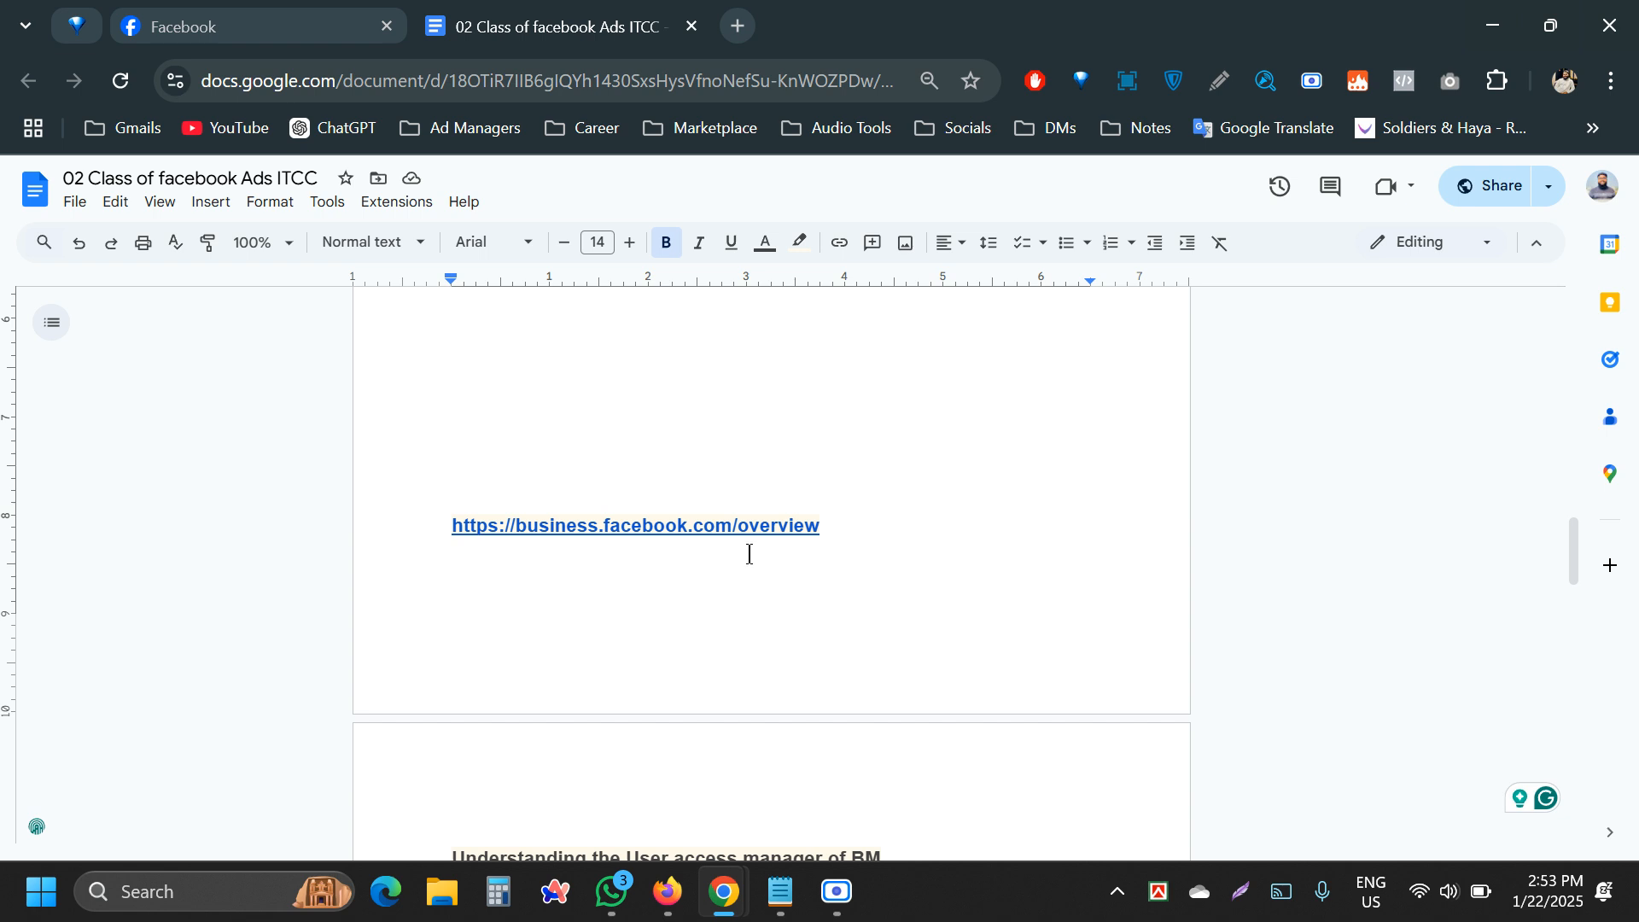
- Examine the business.facebook.com/overview link in the class document and compare its facebook.com part with the regular Facebook home page
click(538, 522)
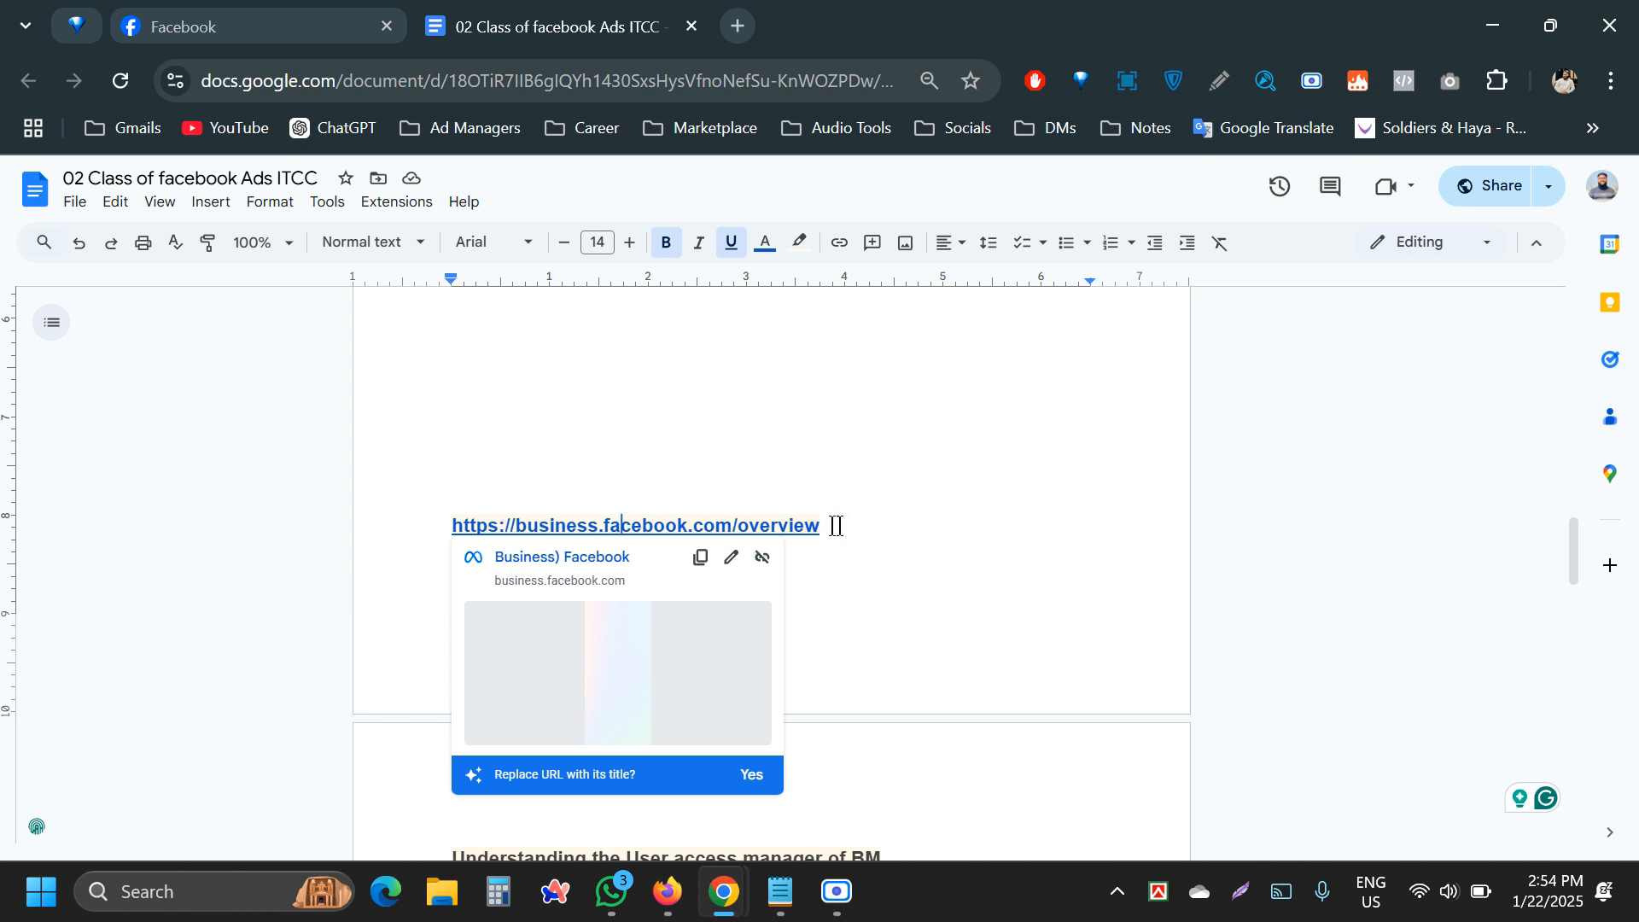
click(1035, 562)
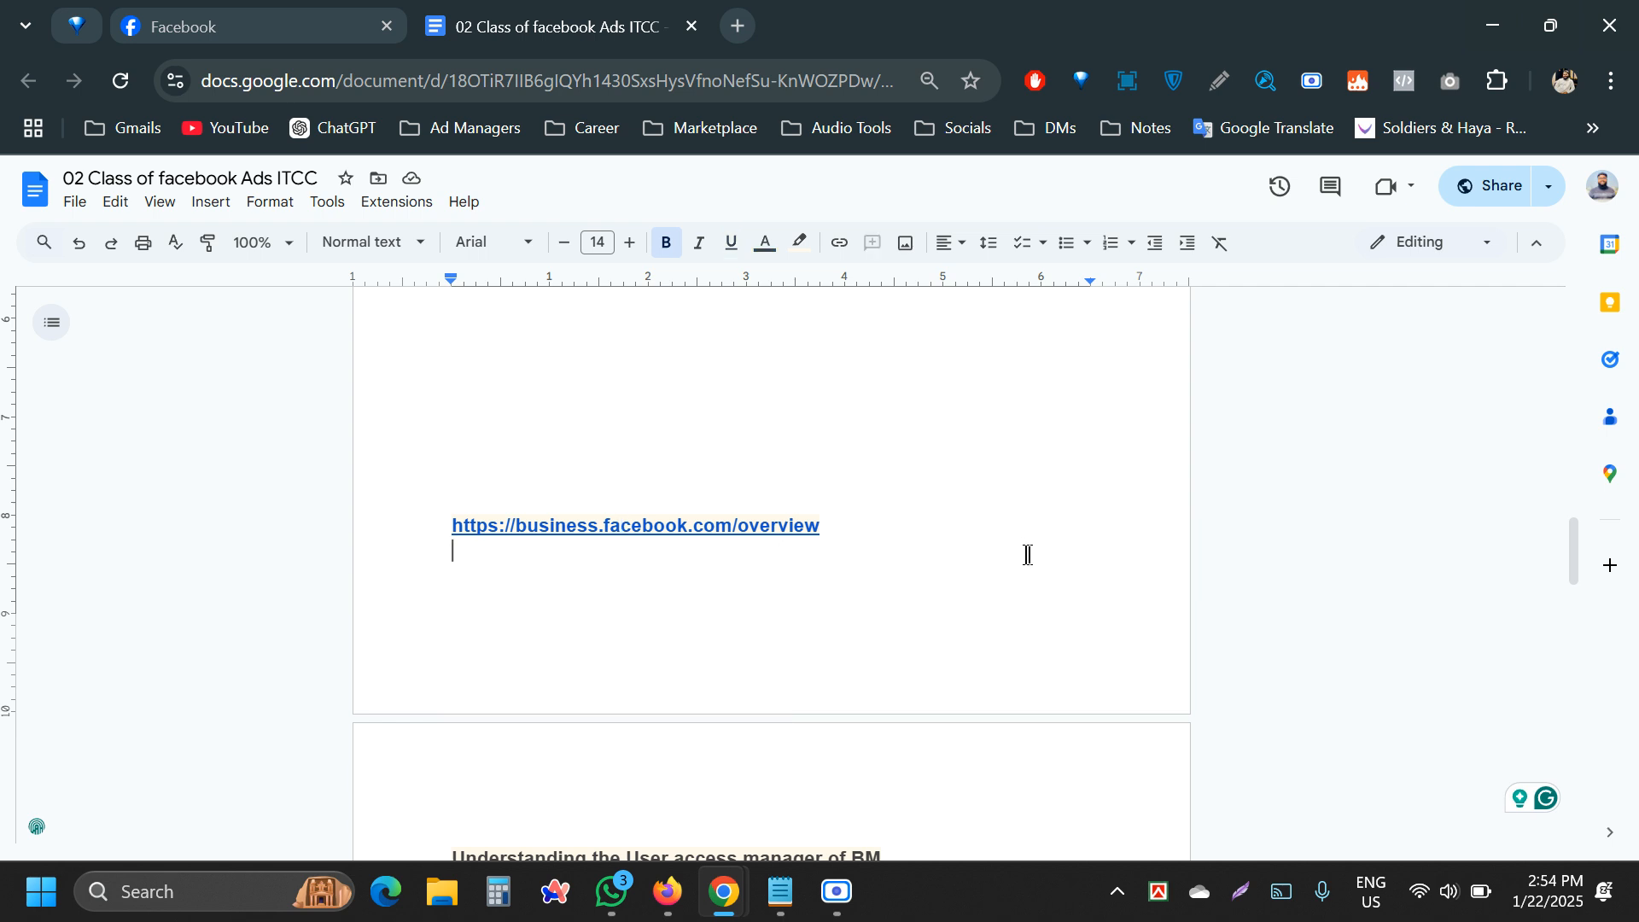
drag(606, 534, 725, 522)
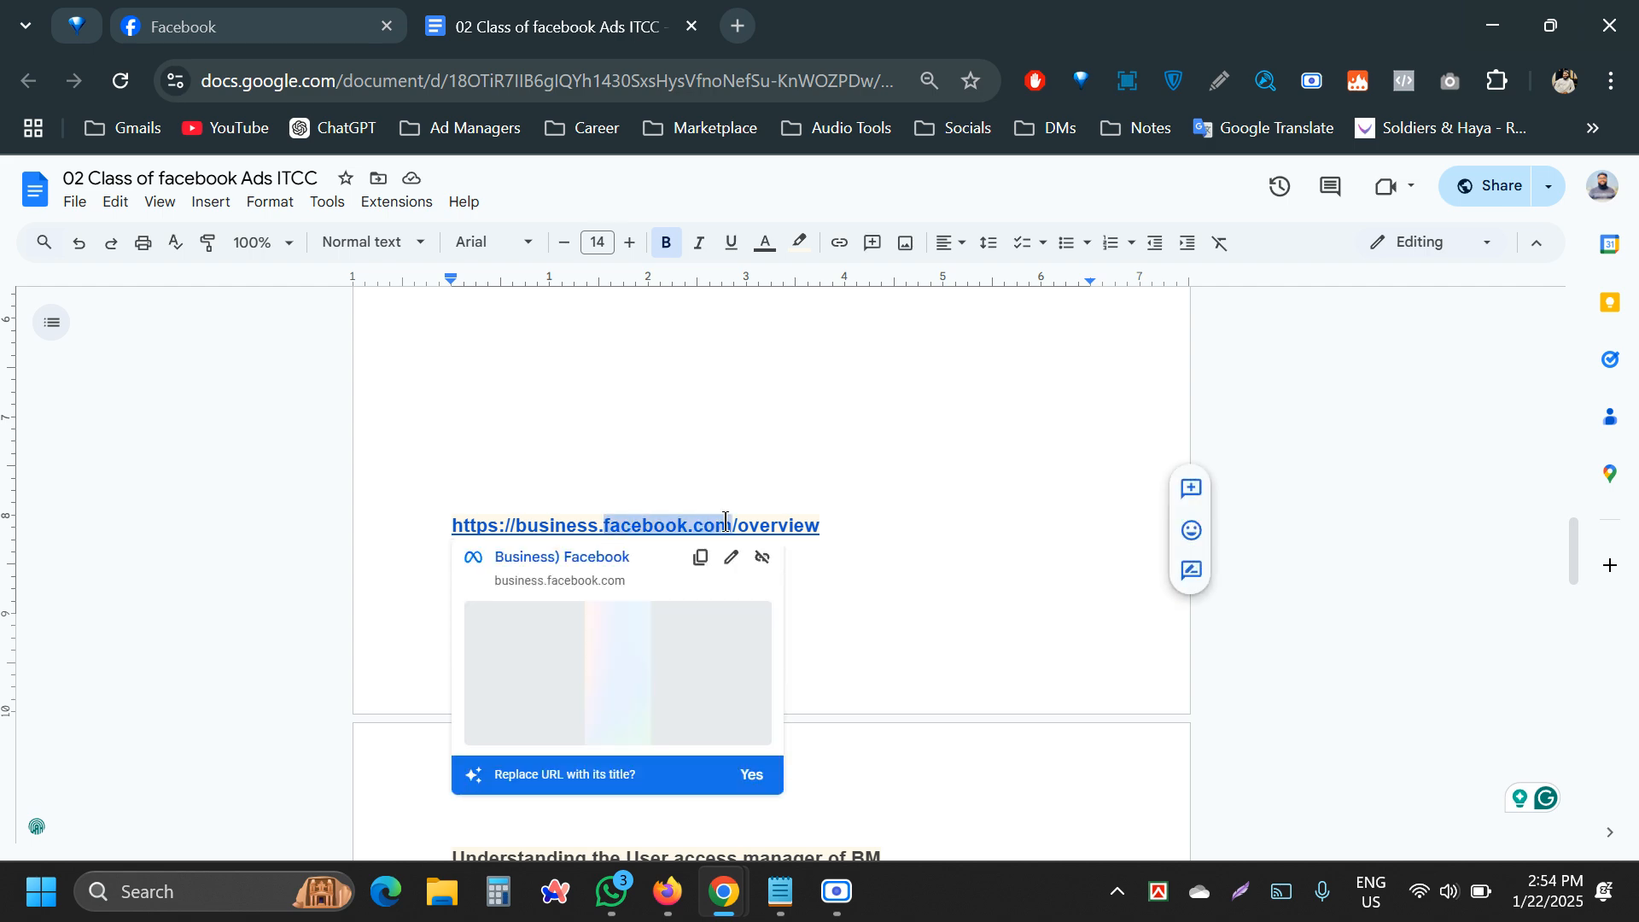
click(273, 33)
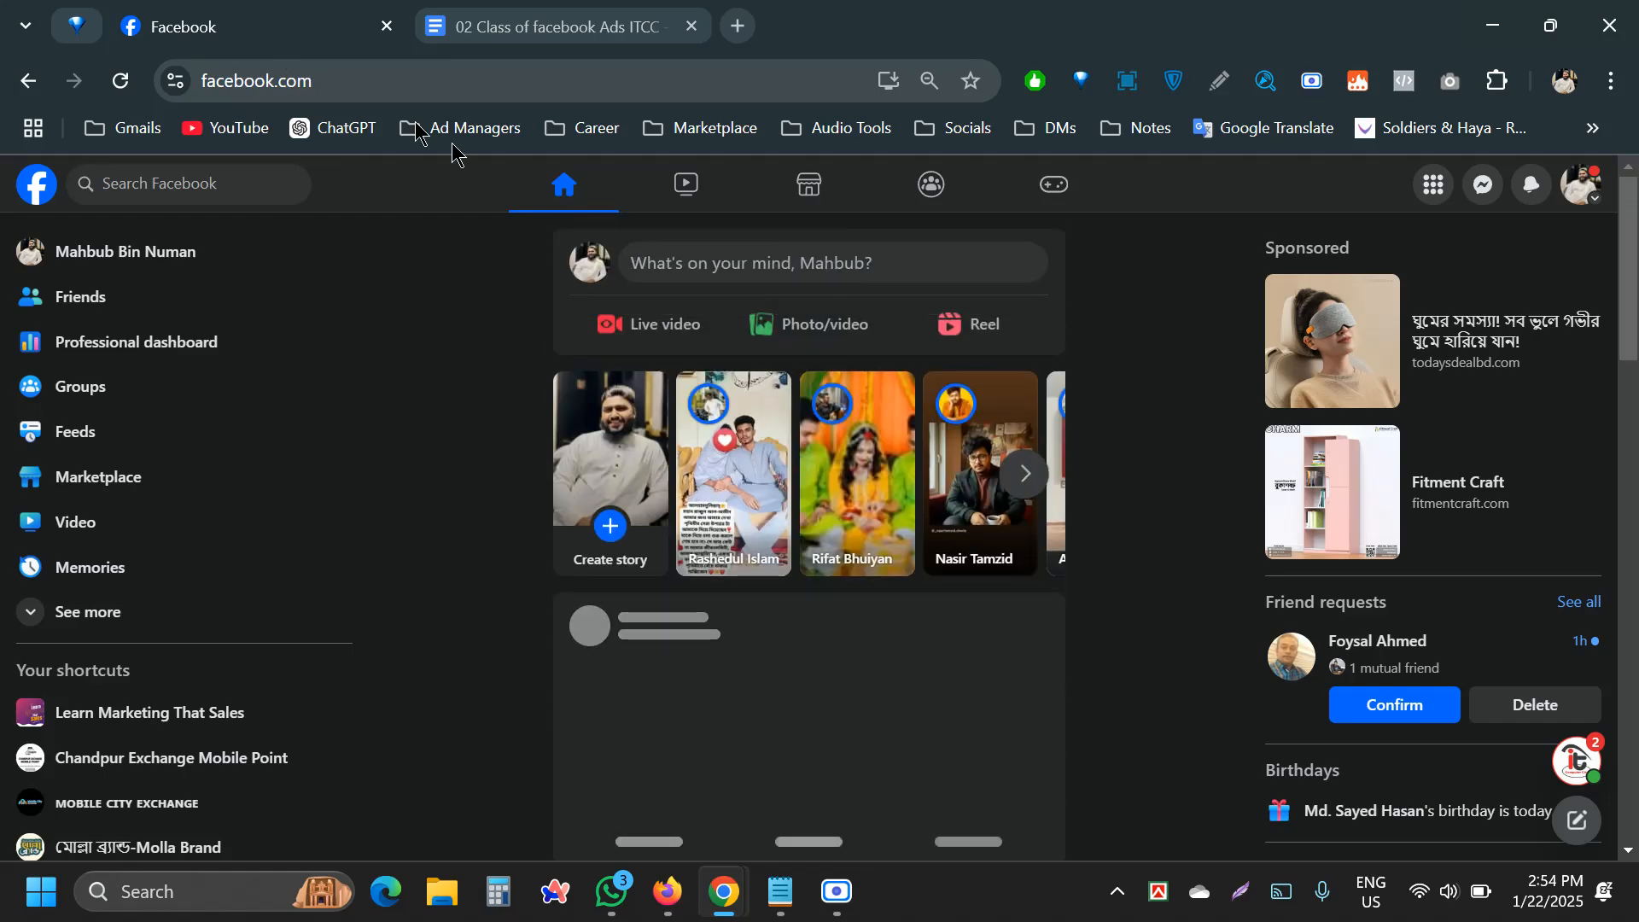
scroll(824, 481, down, 1)
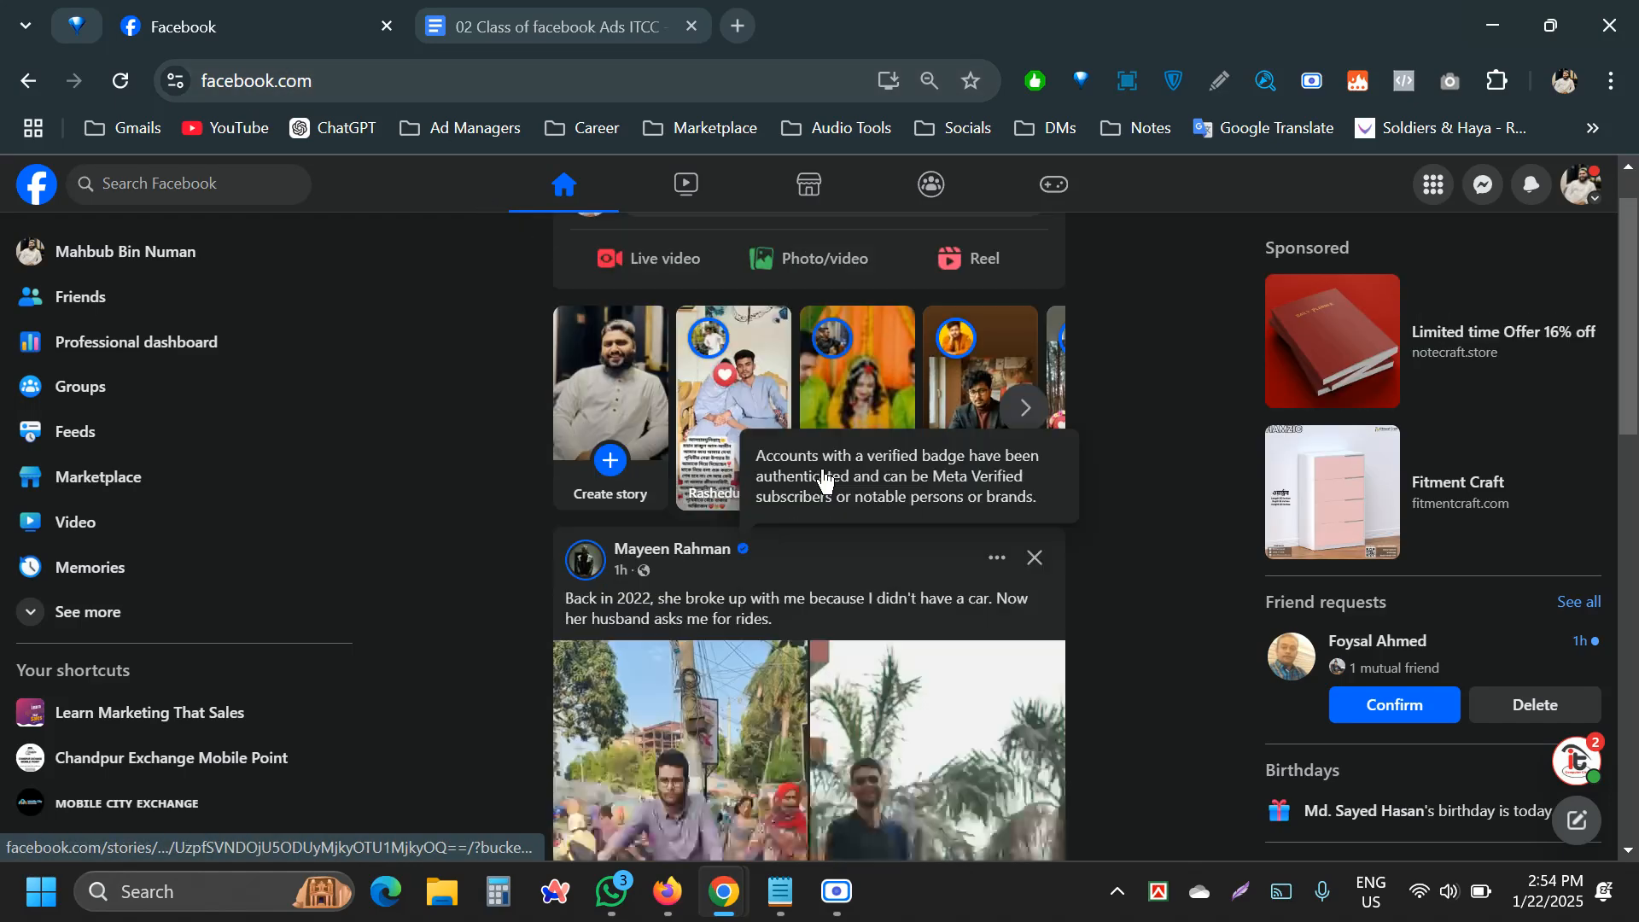
scroll(824, 481, down, 10)
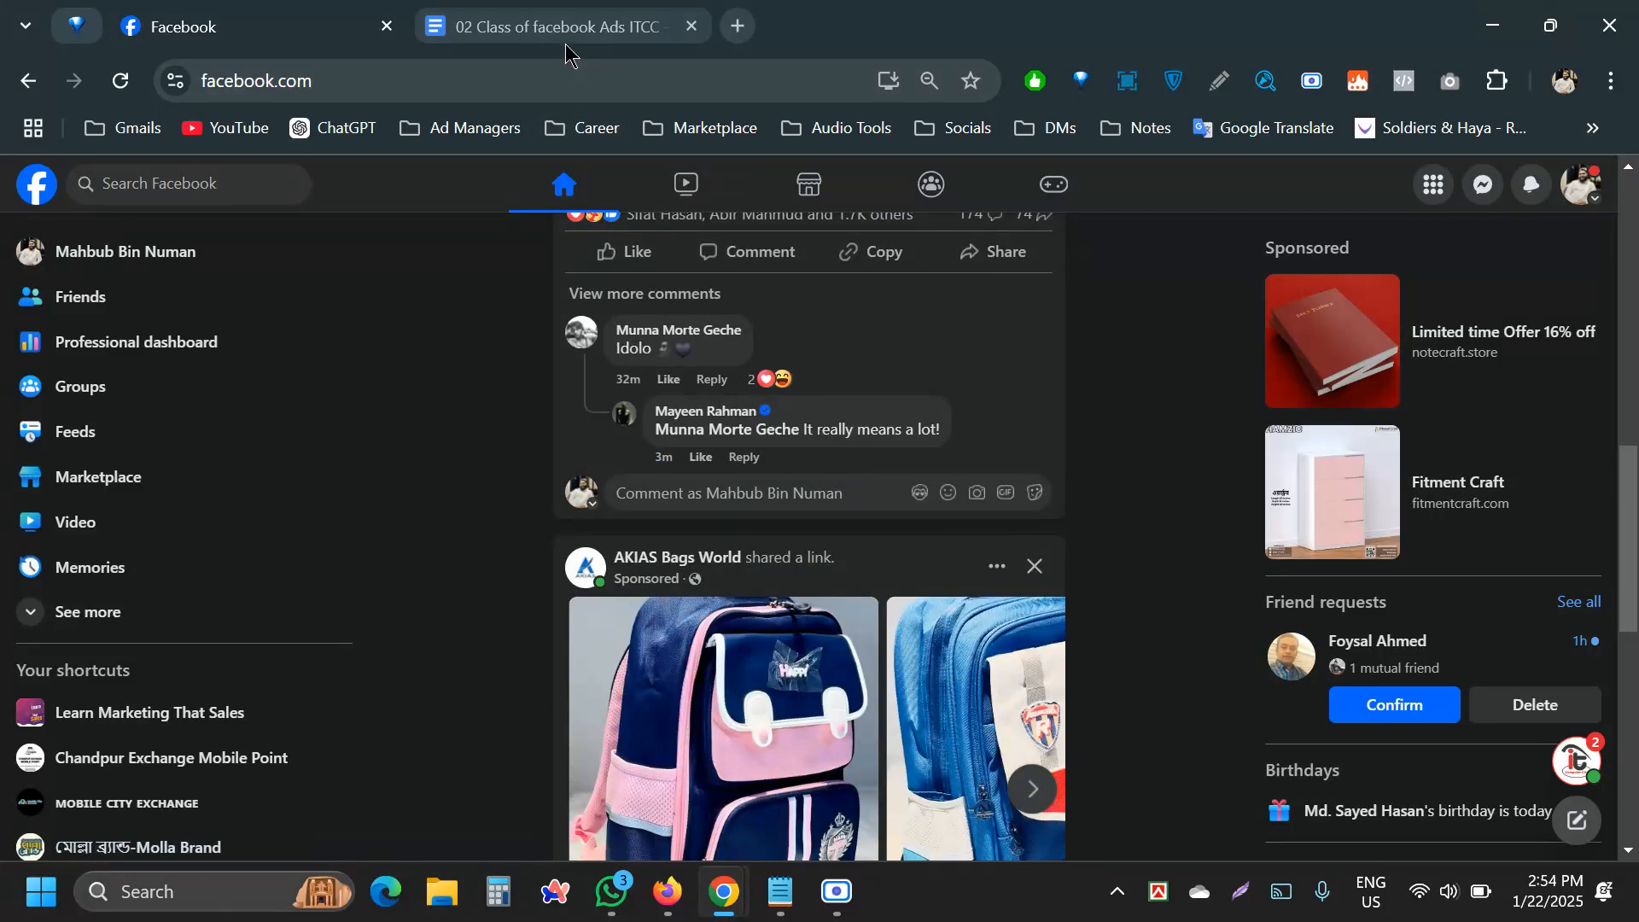
click(559, 30)
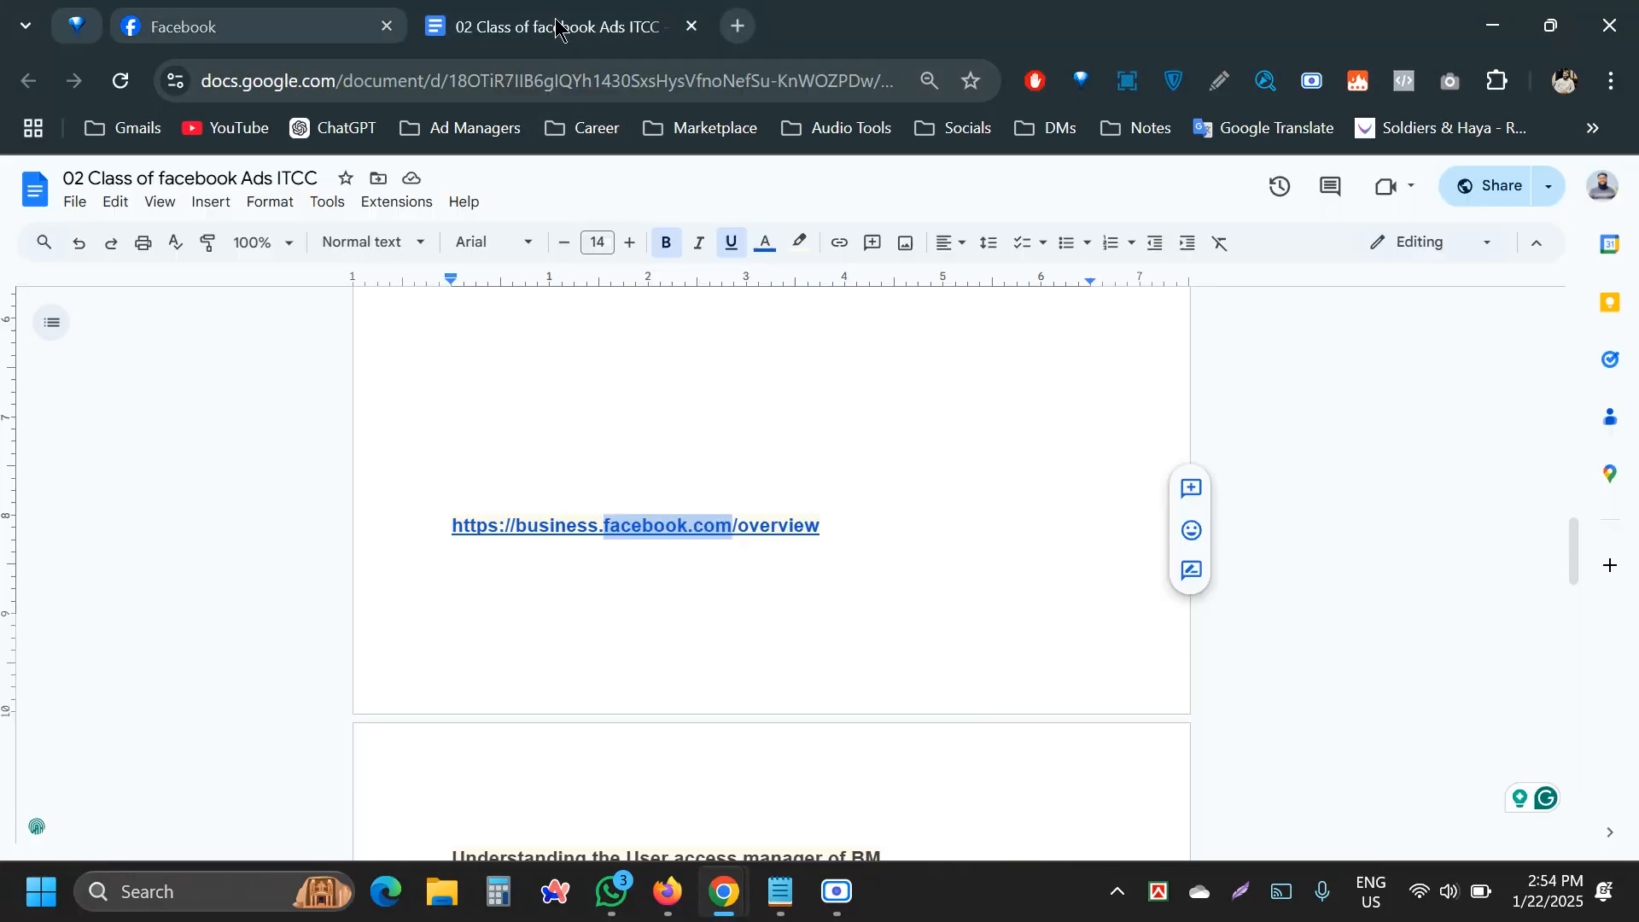
click(606, 589)
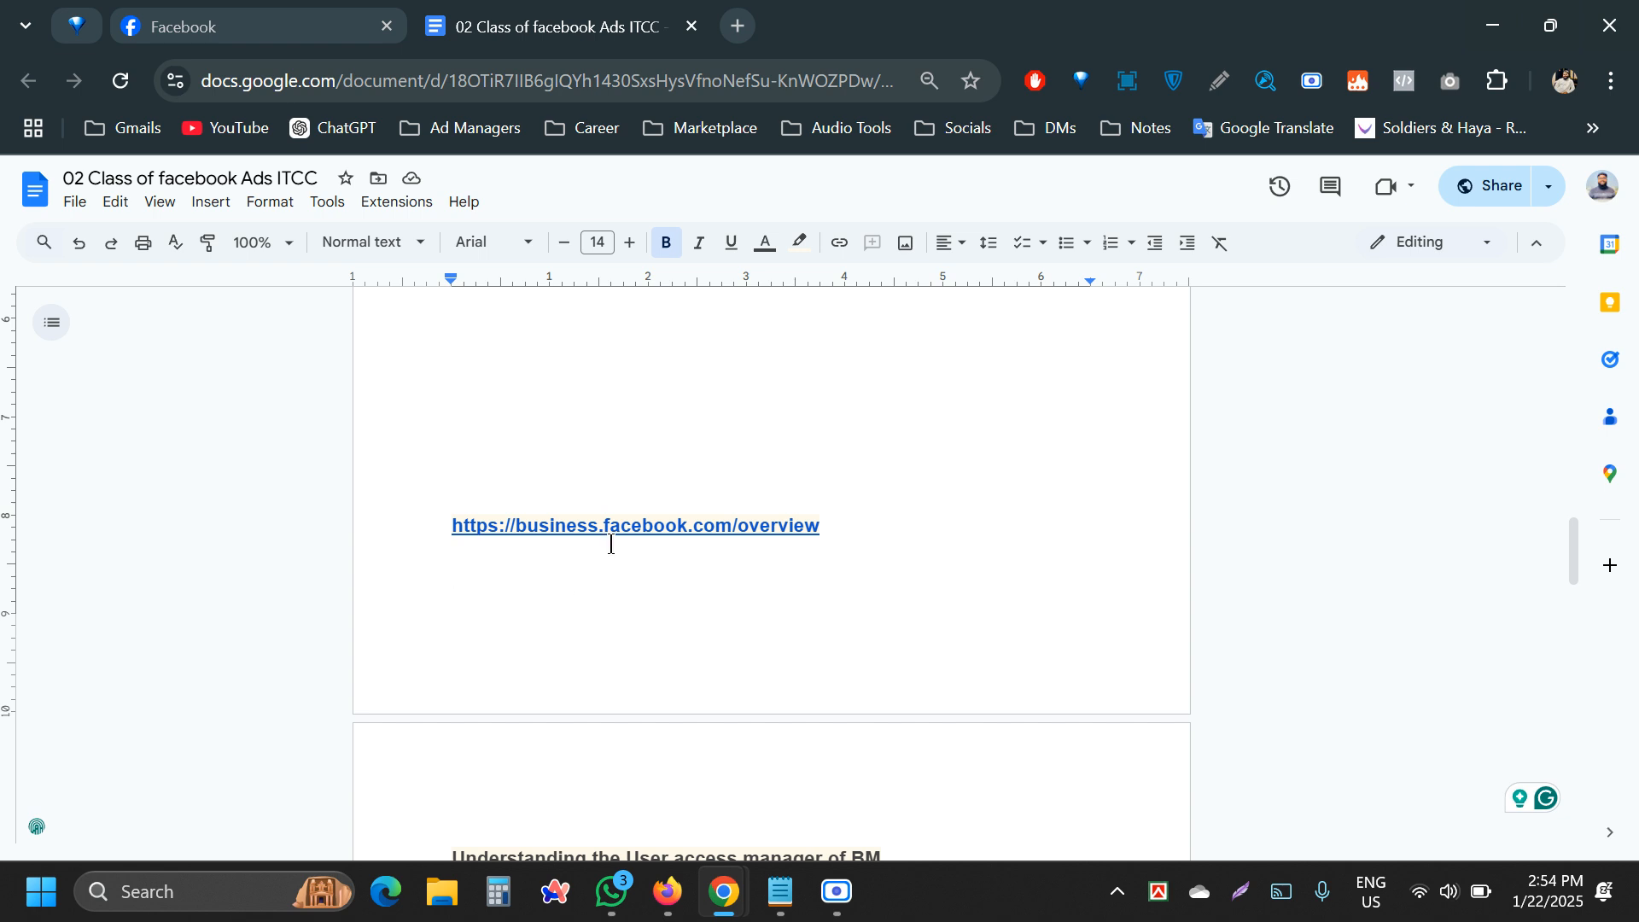
click(752, 527)
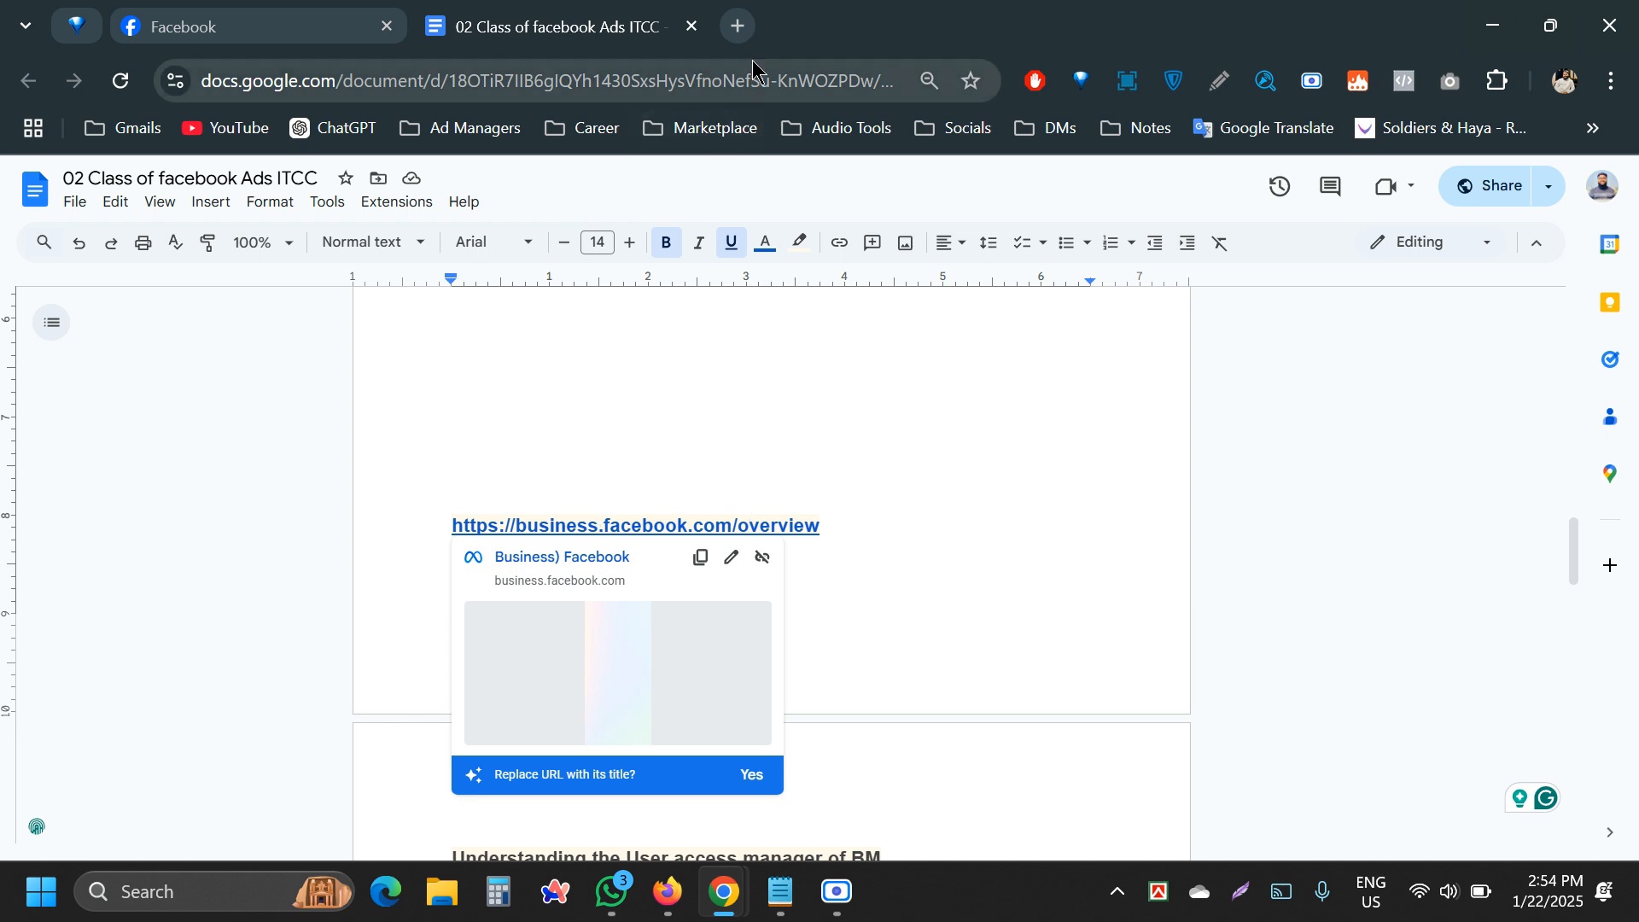
- Open business.facebook.com/overview in a new browser tab
click(738, 25)
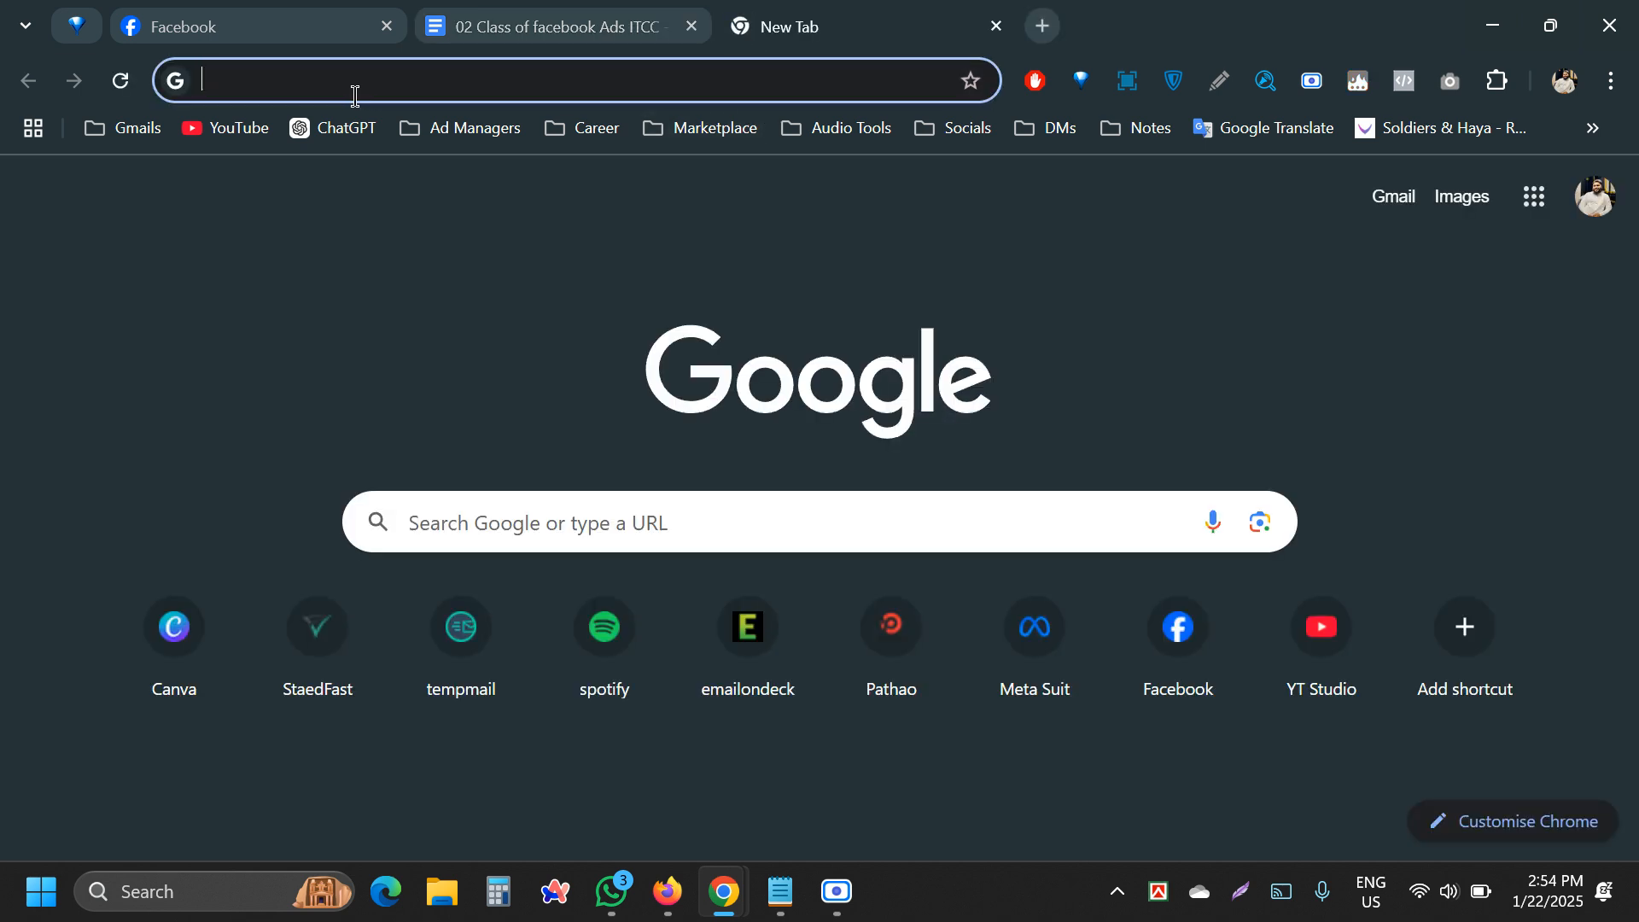
click(296, 336)
click(244, 79)
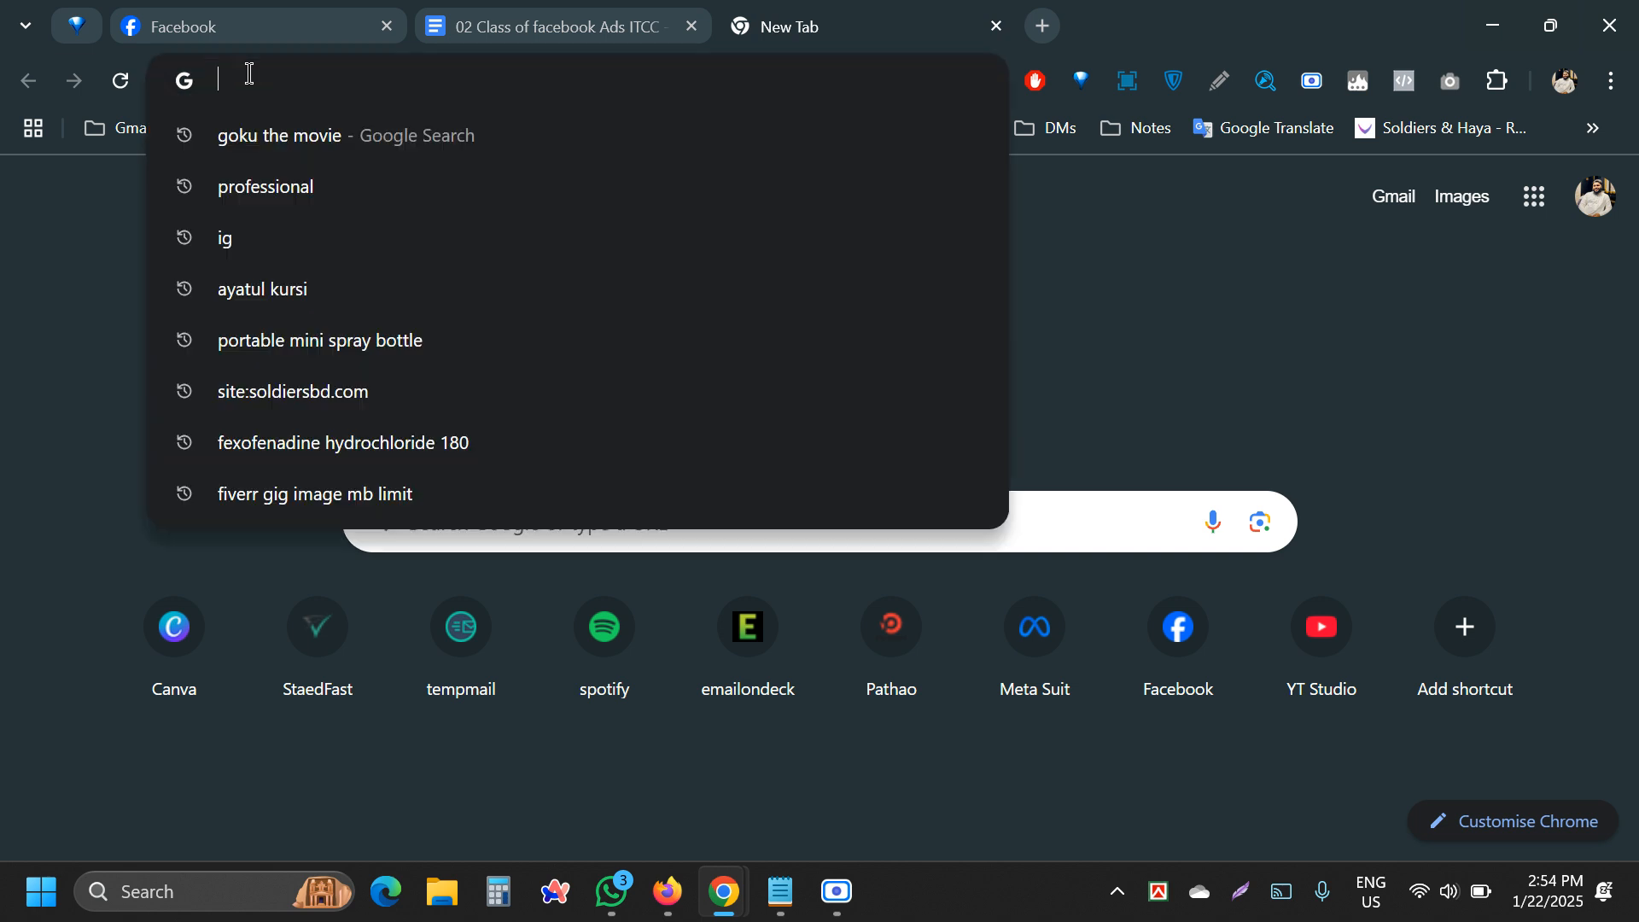
click(1333, 395)
click(768, 541)
click(272, 305)
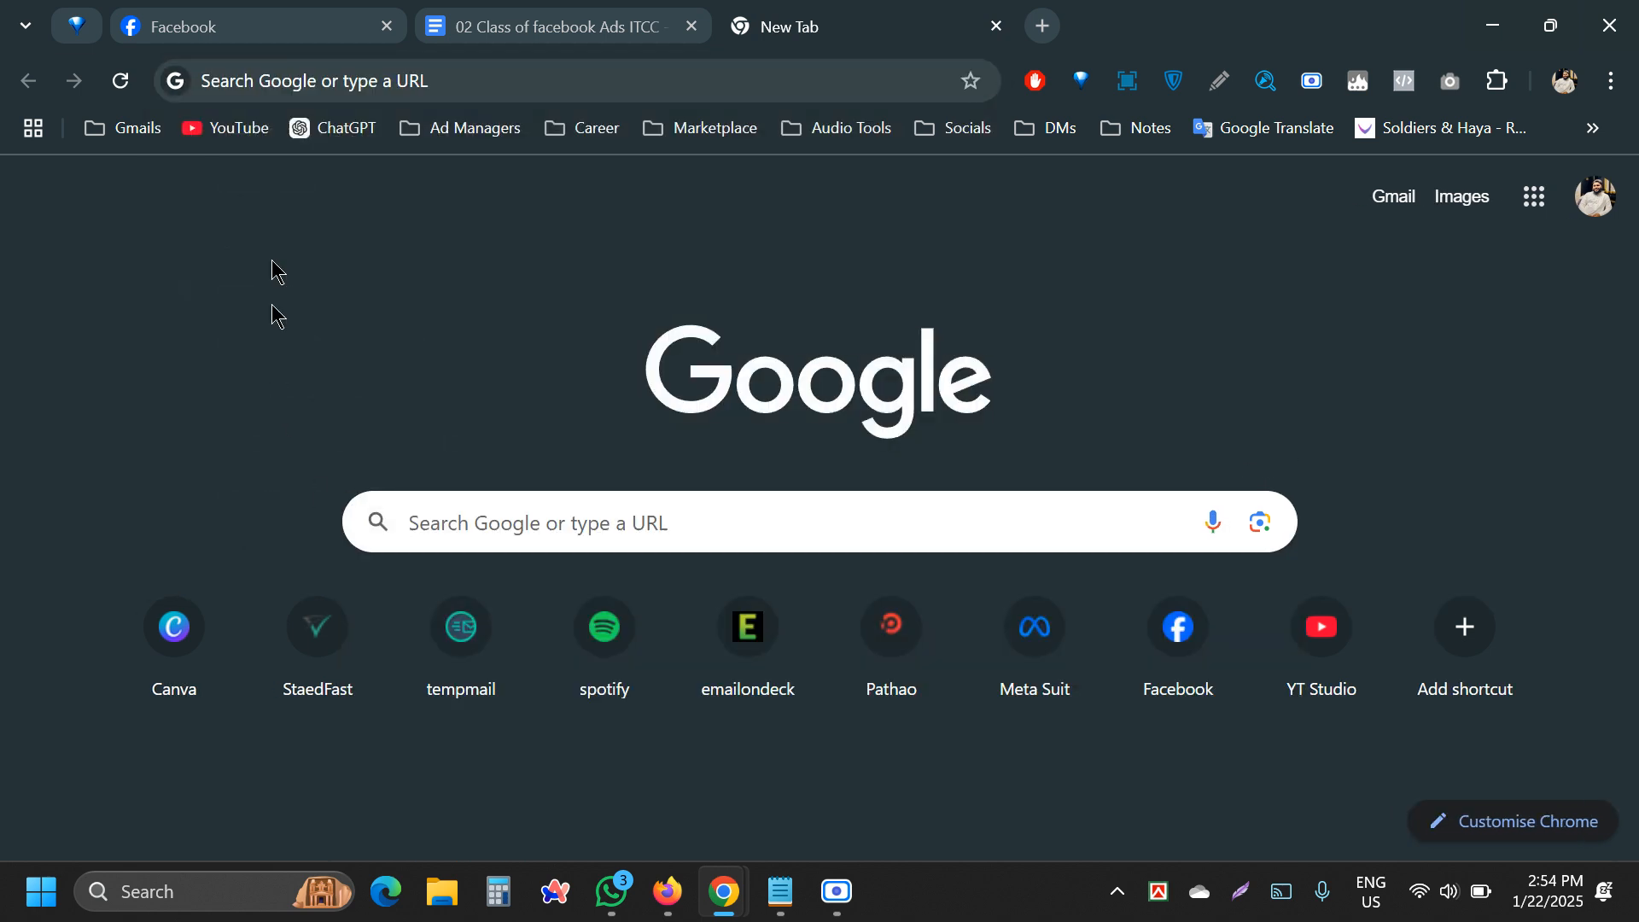
click(270, 77)
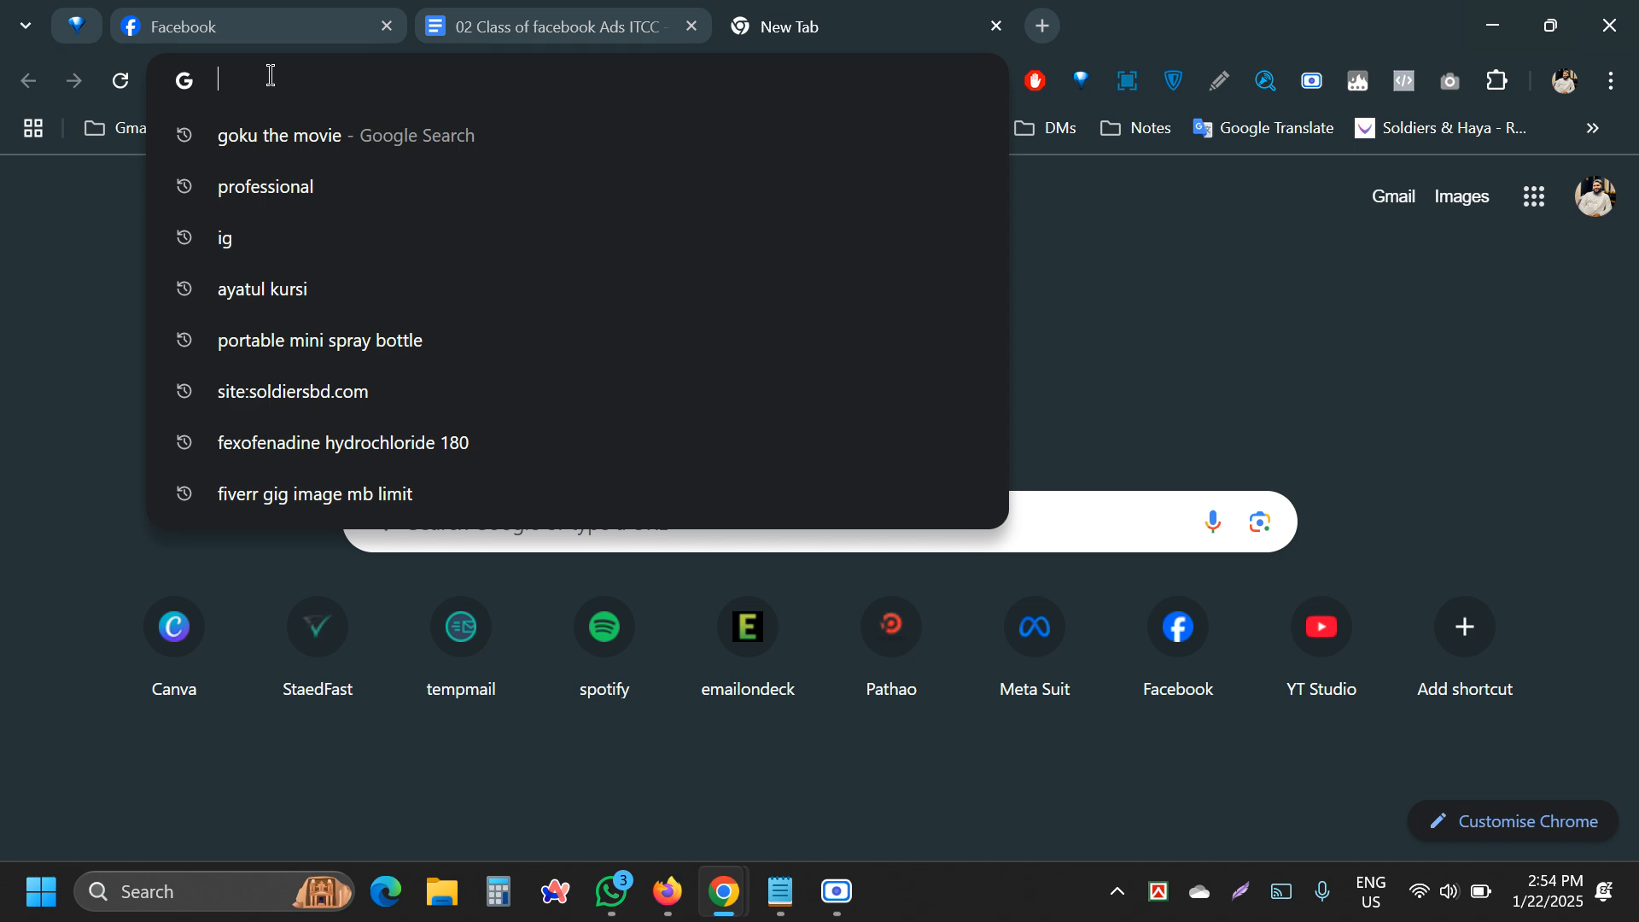
text(busi)
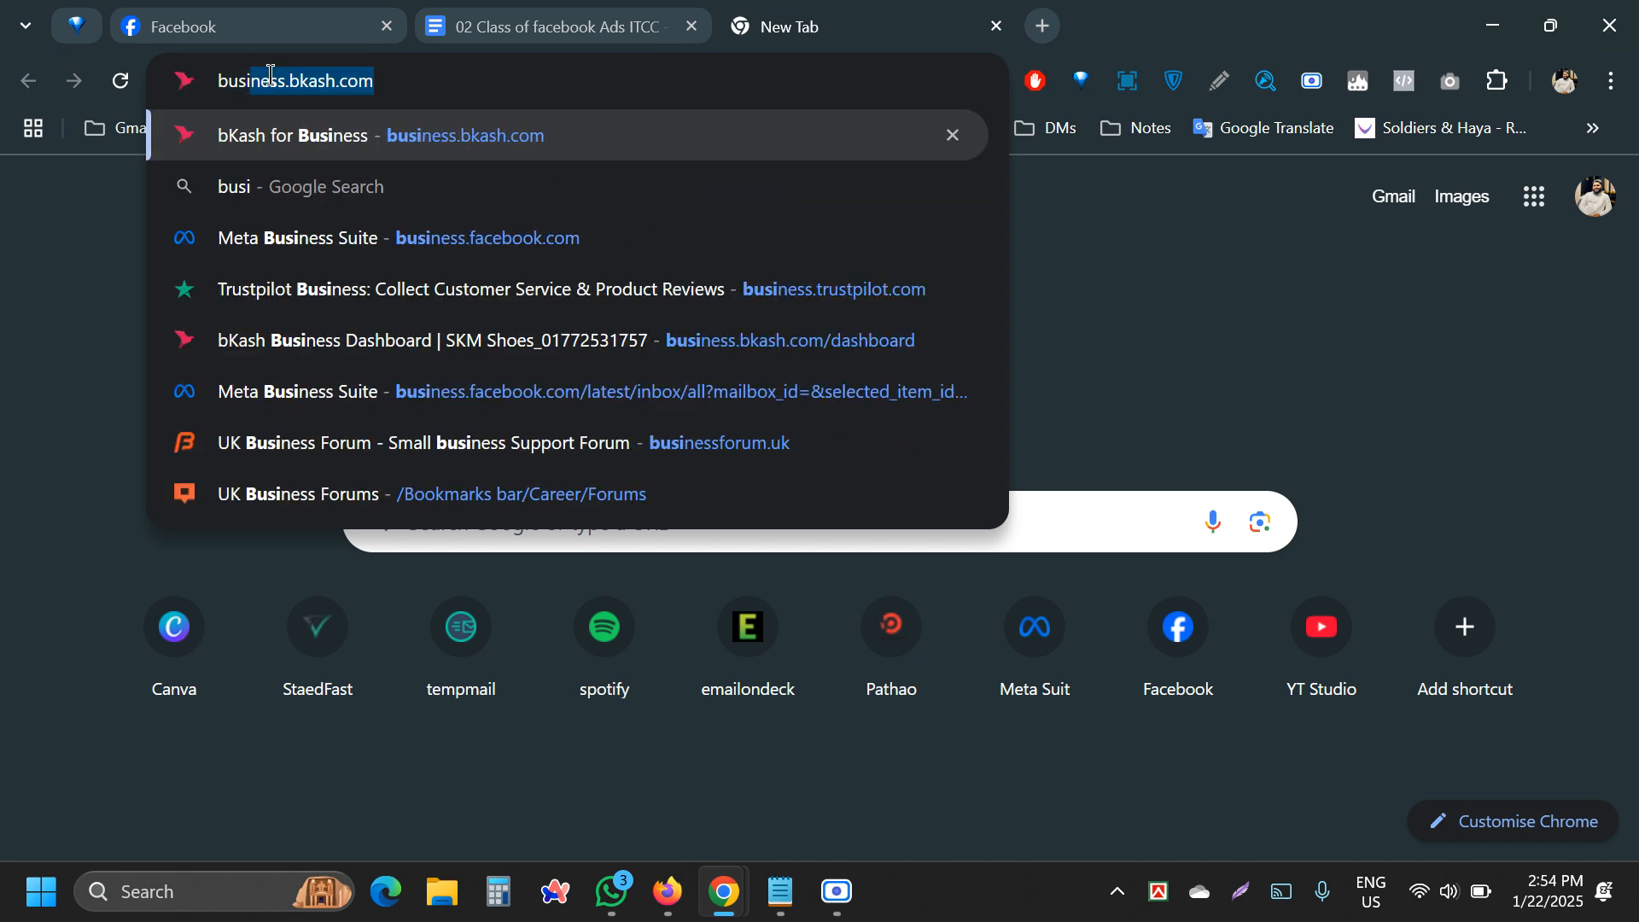
text(ness)
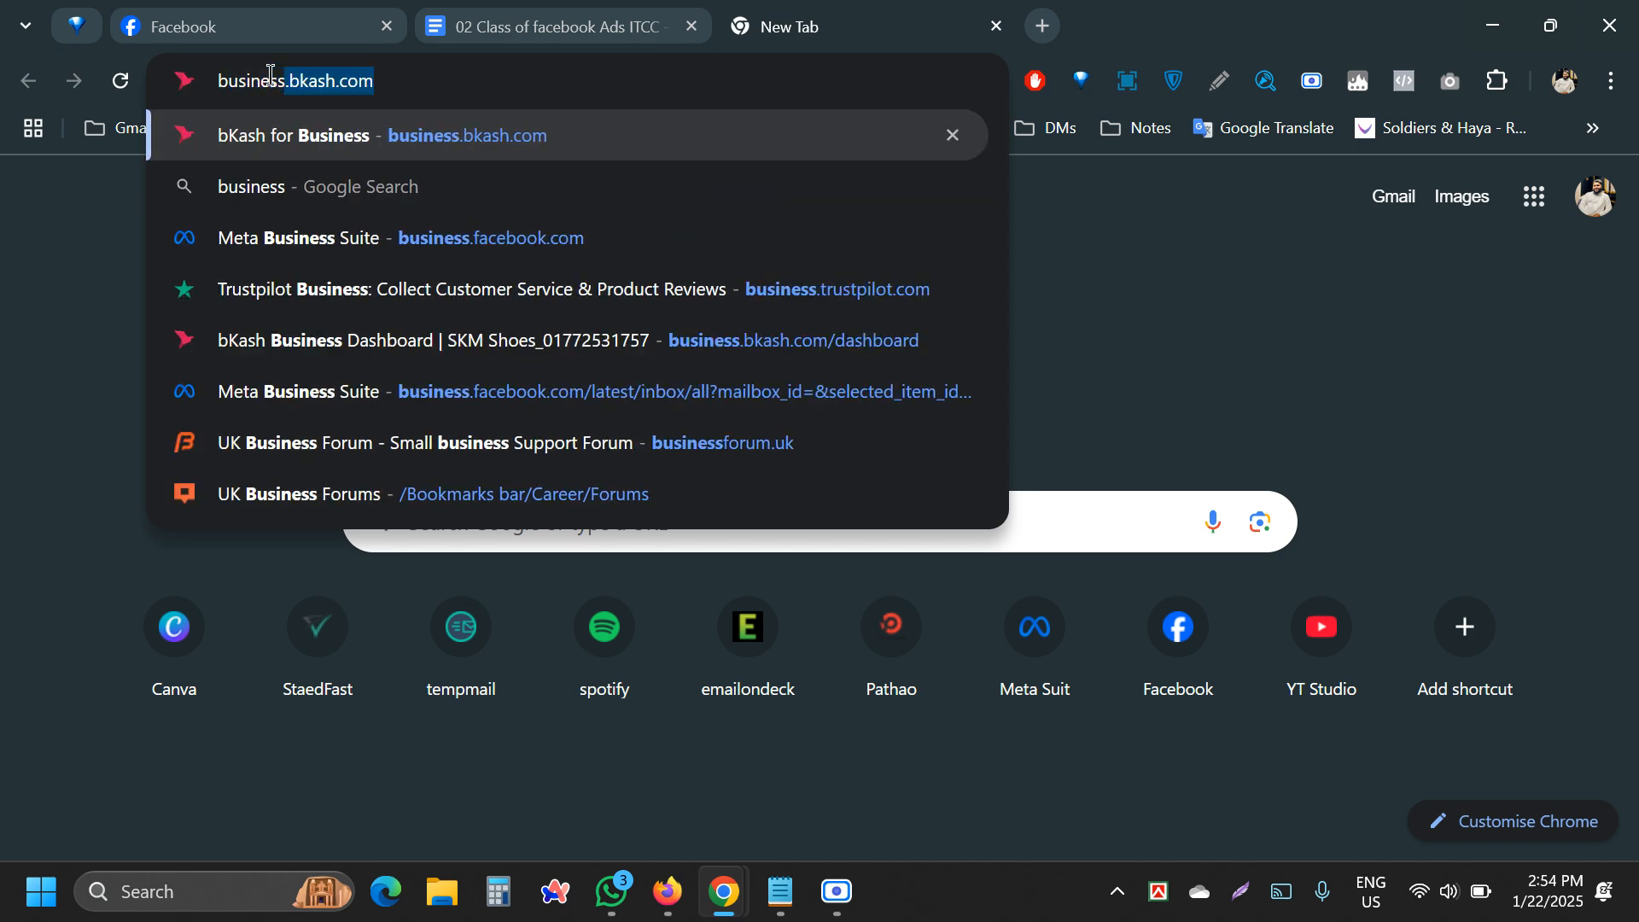
text(.face)
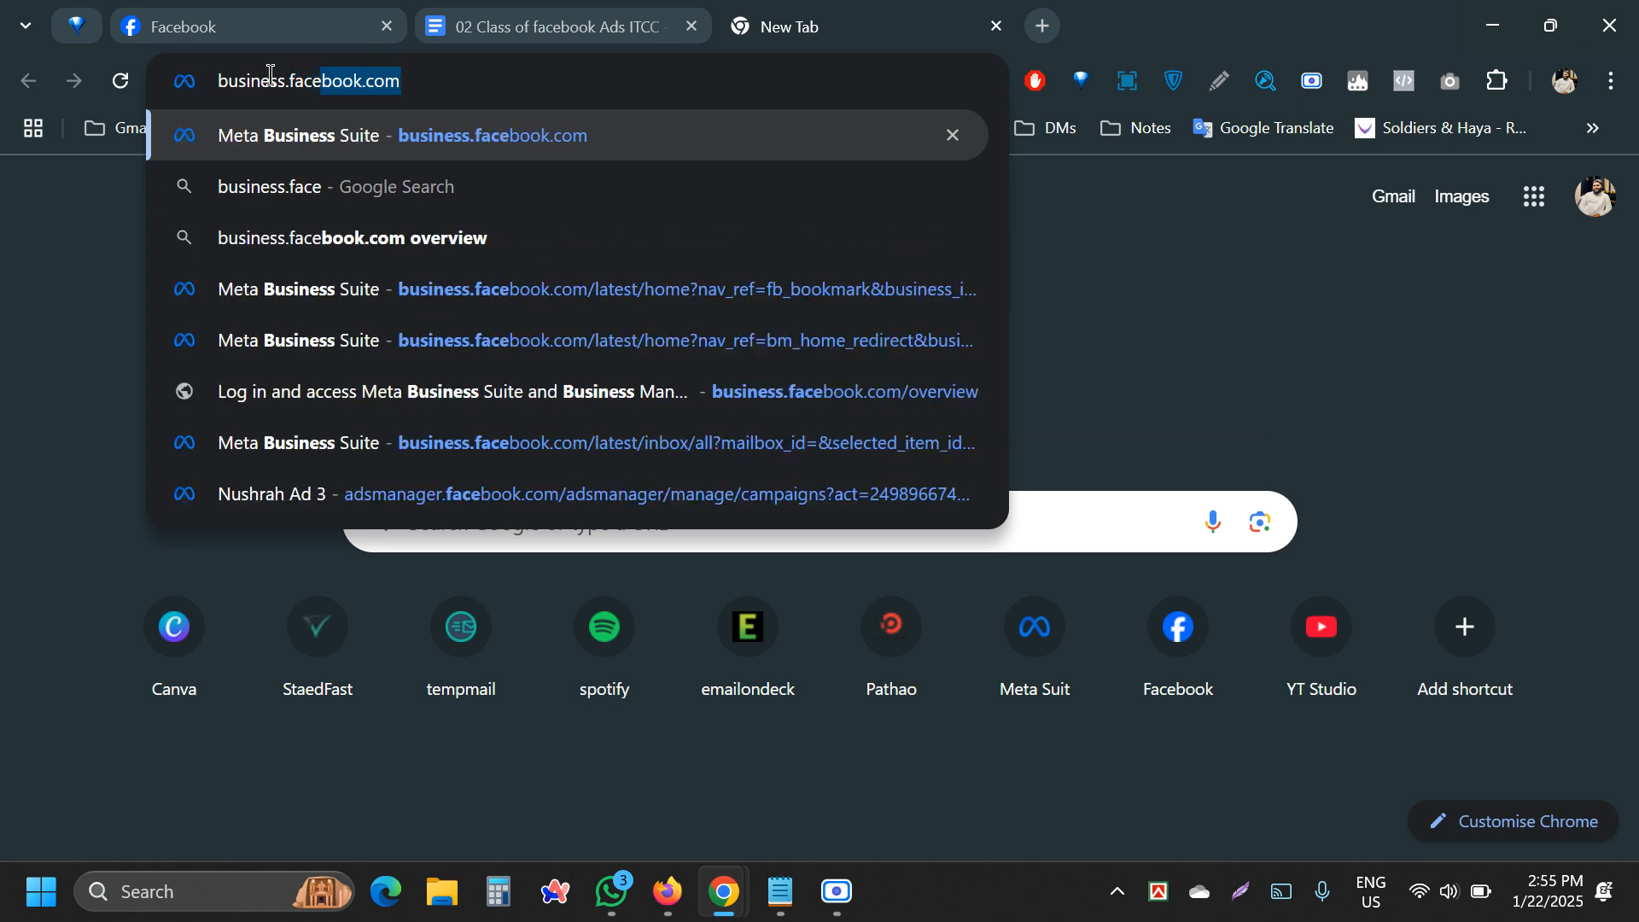
text(book)
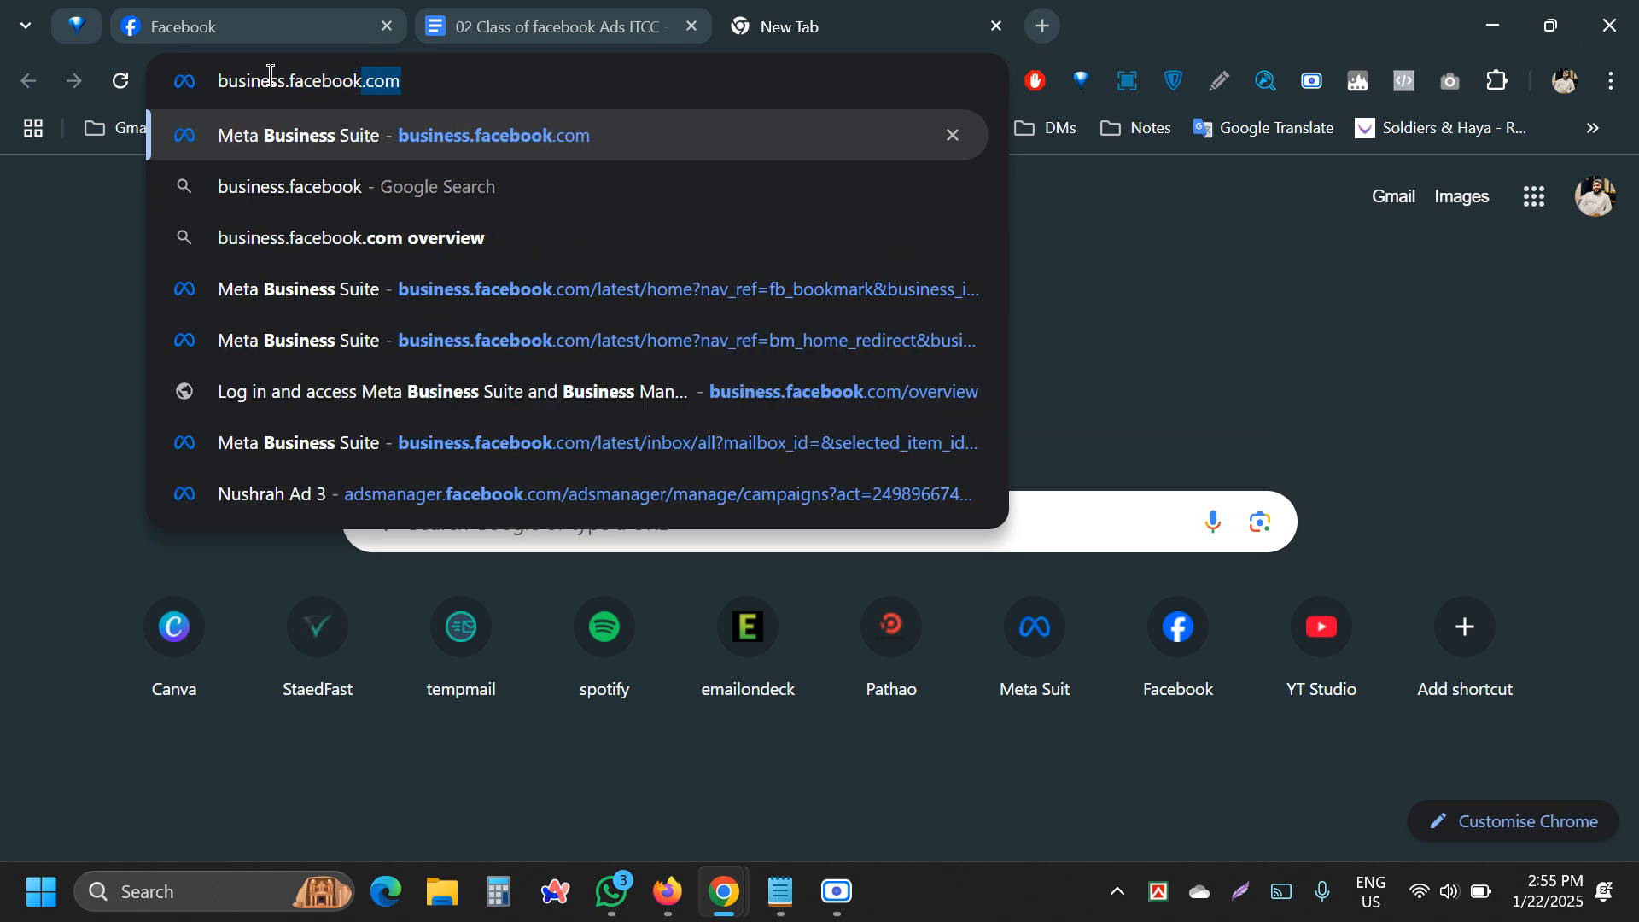
text(.com)
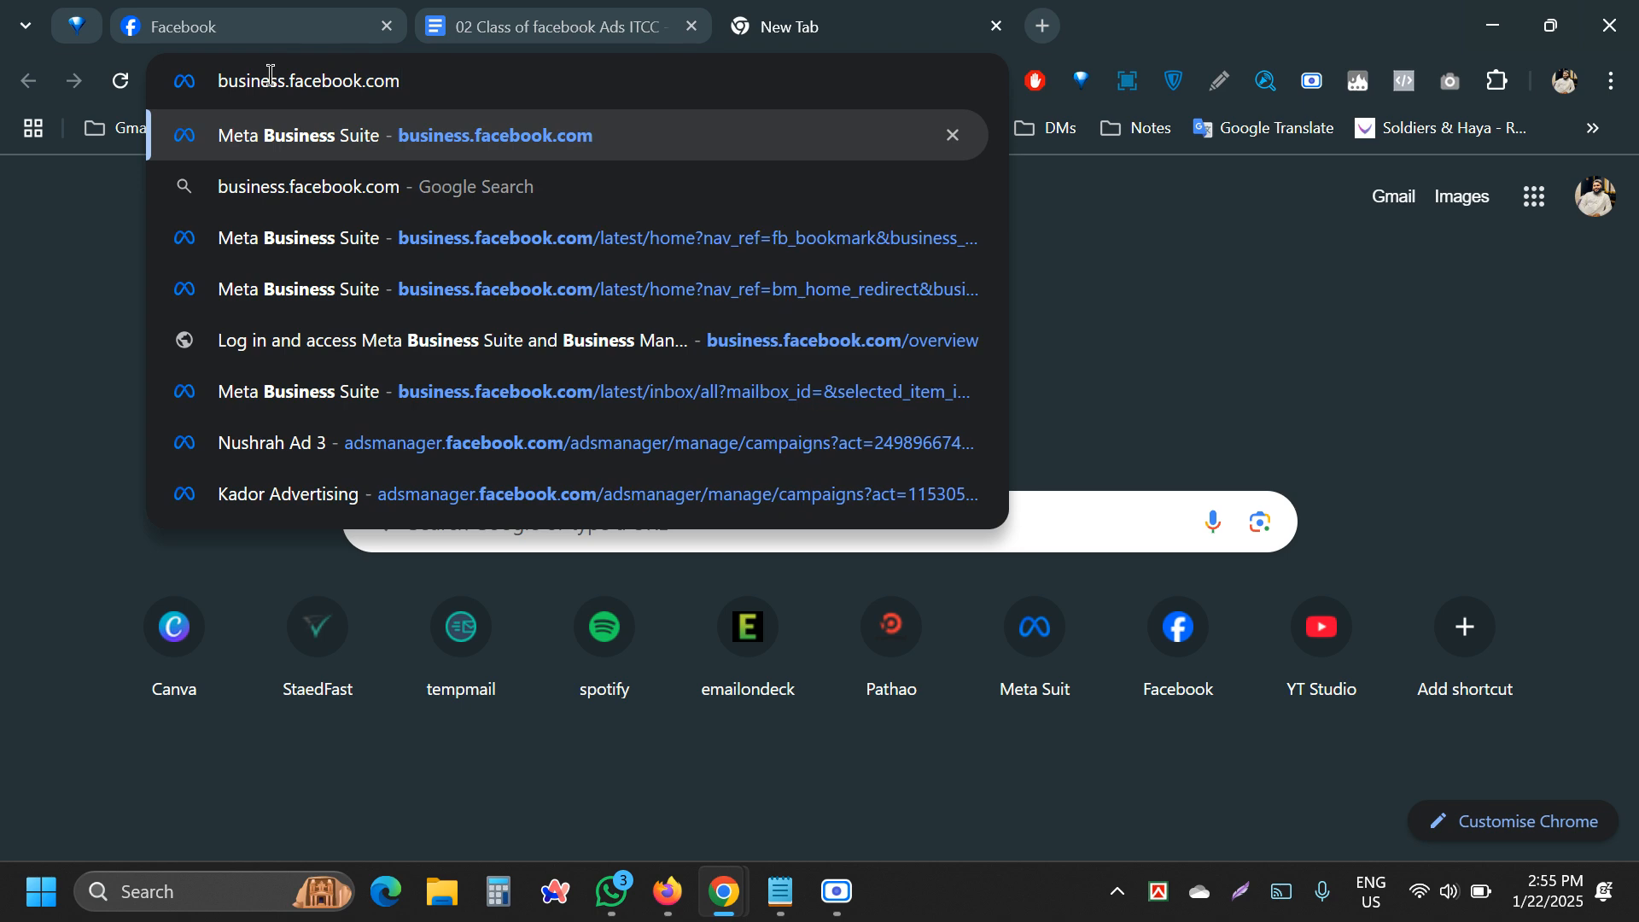
text(\o)
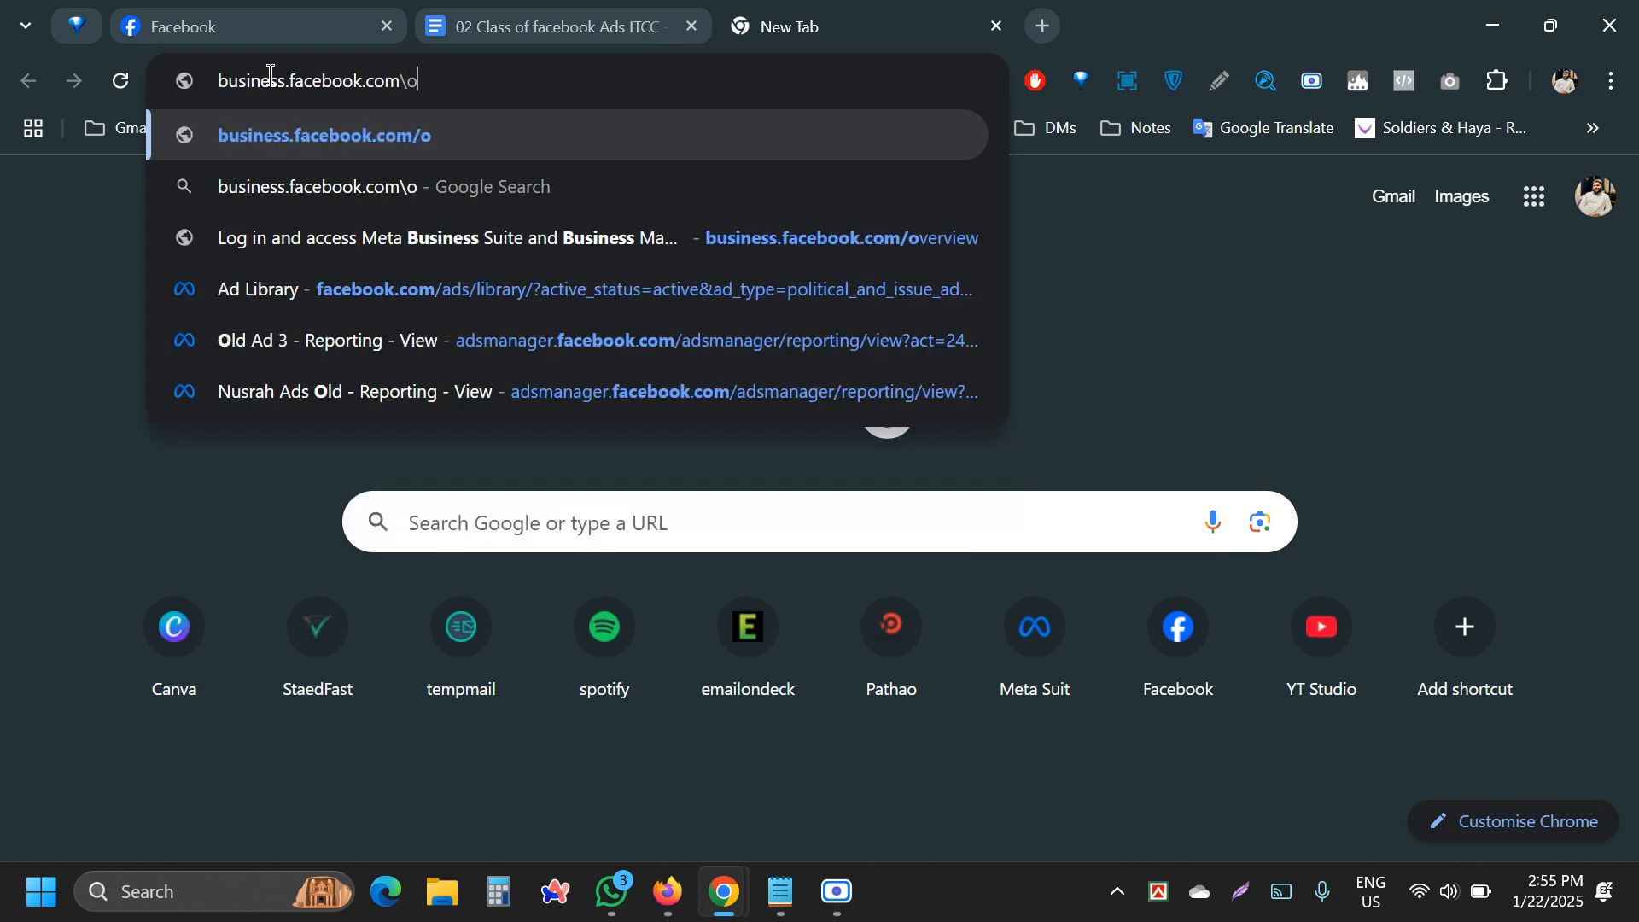
text(verview)
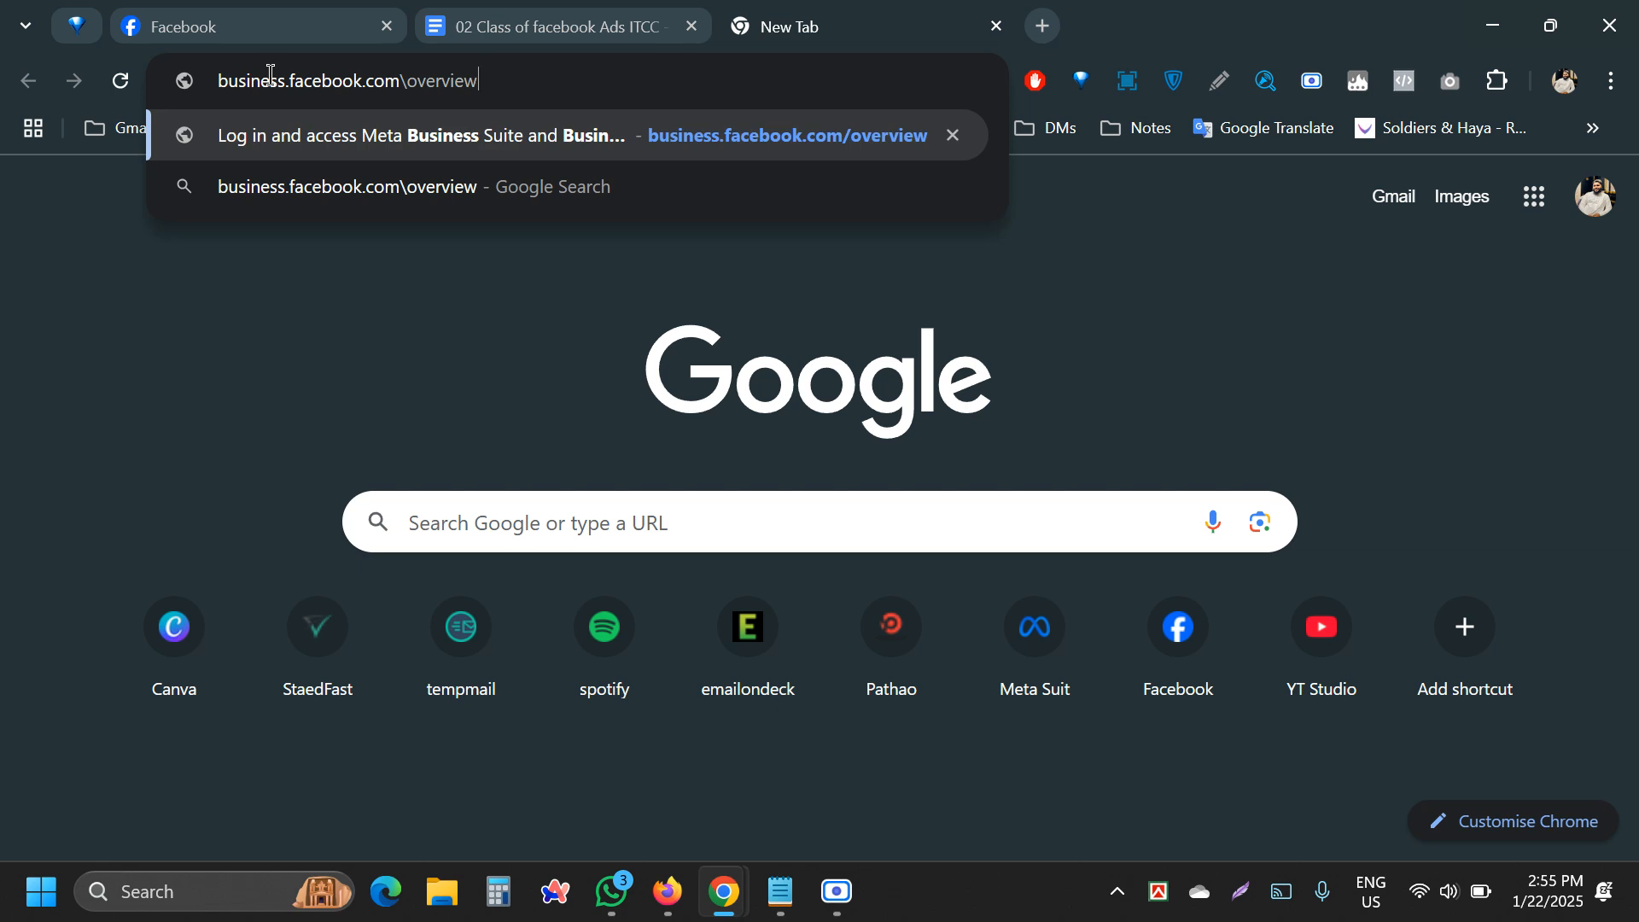
key(Return)
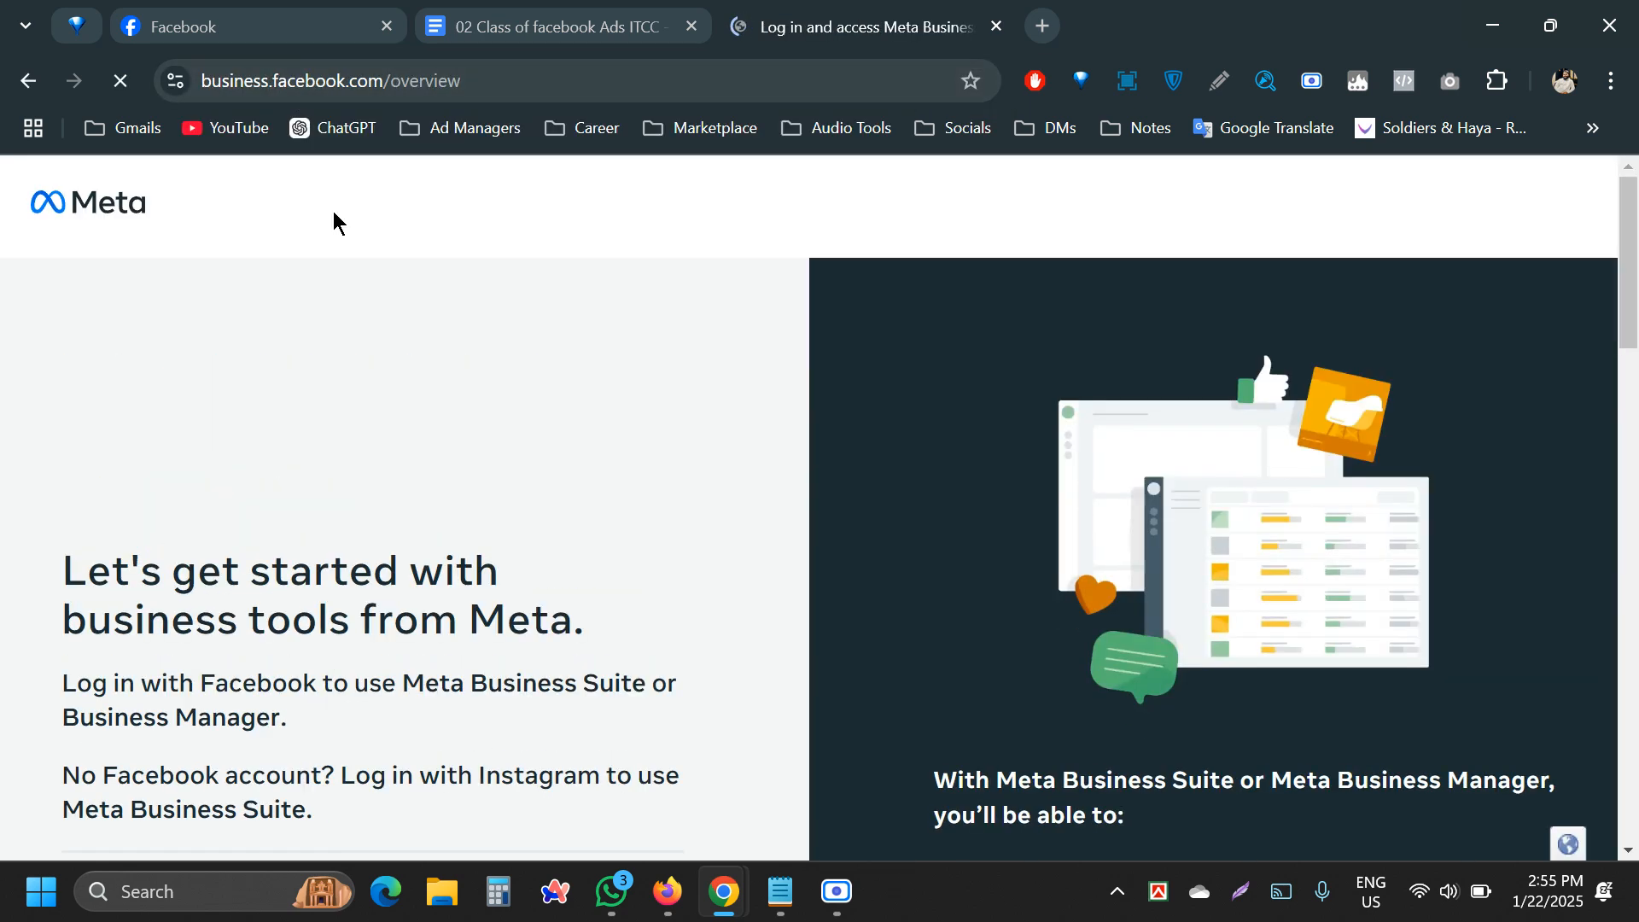
- Look through the Meta business tools overview page and start creating a business account from it
scroll(662, 361, down, 5)
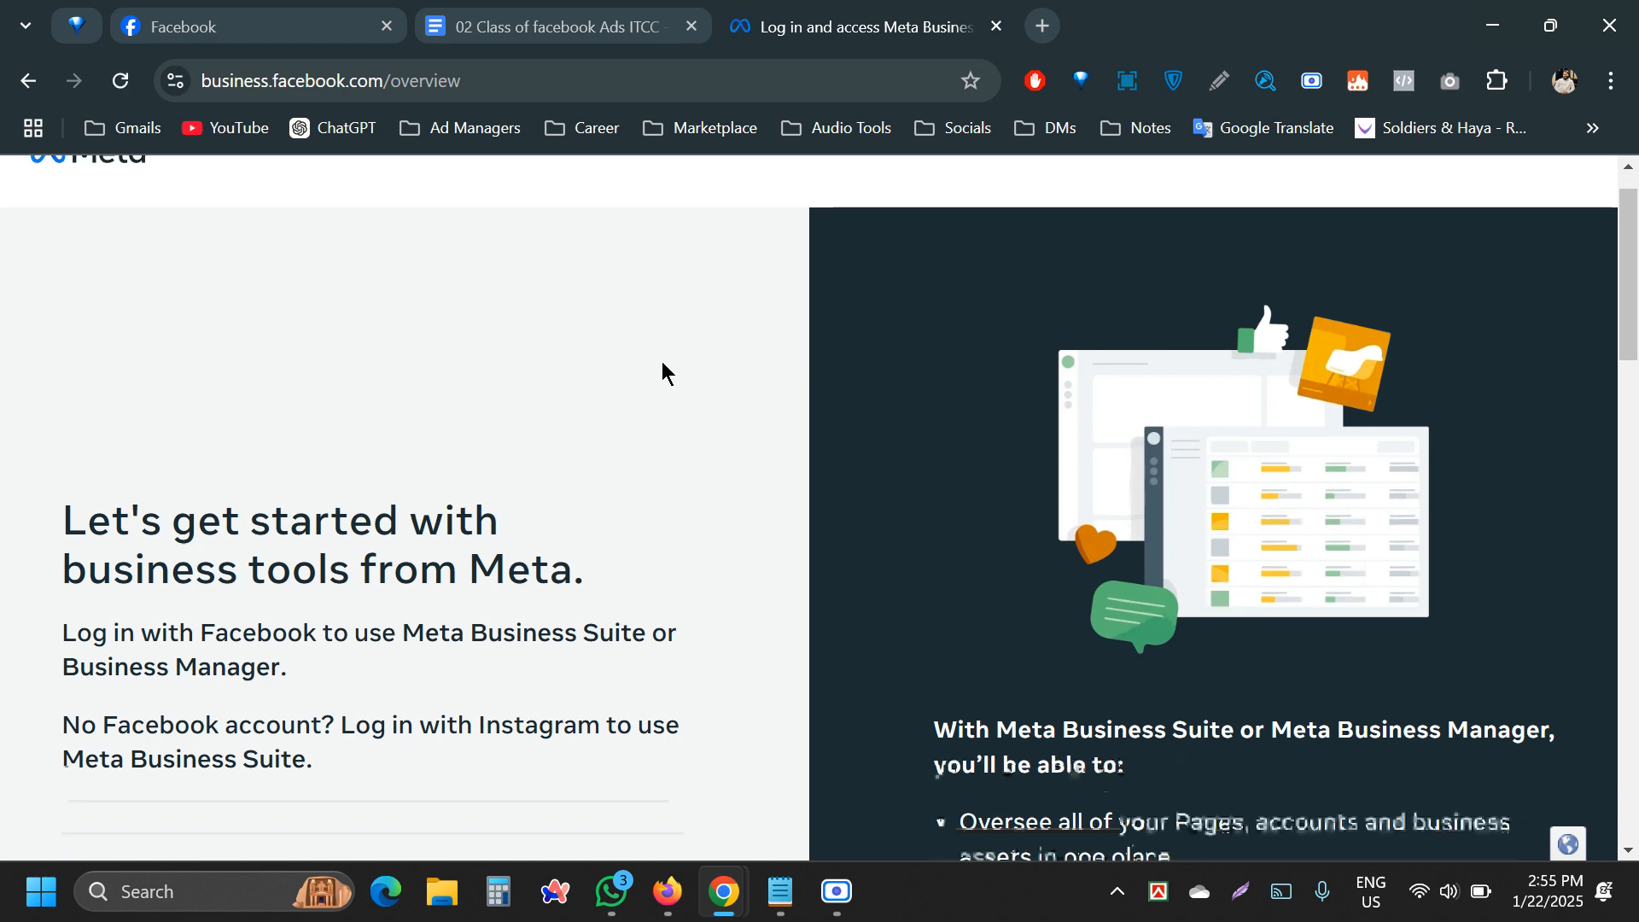
scroll(662, 361, down, 1)
scroll(939, 401, down, 4)
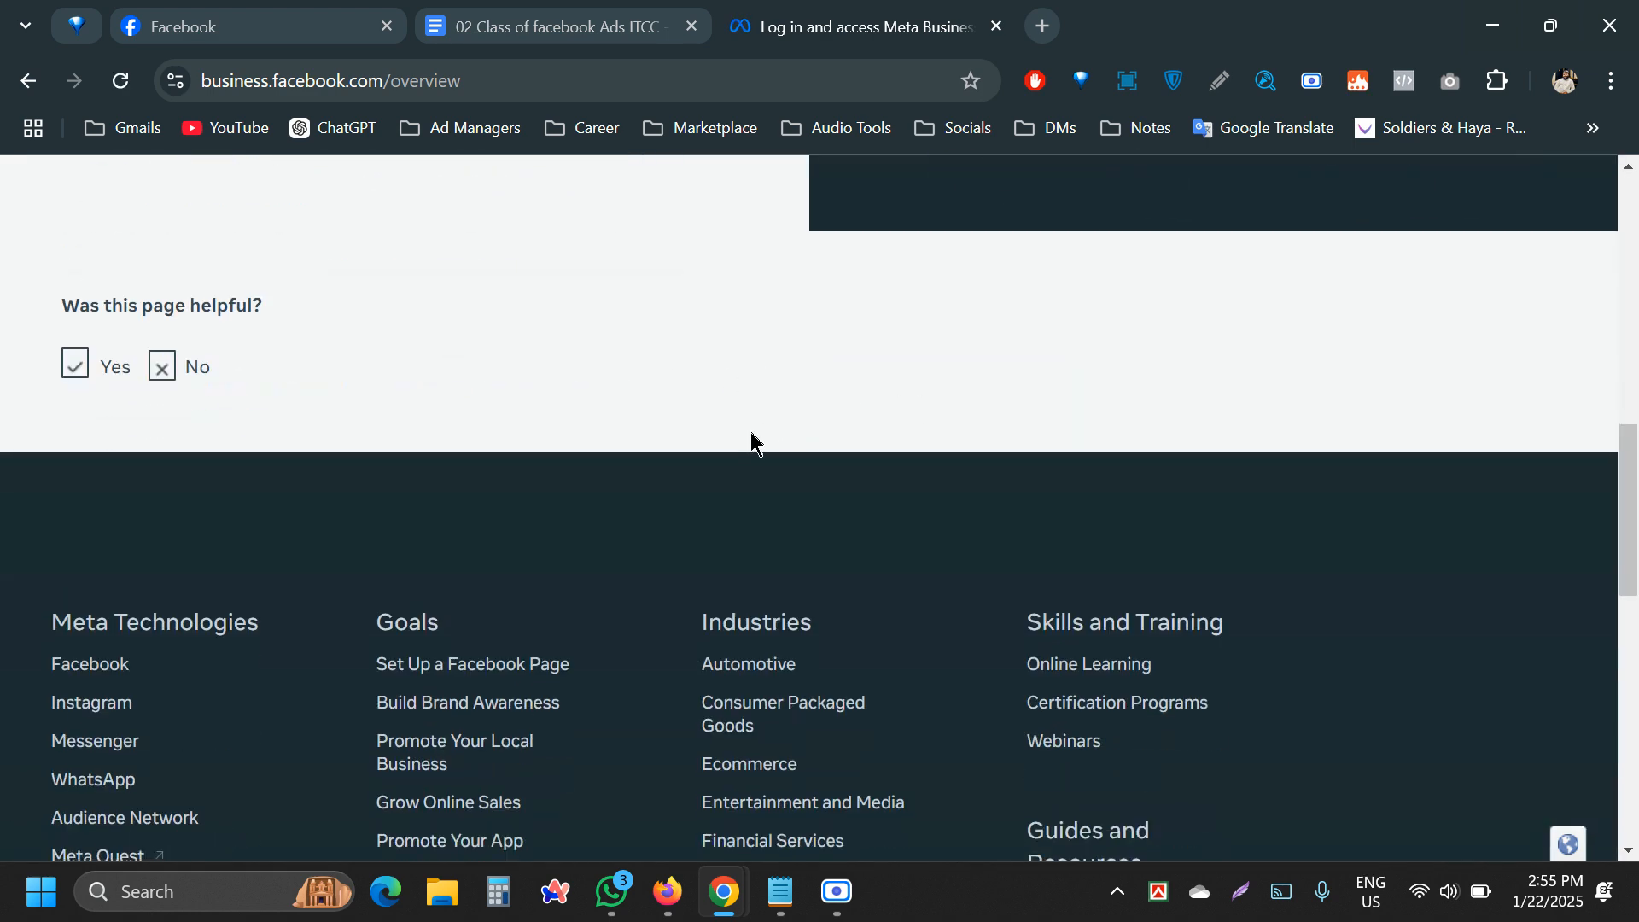
scroll(507, 528, up, 6)
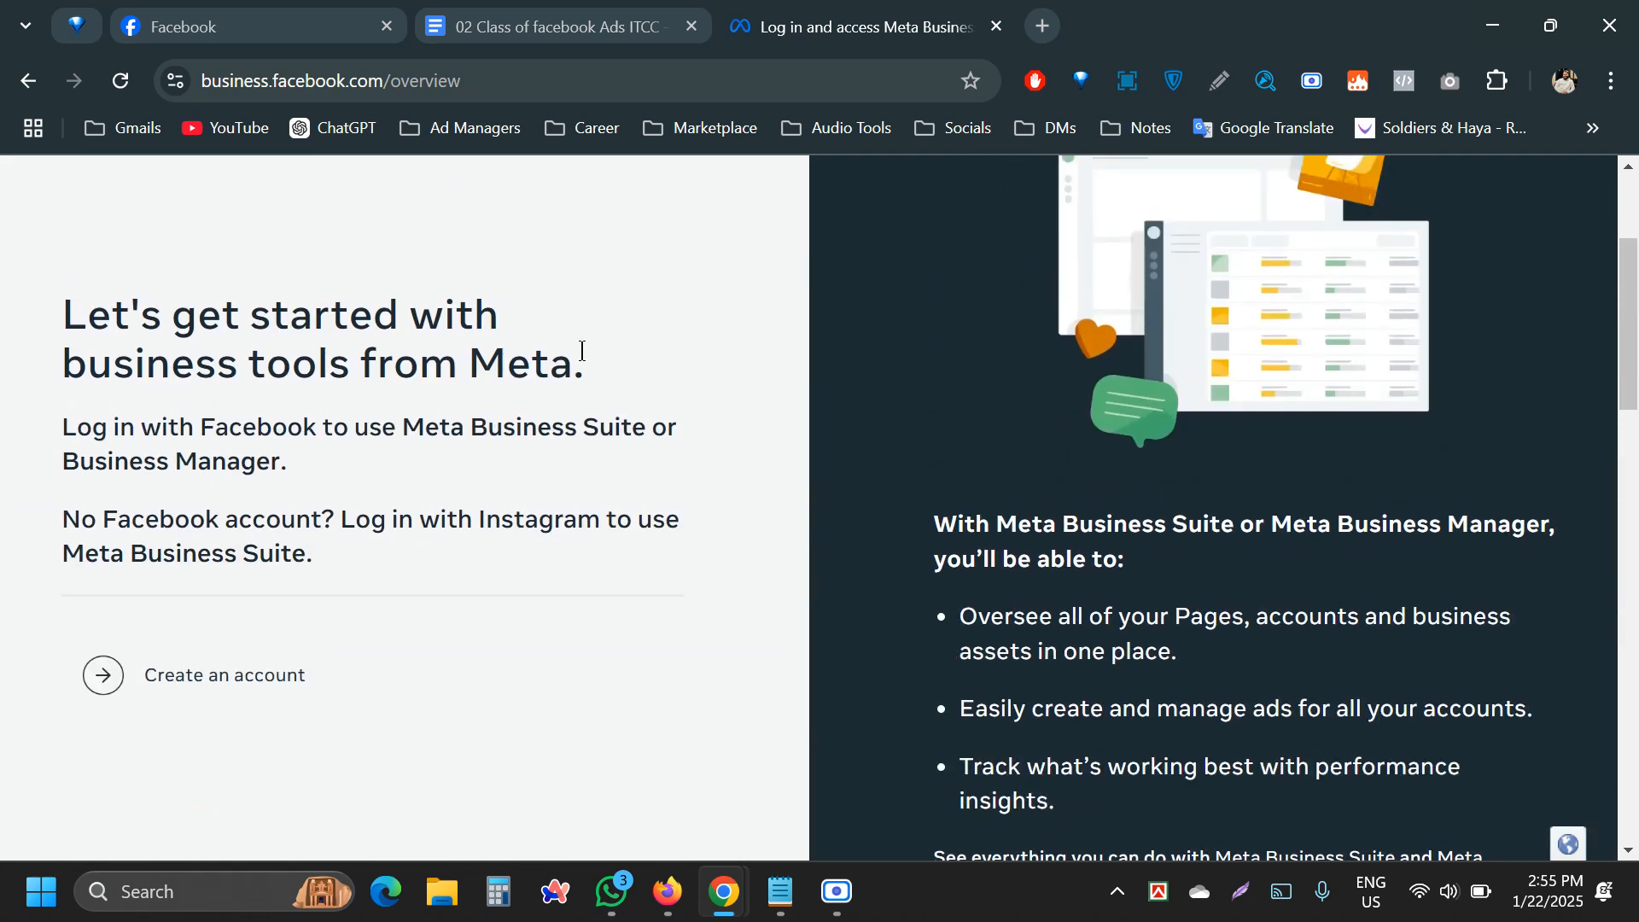
drag(613, 368, 2, 406)
click(329, 341)
scroll(220, 469, down, 1)
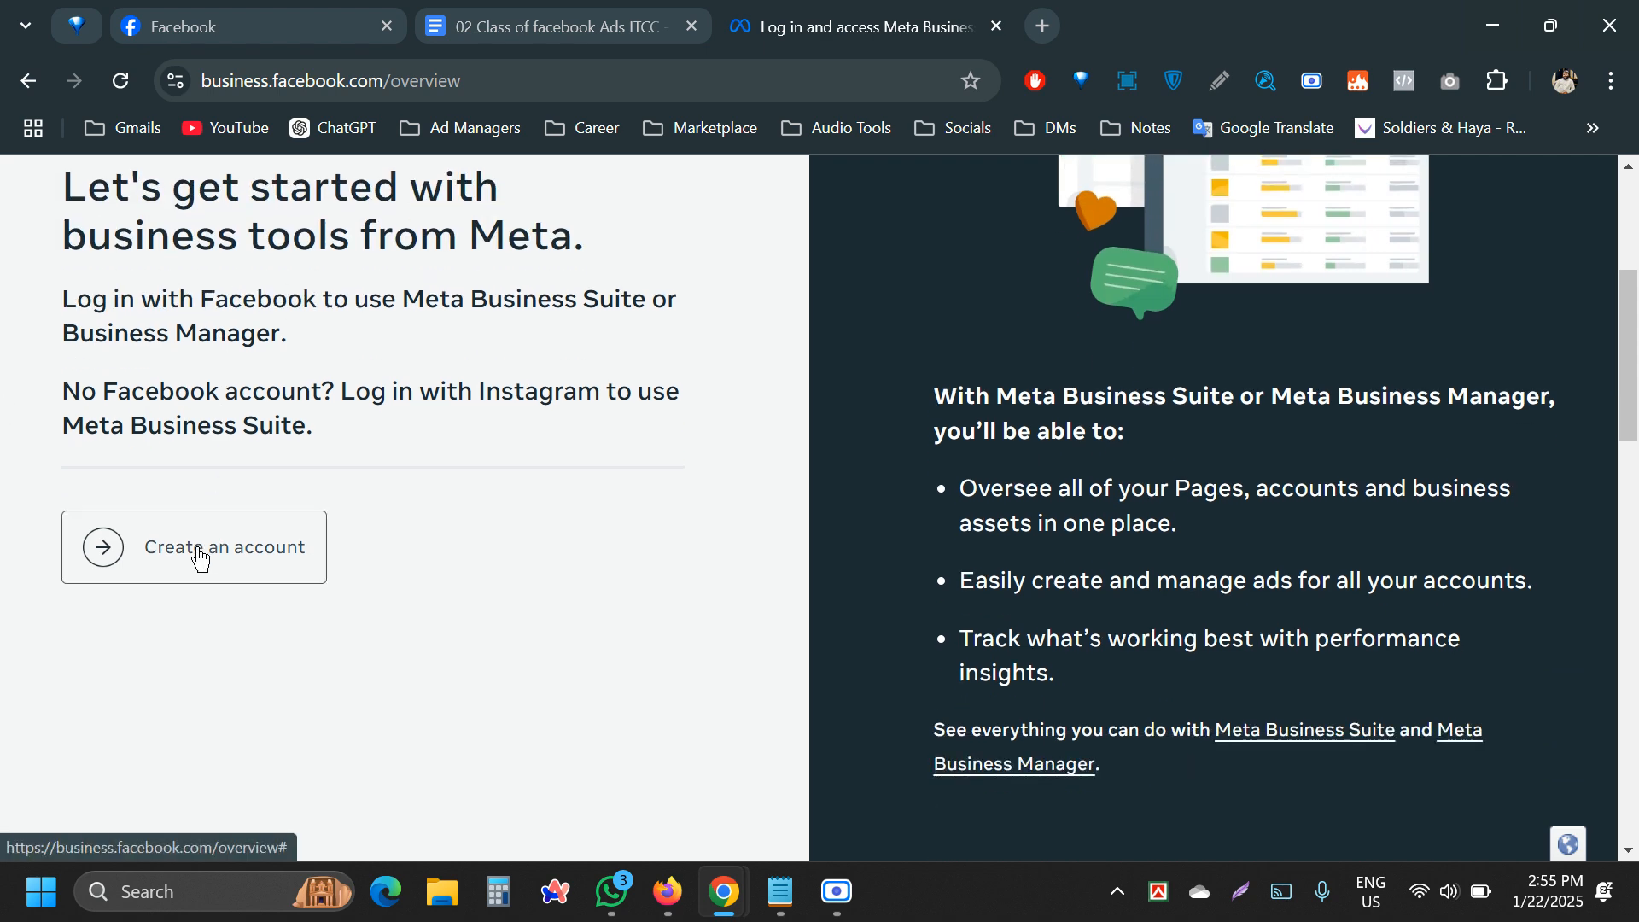
click(202, 559)
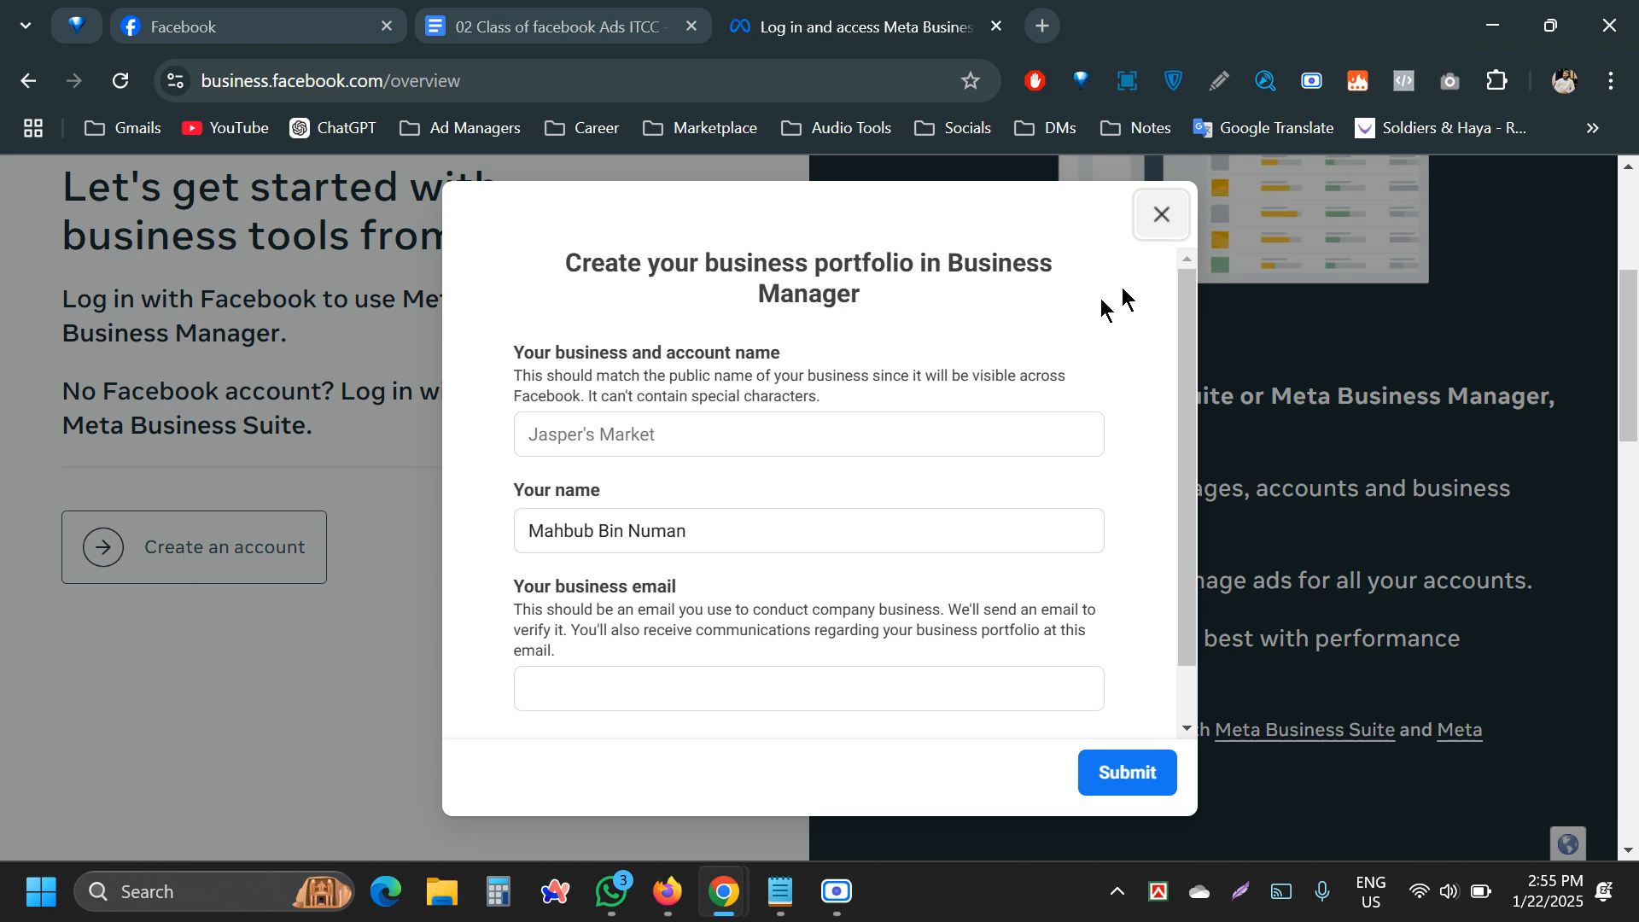
- Enter "Empire Vibe" as the business and account name in the business portfolio form, keeping the prefilled personal name
click(615, 437)
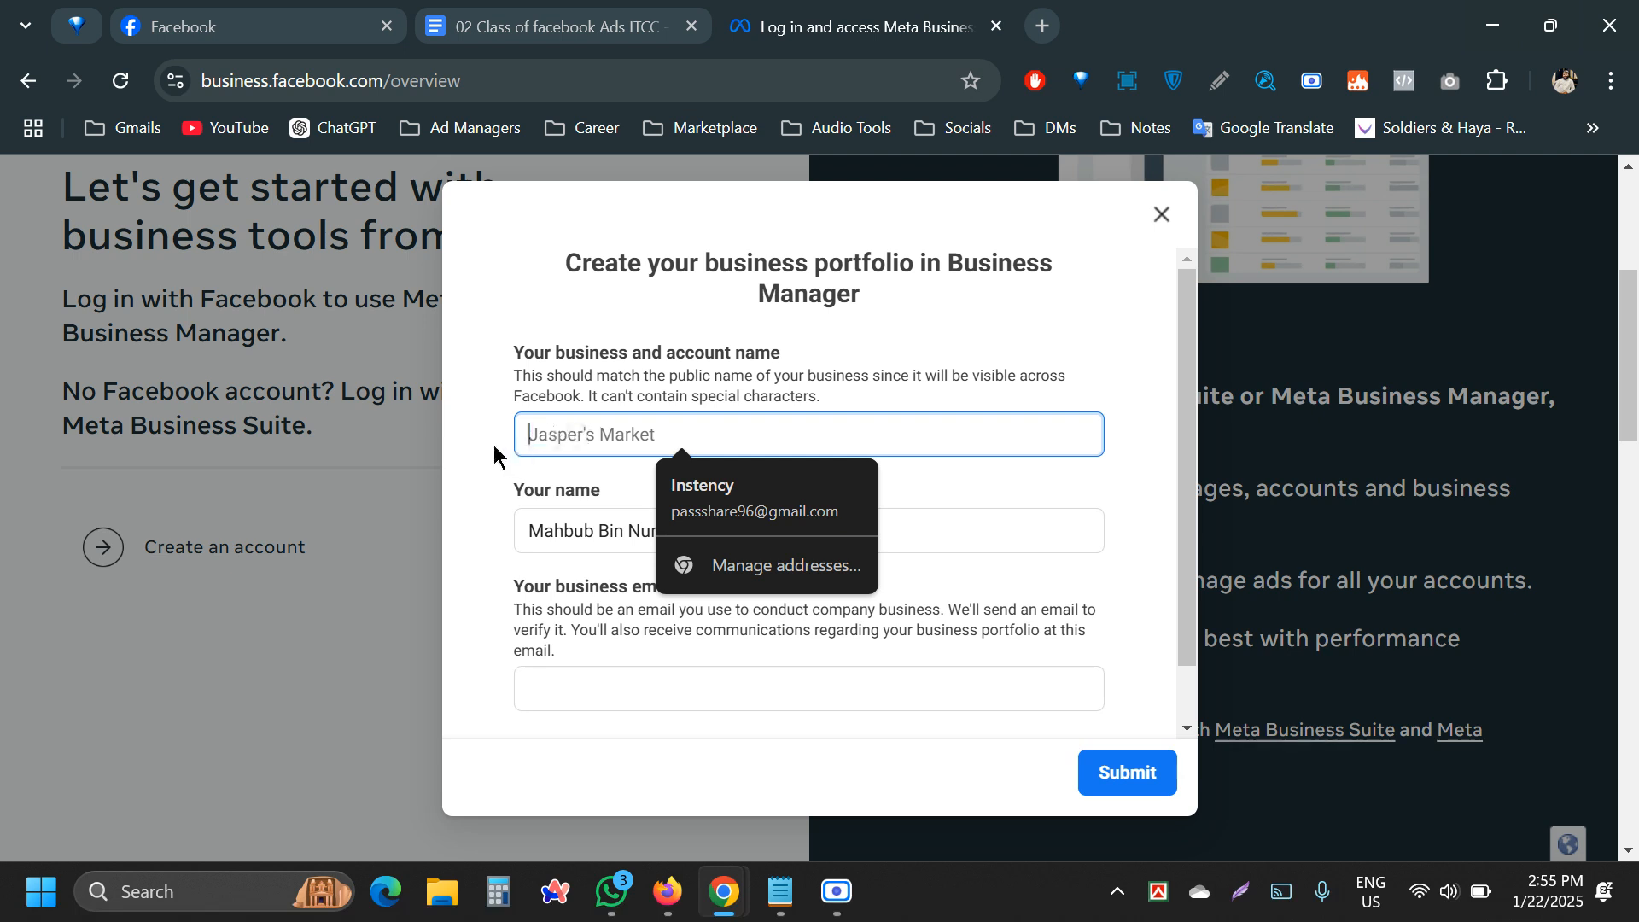
click(521, 462)
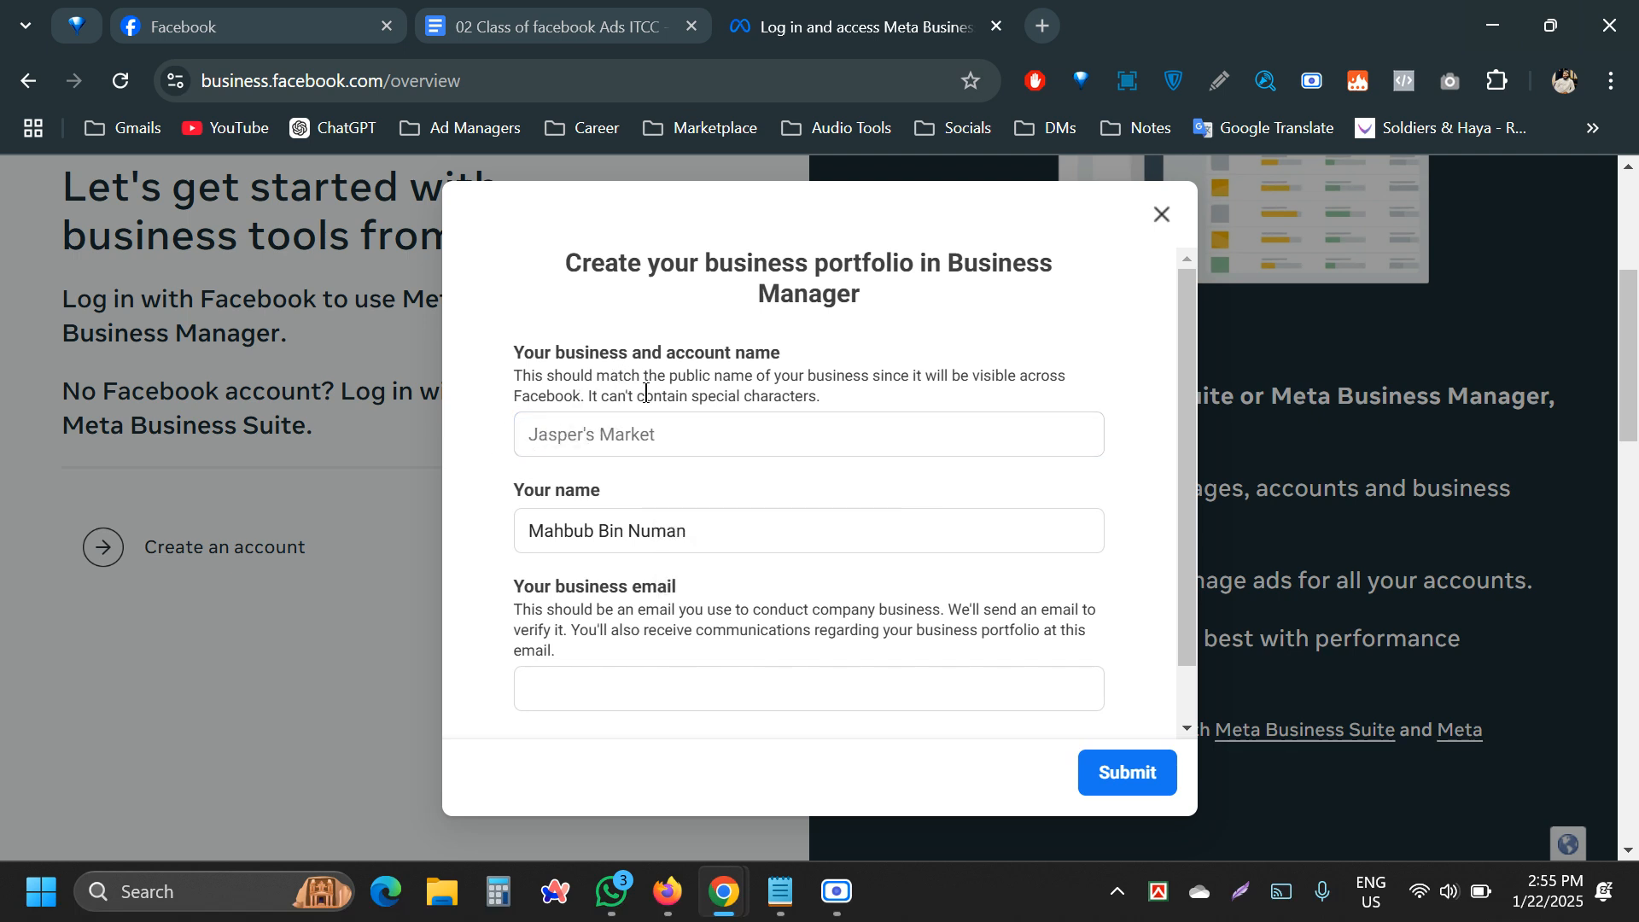
click(612, 428)
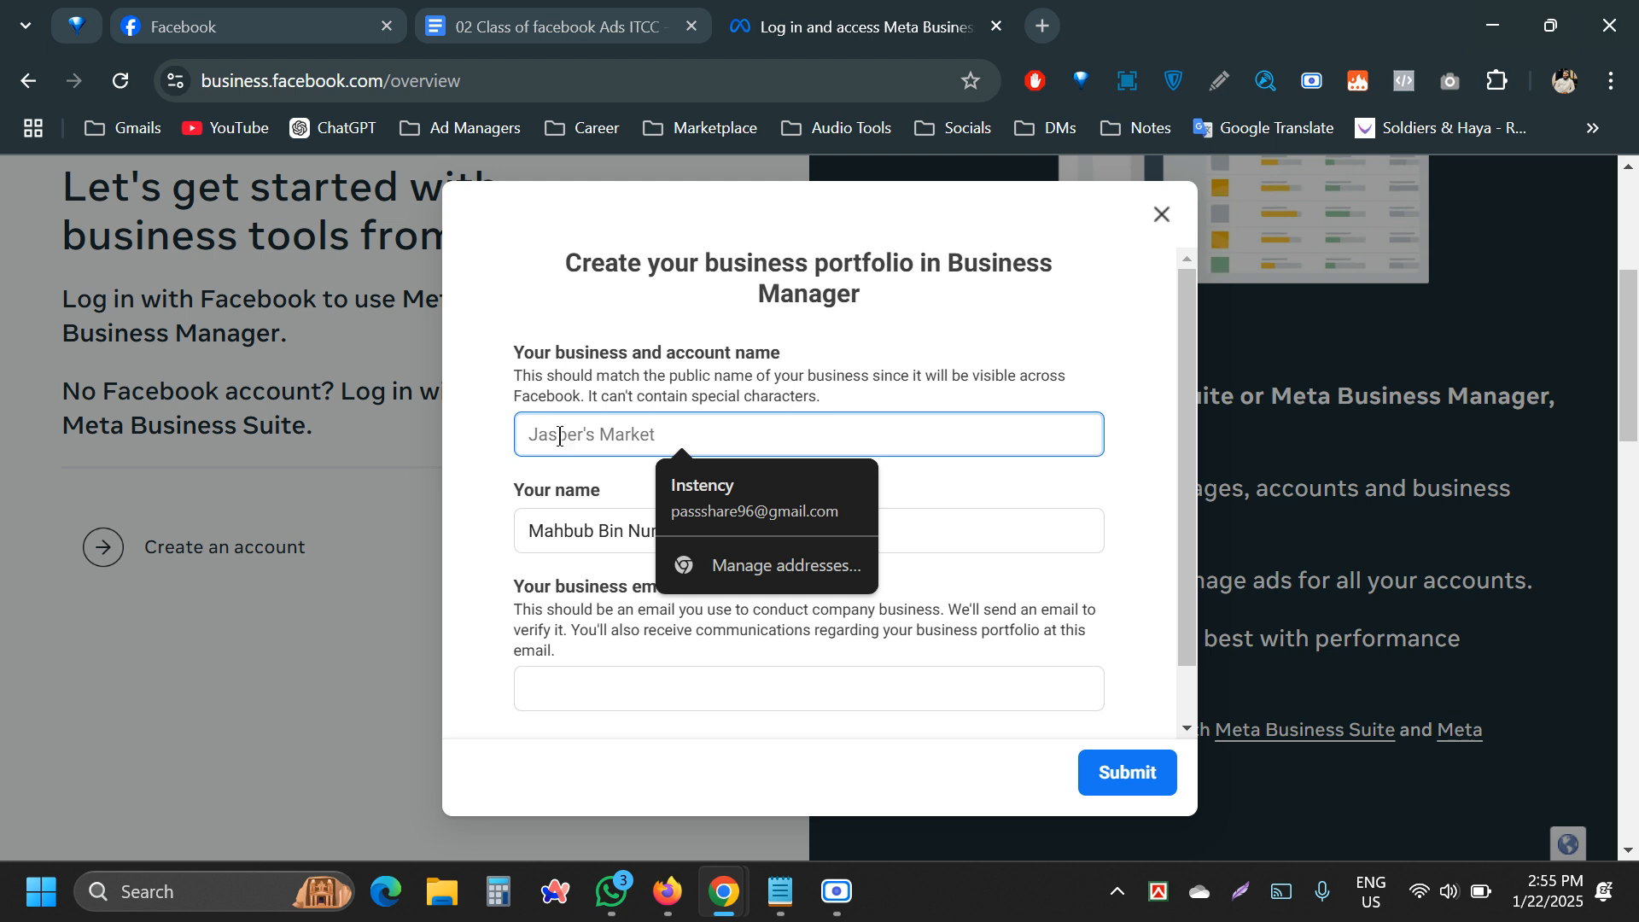
text(Empire)
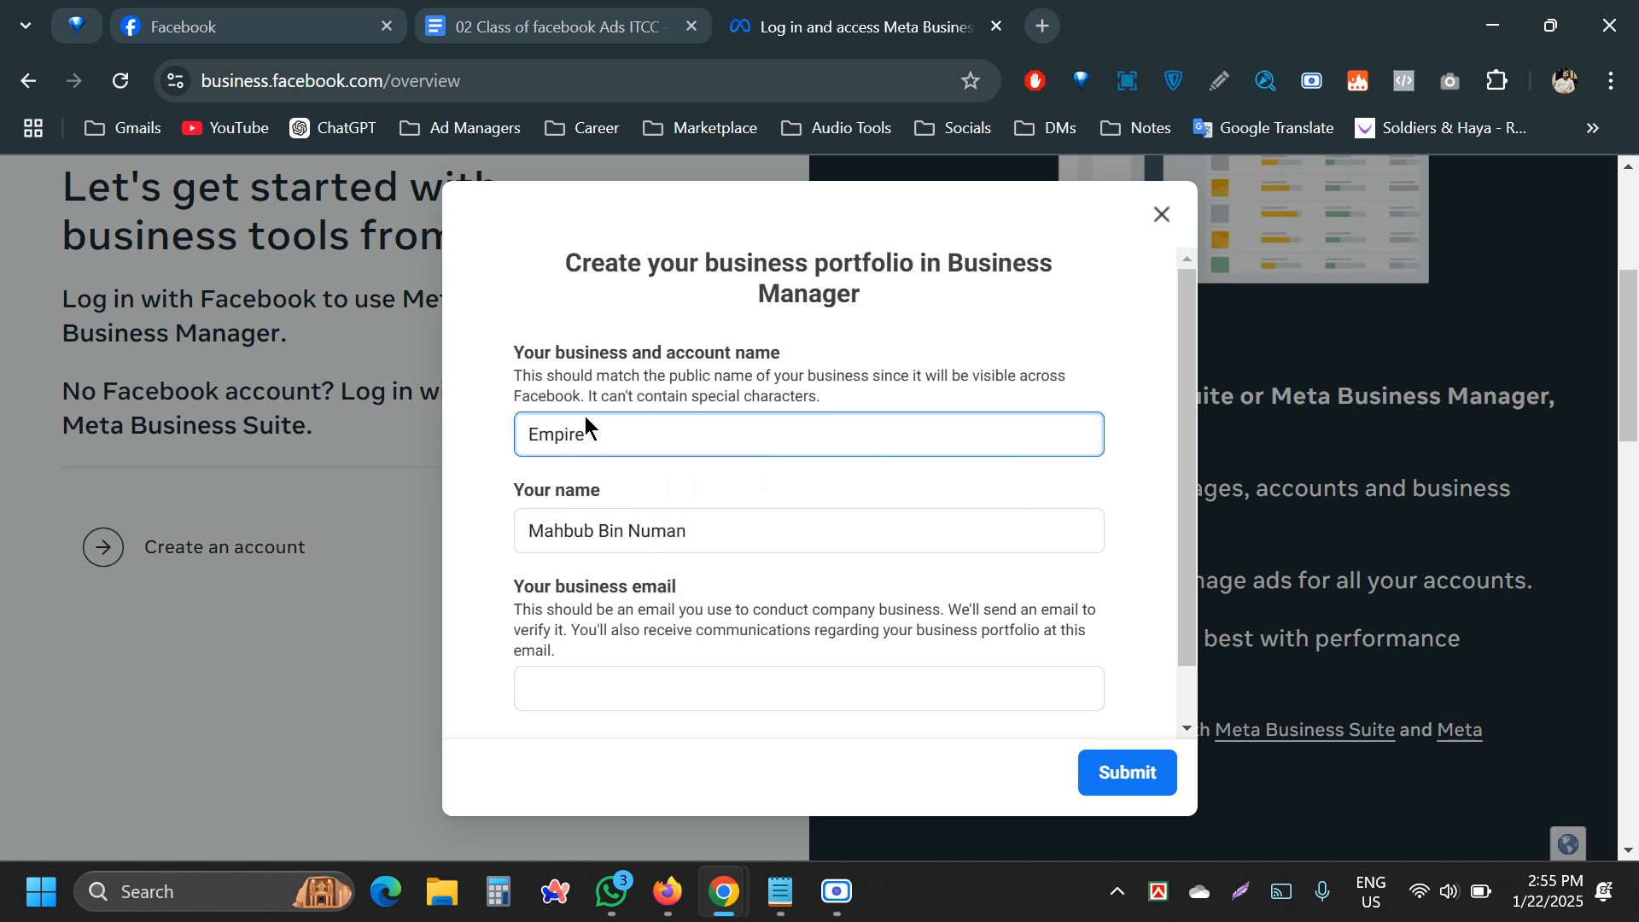
text( Vibe)
click(592, 522)
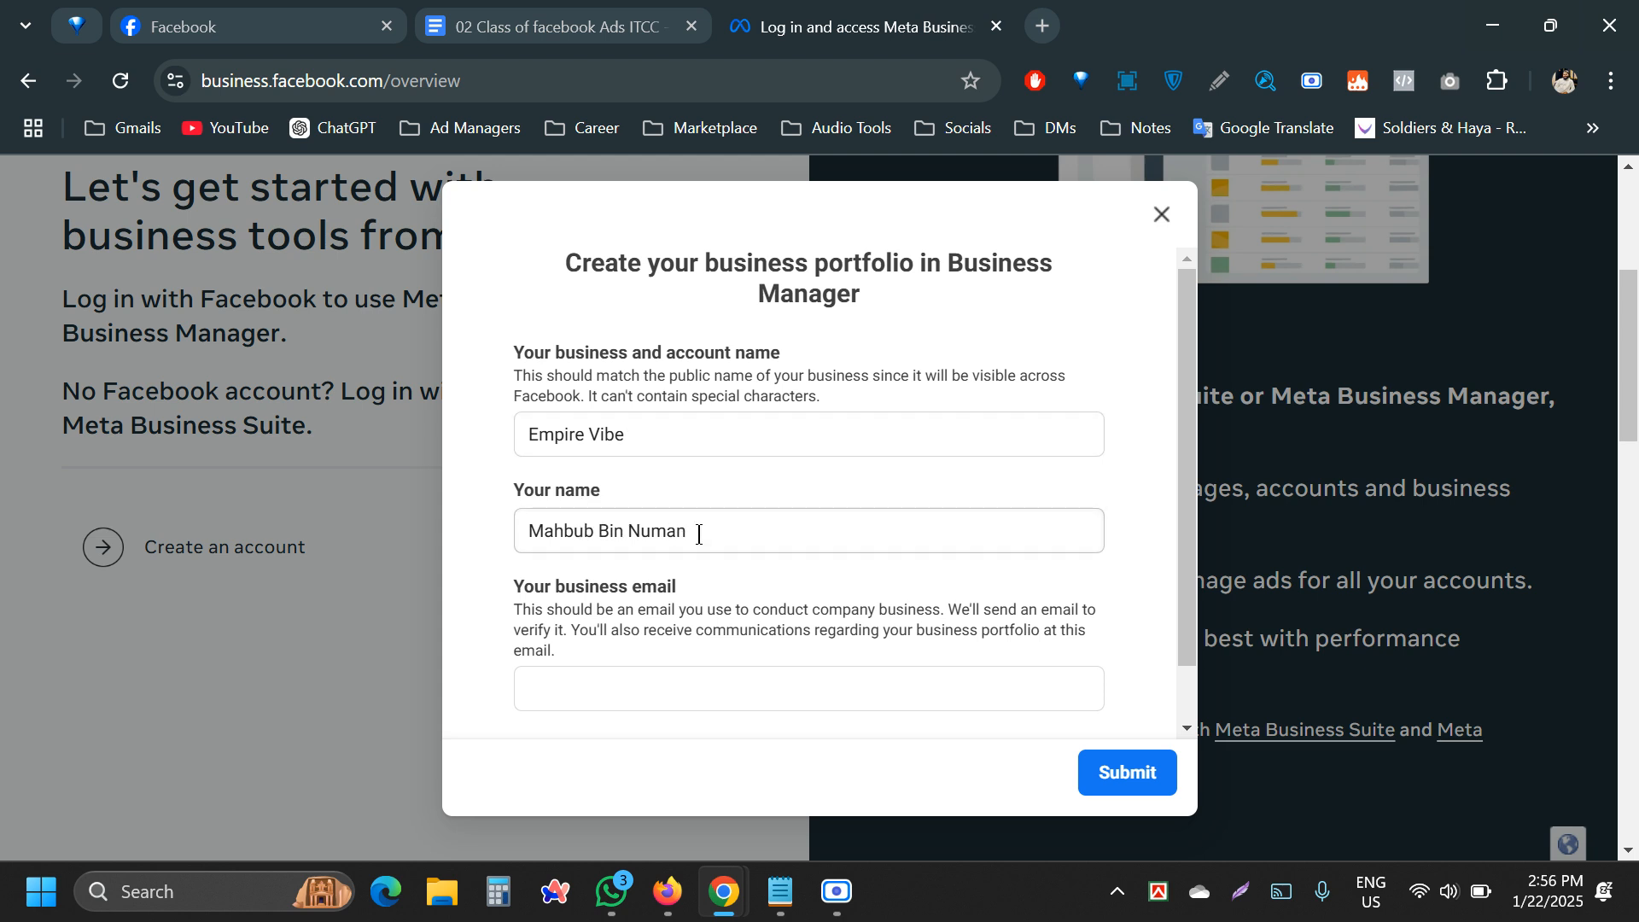
- Examine the business email field and its description in the business portfolio form
click(603, 687)
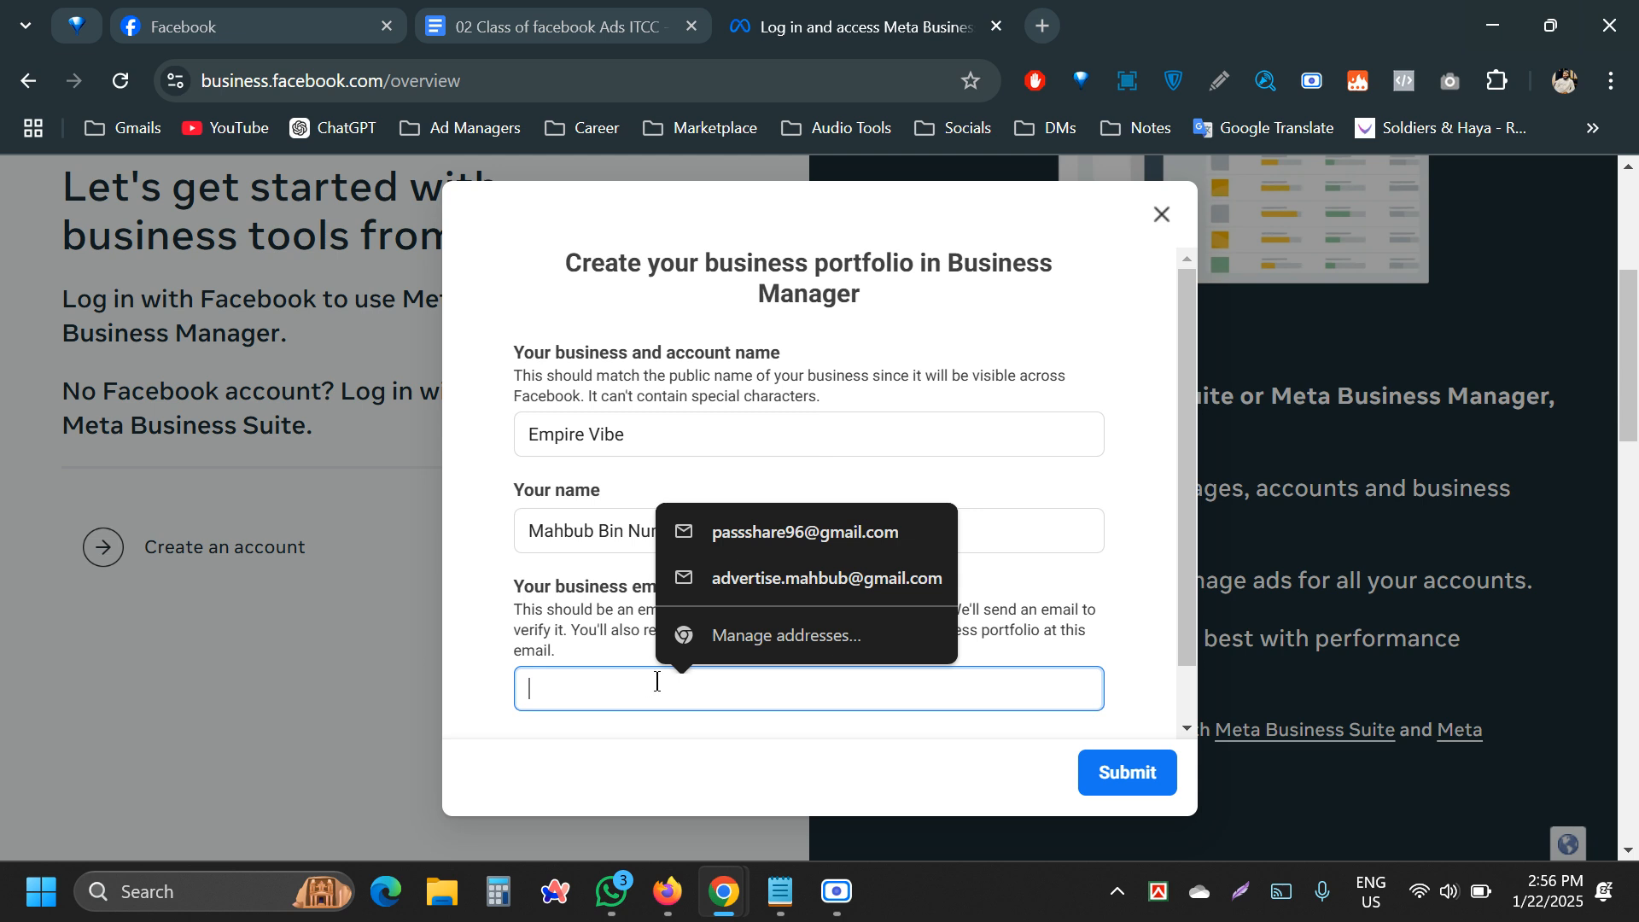
click(574, 569)
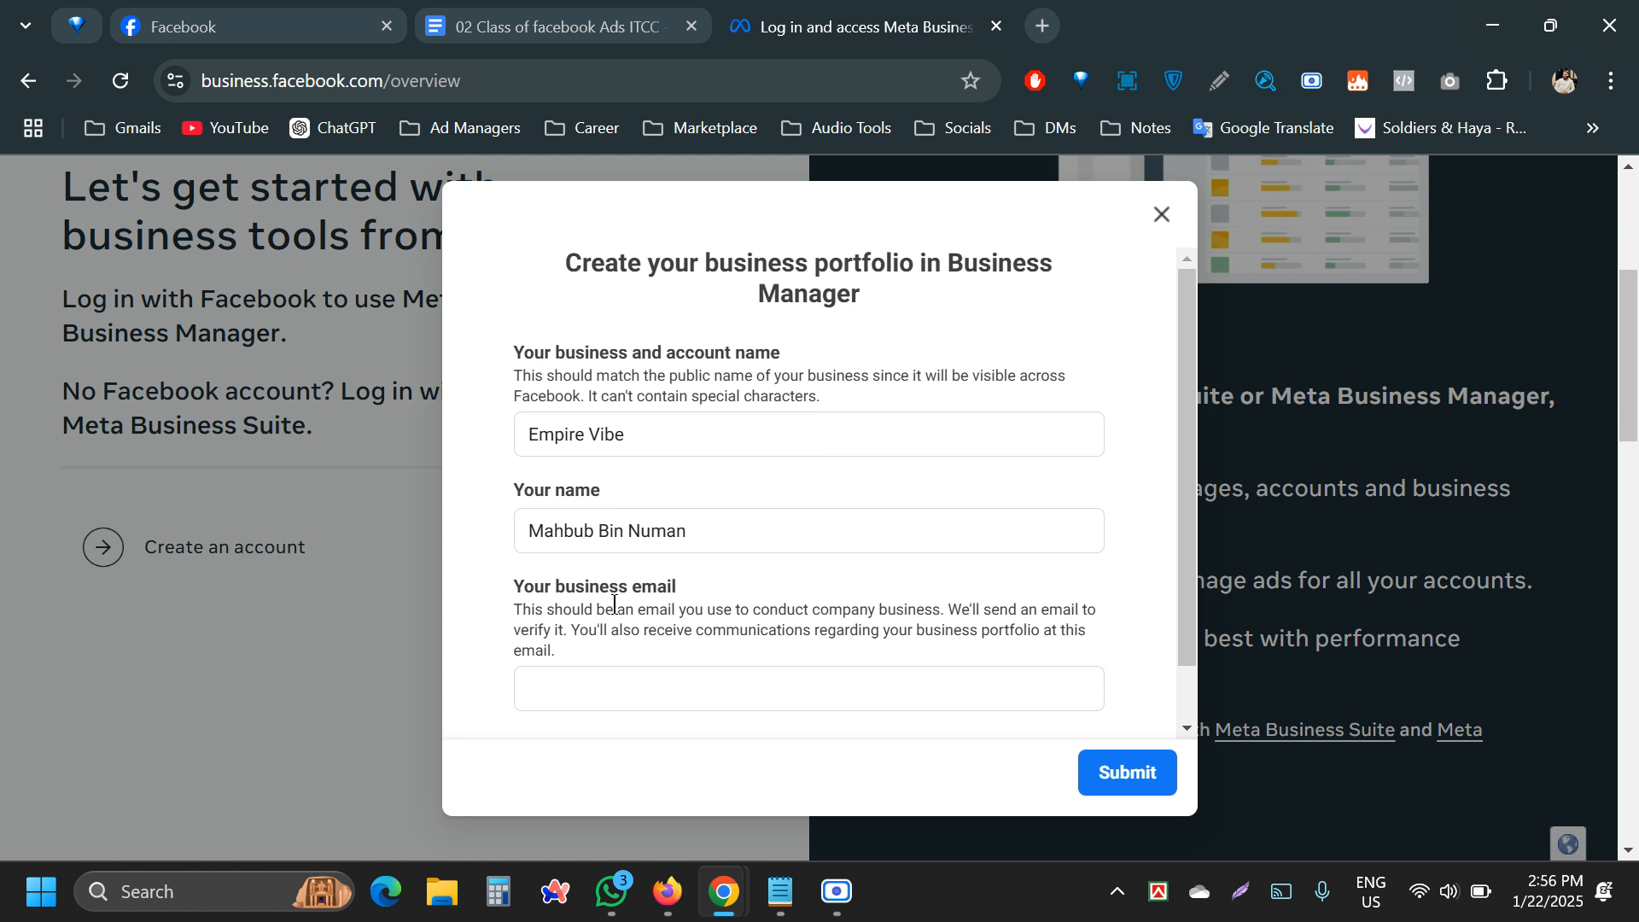
click(550, 687)
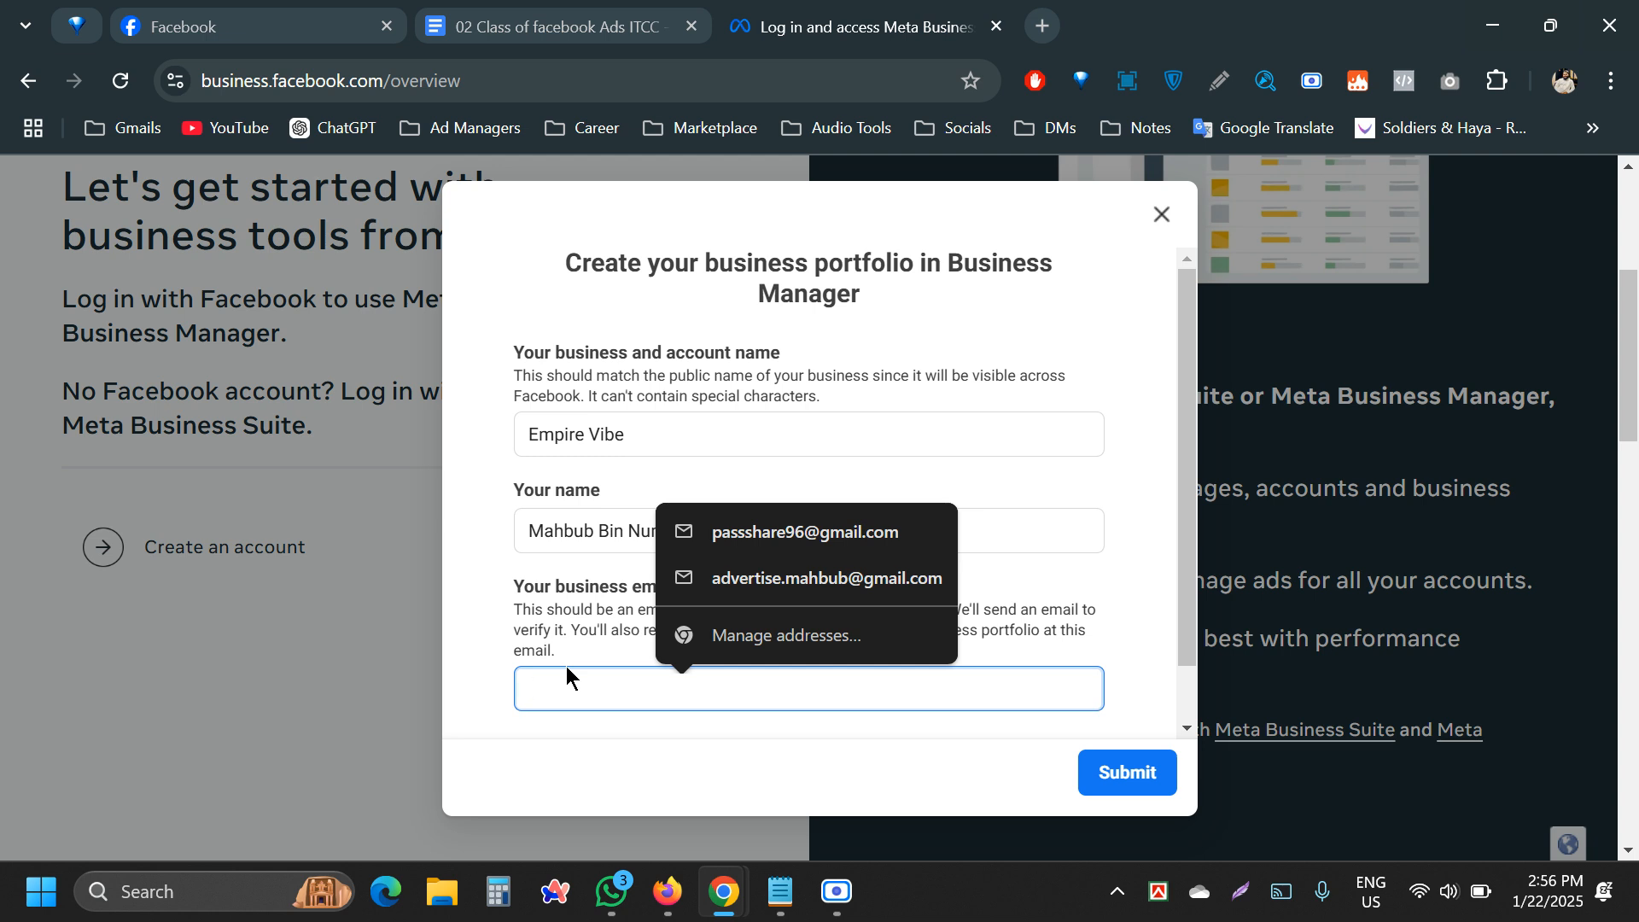
click(581, 606)
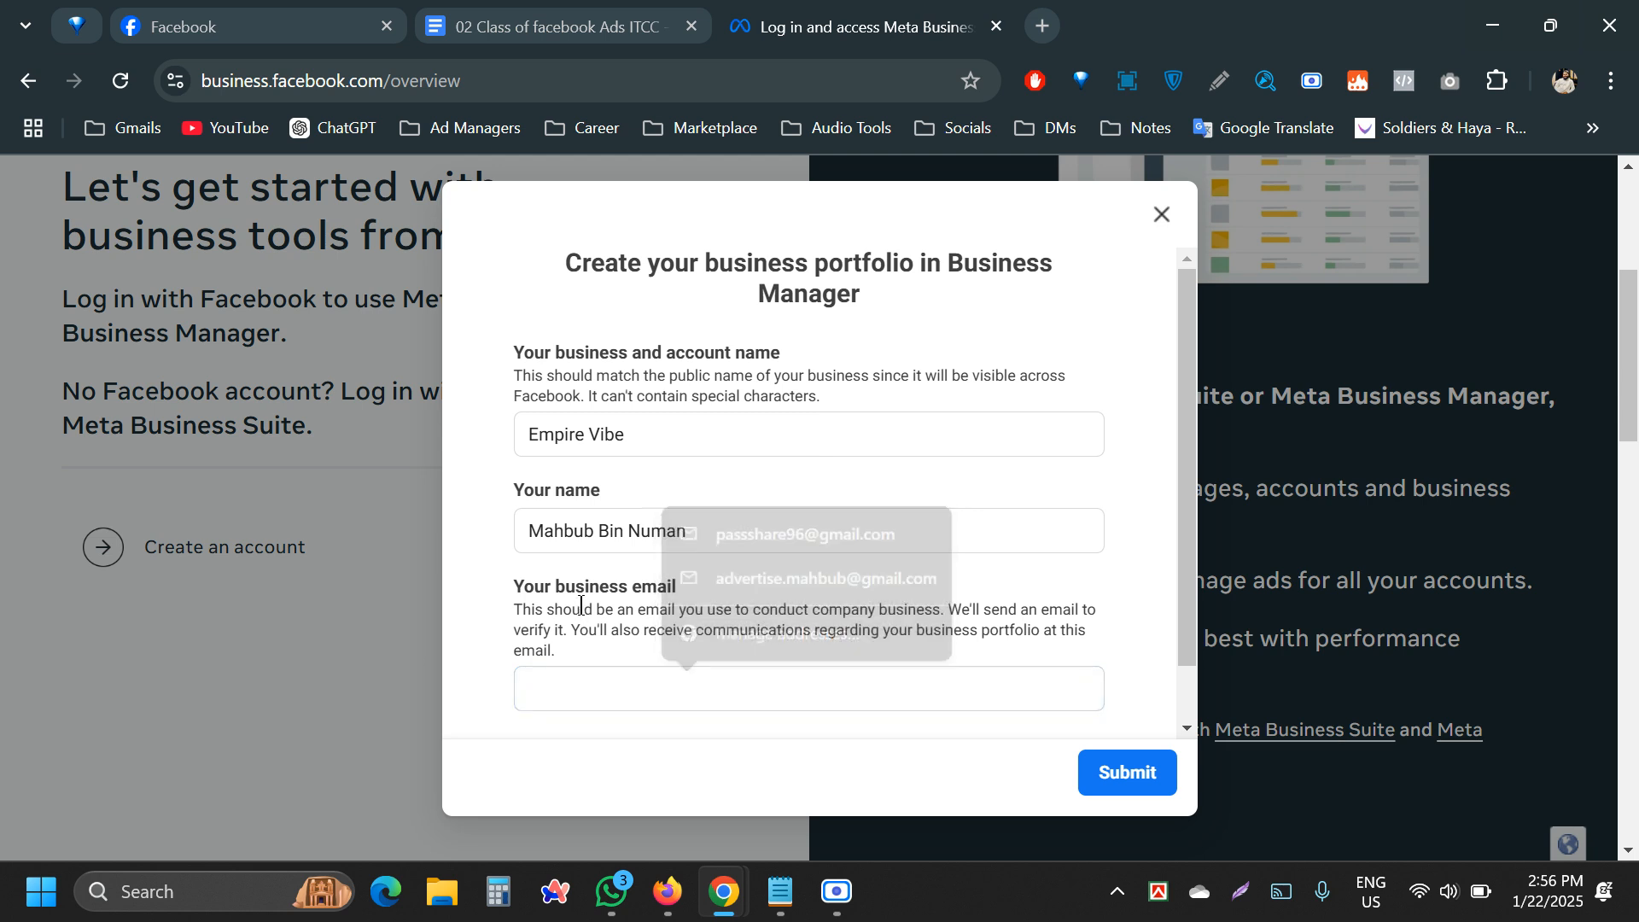
click(588, 687)
click(559, 588)
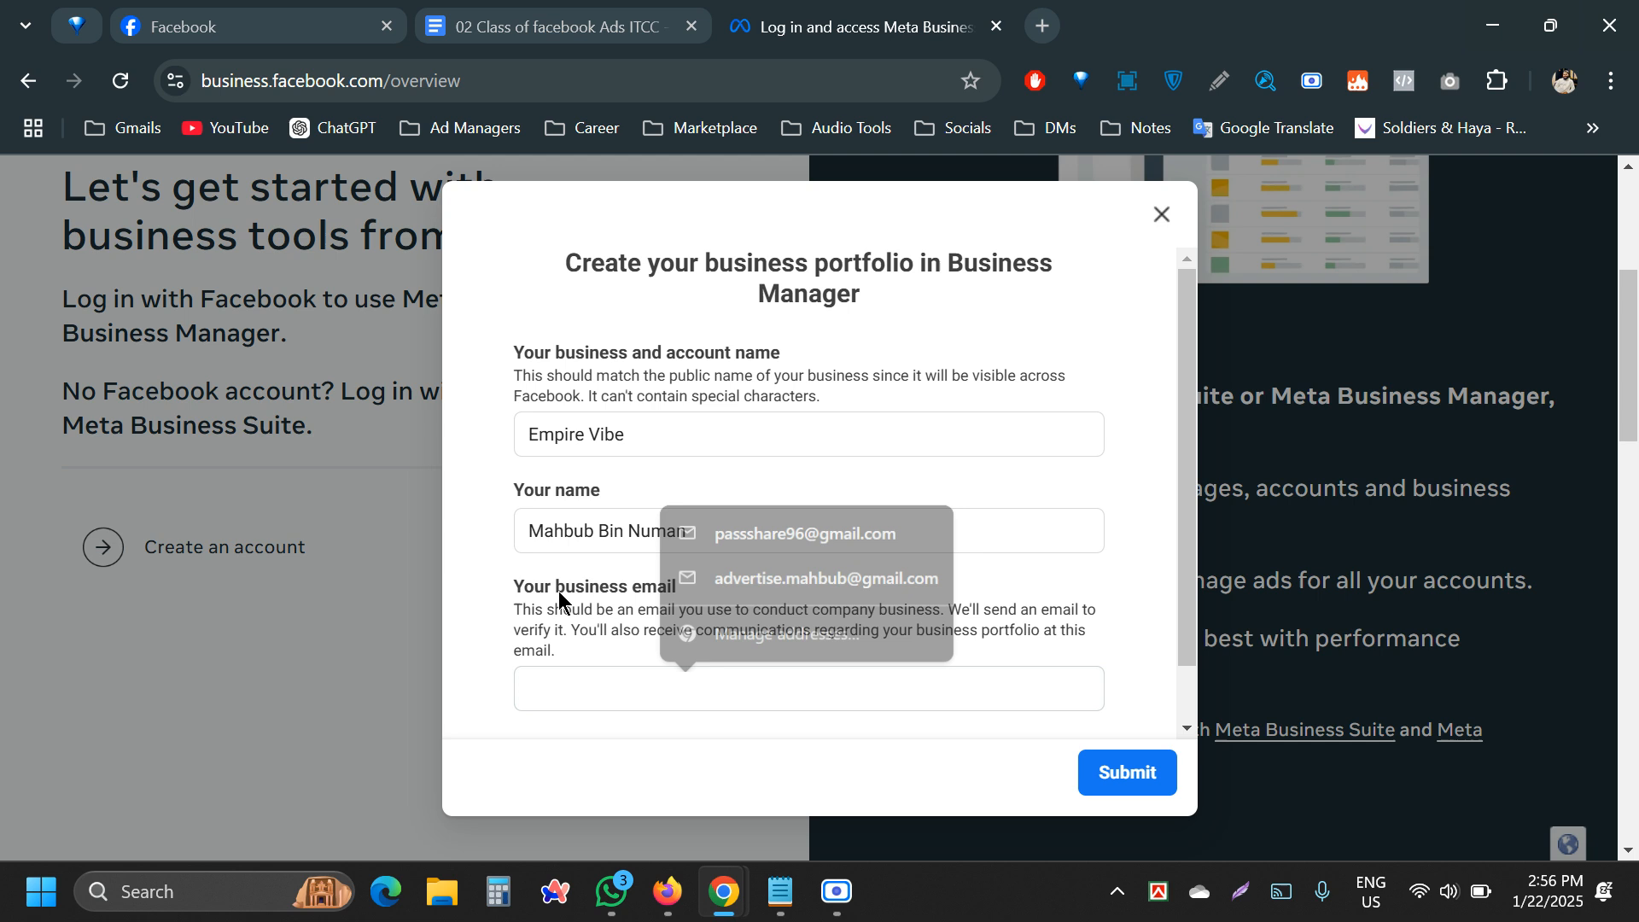
drag(497, 585, 685, 585)
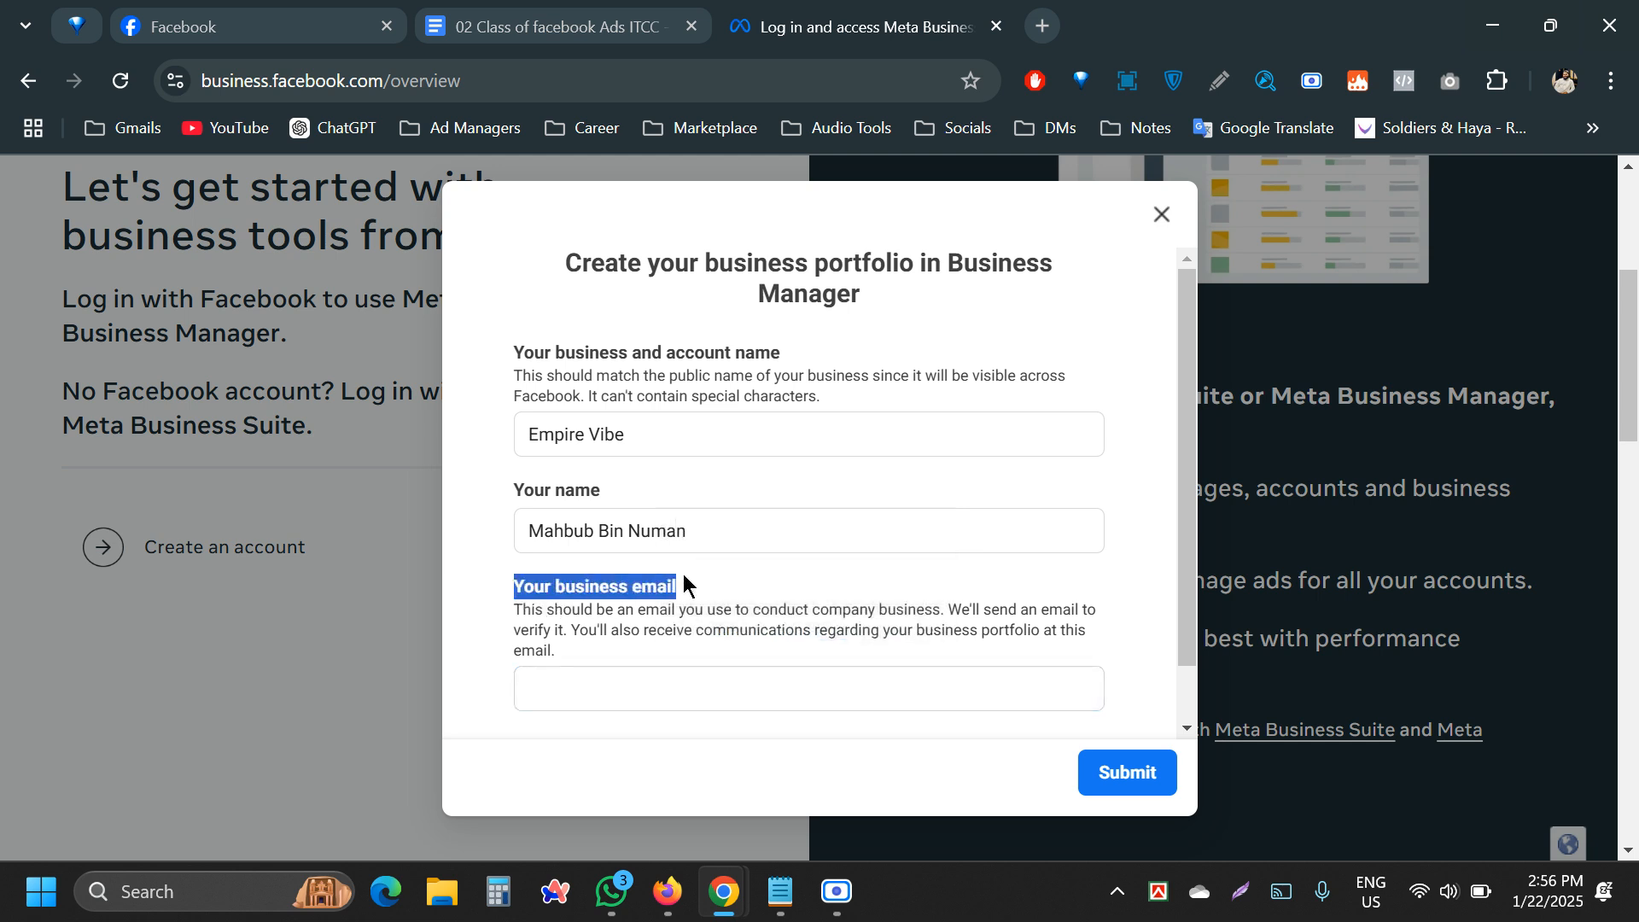
click(549, 681)
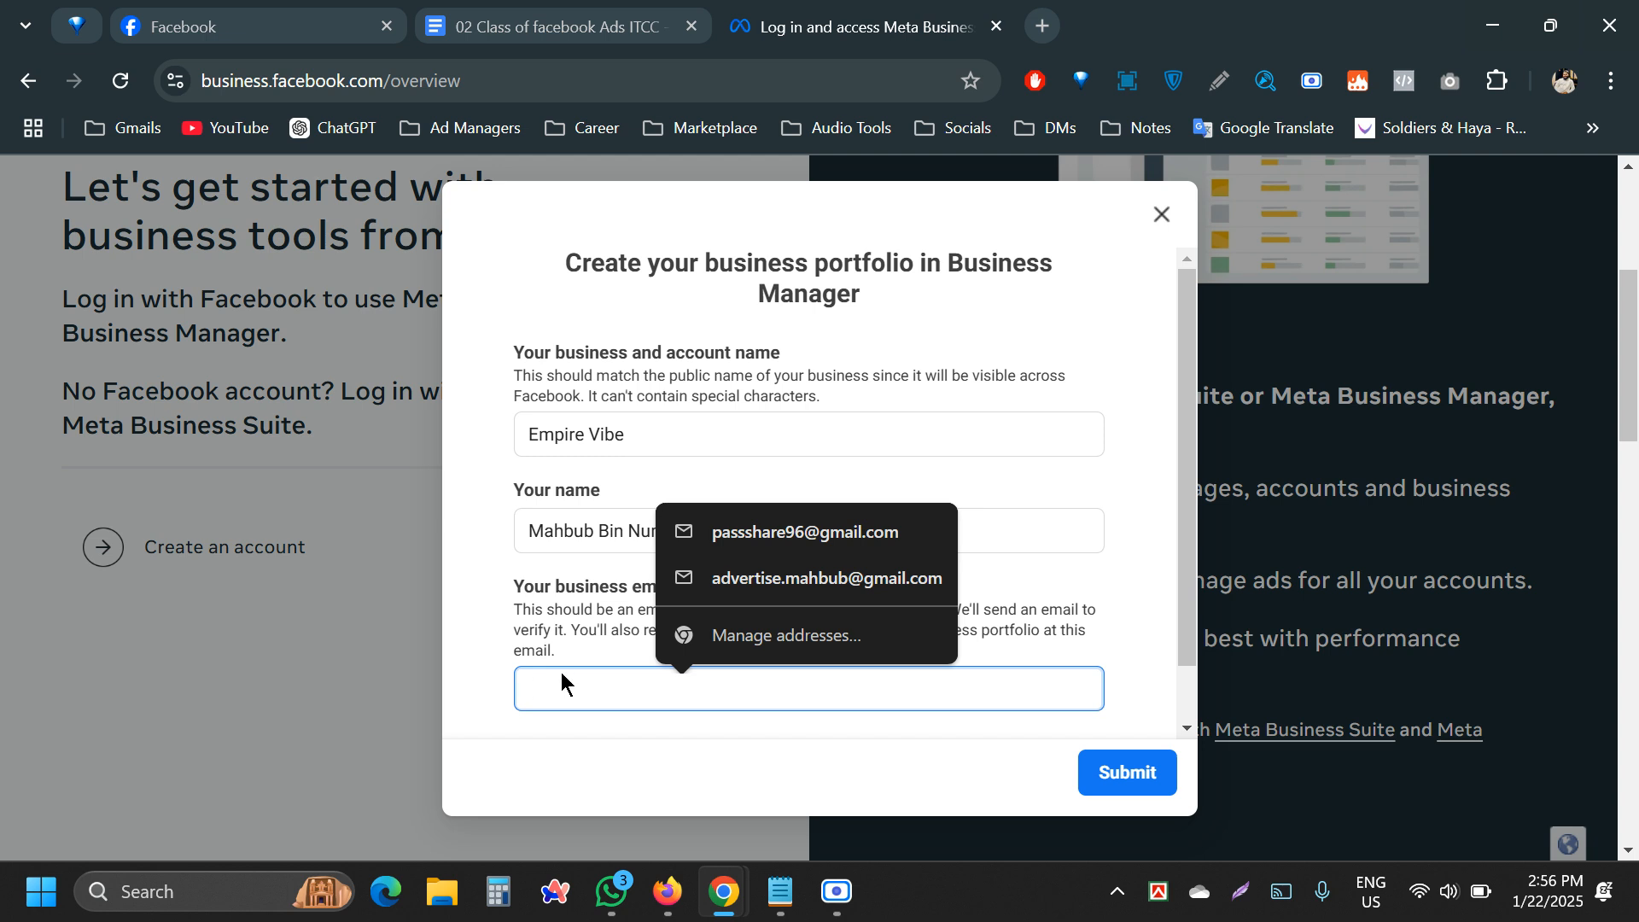
click(584, 580)
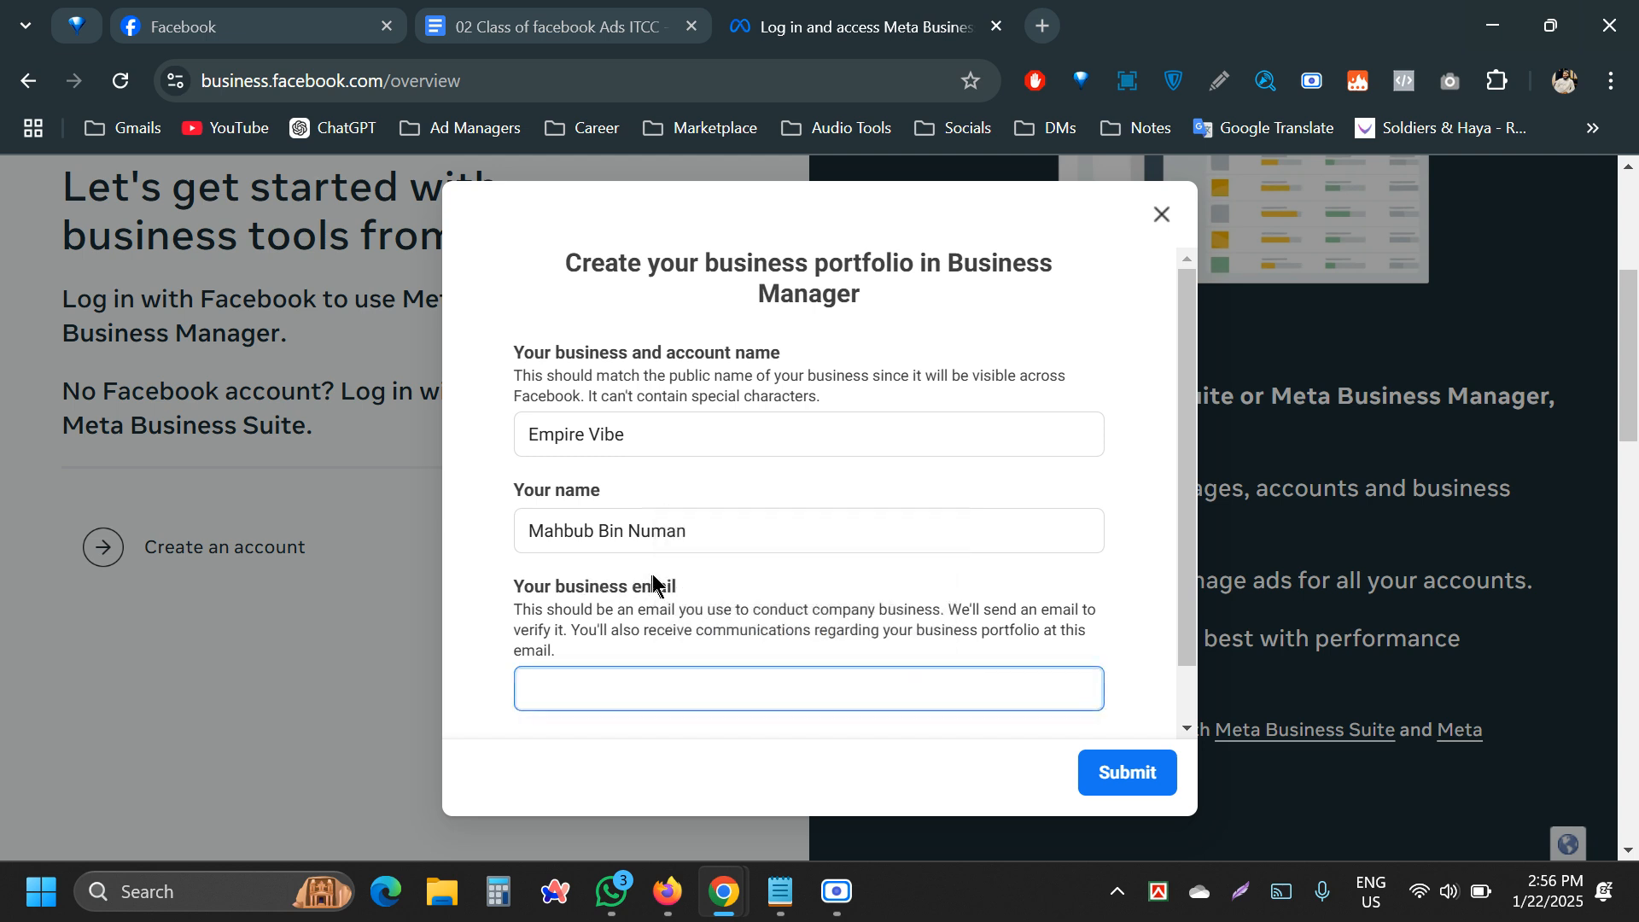
- Try to create the Empire Vibe portfolio by filling in the business email with the first saved address and submitting the form
scroll(909, 638, down, 1)
scroll(909, 639, down, 4)
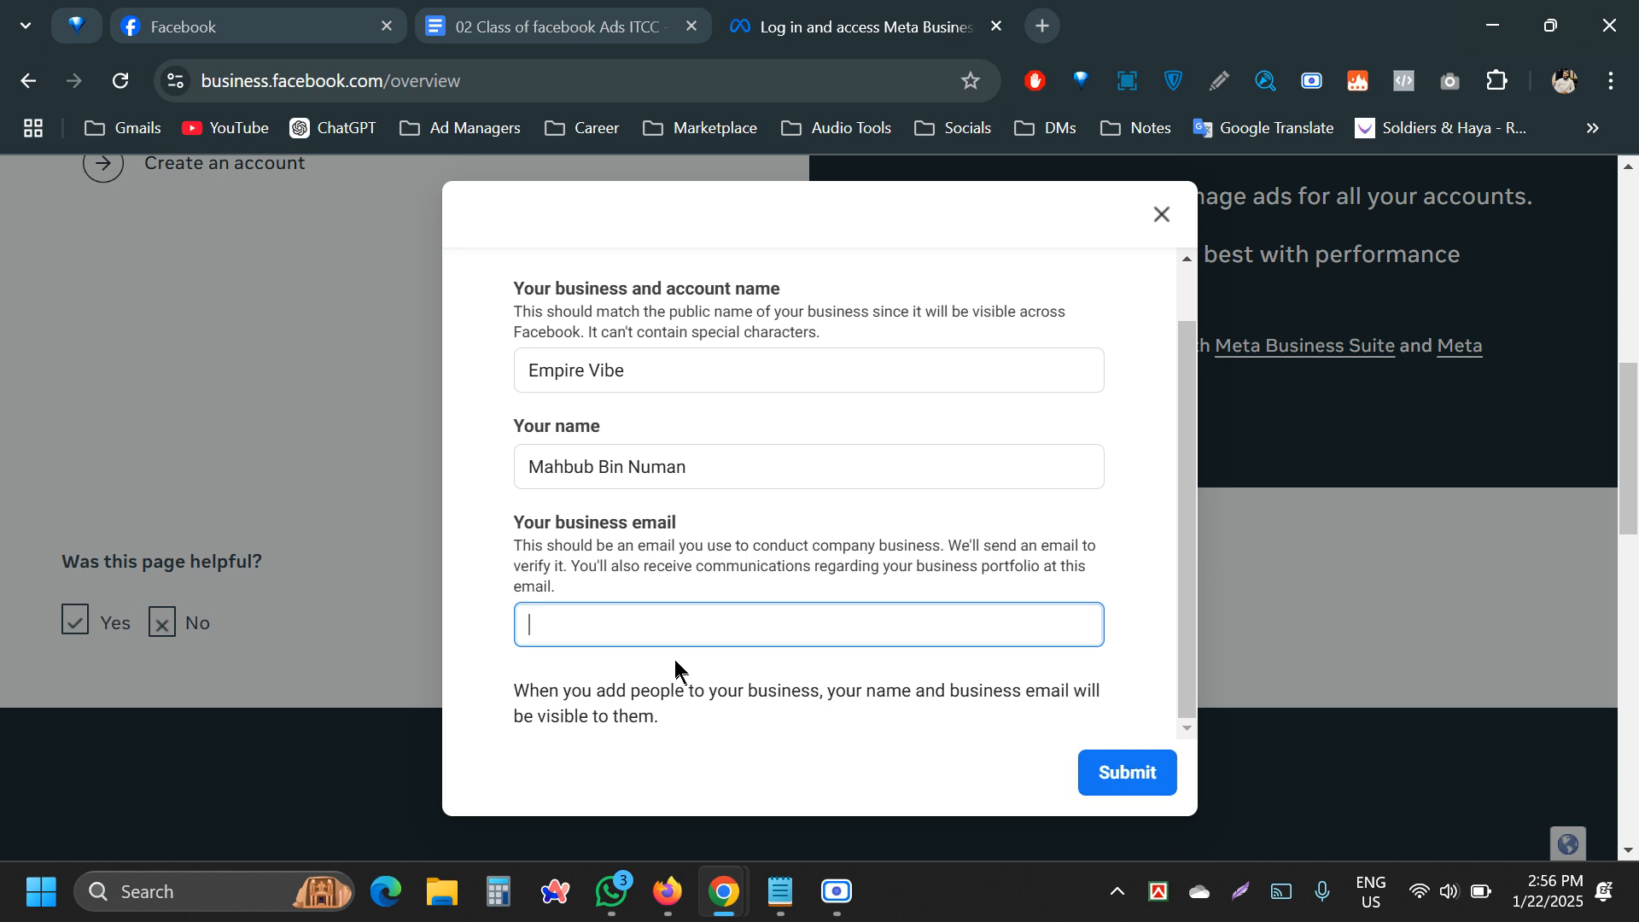
click(616, 639)
click(818, 681)
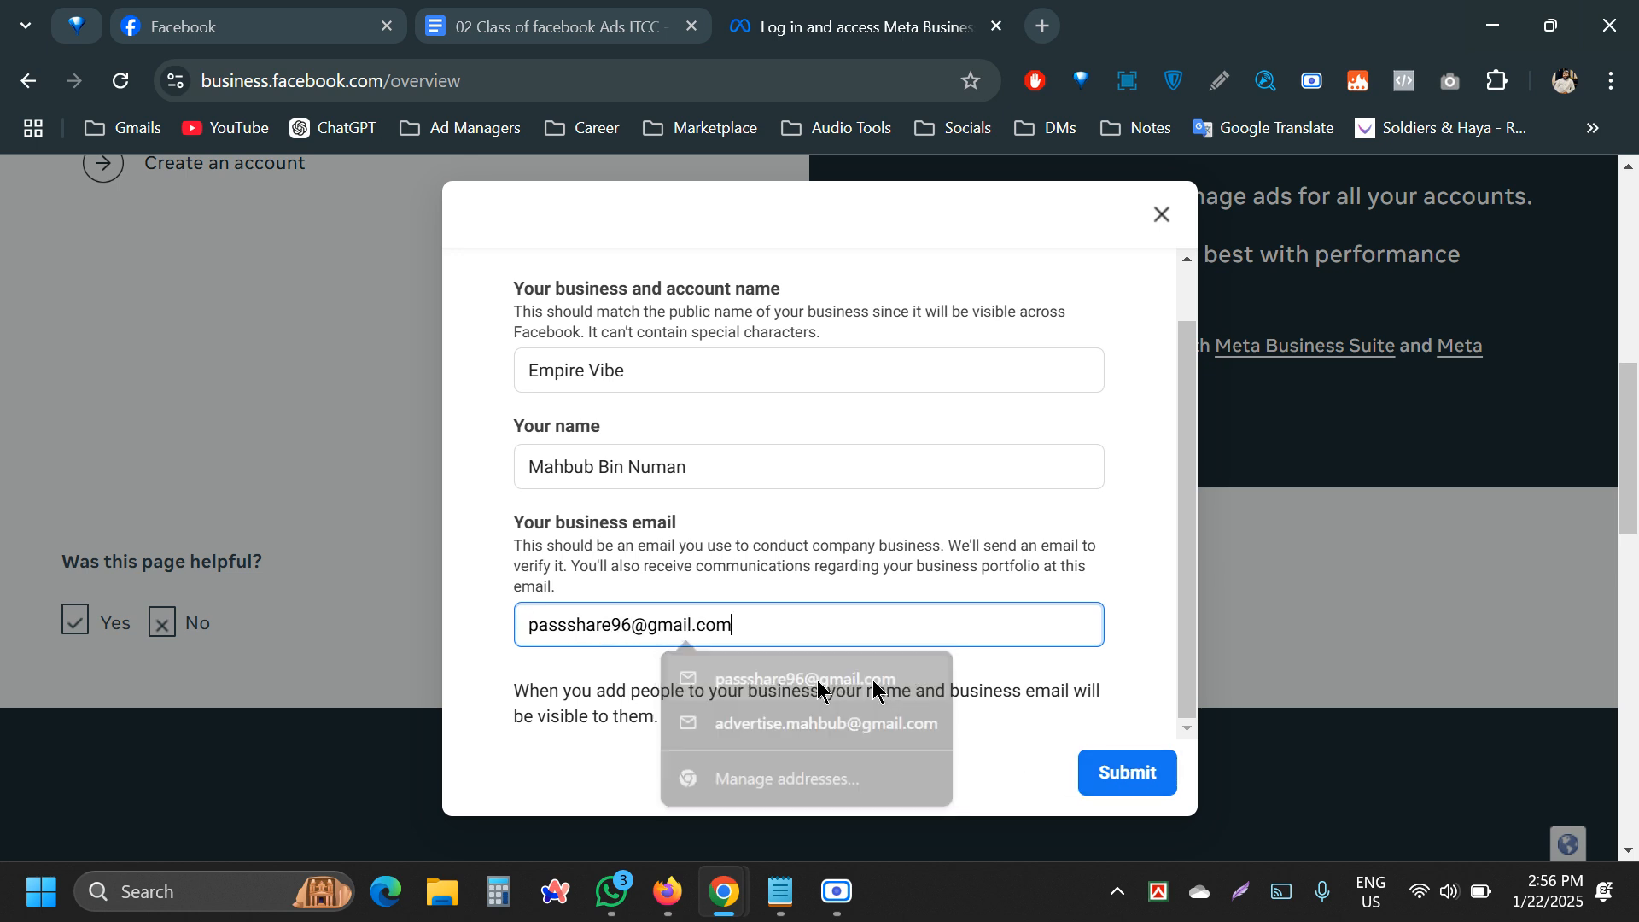
click(1140, 774)
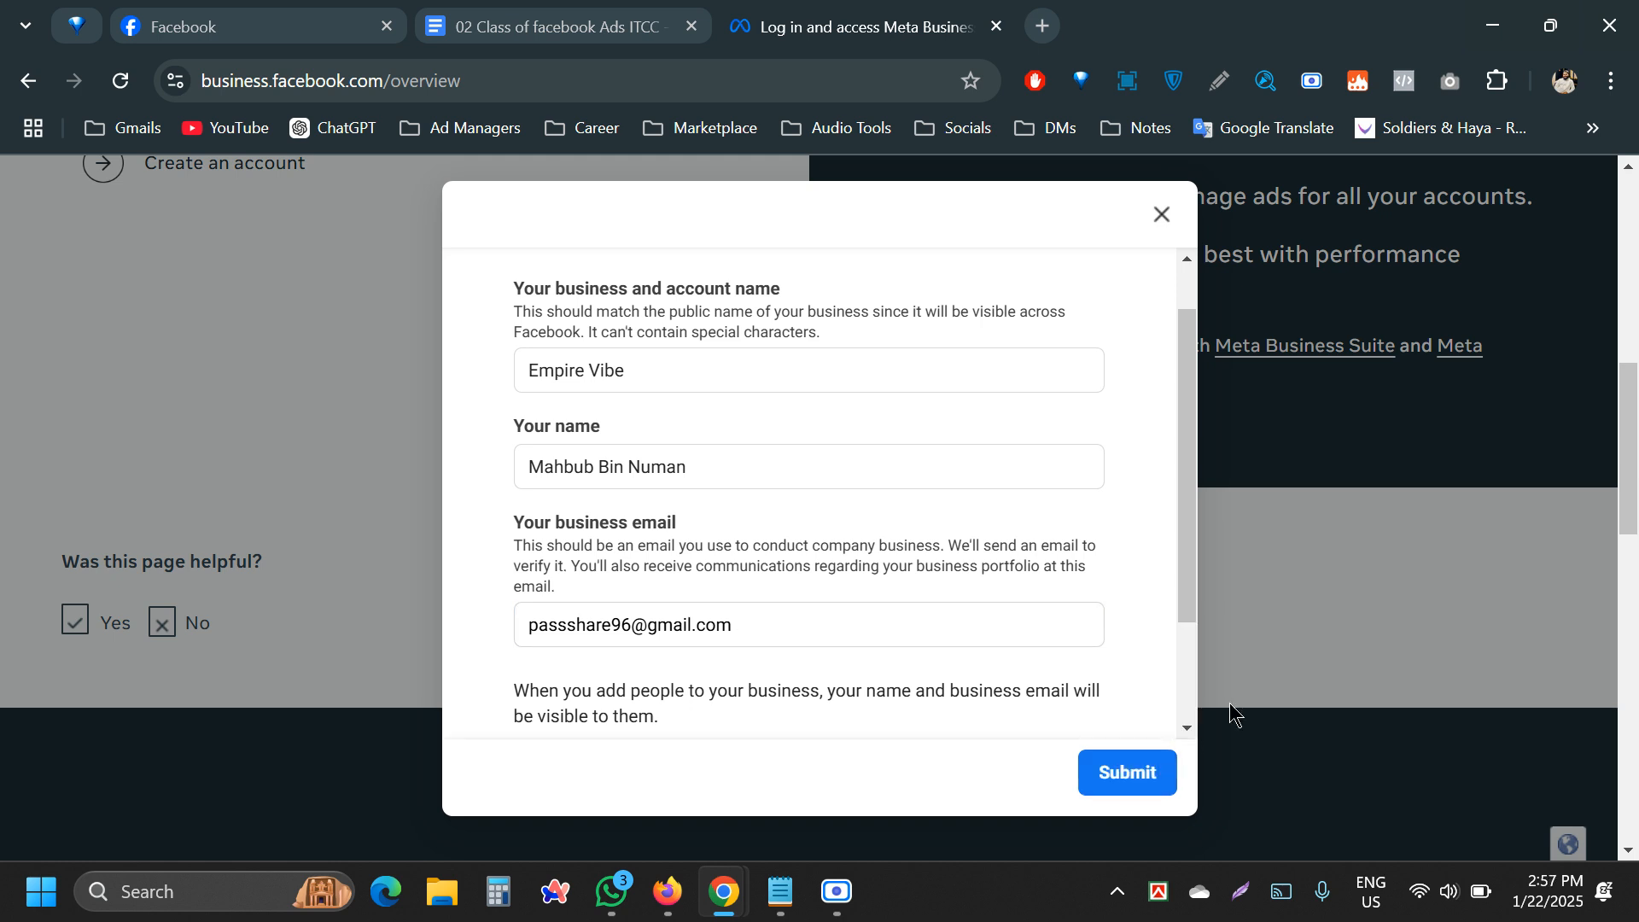
- Read the notice at the end of the business portfolio form and close the form
scroll(1124, 666, down, 5)
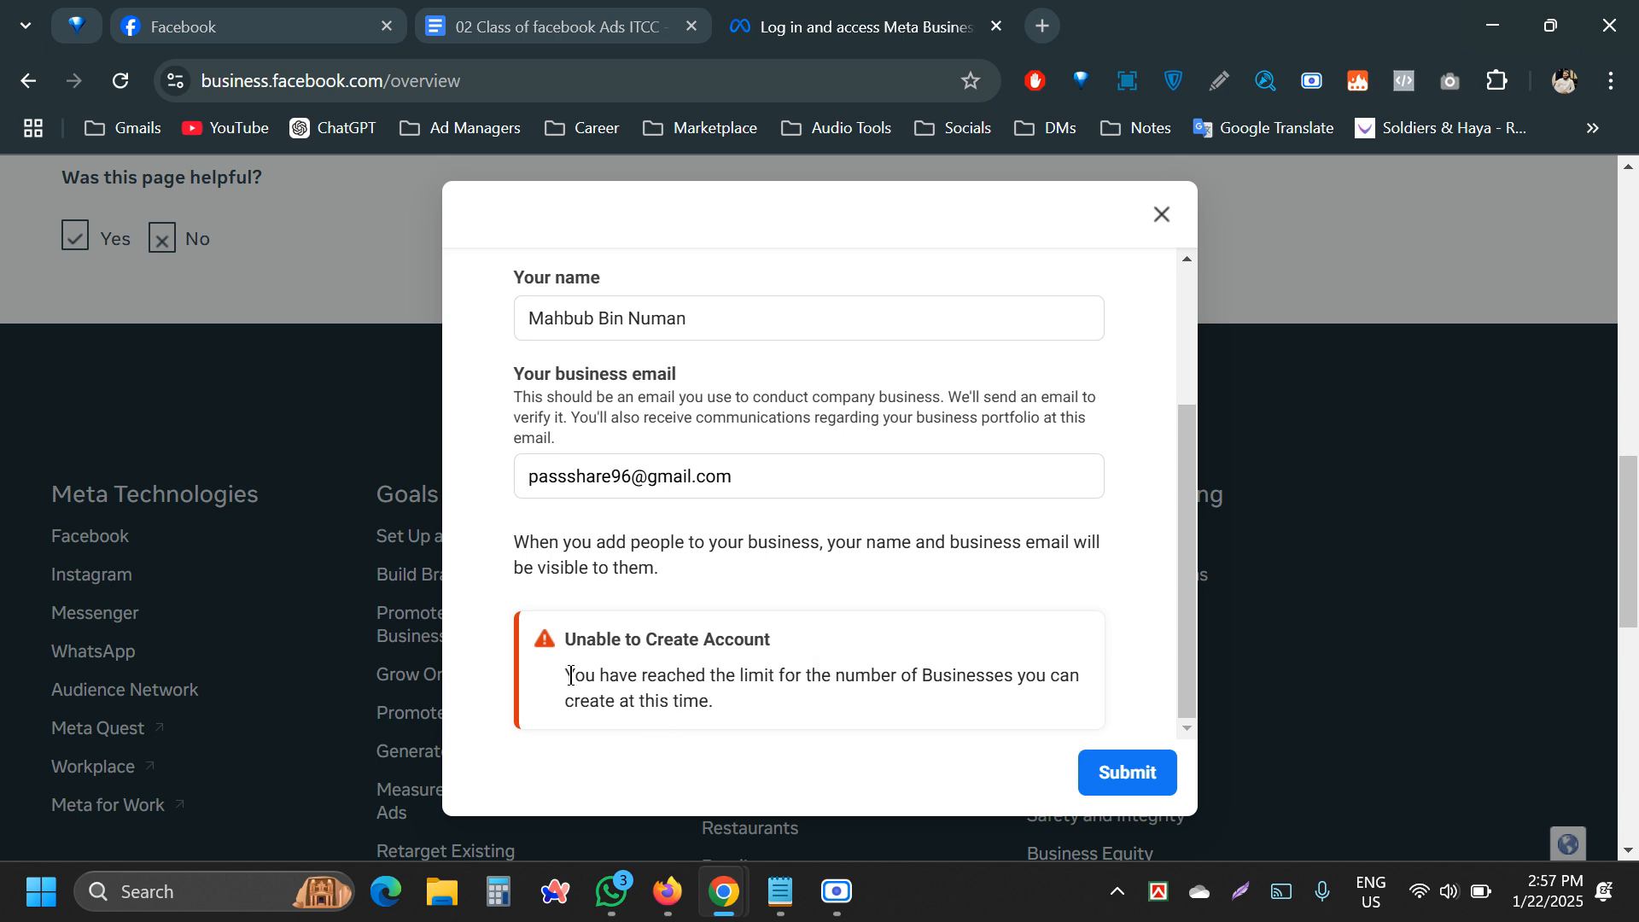
drag(570, 676, 725, 711)
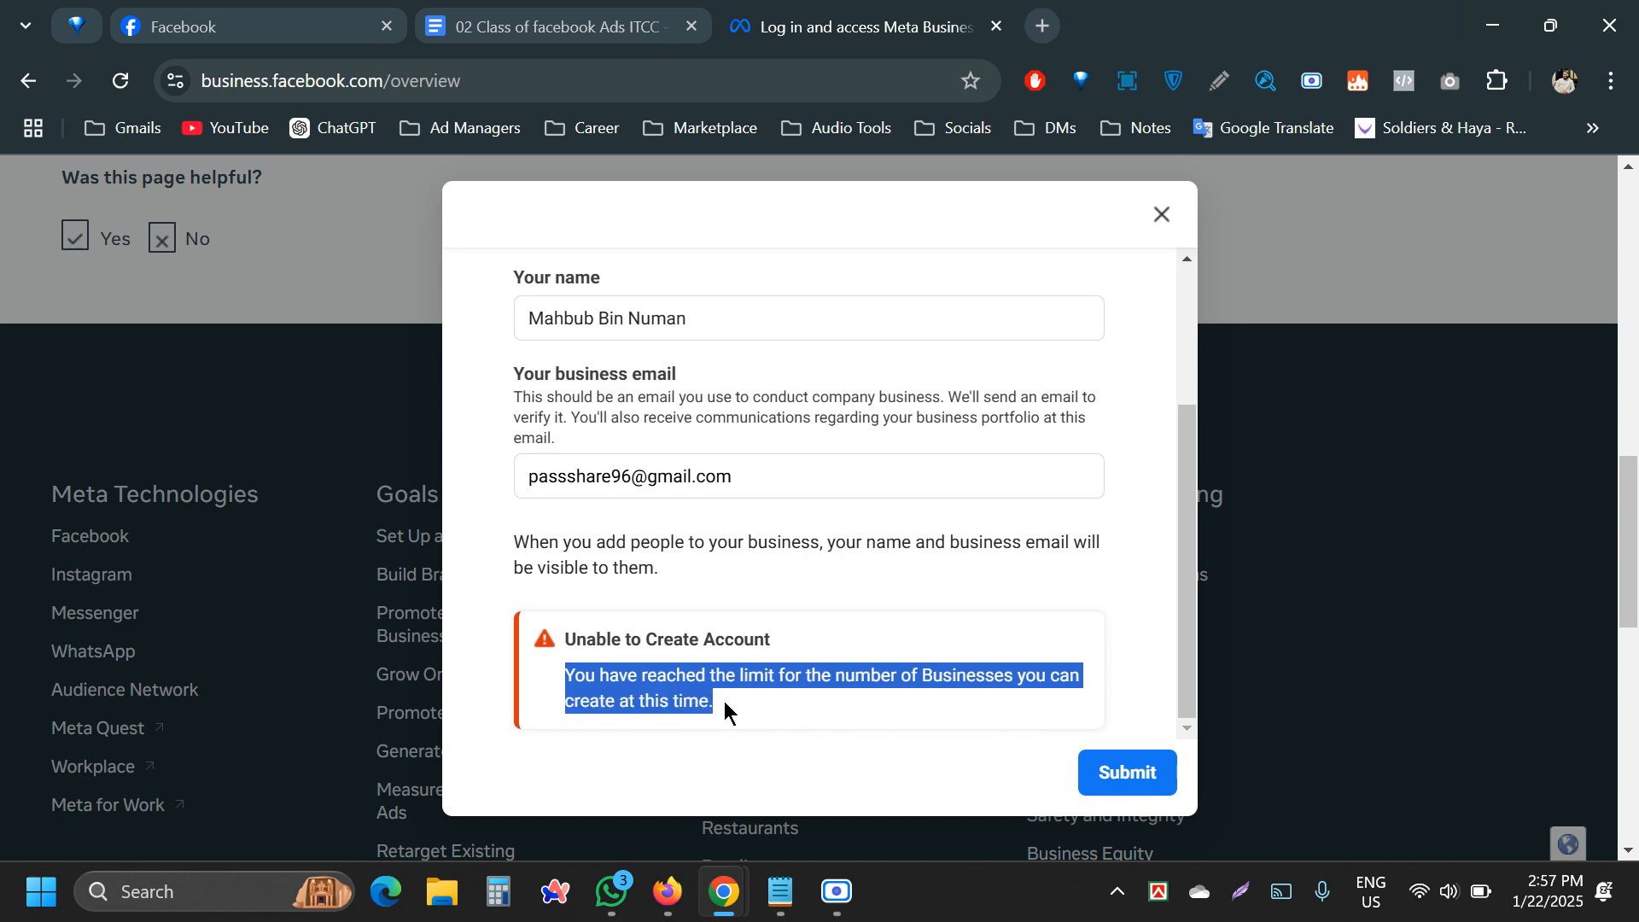
click(758, 703)
drag(575, 677, 1108, 735)
scroll(1218, 477, up, 15)
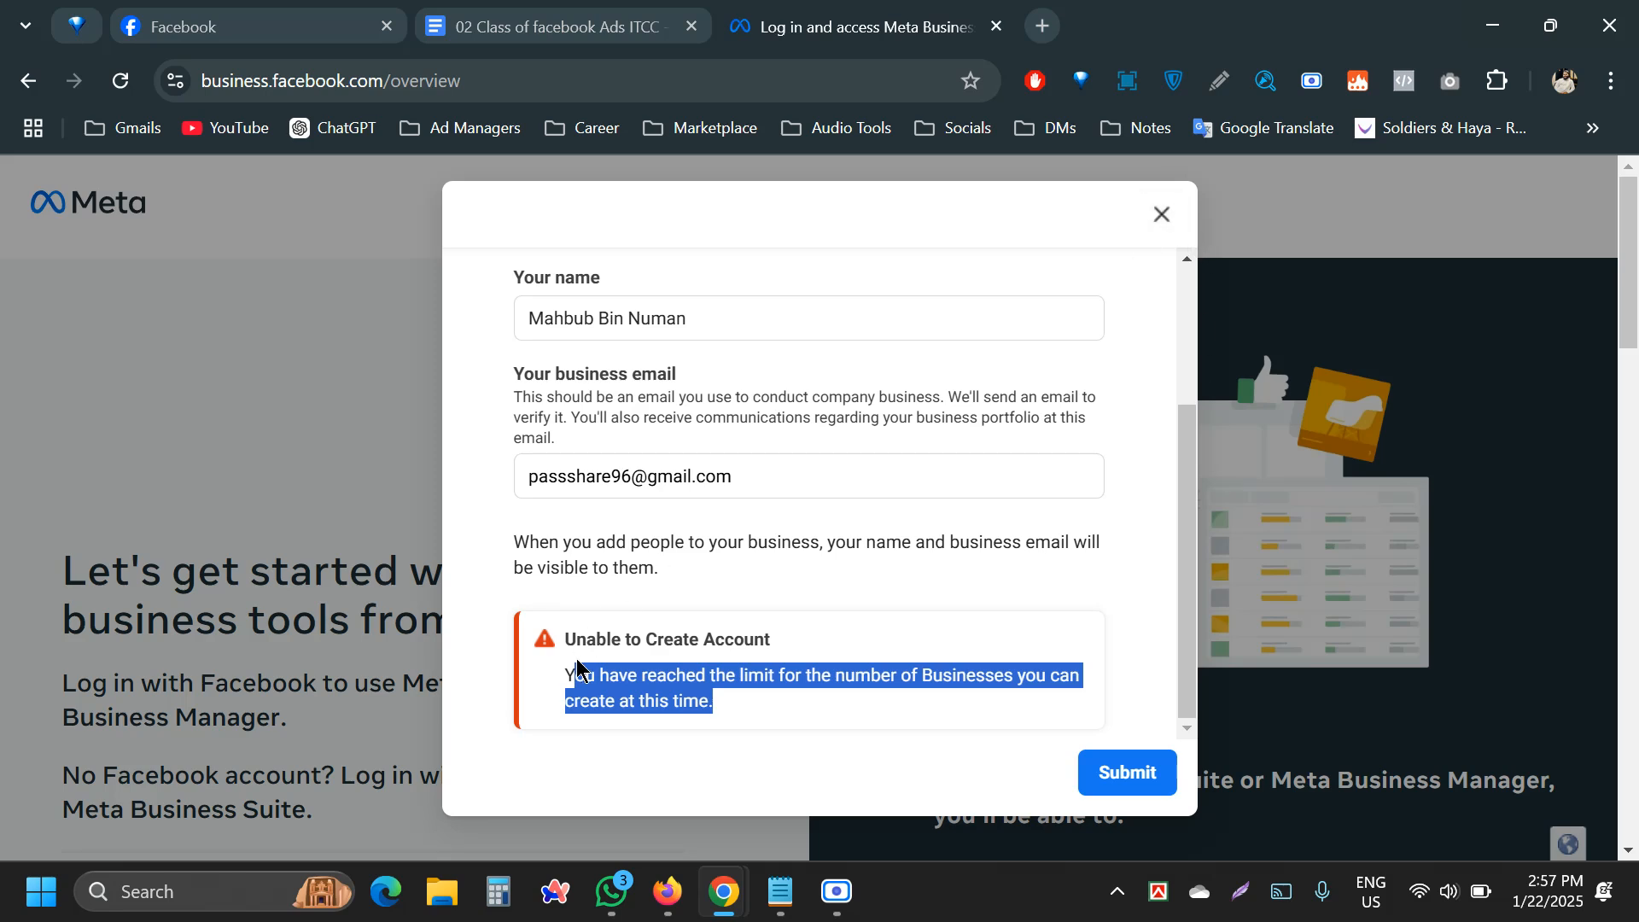
click(626, 668)
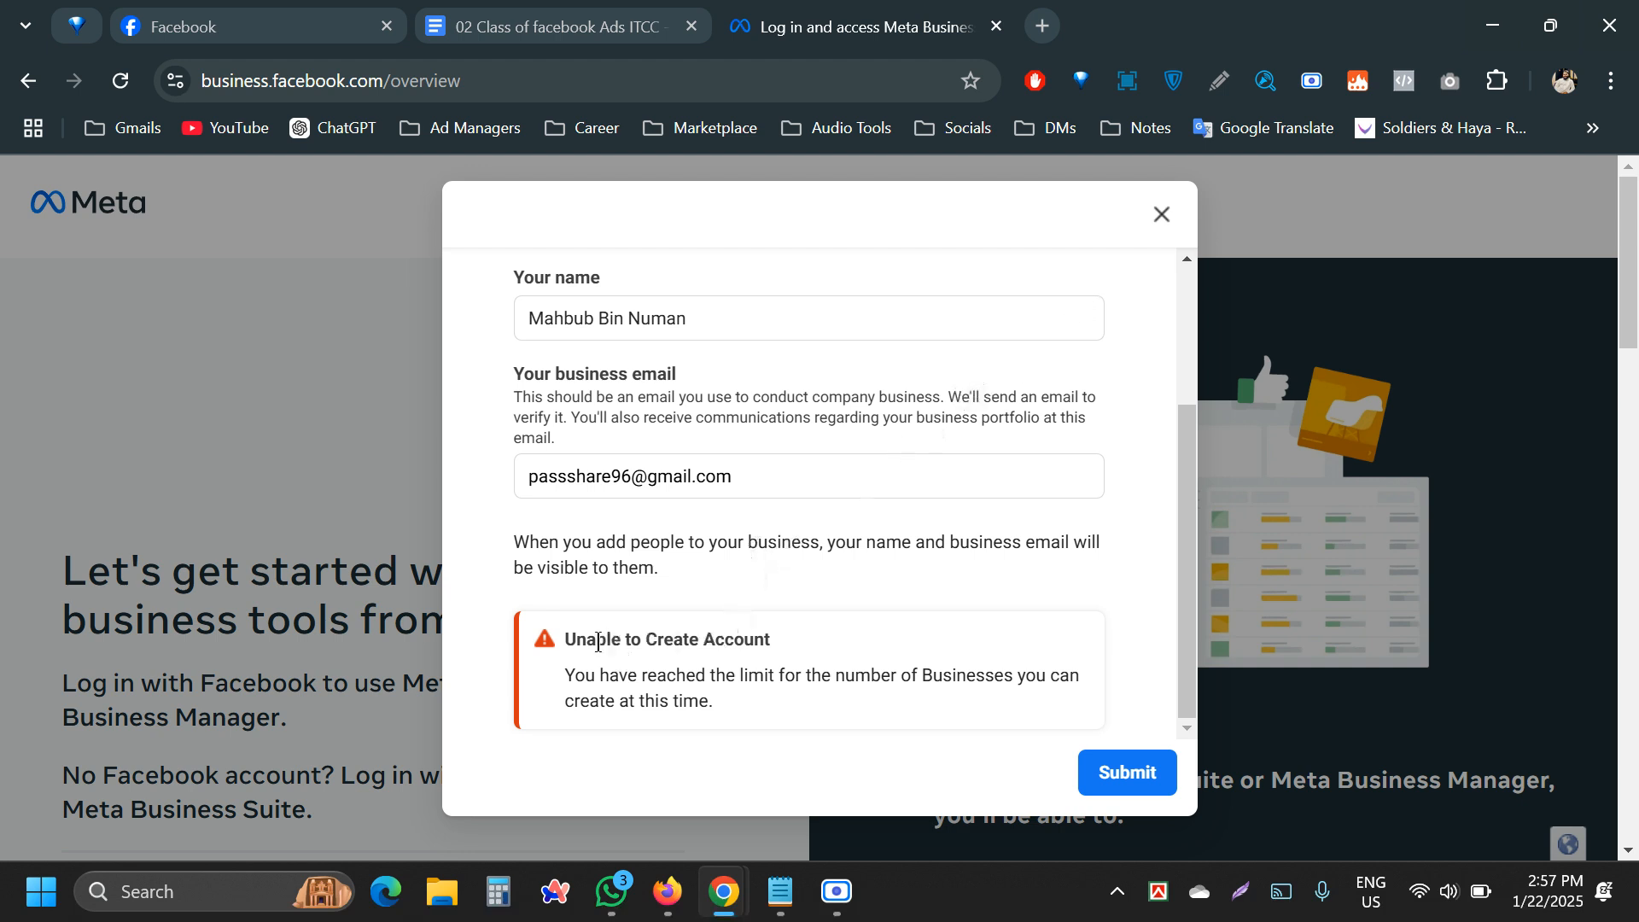
click(1163, 218)
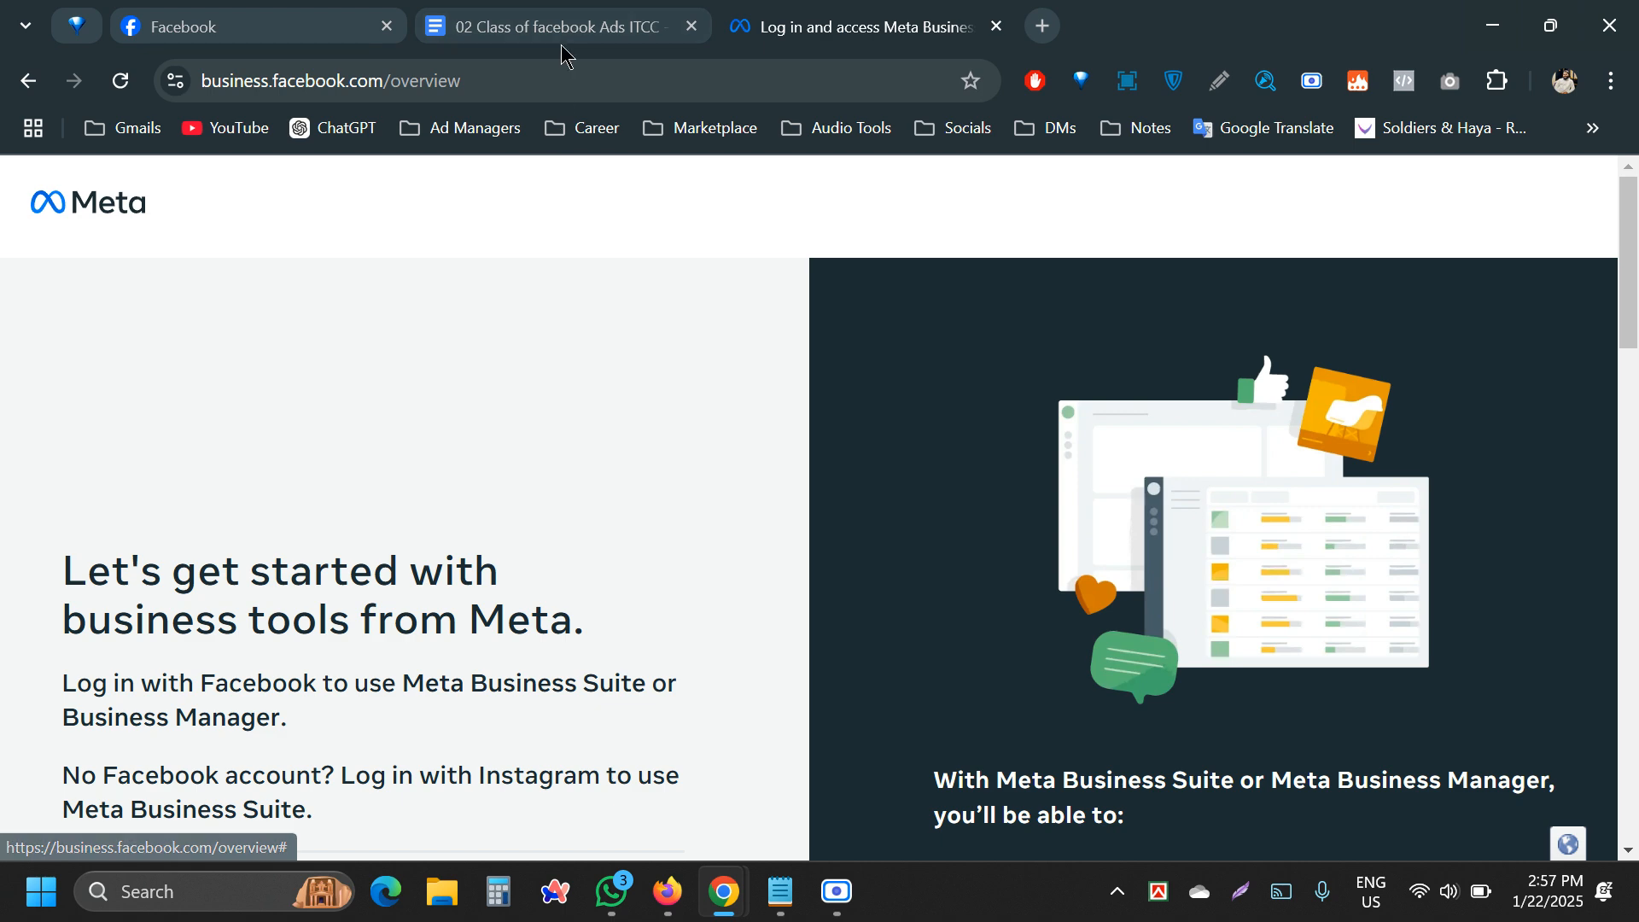
- Remove "overview" from the Meta business page address and load business.facebook.com in the same browser tab
click(213, 27)
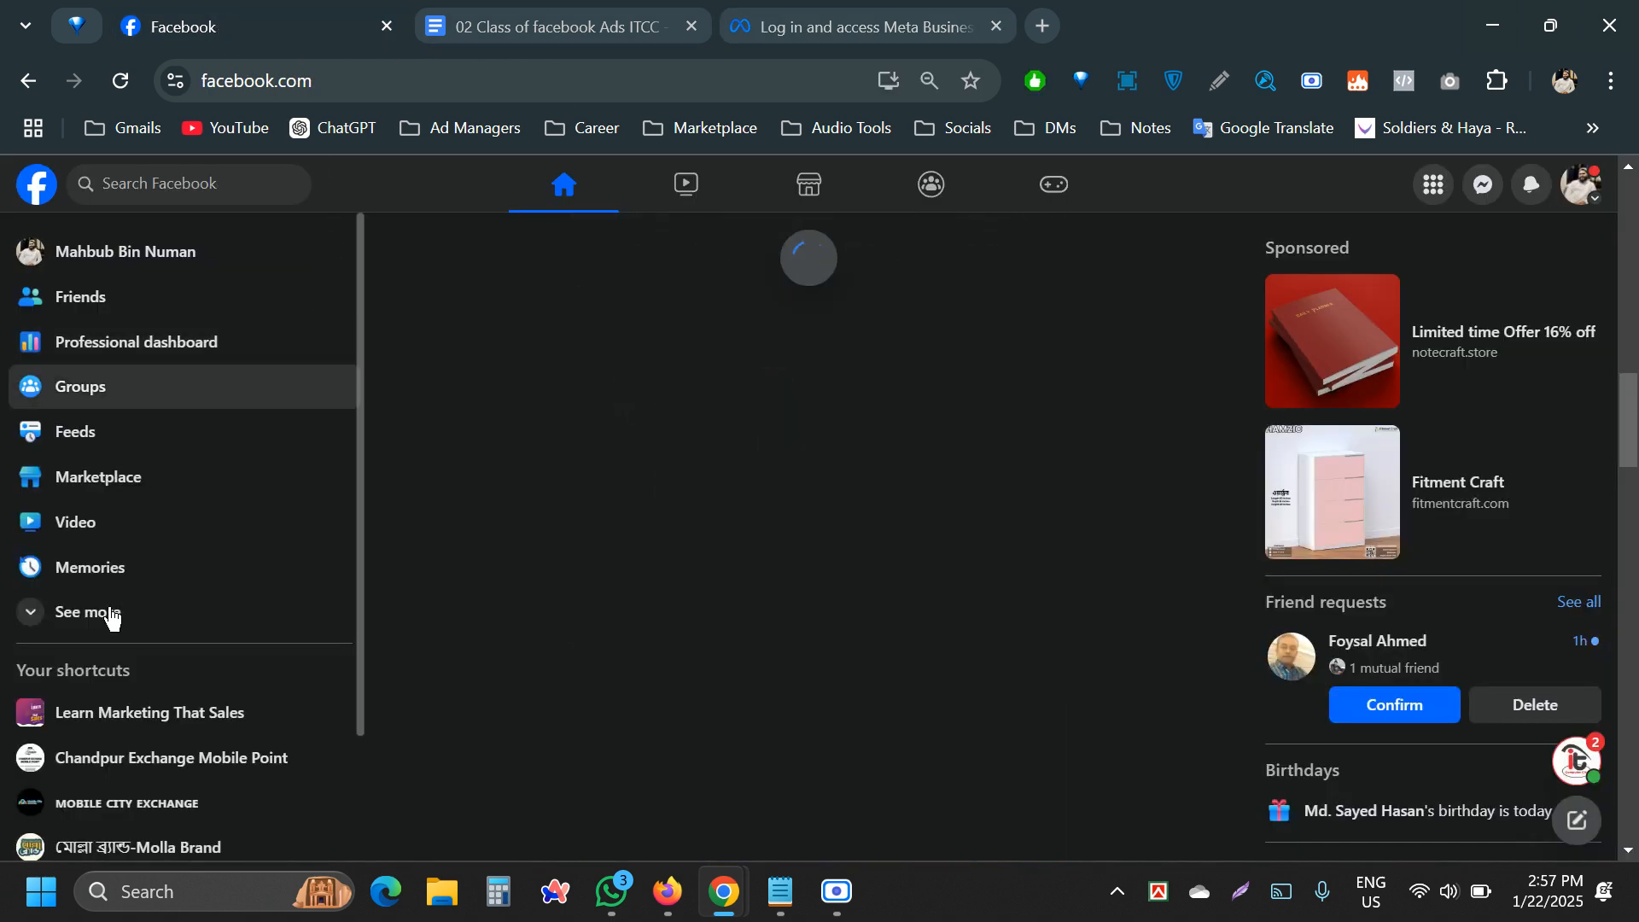
click(814, 27)
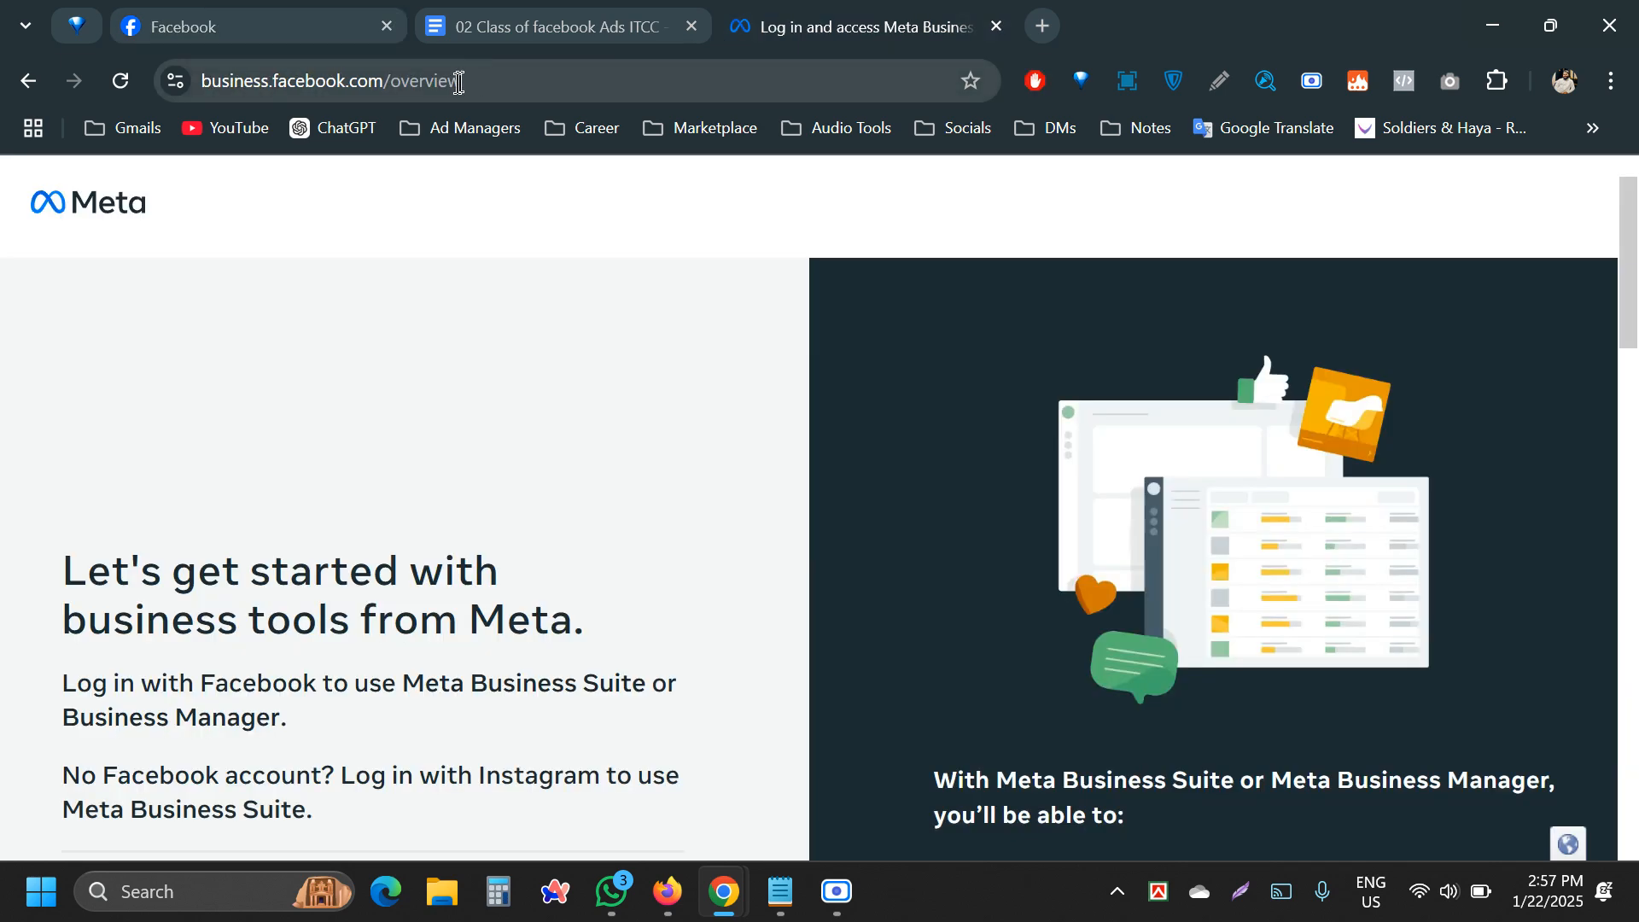
double_click(388, 83)
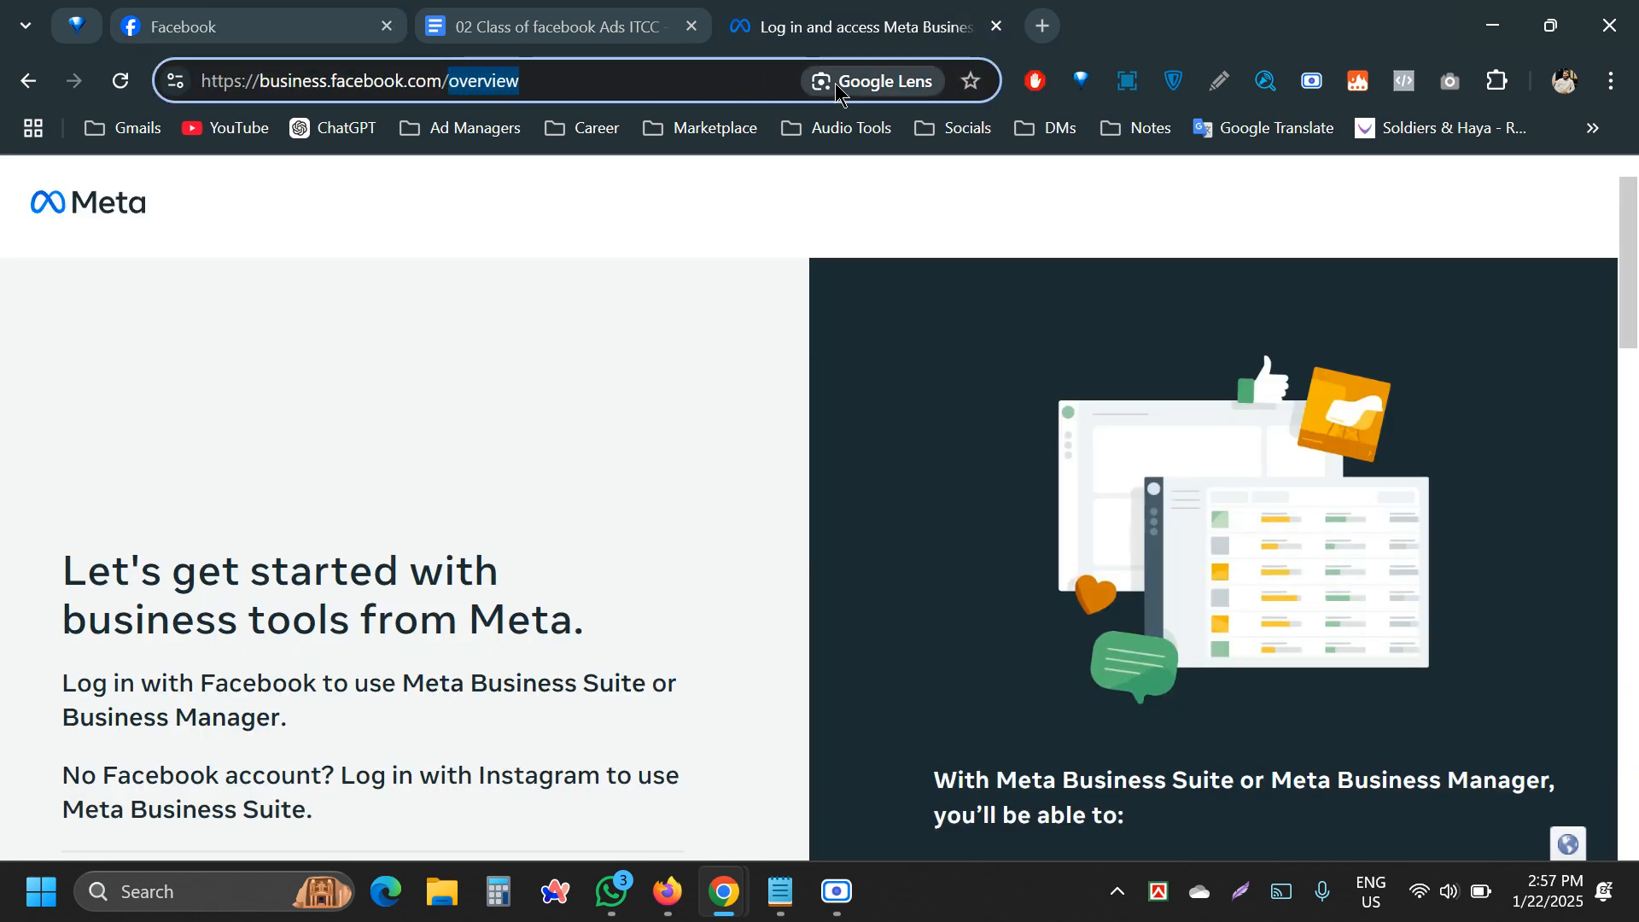
key(BackSpace)
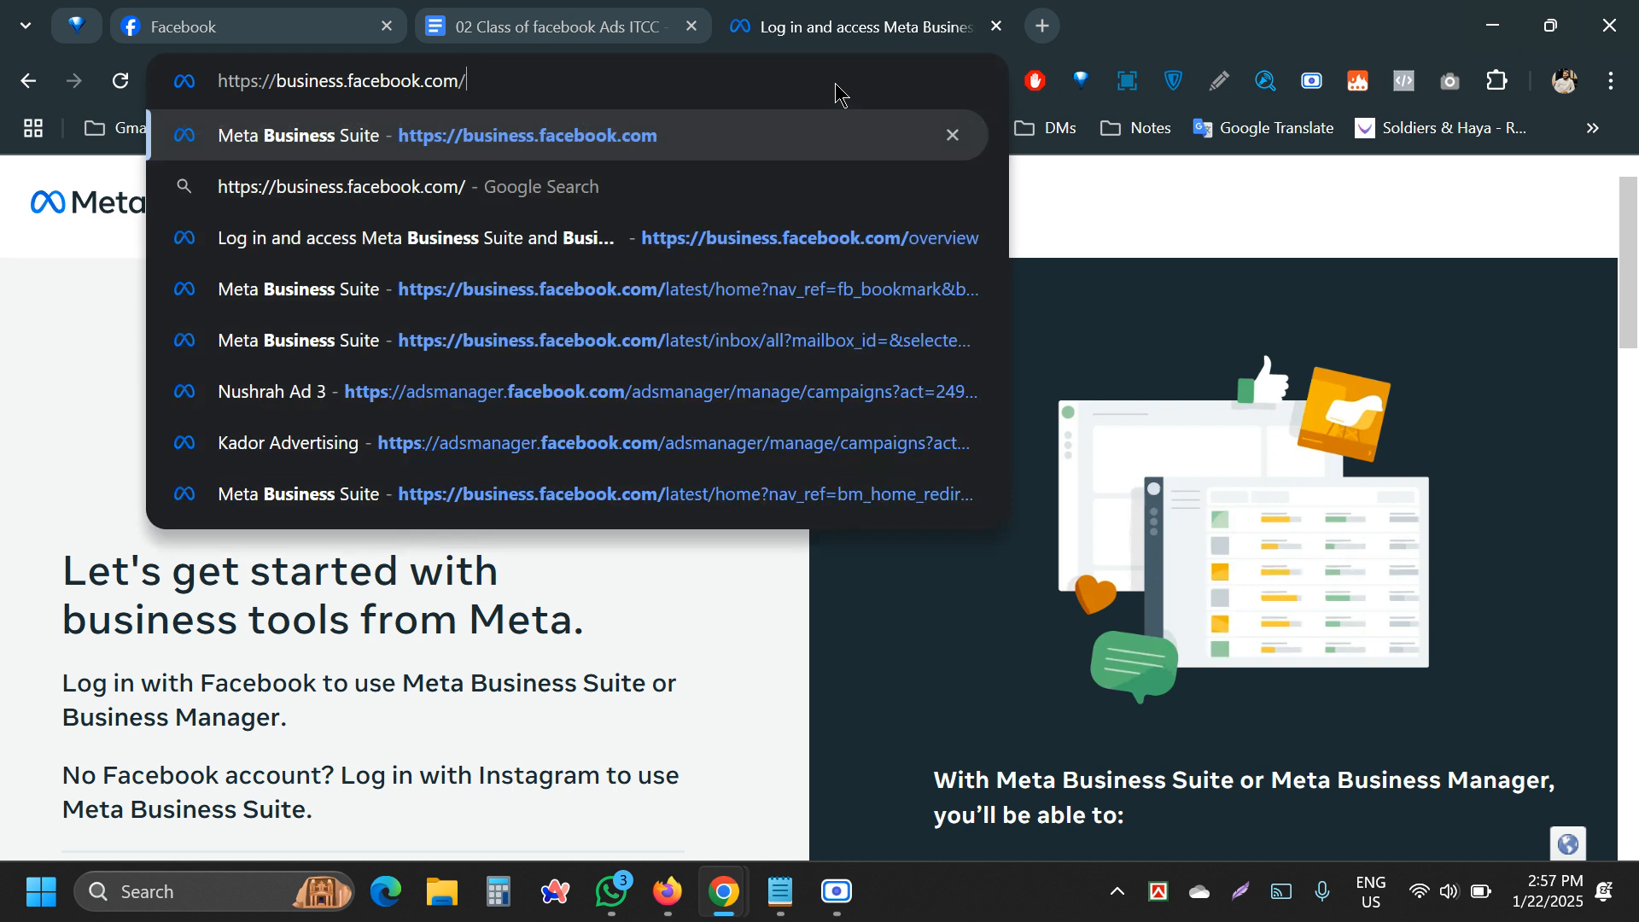
key(Return)
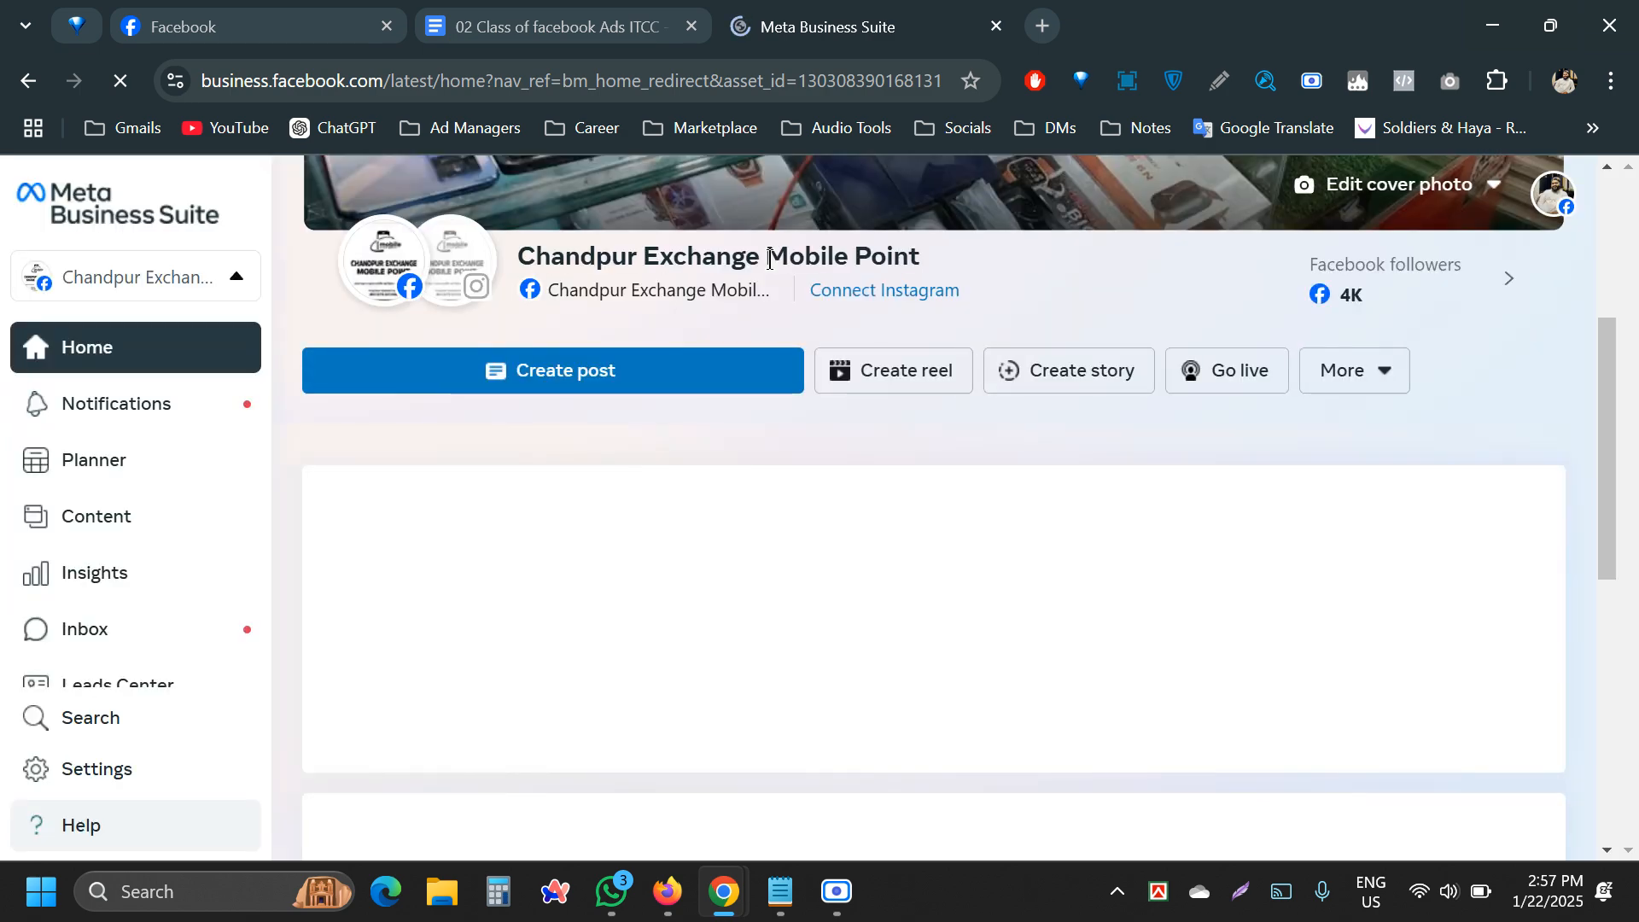
- Look through the available business portfolios and open the settings of the Nusrah Shop portfolio
click(119, 277)
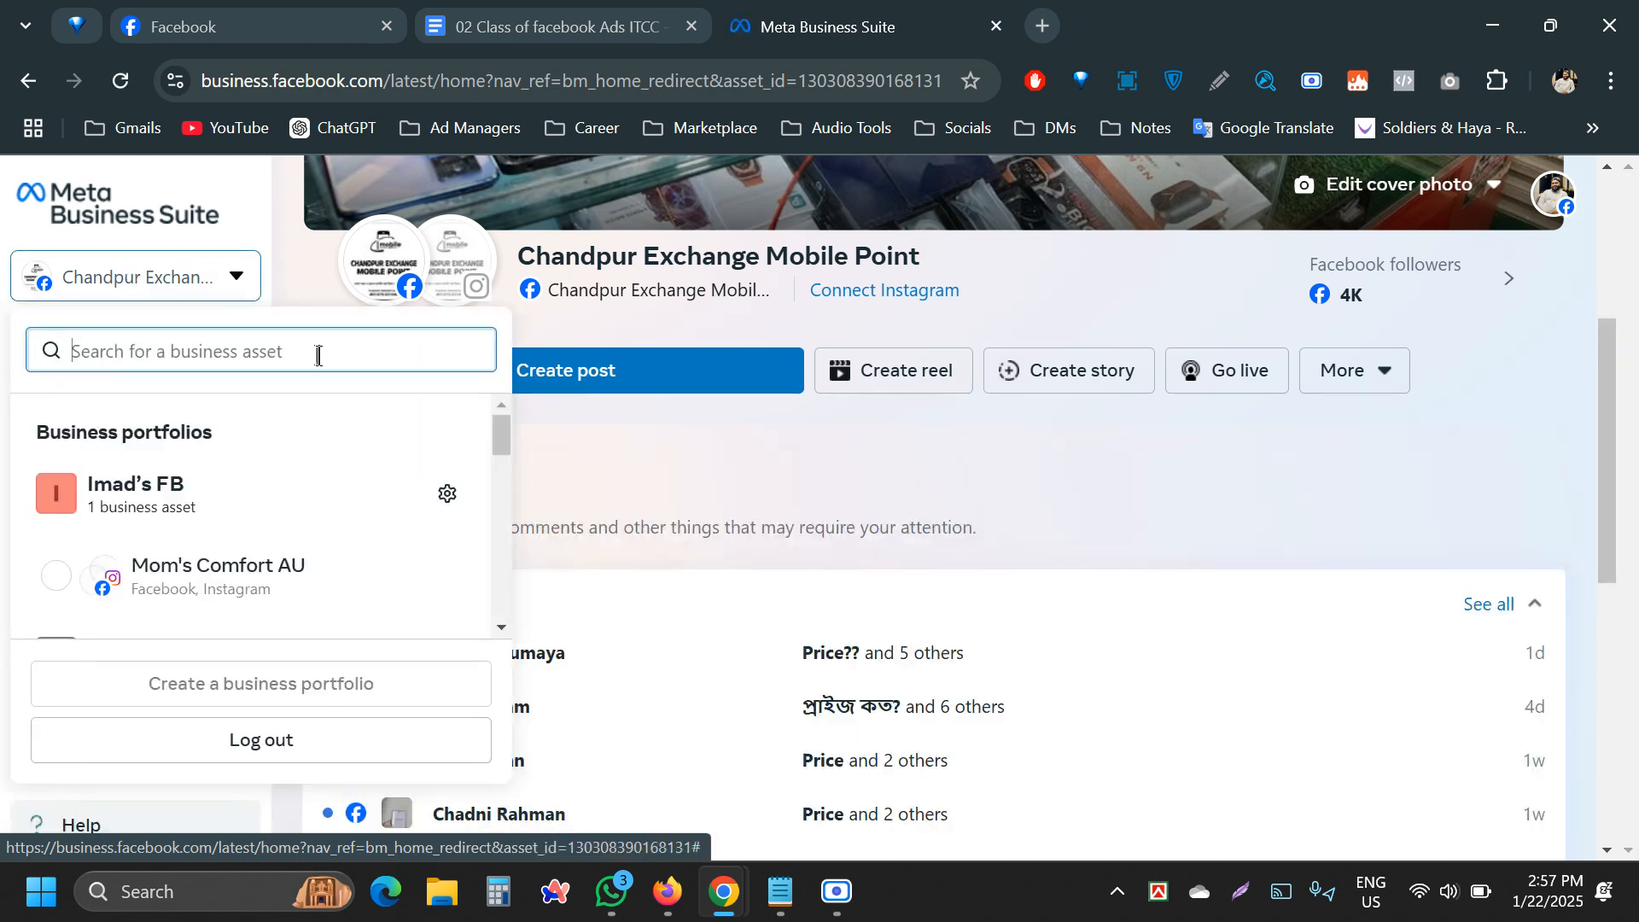
scroll(140, 522, down, 3)
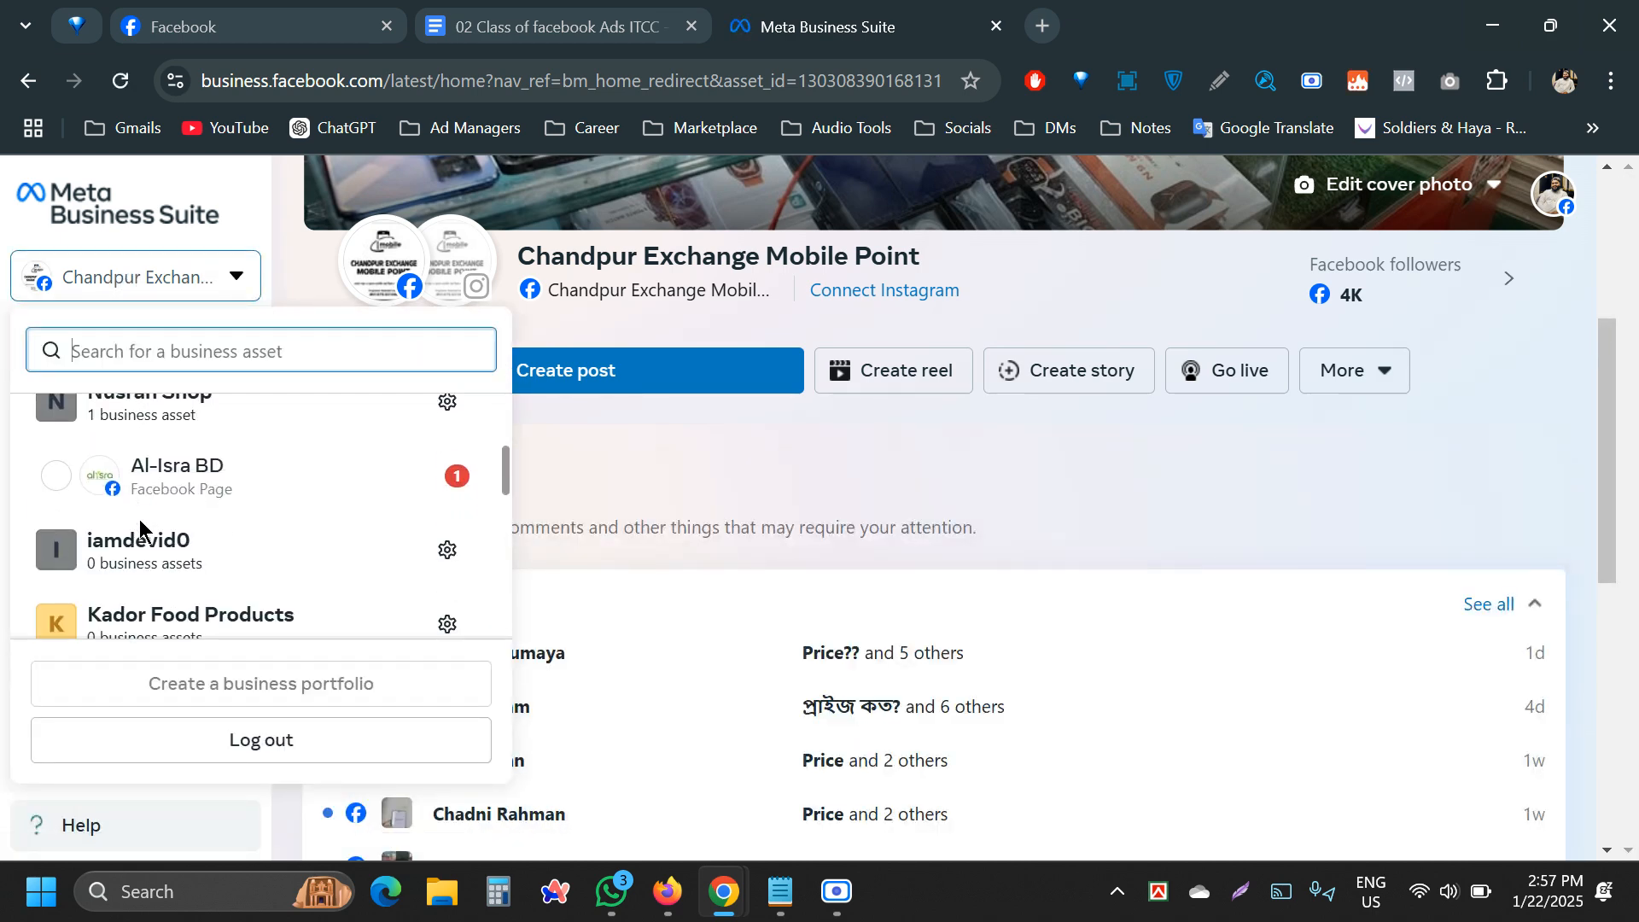
scroll(285, 522, up, 2)
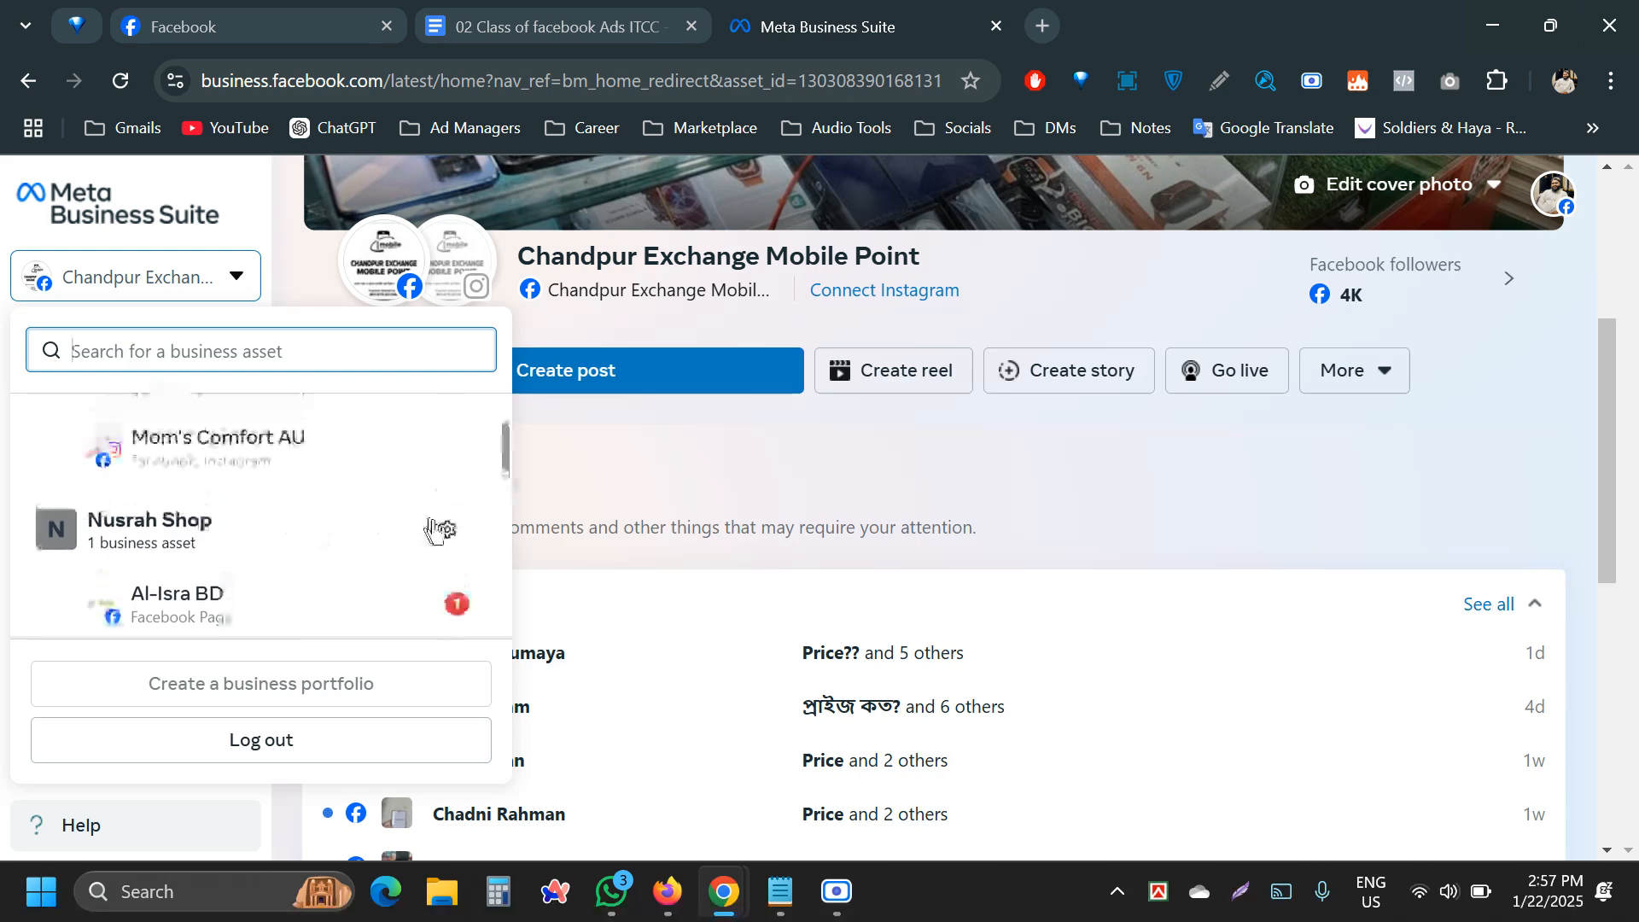
click(446, 527)
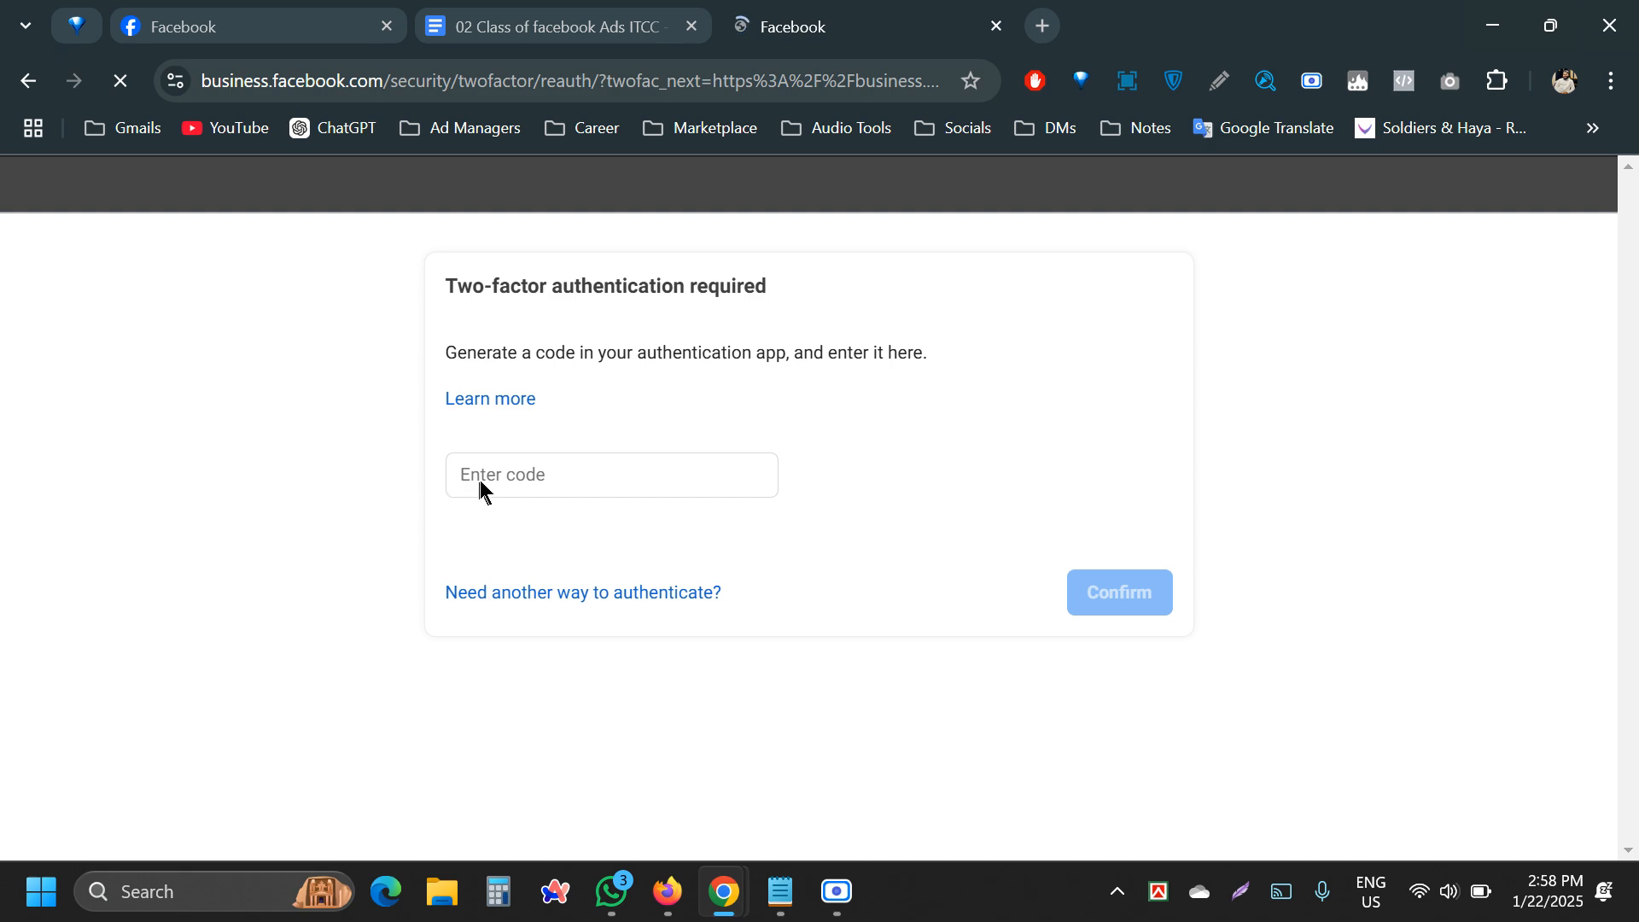
- Look through the account's business list and the other authentication options on the two-factor authentication page
click(522, 474)
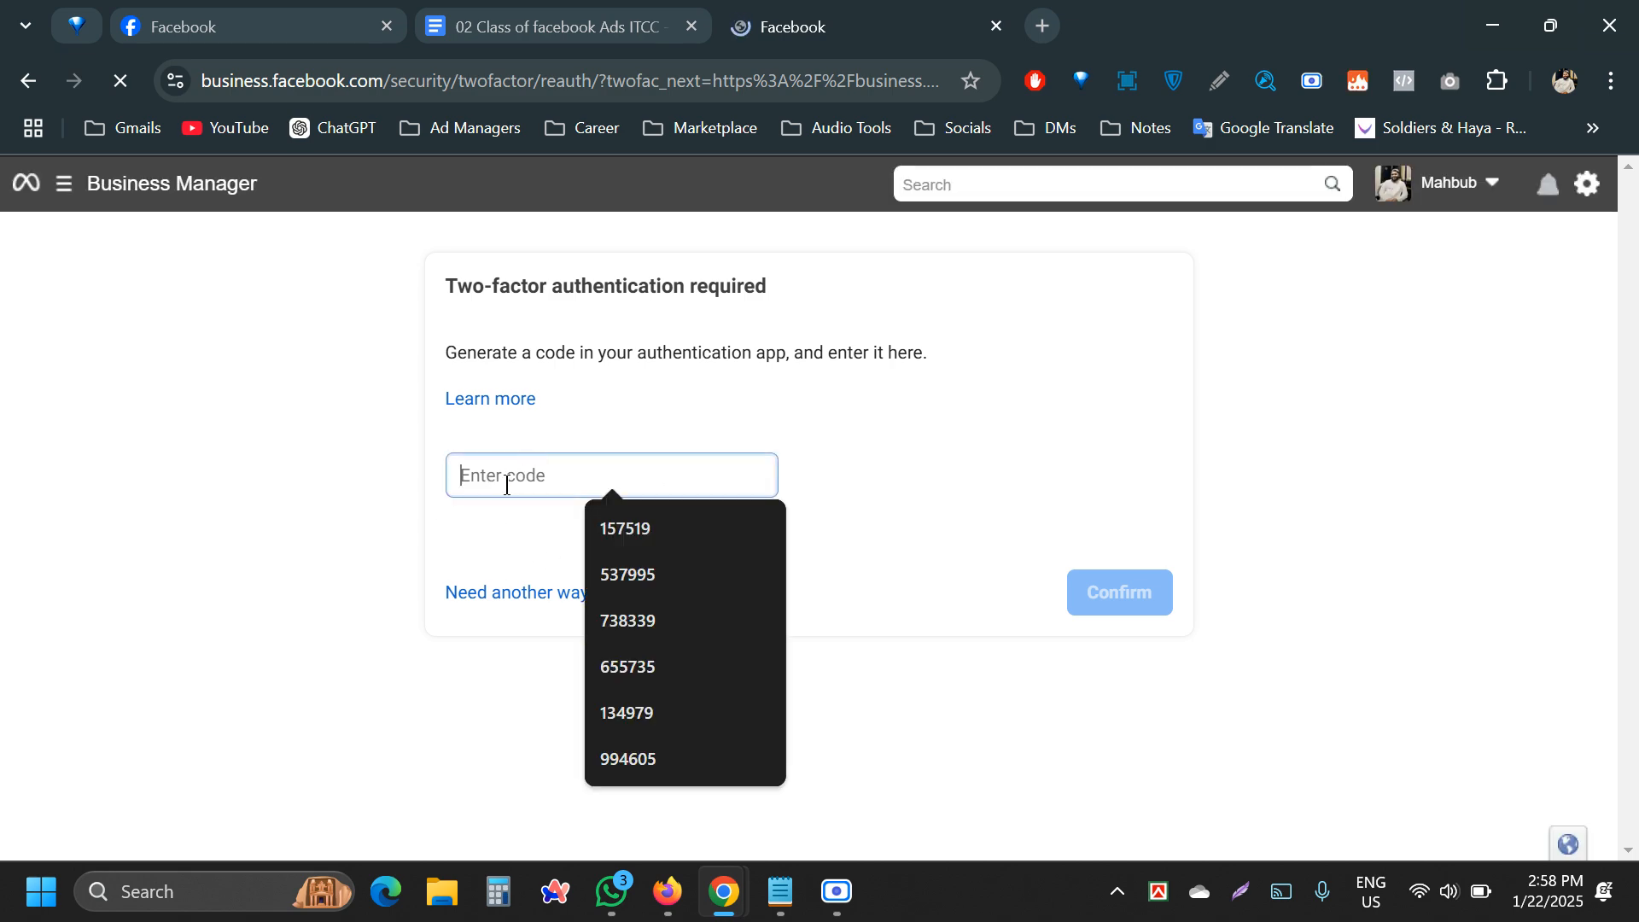
click(1413, 183)
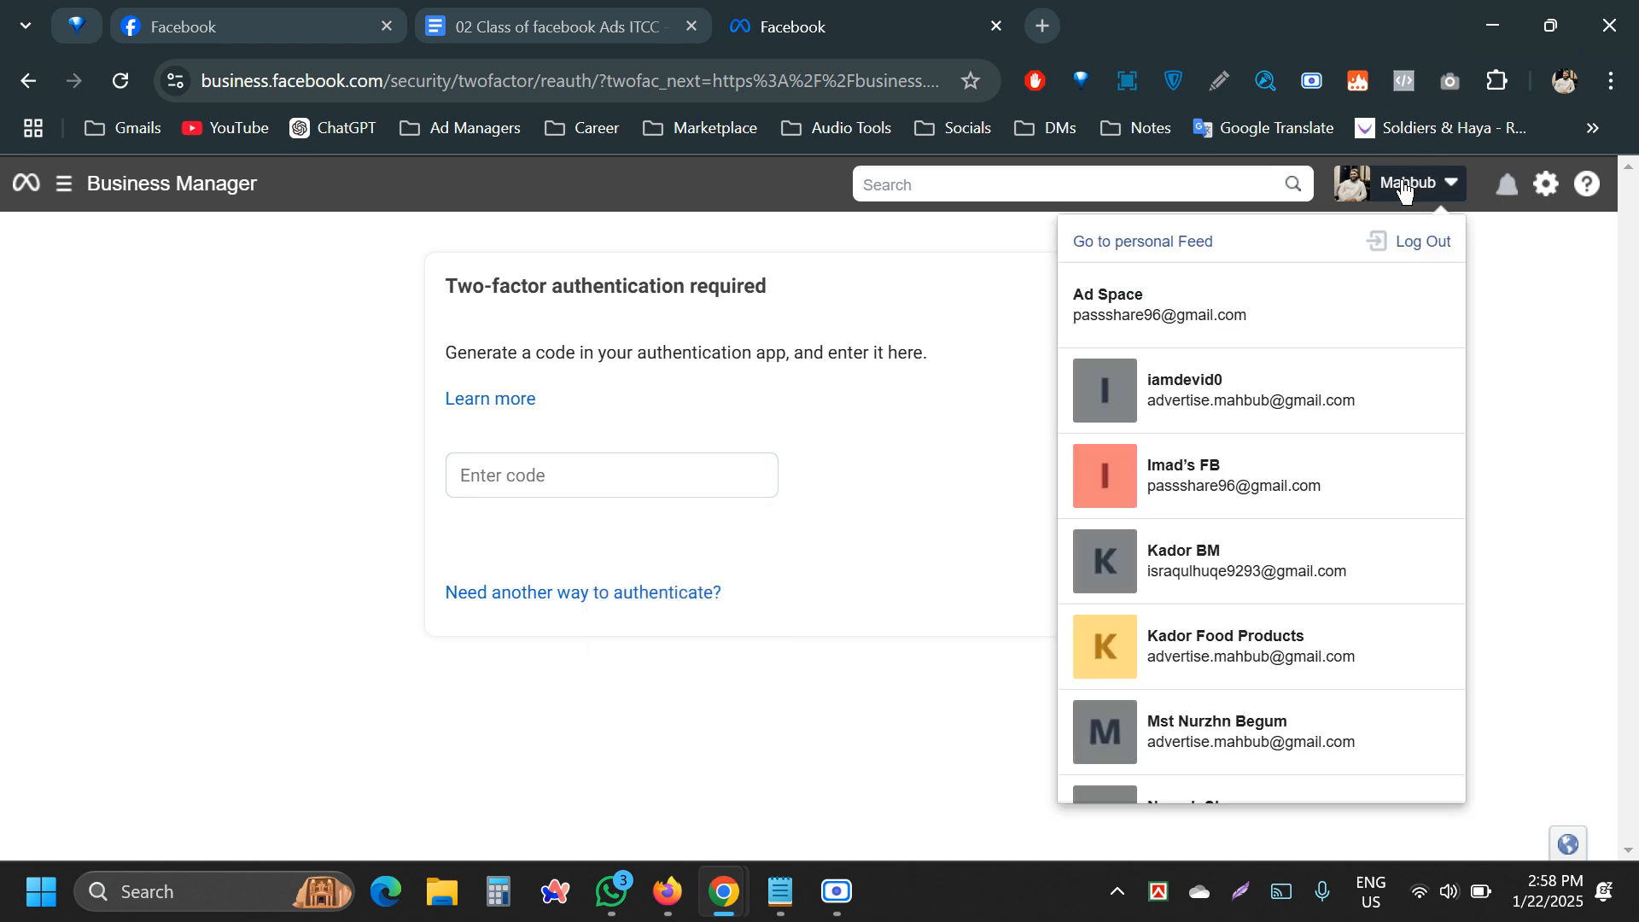
scroll(1327, 478, down, 2)
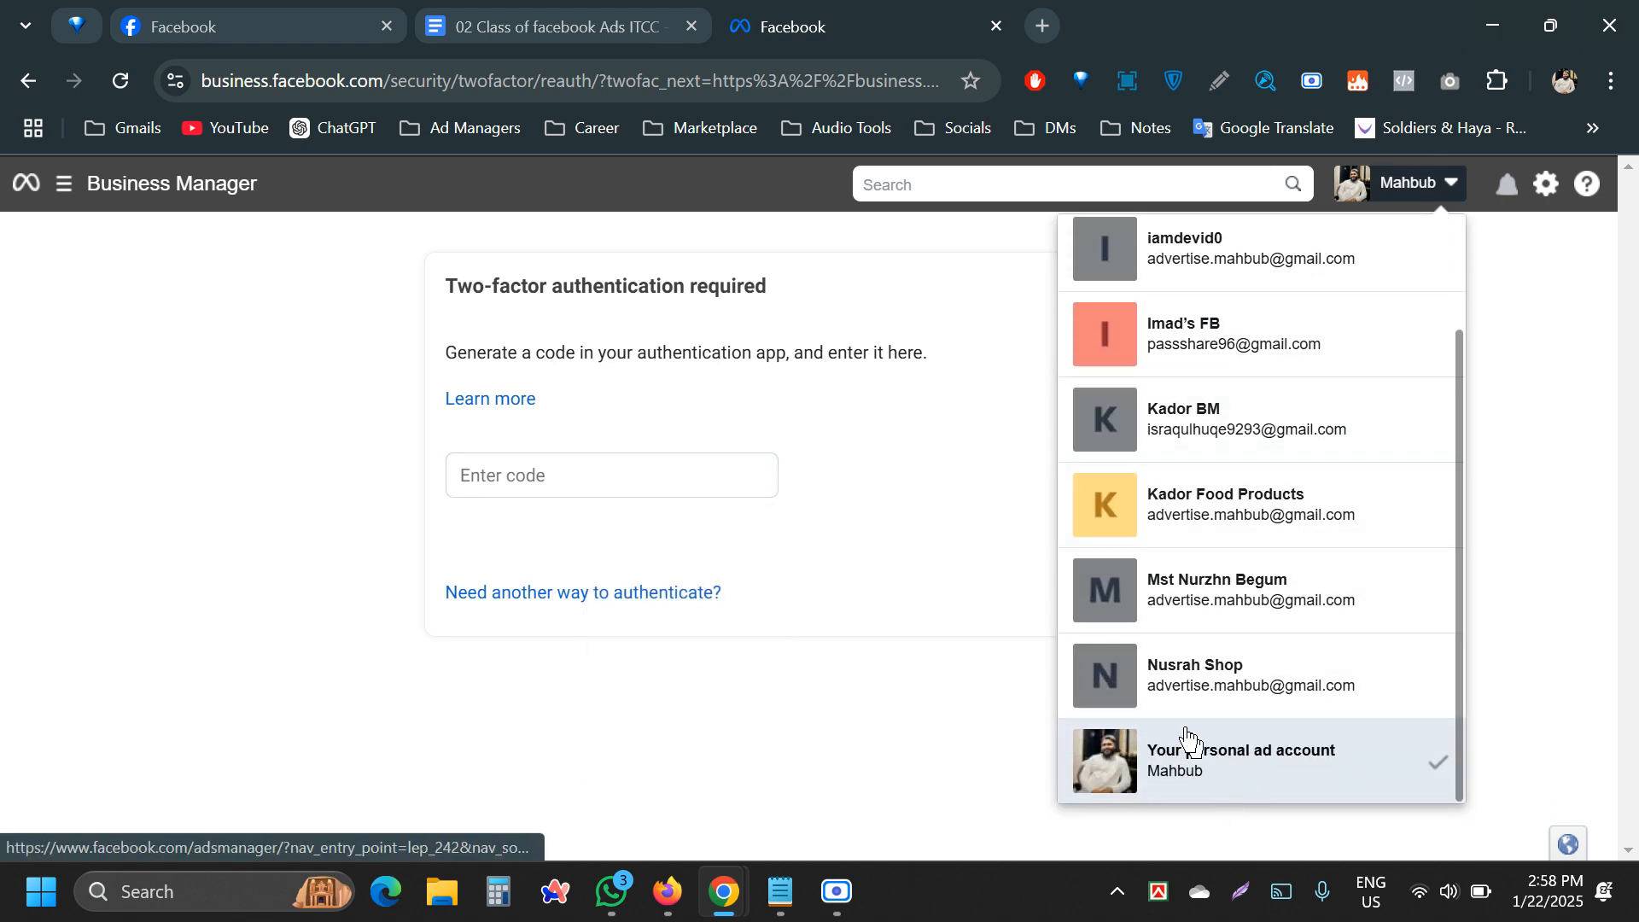
scroll(1207, 589, up, 2)
click(529, 489)
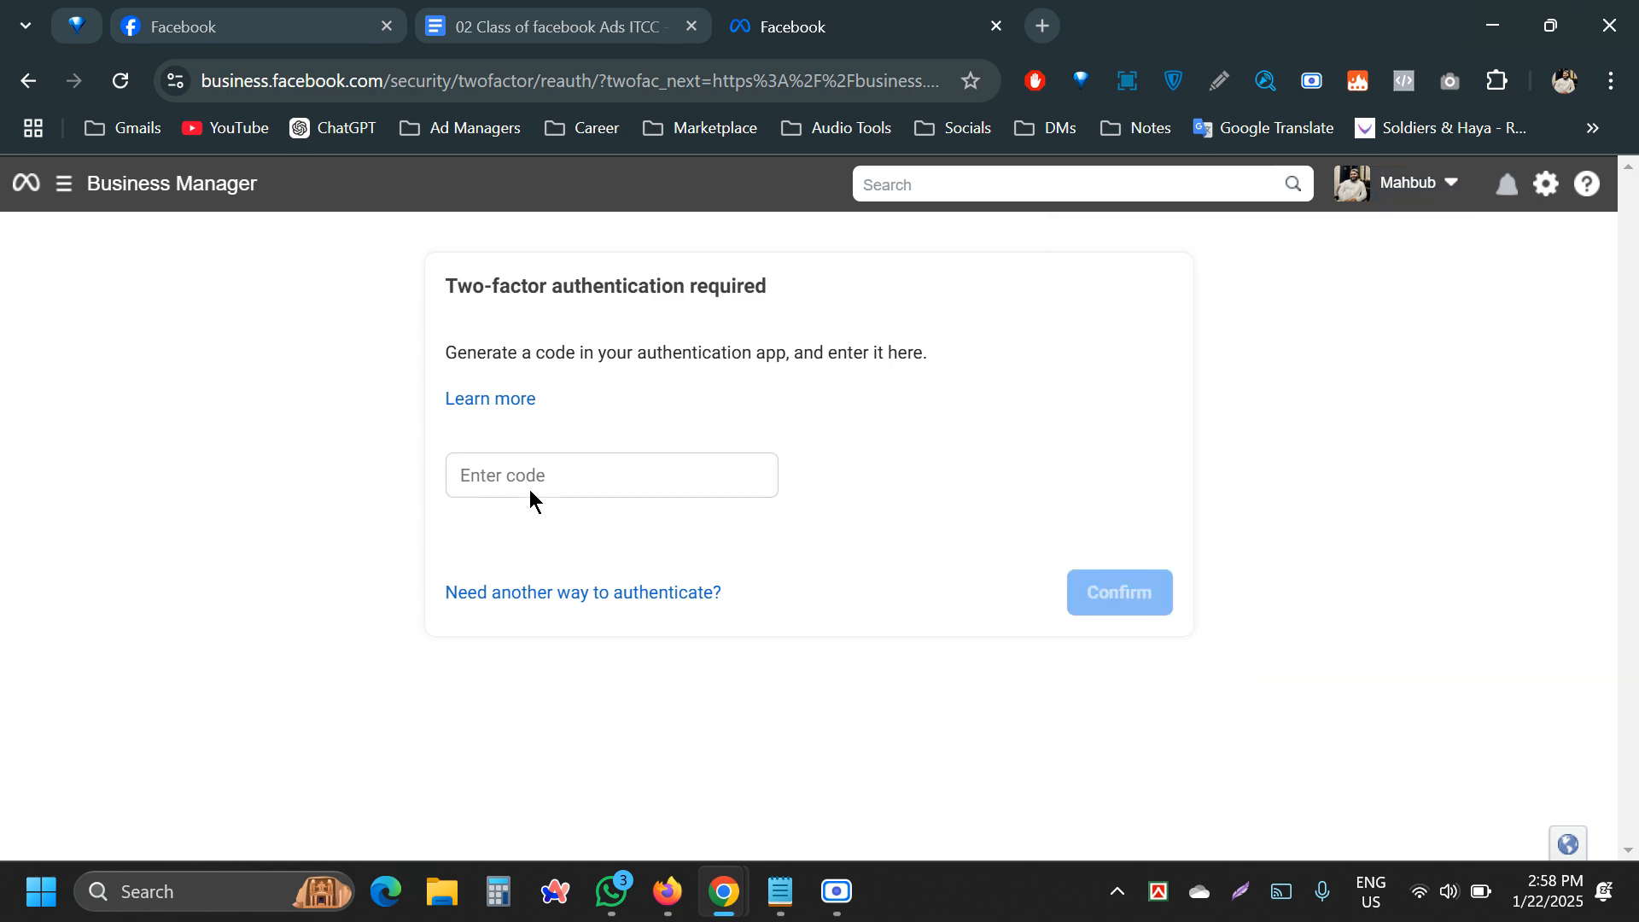
click(530, 478)
click(602, 584)
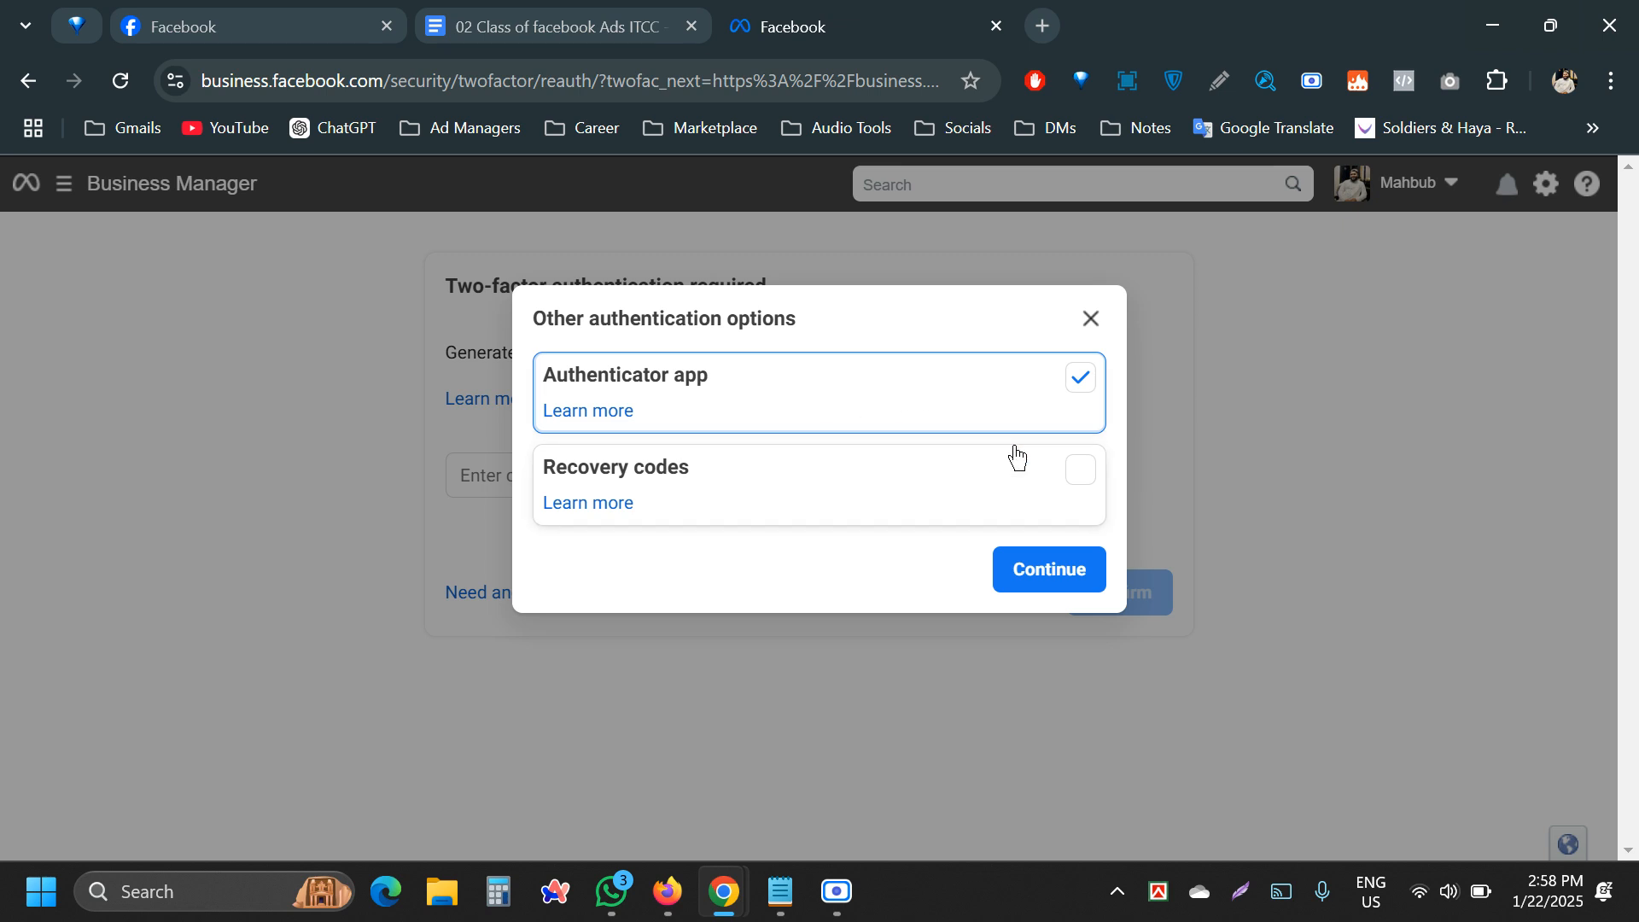
click(1089, 318)
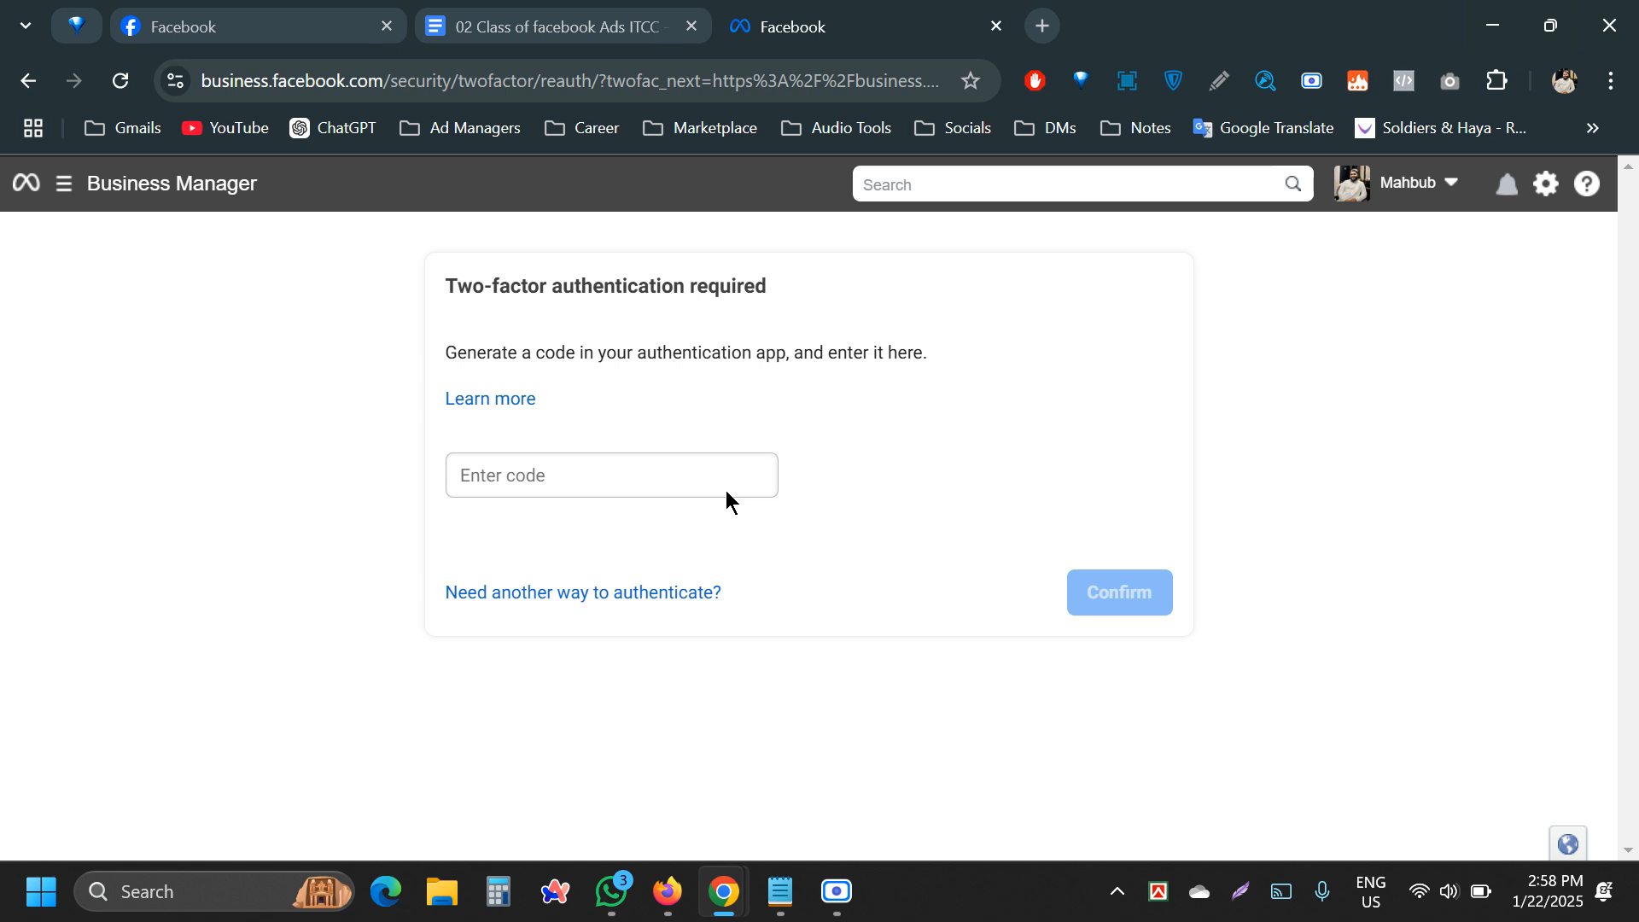
- Enter the authenticator app's verification code and confirm the two-factor authentication
click(688, 479)
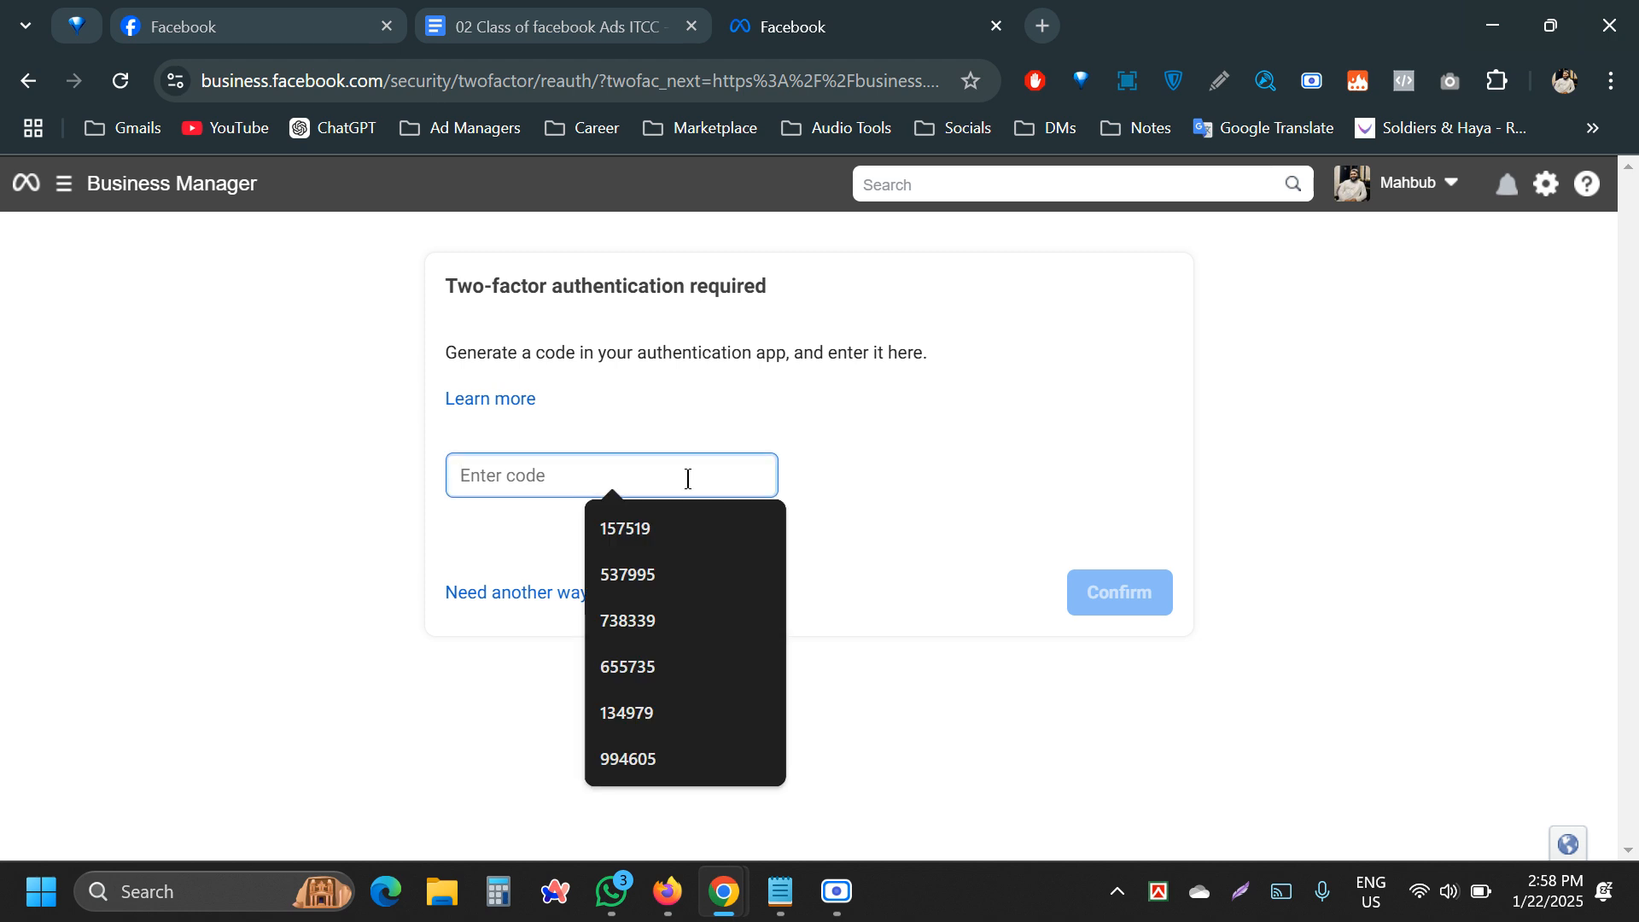
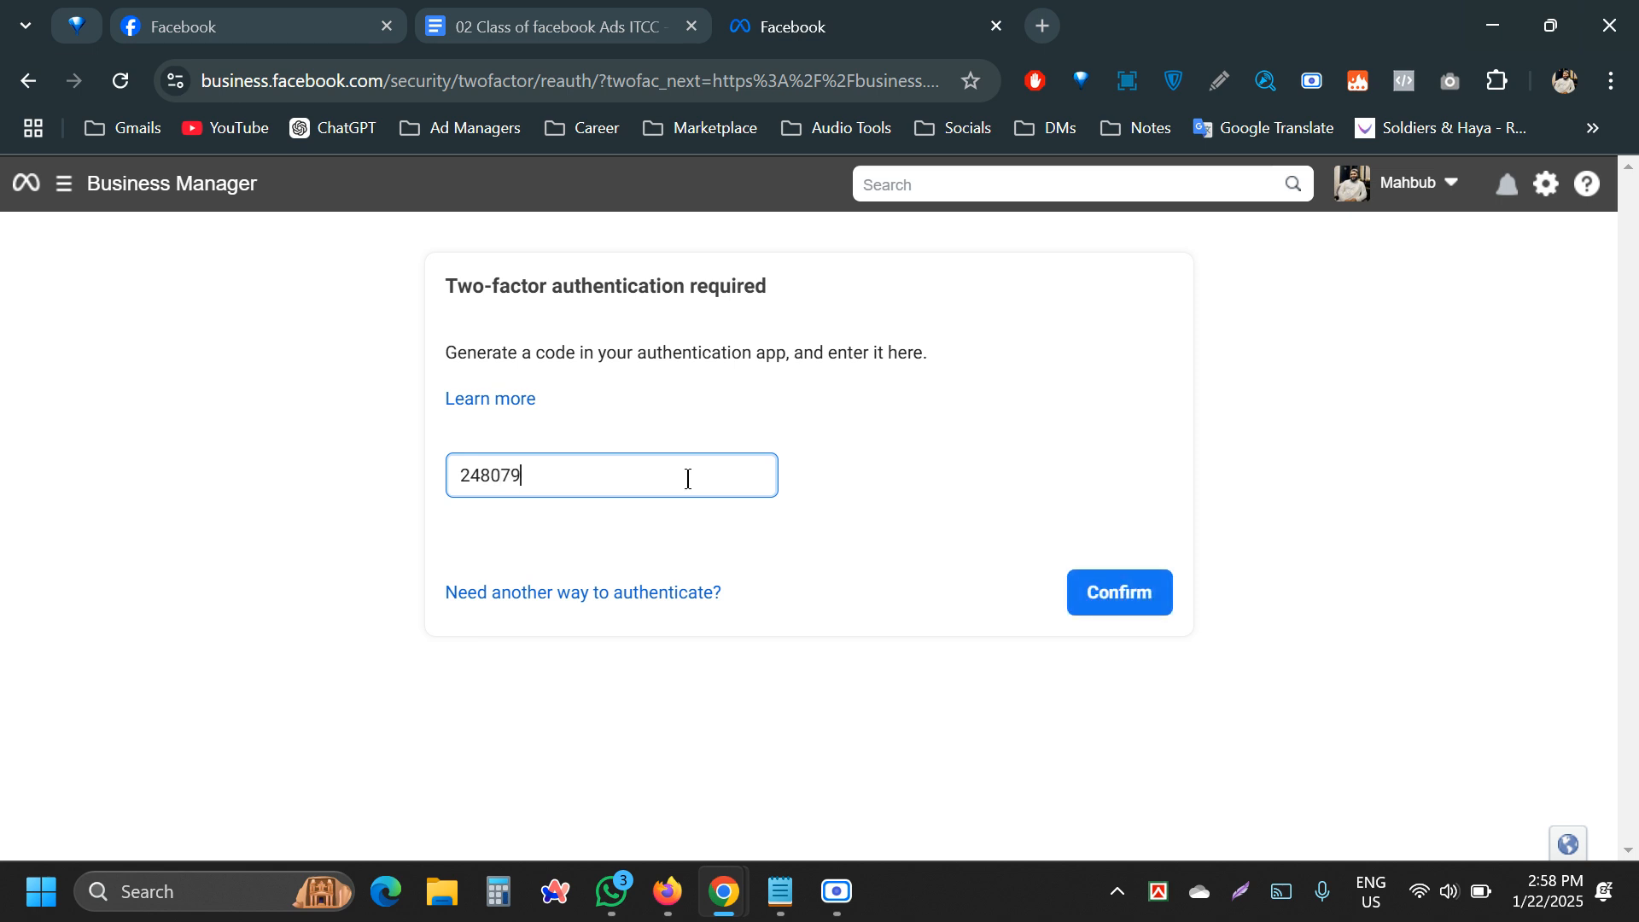
click(1125, 604)
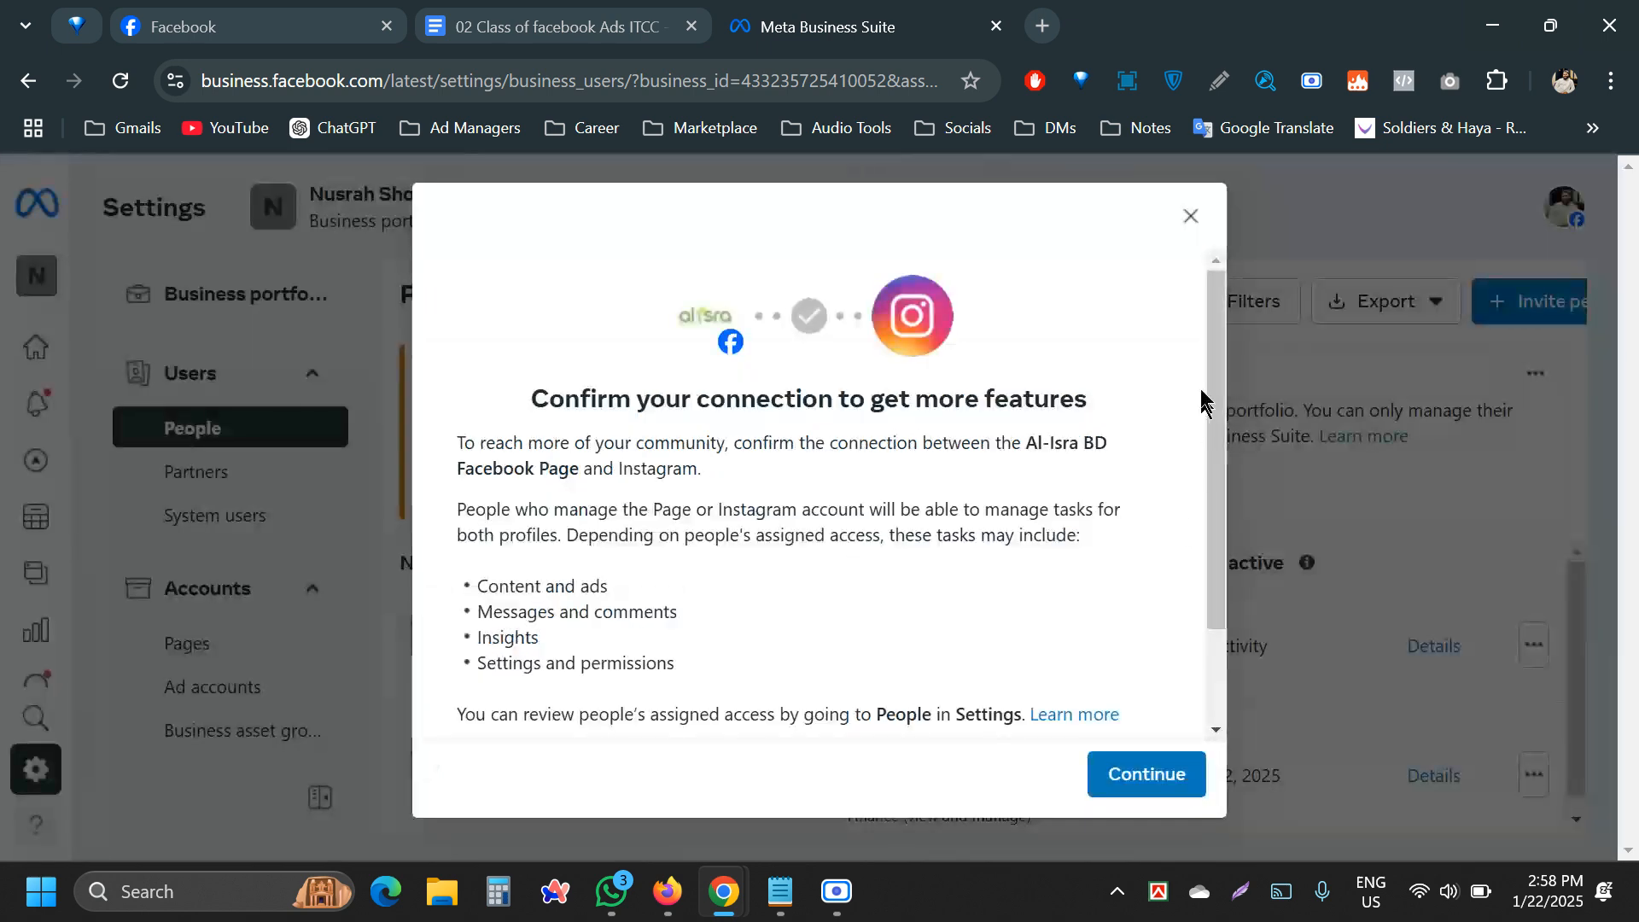
- Dismiss the Instagram connection prompt and reduce the page zoom to 80%
click(1189, 217)
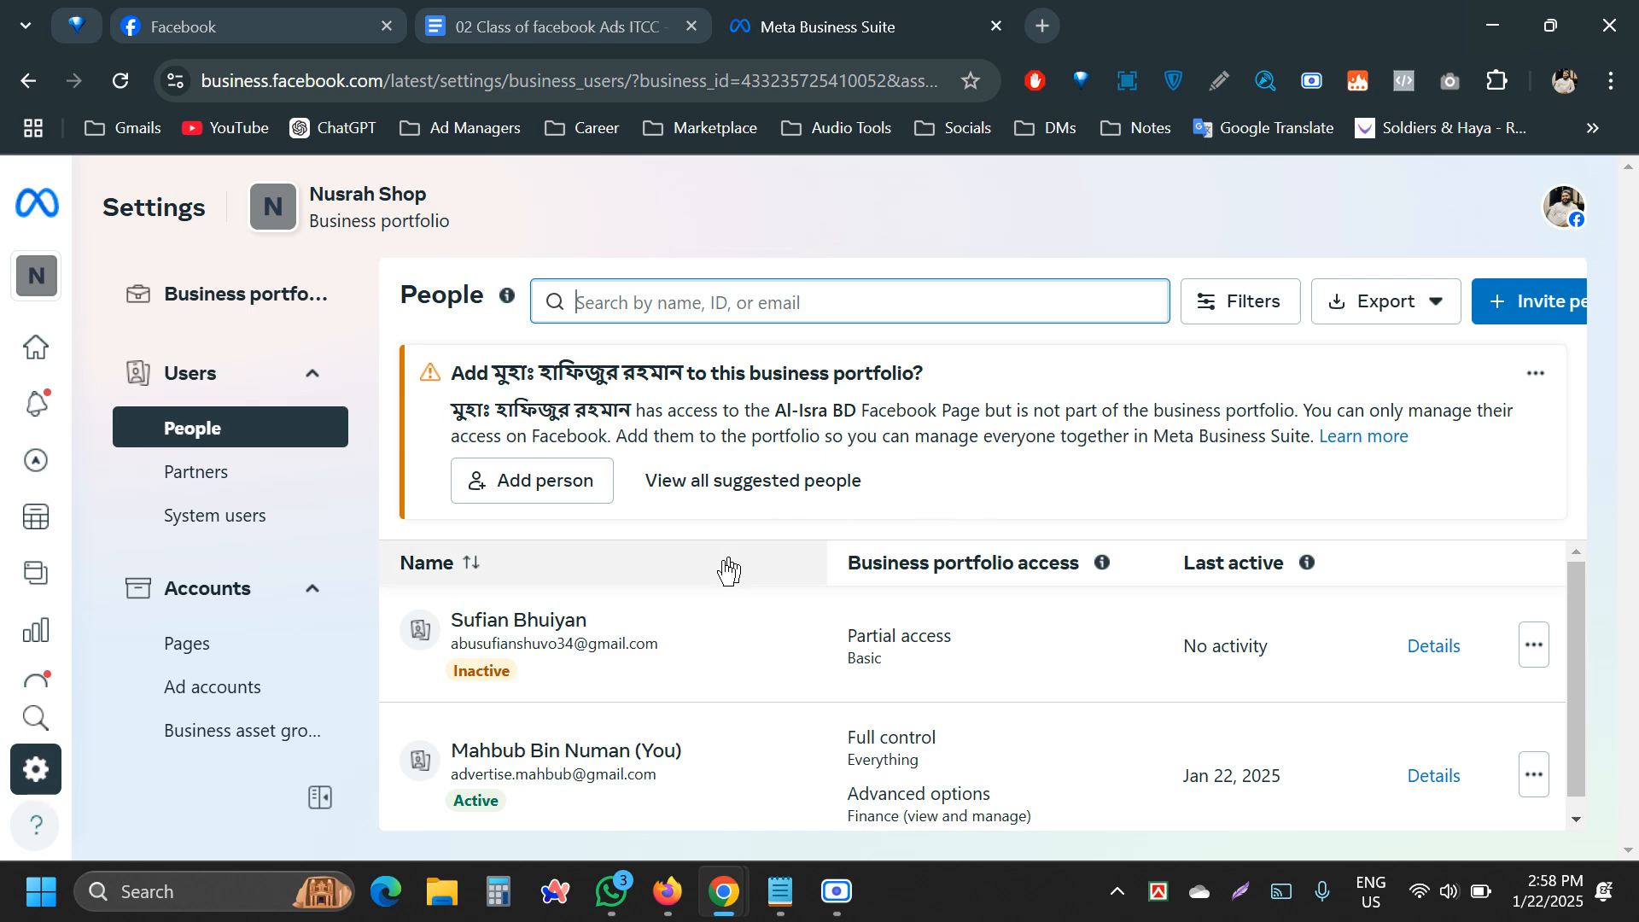
scroll(725, 566, down, 1)
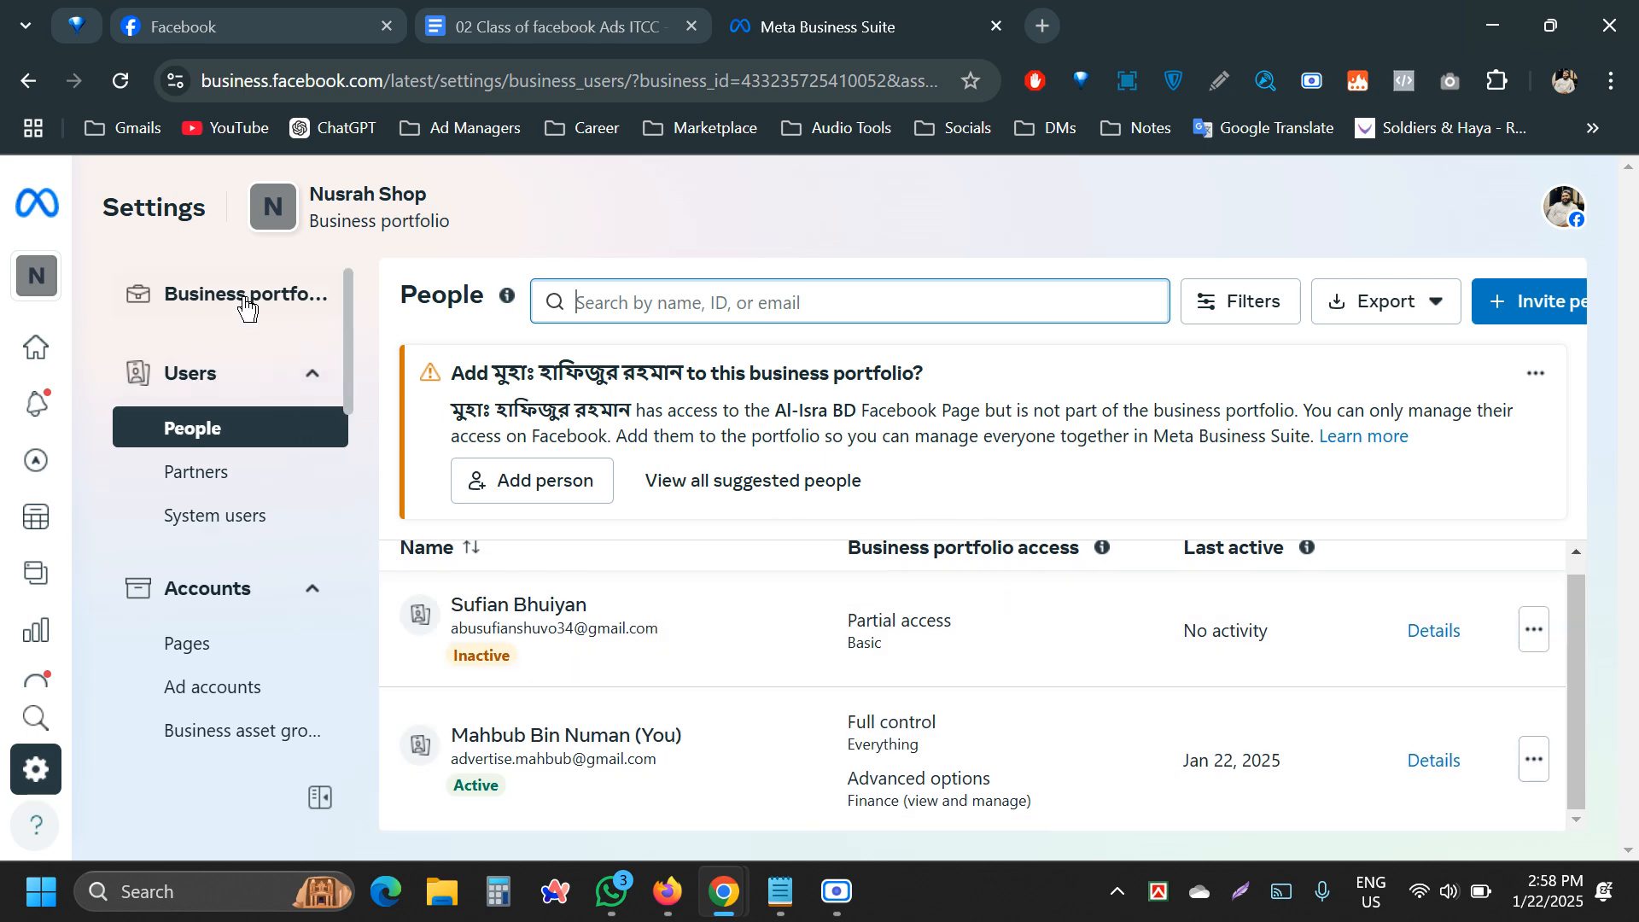
mouse_move(75, 803)
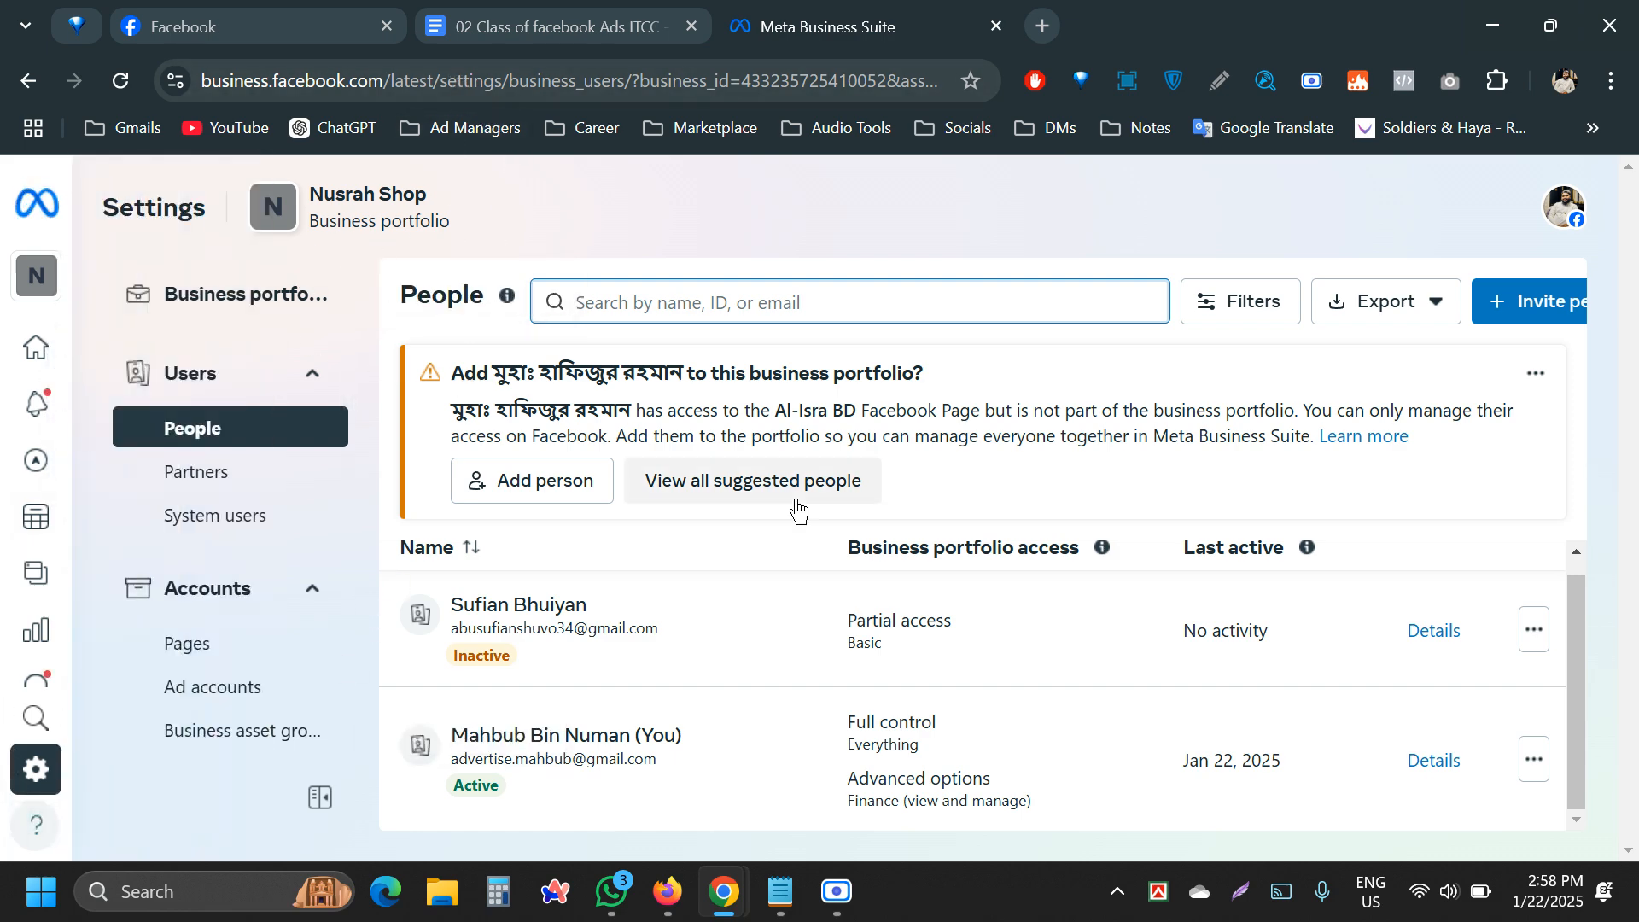
key(ctrl+minus)
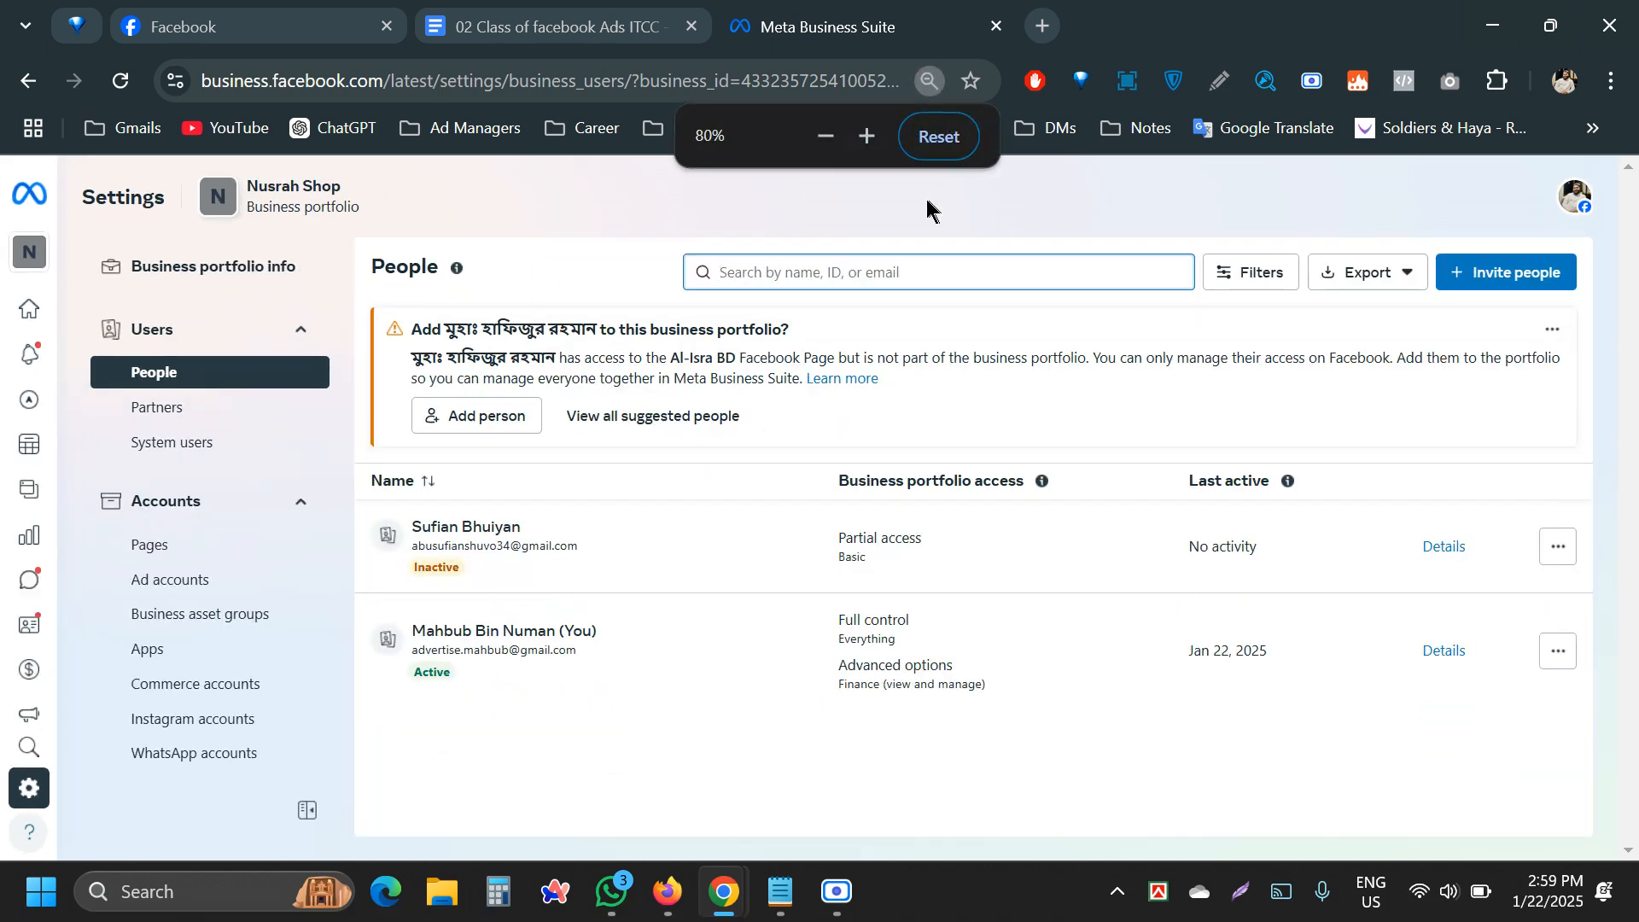
- Look through all the settings categories of the Nusrah Shop portfolio and the settings part of the page address
scroll(122, 720, down, 4)
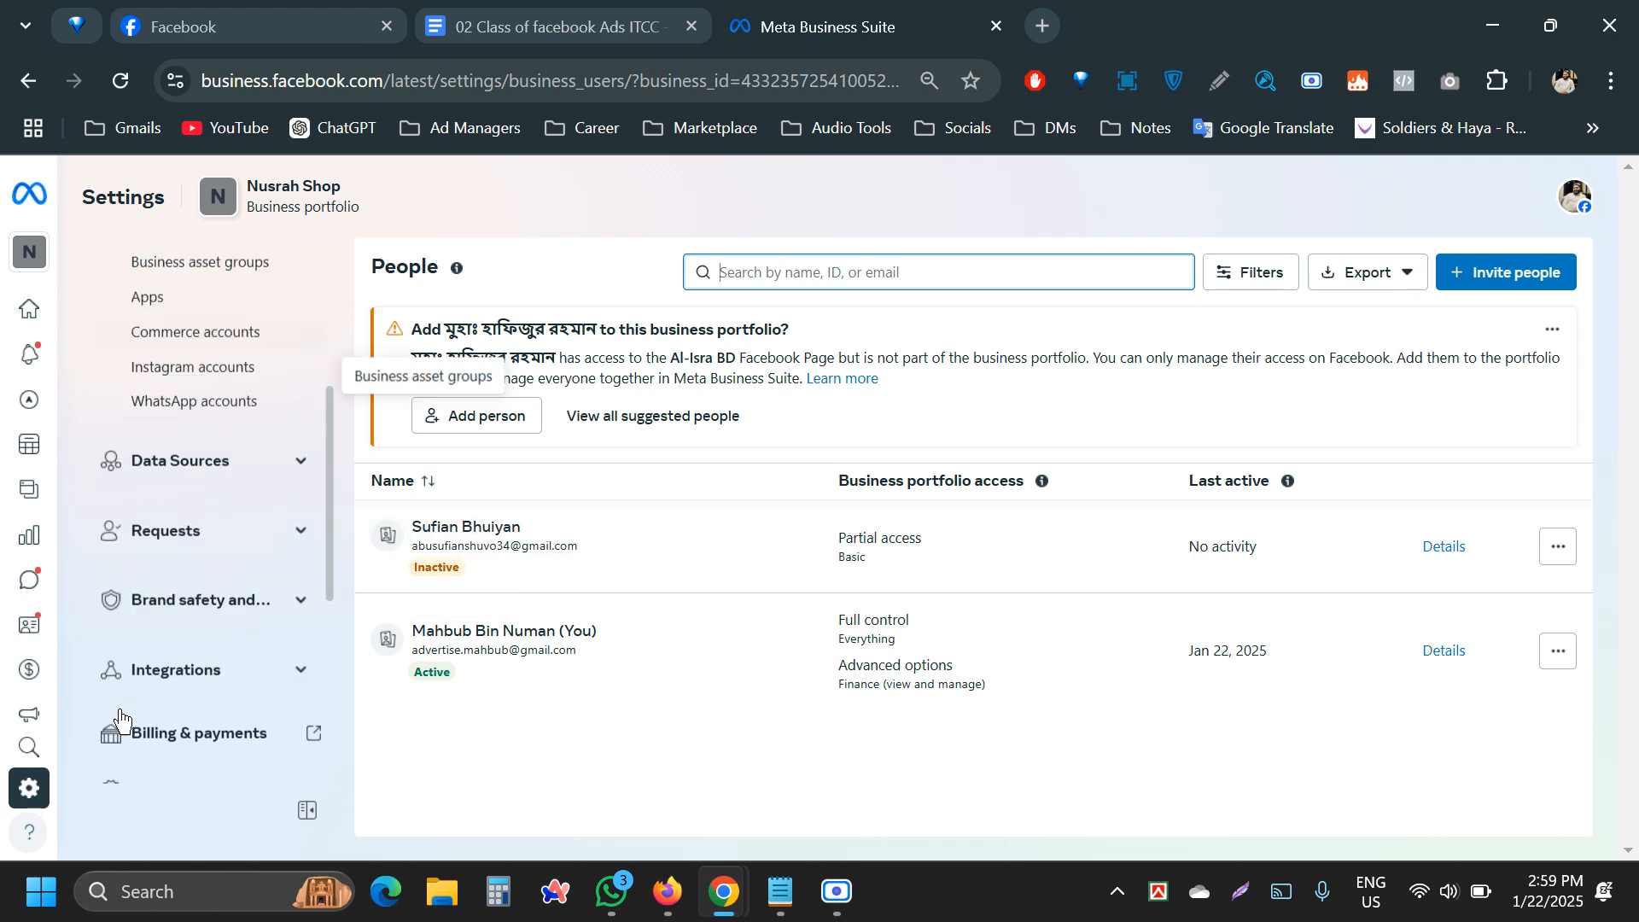
scroll(226, 755, down, 5)
scroll(218, 683, up, 7)
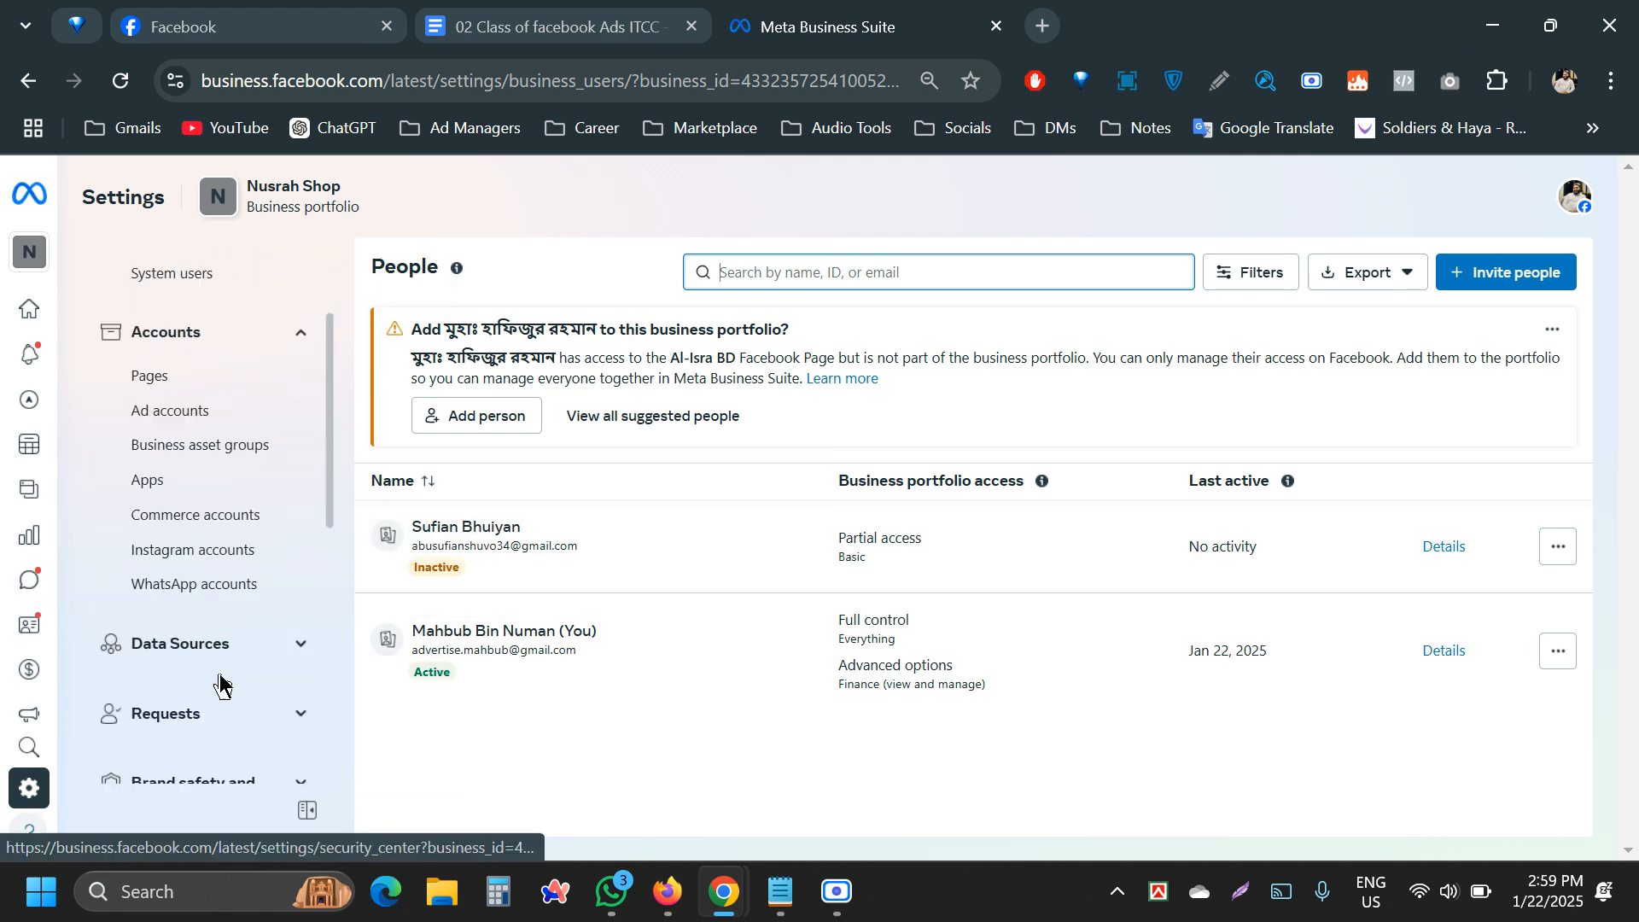
scroll(219, 683, up, 2)
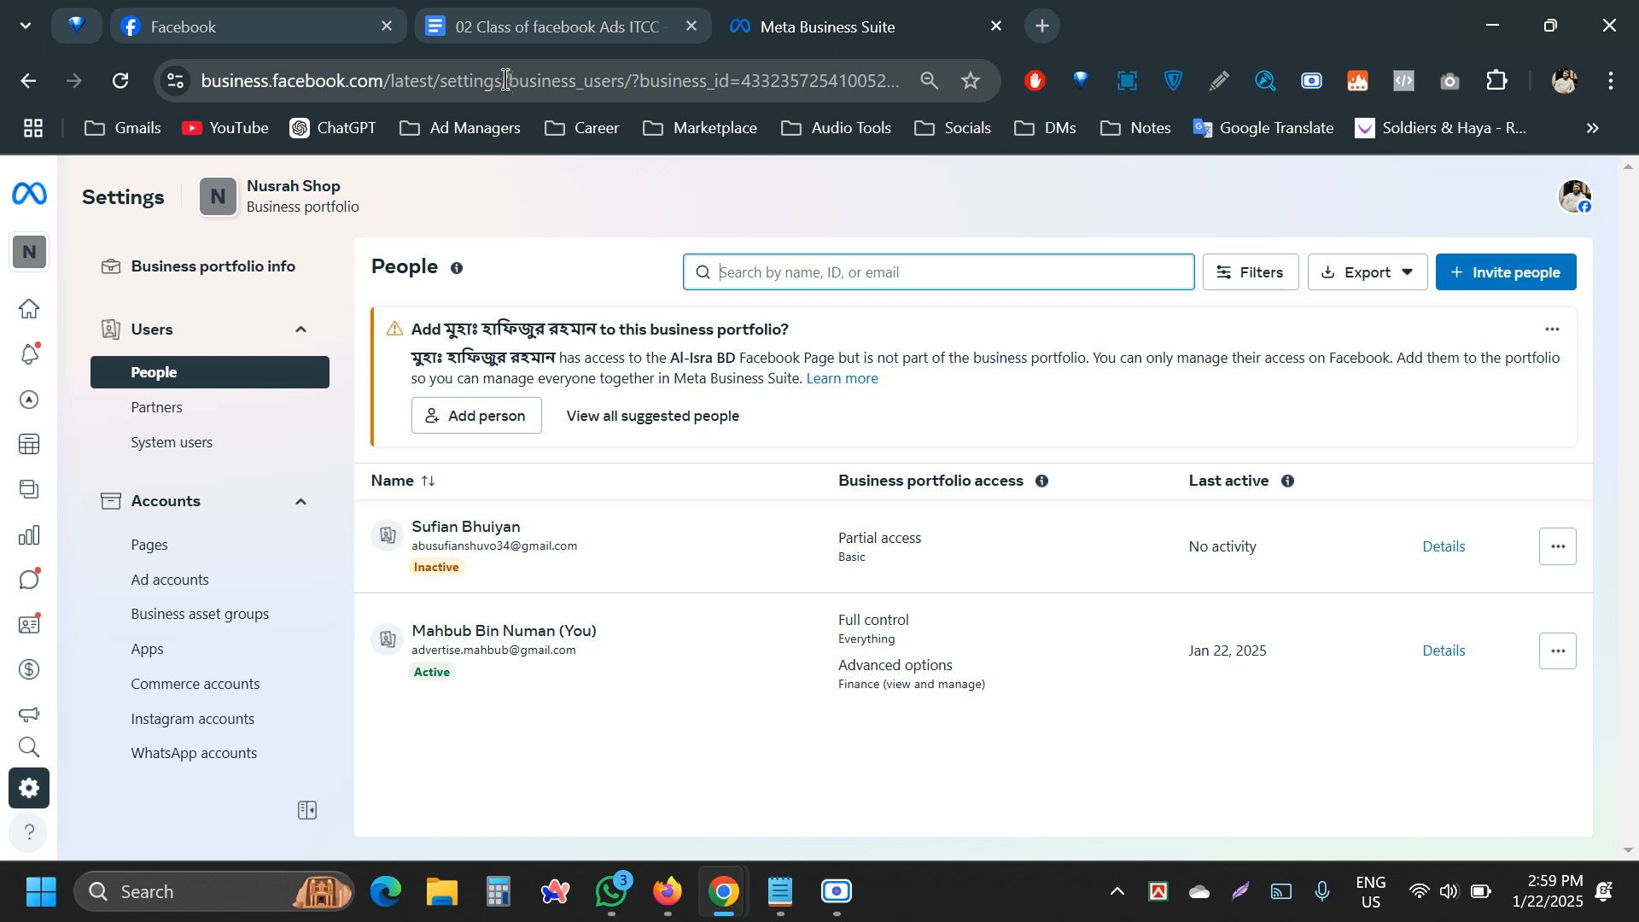
drag(505, 80, 202, 80)
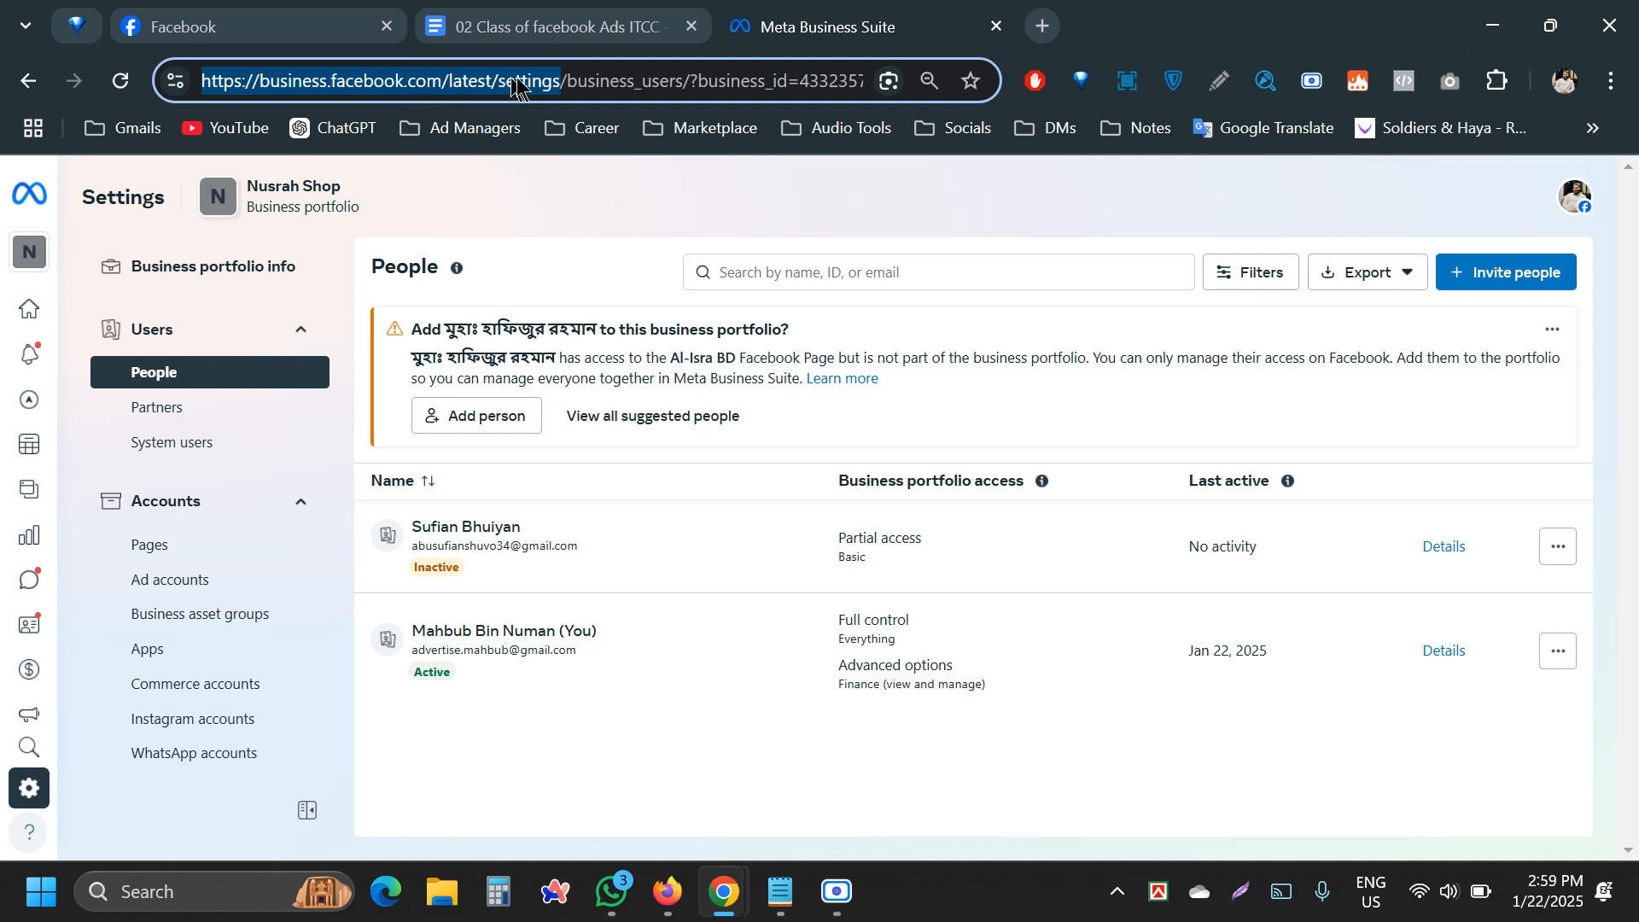
click(478, 218)
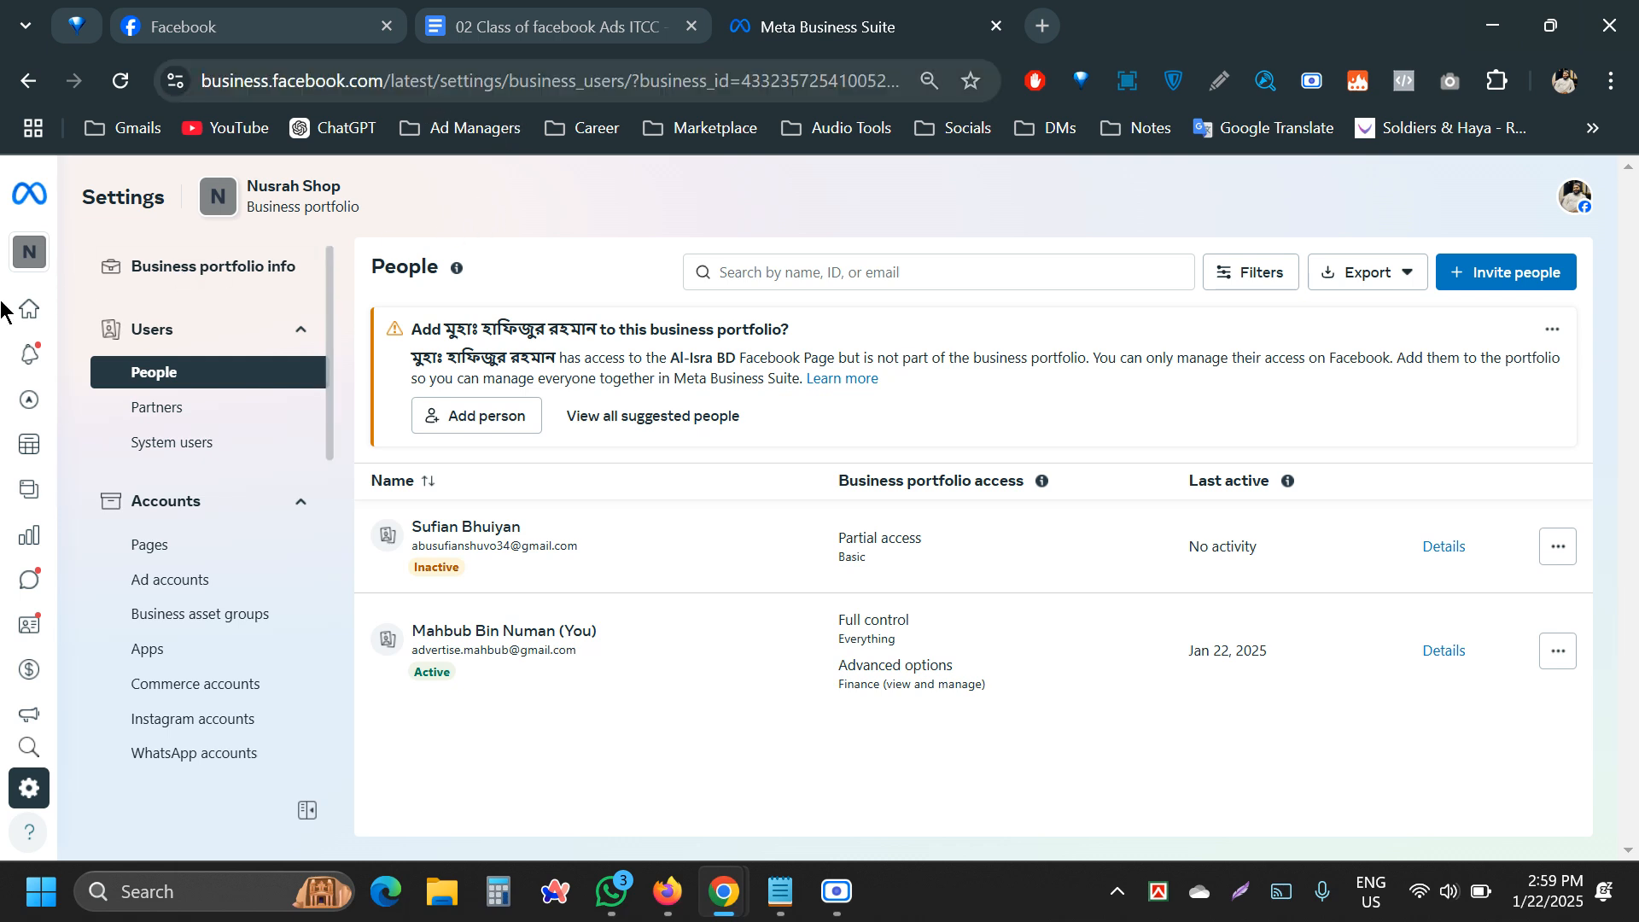
mouse_move(25, 325)
scroll(188, 597, down, 4)
scroll(186, 610, down, 5)
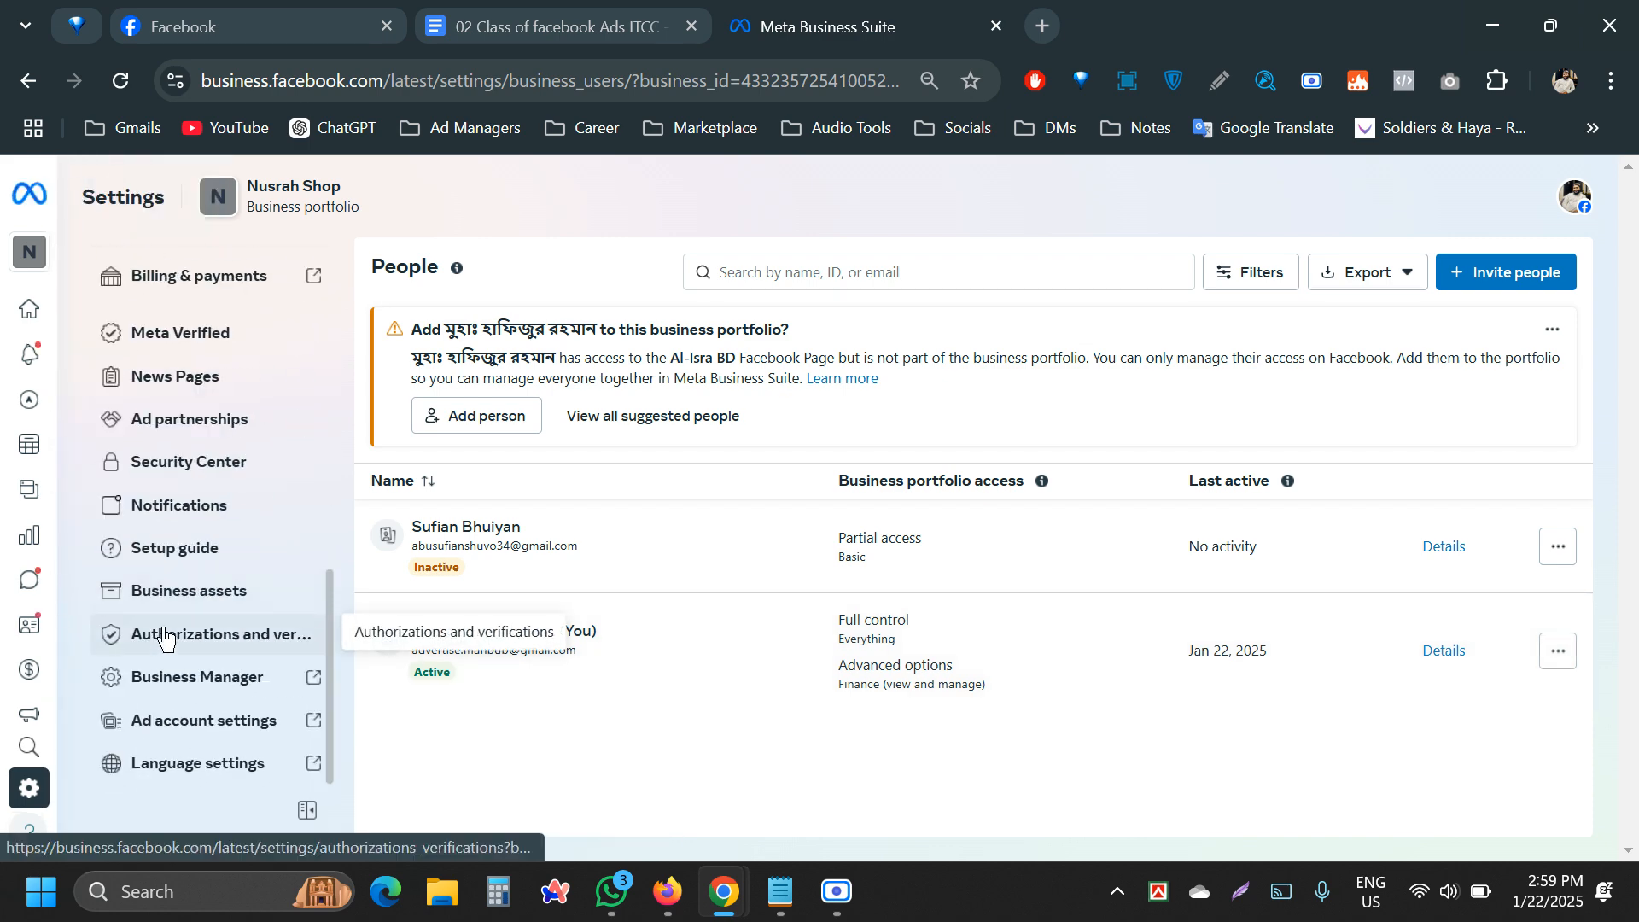
click(413, 78)
drag(413, 79, 391, 79)
key(BackSpace)
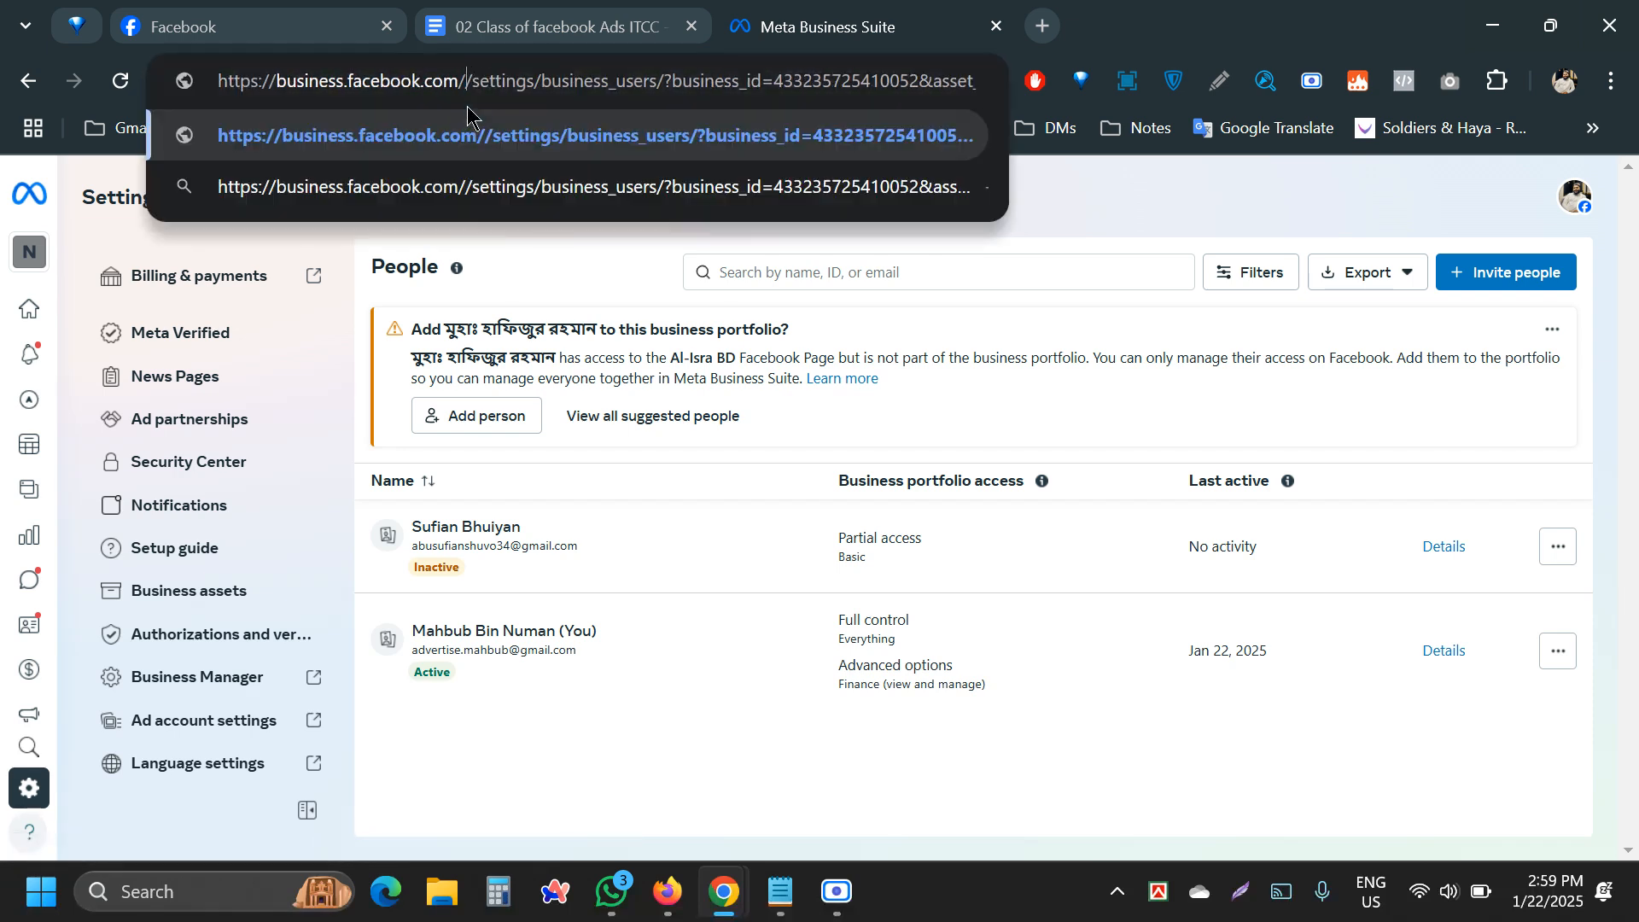
key(BackSpace)
drag(538, 83, 1311, 94)
key(BackSpace)
key(BackSpace)
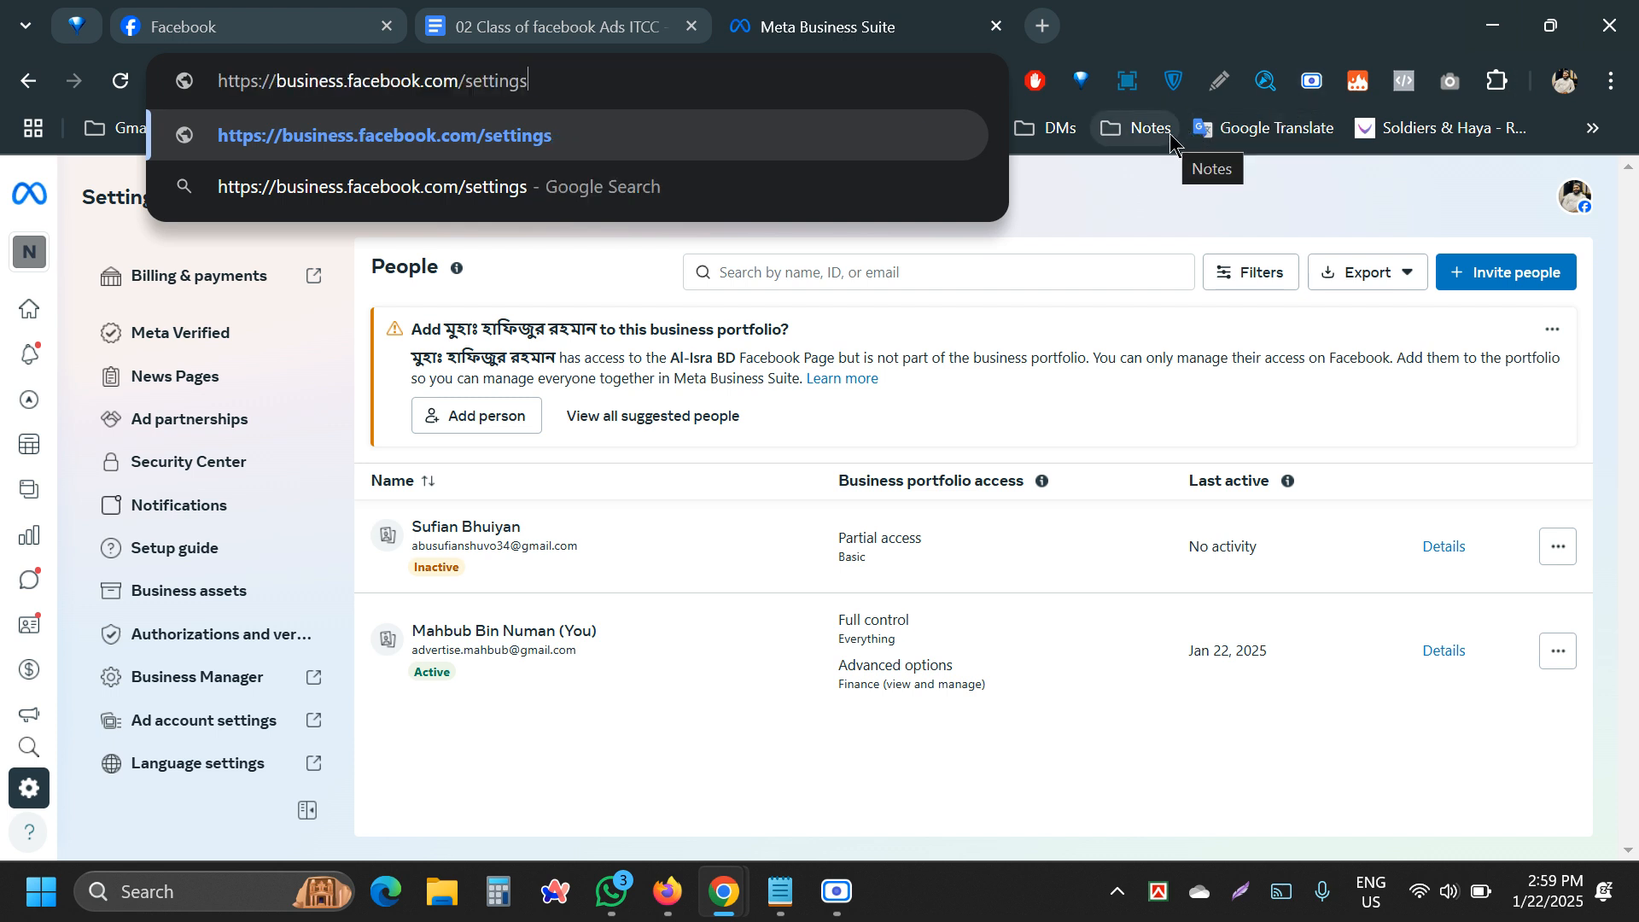
key(Return)
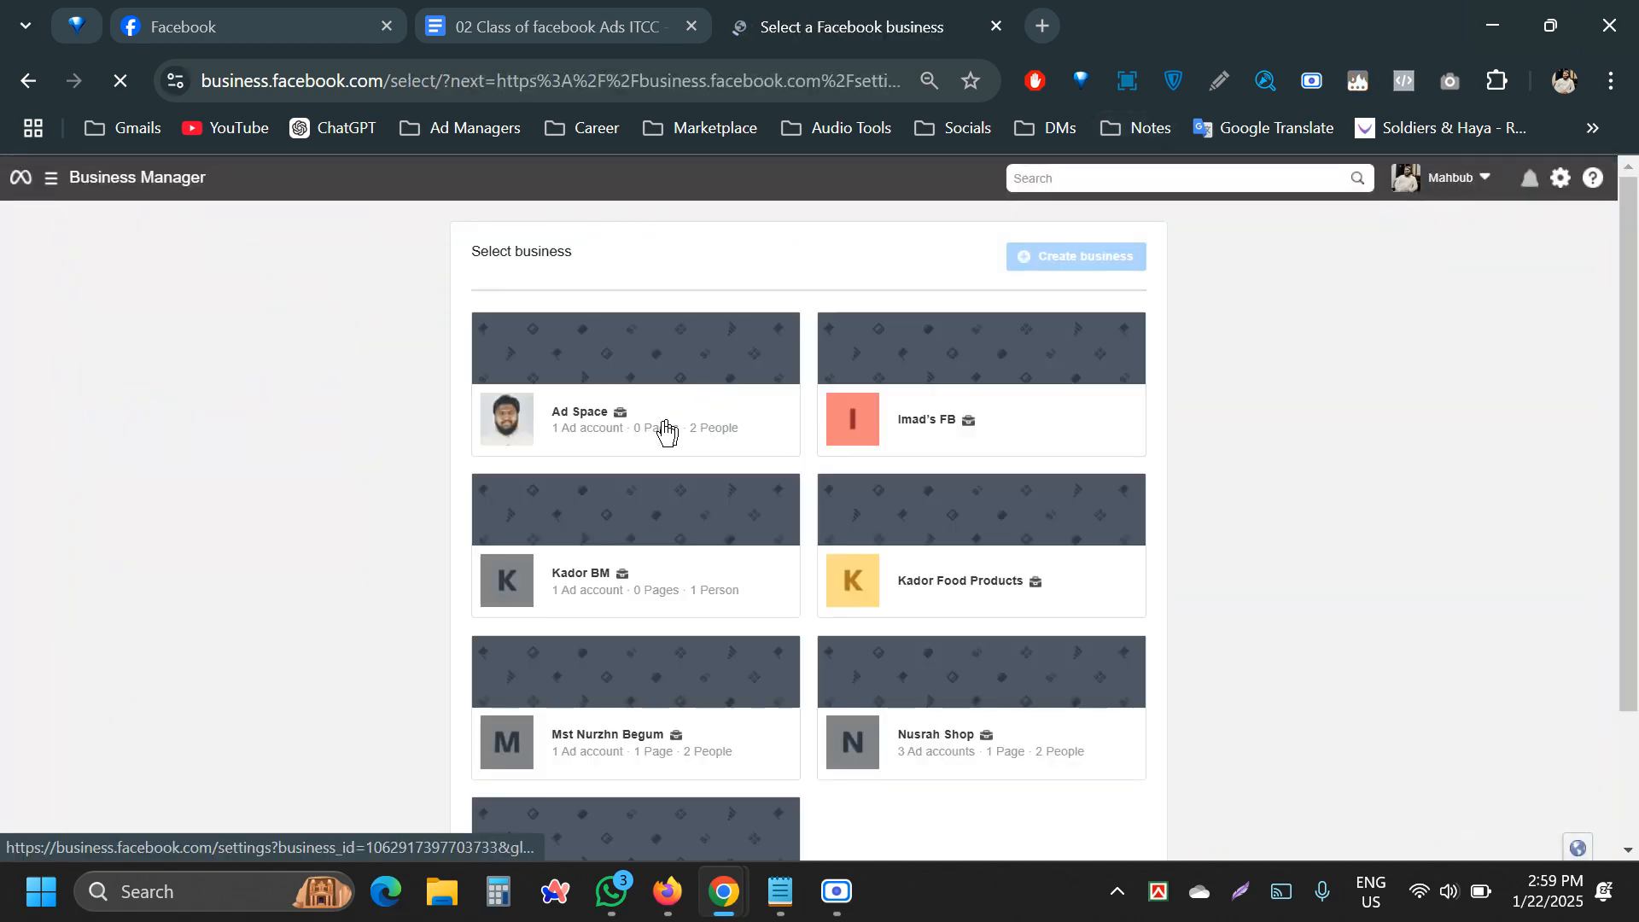
- Select the Nusrah Shop business from the business list to open its settings again
scroll(674, 576, down, 1)
scroll(674, 576, down, 1)
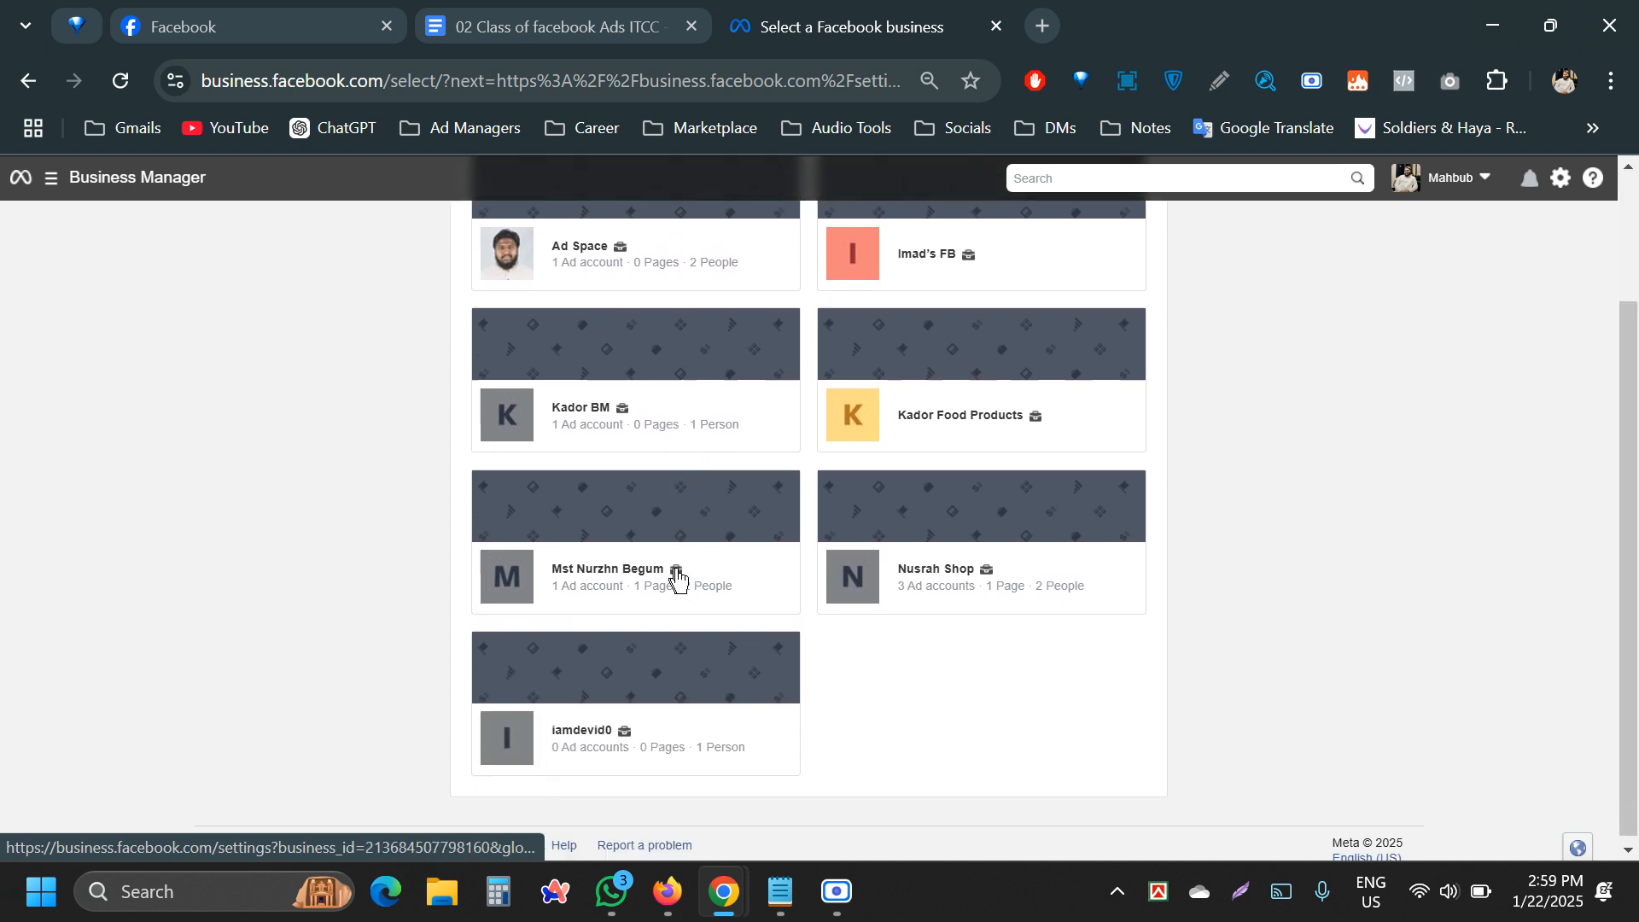
click(900, 564)
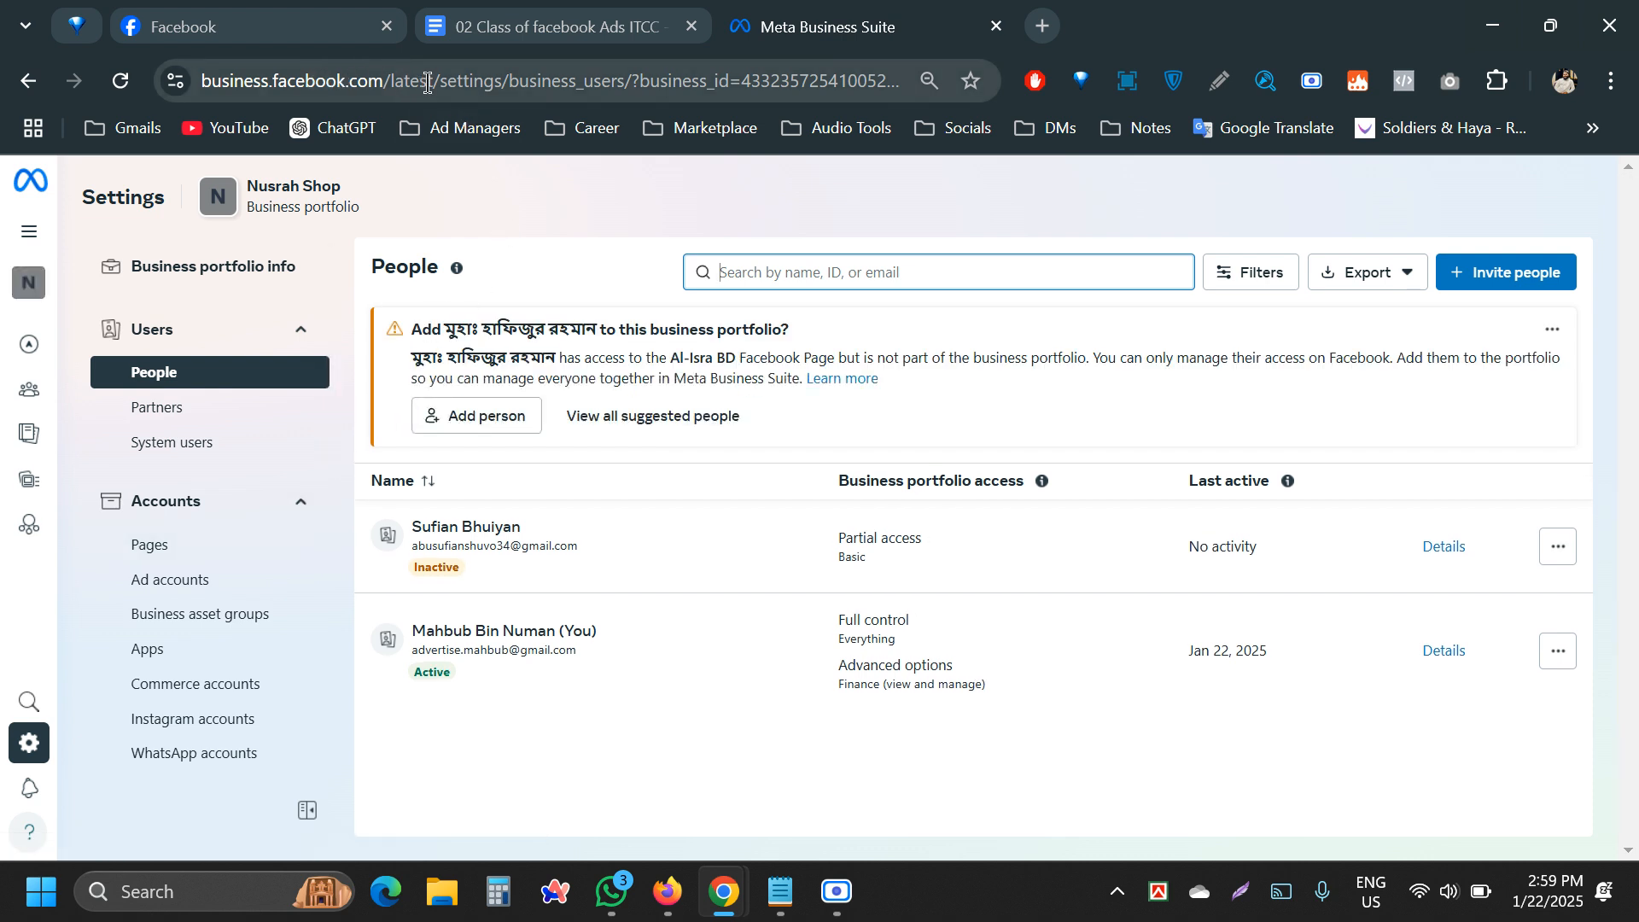
- Collapse the Accounts and Users categories and check the options under Brand safety and suitability
mouse_move(26, 724)
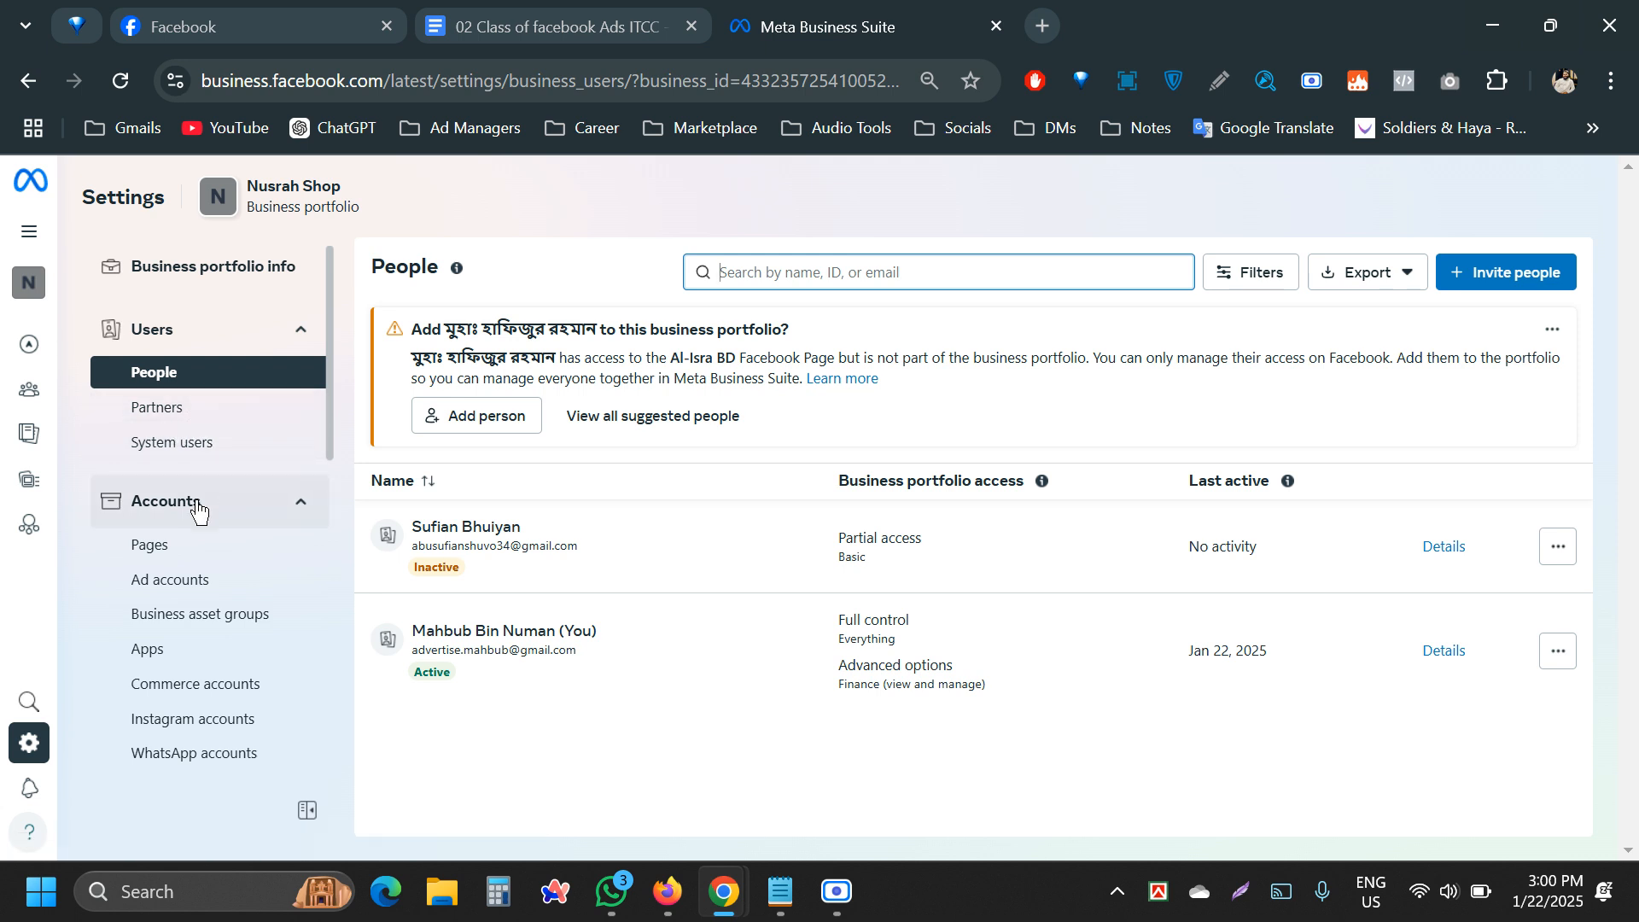
click(202, 512)
click(293, 329)
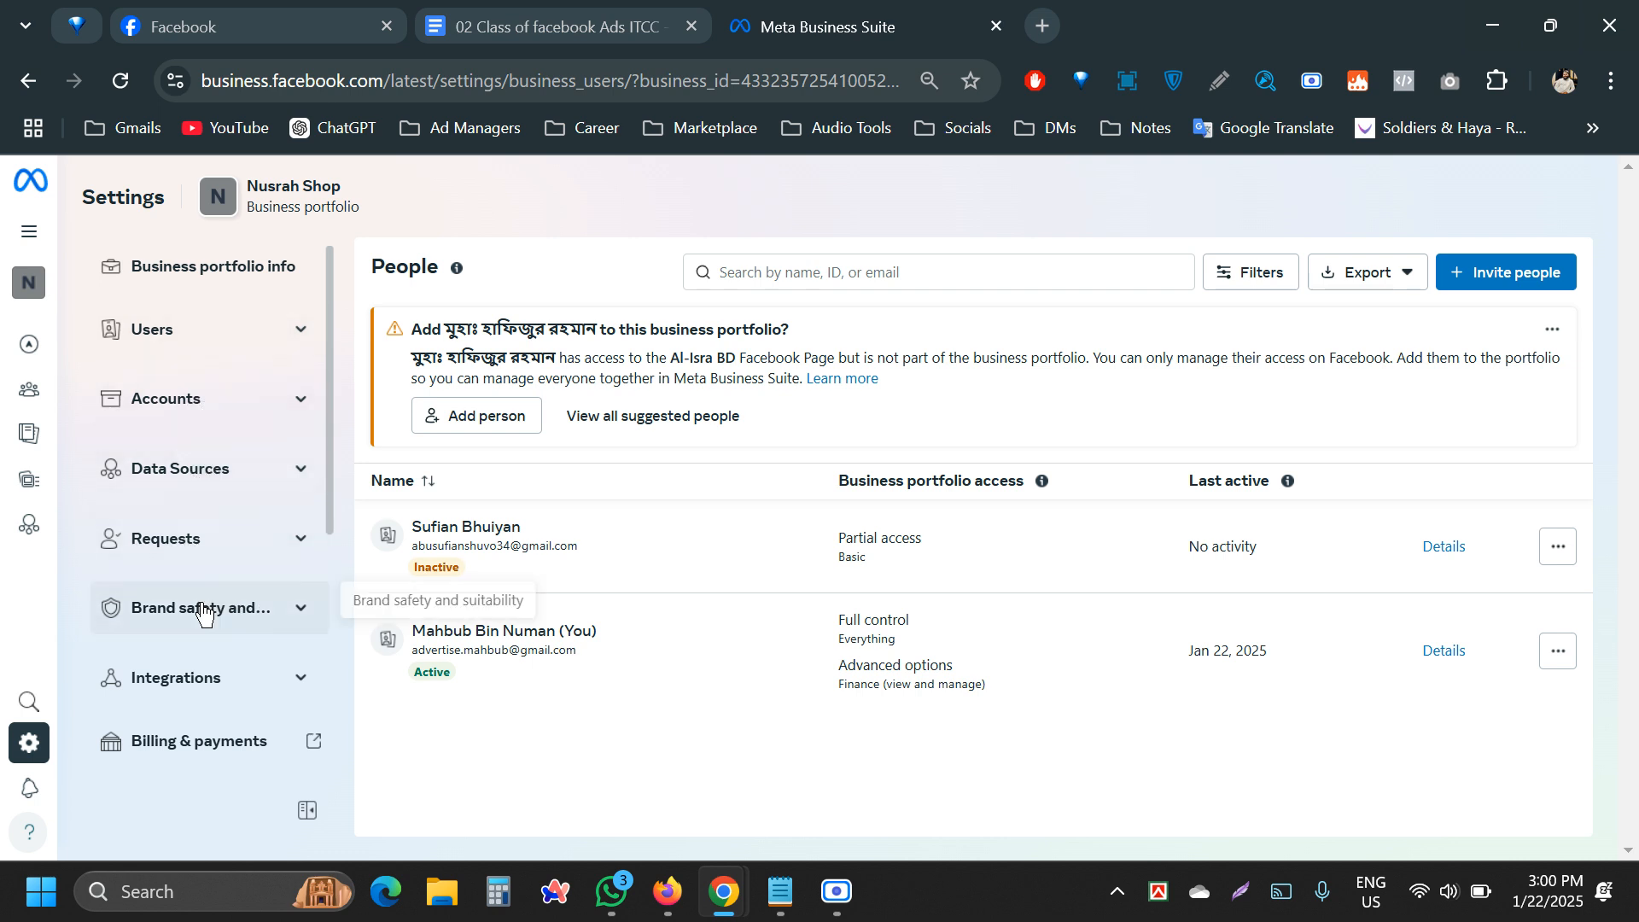
scroll(202, 612, down, 3)
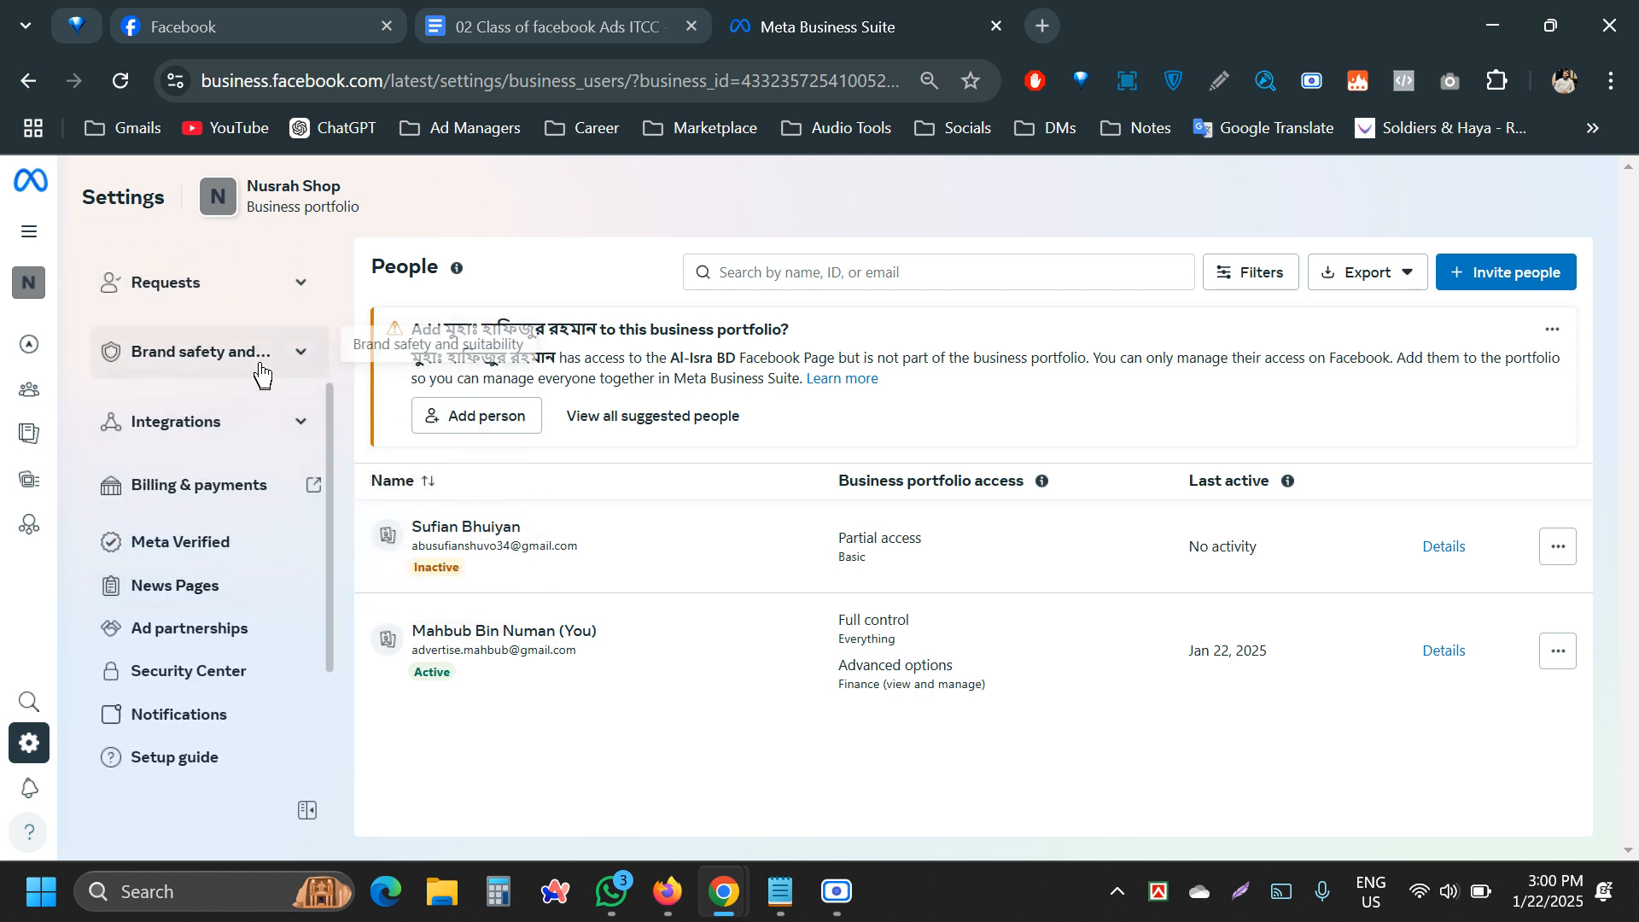
click(266, 363)
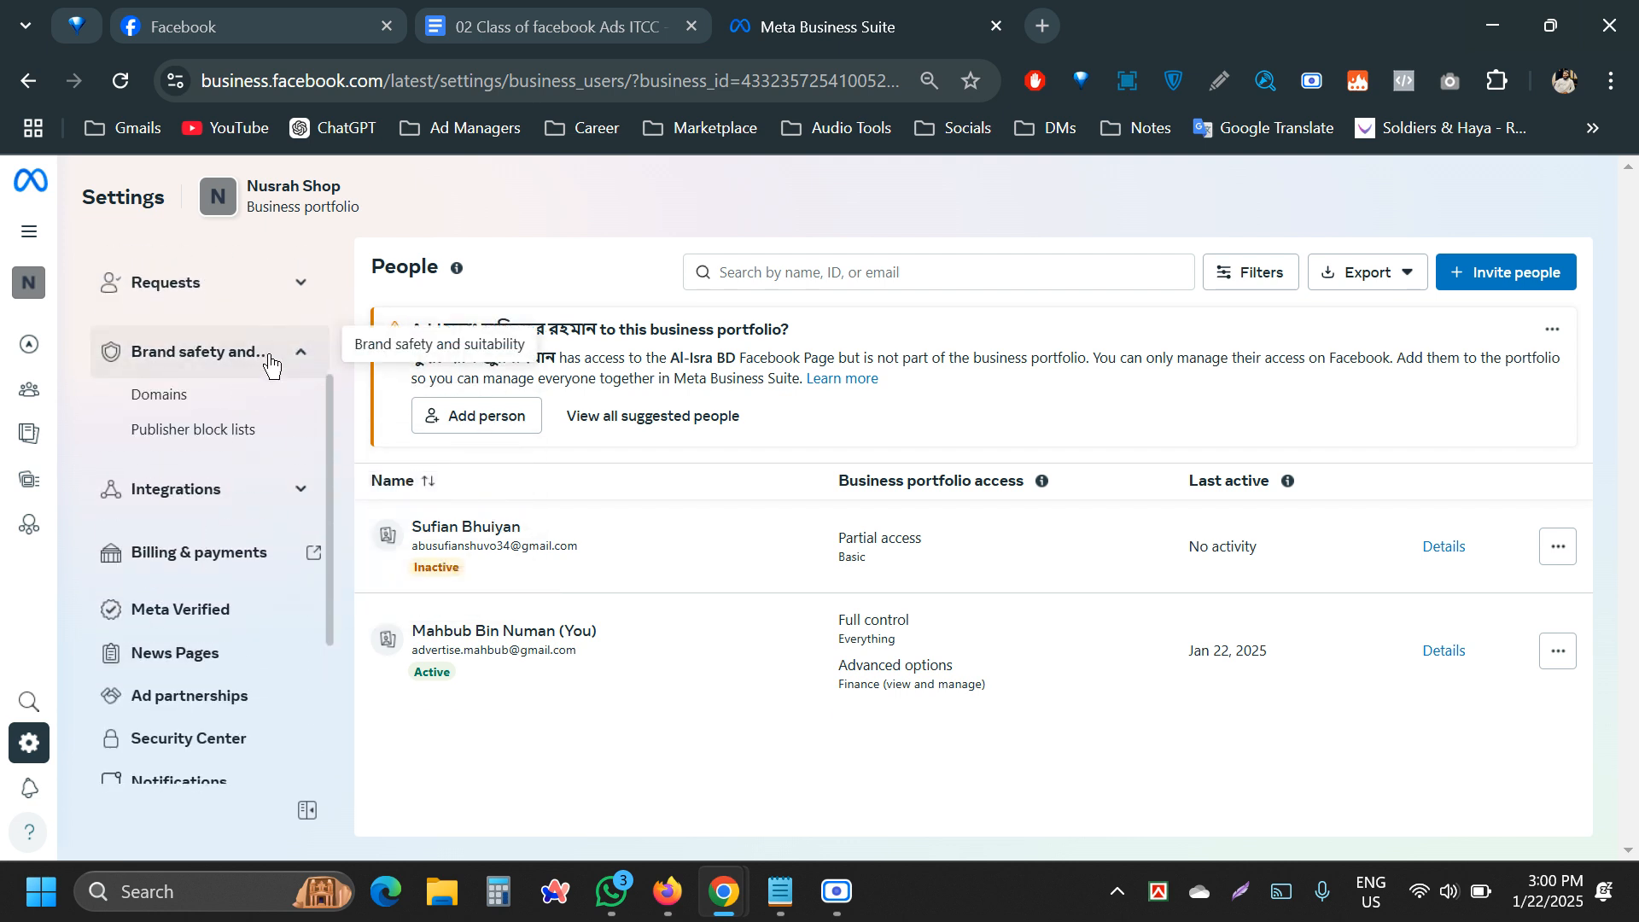
click(271, 363)
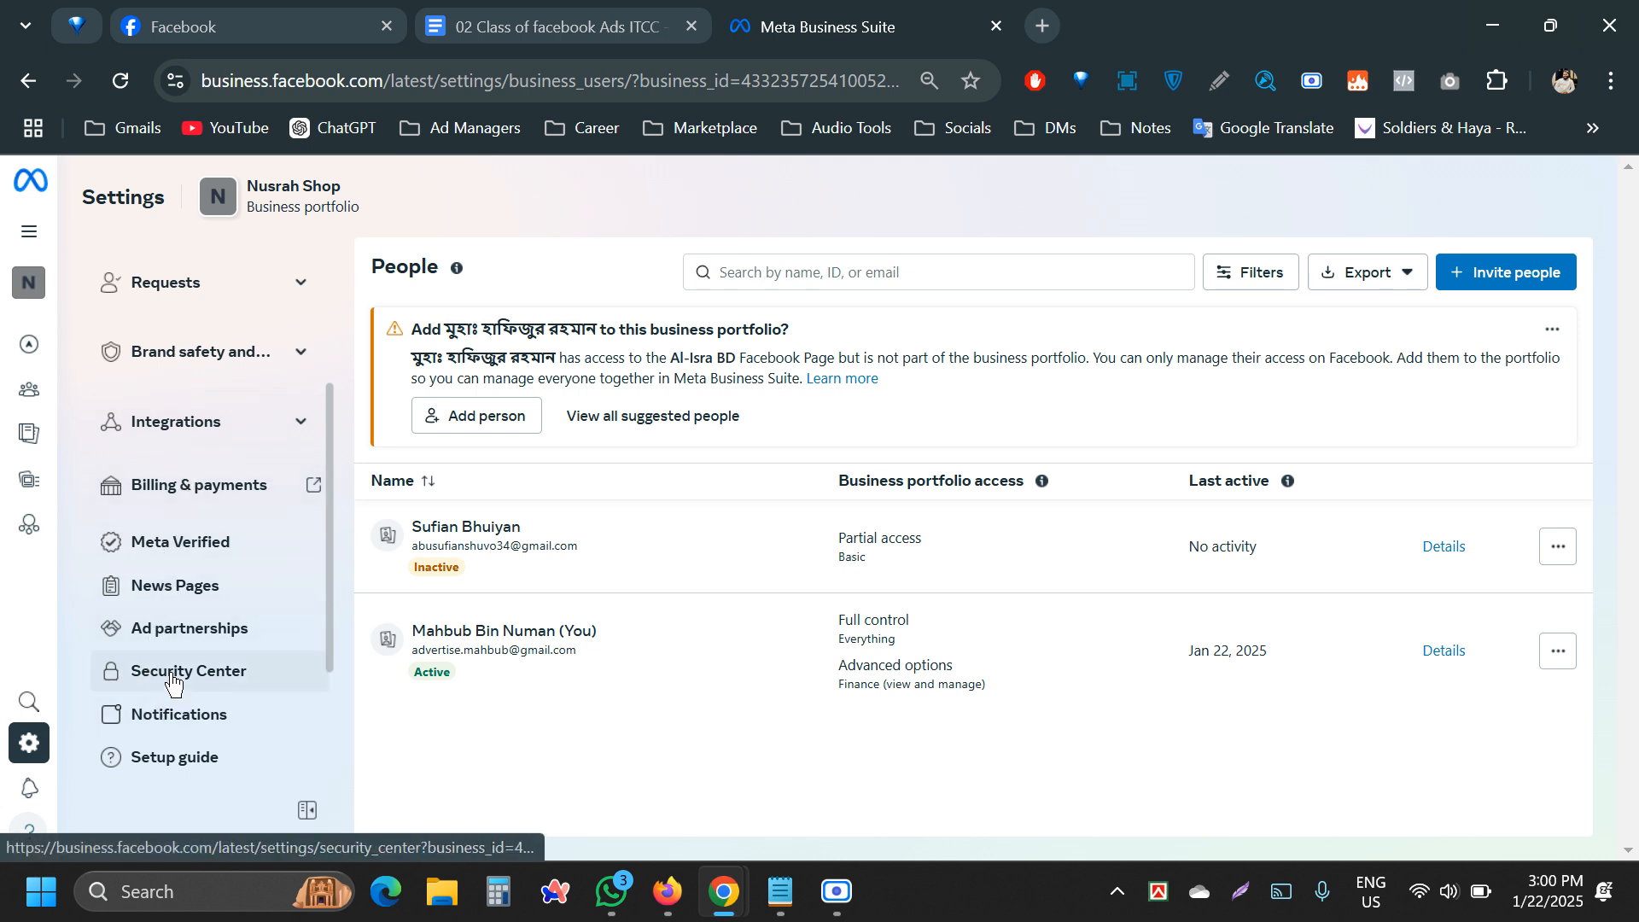
- Open the classic Business Manager version of the Nusrah Shop settings
scroll(172, 679, down, 3)
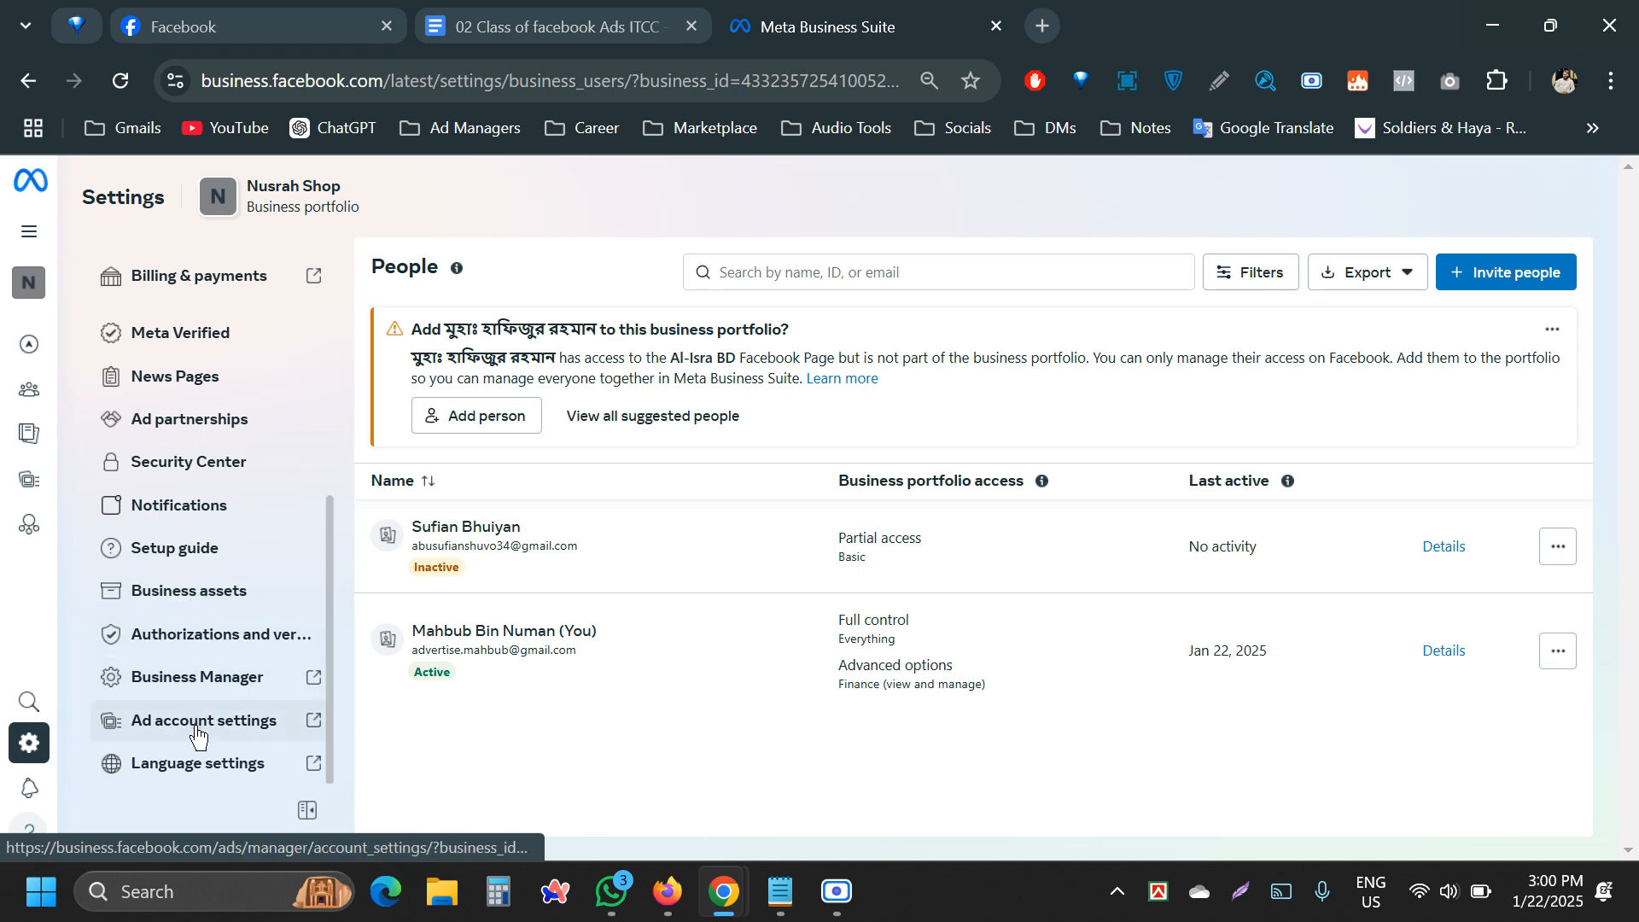
click(208, 681)
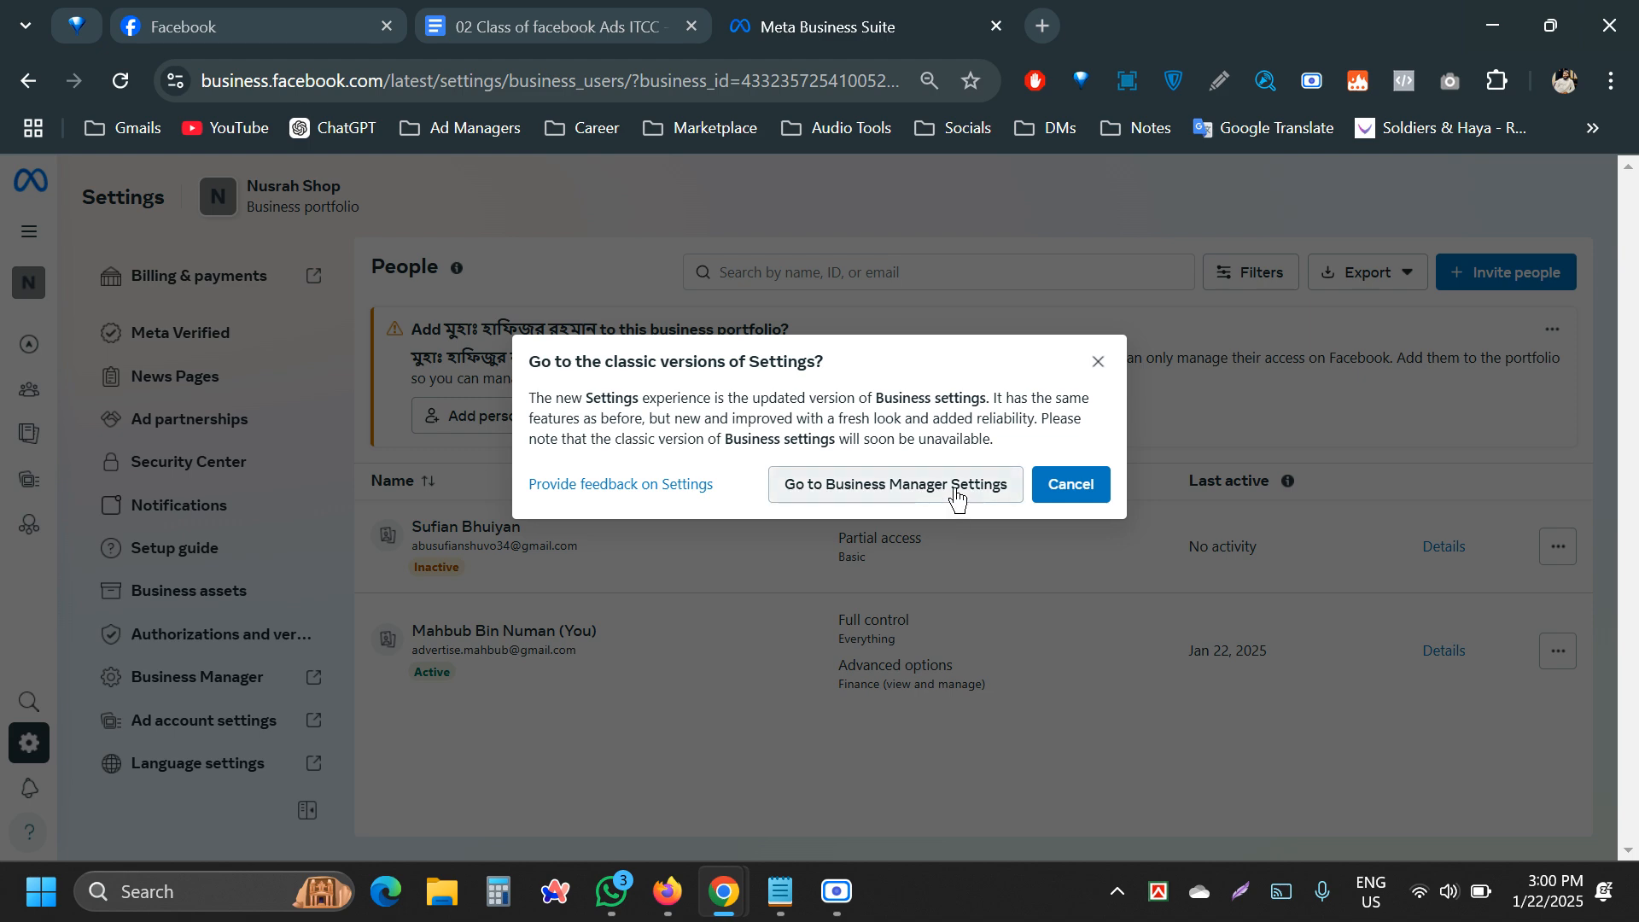
click(957, 498)
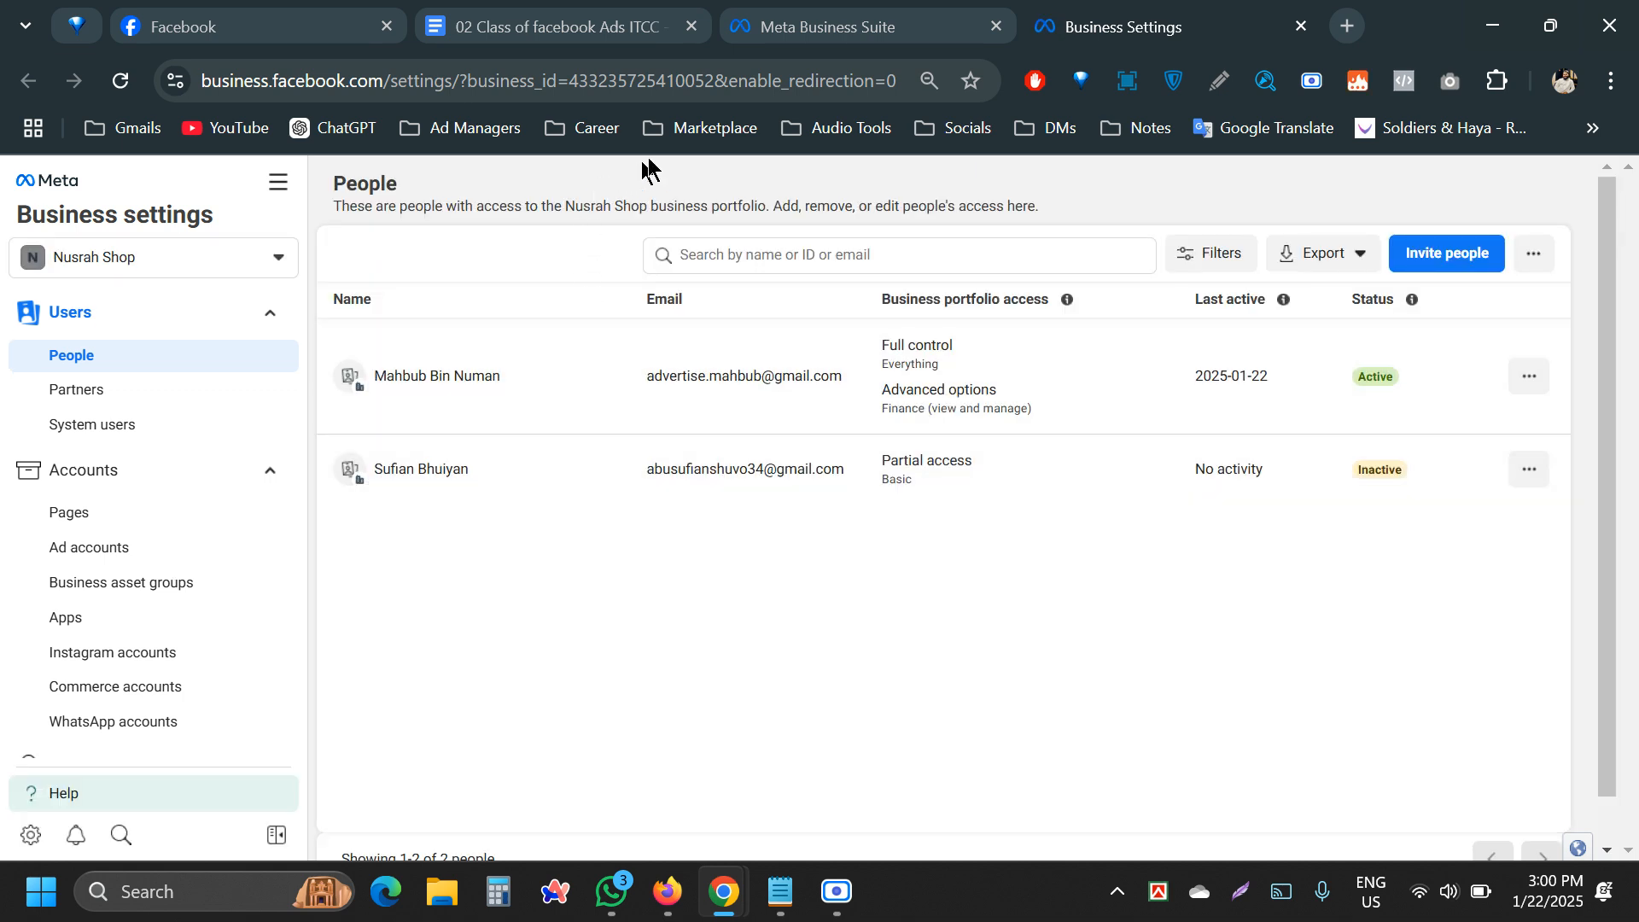
- Look through the classic Business settings categories and compare them with the new Meta Business Suite settings
scroll(87, 437, down, 2)
scroll(87, 436, down, 4)
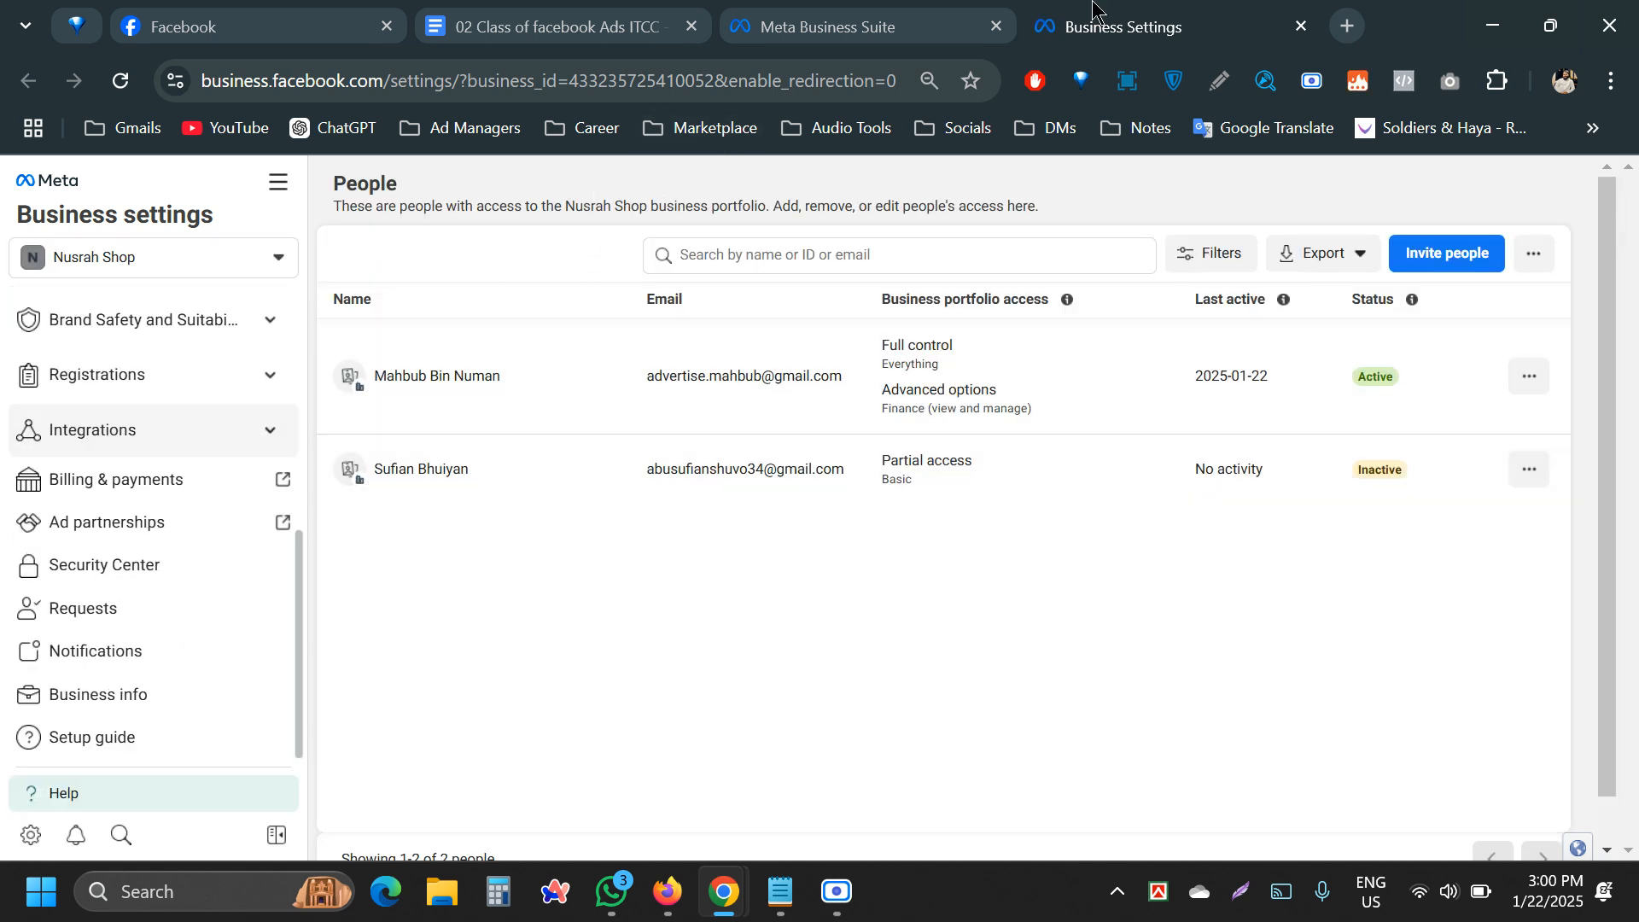
click(803, 7)
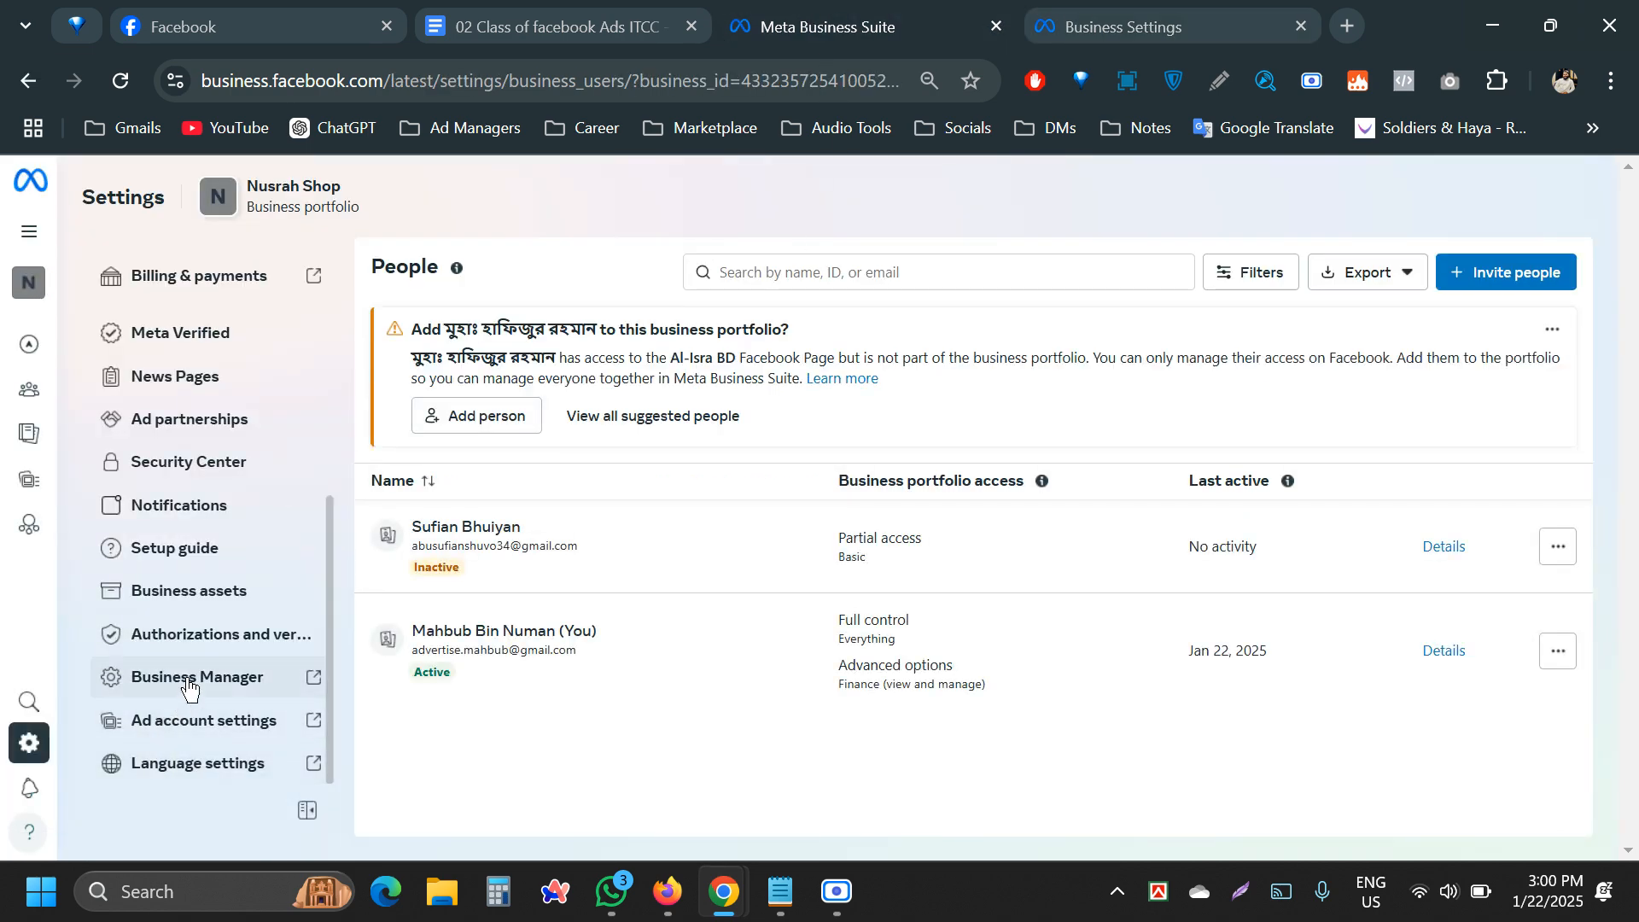
mouse_move(30, 367)
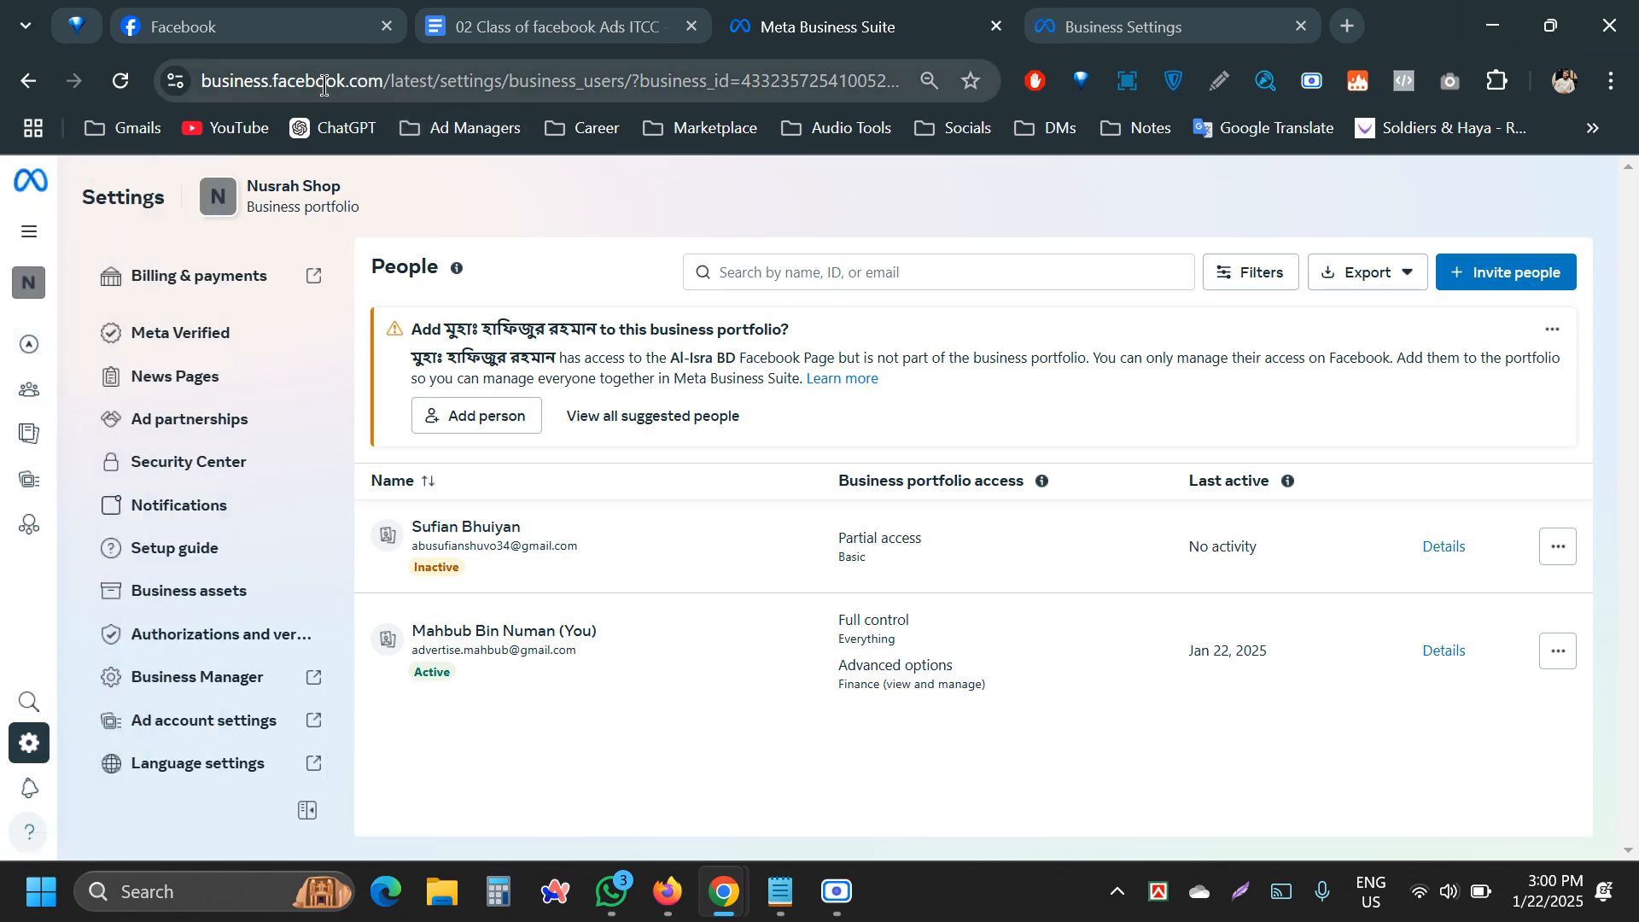
click(1198, 13)
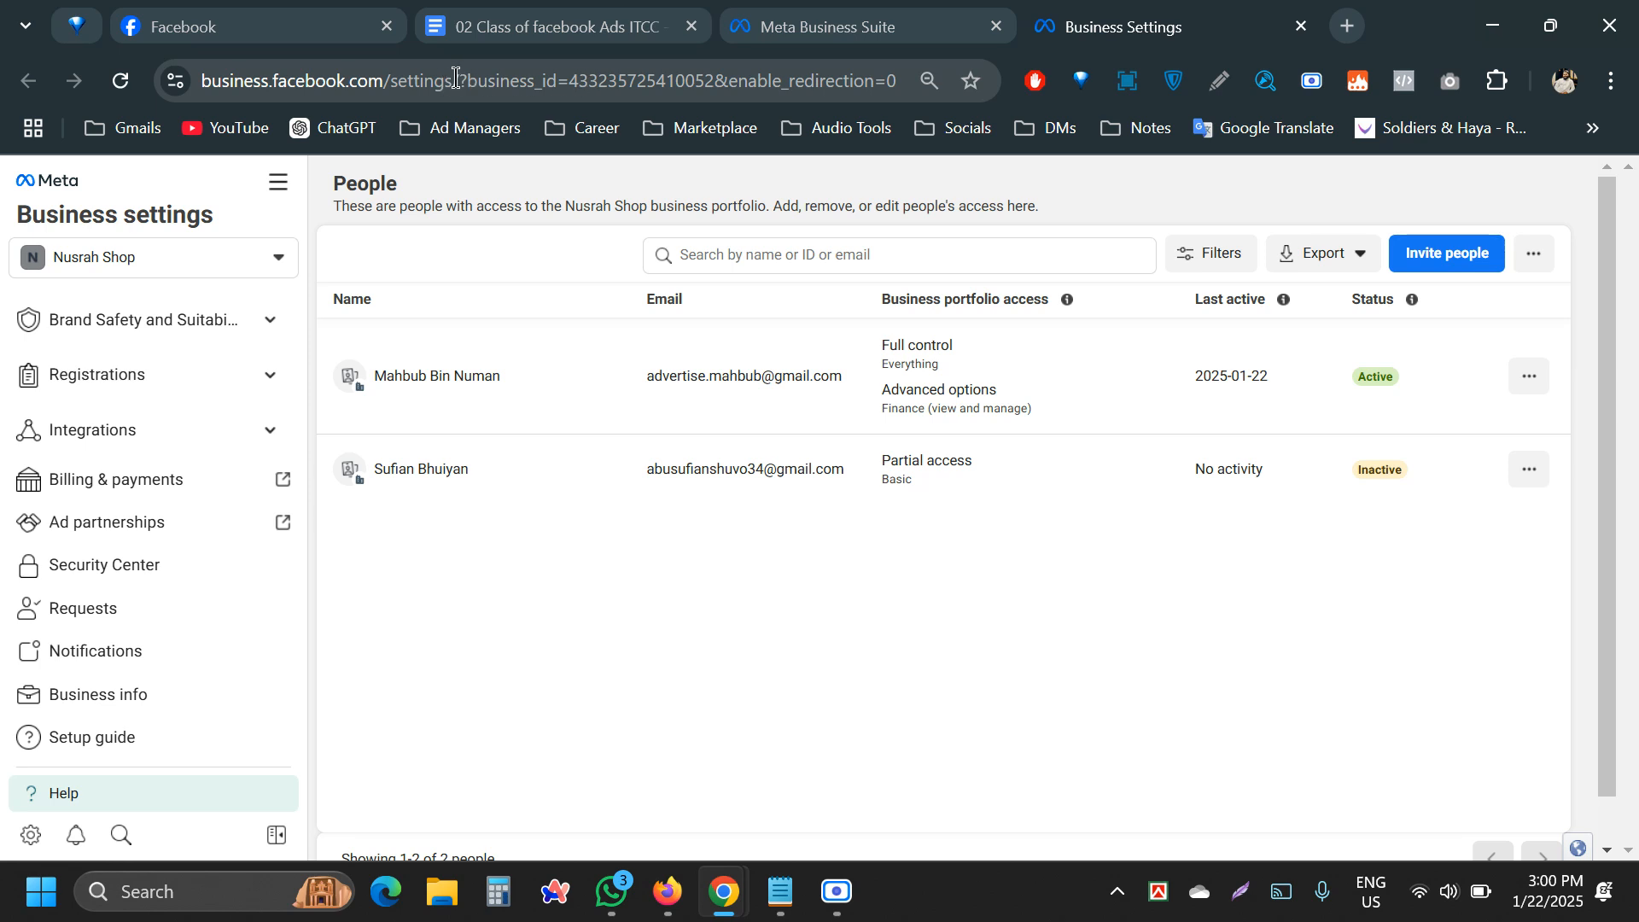
drag(462, 78, 2, 100)
key(ctrl+c)
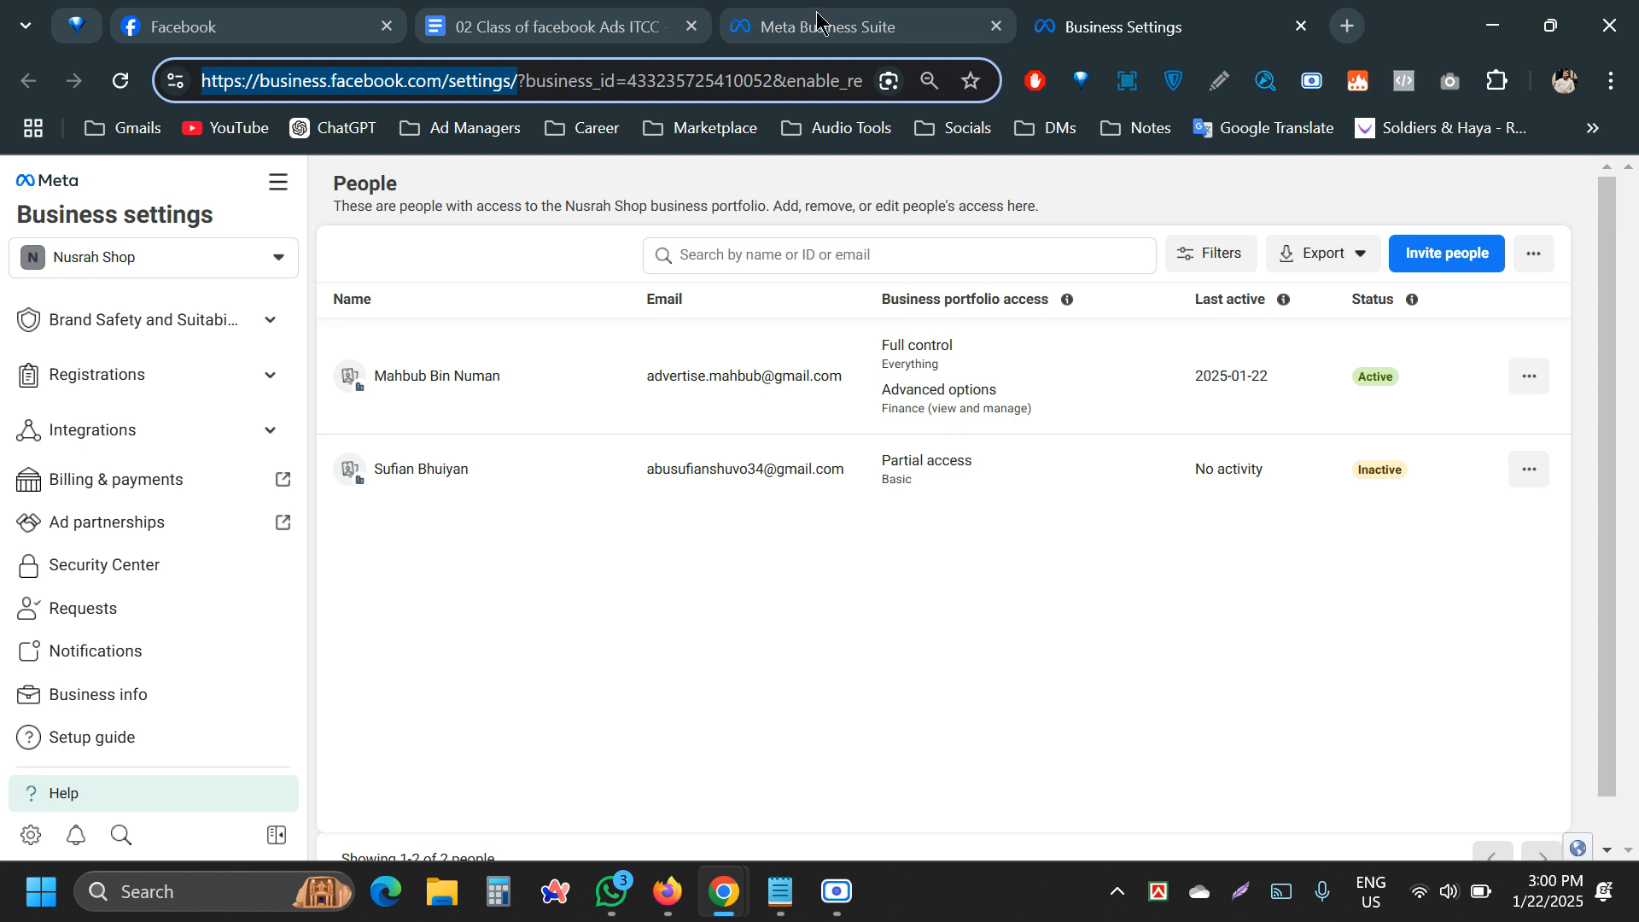
click(559, 19)
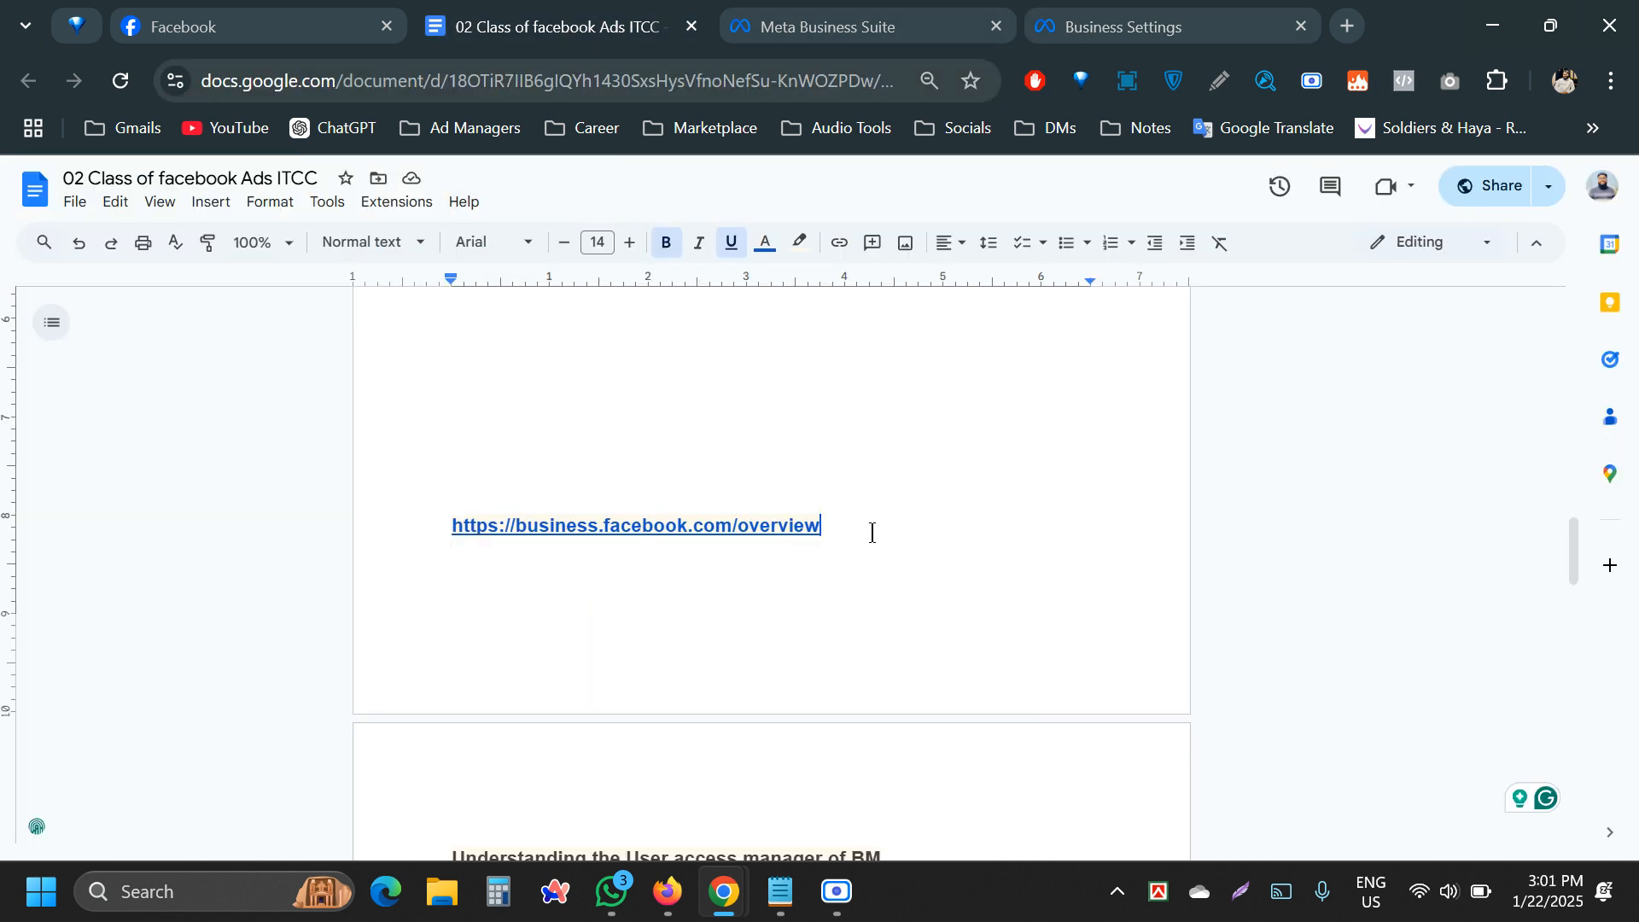
key(Return)
key(ctrl+v)
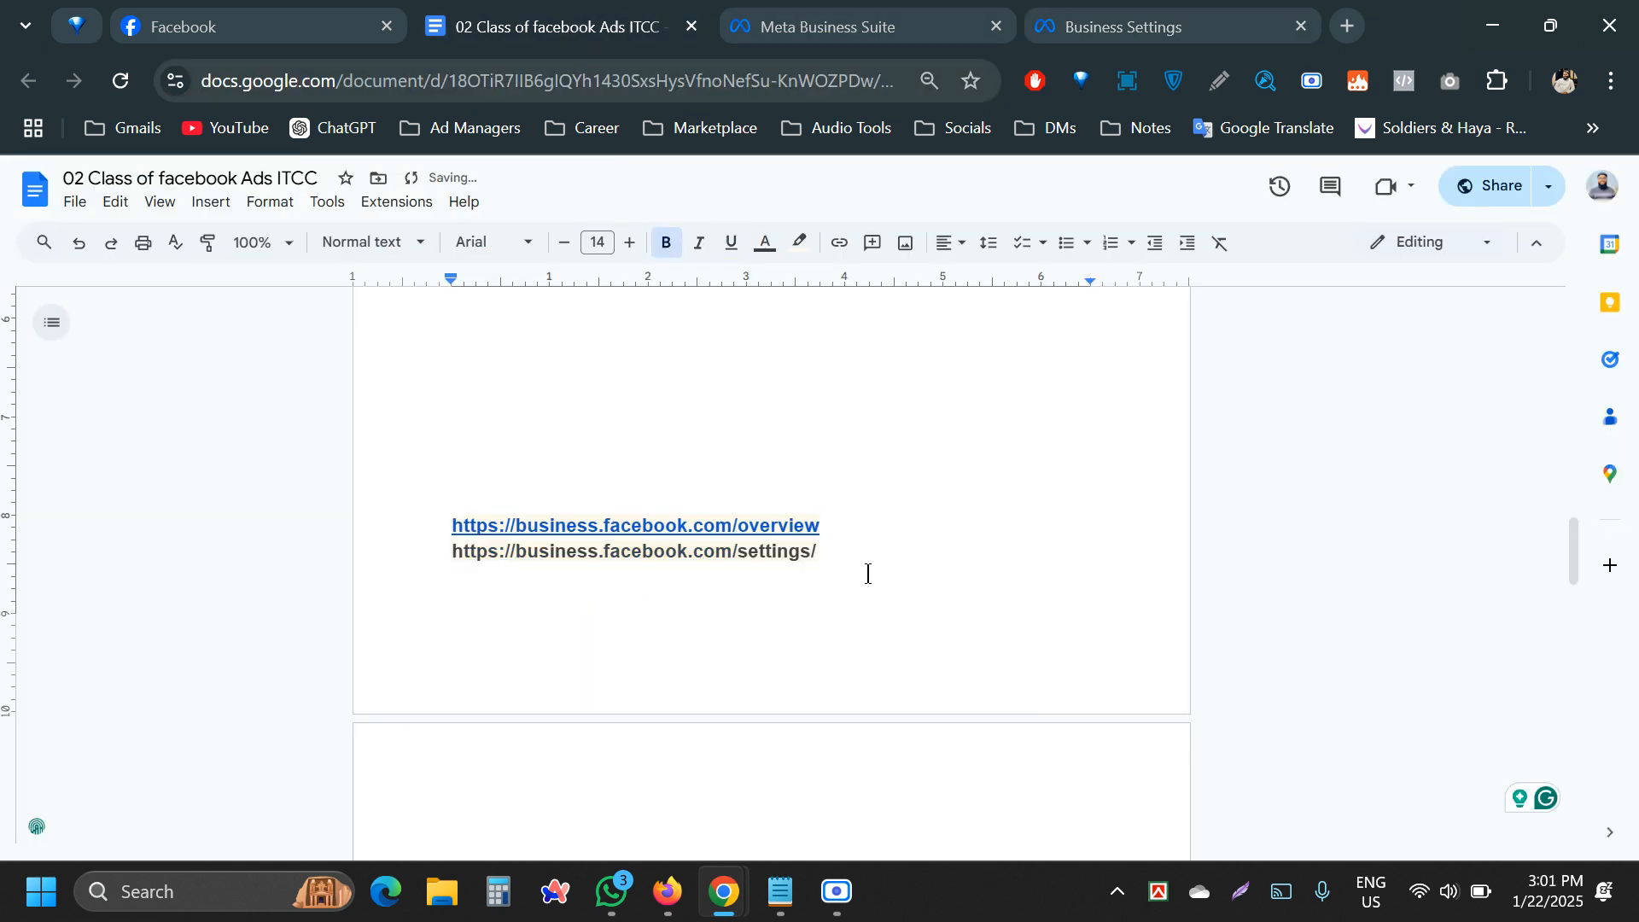
key(Return)
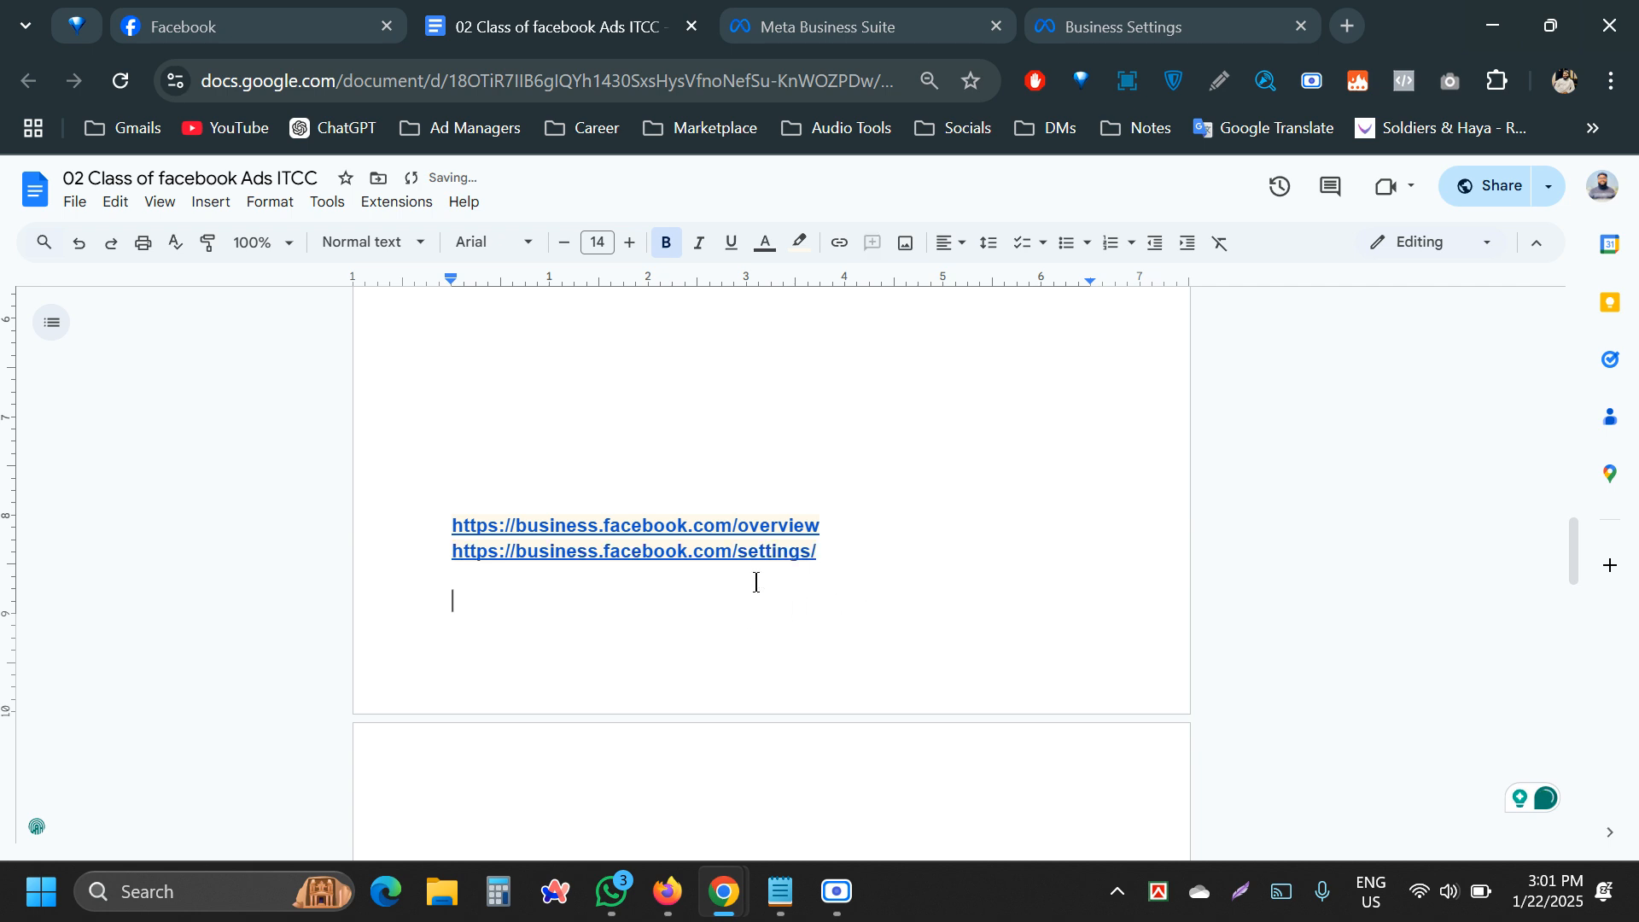
- Collapse the Users and Accounts categories in the classic Business settings and review the remaining categories
click(1113, 21)
scroll(119, 505, up, 5)
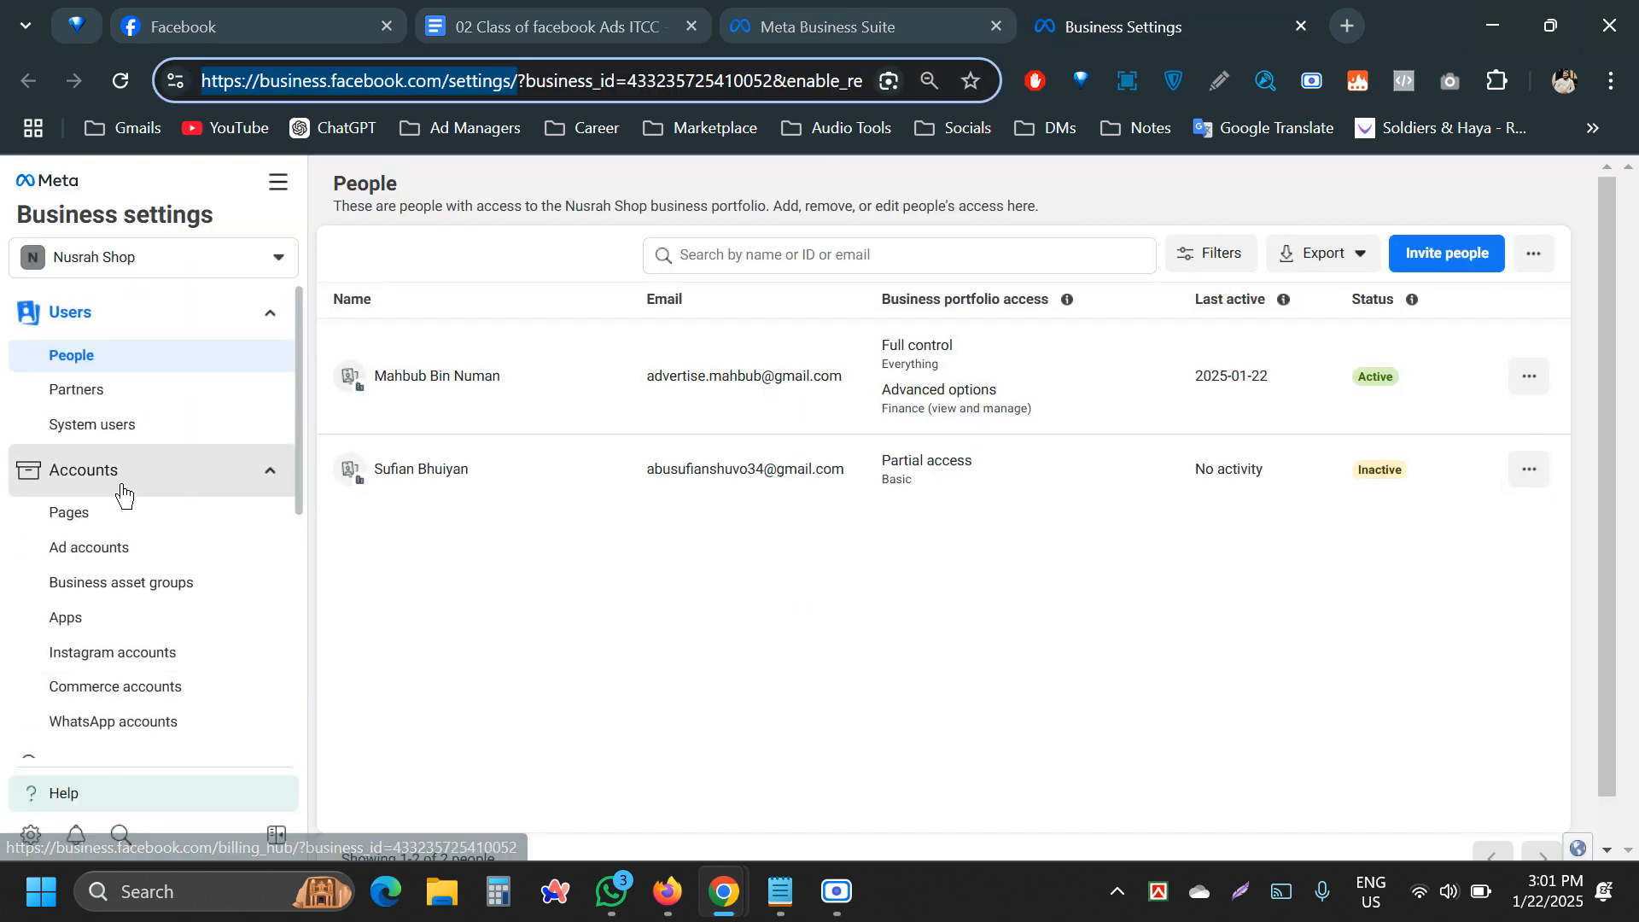
click(99, 330)
click(91, 366)
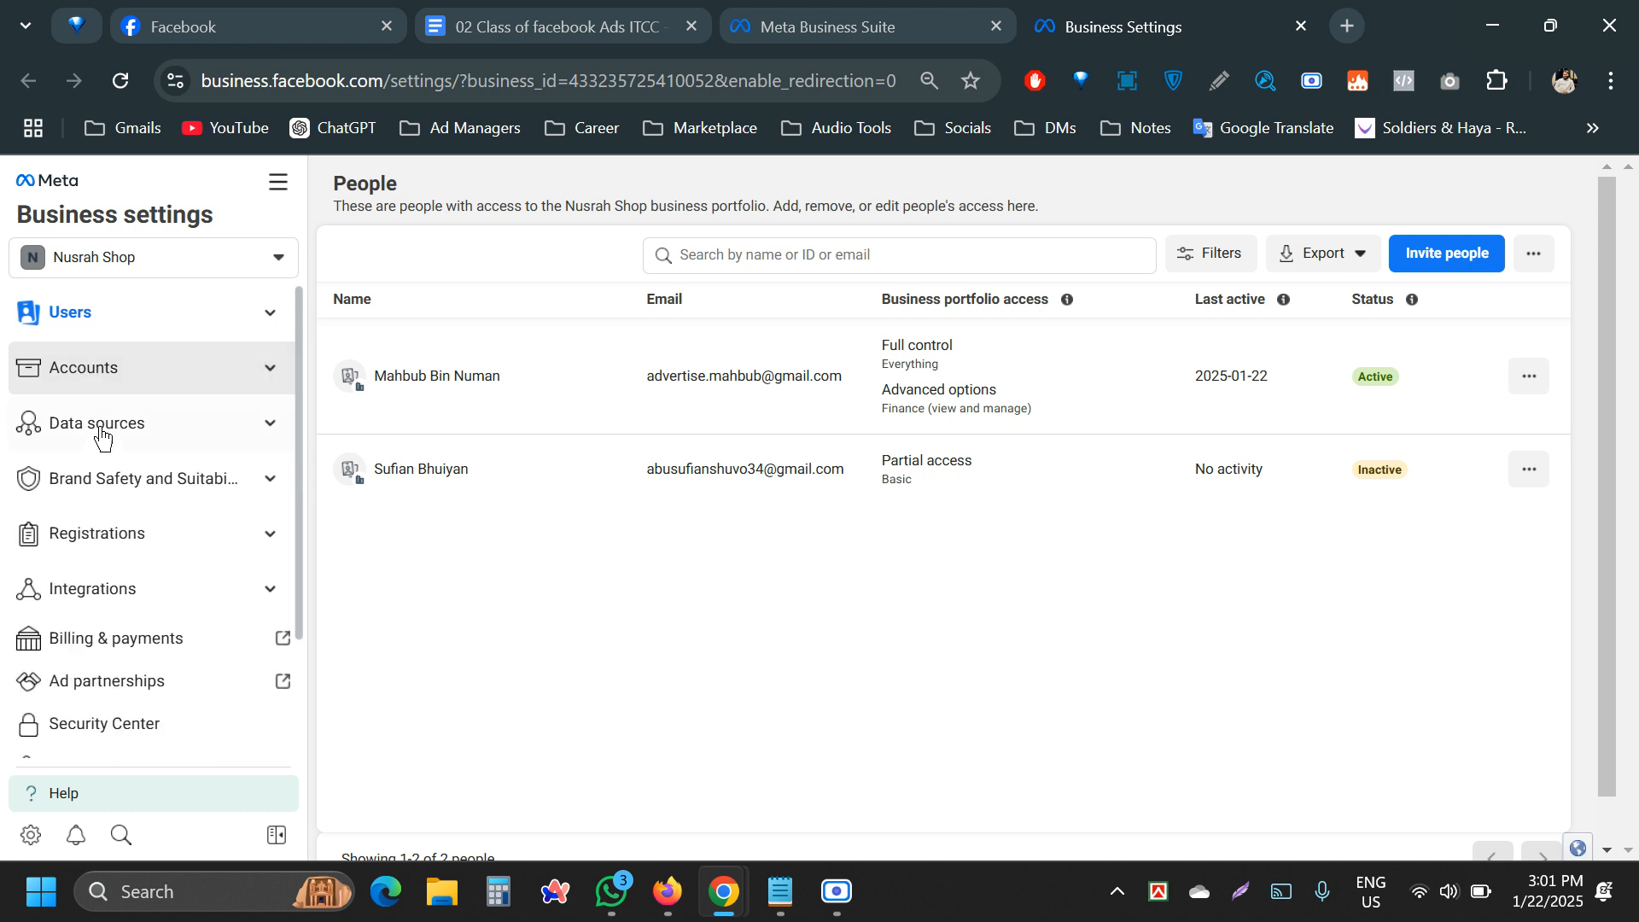
scroll(102, 461, down, 2)
scroll(92, 730, up, 2)
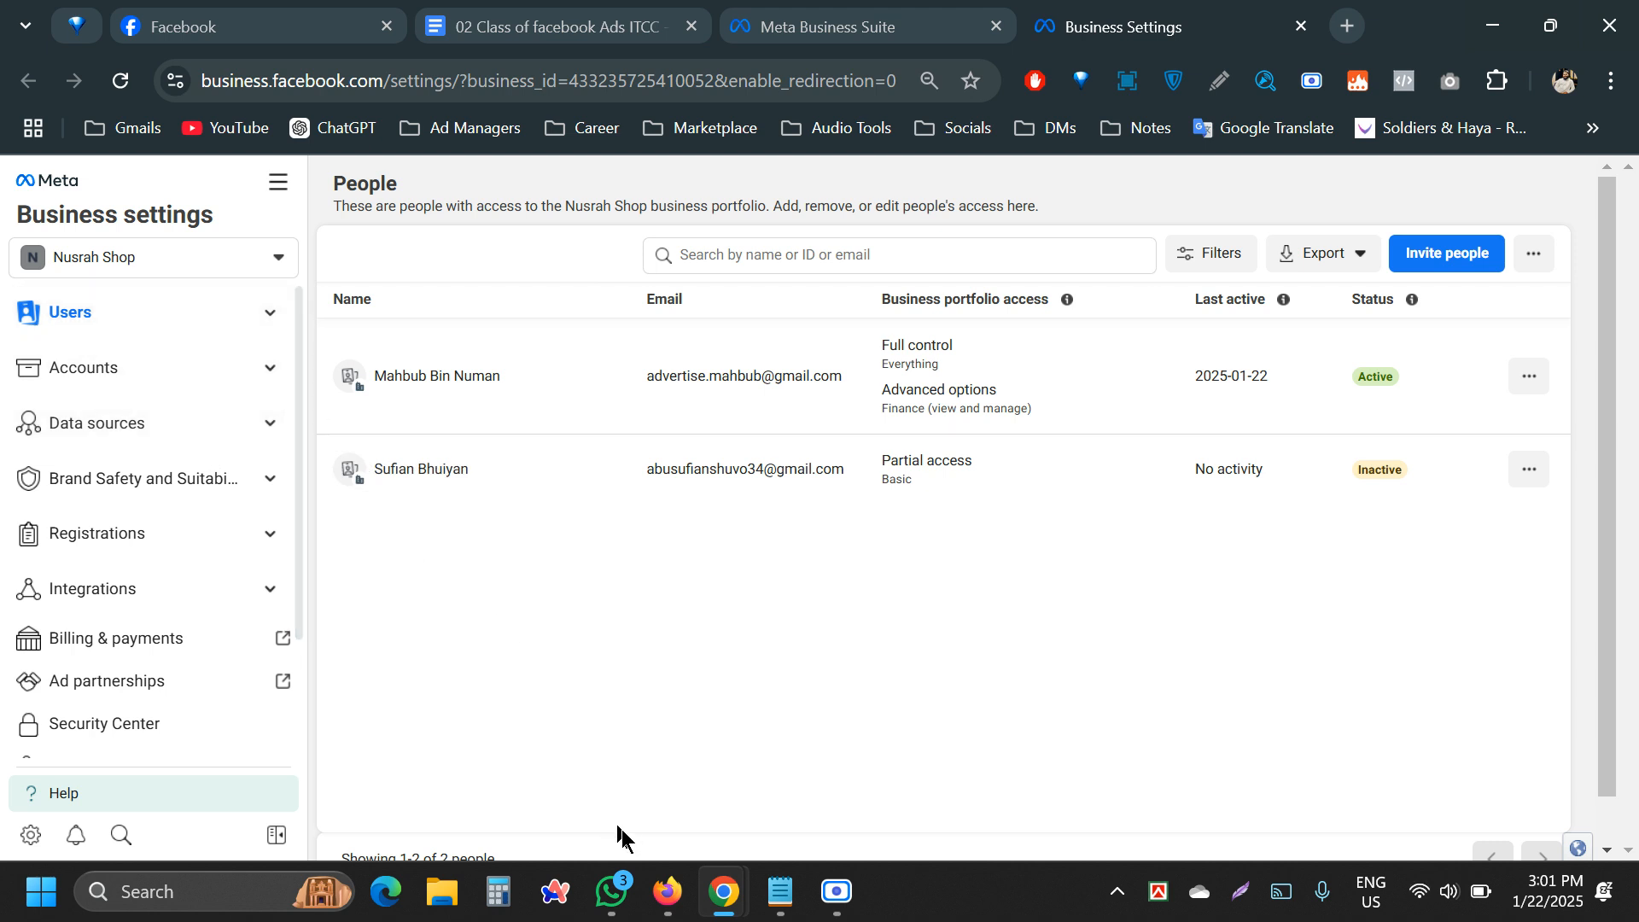
- Switch to Notepad and start a new note listing "1. Ad Account" and "2. Pixel Account"
click(790, 903)
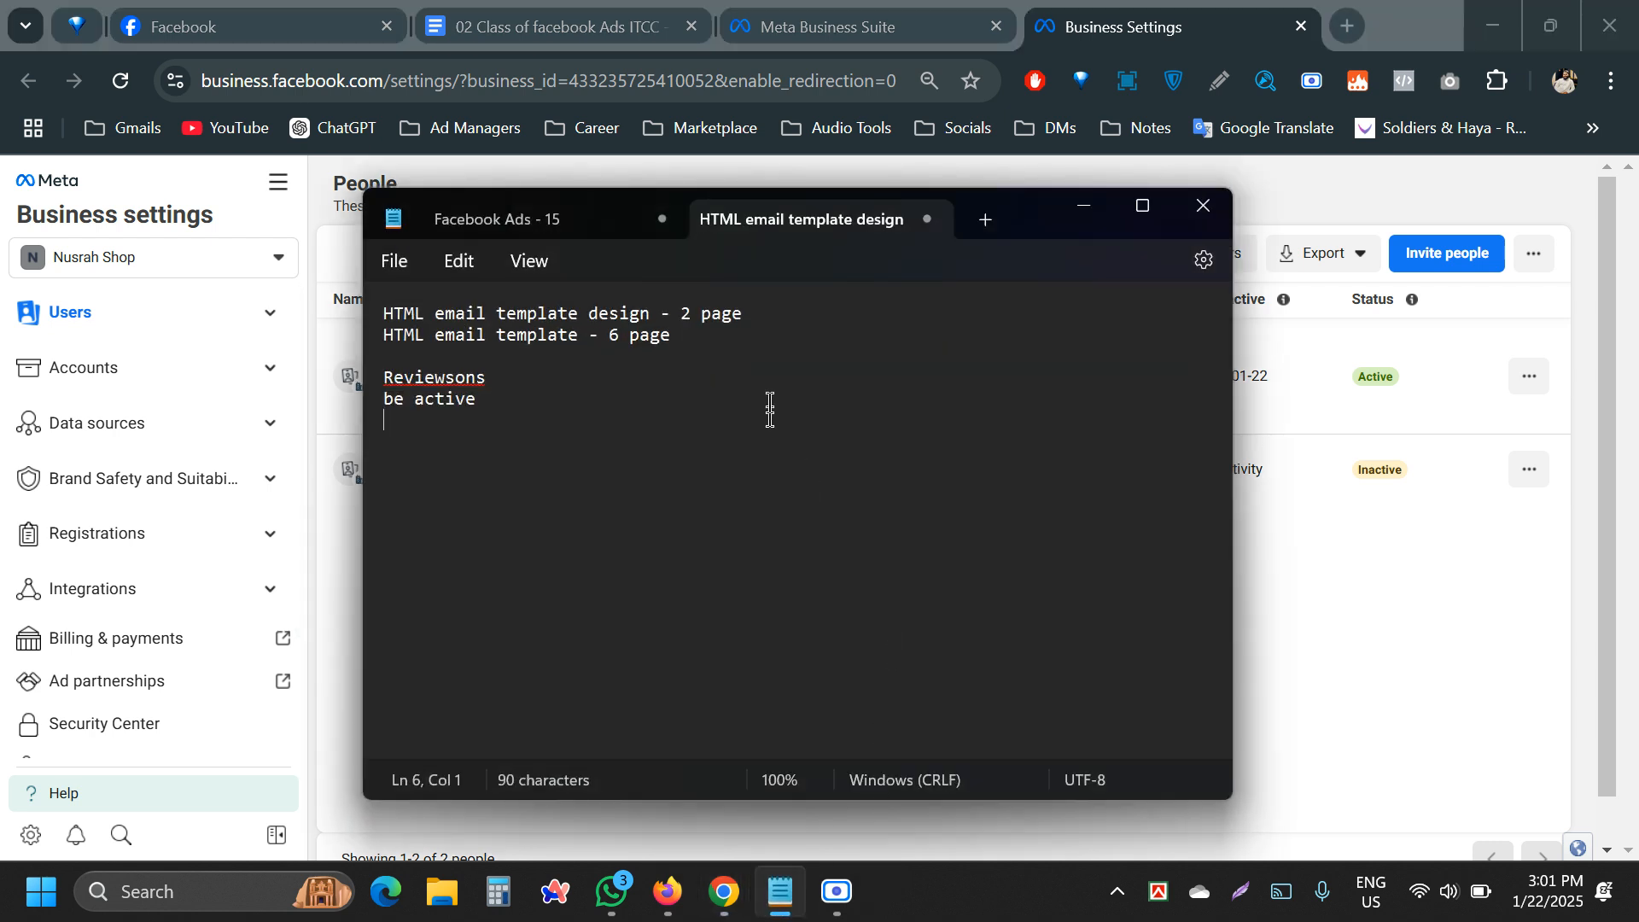
click(984, 220)
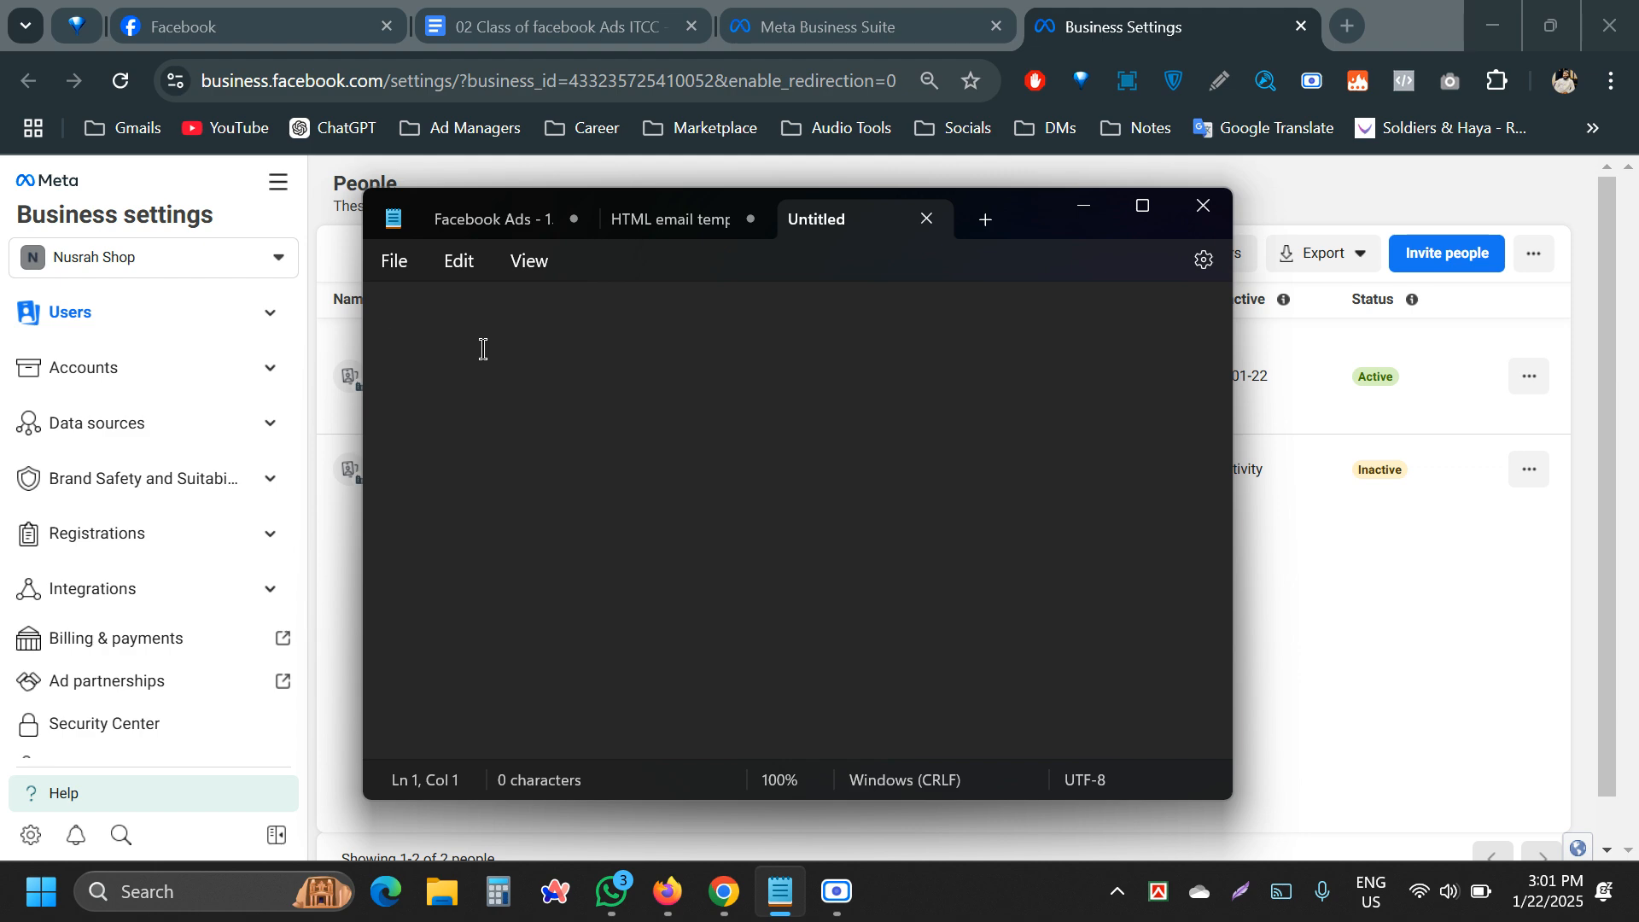
text(Ad)
key(BackSpace)
key(BackSpace)
text(1. Ad)
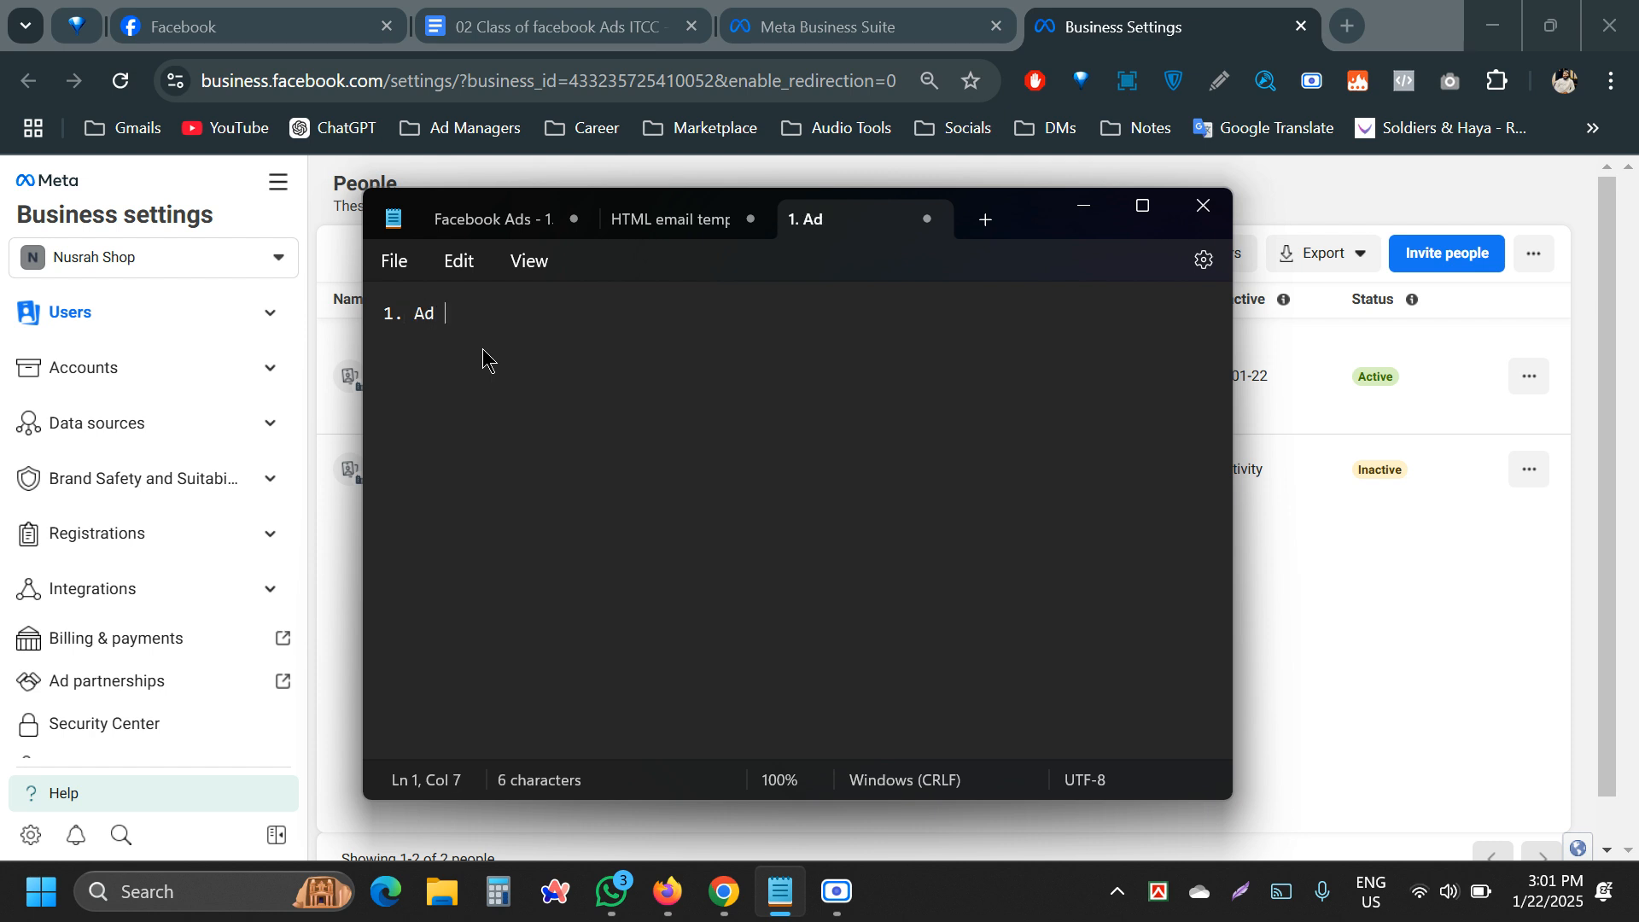
text( Account)
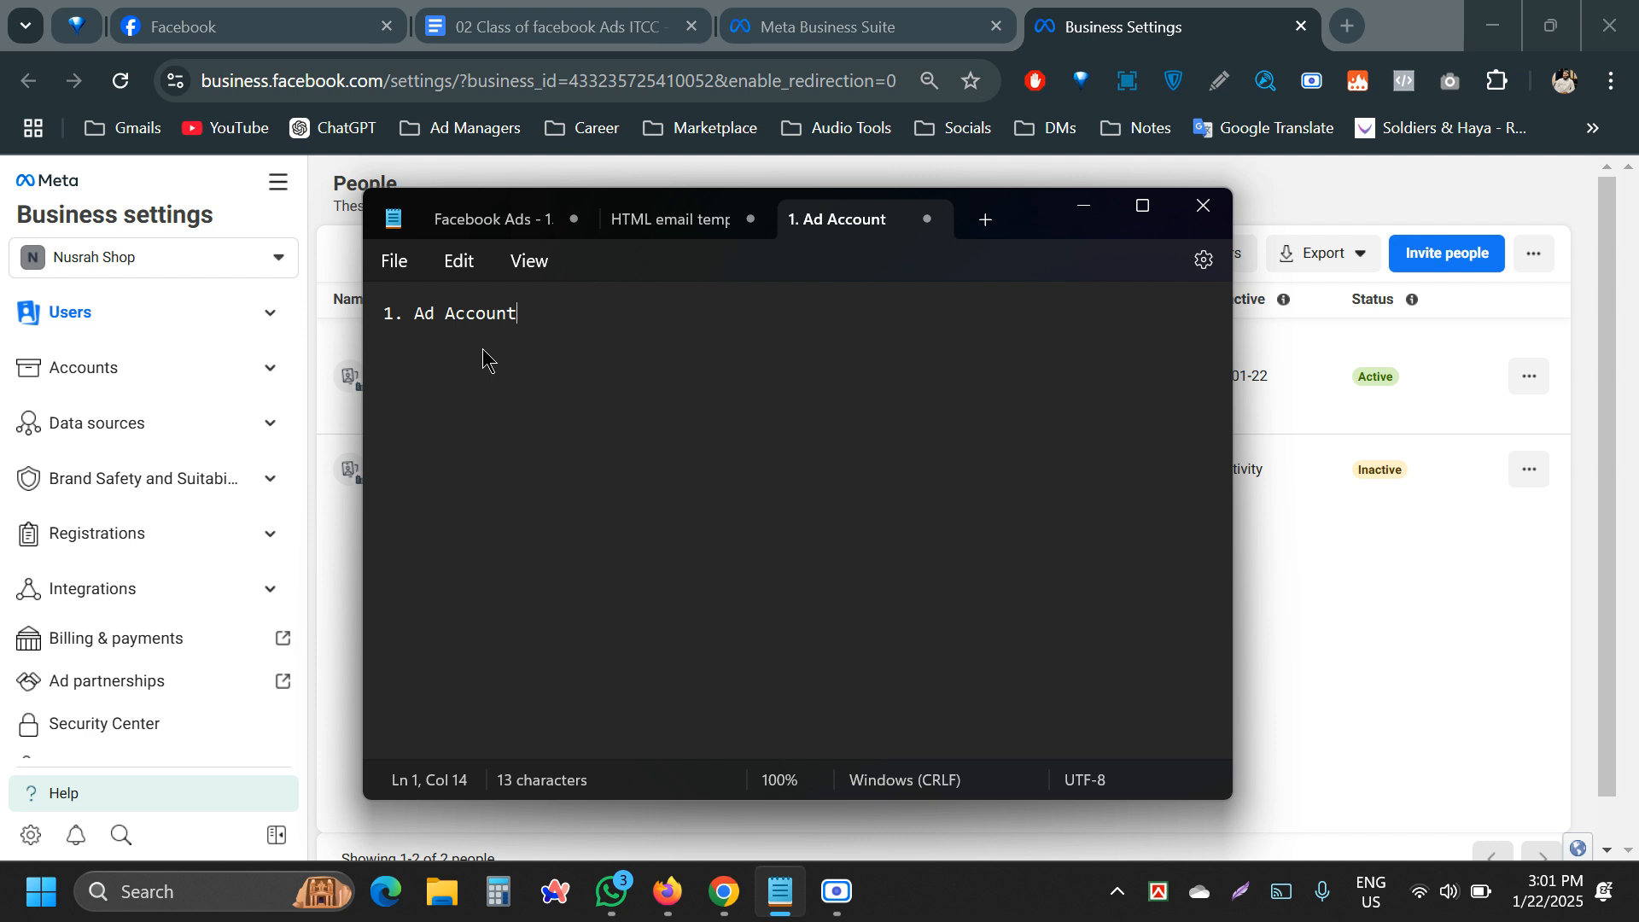
key(Return)
text(2. Pixel Account)
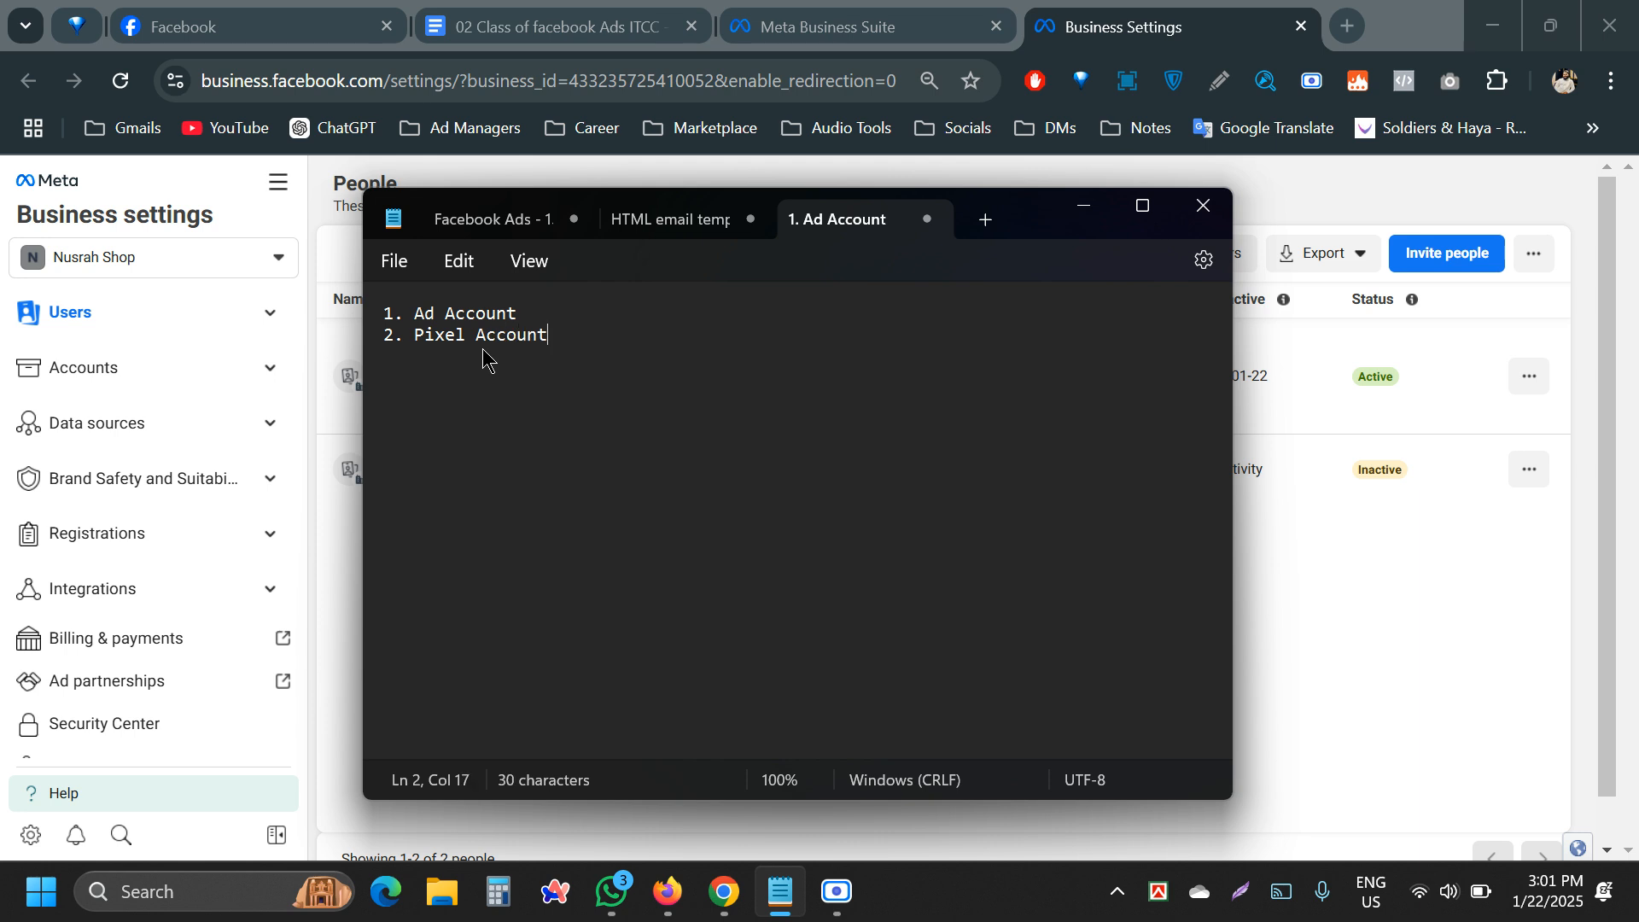
- Begin a third note item with "Add a", checking the remaining classic Business settings categories for reference
key(Return)
text(3.)
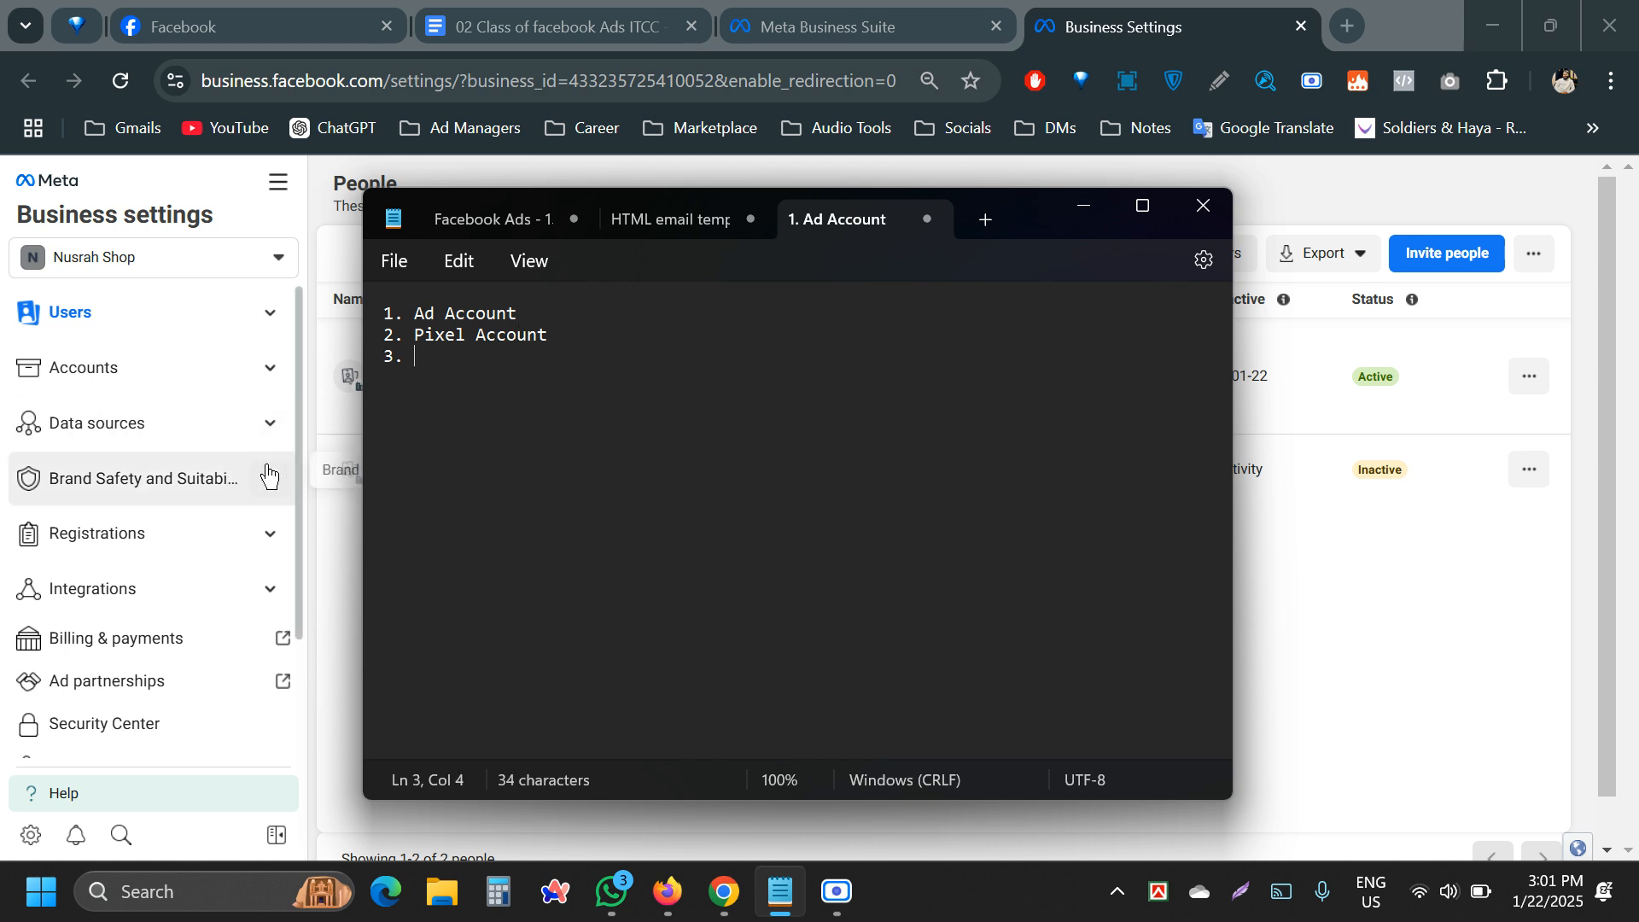
click(316, 529)
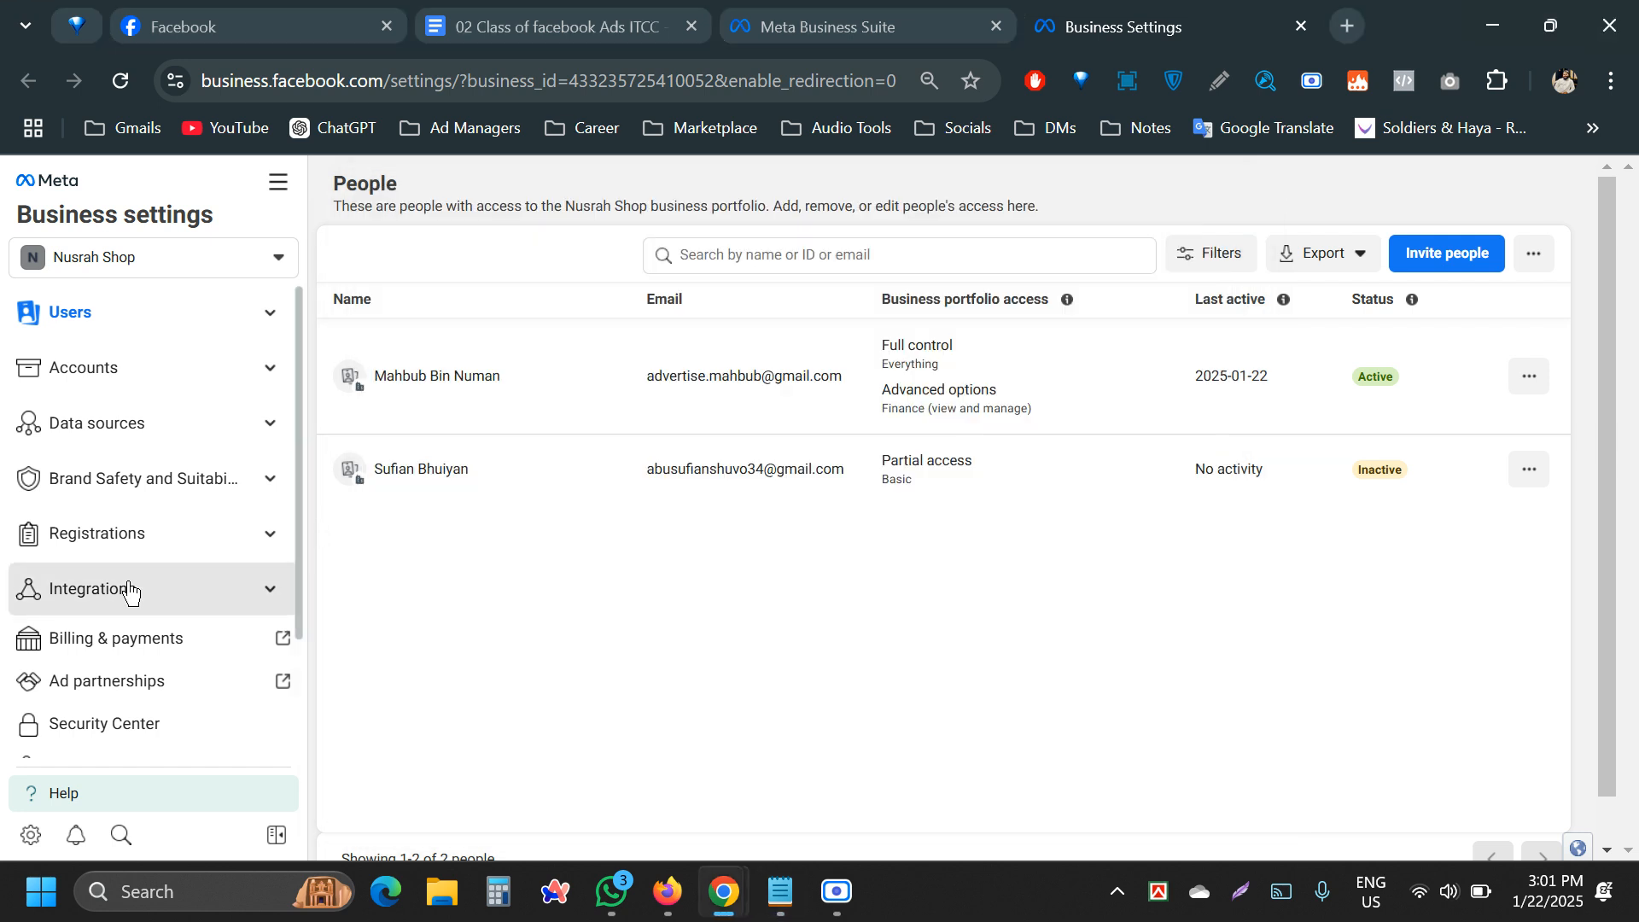
scroll(149, 632, down, 2)
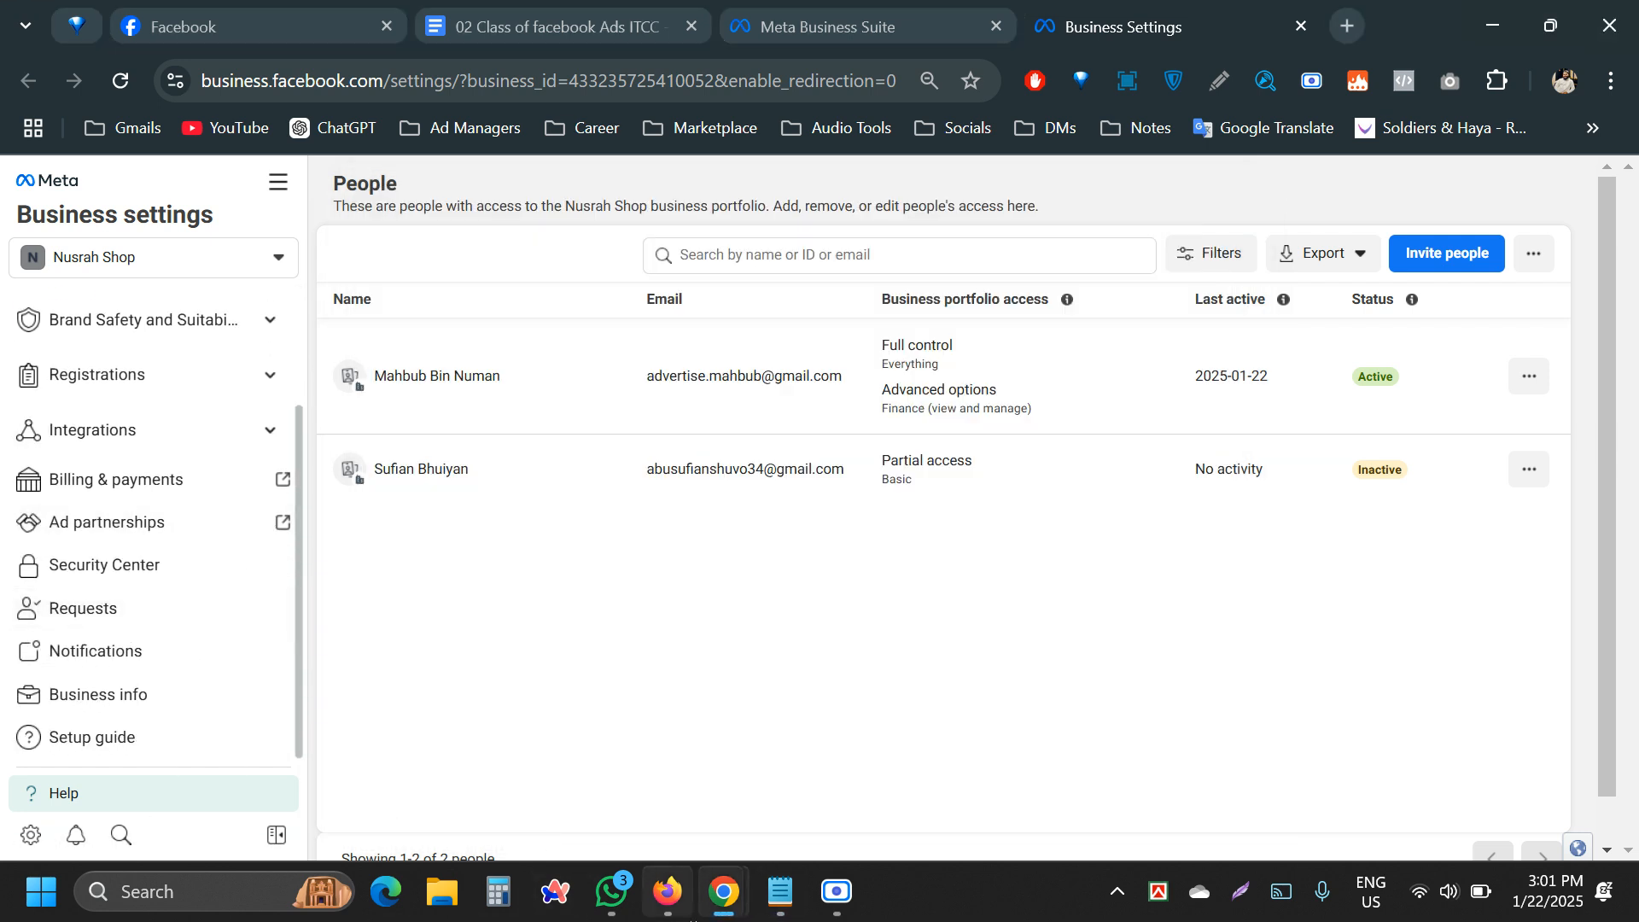
click(780, 891)
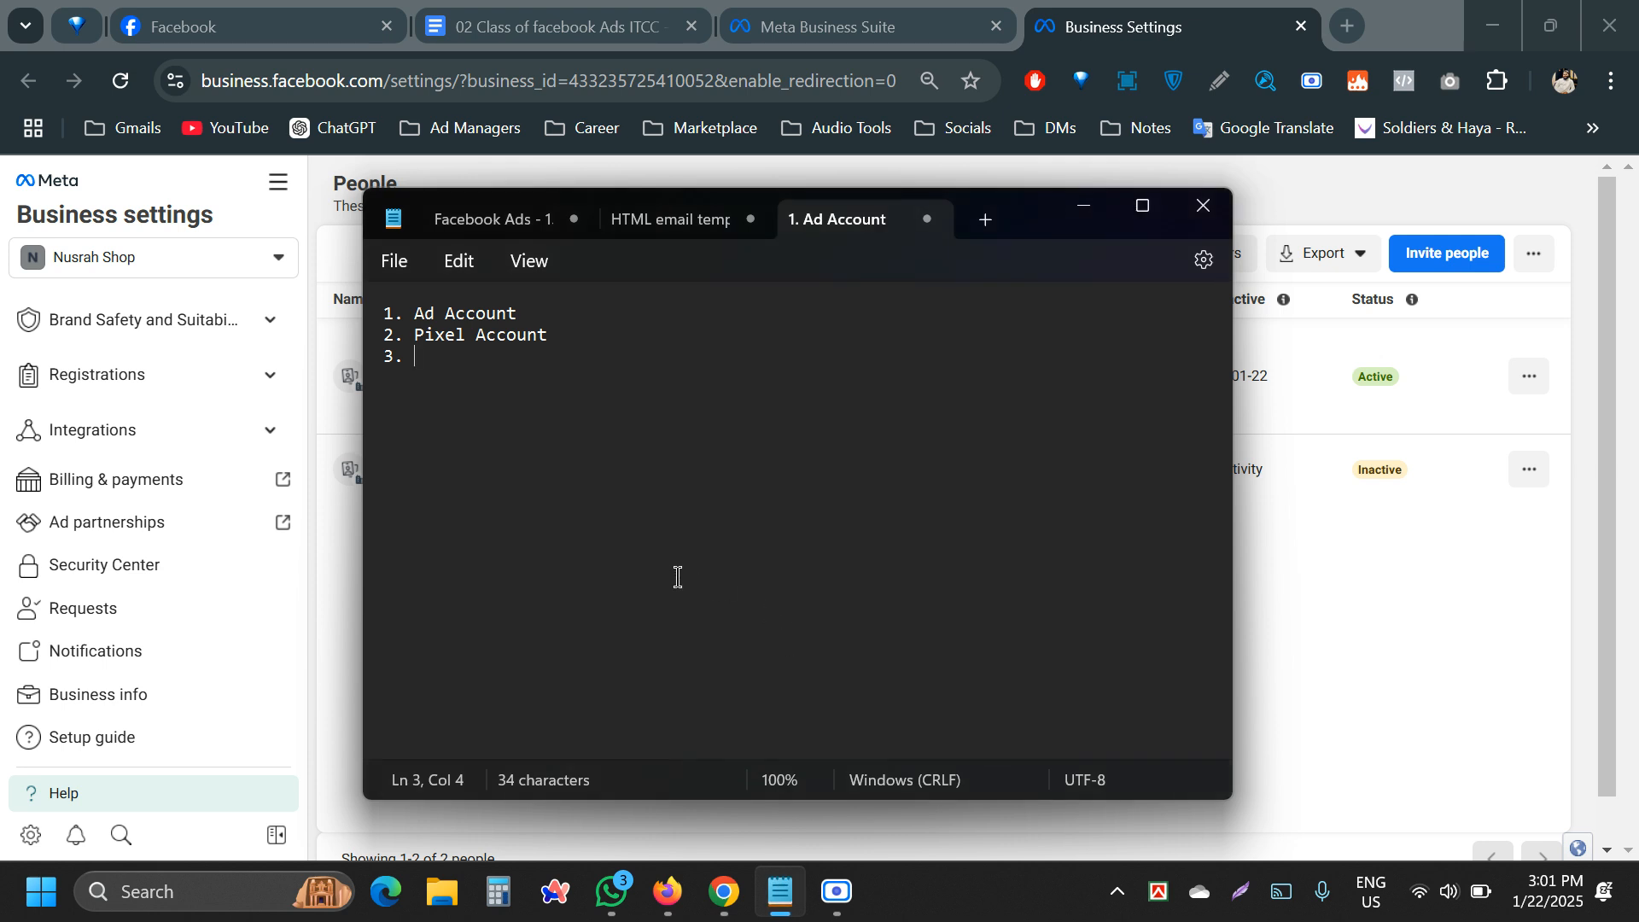
text(Add a)
- Review the user access diagram and Home Works list in the class document, and return to the Meta Business Suite settings
click(565, 26)
scroll(734, 573, down, 5)
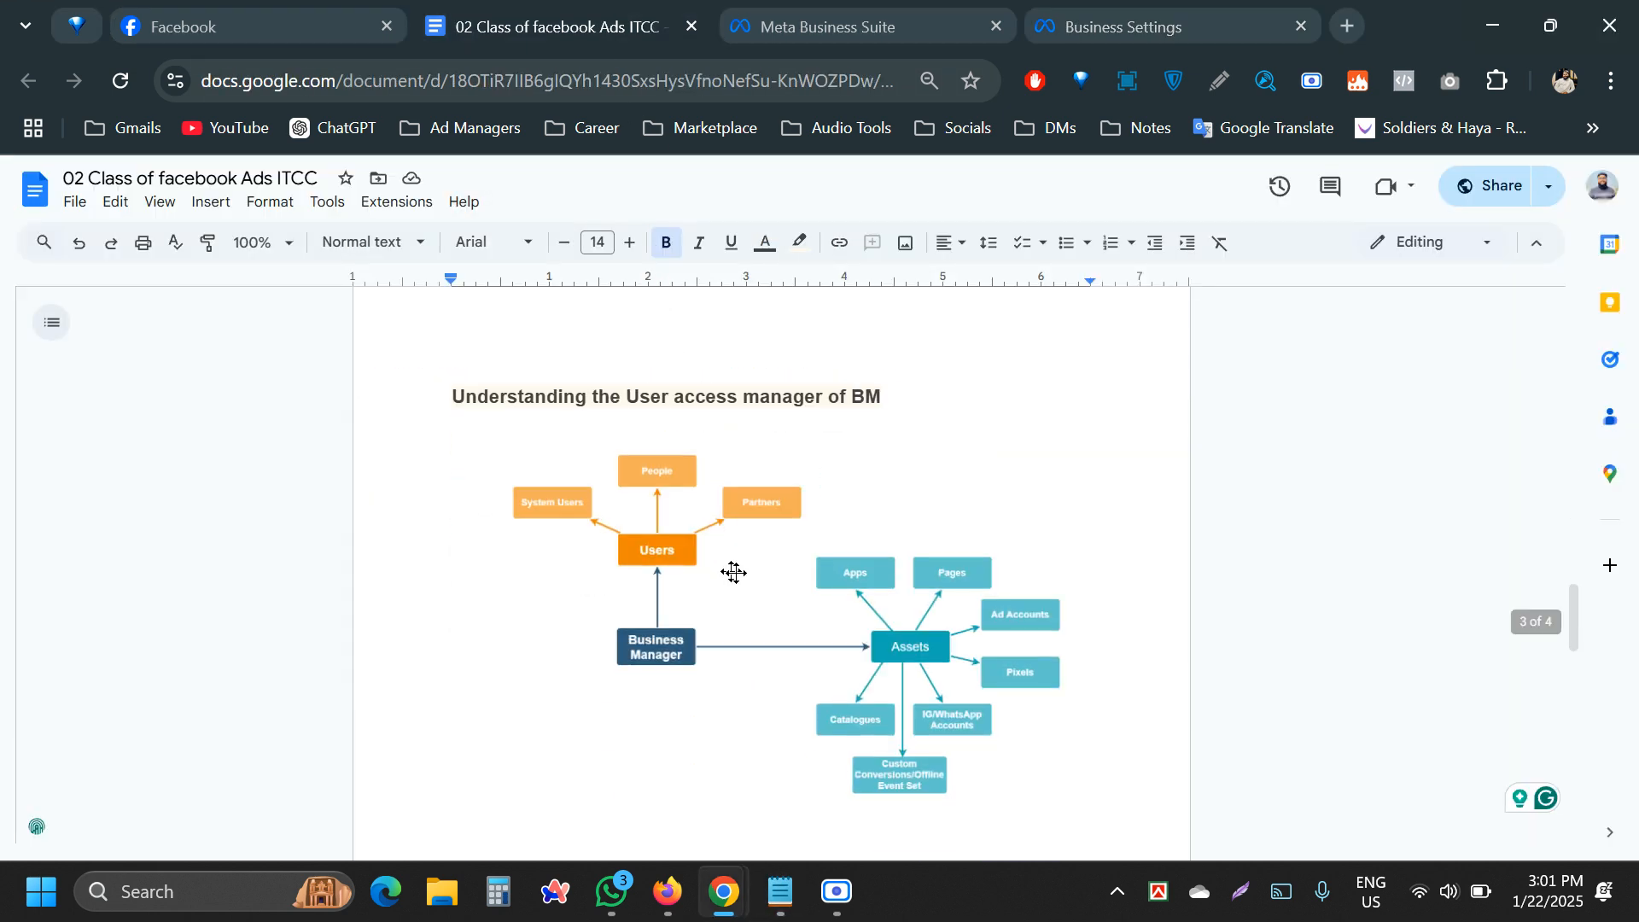
scroll(734, 572, down, 6)
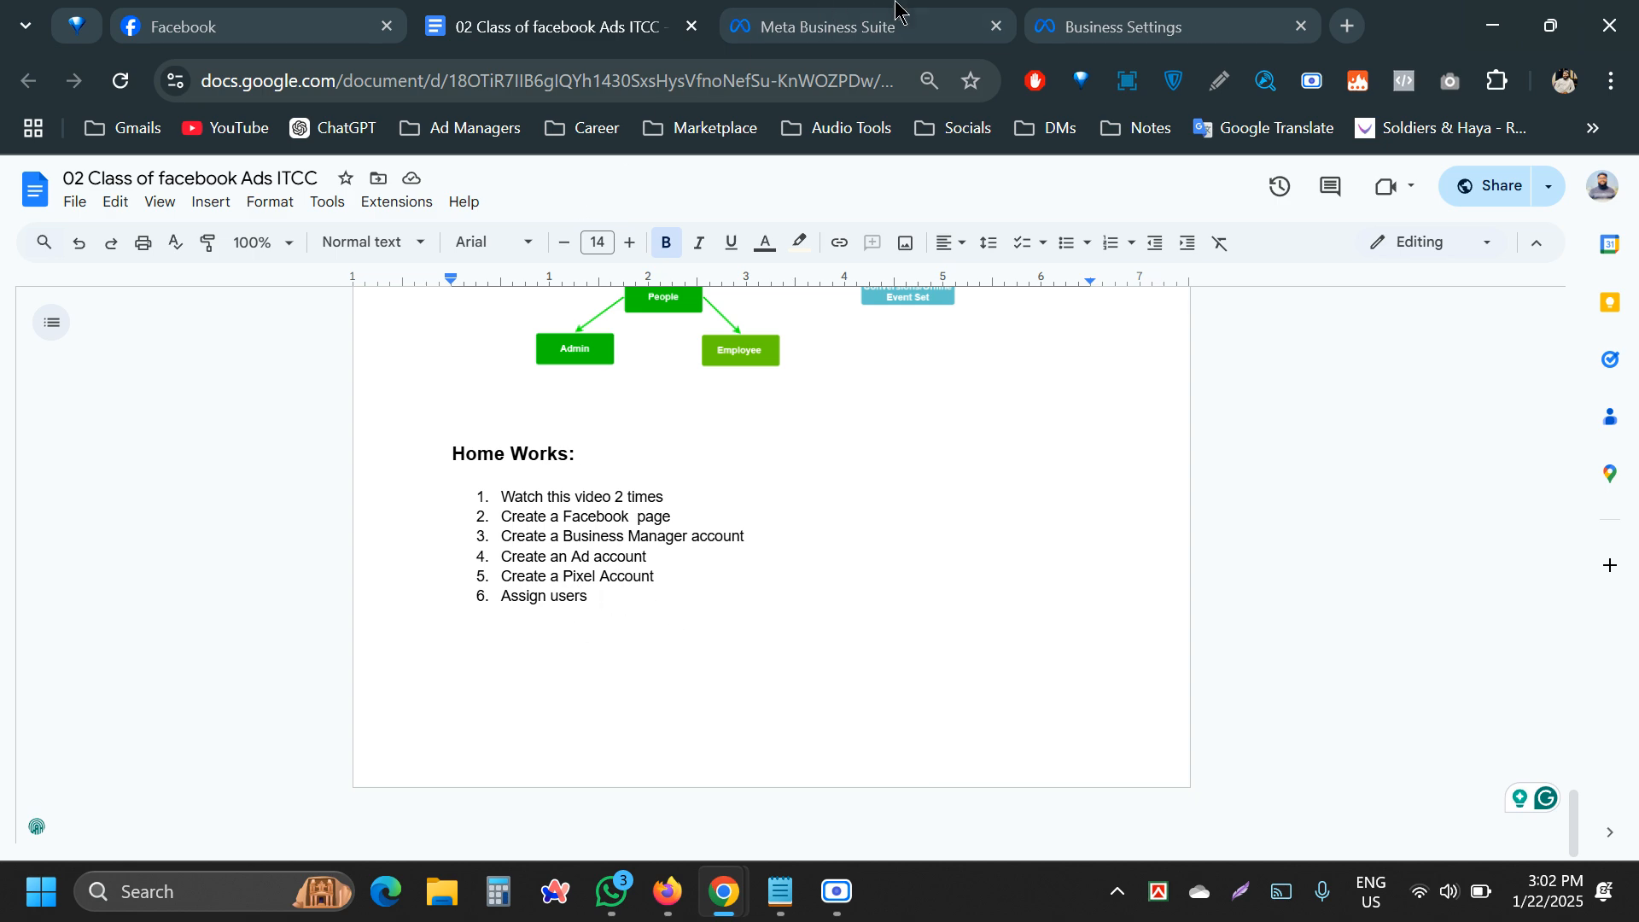
click(1130, 24)
click(905, 25)
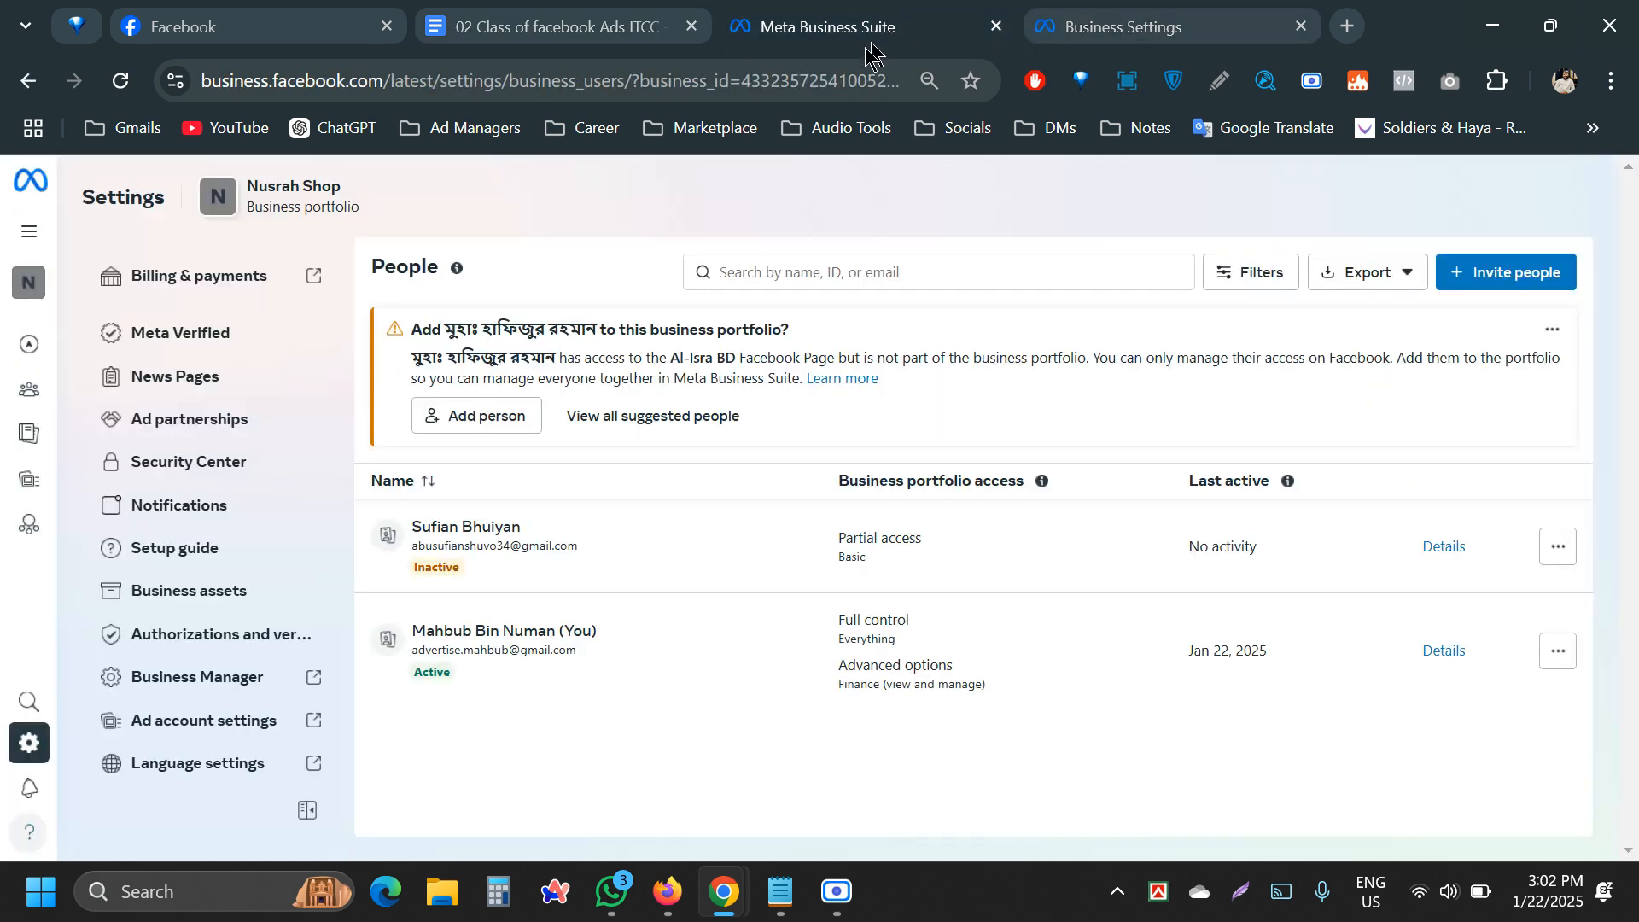
- Complete the third note item as "Add a Facebook Page", add "4. Assign Users", and minimise Notepad
click(779, 891)
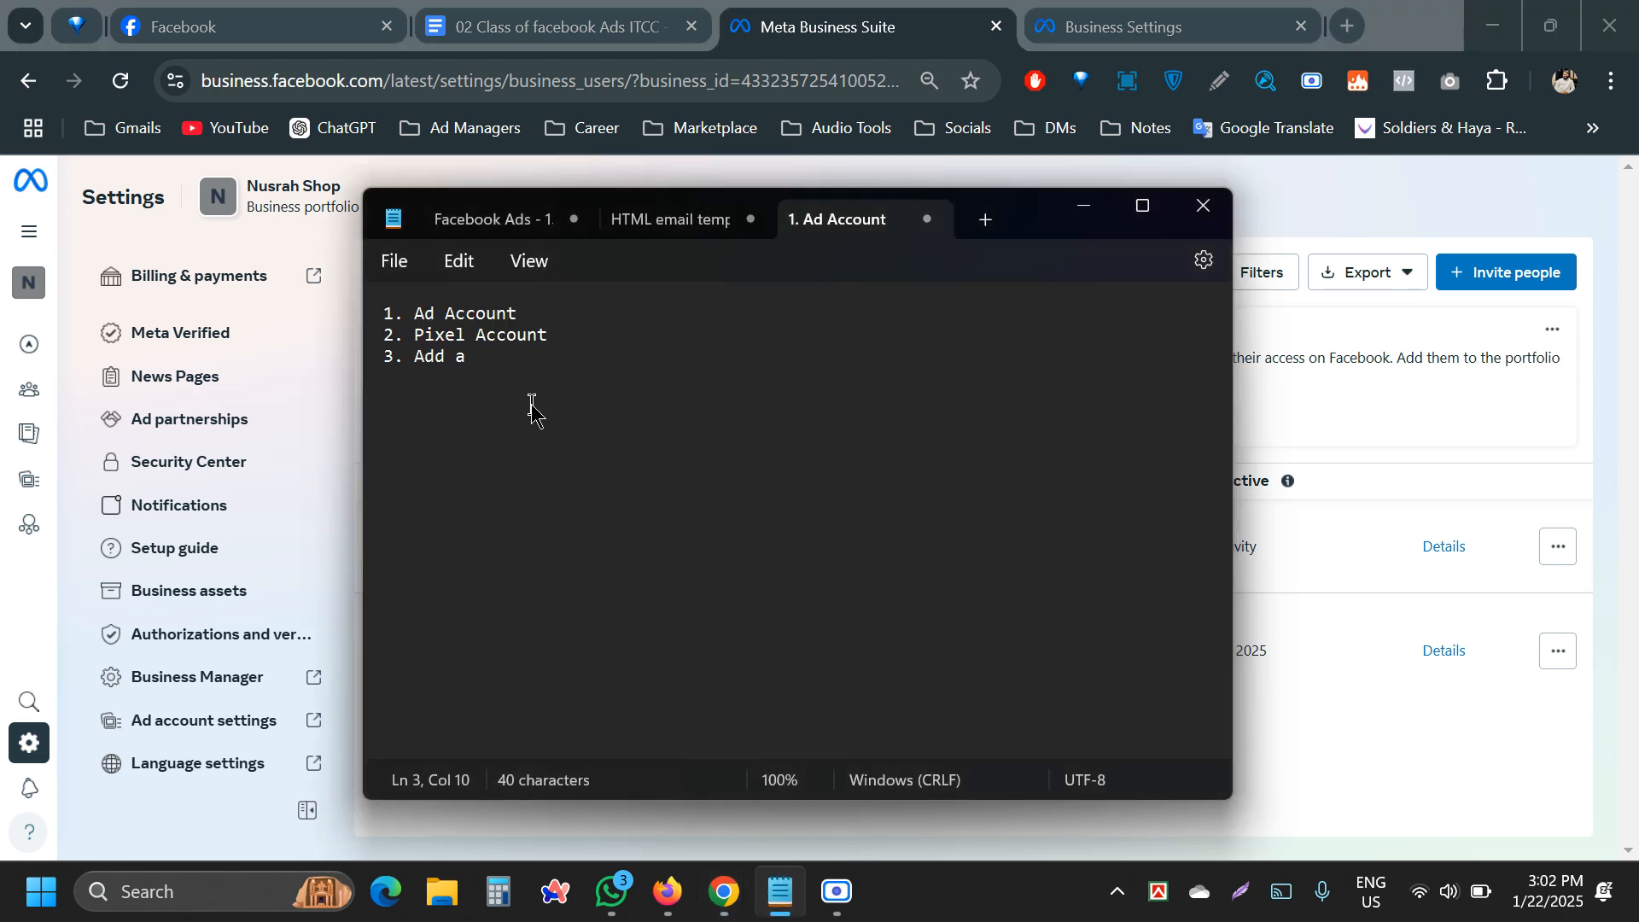
text(Facebook Page )
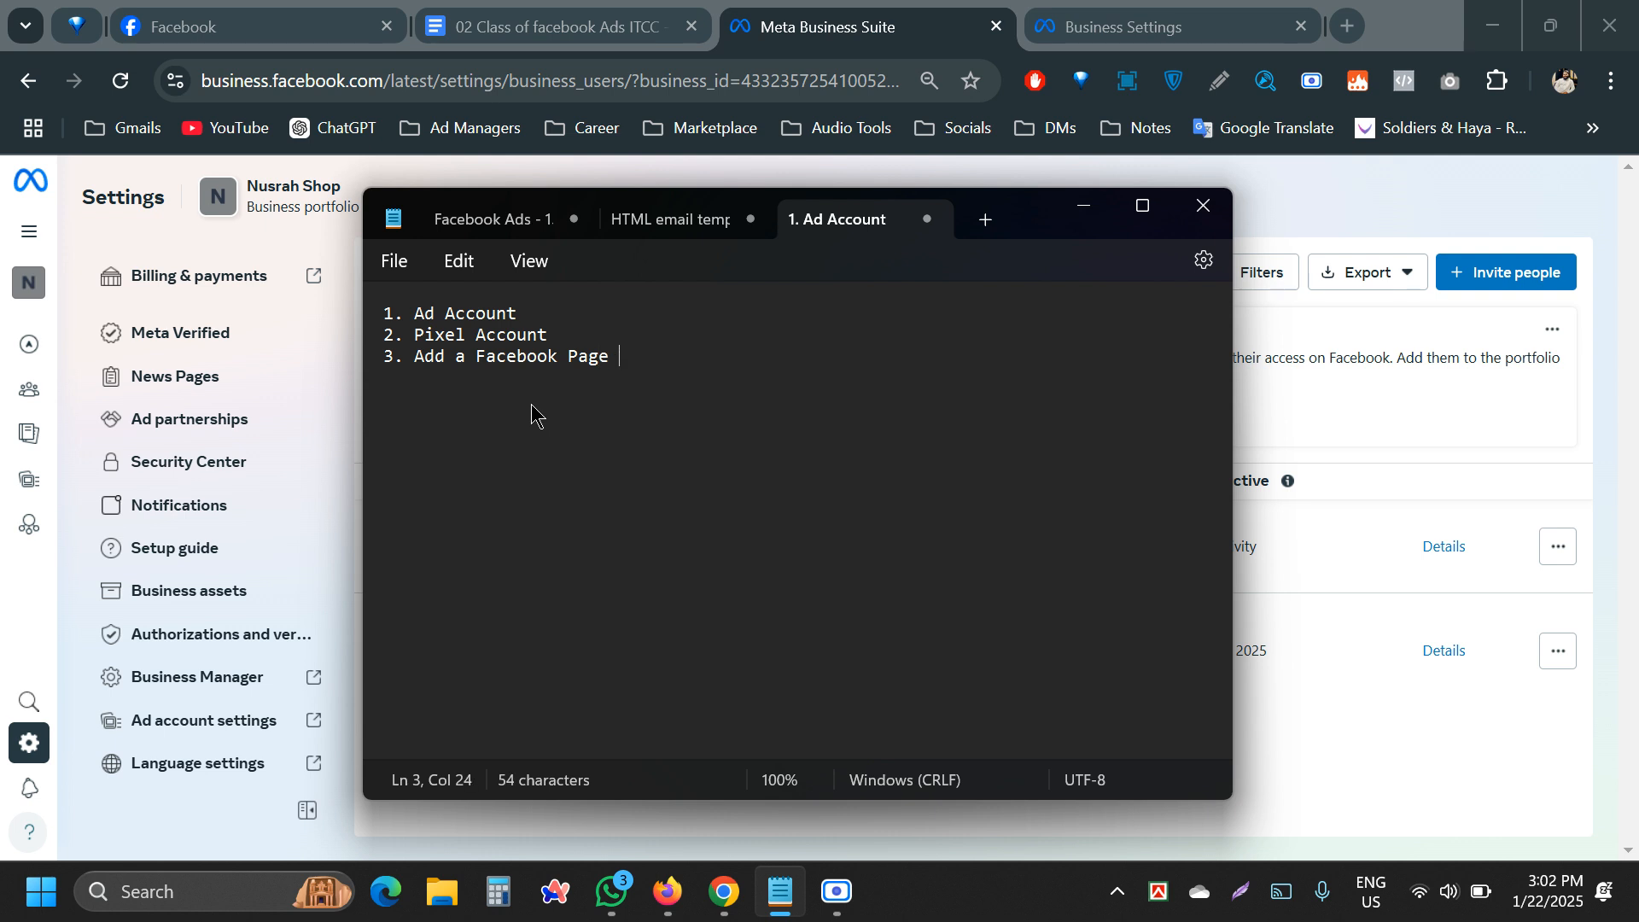
text(4. Assign Users)
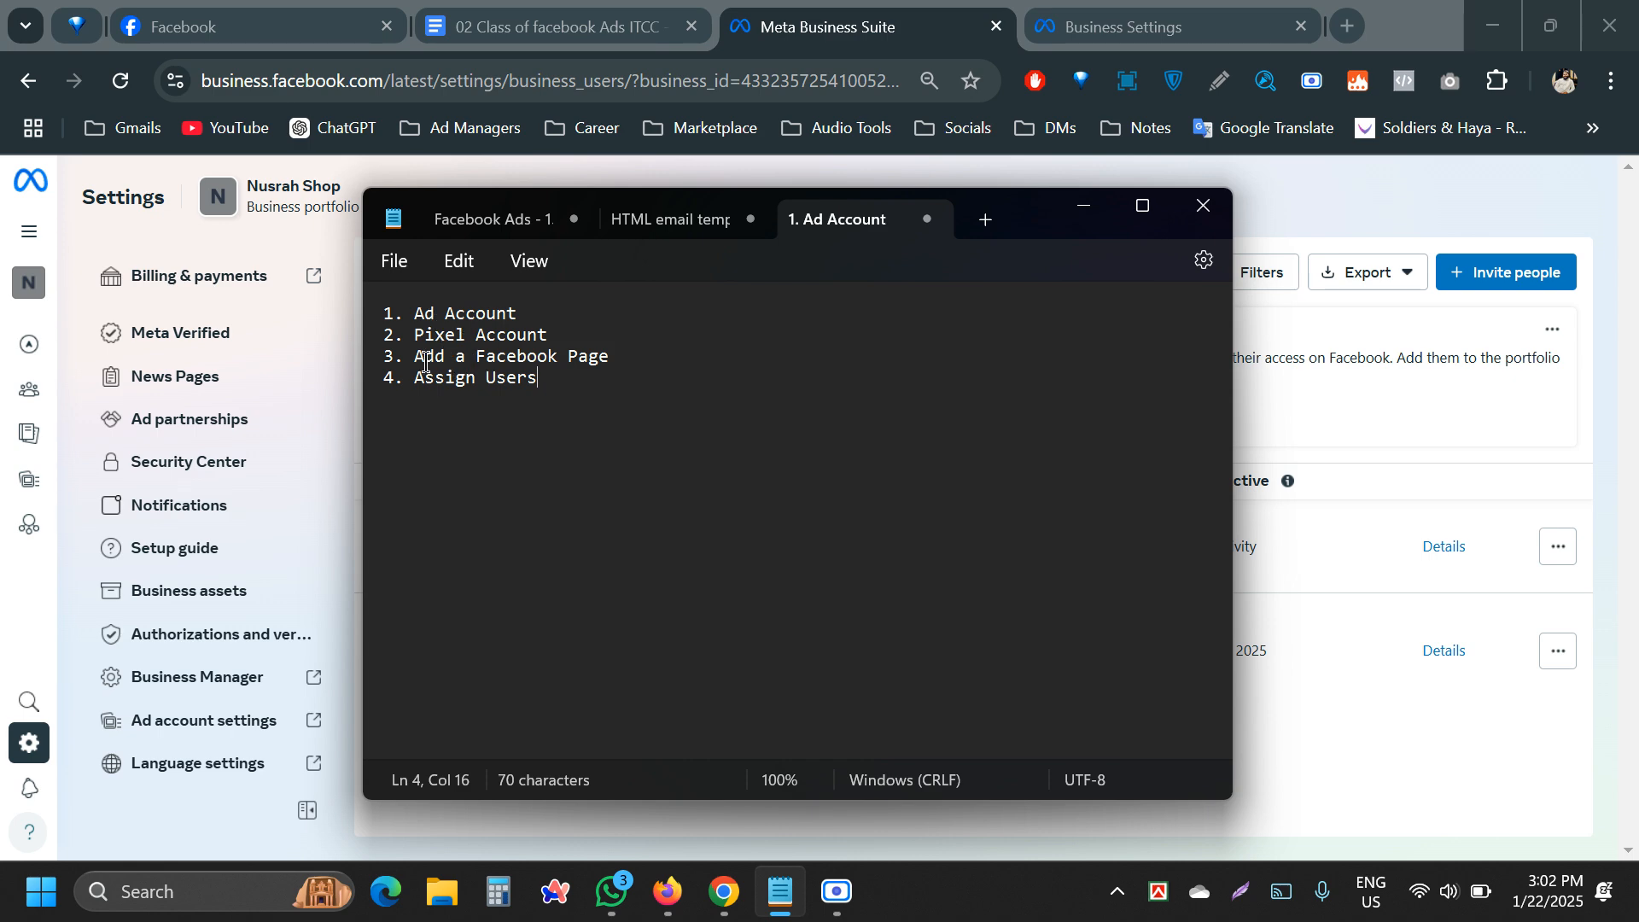
click(1082, 207)
- Open the Nusrah Shop ad accounts in Meta Business Suite settings, view the options for adding an ad account, and dismiss them
scroll(171, 581, up, 5)
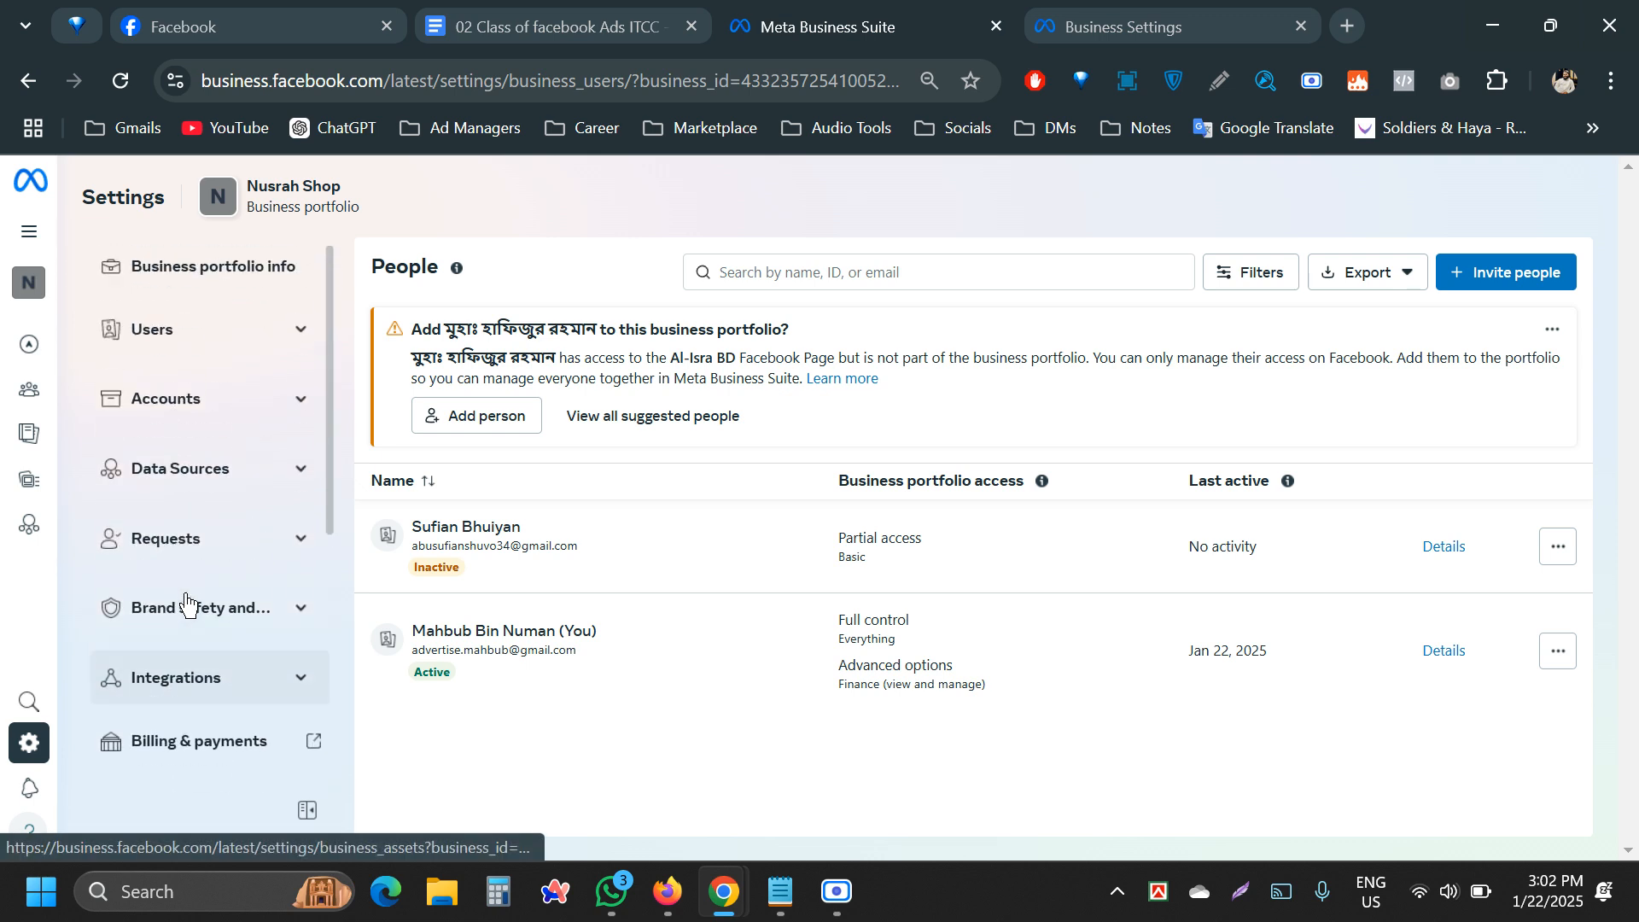
click(191, 407)
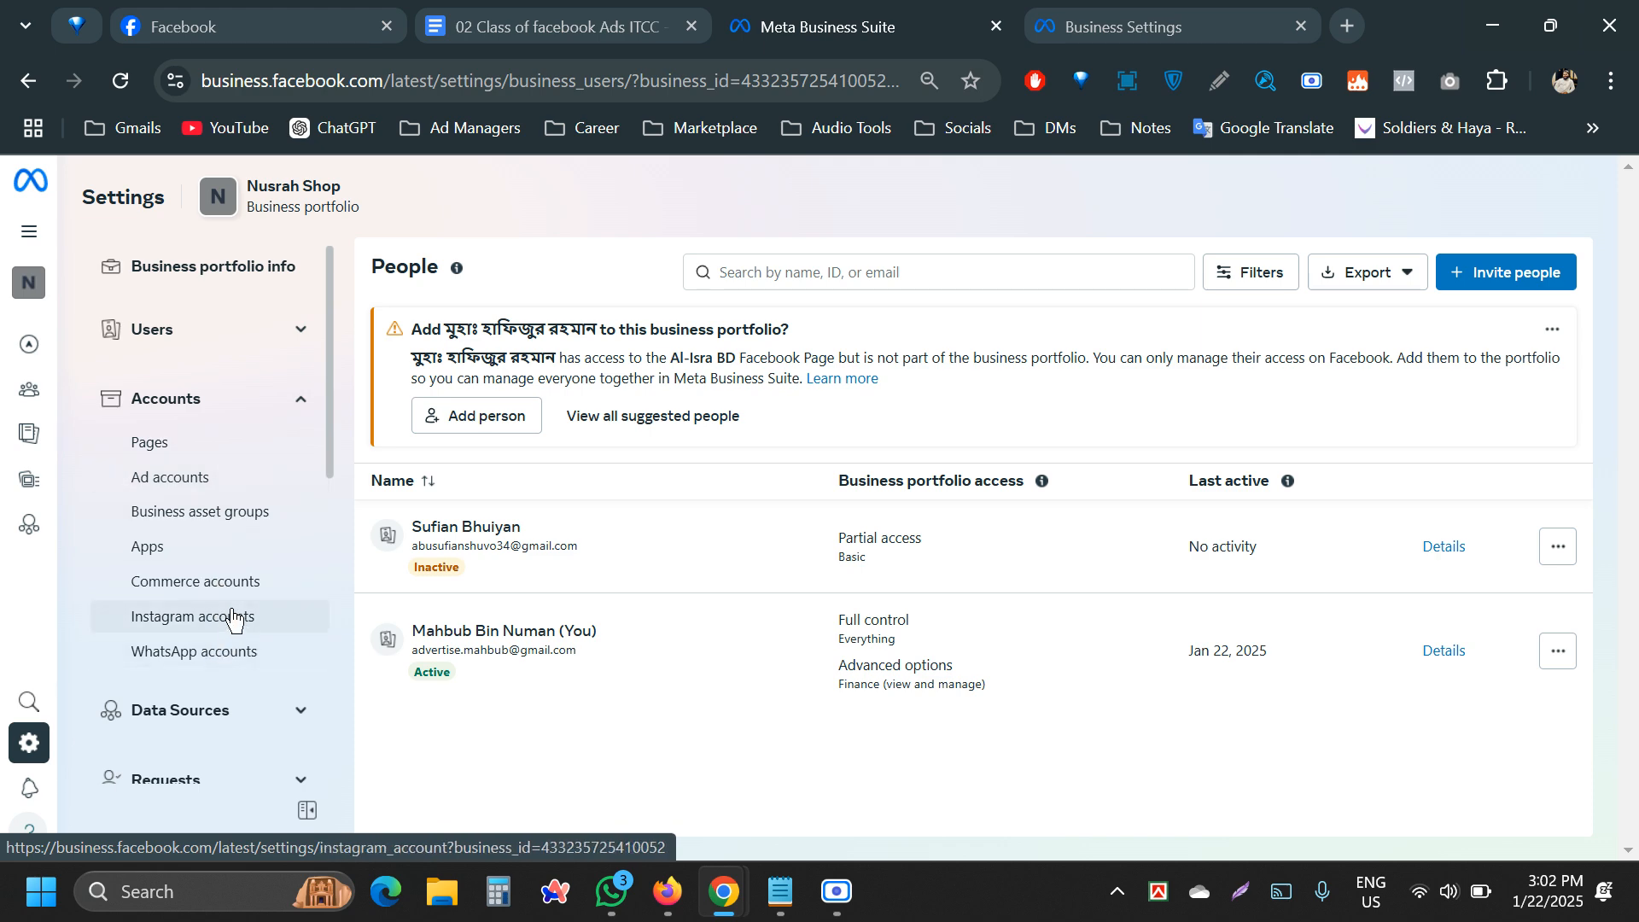
click(168, 483)
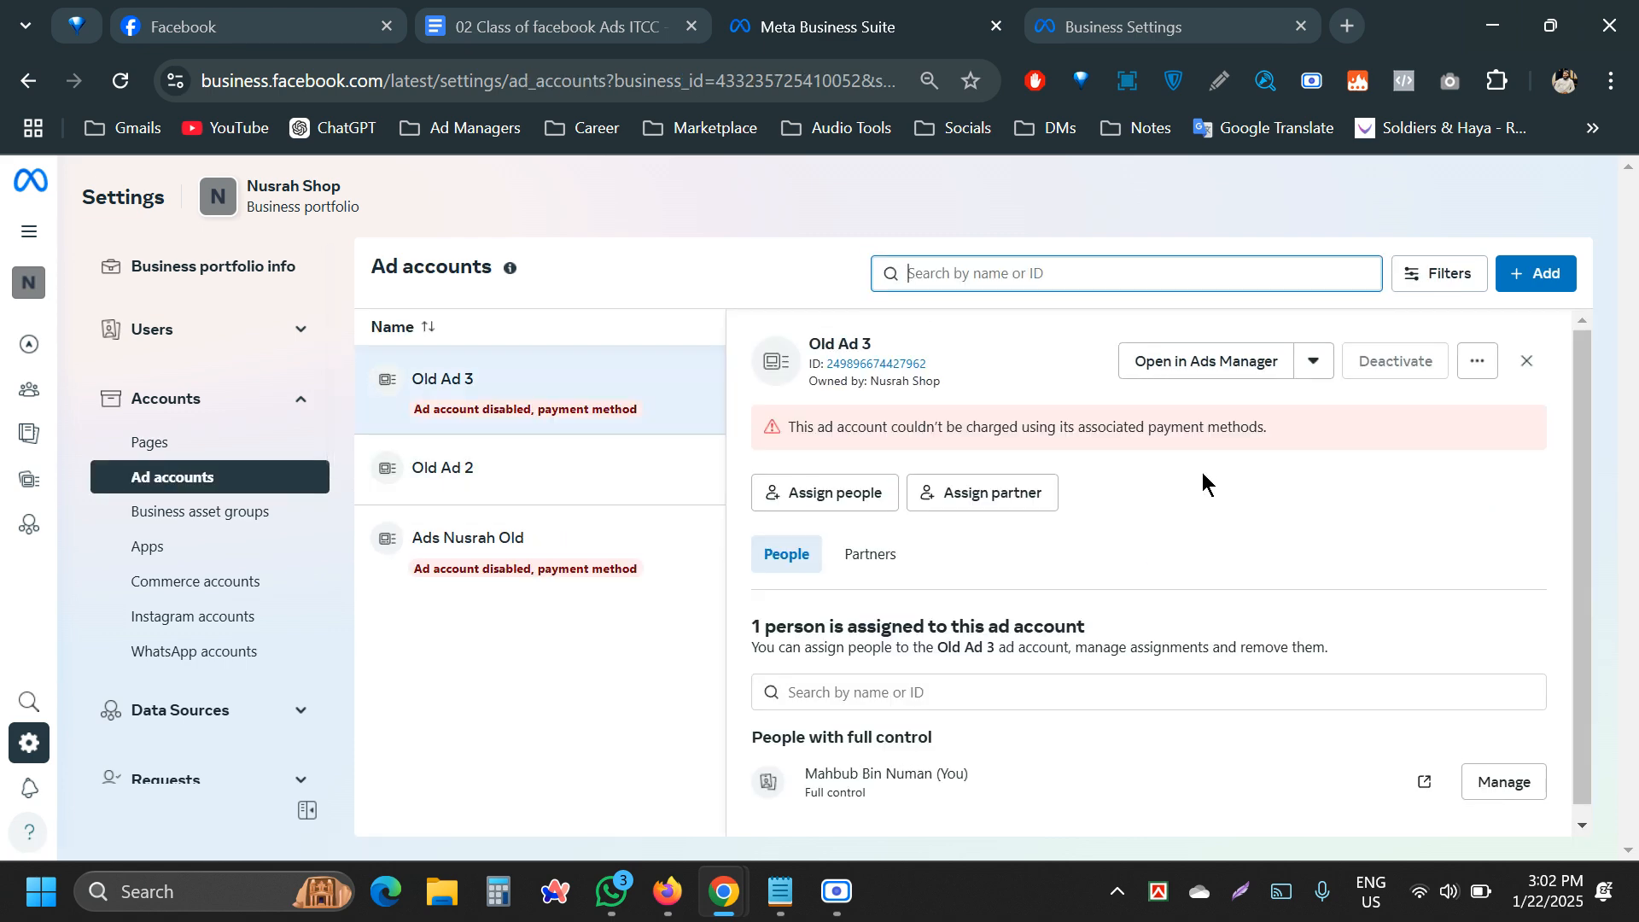
click(1524, 282)
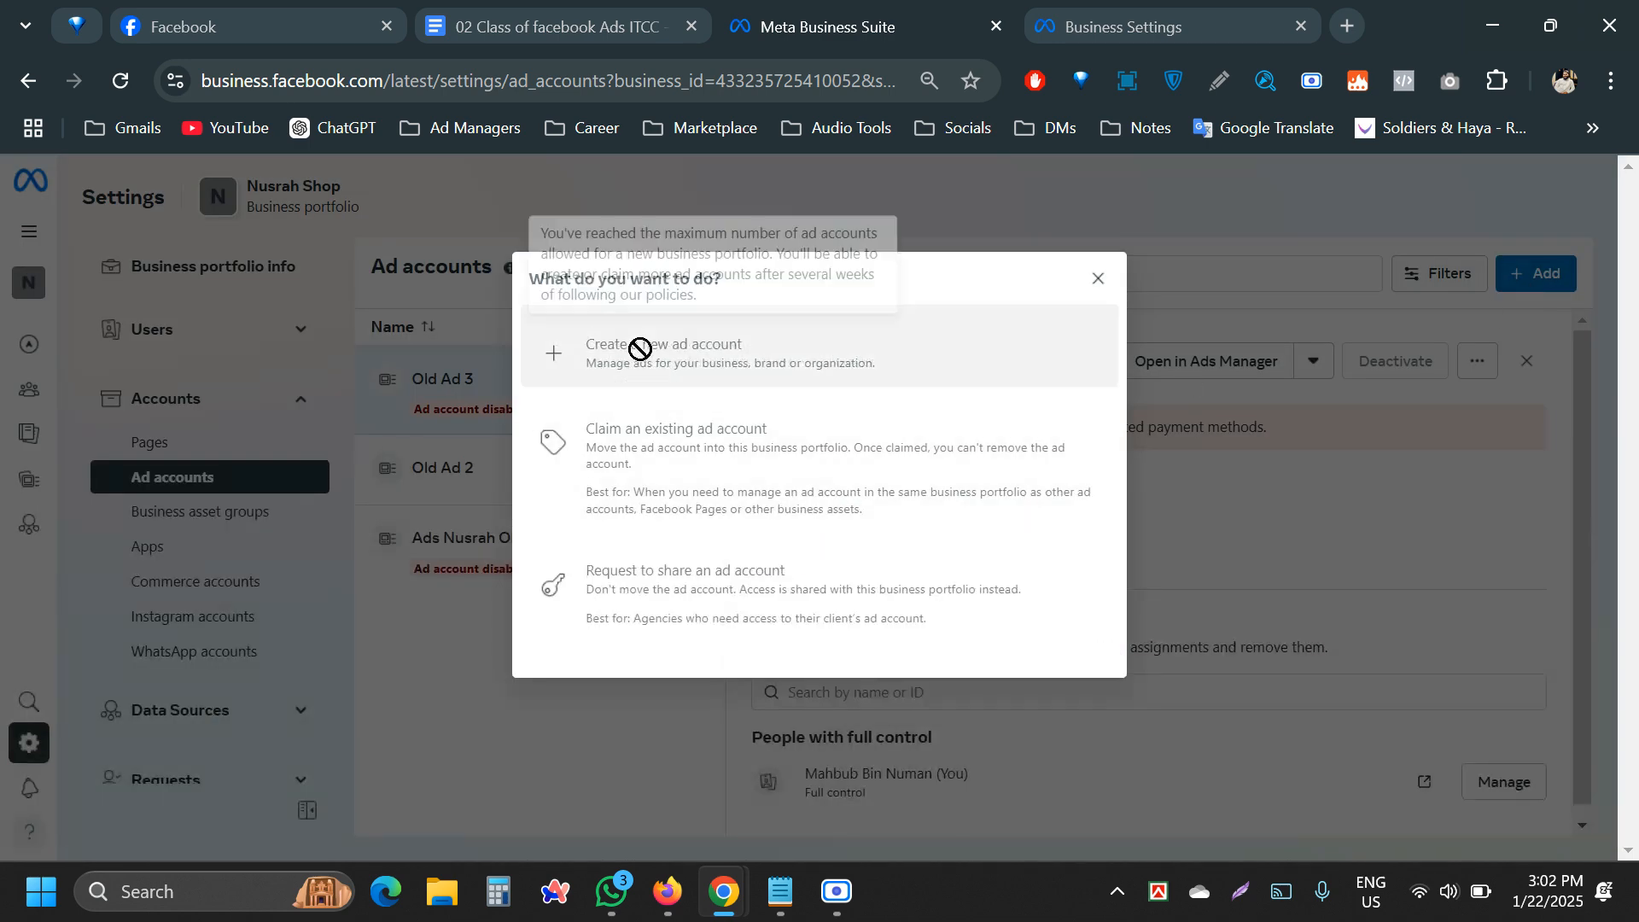
click(1100, 282)
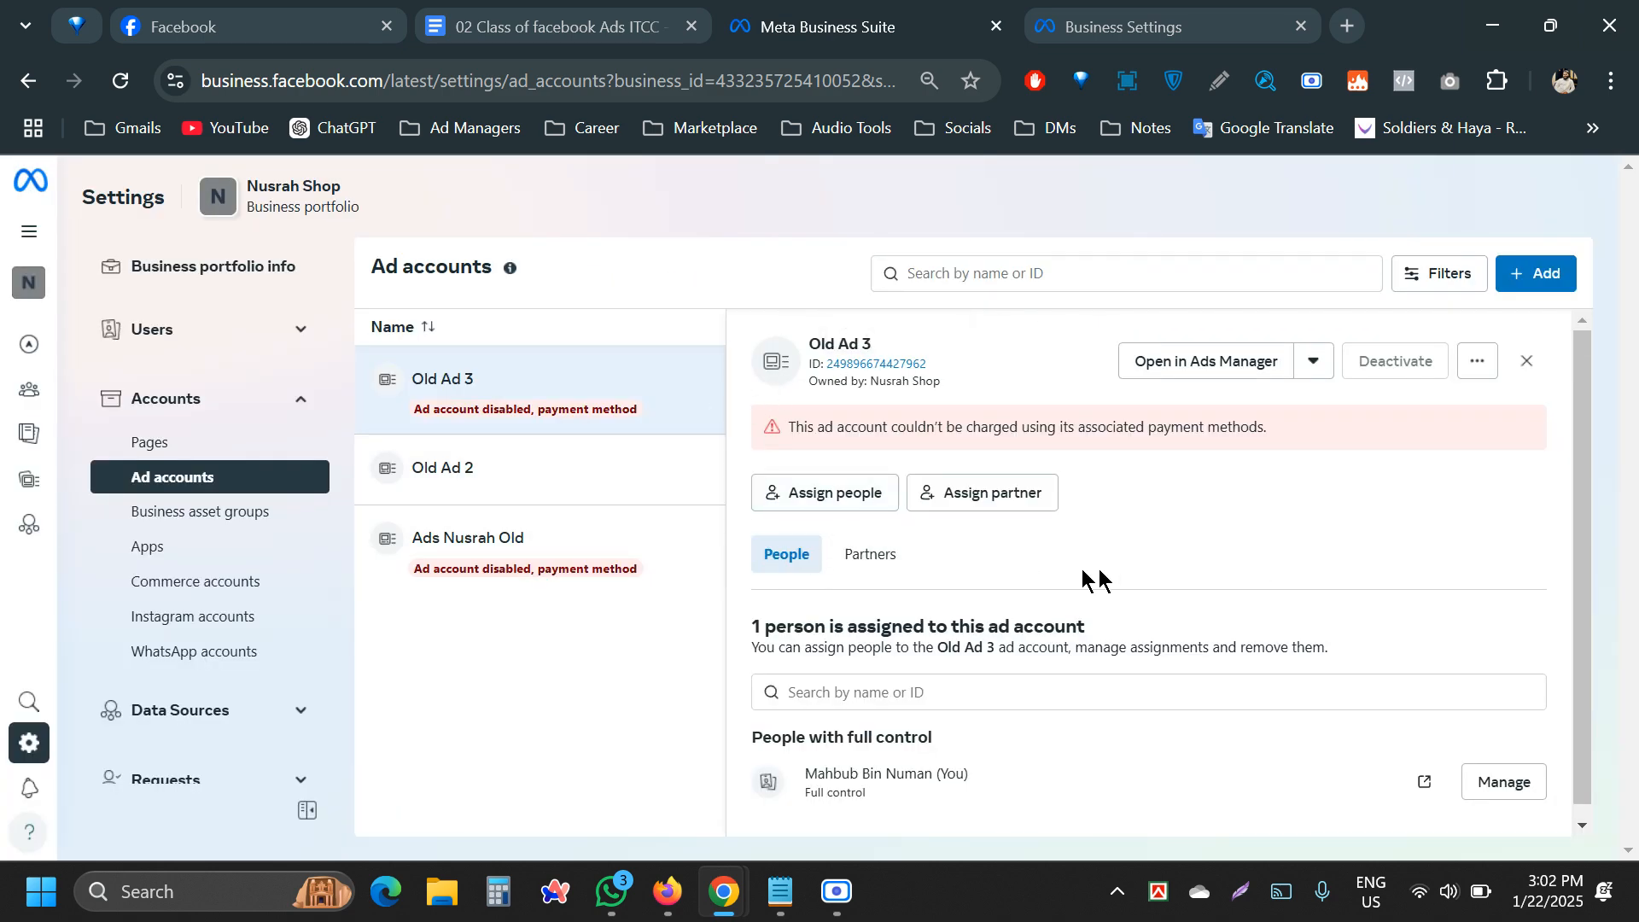
- Look through the business portfolios available in the Meta Business Suite portfolio selector
mouse_move(32, 299)
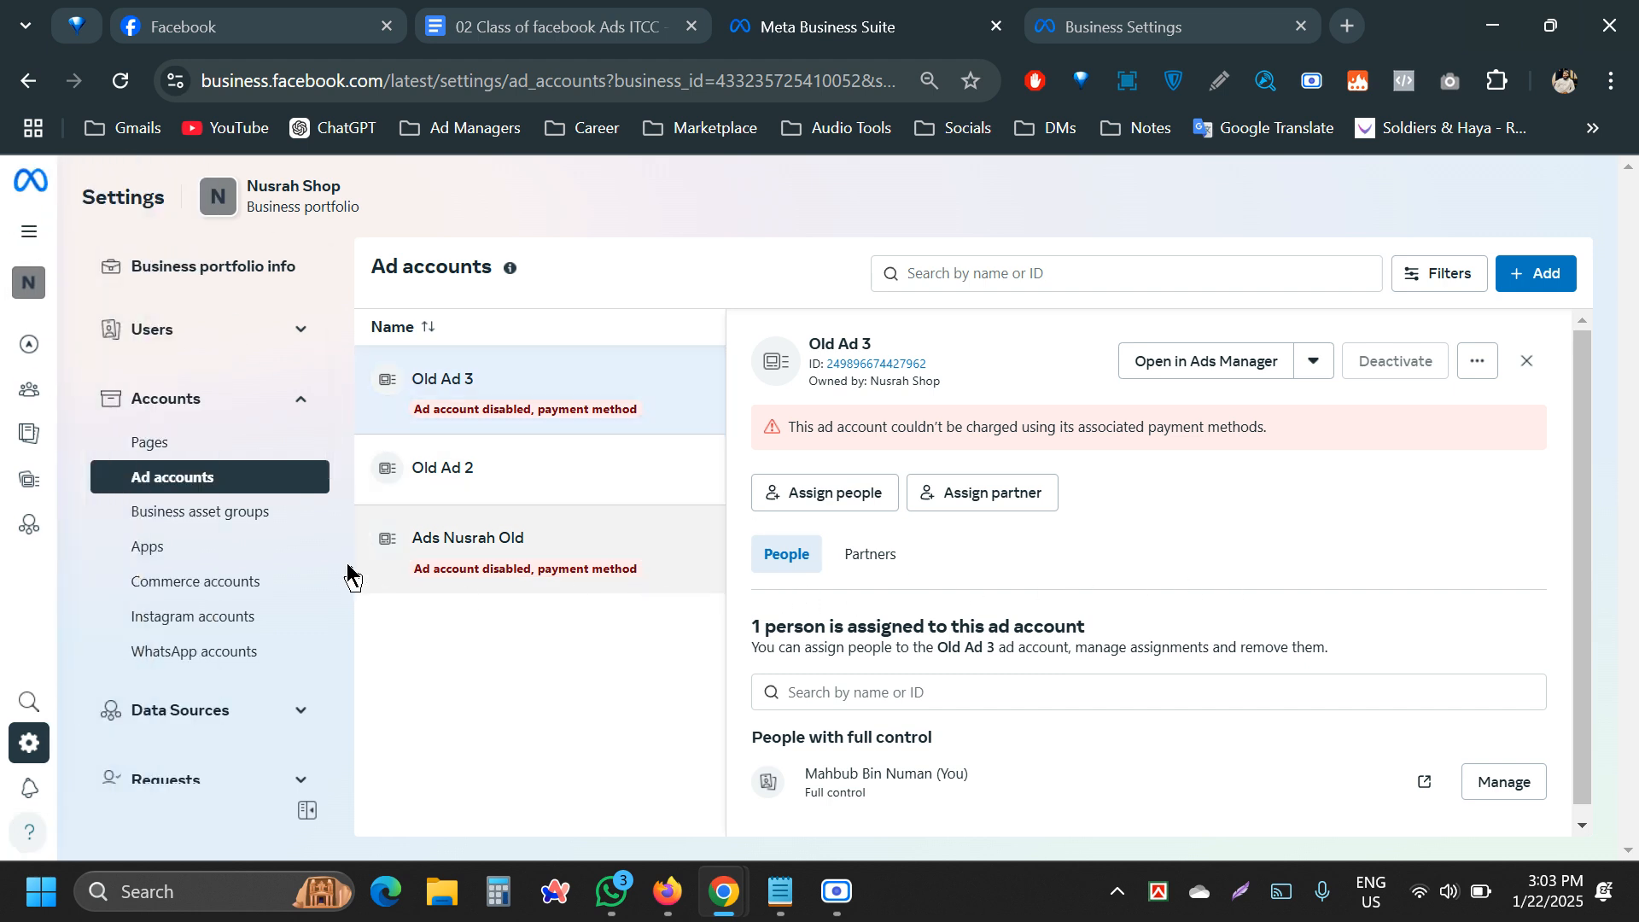
click(154, 273)
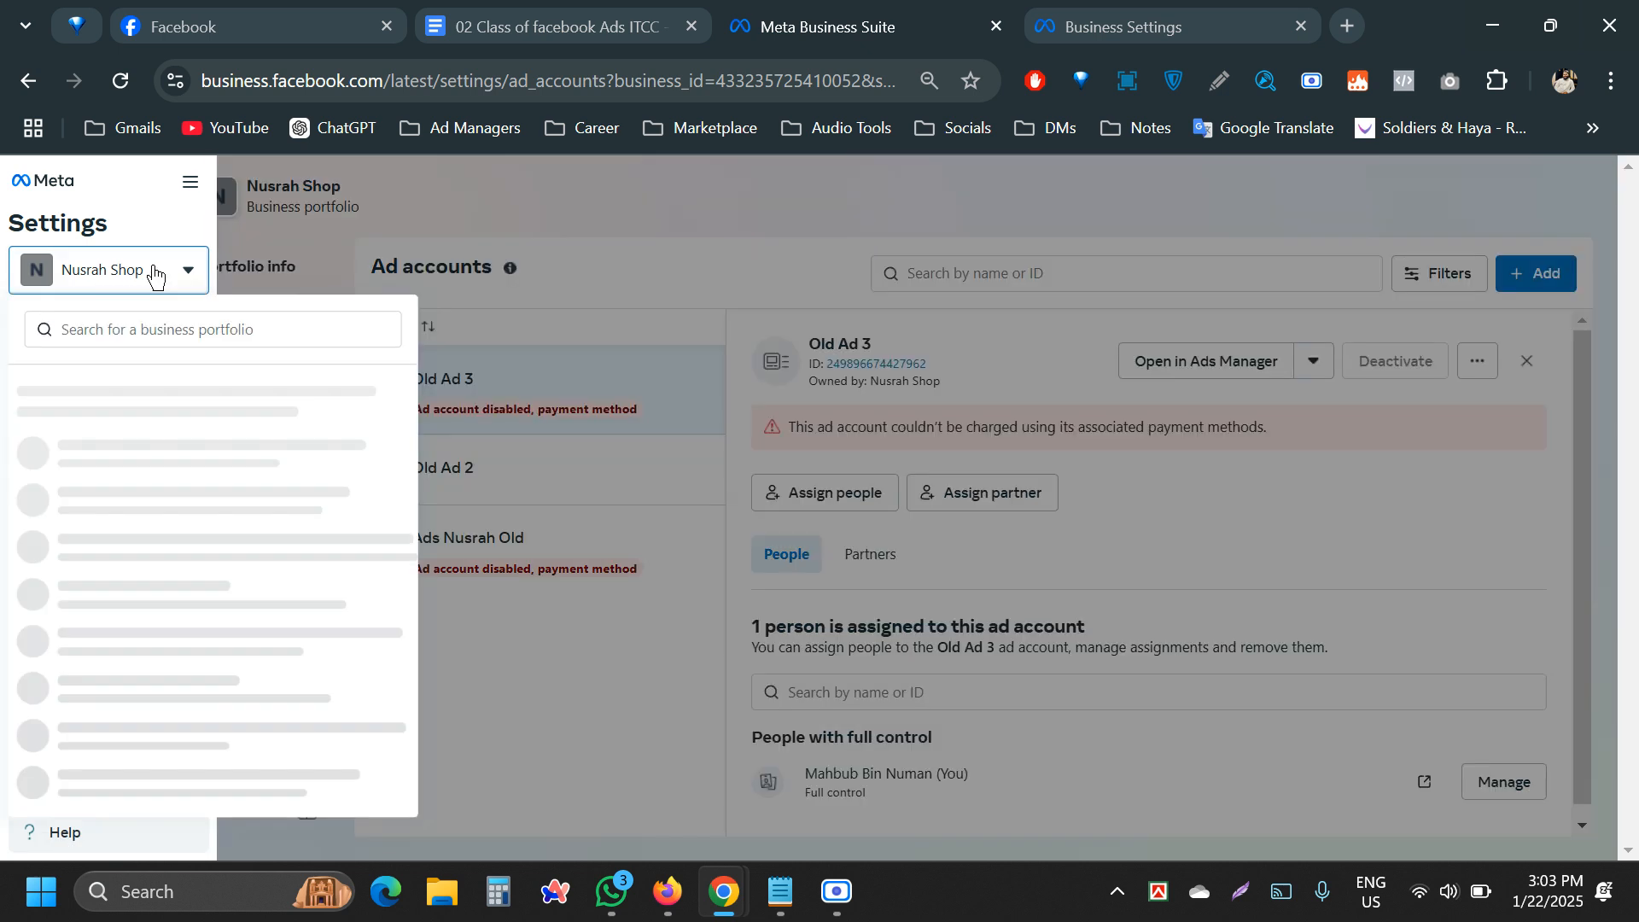
scroll(136, 606, down, 3)
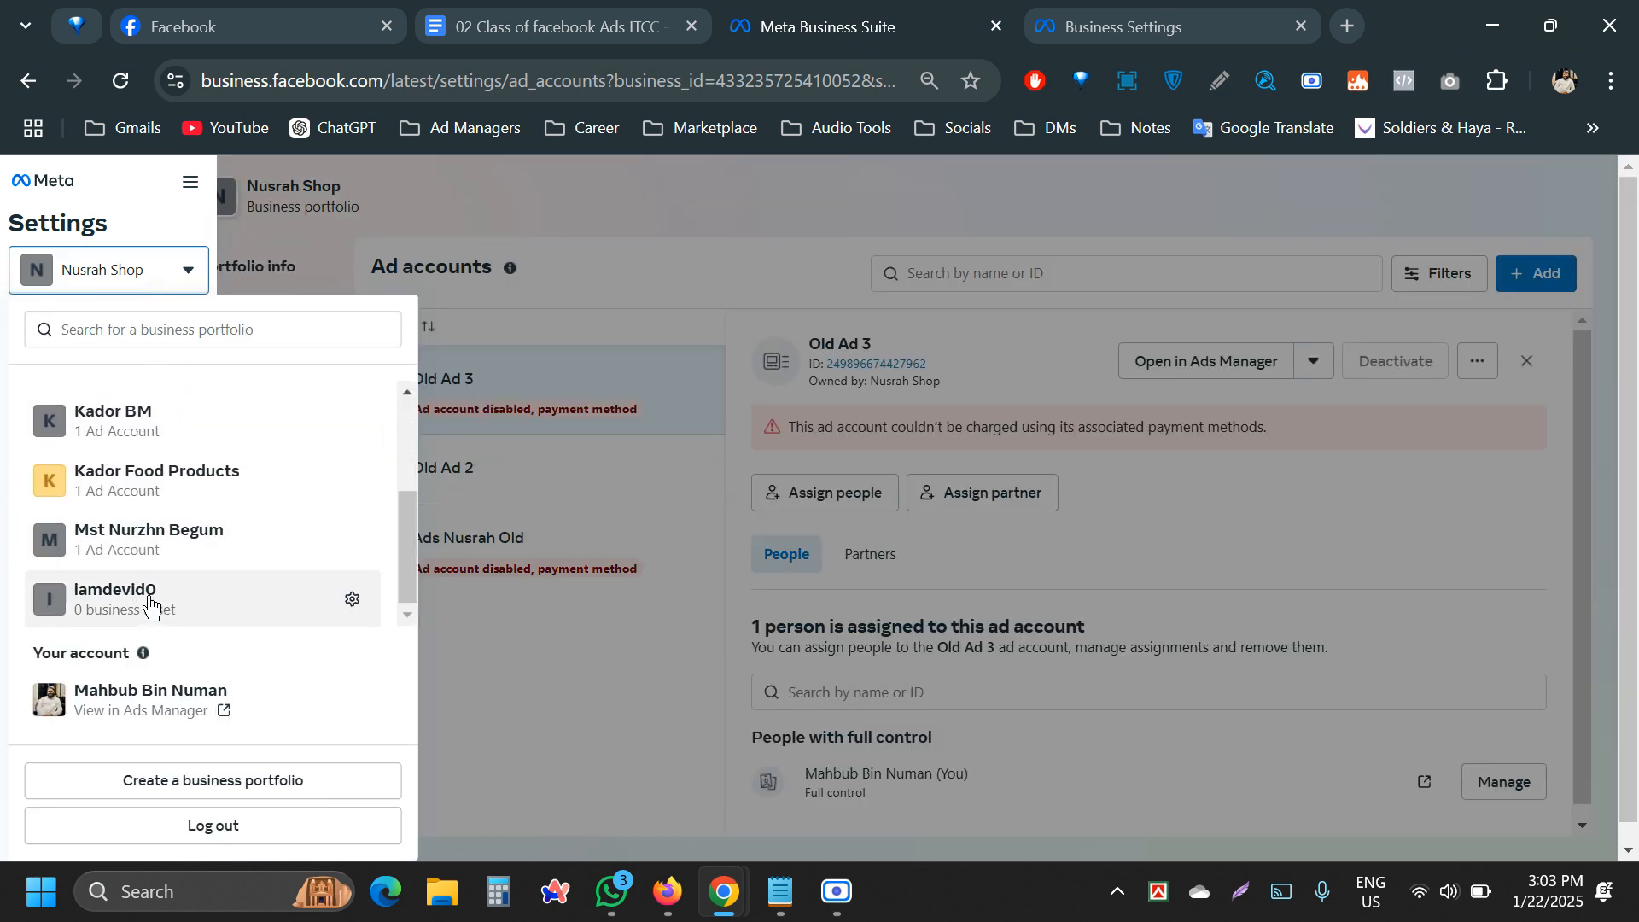
scroll(146, 601, up, 3)
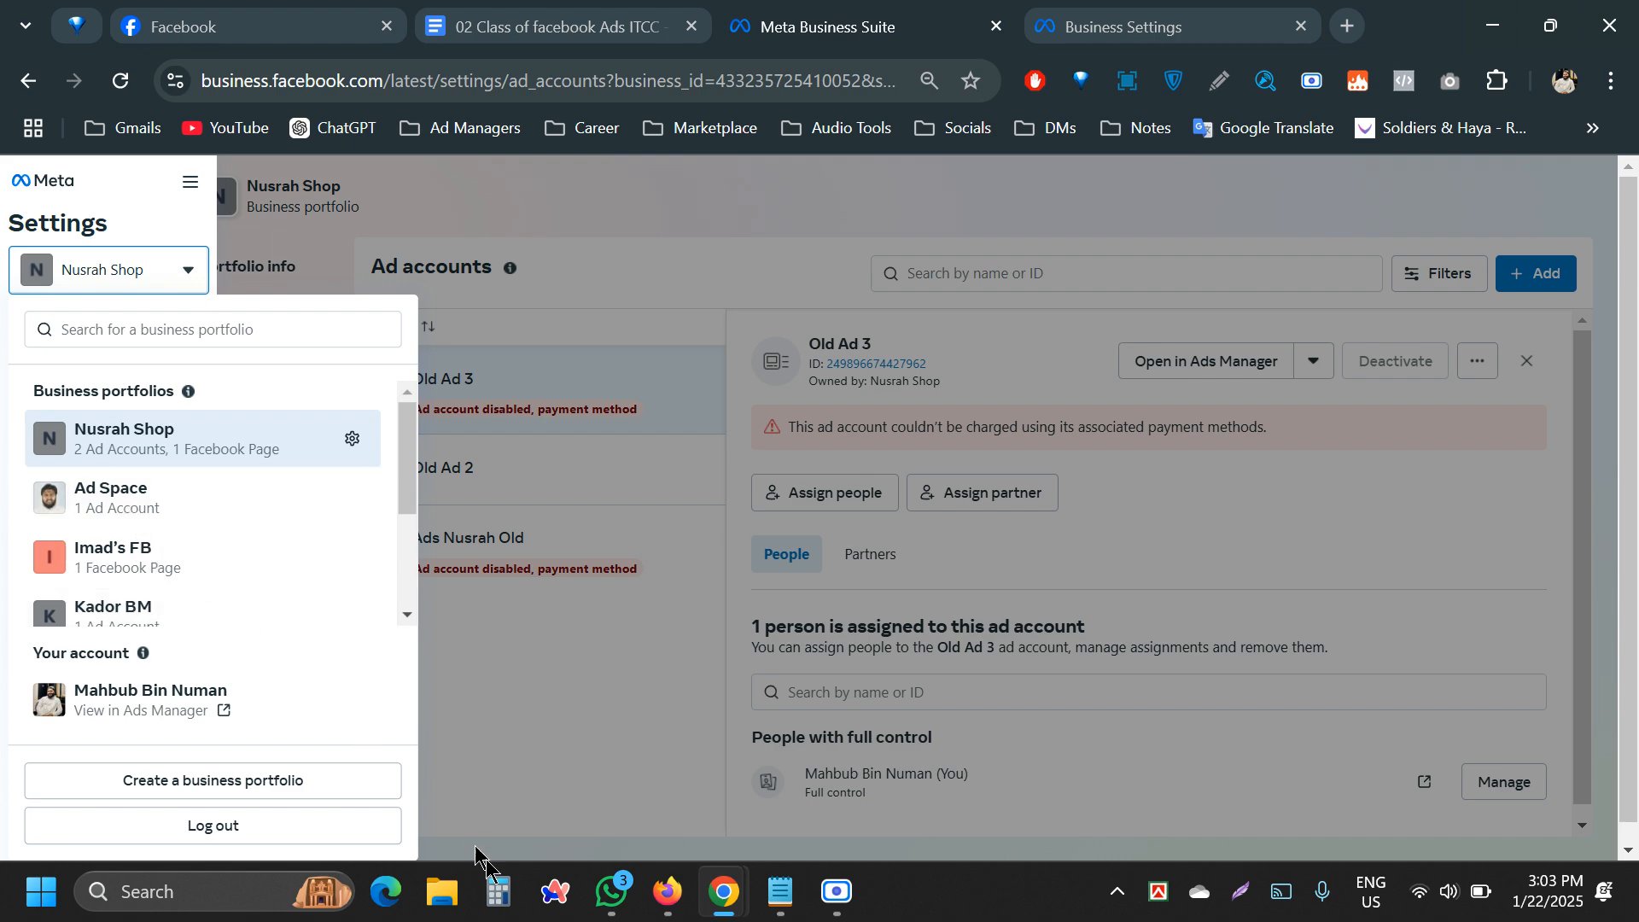
- Switch to Firefox, load Facebook in a new tab, and refresh the Haya and Soldiers campaign data in Ads Manager
click(668, 891)
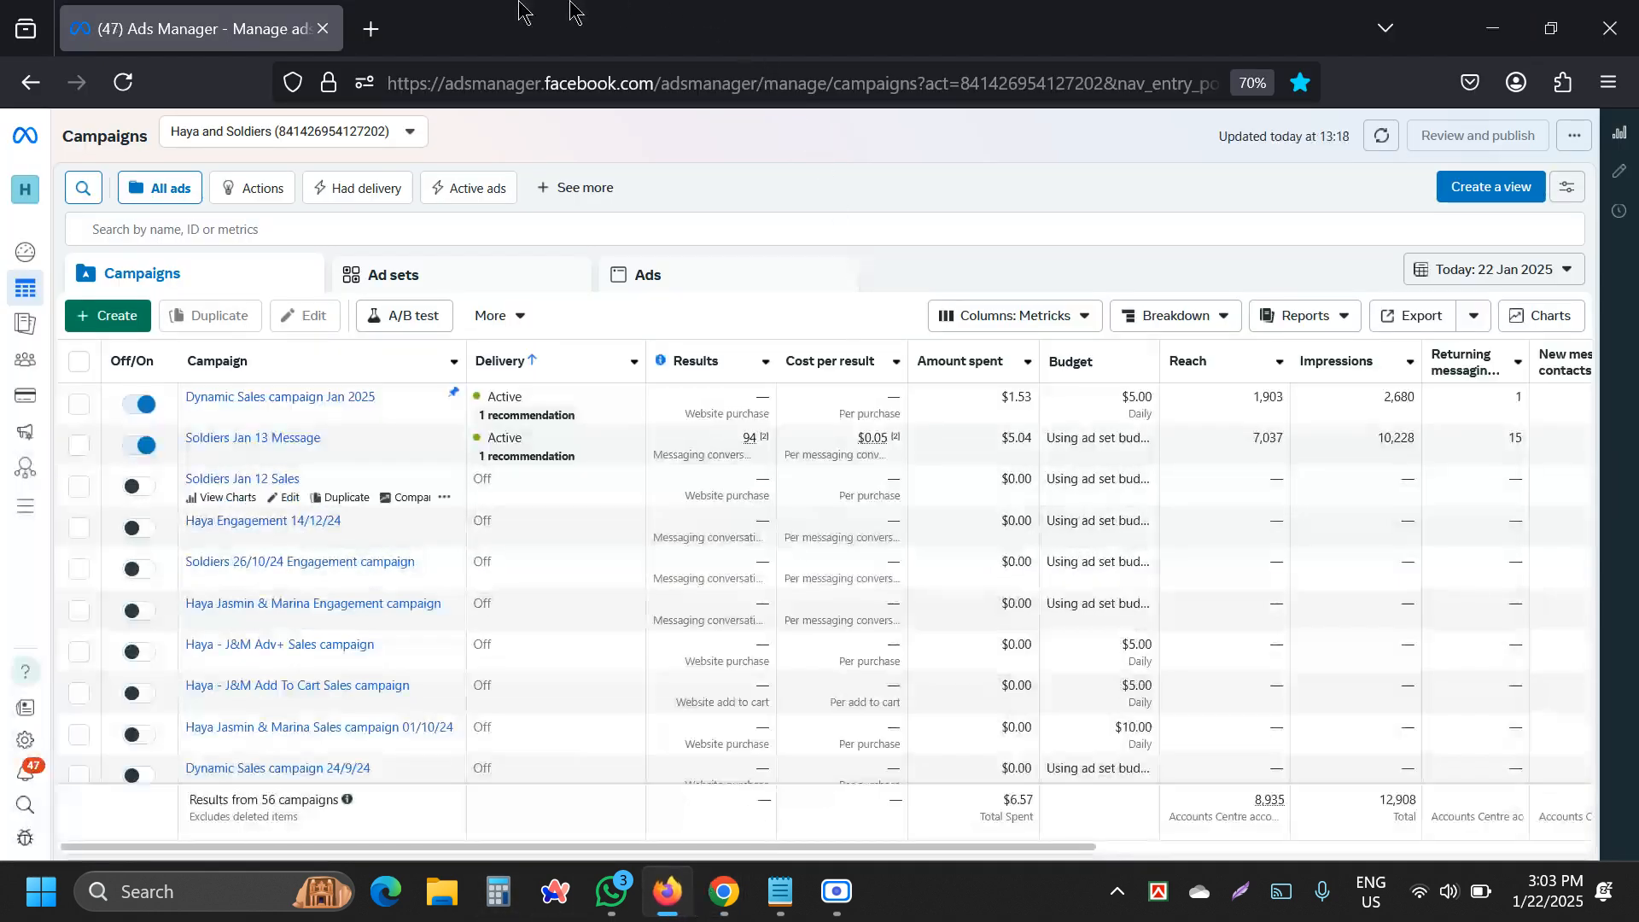
click(371, 28)
click(435, 589)
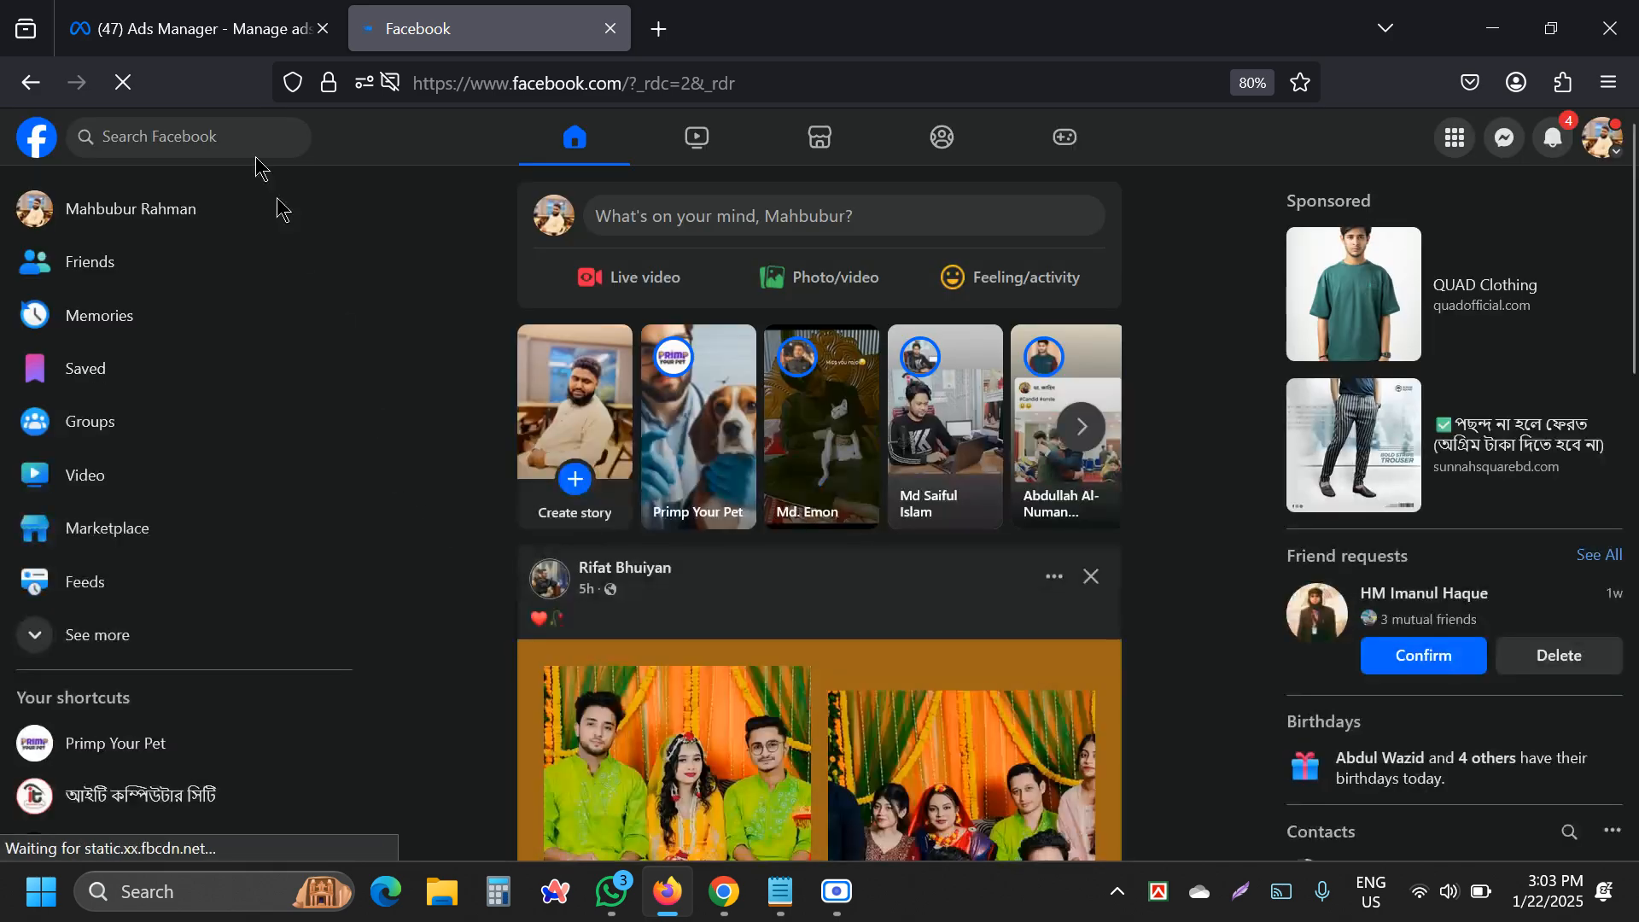
click(207, 12)
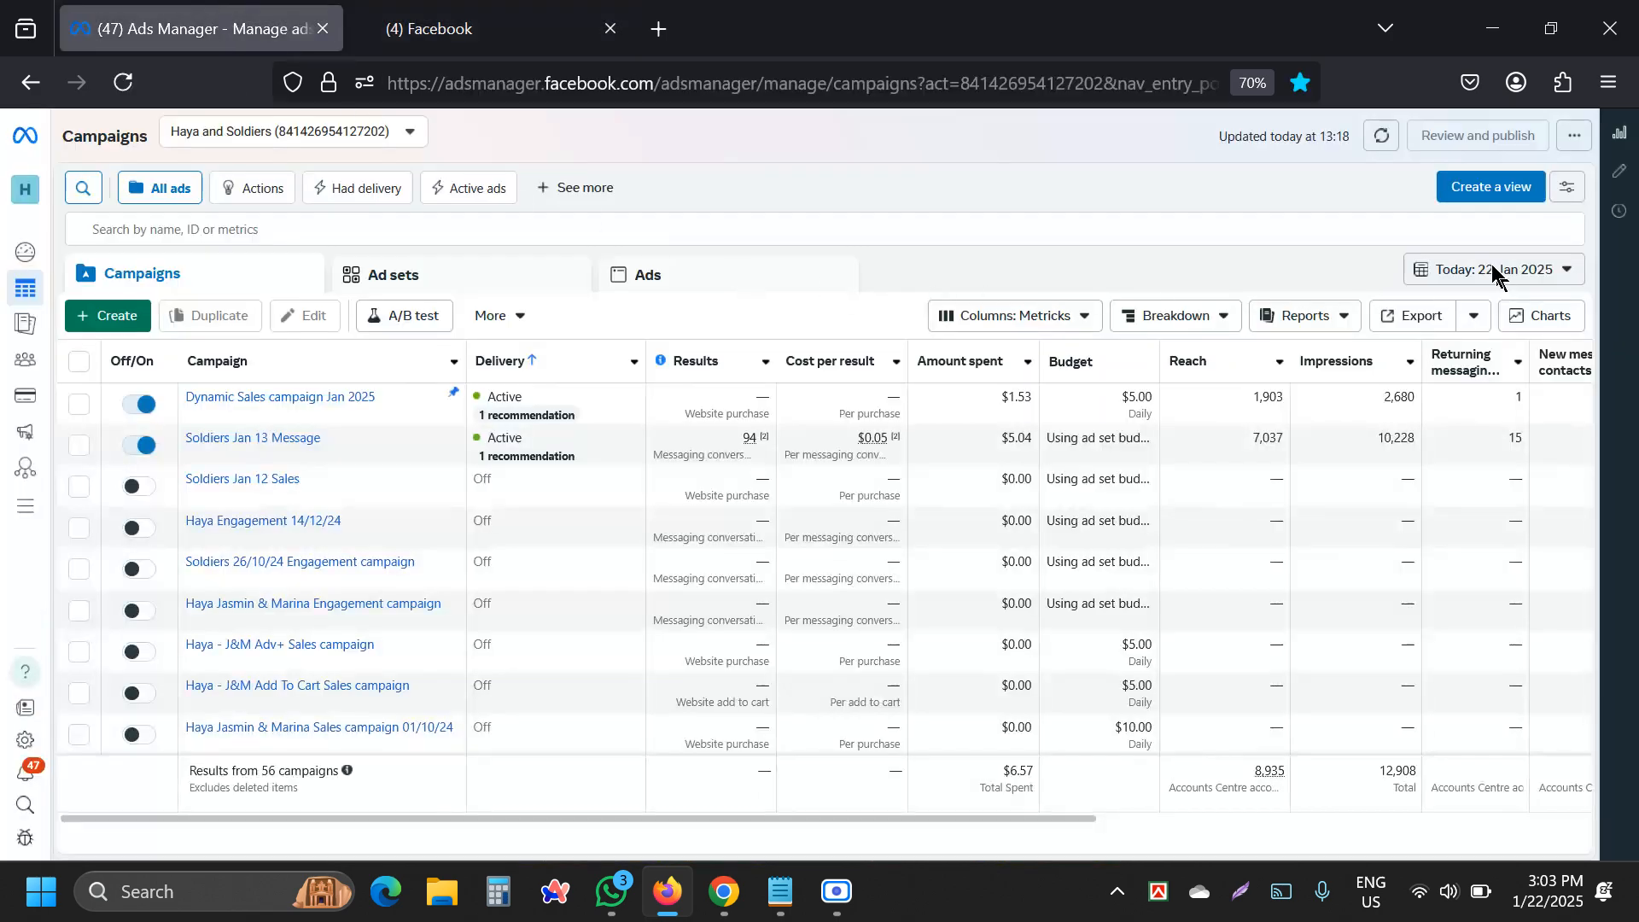
click(1381, 135)
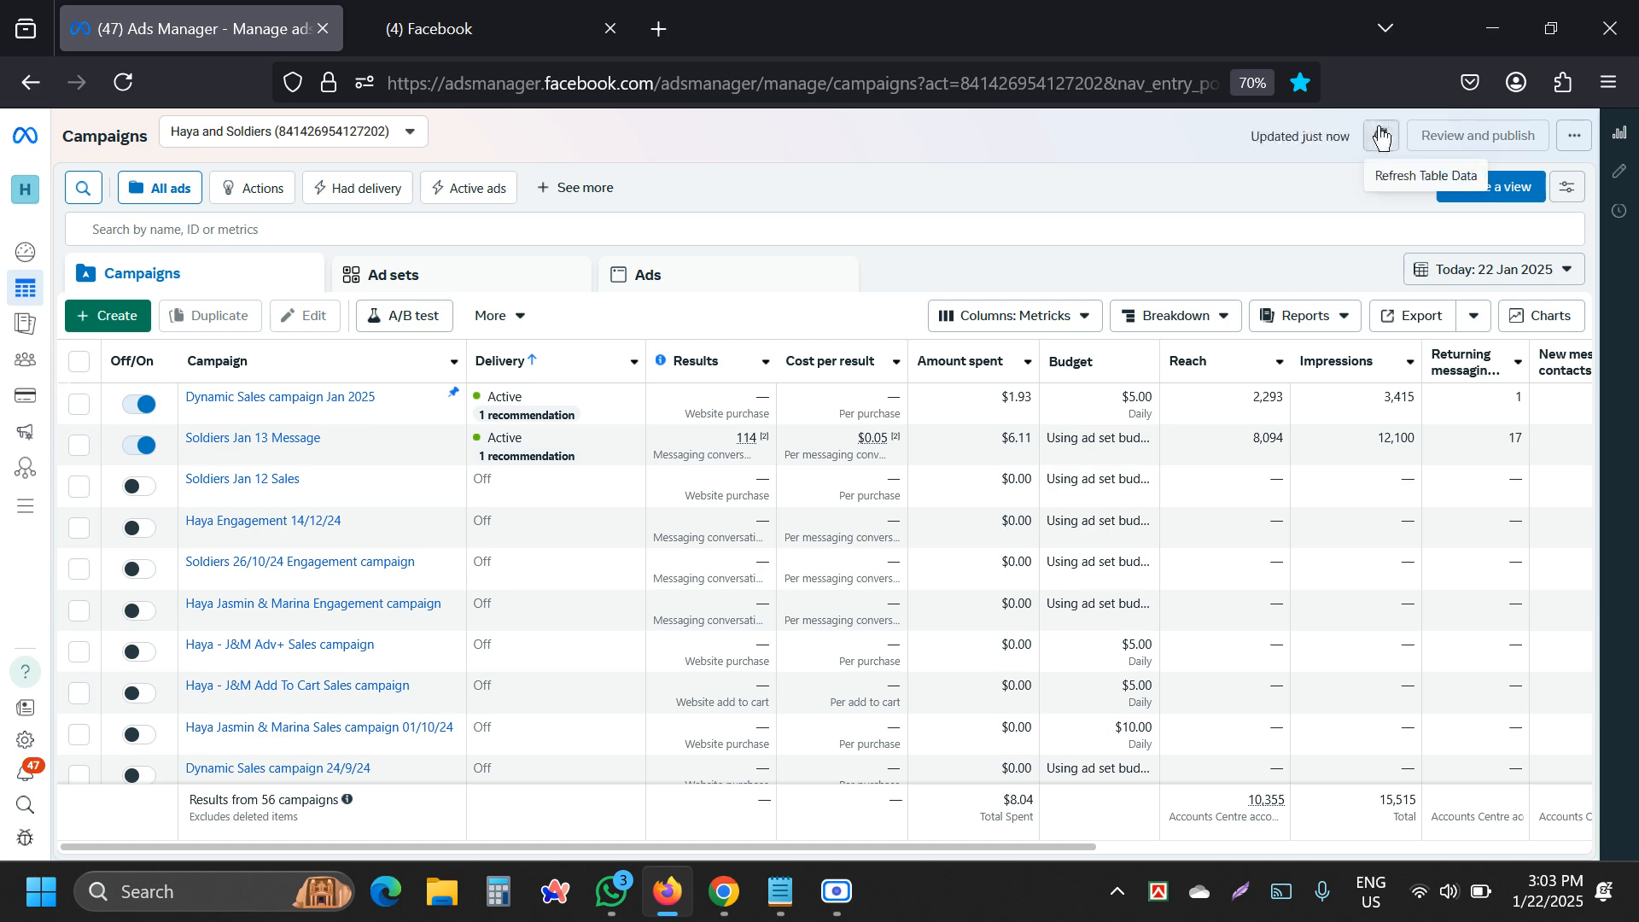
- Check the Facebook notifications, and open Ads Manager in a separate tab from the expanded Facebook shortcuts
key(ctrl+Tab)
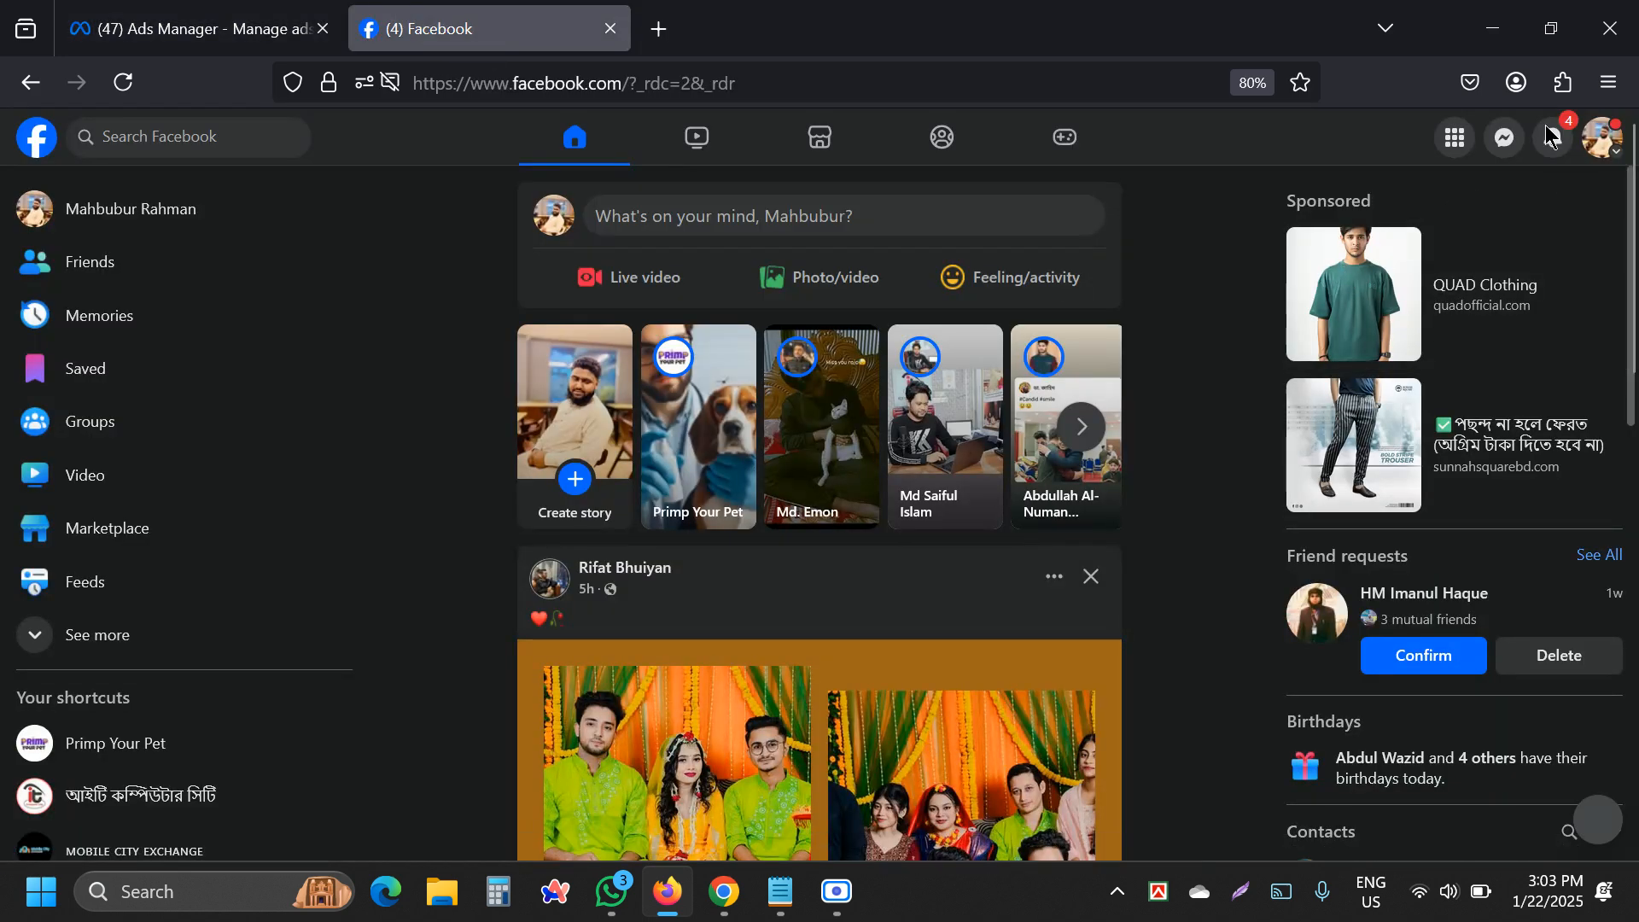
click(1552, 137)
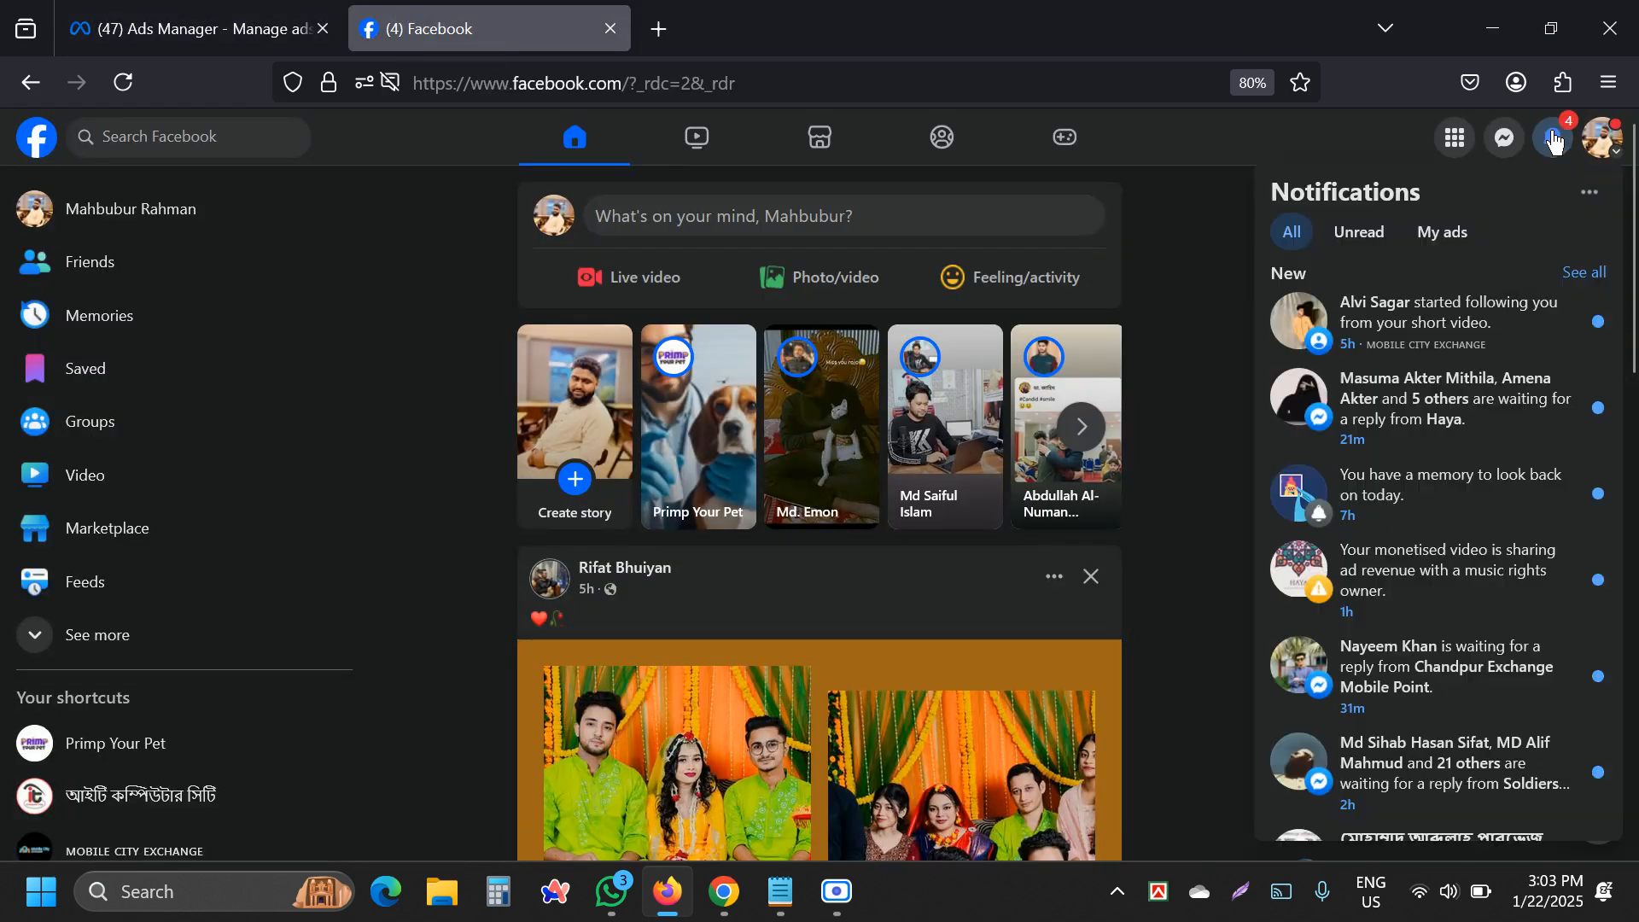
click(72, 639)
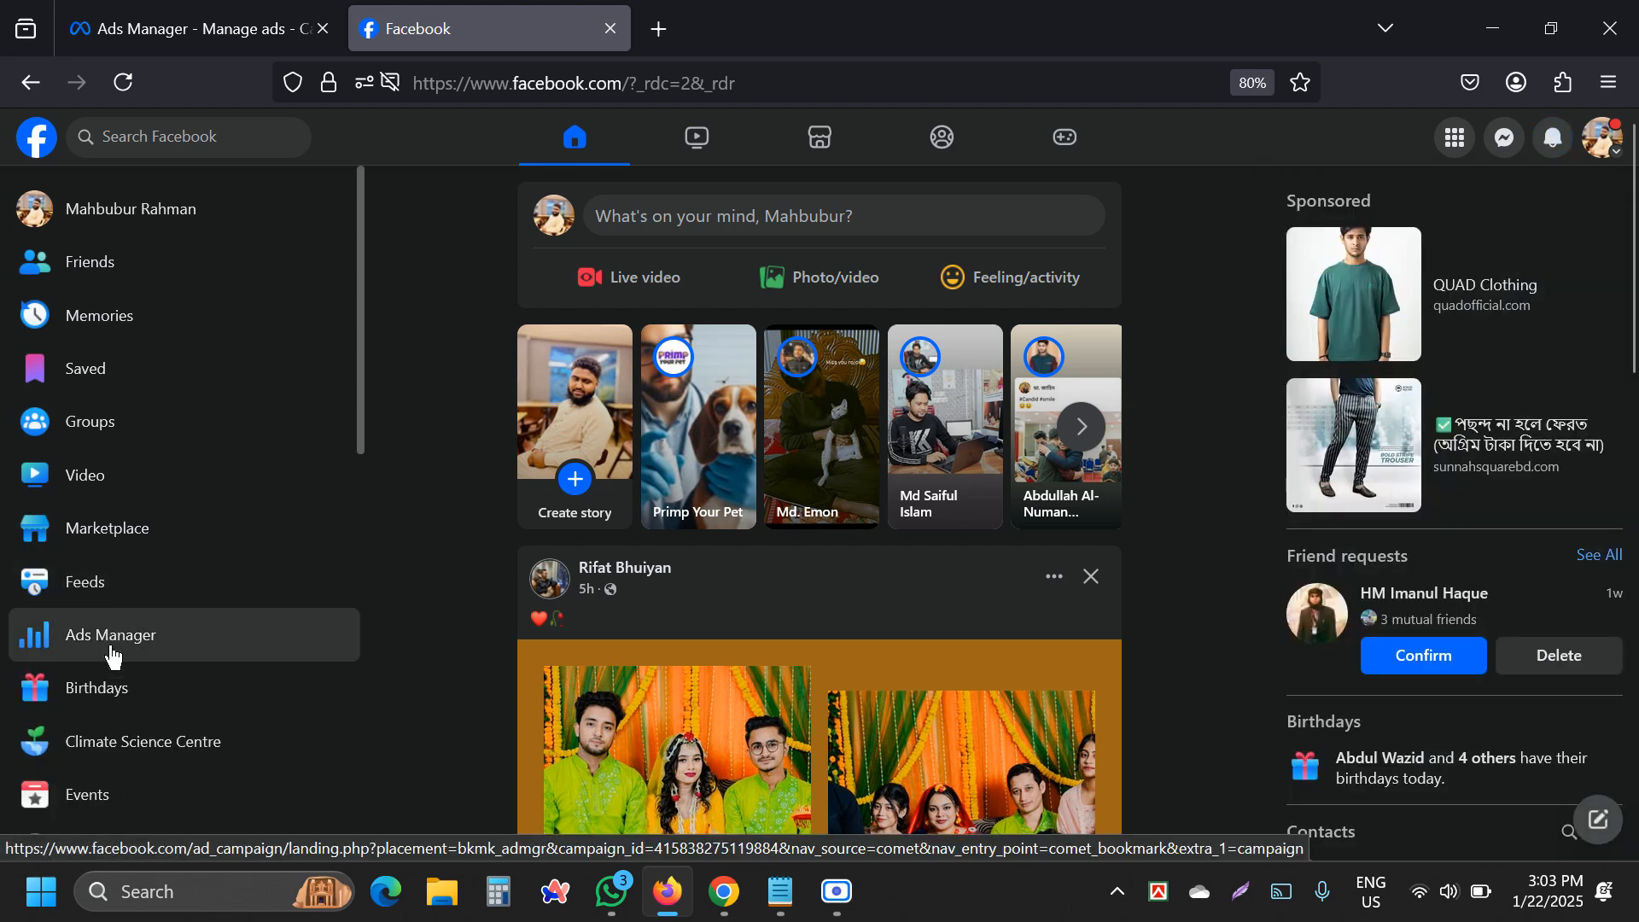
scroll(111, 657, down, 2)
right_click(123, 532)
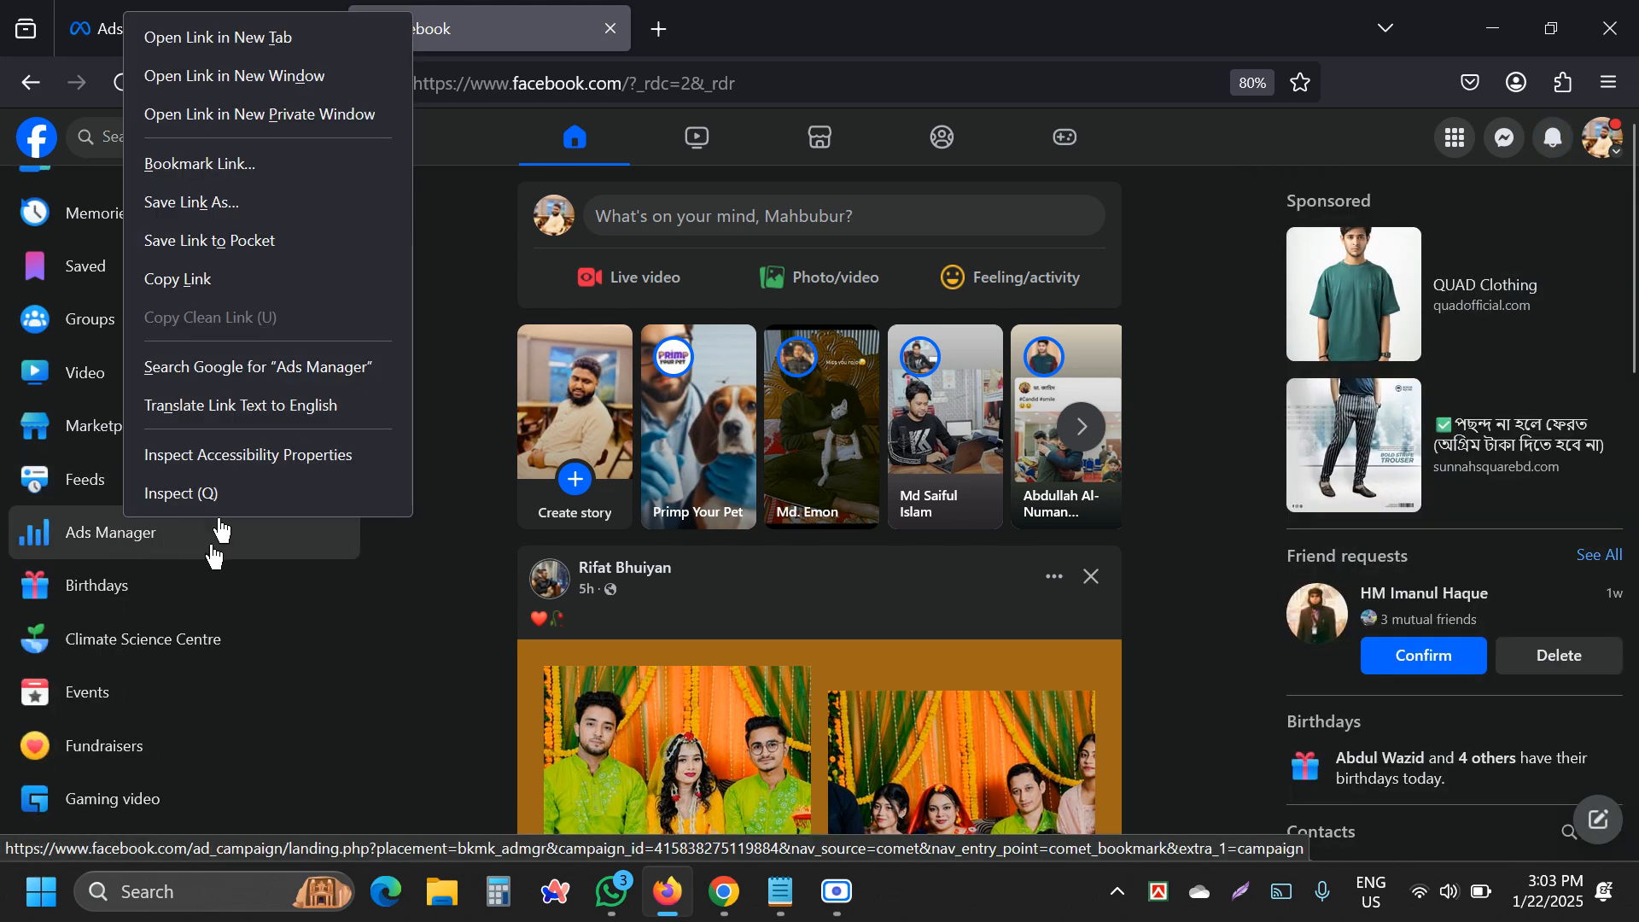
click(229, 37)
click(684, 24)
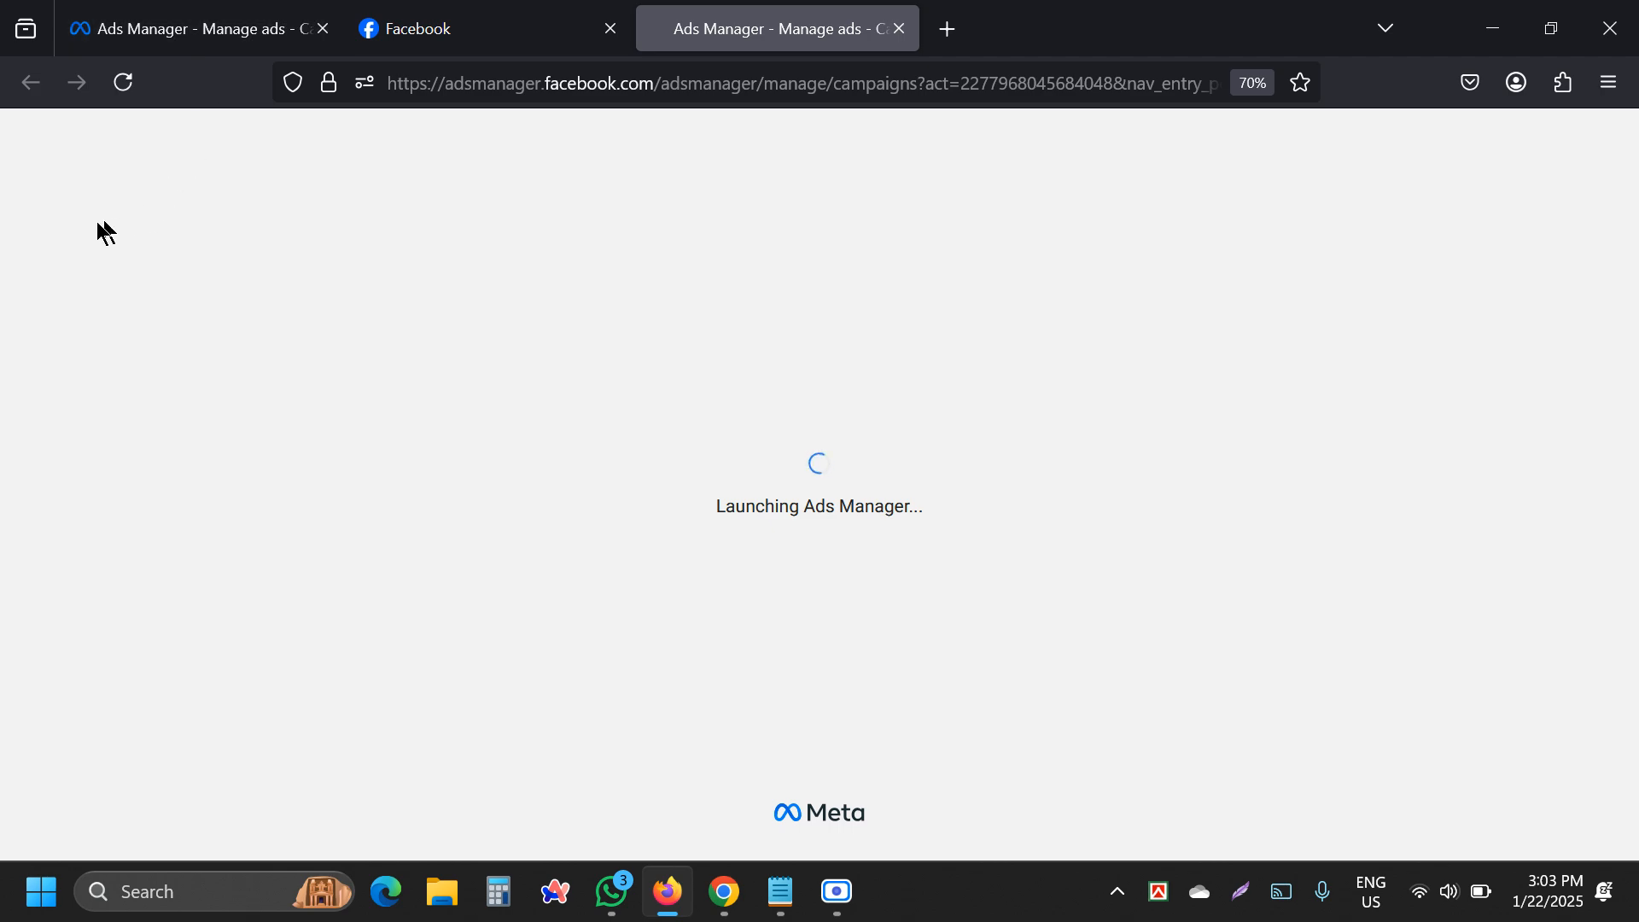
- Open the Haya and Soldiers business settings from Ads Manager in a separate tab, and close the duplicate Ads Manager tab
click(184, 28)
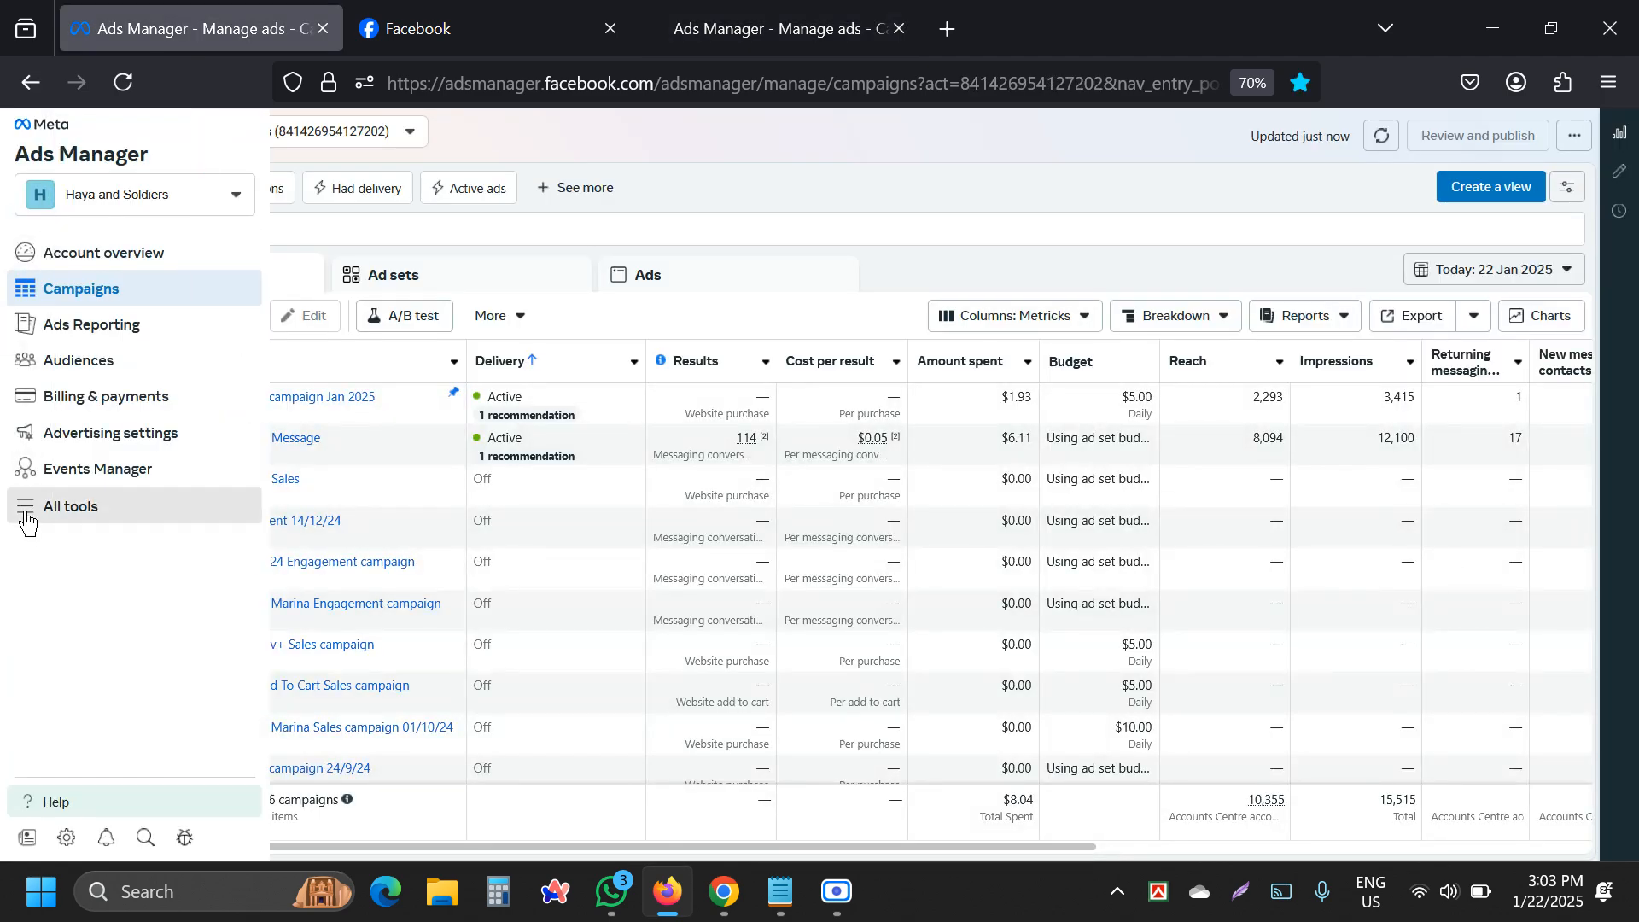
click(94, 506)
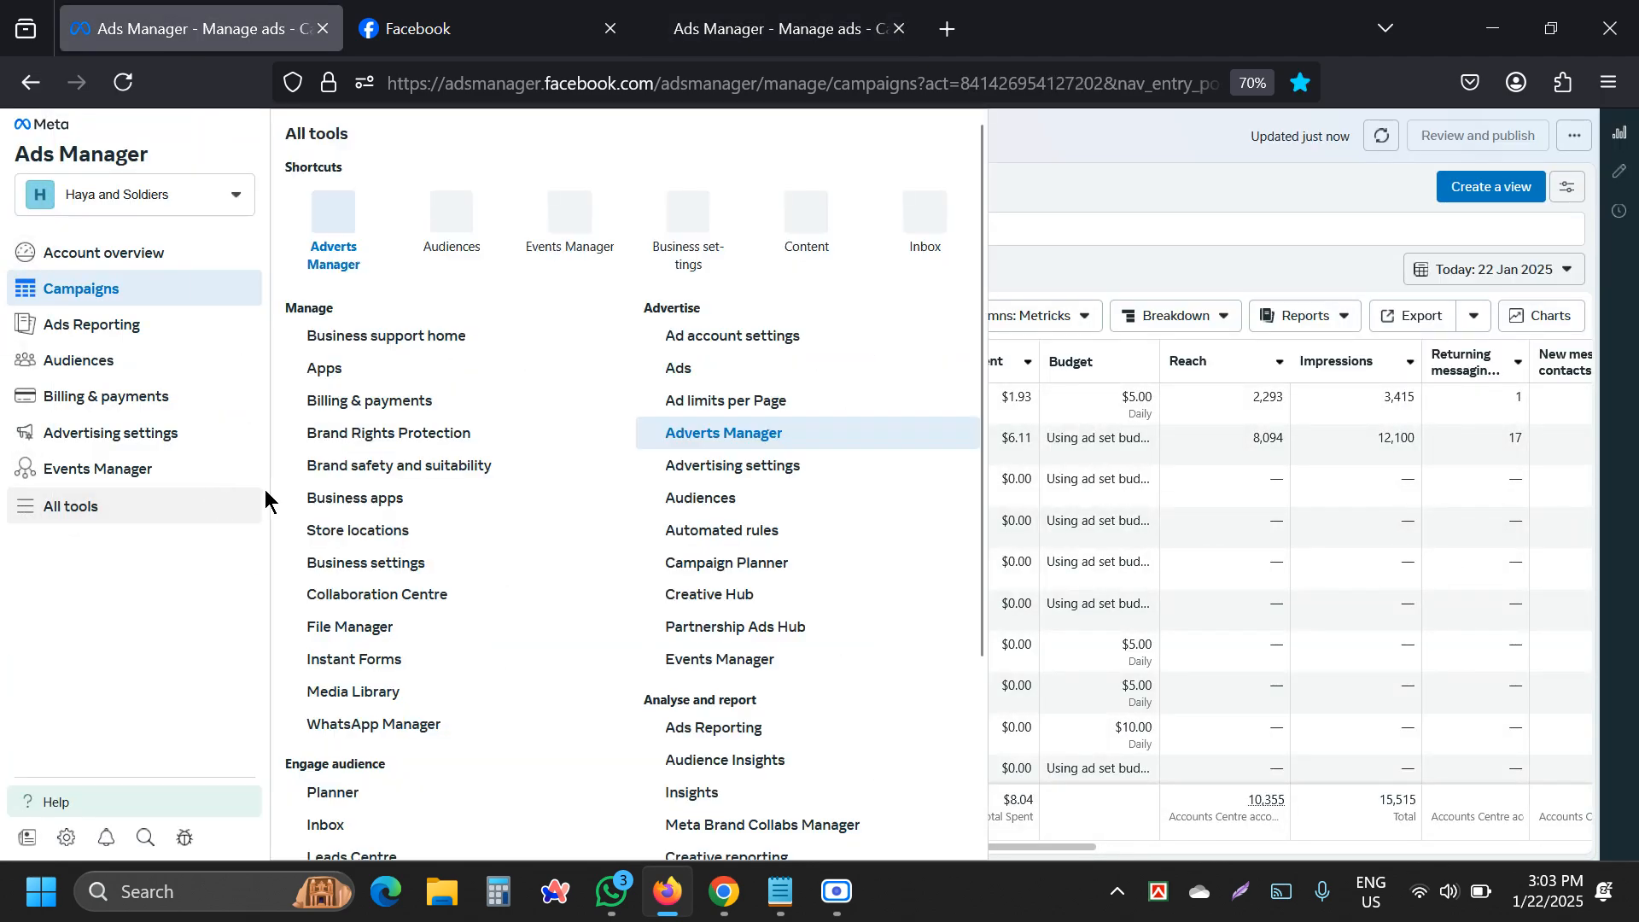
right_click(667, 217)
click(726, 227)
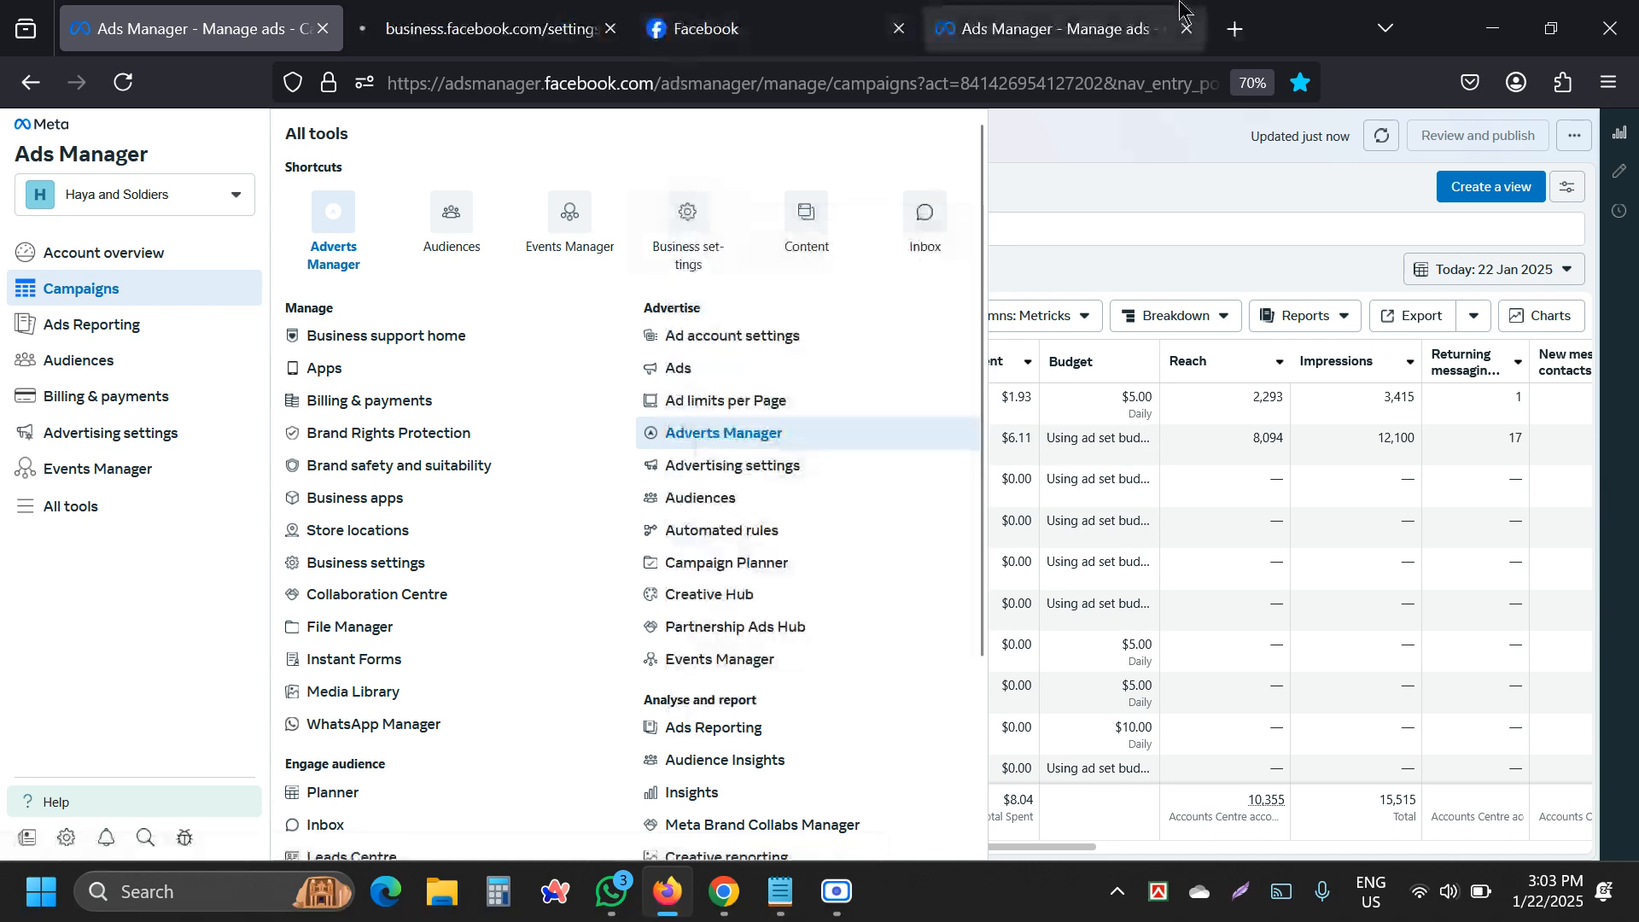
click(1169, 25)
click(1186, 28)
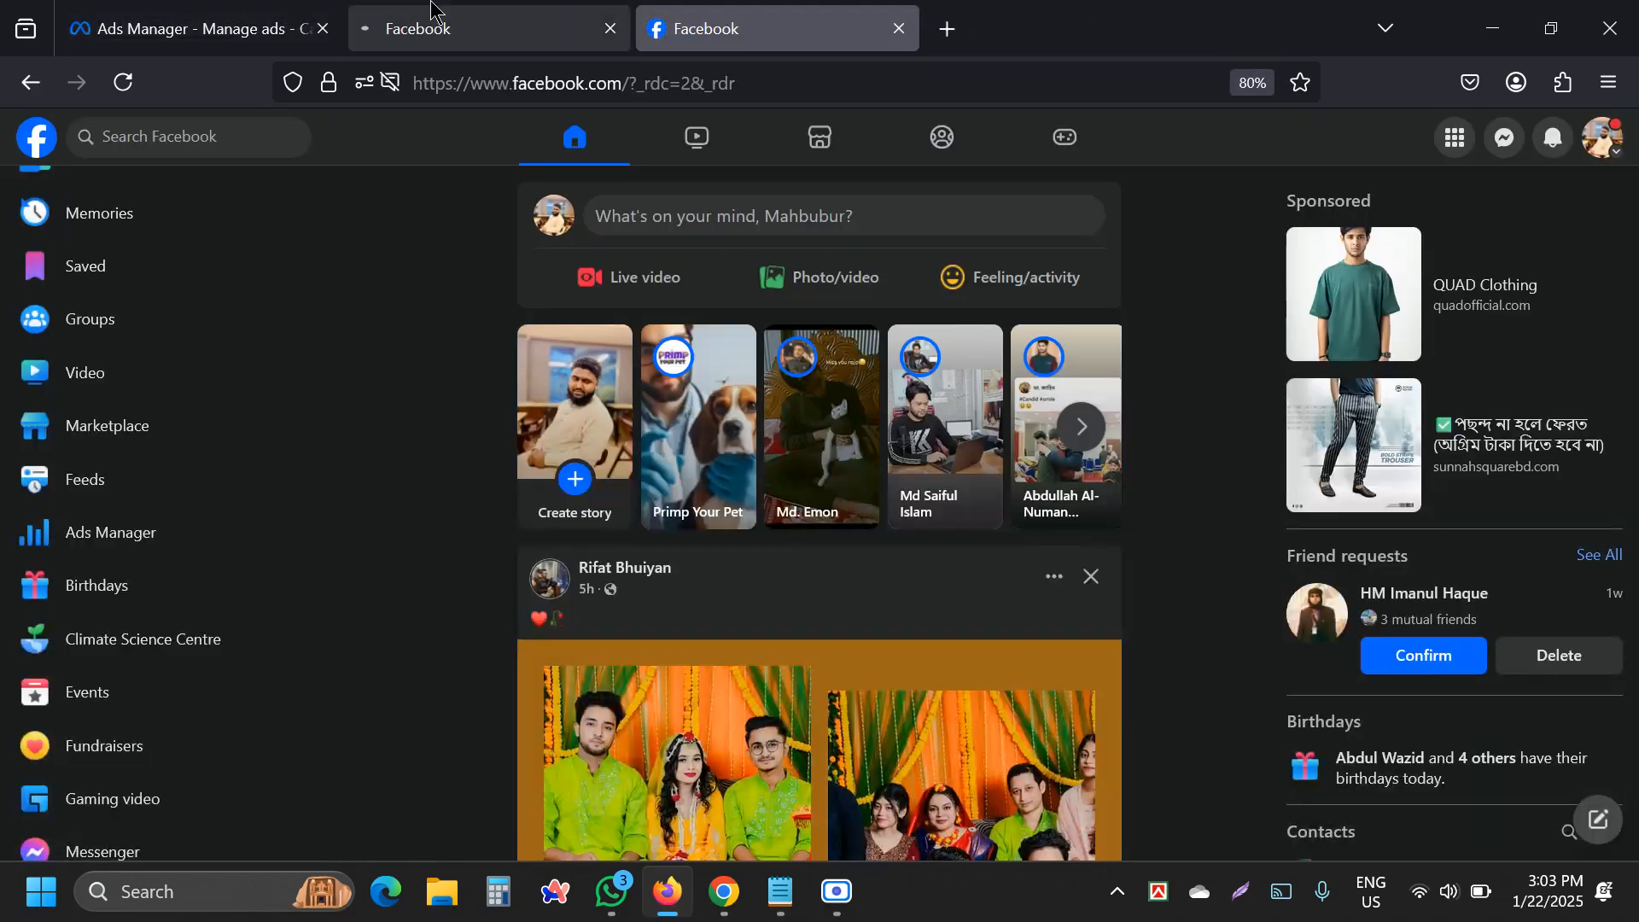
click(436, 17)
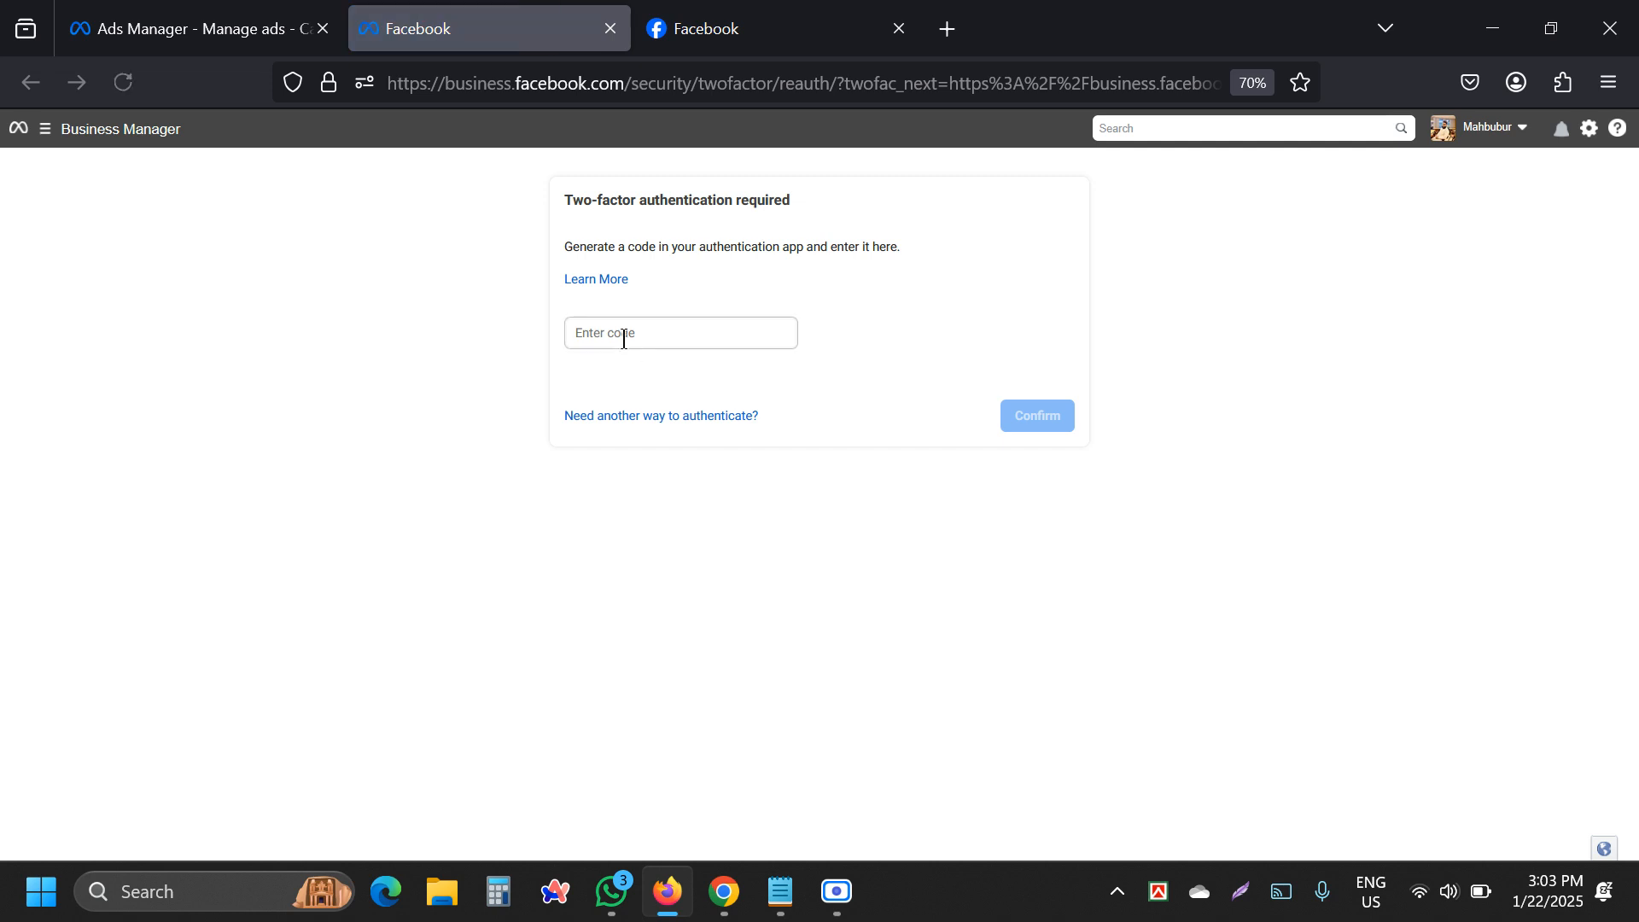
- Choose text message as the two-factor authentication method and request another code by SMS
click(620, 333)
click(636, 418)
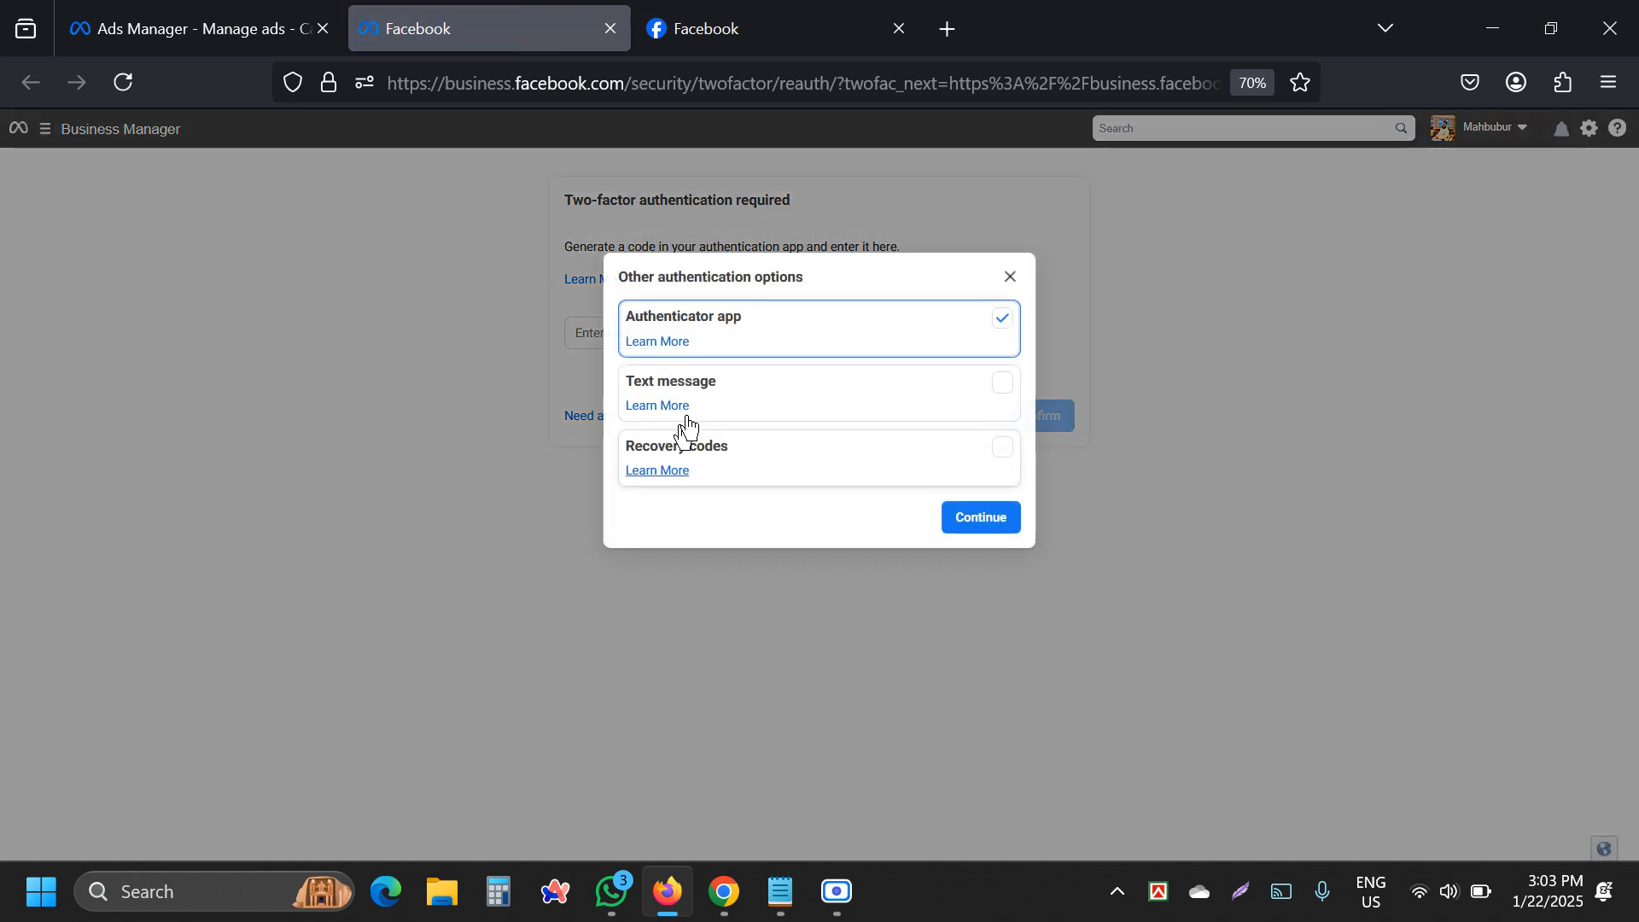
click(760, 393)
click(967, 522)
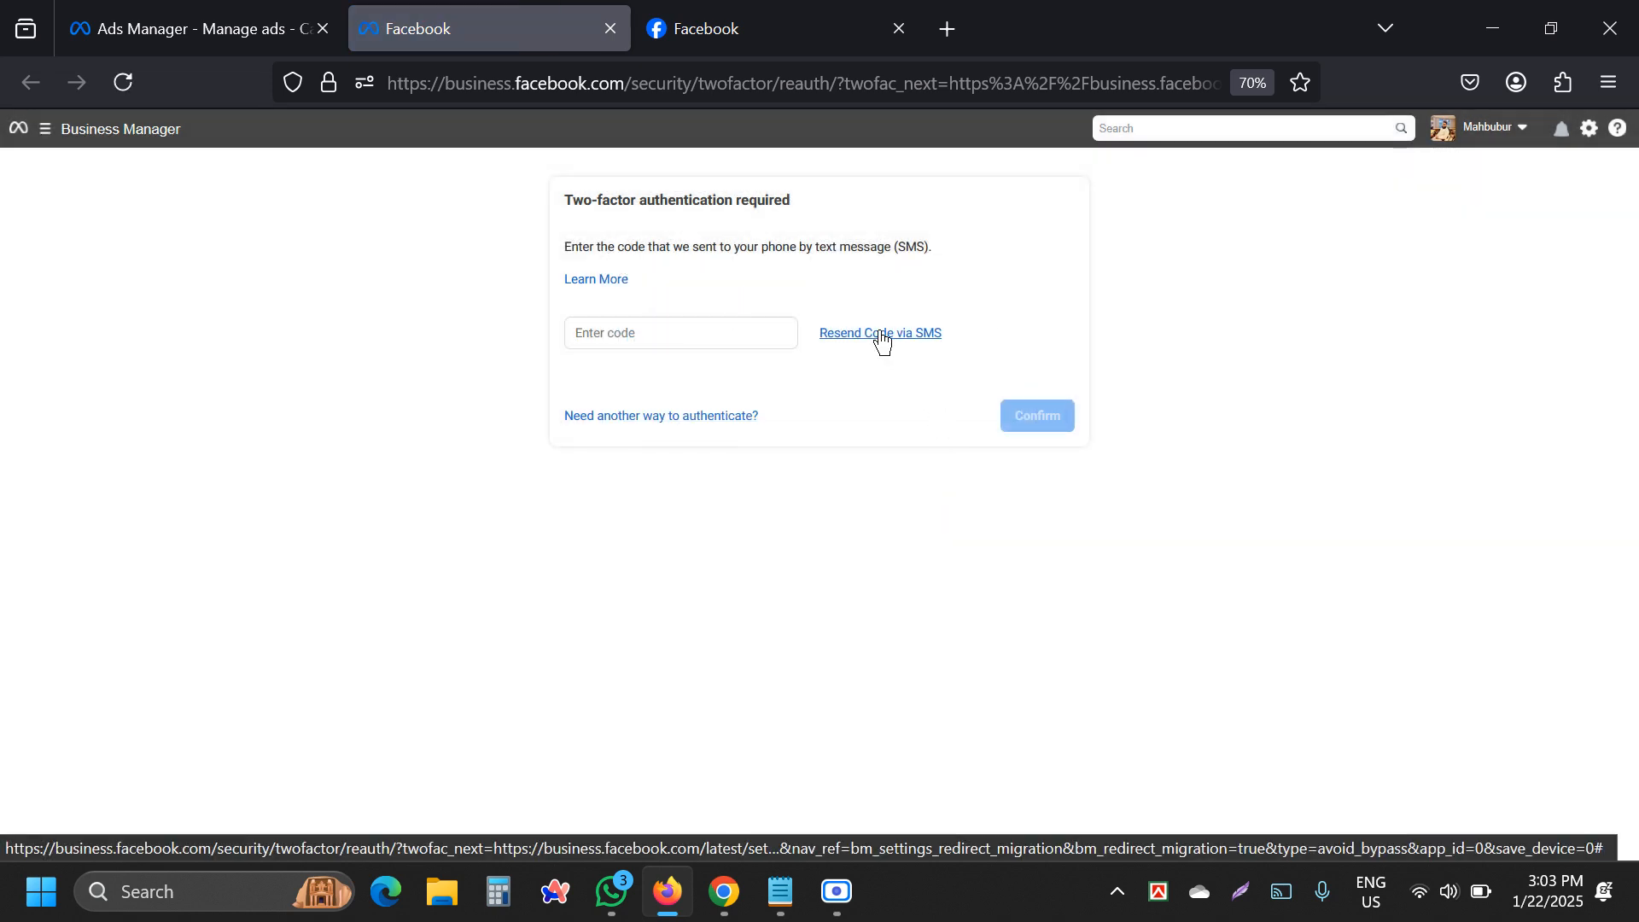
click(882, 338)
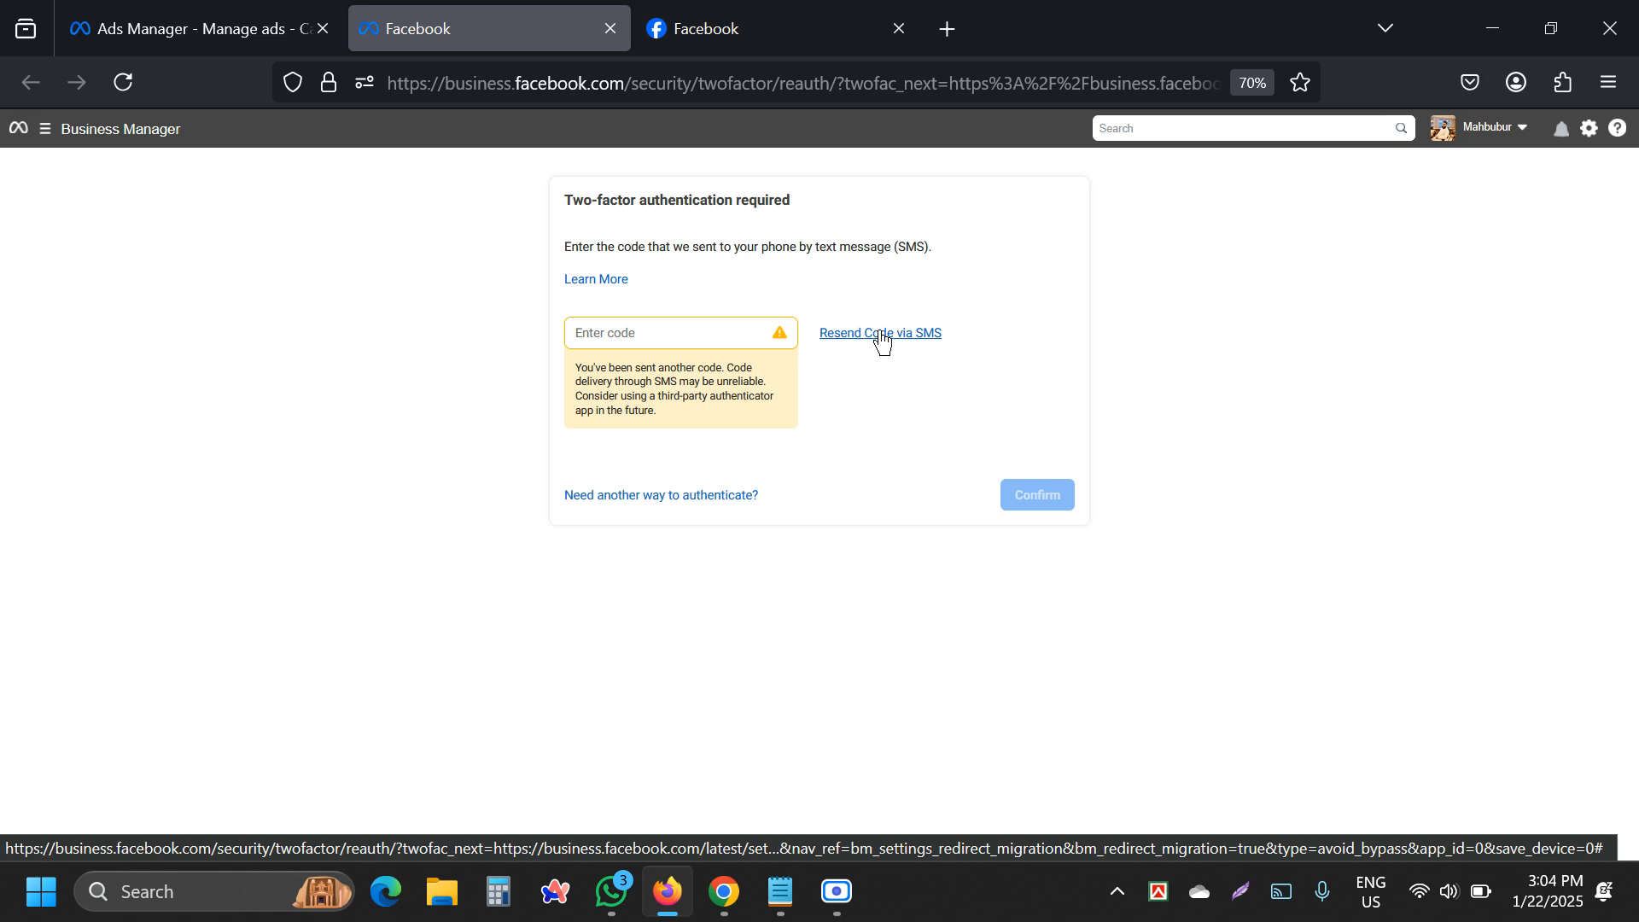
- Enter the SMS verification code and confirm it to reach the business settings
click(577, 342)
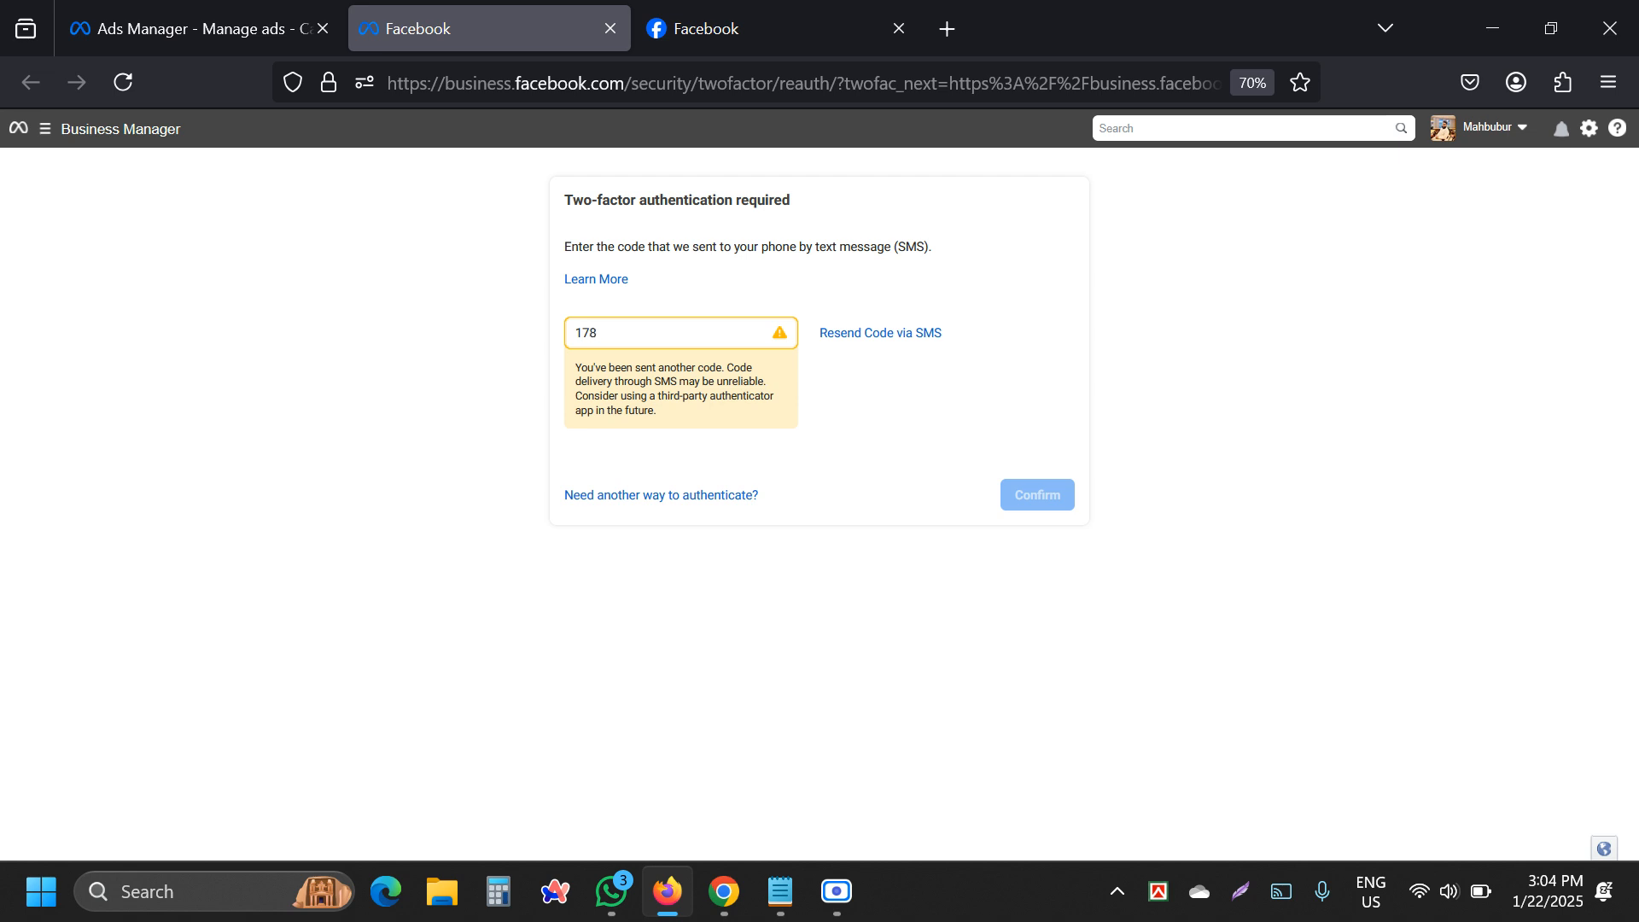
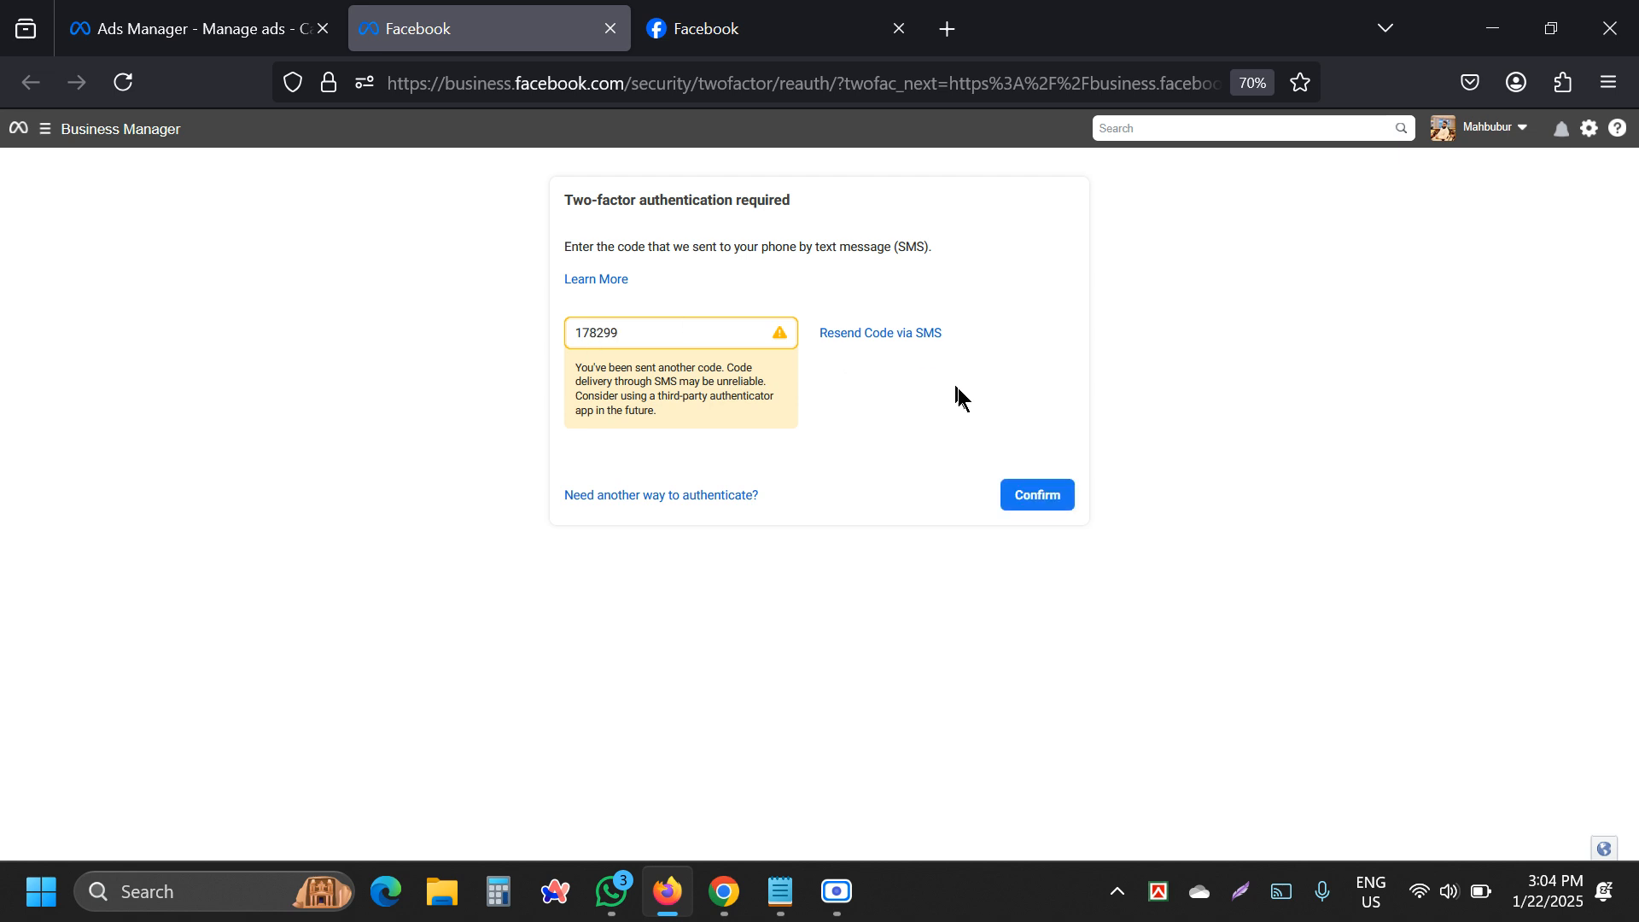
click(1015, 491)
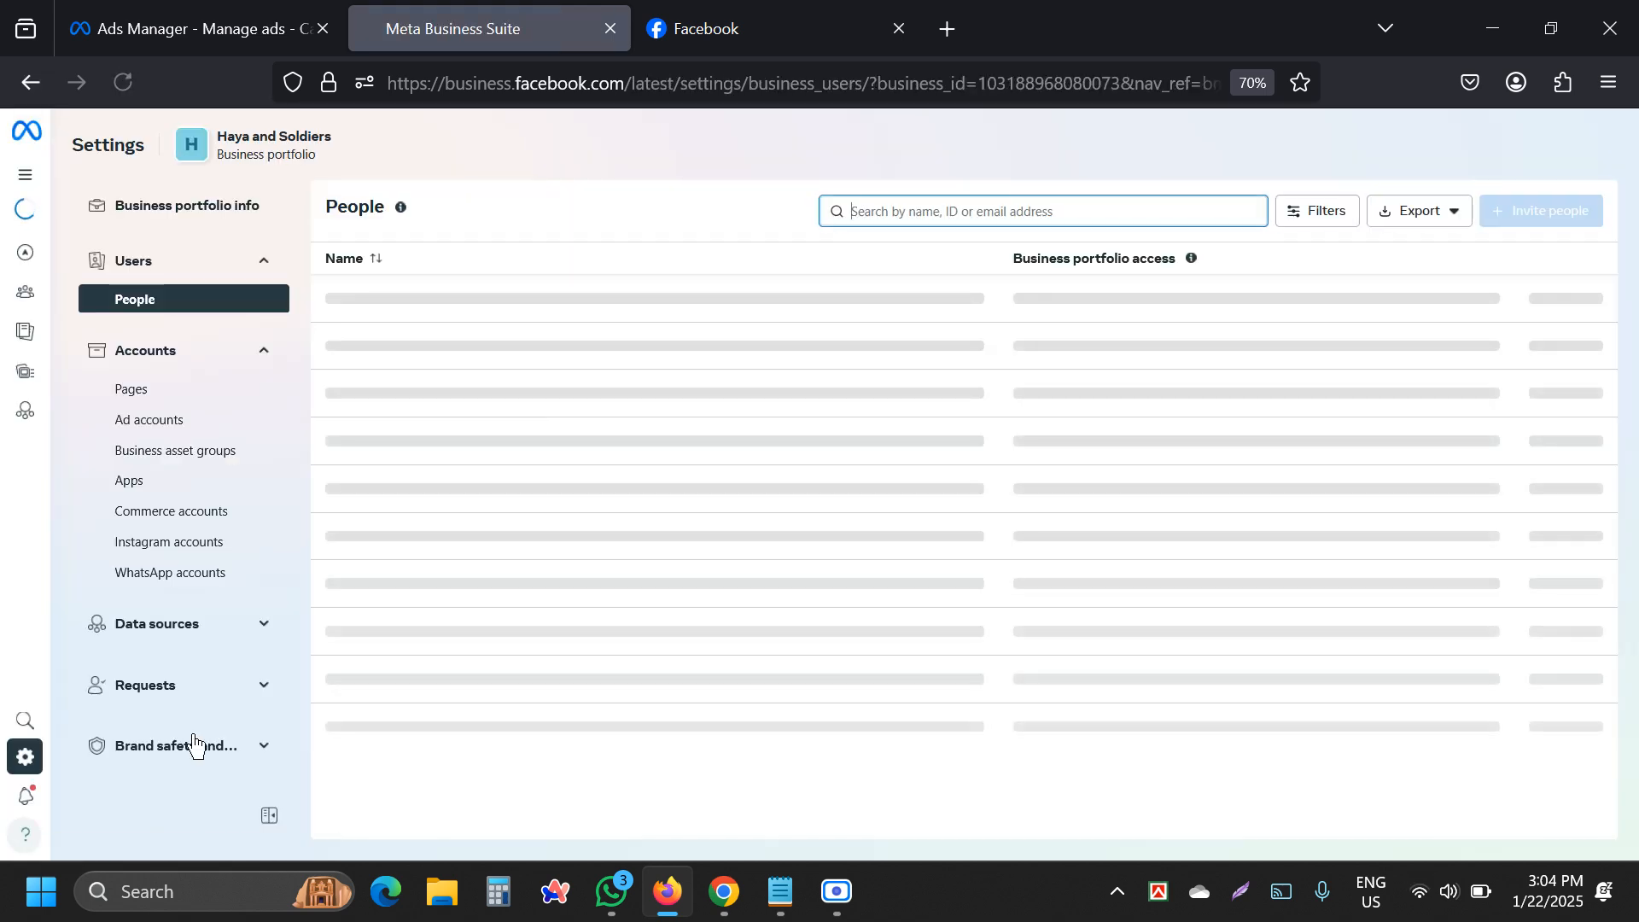
- Open the Business Manager version of the Haya and Soldiers settings, and close the Meta Business Suite settings tab
scroll(194, 742, down, 5)
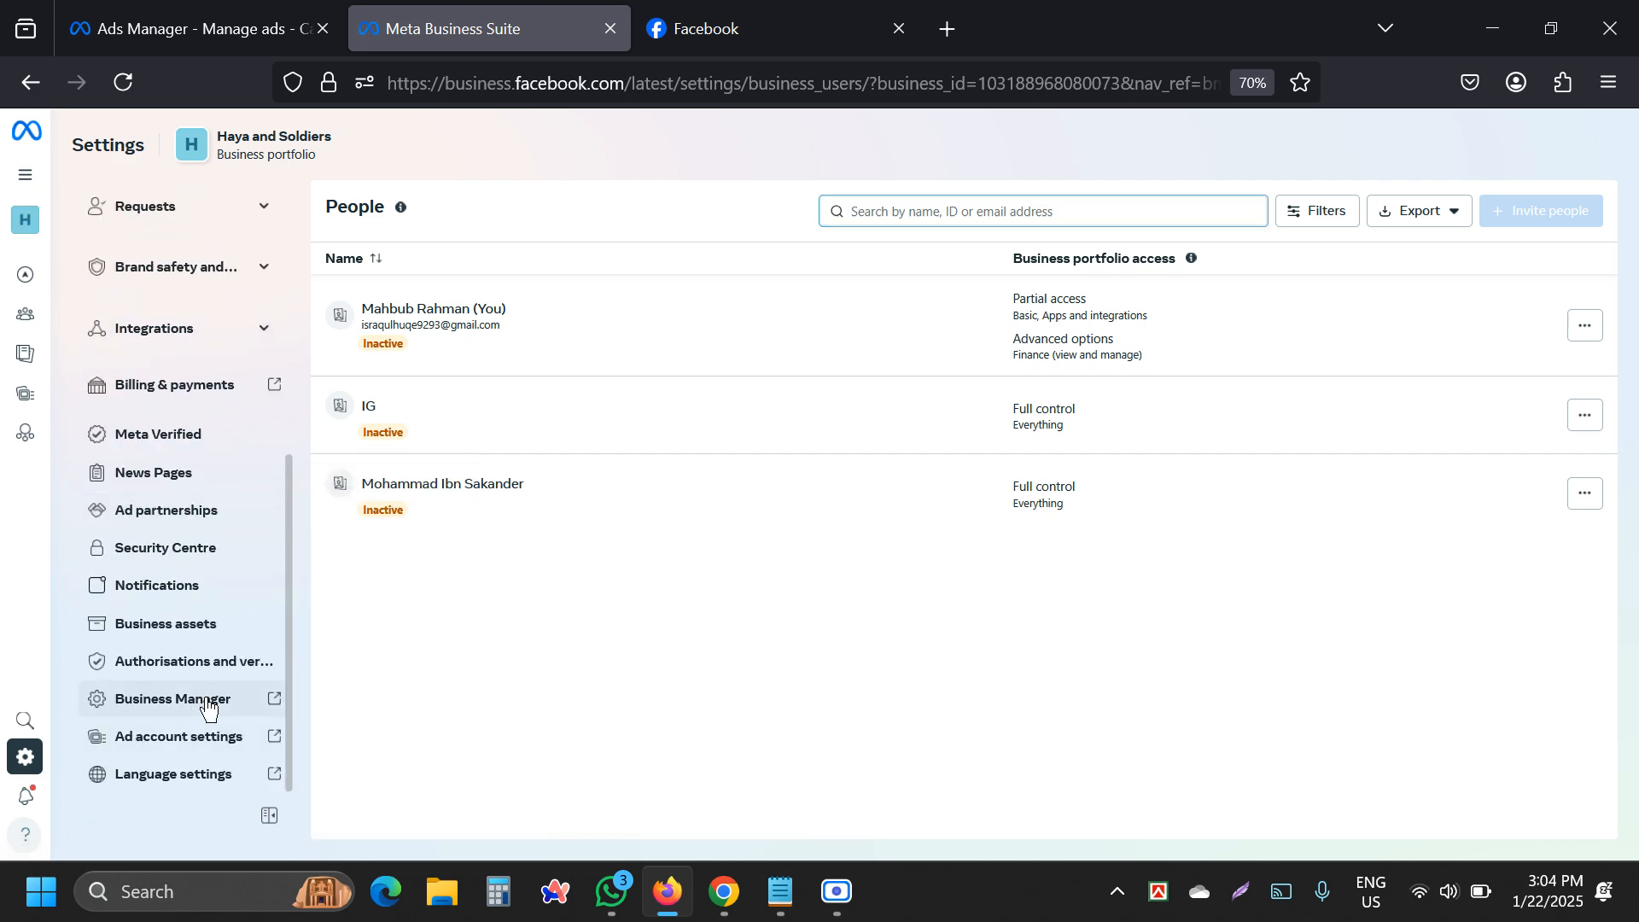
click(208, 705)
click(870, 434)
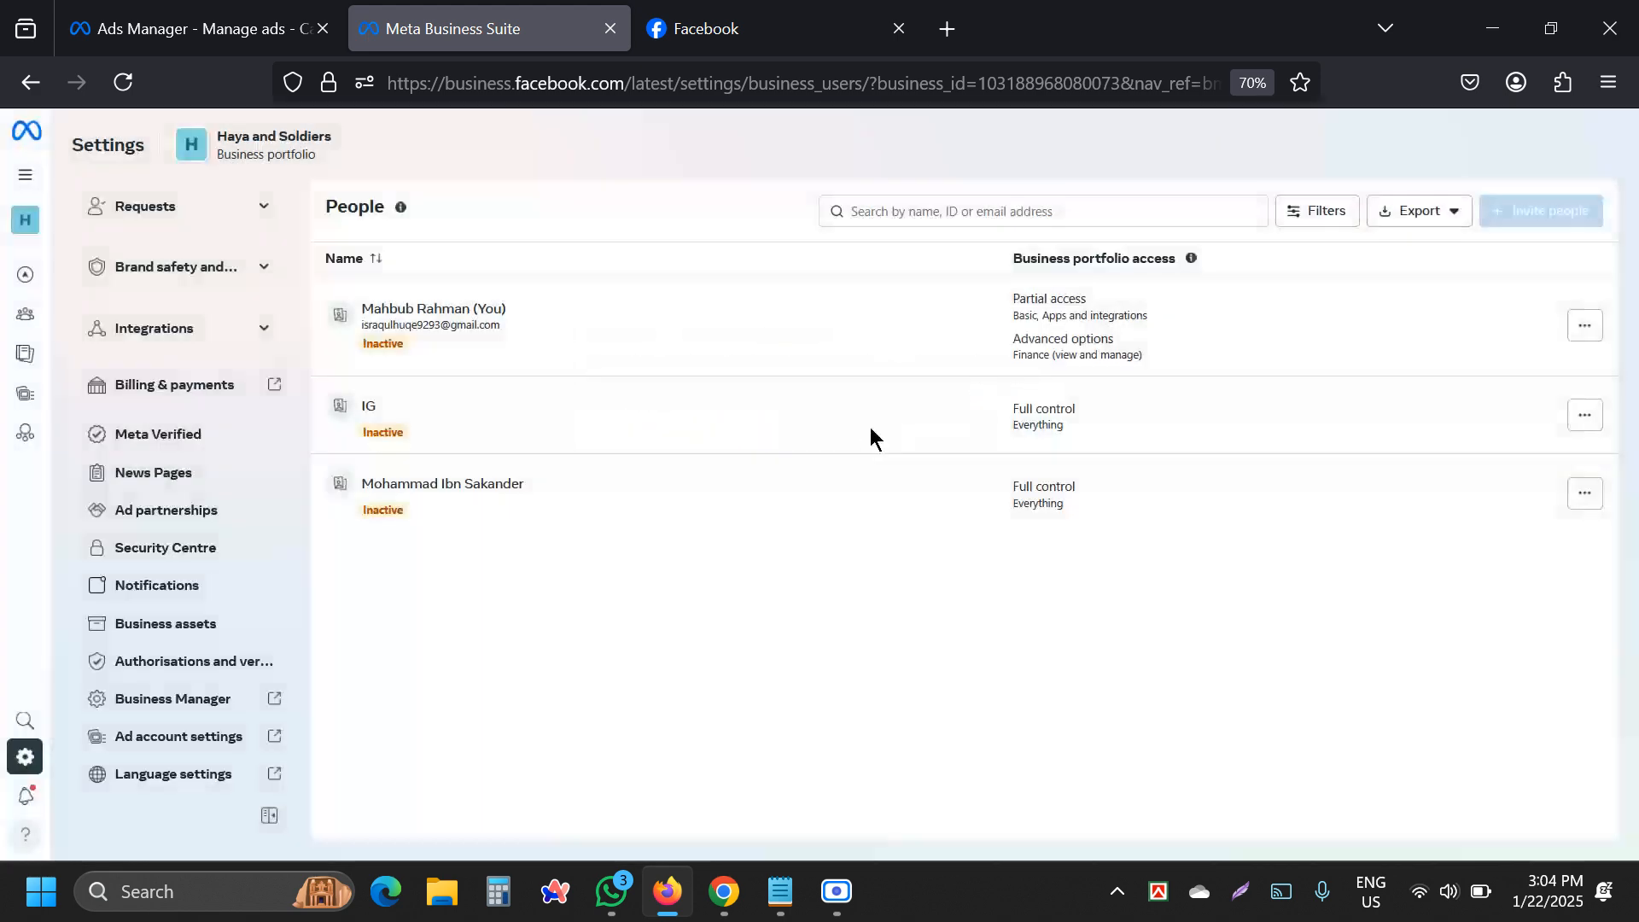
click(608, 30)
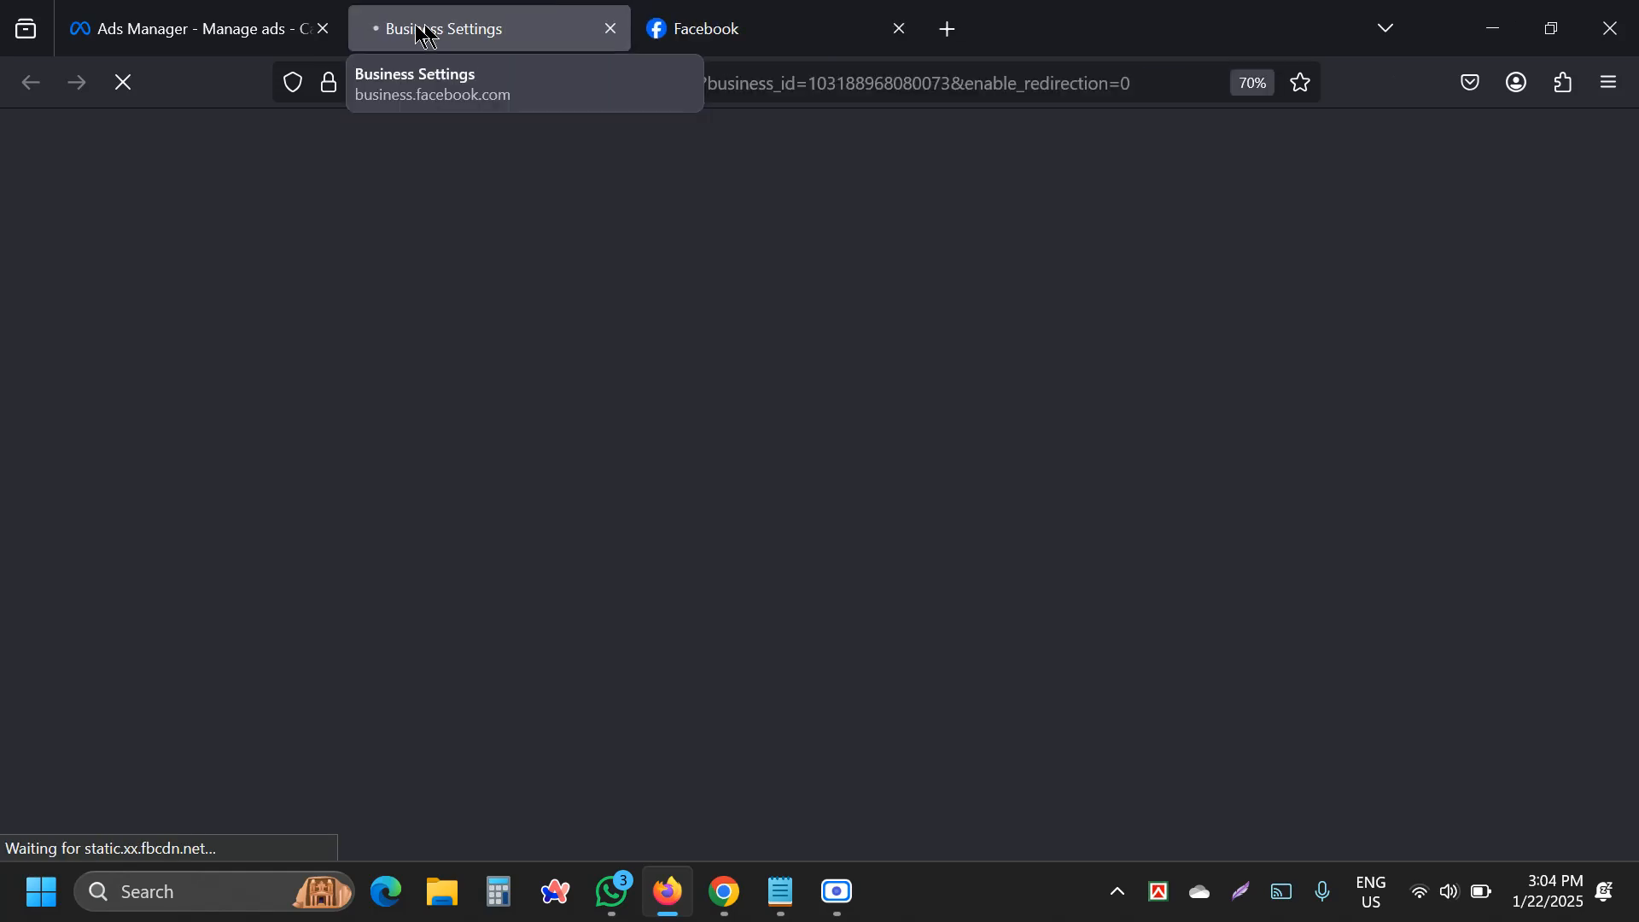
- Review the Ads Manager shortcut on Facebook and the full tools list in the Haya and Soldiers Ads Manager
click(188, 29)
click(708, 29)
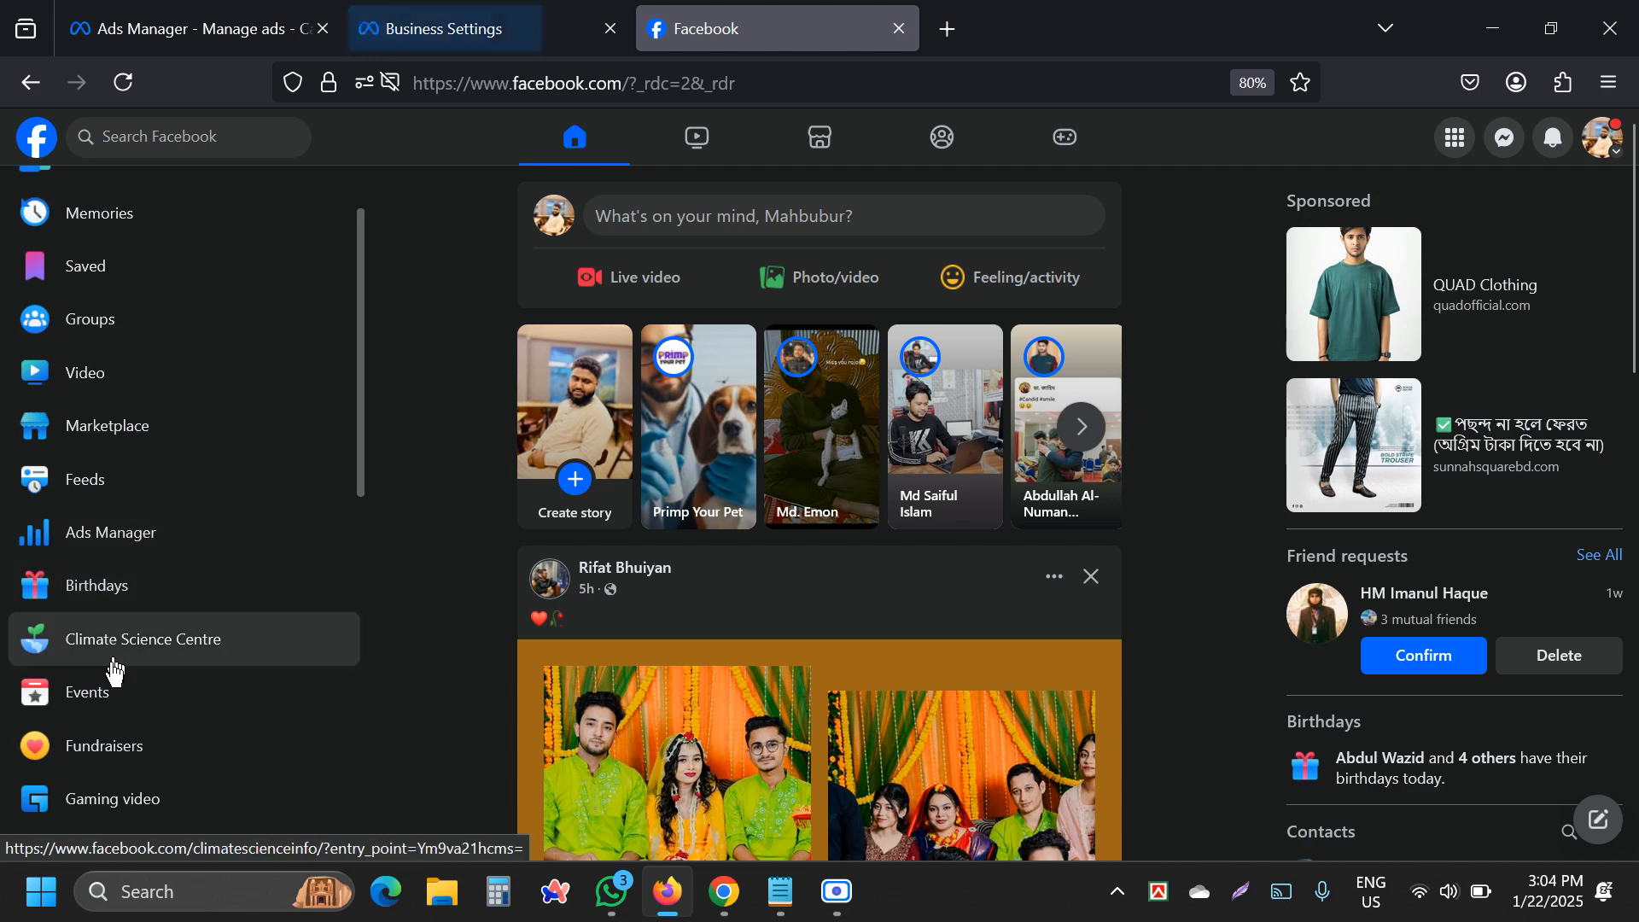
scroll(114, 670, up, 2)
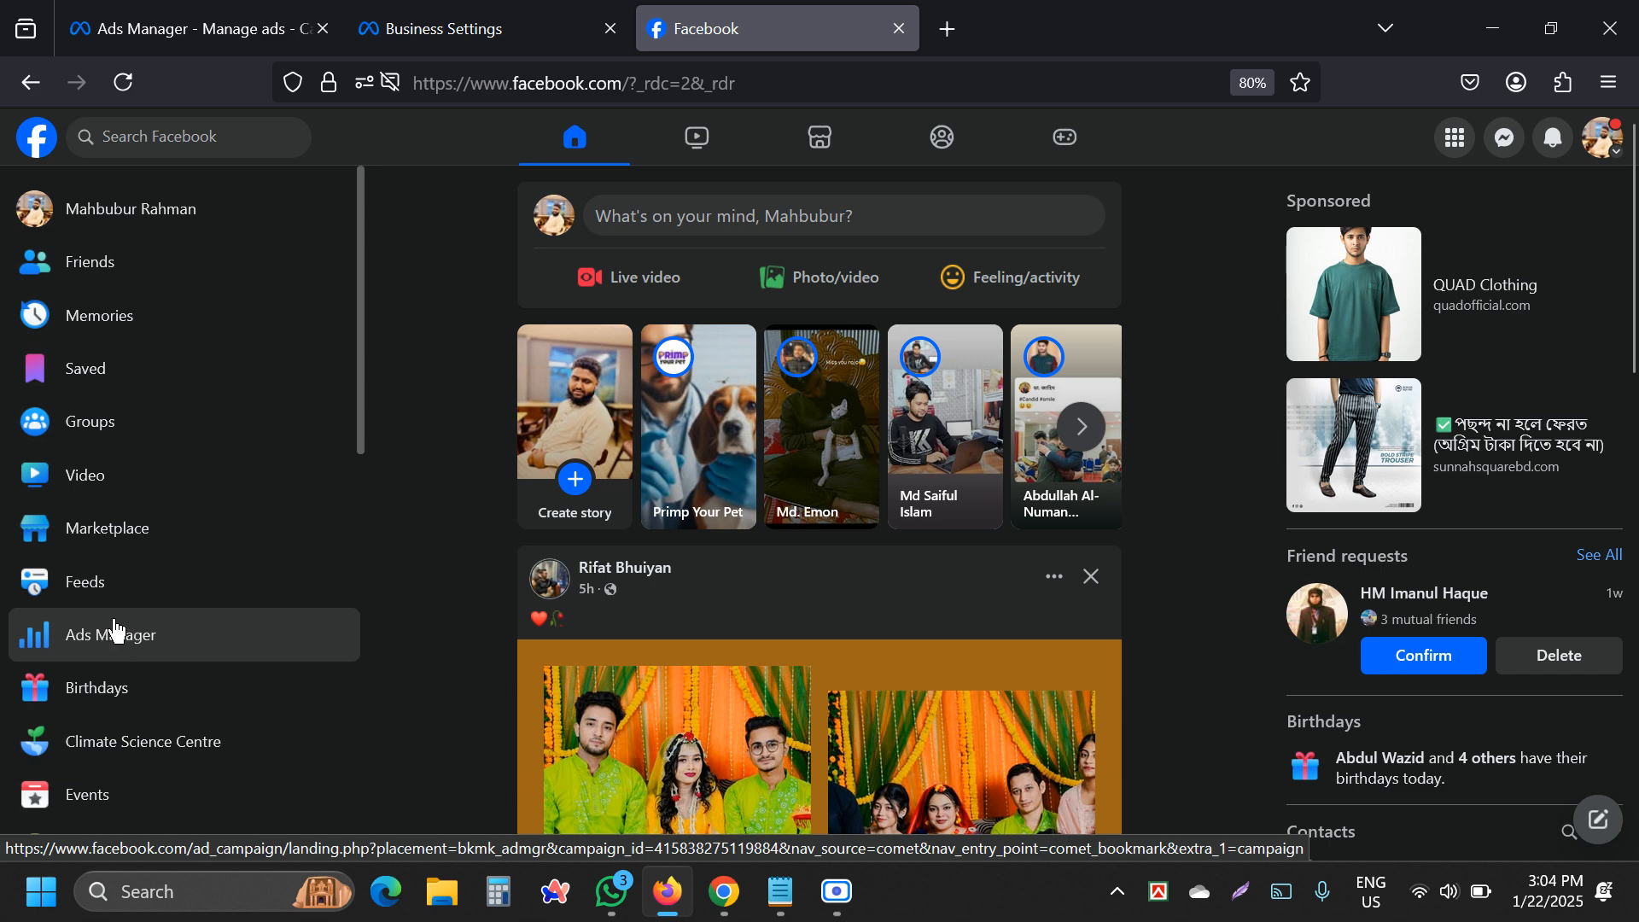
click(196, 28)
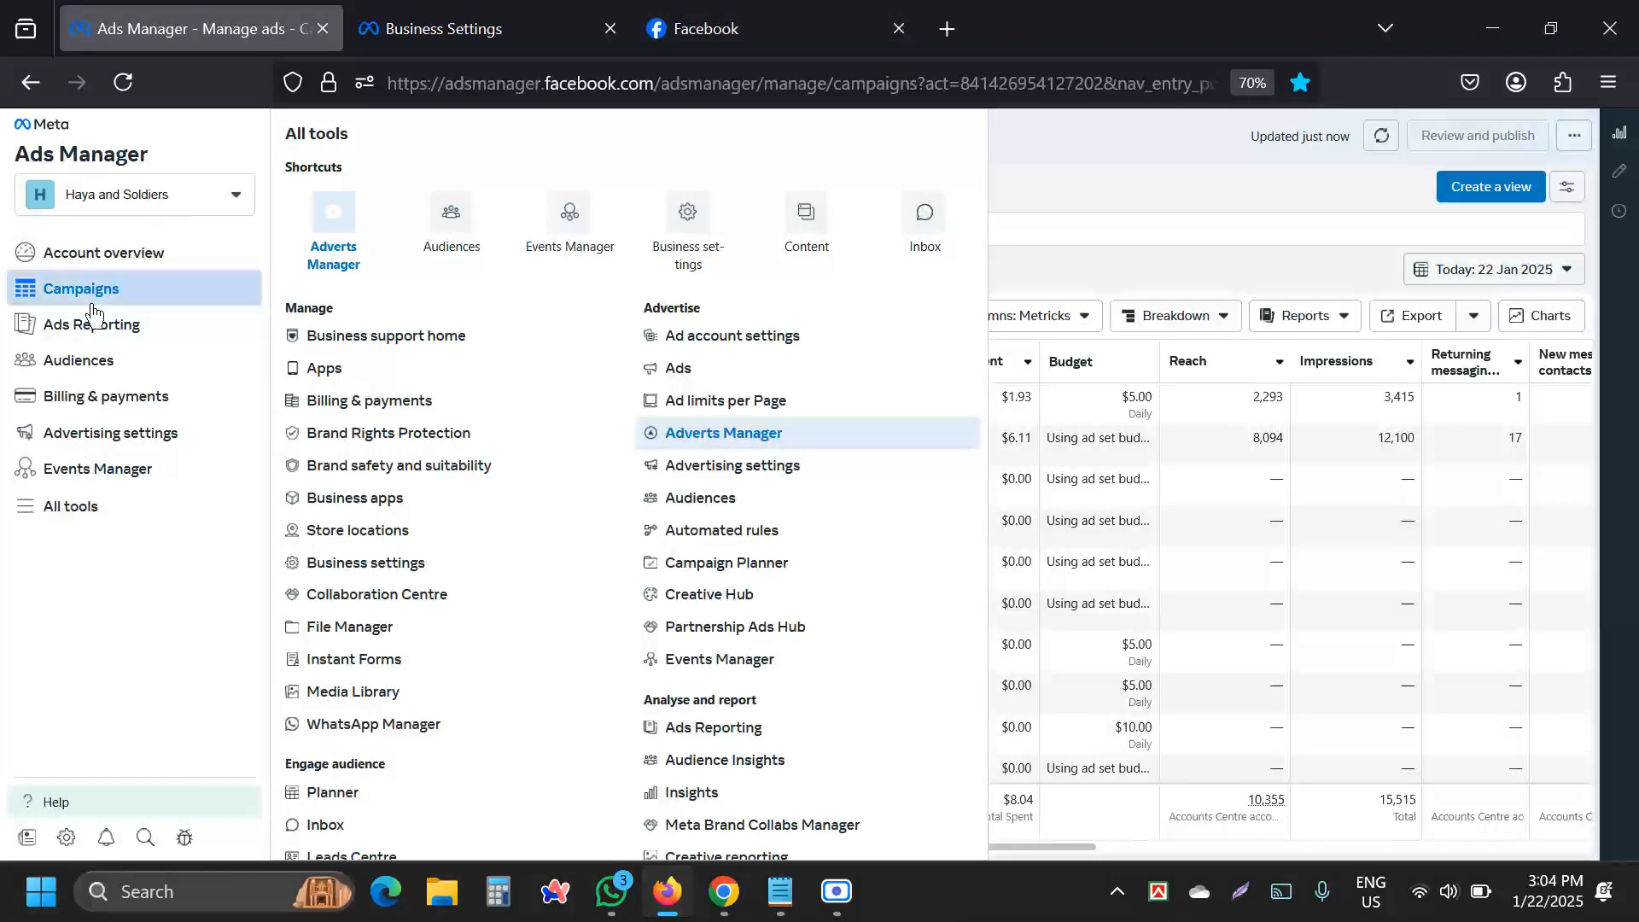
click(60, 512)
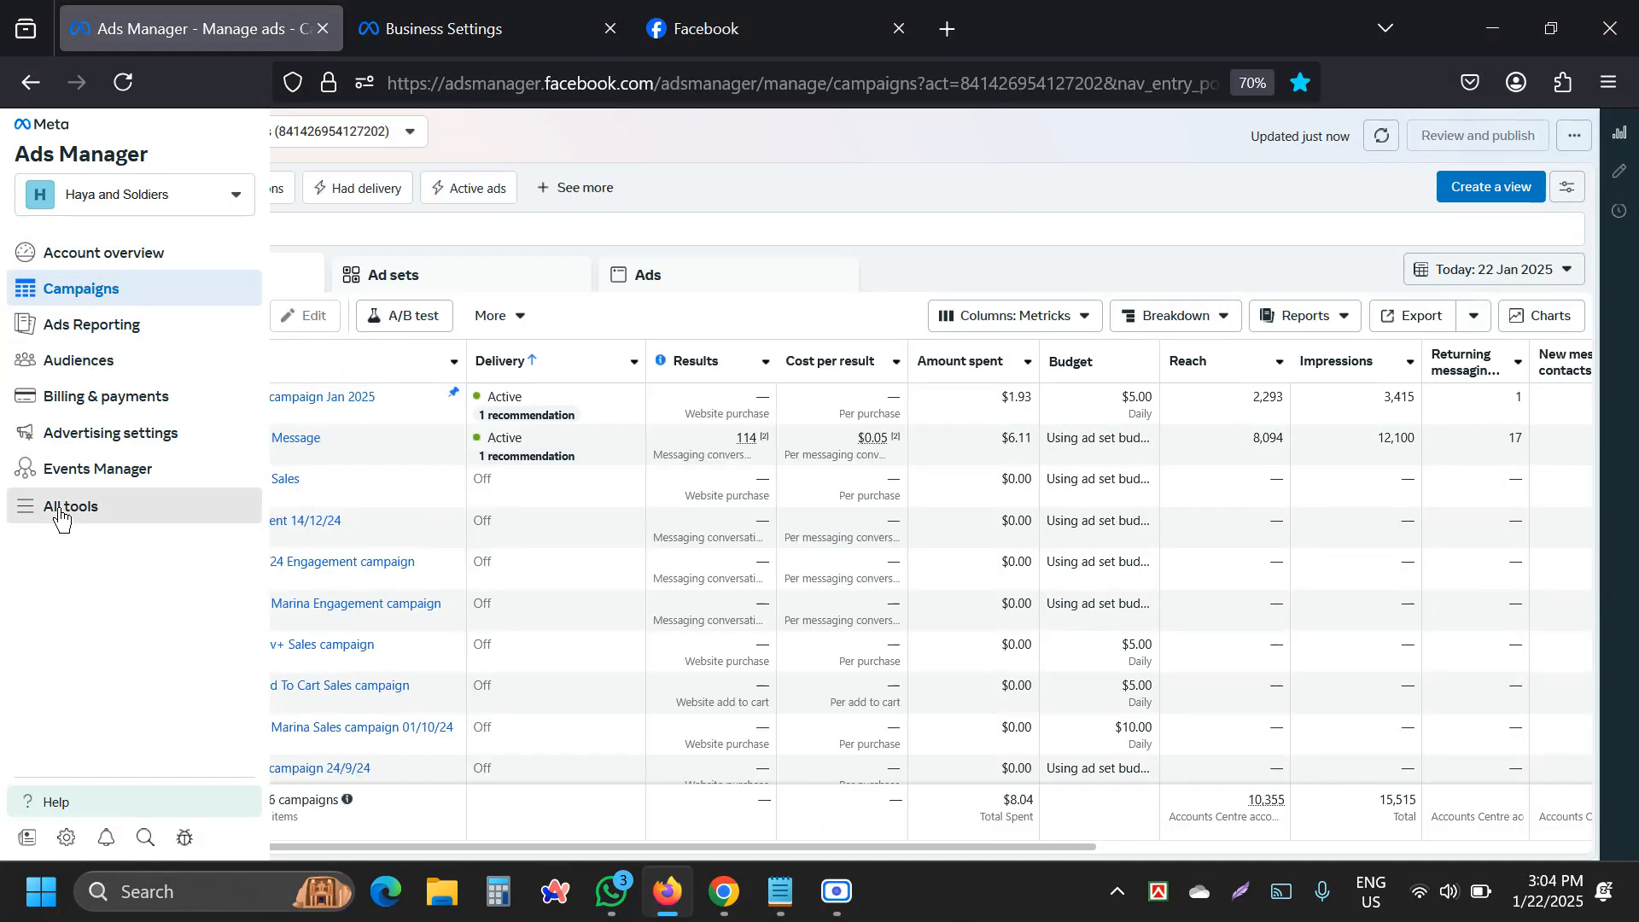
click(58, 511)
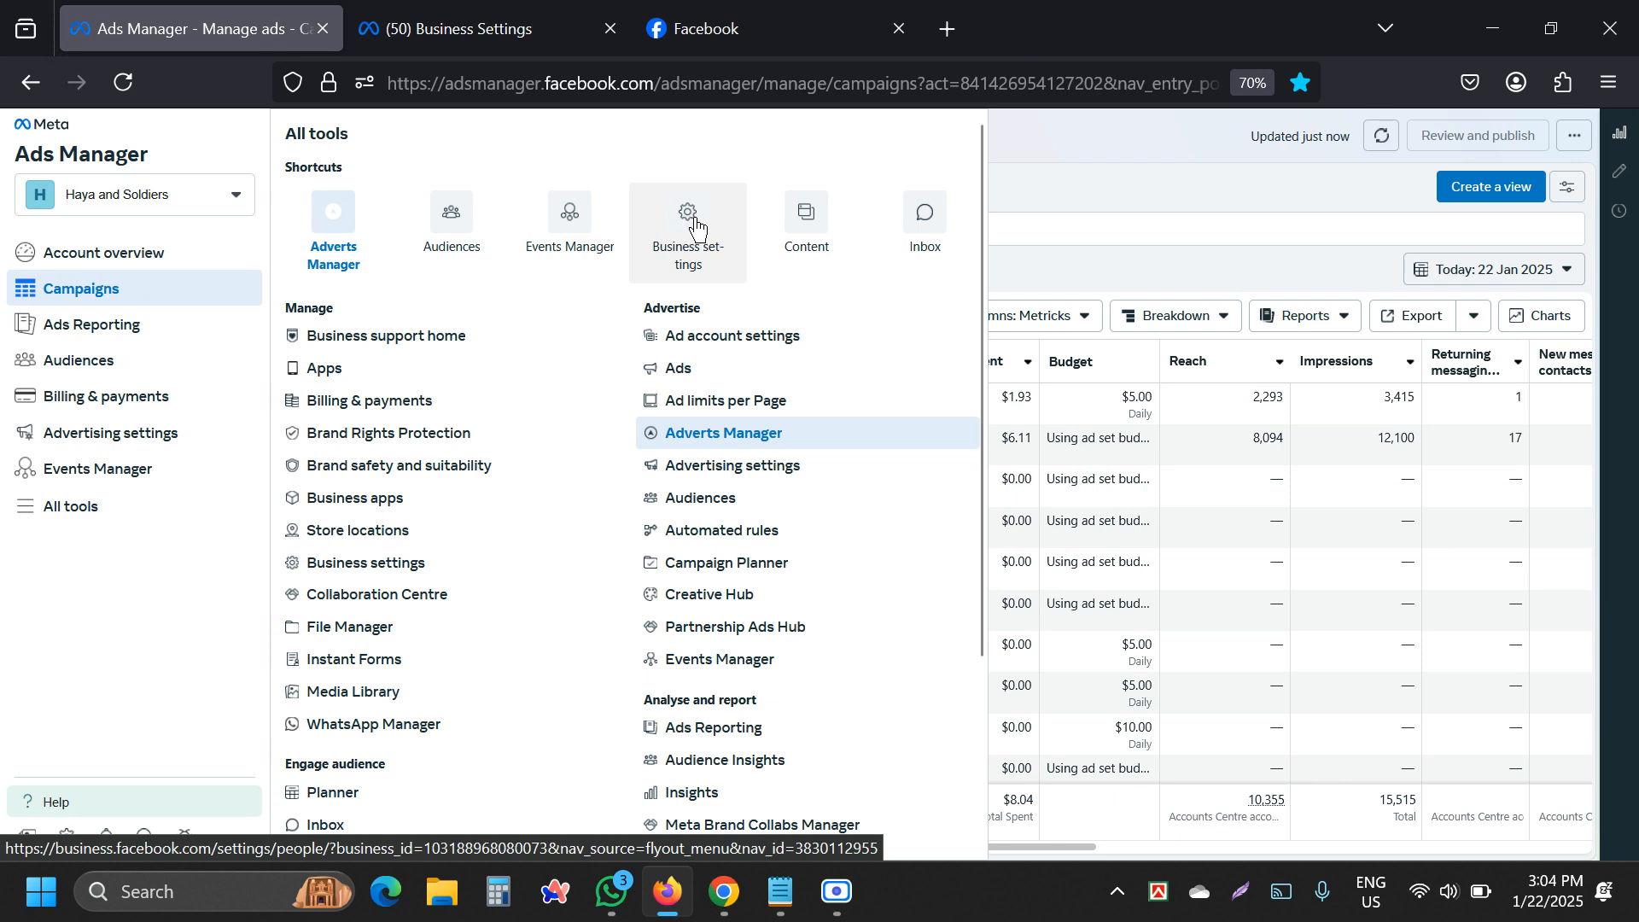
- Switch to Chrome and review the Meta Business overview and settings links in the Facebook Ads class document
click(733, 19)
mouse_move(735, 870)
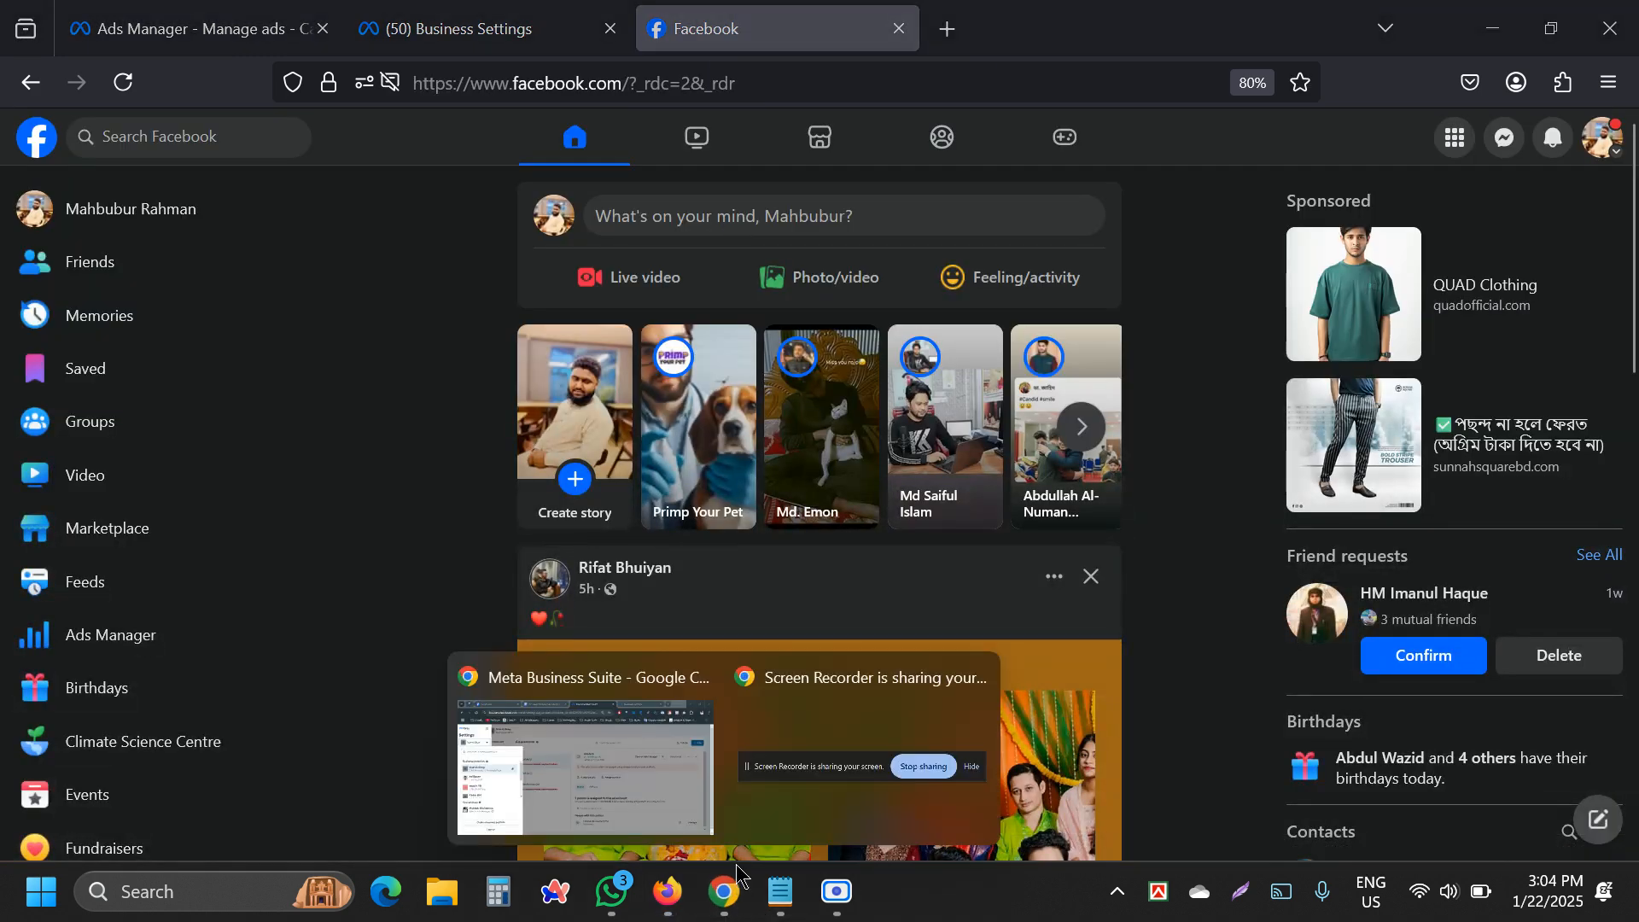
click(651, 809)
click(560, 13)
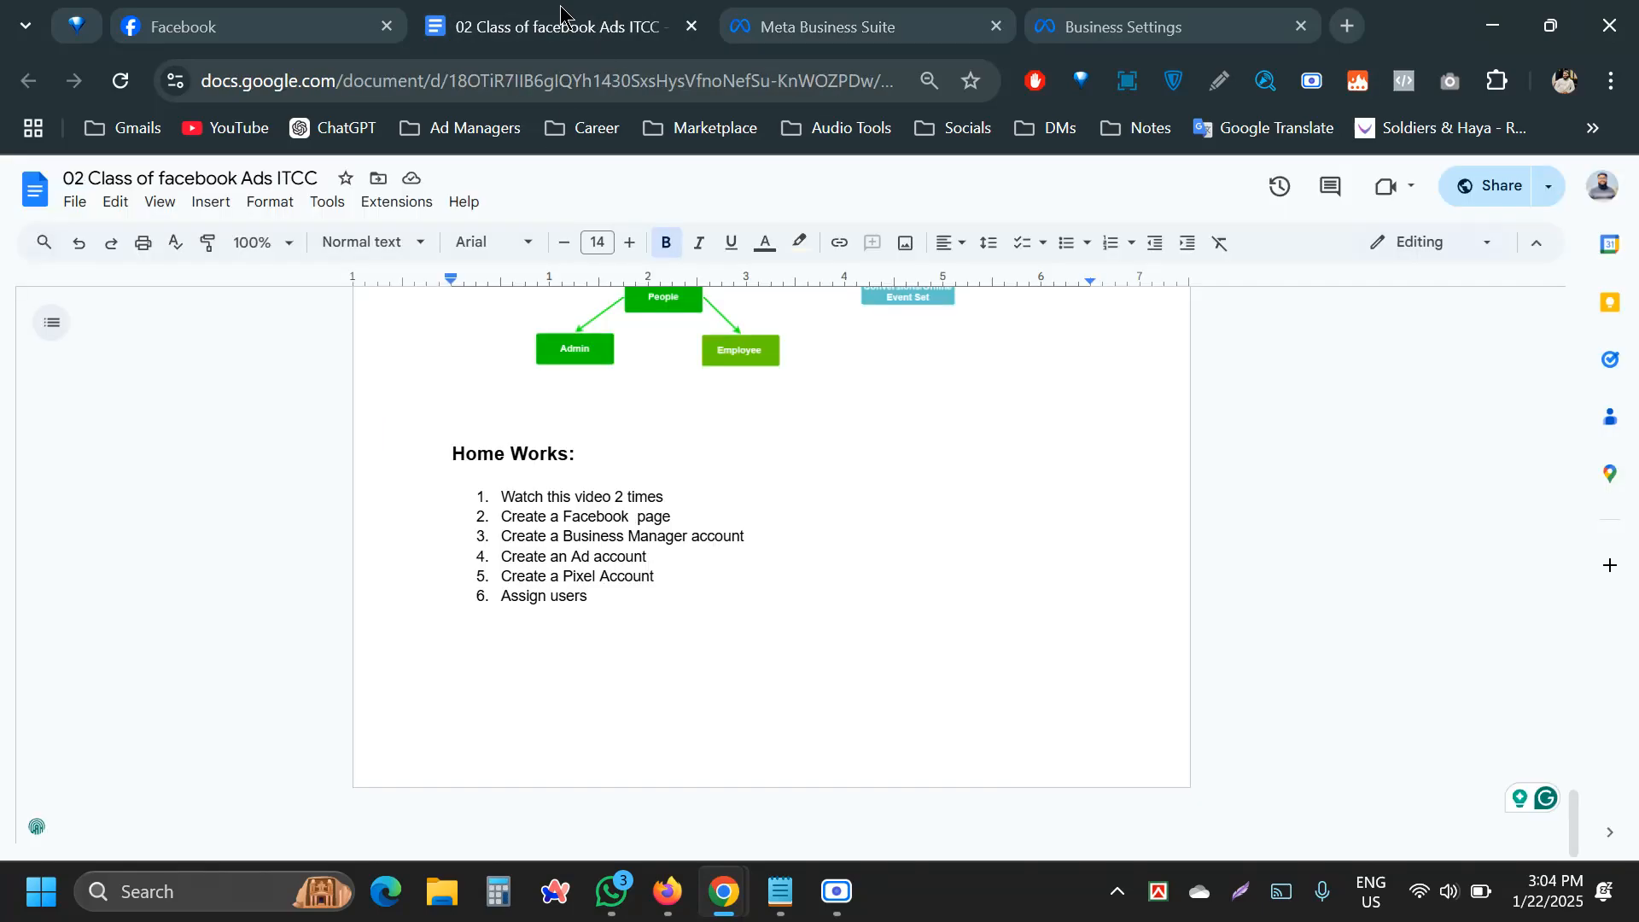
scroll(611, 543, up, 15)
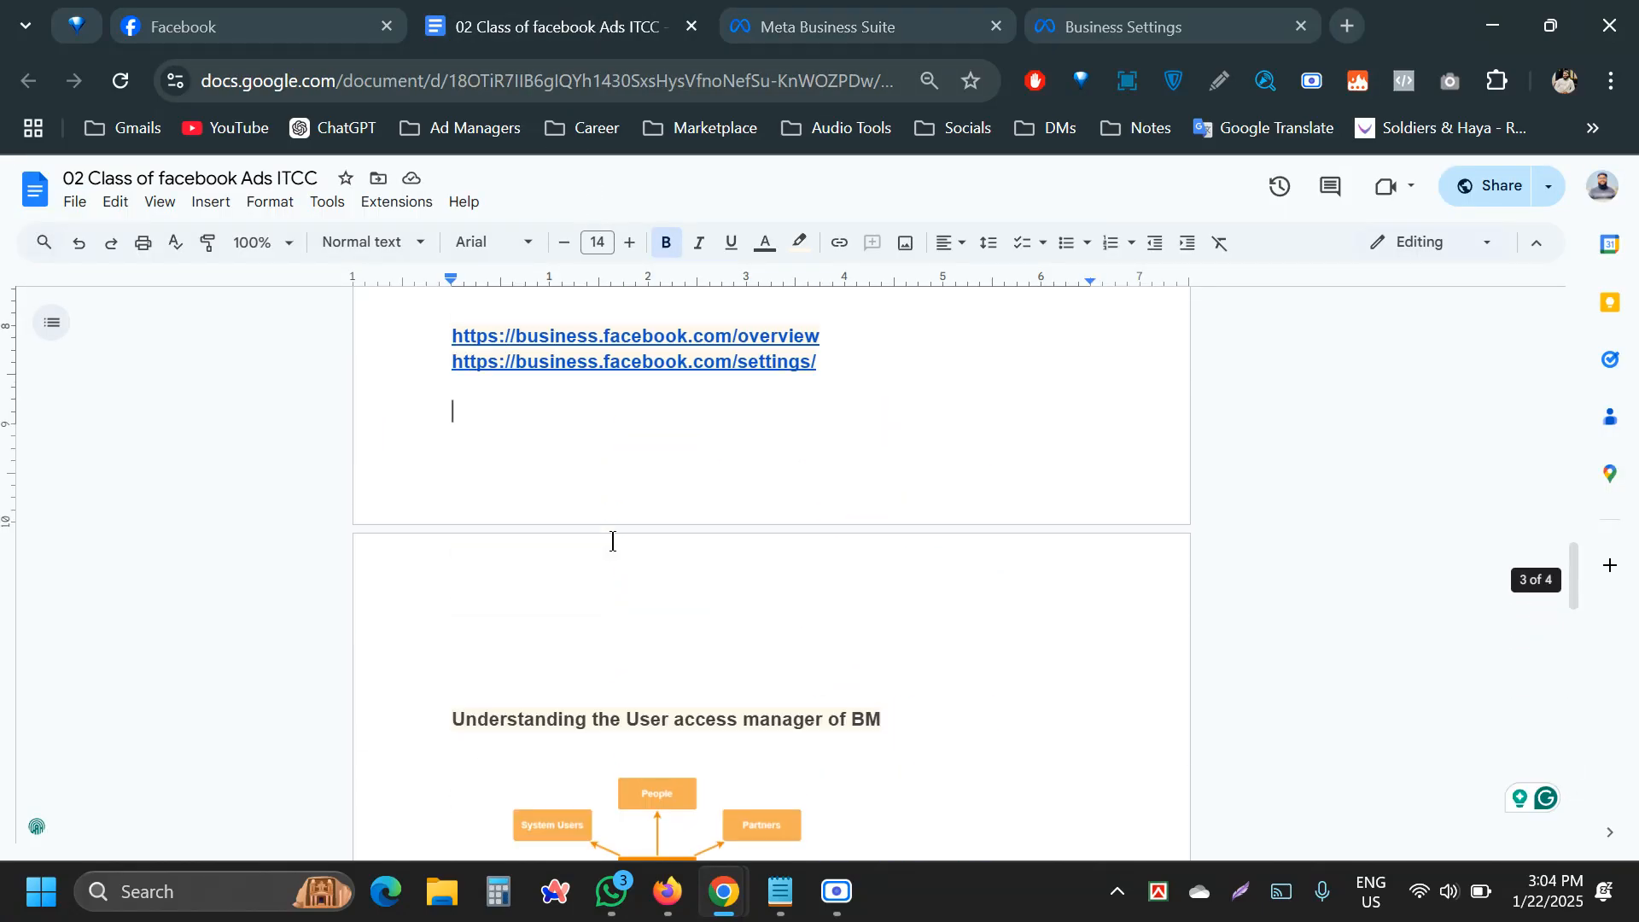
scroll(611, 541, up, 3)
scroll(612, 541, down, 2)
mouse_move(708, 896)
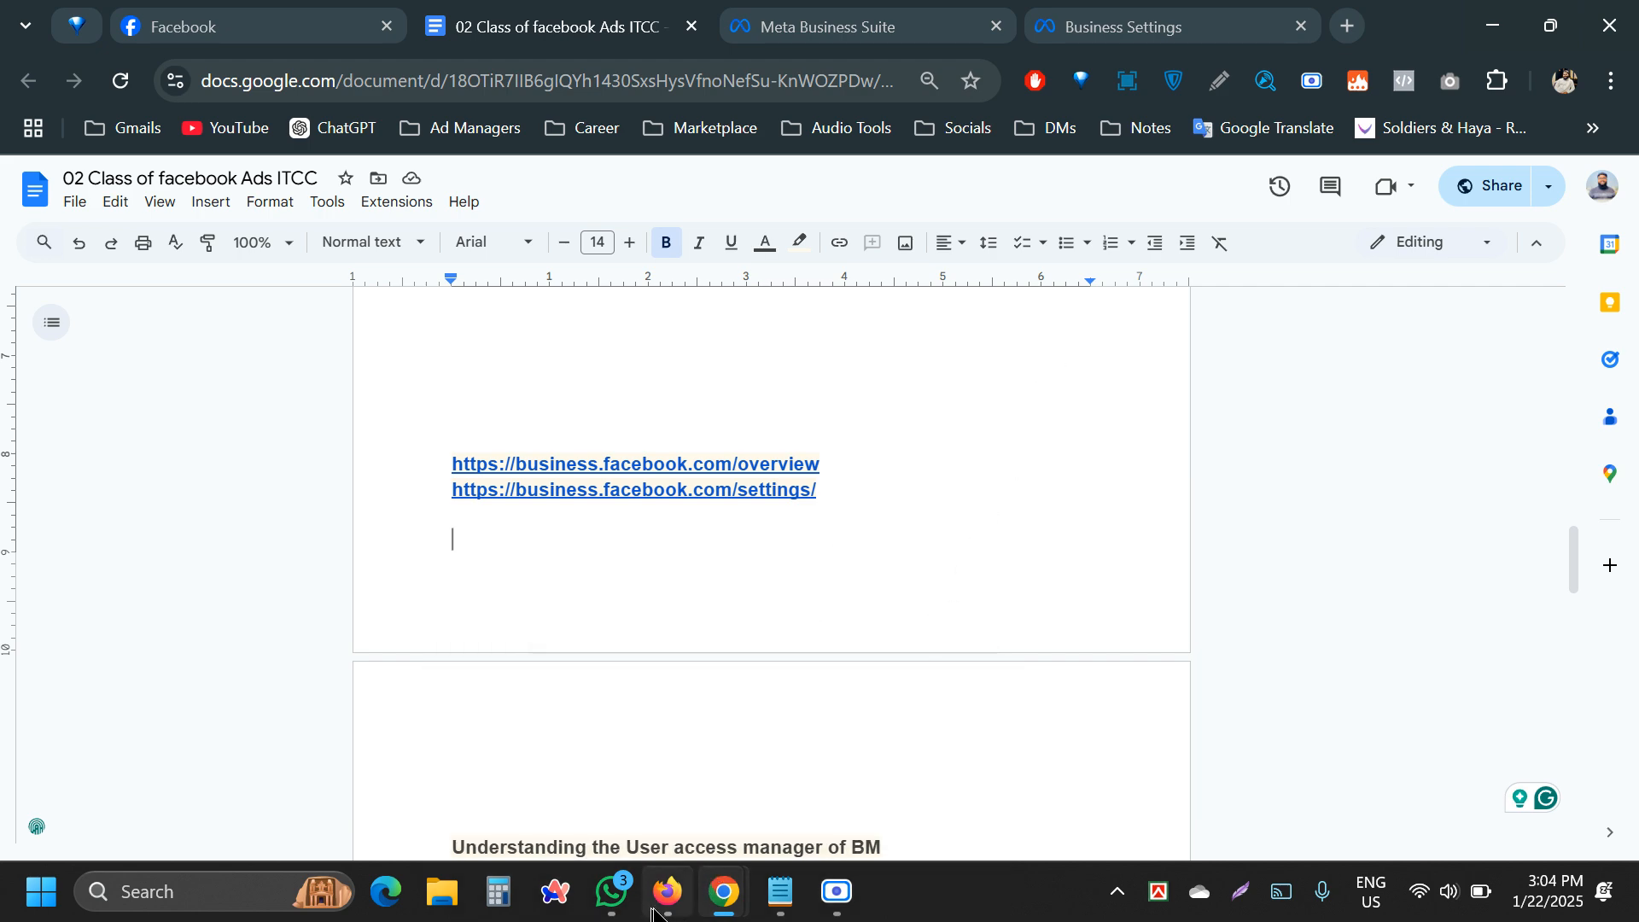
- Switch to Firefox, open Ads Manager from the Facebook shortcuts, and dismiss the temporary hold notice
click(667, 892)
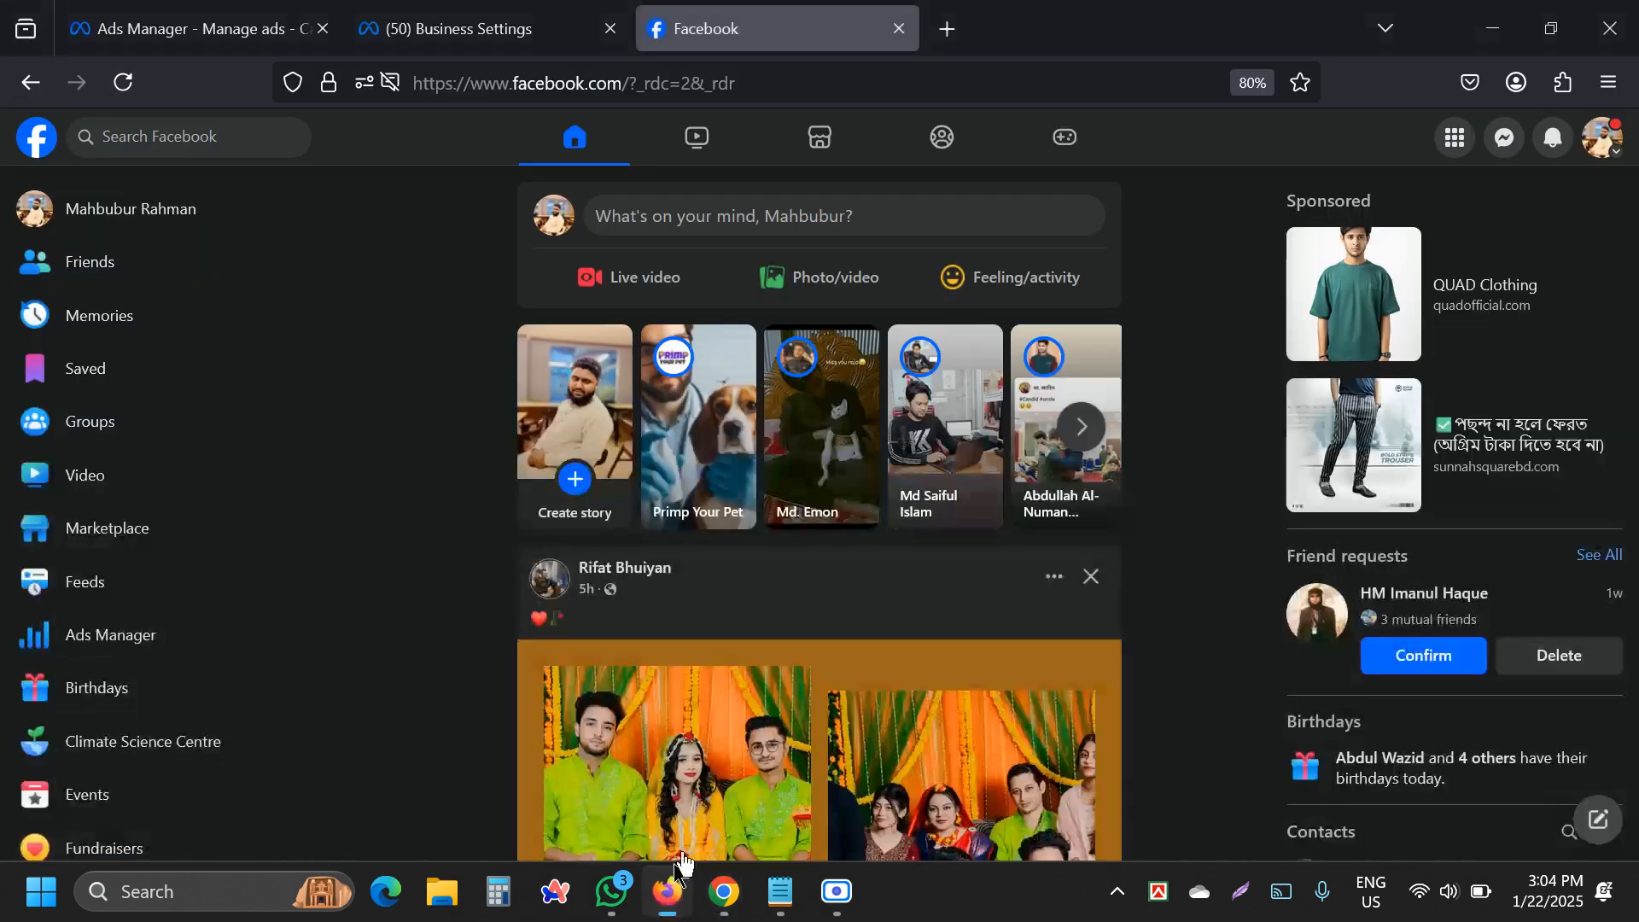
click(106, 646)
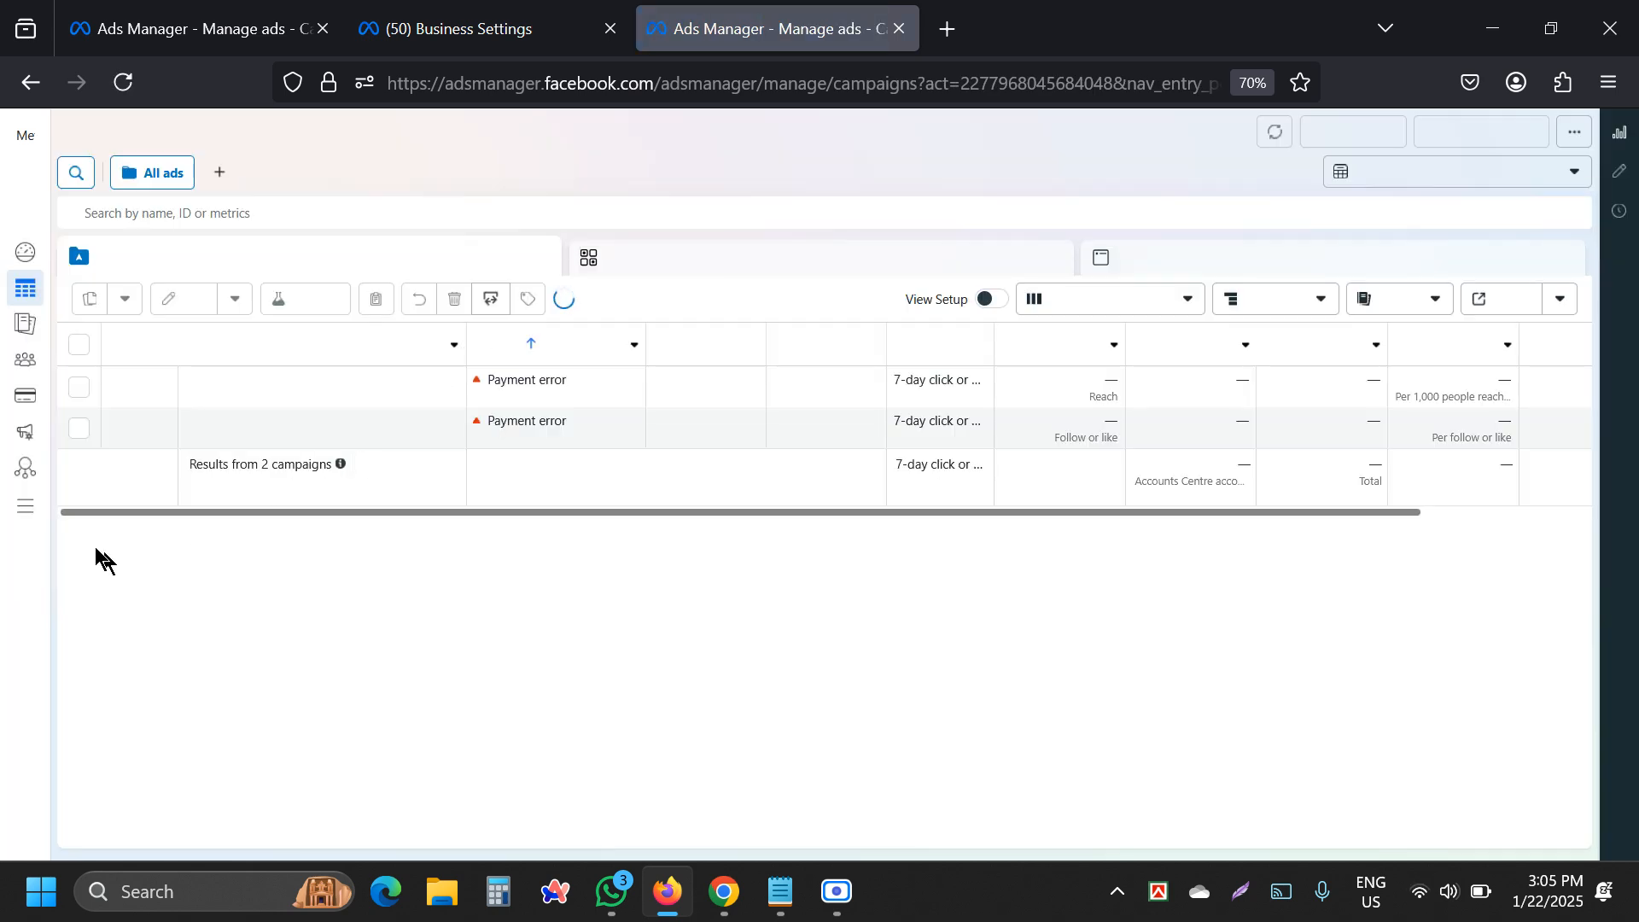
click(26, 510)
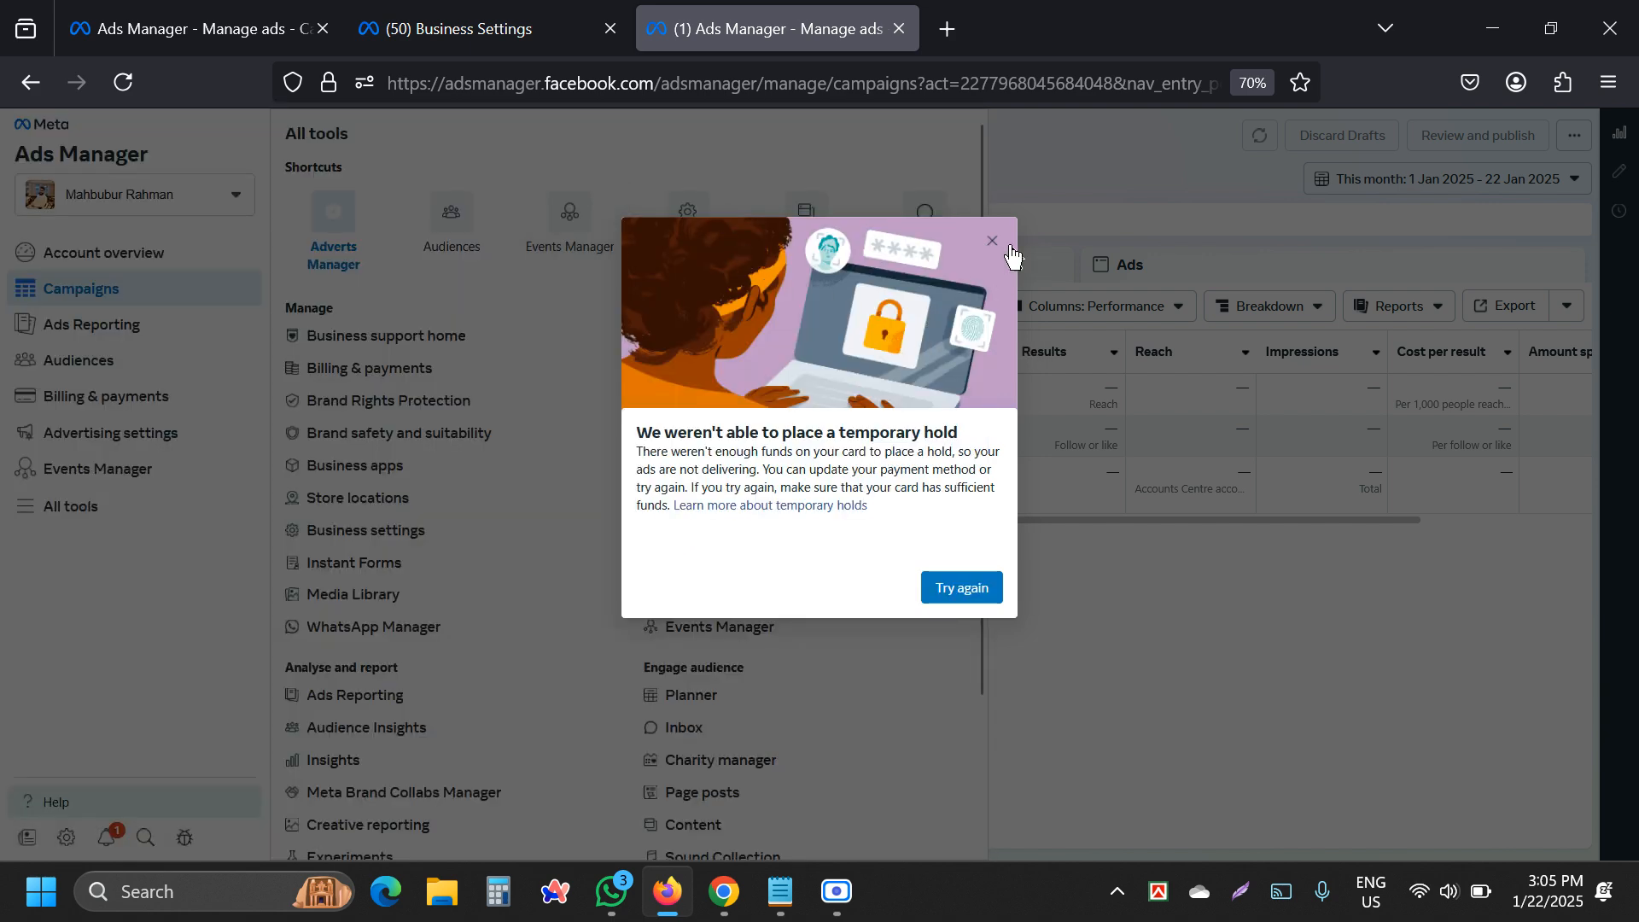
click(992, 241)
- Look through the full list of tools in the personal account's Ads Manager and close it
mouse_move(48, 525)
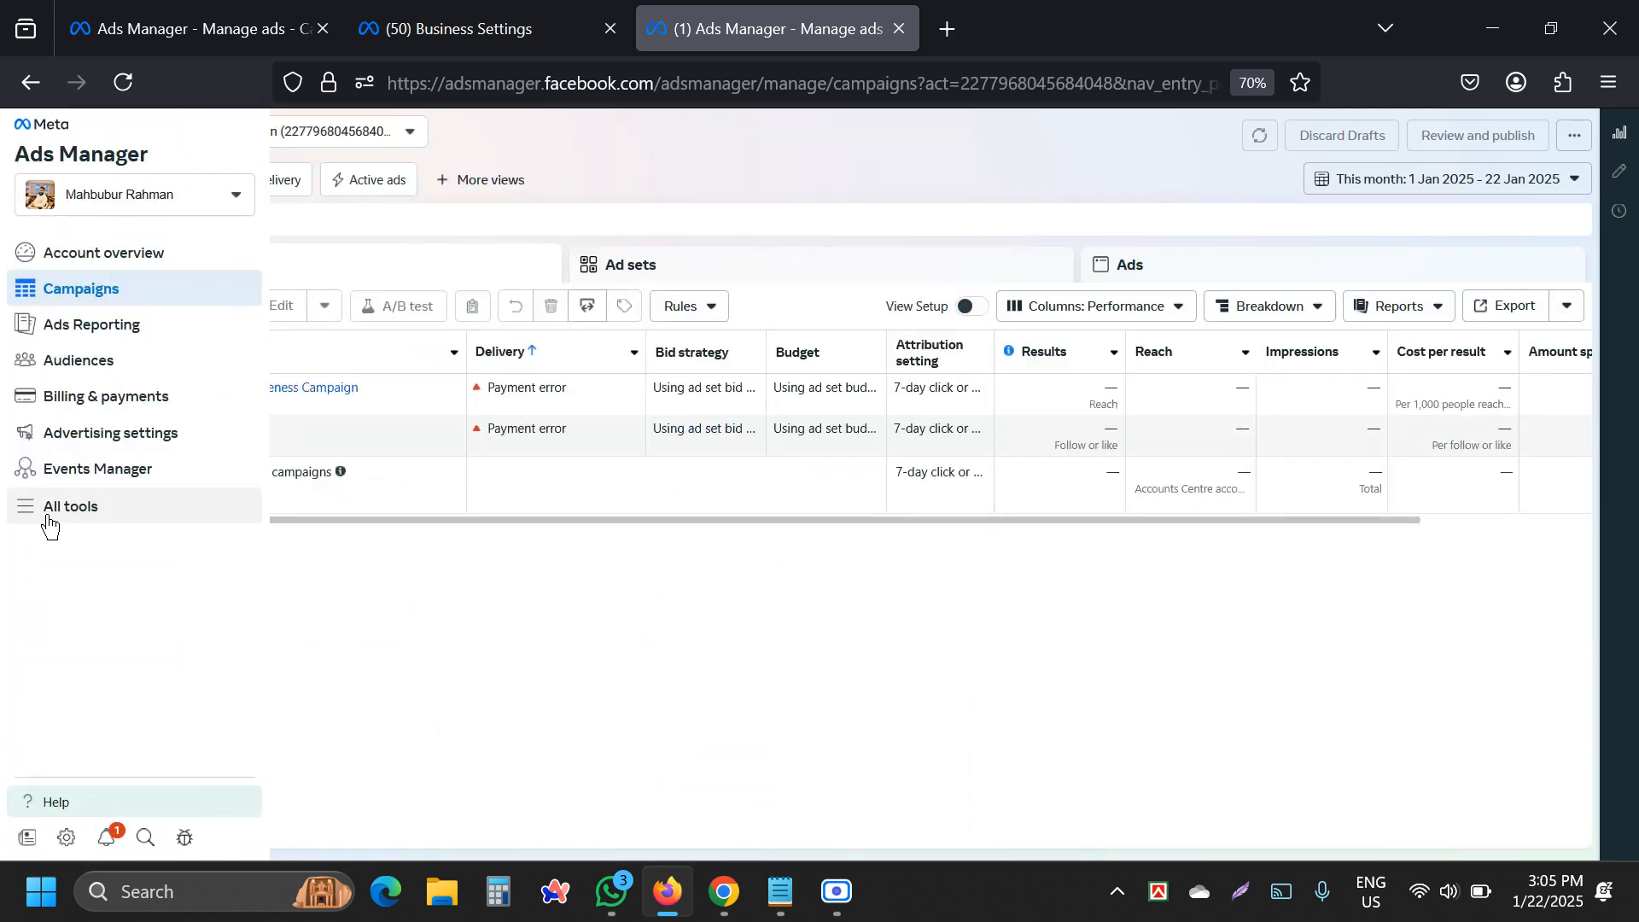
click(165, 493)
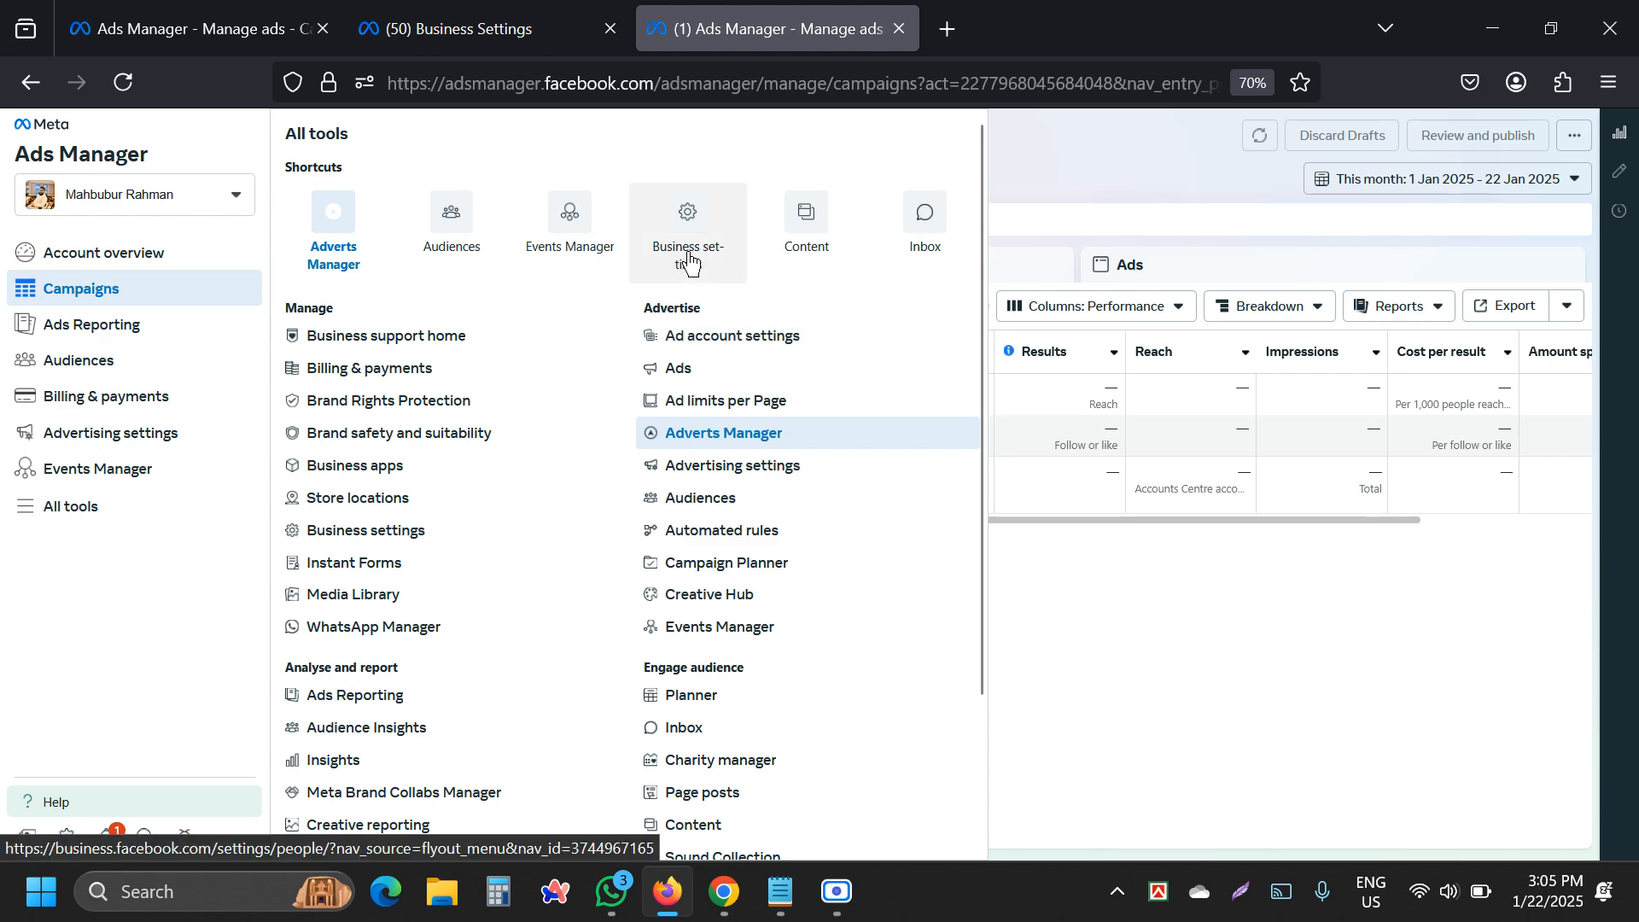
scroll(690, 263, down, 3)
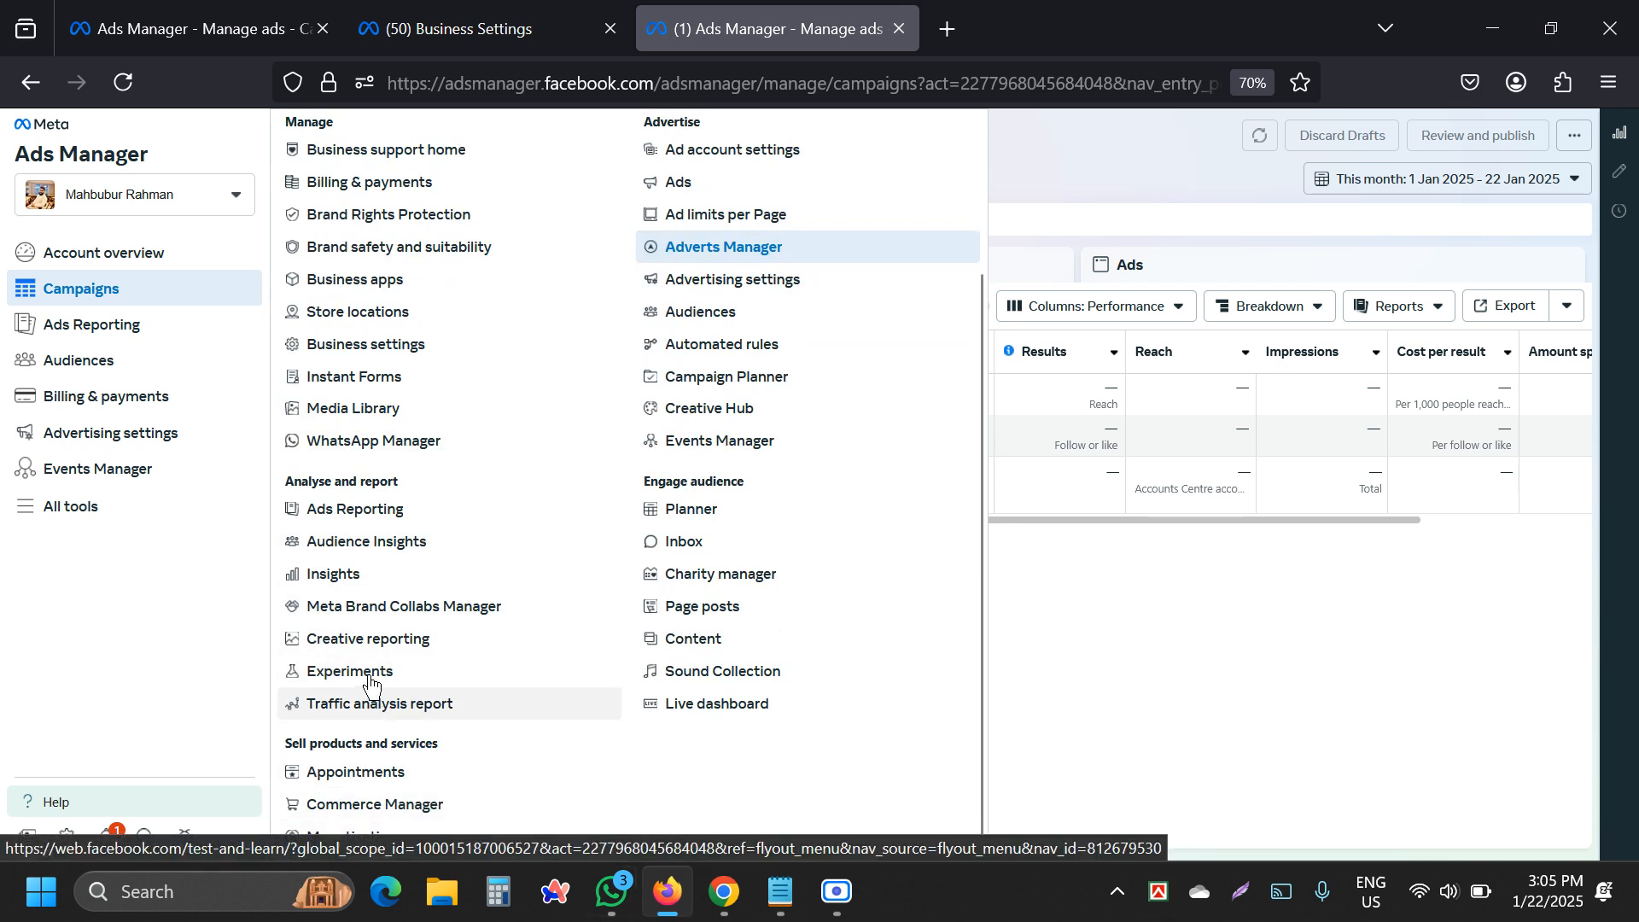
scroll(374, 614, up, 1)
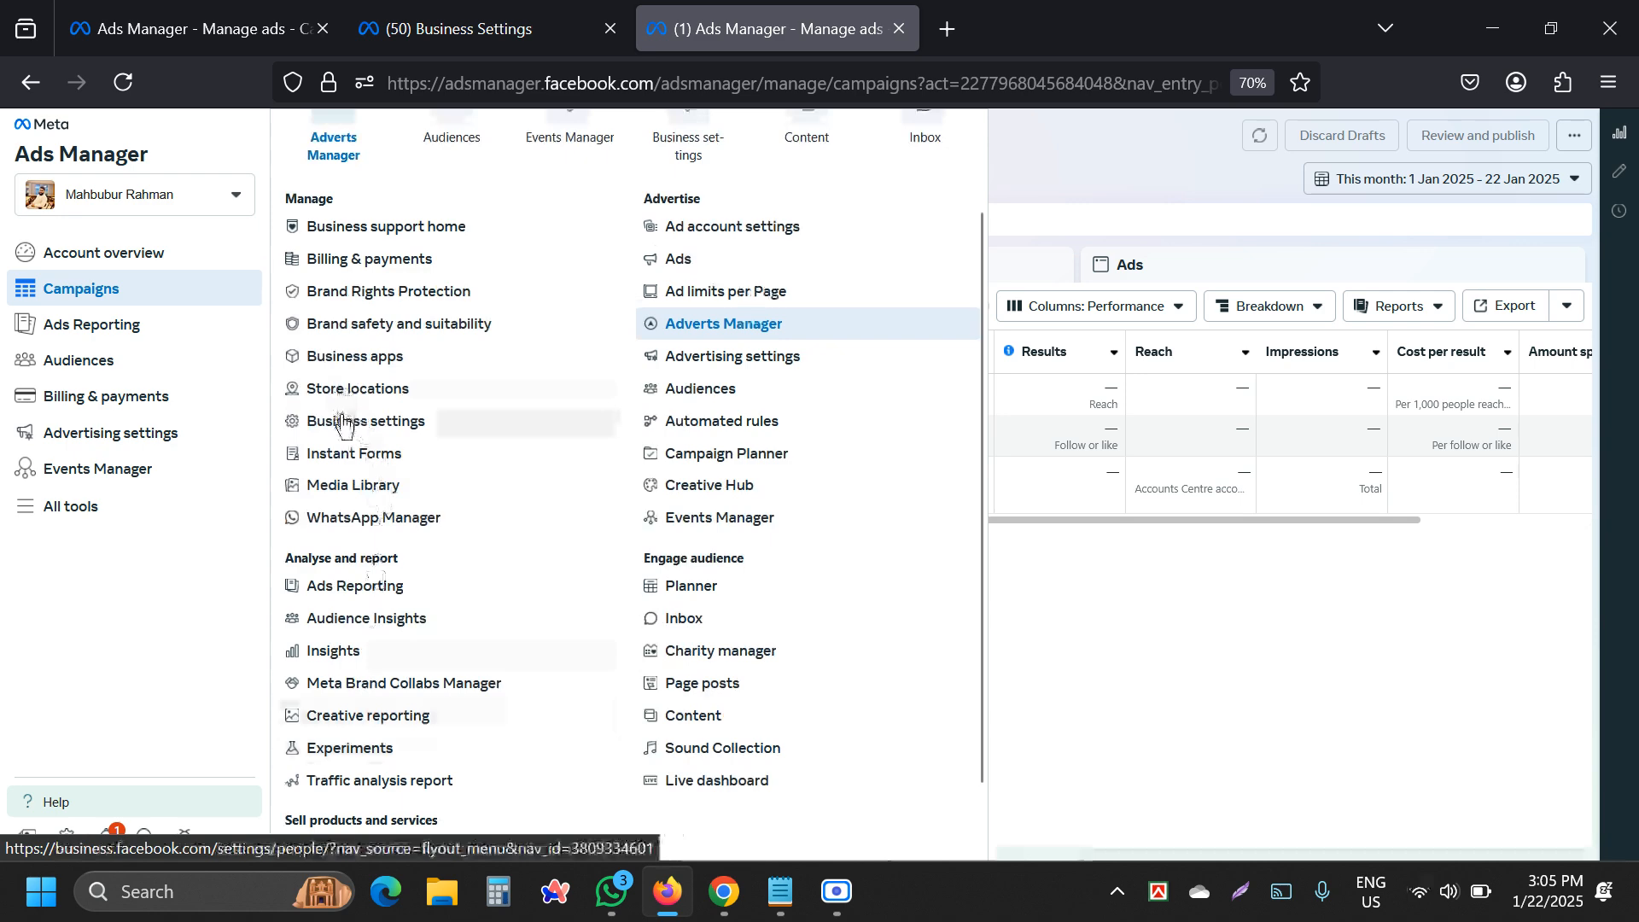
scroll(344, 423, up, 2)
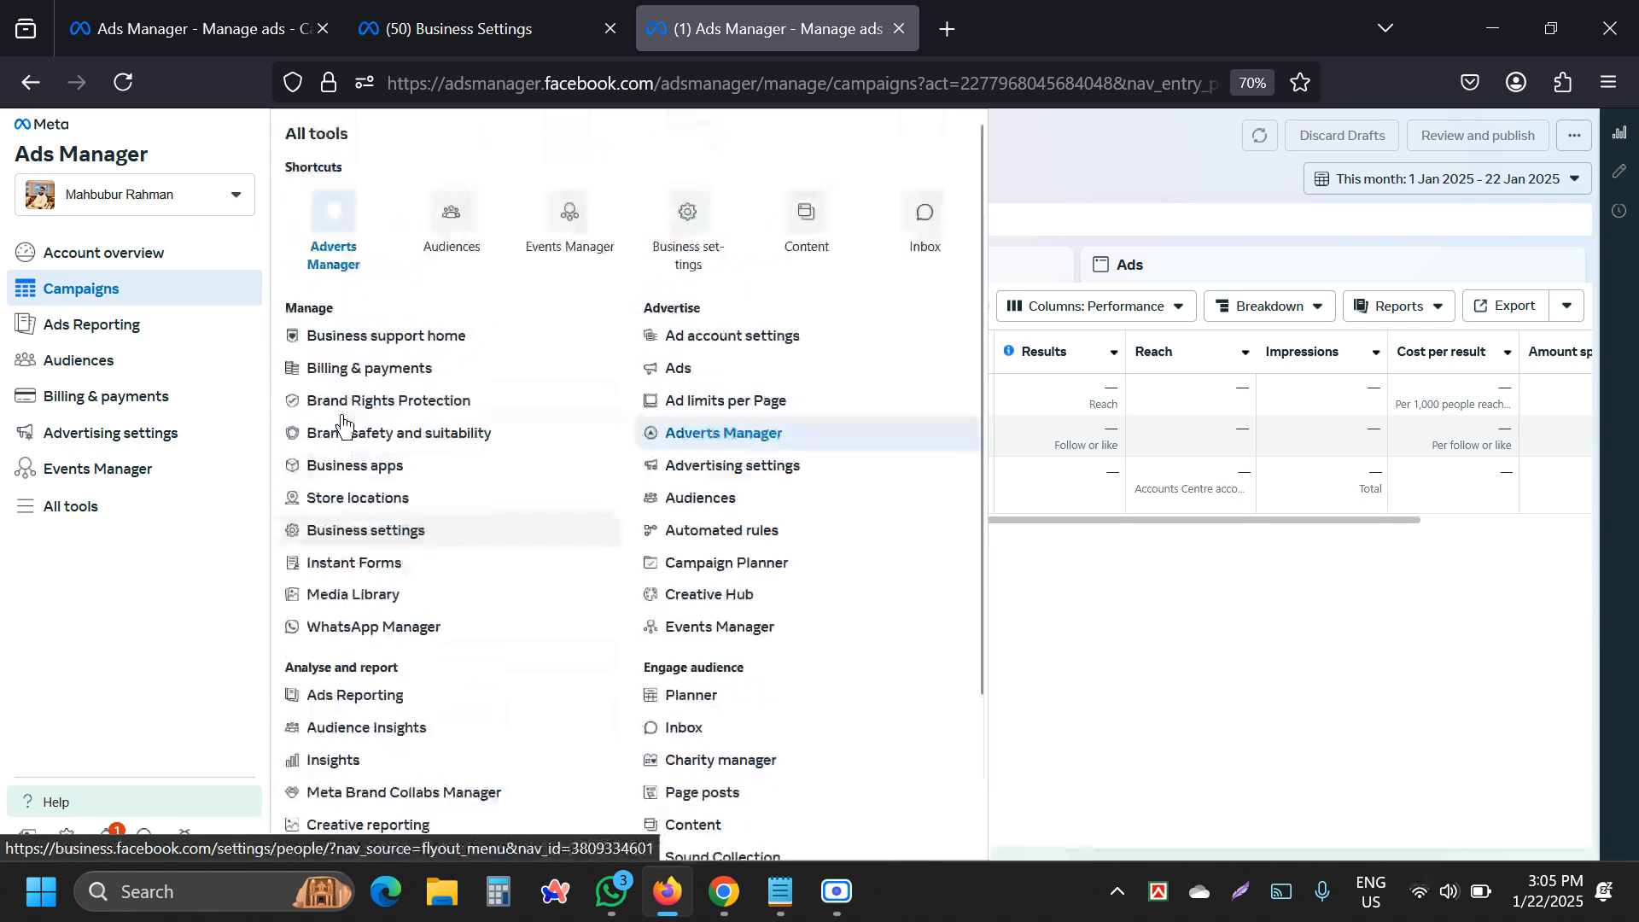
click(1069, 149)
- Switch the Business settings from Haya and Soldiers to the Primp Your Pet portfolio
click(515, 29)
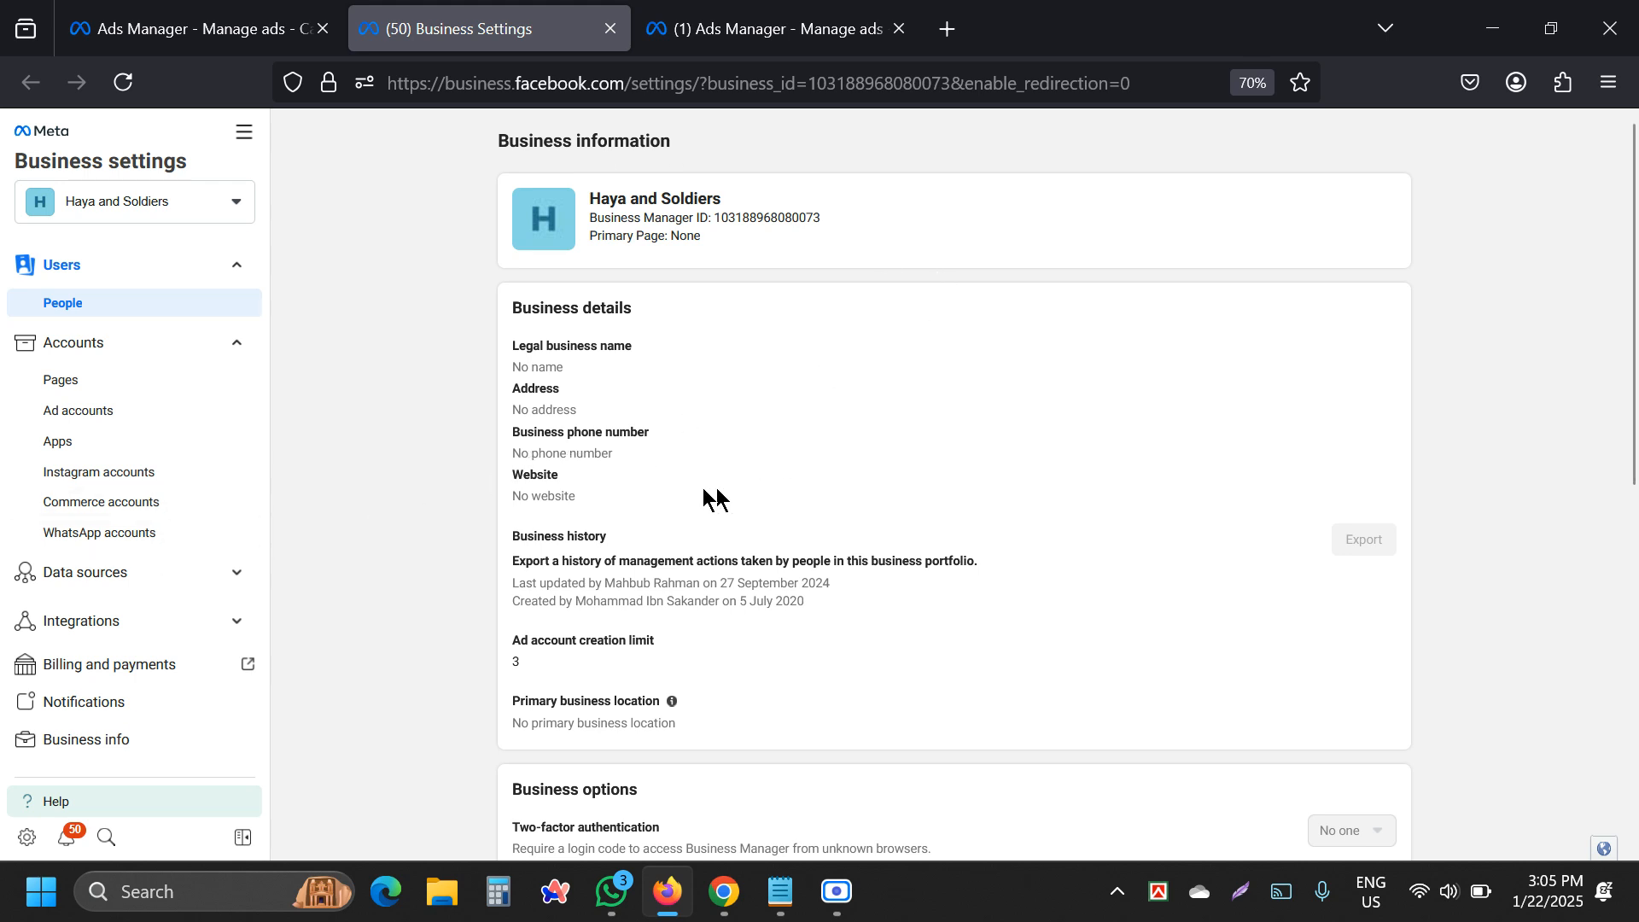
click(148, 200)
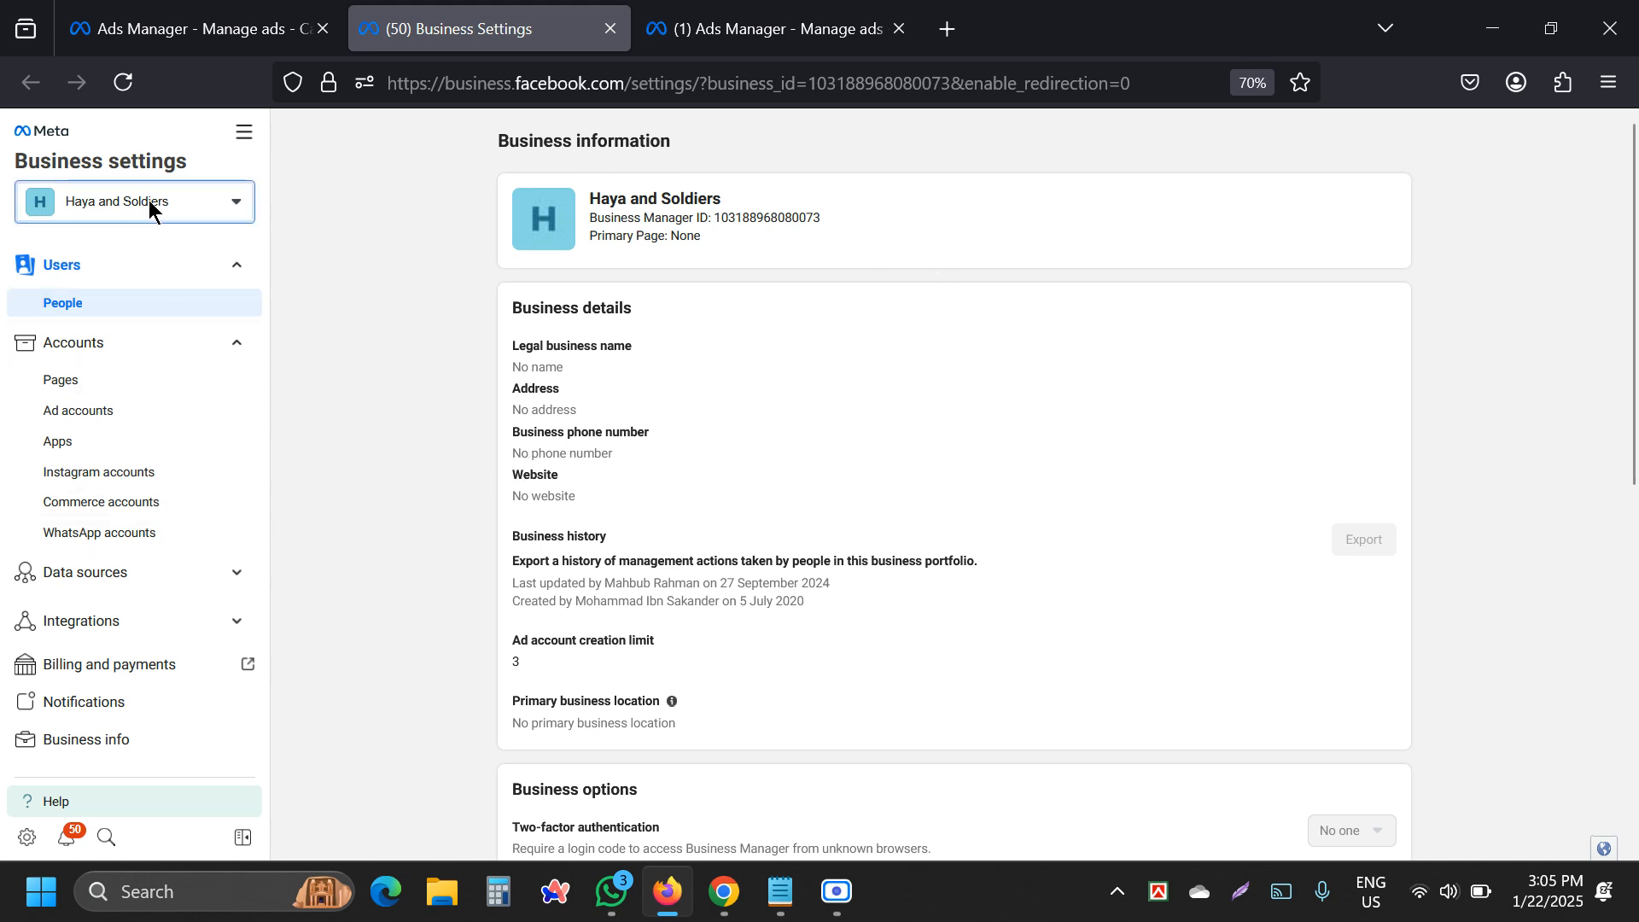
scroll(124, 503, down, 2)
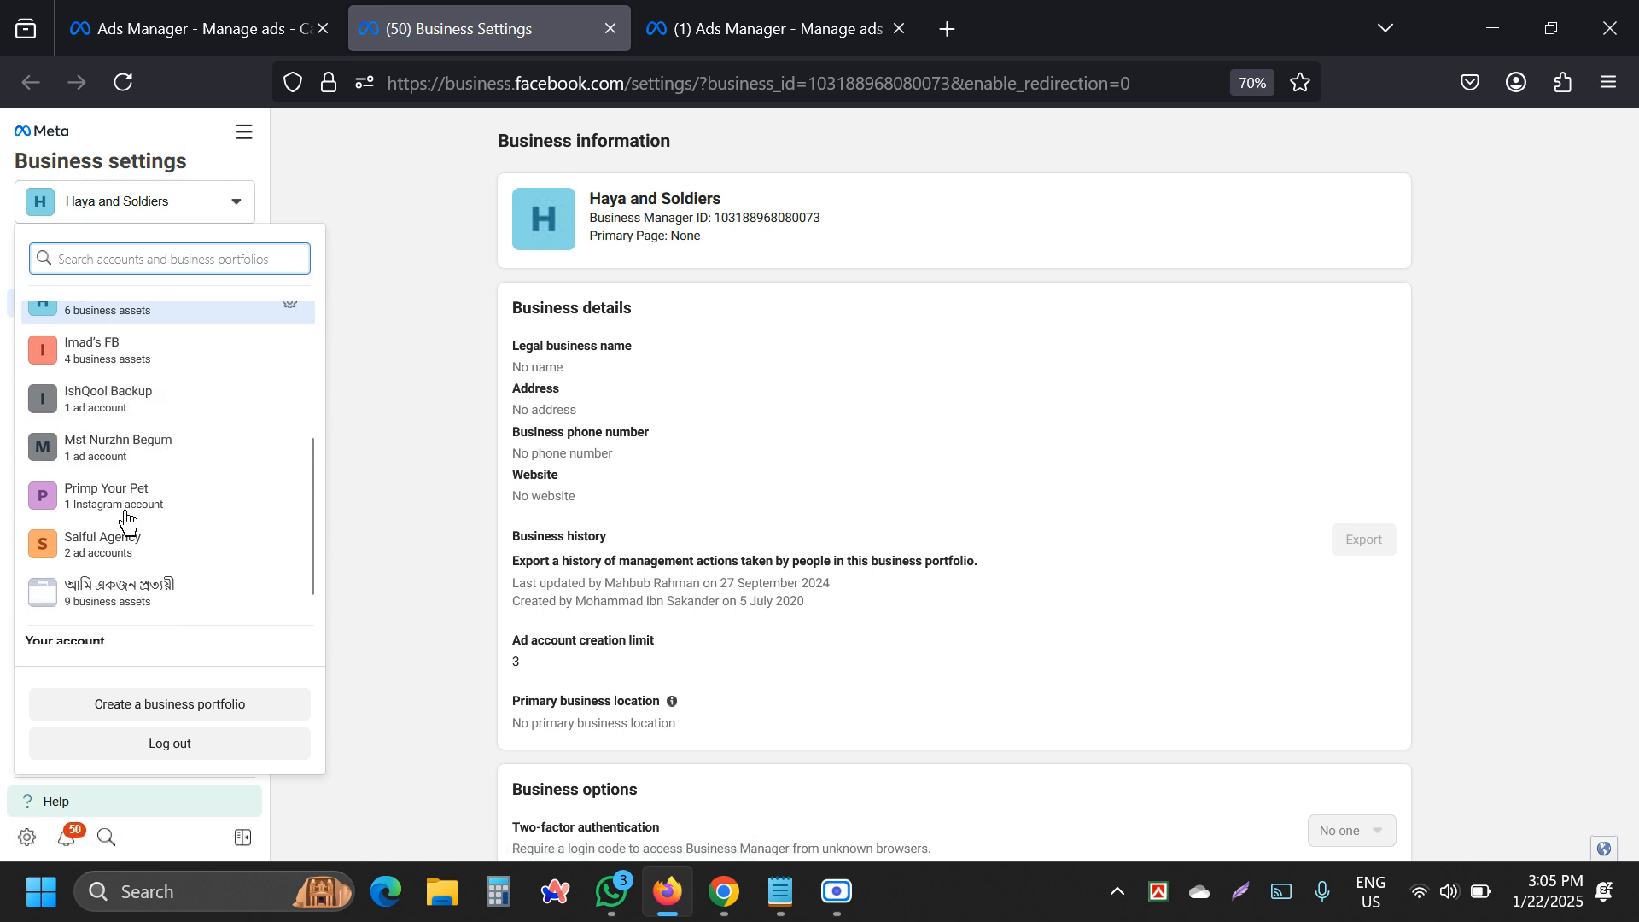
click(124, 512)
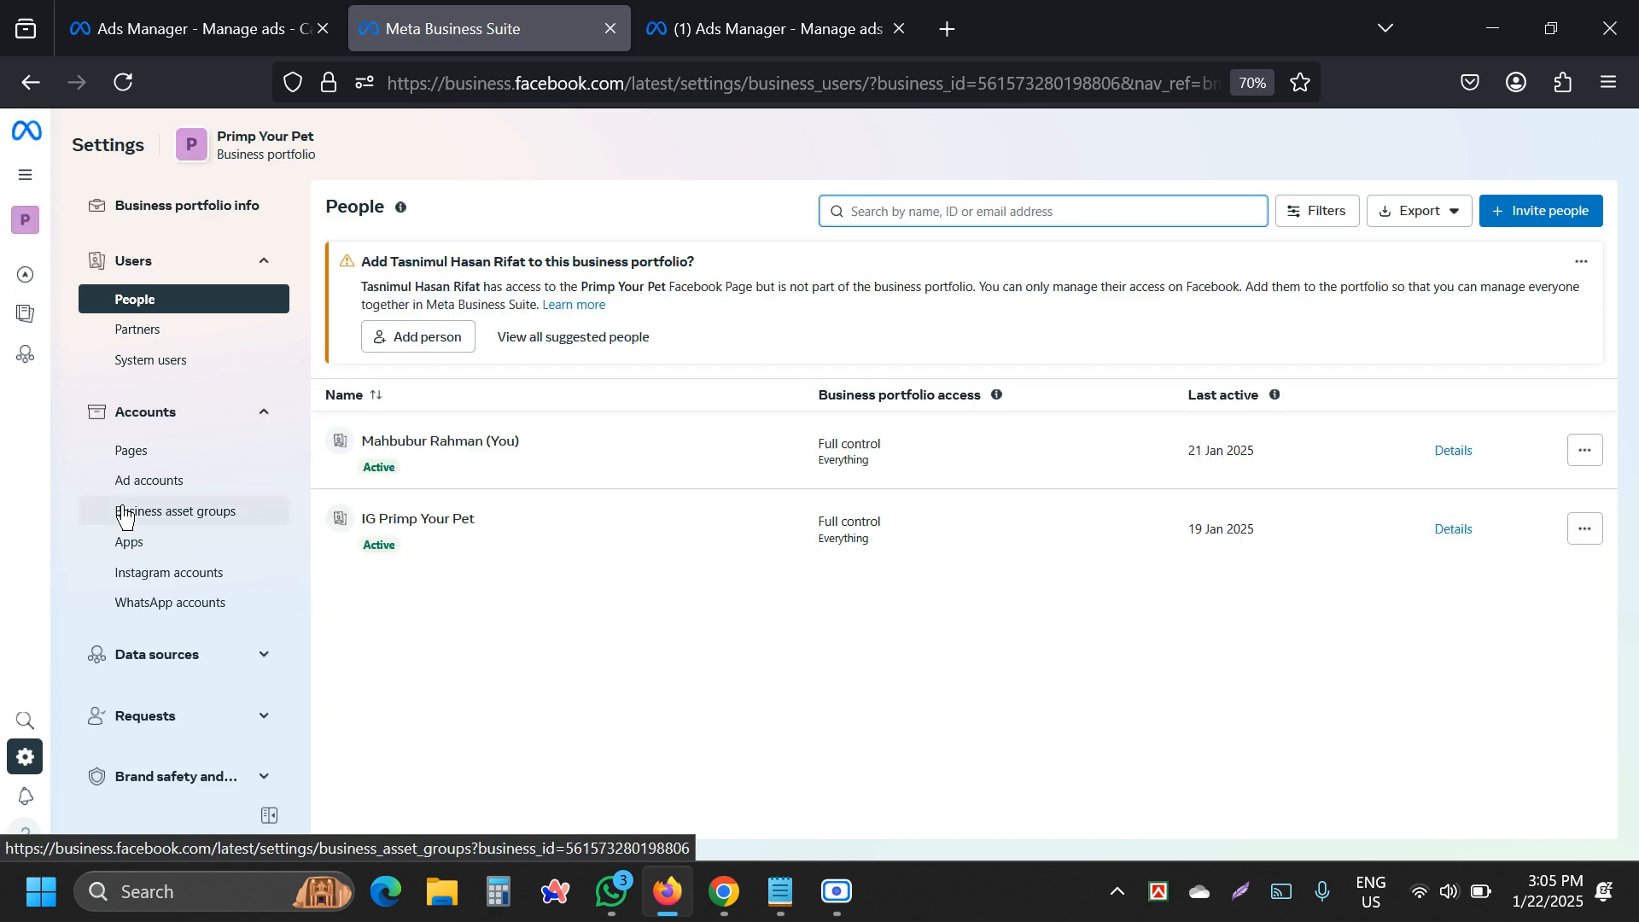
- Review the suggested person's invitation form and the options for adding an ad account, closing each without changes
click(439, 342)
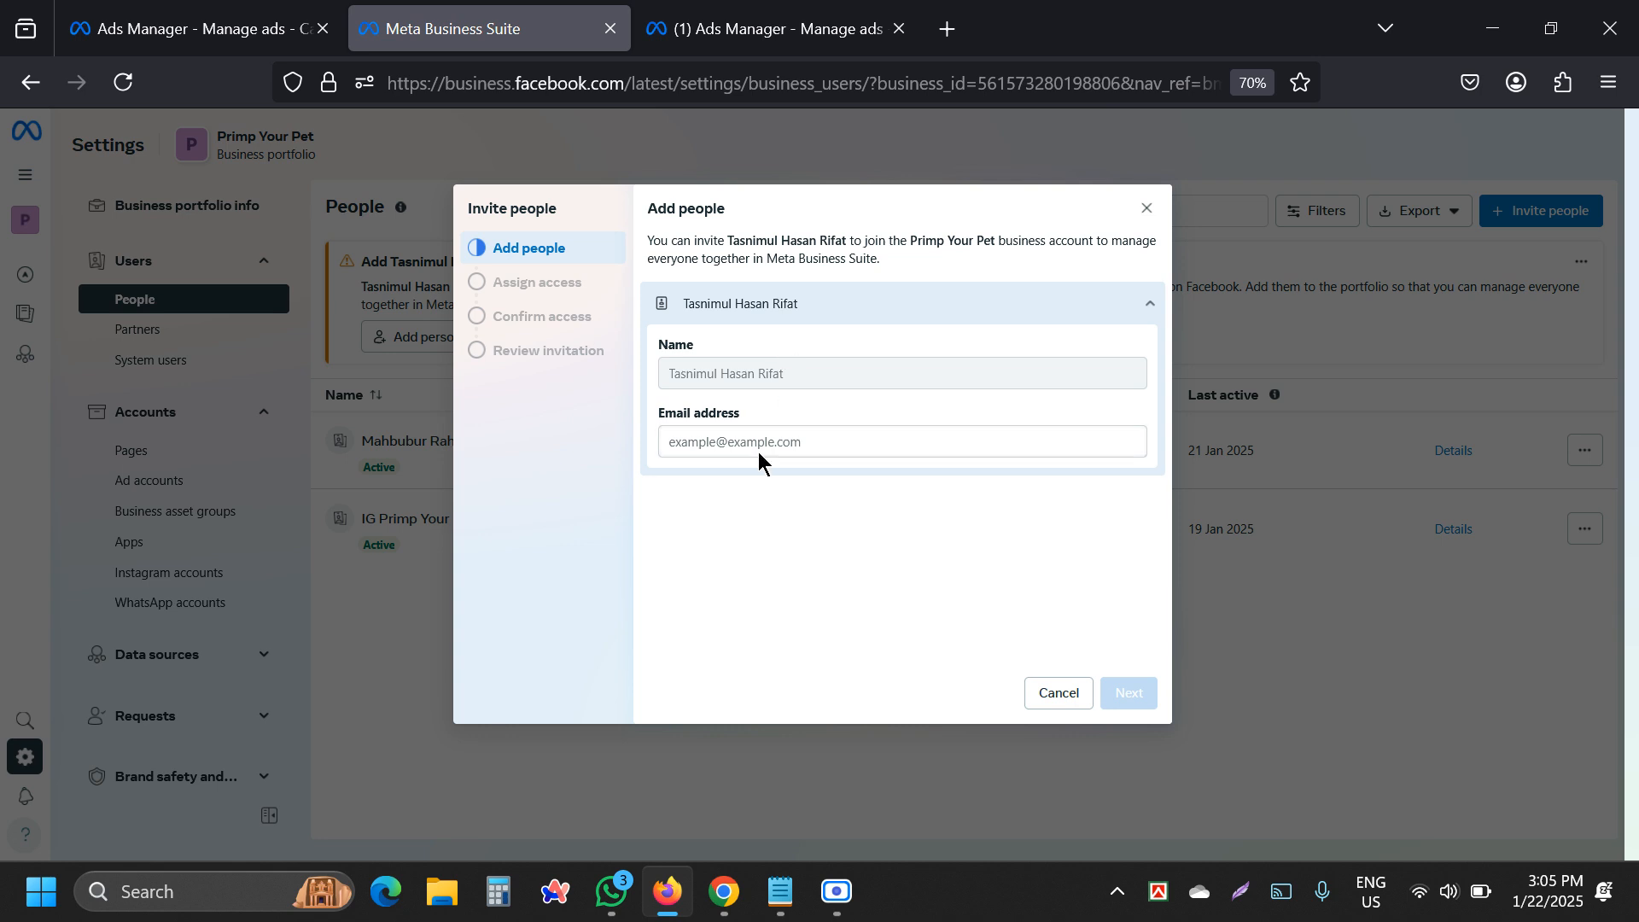
click(1146, 208)
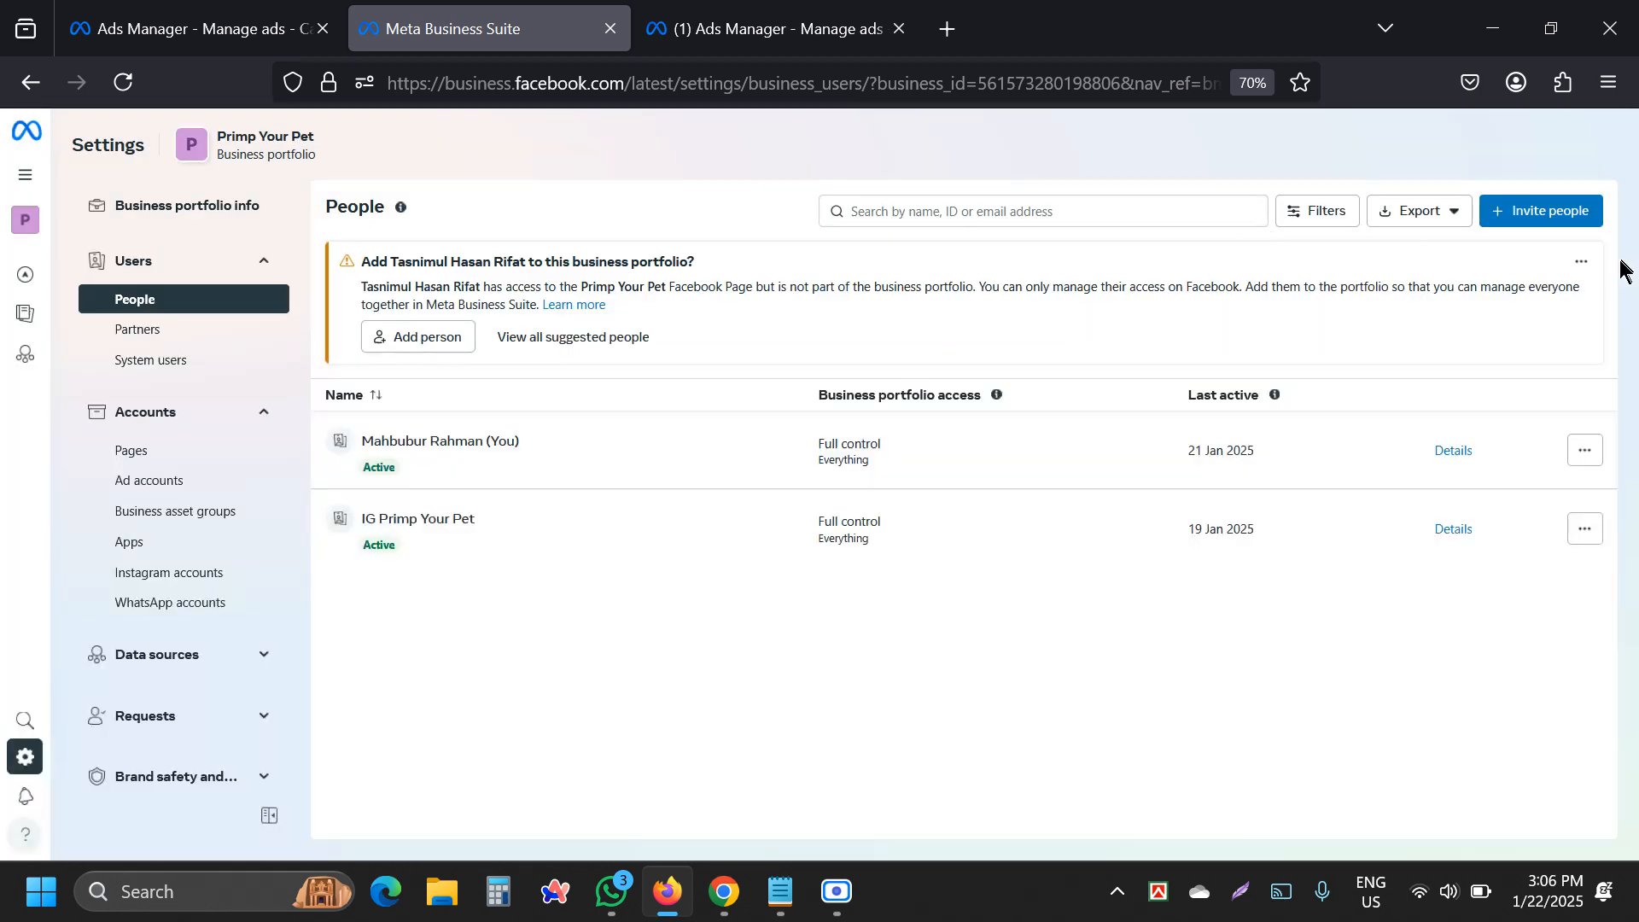
click(175, 484)
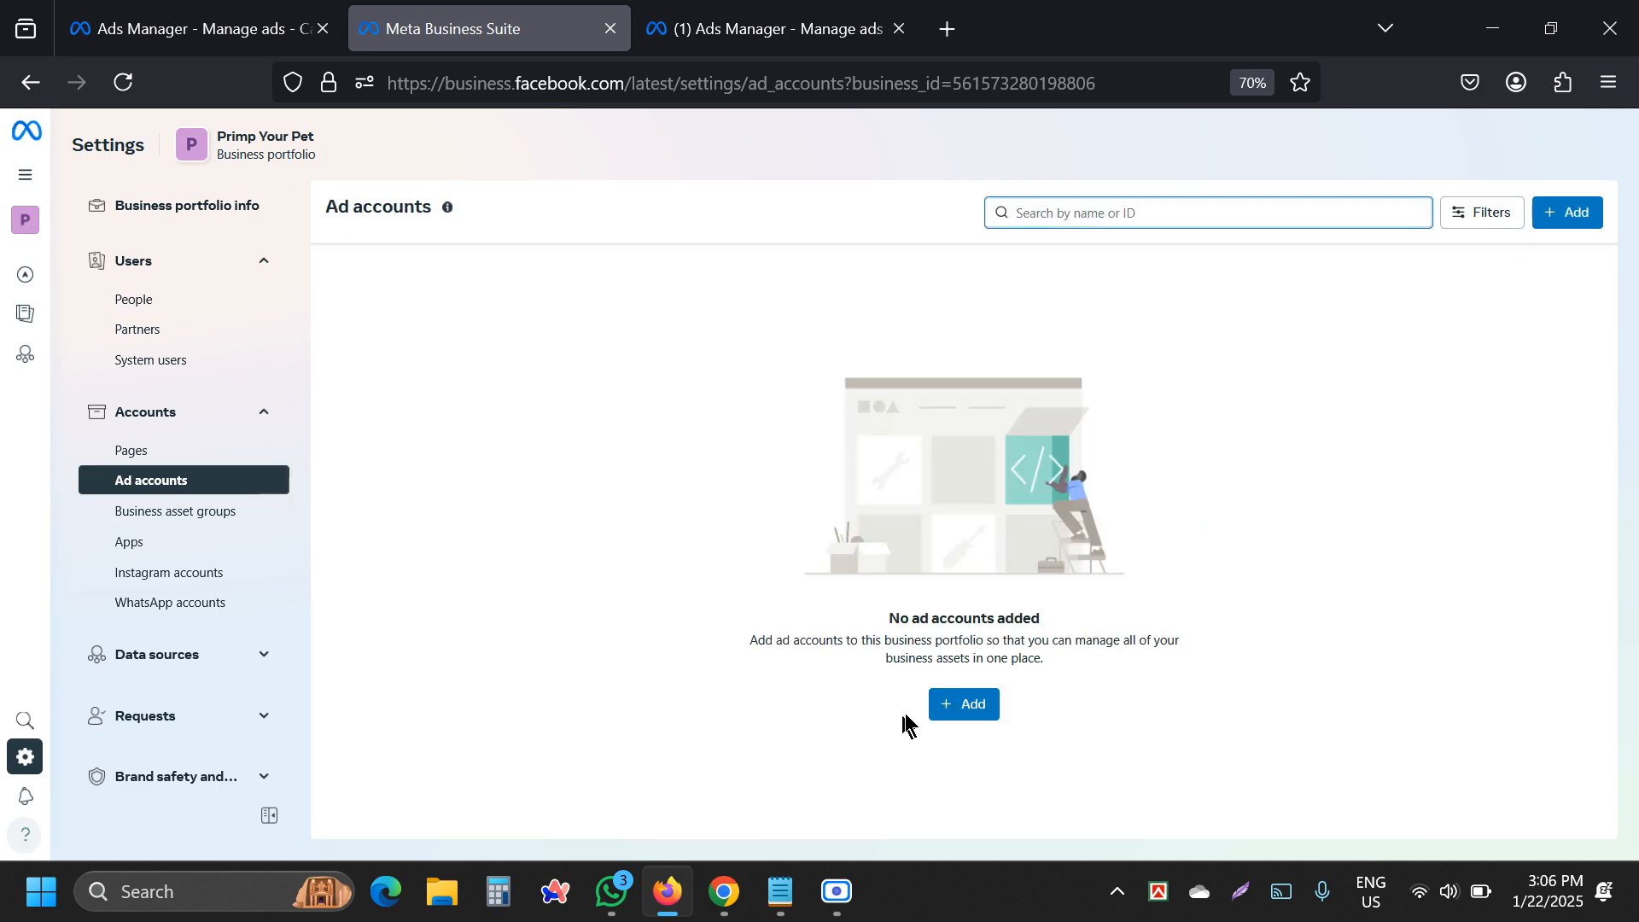
click(967, 709)
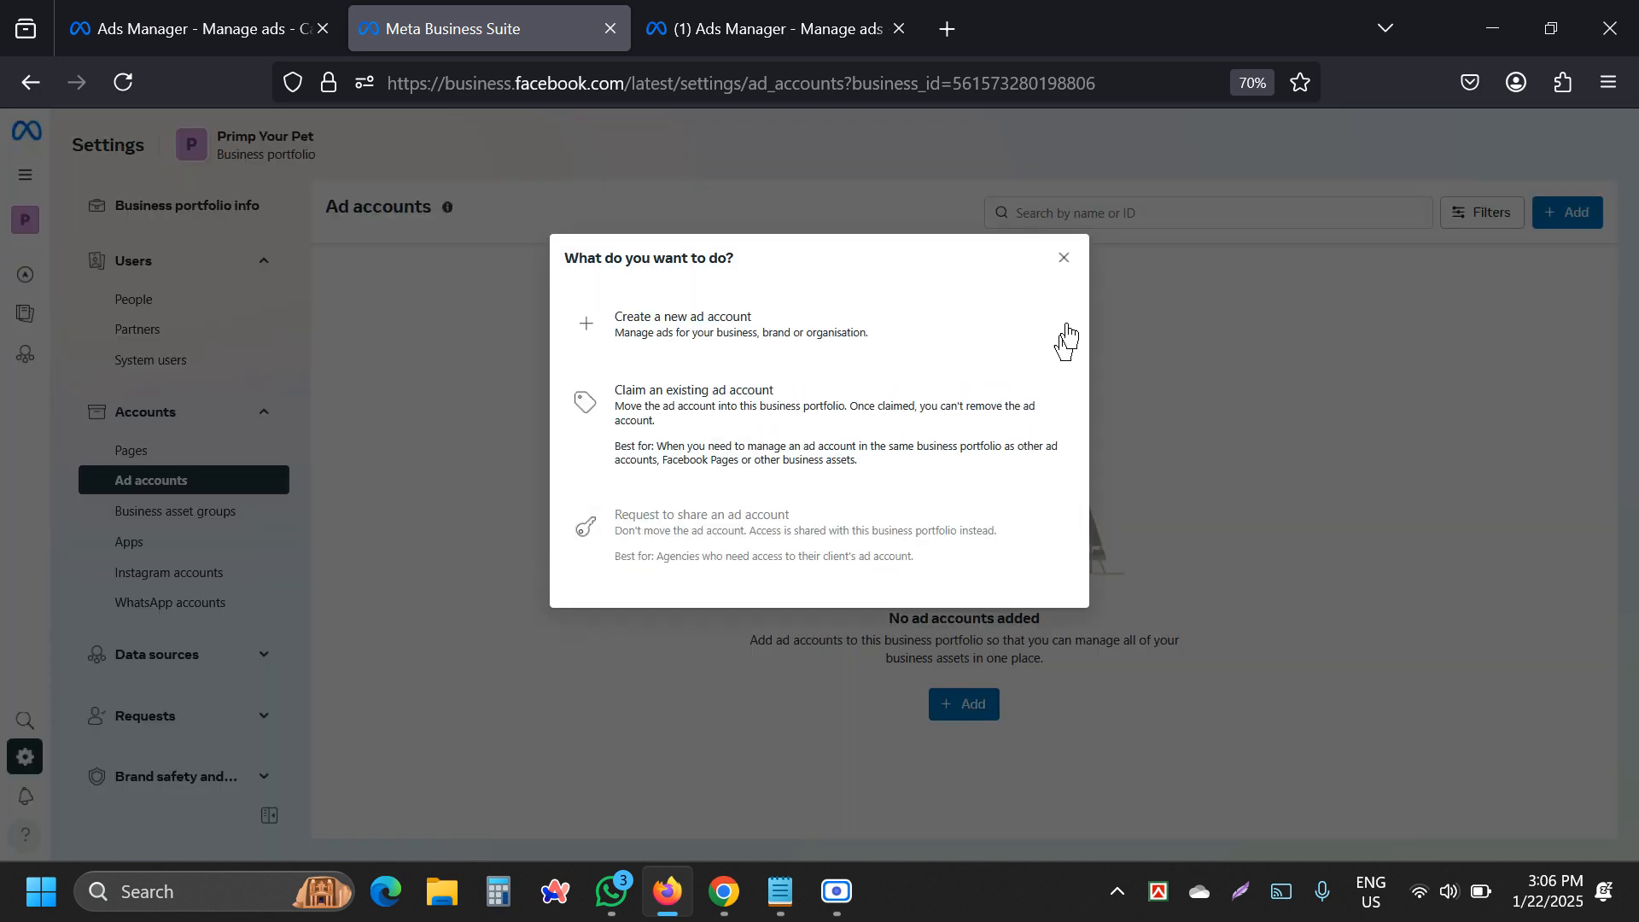
click(1066, 260)
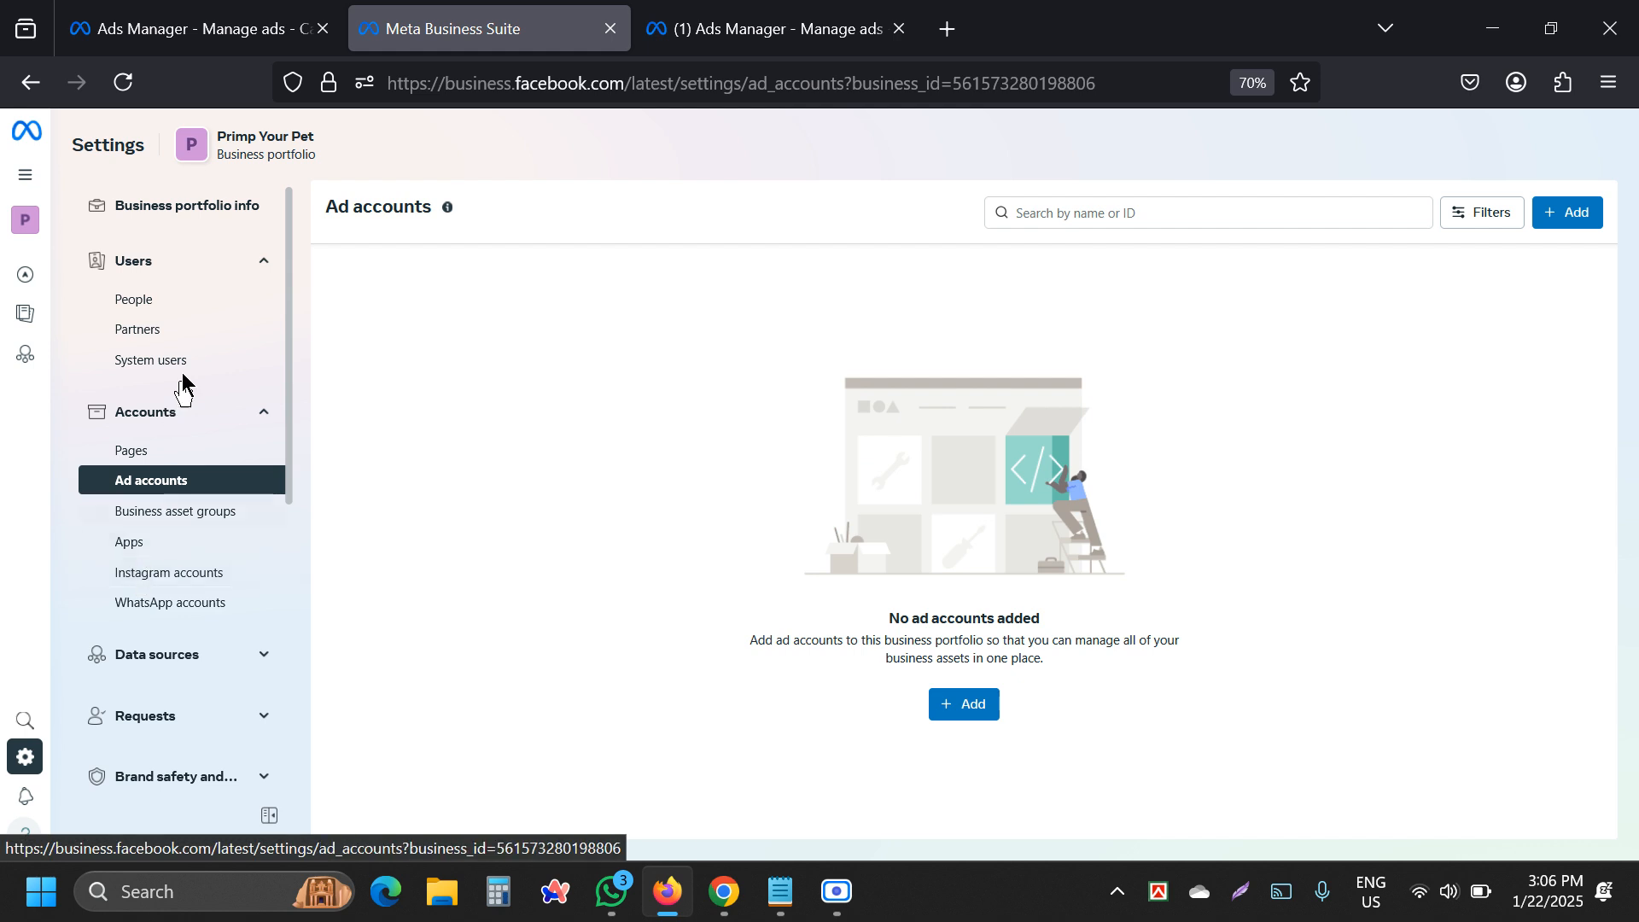
- Look through the available settings sections and review the Primp Your Pet business portfolio info
scroll(175, 713, down, 4)
scroll(175, 713, down, 3)
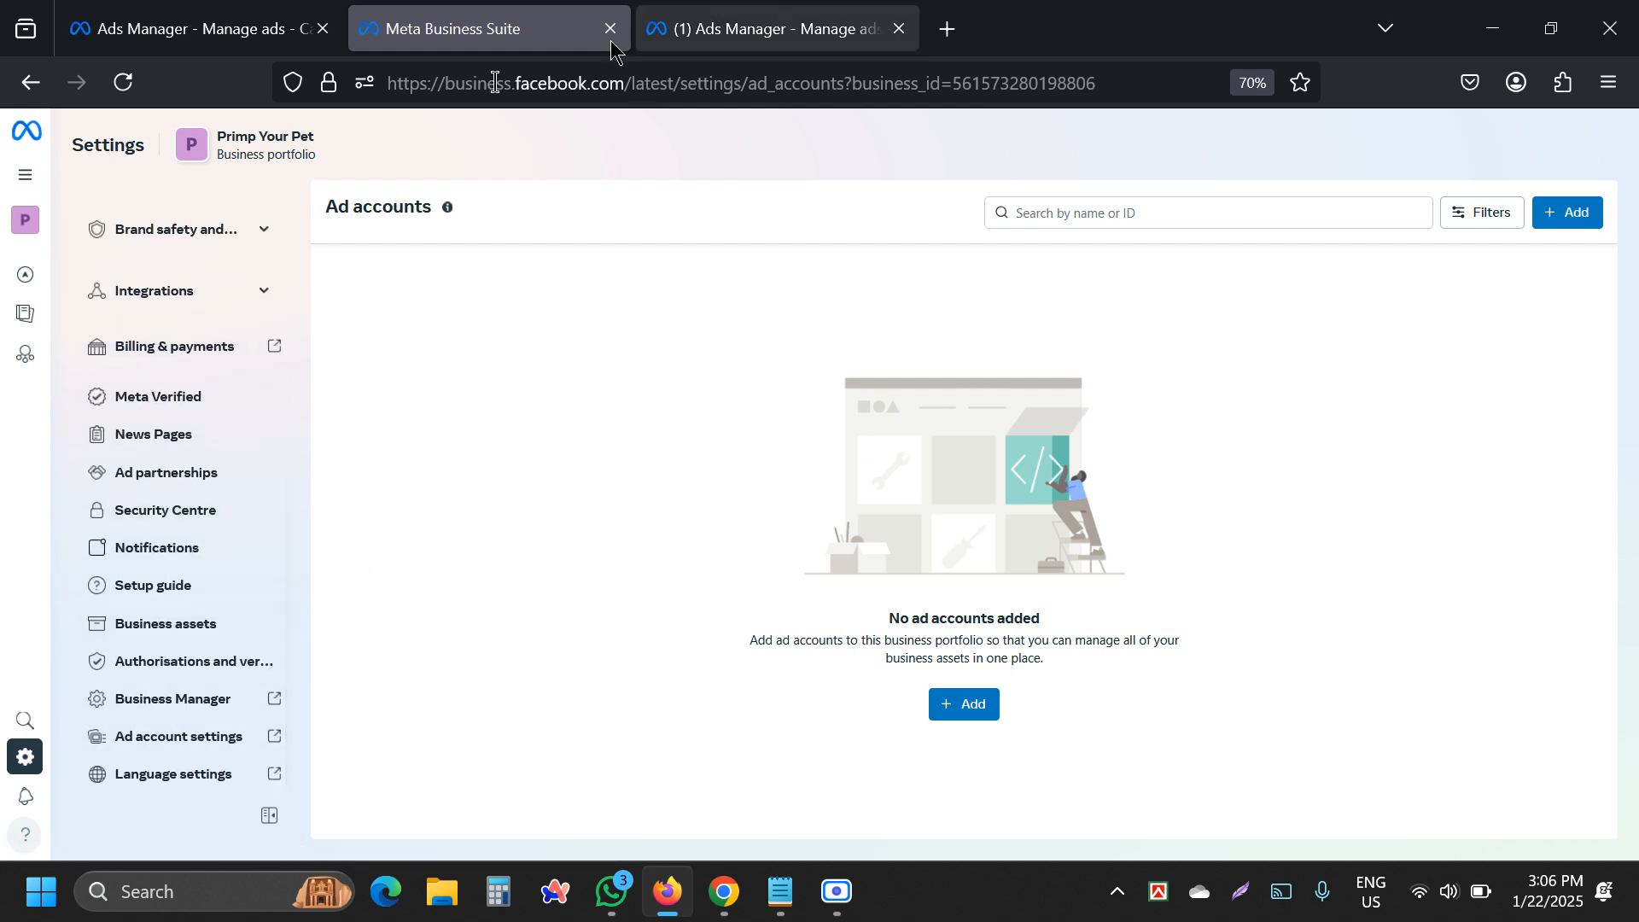
scroll(162, 640, up, 7)
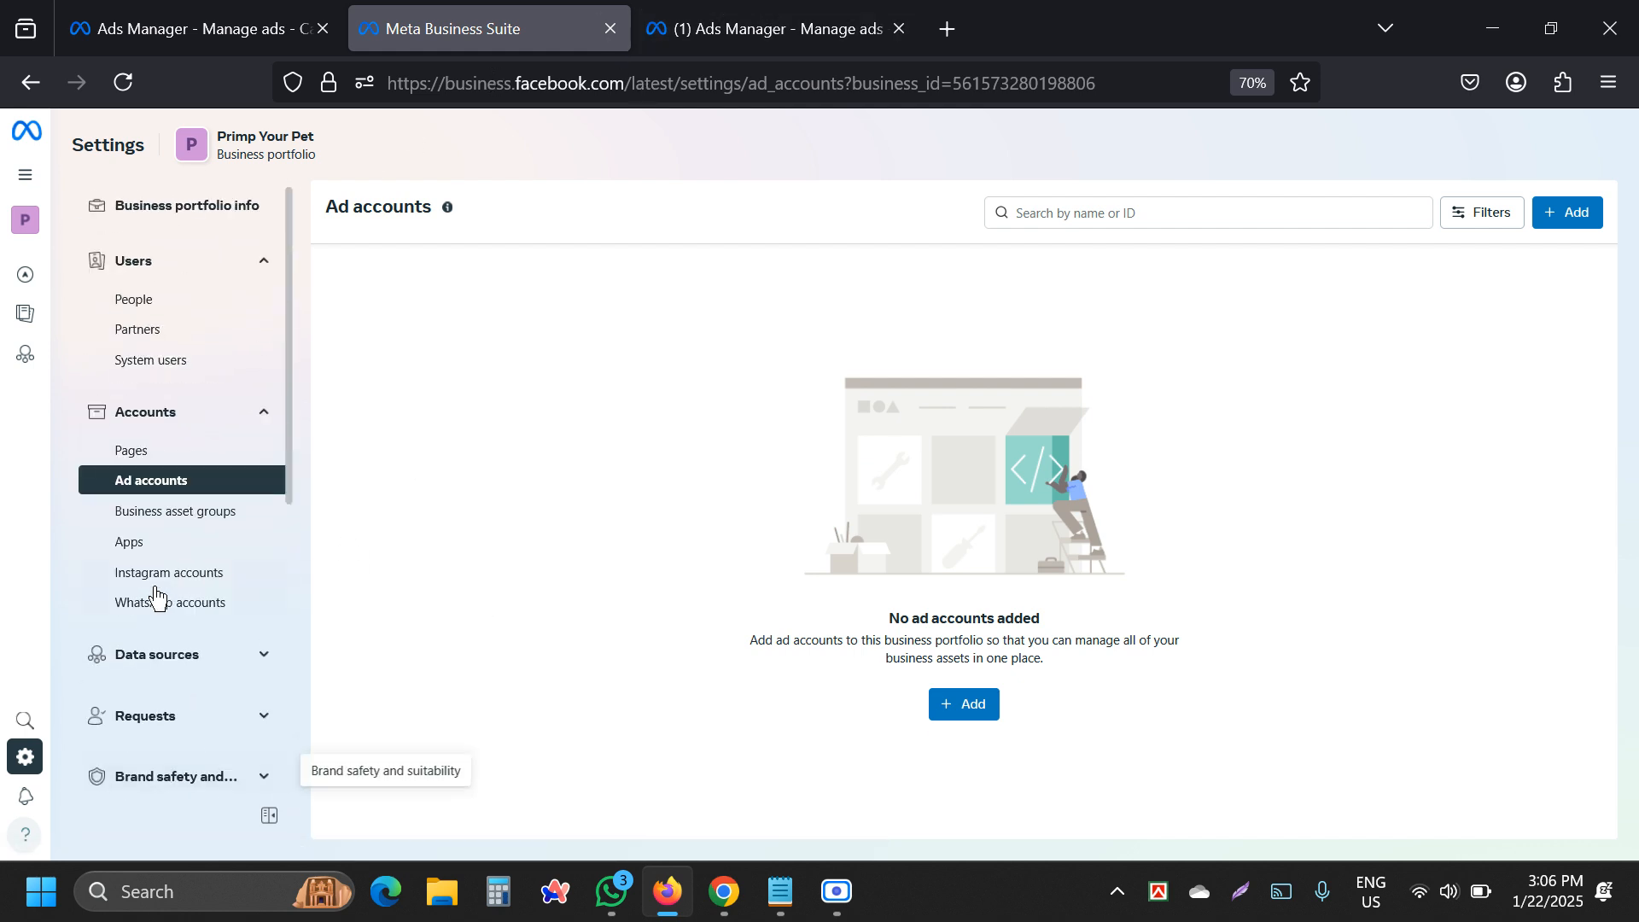
click(169, 218)
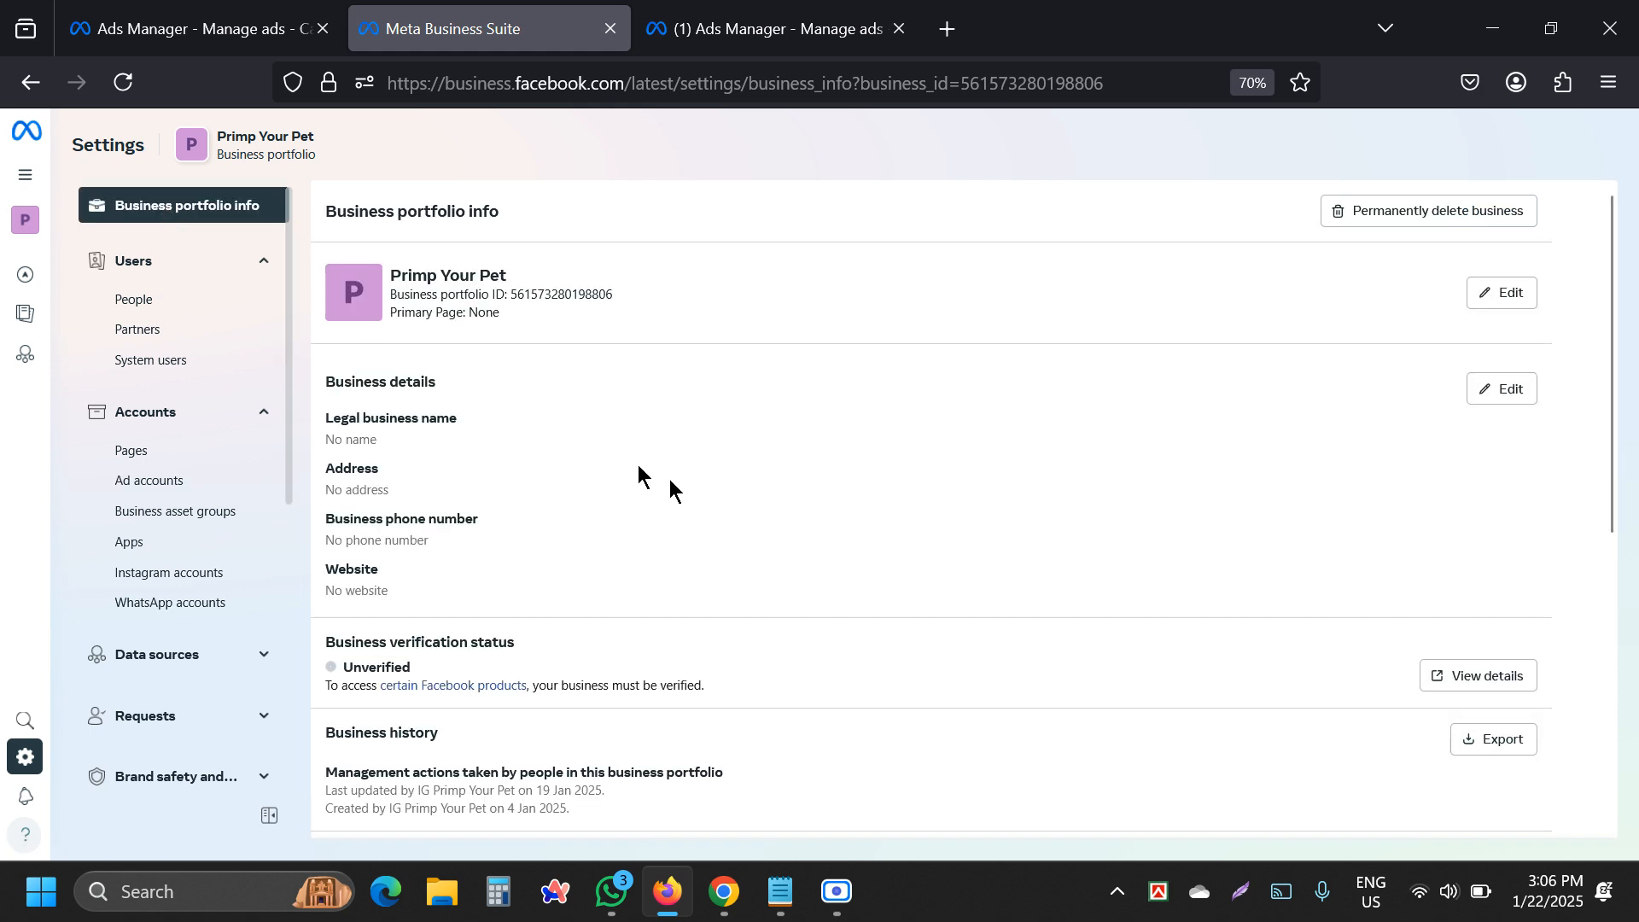
scroll(531, 442, down, 3)
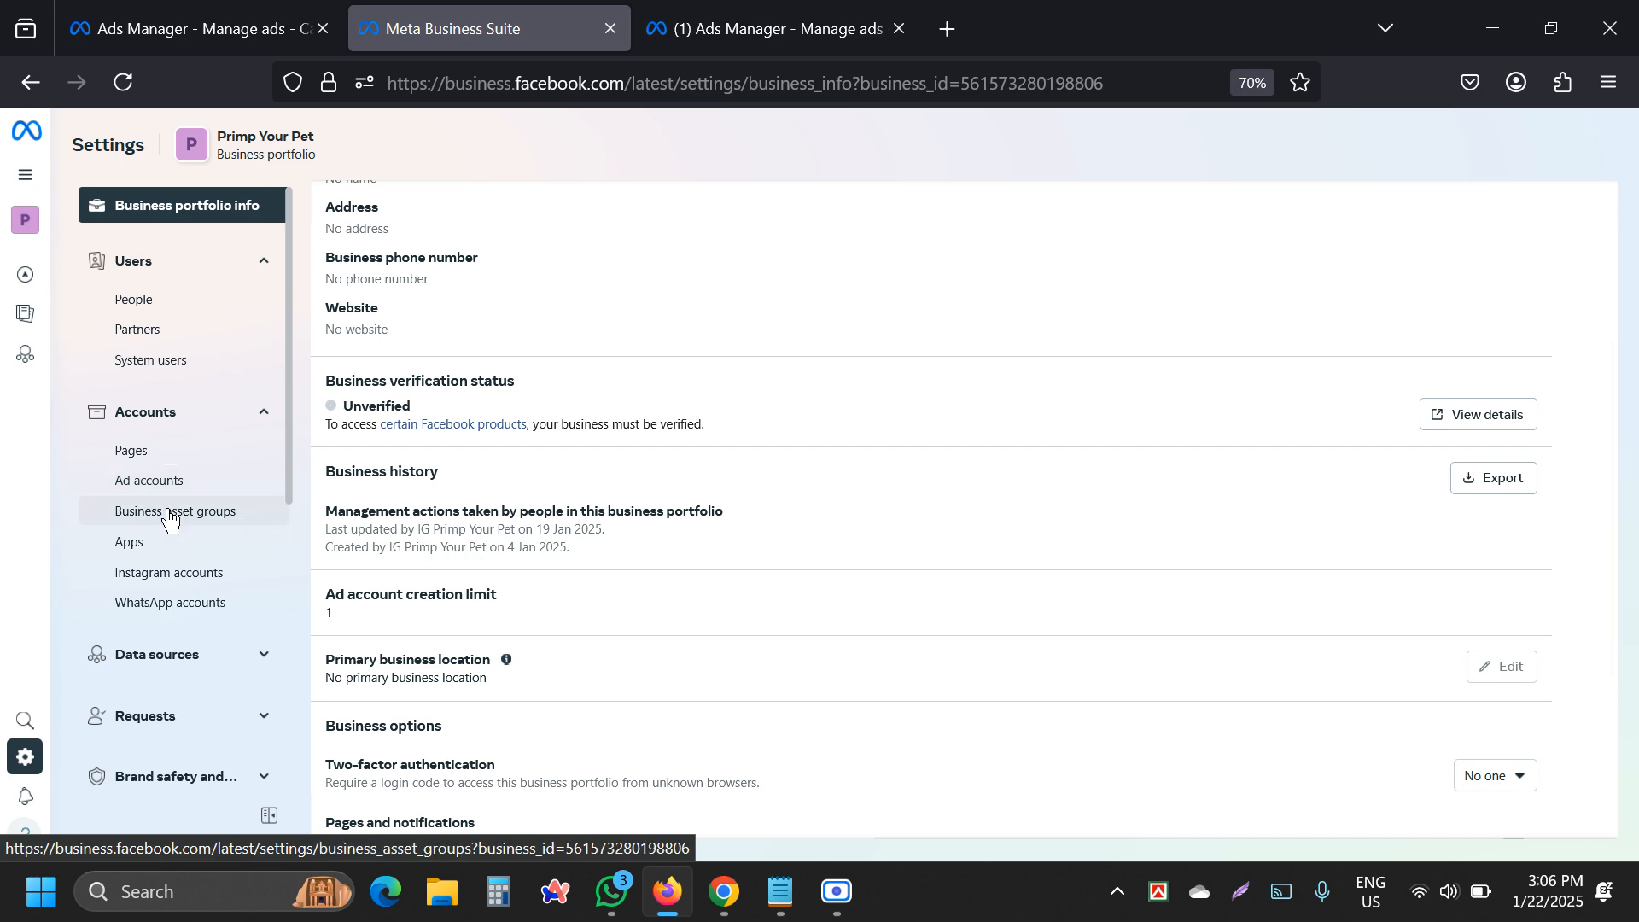
- Start creating a new ad account in the Primp Your Pet portfolio and name it Primp Ad
click(170, 515)
click(150, 482)
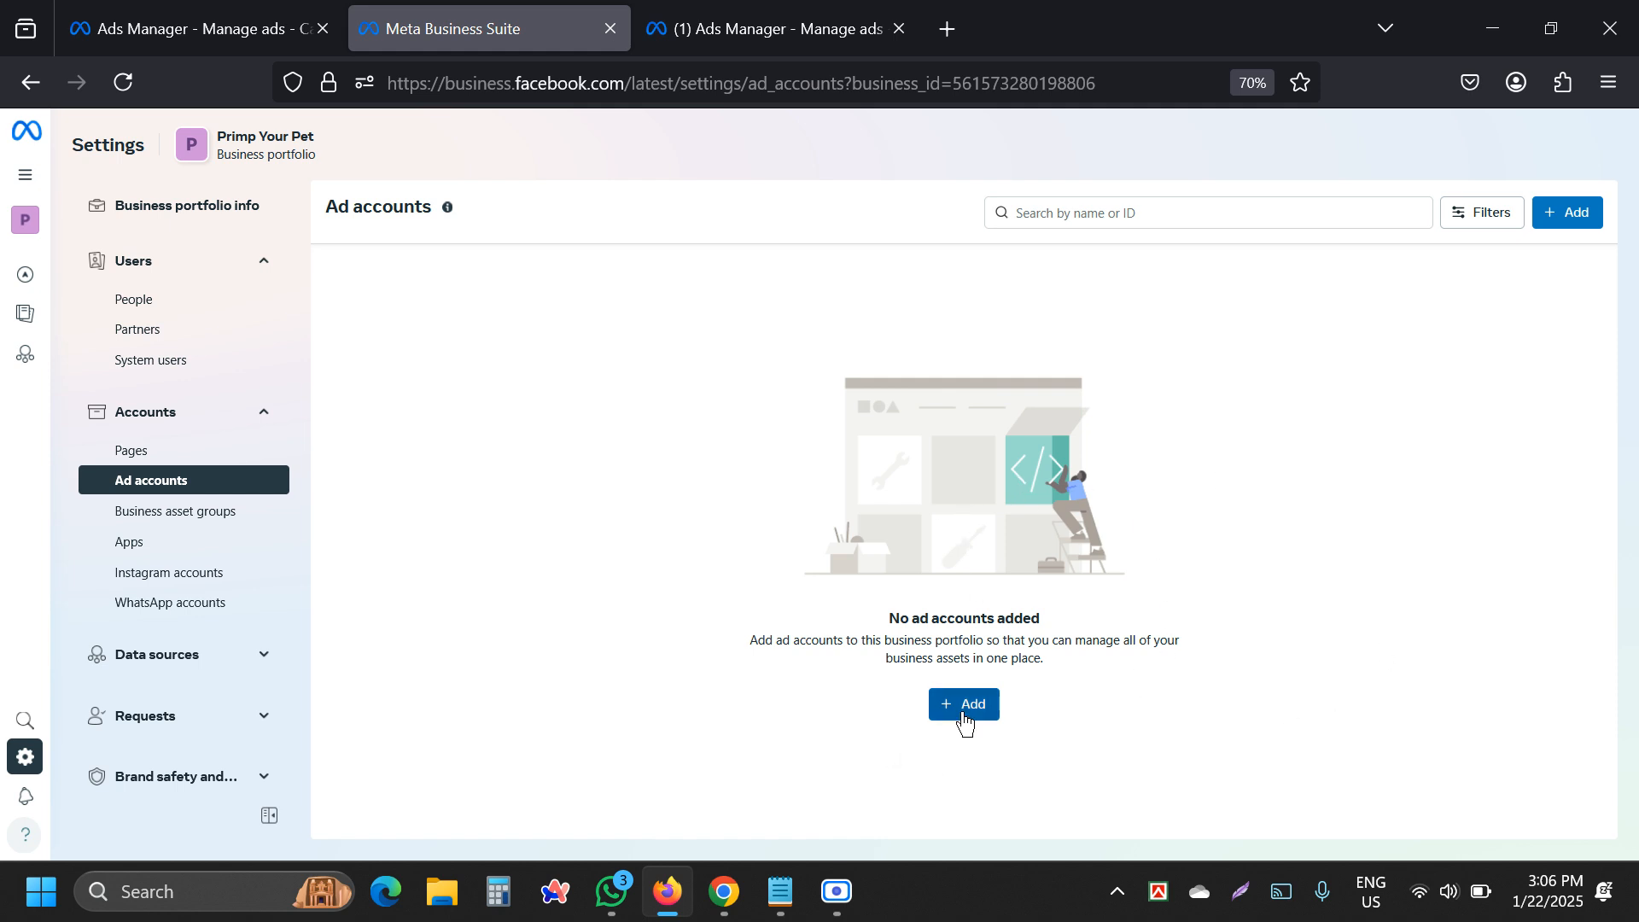
click(1575, 218)
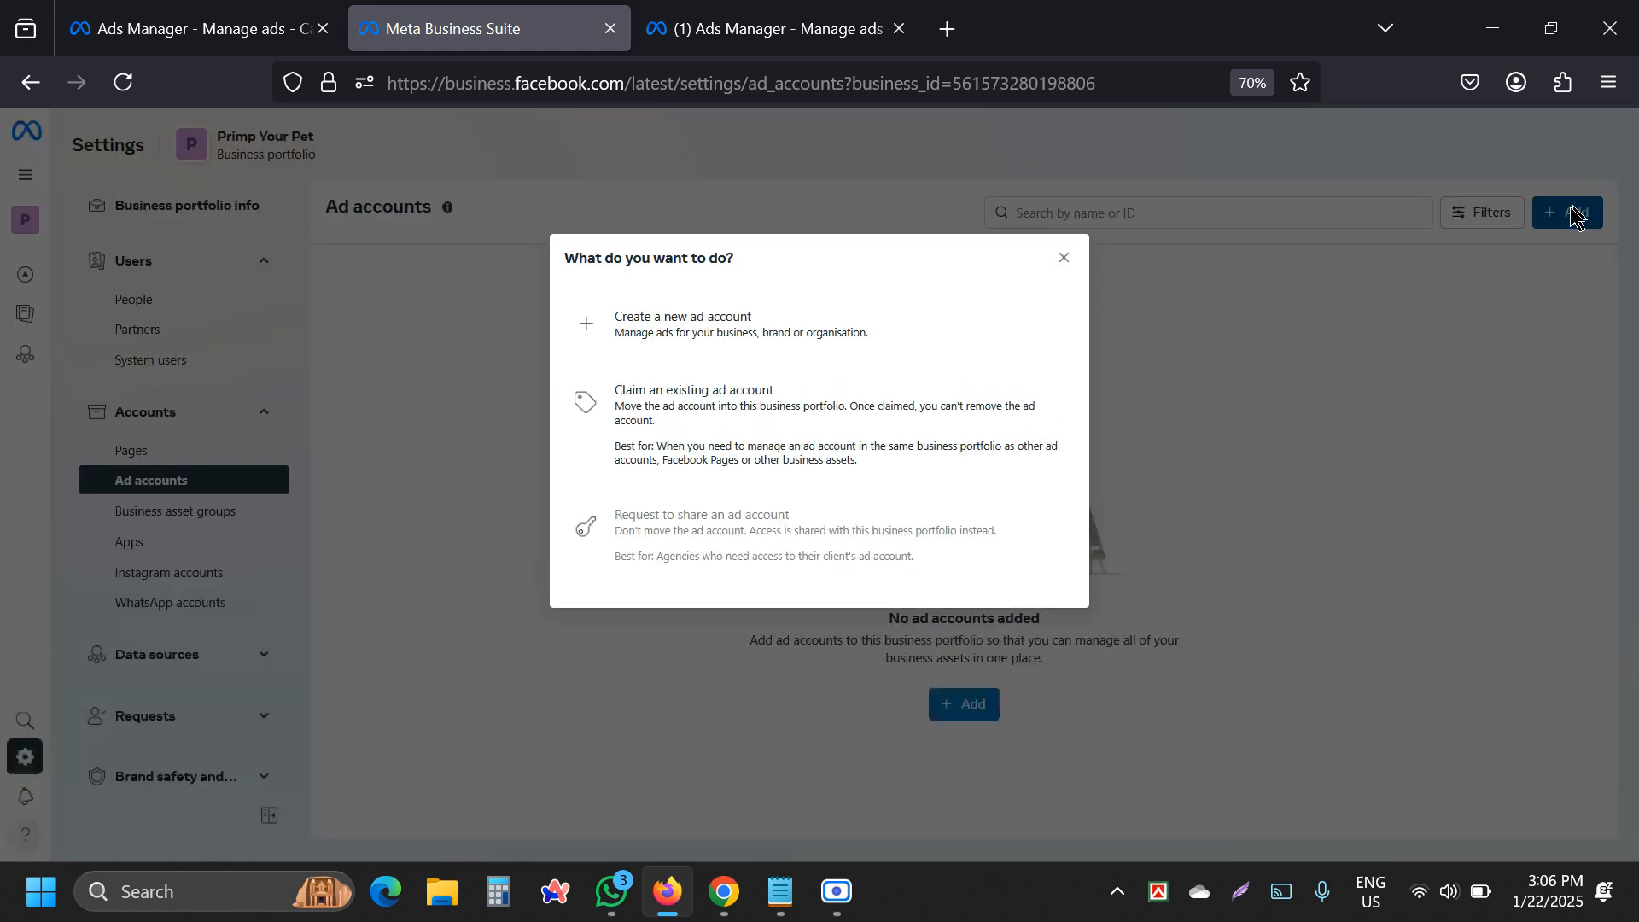
click(677, 329)
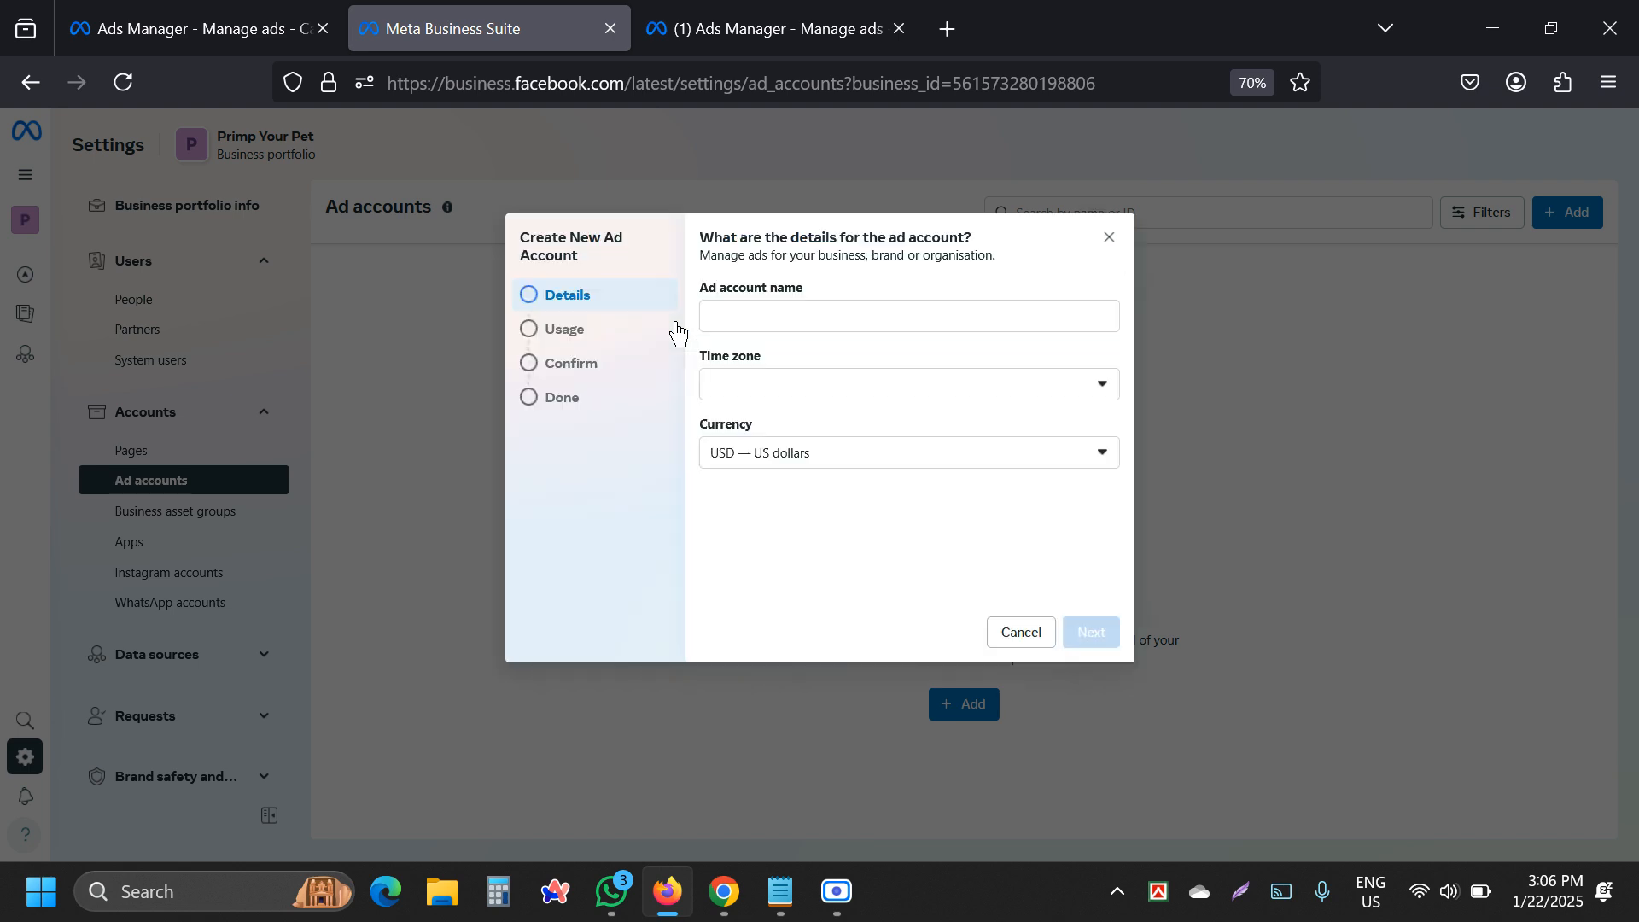
click(736, 313)
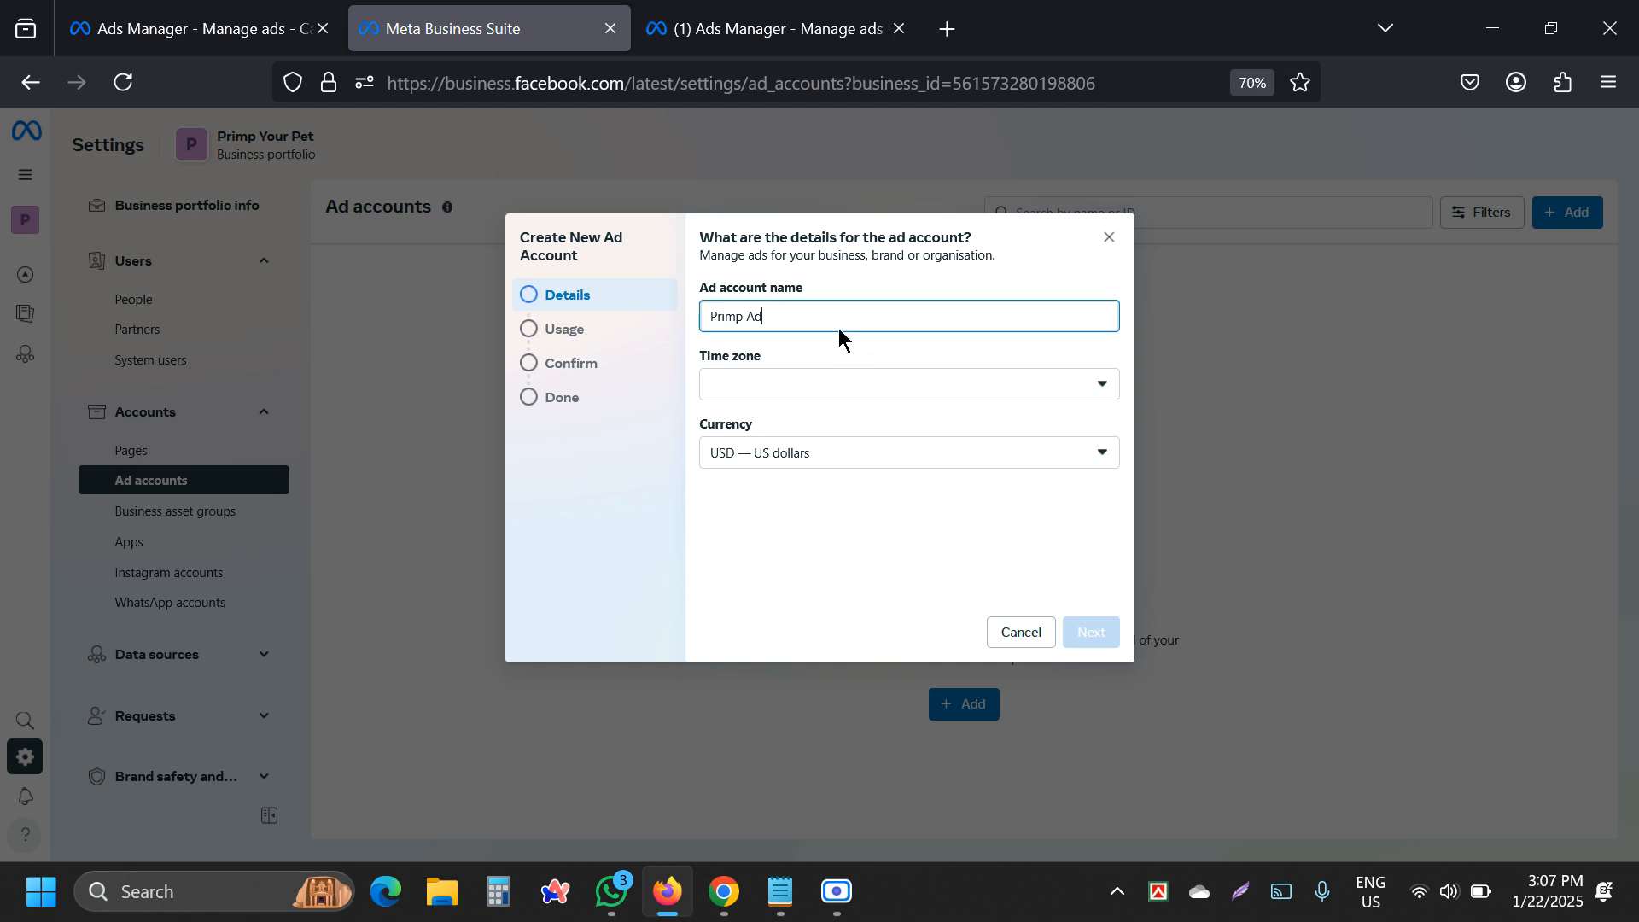
click(804, 366)
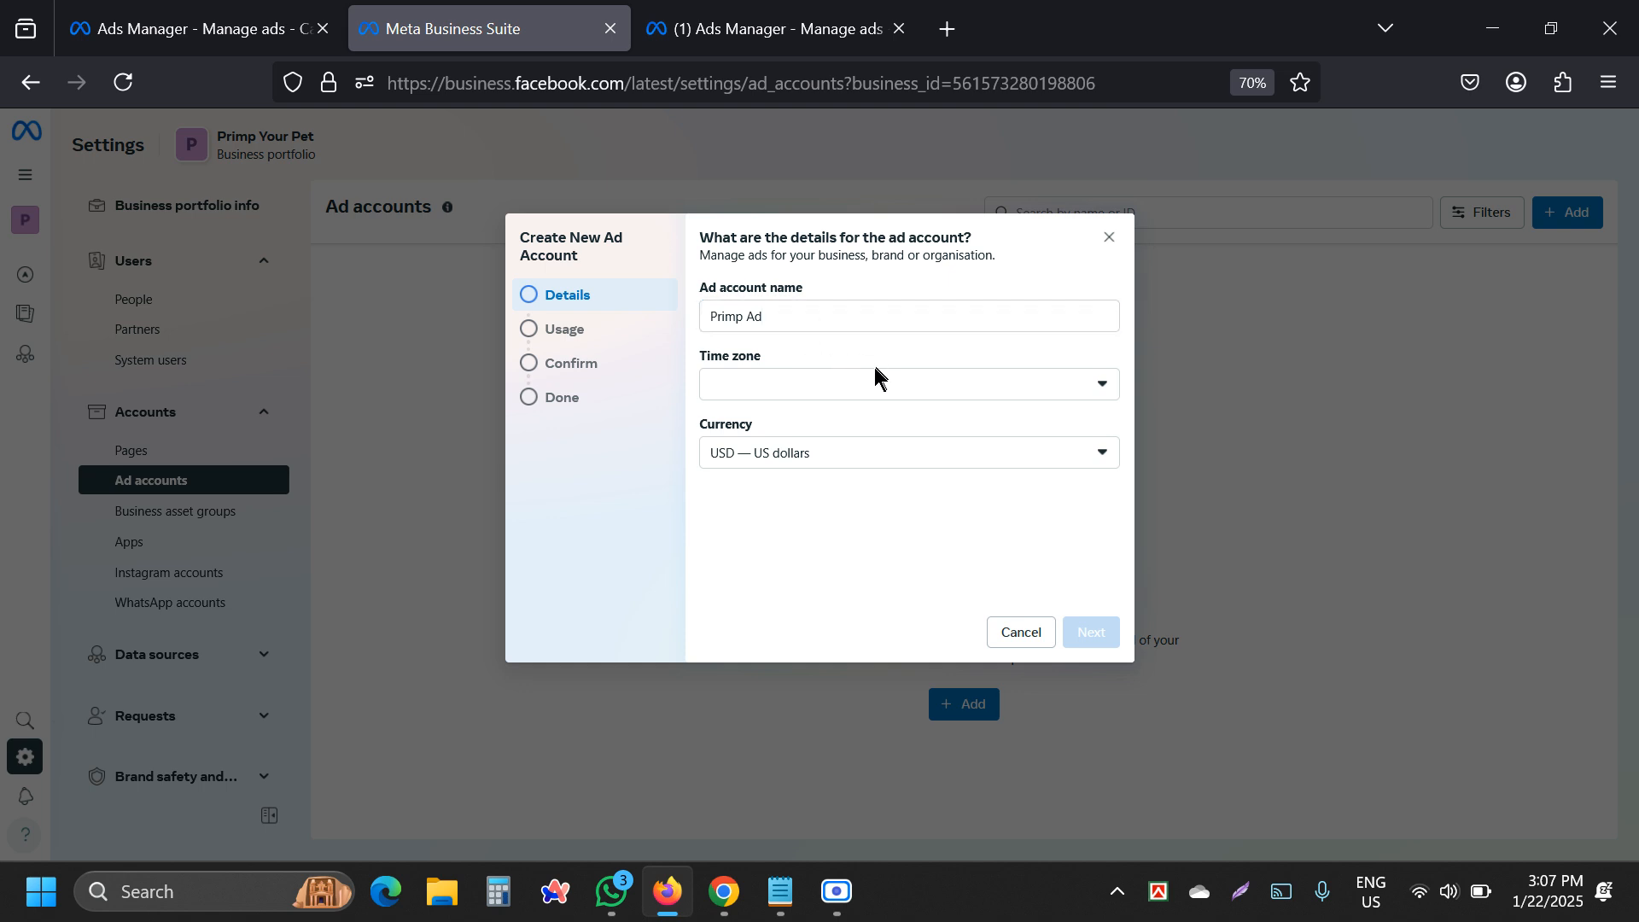
- Set the new ad account's time zone to (GMT+06:00) Asia/Dhaka
click(832, 392)
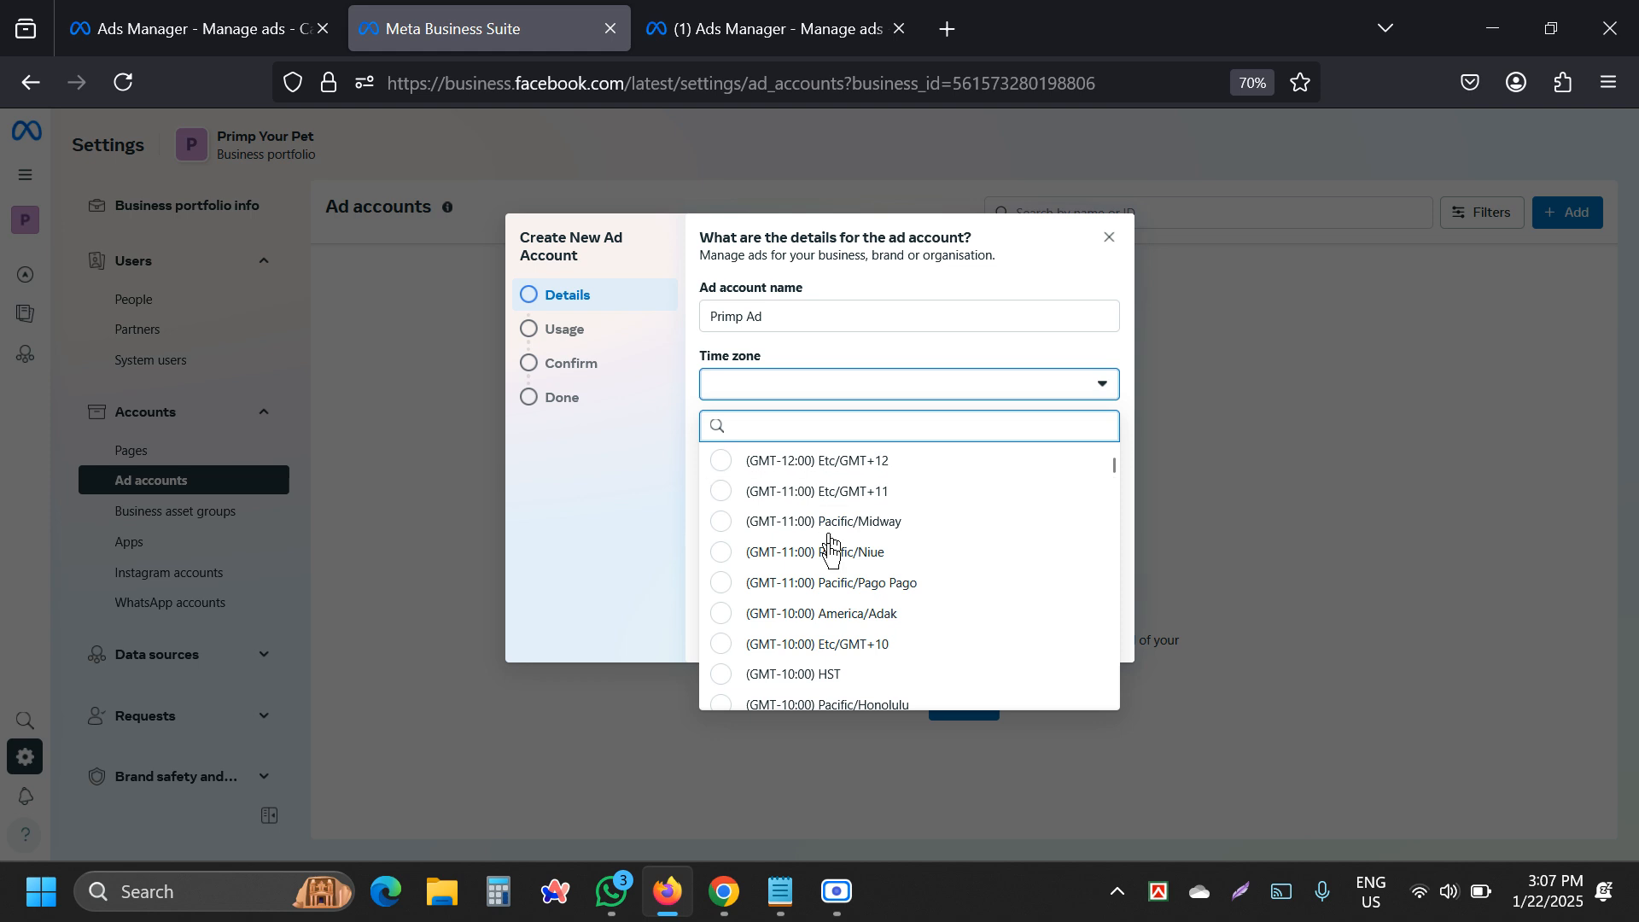
scroll(829, 550, down, 20)
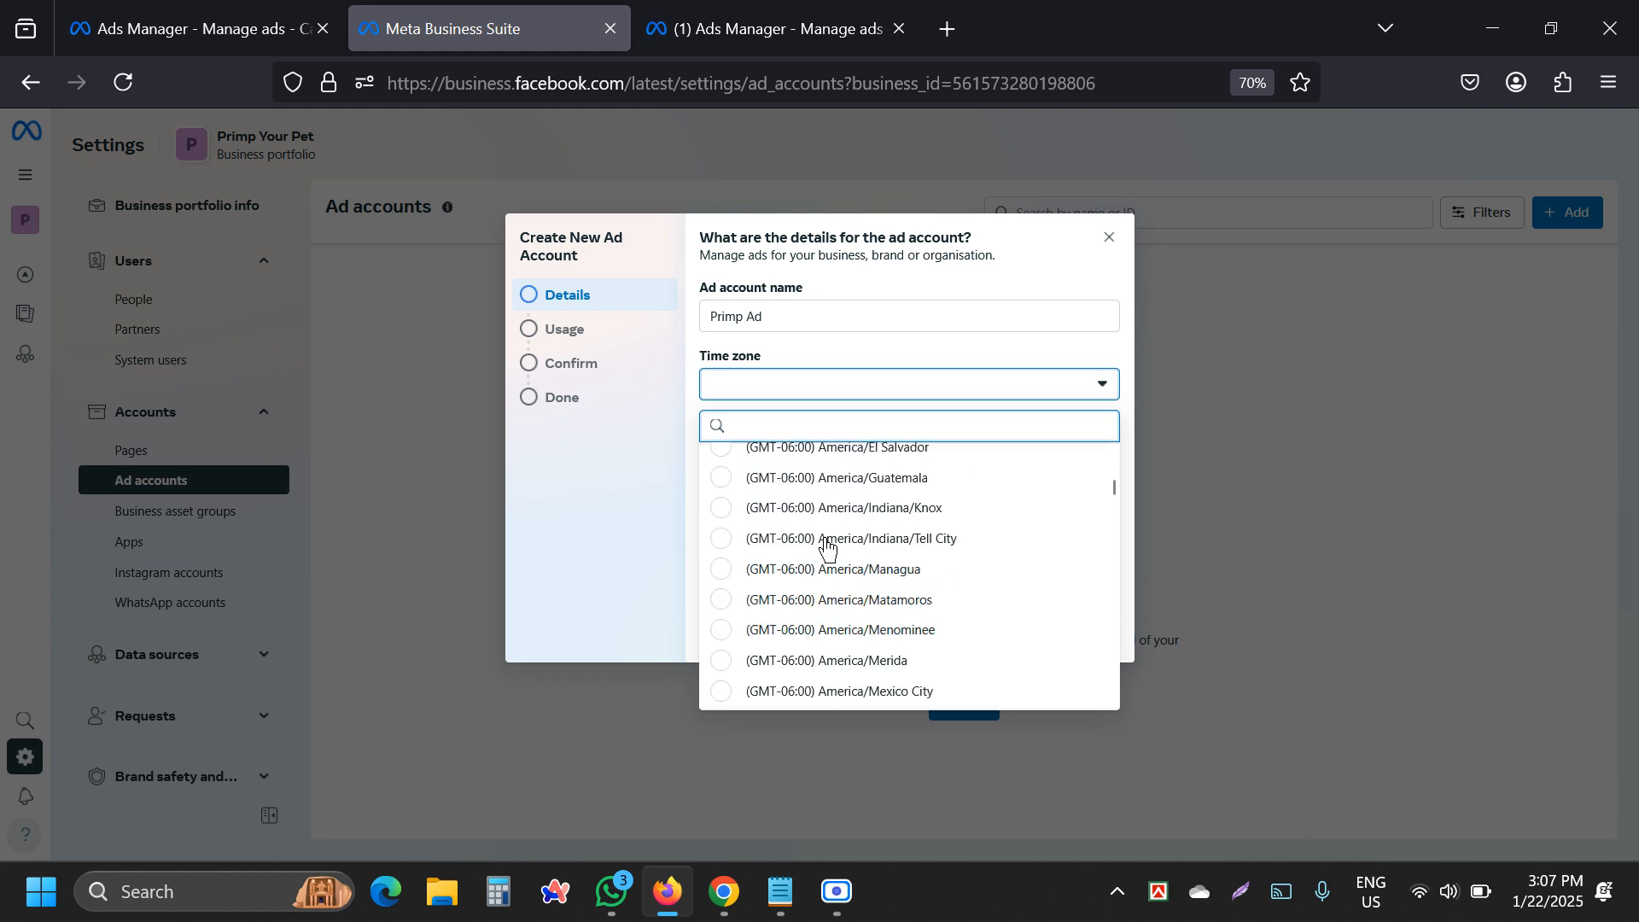
scroll(823, 538, up, 18)
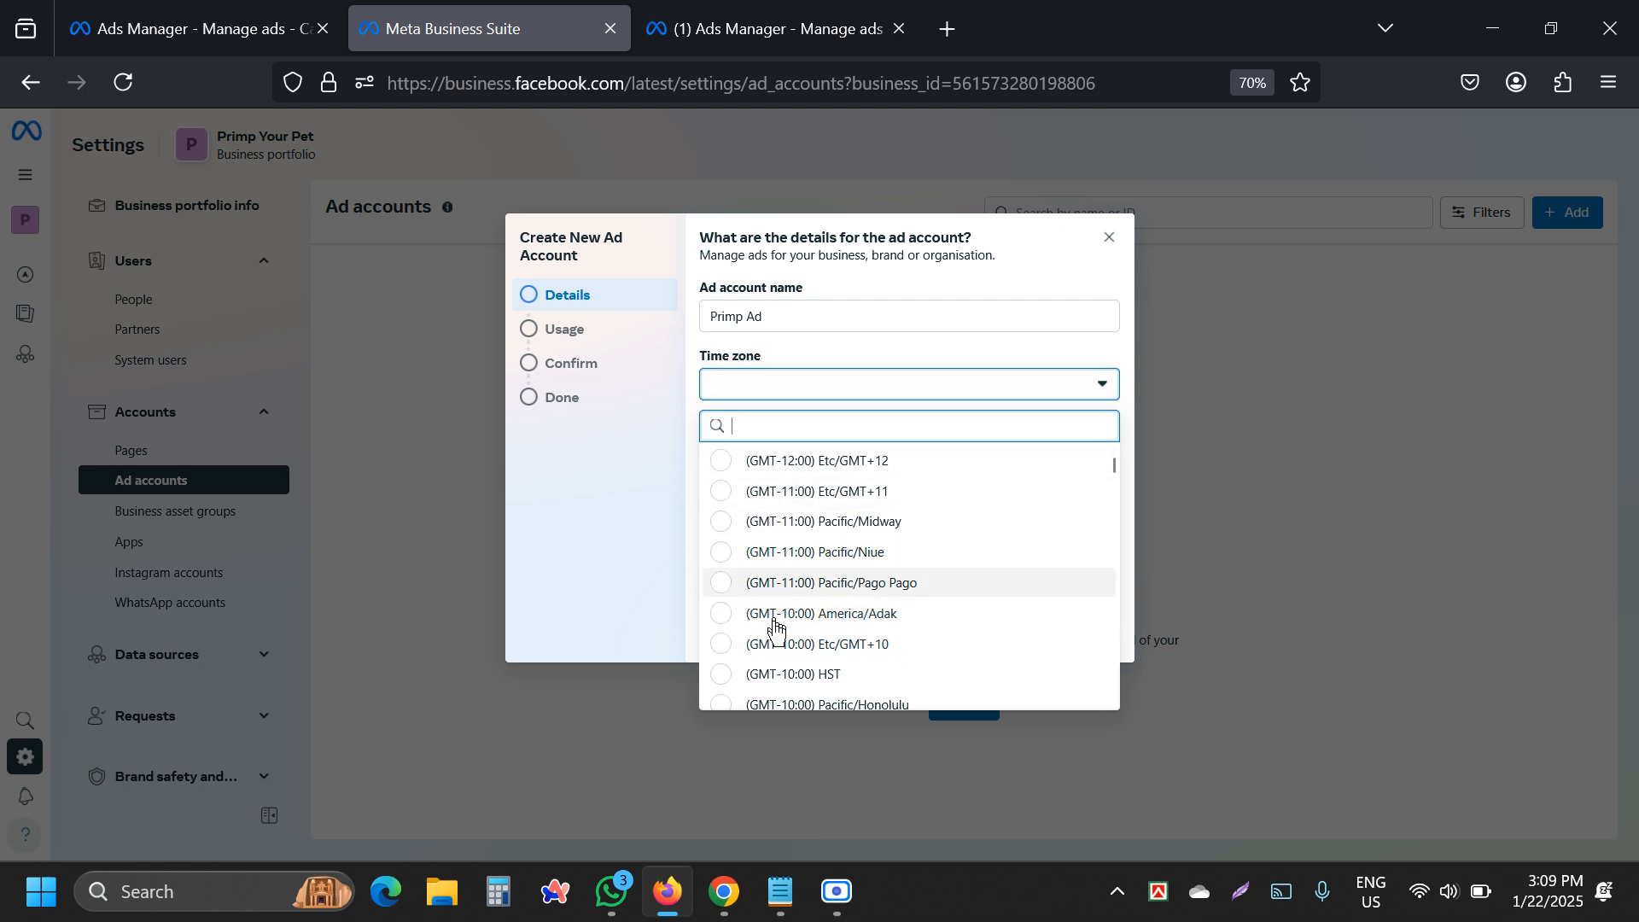
scroll(776, 636, down, 3)
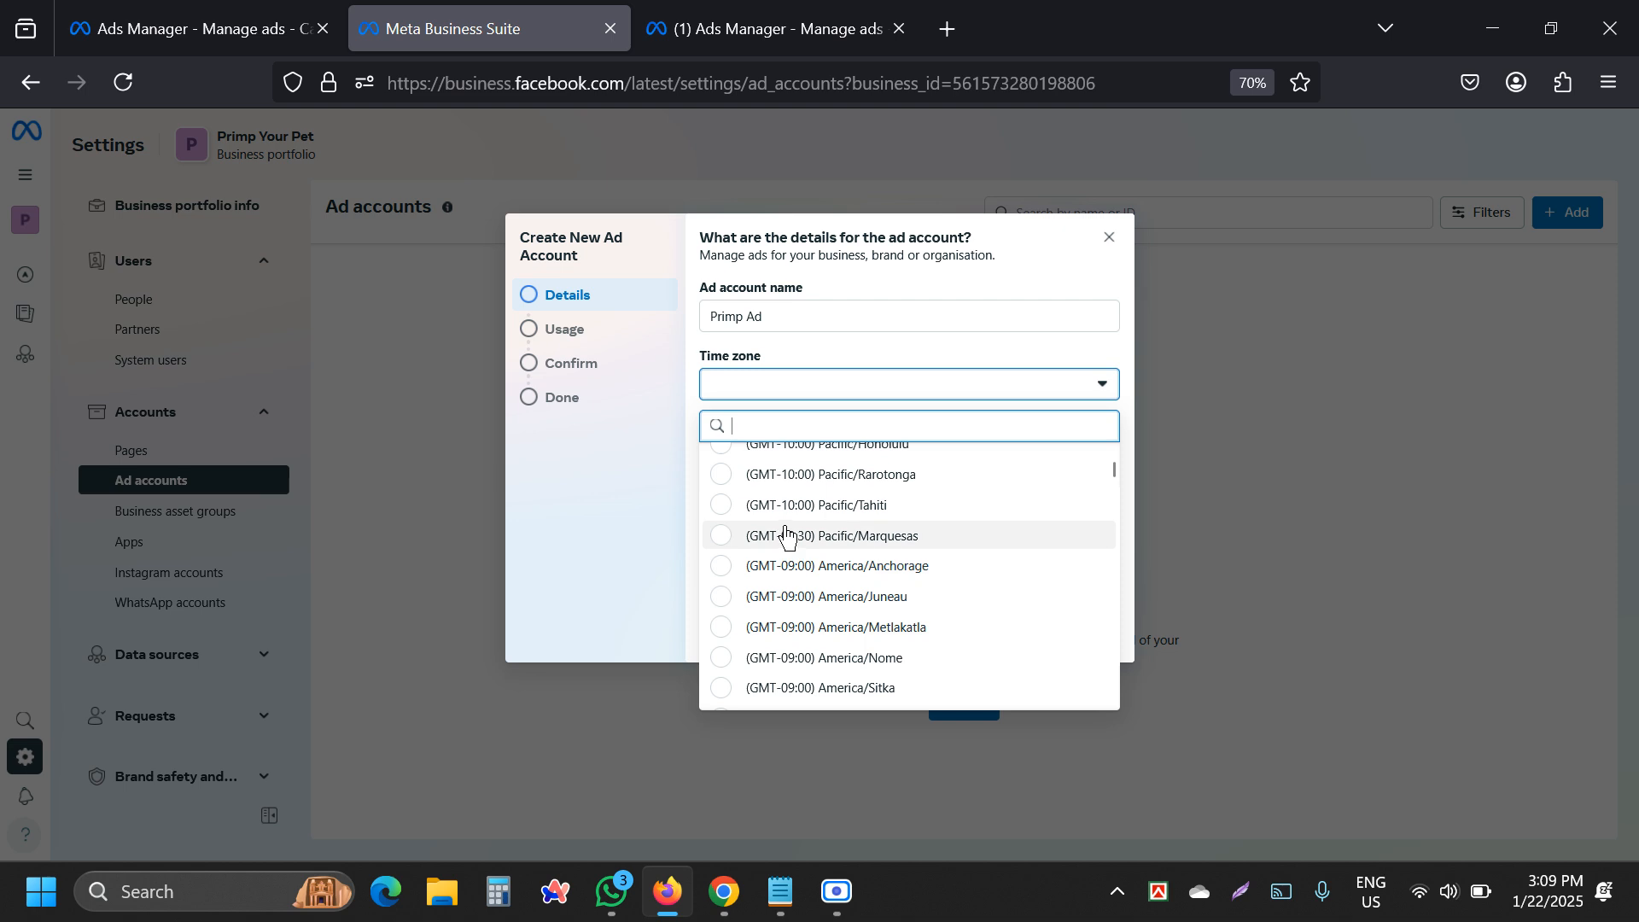
scroll(858, 666, down, 3)
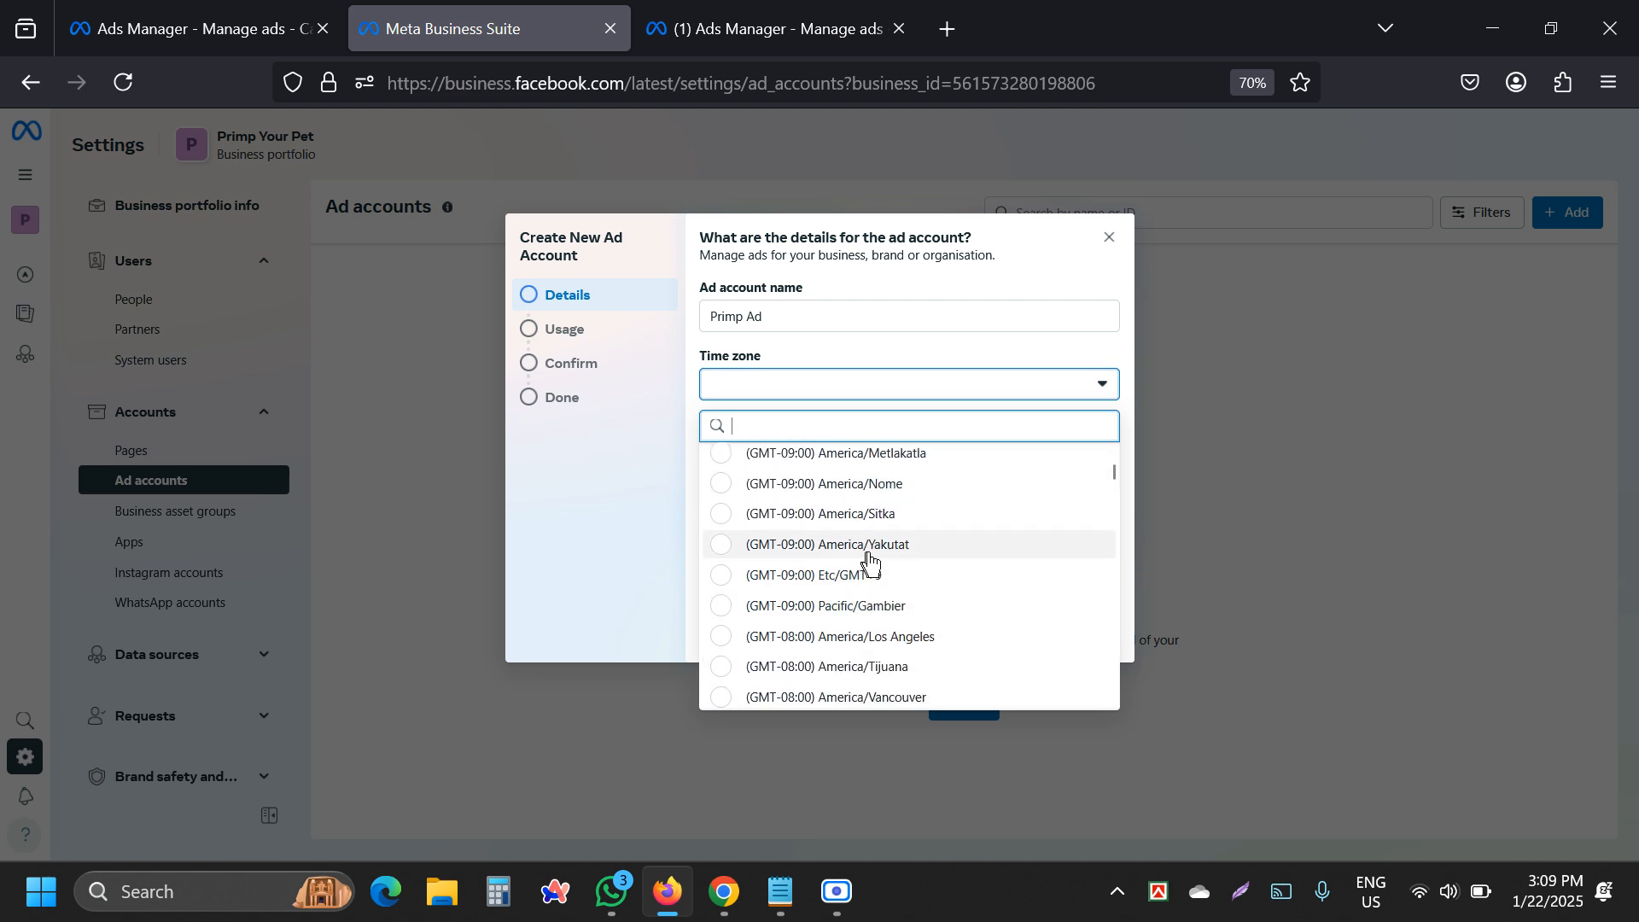
scroll(894, 562, down, 4)
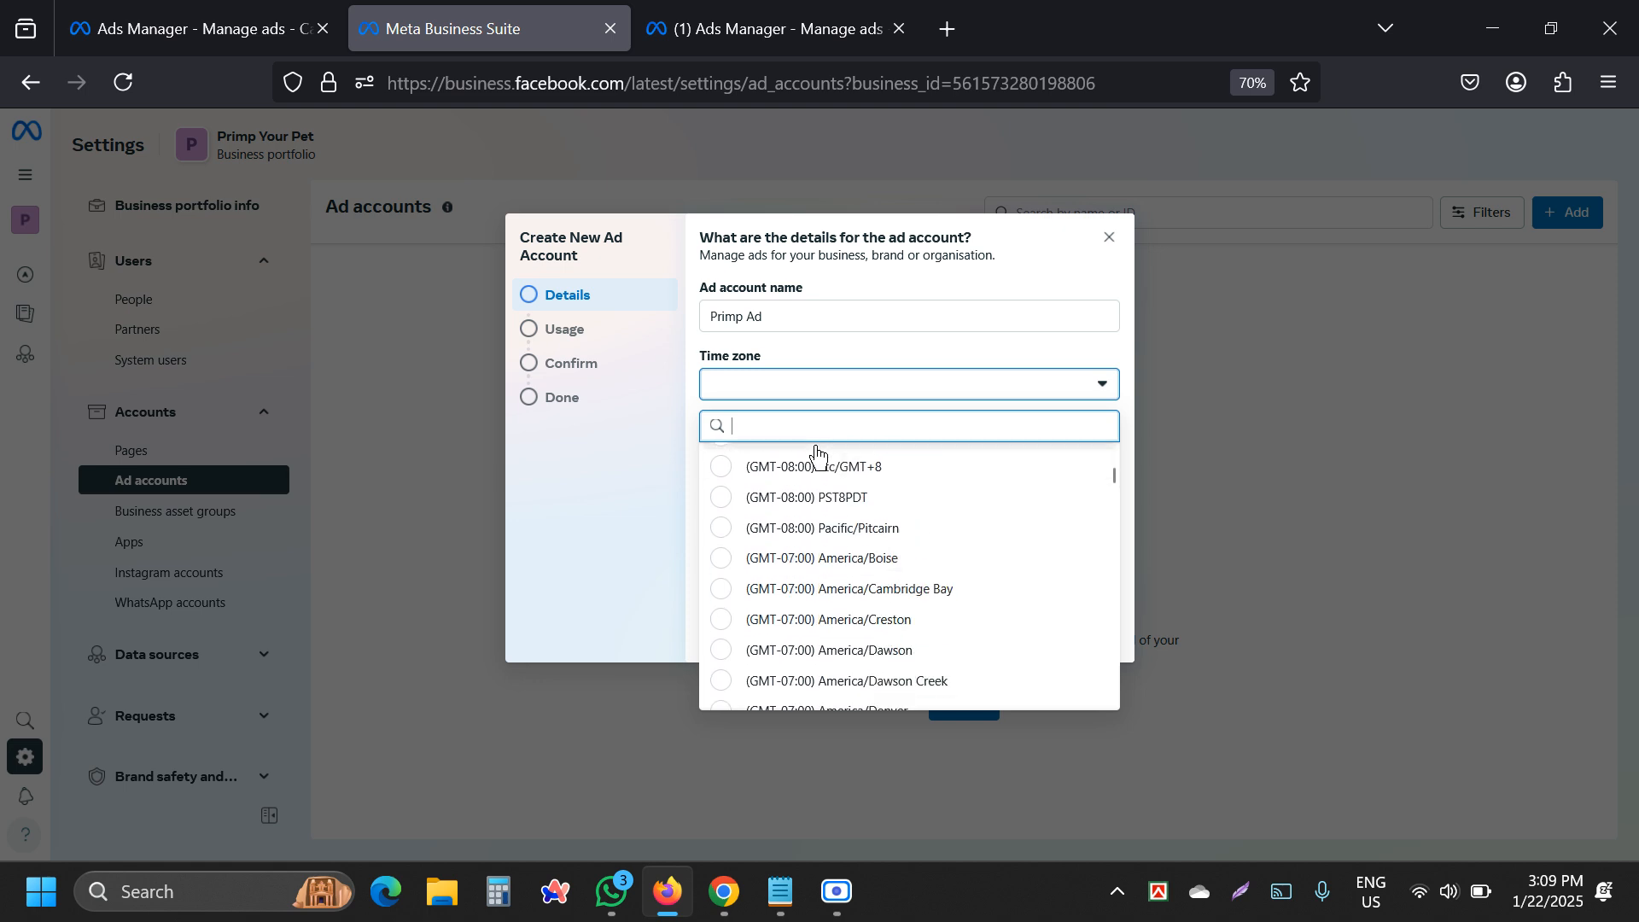
text(dh)
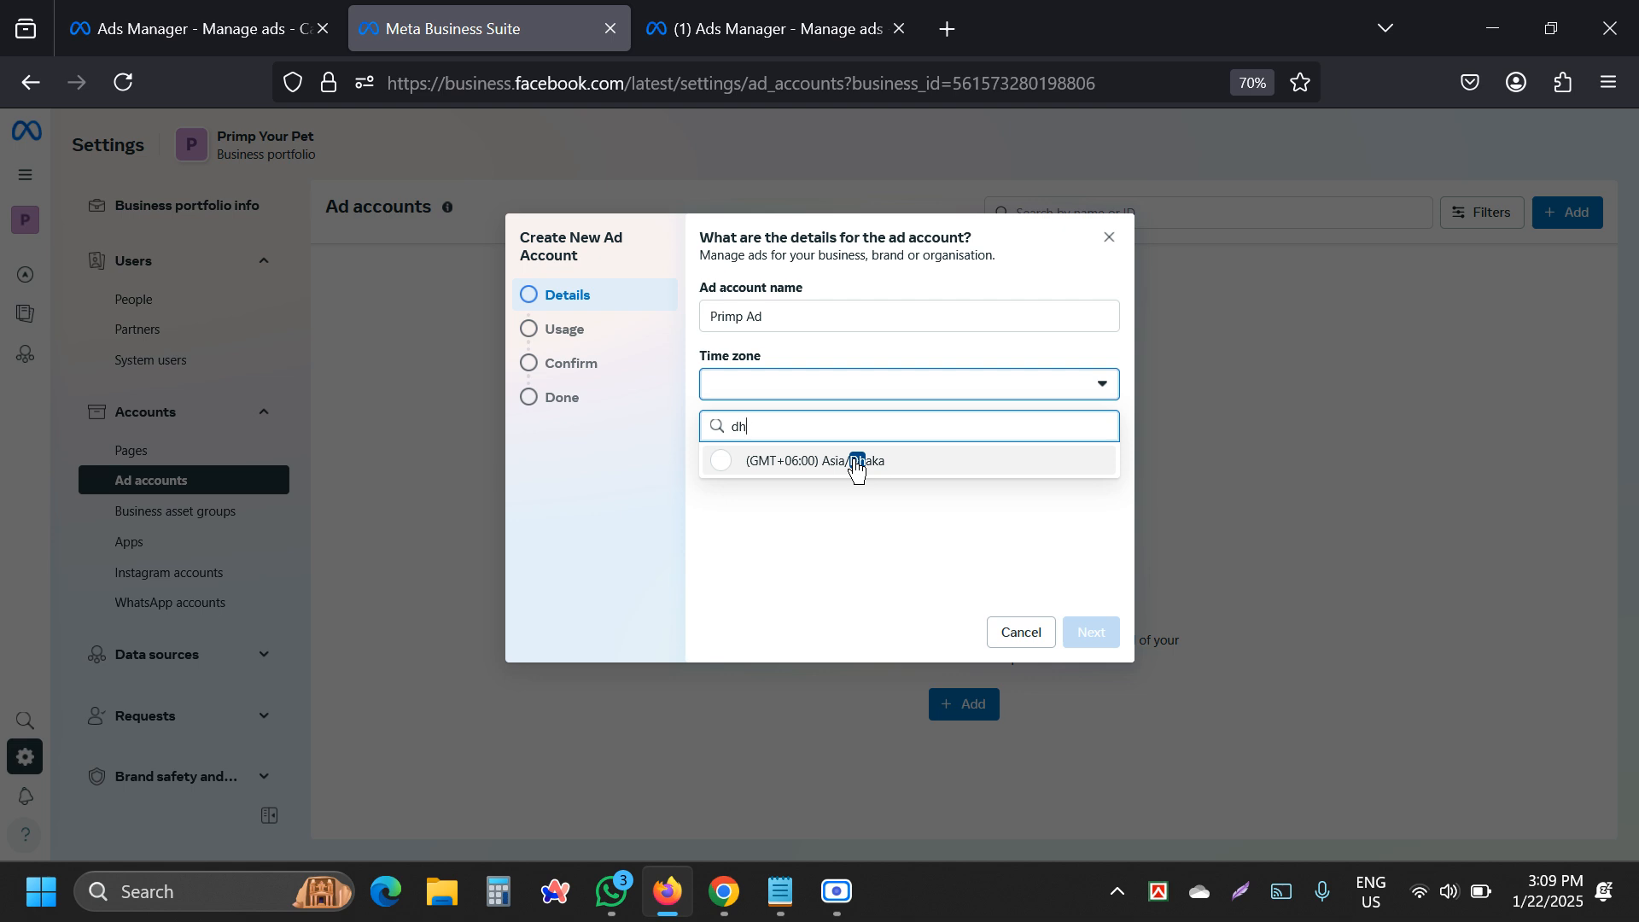
click(856, 465)
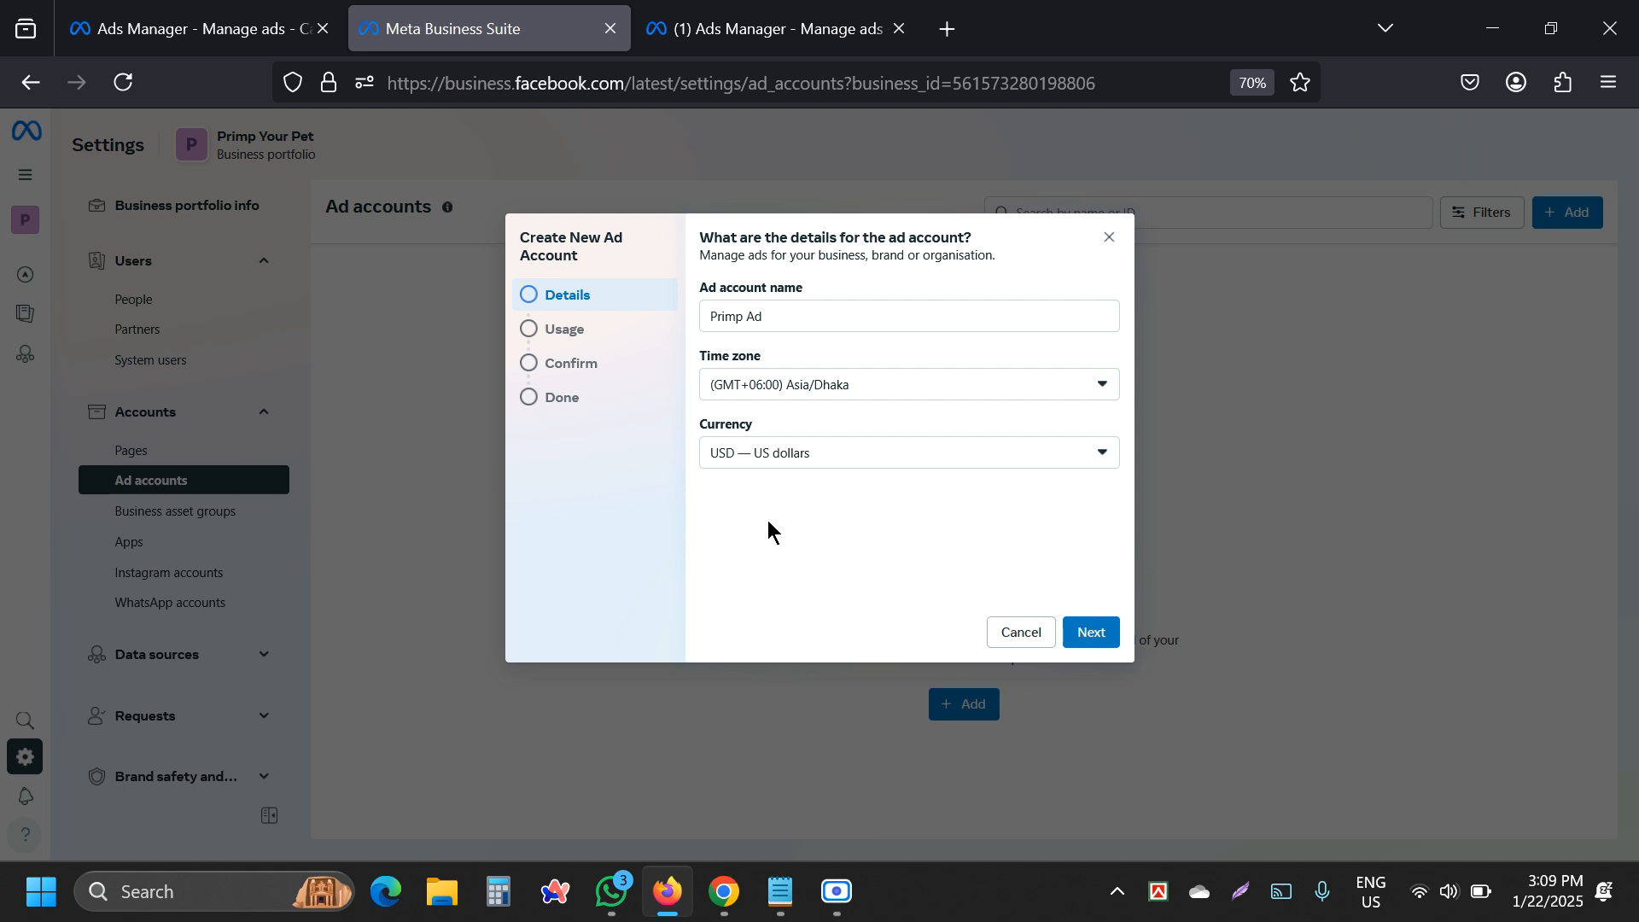
- Search the time zone list for an Indian time zone, trying "india", "deh" and "dhel"
click(802, 385)
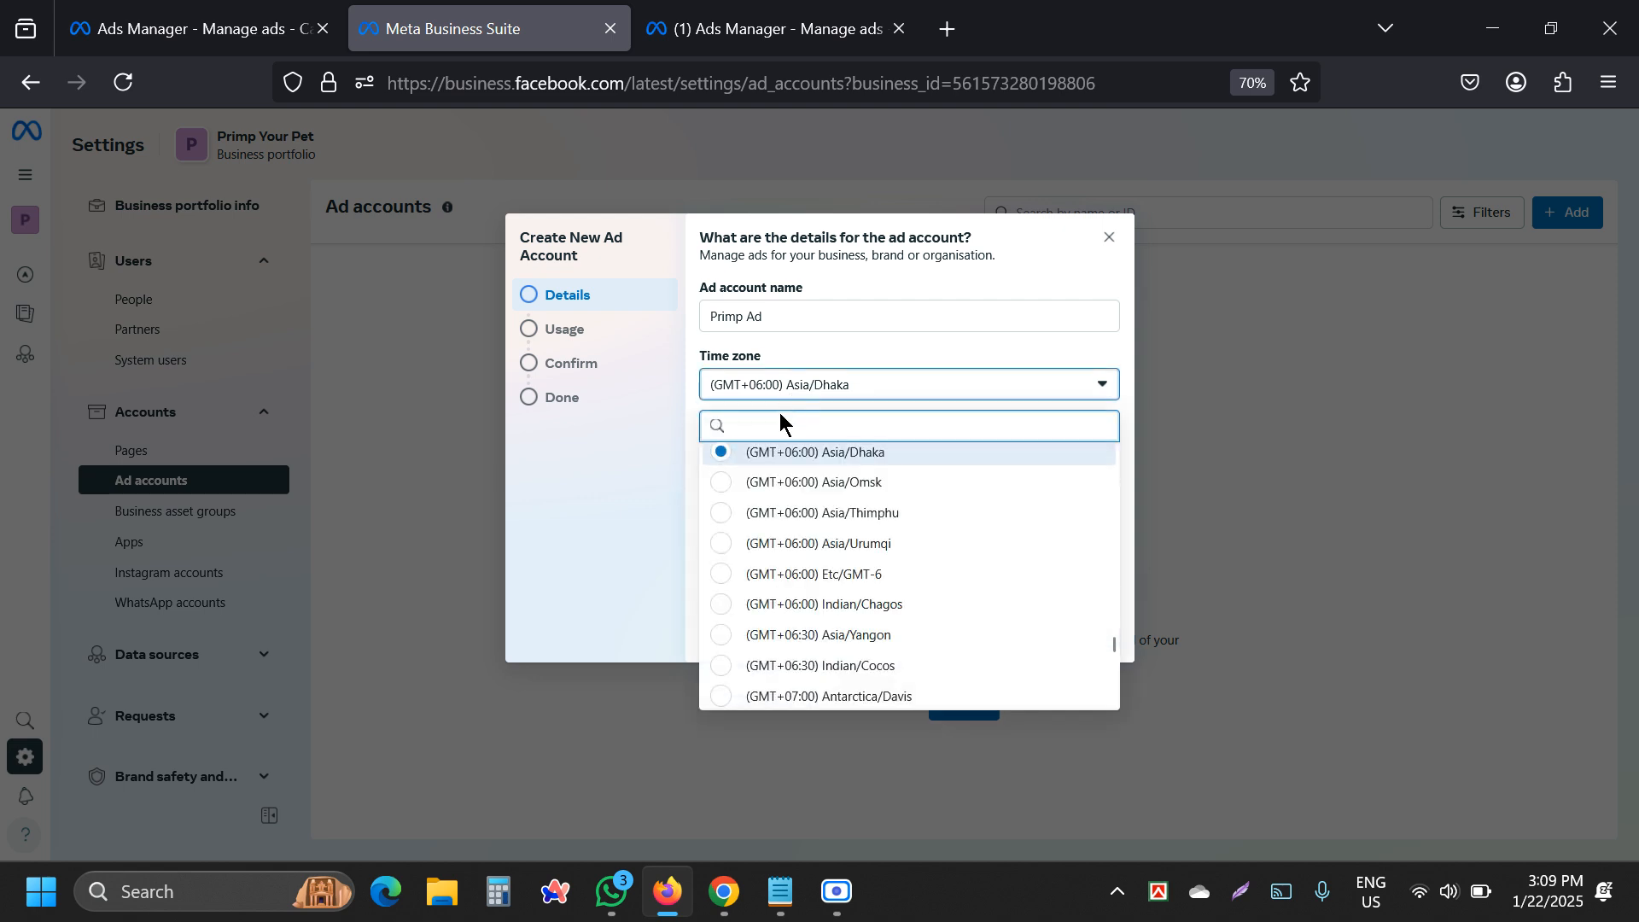
text(ind)
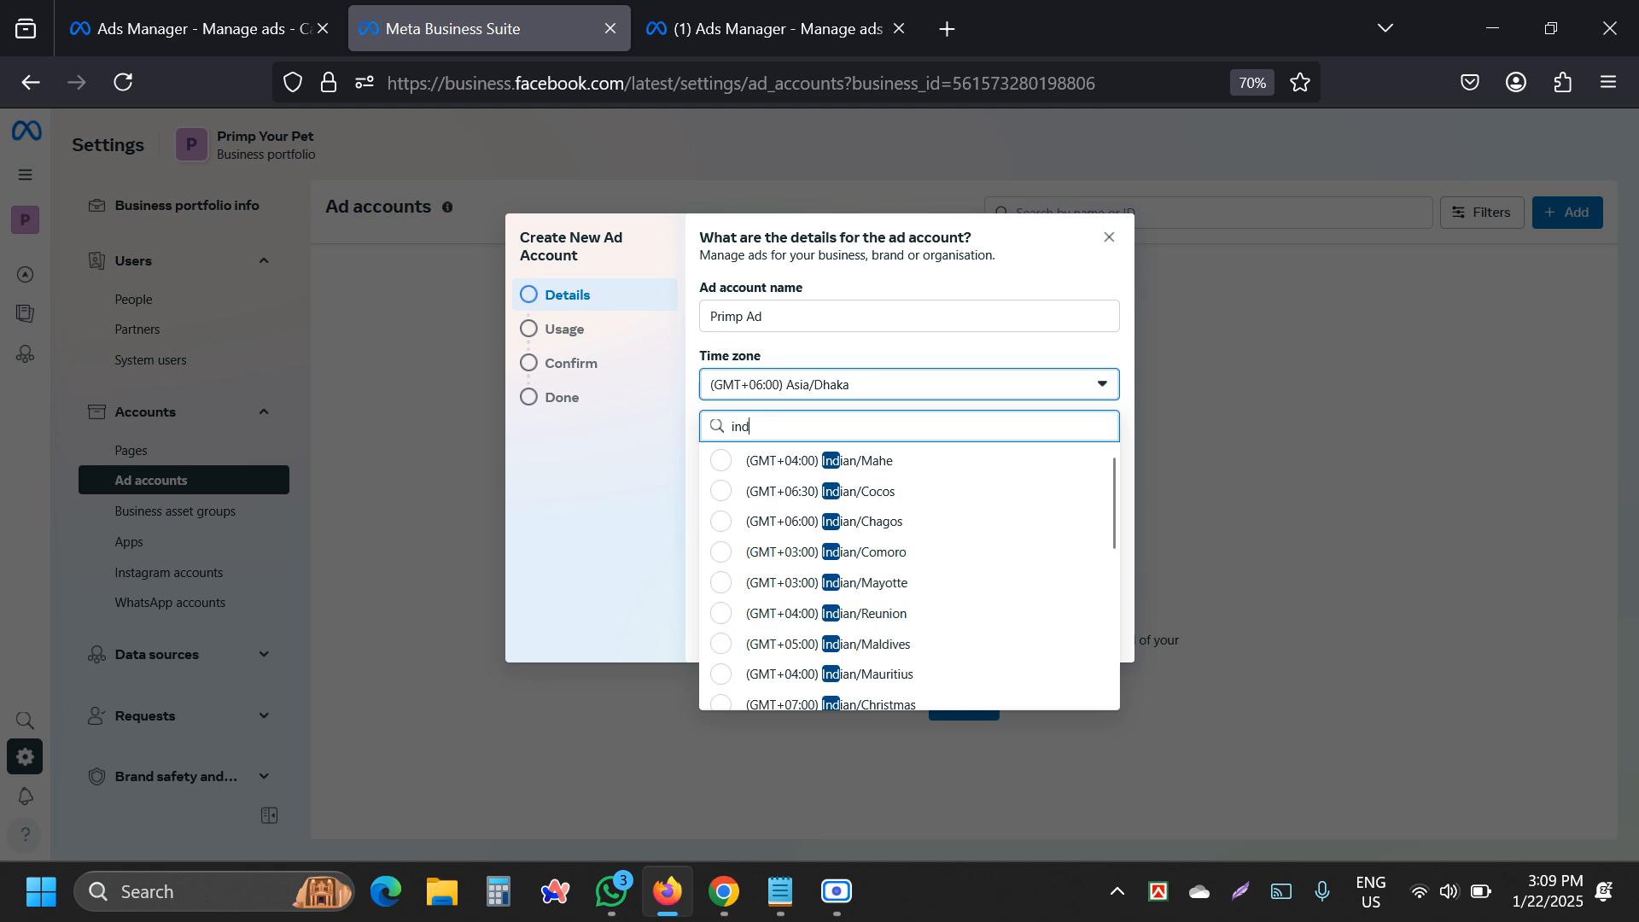
text(ia)
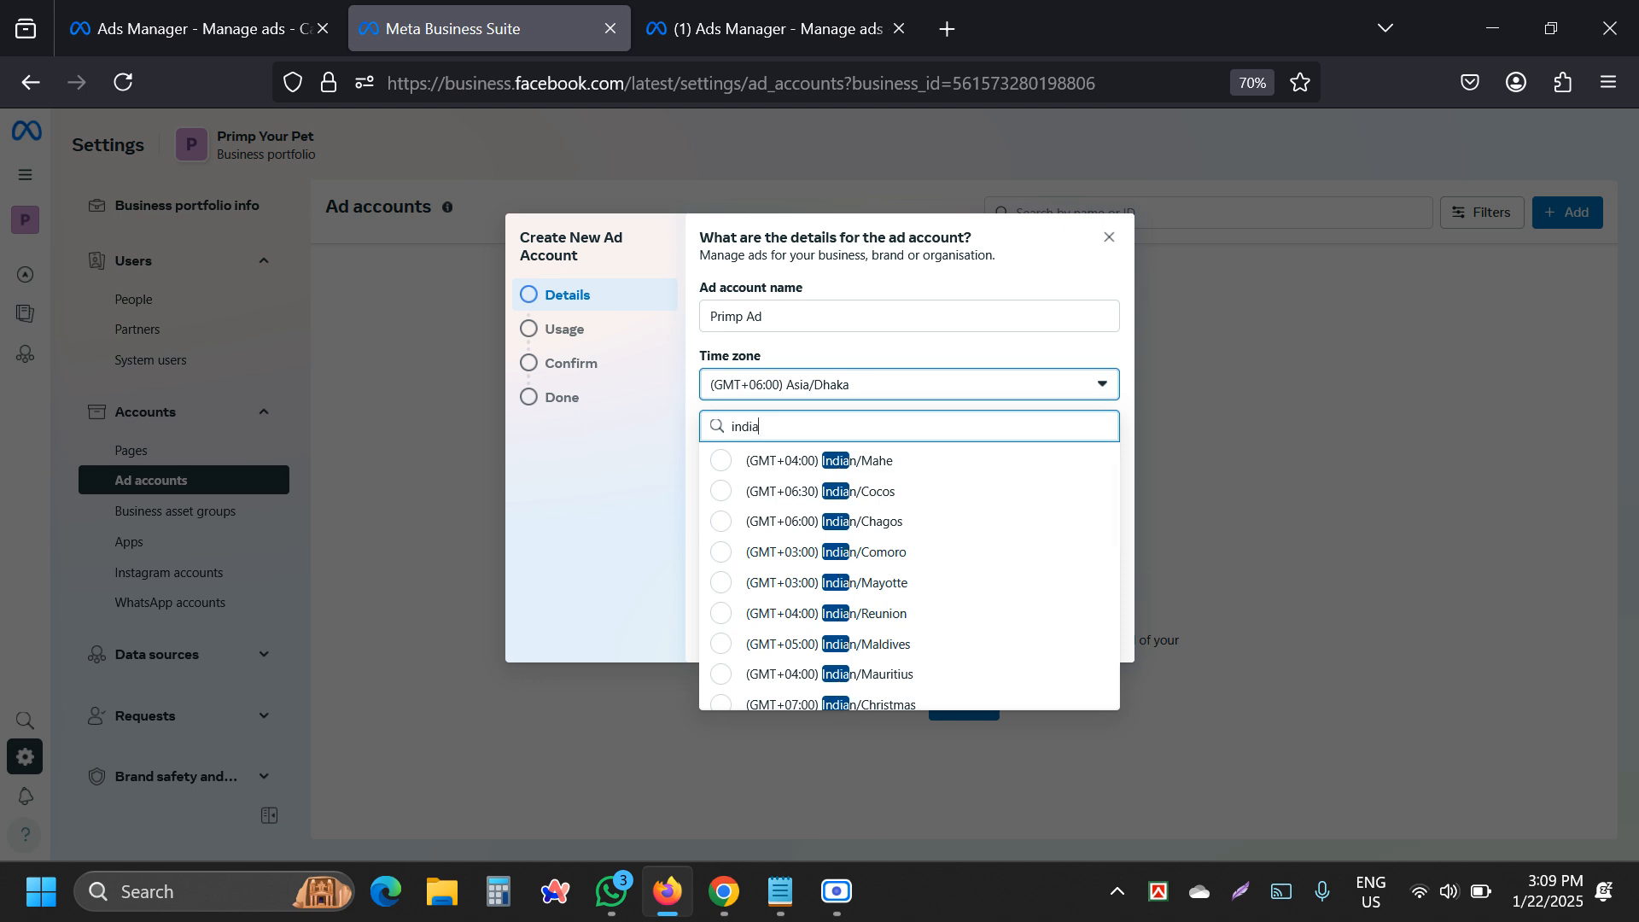
key(BackSpace)
key(BackSpace)
key(BackSpace)
key(BackSpace)
key(BackSpace)
text(d)
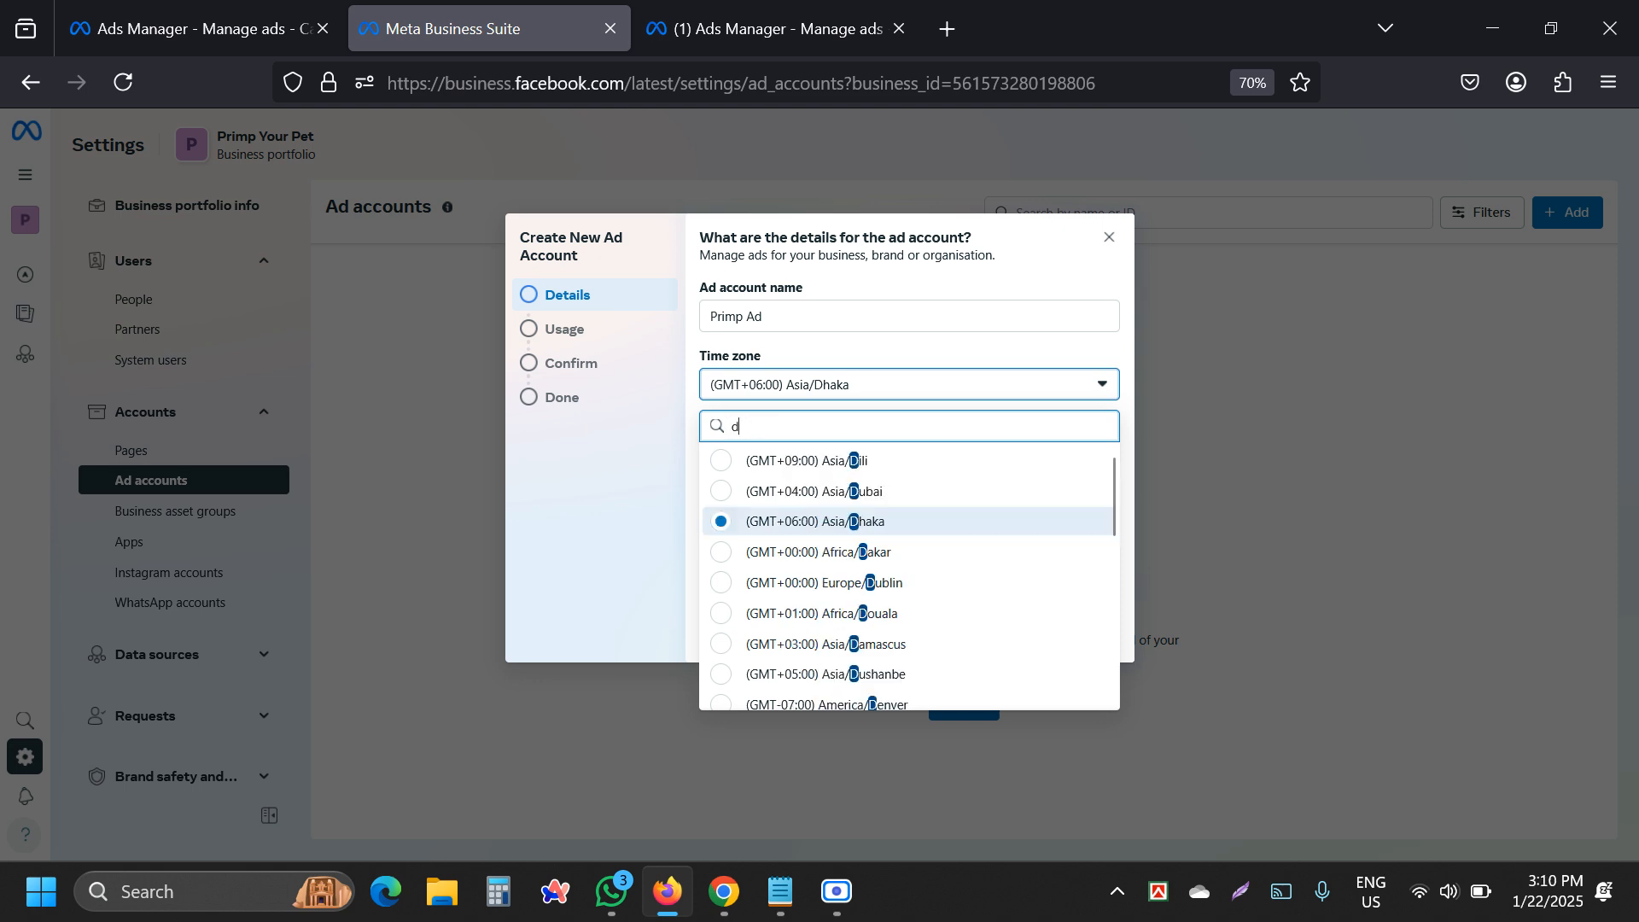
text(eh)
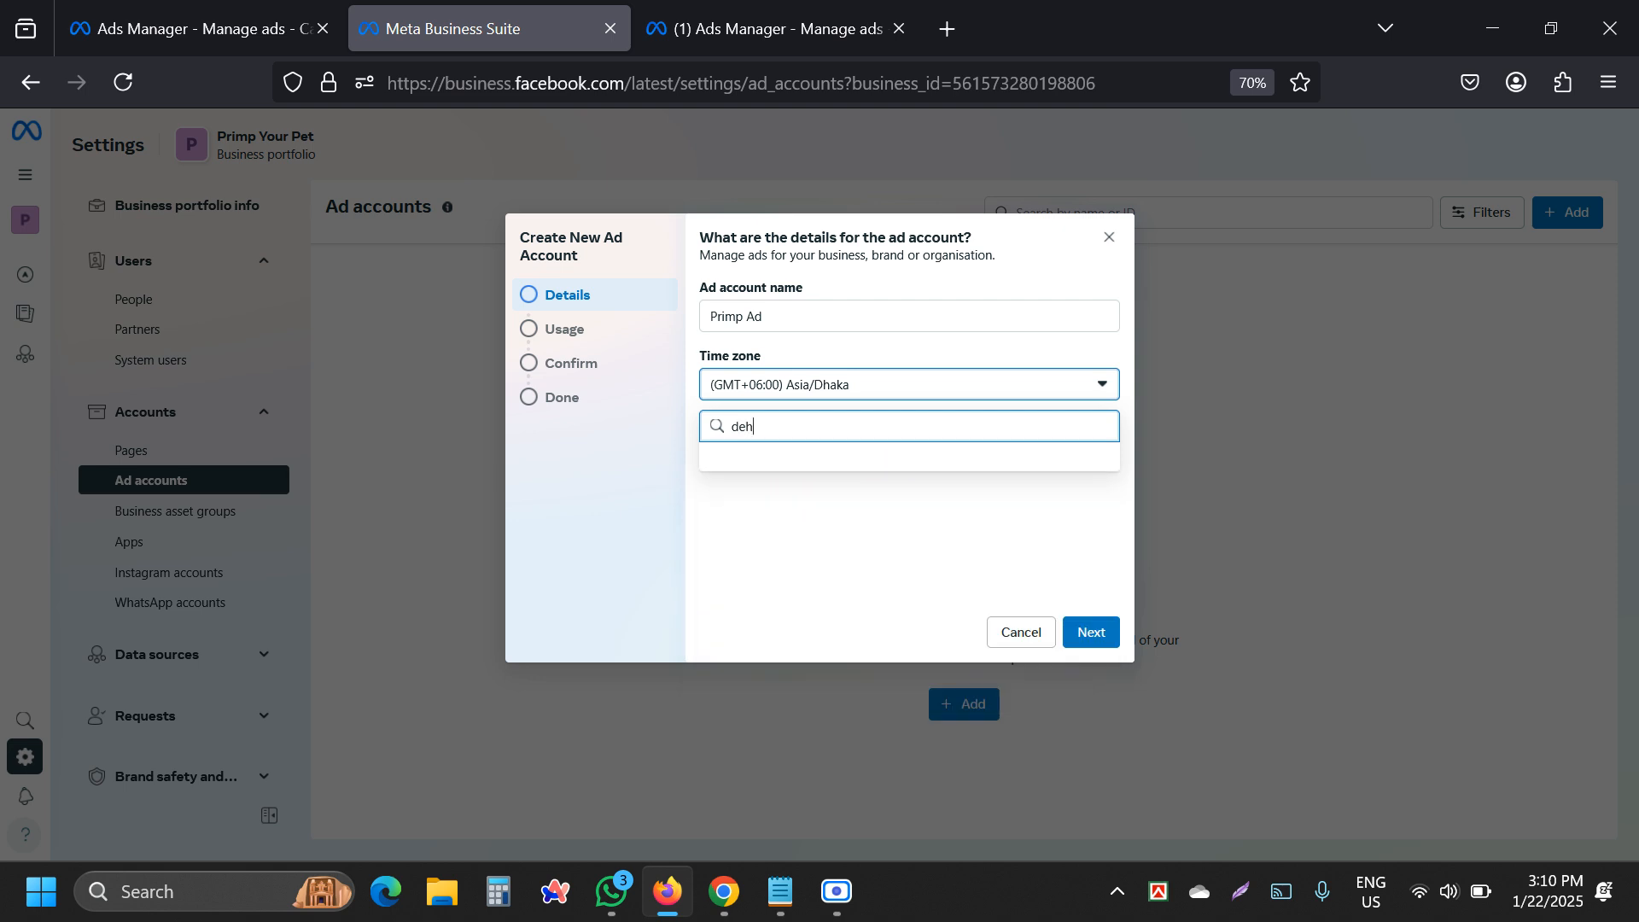
key(BackSpace)
key(BackSpace)
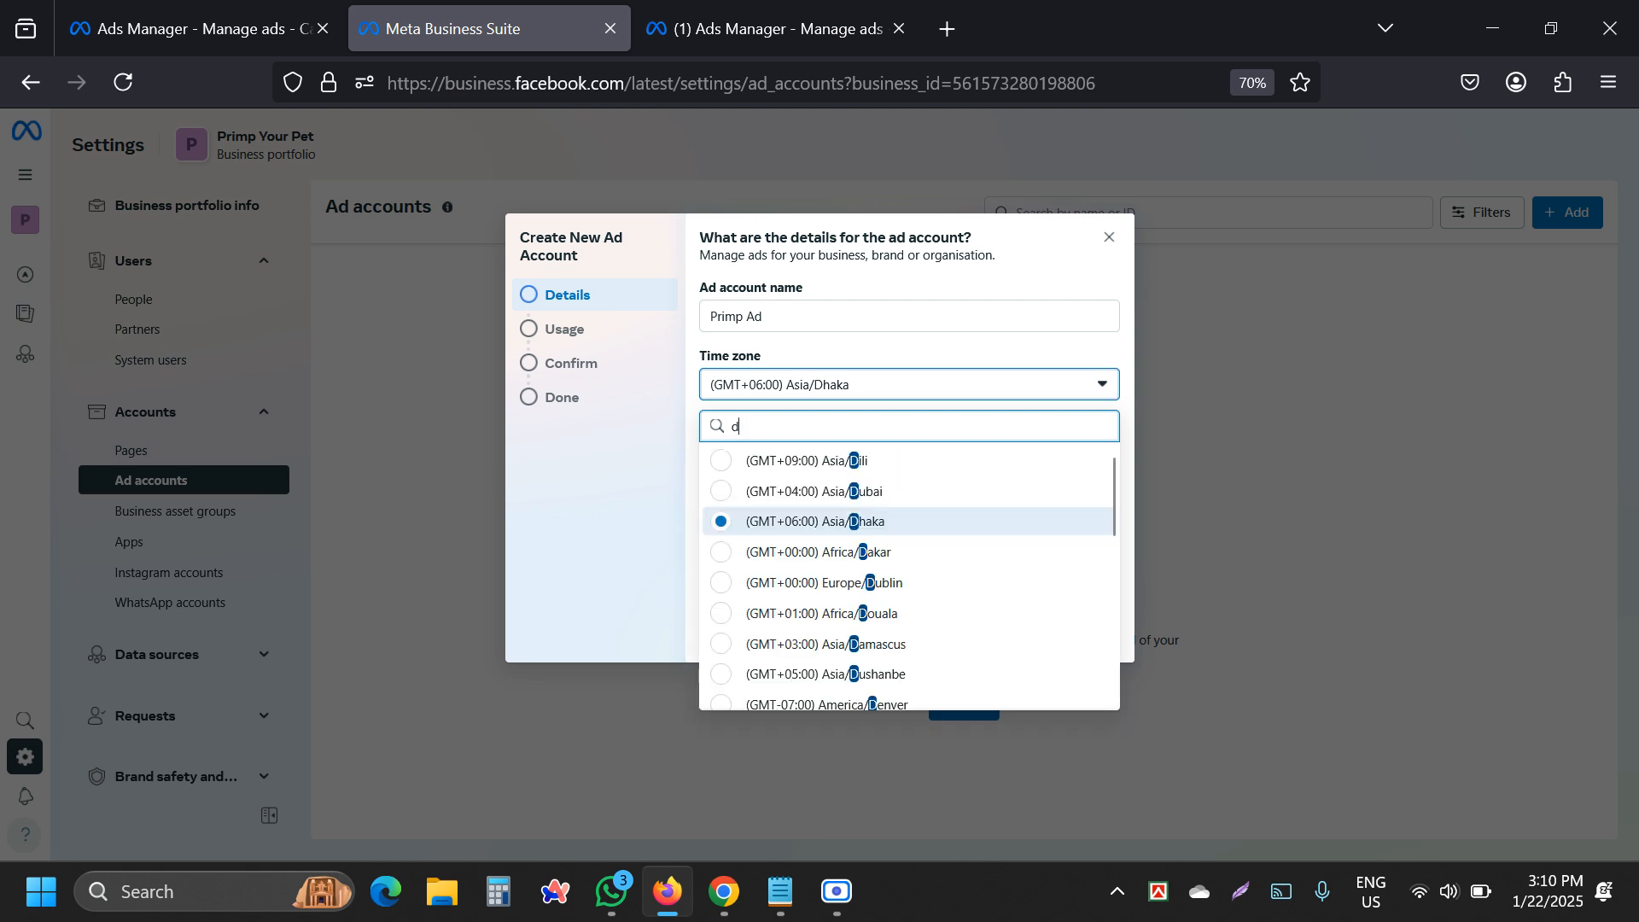
text(hel)
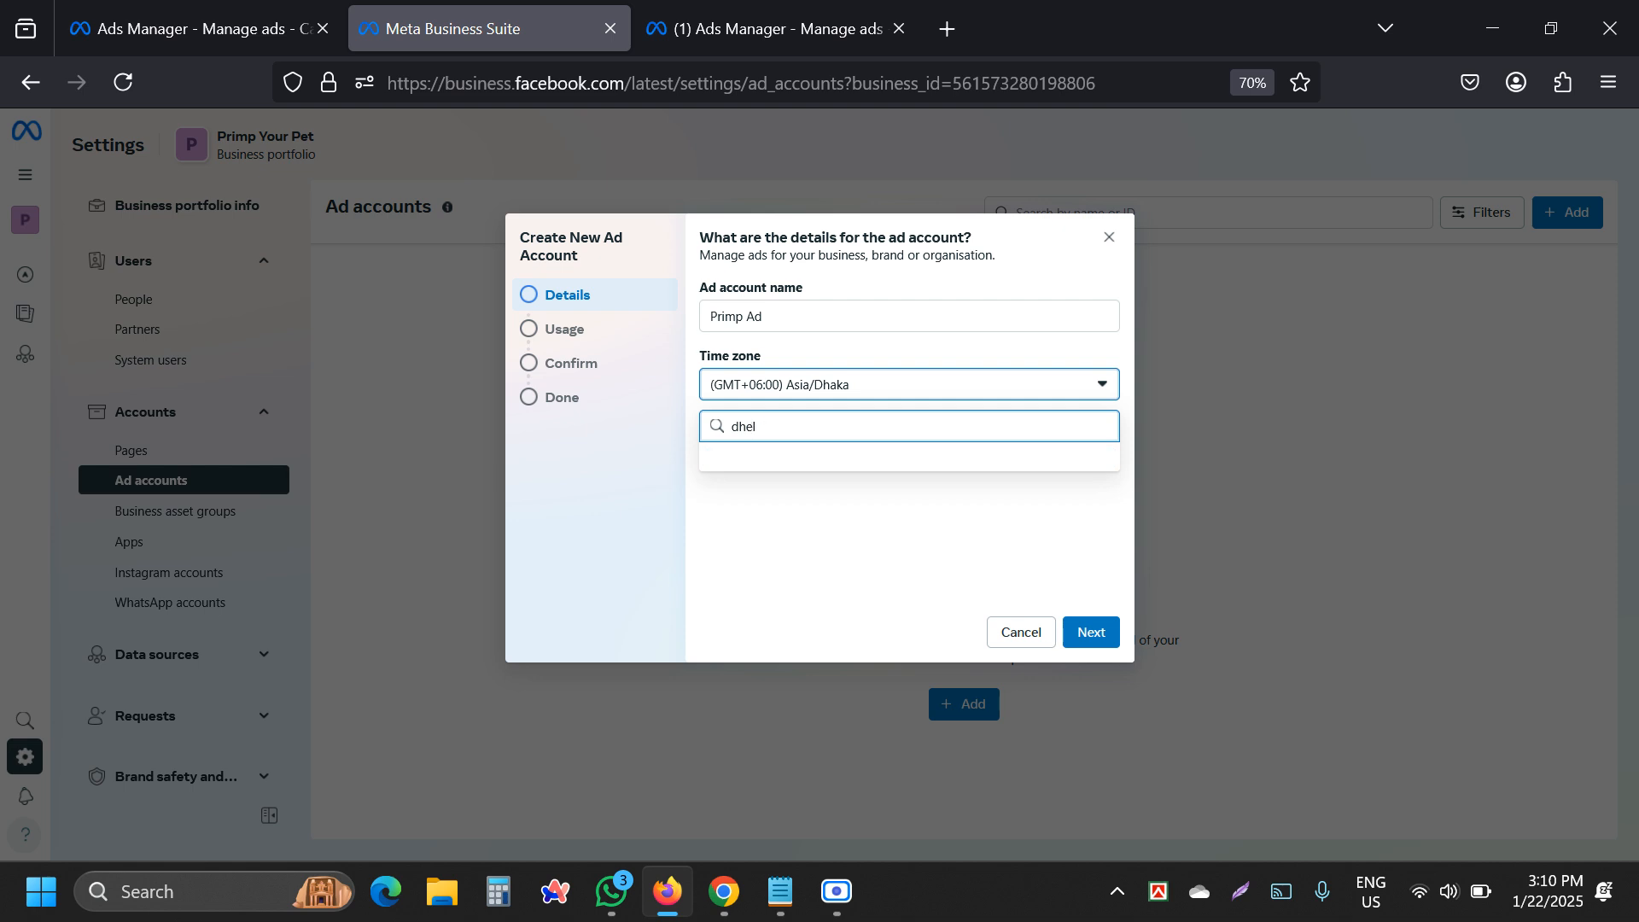
key(BackSpace)
key(BackSpace)
key(BackSpace)
key(BackSpace)
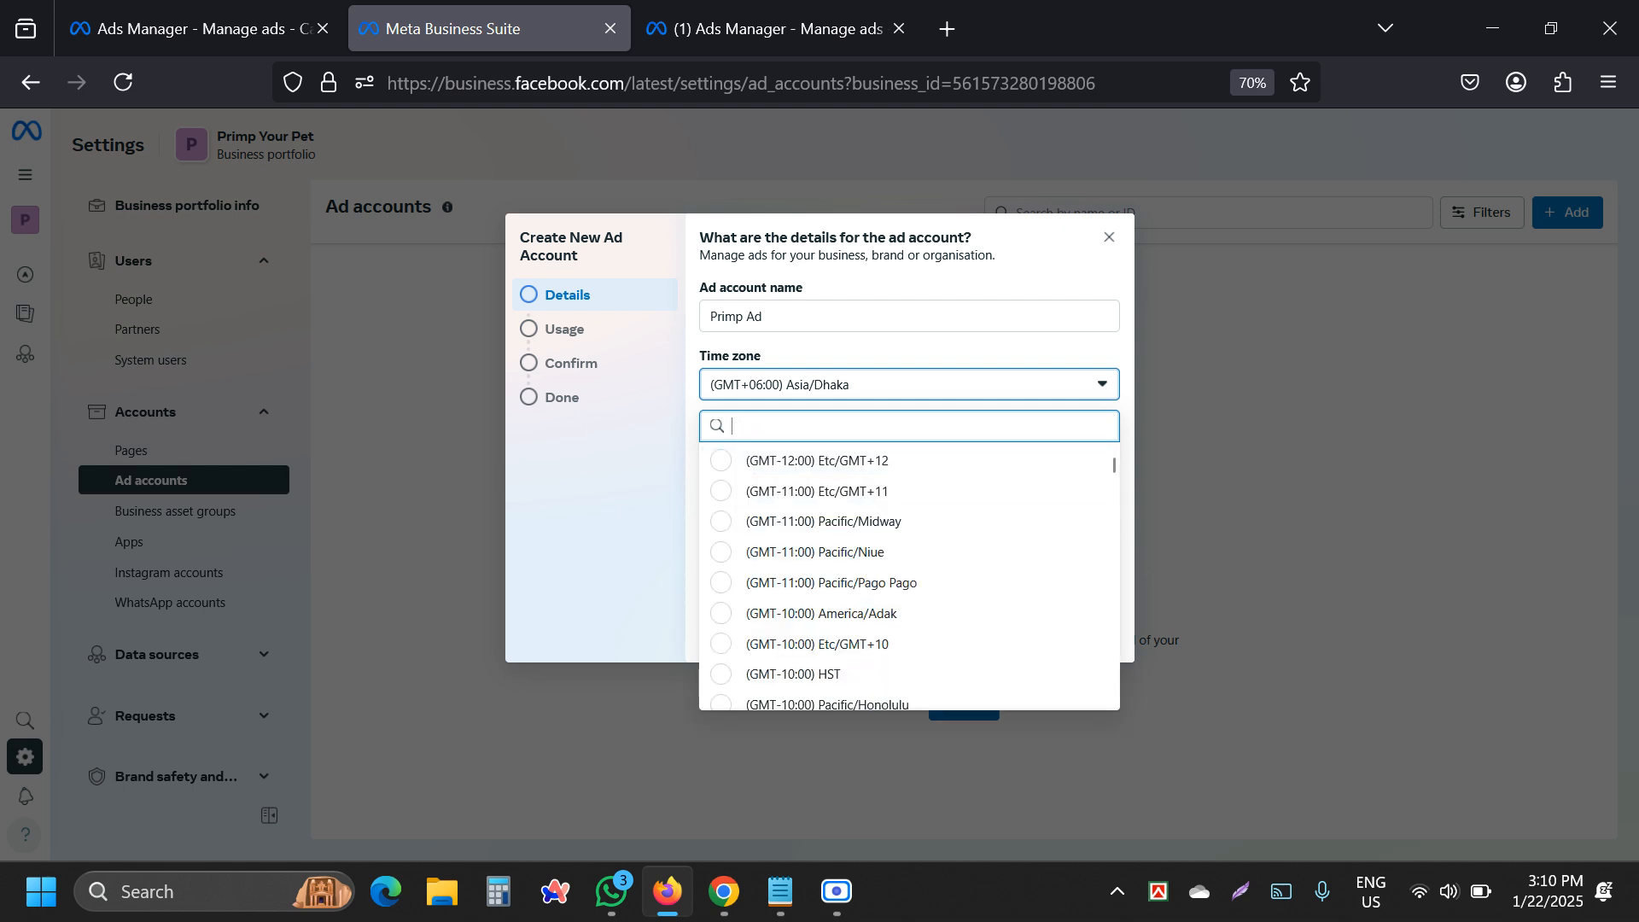
- Search the time zone list for "pakistan", "islam" and "dhaka"
text(pakis)
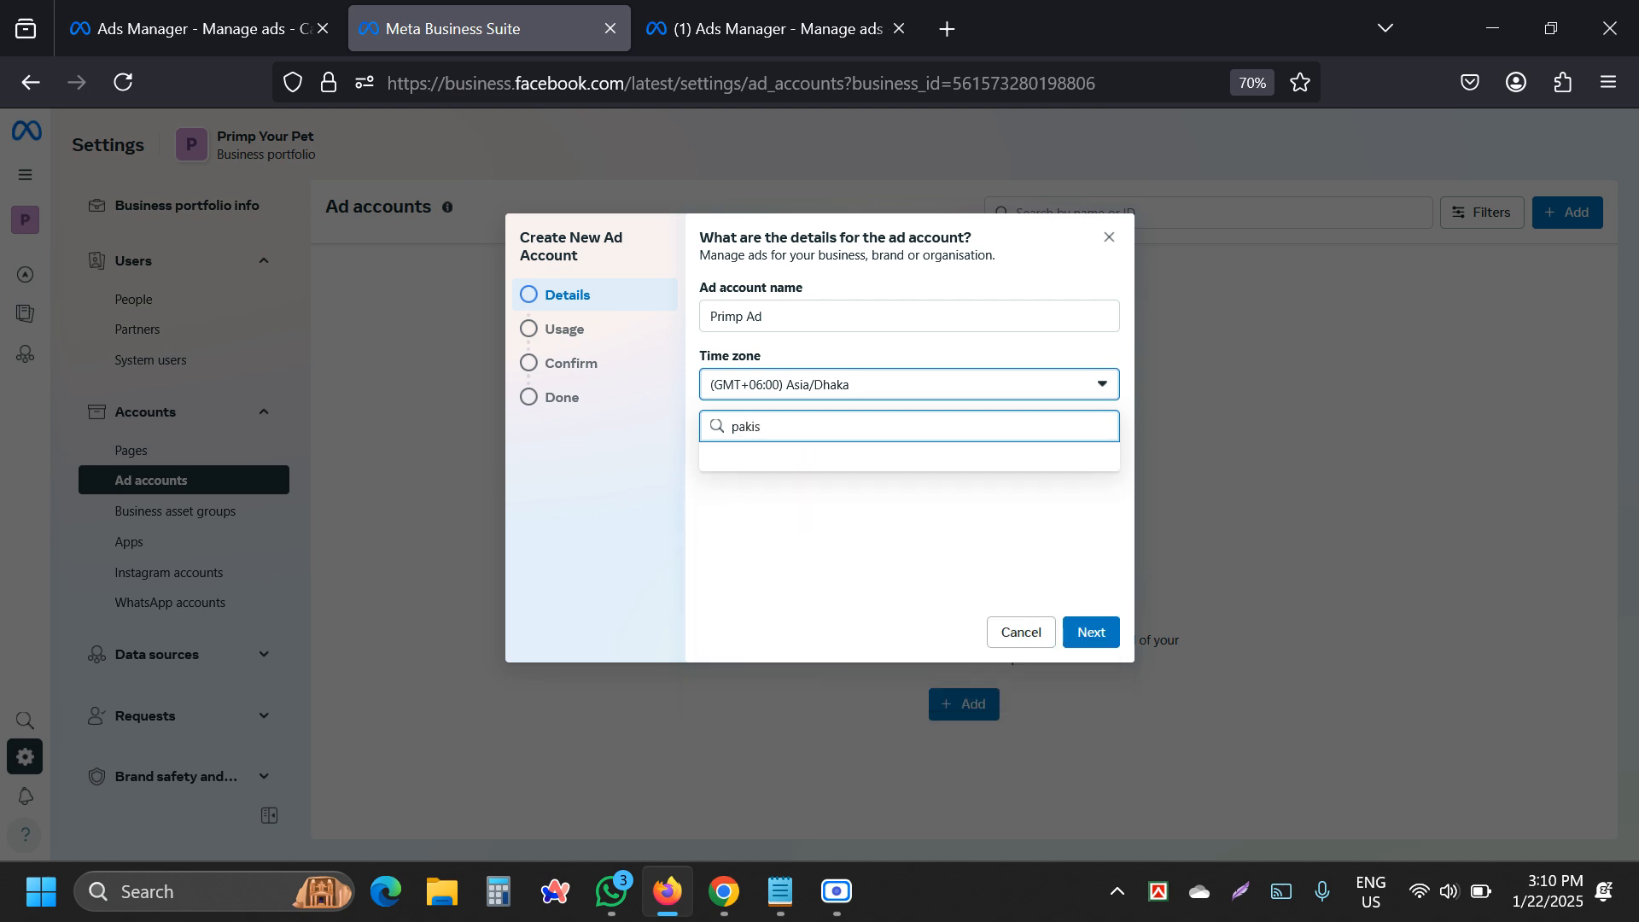
text(tan)
key(BackSpace)
key(BackSpace)
key(BackSpace)
key(BackSpace)
key(BackSpace)
key(BackSpace)
key(BackSpace)
key(BackSpace)
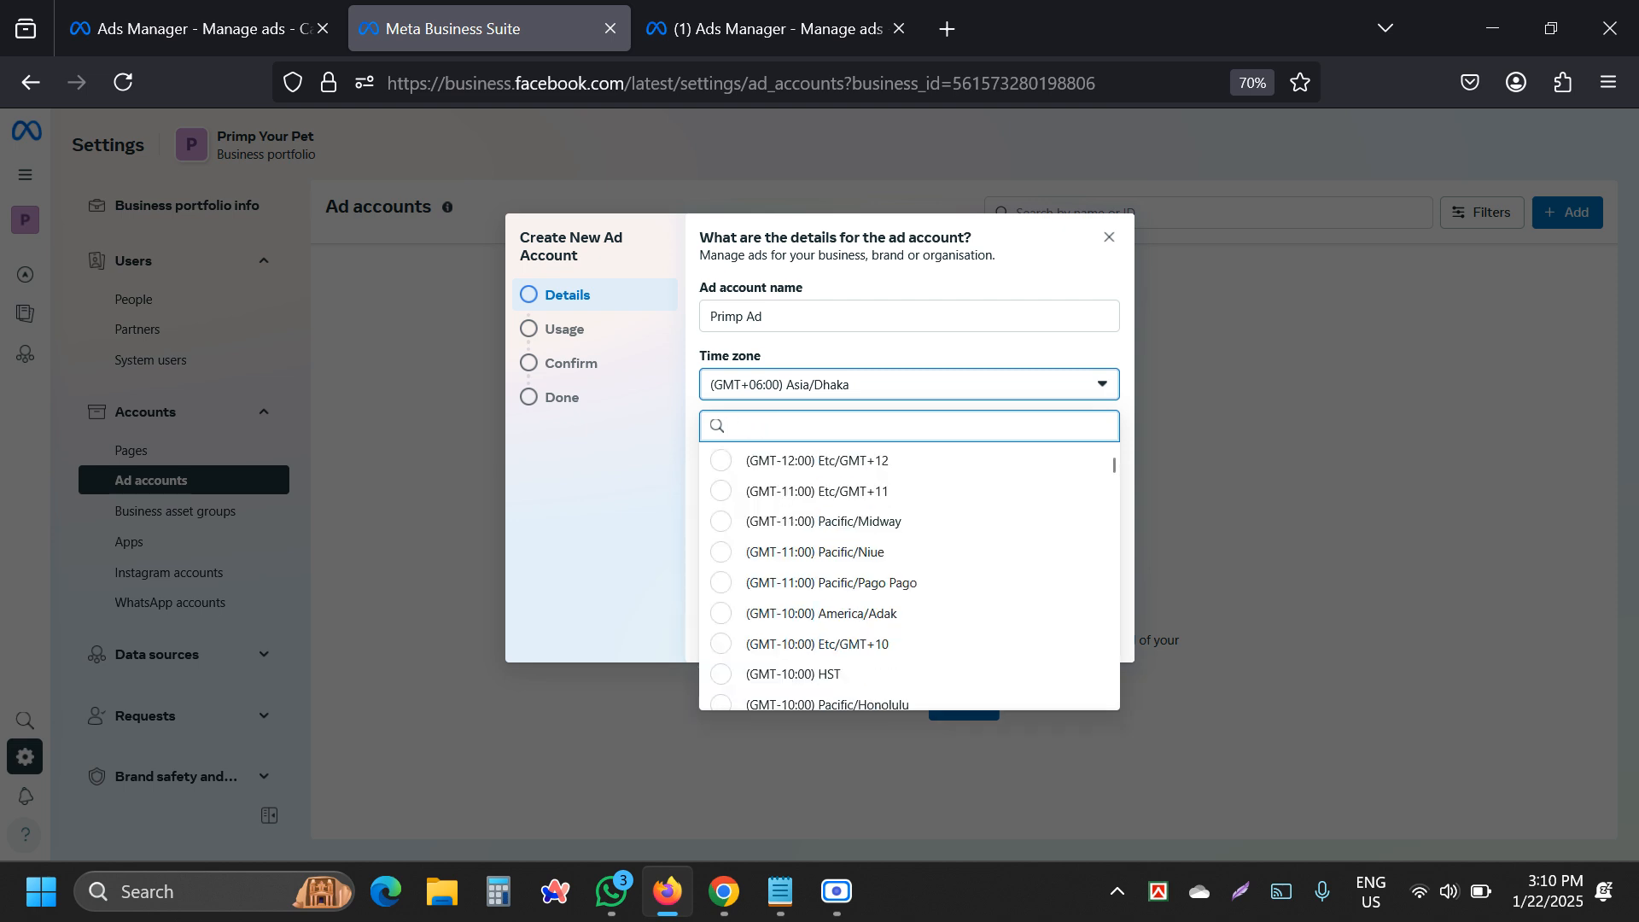
text(islam)
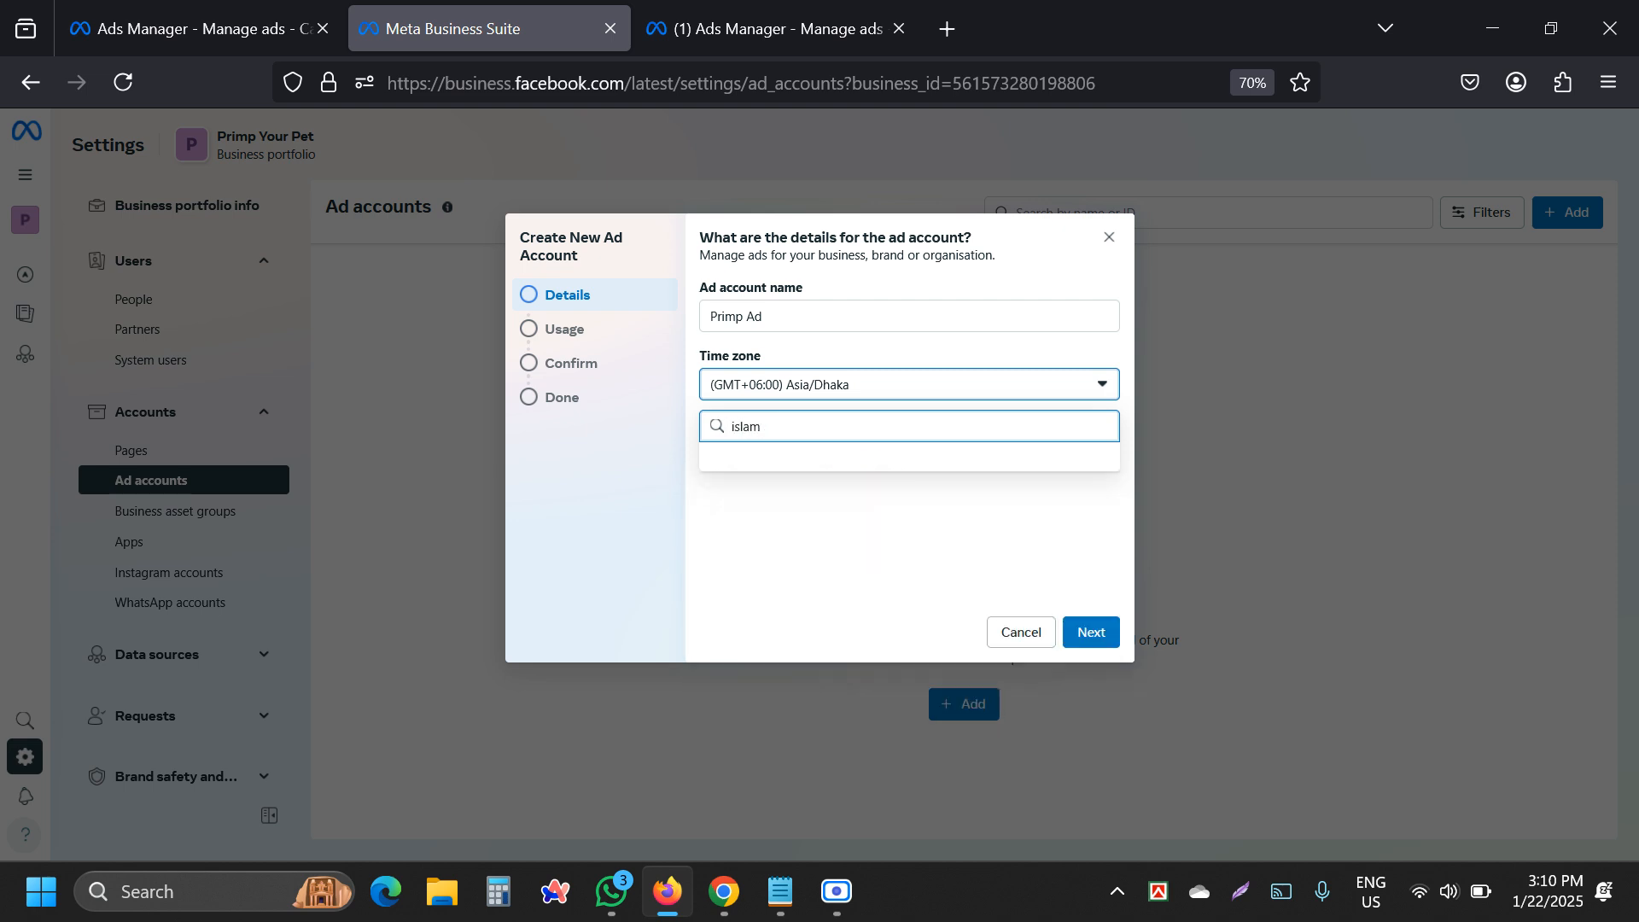
key(BackSpace)
key(BackSpace)
key(BackSpace)
key(BackSpace)
key(BackSpace)
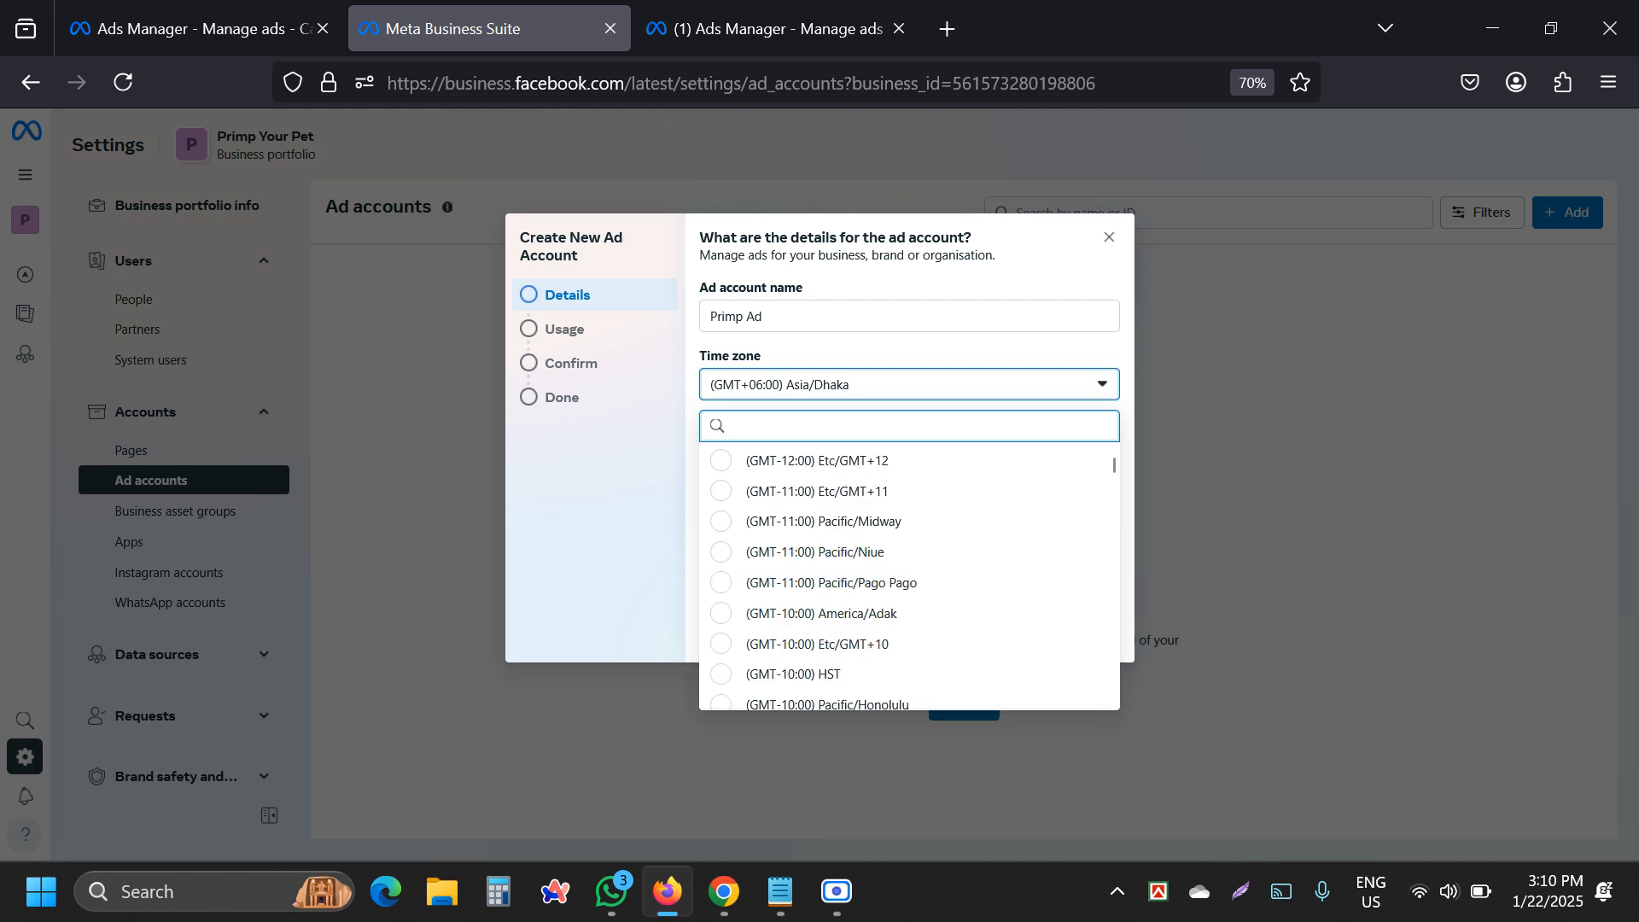
text(dhaka)
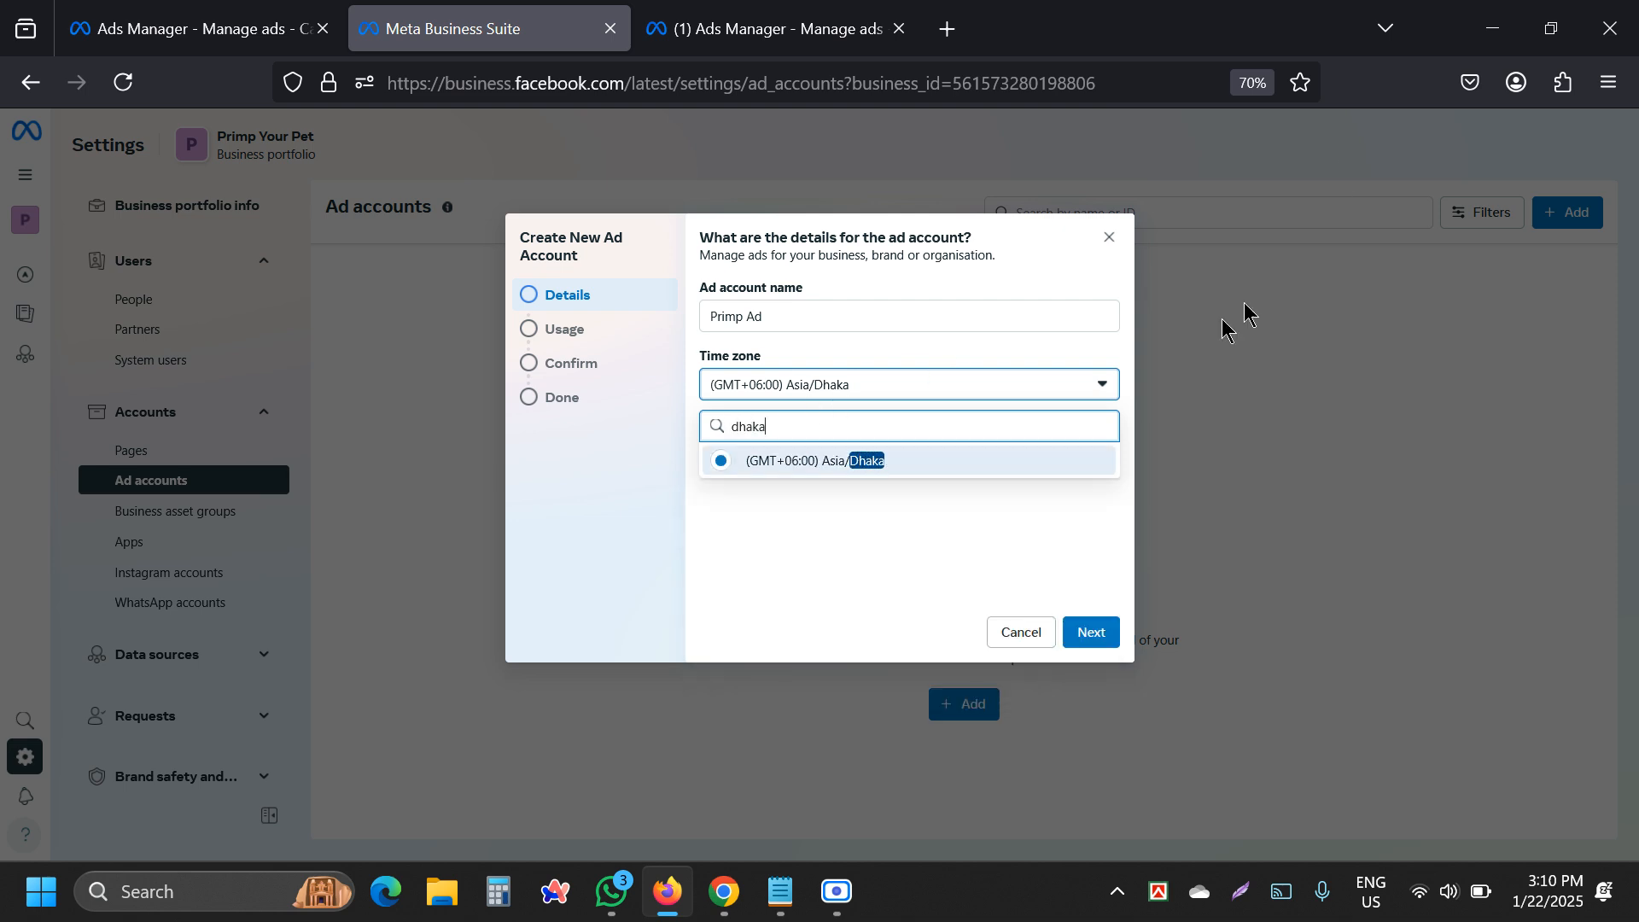
- Confirm (GMT+06:00) Asia/Dhaka as the time zone and choose USD — US dollars as the ad account's currency
click(802, 469)
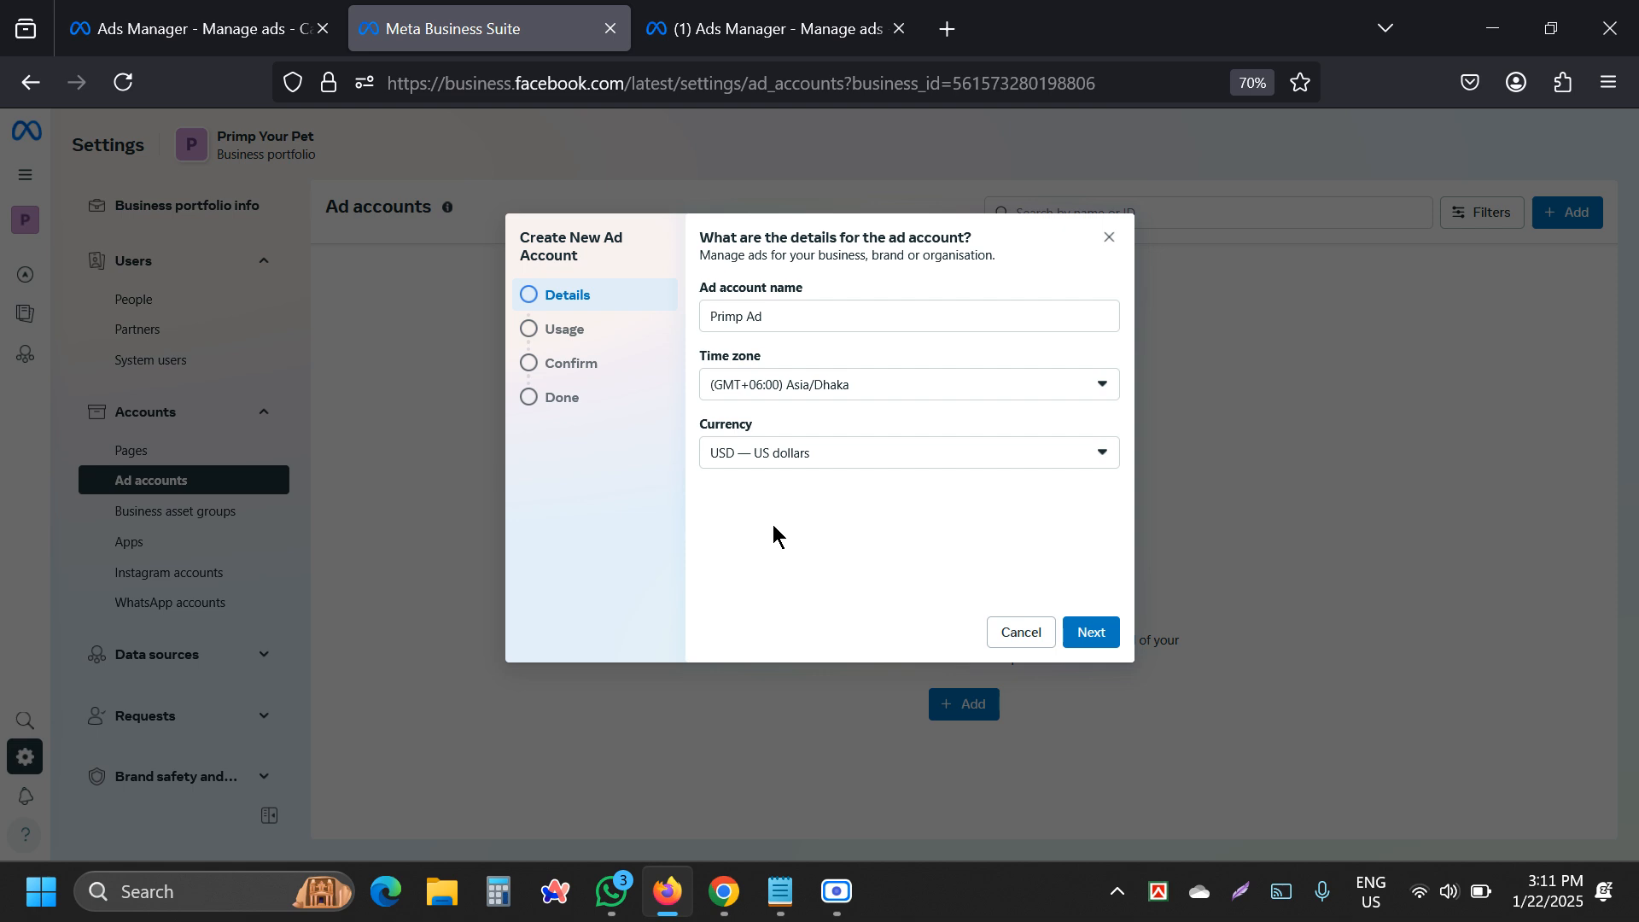
click(803, 451)
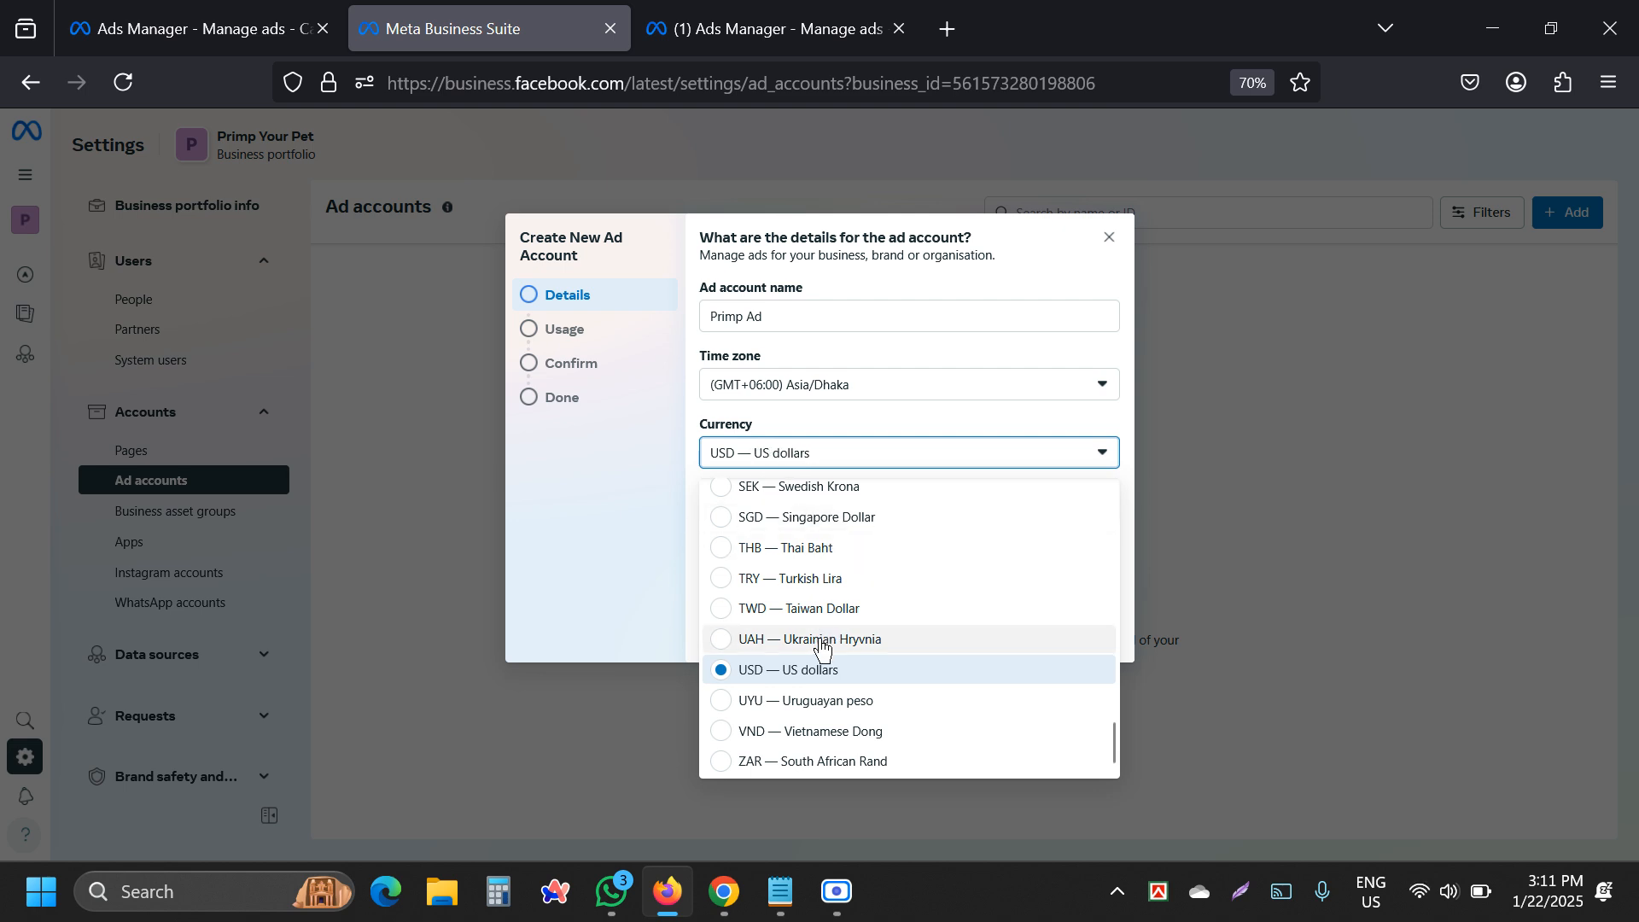
scroll(830, 676, up, 15)
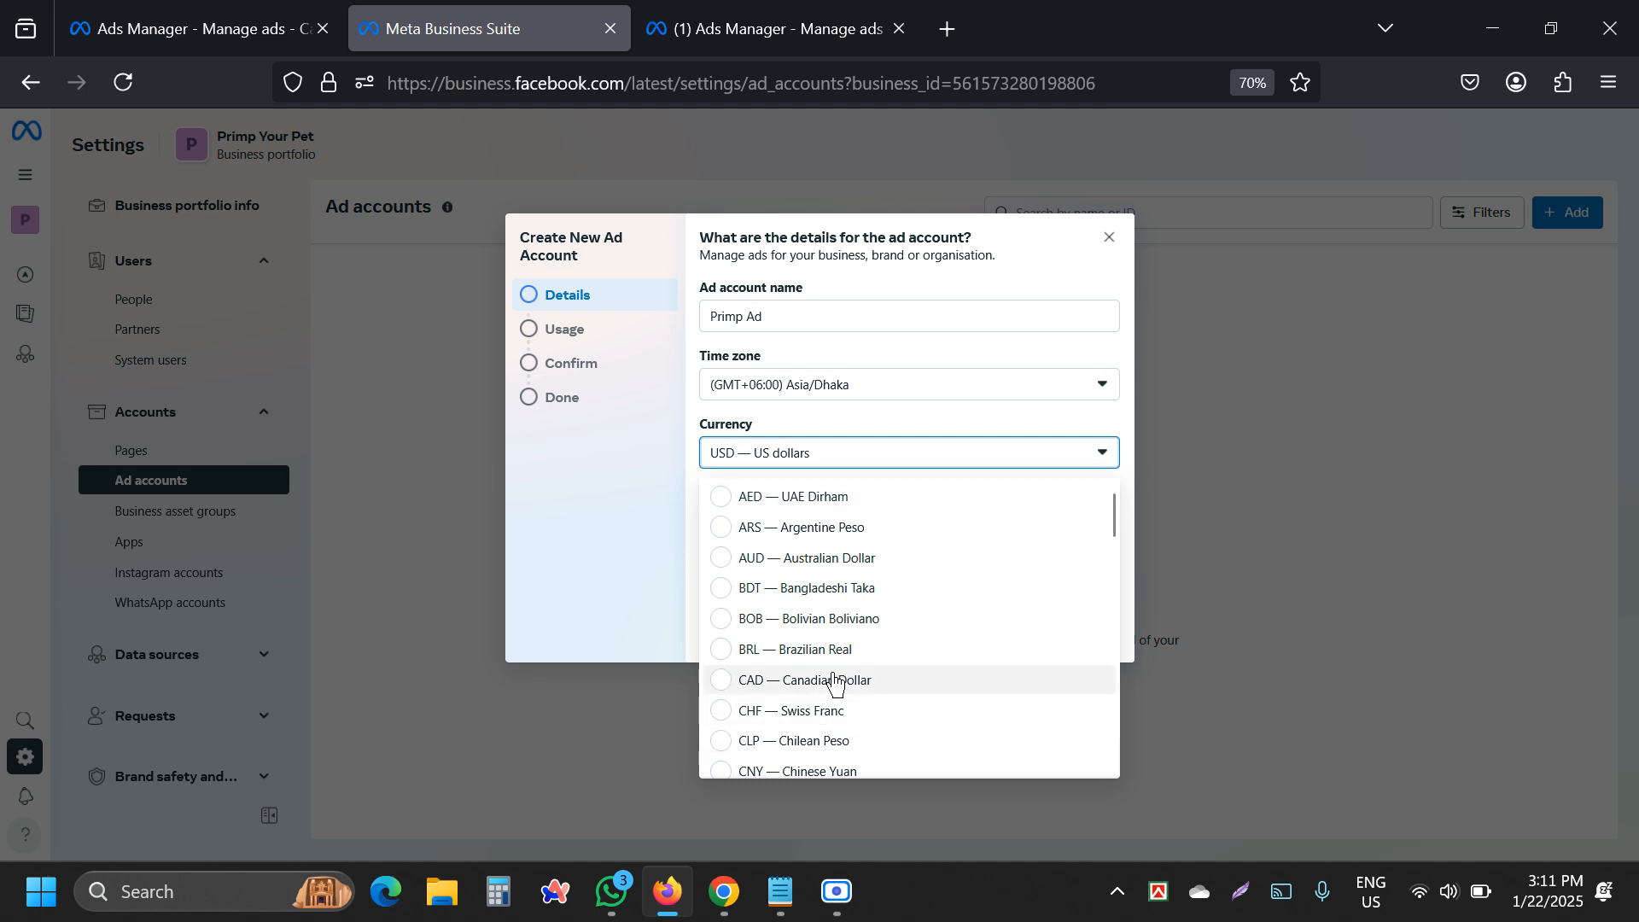
scroll(833, 683, down, 15)
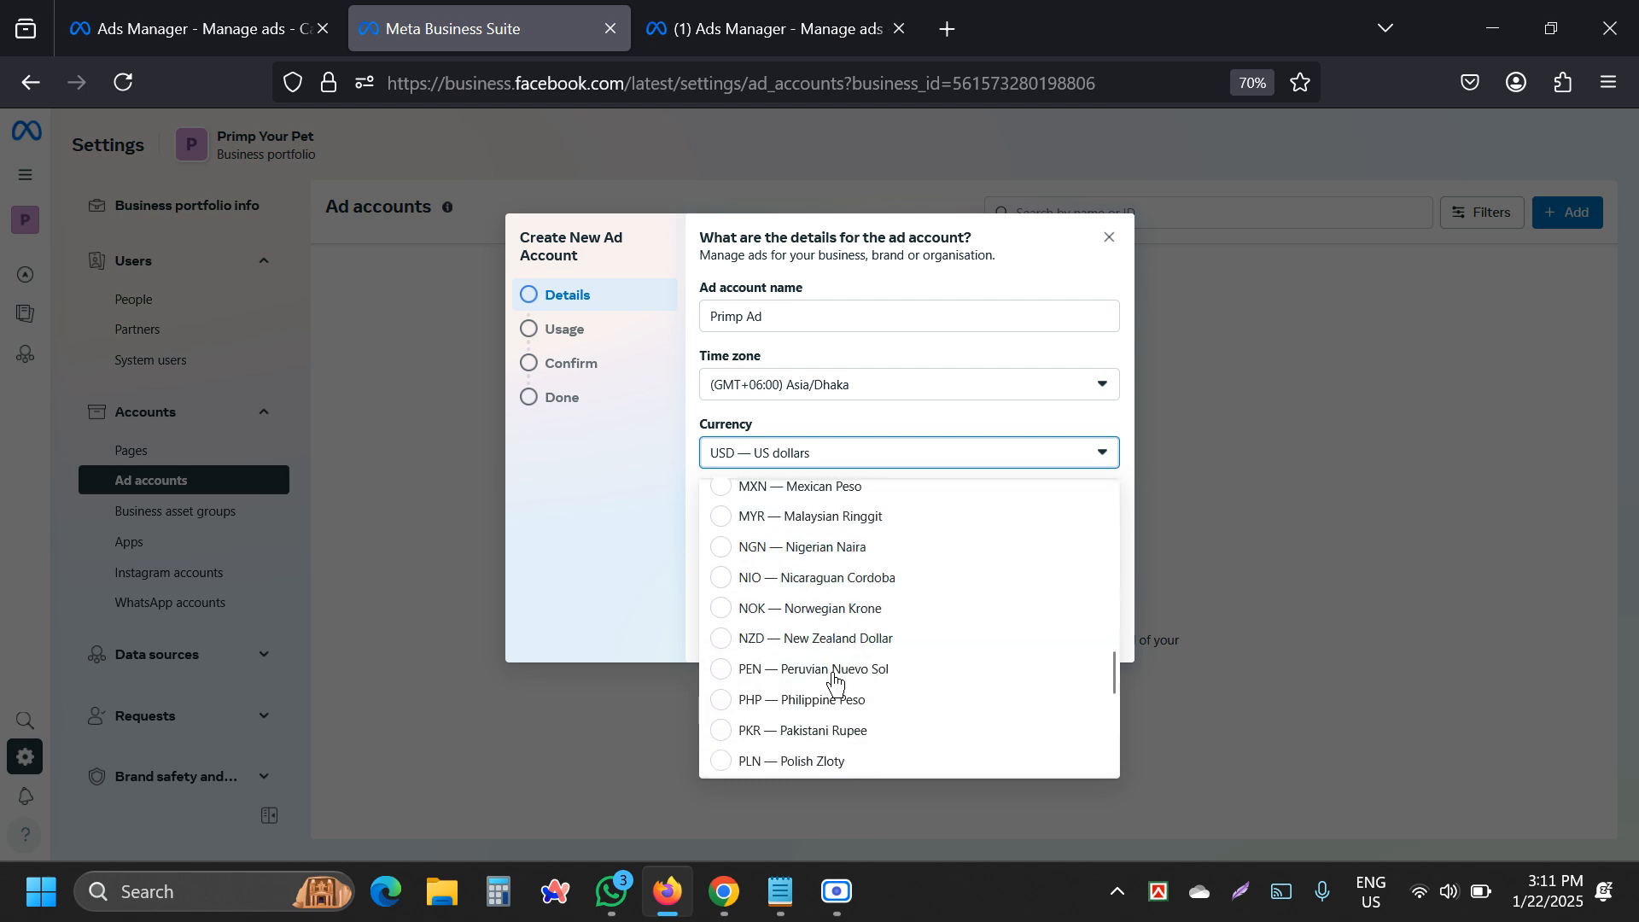
scroll(833, 683, down, 2)
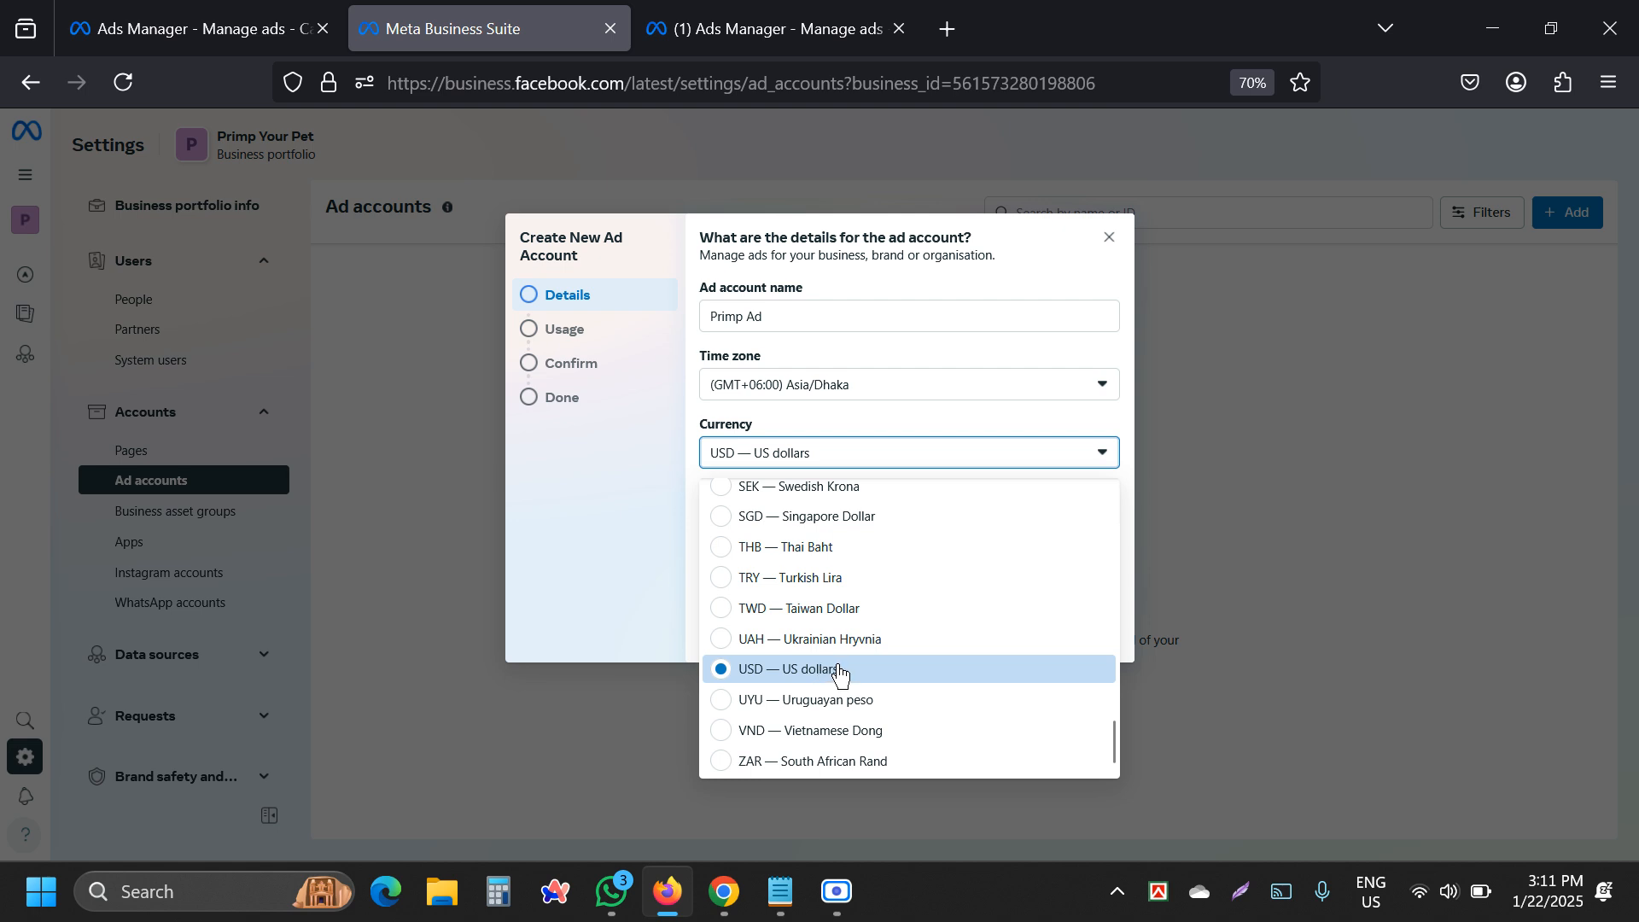
click(839, 673)
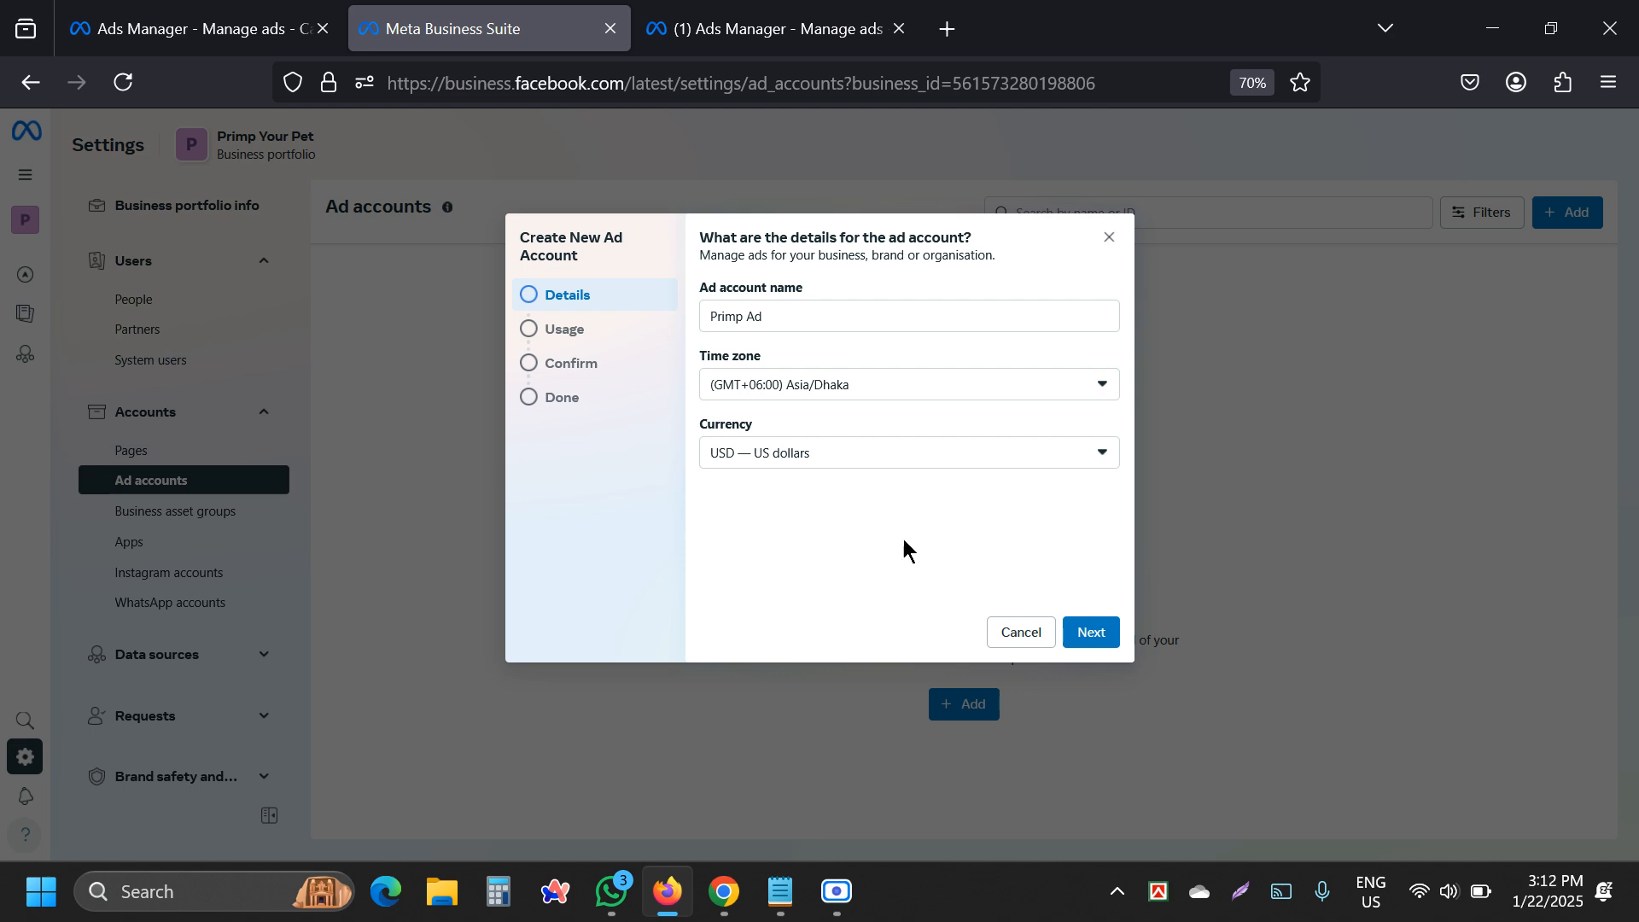
- Accept the ad account details and specify that the account will be used for My business
click(1101, 632)
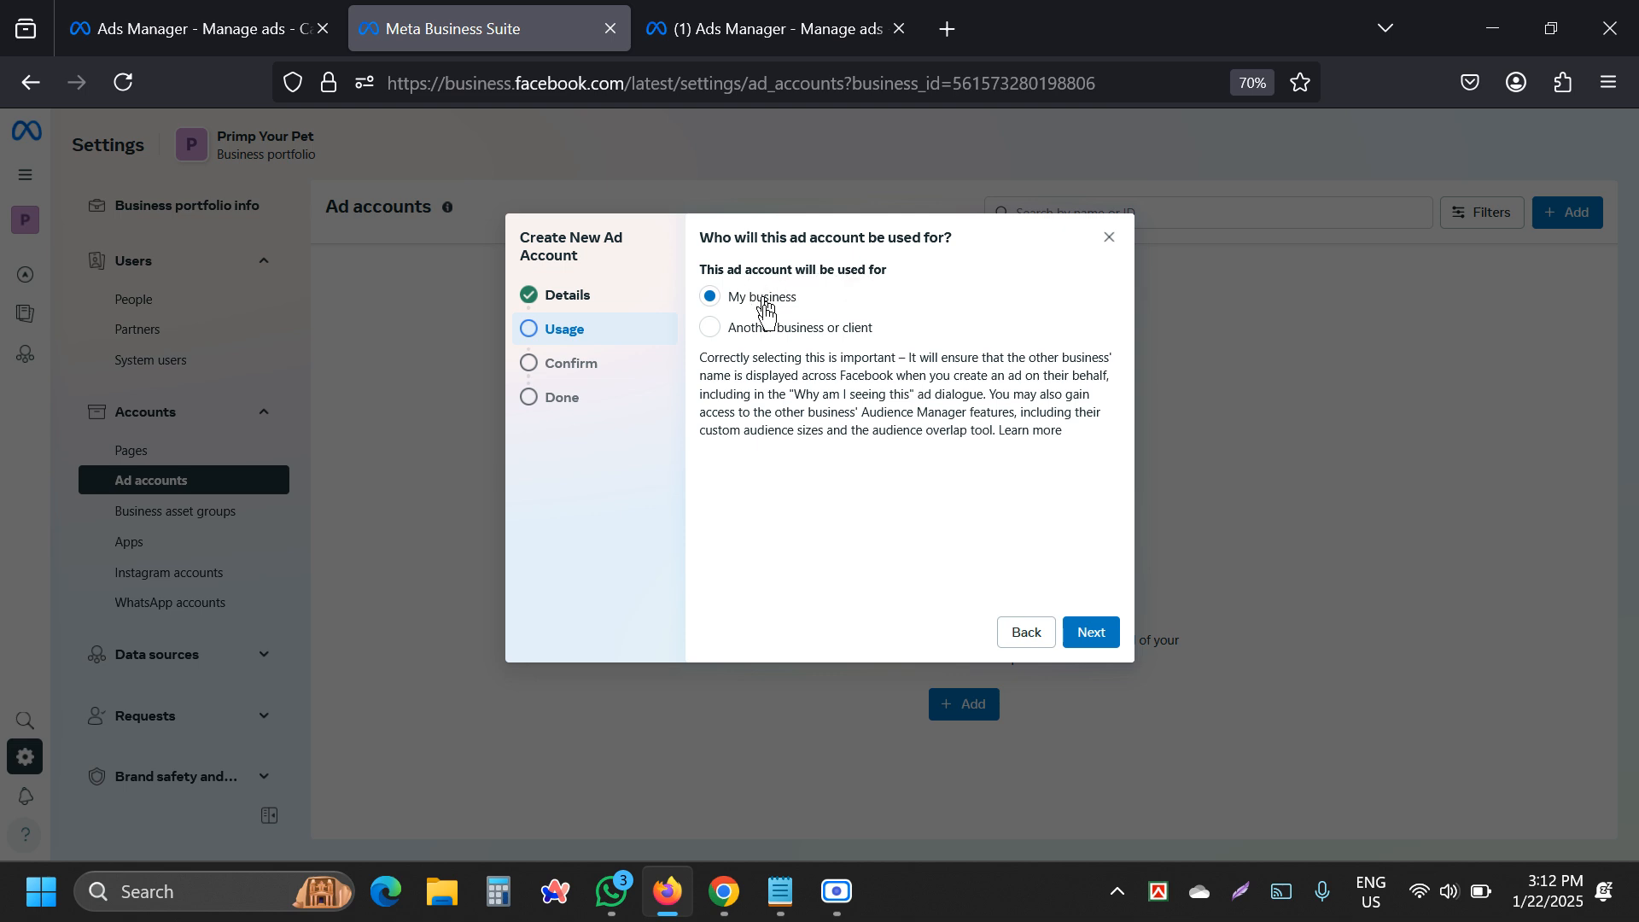
click(796, 335)
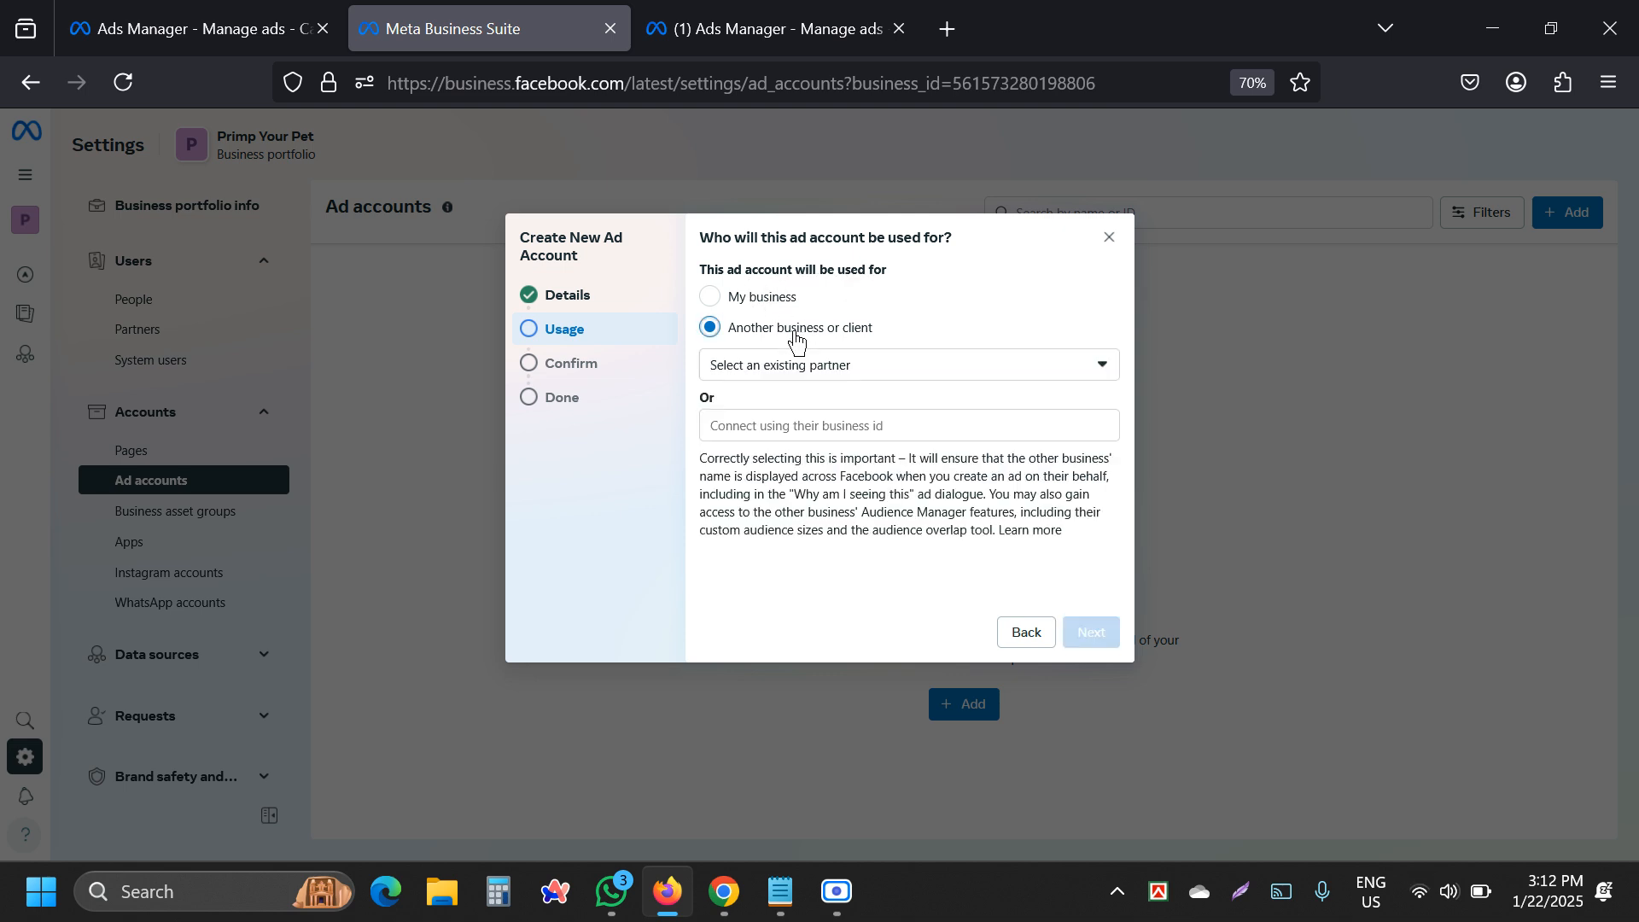
click(771, 299)
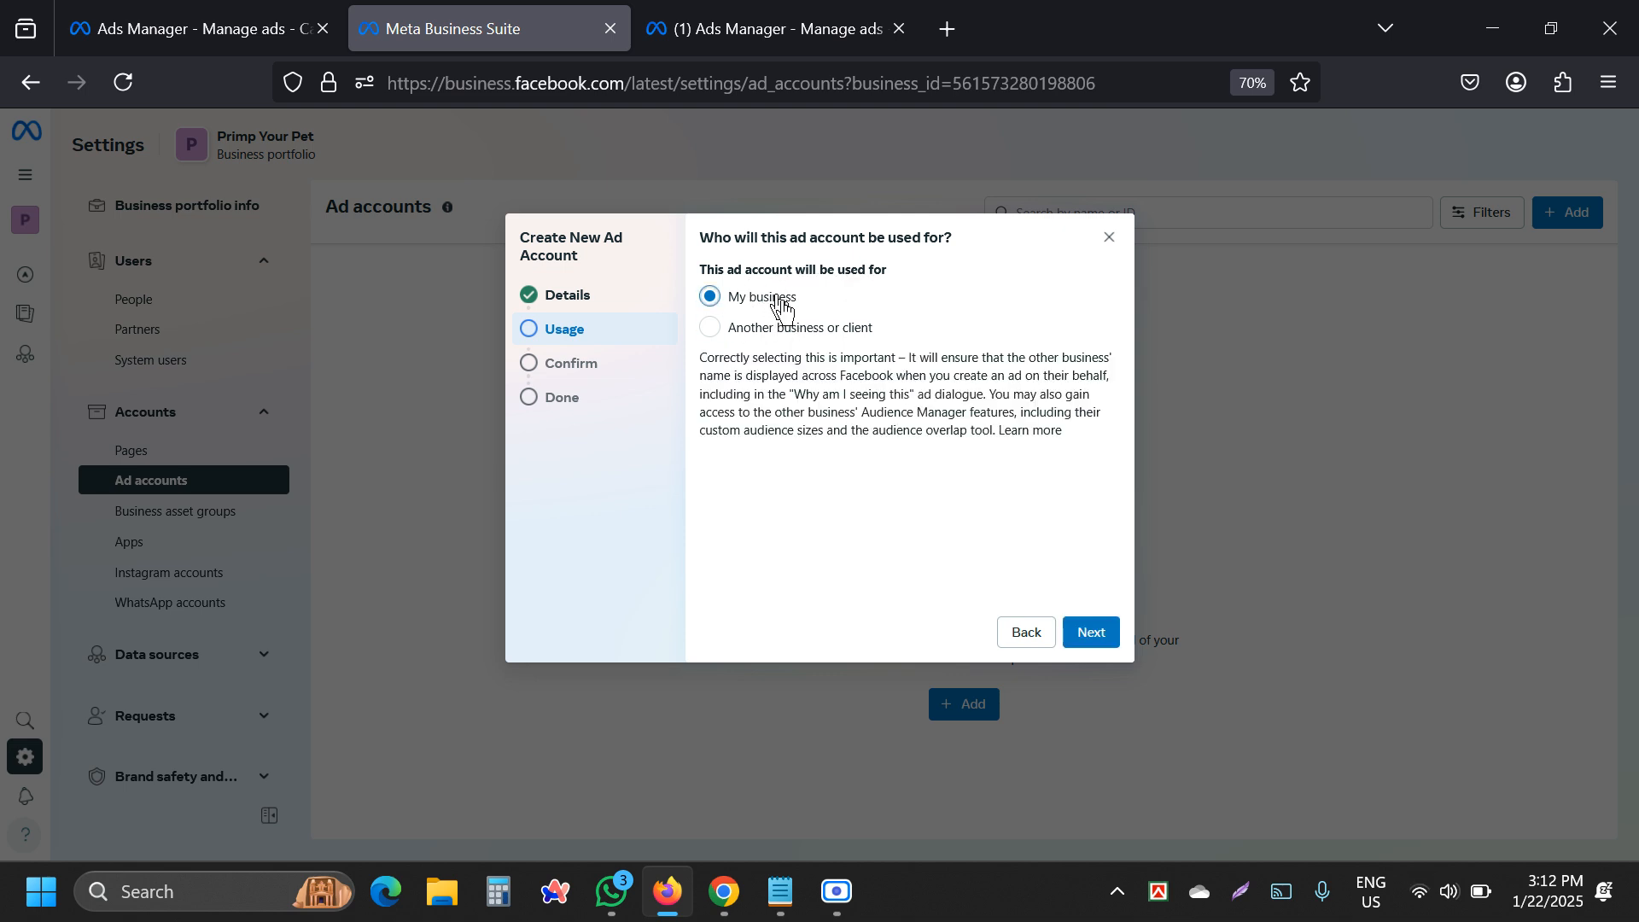
click(1106, 635)
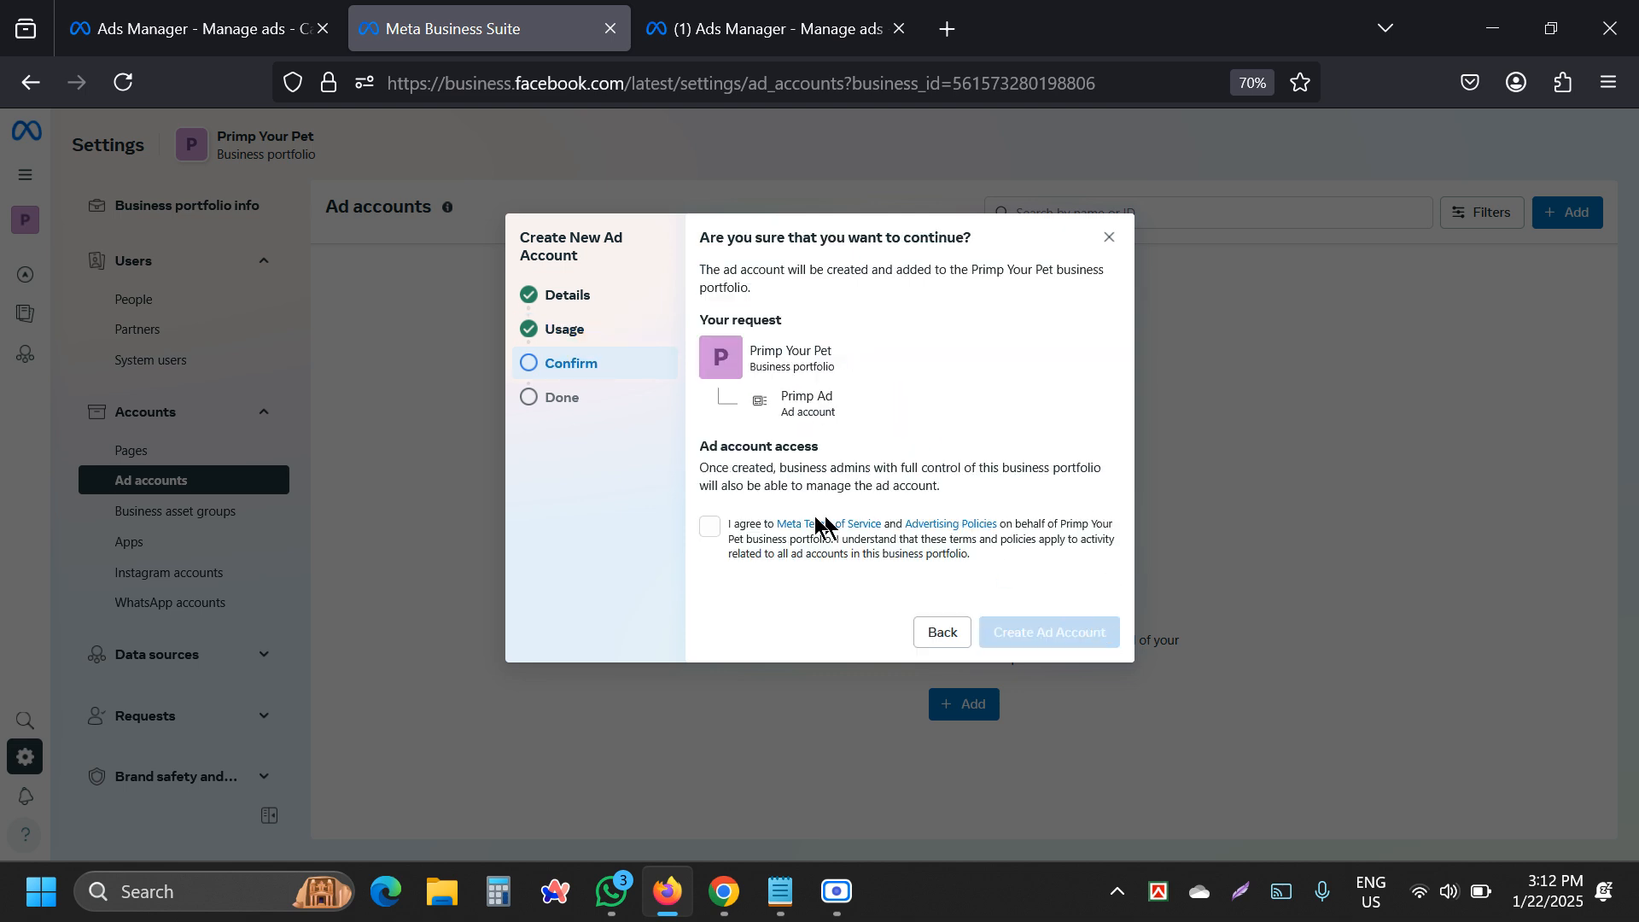
- Agree to the Meta terms and advertising policies, create the Primp Ad account, and finish without adding payment info
click(710, 528)
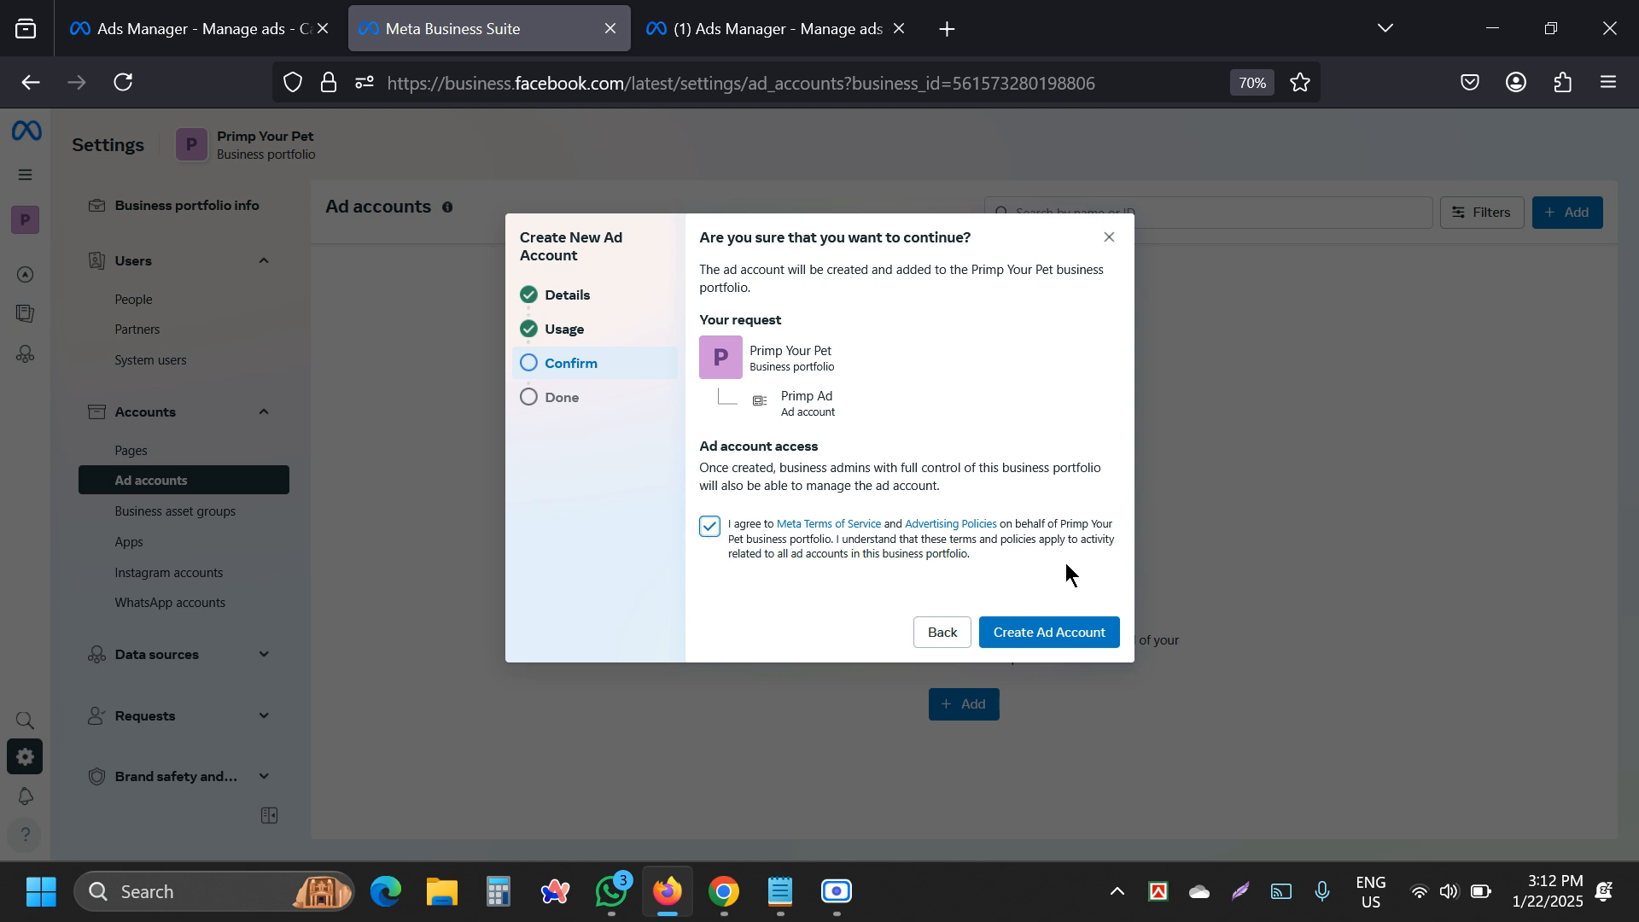
click(1039, 633)
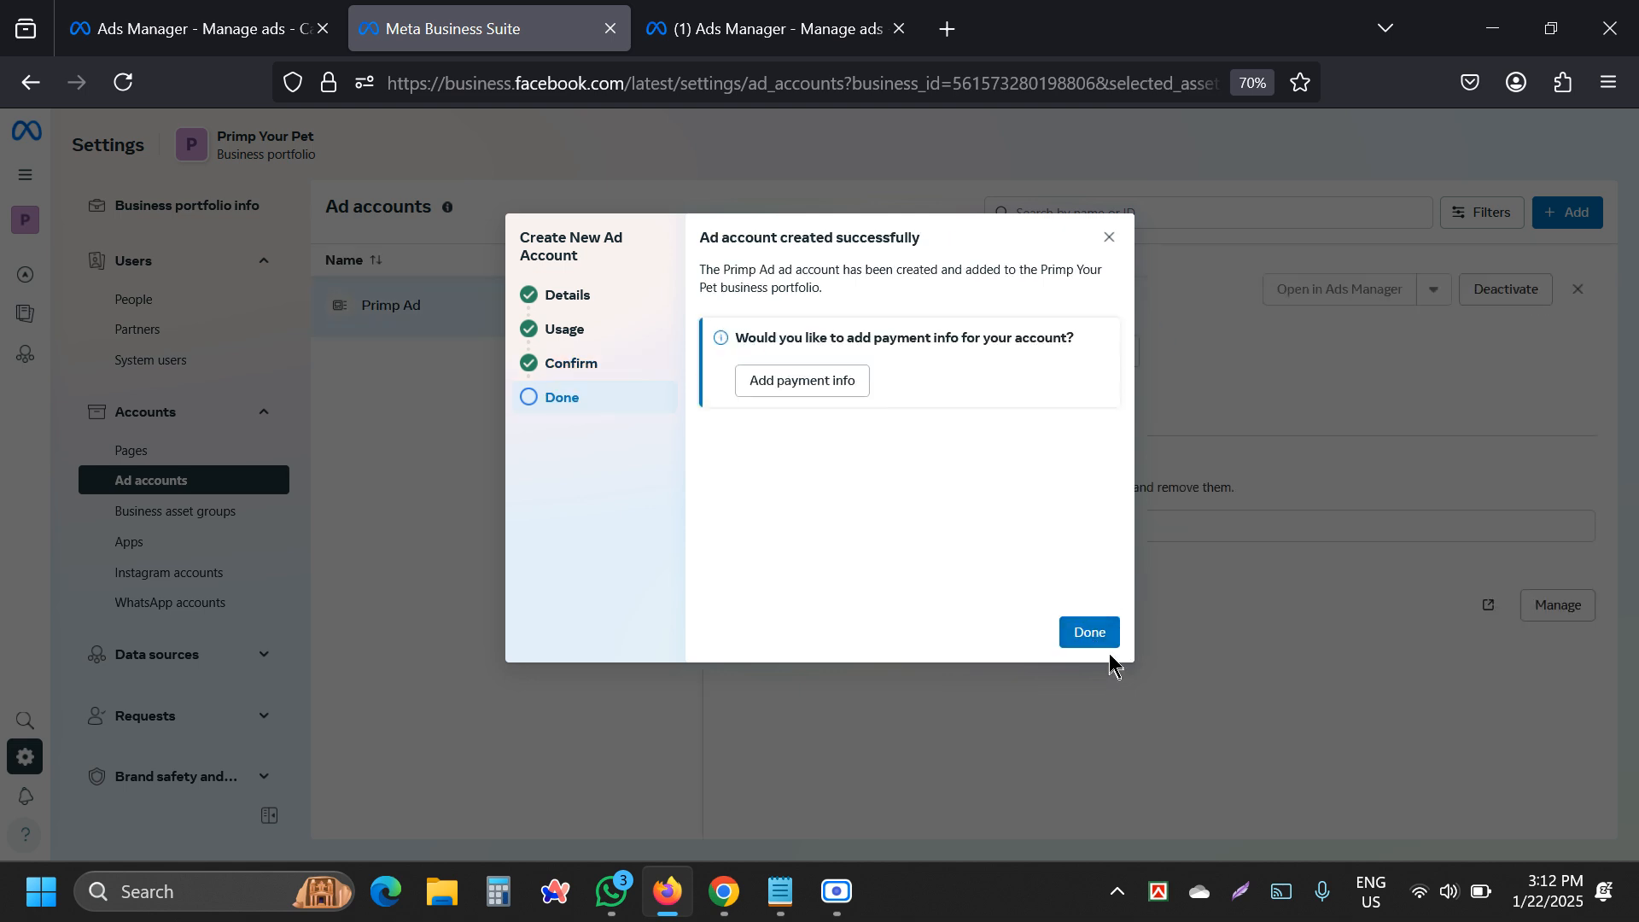
click(1105, 636)
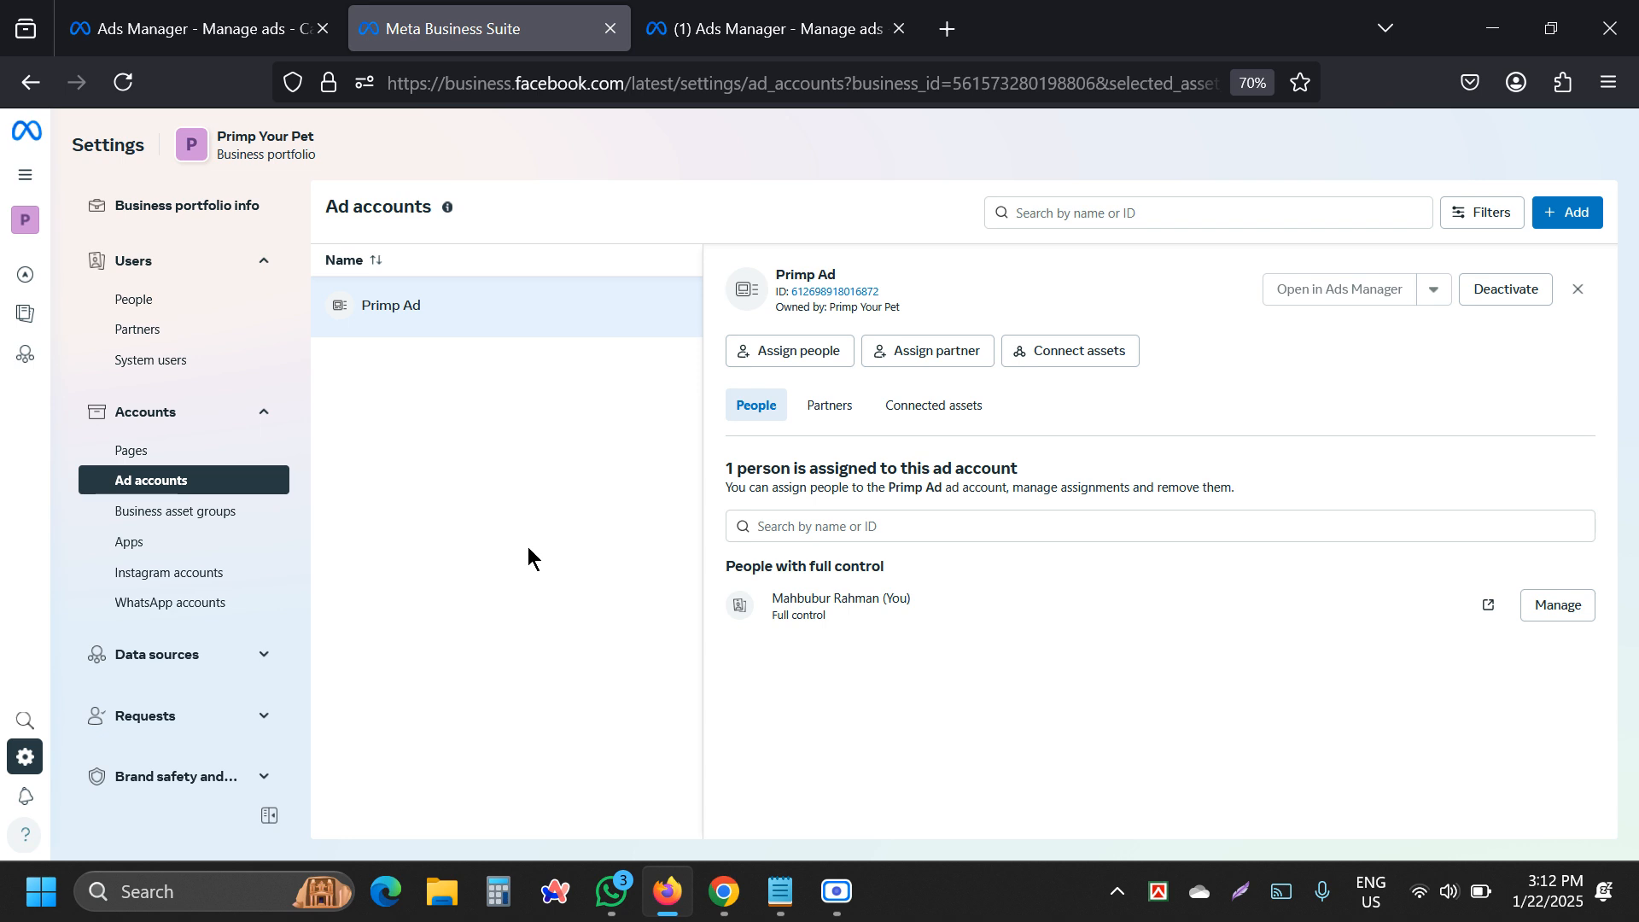
- Switch to the Notepad checklist, highlight the Pixel Account item, and return to the business settings
click(782, 890)
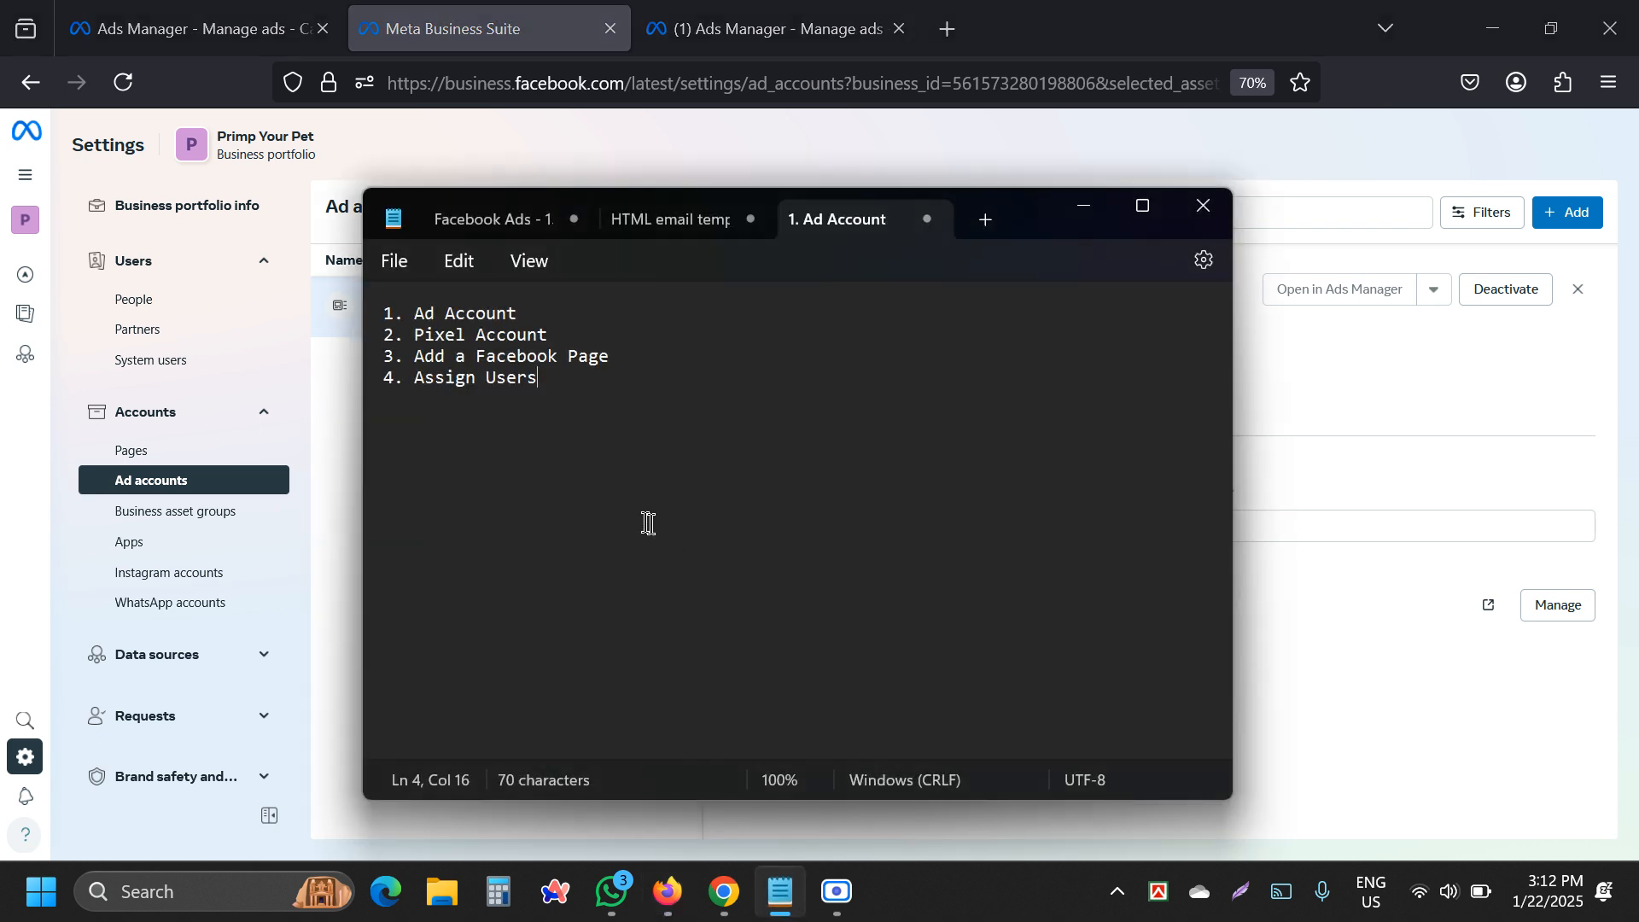
drag(547, 335, 408, 336)
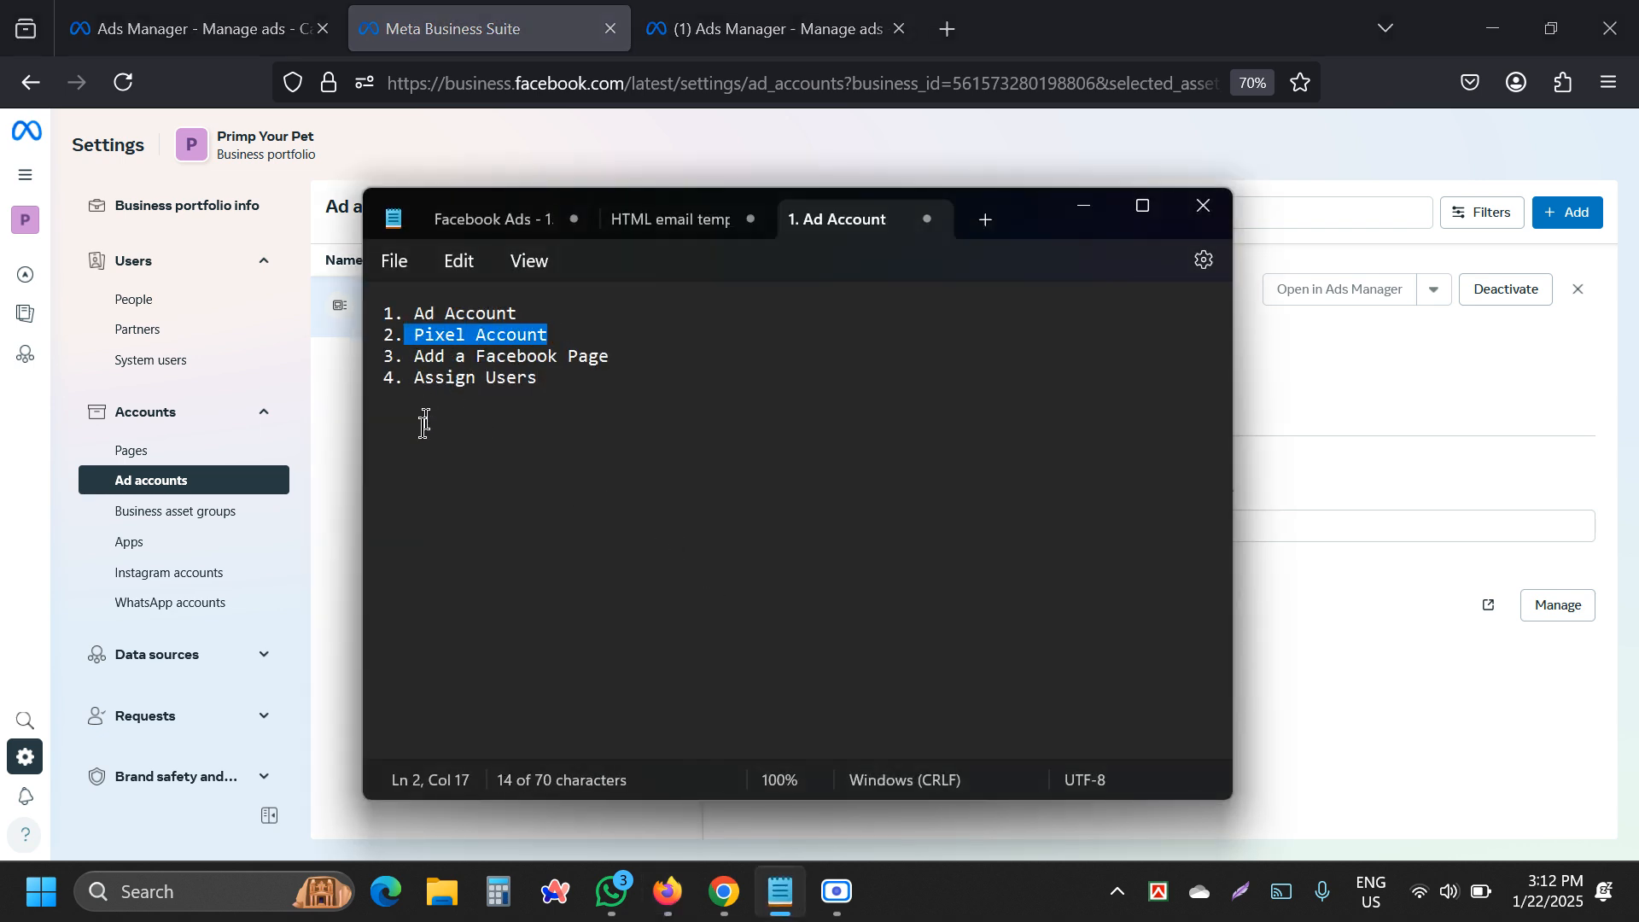
click(320, 512)
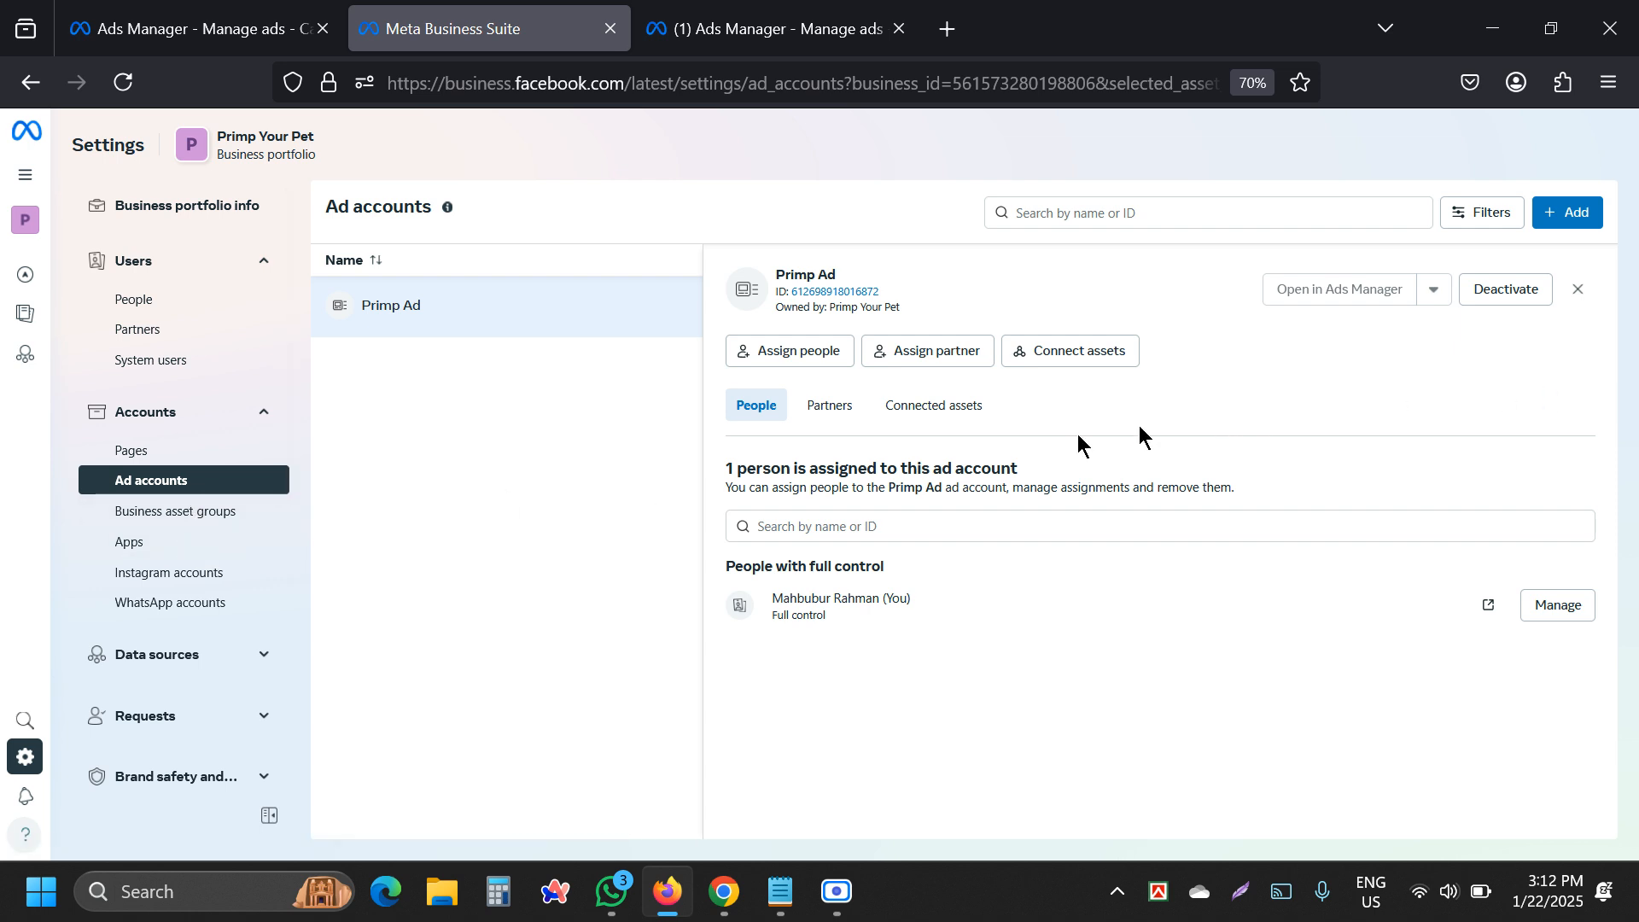
- Go to the Pixels page of the portfolio's data sources and follow it to the Datasets page
scroll(139, 513, down, 1)
scroll(196, 510, down, 3)
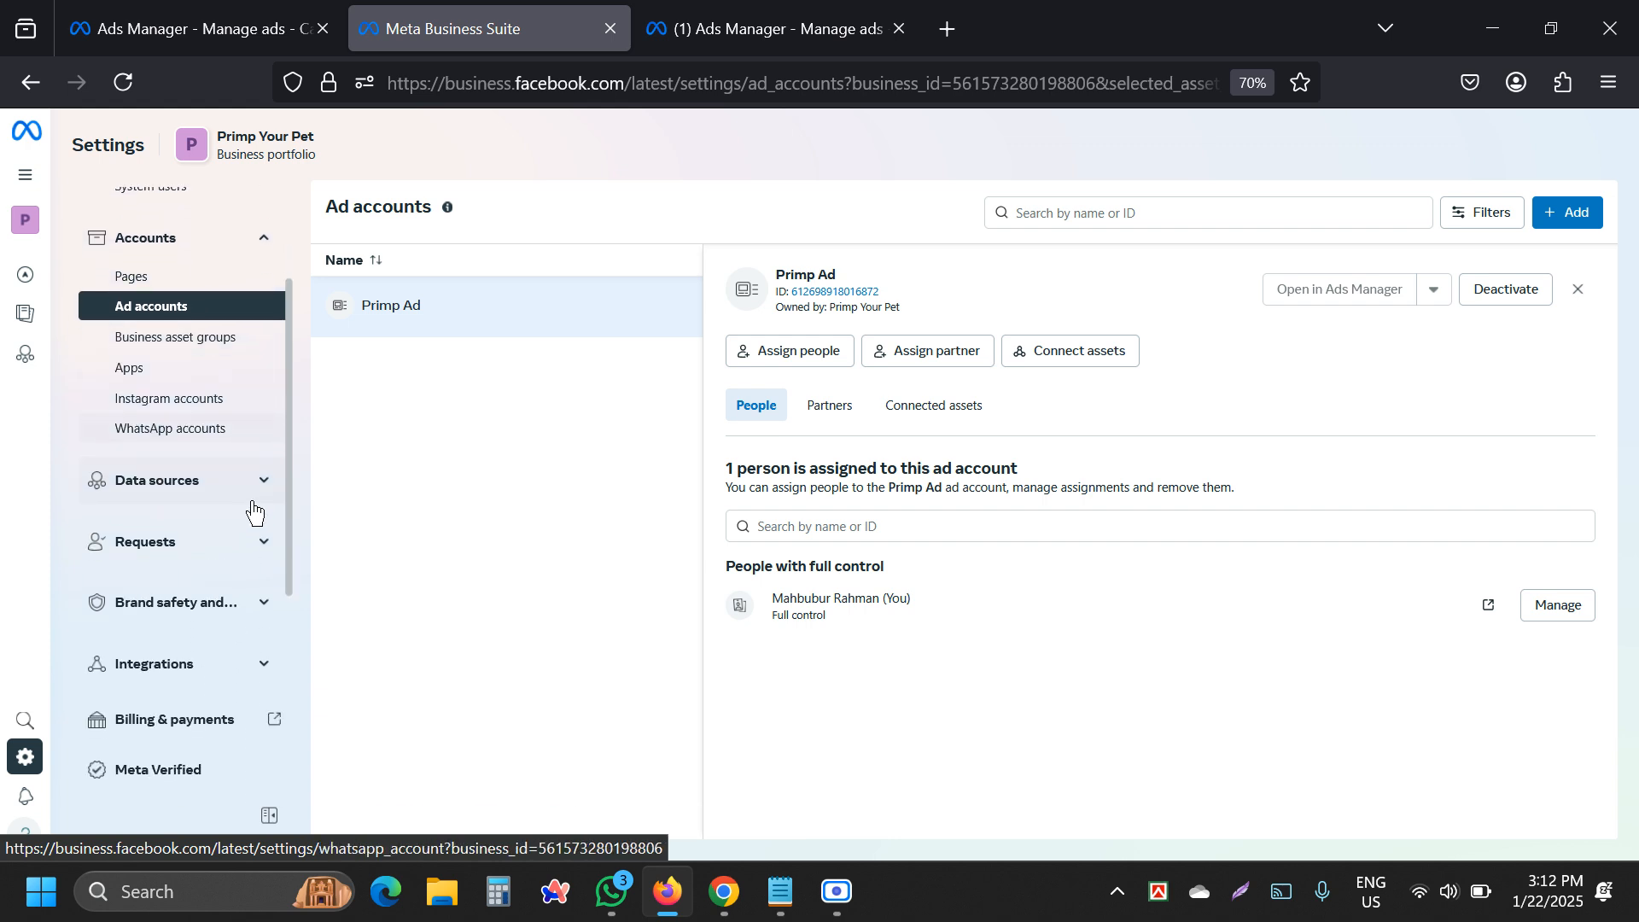
scroll(239, 546, down, 2)
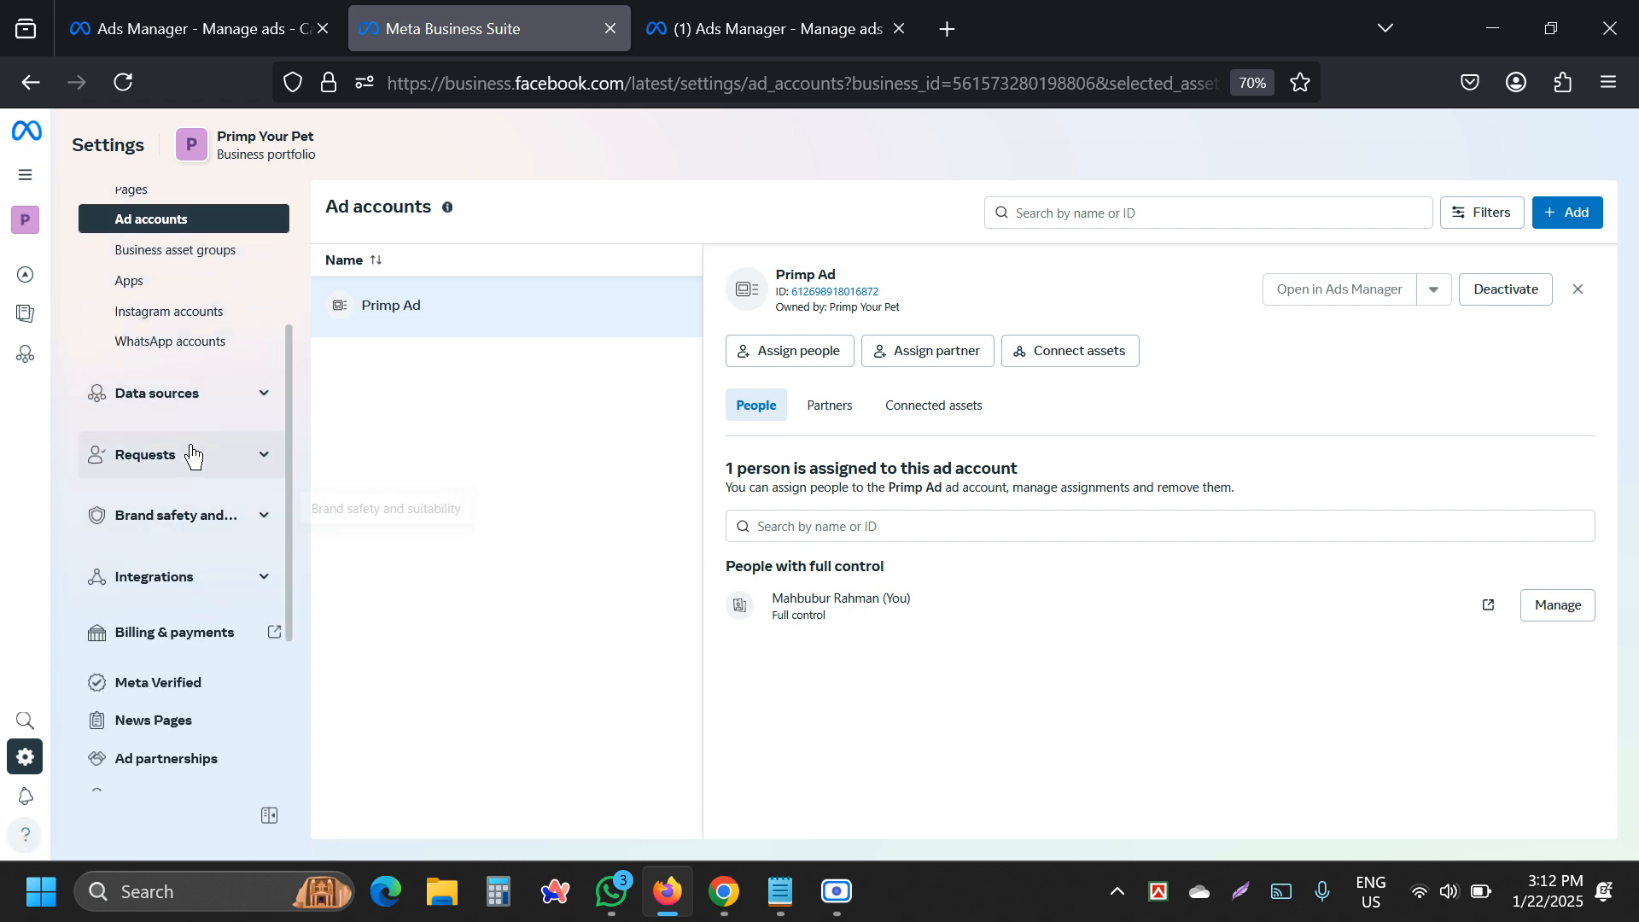
click(188, 417)
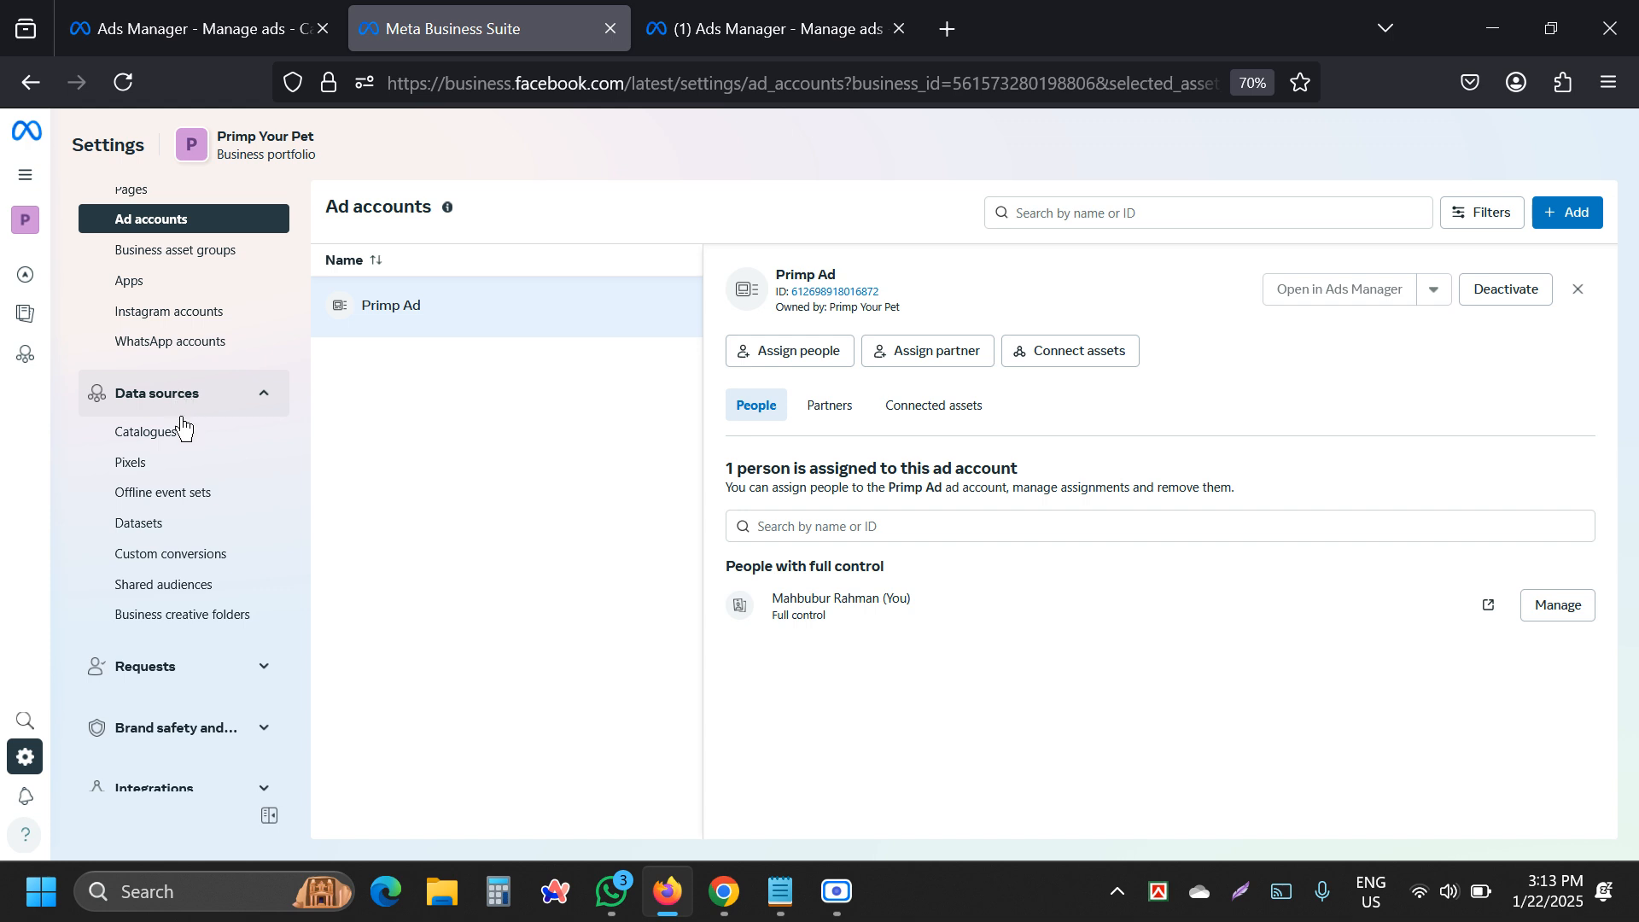
click(126, 467)
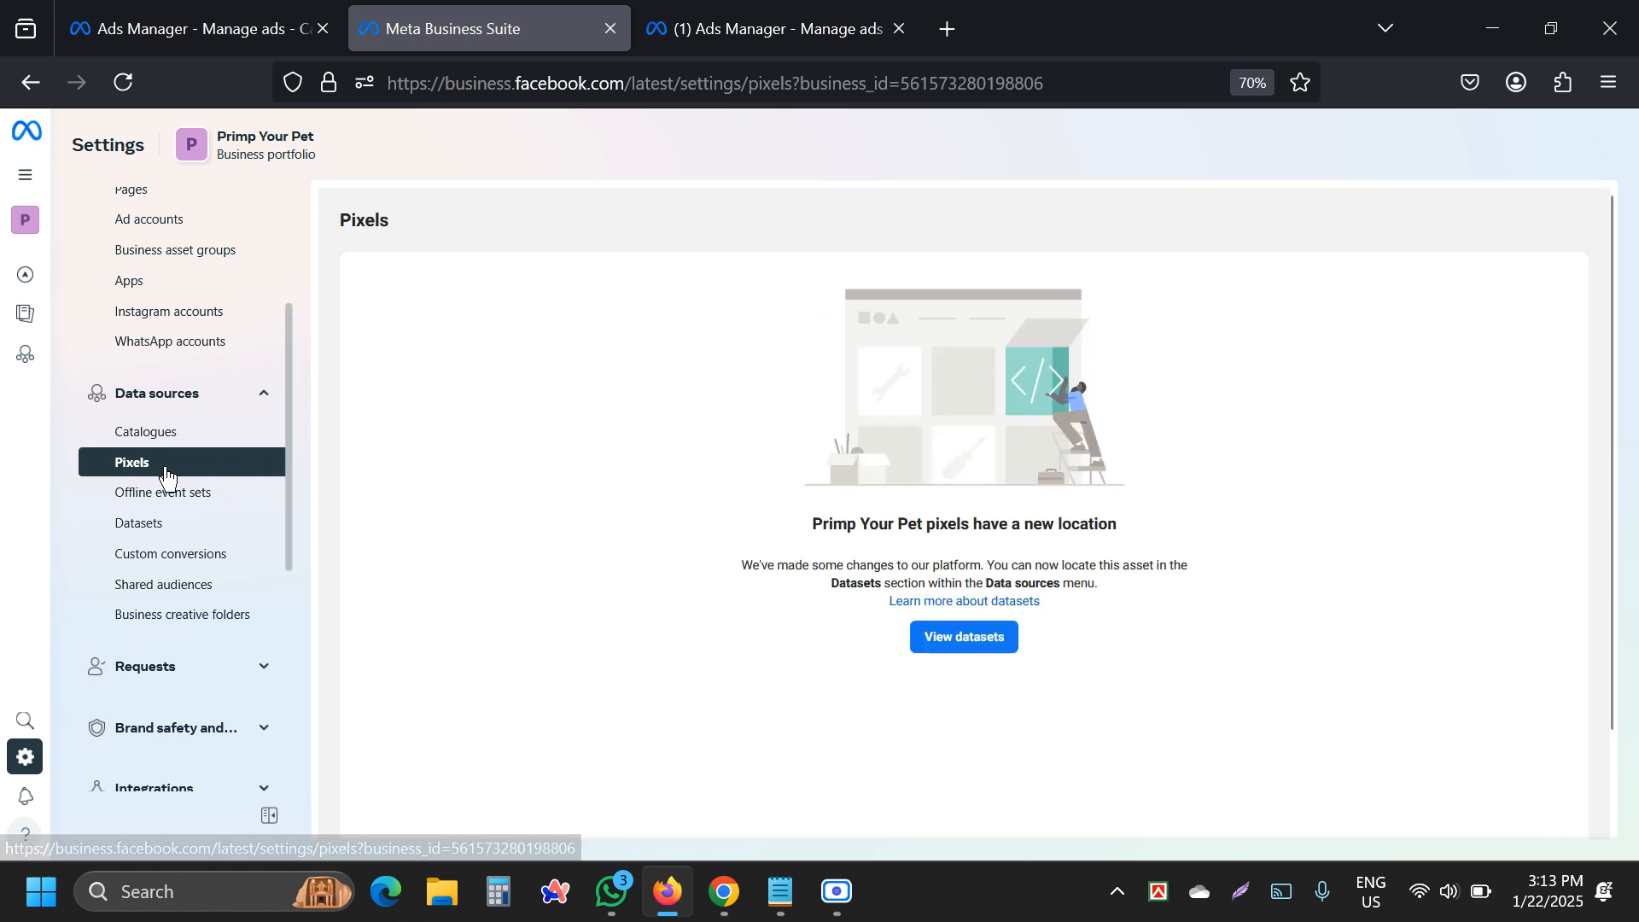
click(955, 653)
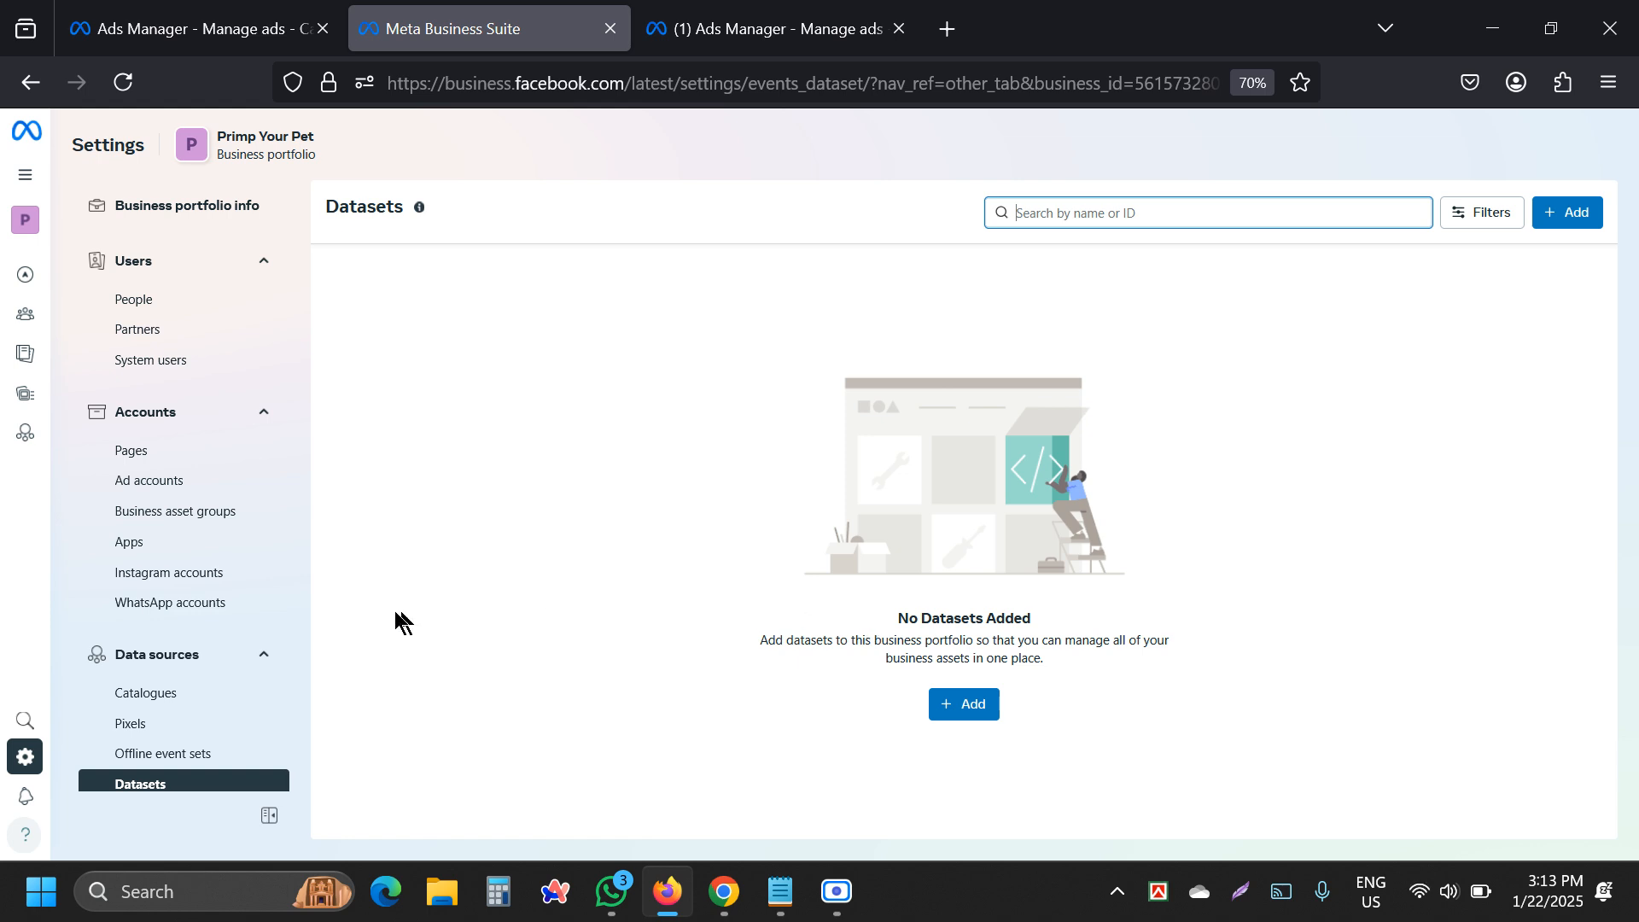
- Create a new dataset named Primp Web Pixel, keeping the Conversions API Gateway test drive request selected
scroll(204, 586, down, 2)
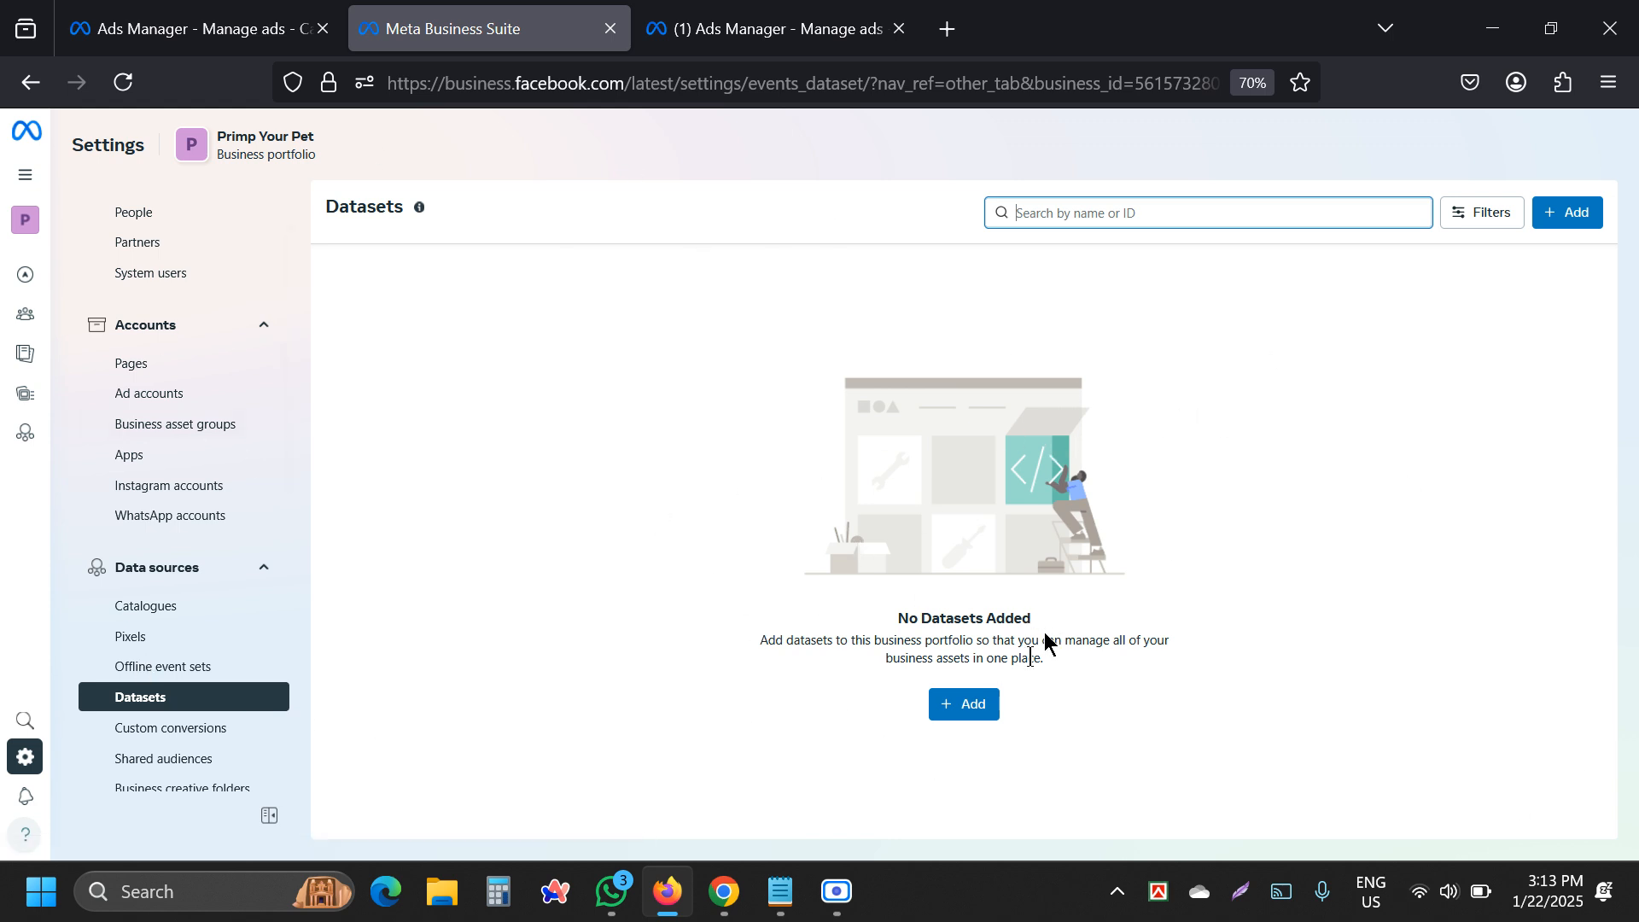
click(993, 704)
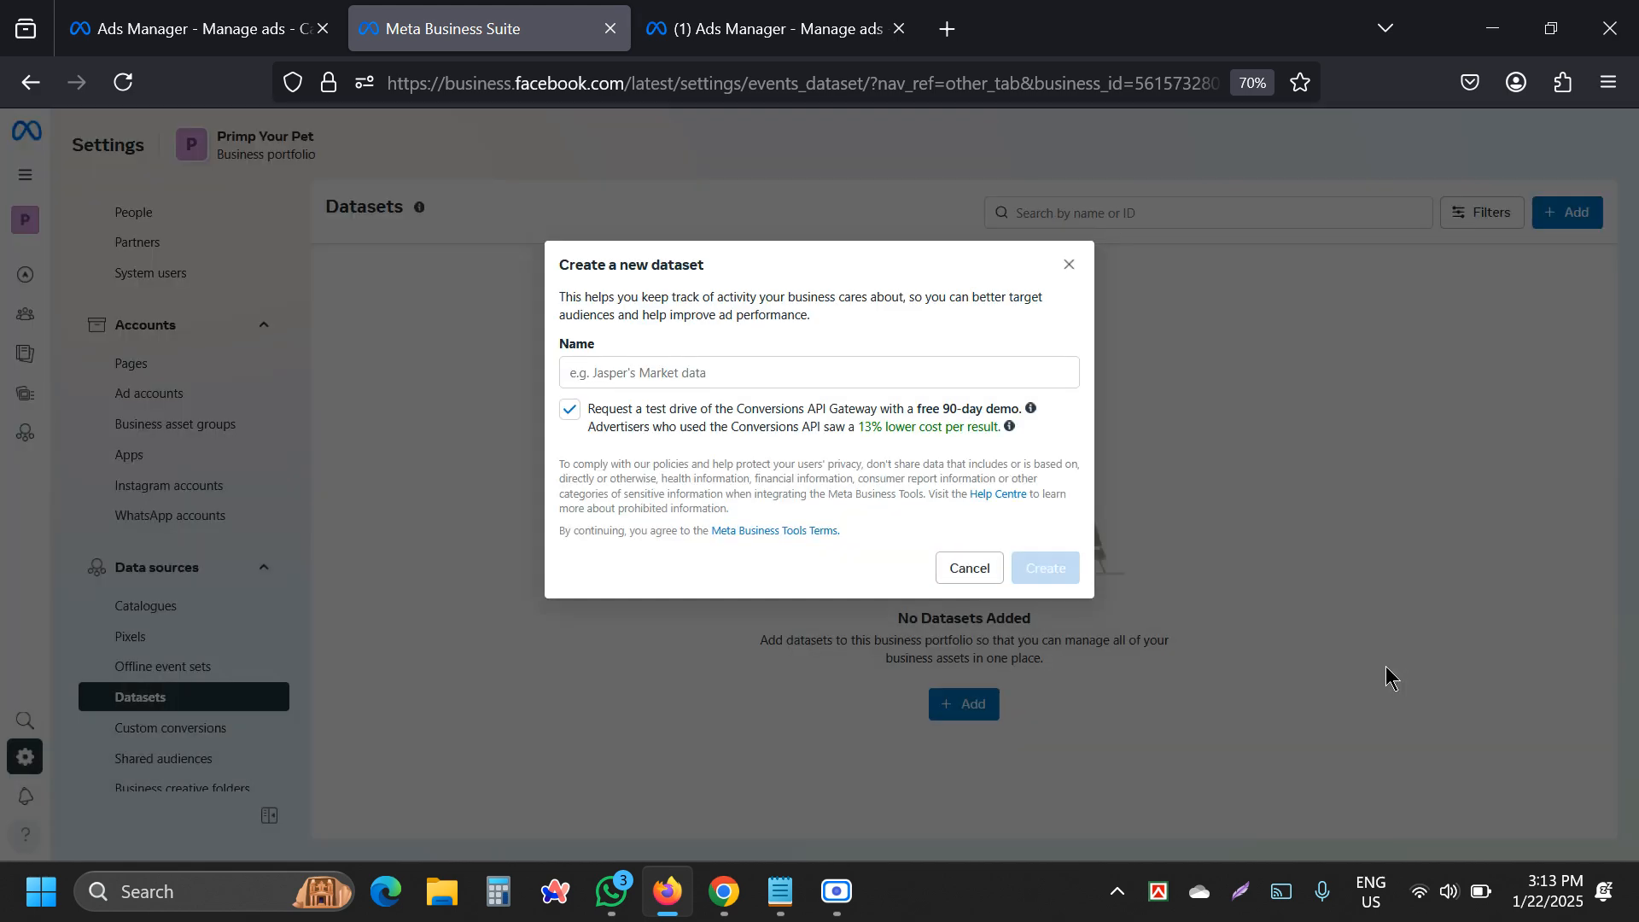
click(640, 373)
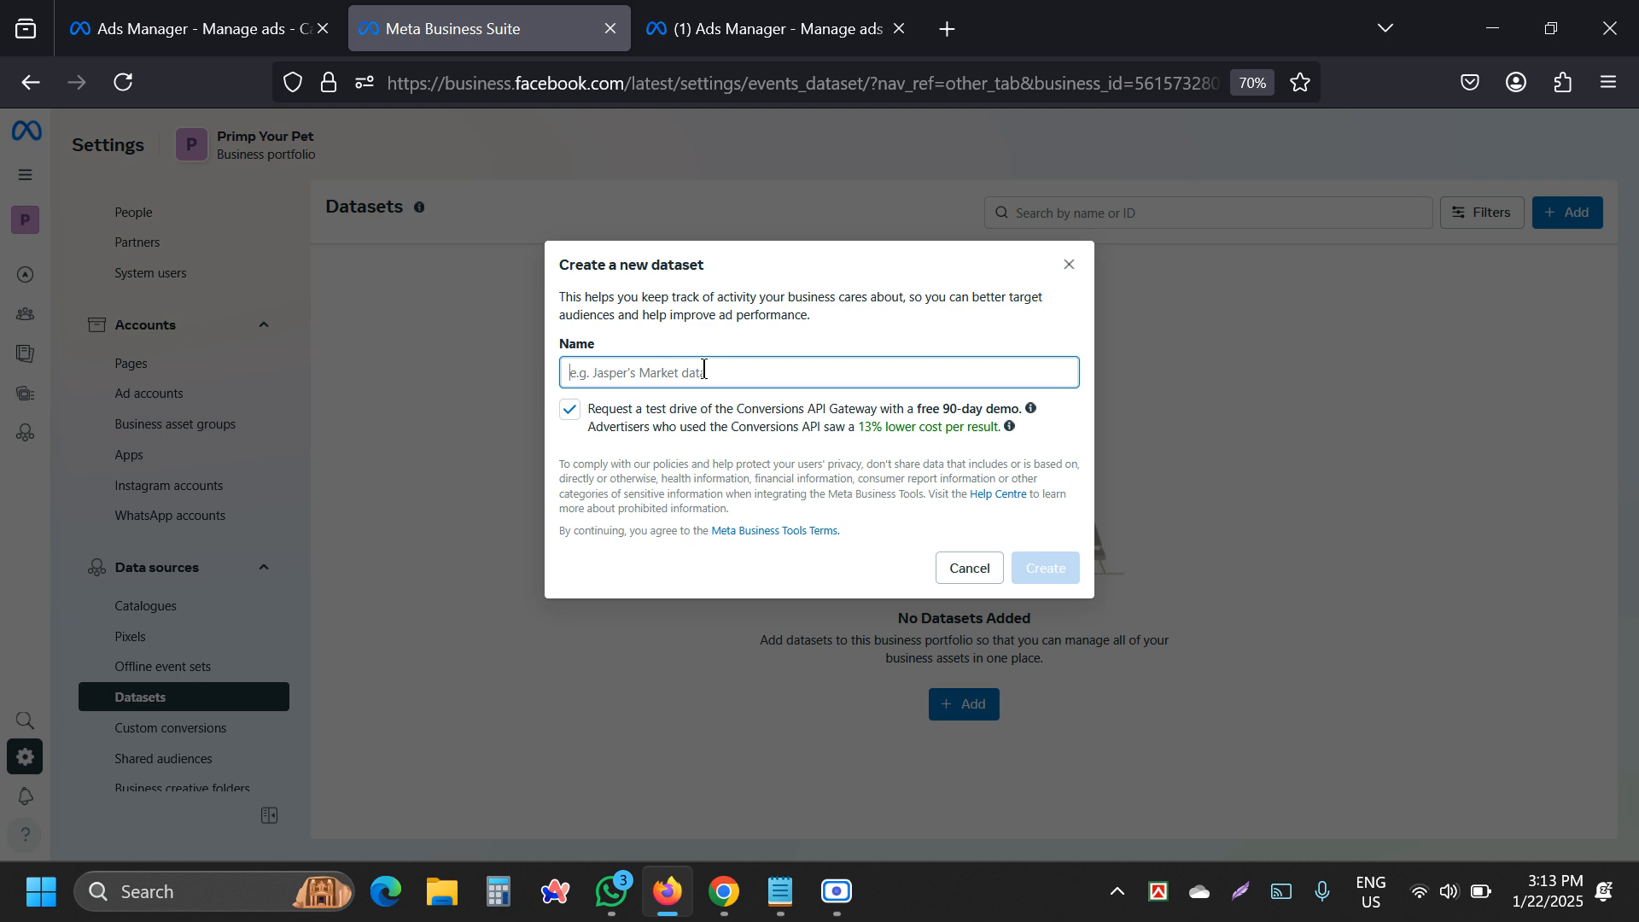
text(Primp Web Pixel)
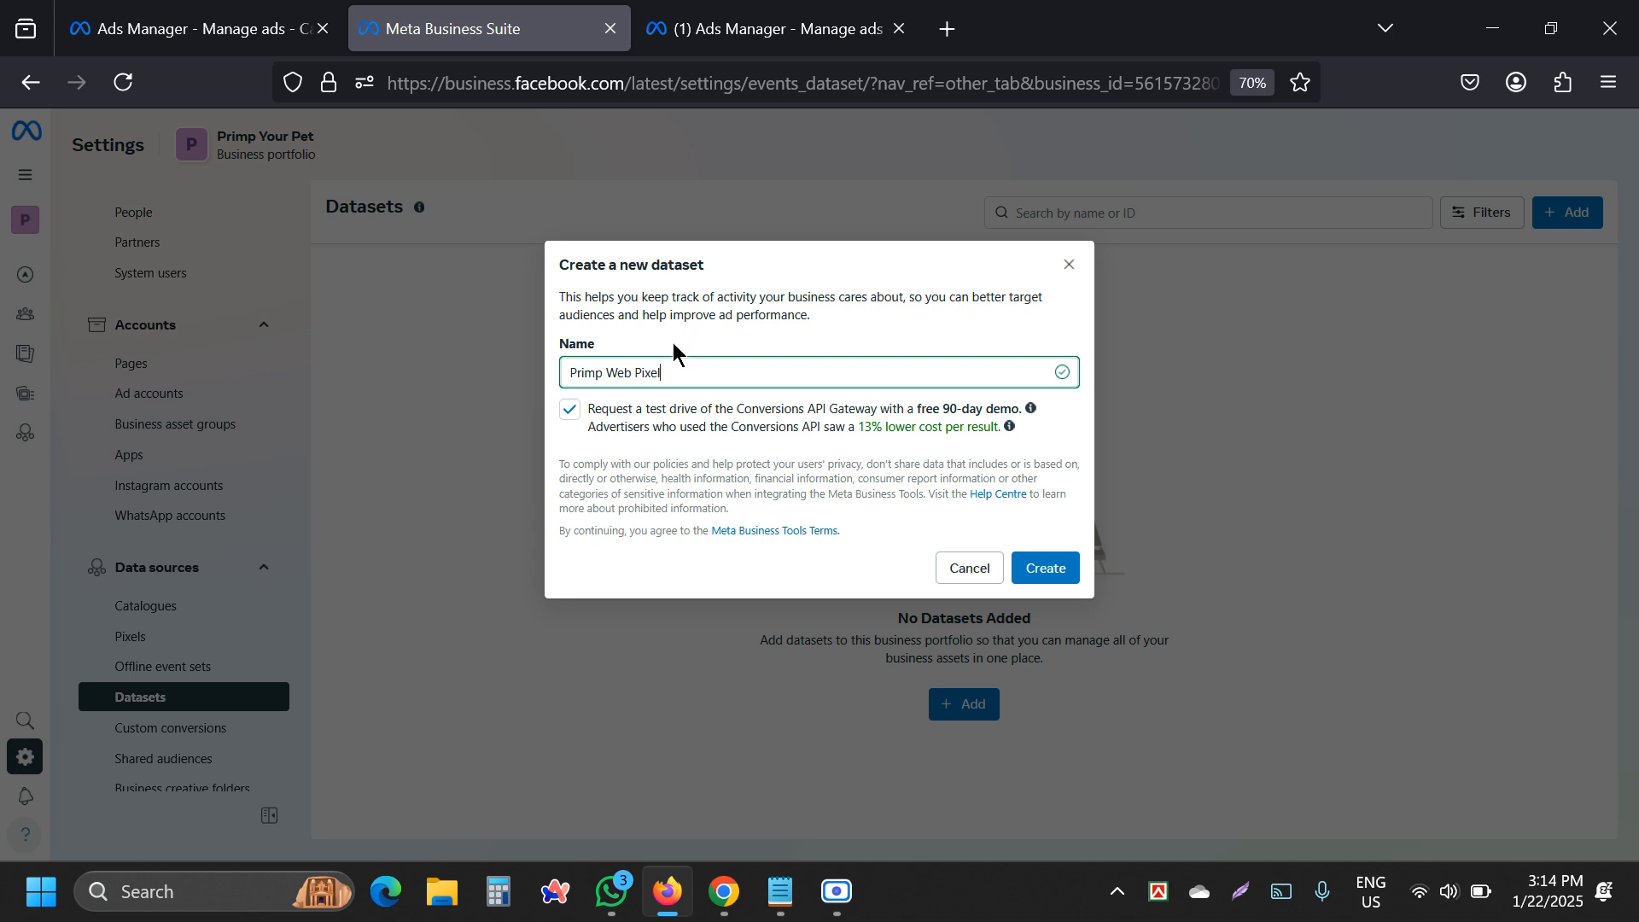
click(1046, 567)
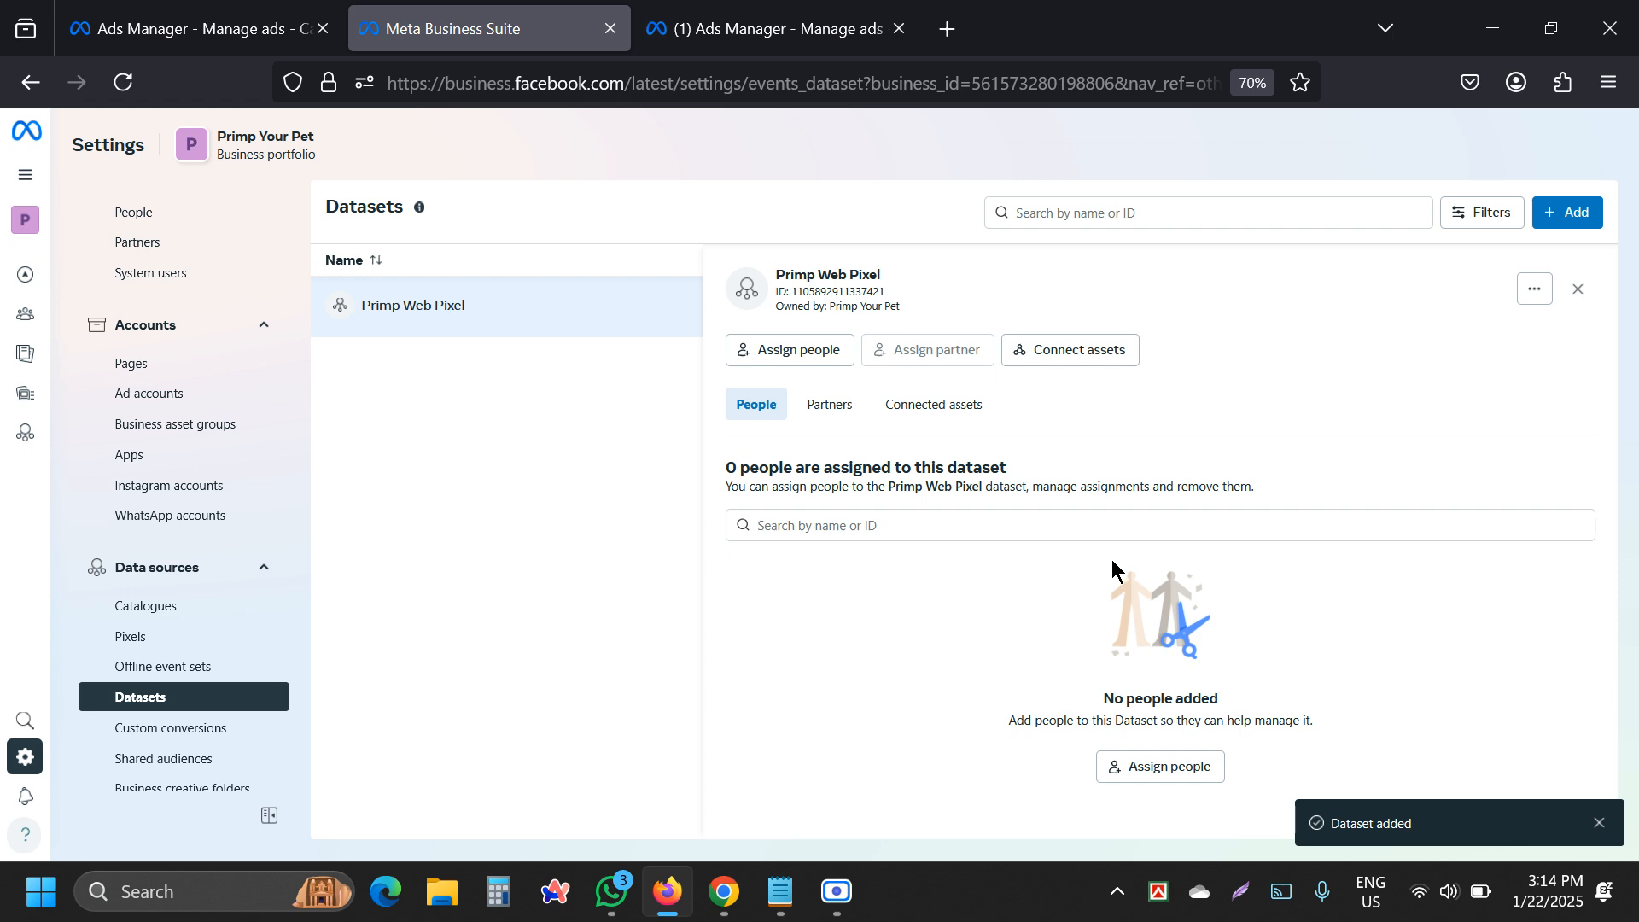
- Switch to the Notepad checklist, review the remaining tasks by highlighting Add a Facebook Page, and minimize it
click(780, 892)
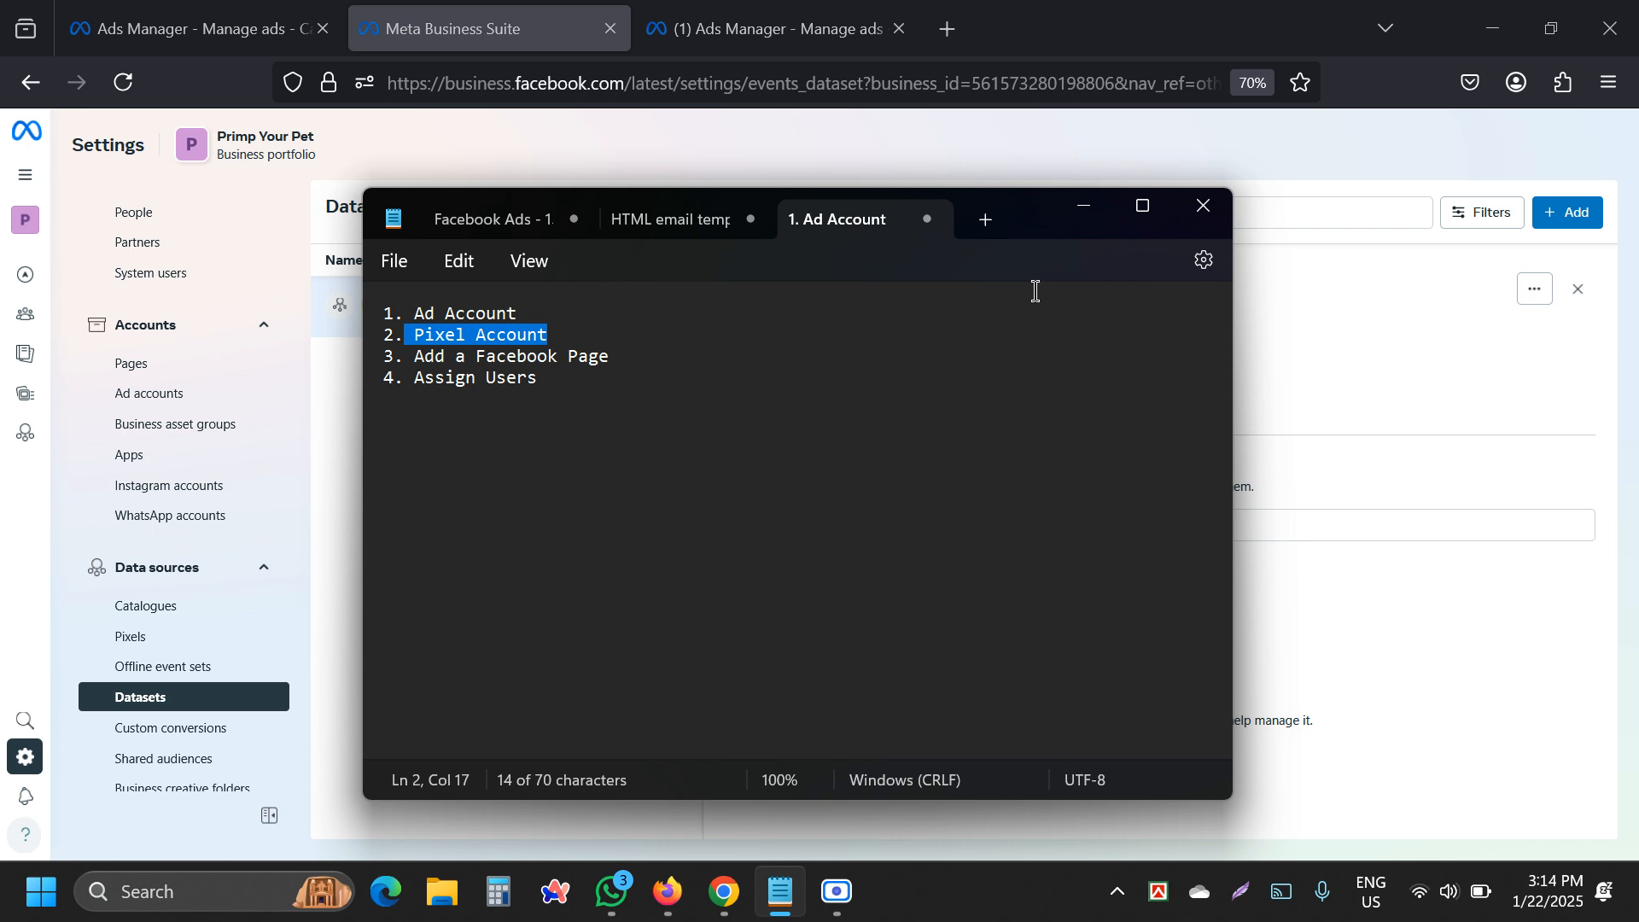
drag(539, 377, 383, 377)
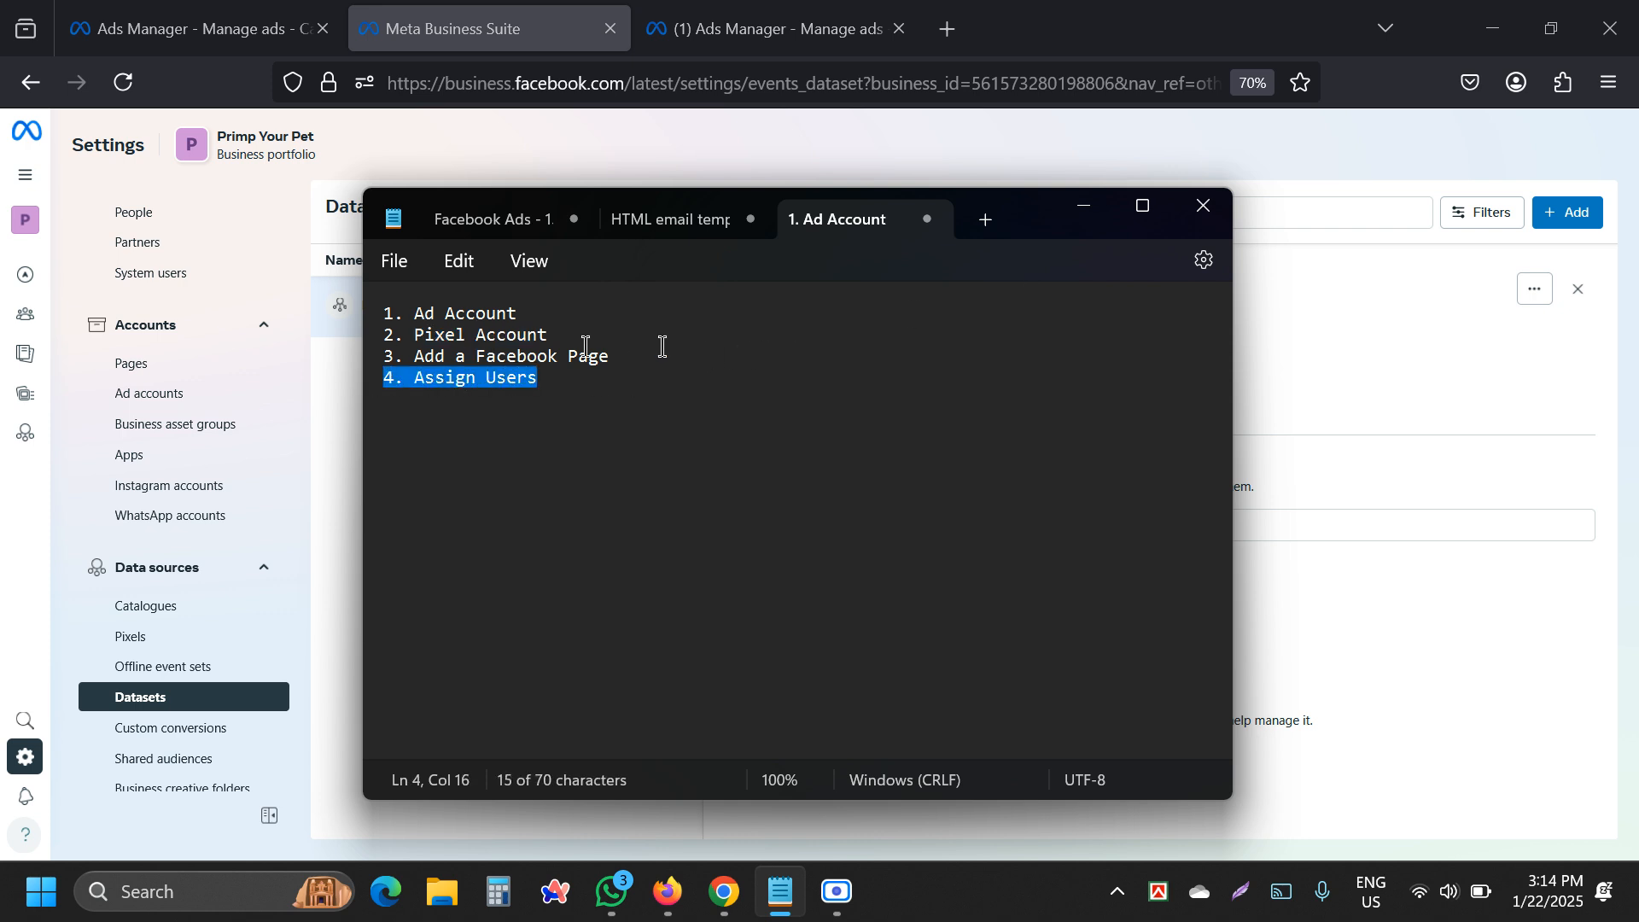
click(657, 345)
drag(616, 355, 415, 362)
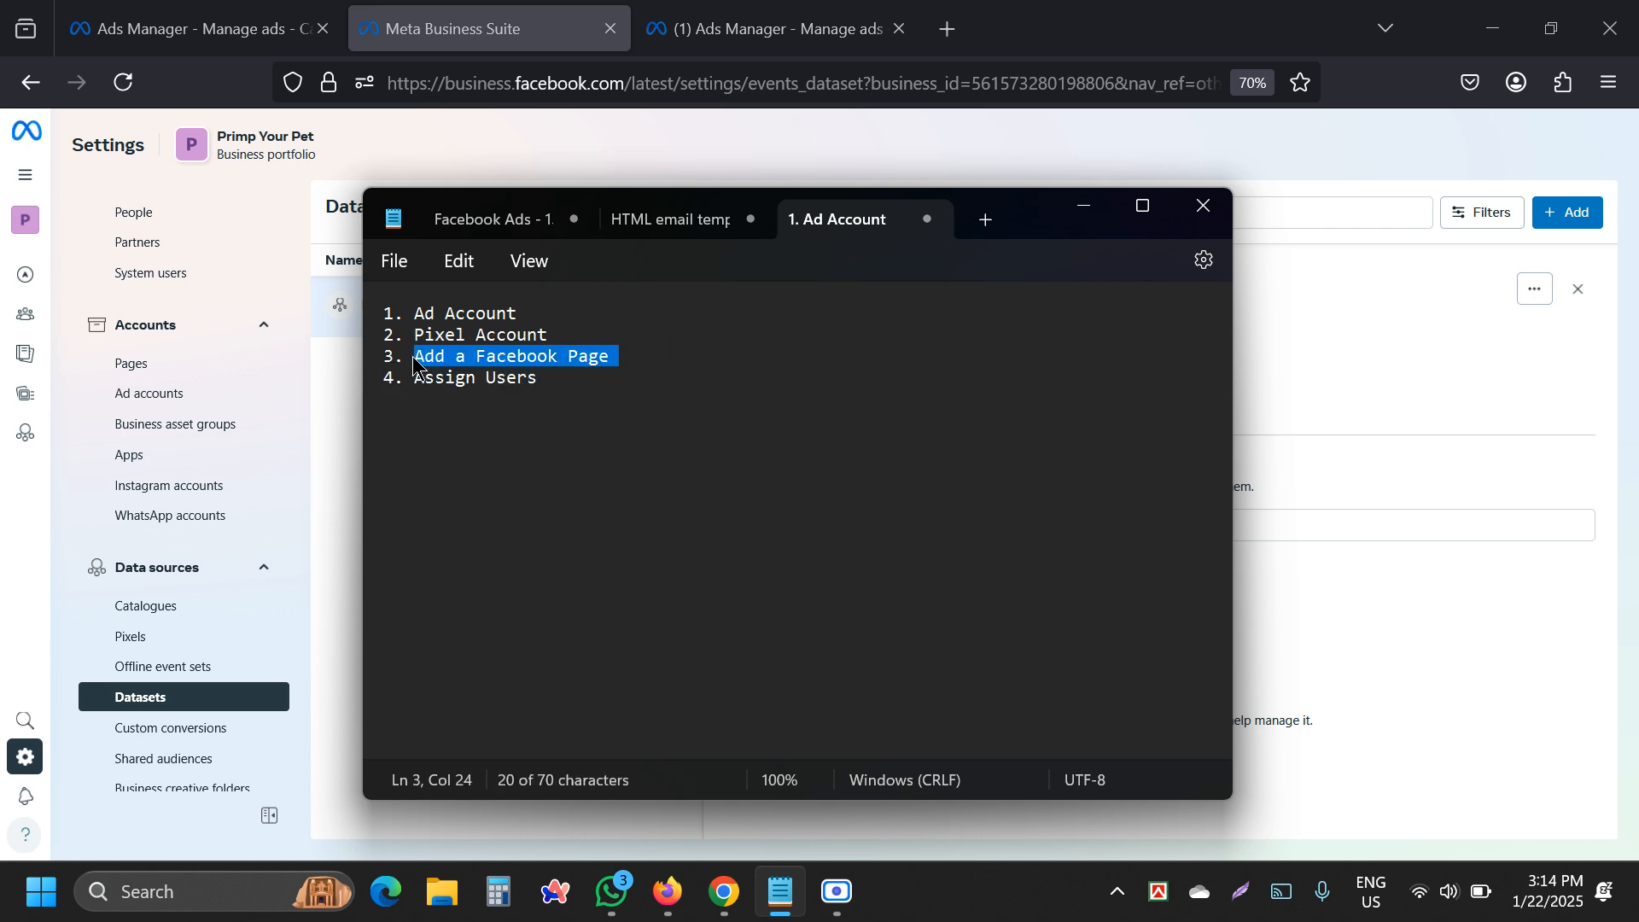
click(1083, 207)
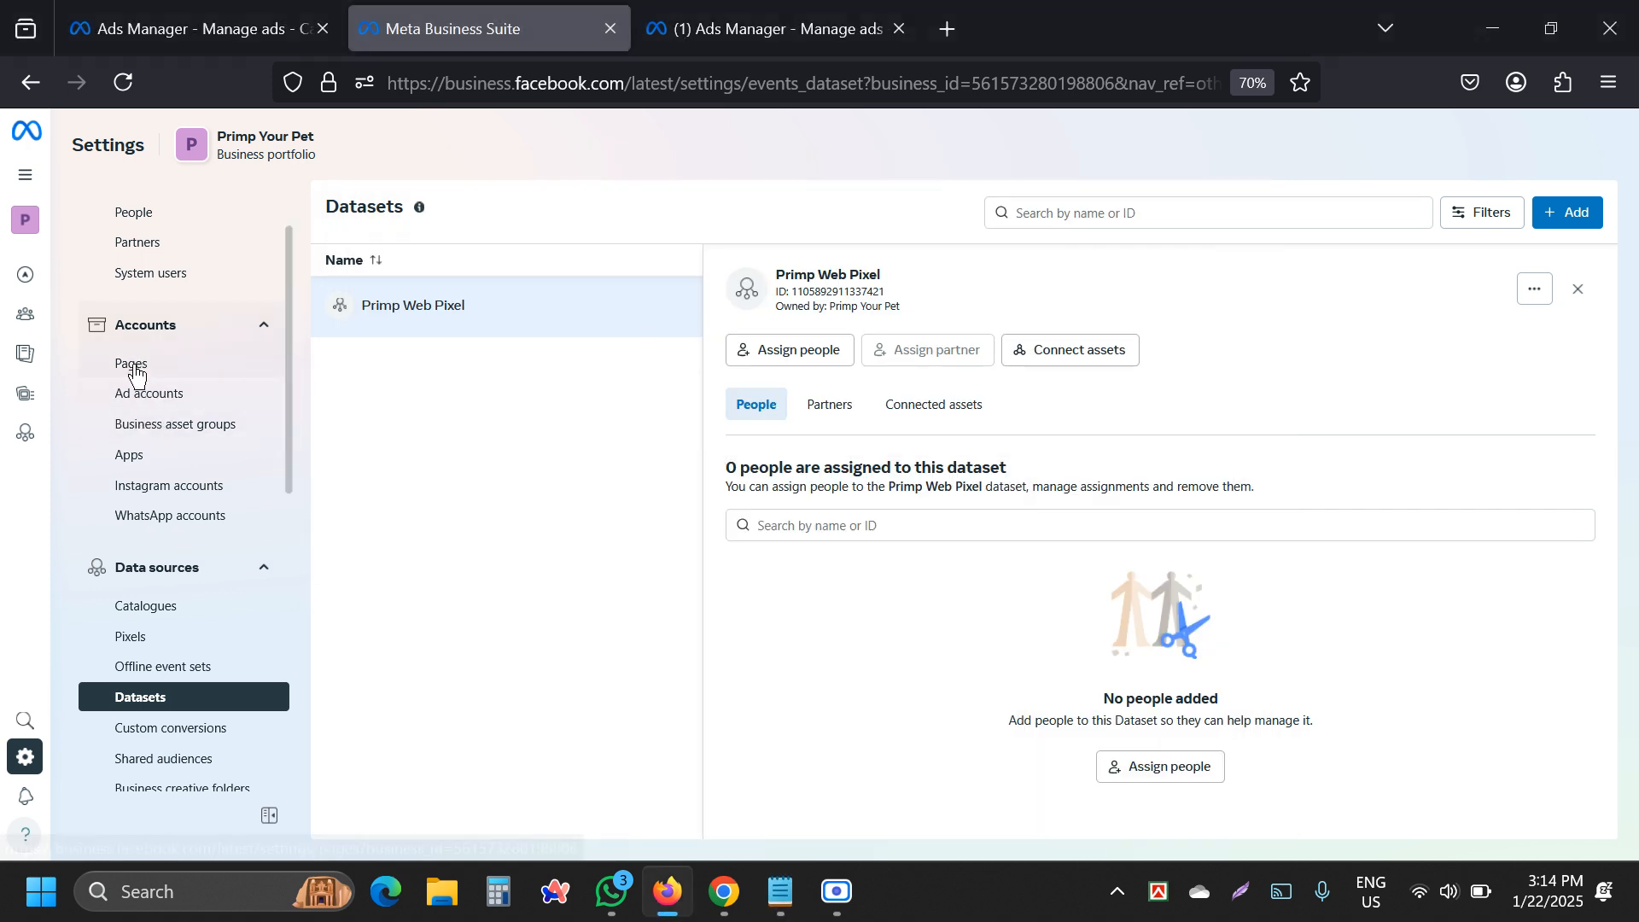
- Go to the portfolio's Facebook Pages and show the details of the Primp Your Pet page
click(135, 373)
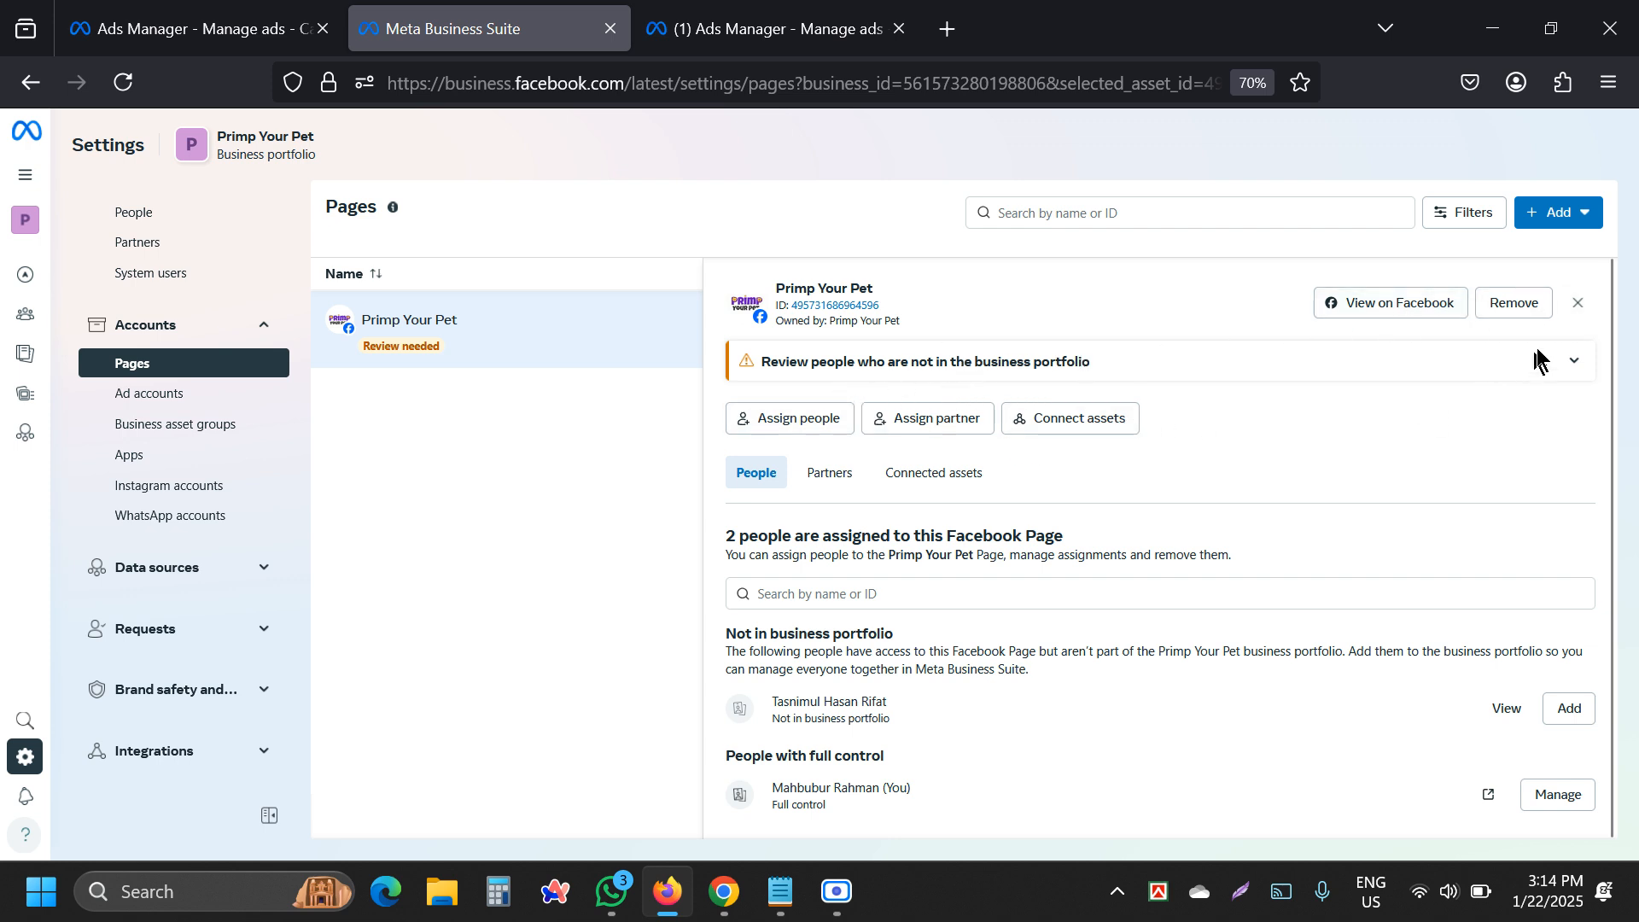
click(1578, 304)
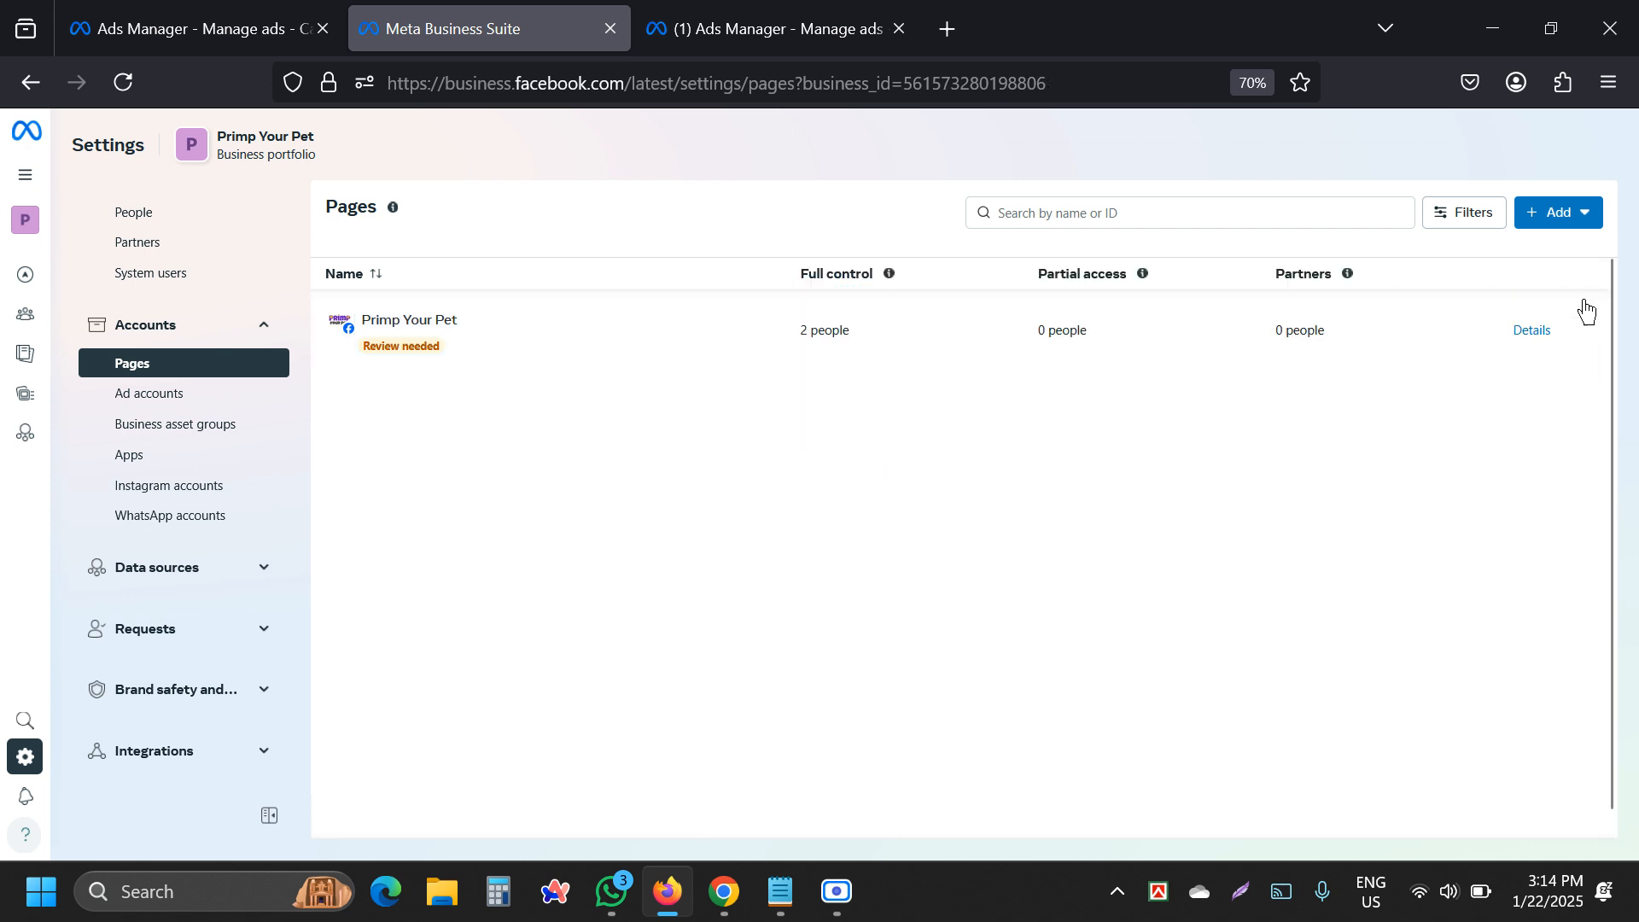
click(406, 345)
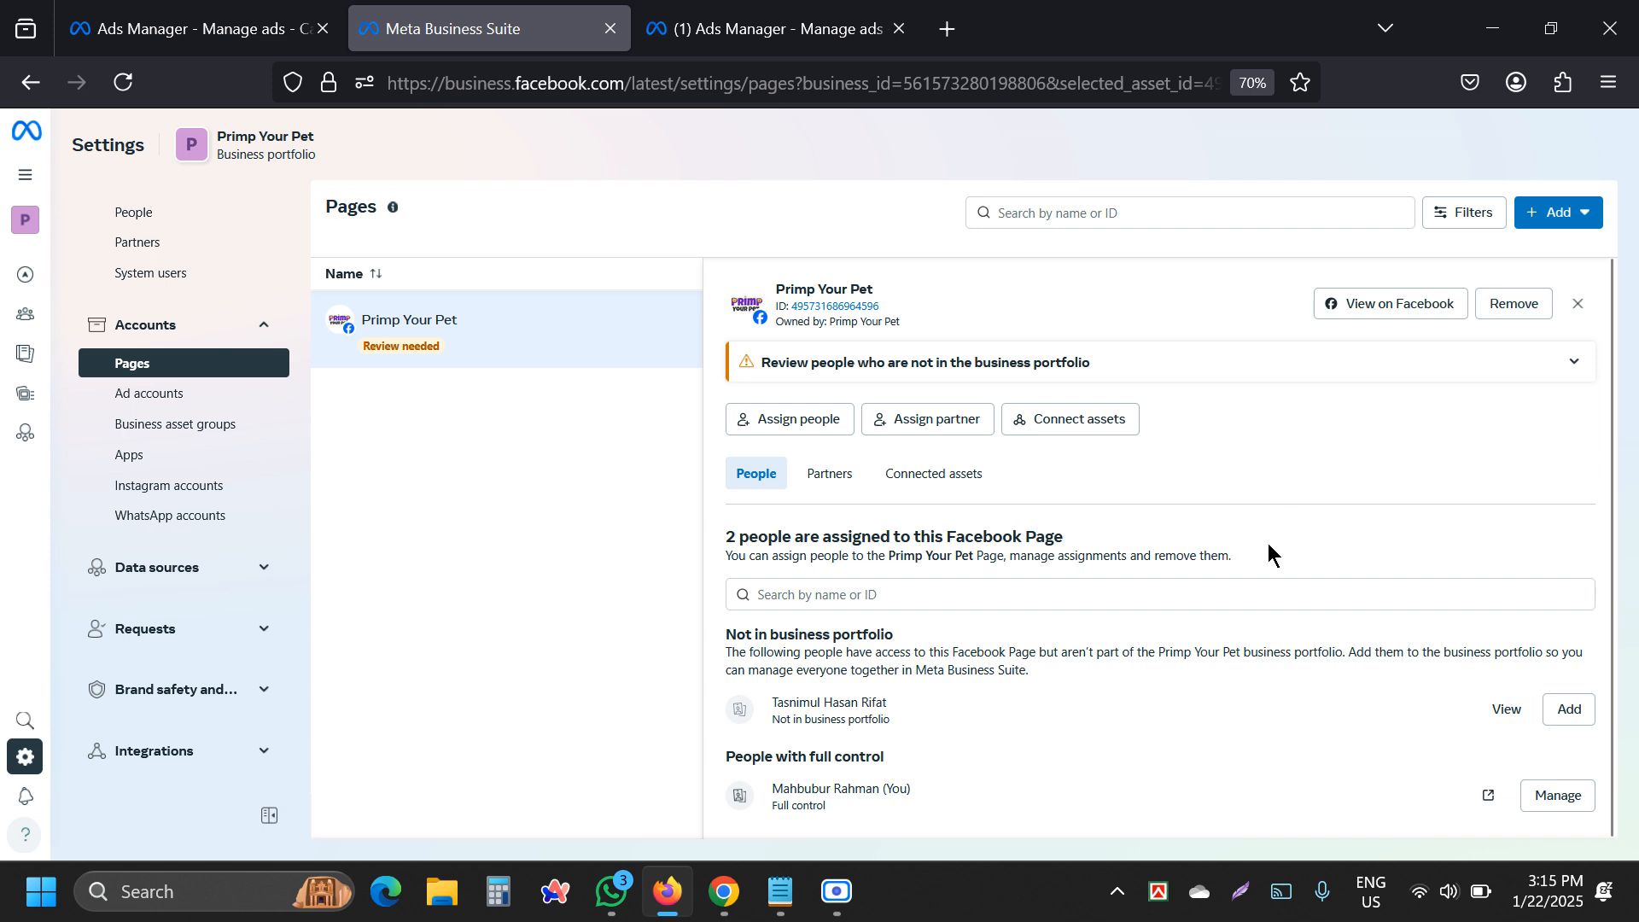
scroll(1267, 543, down, 1)
click(1585, 701)
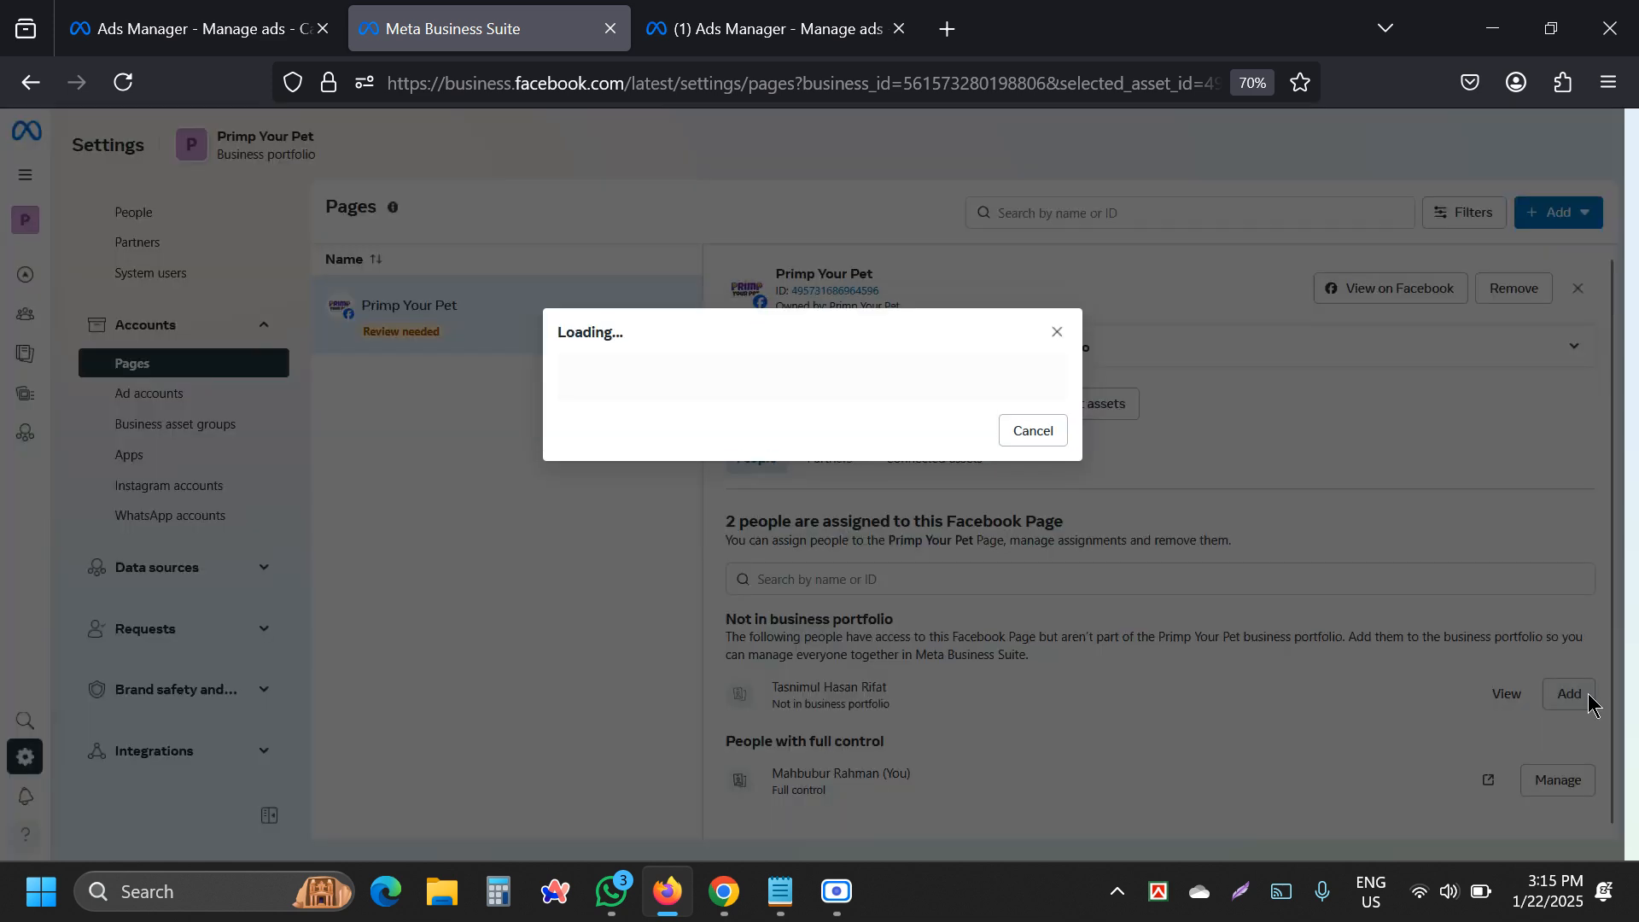
click(717, 433)
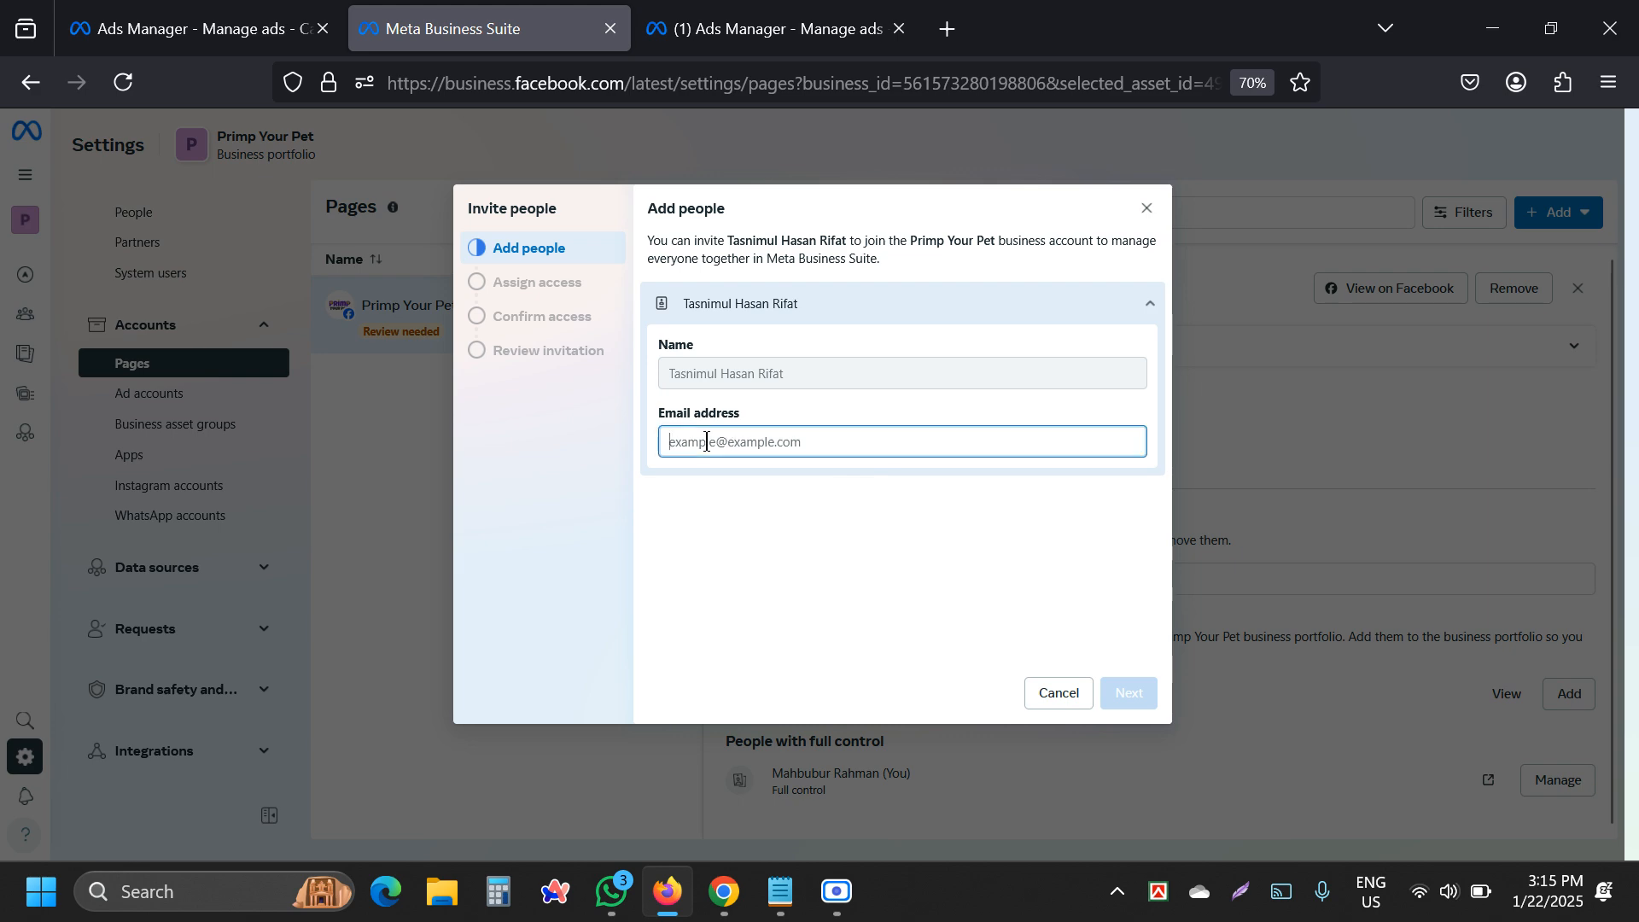
click(1146, 208)
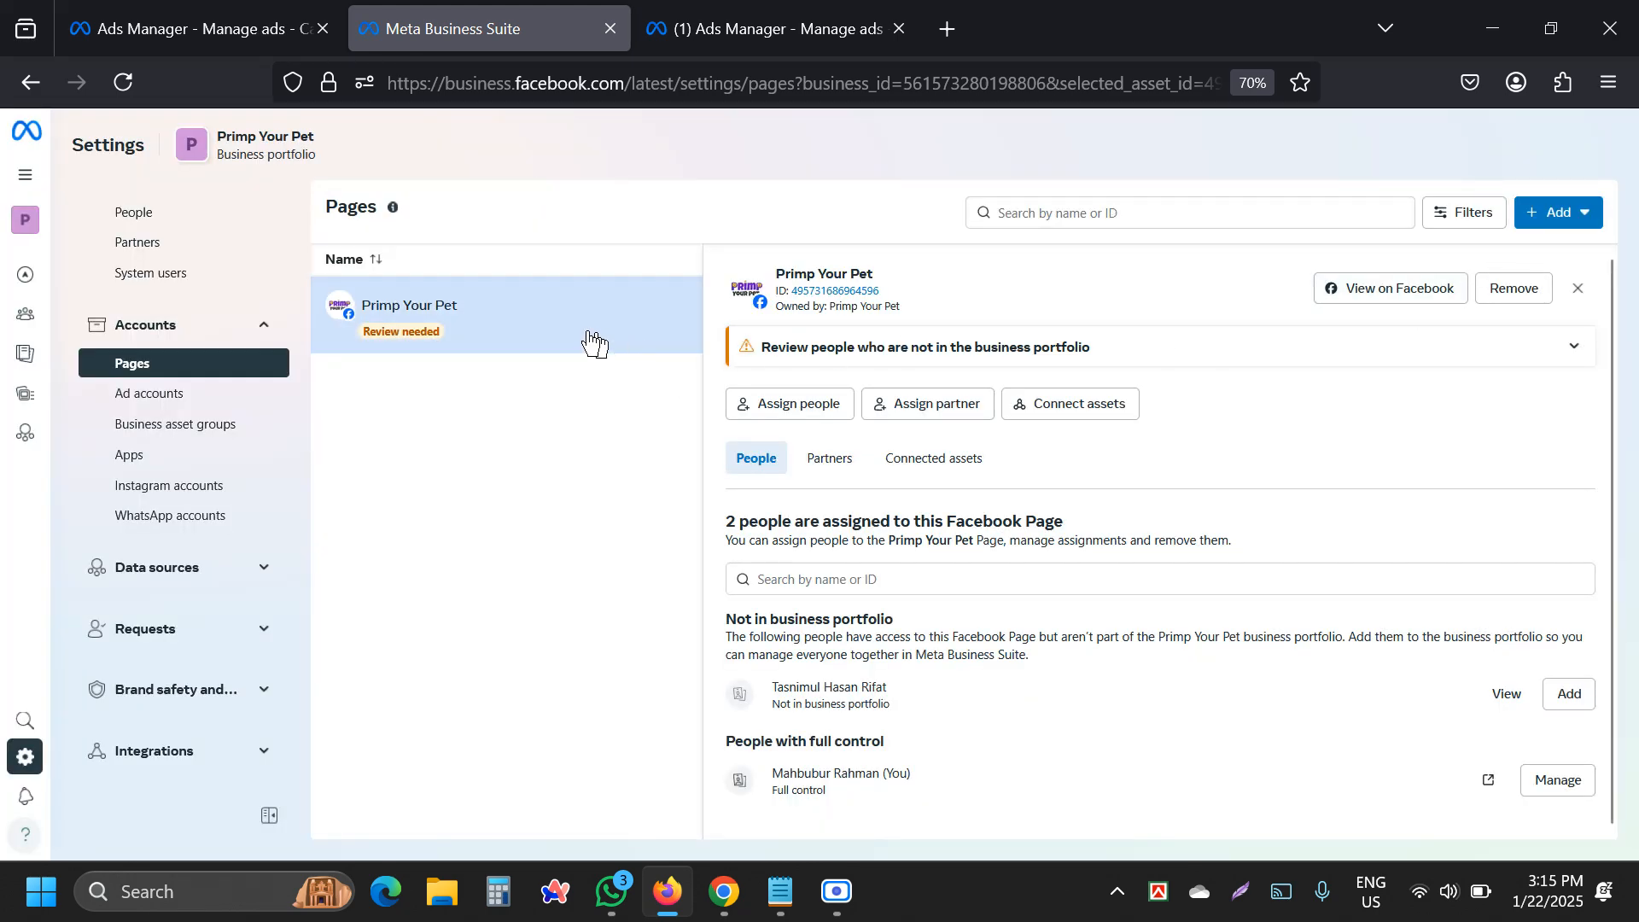
- Show the options for adding a Facebook Page to the business portfolio
mouse_move(23, 358)
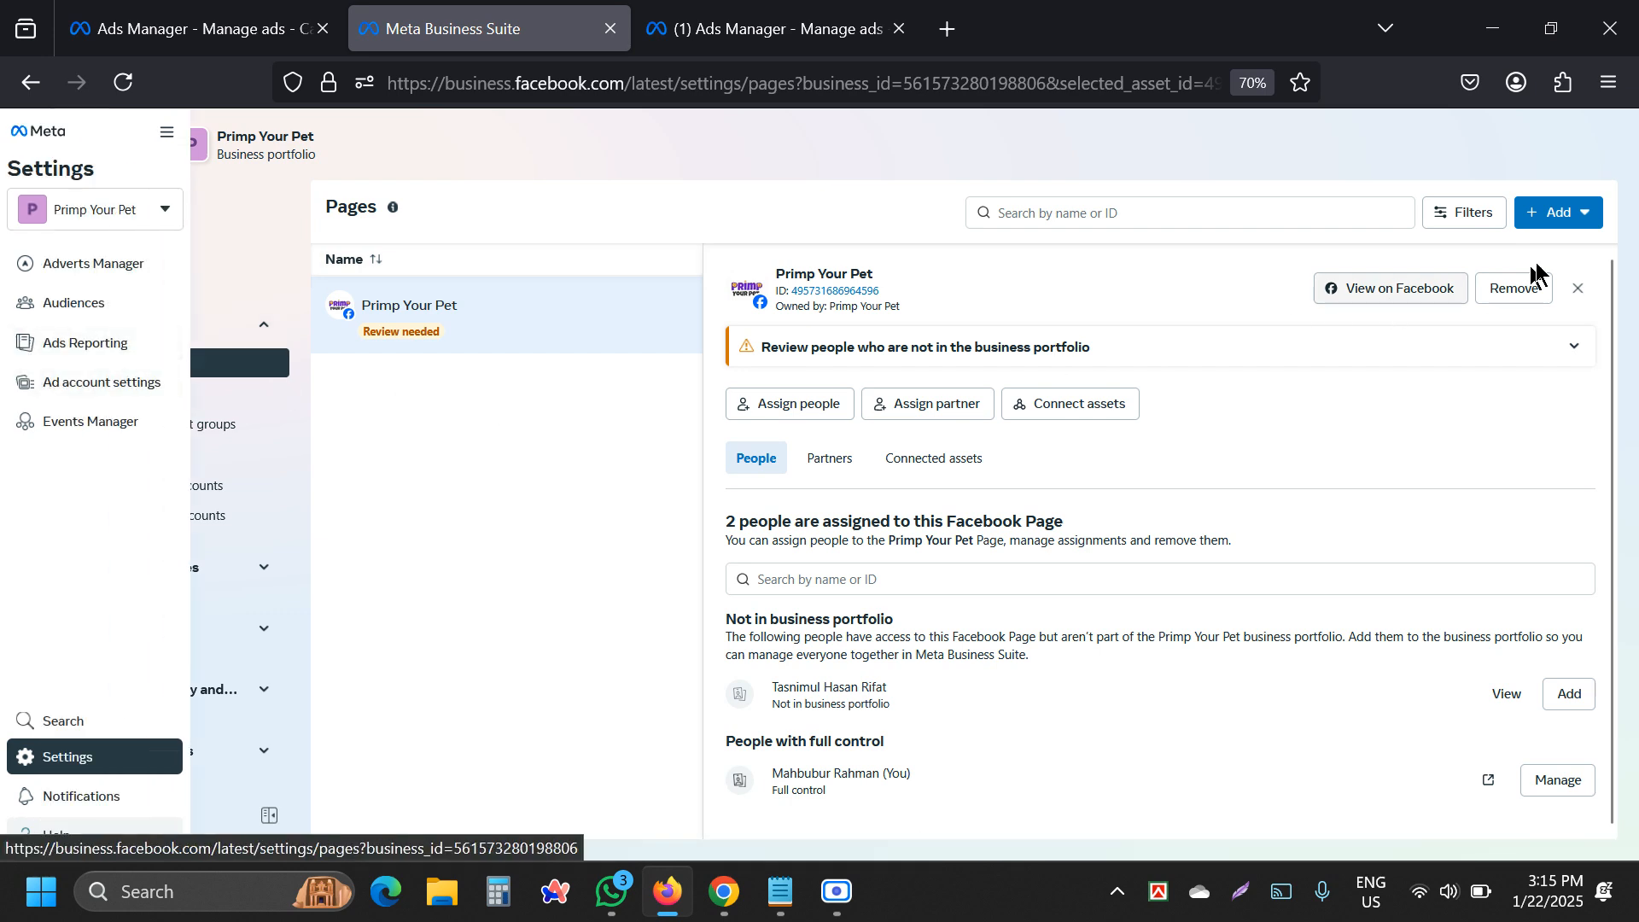
click(1565, 213)
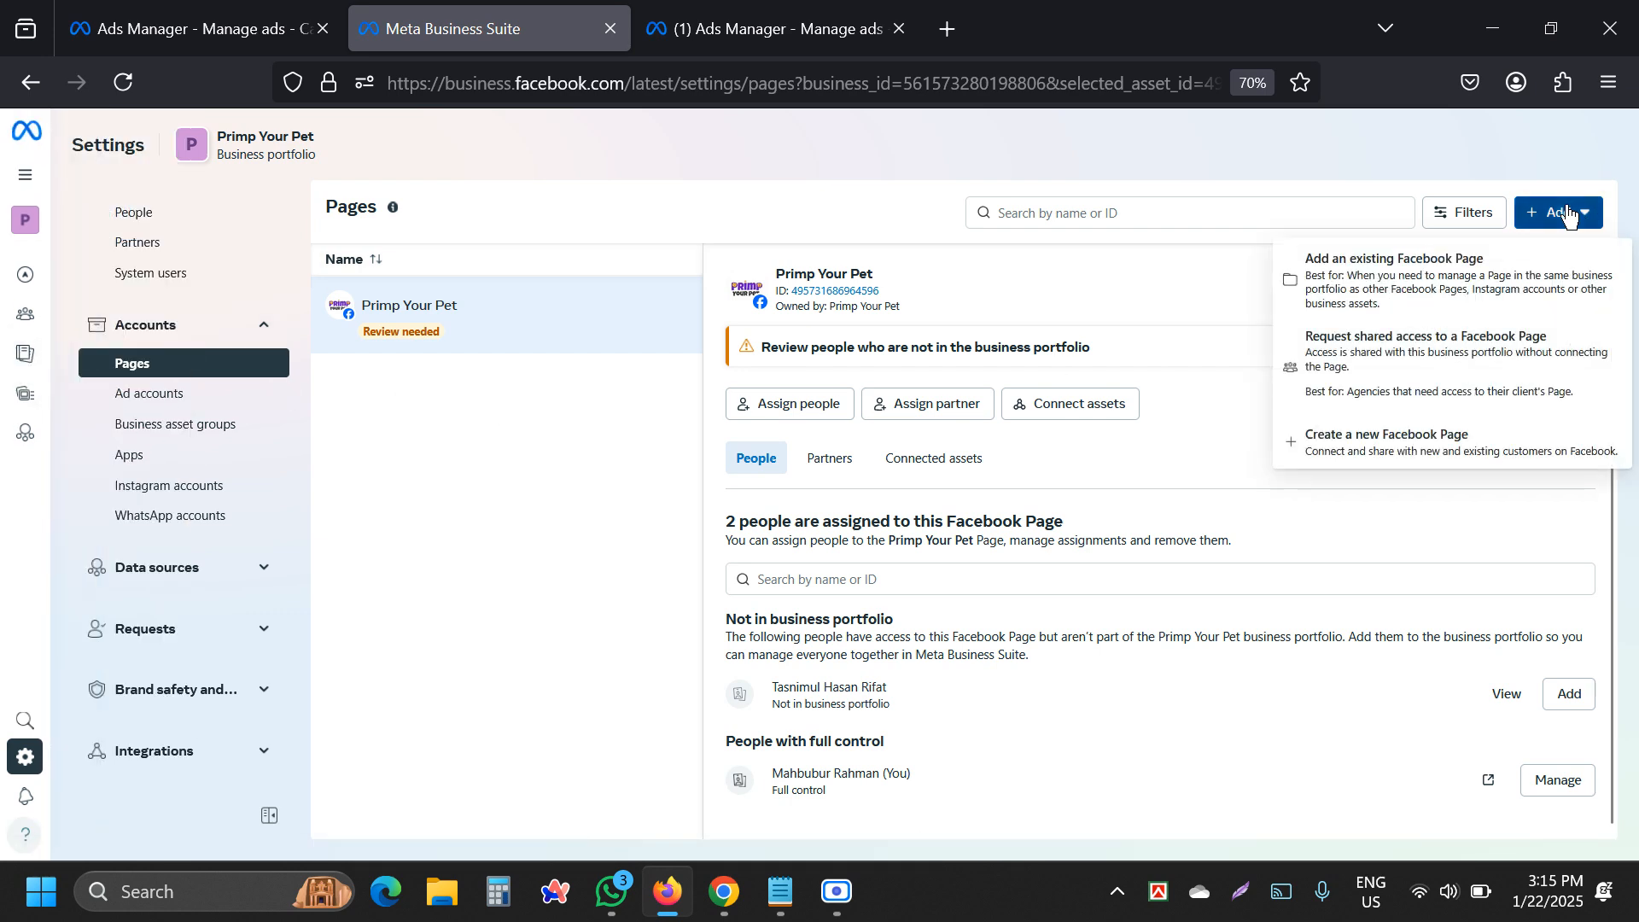
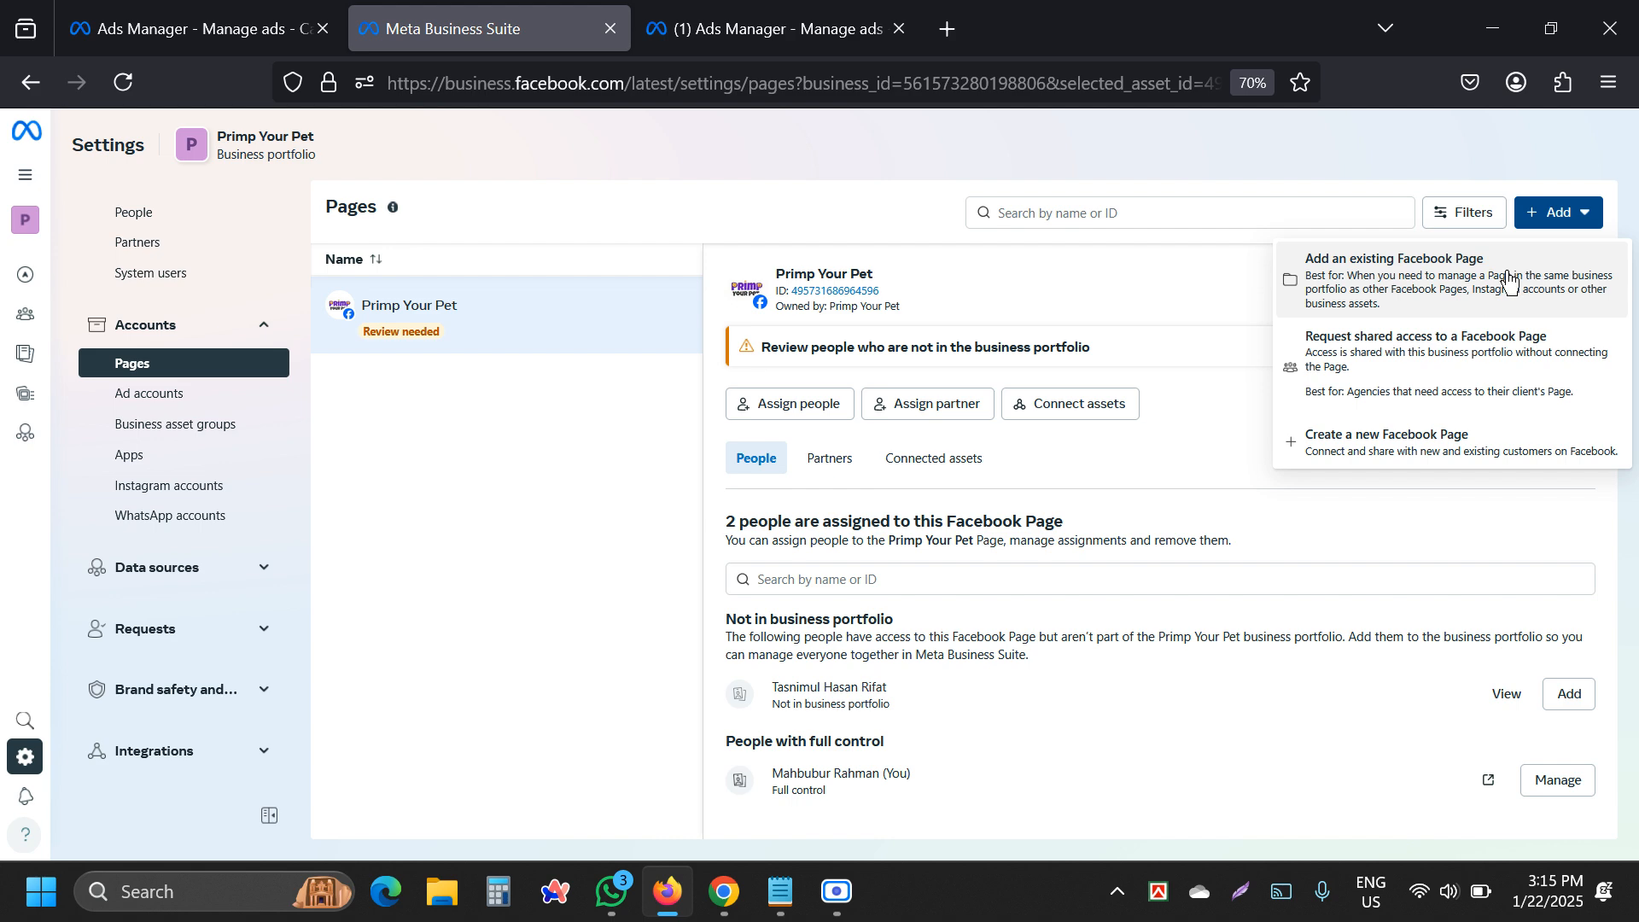
- Search for "ss" among existing Facebook Pages to add, choose SS Collection CDP, and close the dialog without requesting it
click(1508, 277)
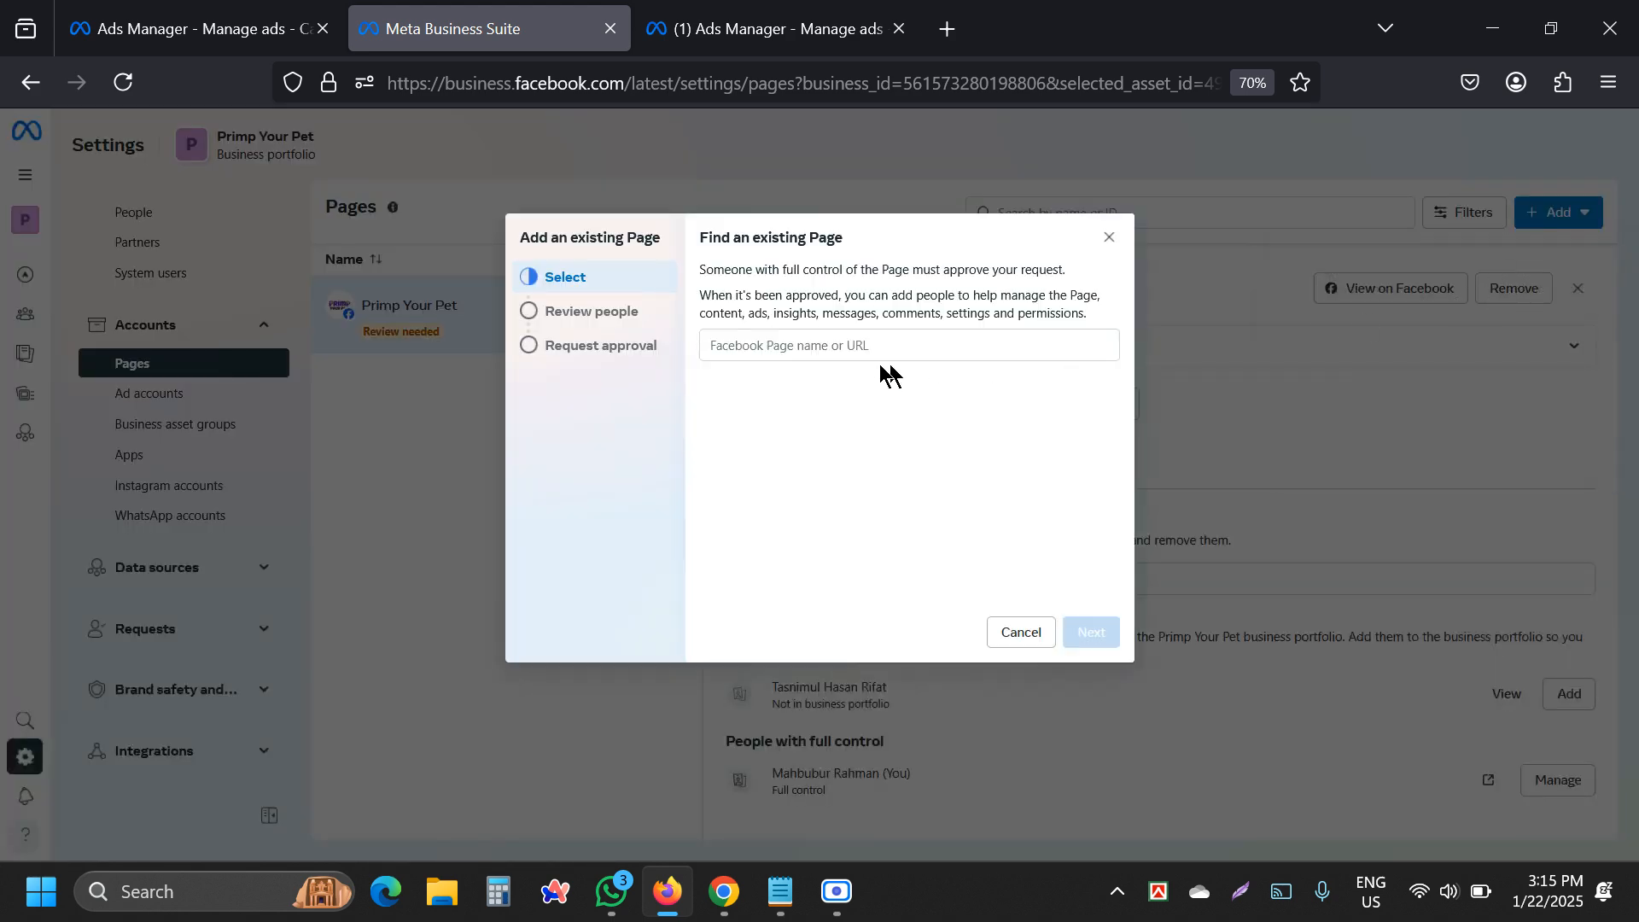
click(776, 347)
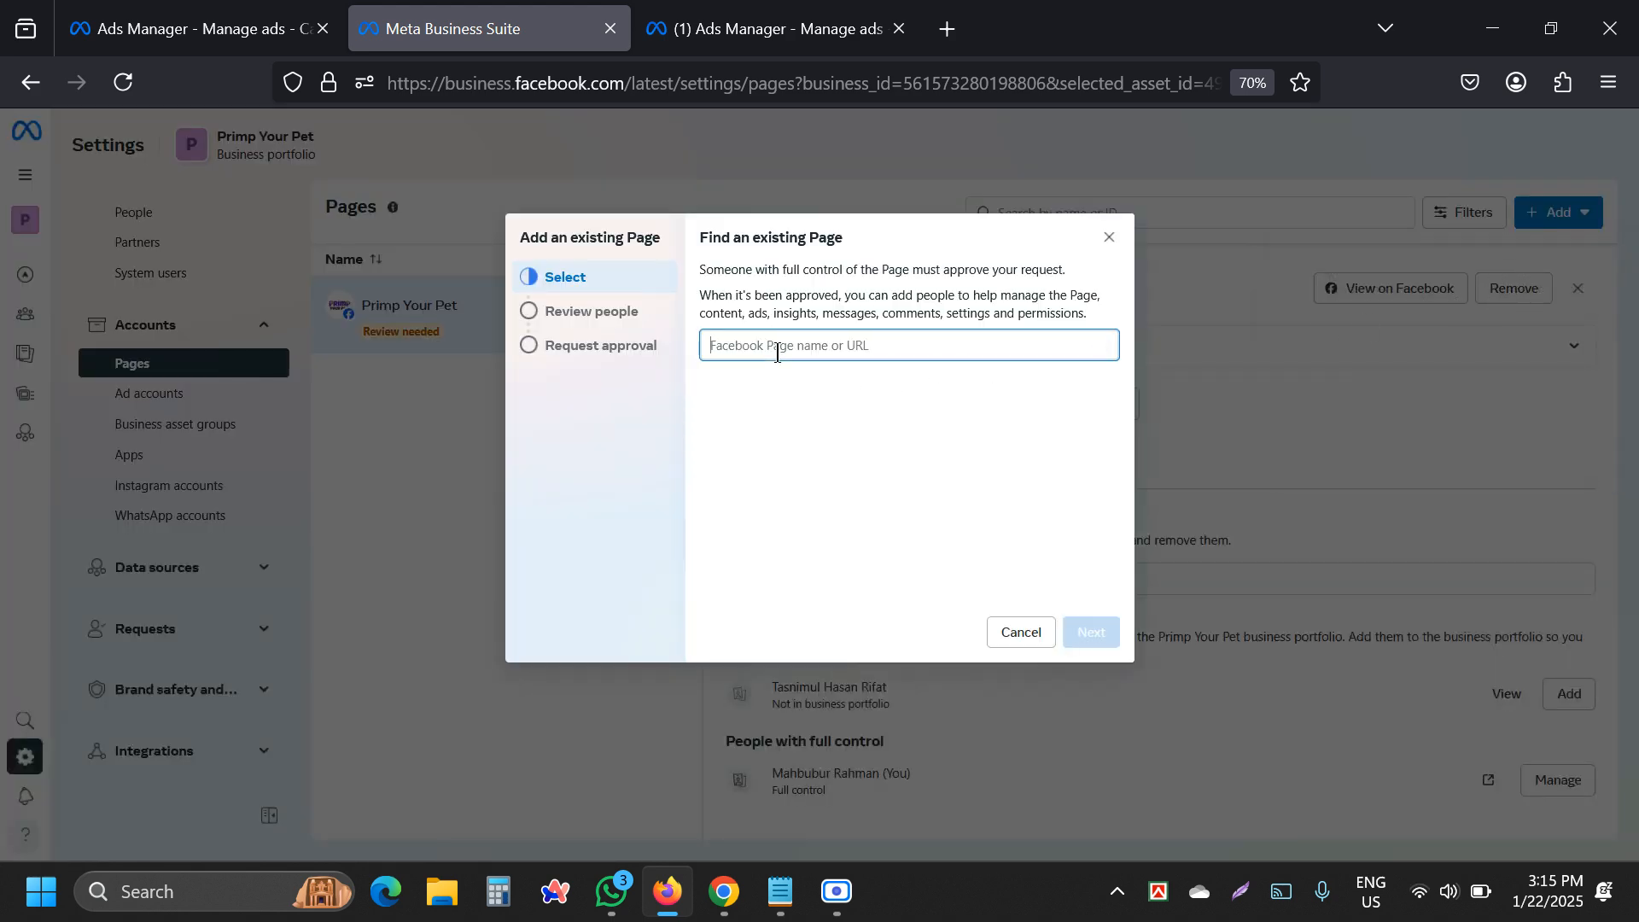
text(ss)
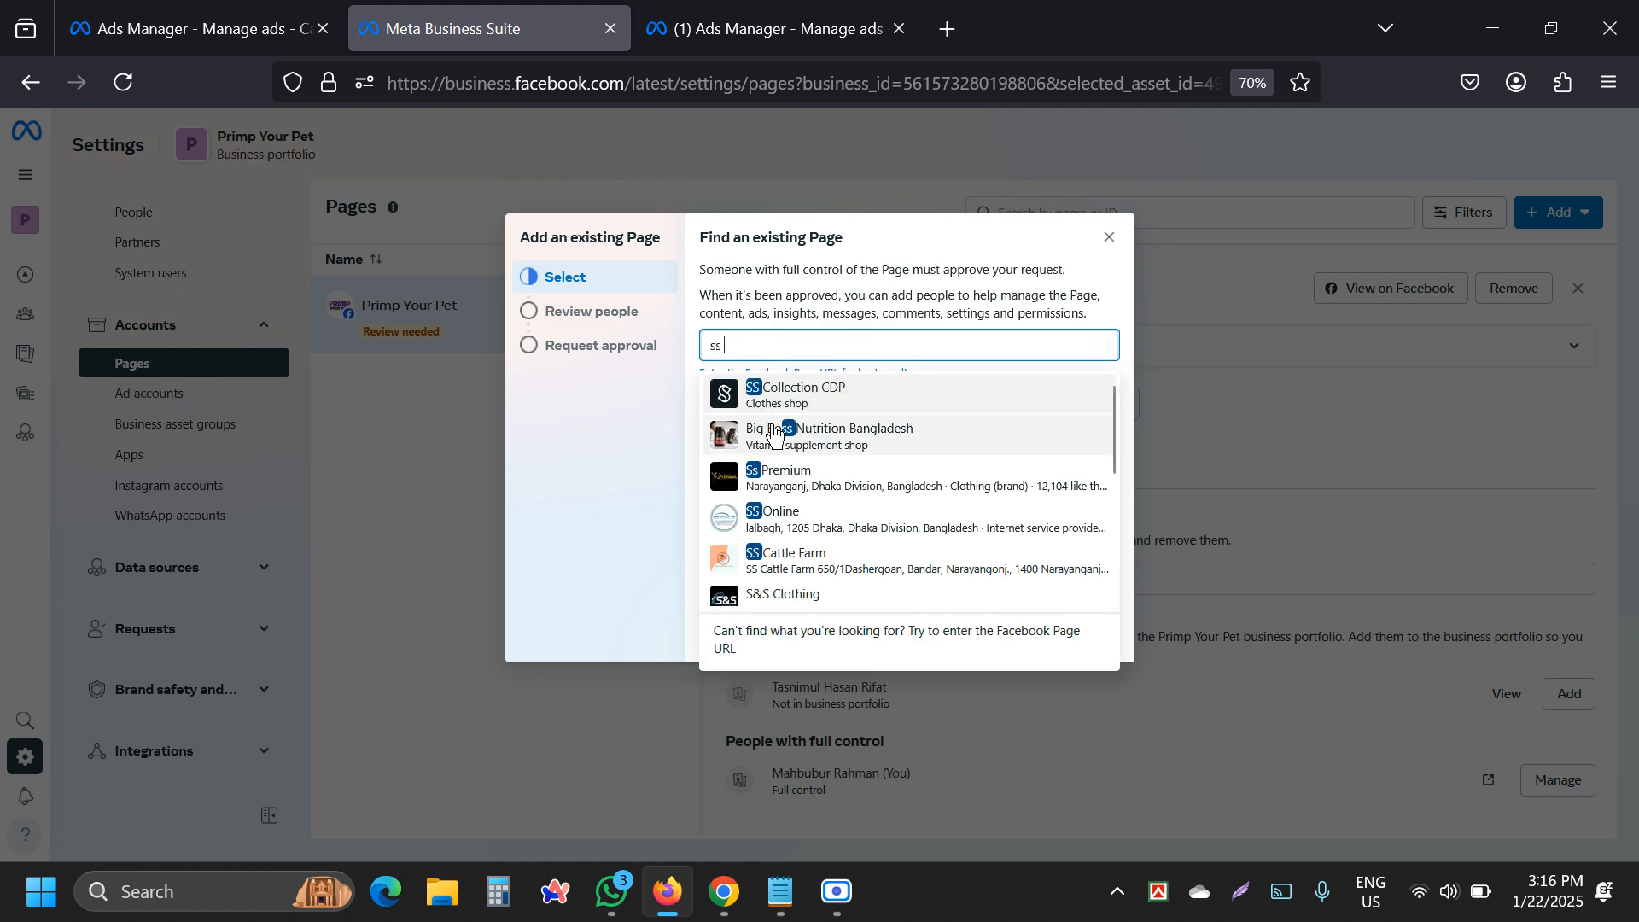
scroll(865, 438, down, 1)
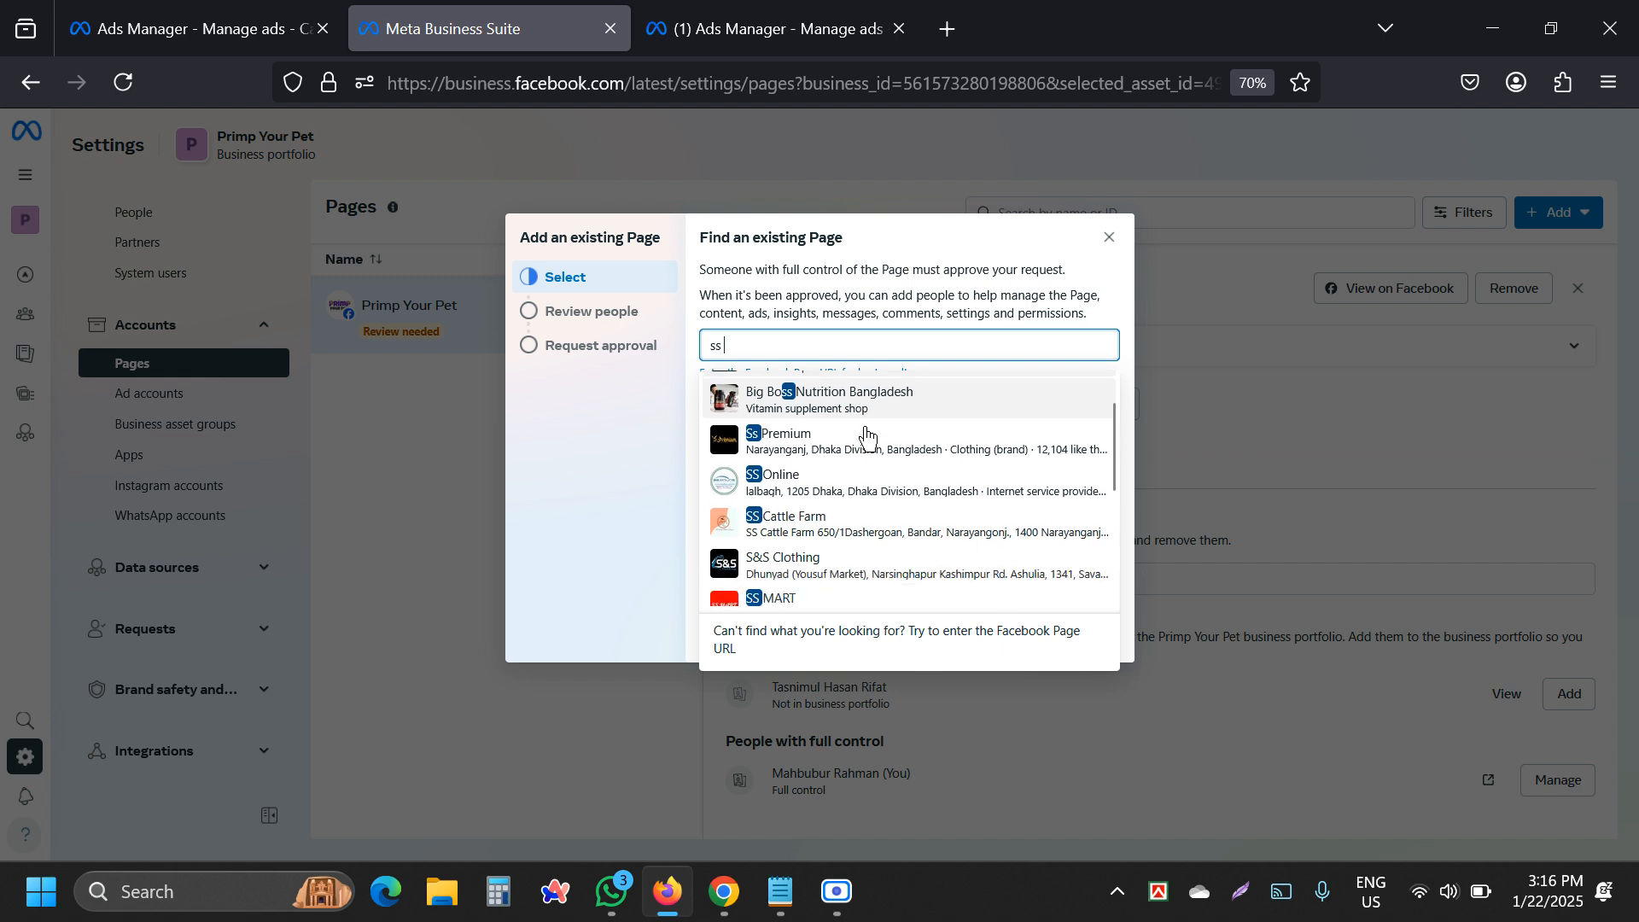
scroll(867, 438, down, 4)
scroll(865, 444, up, 5)
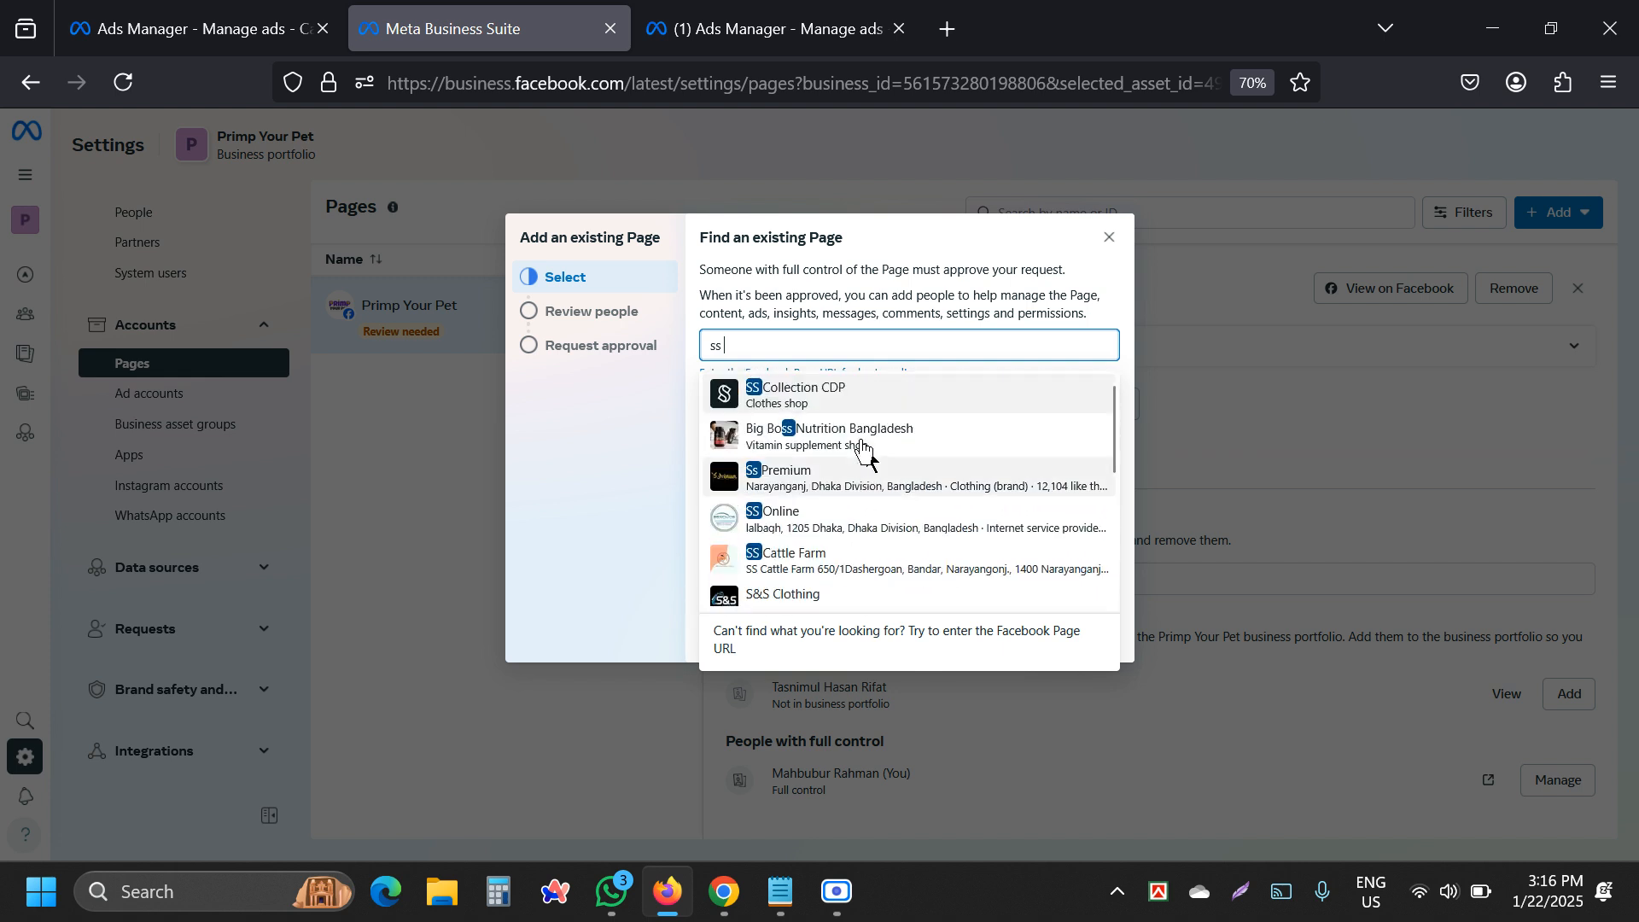
click(802, 397)
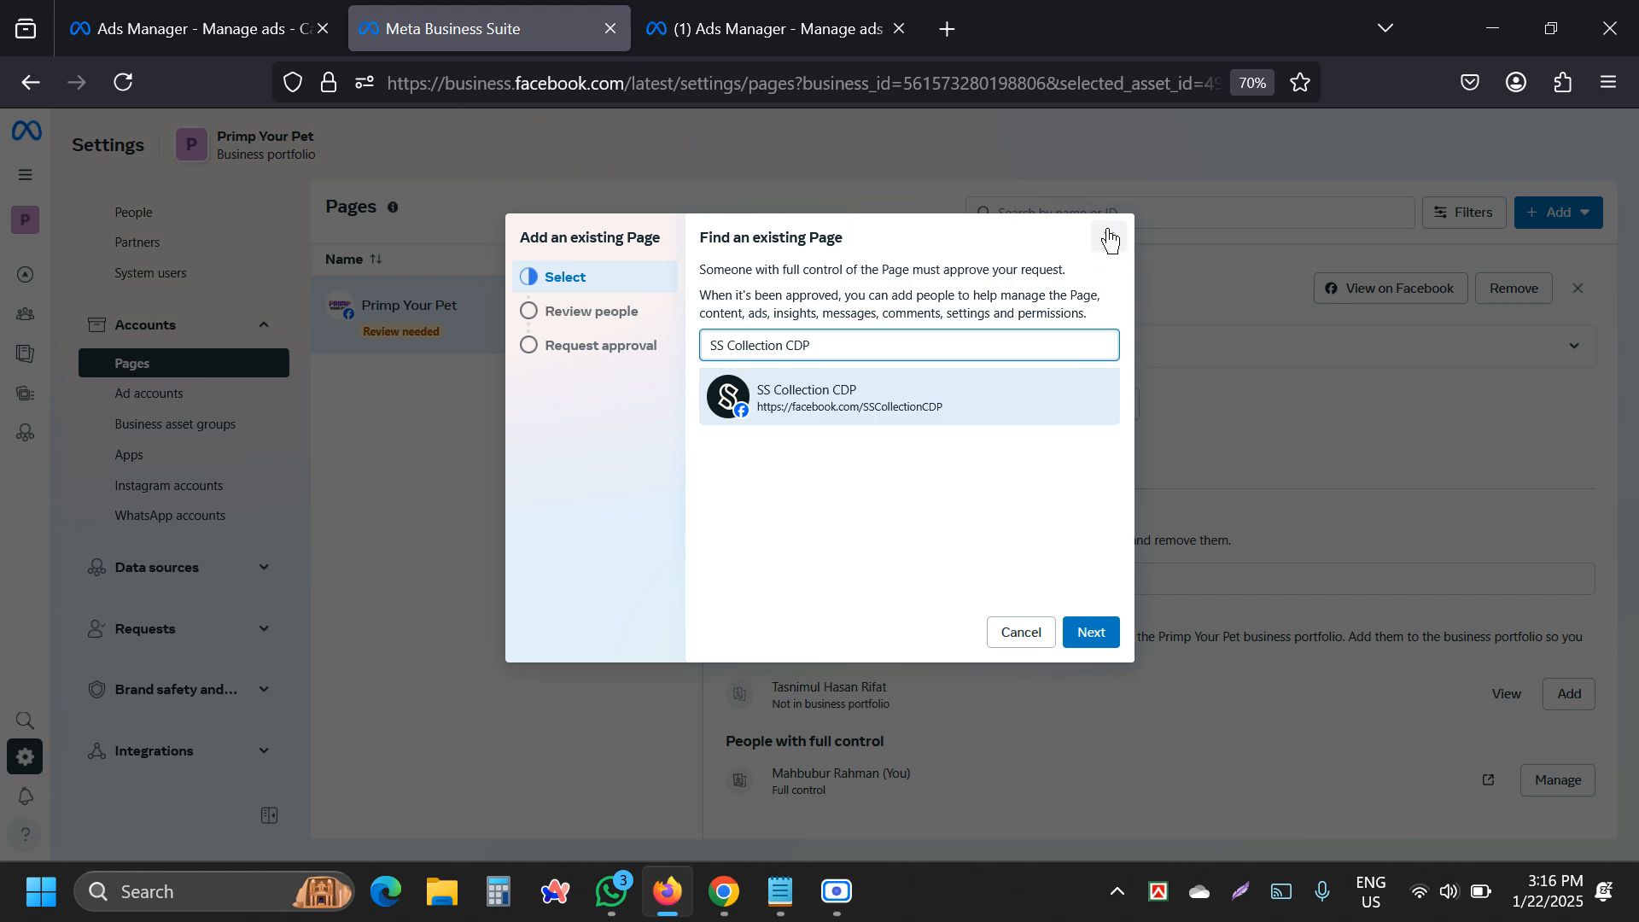
click(1108, 241)
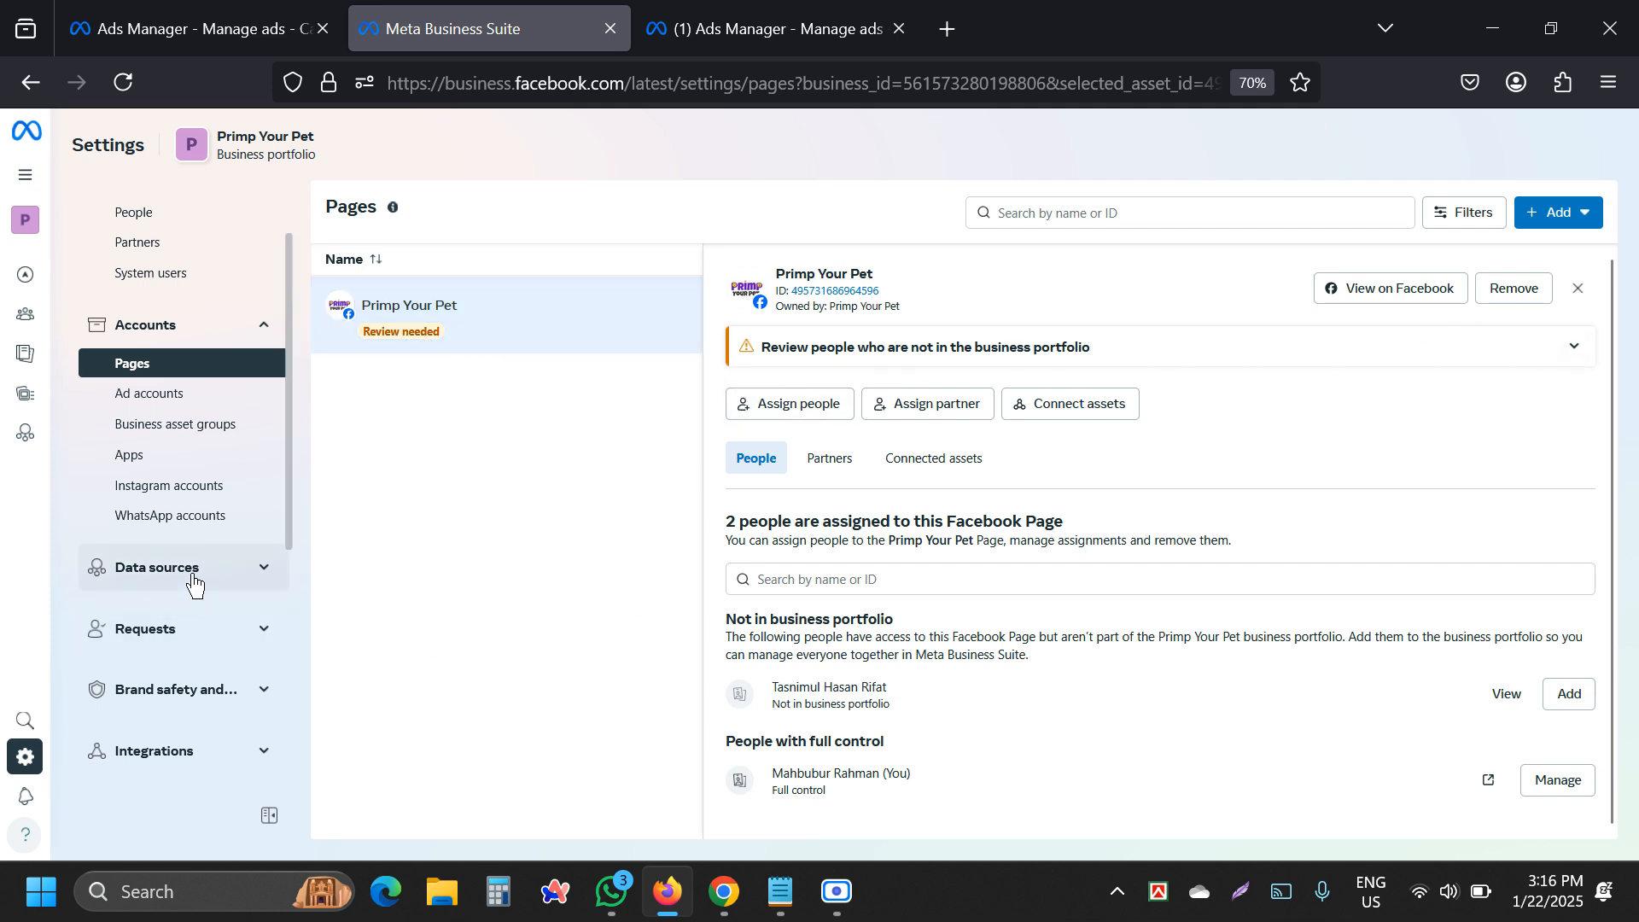
- Switch to the Notepad checklist, go through the Ad Account, Pixel Account and Add a Facebook Page items, and minimize it
scroll(192, 581, down, 5)
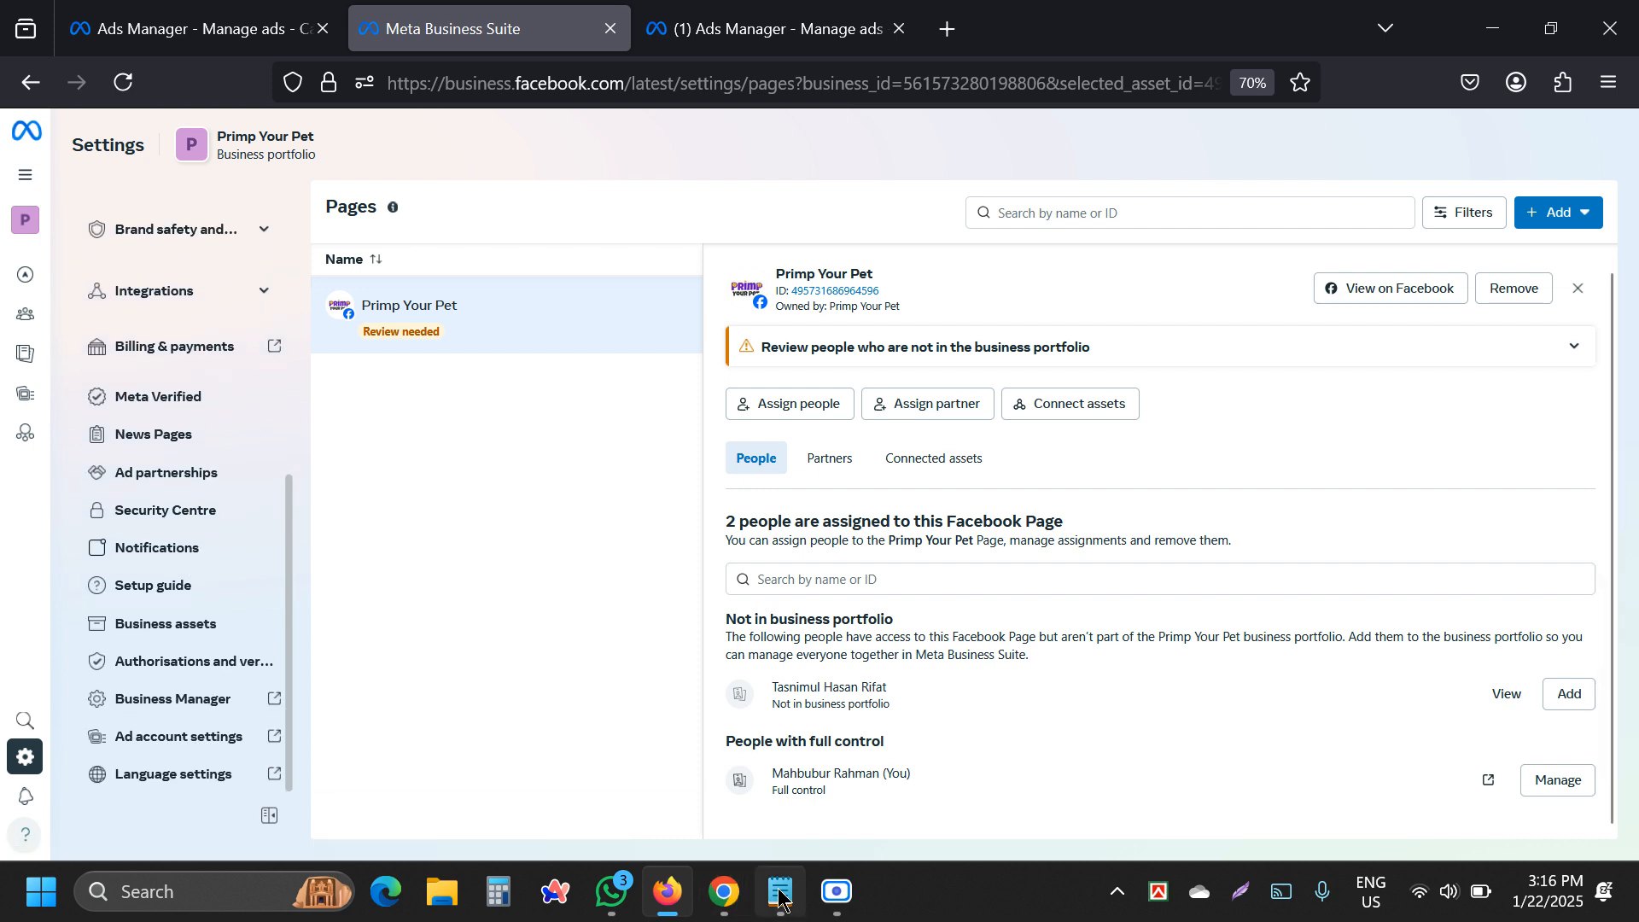
click(779, 893)
click(487, 318)
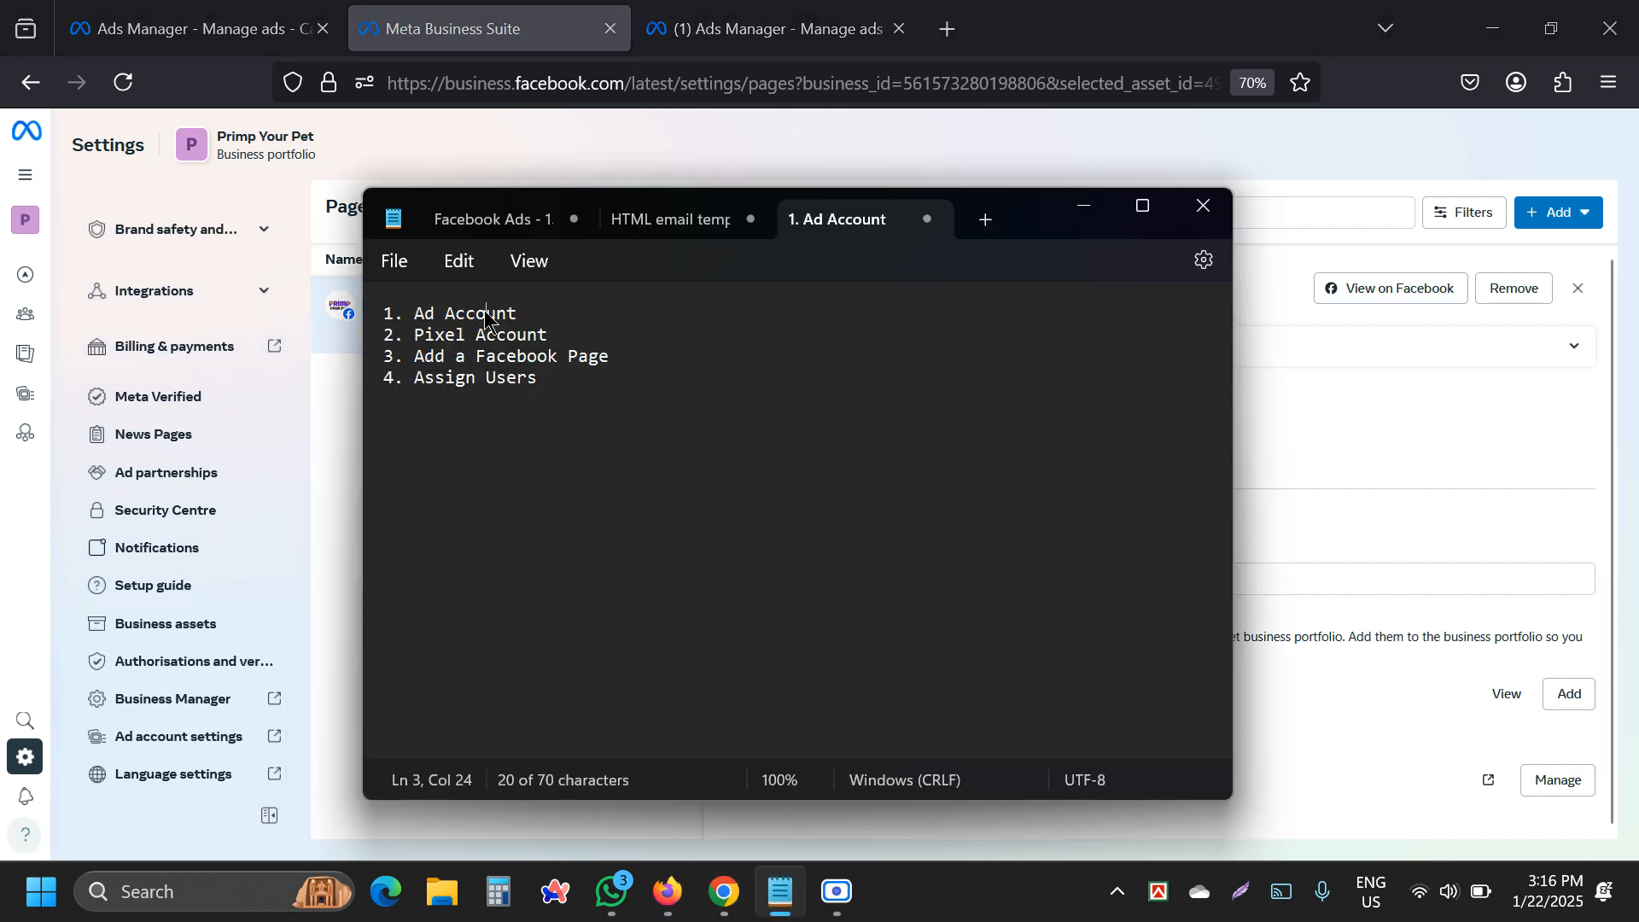
click(495, 336)
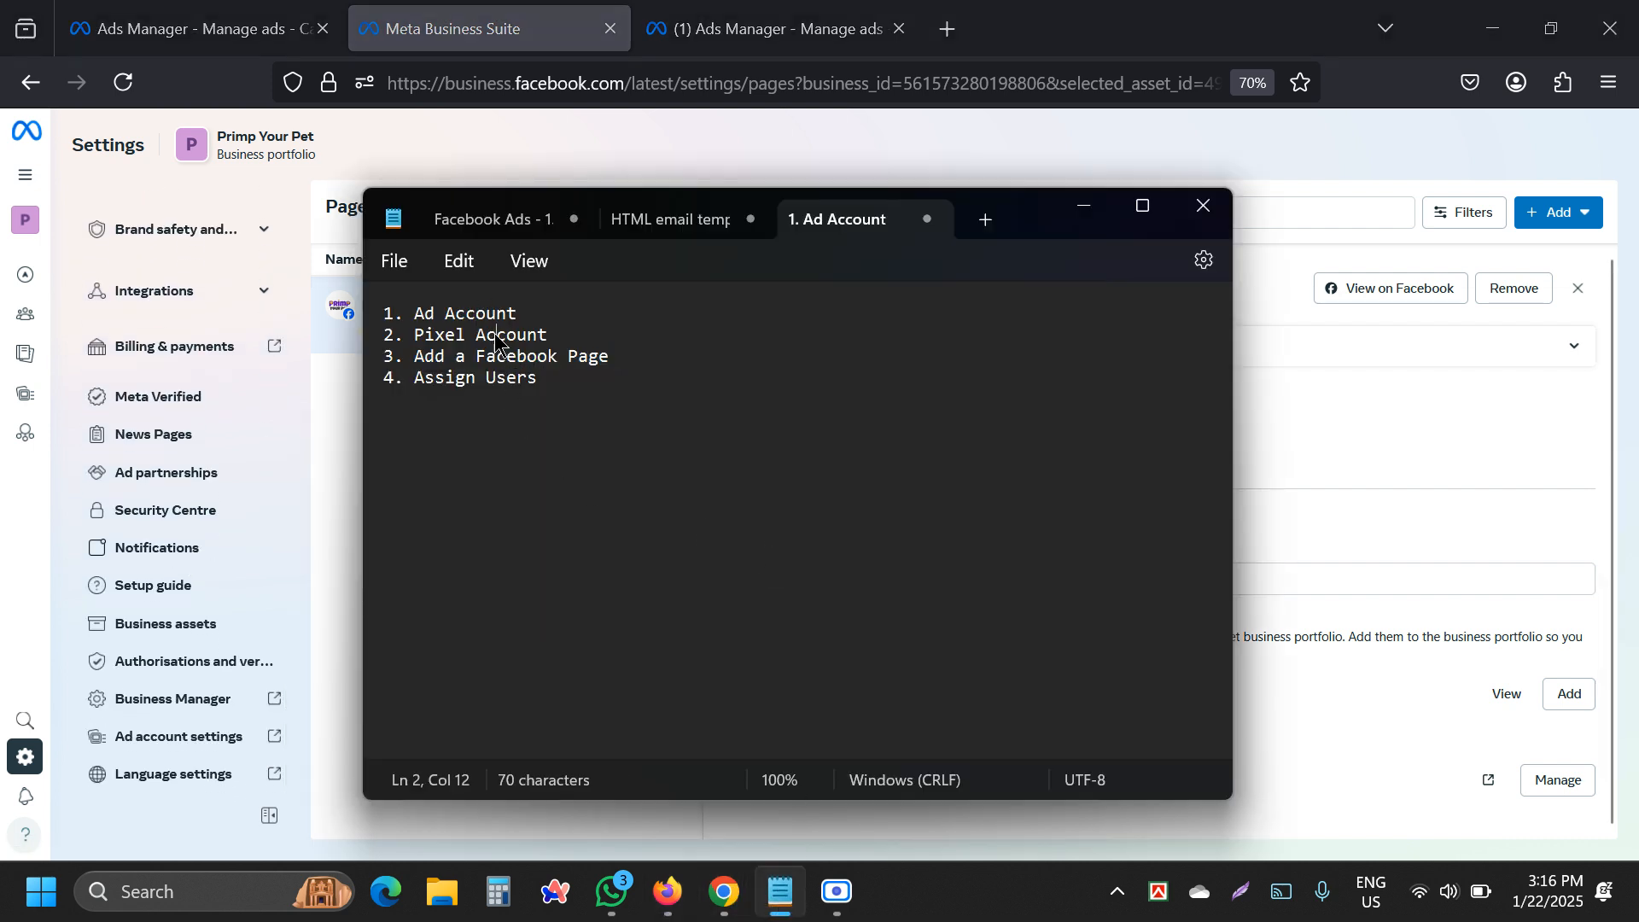
click(582, 357)
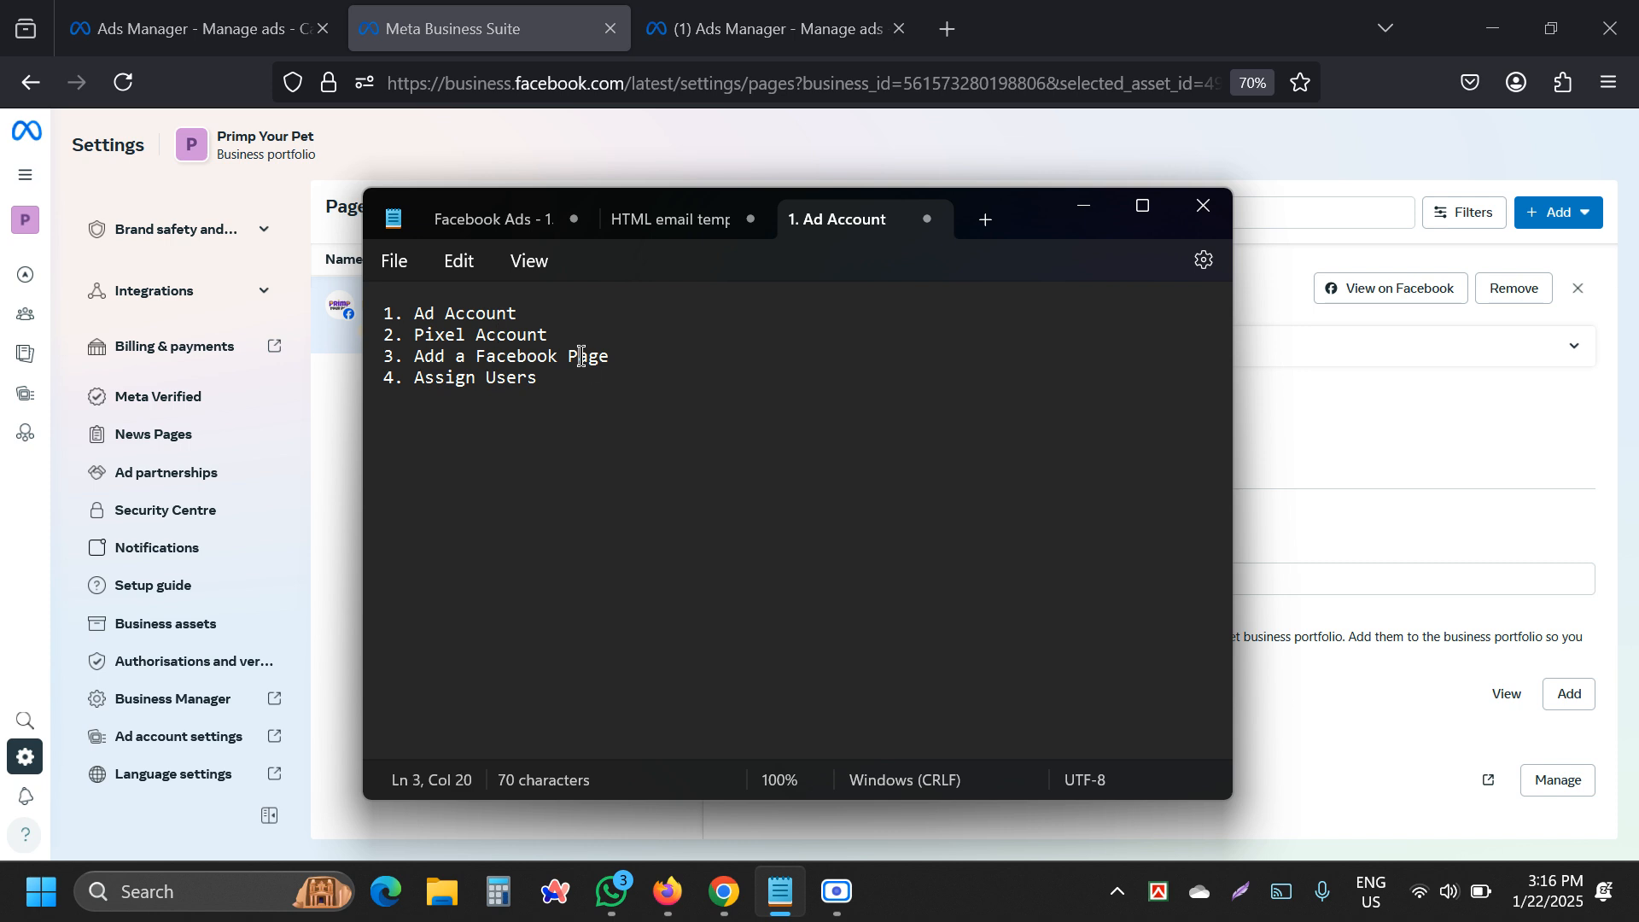
click(1080, 207)
- Go to the Business portfolio info settings and look through the business details, verification status, history and options
scroll(202, 472, up, 5)
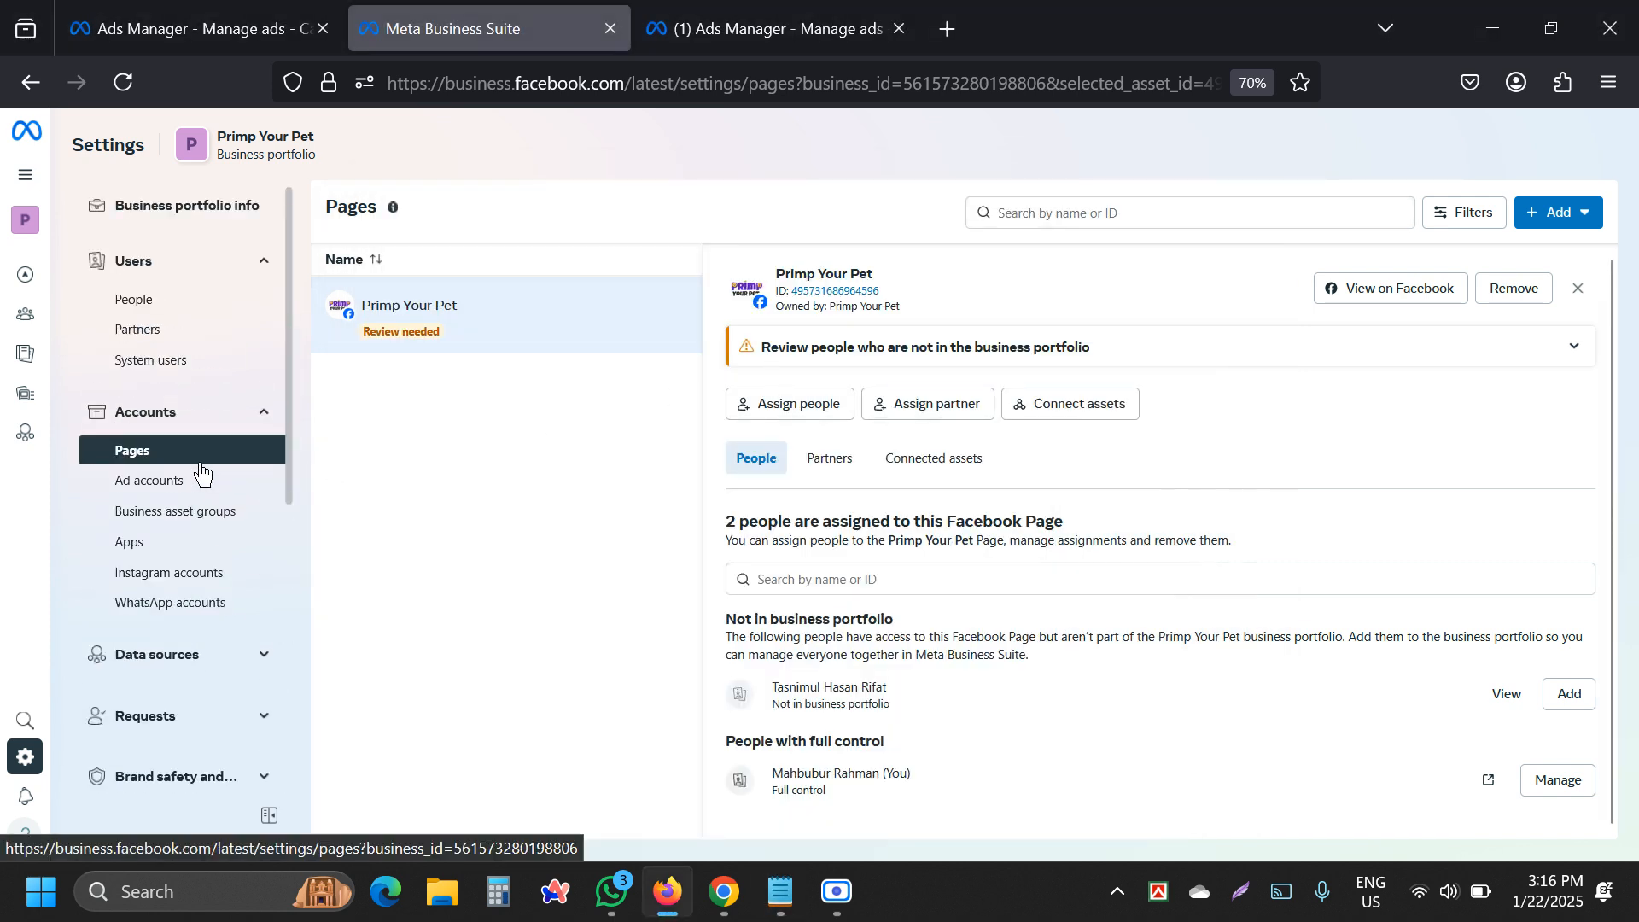
click(212, 214)
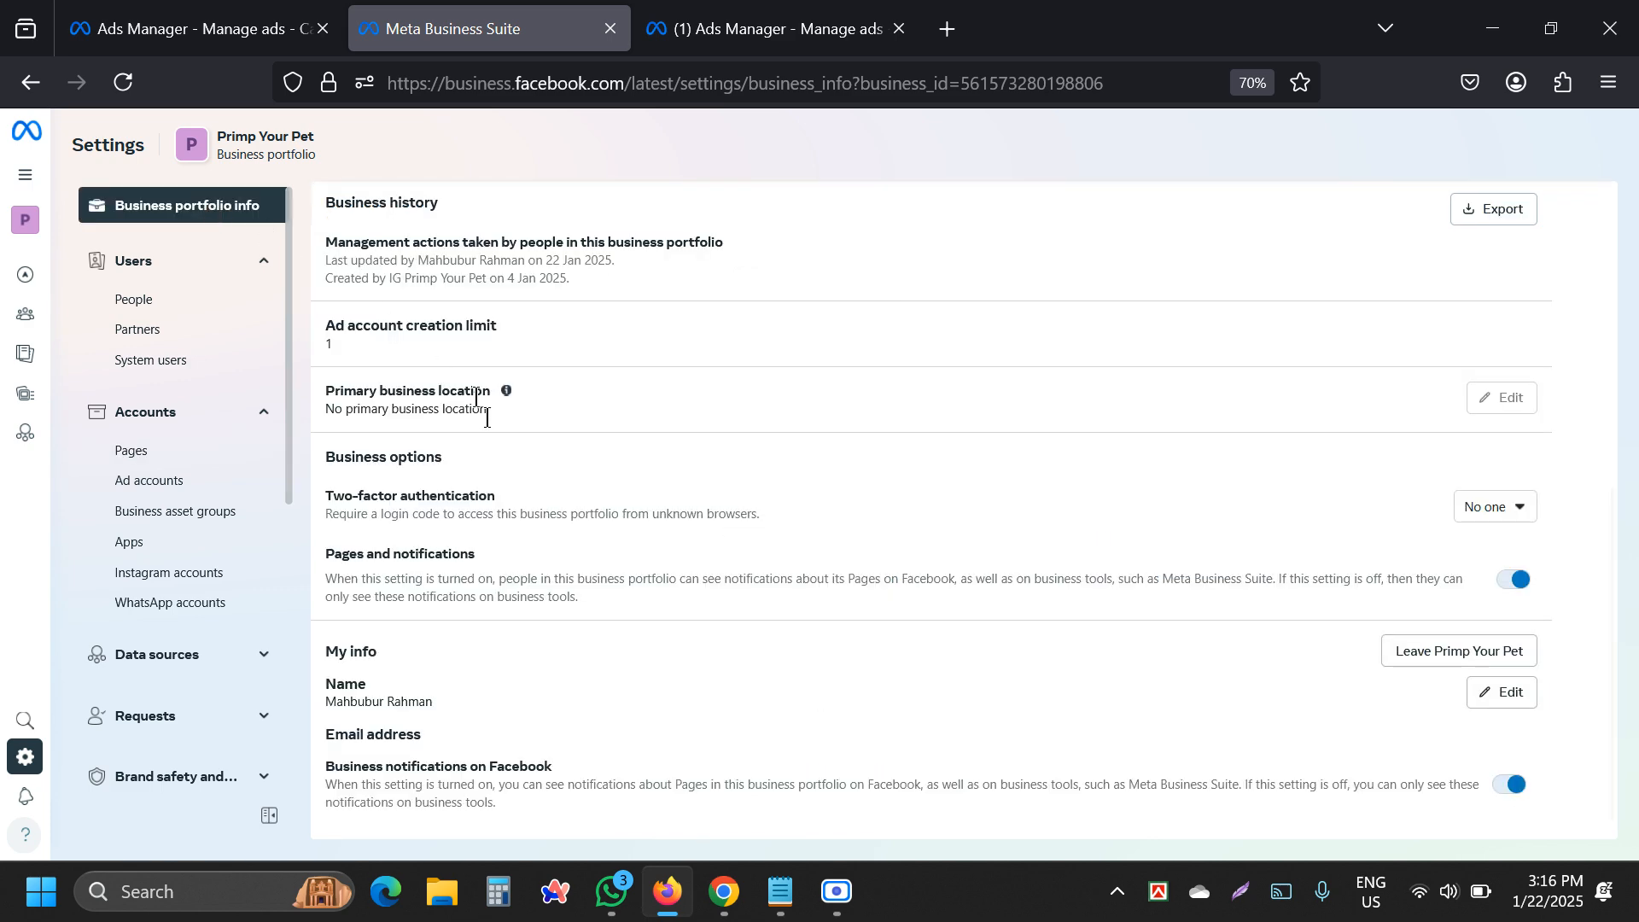
scroll(486, 418, up, 6)
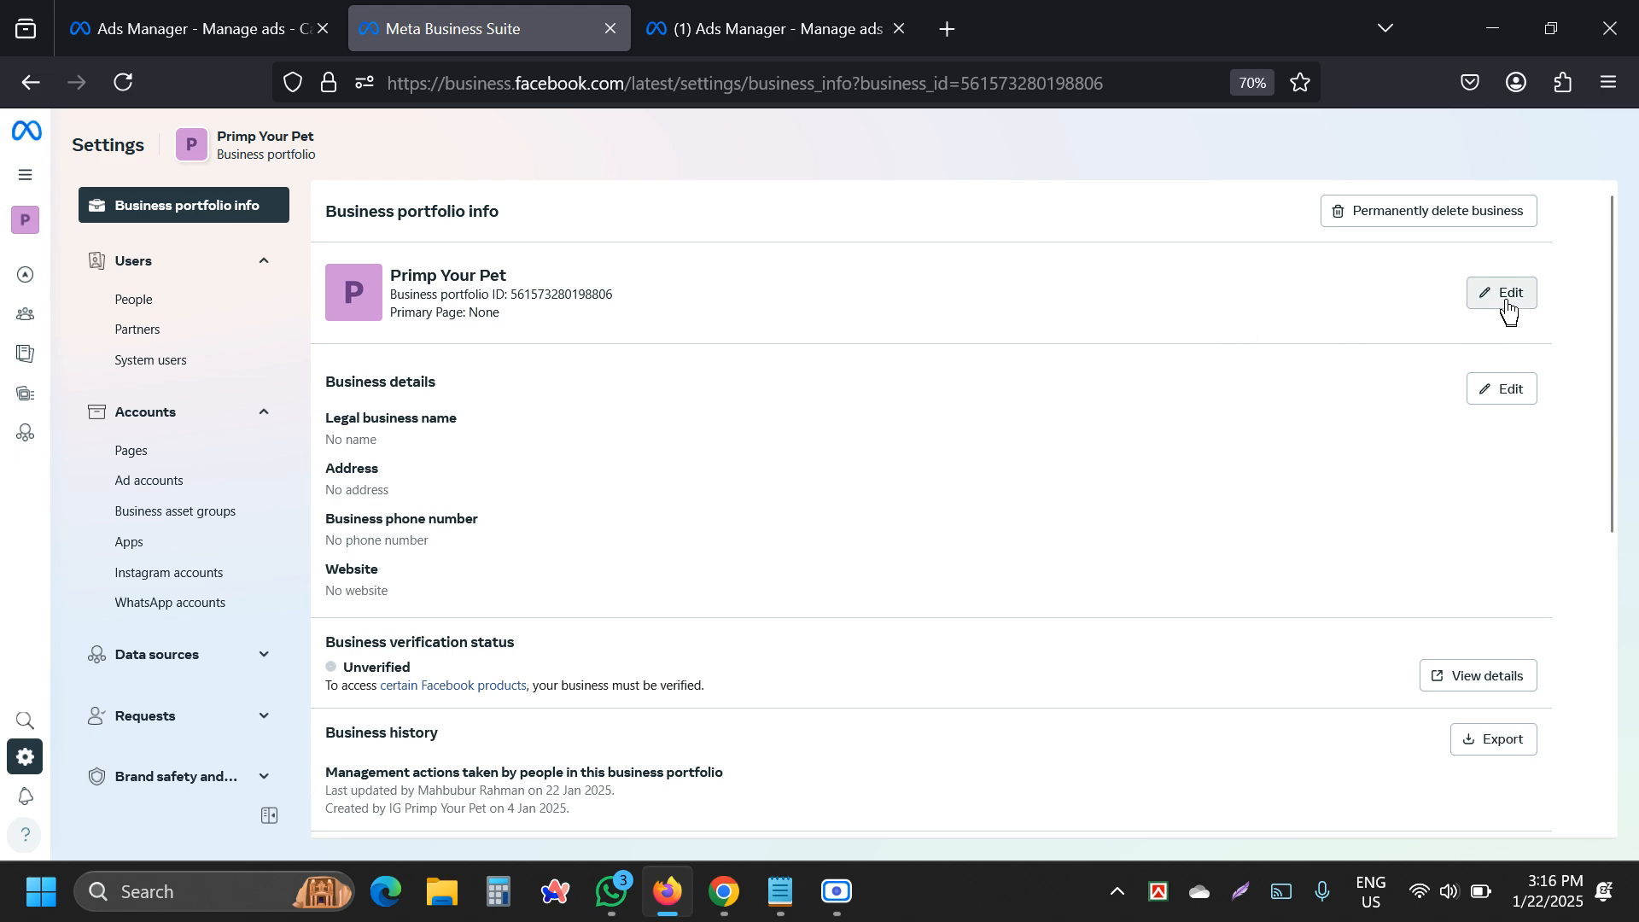
scroll(549, 406, down, 6)
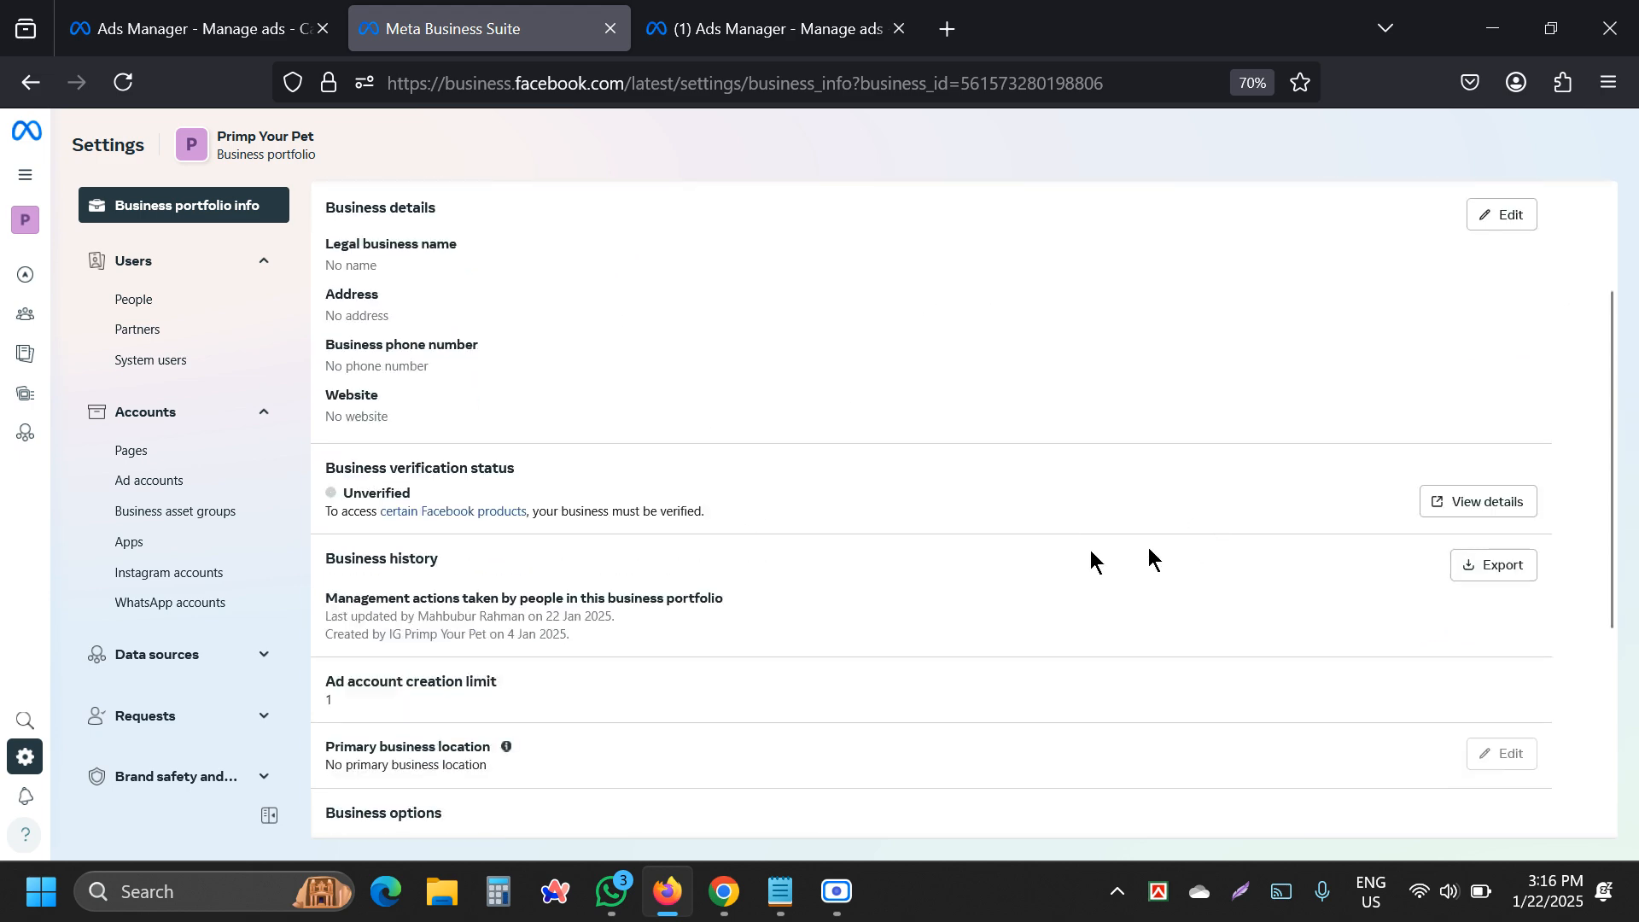
scroll(913, 649, up, 6)
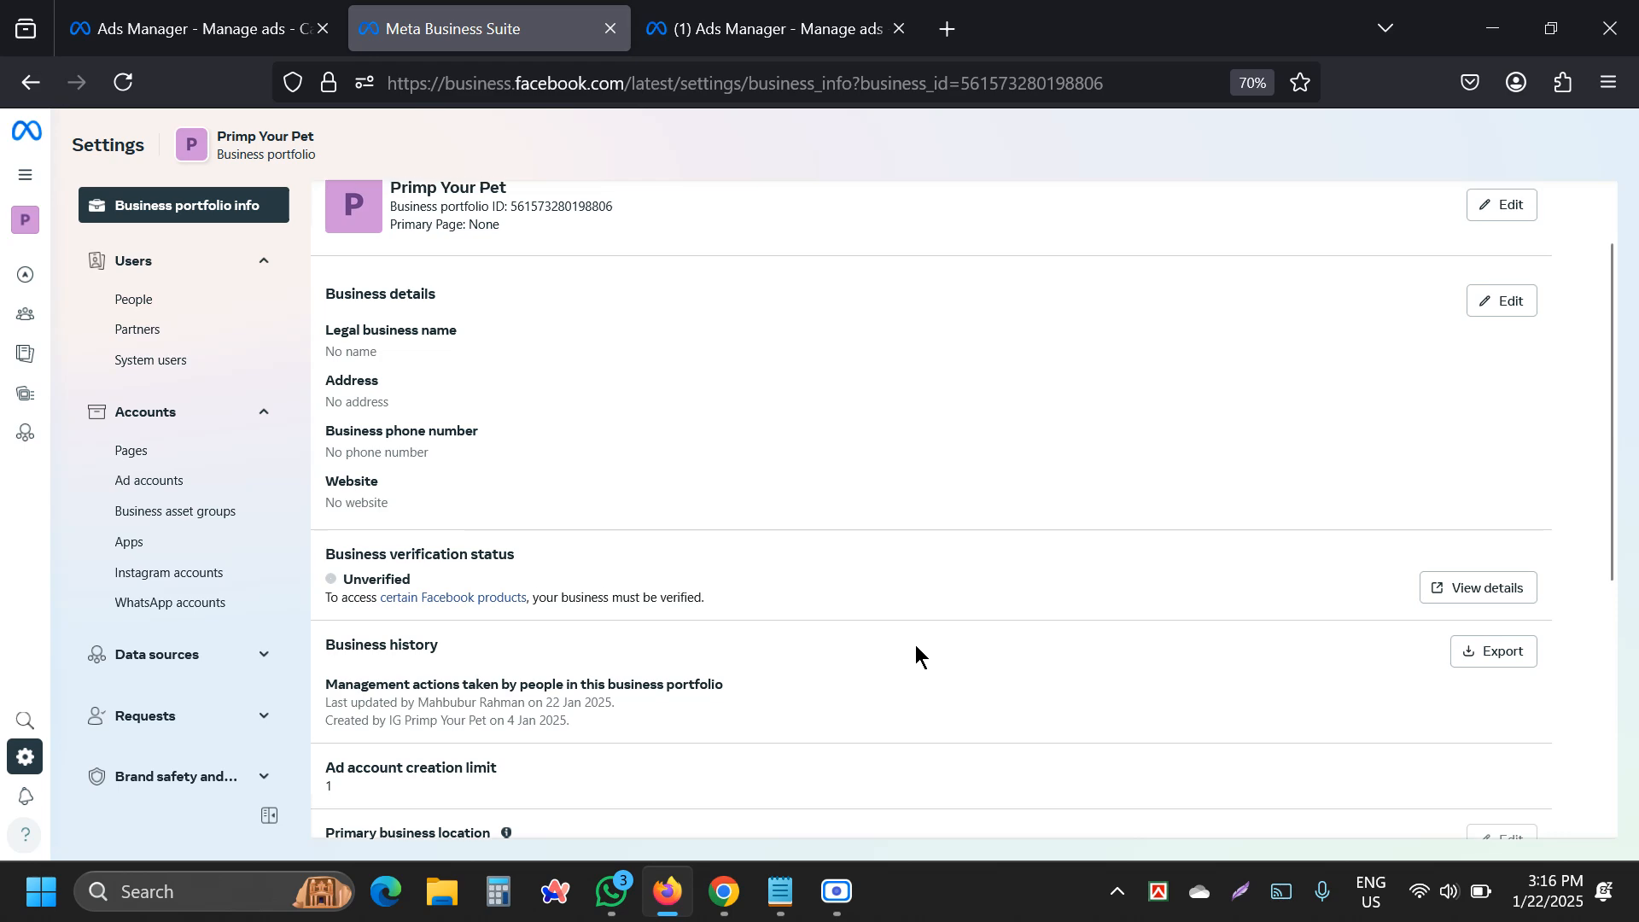
- Replace the business portfolio picture with the LOGO-01 (1) image from the Downloads folder and submit it
click(1502, 294)
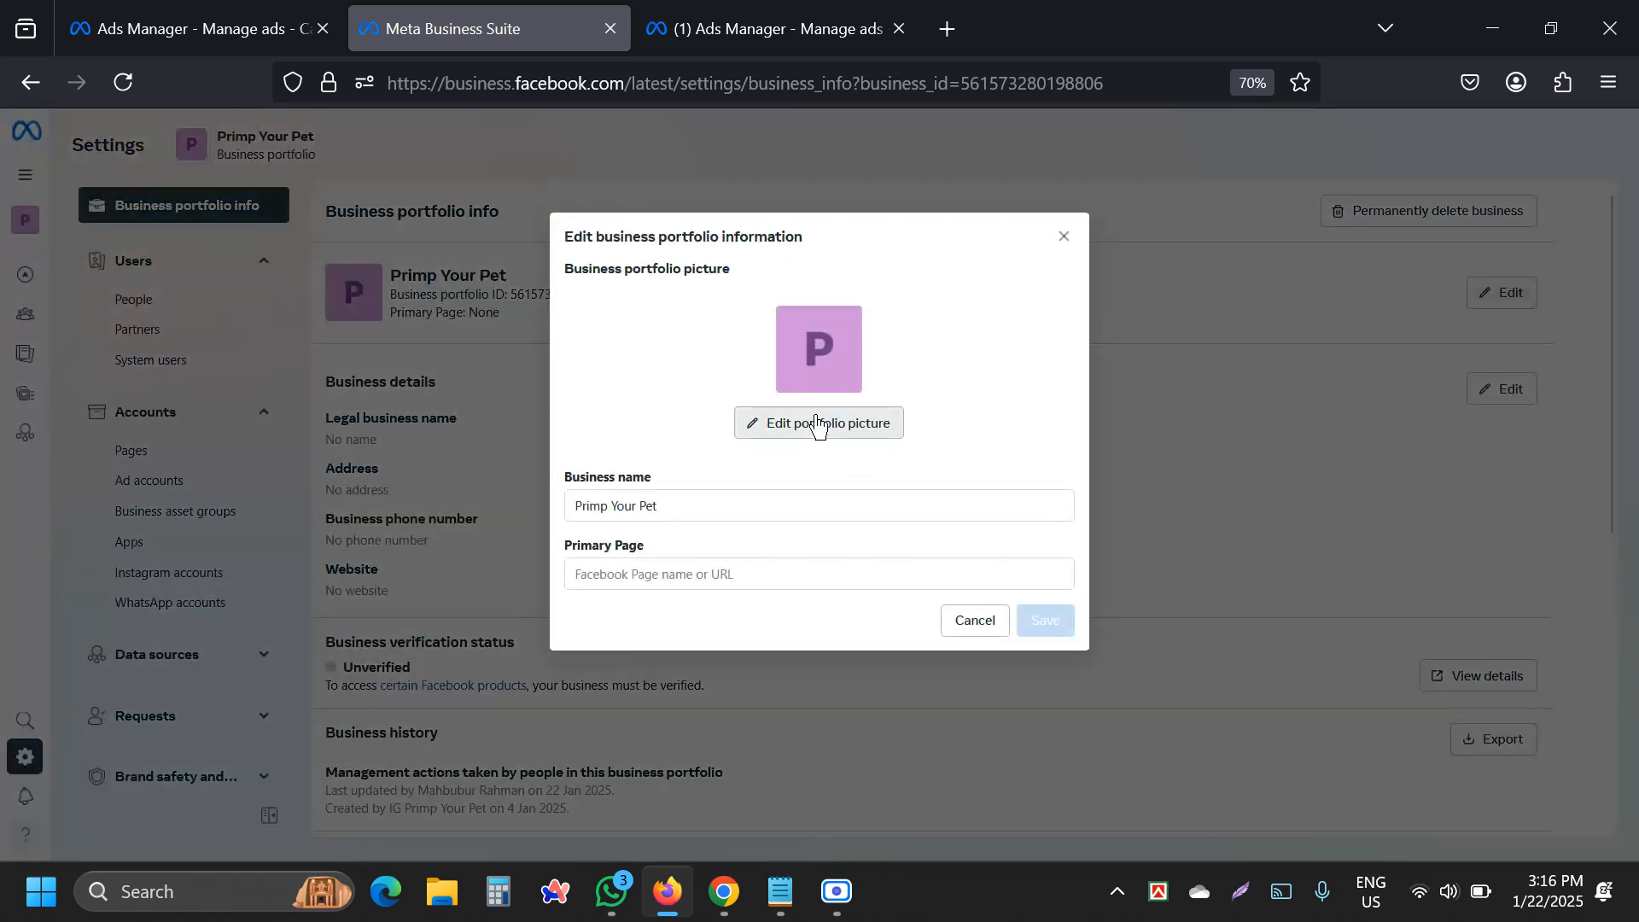
click(815, 424)
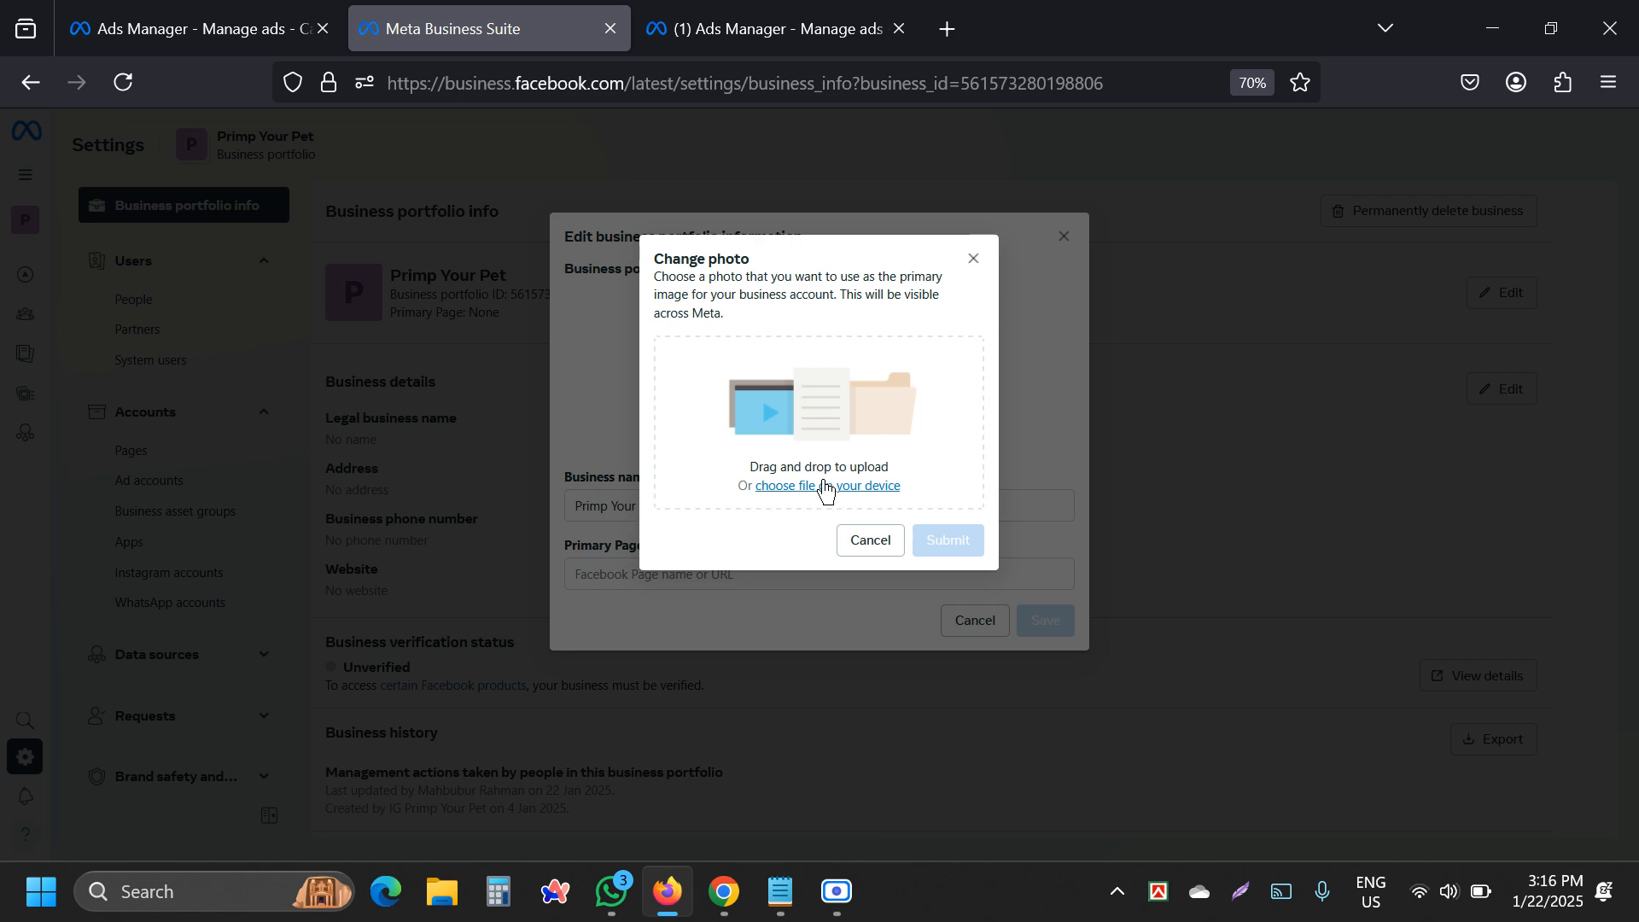
click(824, 488)
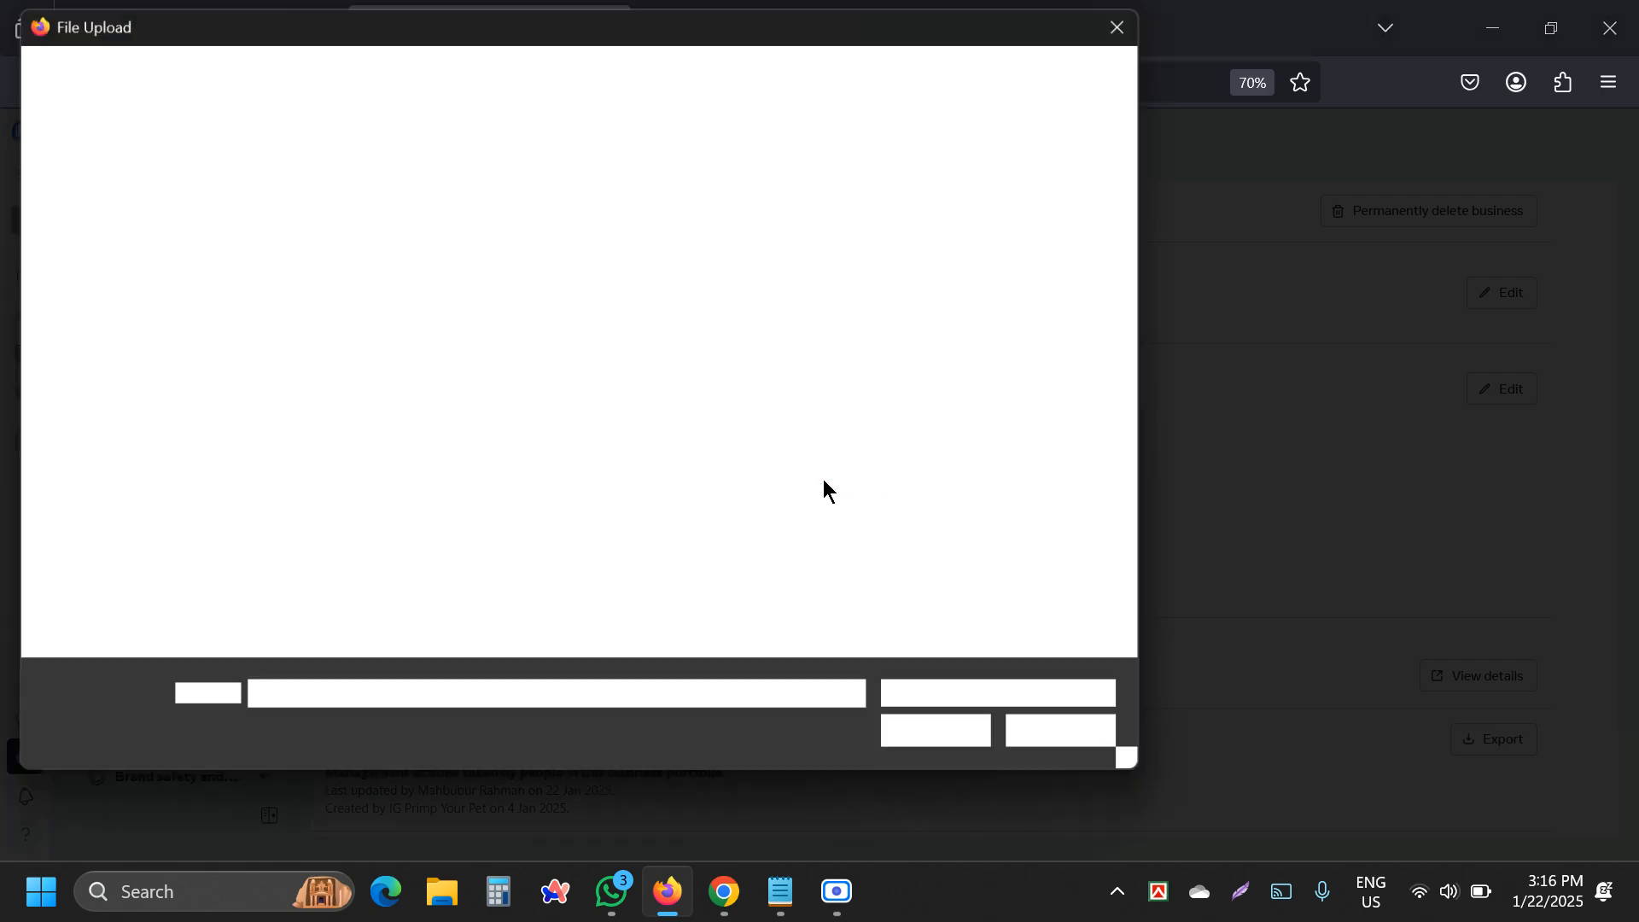
scroll(572, 419, down, 15)
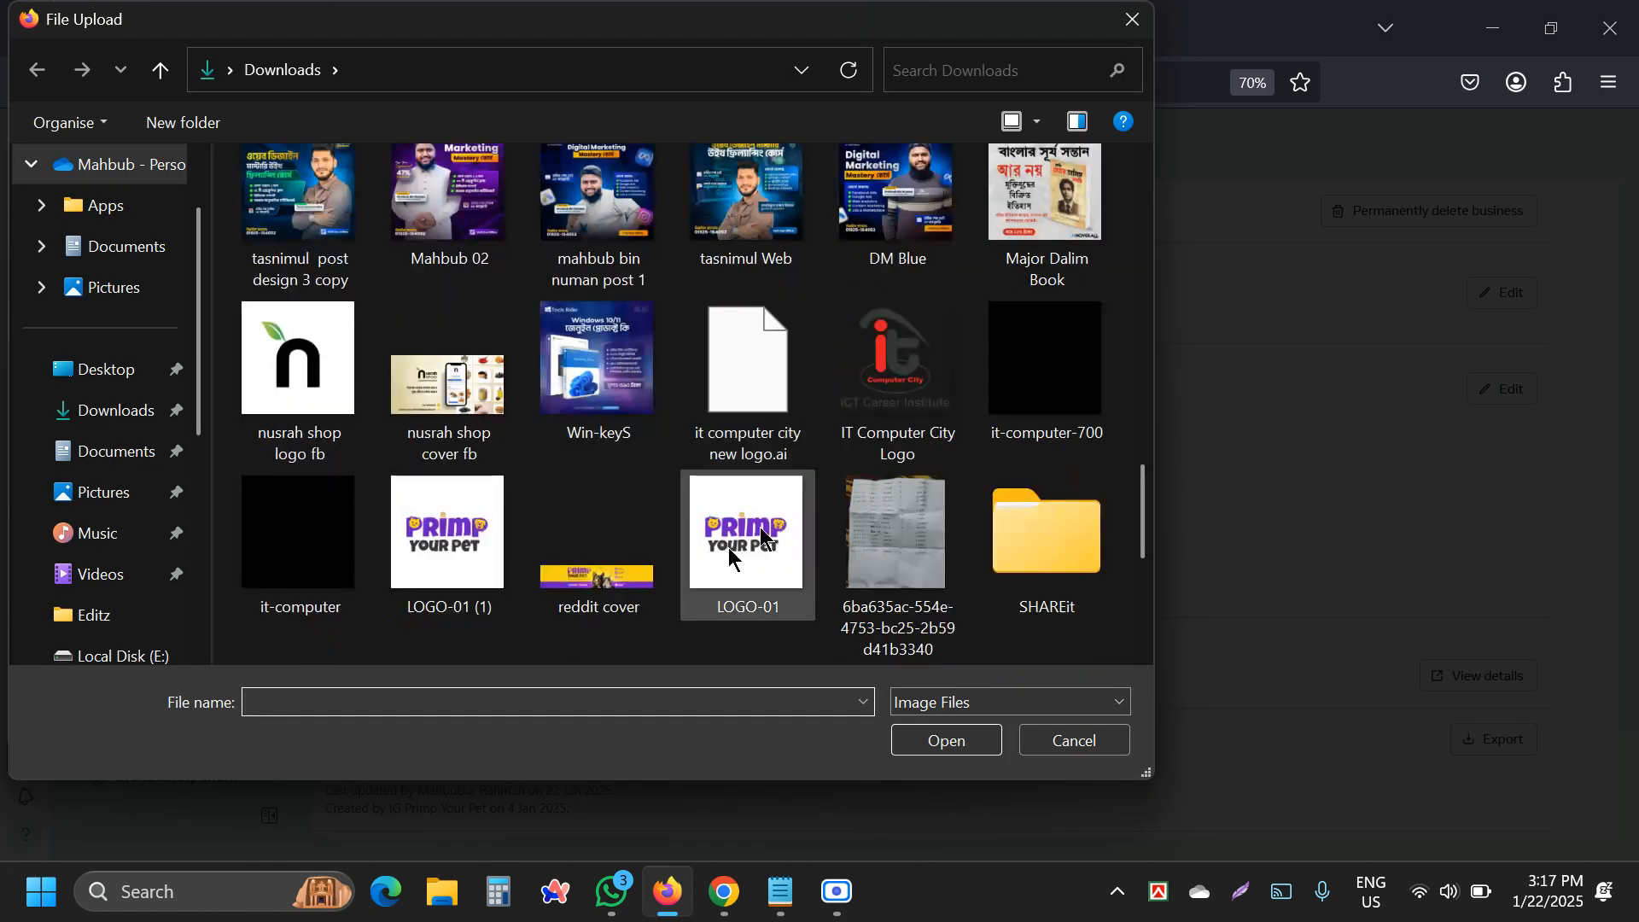
double_click(449, 559)
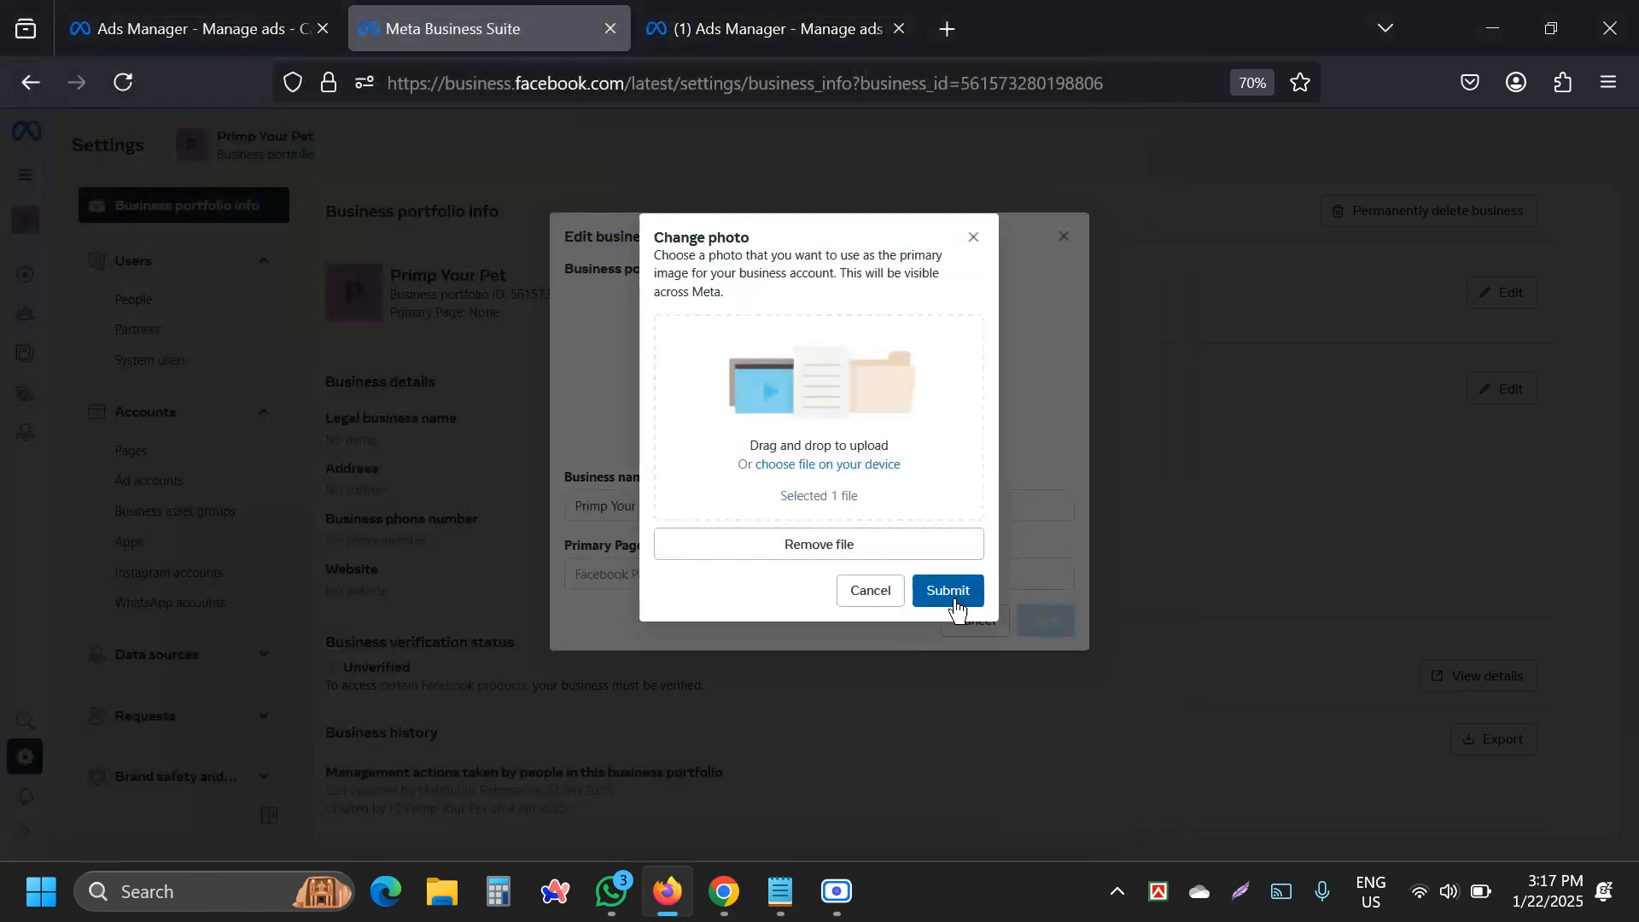
click(950, 600)
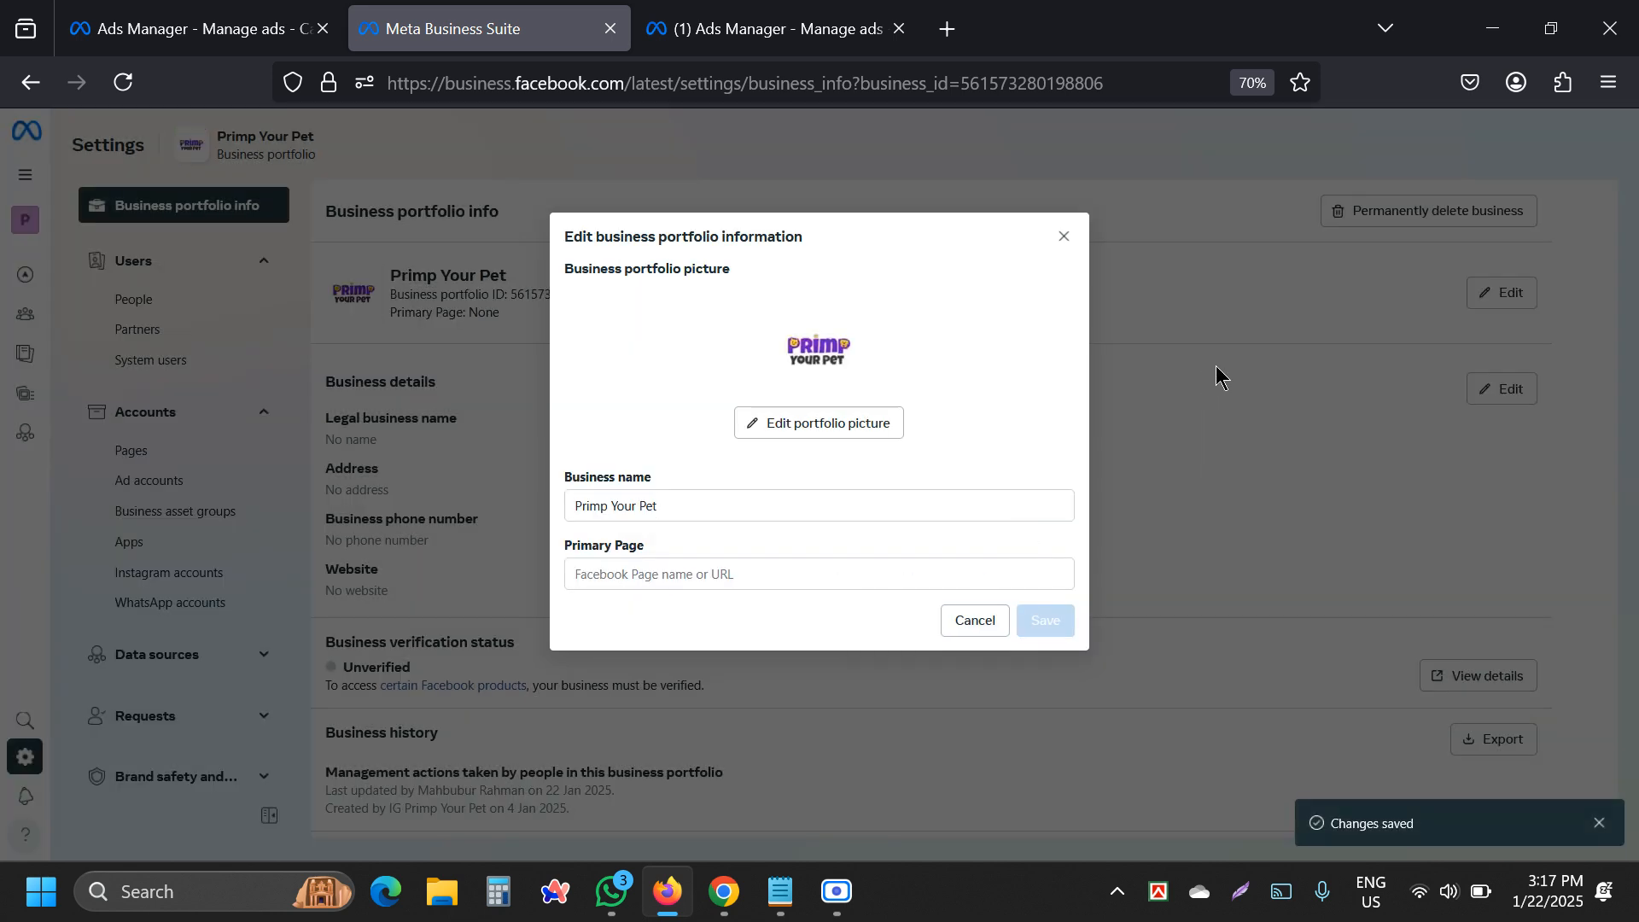
- Try to save Primp Your Pet as the portfolio's primary Page and dismiss the resulting notice
click(657, 574)
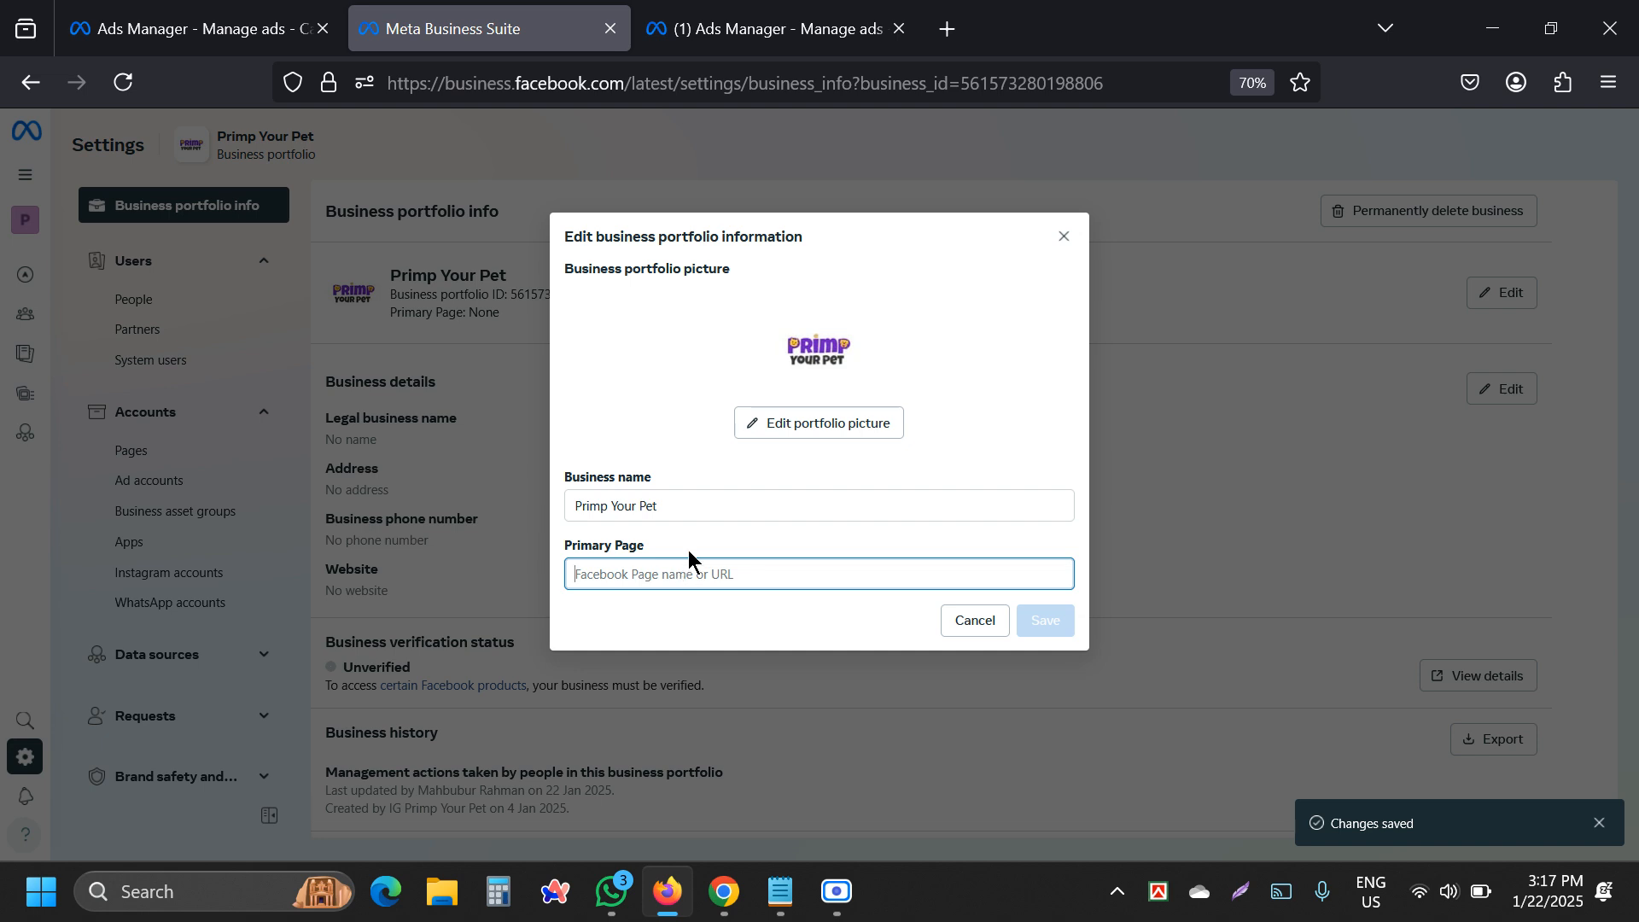
text(primp)
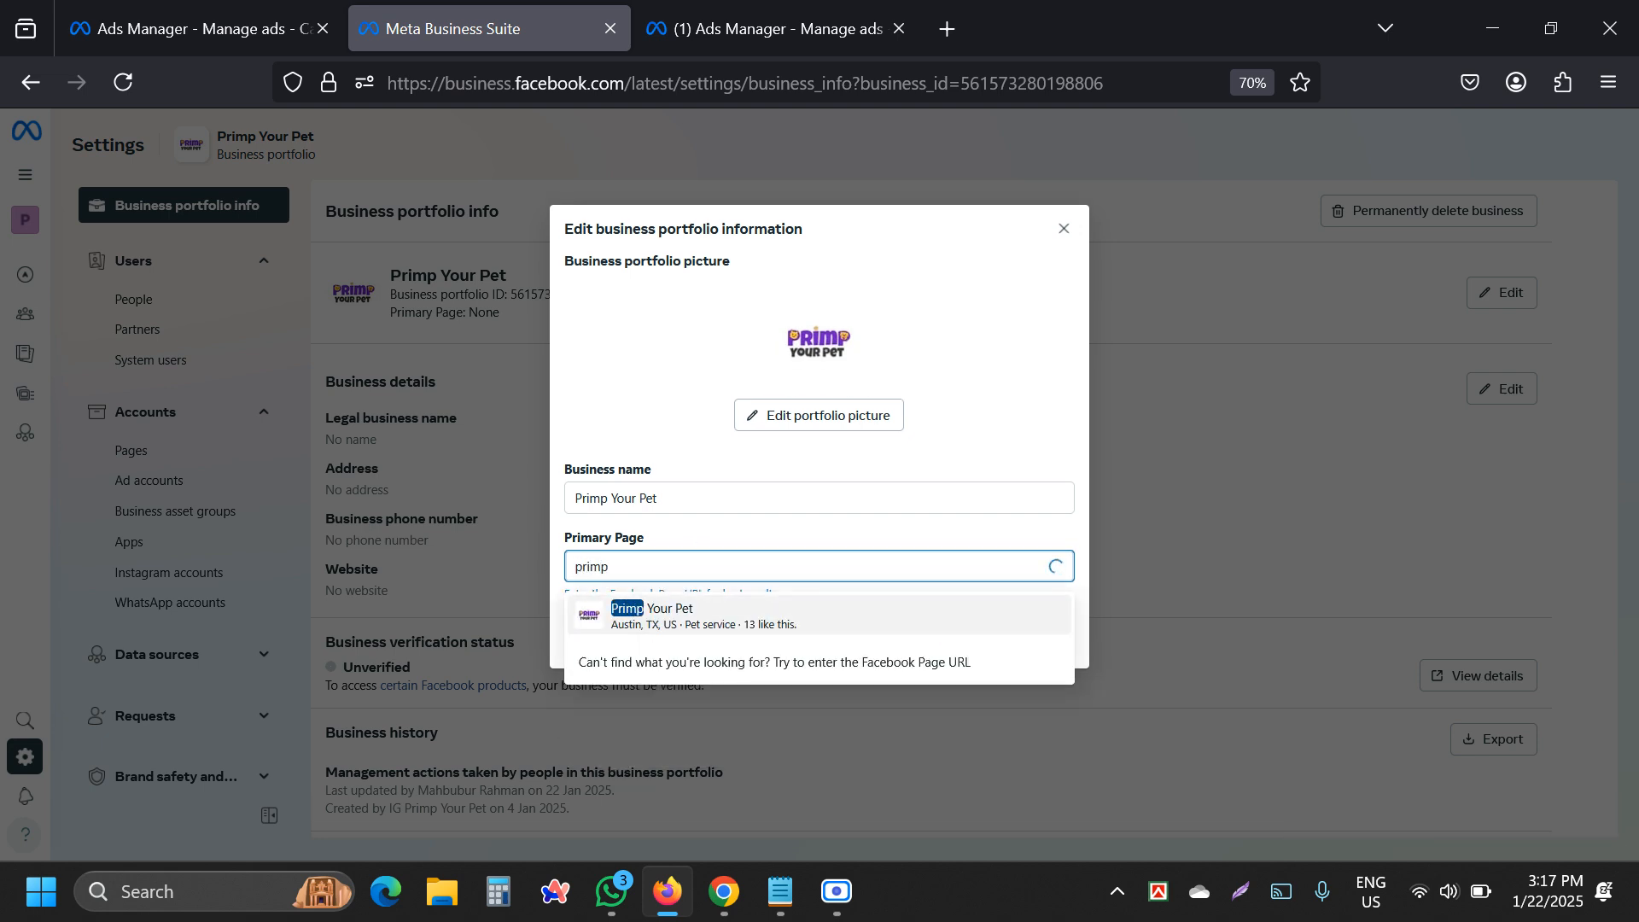
click(722, 621)
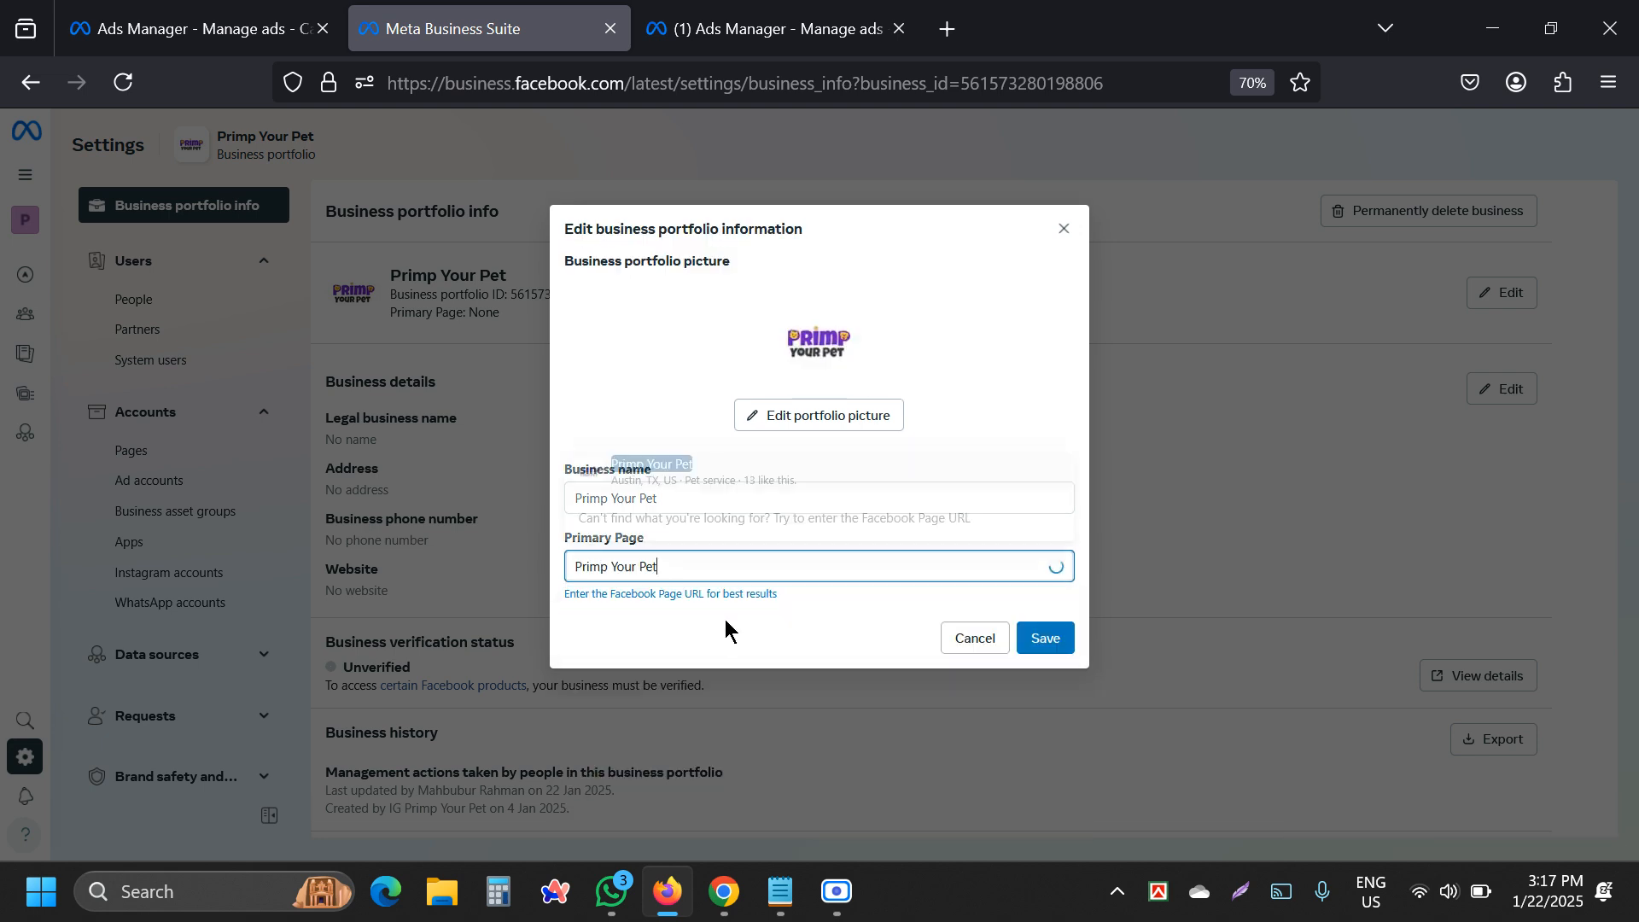
click(1045, 640)
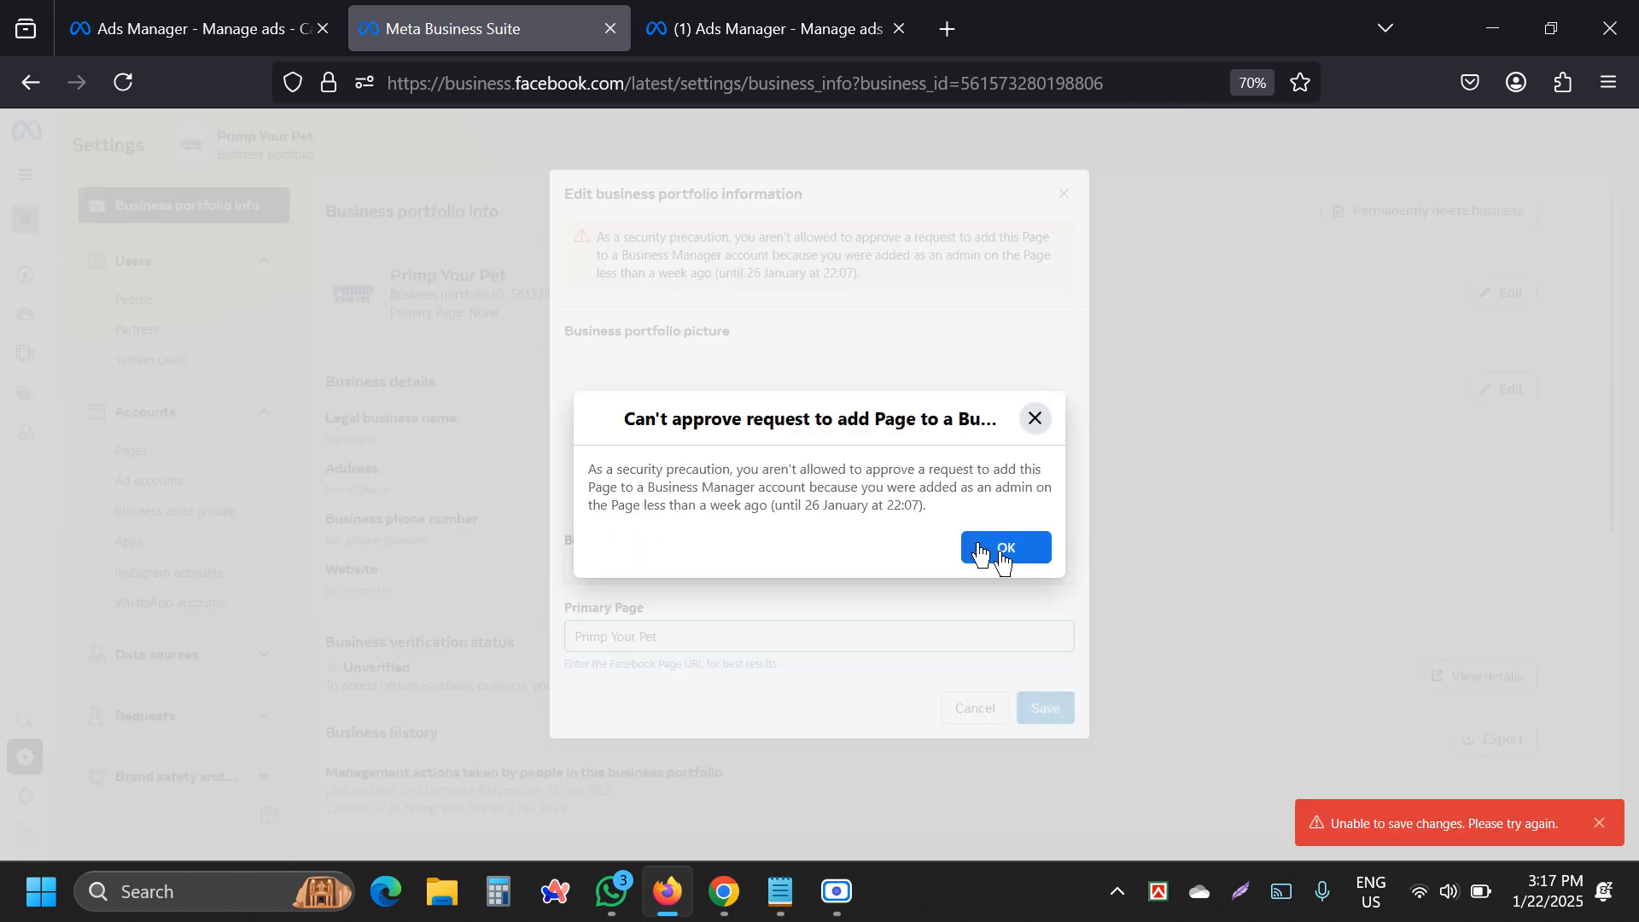
click(993, 547)
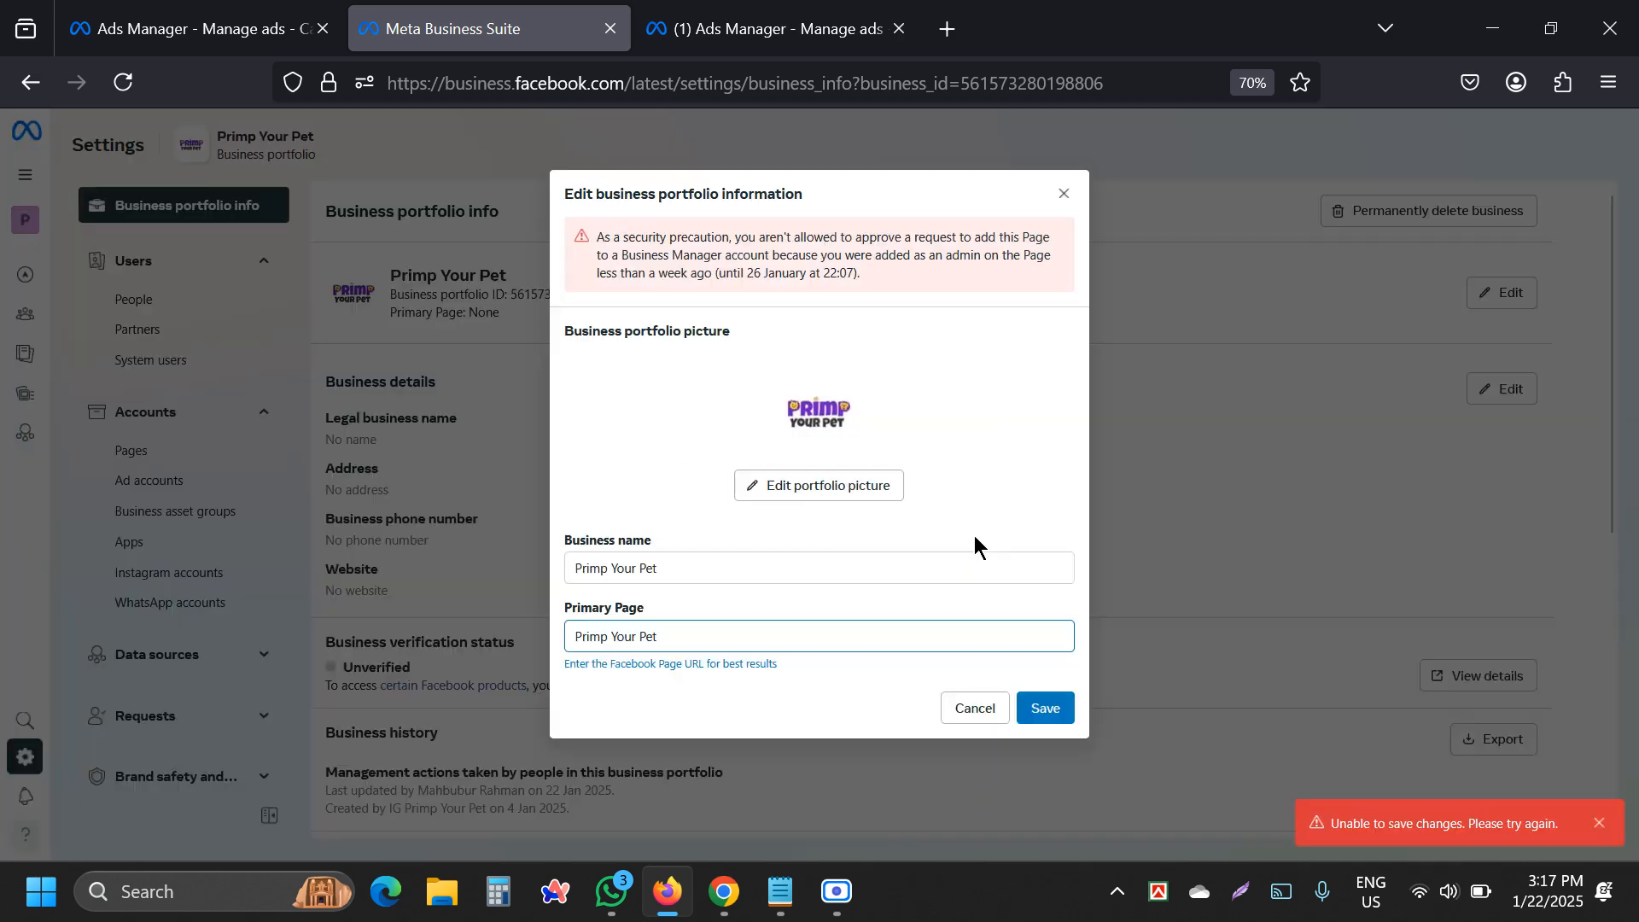
- Clear the Primary Page entry and close the business portfolio information editor without saving
triple_click(712, 636)
key(BackSpace)
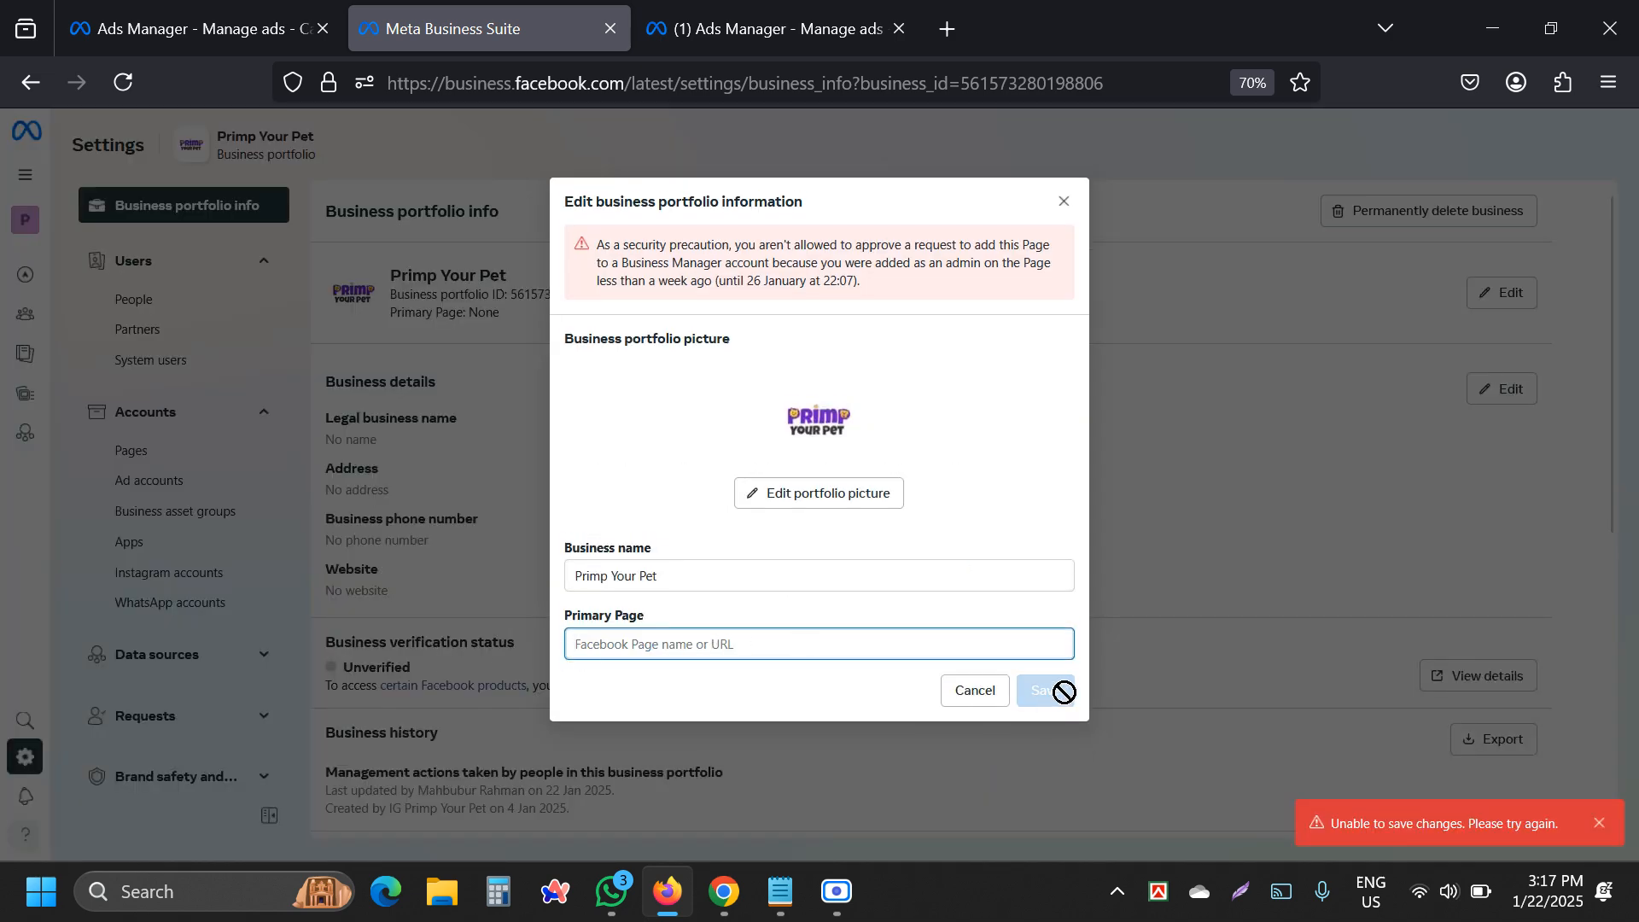
click(680, 674)
click(848, 575)
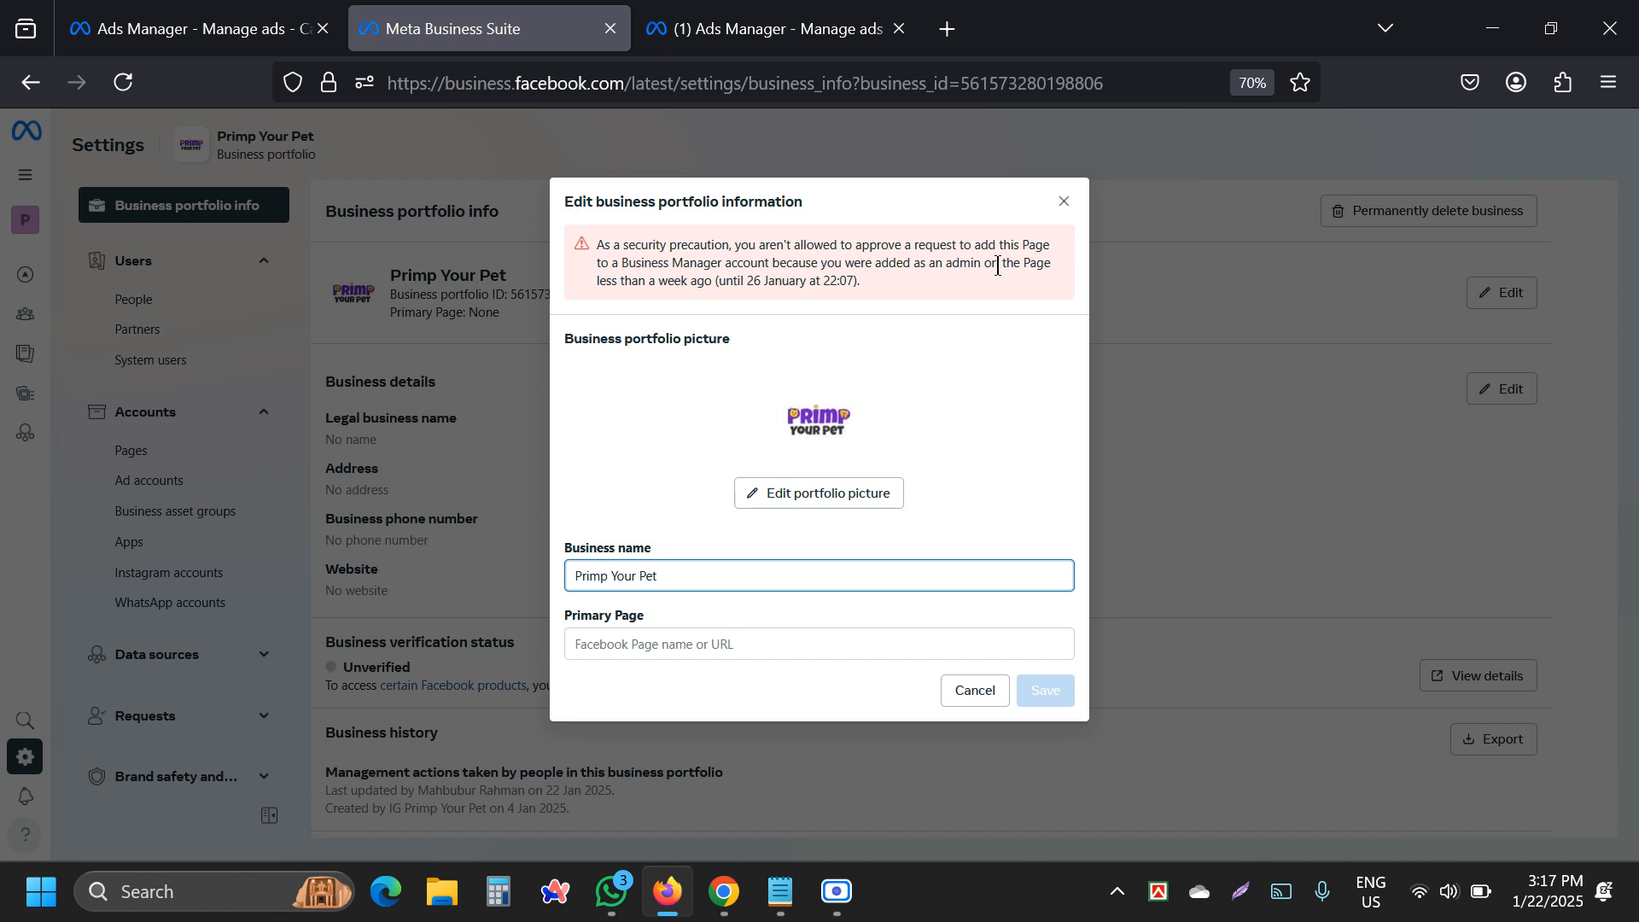
click(687, 617)
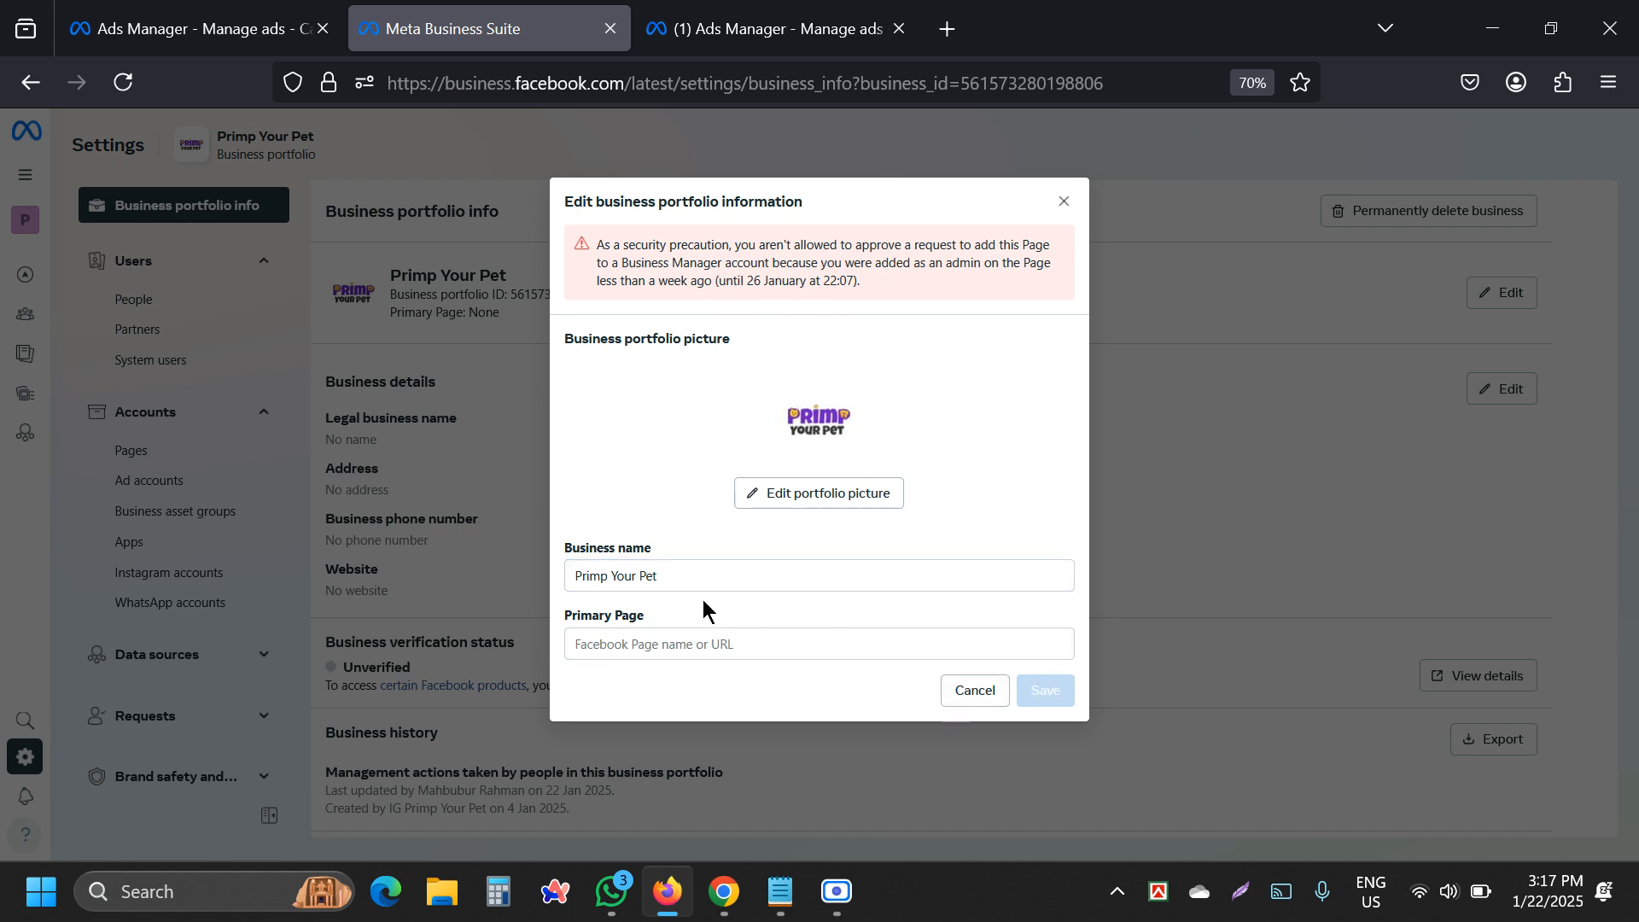
click(1061, 202)
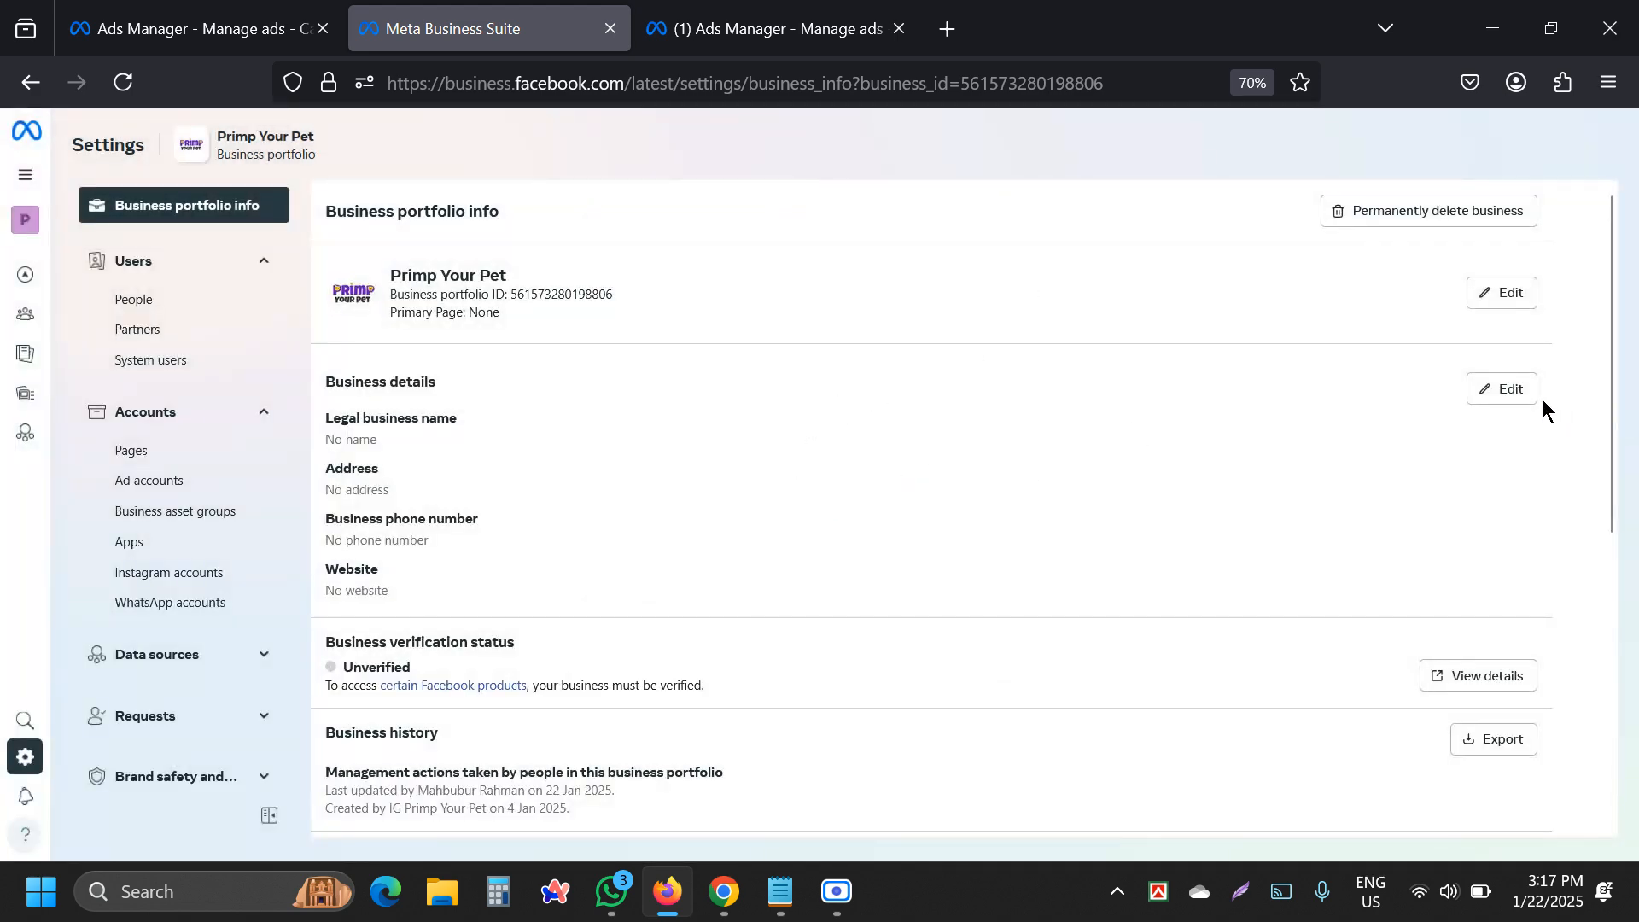
- Open the business details for editing and look through the form's fields down to Tax ID (EIN)
drag(367, 382, 469, 377)
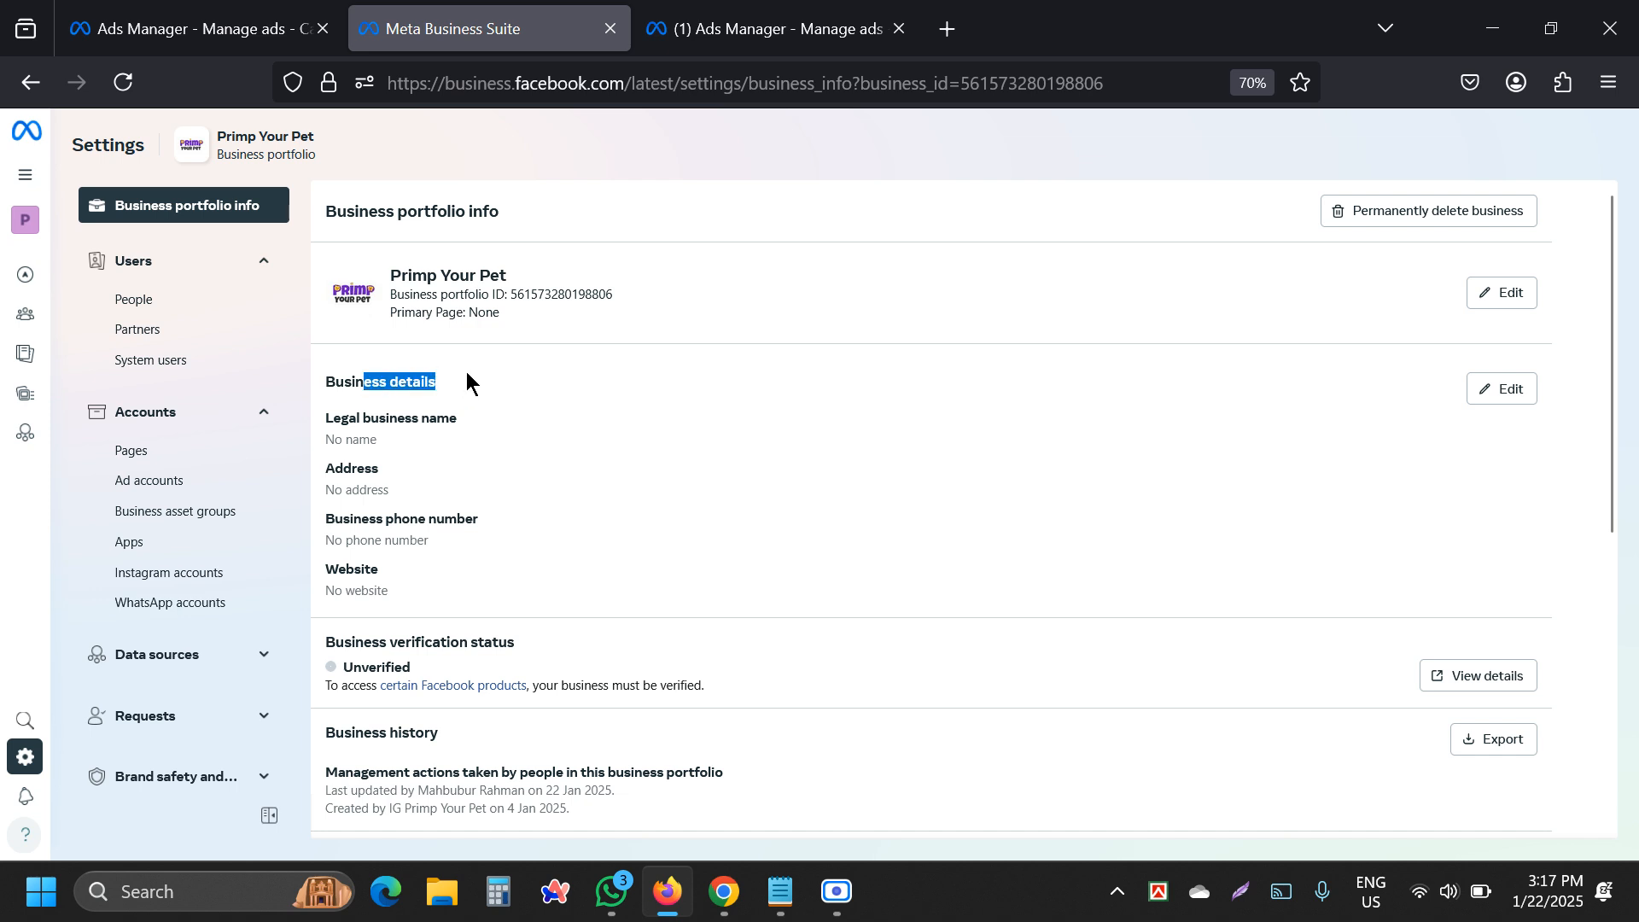
click(468, 376)
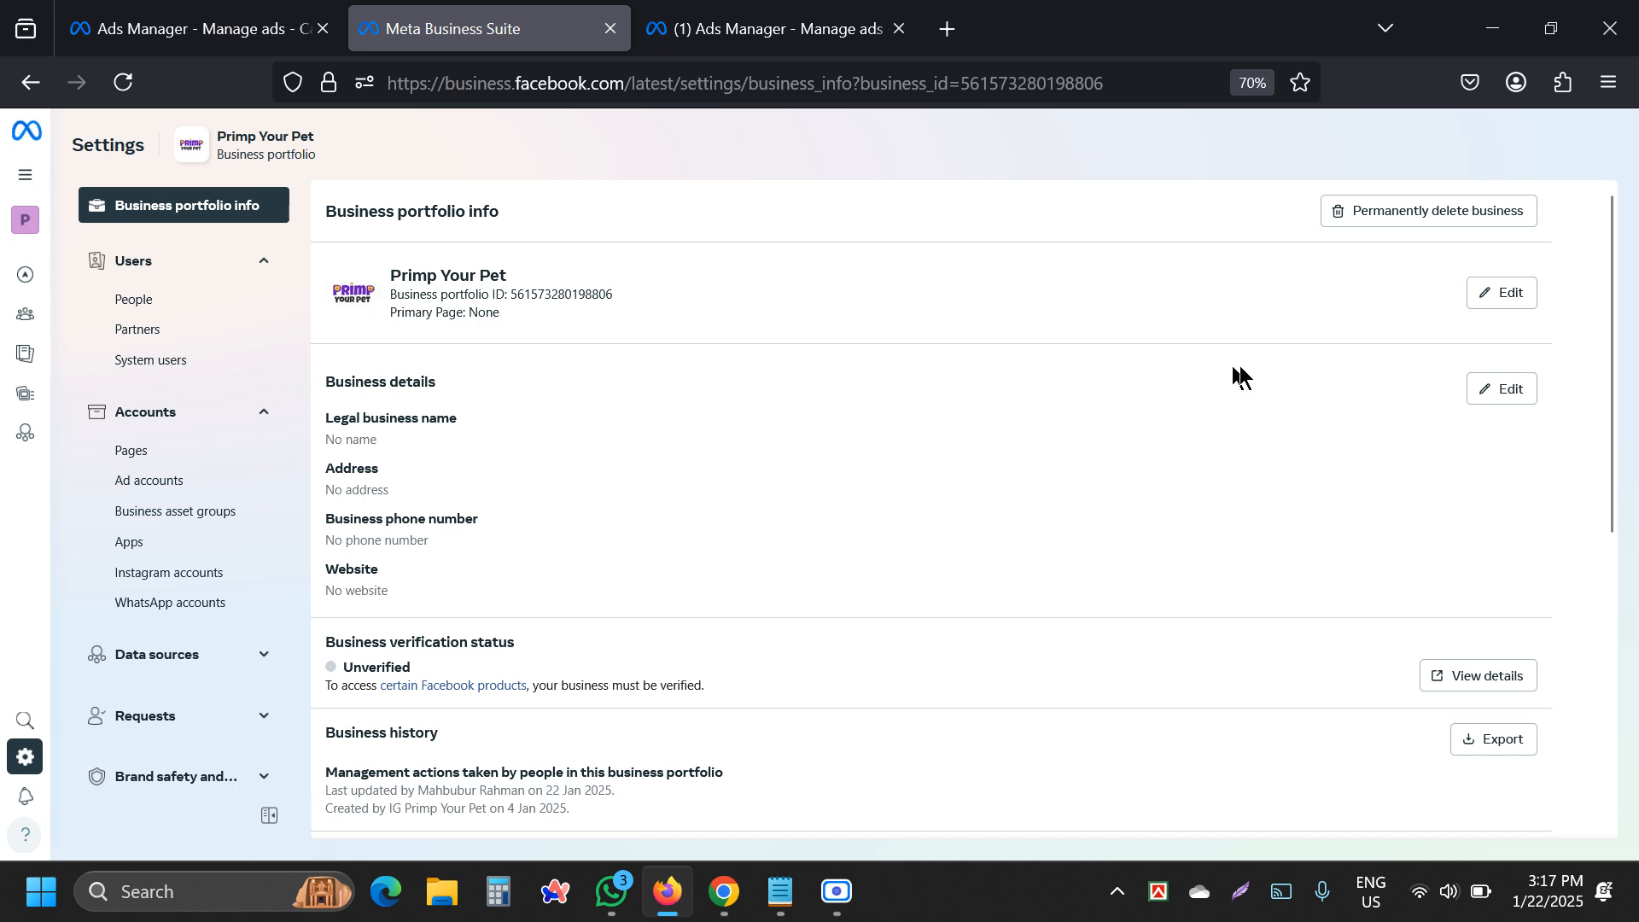
click(1526, 393)
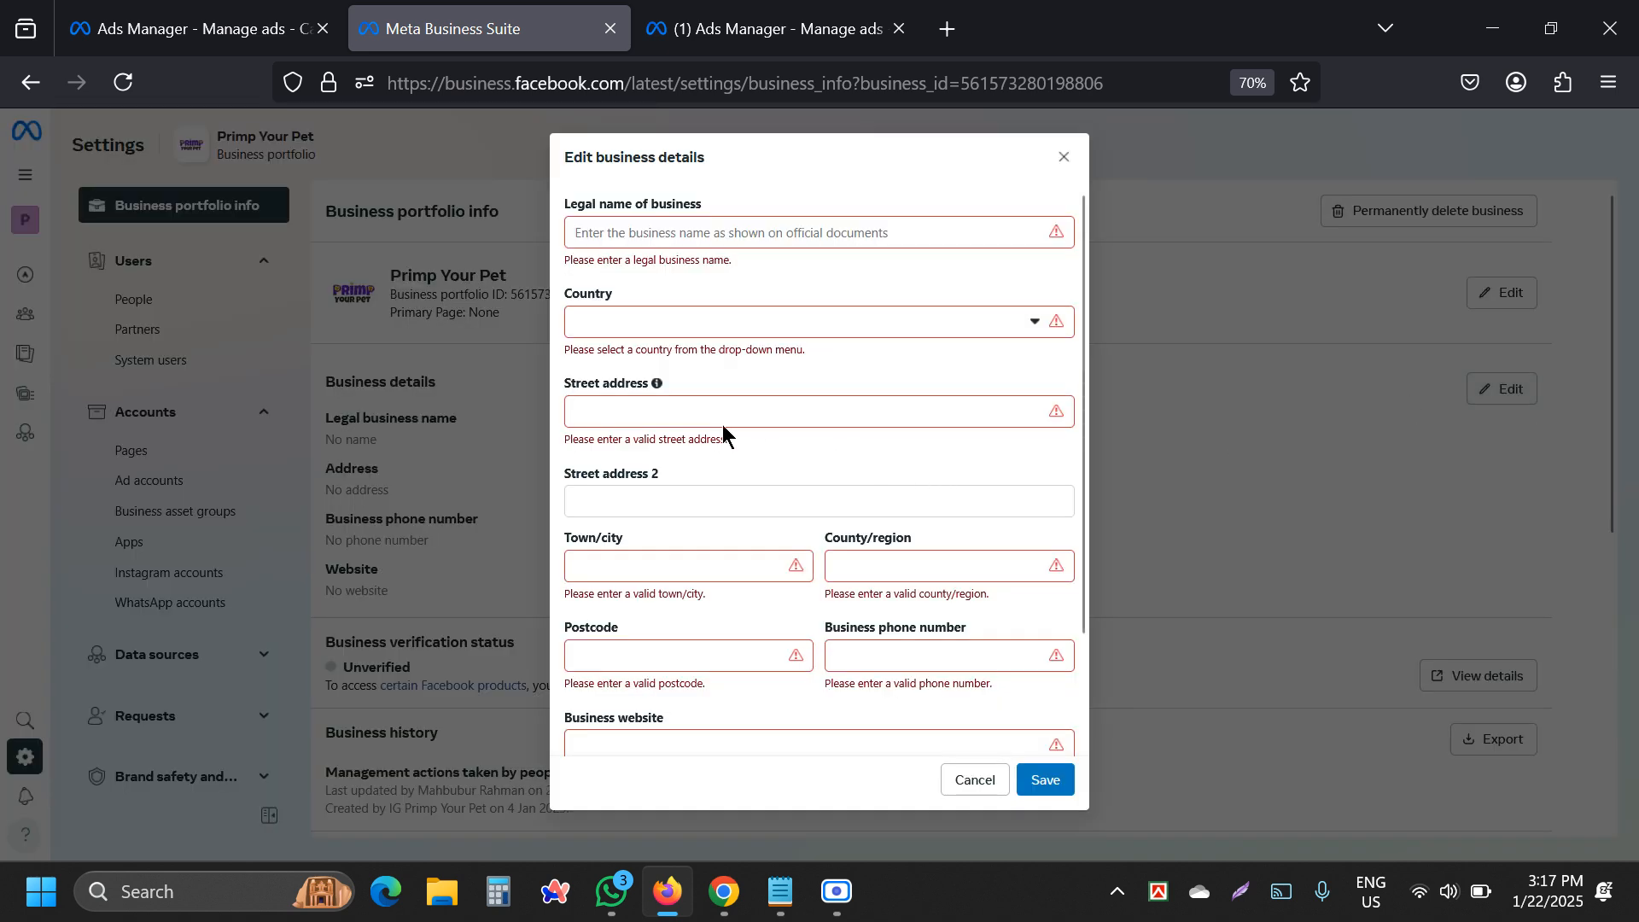
scroll(722, 424, down, 3)
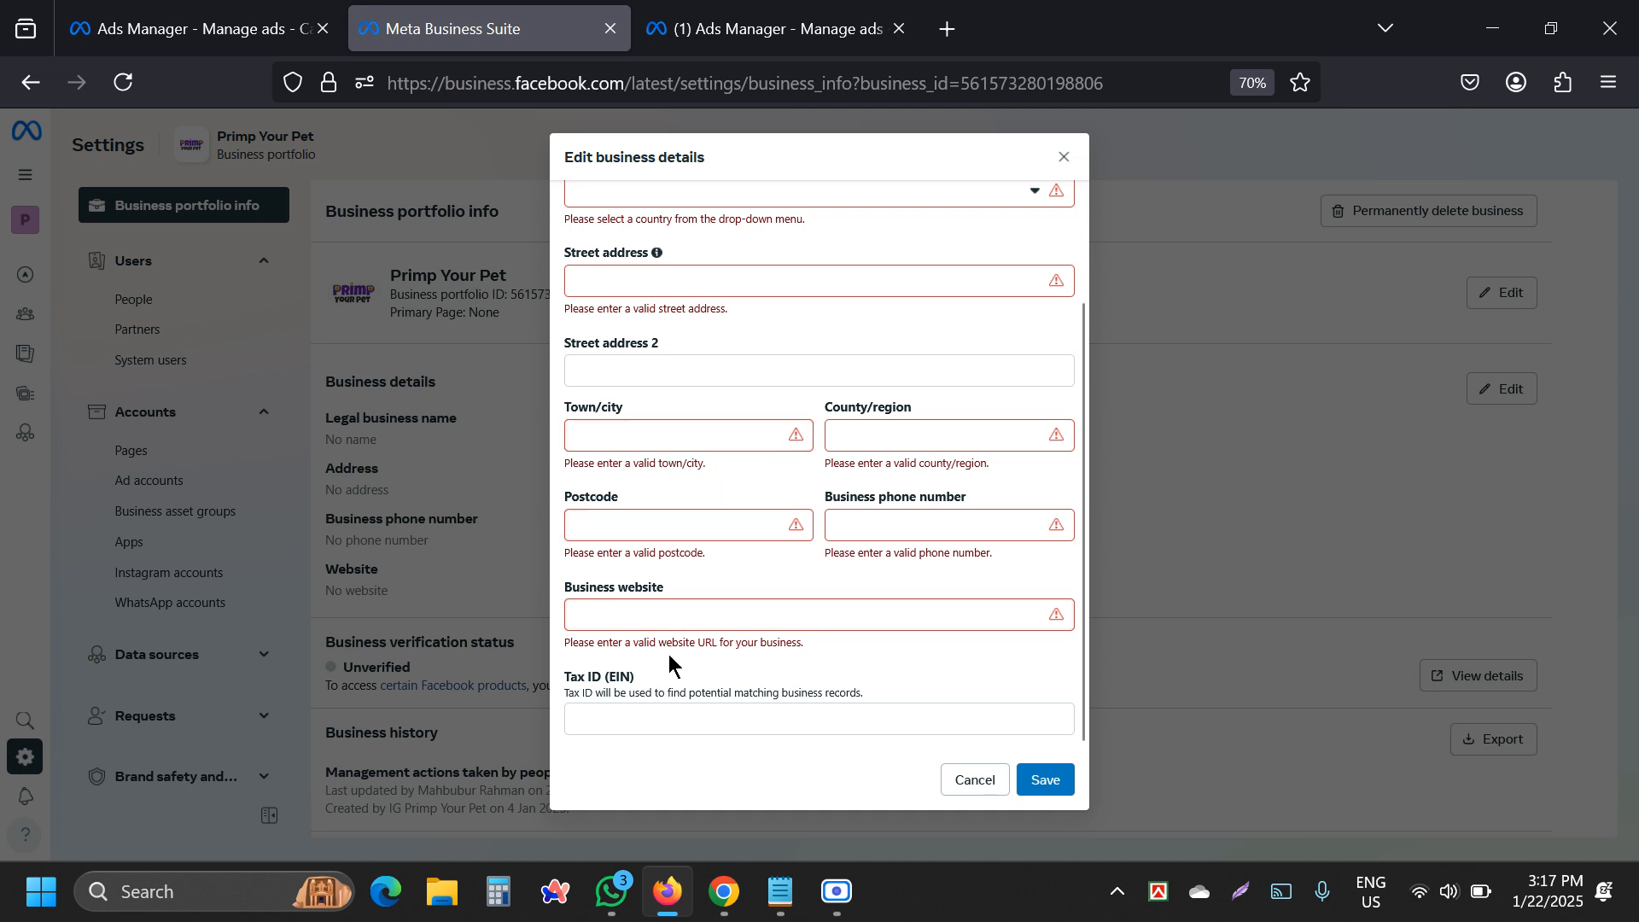
- Examine the business details form from Legal name of business to Business website, and close it without saving
scroll(669, 661, up, 5)
click(625, 229)
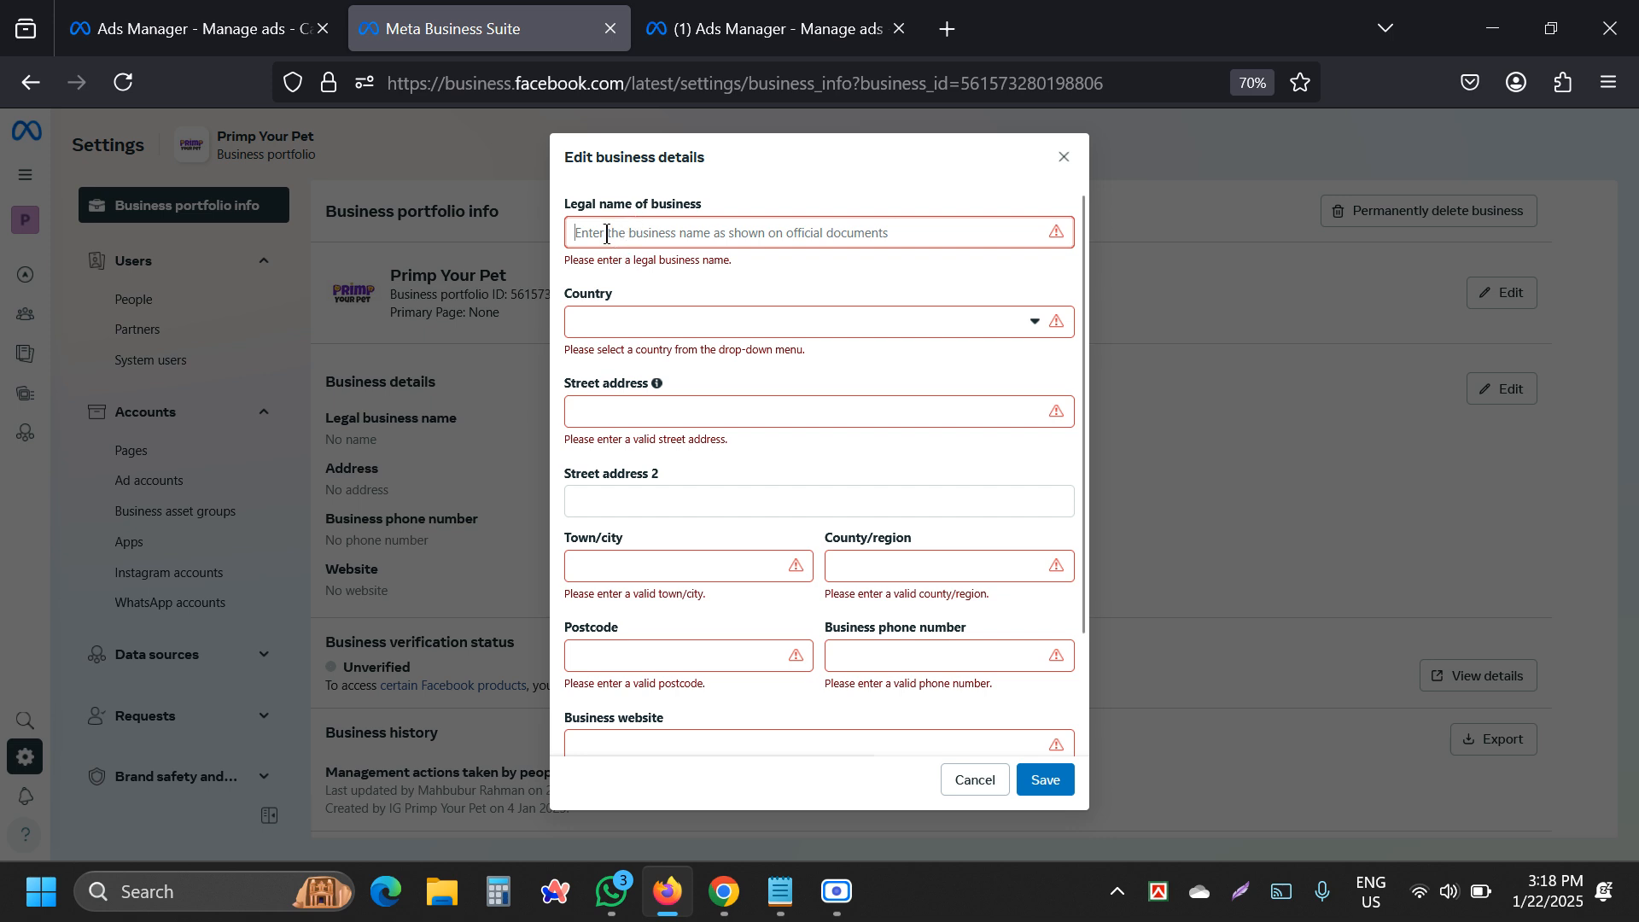
click(613, 325)
click(614, 326)
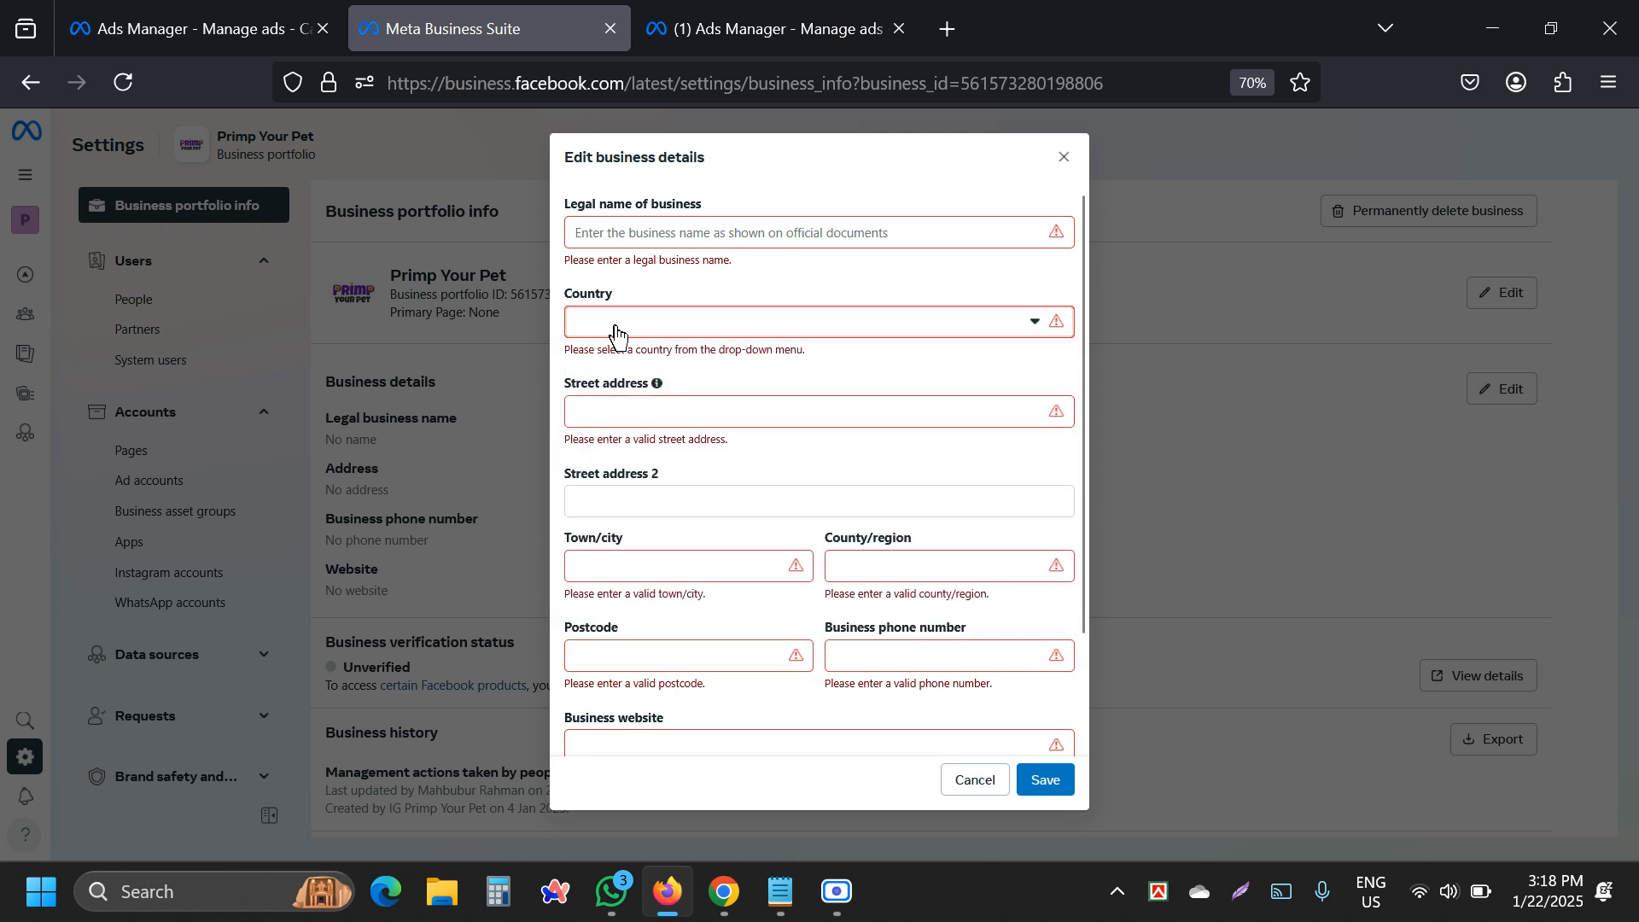
click(631, 332)
click(632, 332)
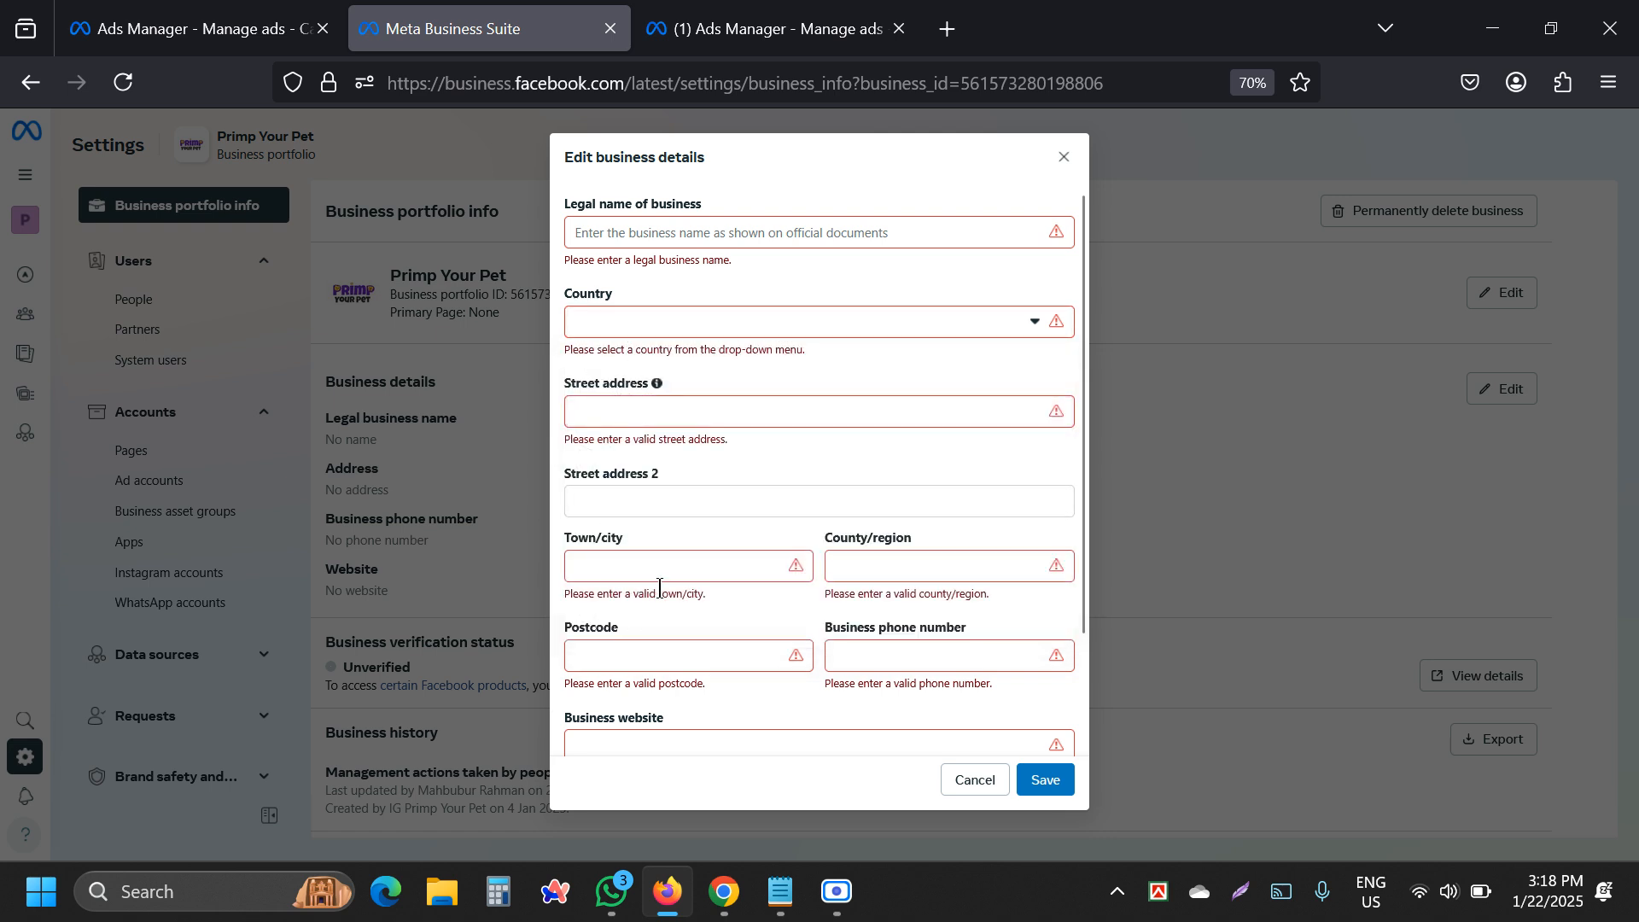
scroll(920, 583, down, 3)
click(645, 522)
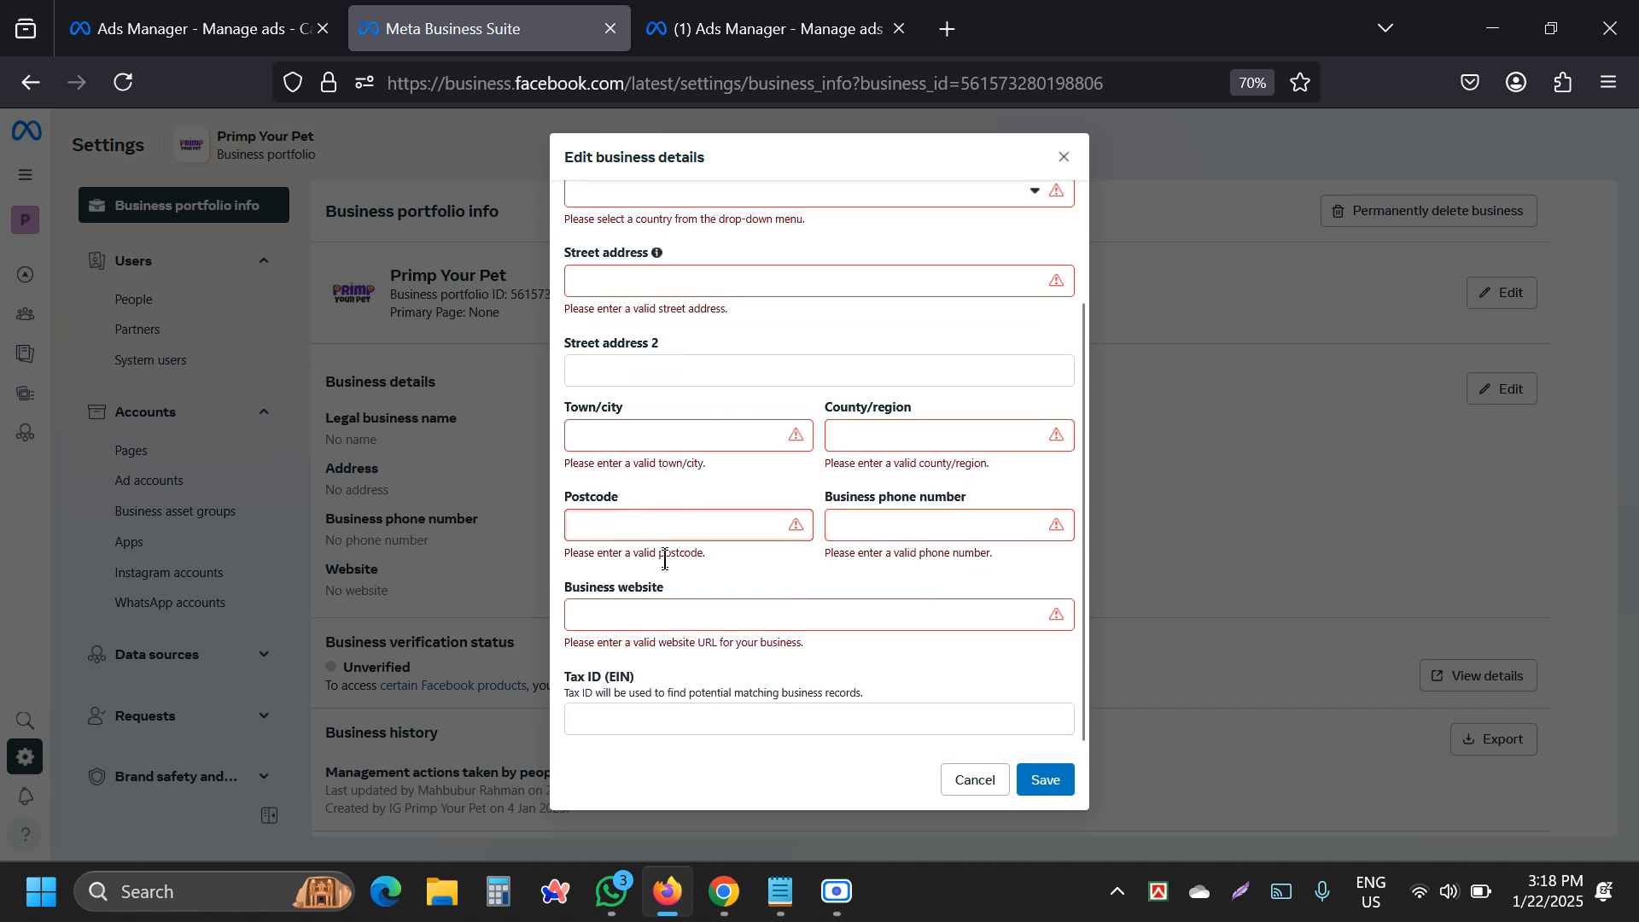
click(607, 614)
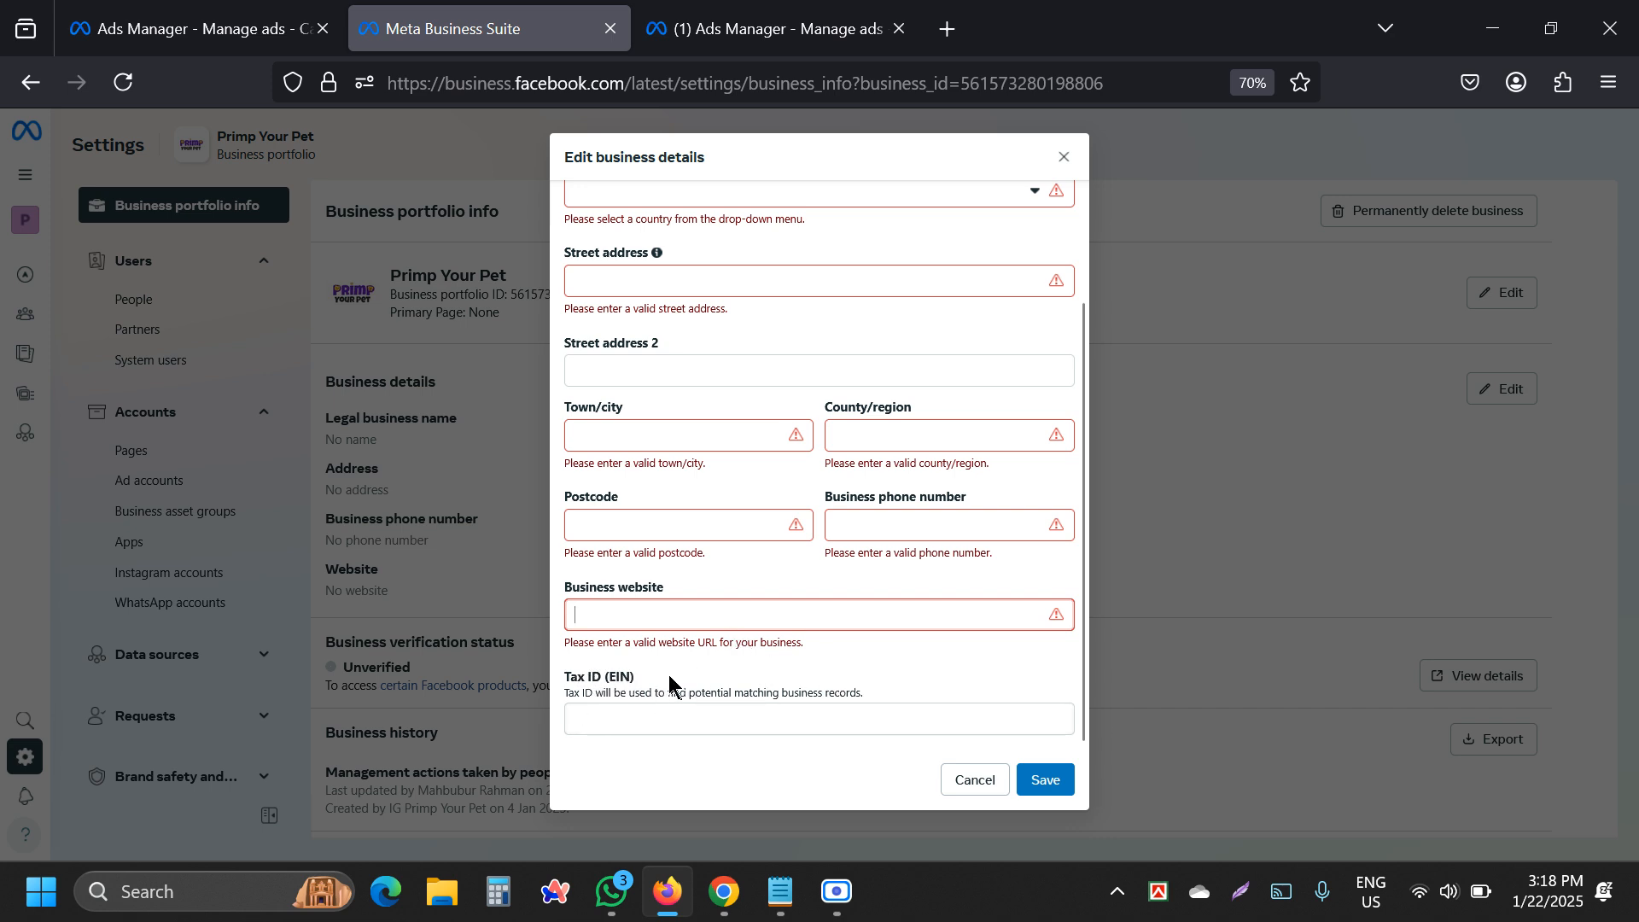
scroll(914, 645, up, 3)
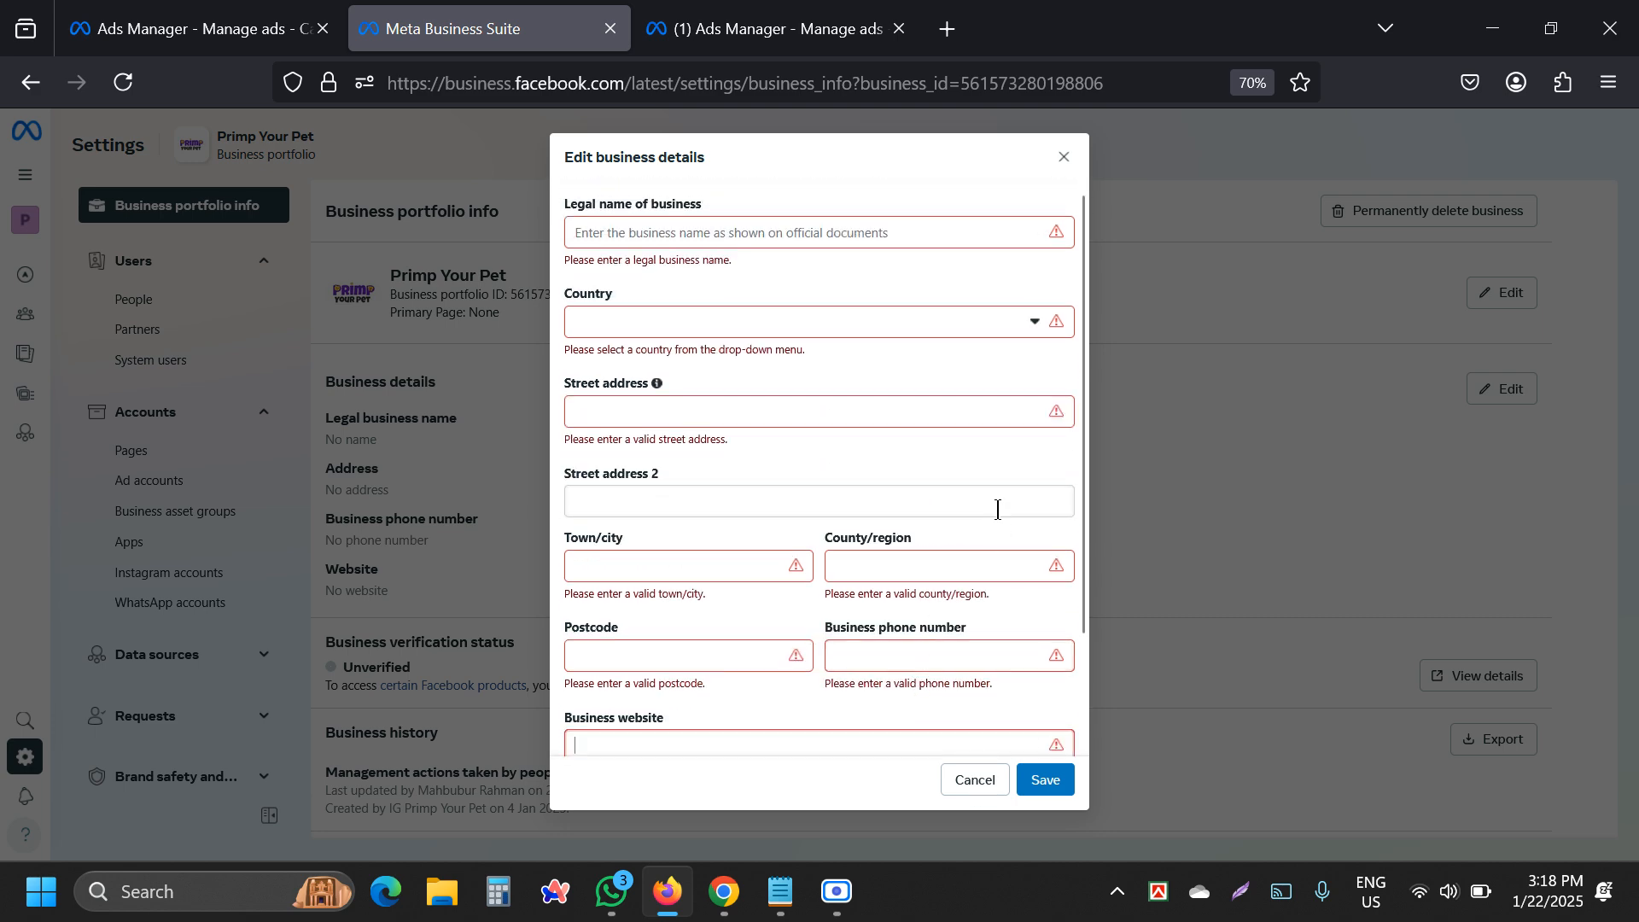
scroll(990, 517, down, 3)
scroll(990, 520, up, 3)
click(1062, 157)
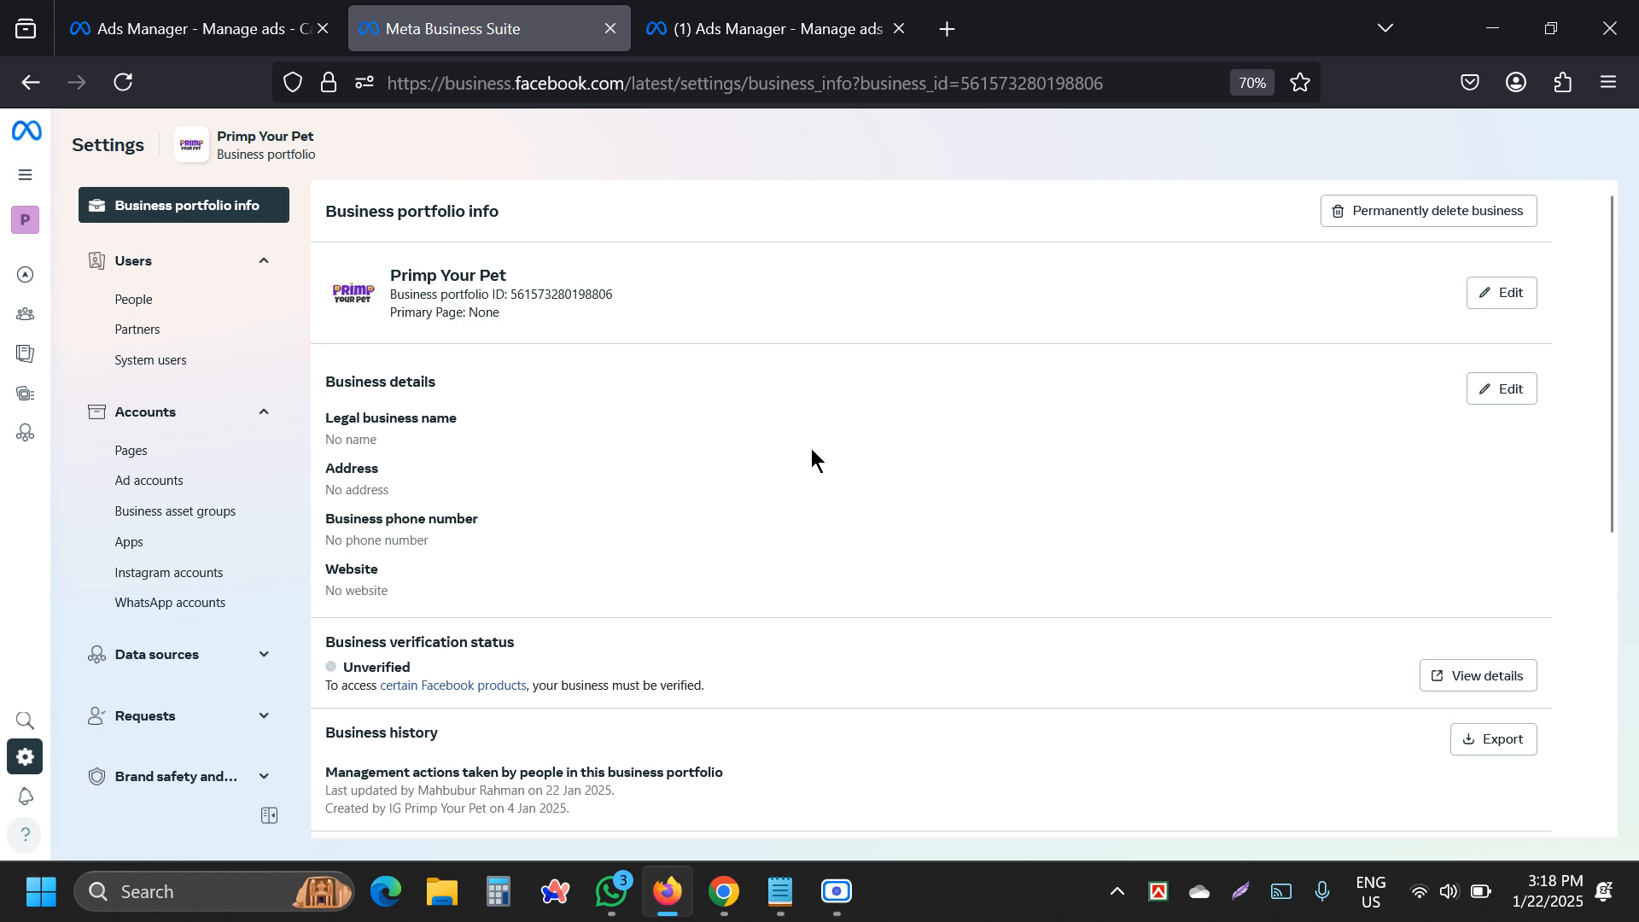
- Look through the business portfolio info and examine the business verification status
scroll(811, 448, down, 4)
scroll(775, 484, down, 1)
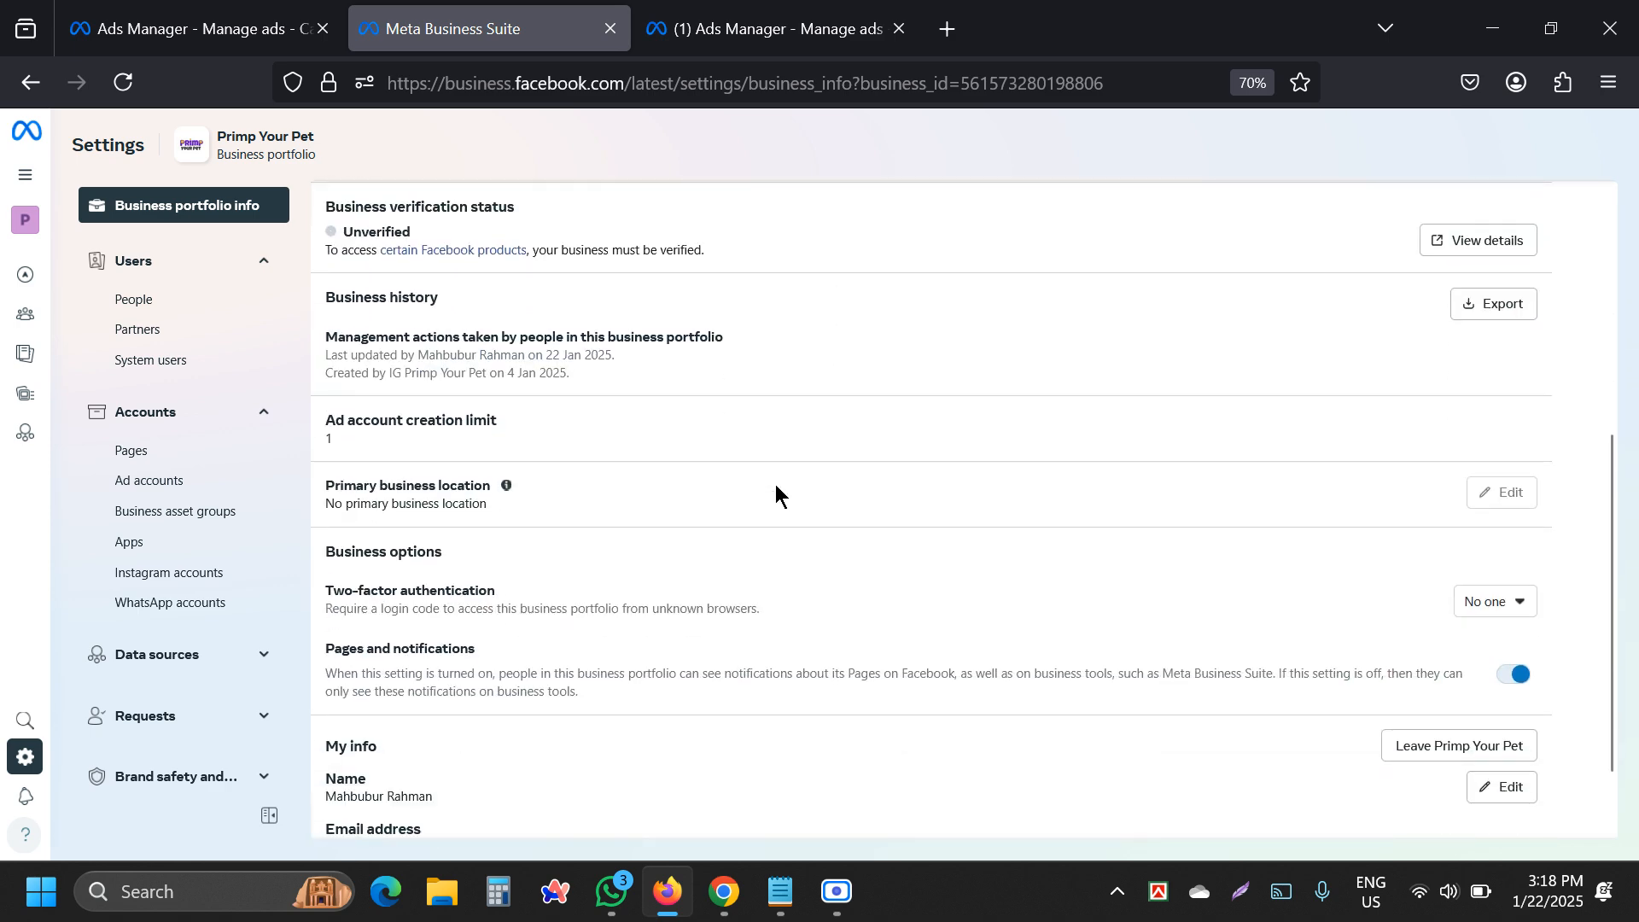
scroll(775, 484, up, 2)
scroll(775, 484, up, 2)
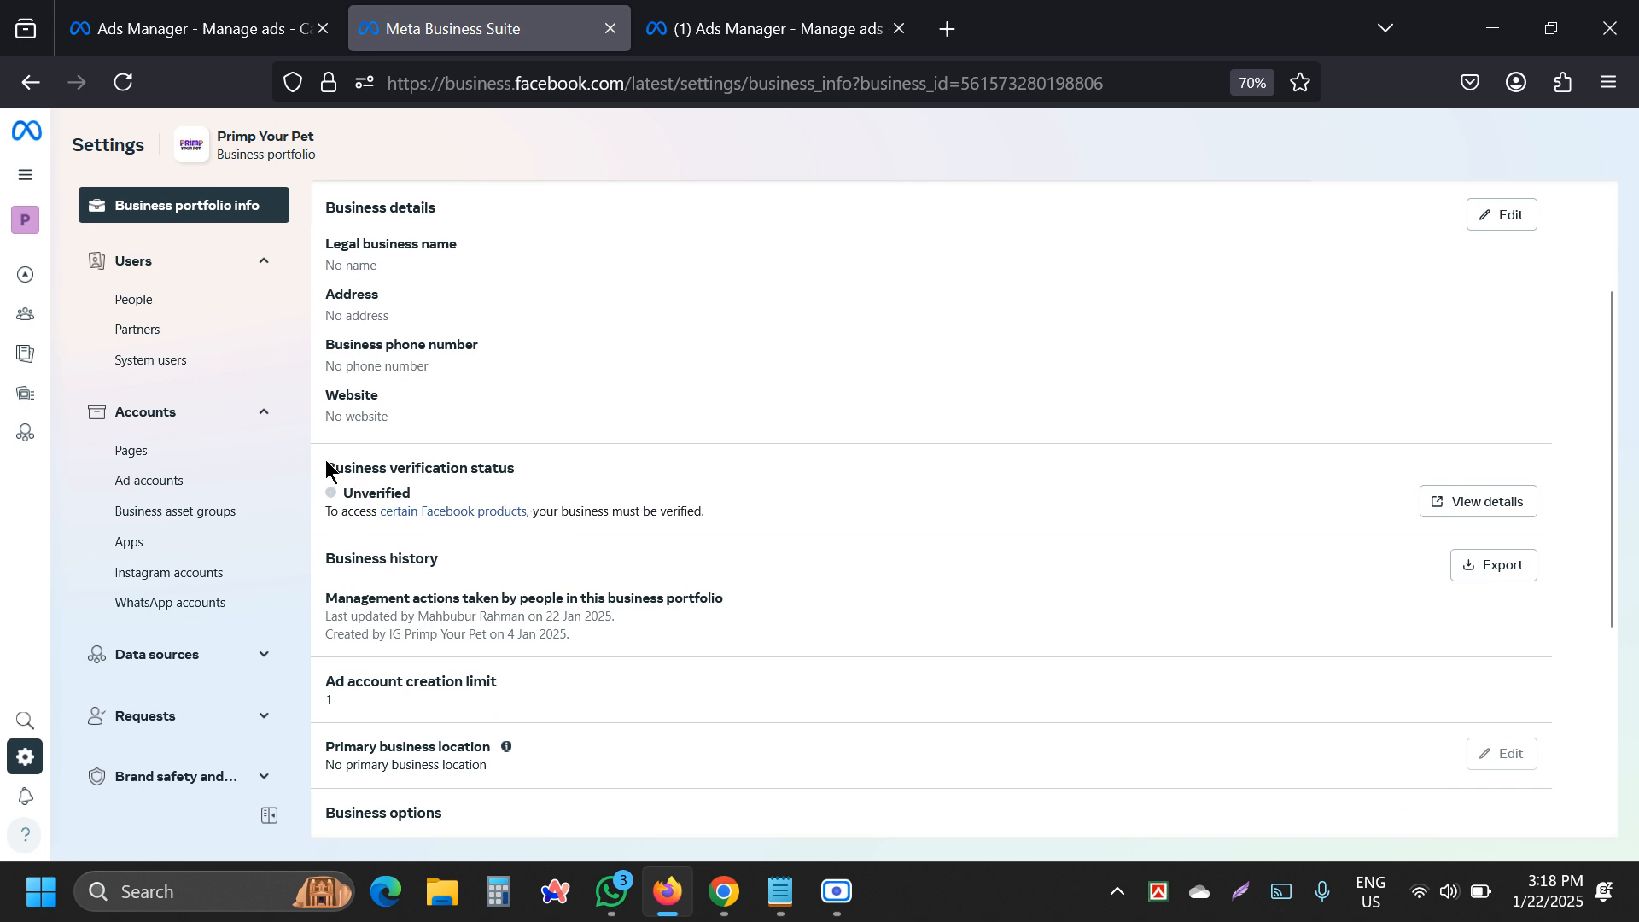
drag(326, 468, 488, 458)
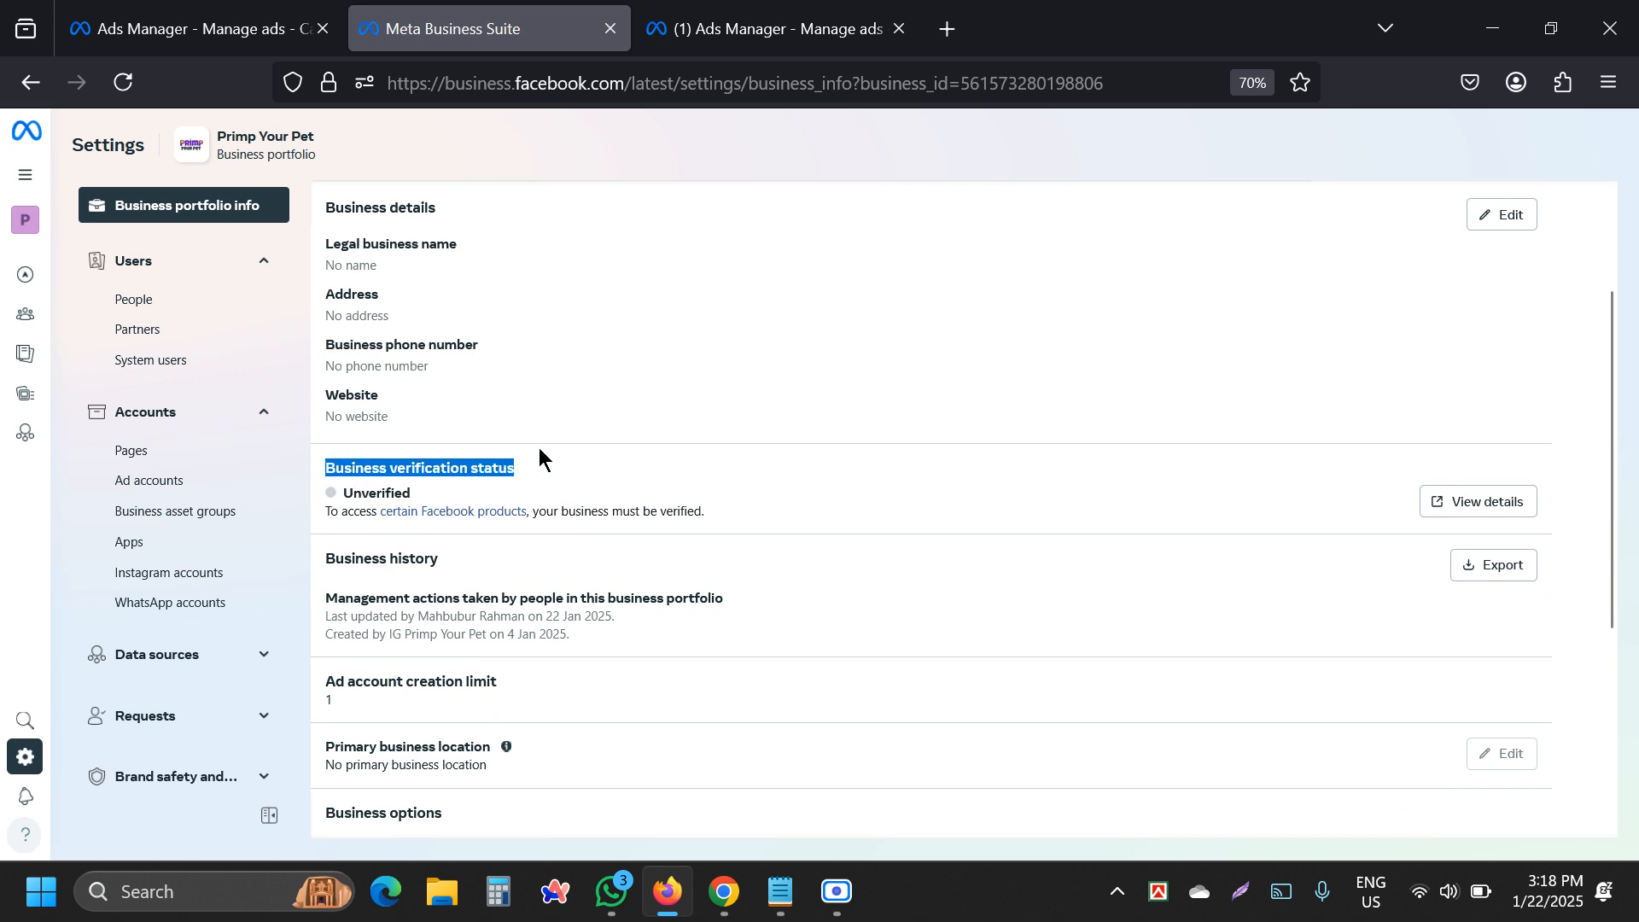
double_click(394, 491)
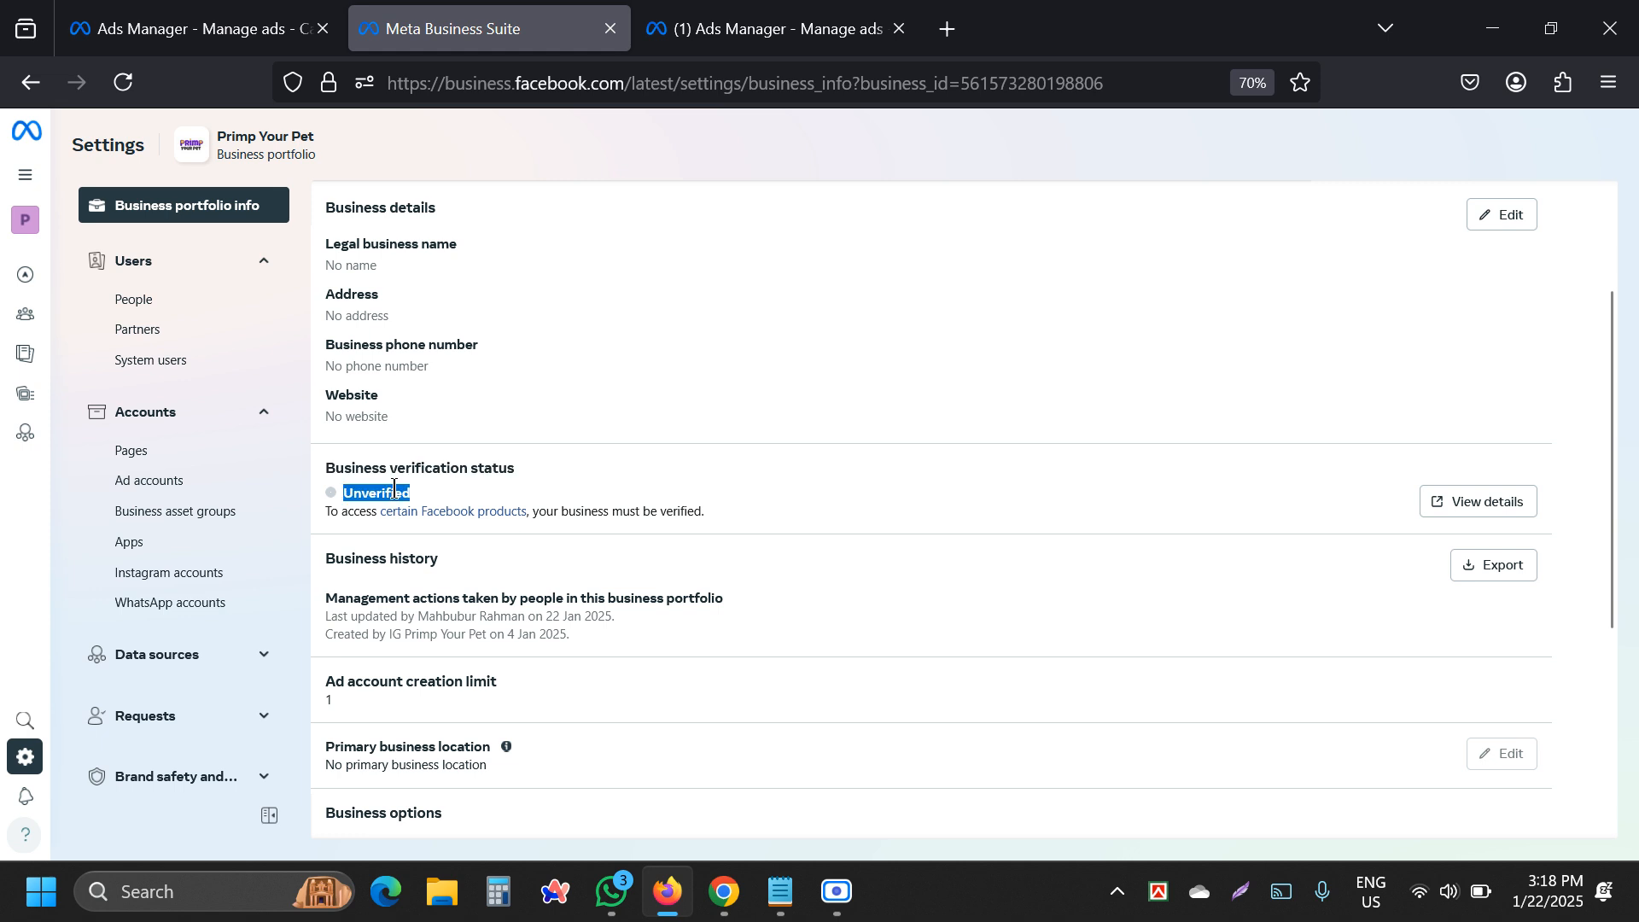
click(491, 467)
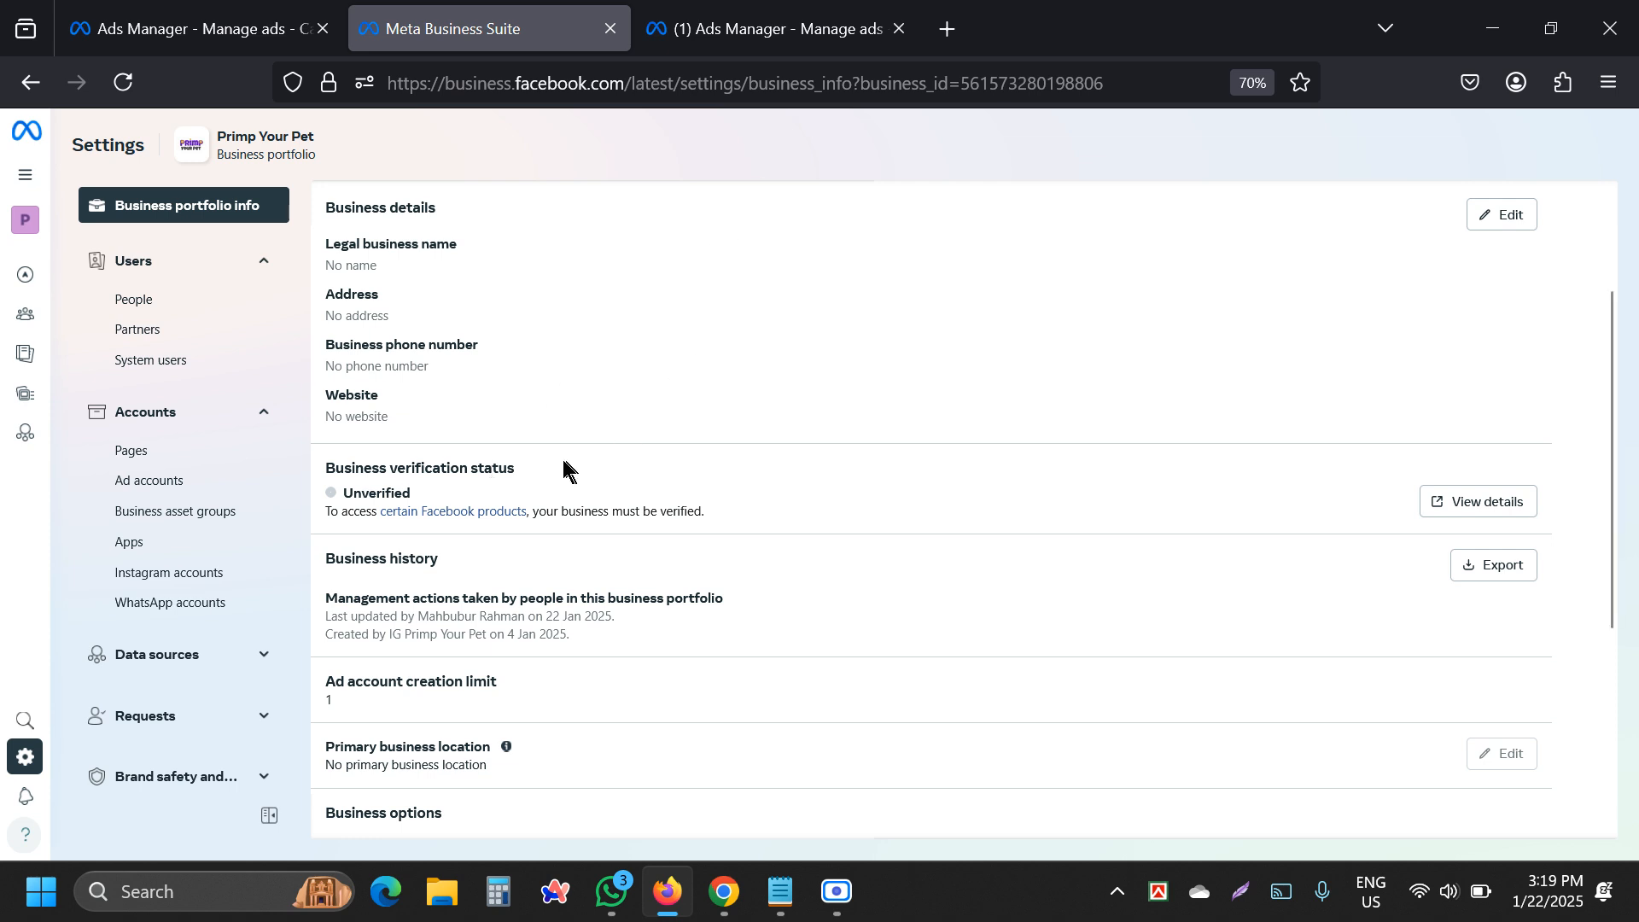
- Examine the portfolio's ad account creation limit, primary business location and business options
scroll(1062, 596, down, 3)
scroll(1024, 610, down, 2)
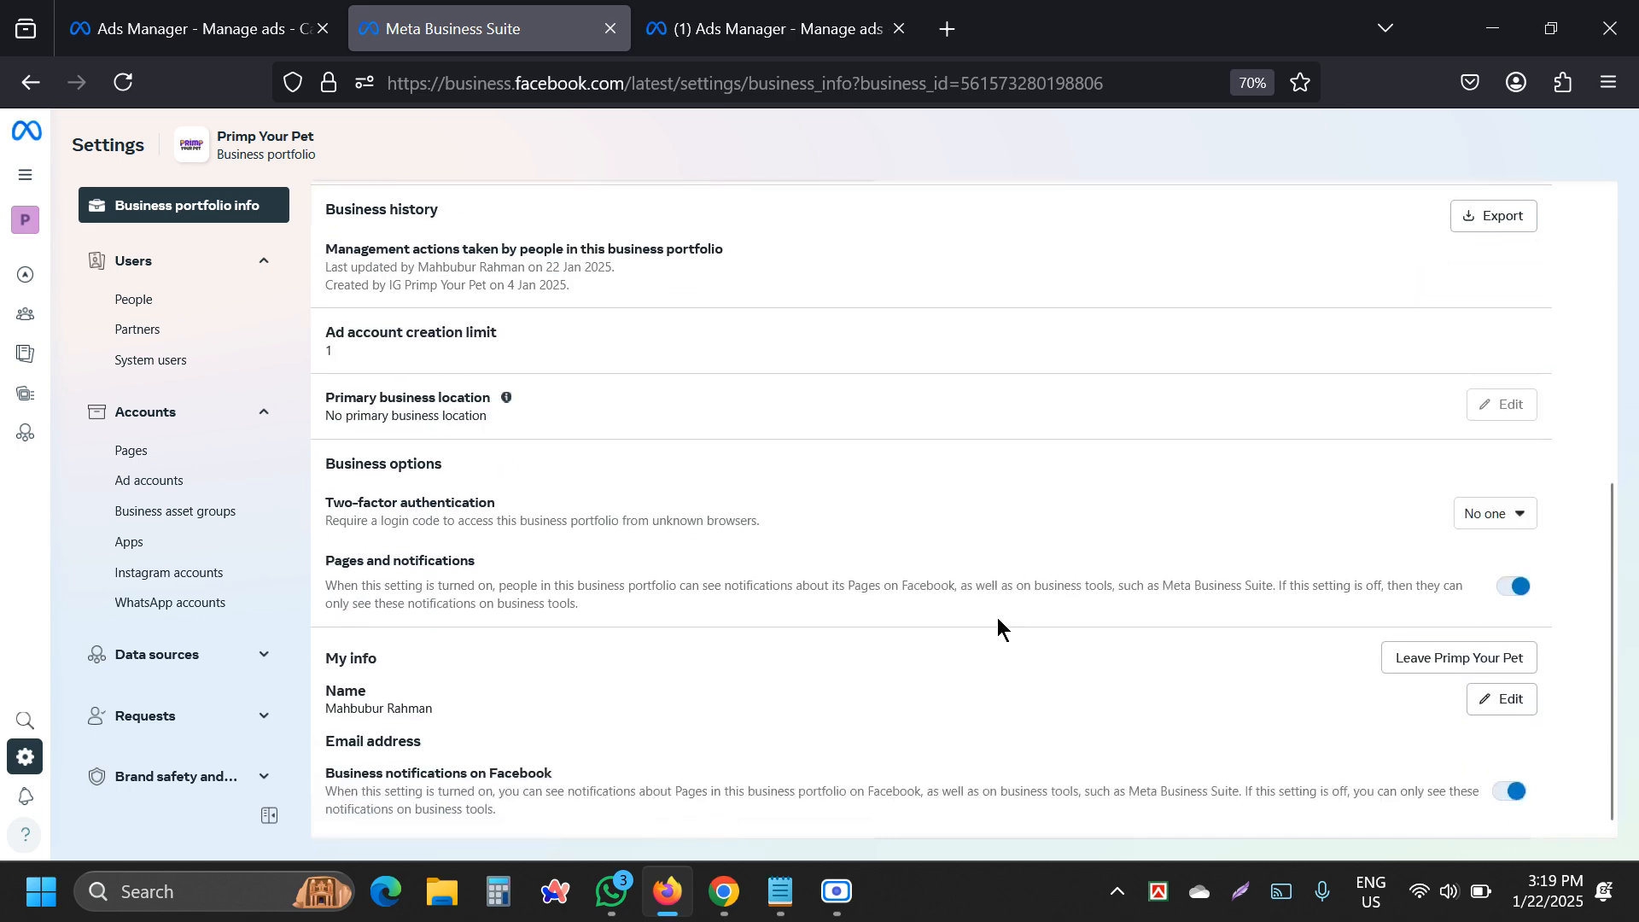
scroll(475, 606, up, 1)
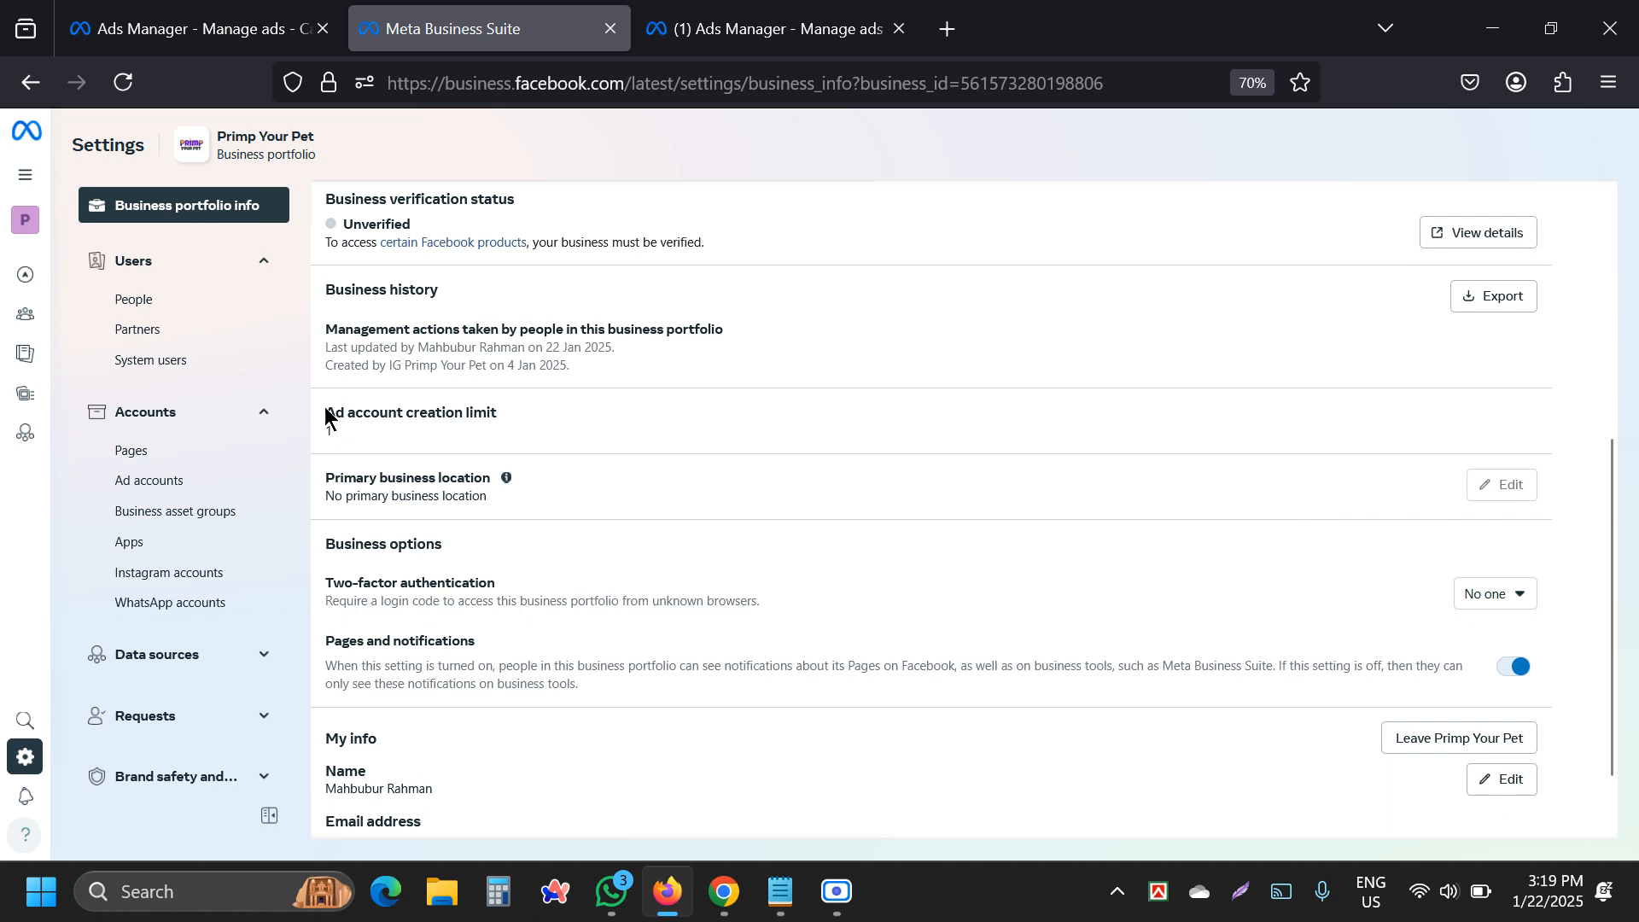
drag(327, 413, 559, 393)
click(489, 413)
click(355, 432)
drag(338, 431, 323, 434)
click(341, 433)
mouse_move(1510, 490)
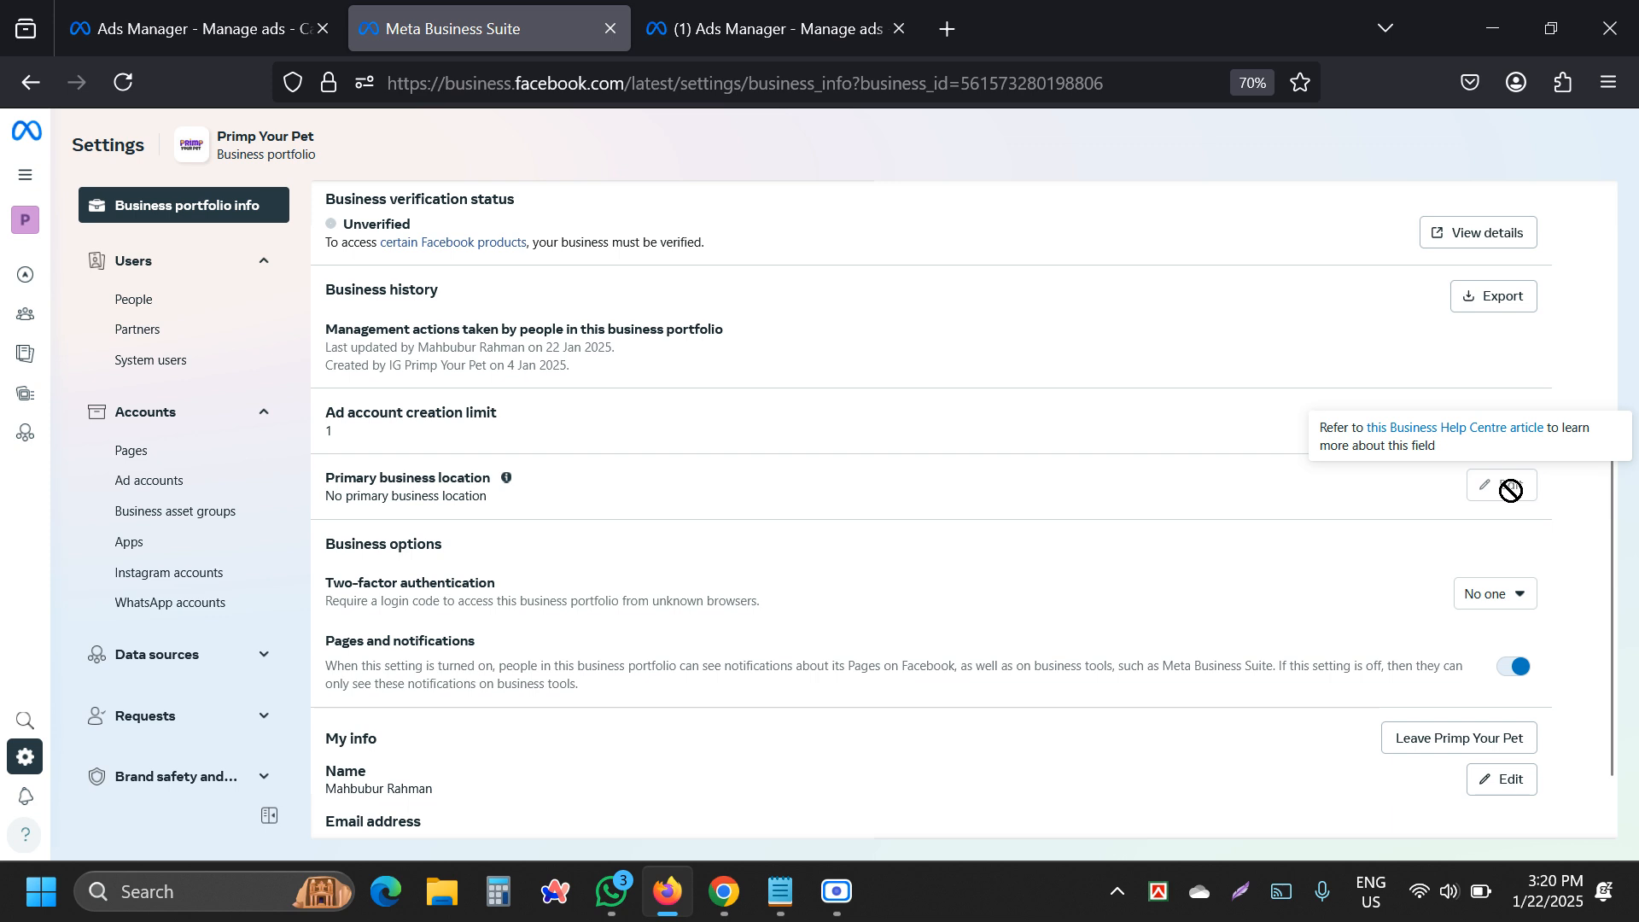
scroll(613, 480, up, 5)
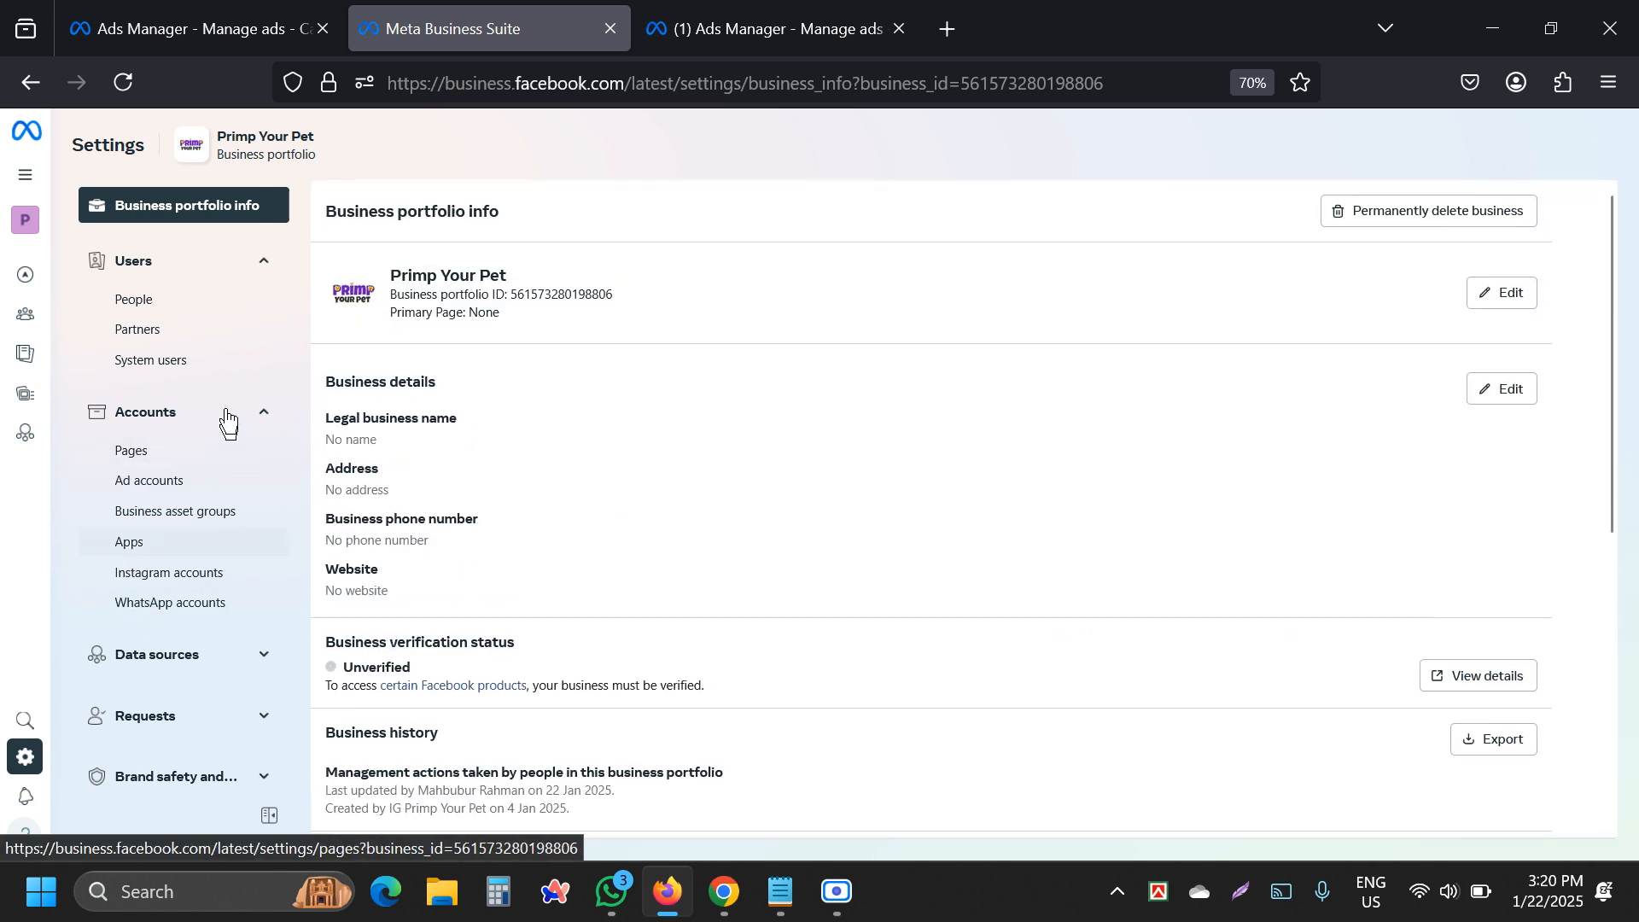
- Start a new invitation from the portfolio's People settings and begin entering the invitee's email address
click(186, 305)
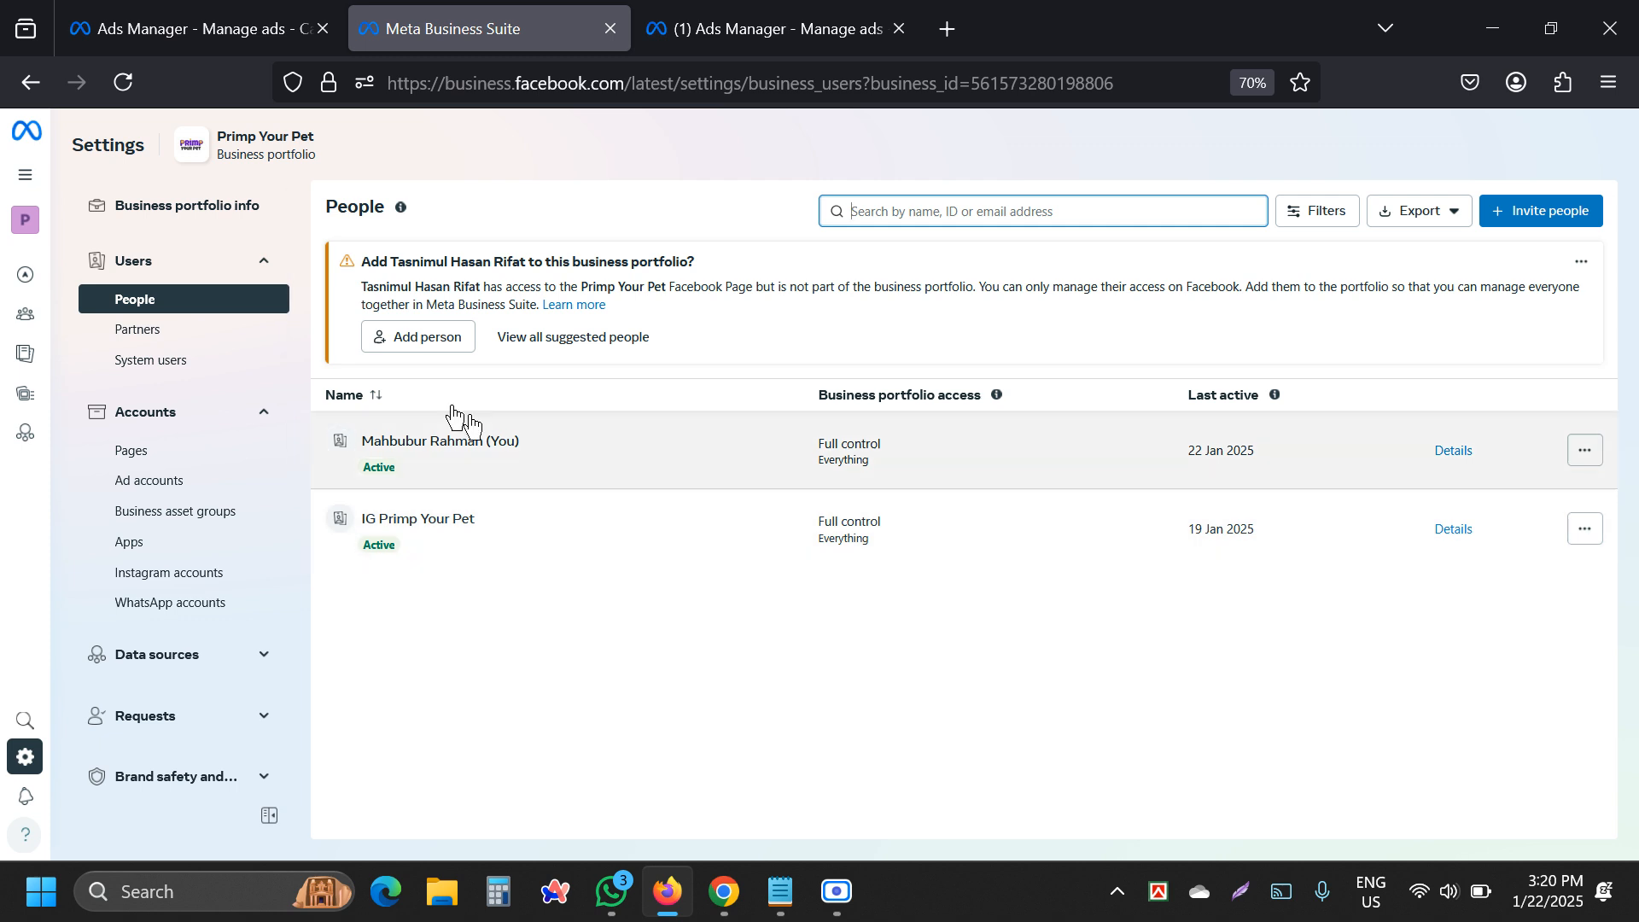
click(155, 268)
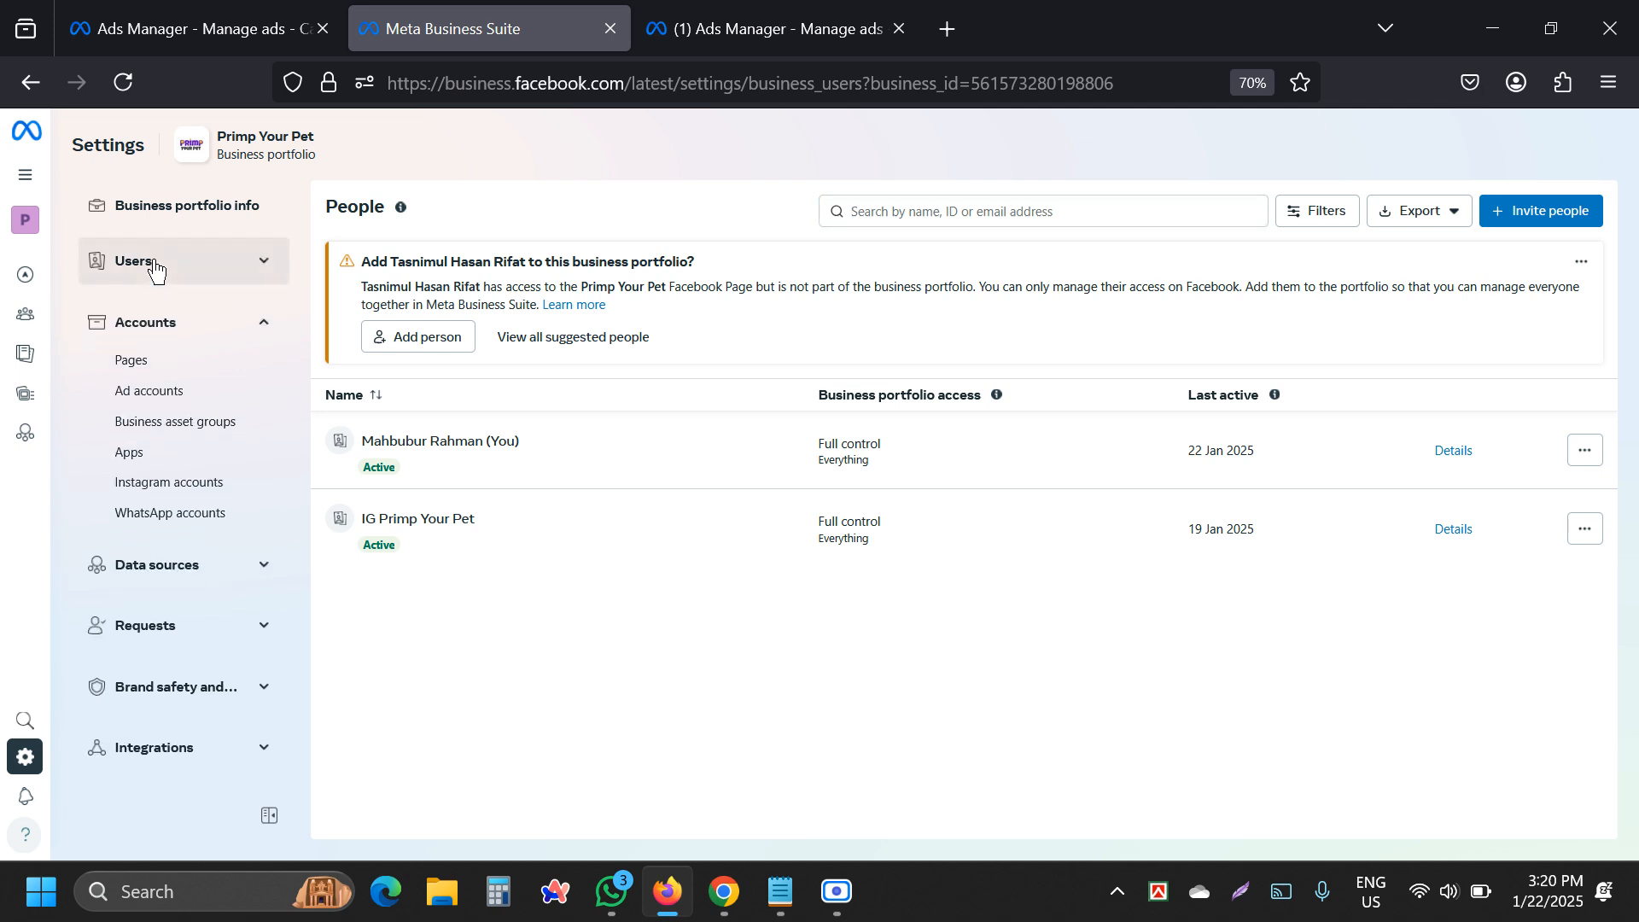
click(154, 267)
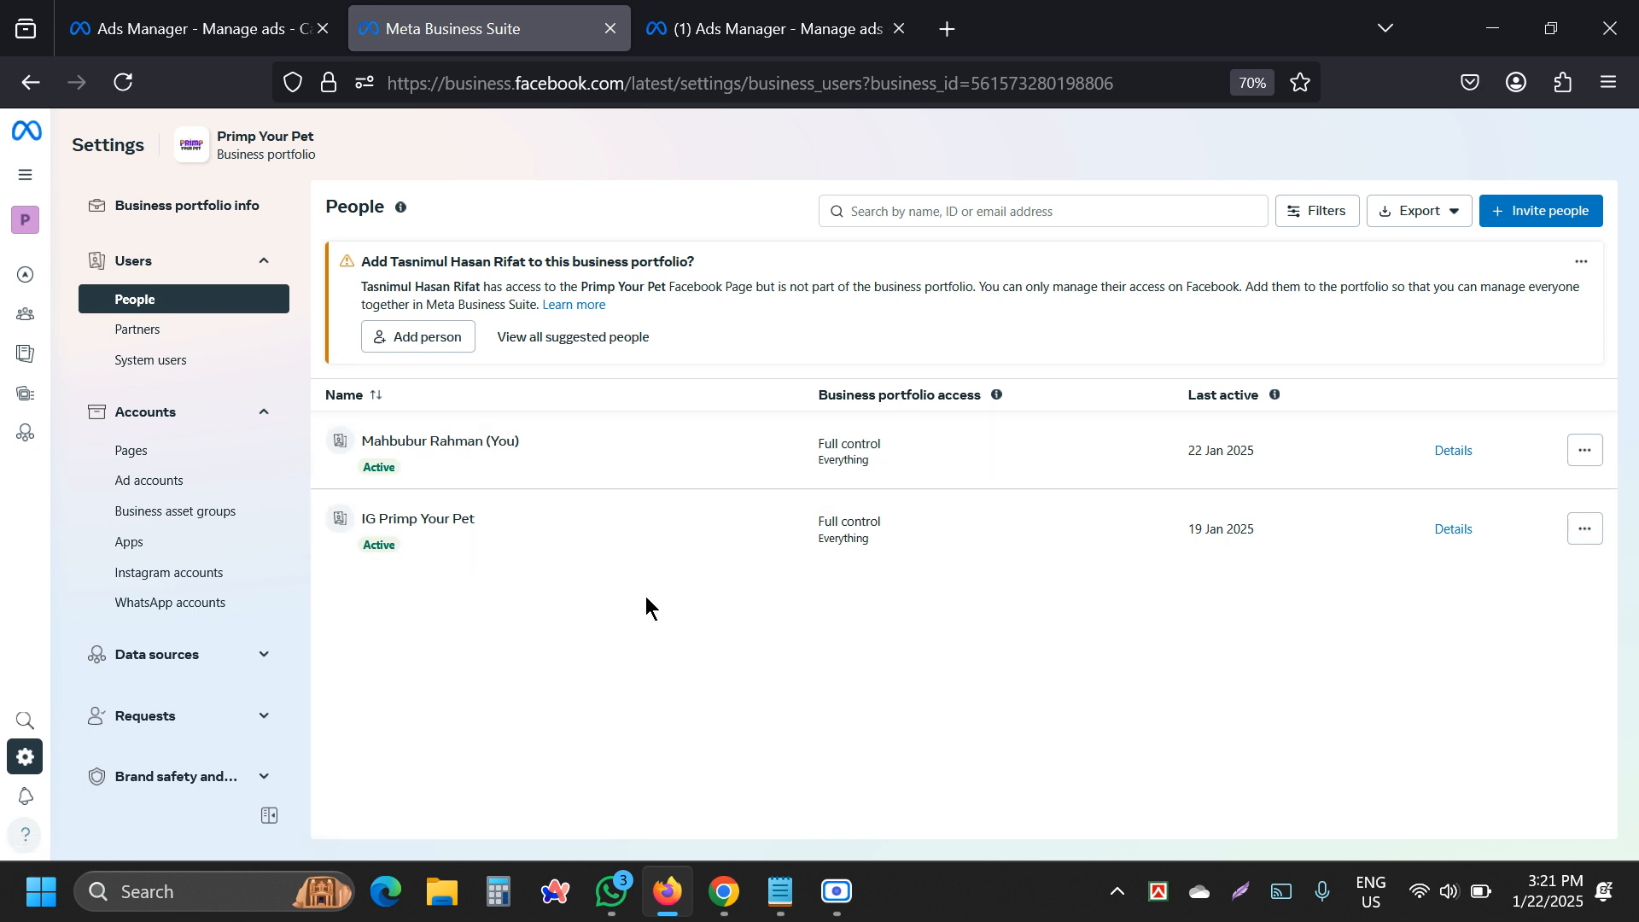
click(1544, 212)
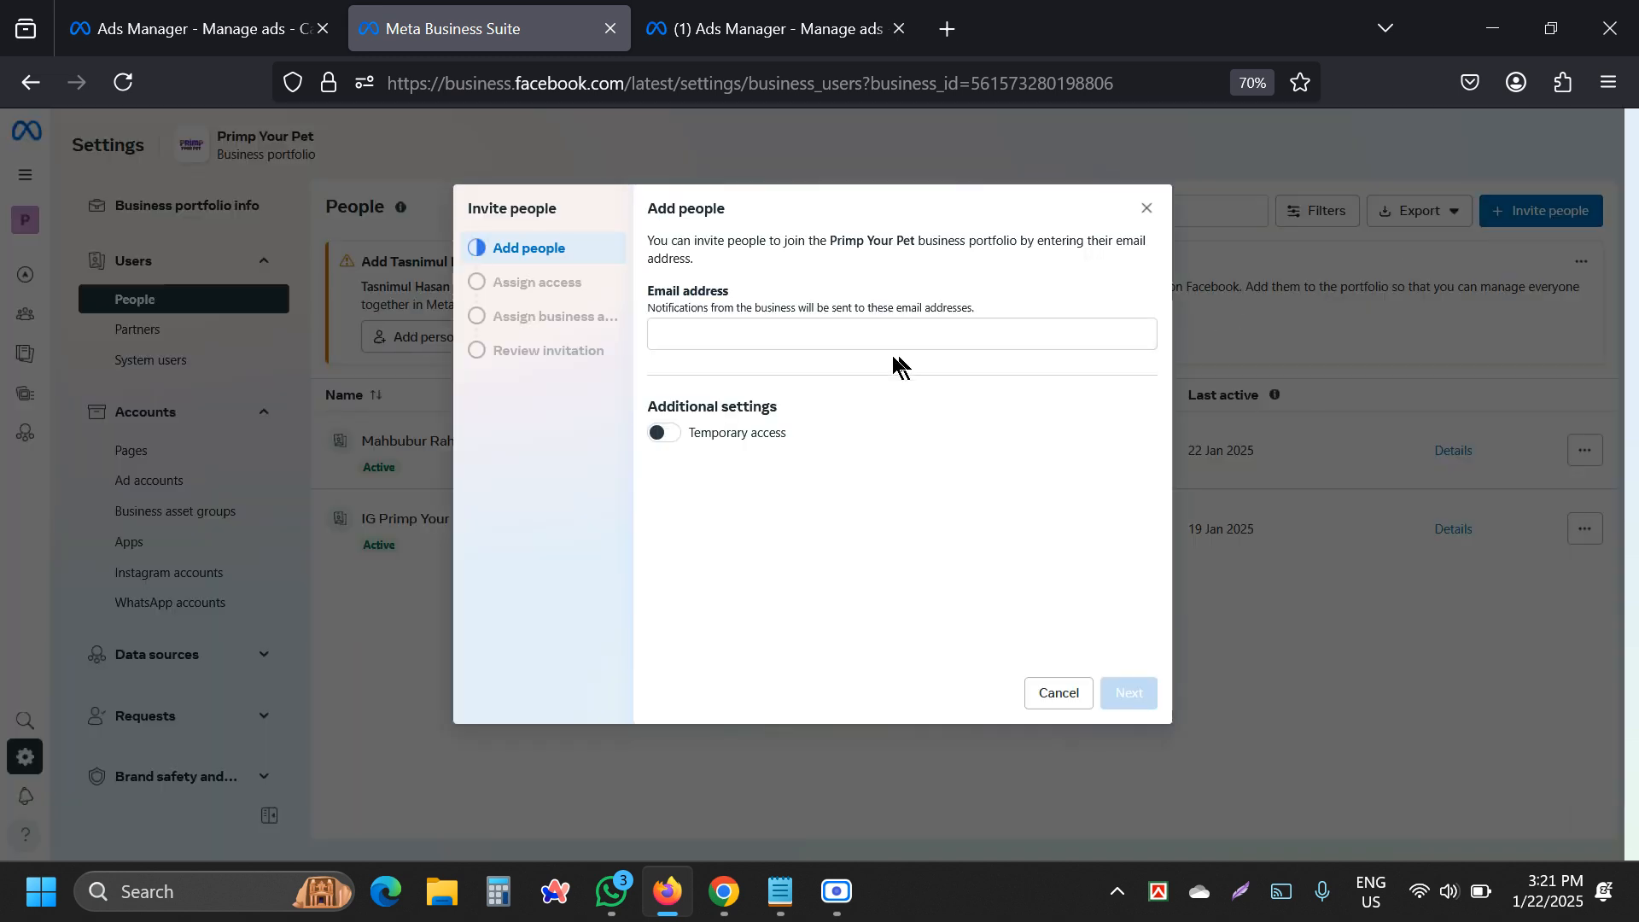
click(811, 333)
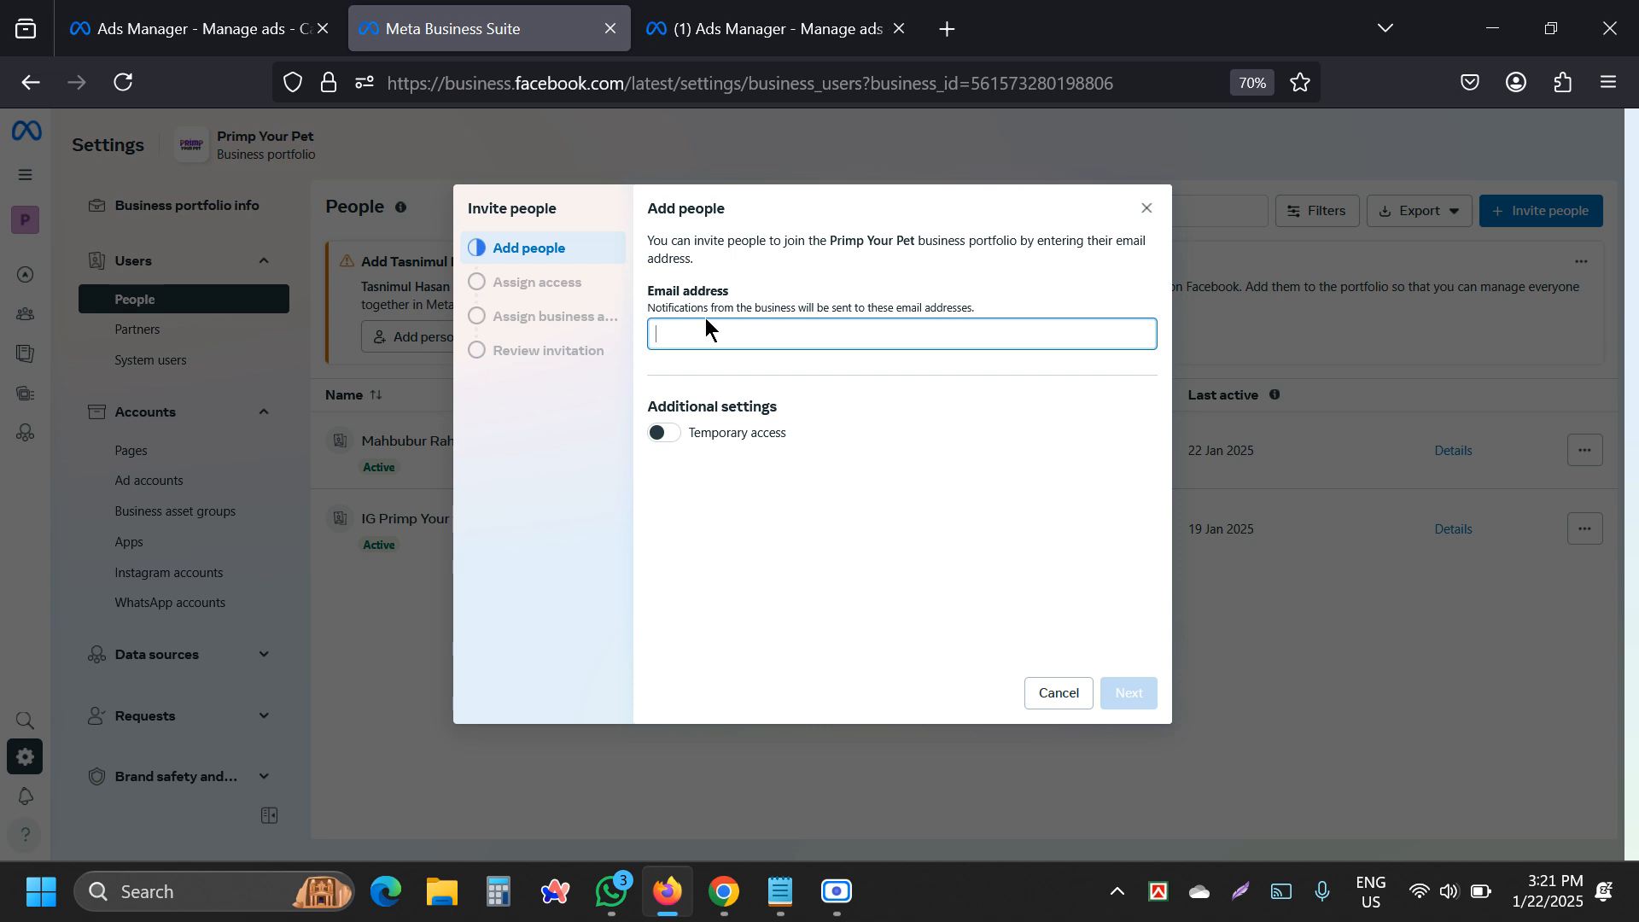
click(836, 891)
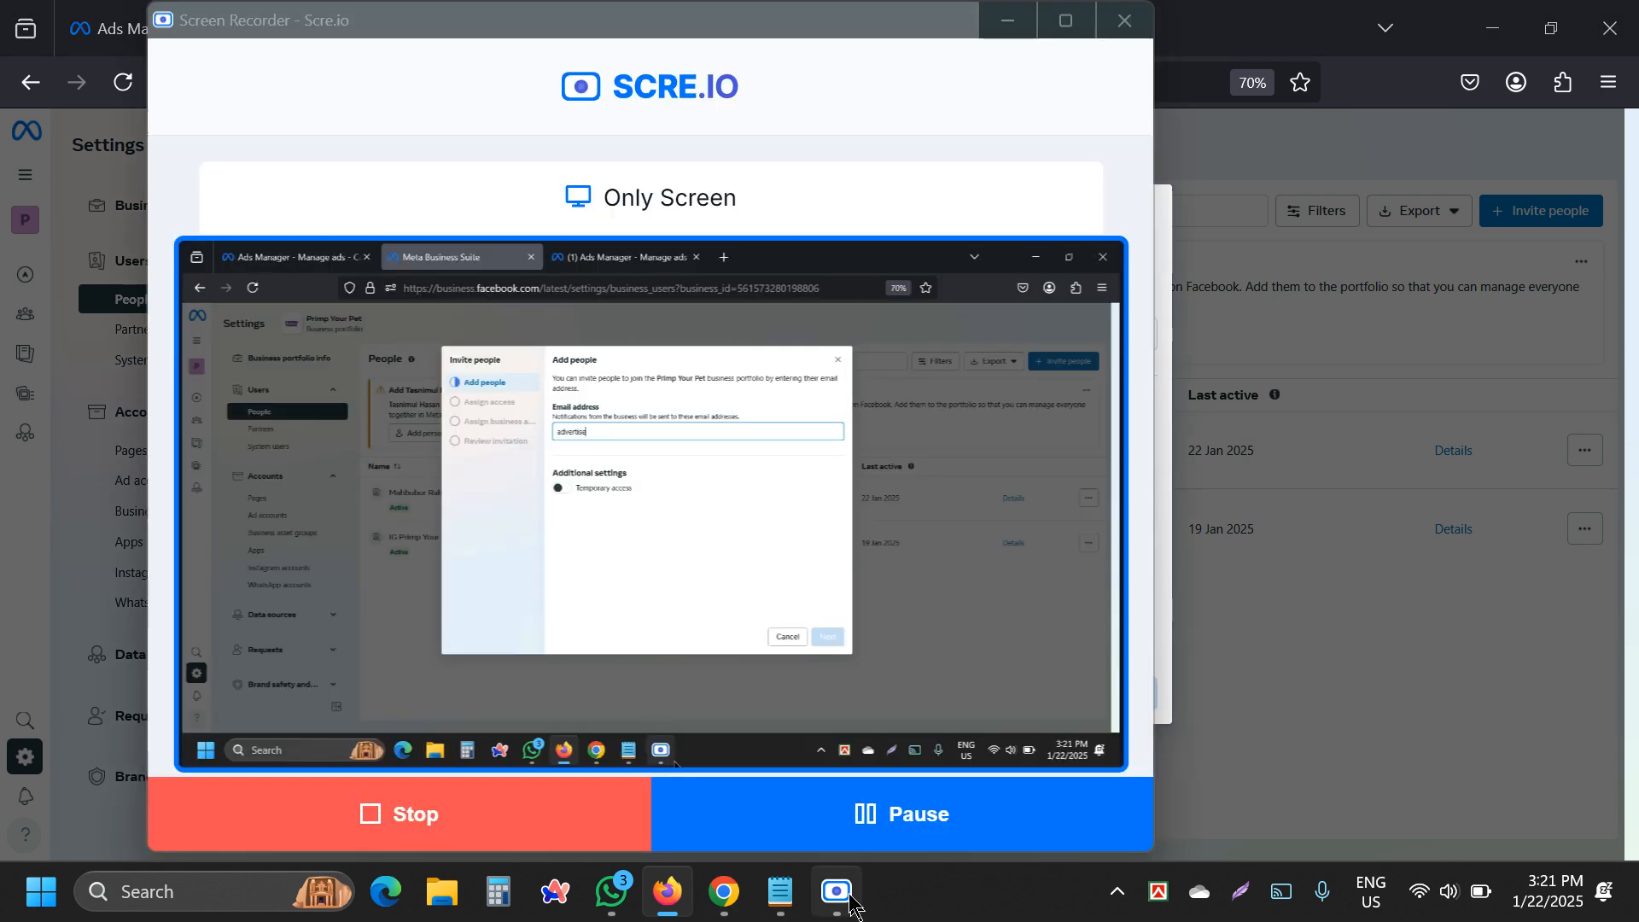
click(1008, 20)
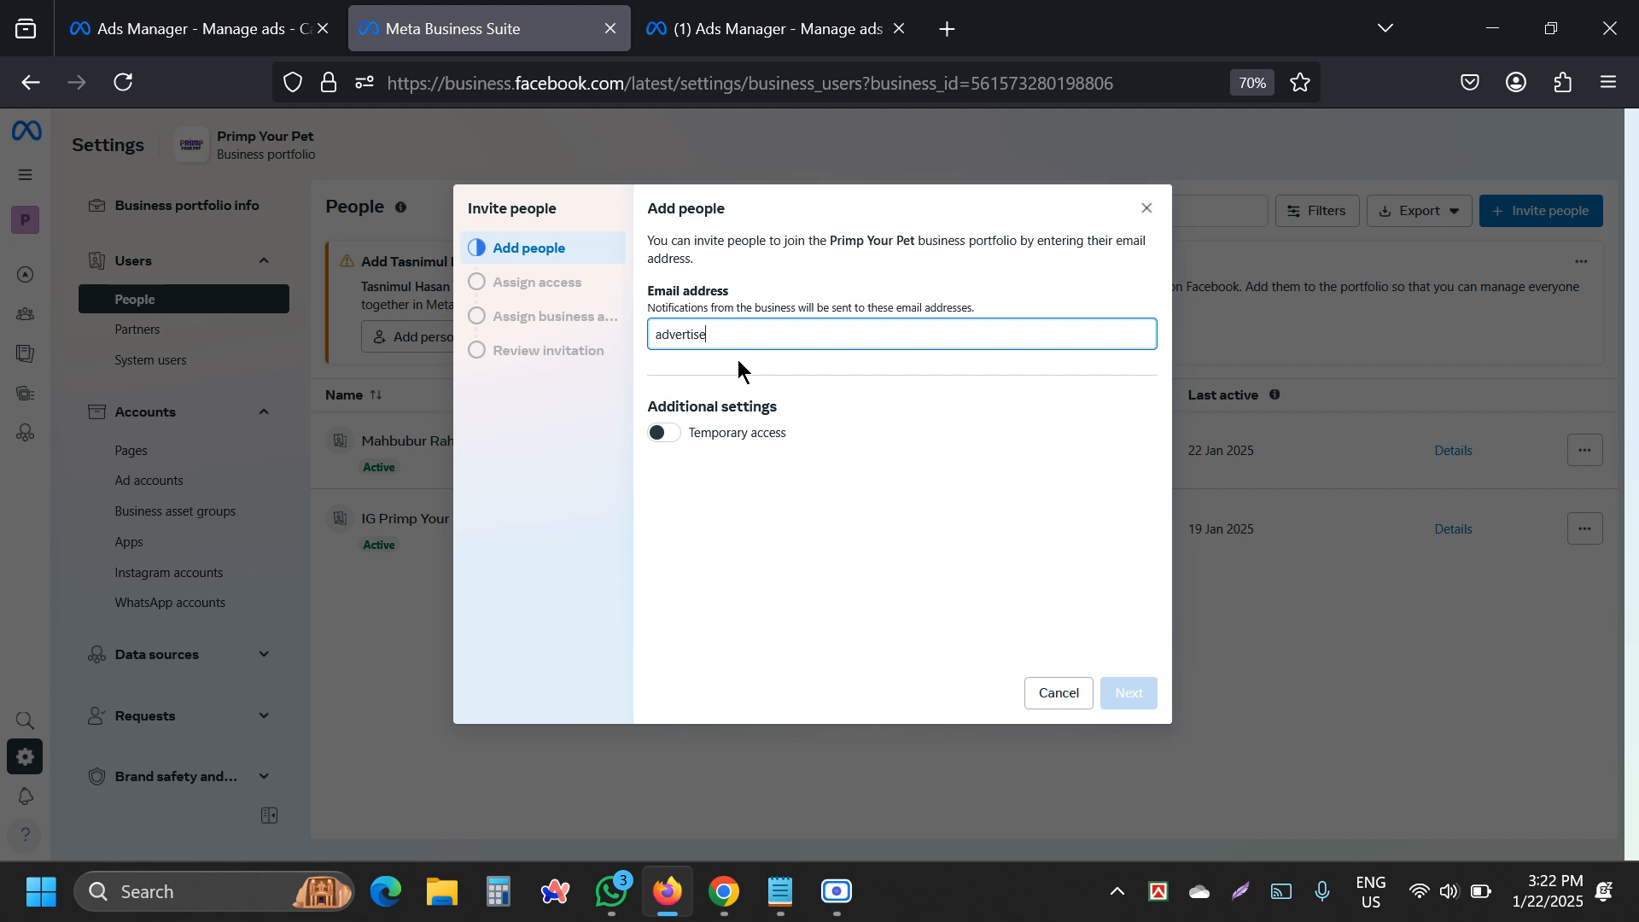
click(836, 891)
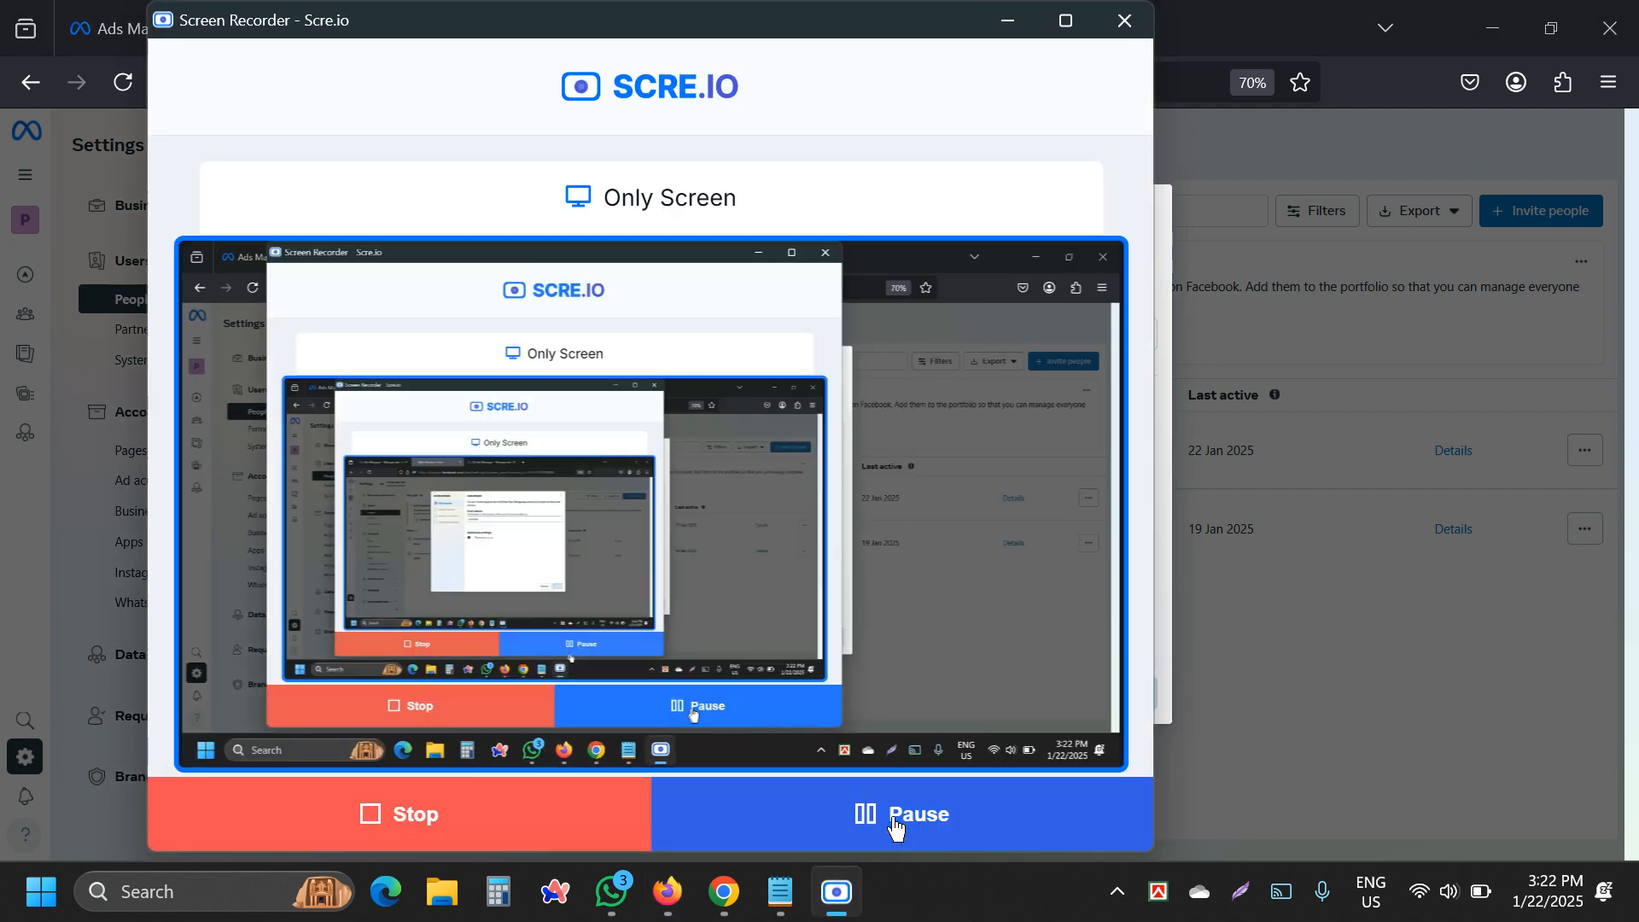
click(1007, 19)
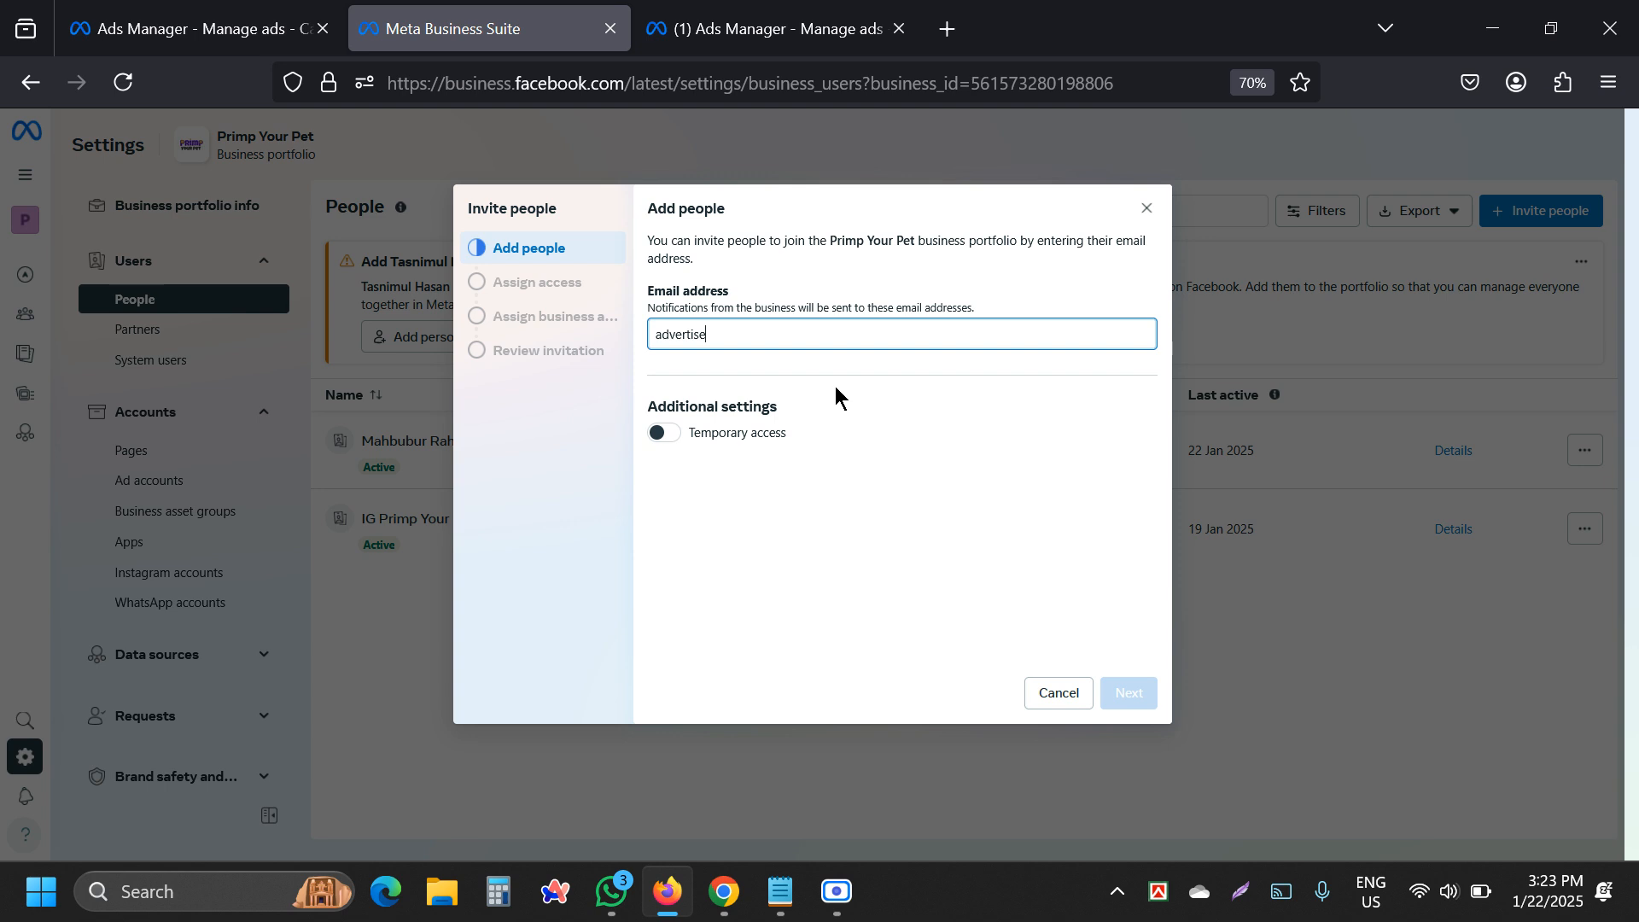
- Complete the invitee's email address and add it to the invitation
key(Return)
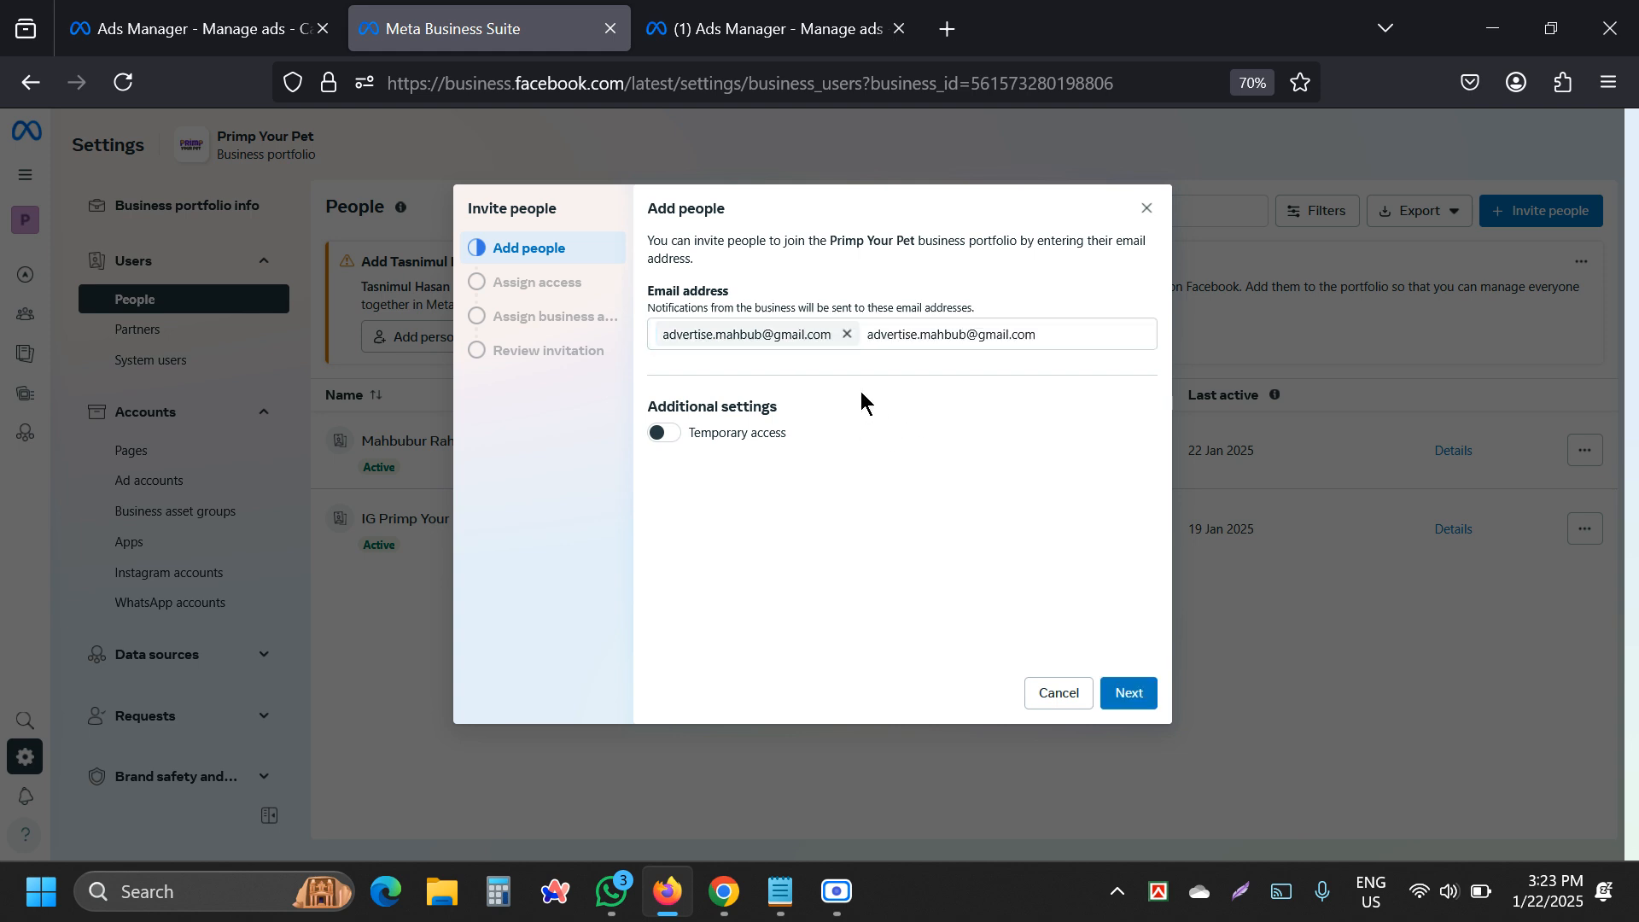
- Remove the duplicate text left after the added email address and continue to access assignment
click(1096, 336)
key(BackSpace)
key(BackSpace)
key(BackSpace)
key(BackSpace)
key(BackSpace)
key(BackSpace)
key(BackSpace)
key(BackSpace)
key(BackSpace)
key(BackSpace)
key(BackSpace)
key(BackSpace)
key(BackSpace)
key(BackSpace)
key(BackSpace)
key(BackSpace)
key(BackSpace)
key(BackSpace)
key(BackSpace)
key(BackSpace)
key(BackSpace)
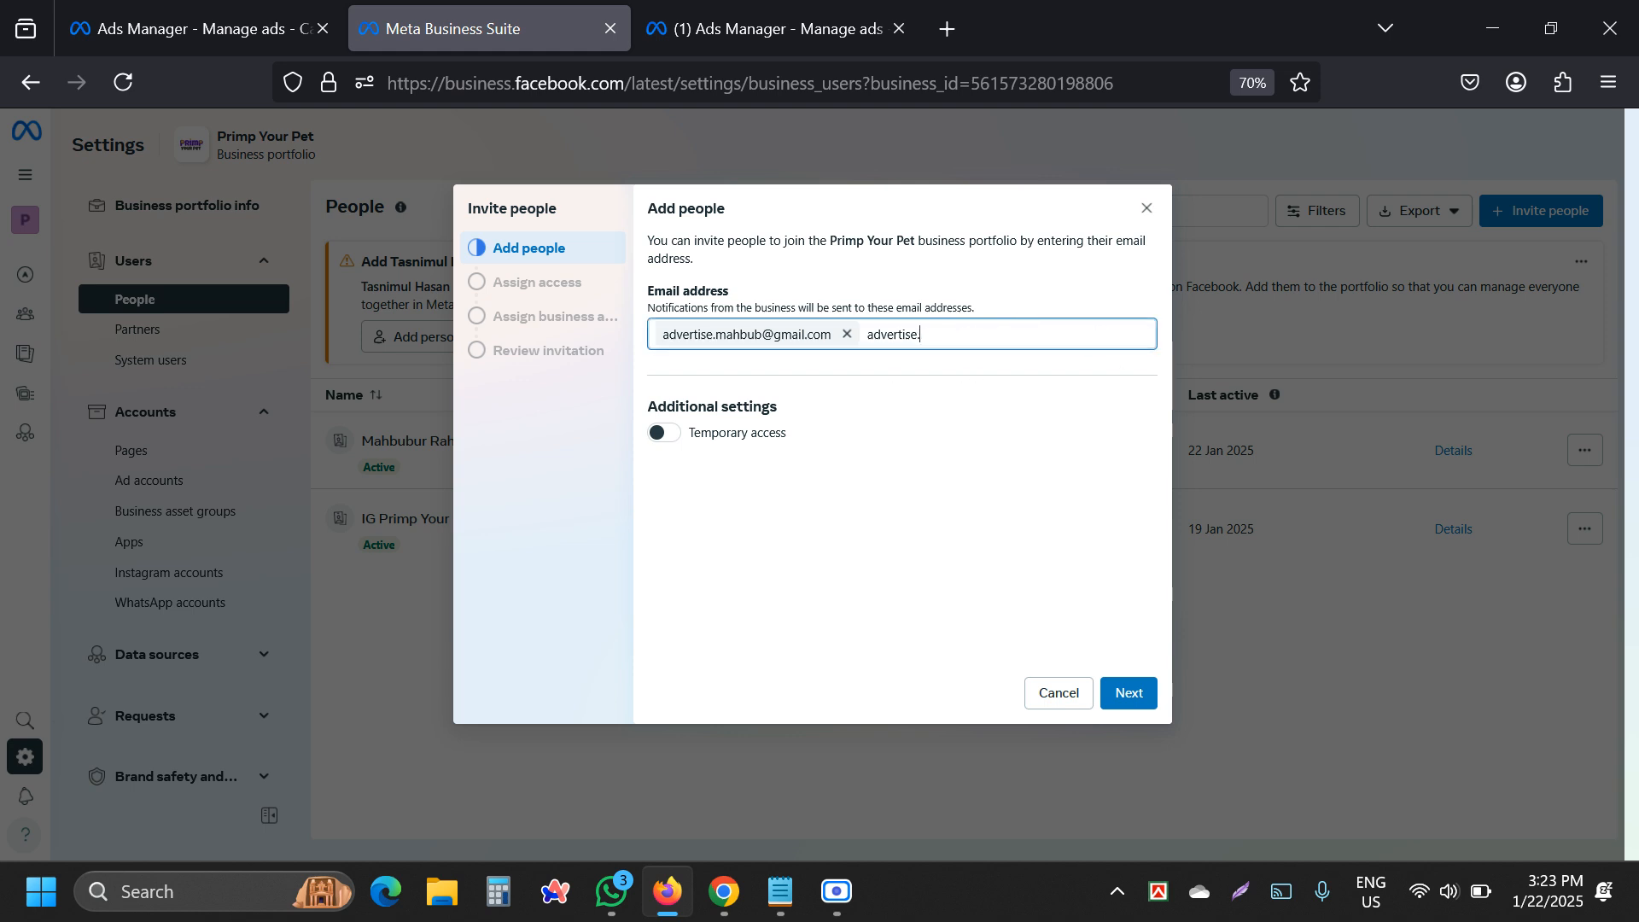
click(951, 384)
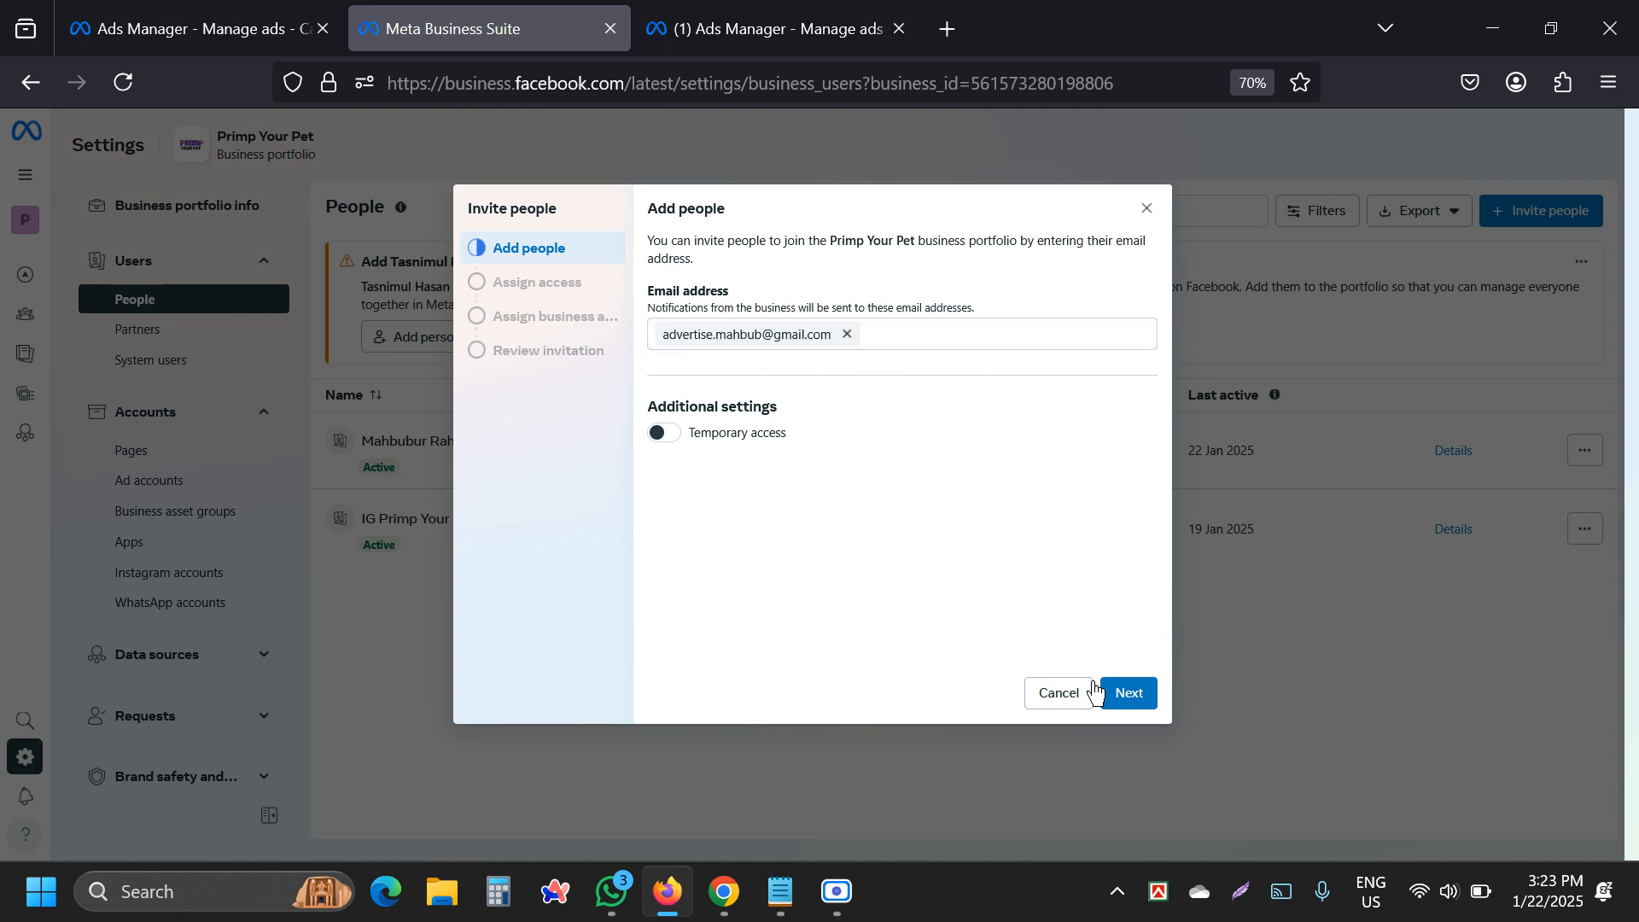
click(1130, 694)
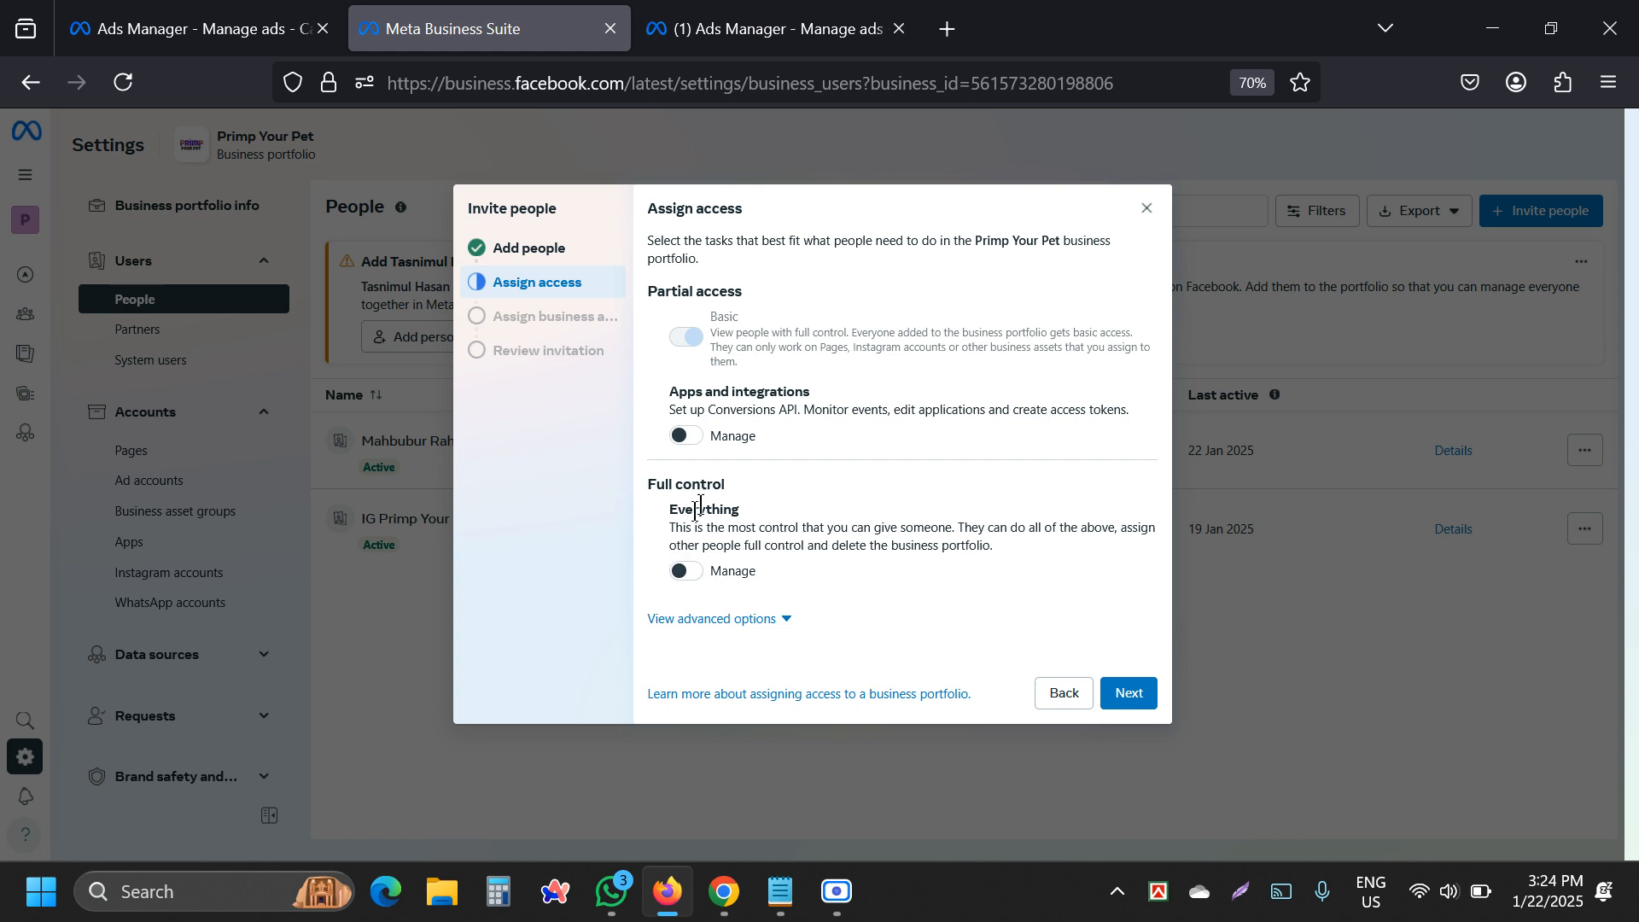
click(688, 571)
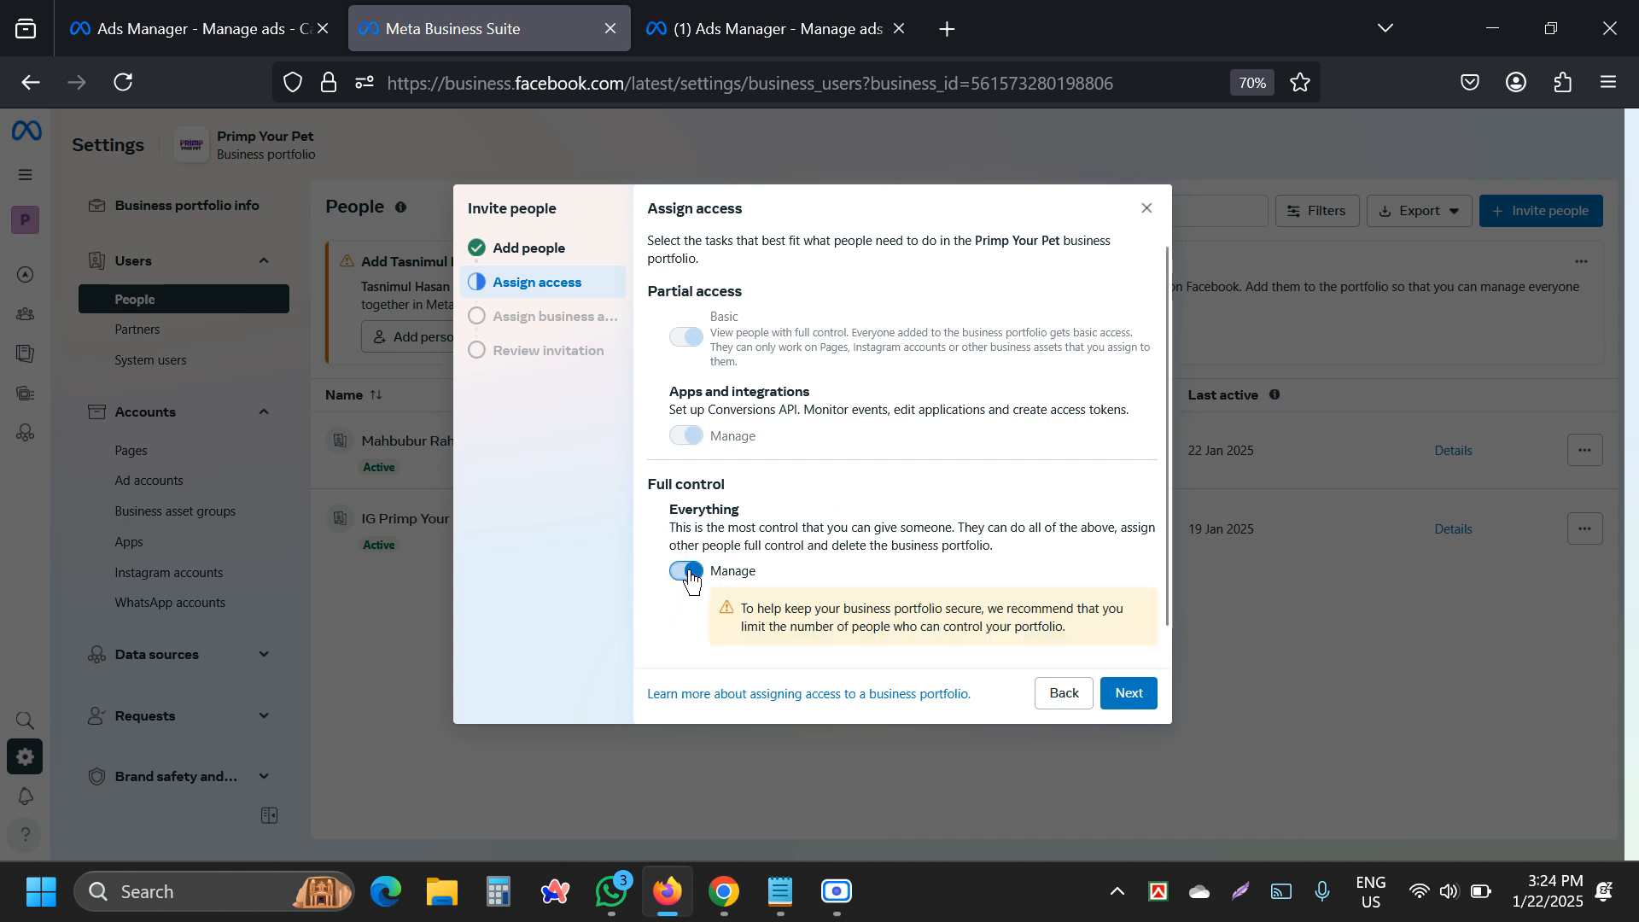
scroll(722, 576, down, 1)
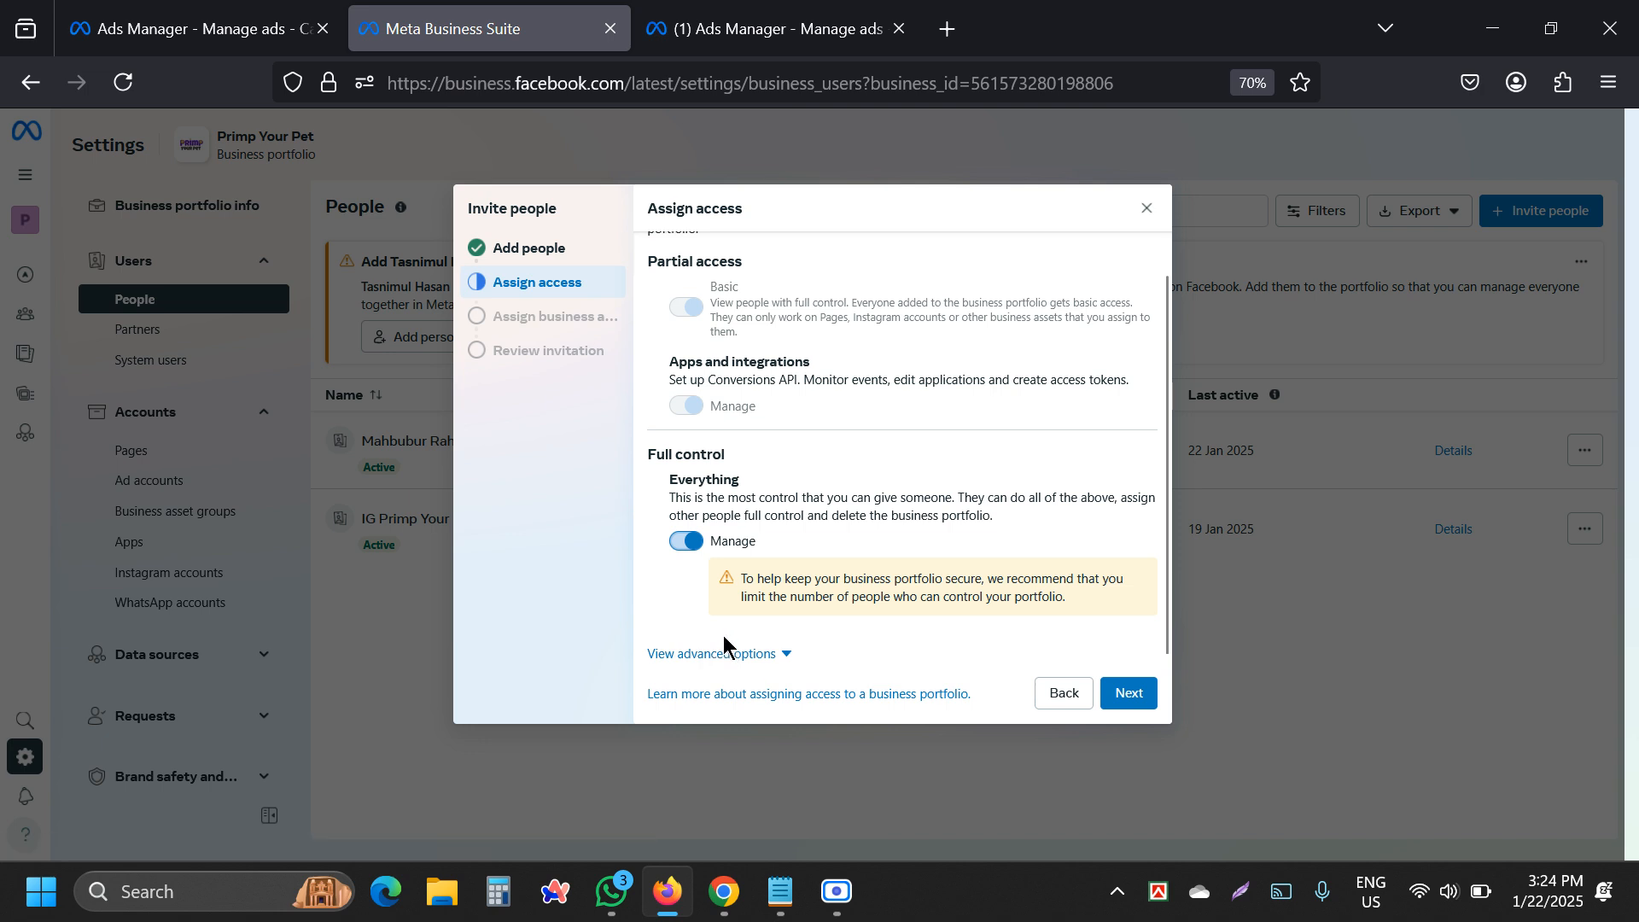
click(688, 541)
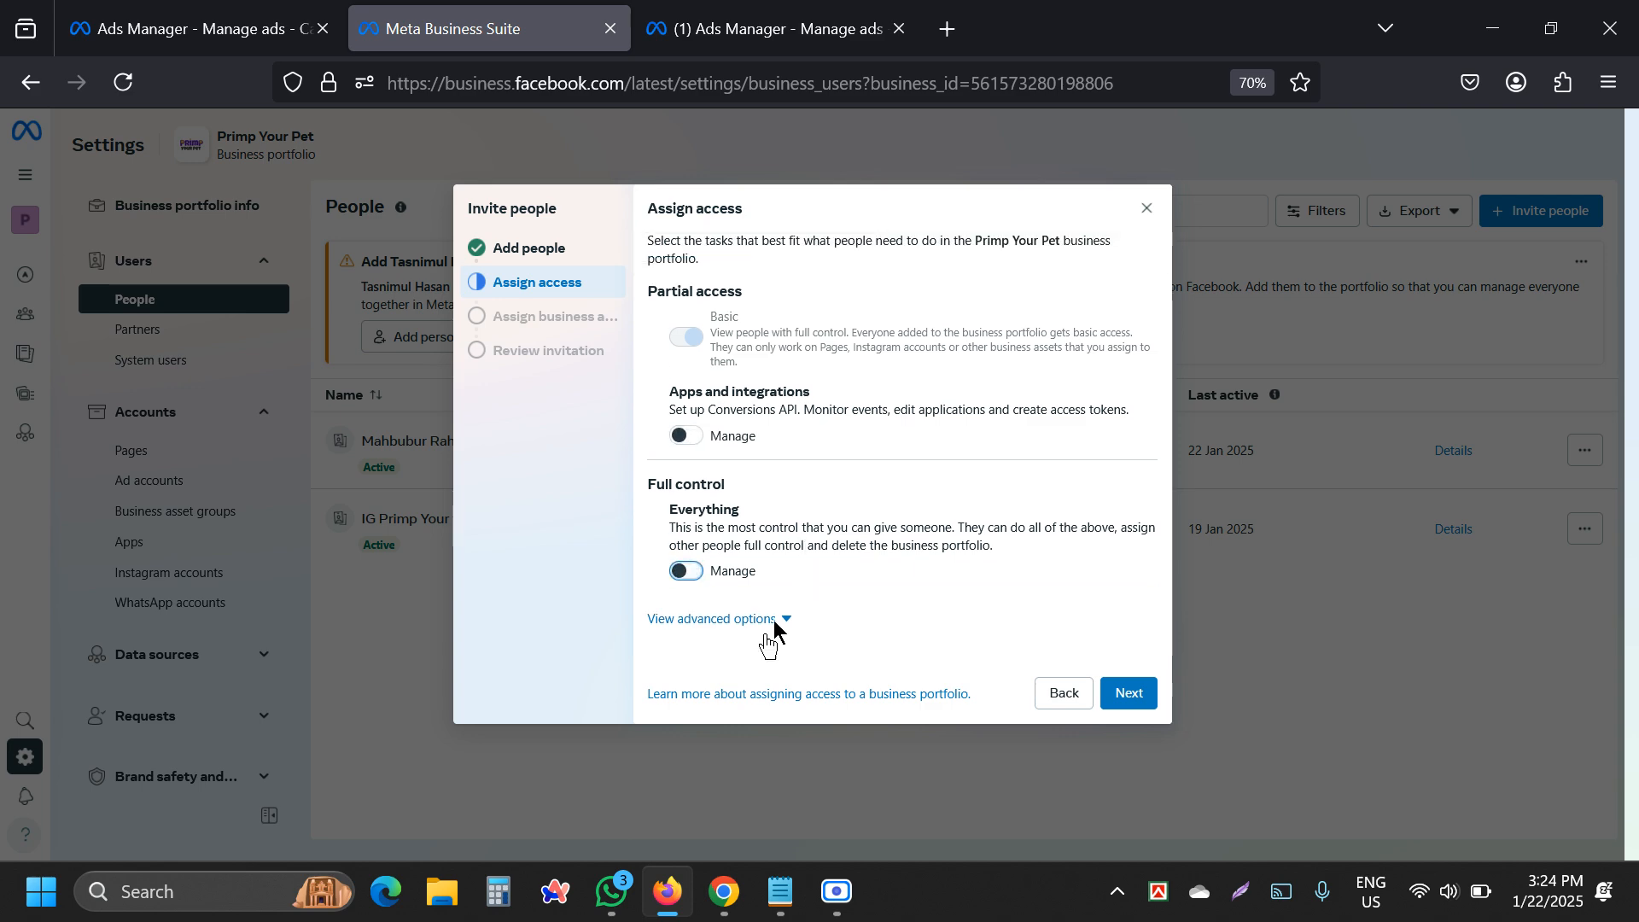
- Grant the invitee Finance View and Manage access from the advanced options and continue to business asset assignment
click(679, 624)
scroll(794, 579, down, 1)
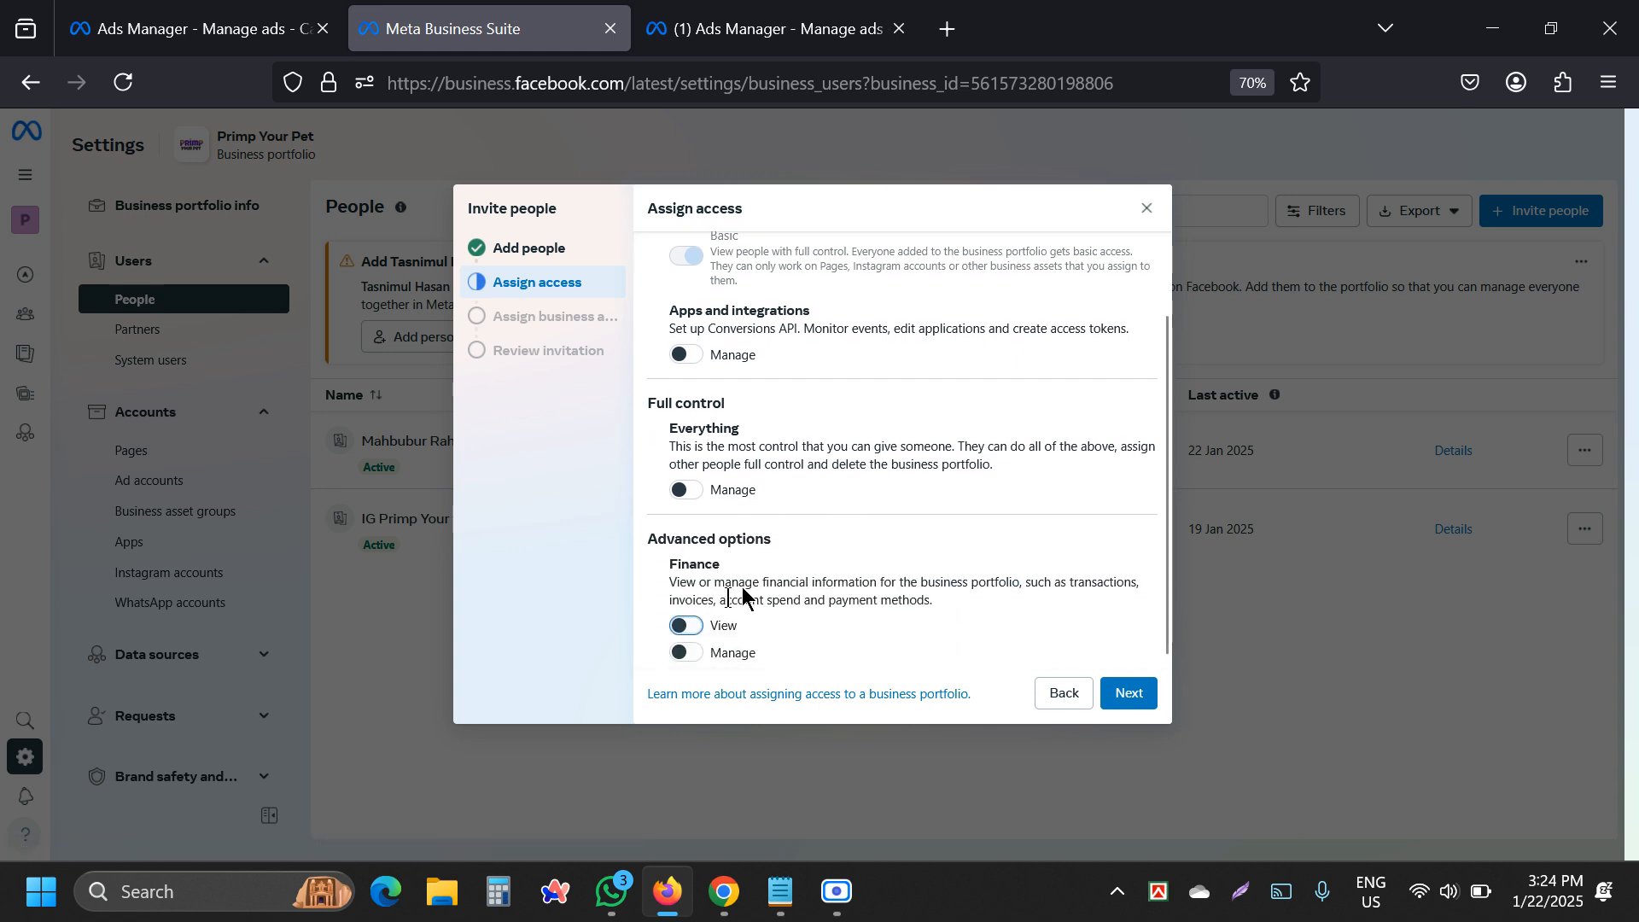
click(688, 627)
click(683, 655)
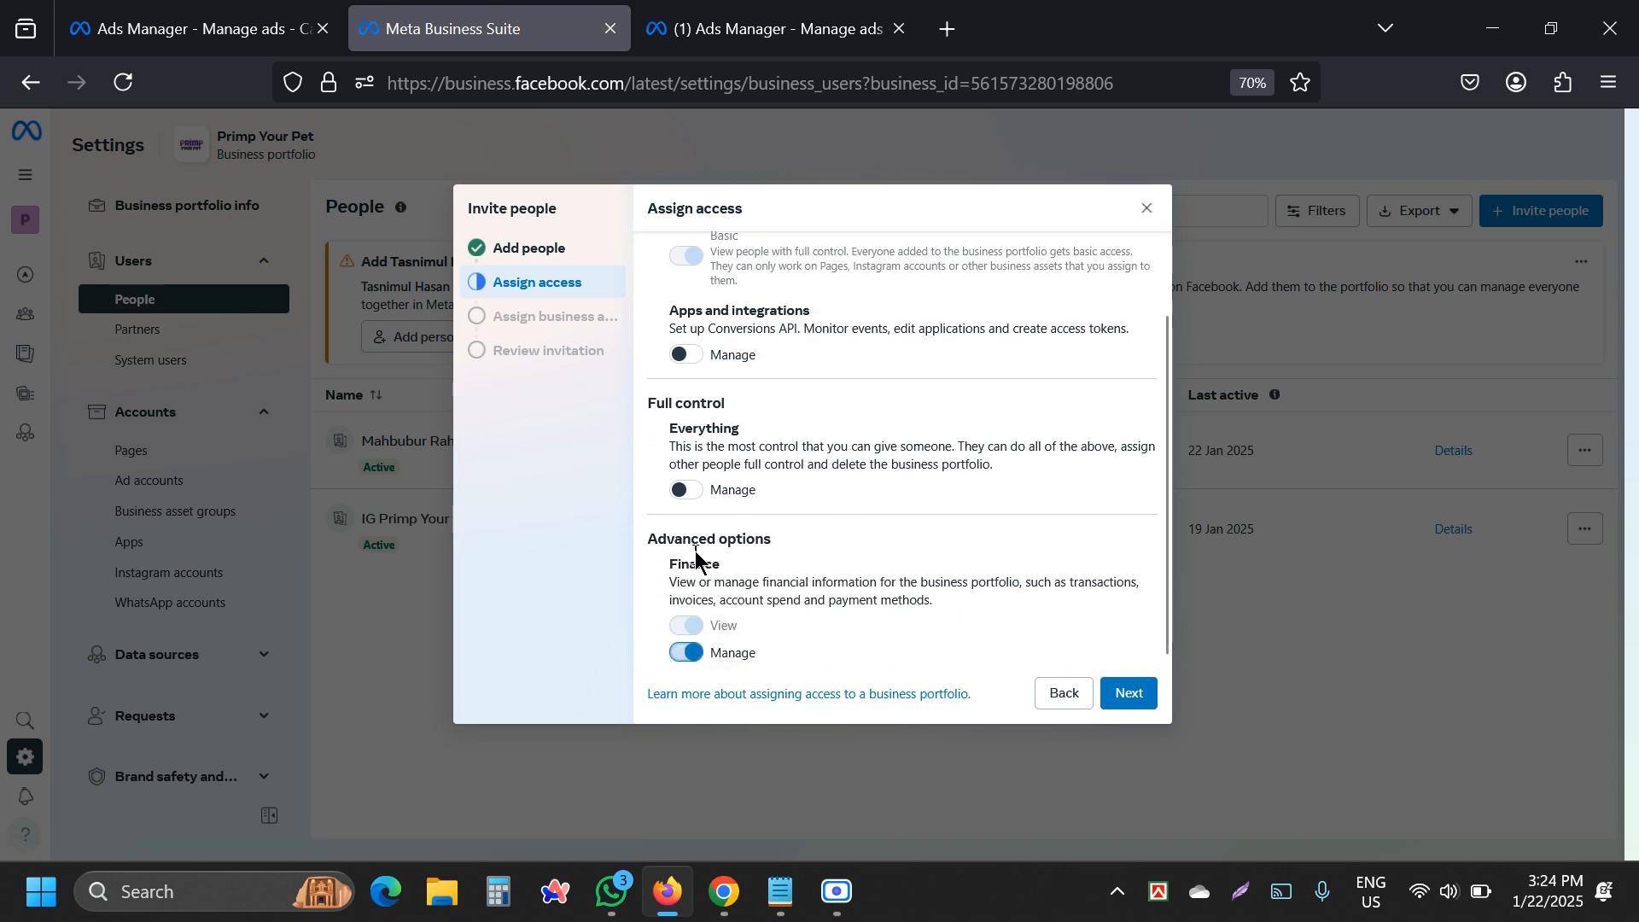
click(1123, 700)
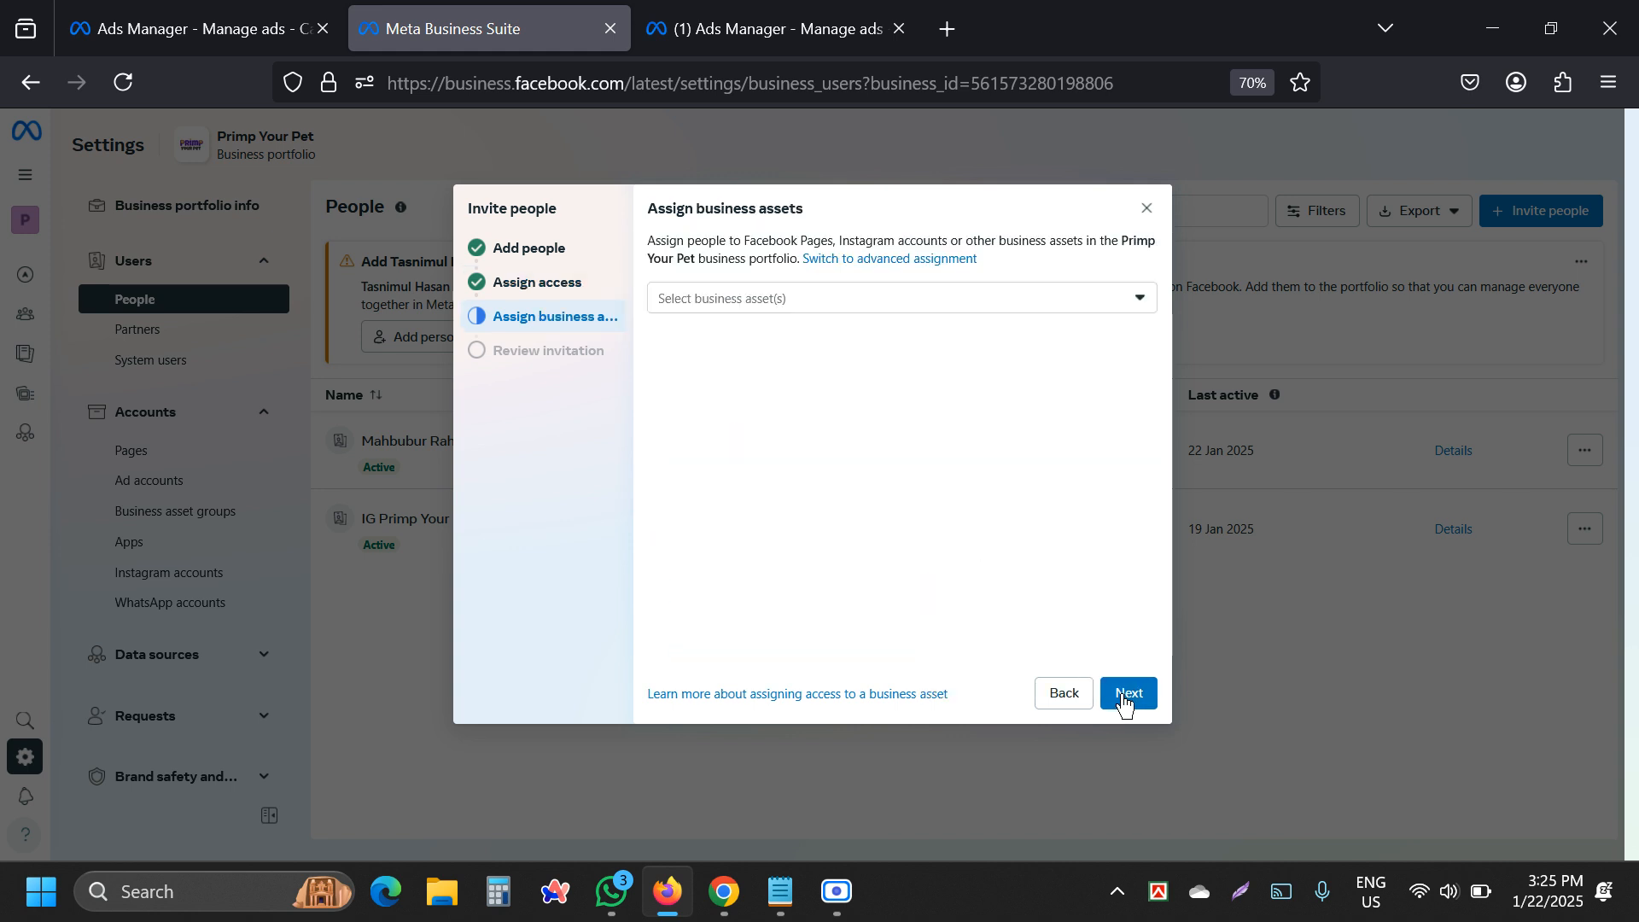
- Select the Primp Your Pet Facebook Page, Primp Ad account and Primp Web Pixel dataset as the invitee's business assets
click(748, 296)
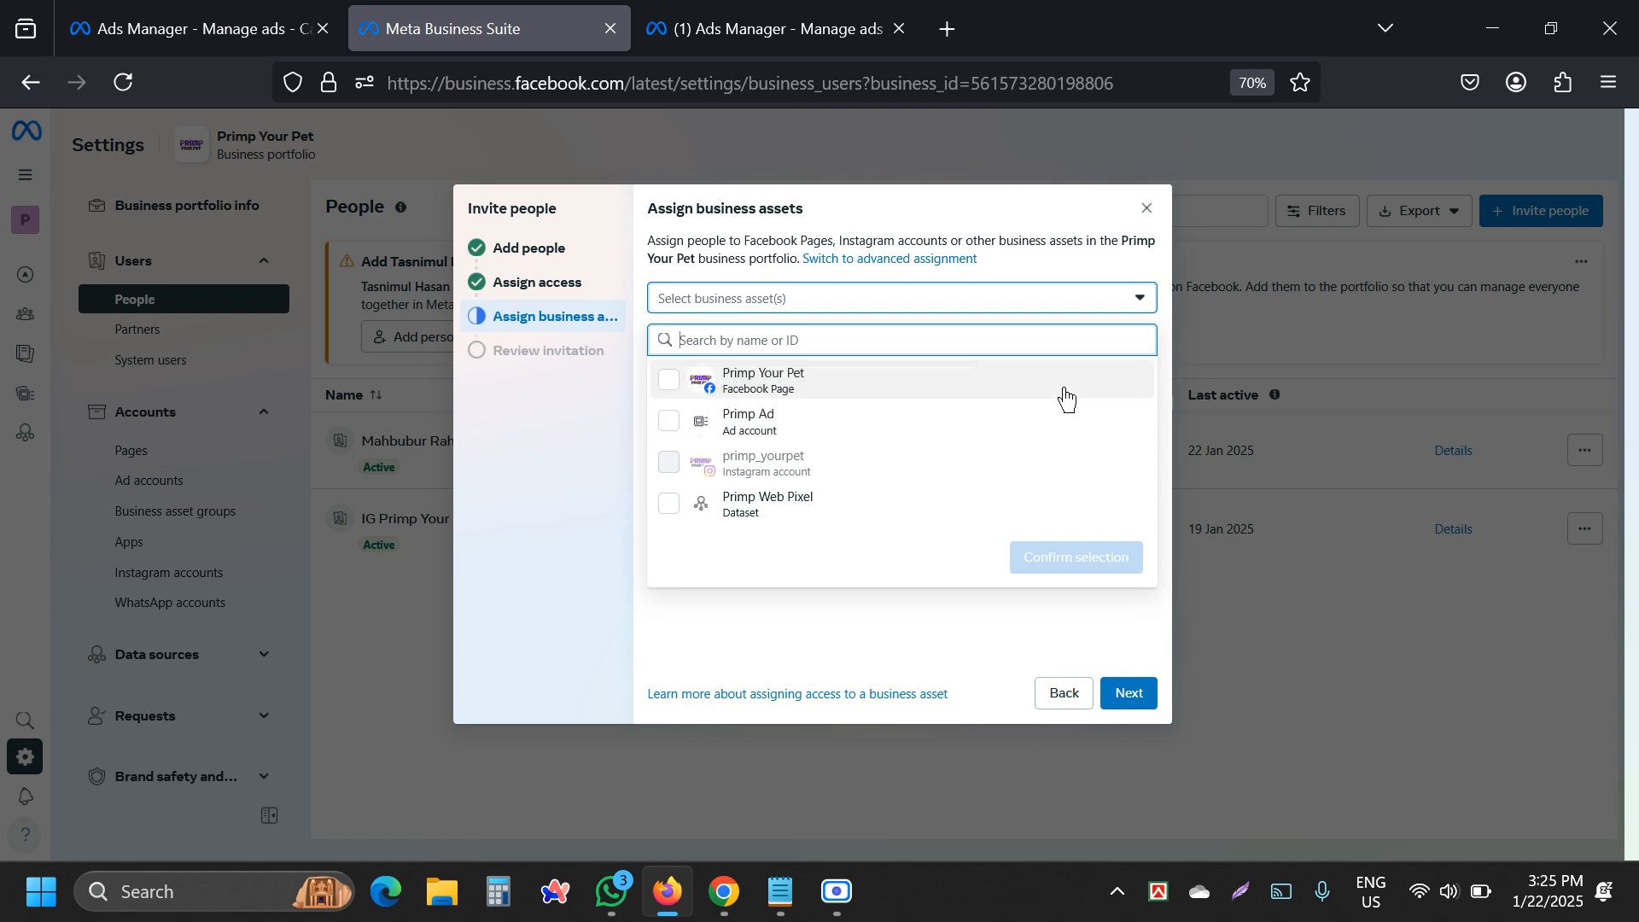
click(666, 388)
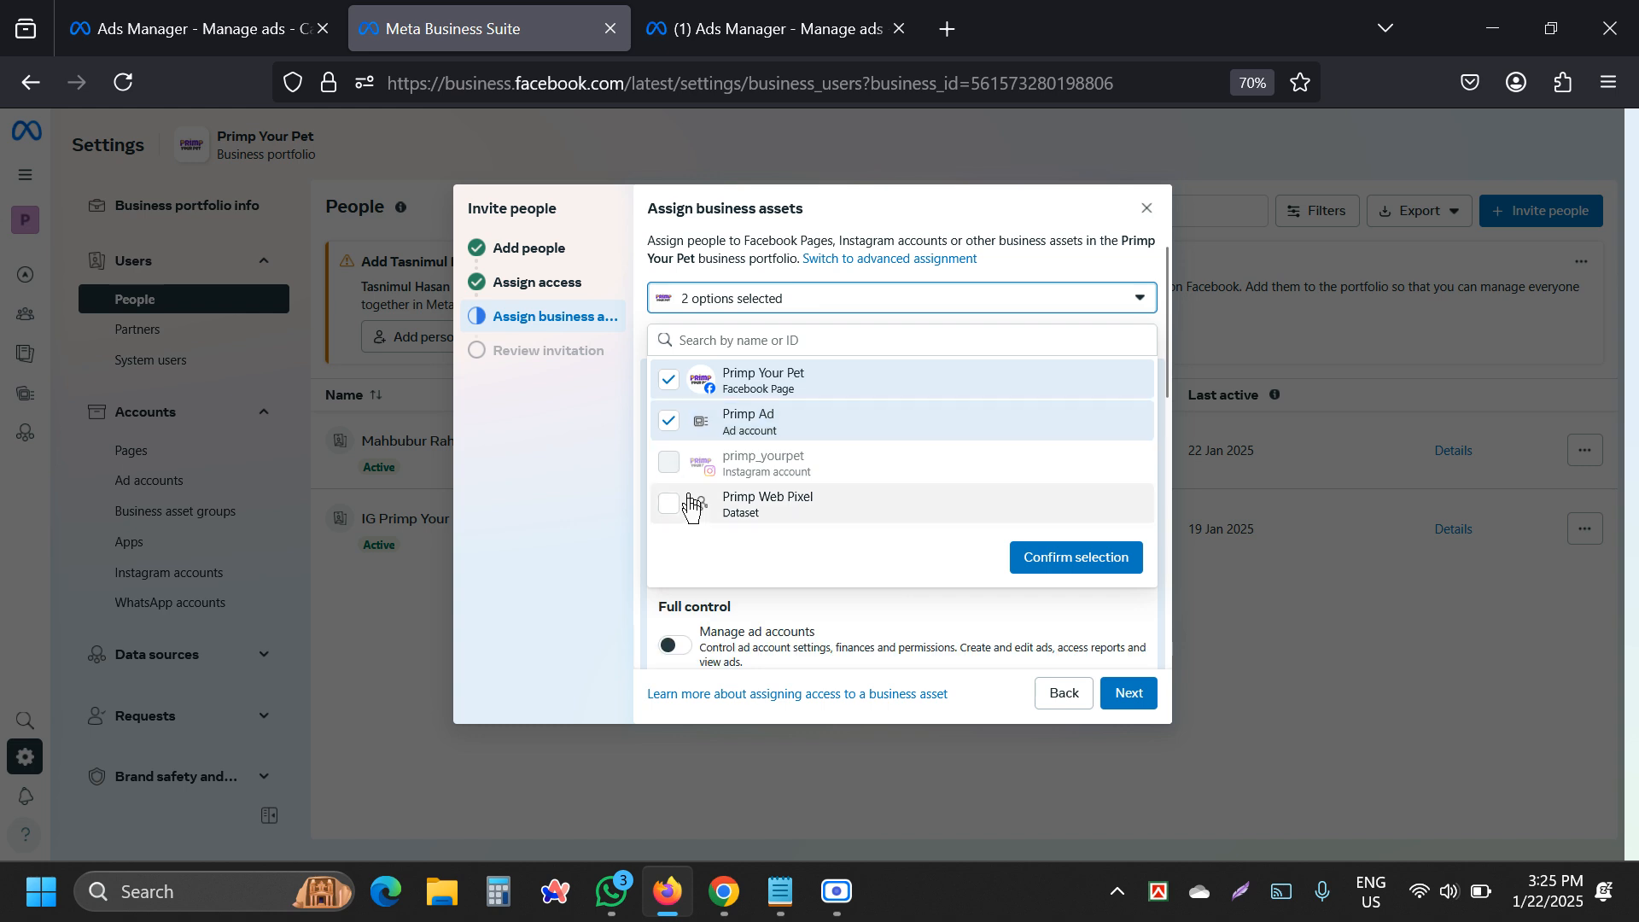
click(659, 504)
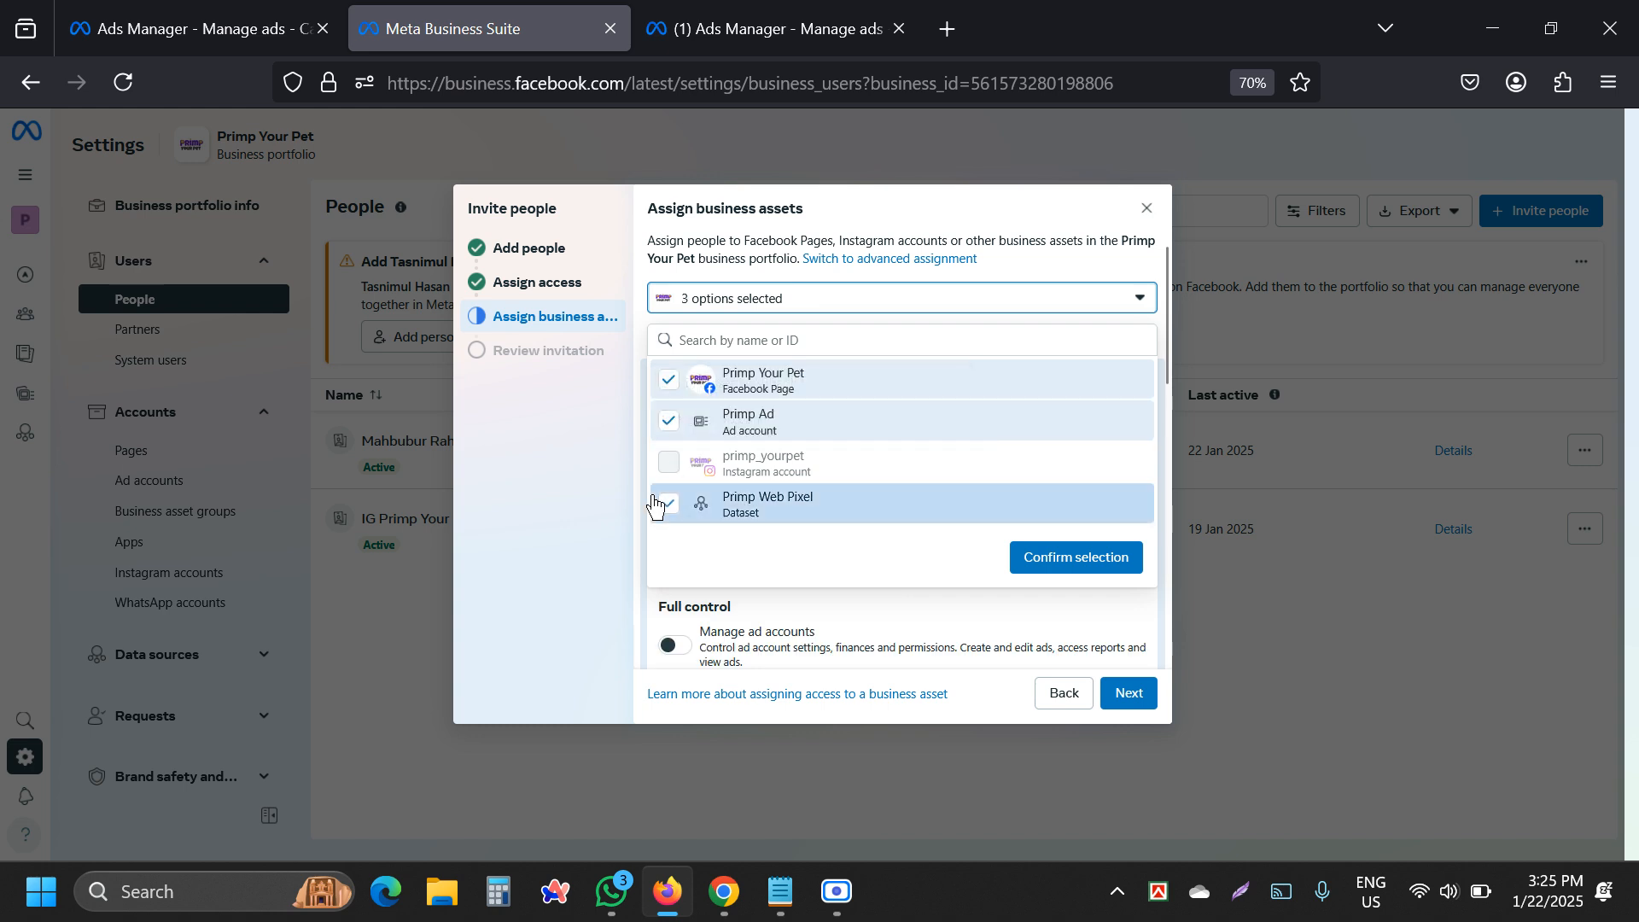
click(1061, 556)
- Grant full control of the Primp Ad account through Manage ad accounts and collapse its permission section
scroll(709, 478, down, 3)
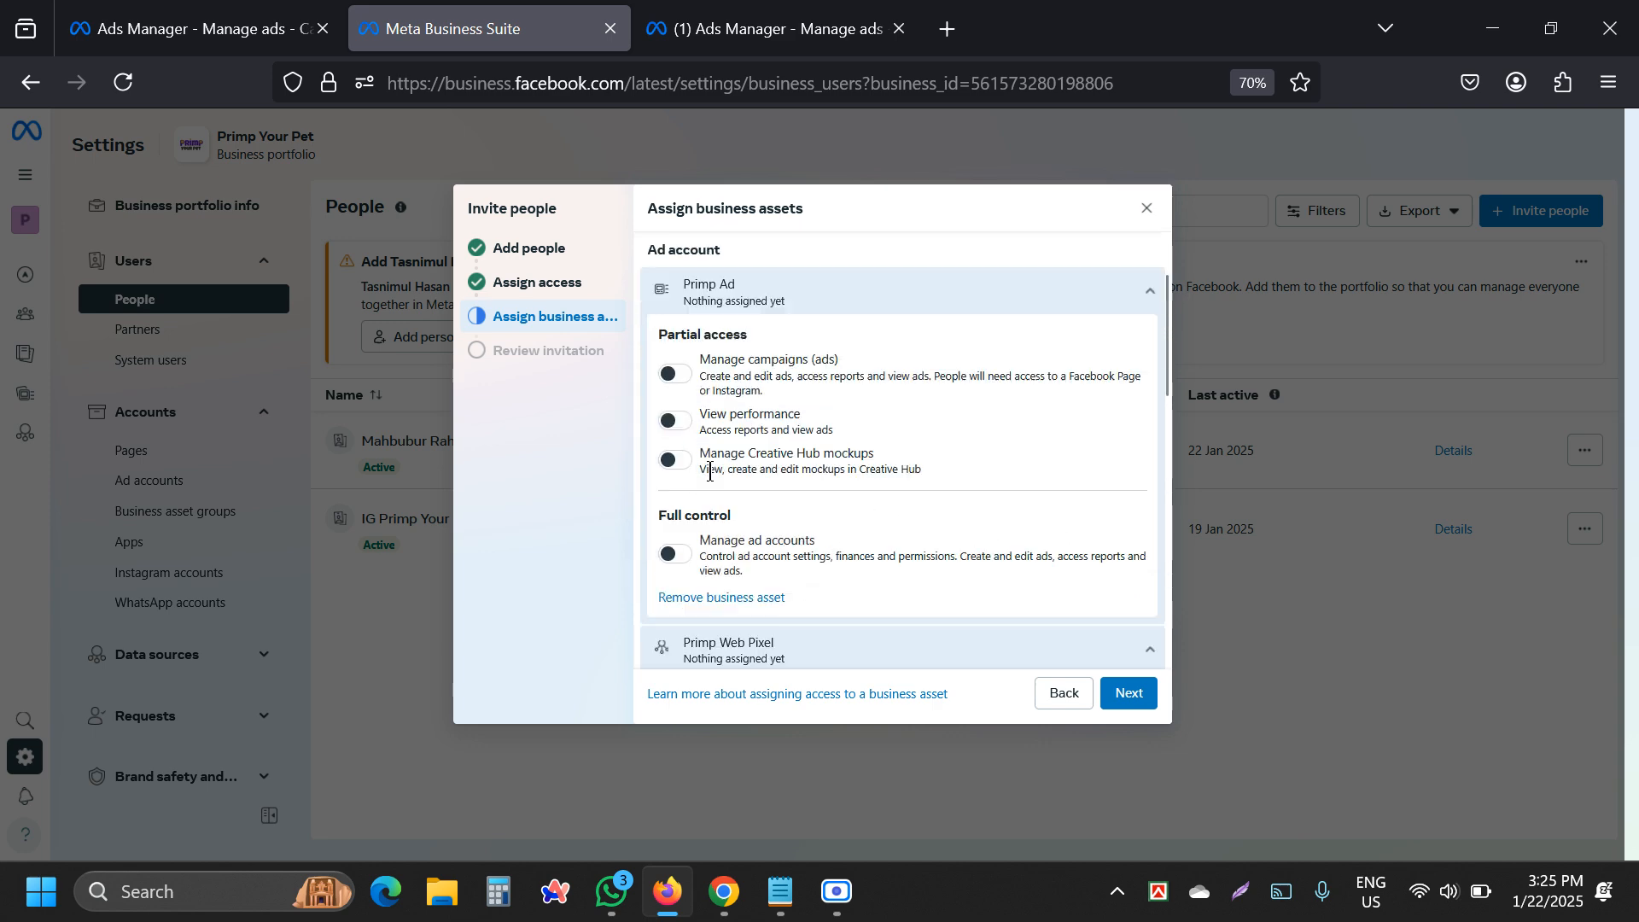
scroll(704, 461, up, 3)
scroll(713, 461, down, 6)
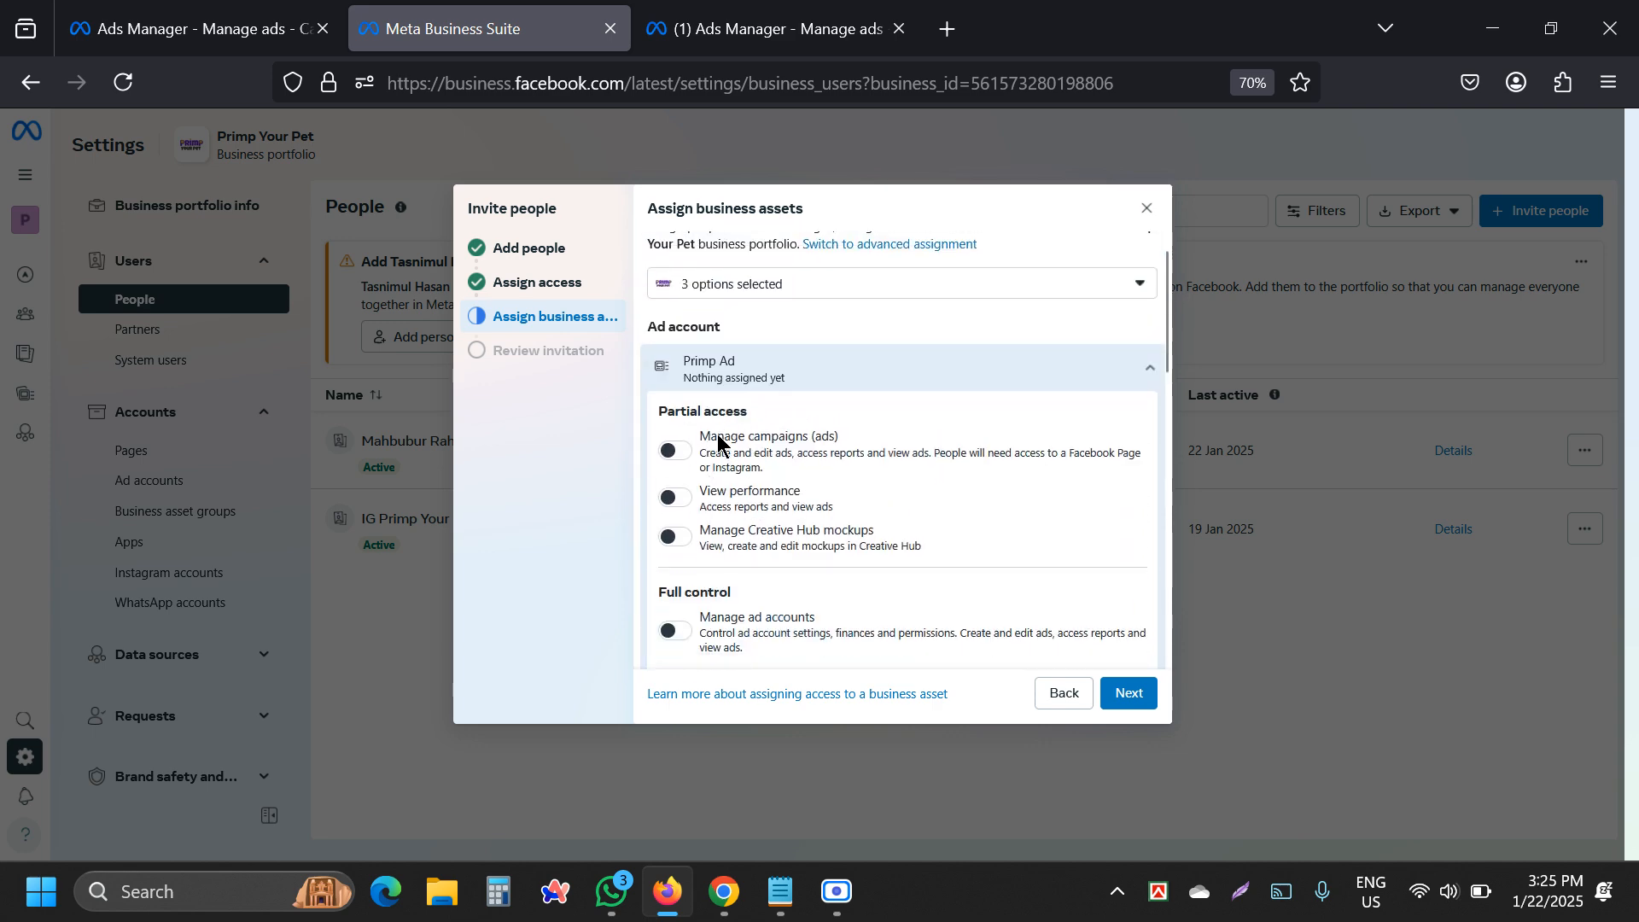
scroll(713, 437, up, 5)
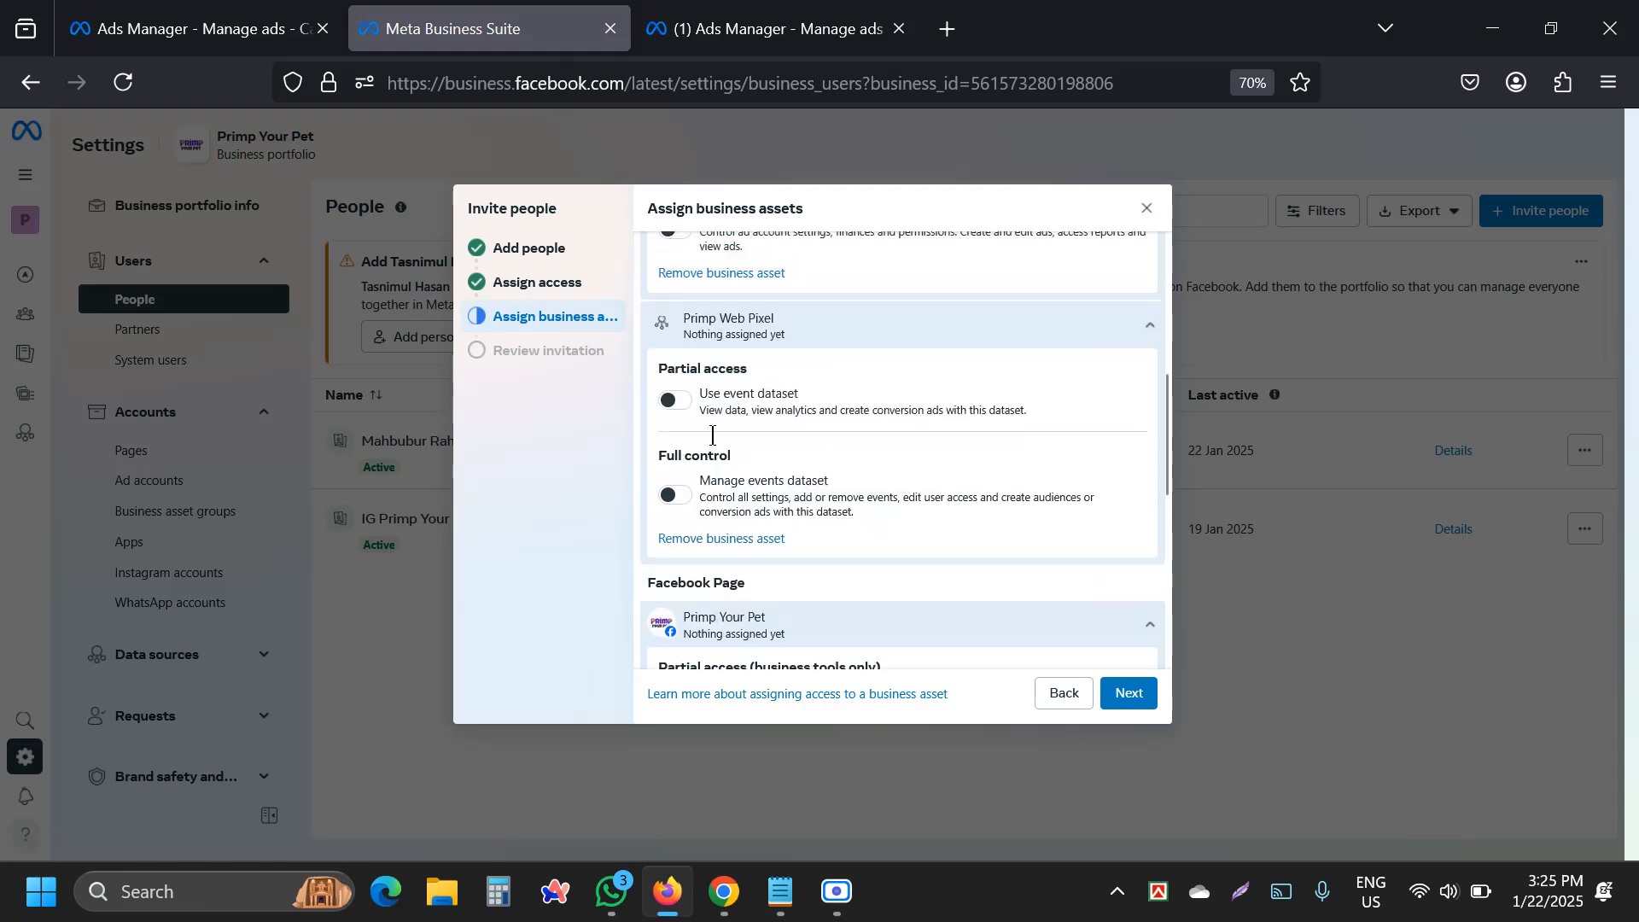
scroll(670, 385, up, 2)
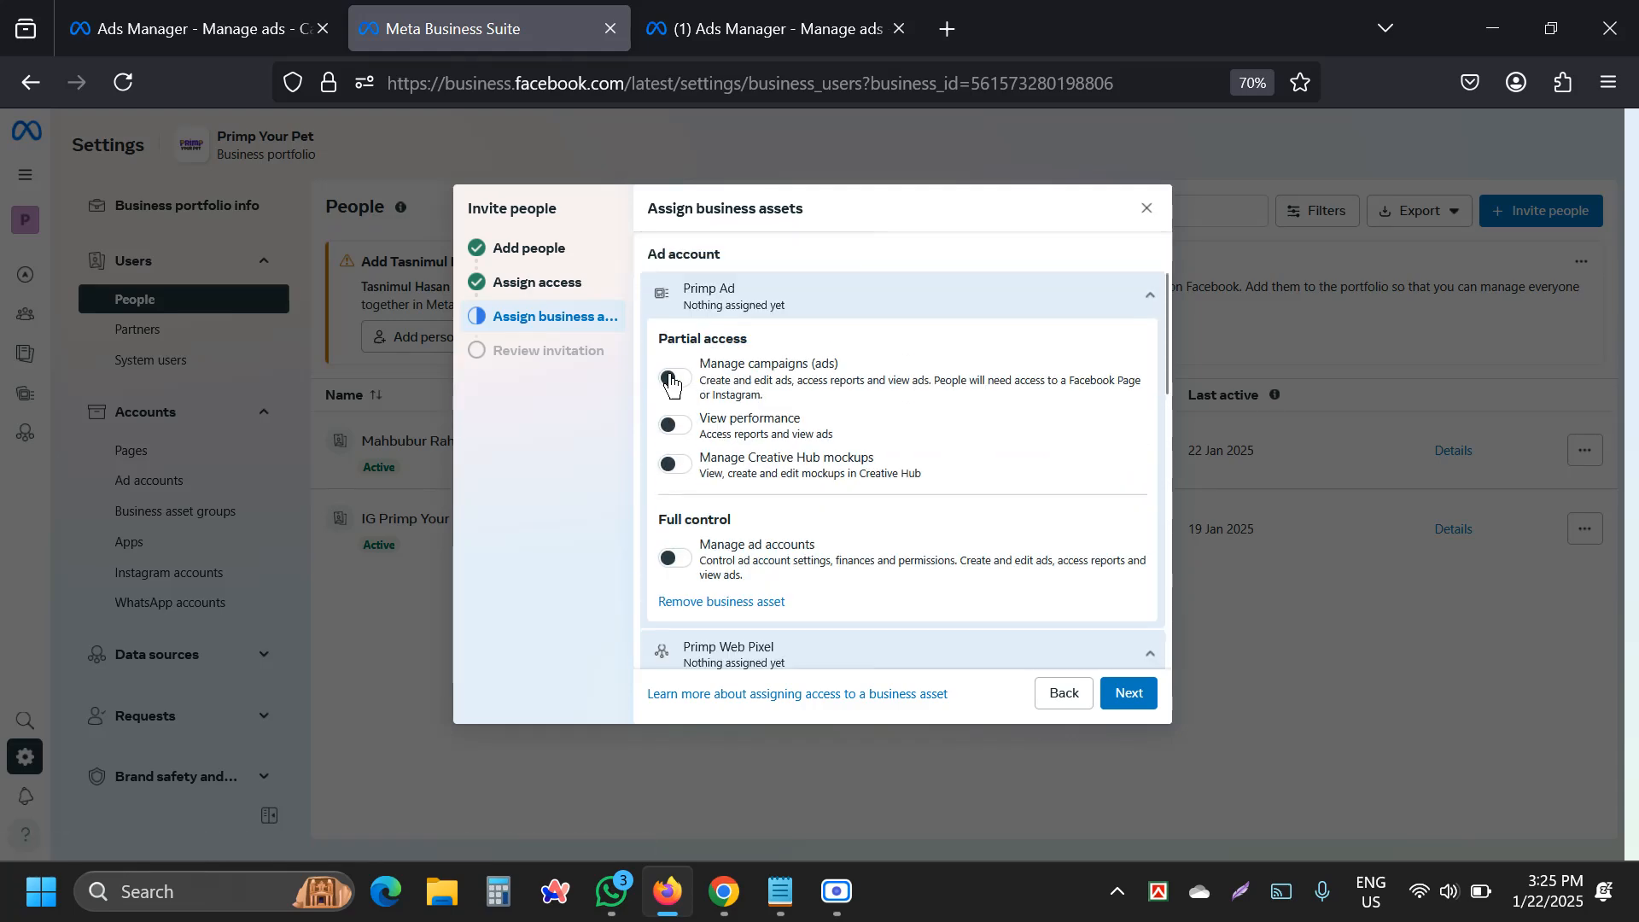
scroll(670, 385, down, 1)
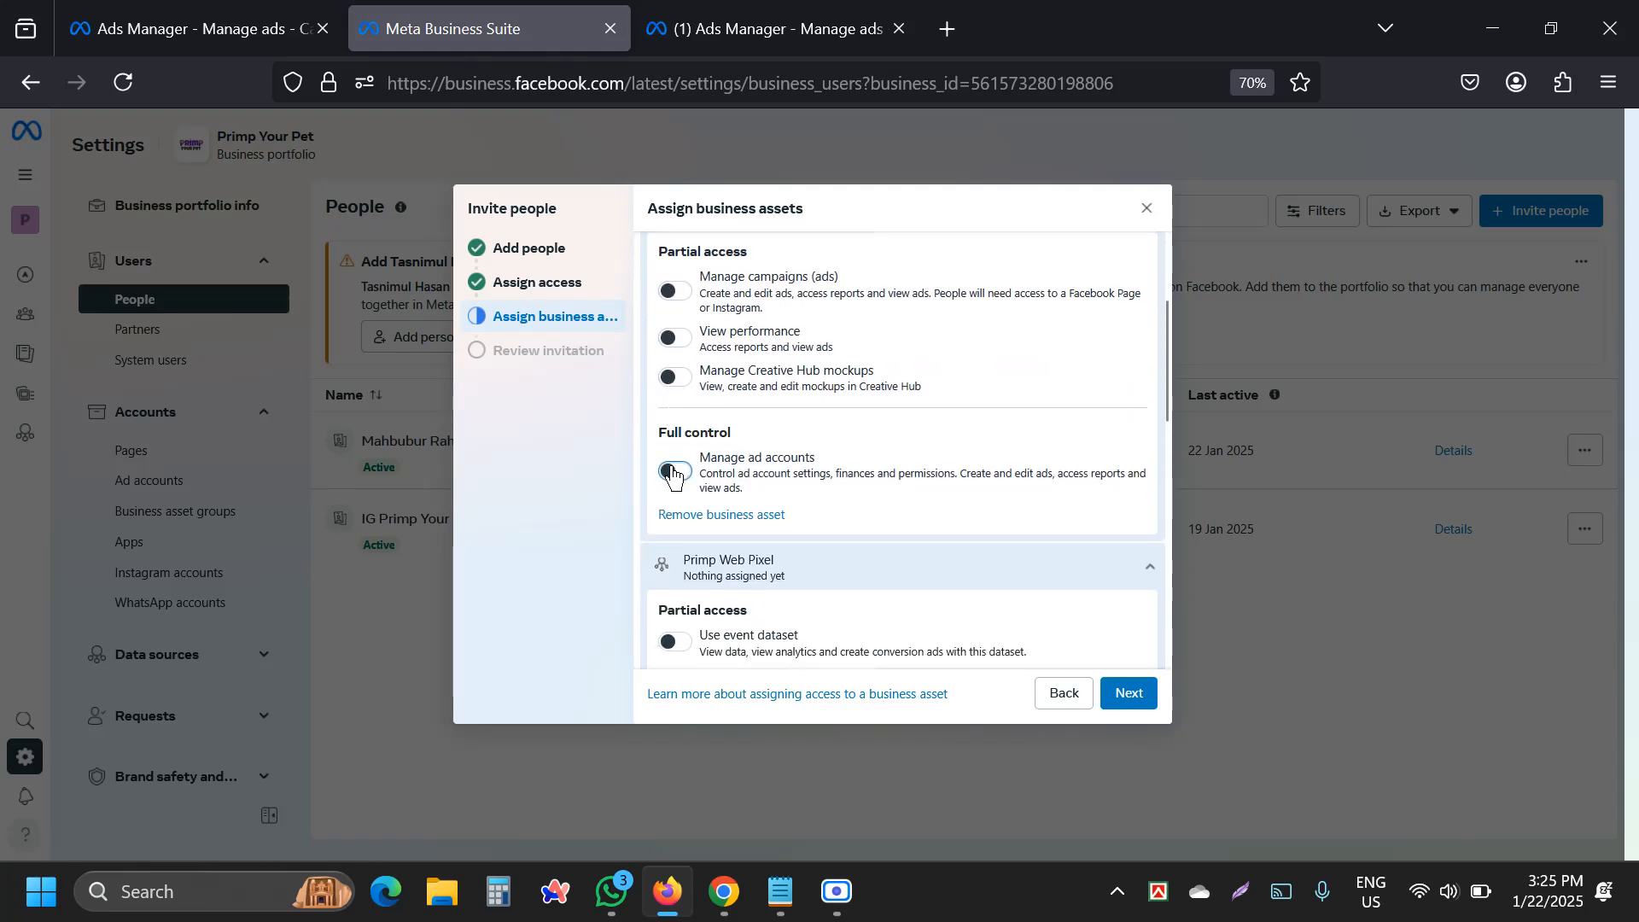
click(672, 474)
scroll(674, 474, up, 1)
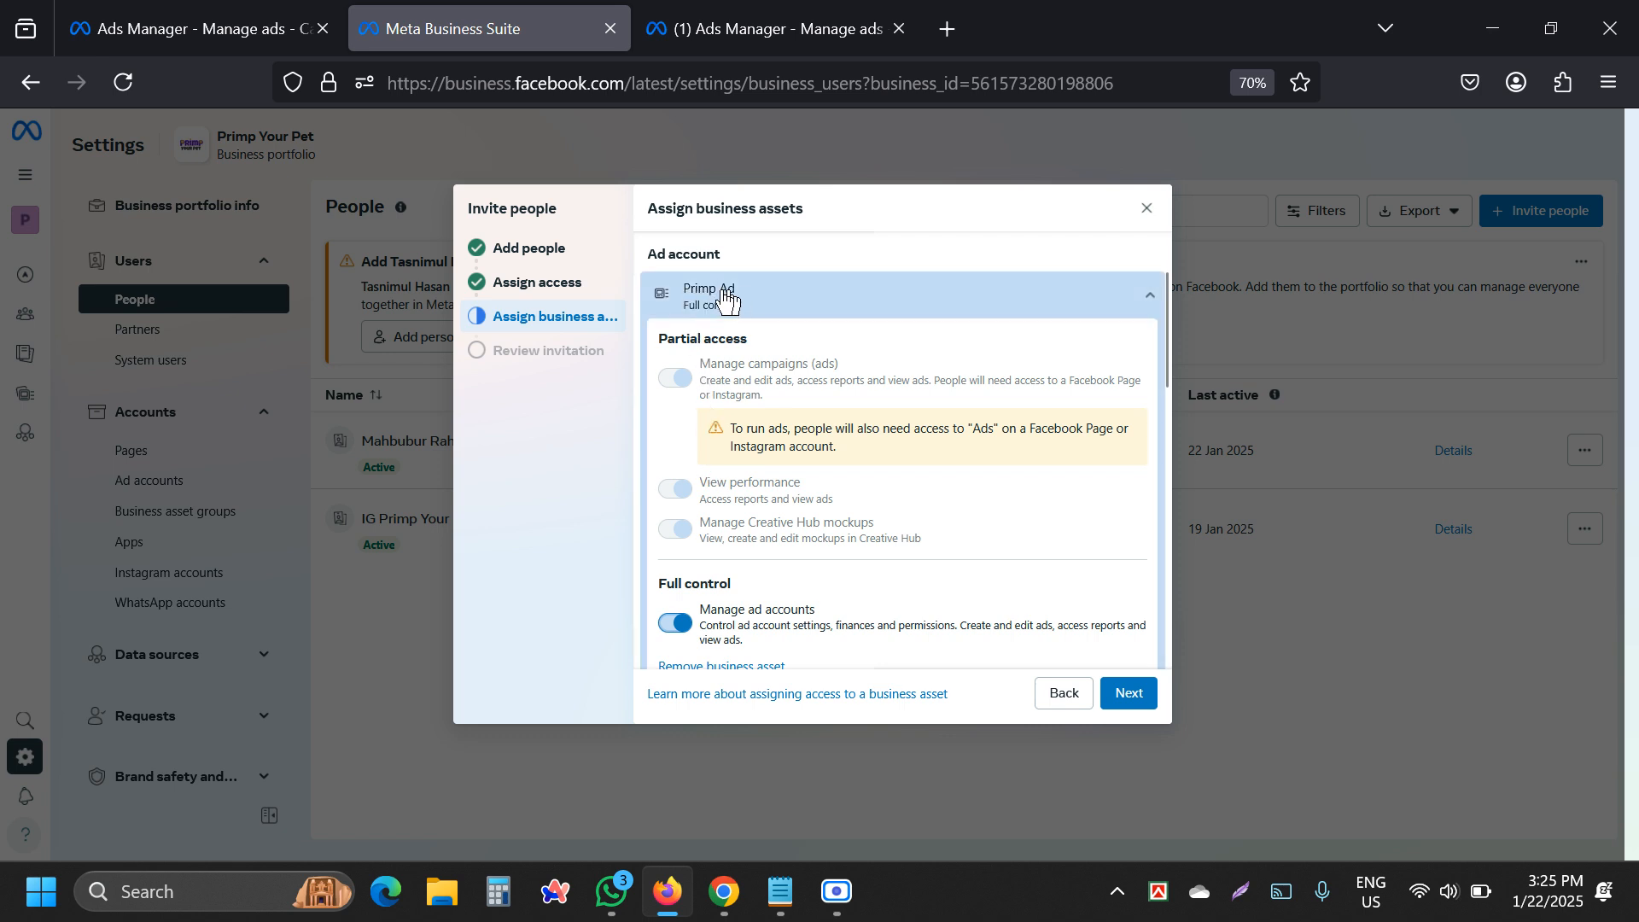
scroll(730, 305, up, 1)
click(755, 395)
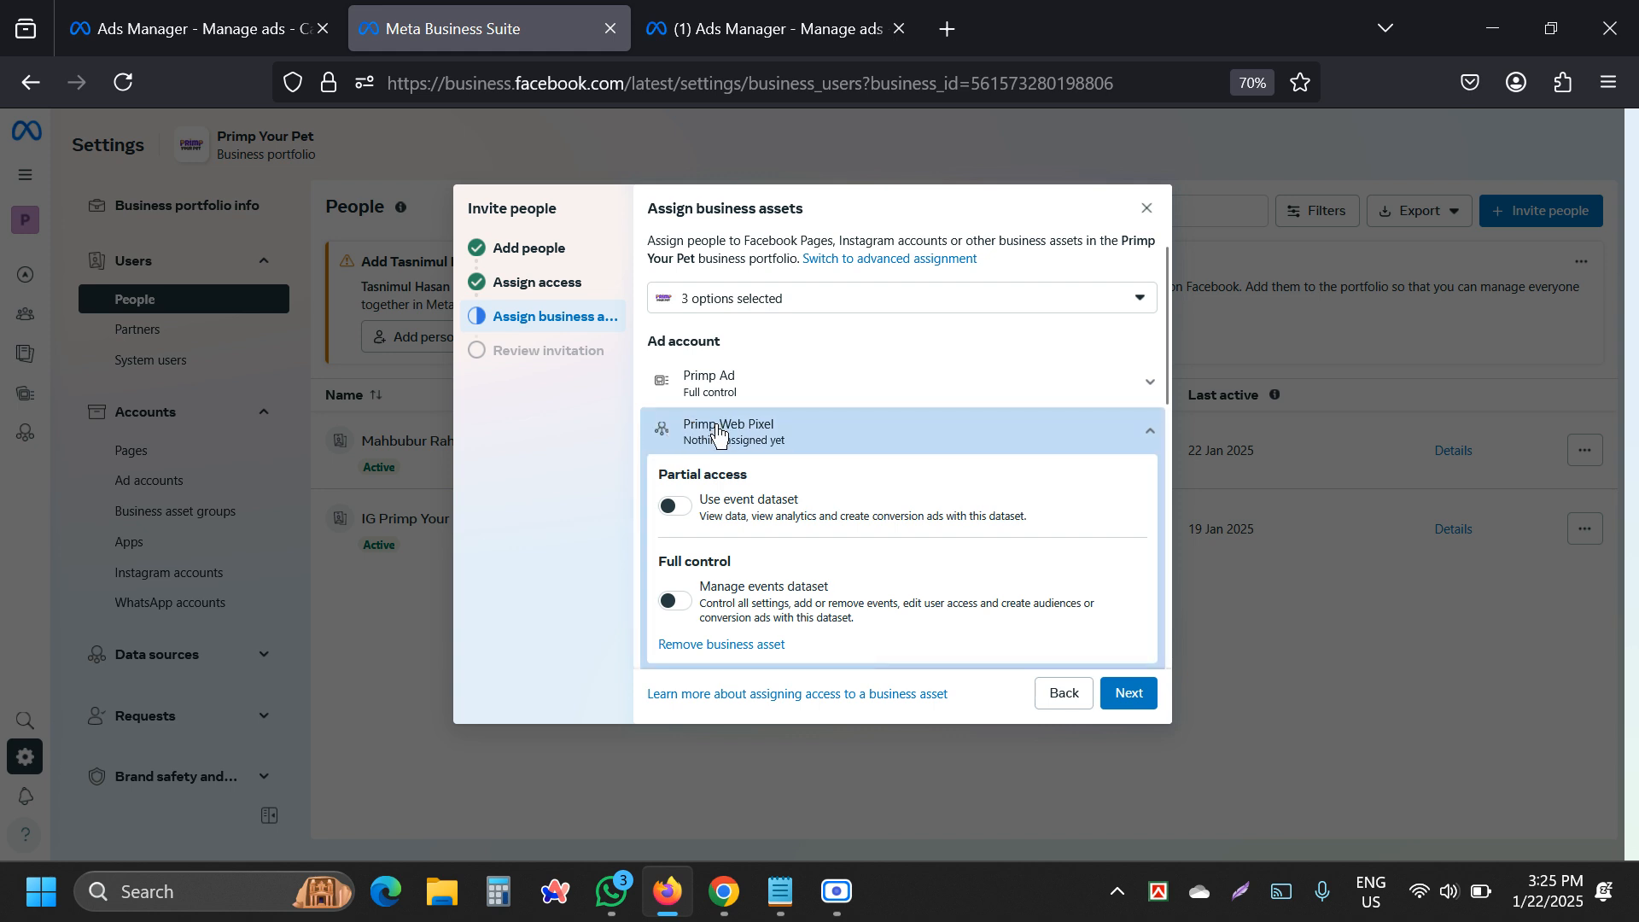
- Grant full control of Primp Web Pixel and partial business tools and Facebook access, not full control, to the Primp Your Pet Page
scroll(726, 431, down, 2)
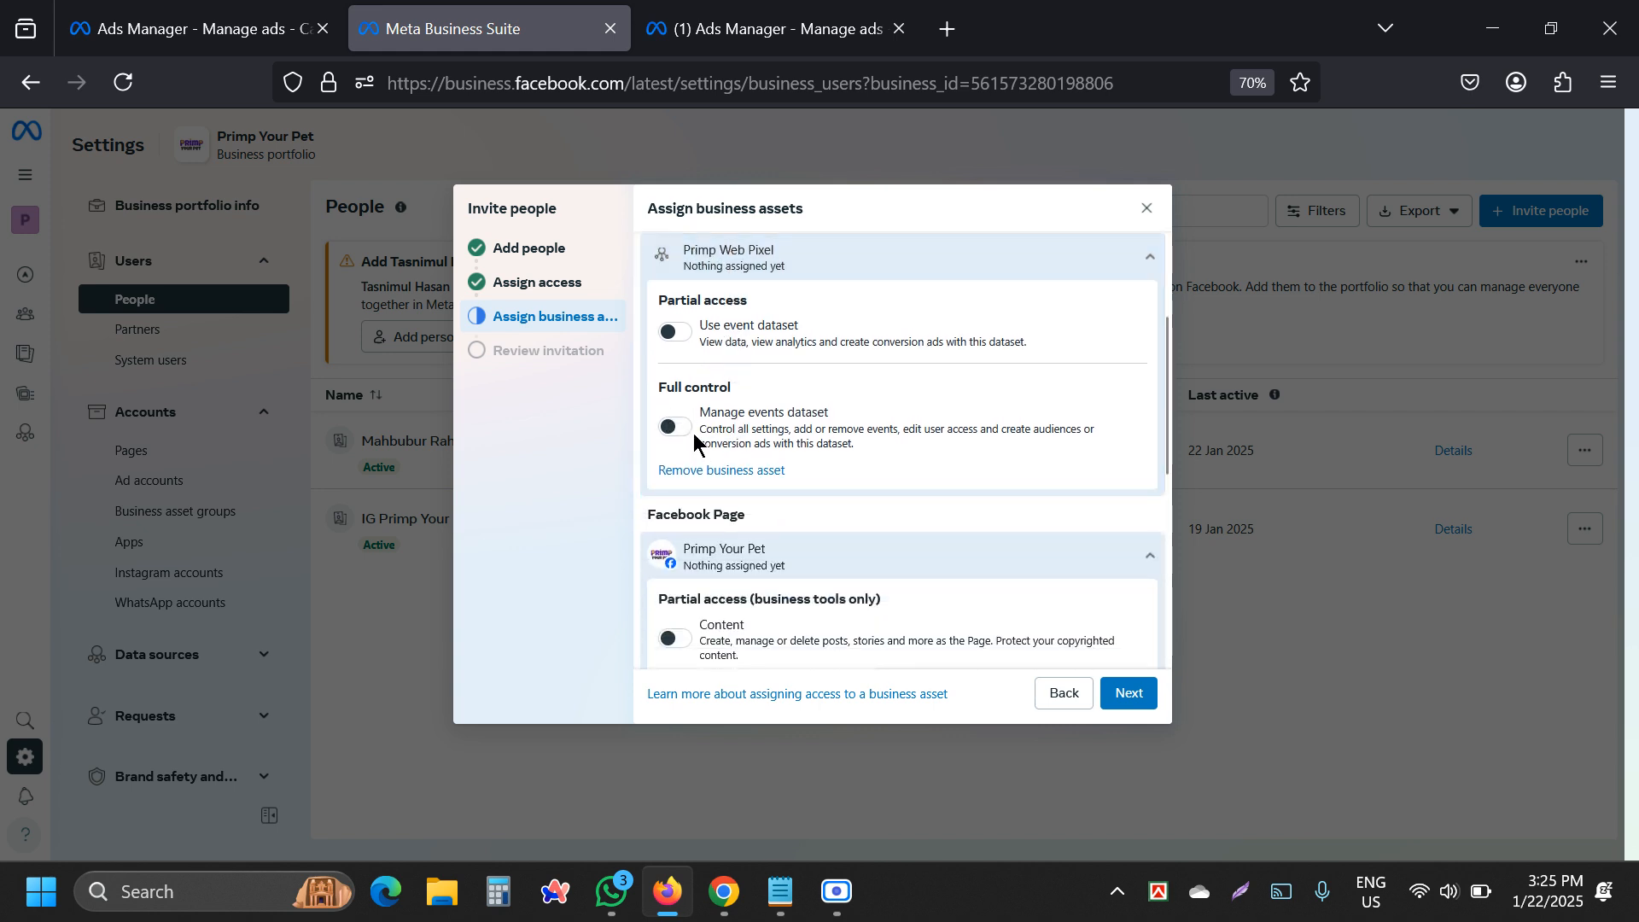
click(688, 433)
scroll(693, 427, down, 3)
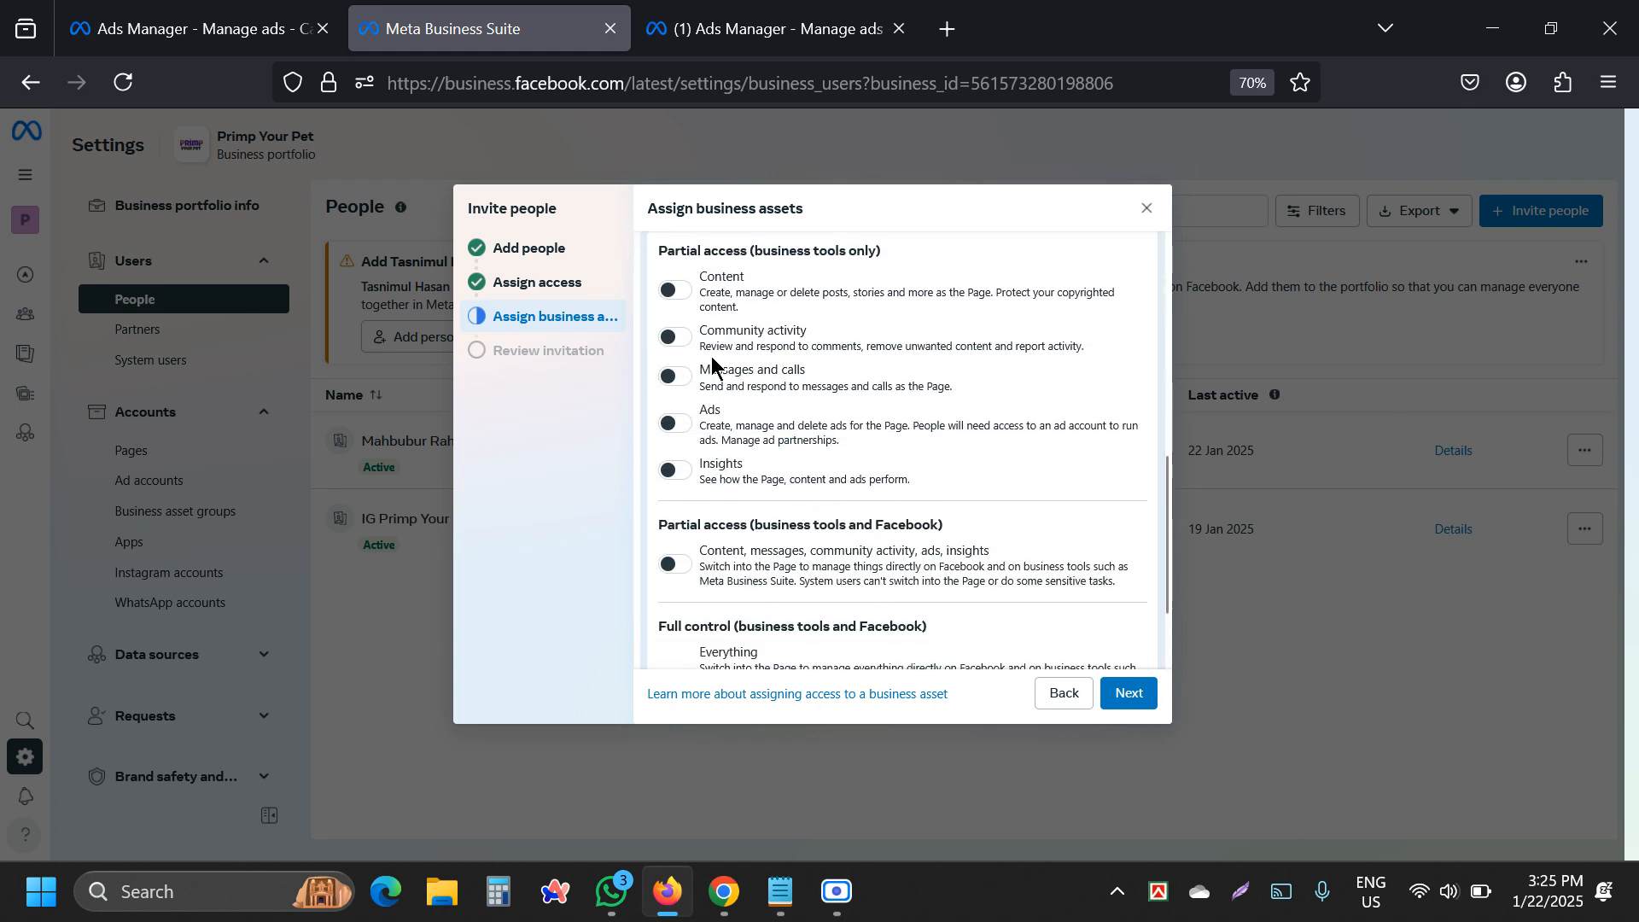
click(675, 578)
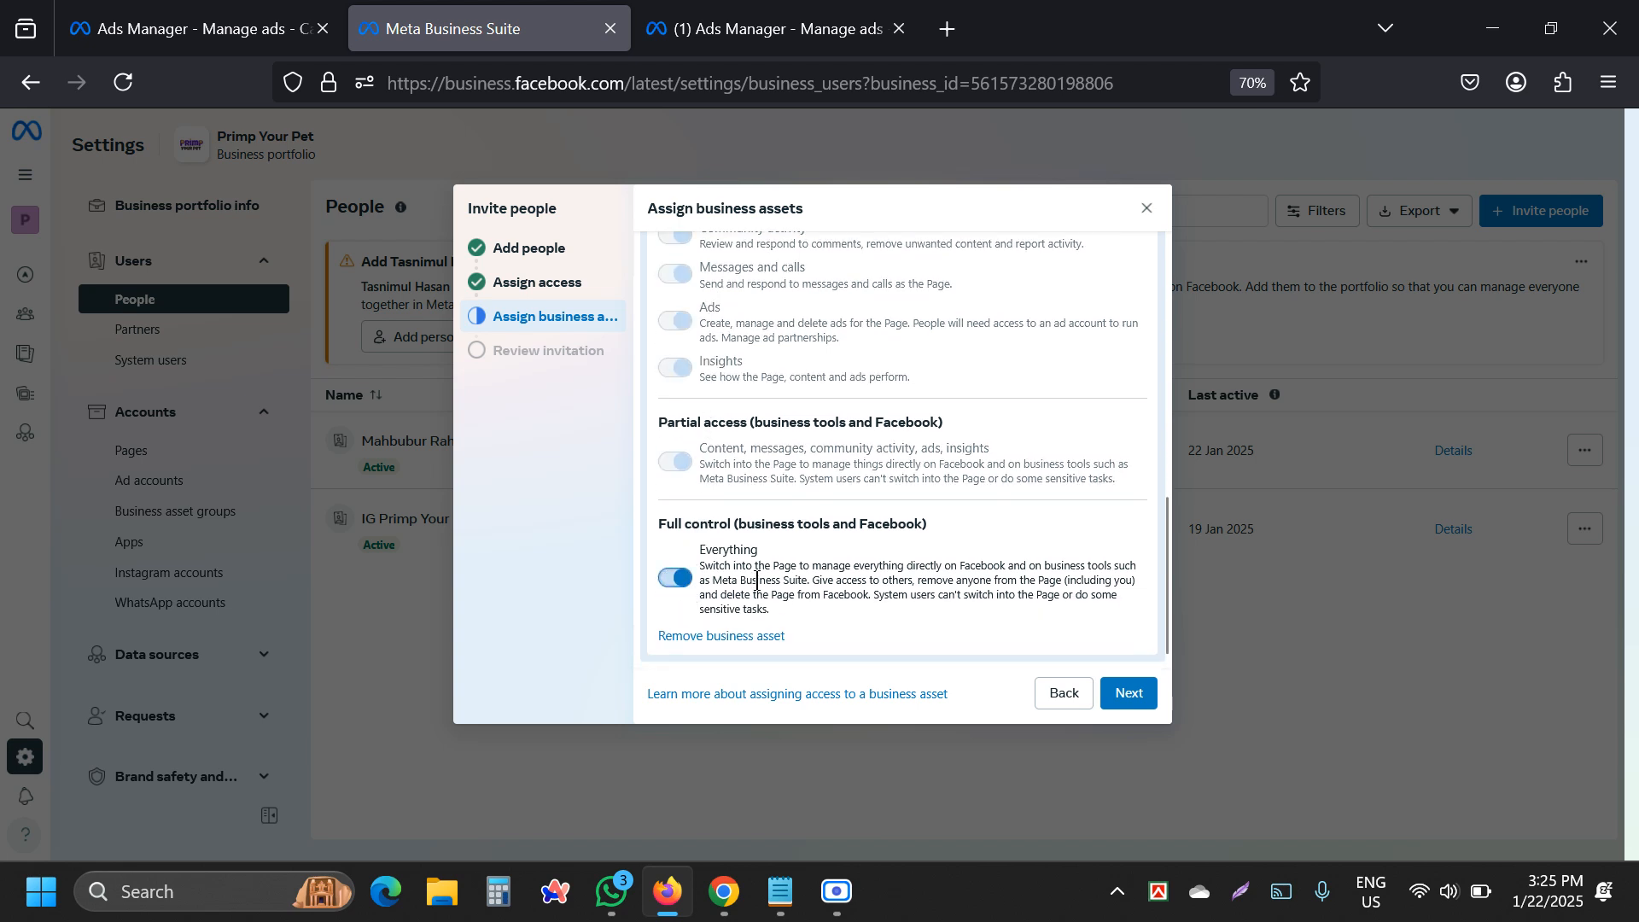
click(675, 579)
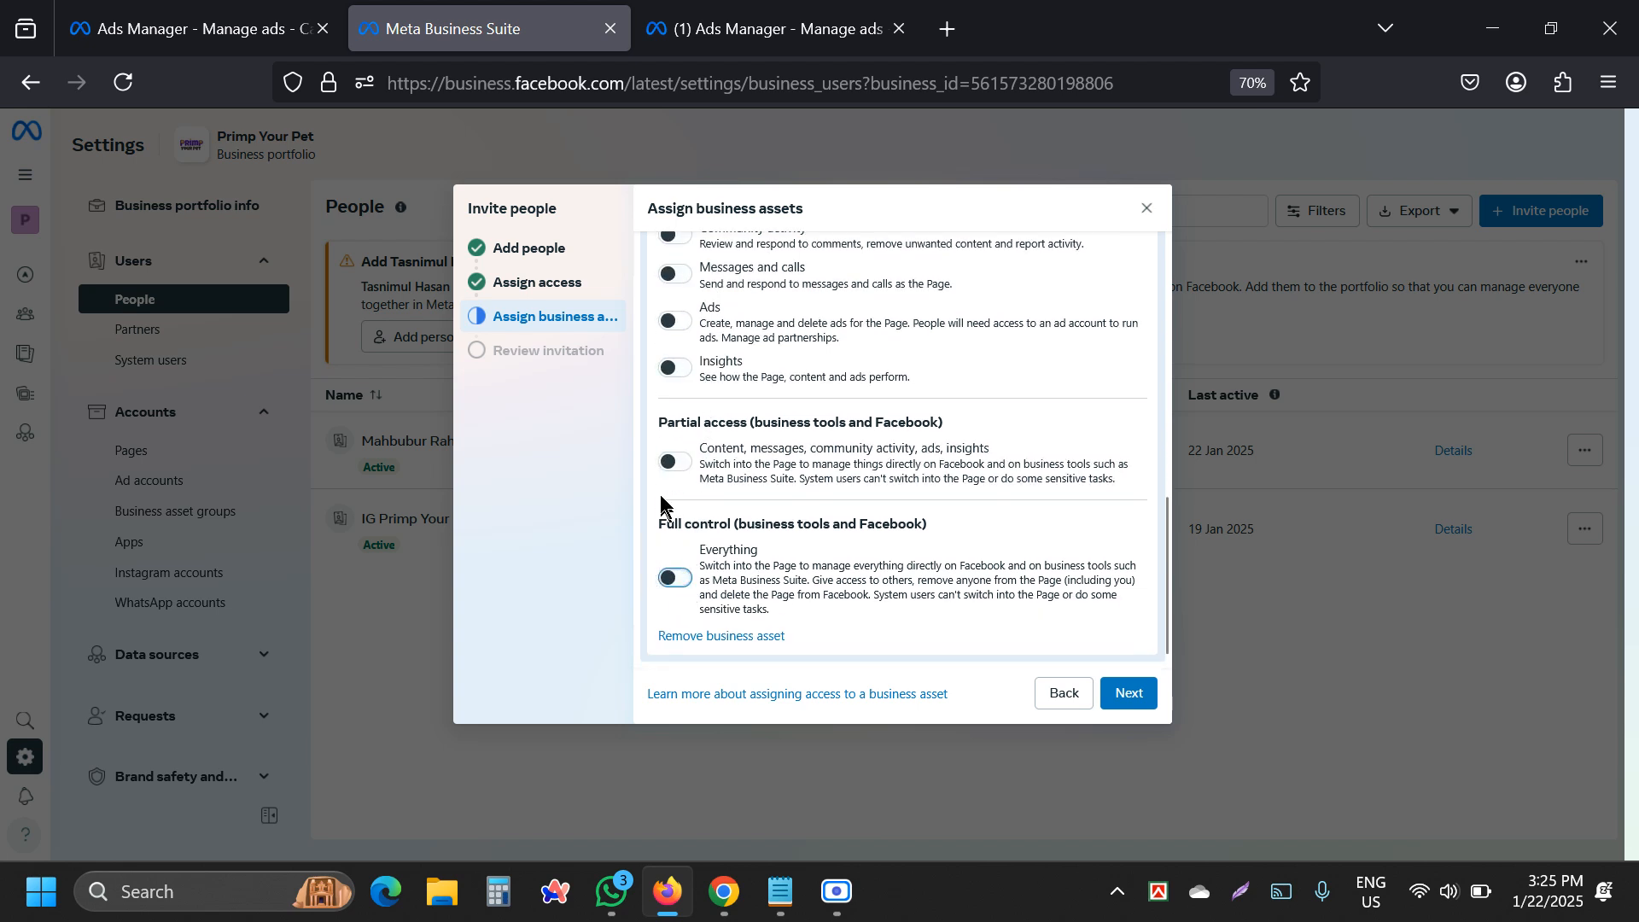
click(675, 462)
- Examine the access levels assigned for the ad account, pixel dataset and Facebook Page
scroll(858, 541, up, 4)
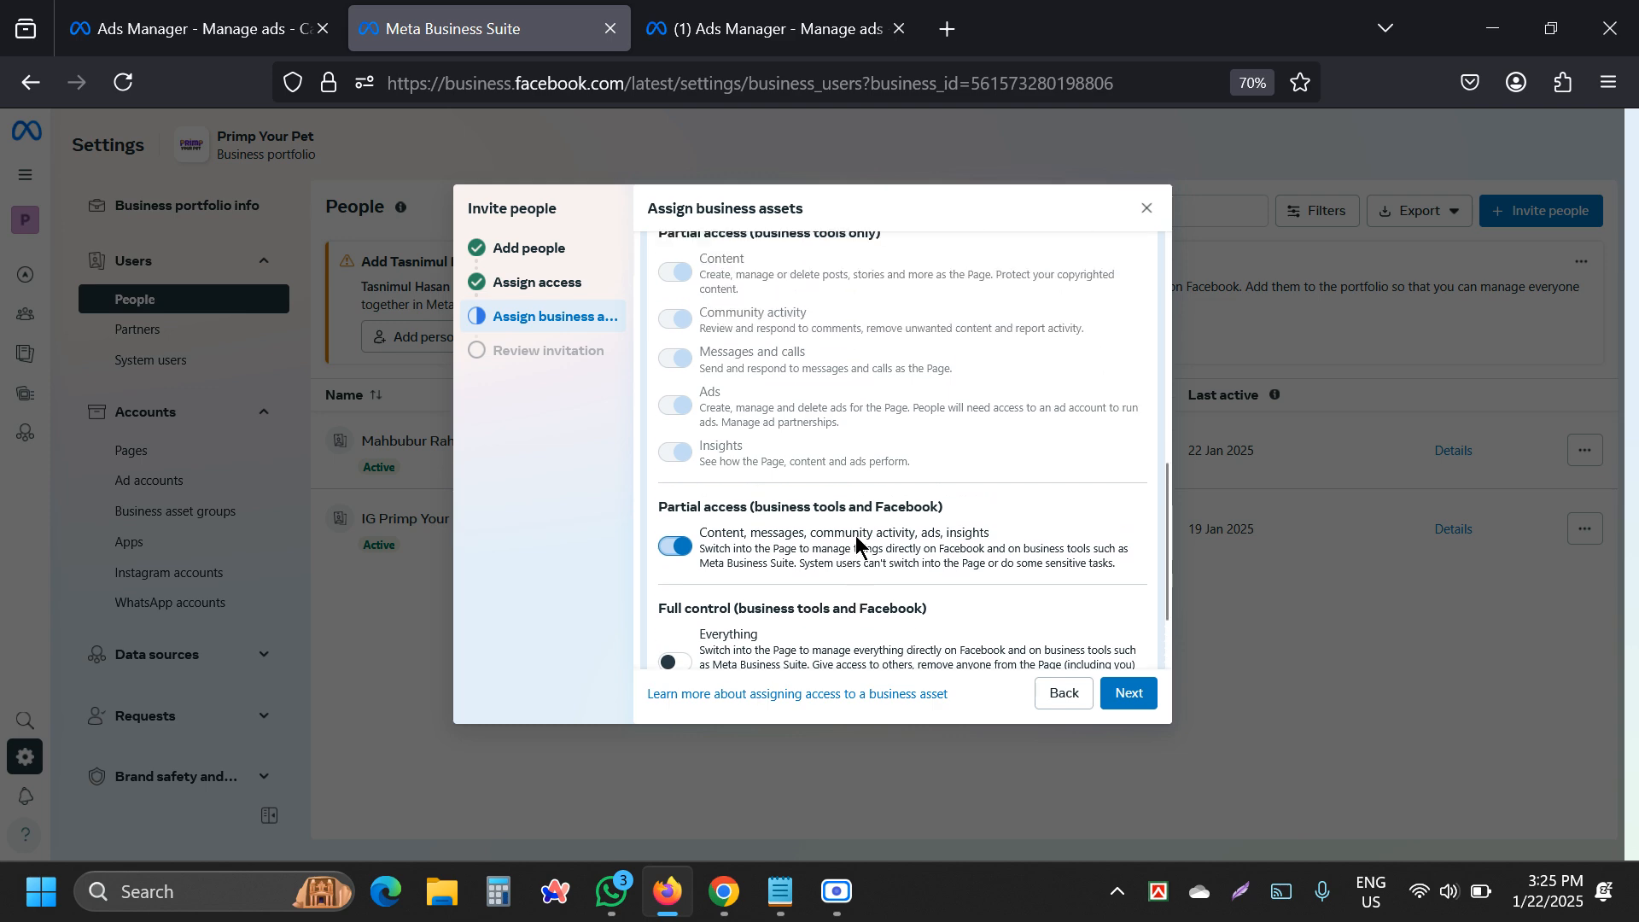
scroll(768, 580, down, 4)
scroll(717, 589, up, 8)
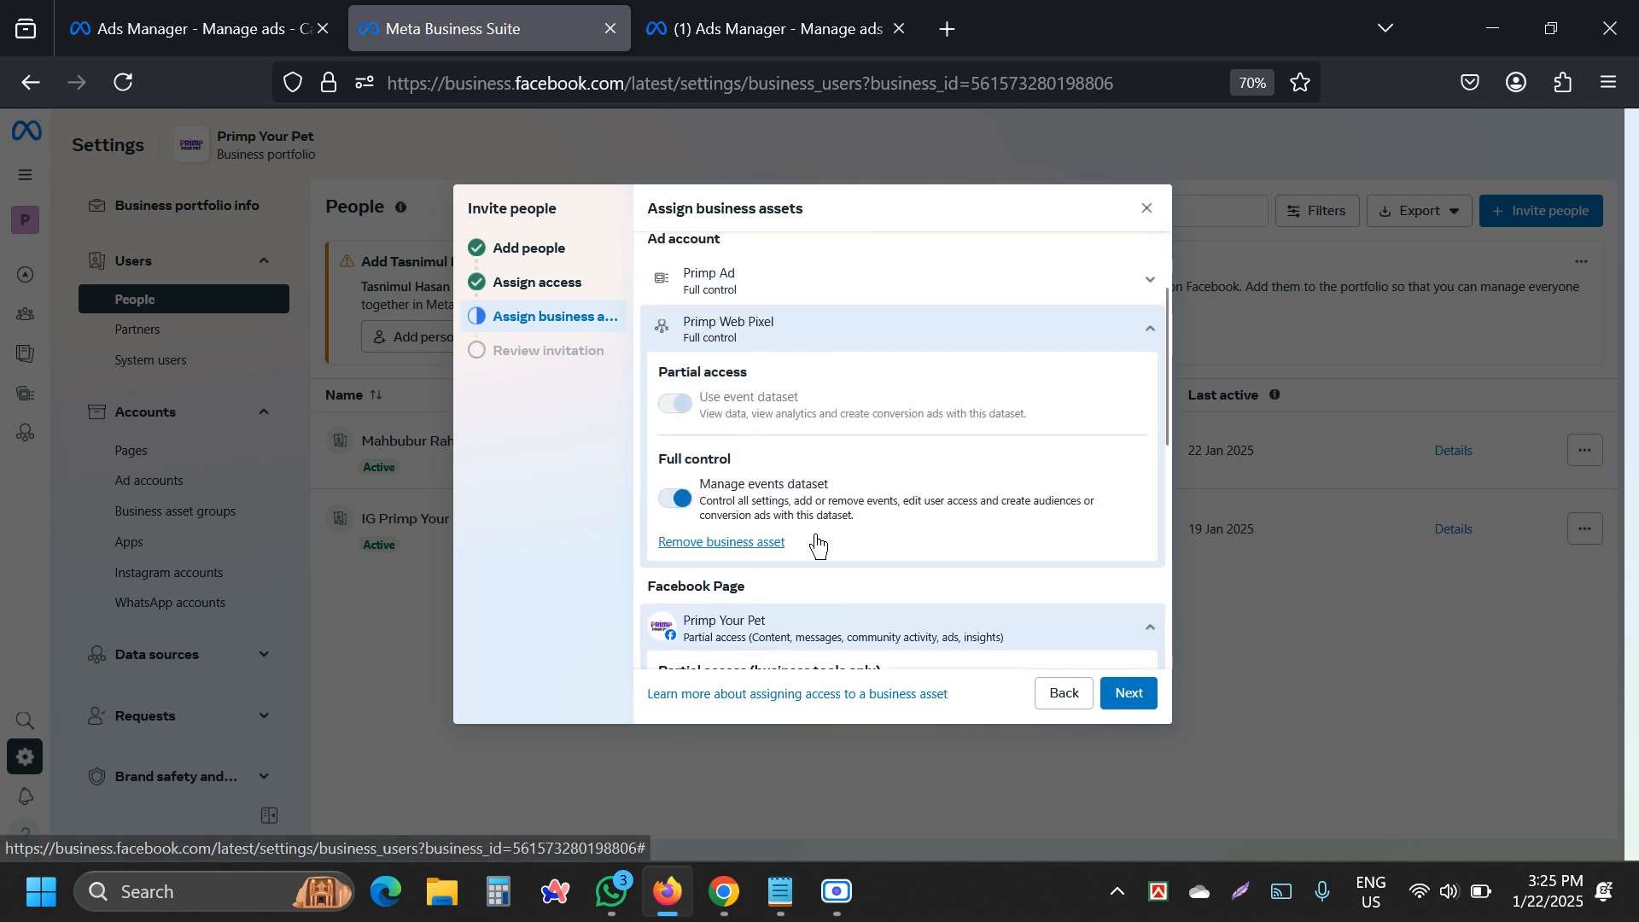
scroll(726, 546, up, 2)
scroll(742, 453, down, 6)
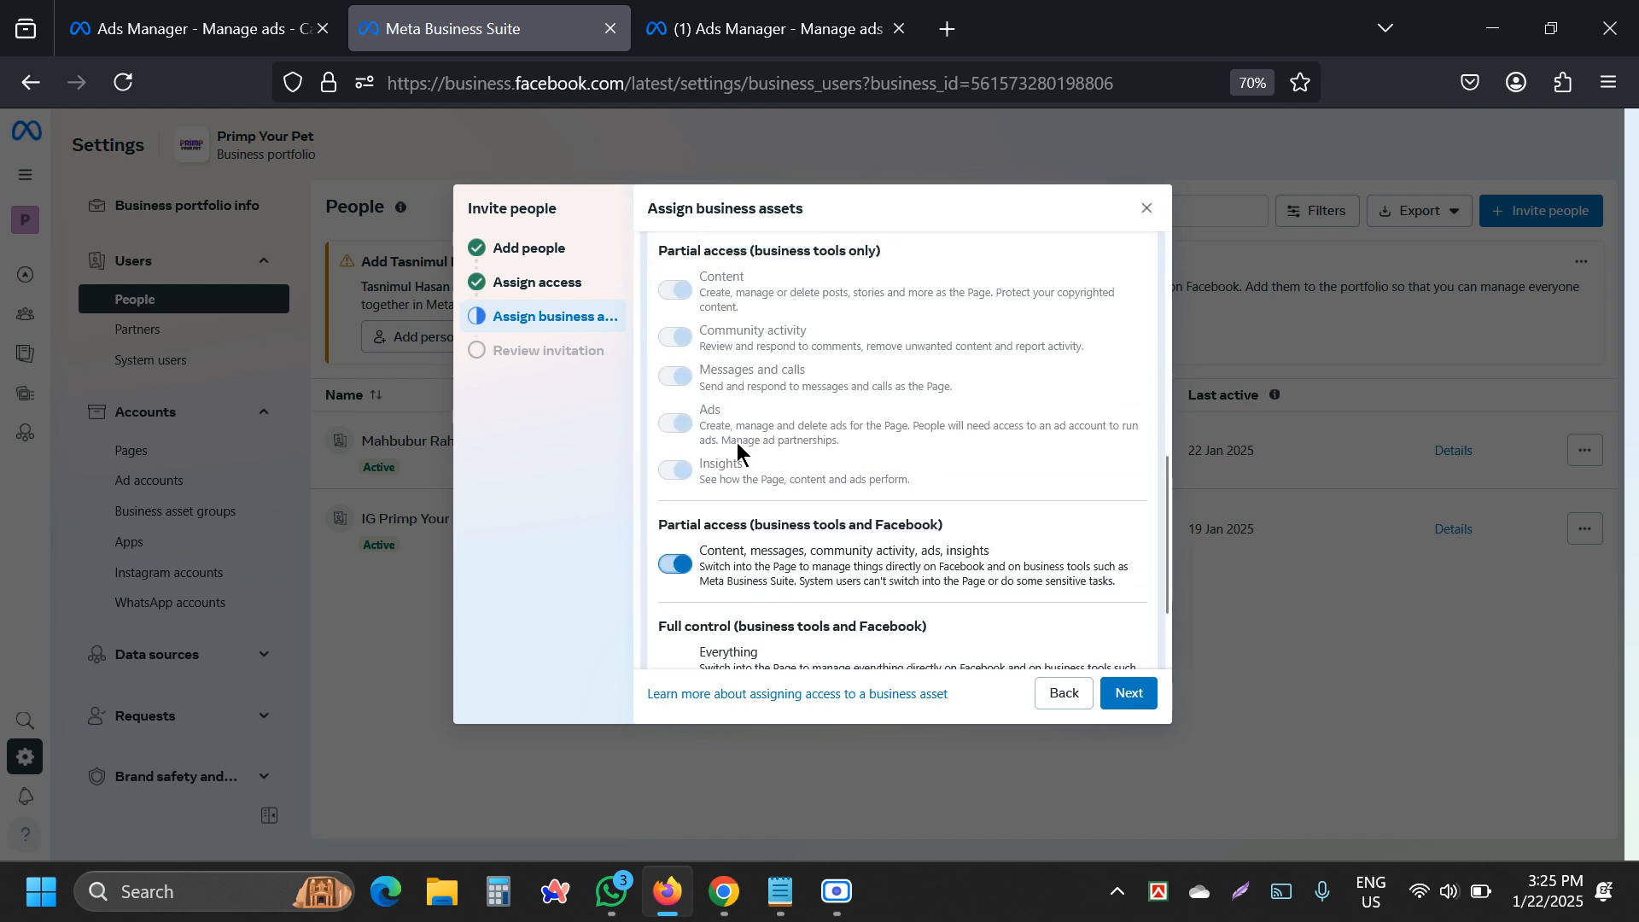
scroll(778, 520, up, 5)
scroll(750, 406, up, 2)
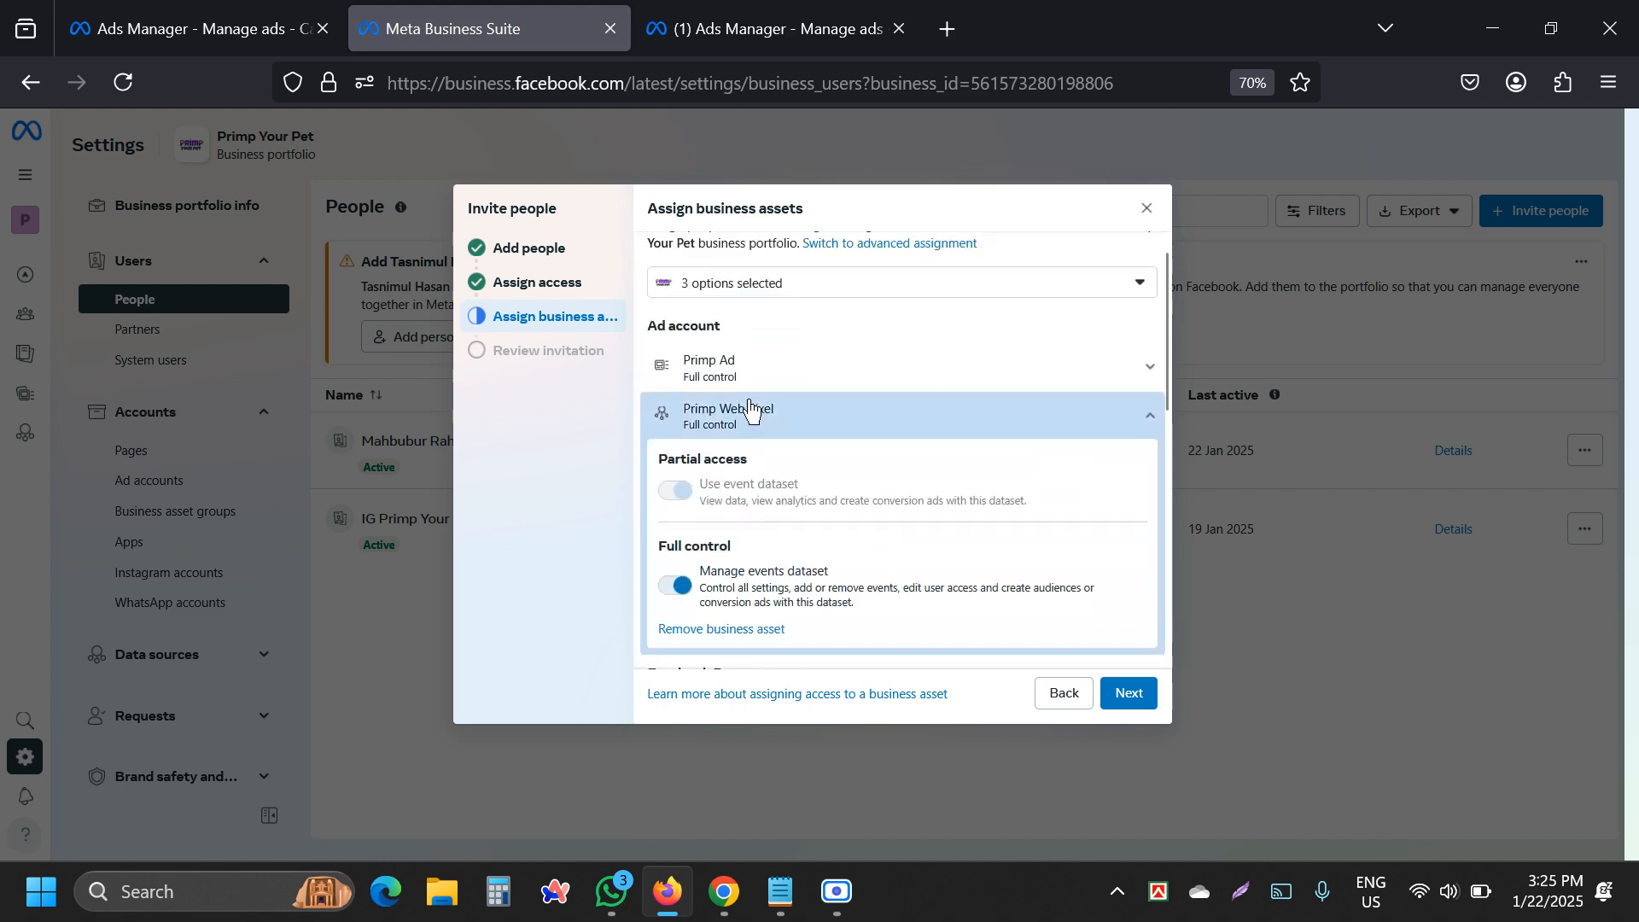
scroll(786, 395, down, 4)
scroll(789, 404, down, 3)
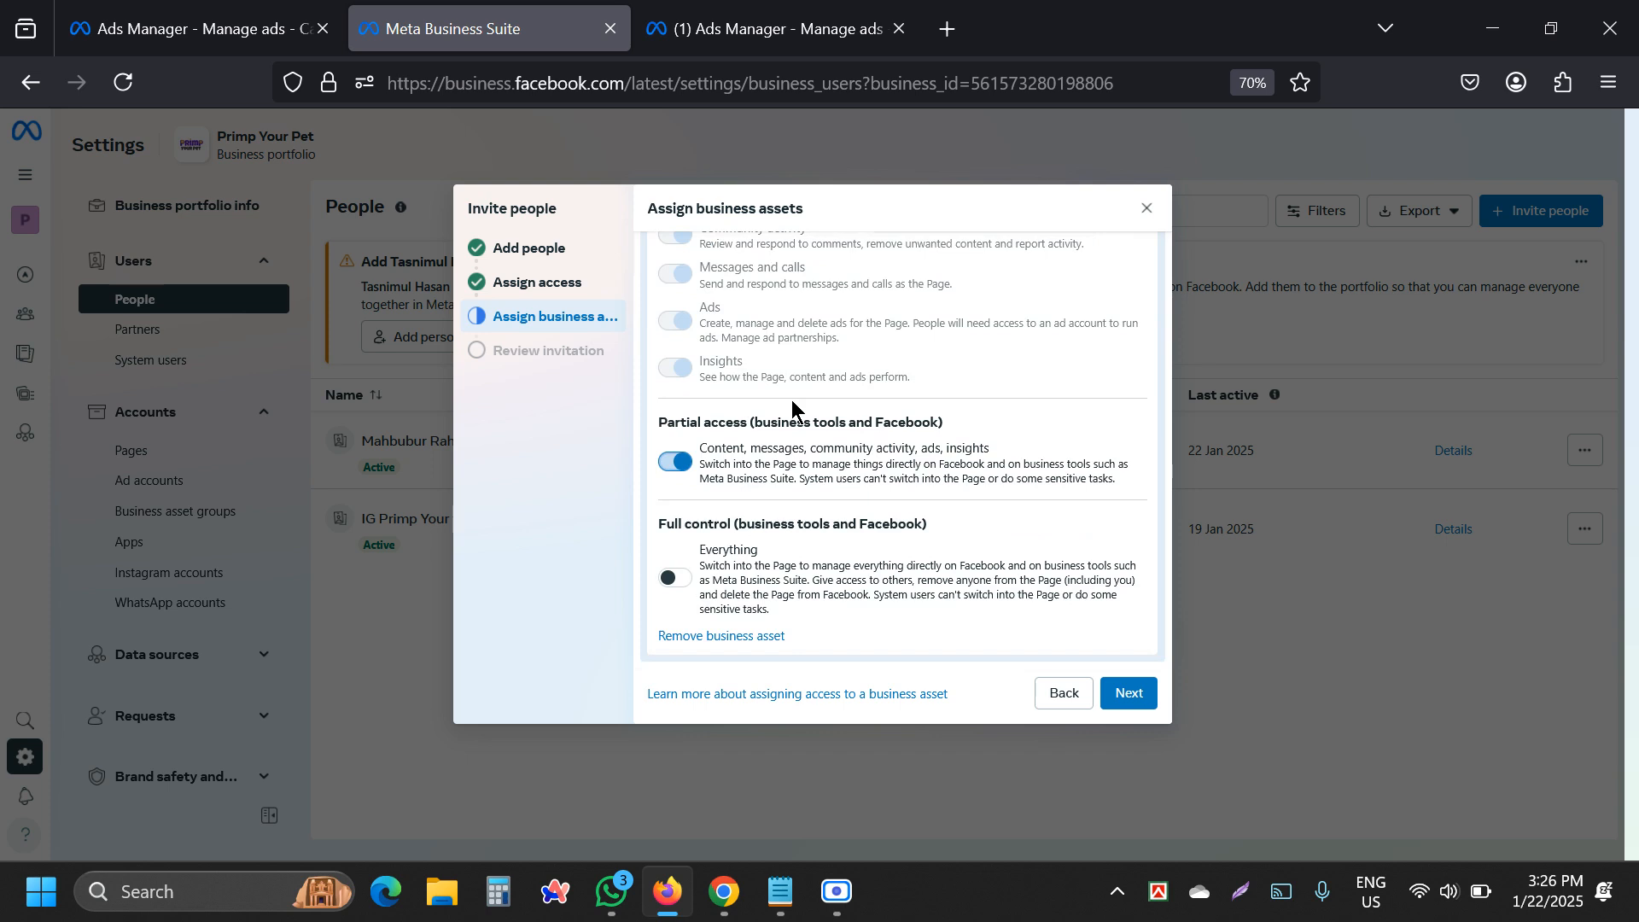
scroll(791, 399, up, 2)
- Revisit the portfolio access stage to examine its Full control option, and return to business asset assignment
click(537, 281)
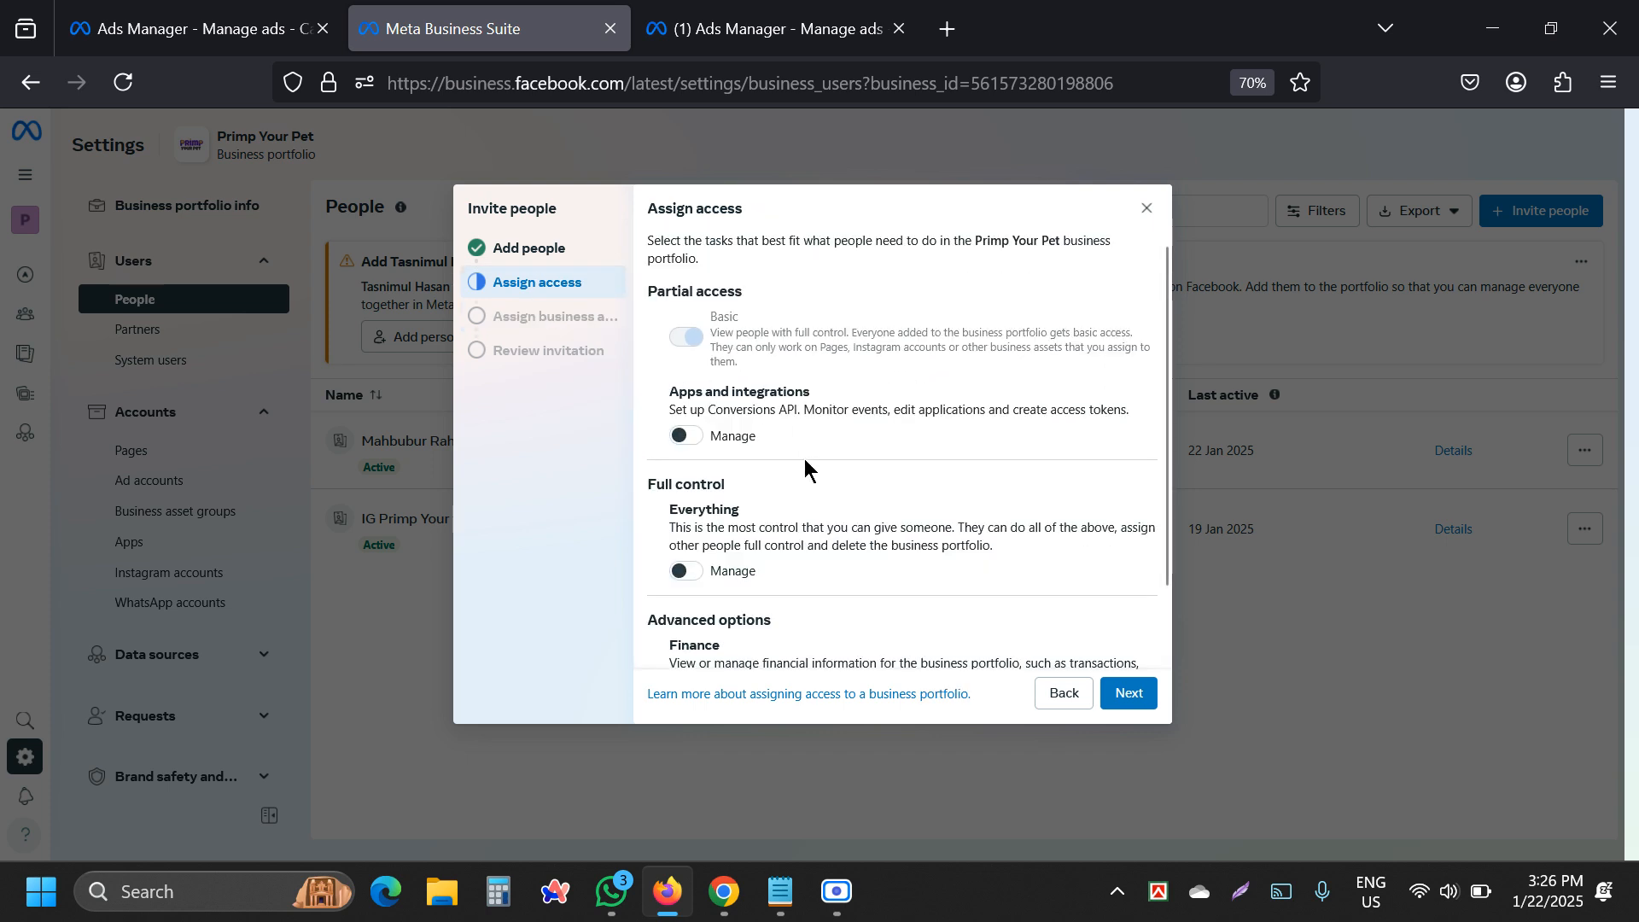
drag(653, 489, 794, 494)
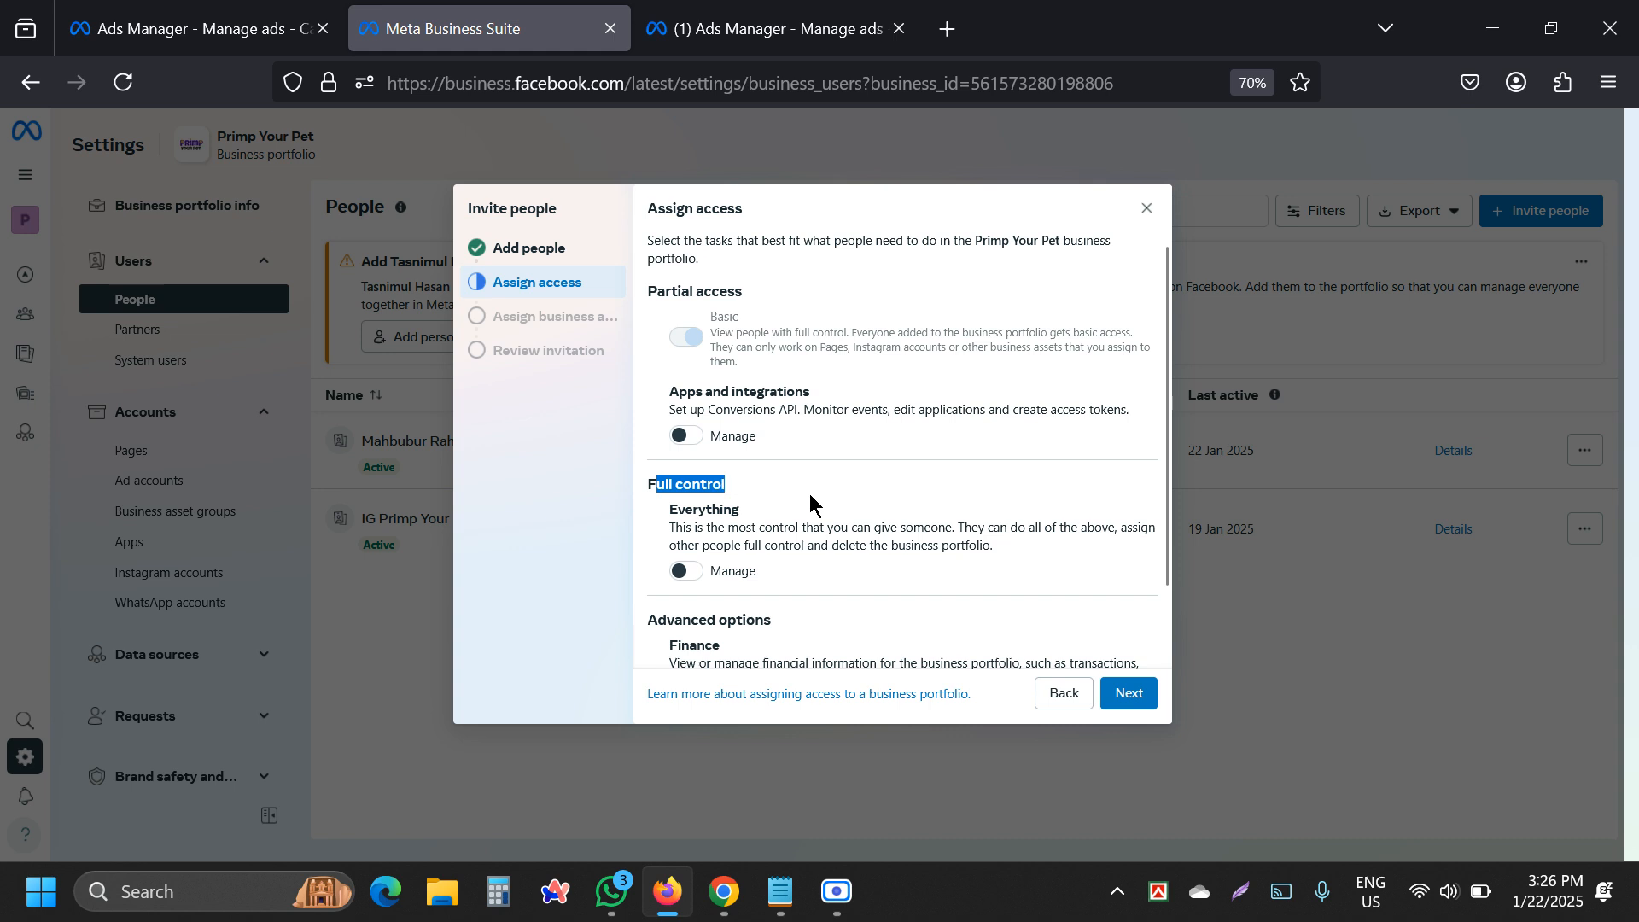
click(693, 492)
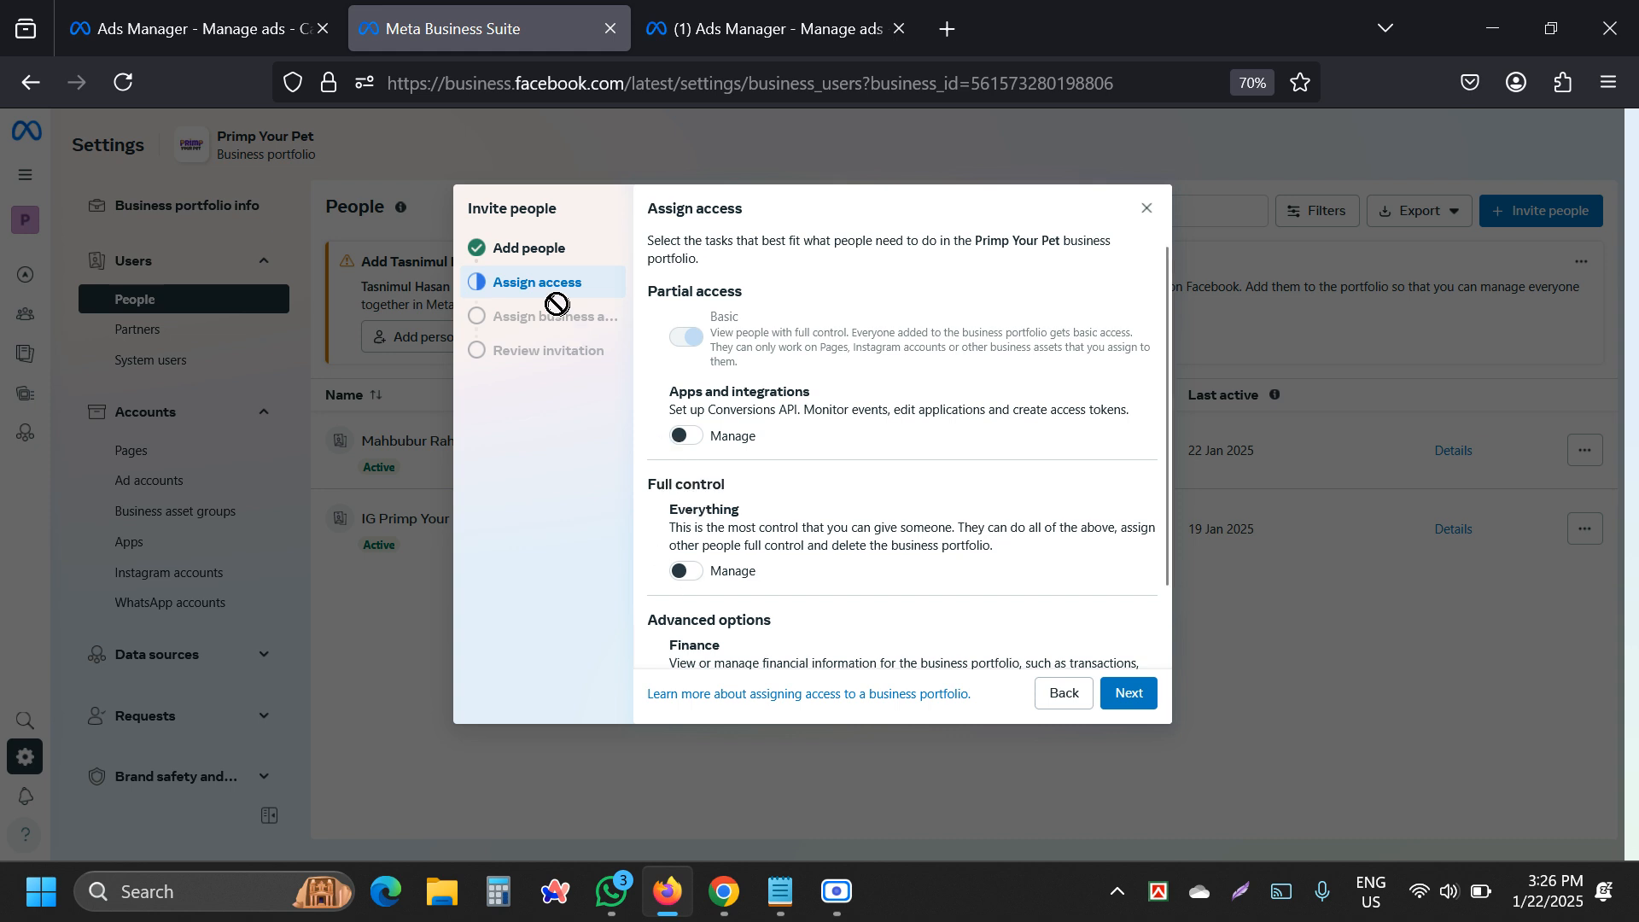
click(1121, 692)
- Check the asset permissions, send the invitation to join the Primp Your Pet portfolio and close the invitation dialog
scroll(761, 471, down, 3)
scroll(760, 471, up, 2)
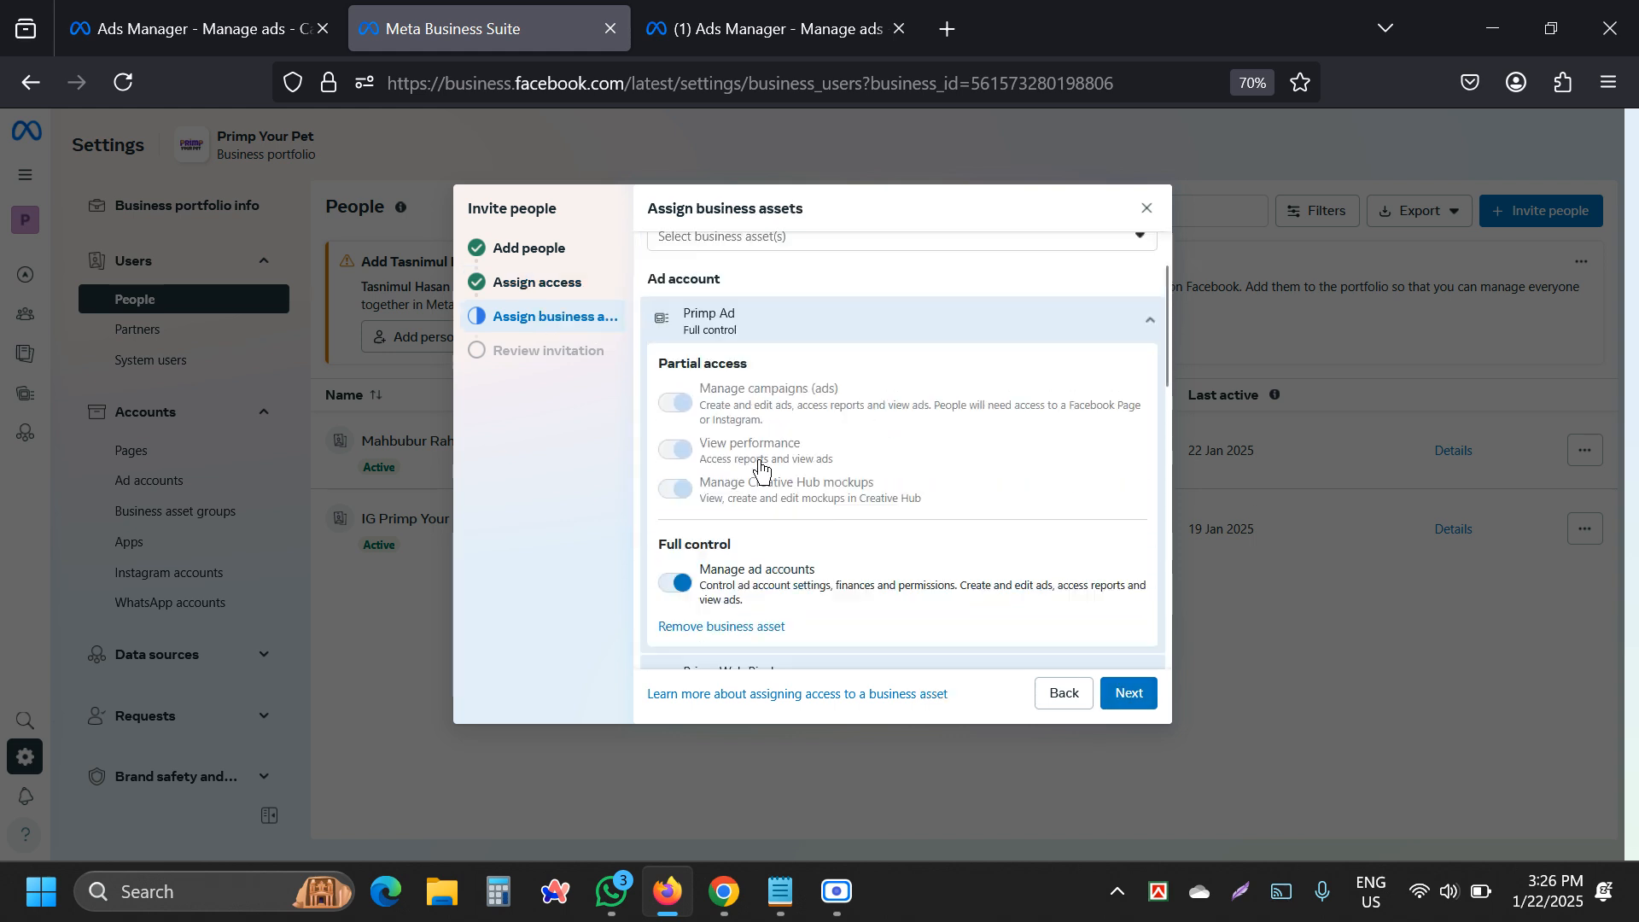
scroll(761, 471, up, 1)
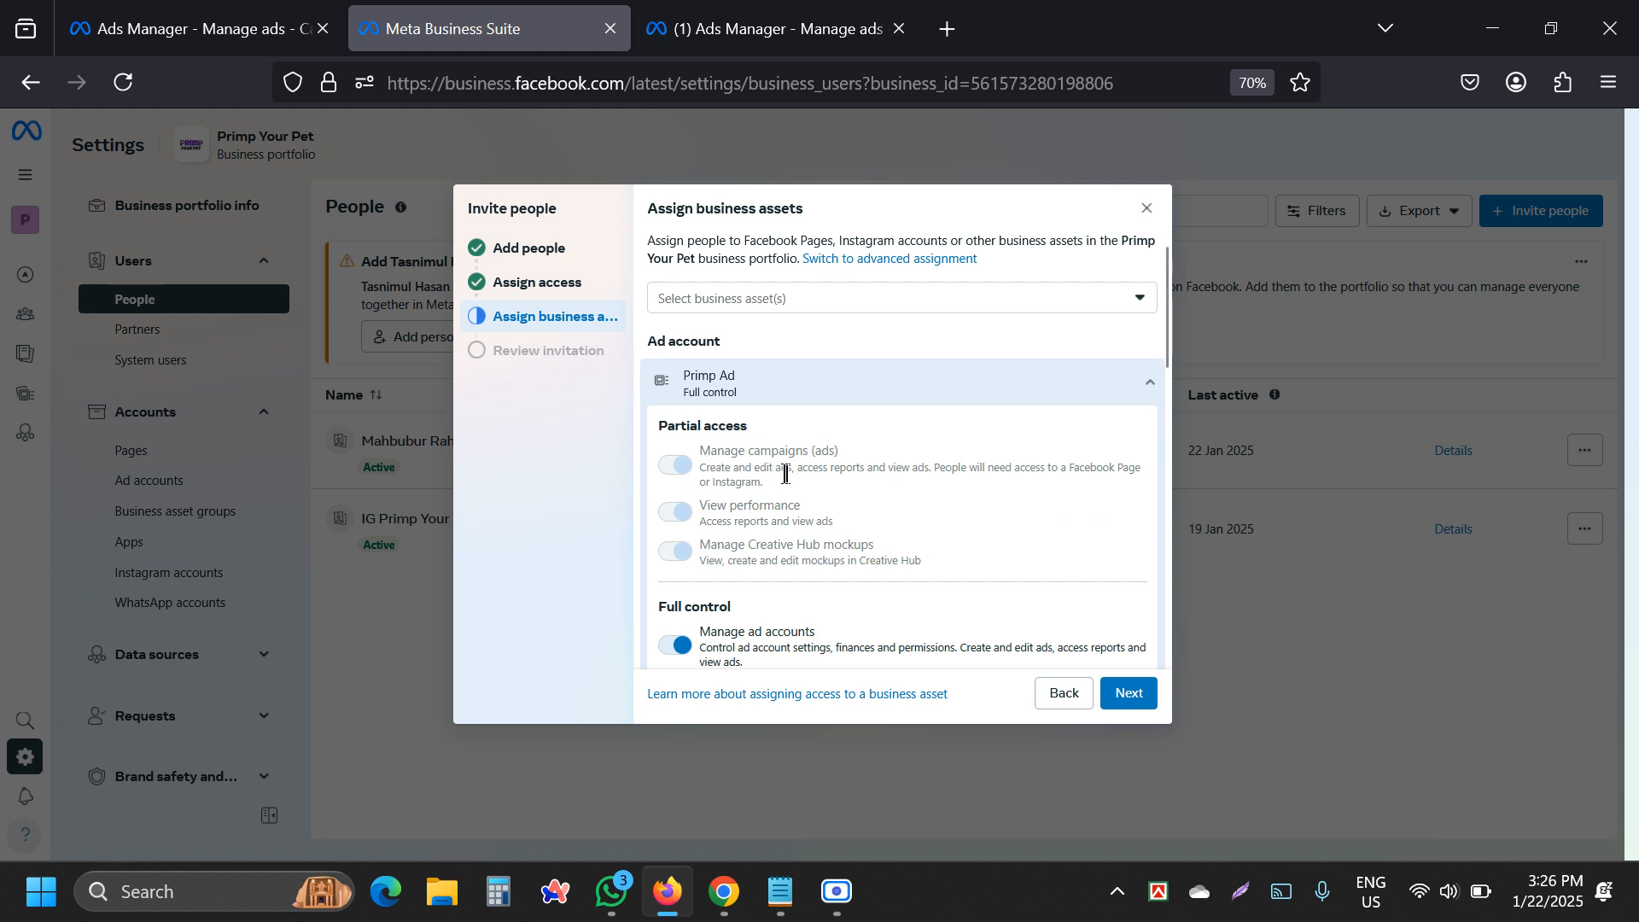
scroll(779, 474, down, 1)
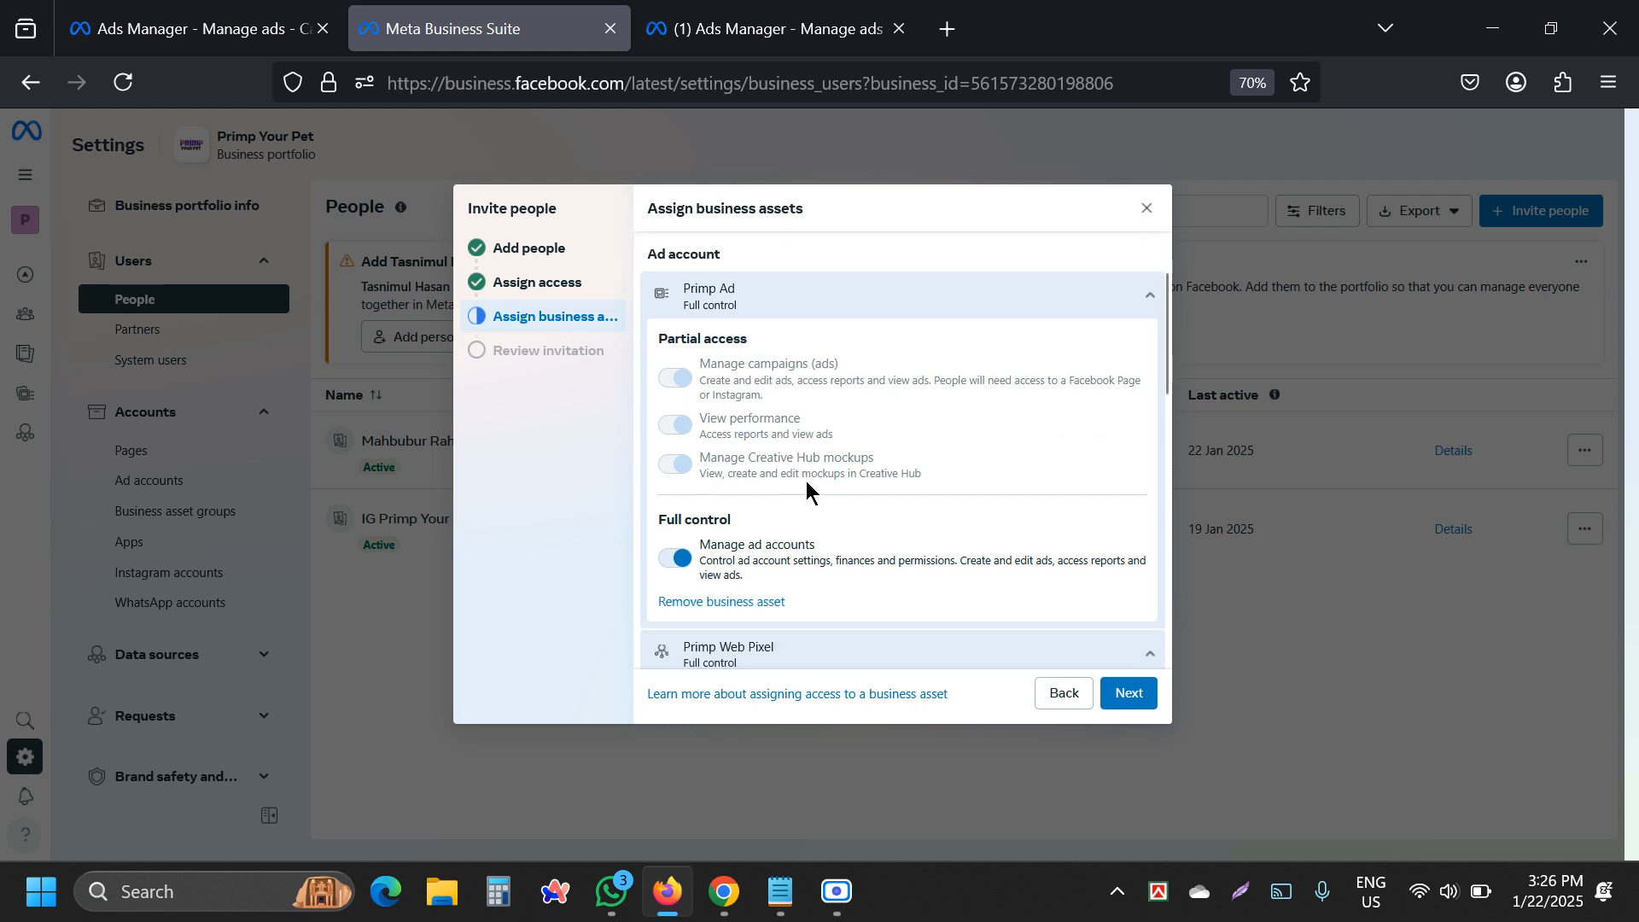
scroll(806, 480, down, 6)
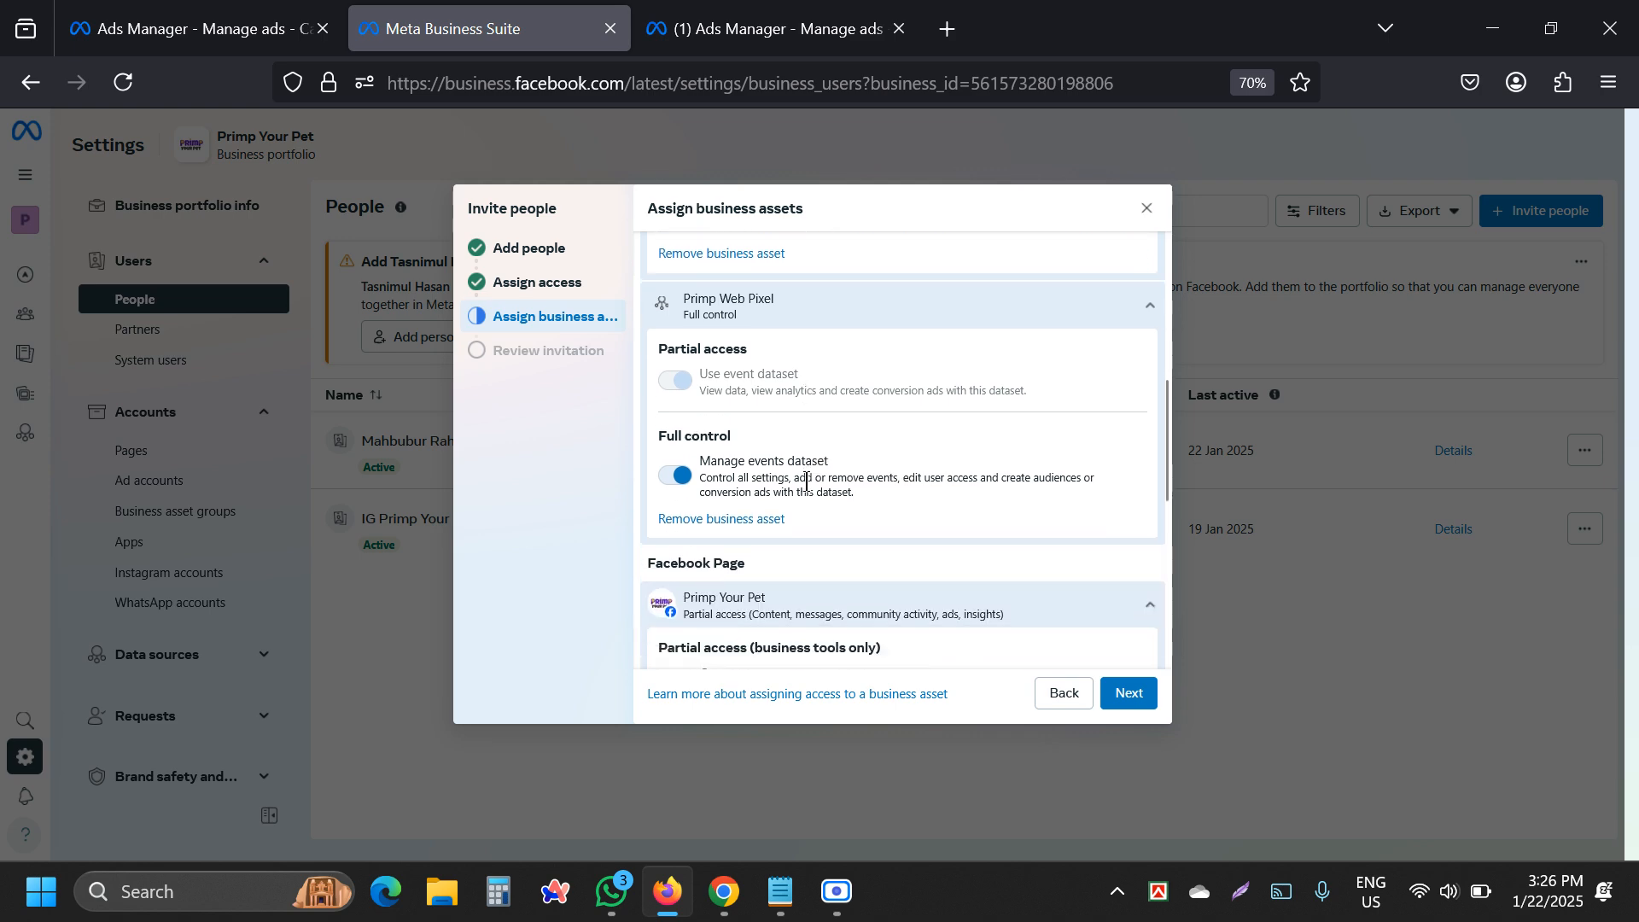
scroll(806, 479, down, 3)
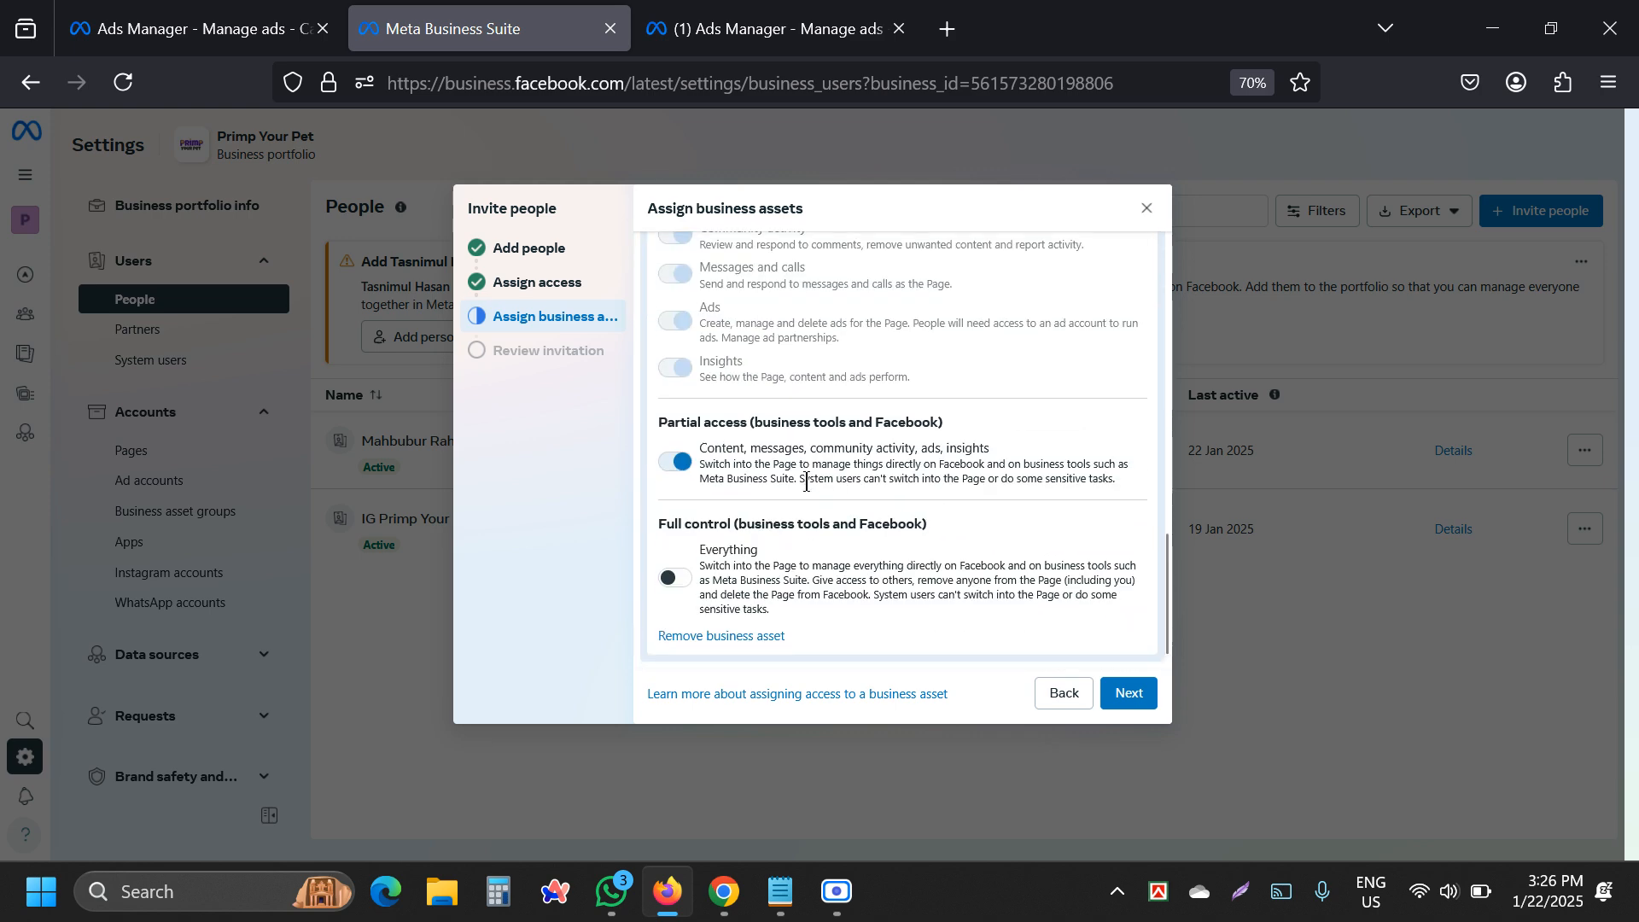
click(1118, 692)
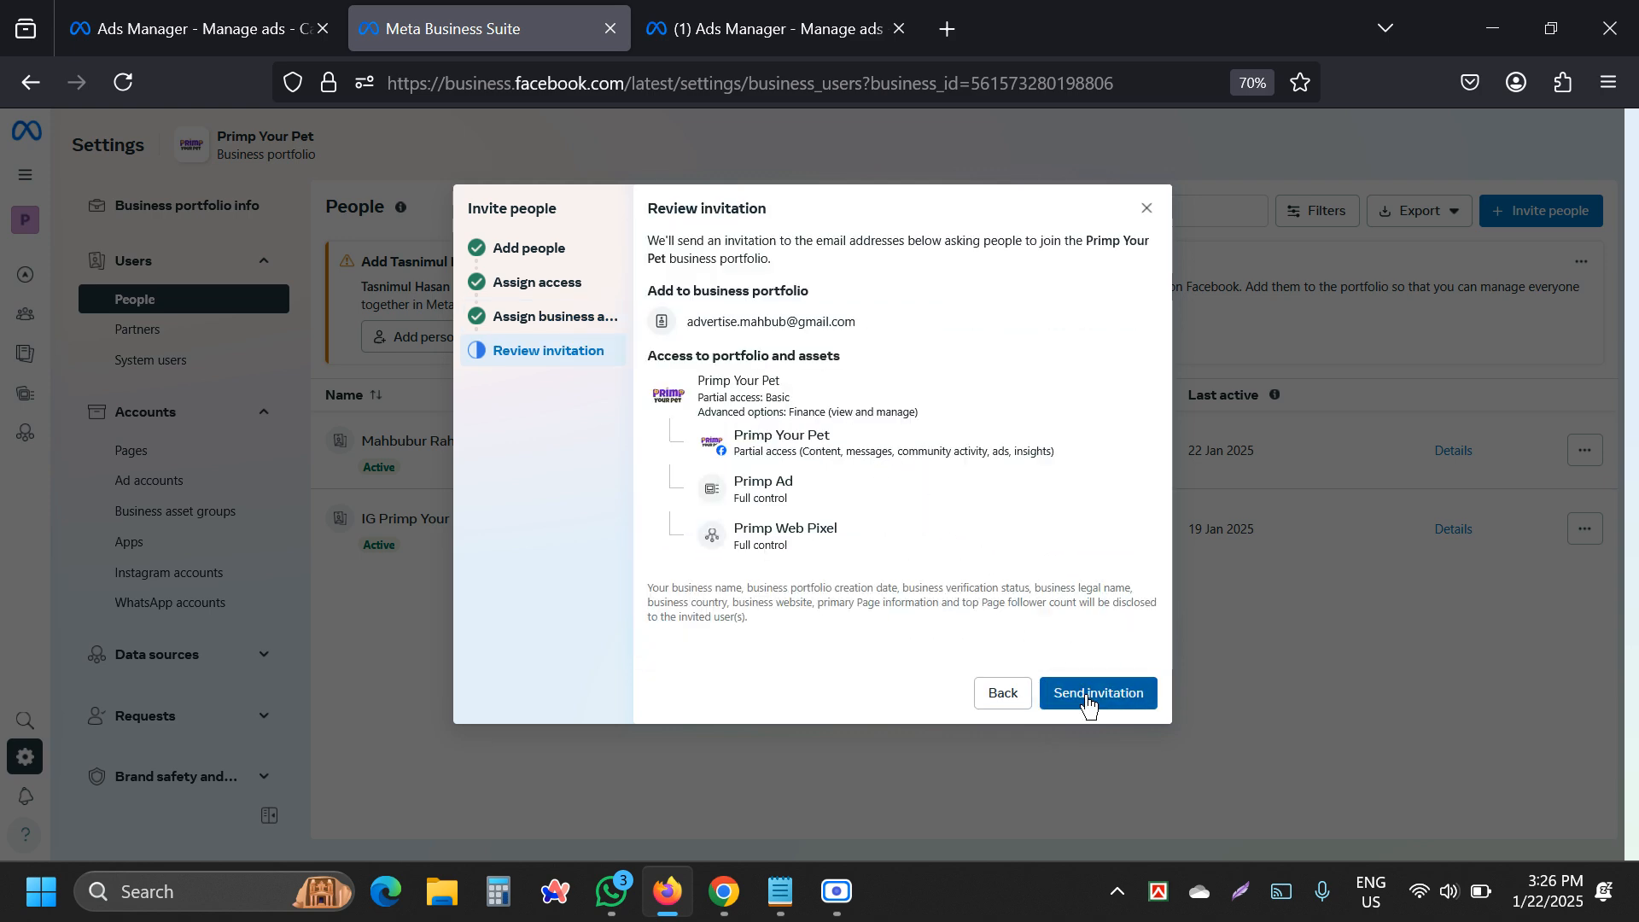
click(1086, 699)
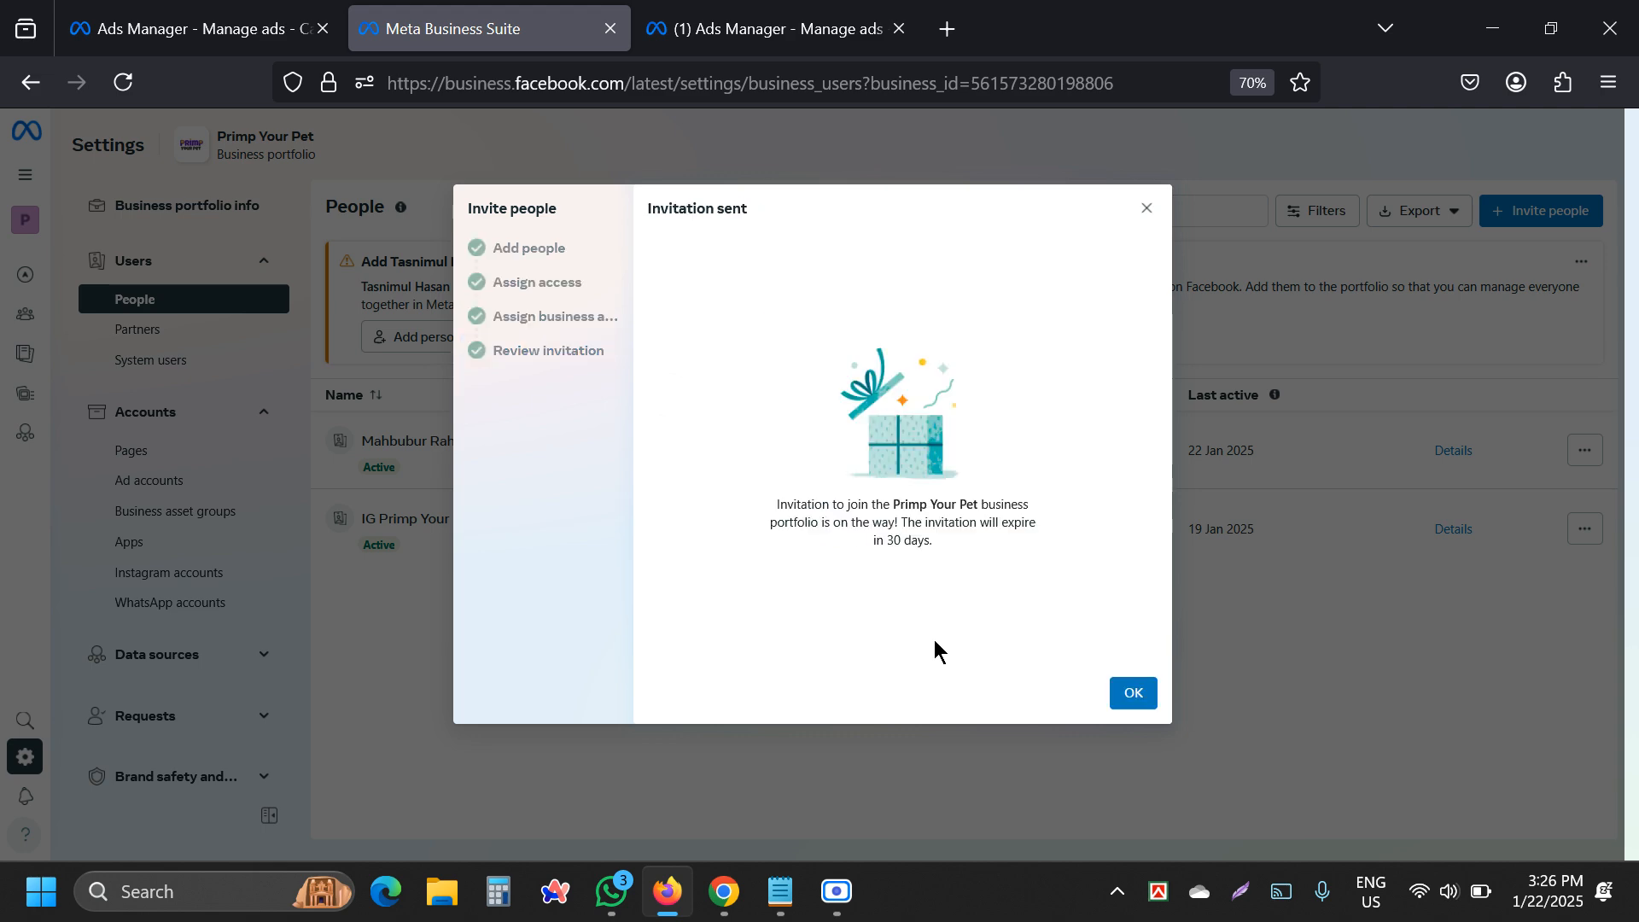
click(1134, 702)
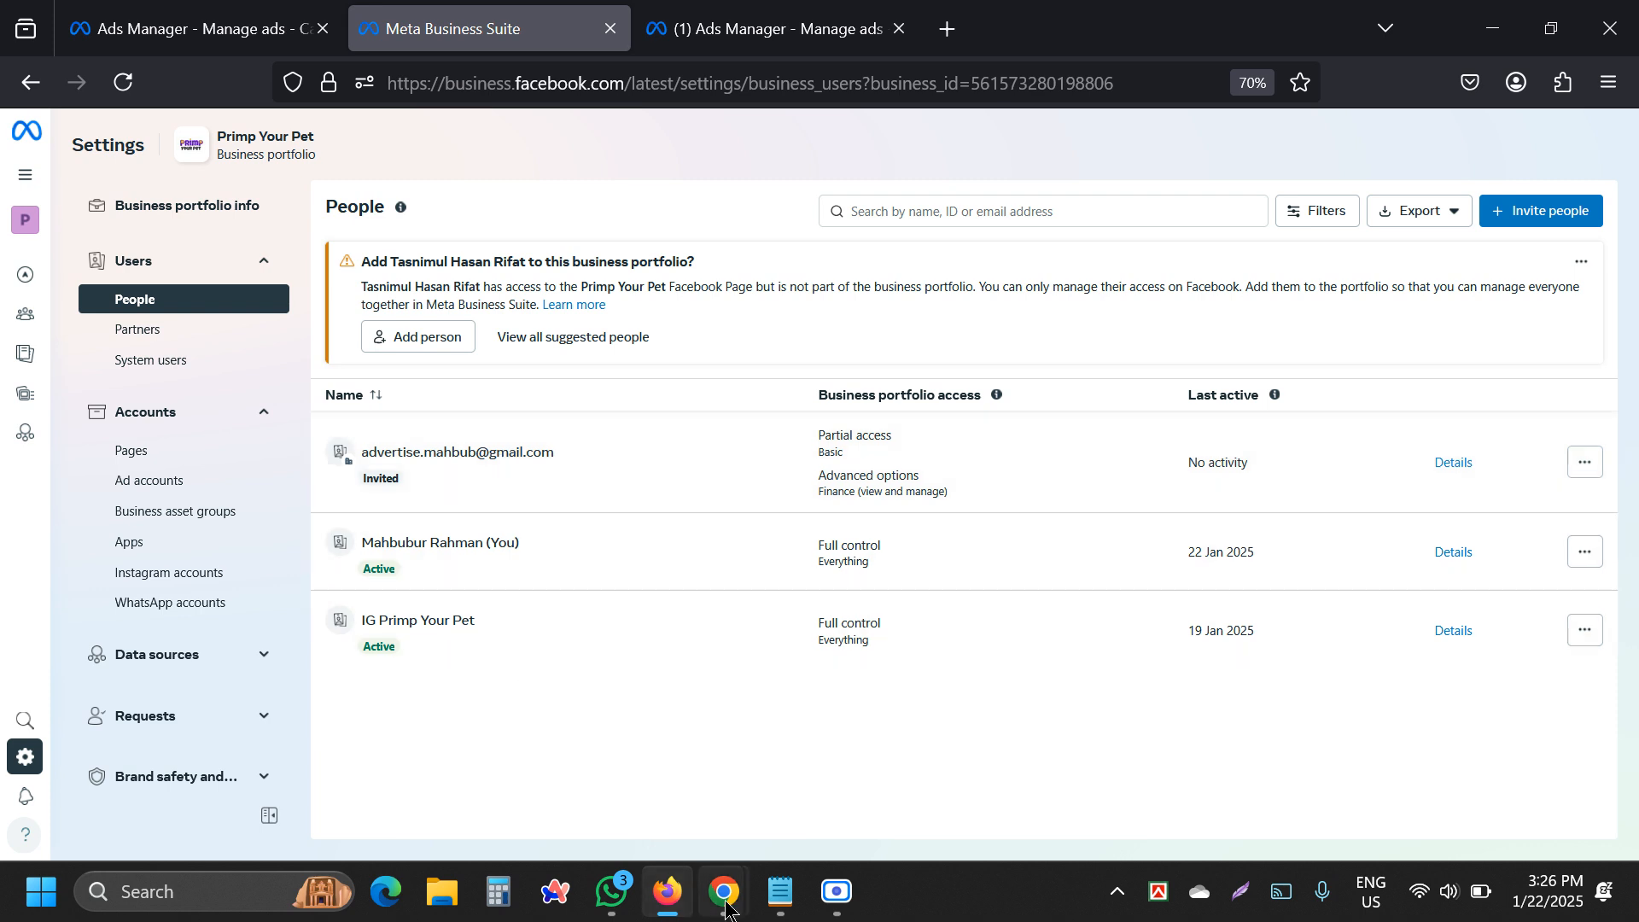
- Switch to Chrome and open a bookmarked Gmail inbox in a new tab
mouse_move(727, 907)
click(603, 798)
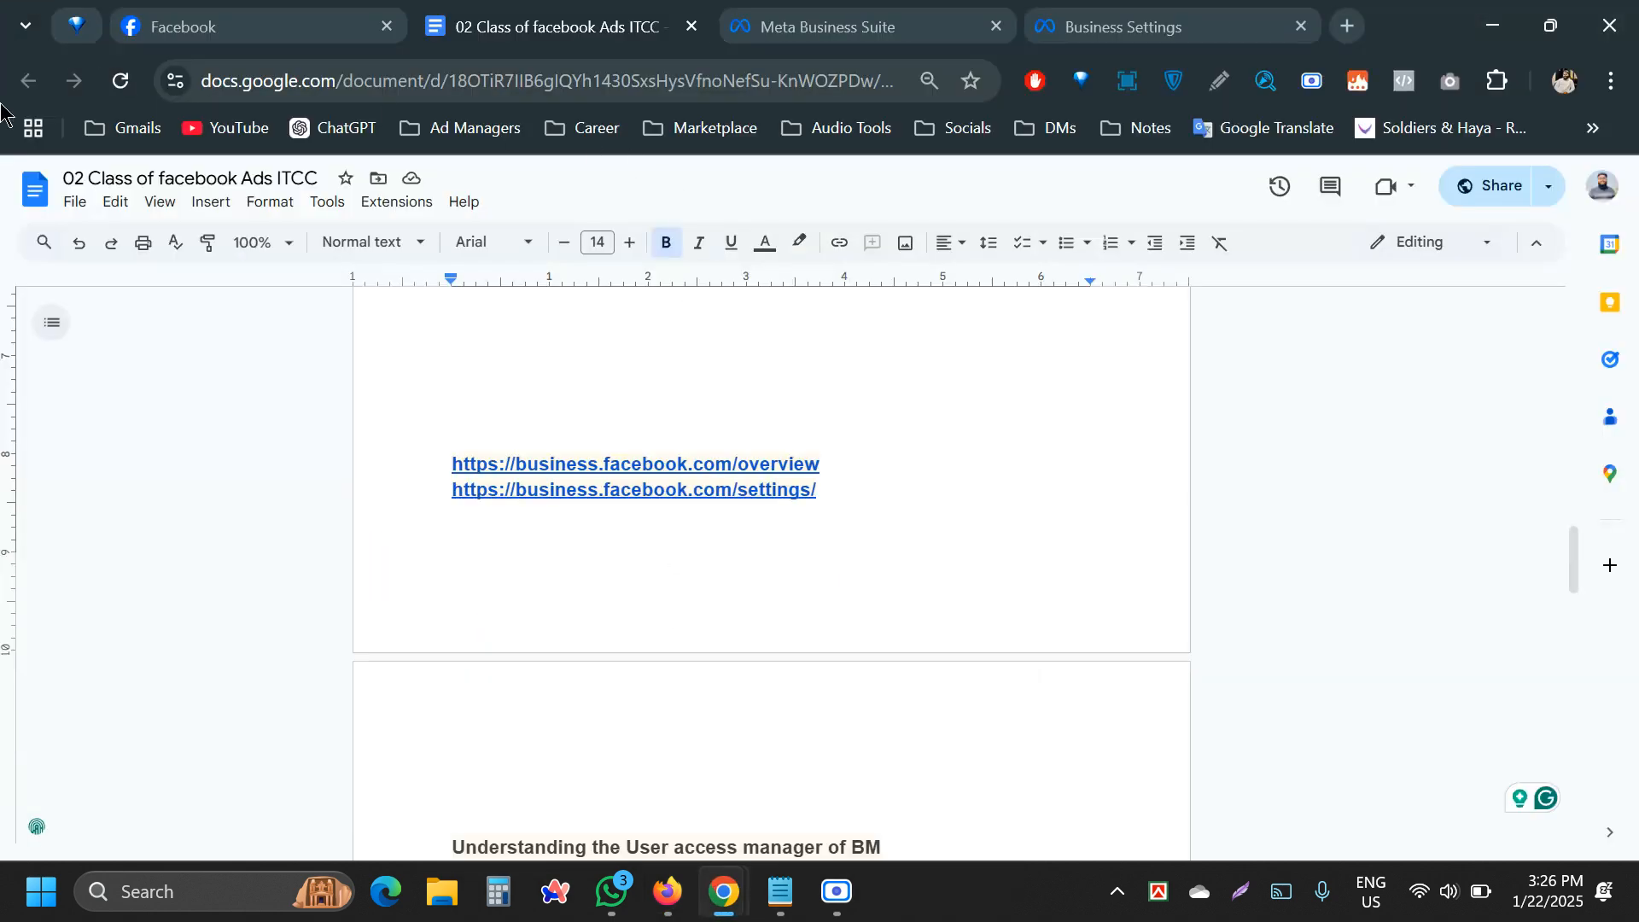
click(127, 141)
right_click(139, 215)
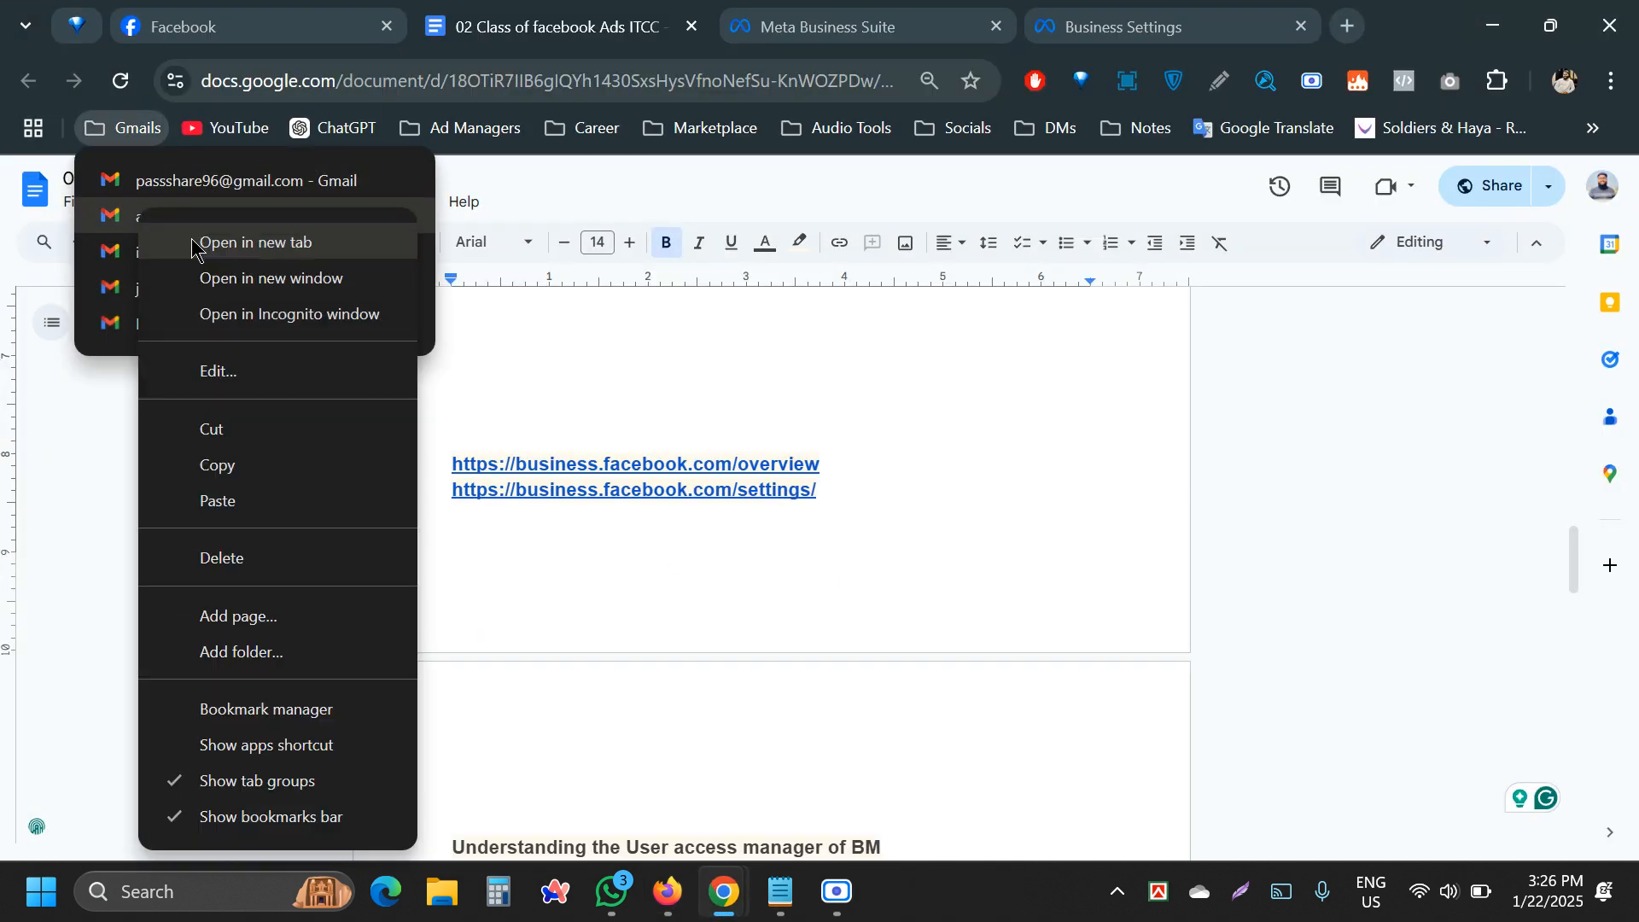
click(247, 242)
click(1182, 26)
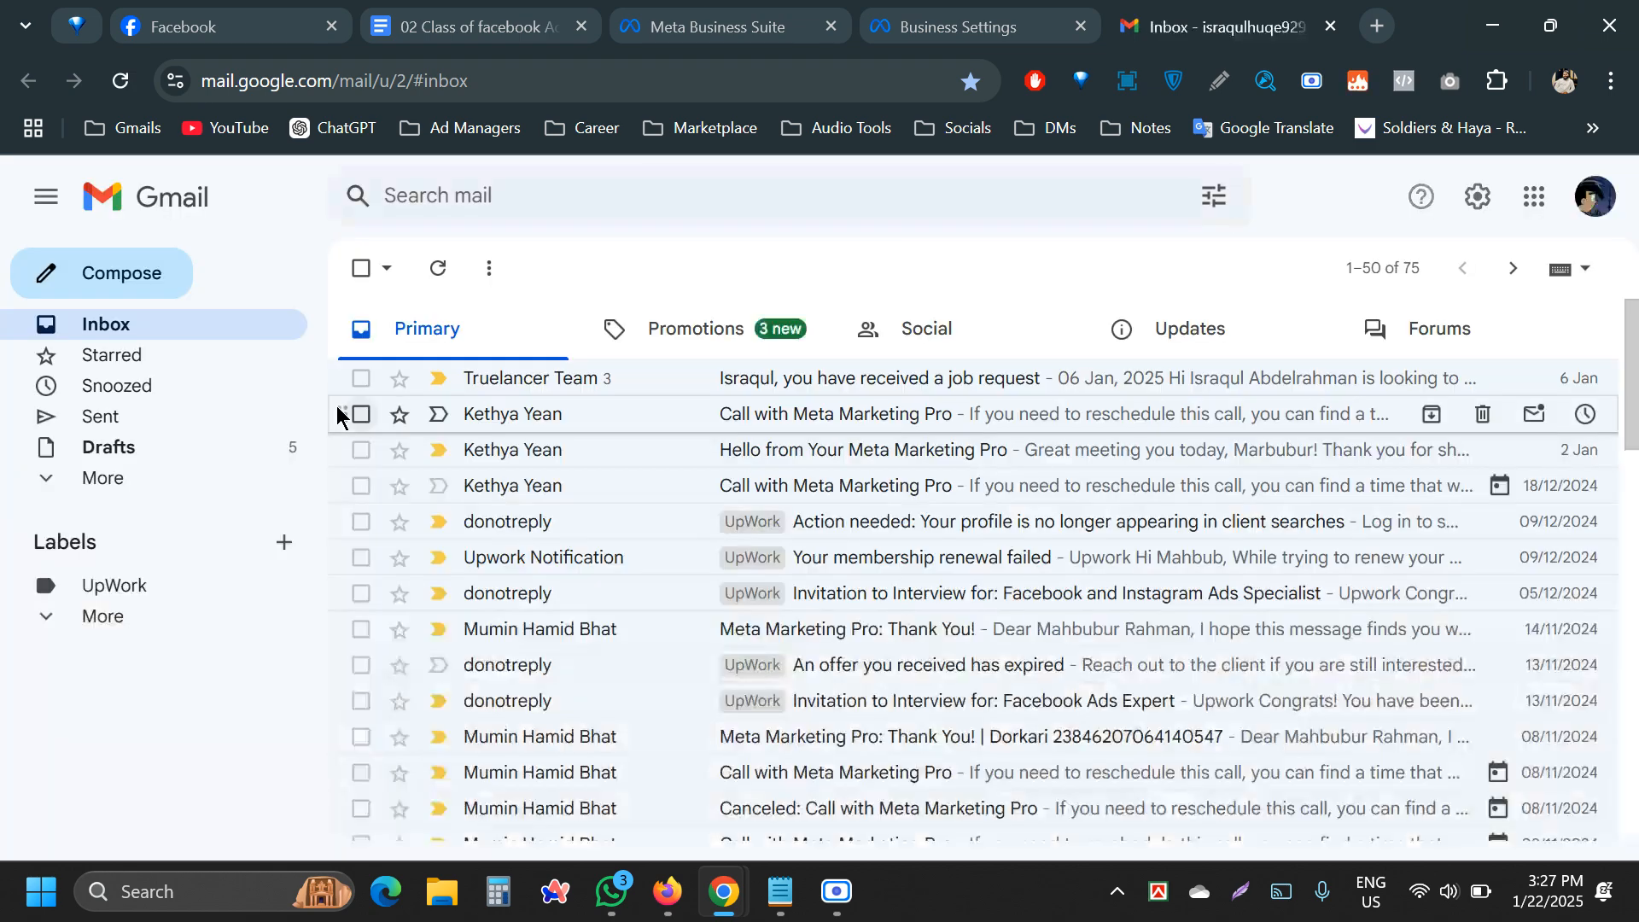
- Switch Gmail to the invited account and open the Primp Your Pet portfolio invitation email in the Social category
click(1592, 198)
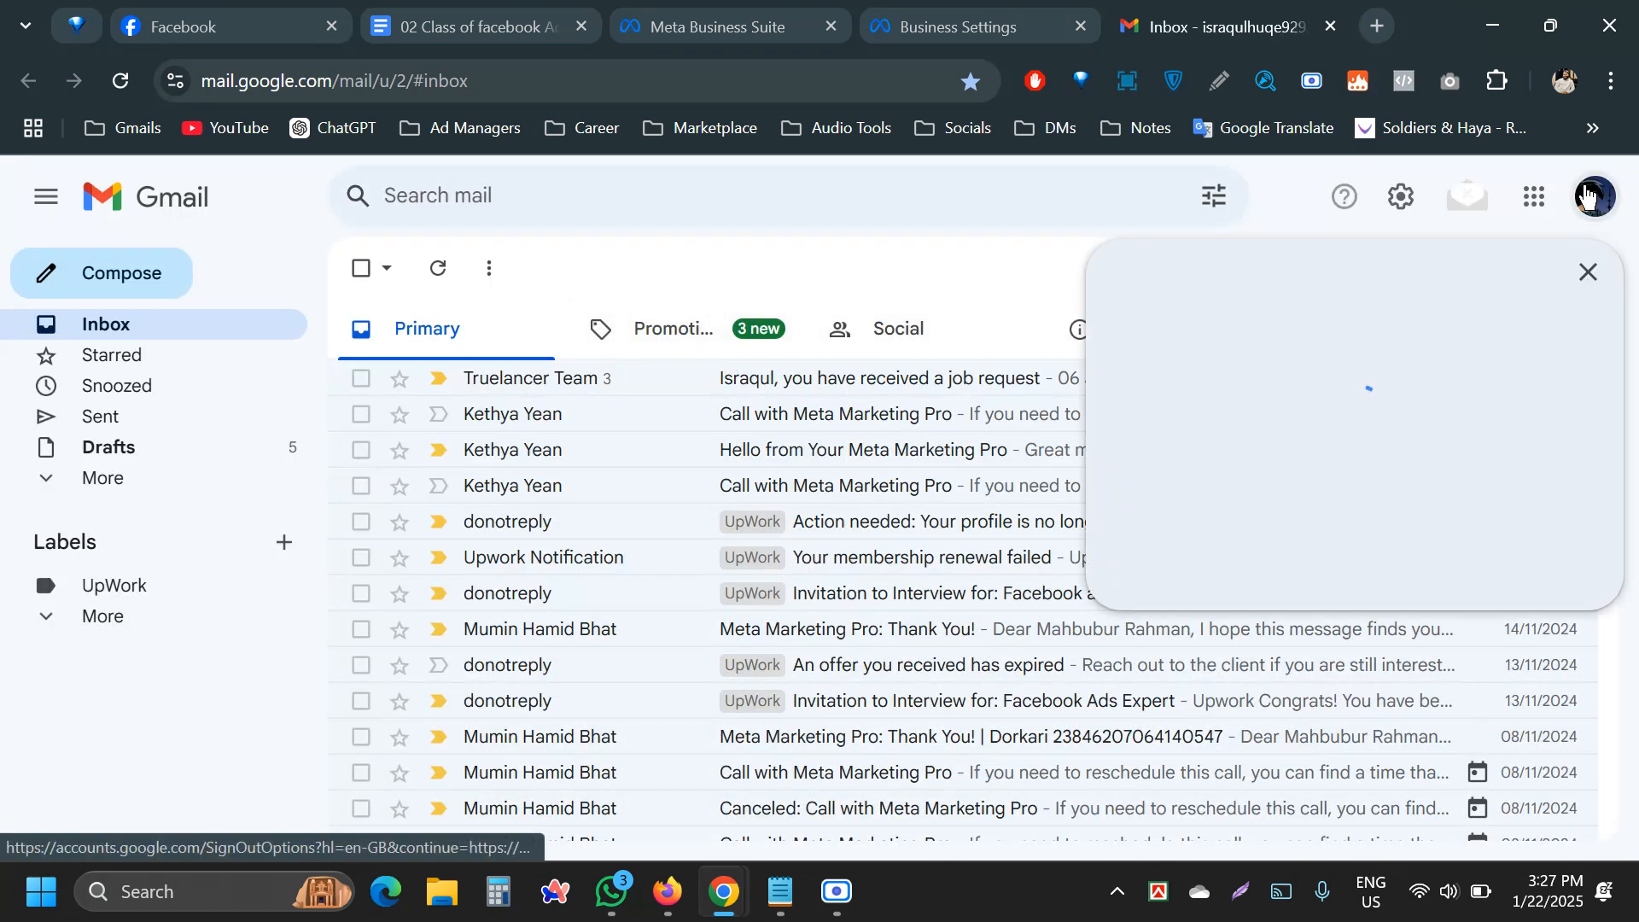
scroll(1315, 635, down, 3)
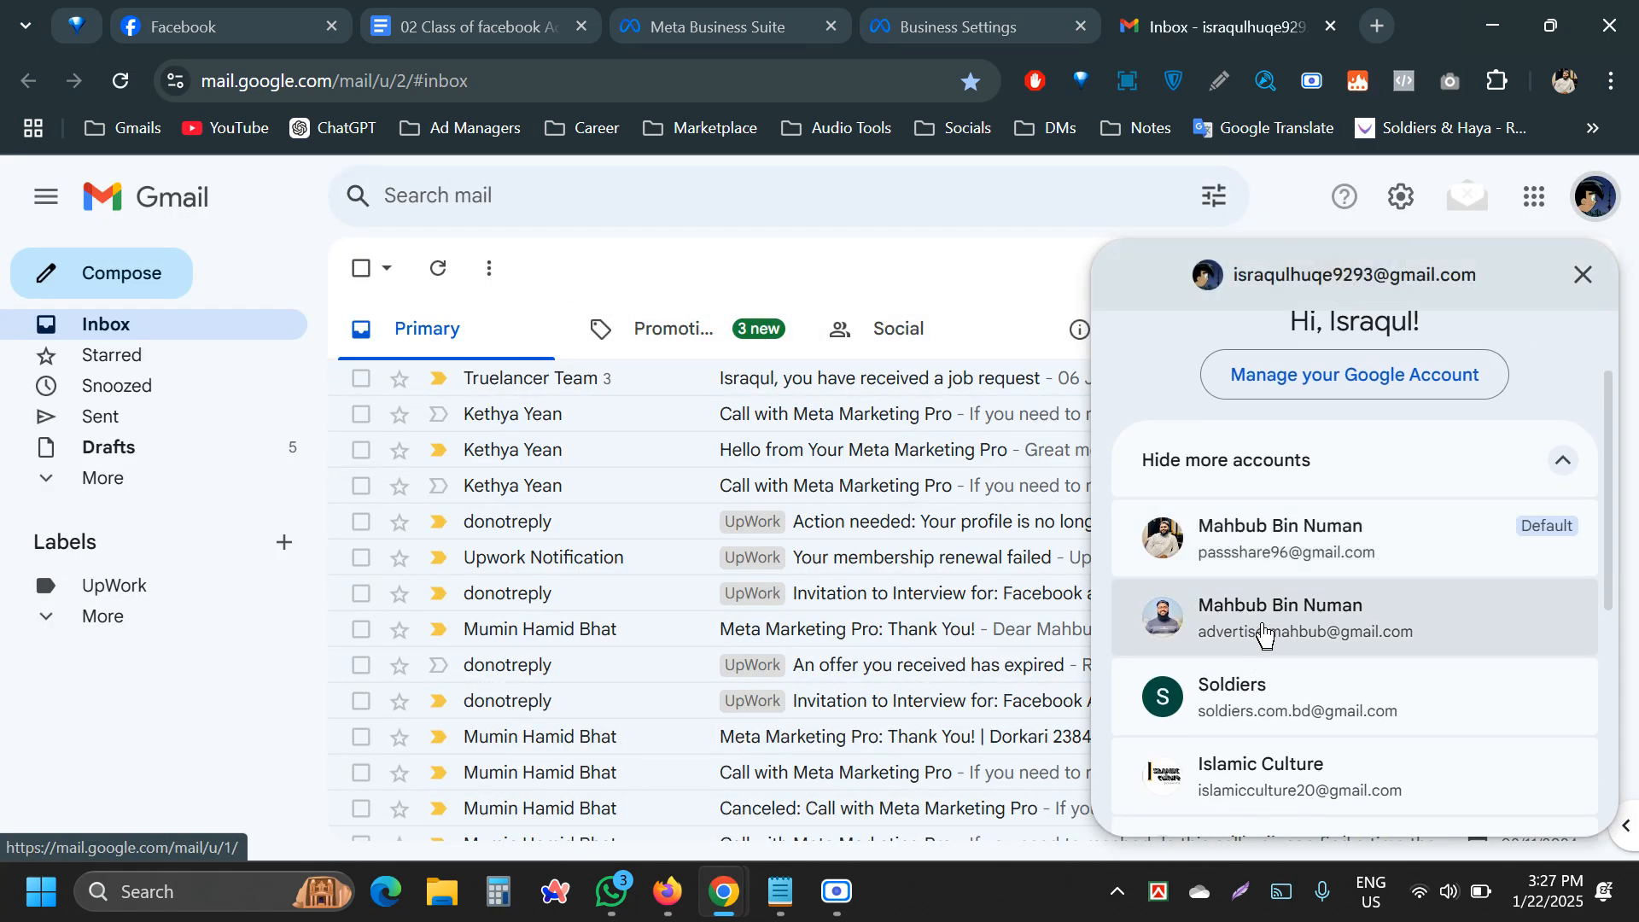
click(1264, 631)
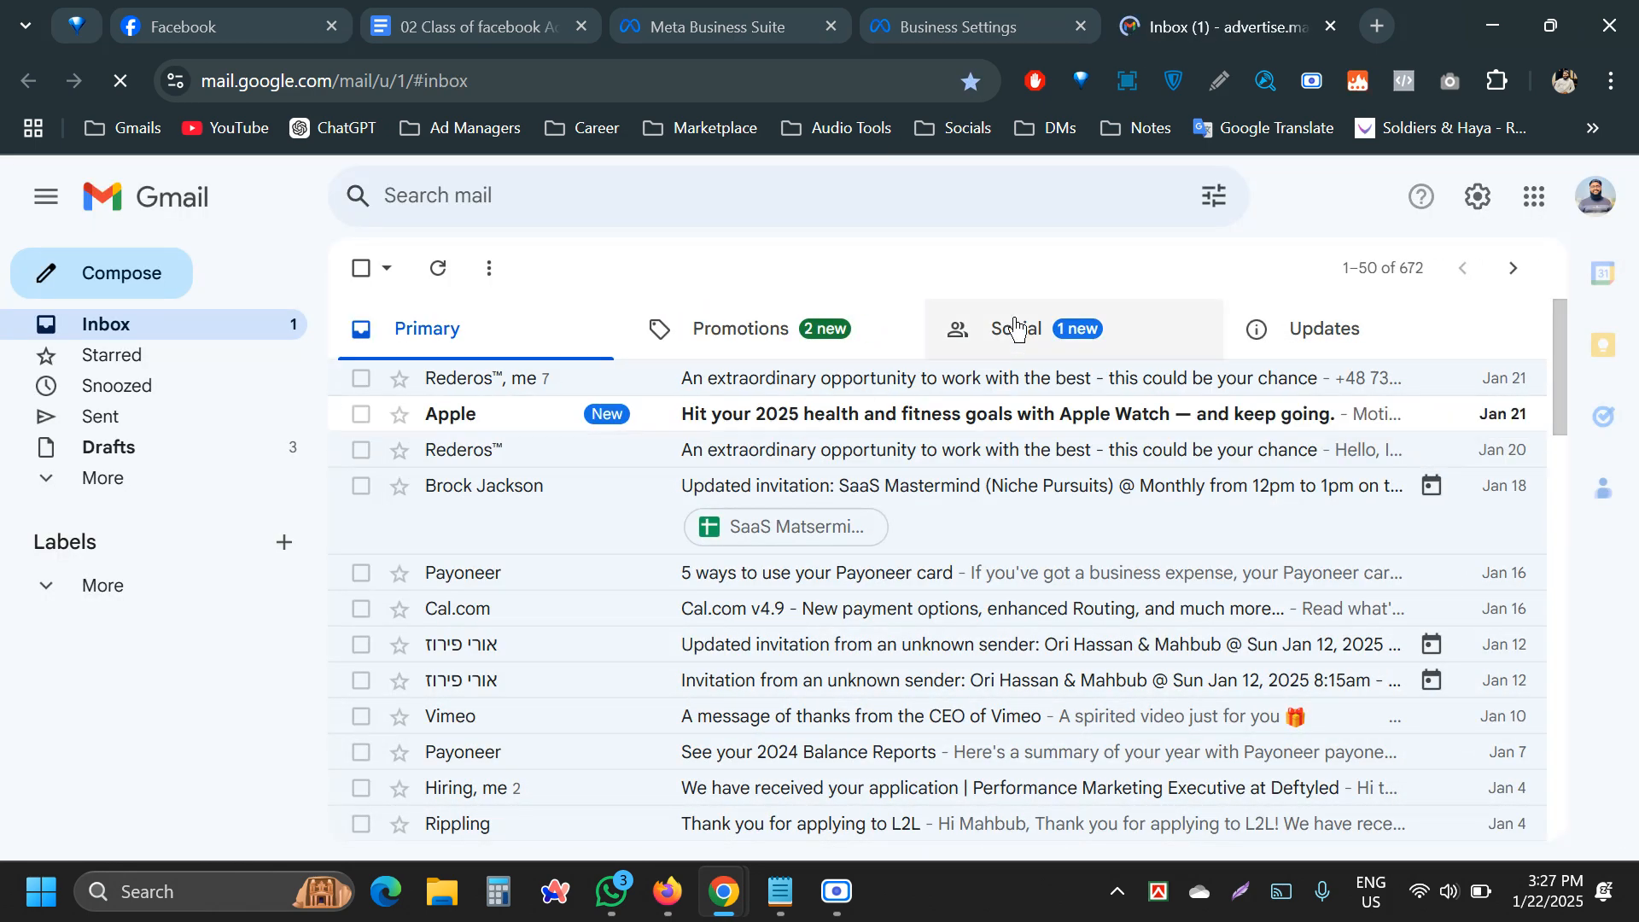
click(1014, 329)
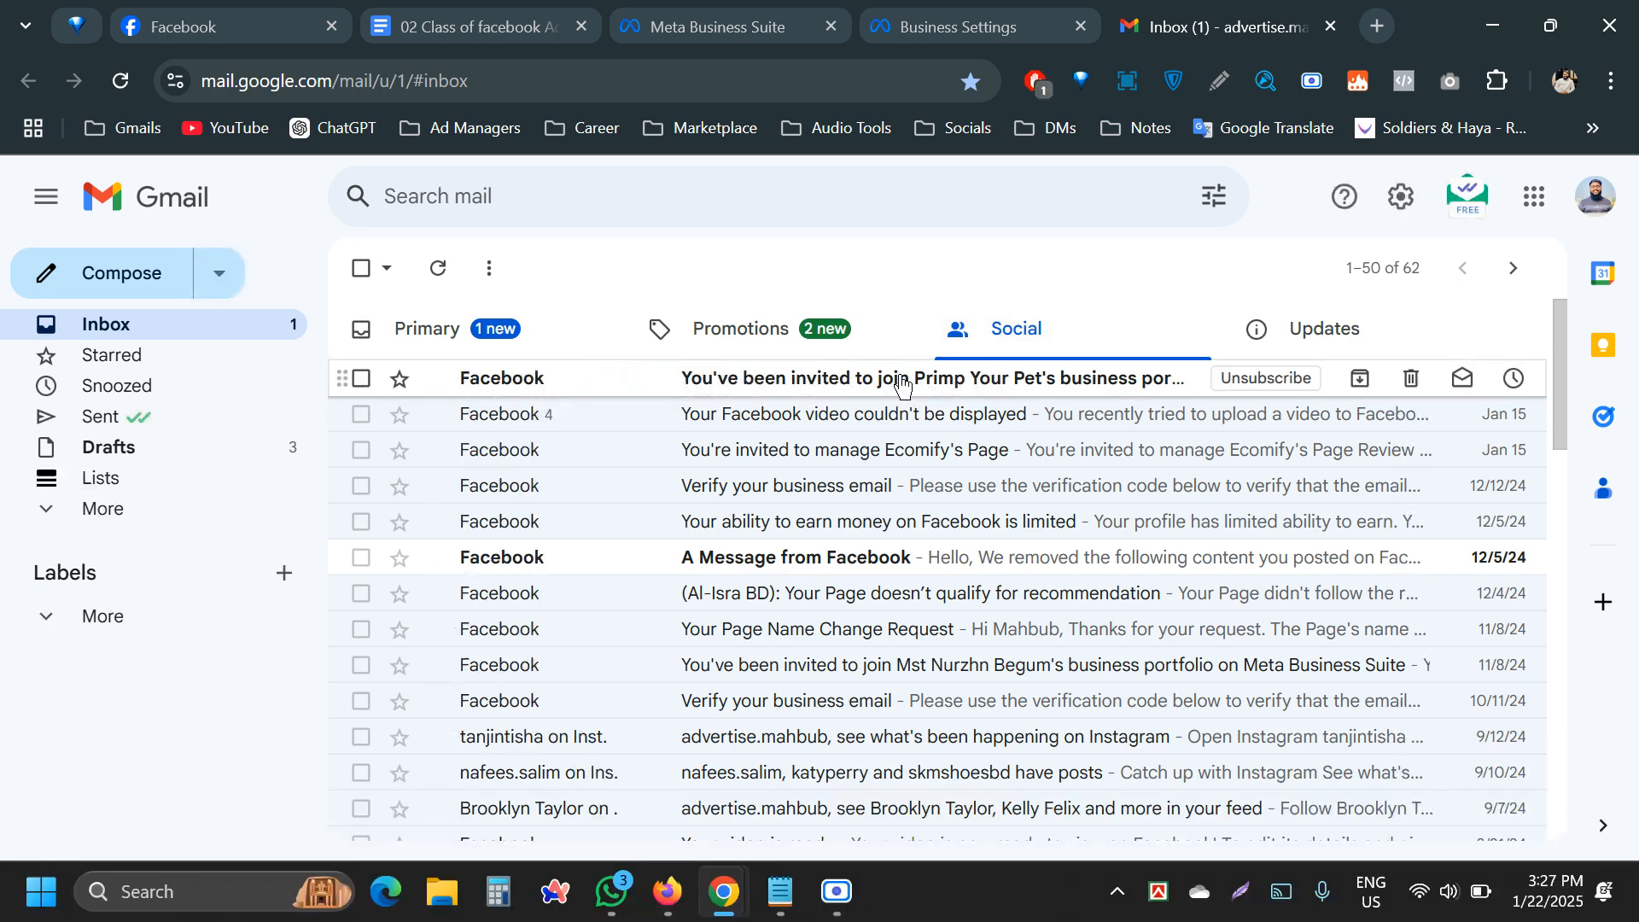
click(999, 393)
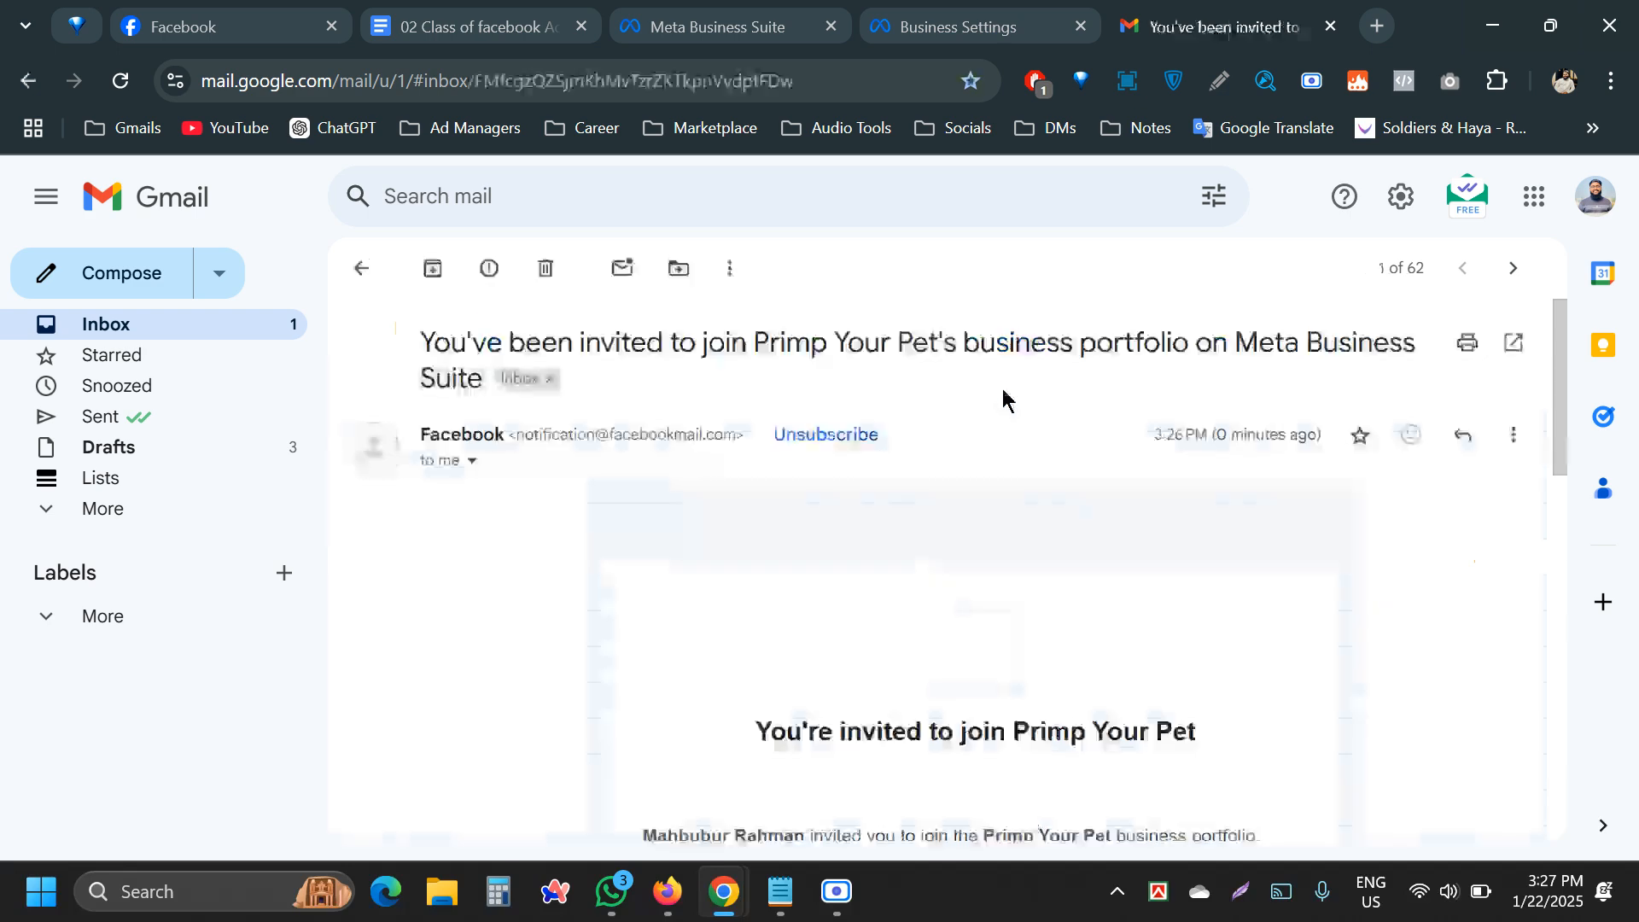
- Review the invitation email, follow its link to view the invitation, and log into Meta's business tools with Facebook
scroll(965, 451, down, 5)
scroll(963, 448, down, 1)
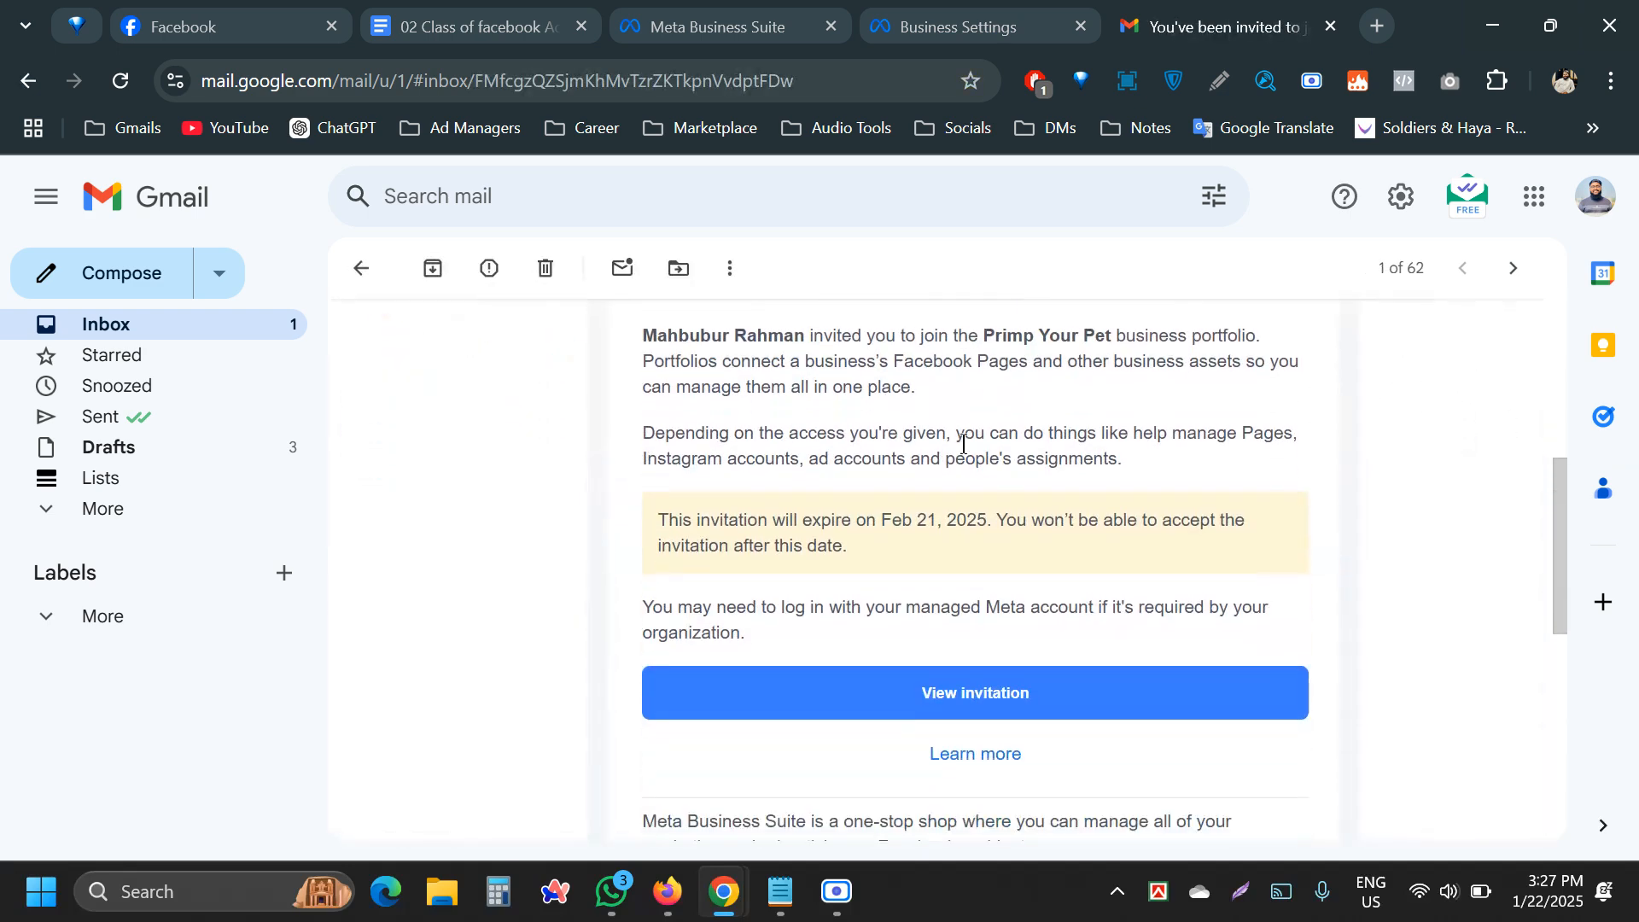
scroll(948, 599, down, 2)
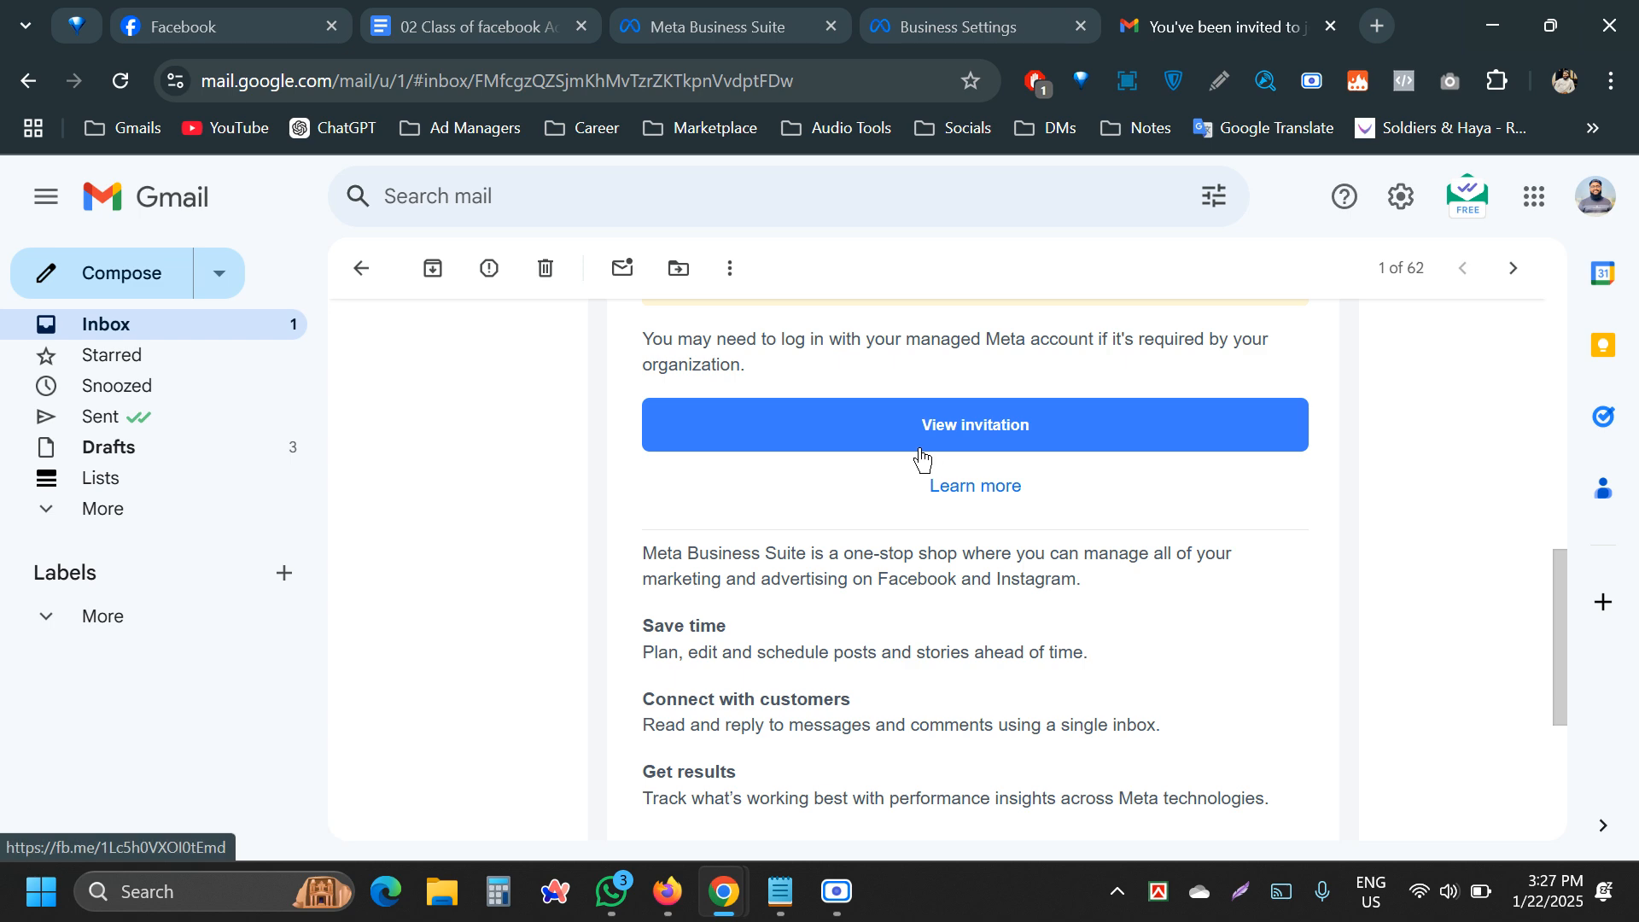
scroll(926, 461, up, 8)
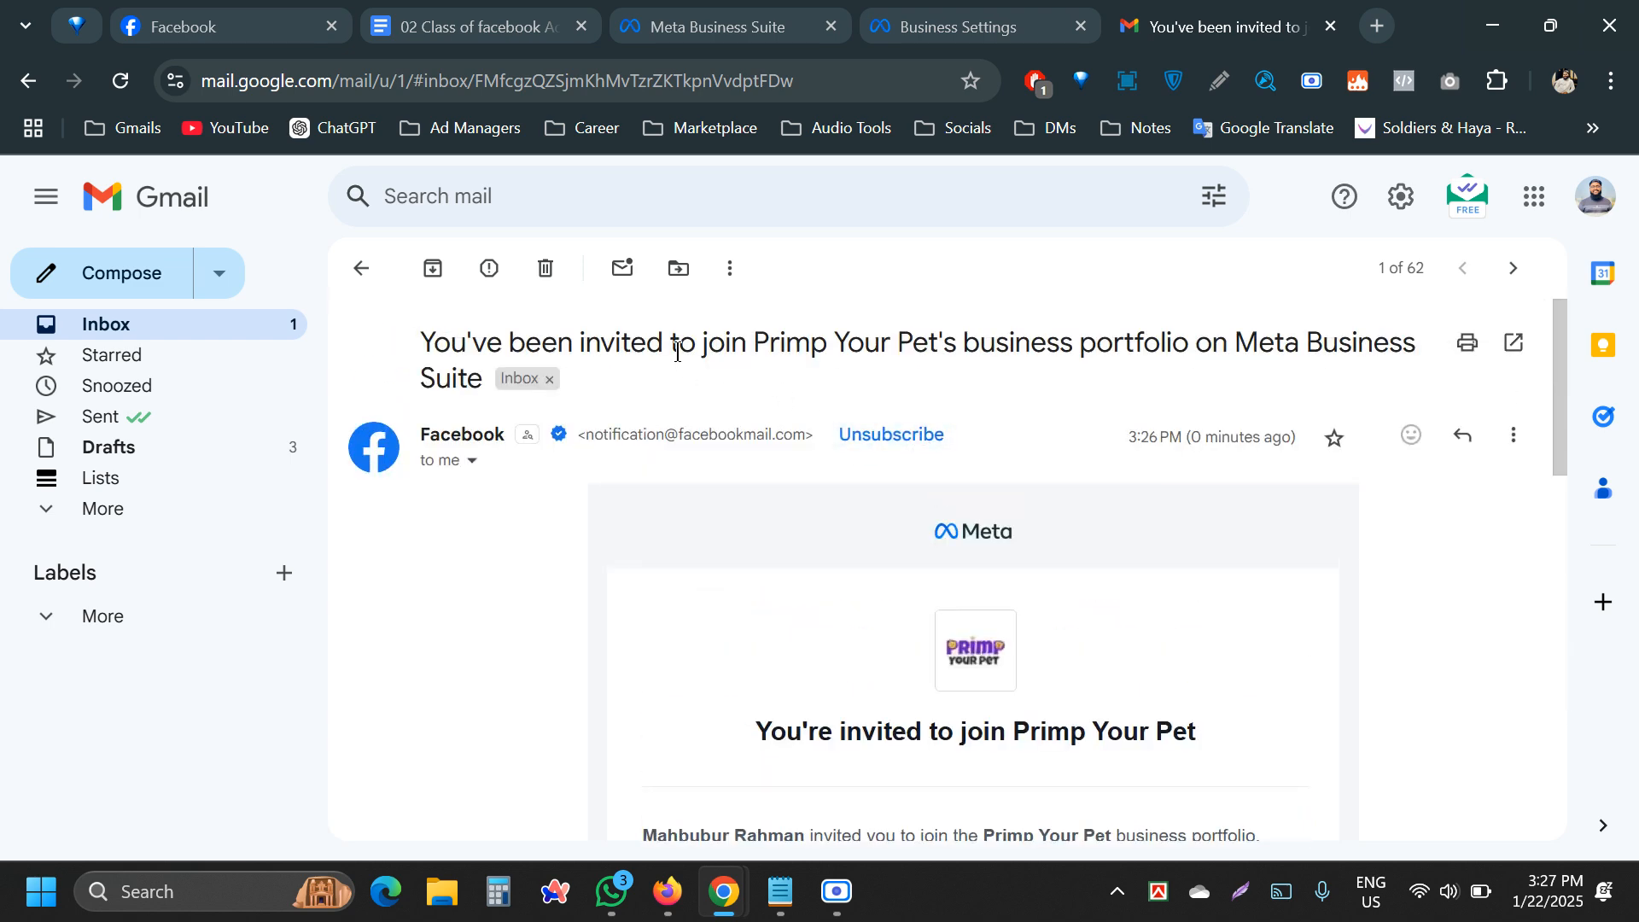
scroll(698, 508, down, 7)
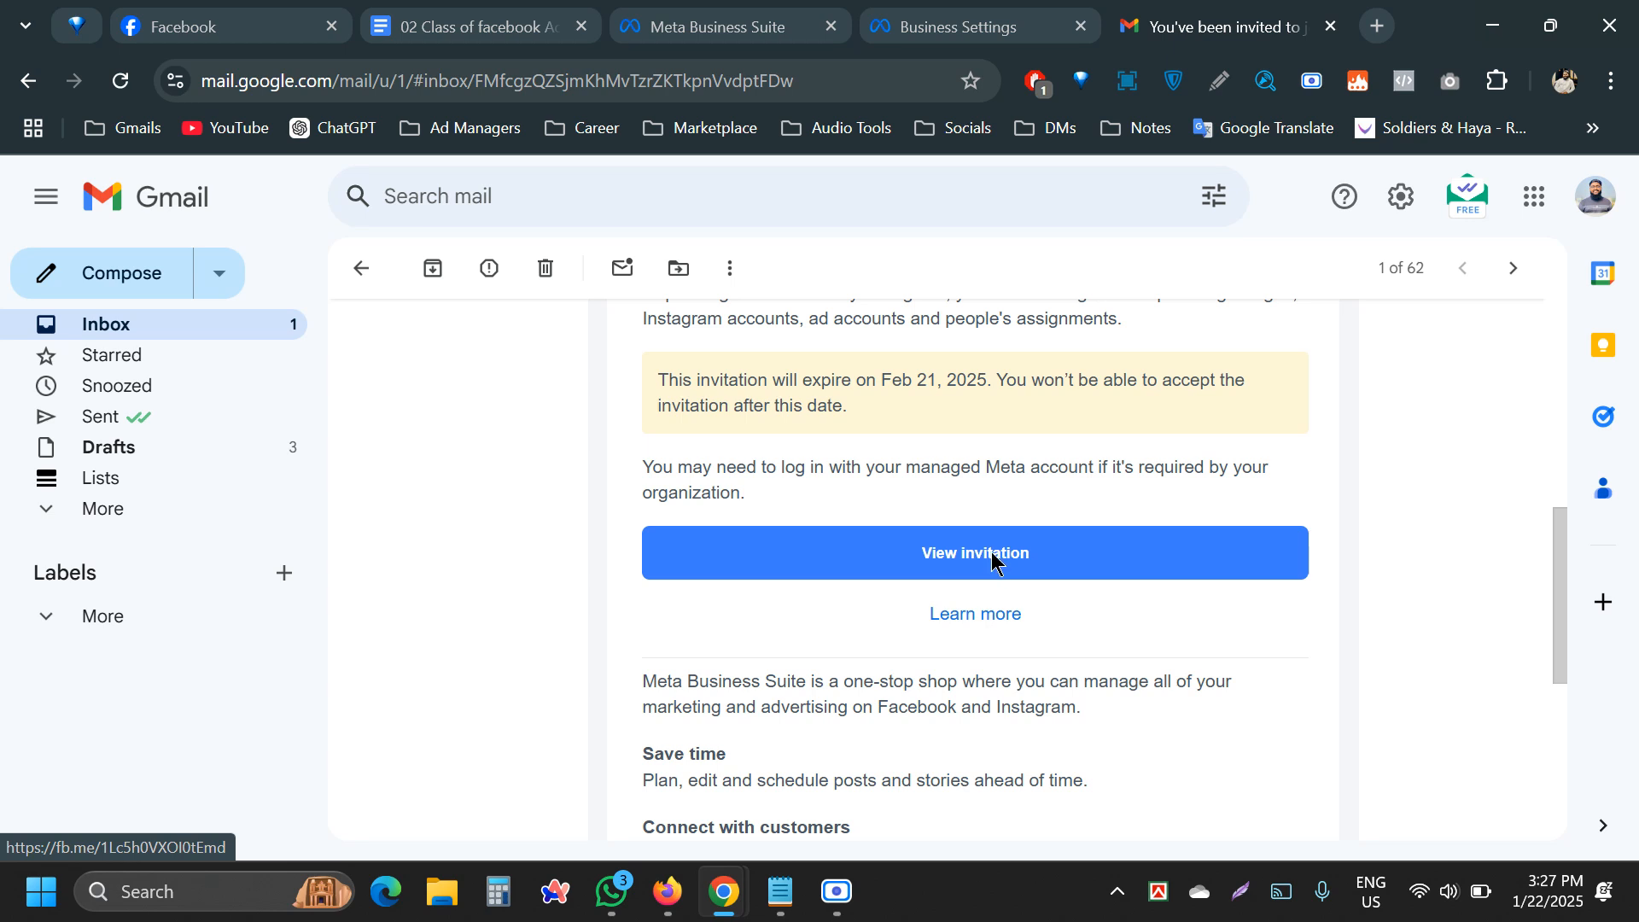
click(993, 555)
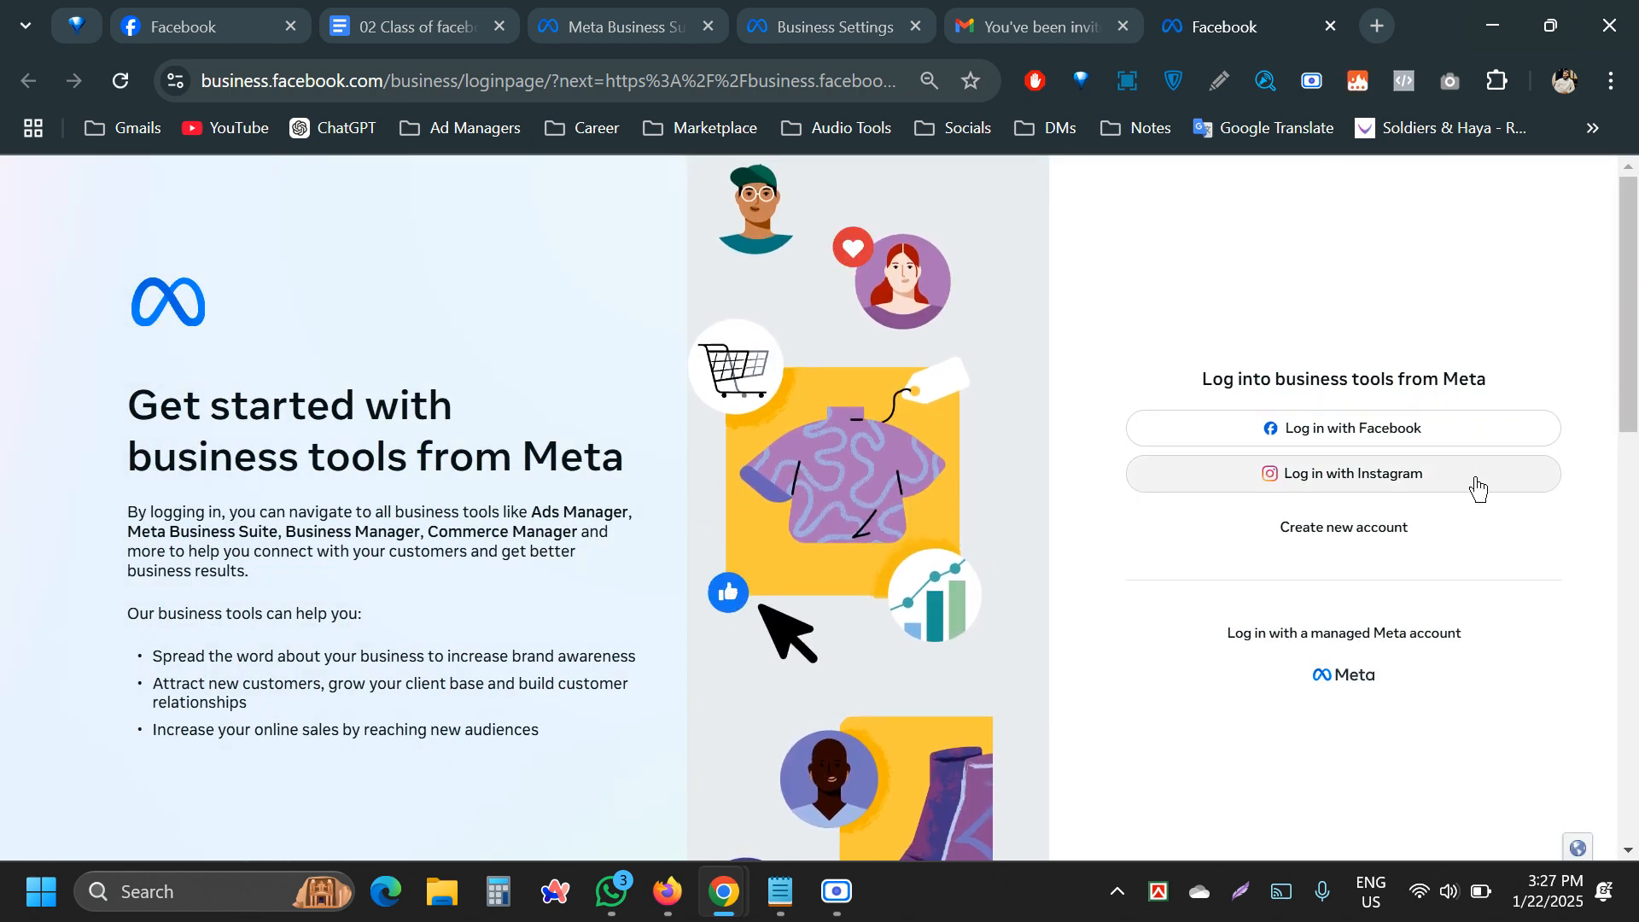
click(1340, 435)
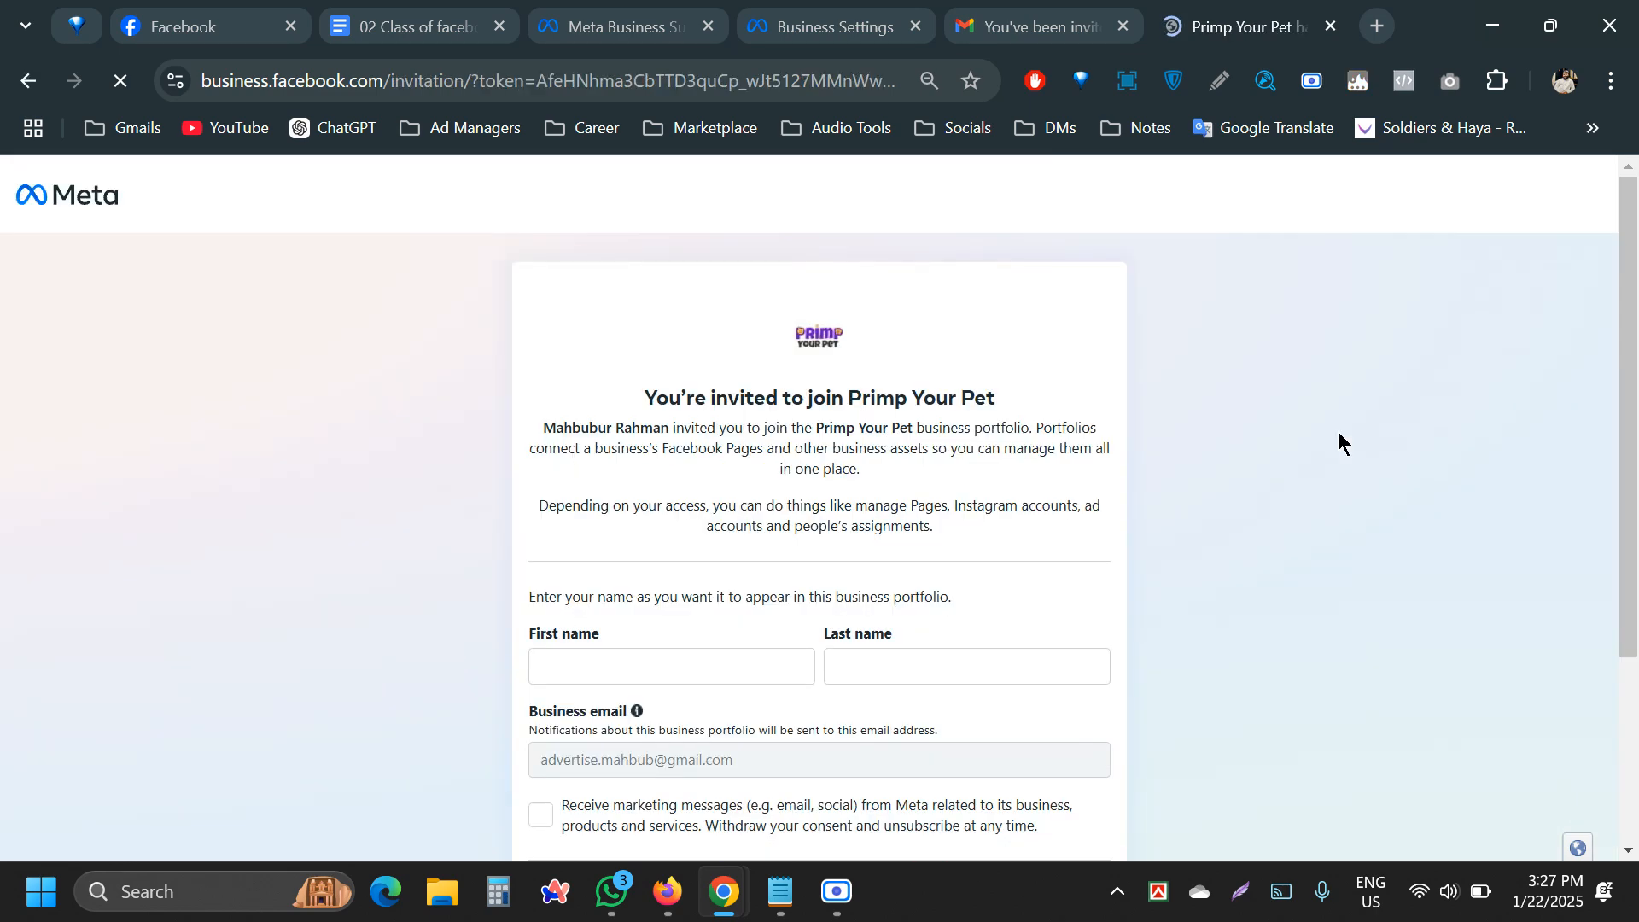
- Fill in the first and last name on the invitation form with the autofill suggestion and capitalize the first name
scroll(604, 599, down, 1)
scroll(603, 599, down, 3)
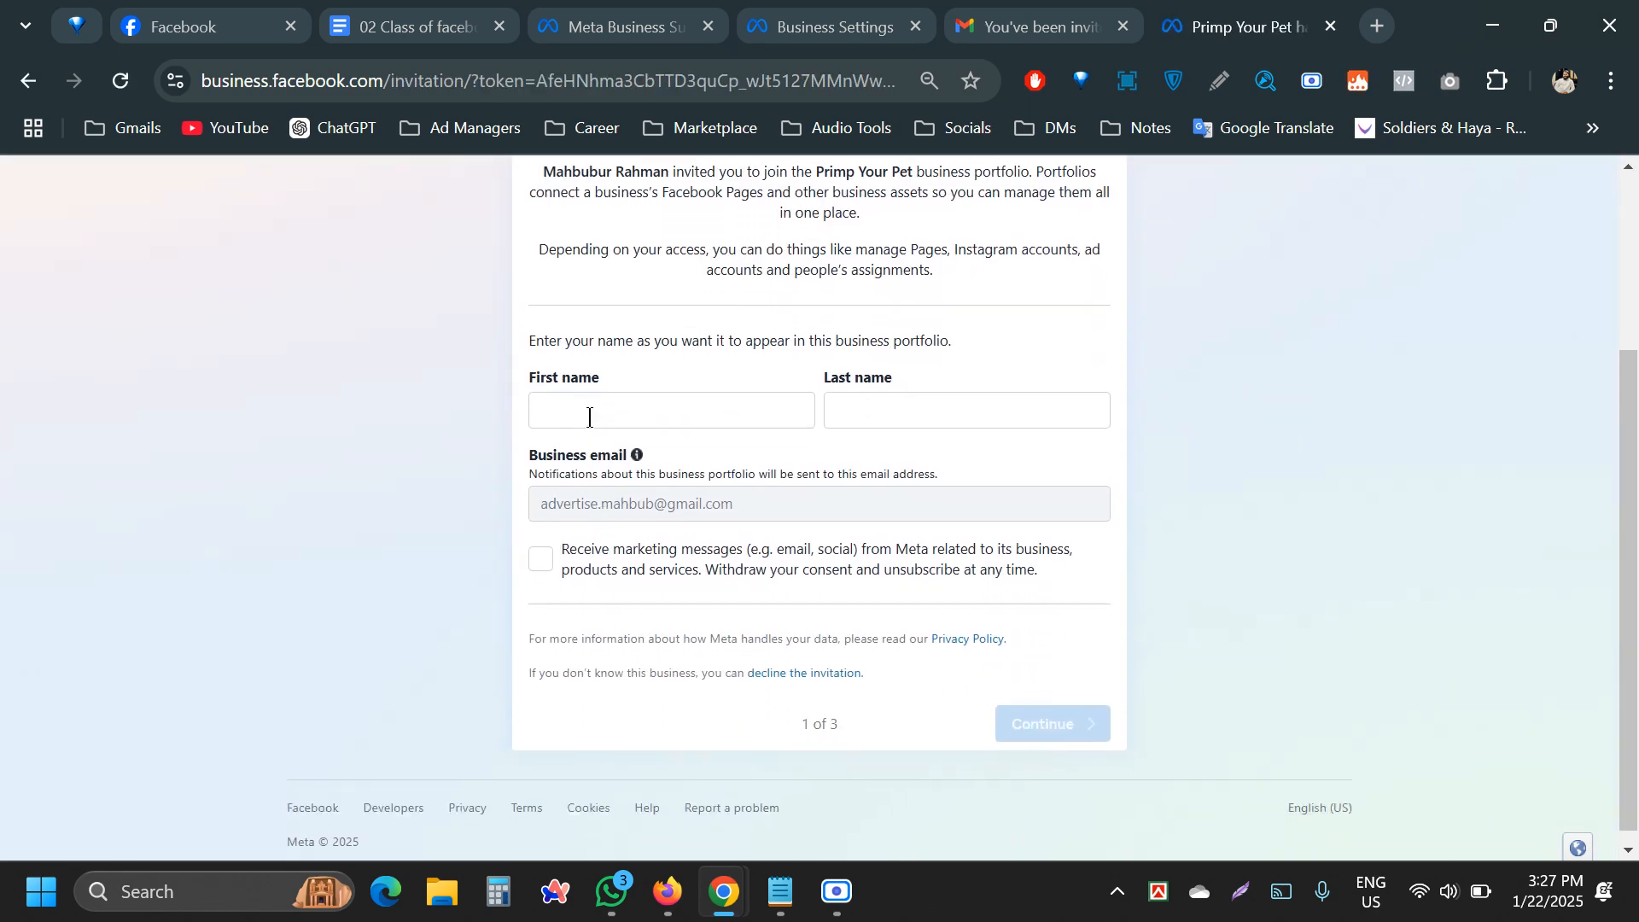
click(589, 416)
click(708, 472)
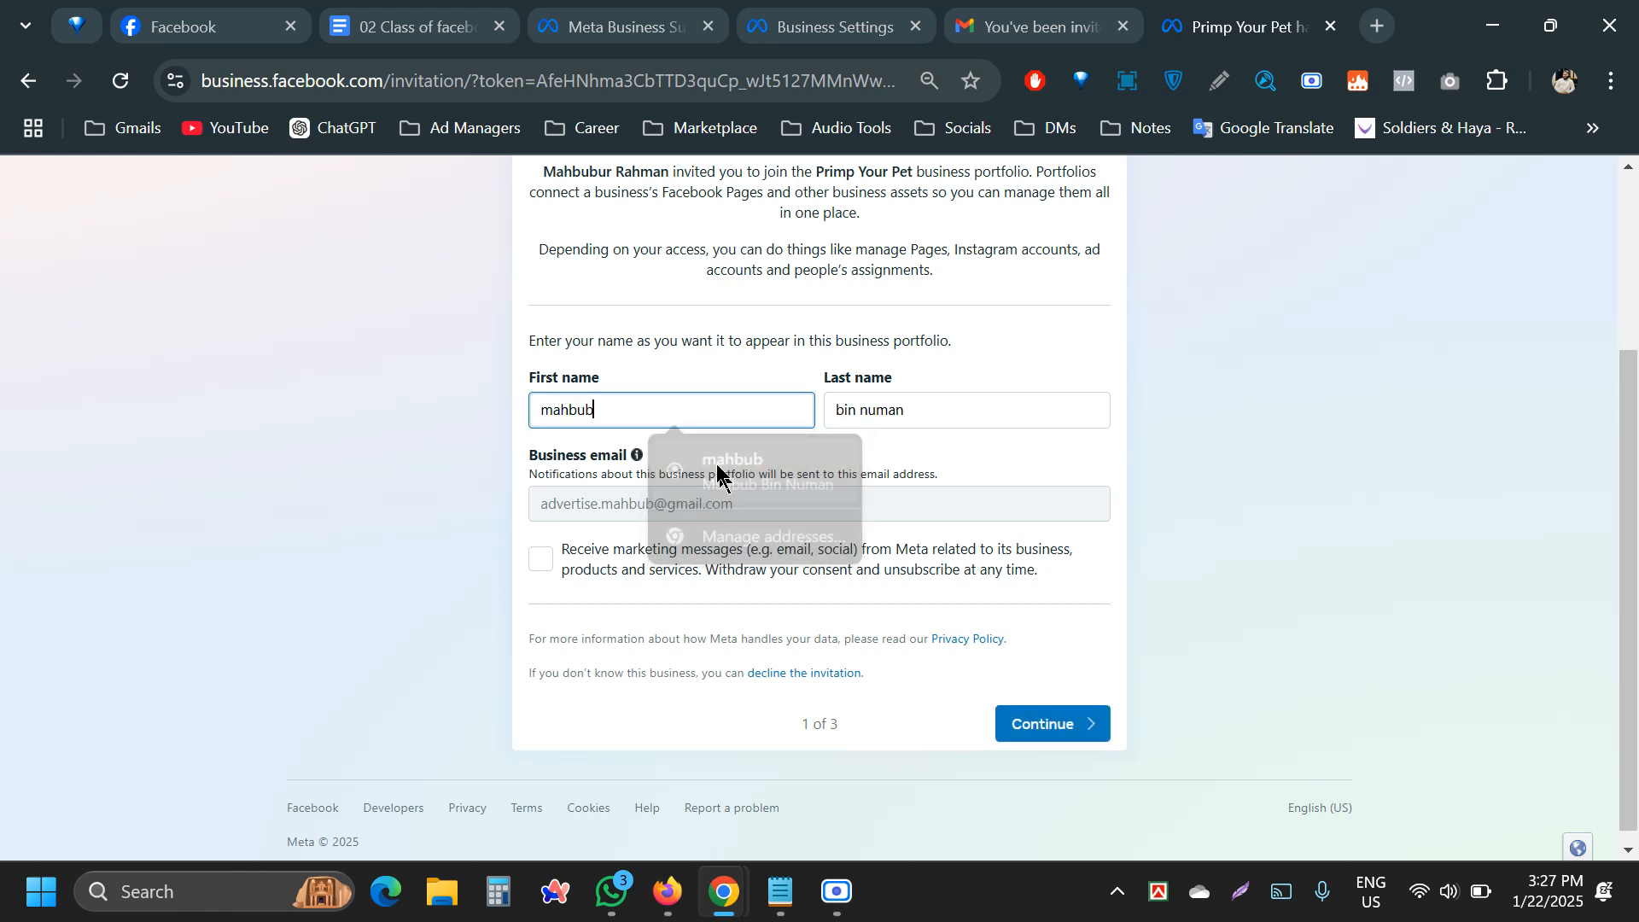
drag(553, 410, 490, 415)
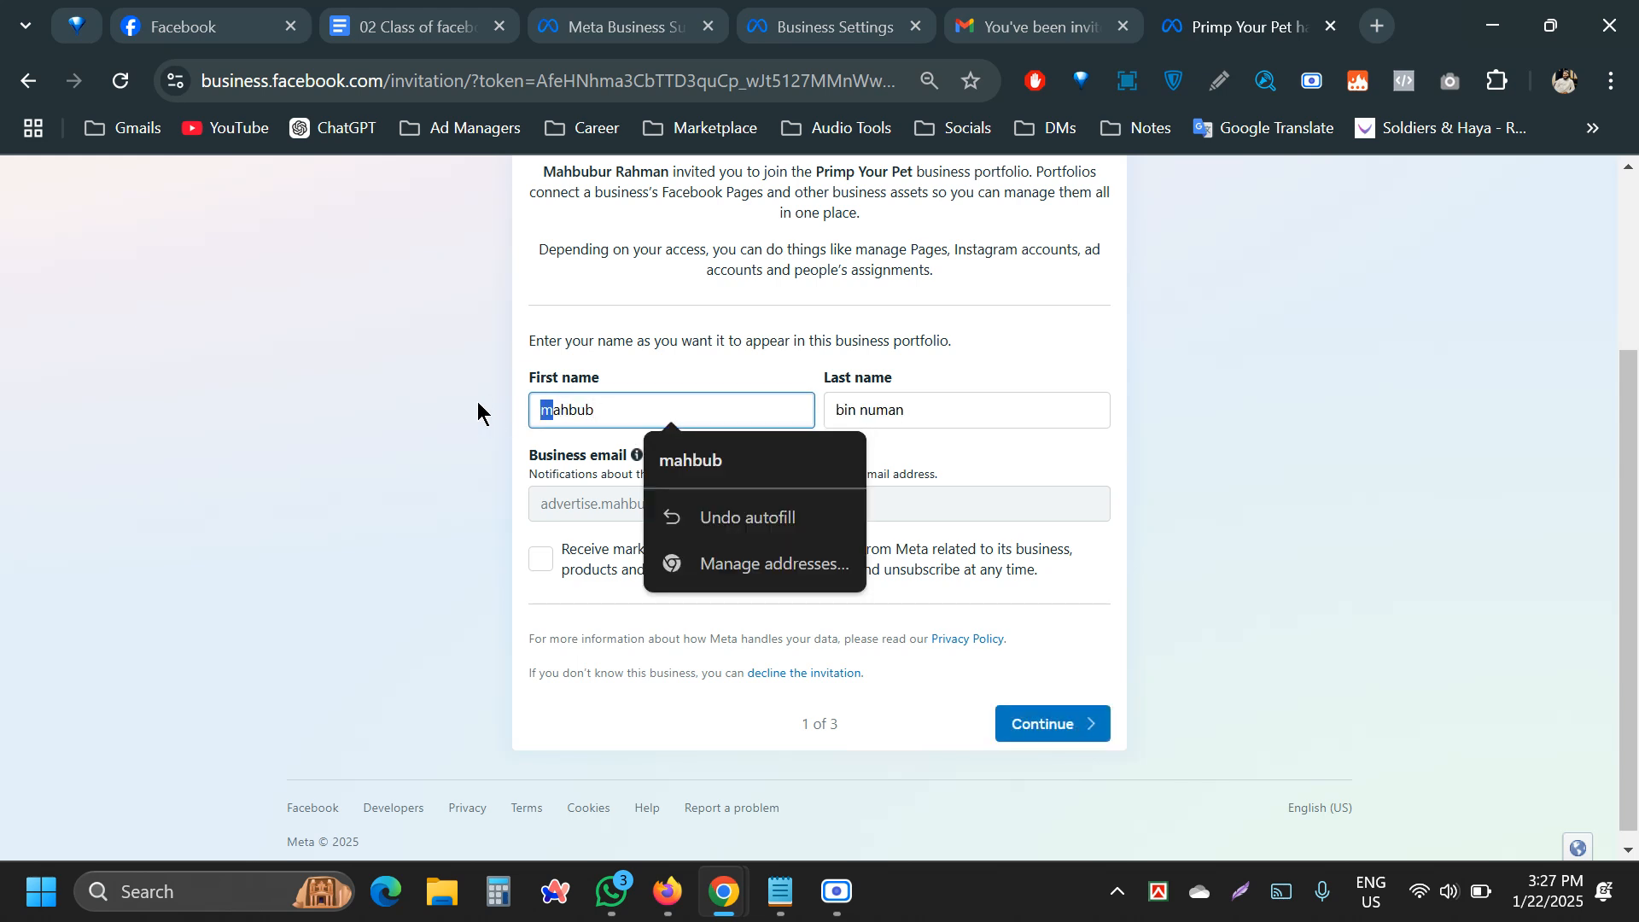
text(M)
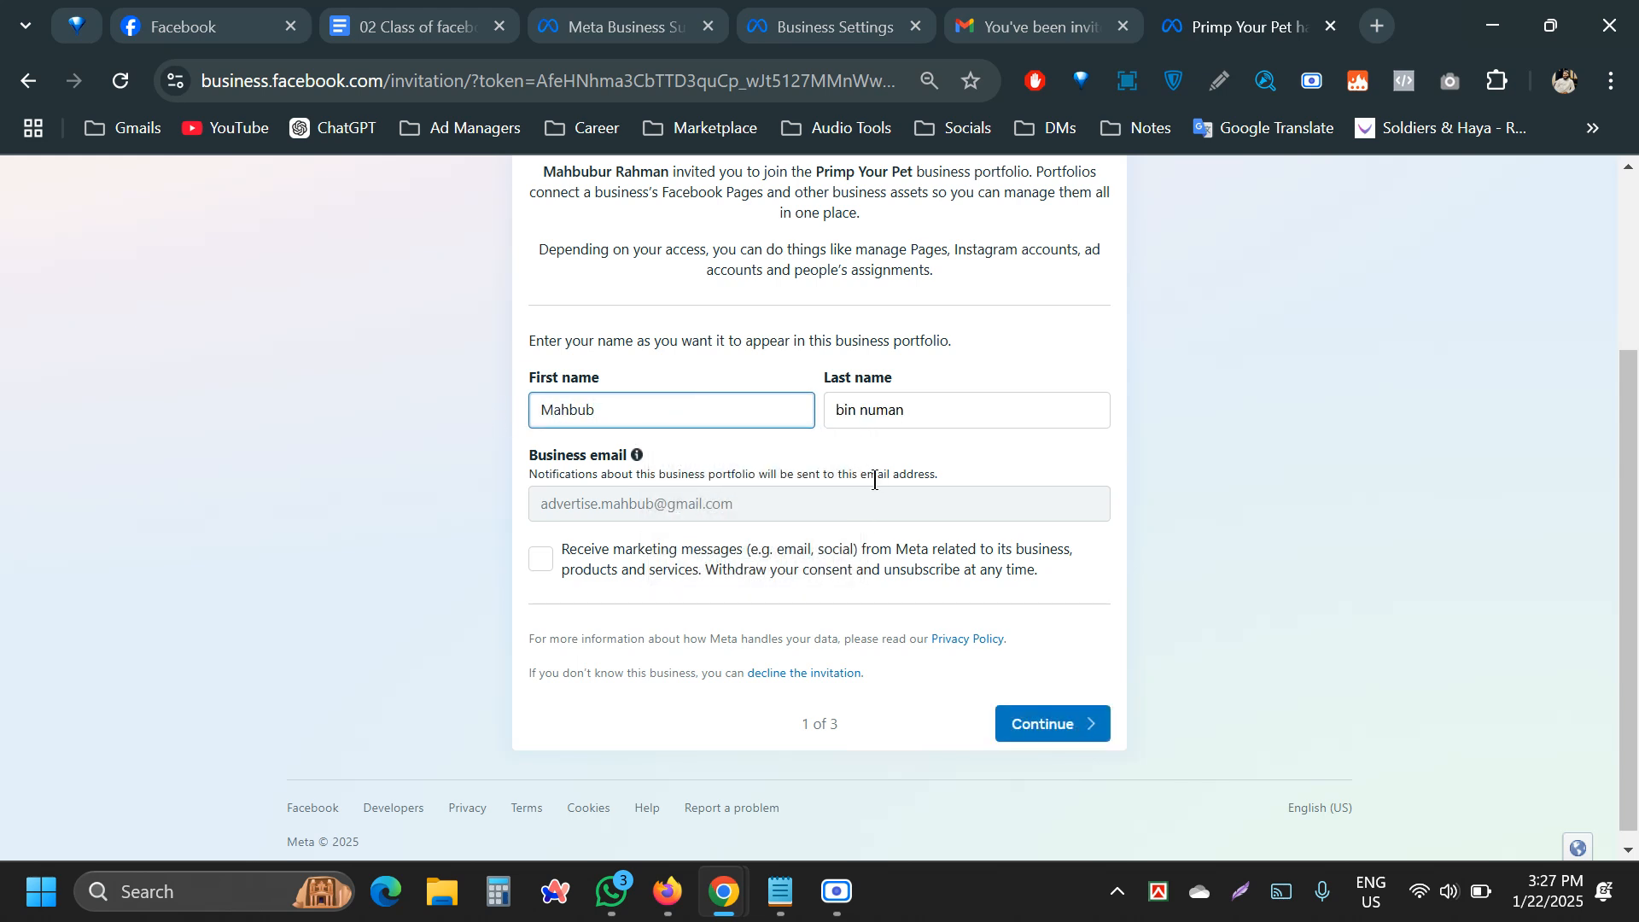
click(824, 475)
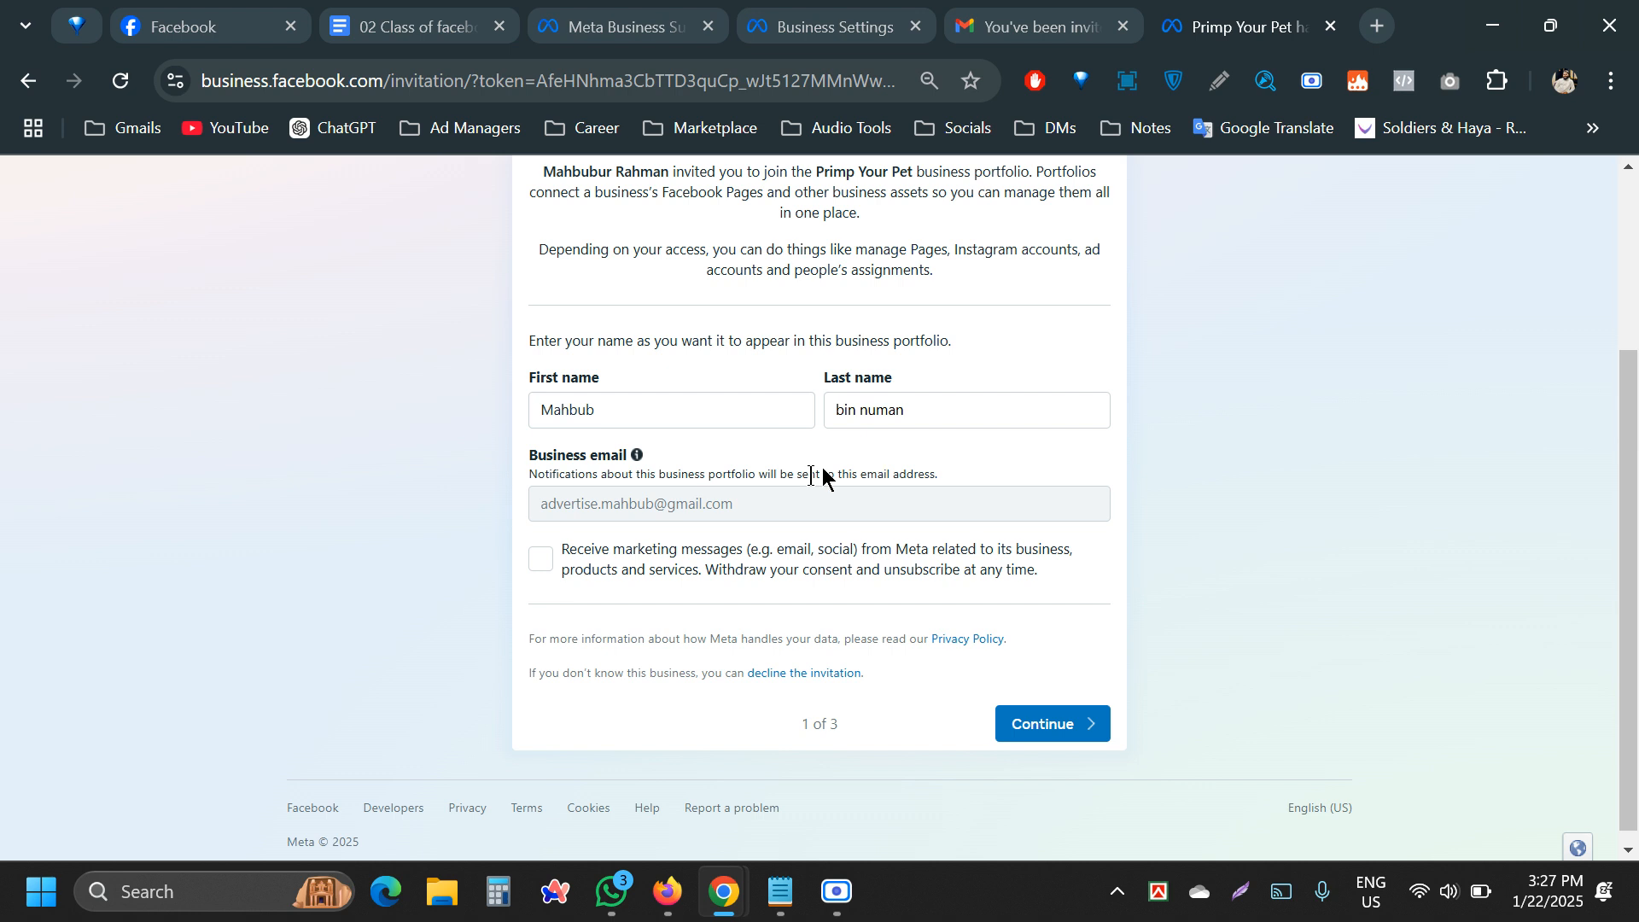
- Leave marketing messages from Meta unchecked, proceed through the Primp Your Pet business information review, and accept the invitation
click(550, 570)
click(543, 567)
click(1043, 717)
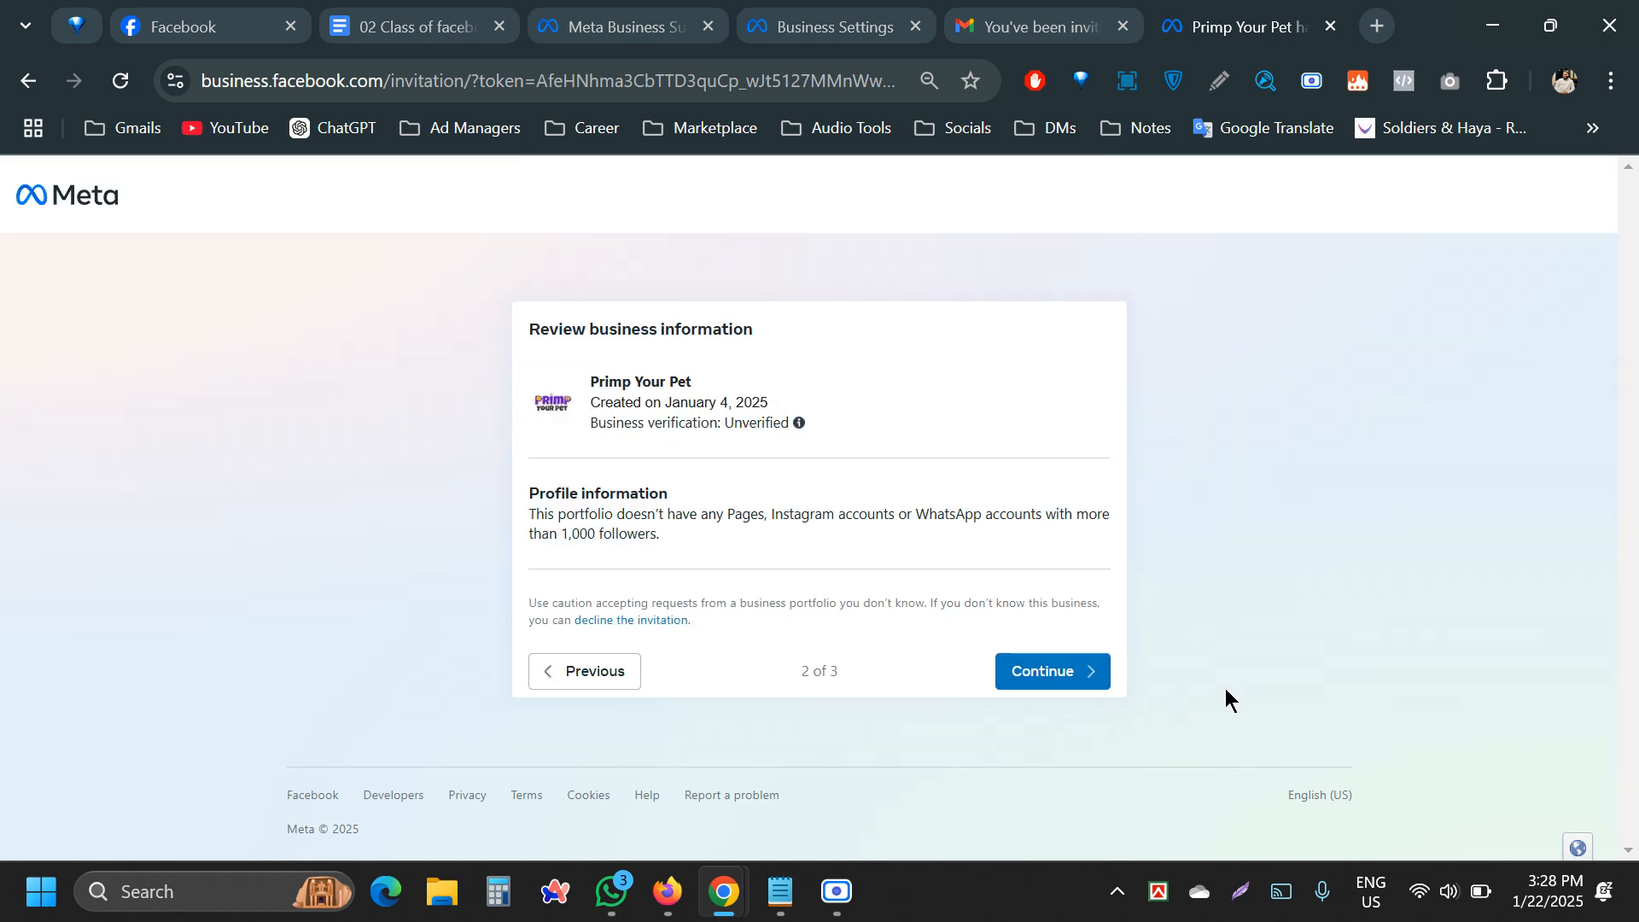
click(1053, 680)
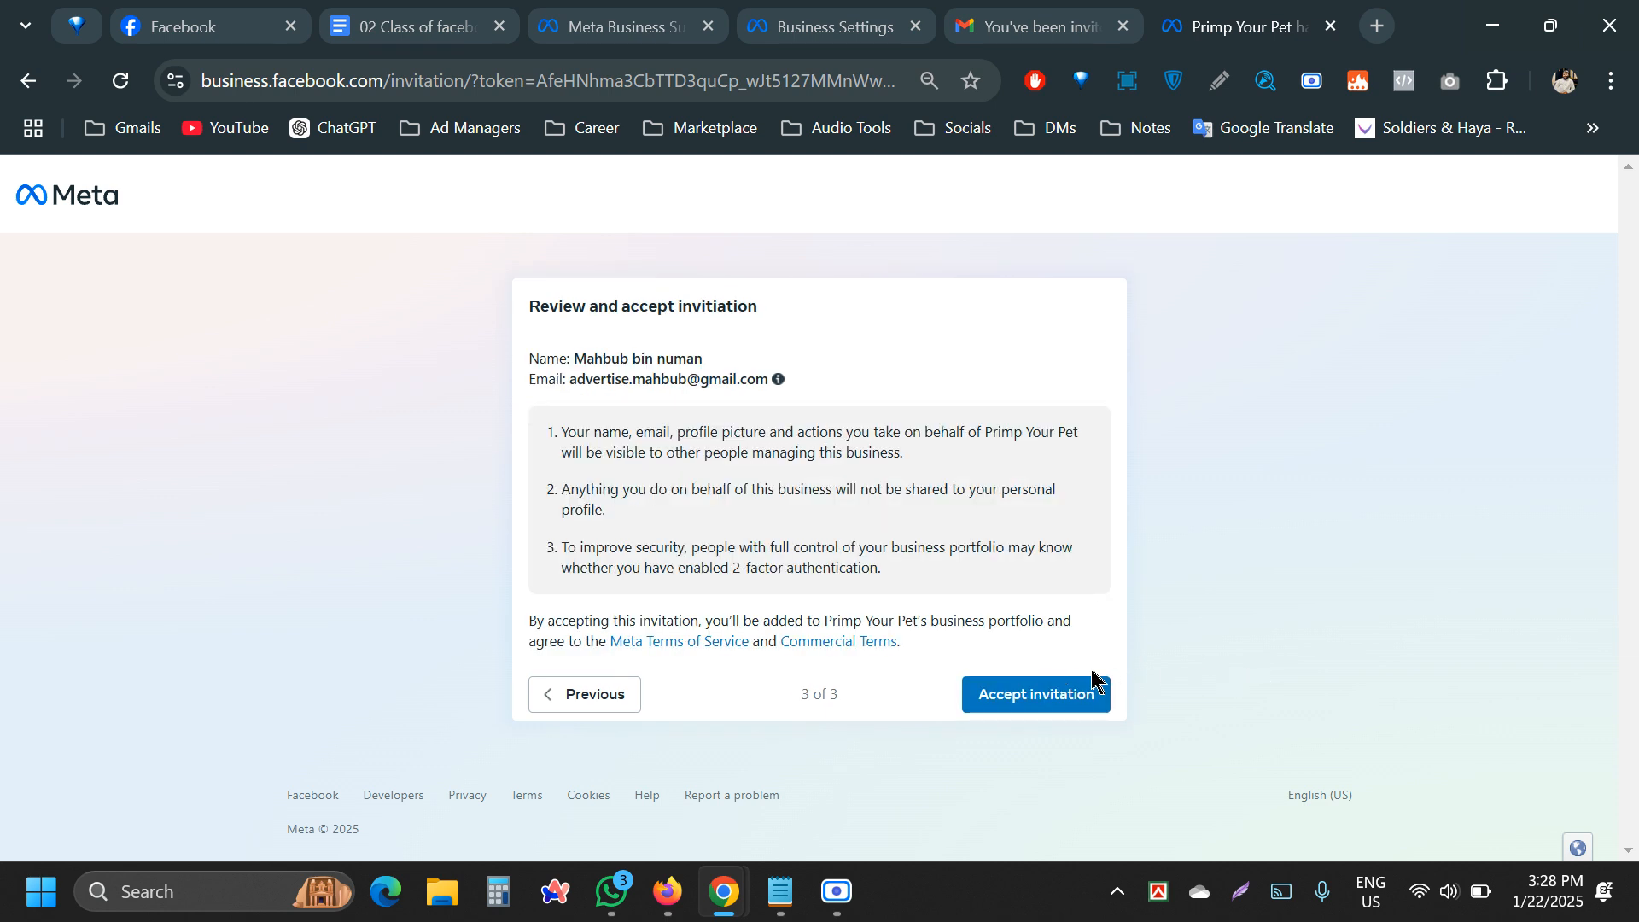
click(1009, 683)
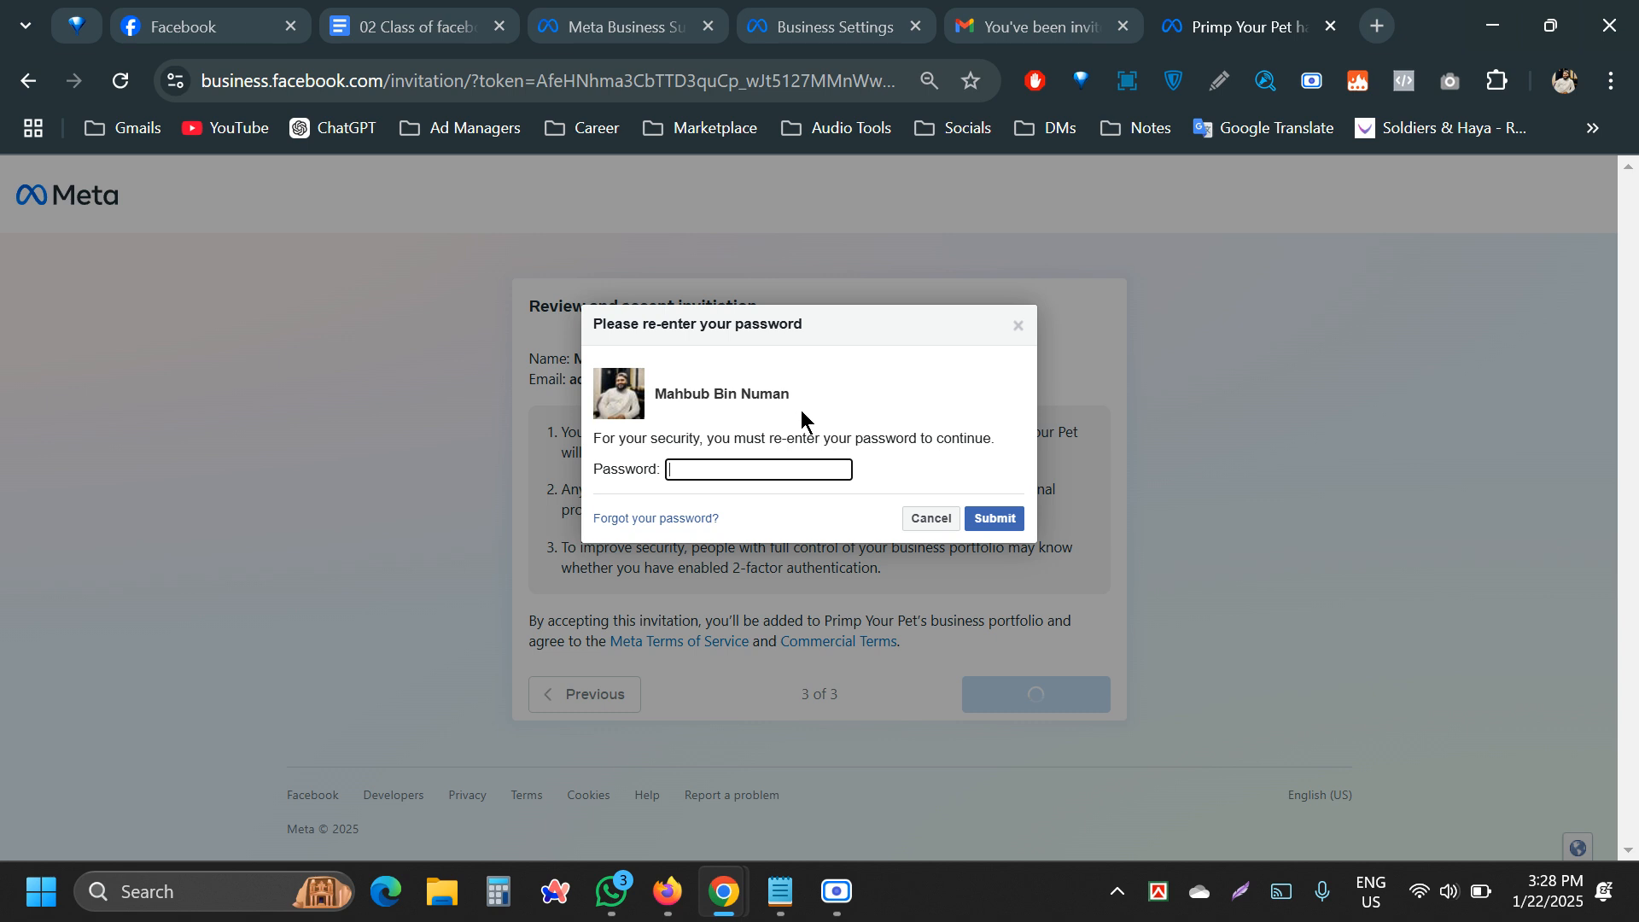
- Re-enter the account password in the security prompt and submit it to join the business portfolio
text(•)
text(•••••••••••••••)
click(995, 521)
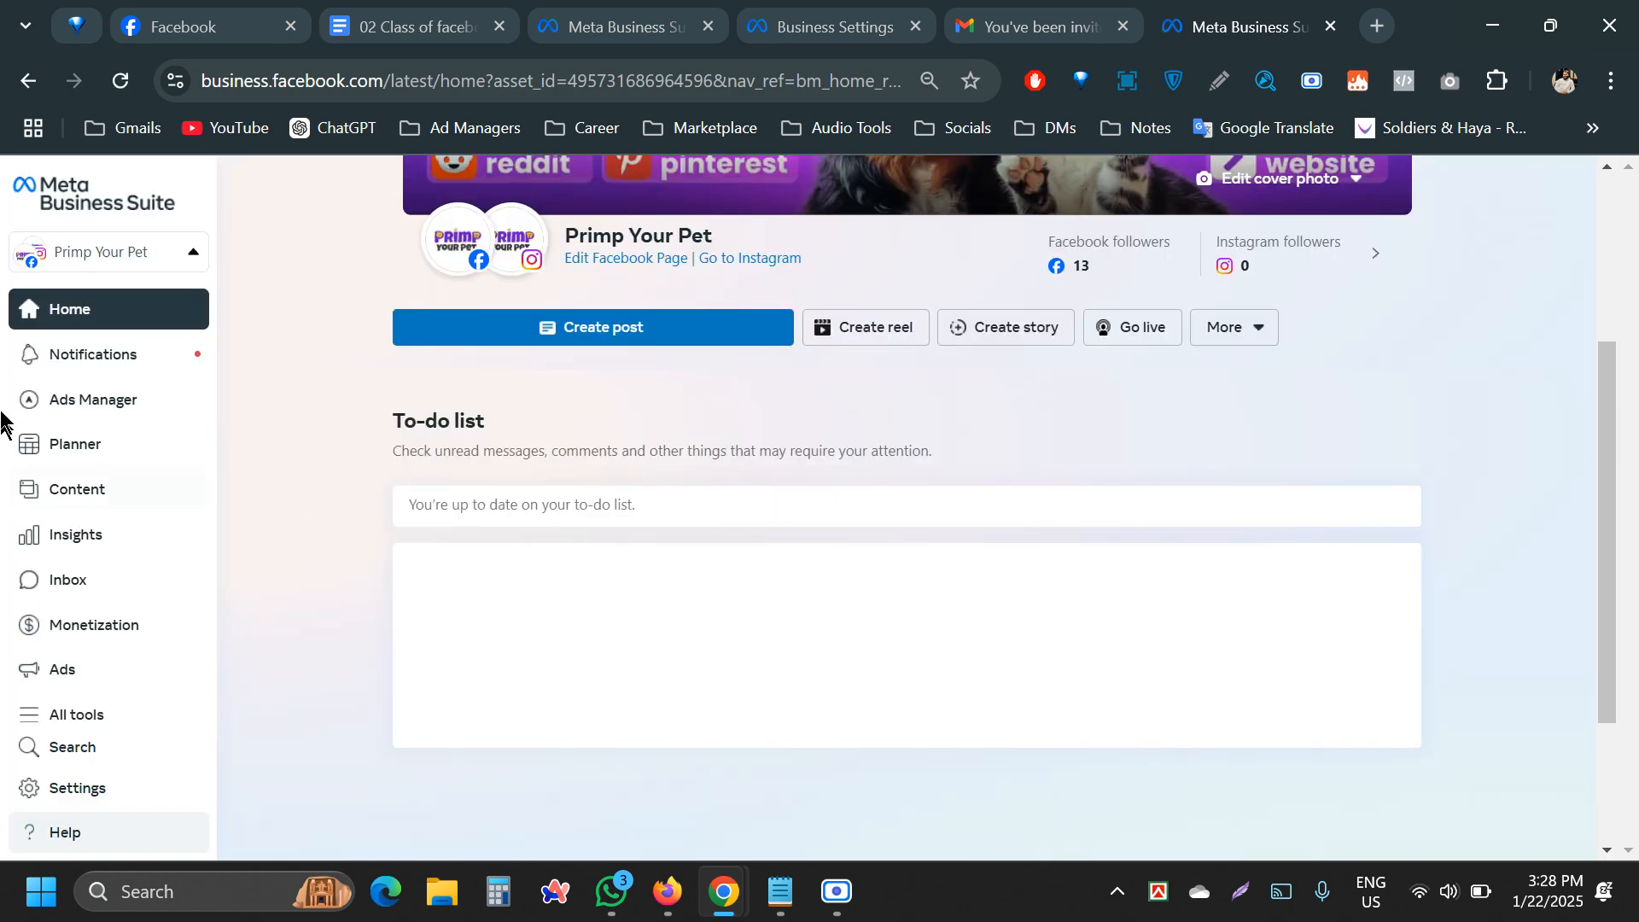
- Look over the Primp Your Pet home page, switch to Firefox and reload the portfolio's People list
scroll(751, 465, down, 6)
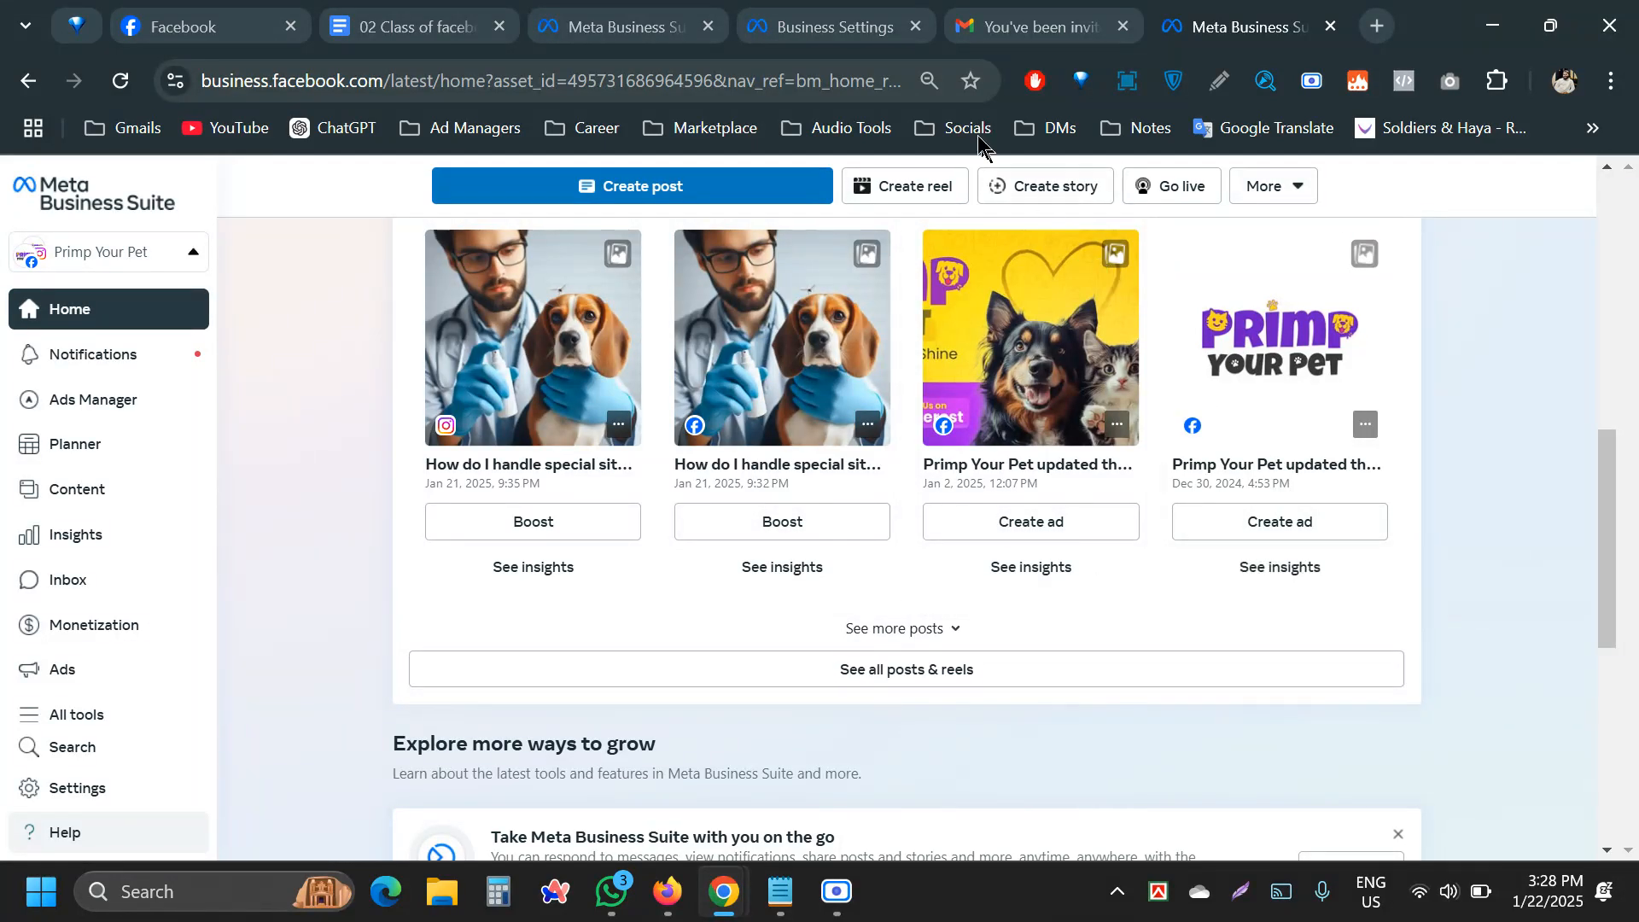
click(667, 891)
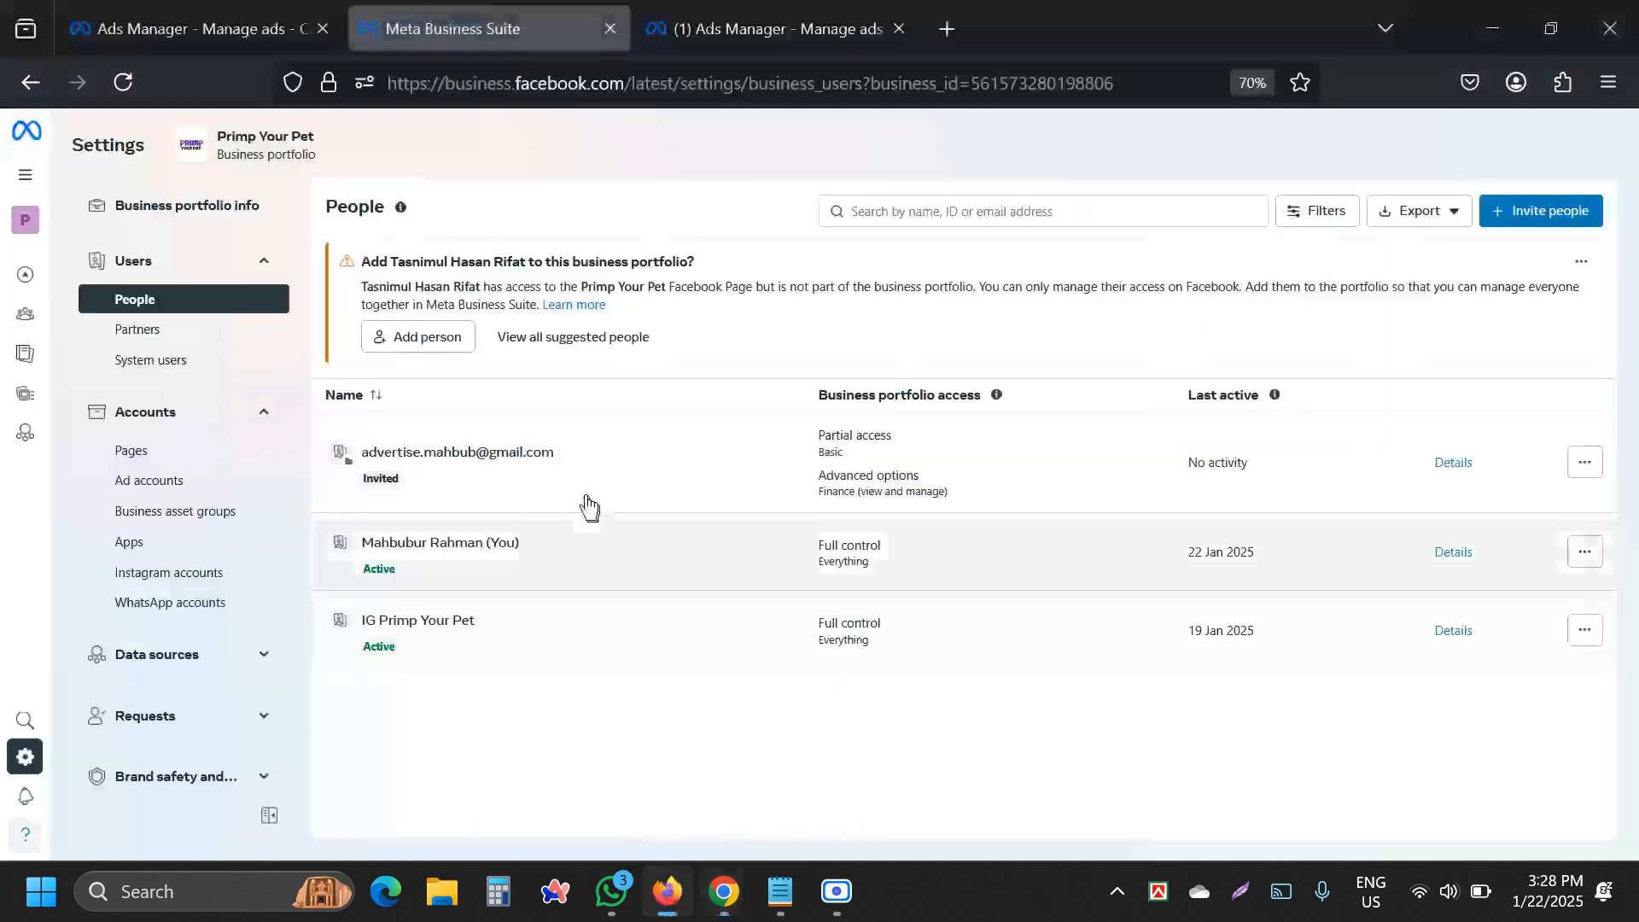
click(133, 82)
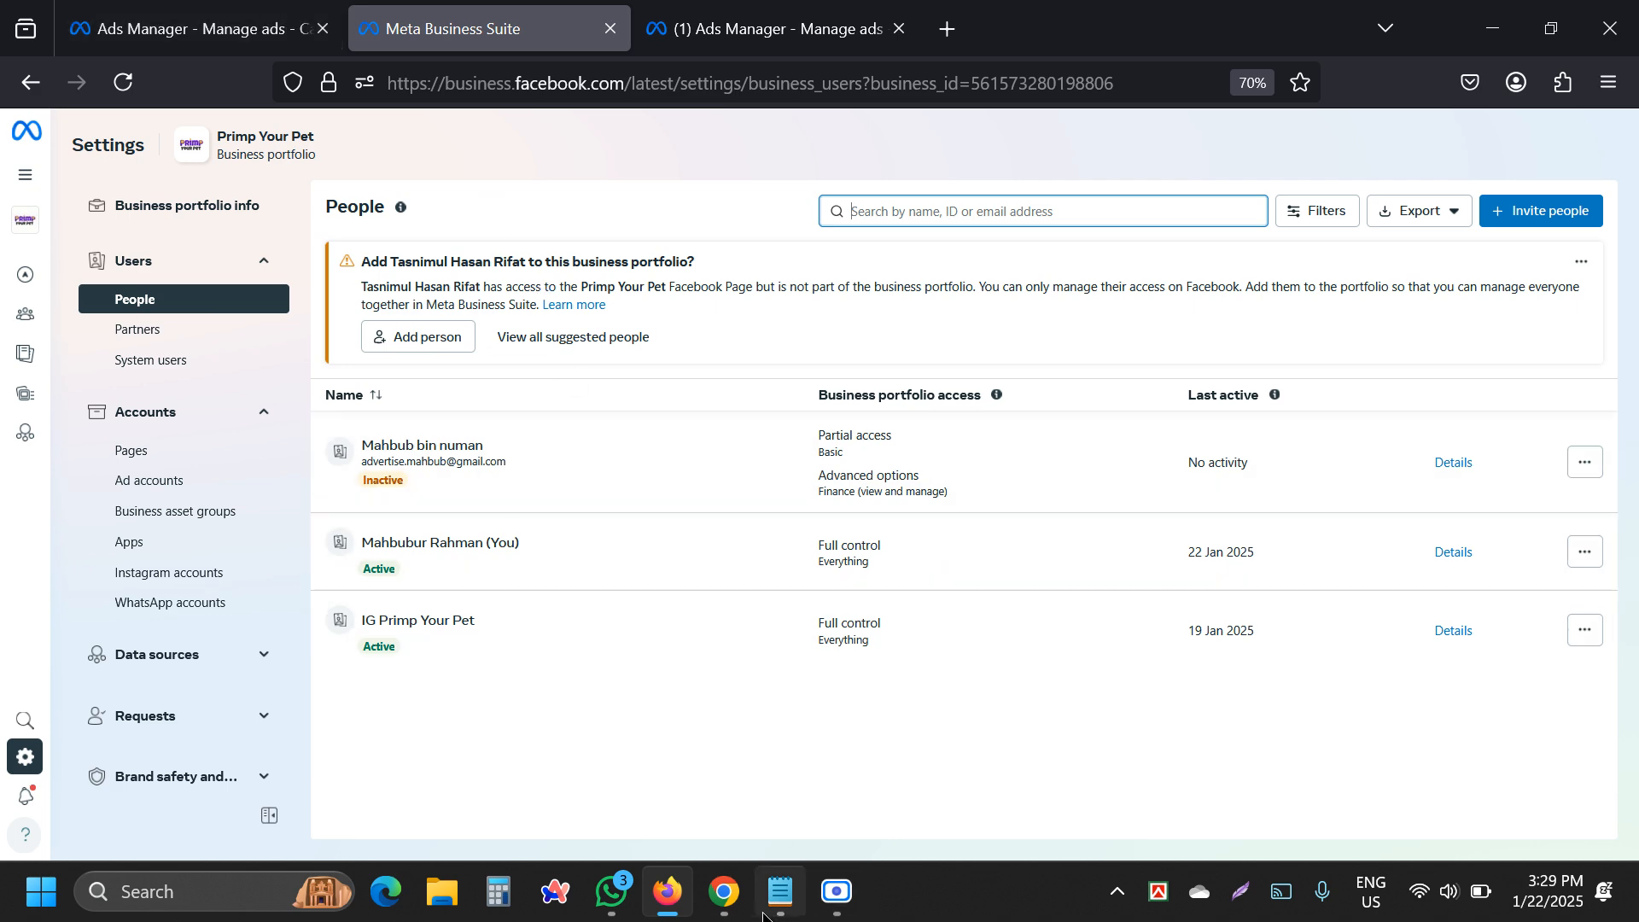
- Return to Chrome and view the Business Manager user access diagram in the "02 Class of facebook Ads ITCC" document
click(664, 769)
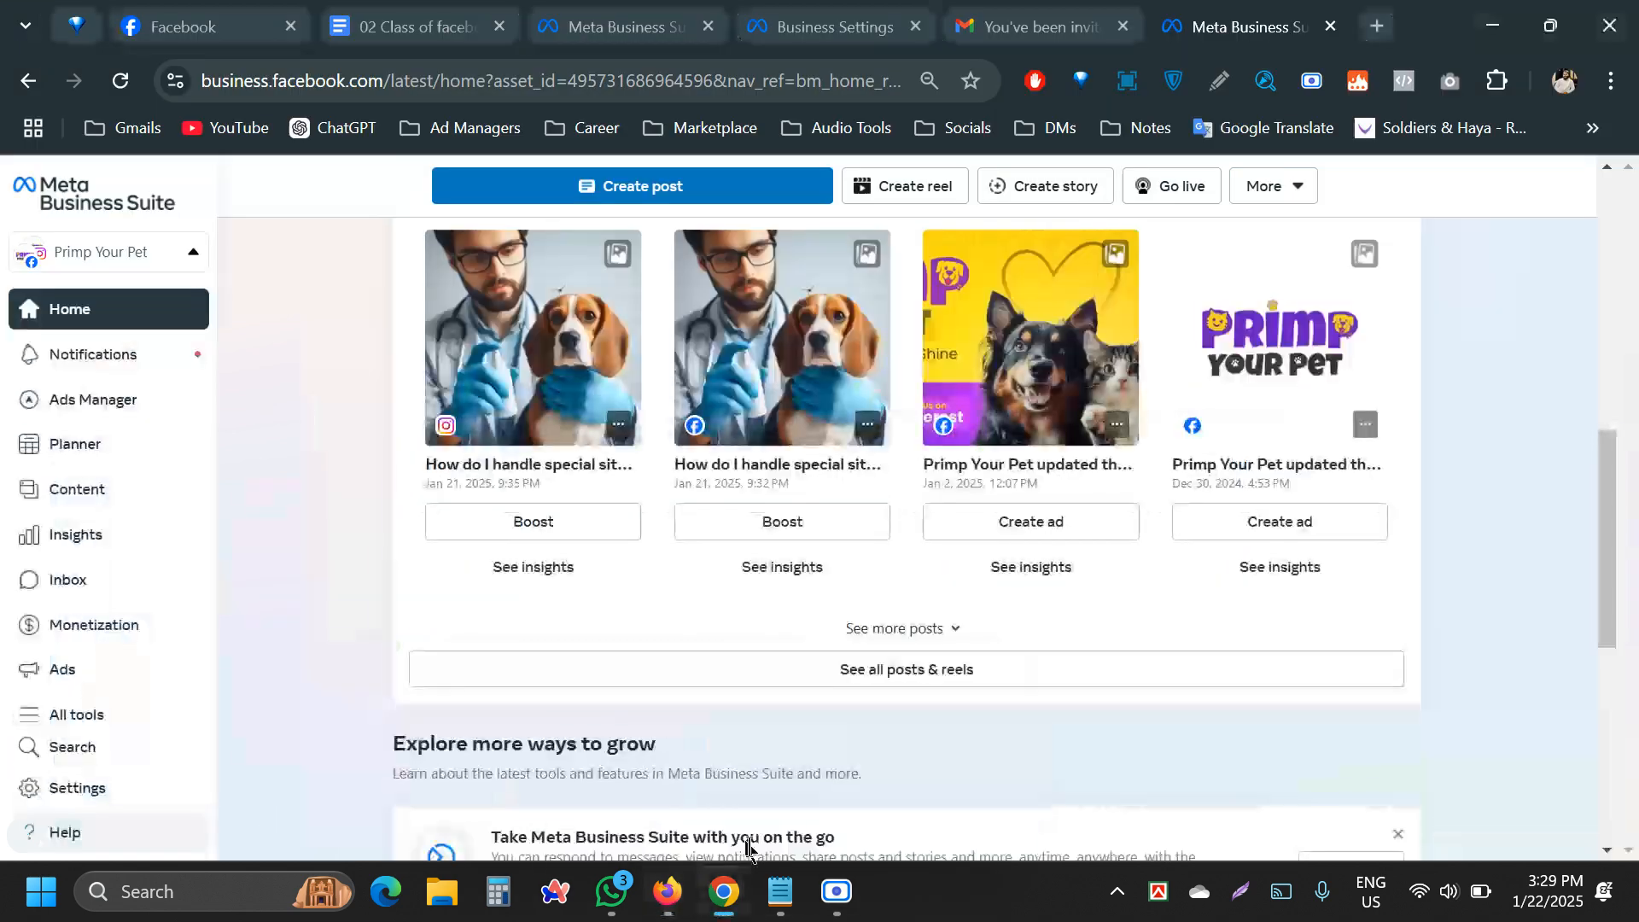
click(376, 26)
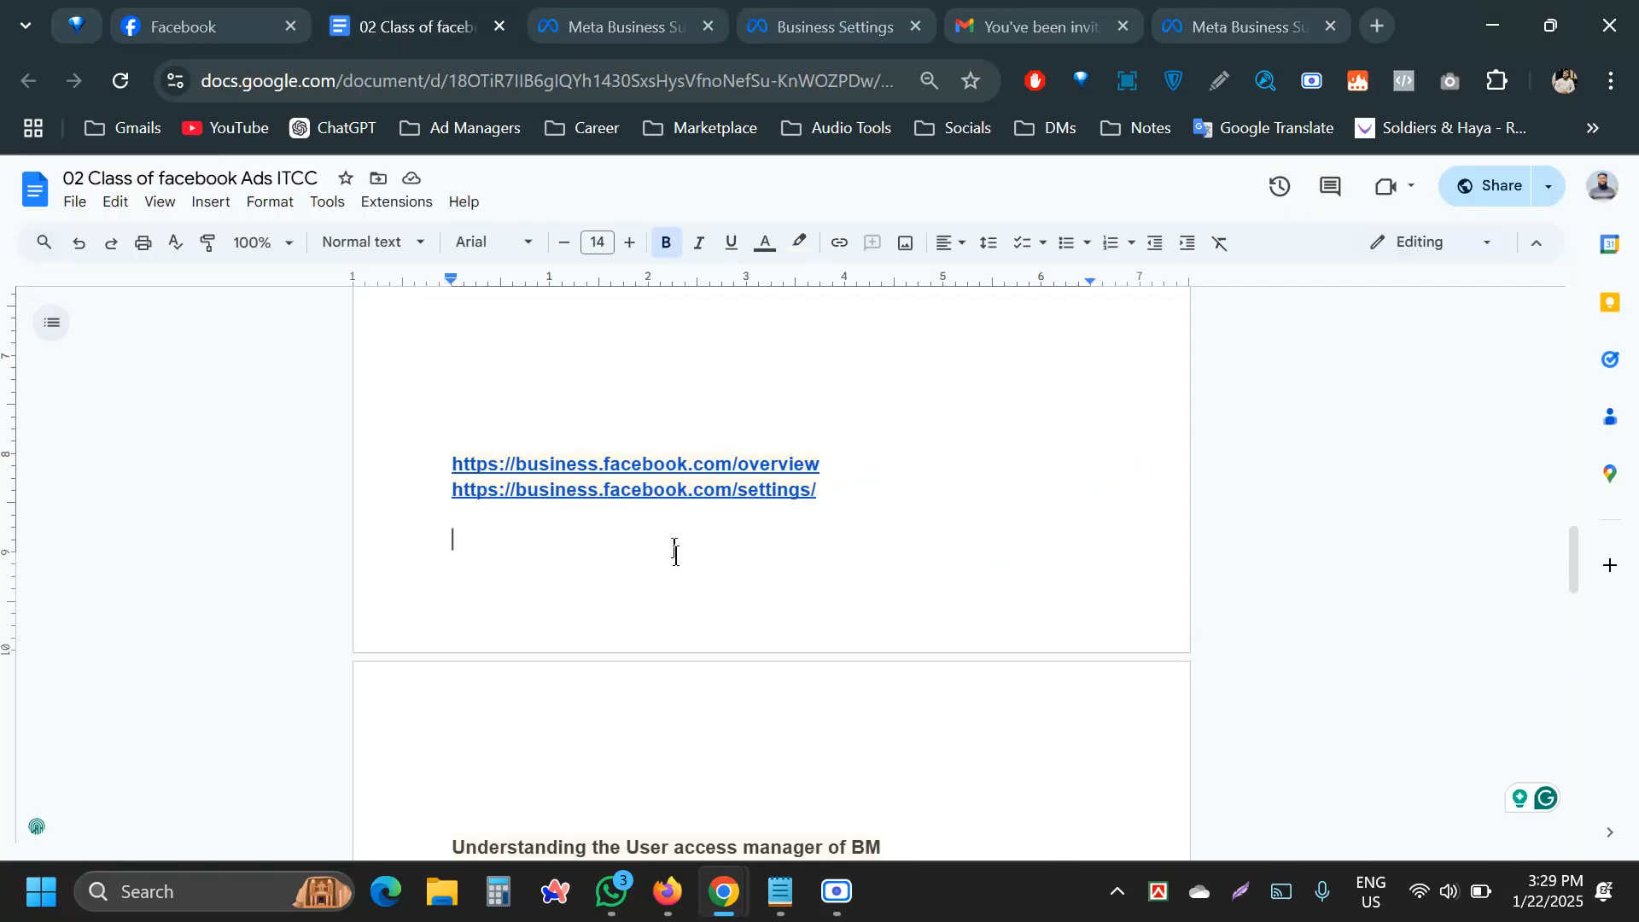
scroll(606, 587, down, 6)
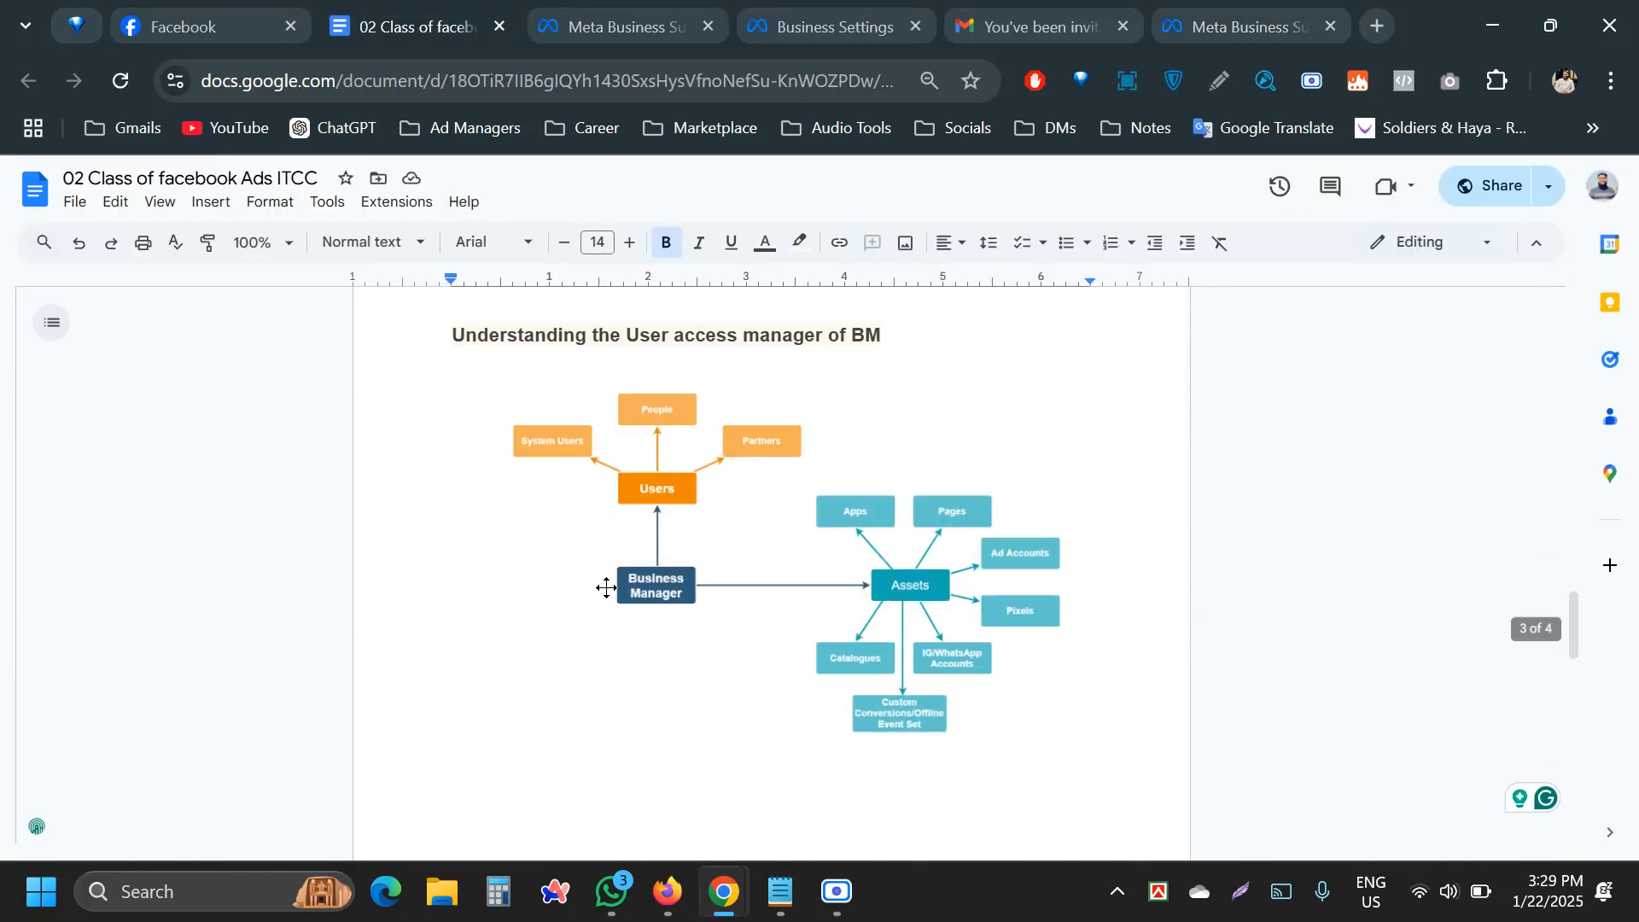
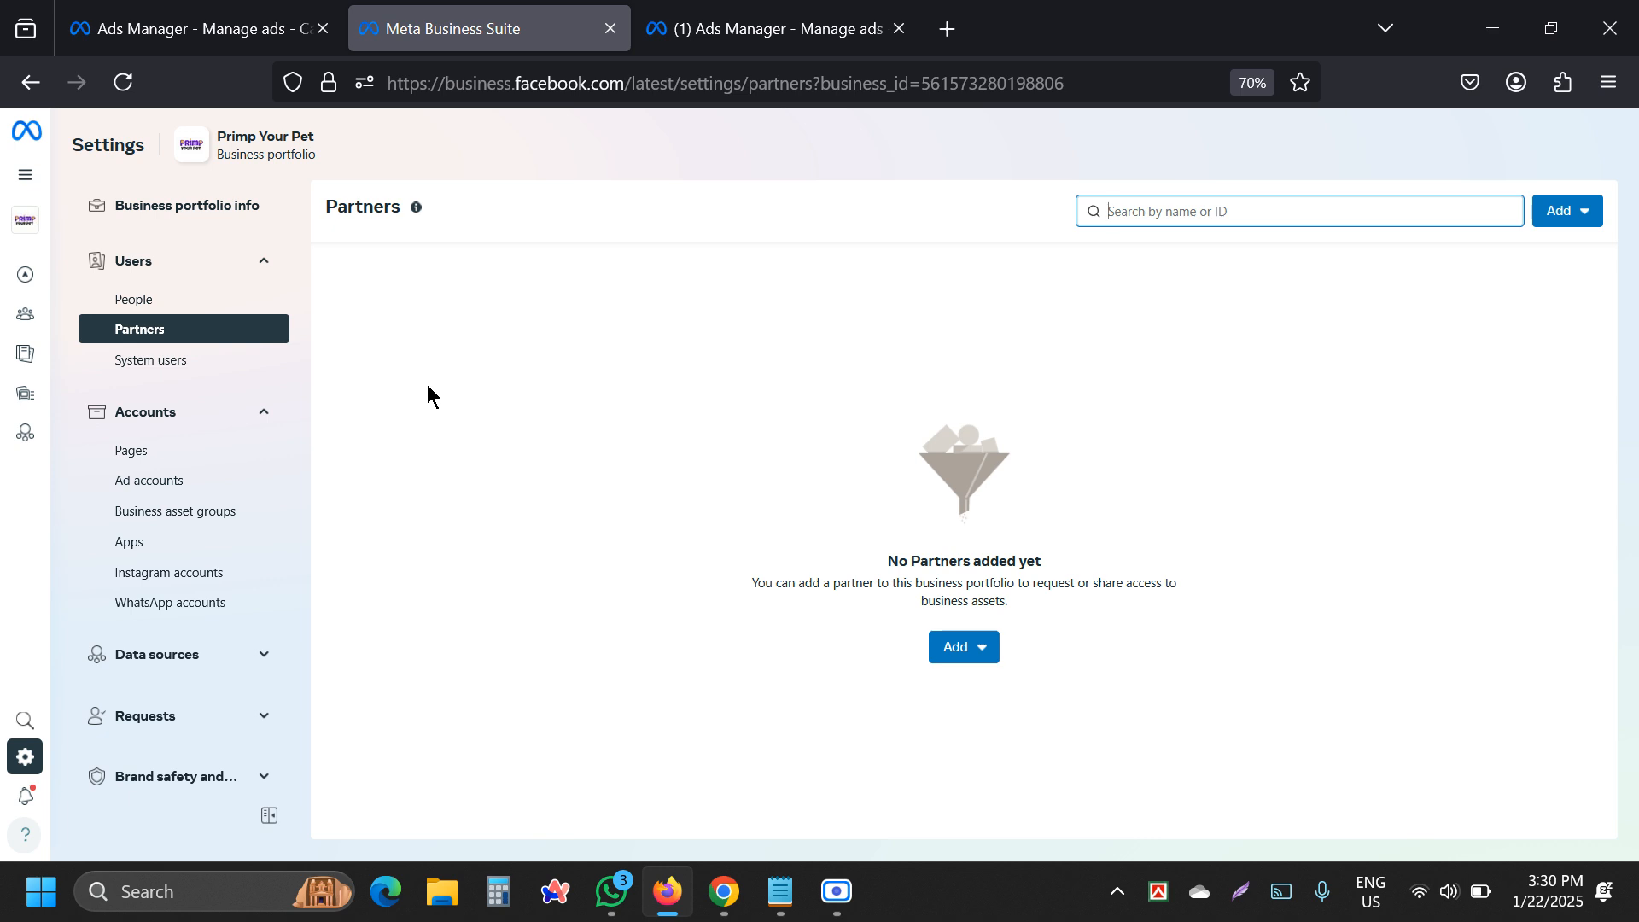
- Review the People and Partners lists of Primp Your Pet and start adding a partner with access to the portfolio's assets
click(140, 308)
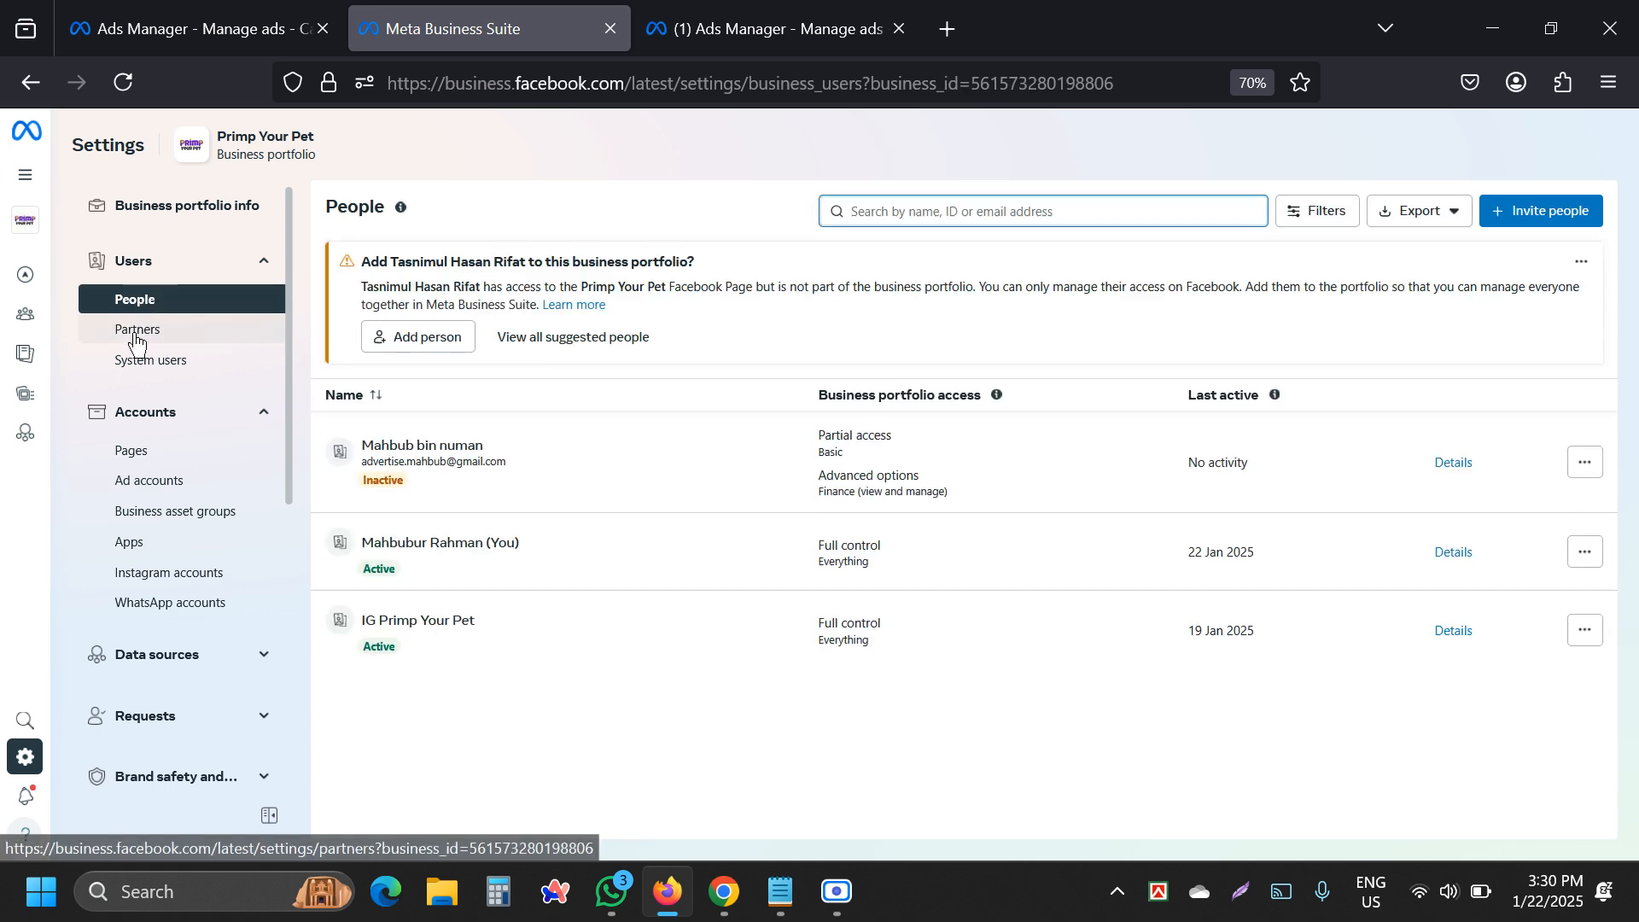
click(136, 335)
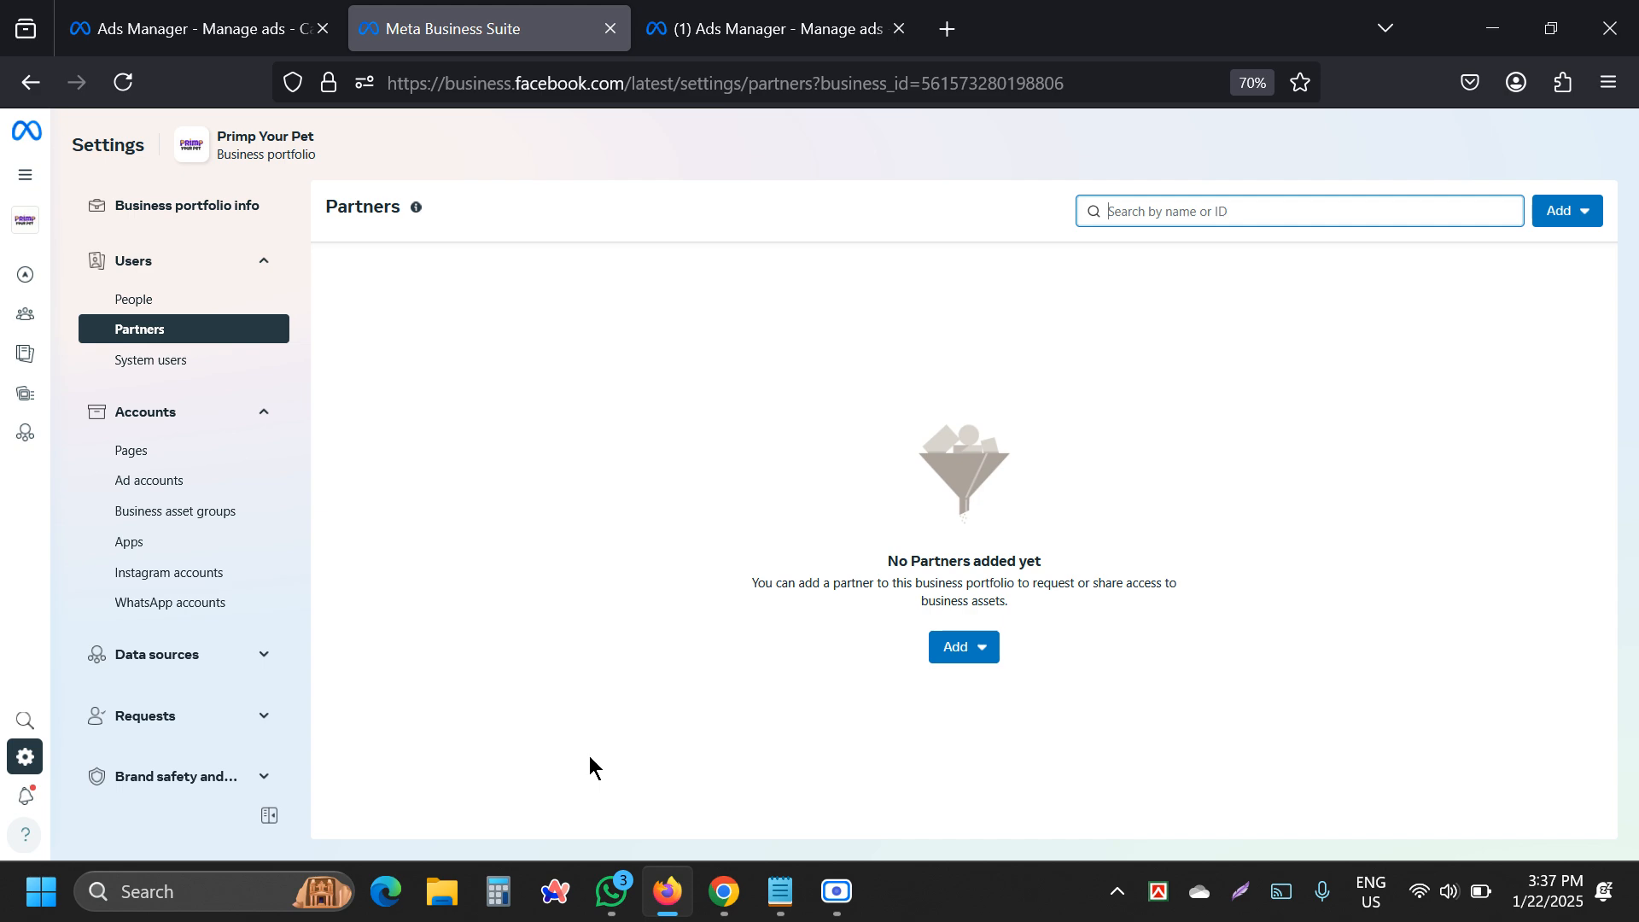
click(962, 649)
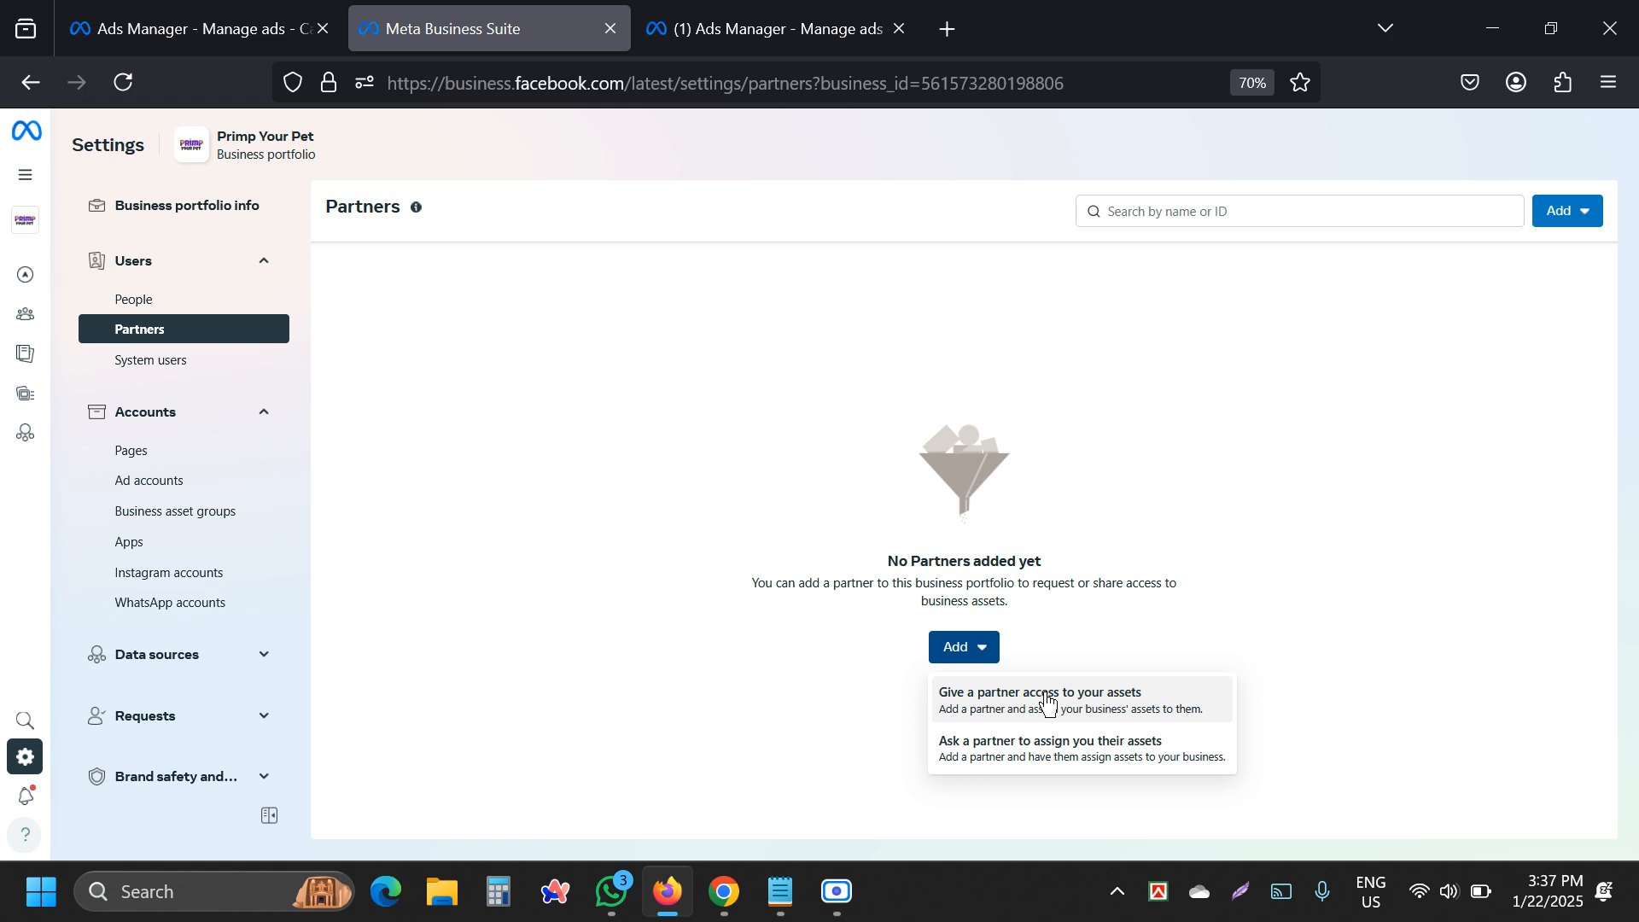
click(1080, 701)
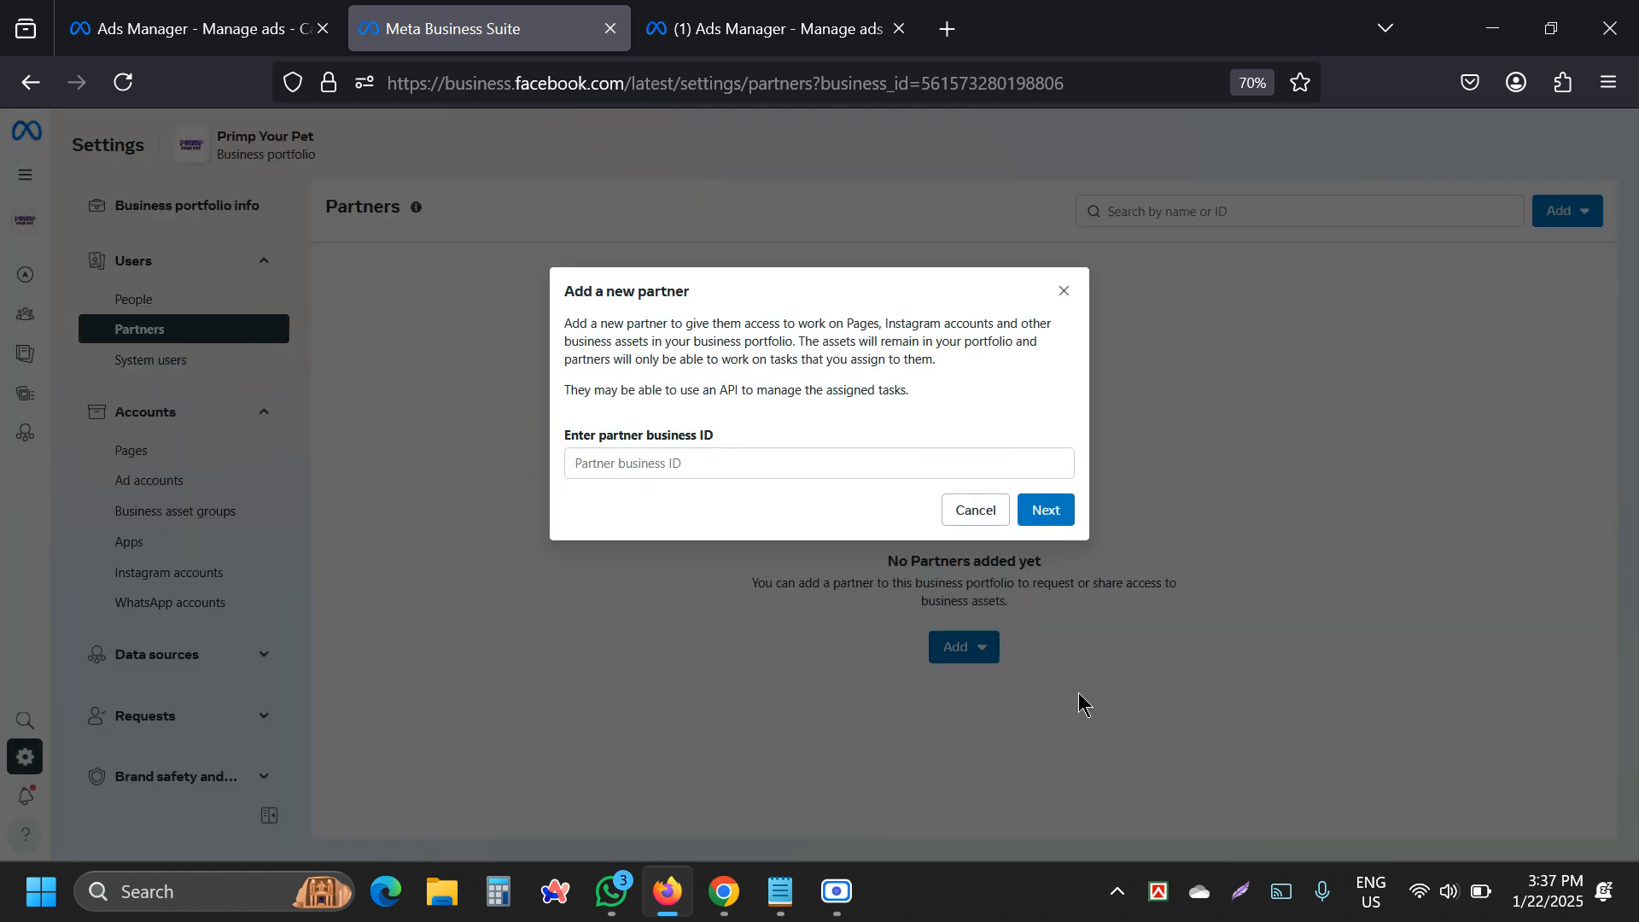
click(641, 468)
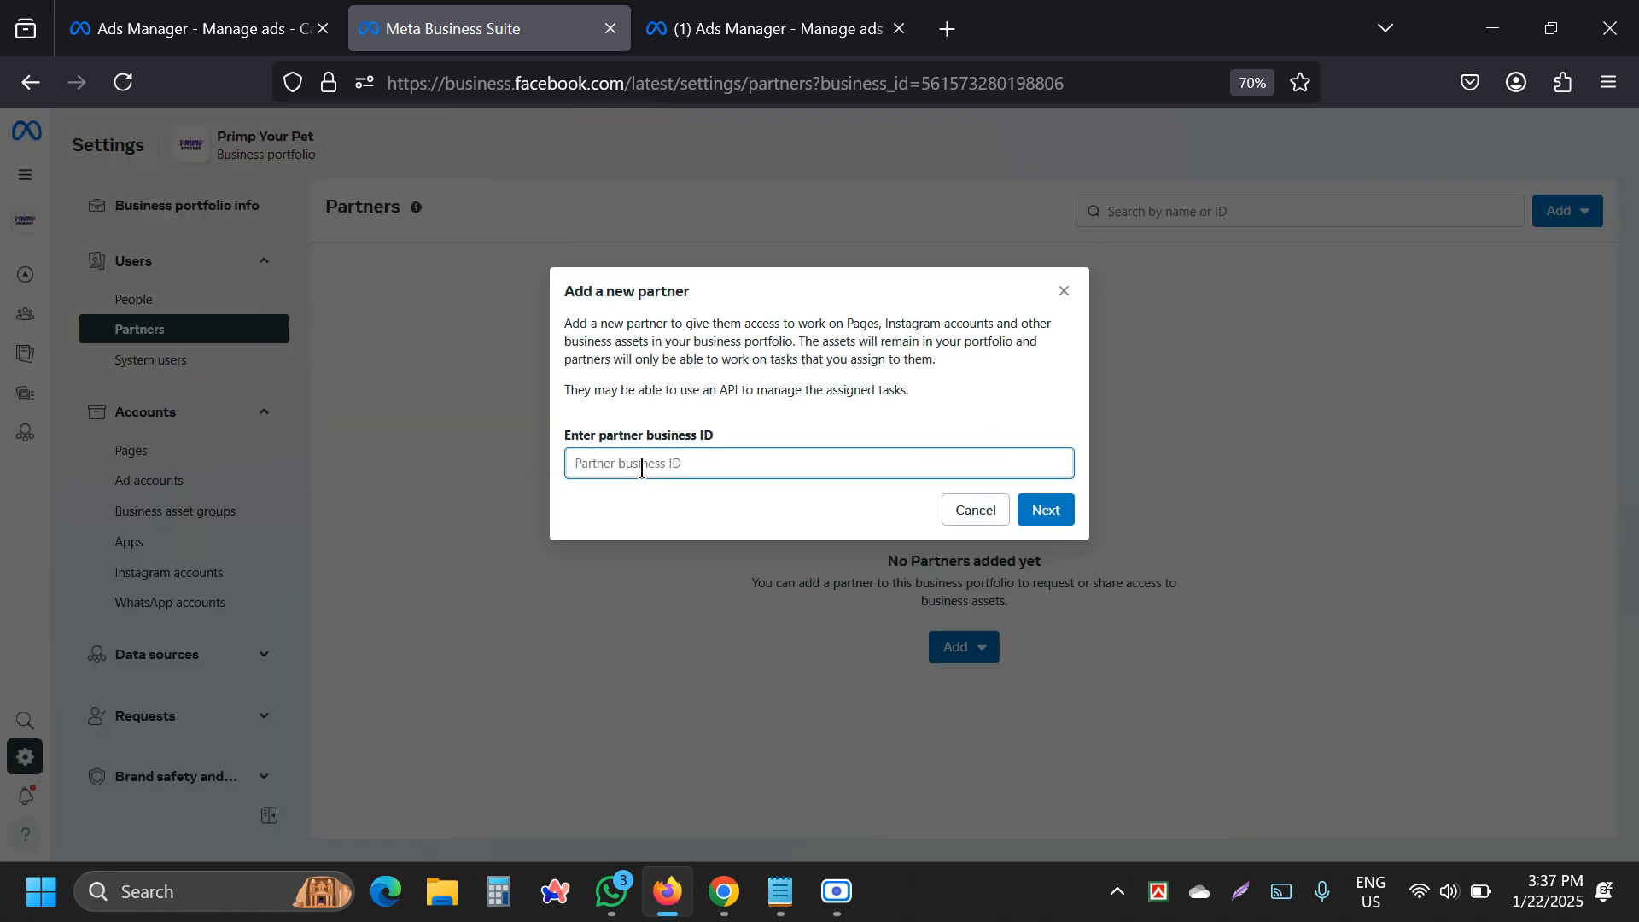
drag(594, 444, 728, 448)
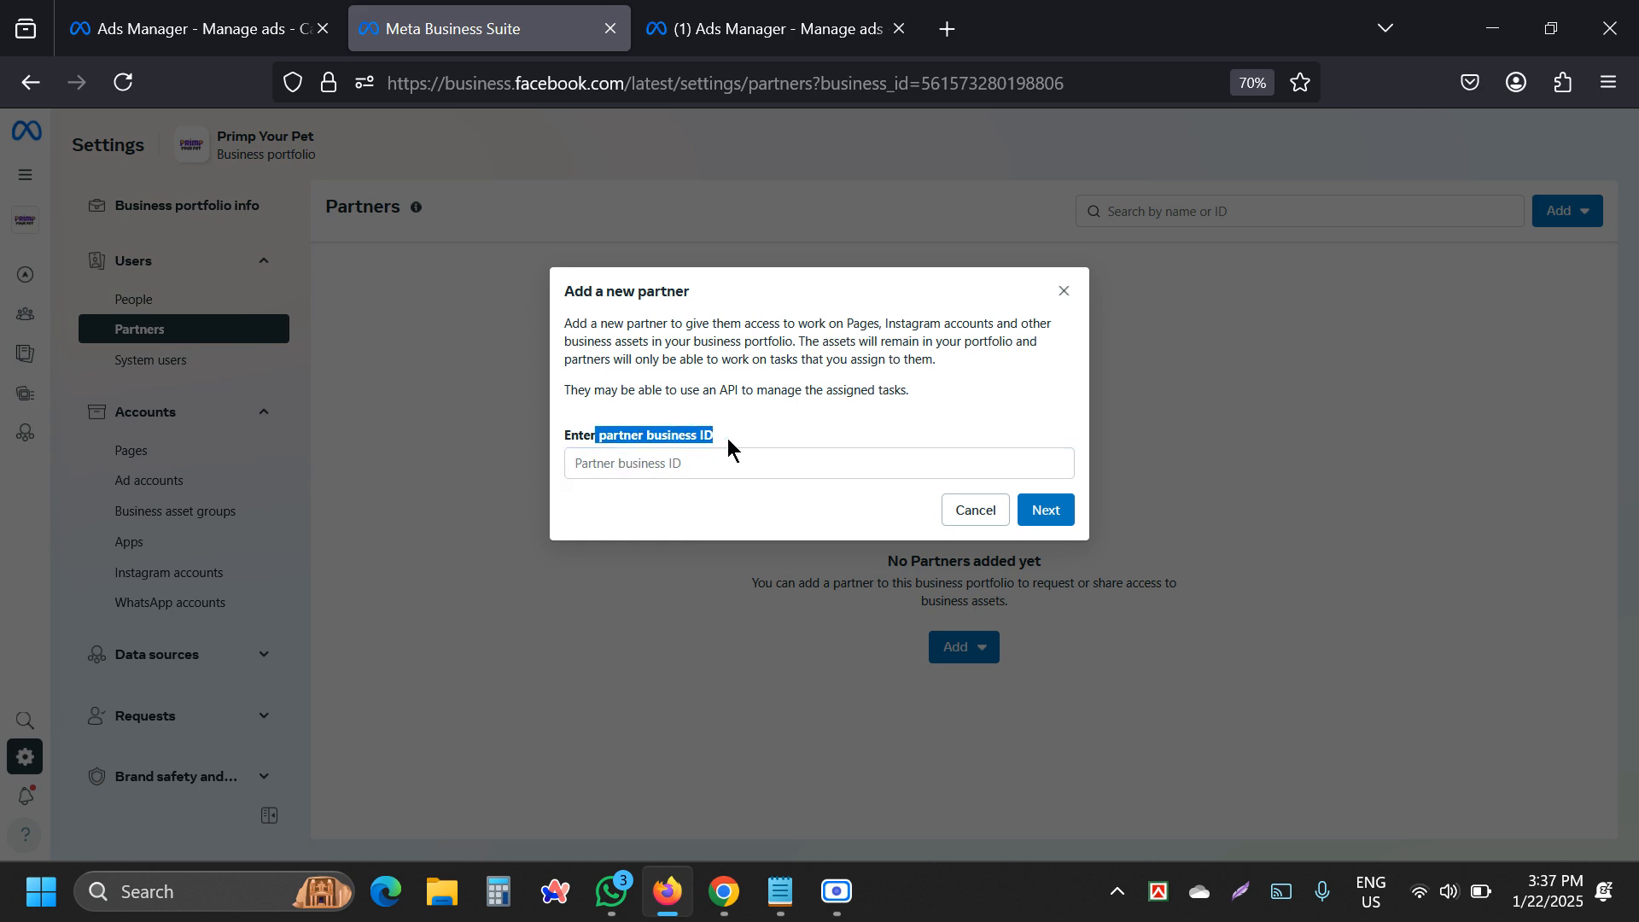
- Switch to Chrome and change the Business settings portfolio from Nusrah Shop to Ad Space
click(723, 892)
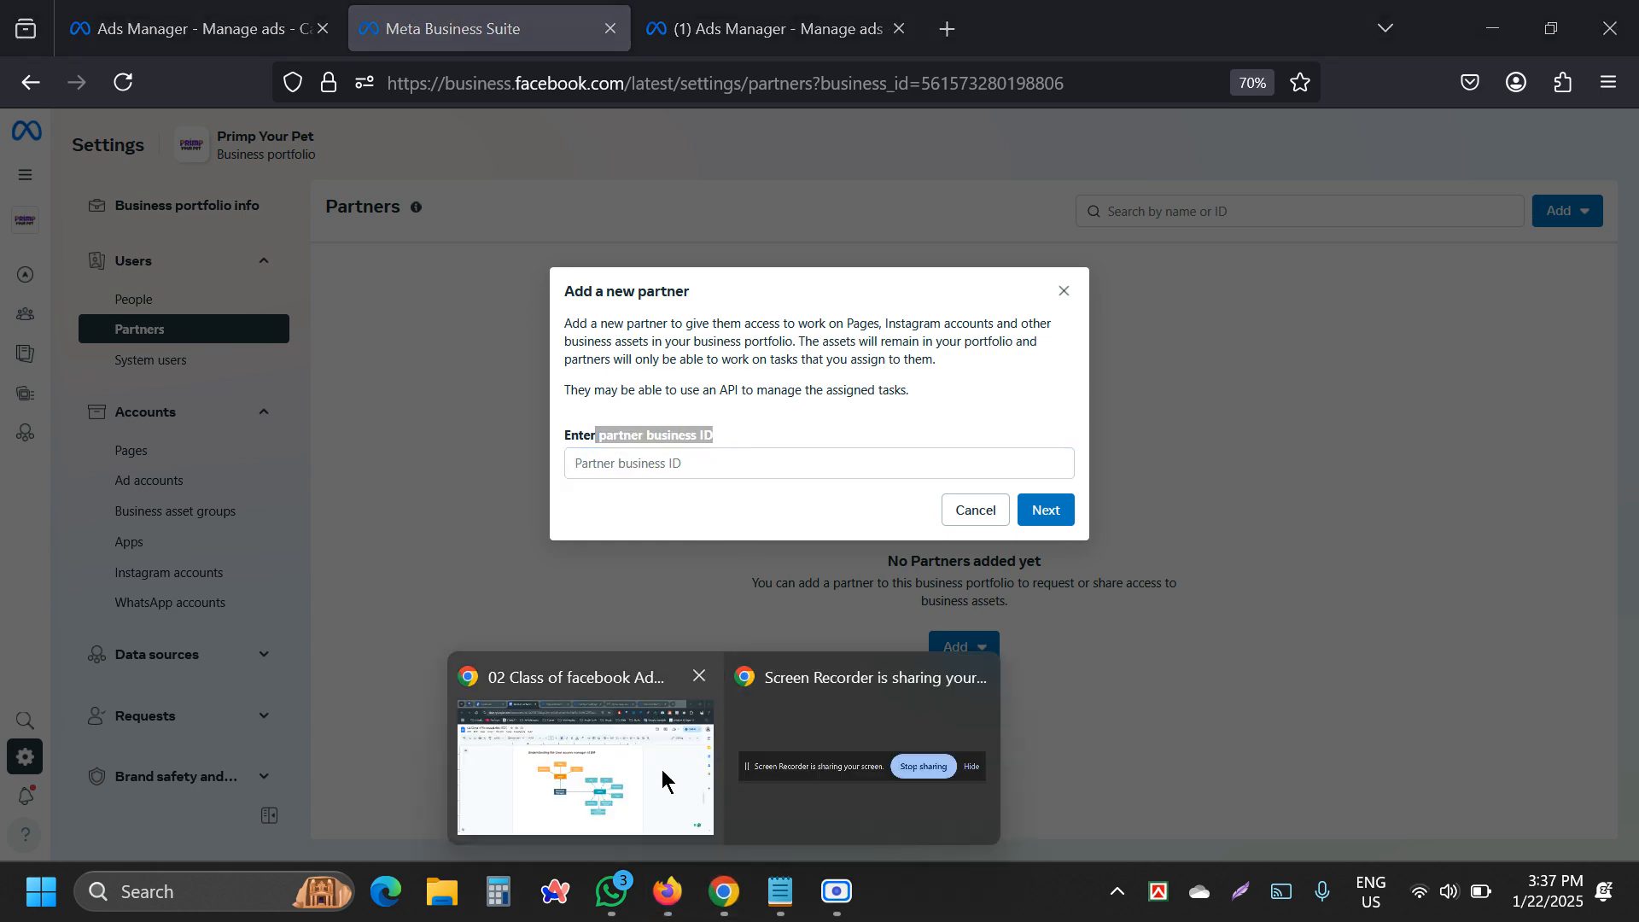
click(663, 779)
click(819, 33)
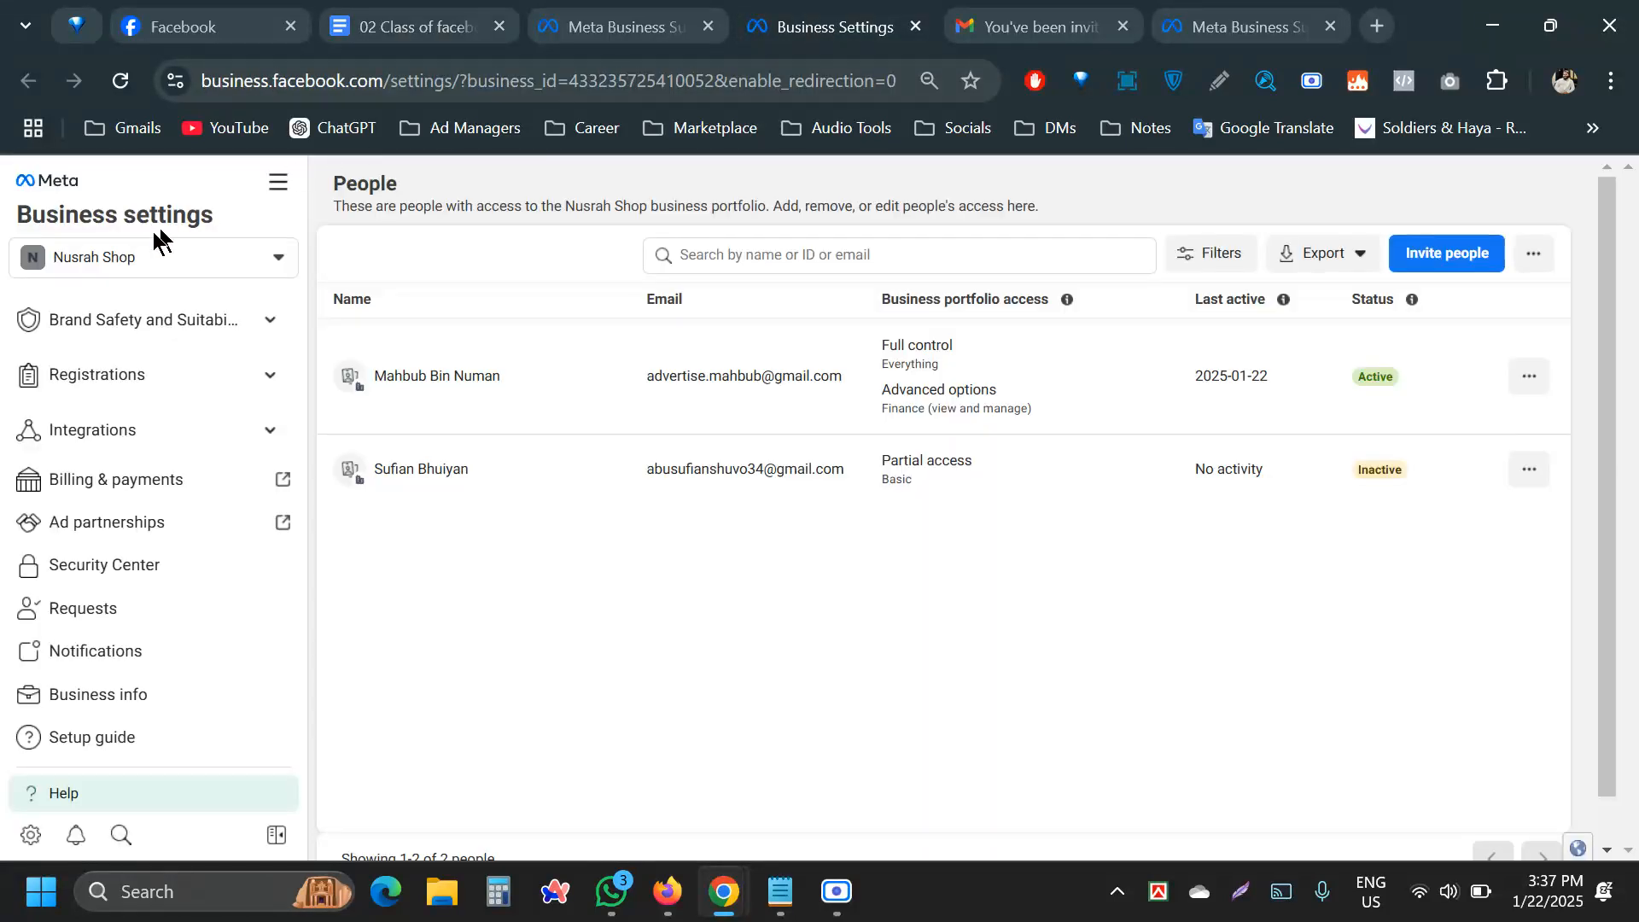
click(201, 254)
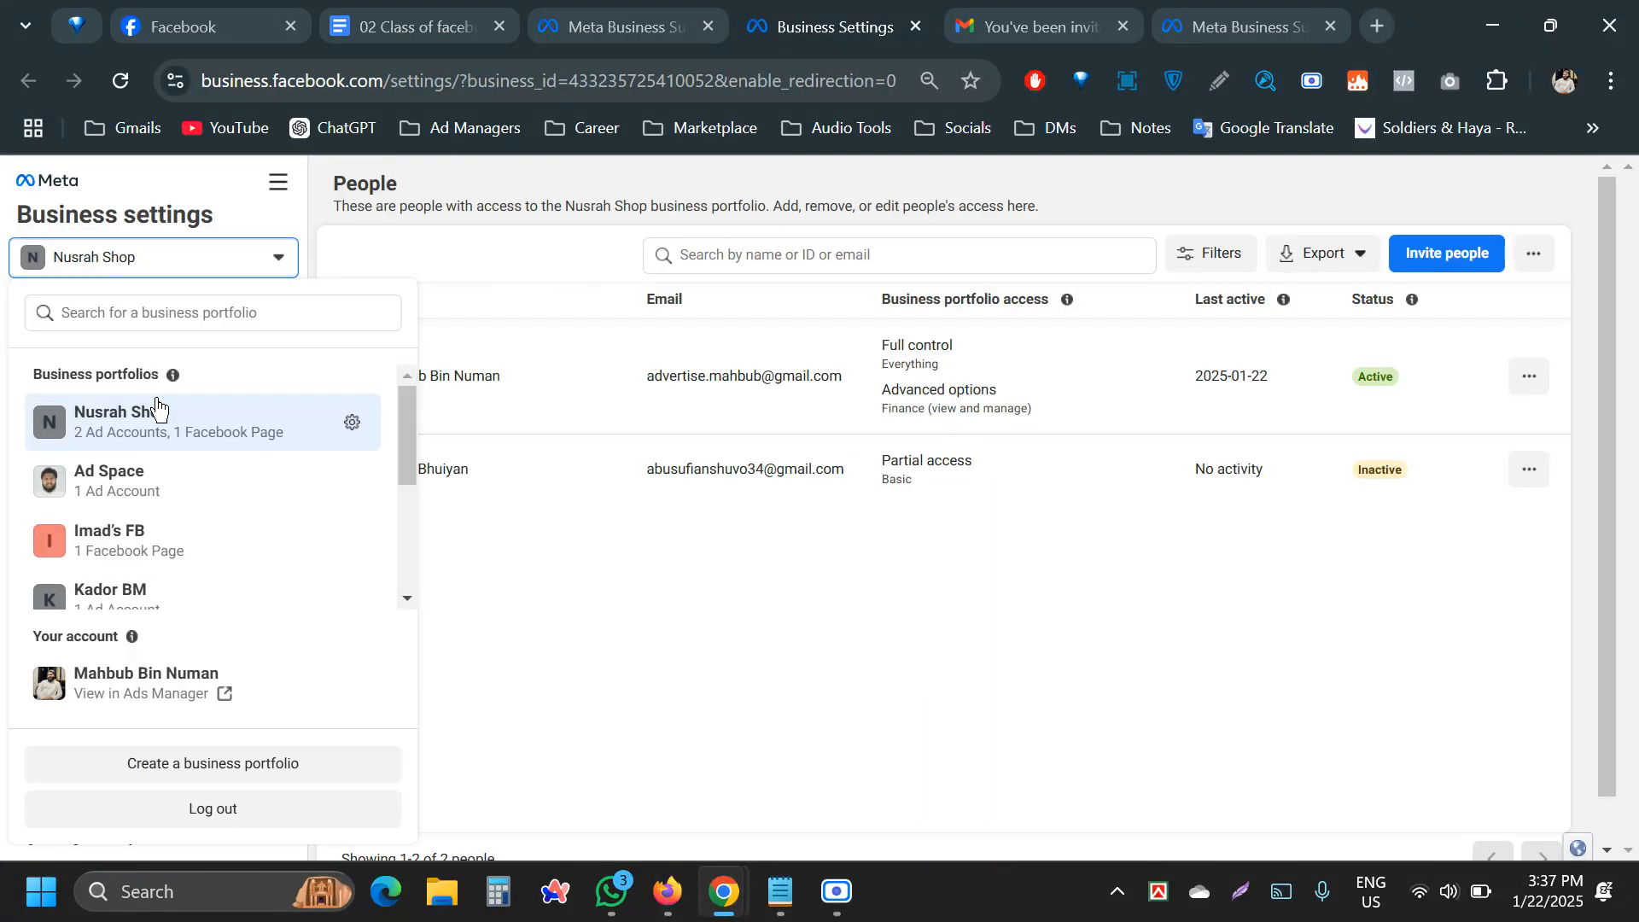
scroll(132, 520, down, 2)
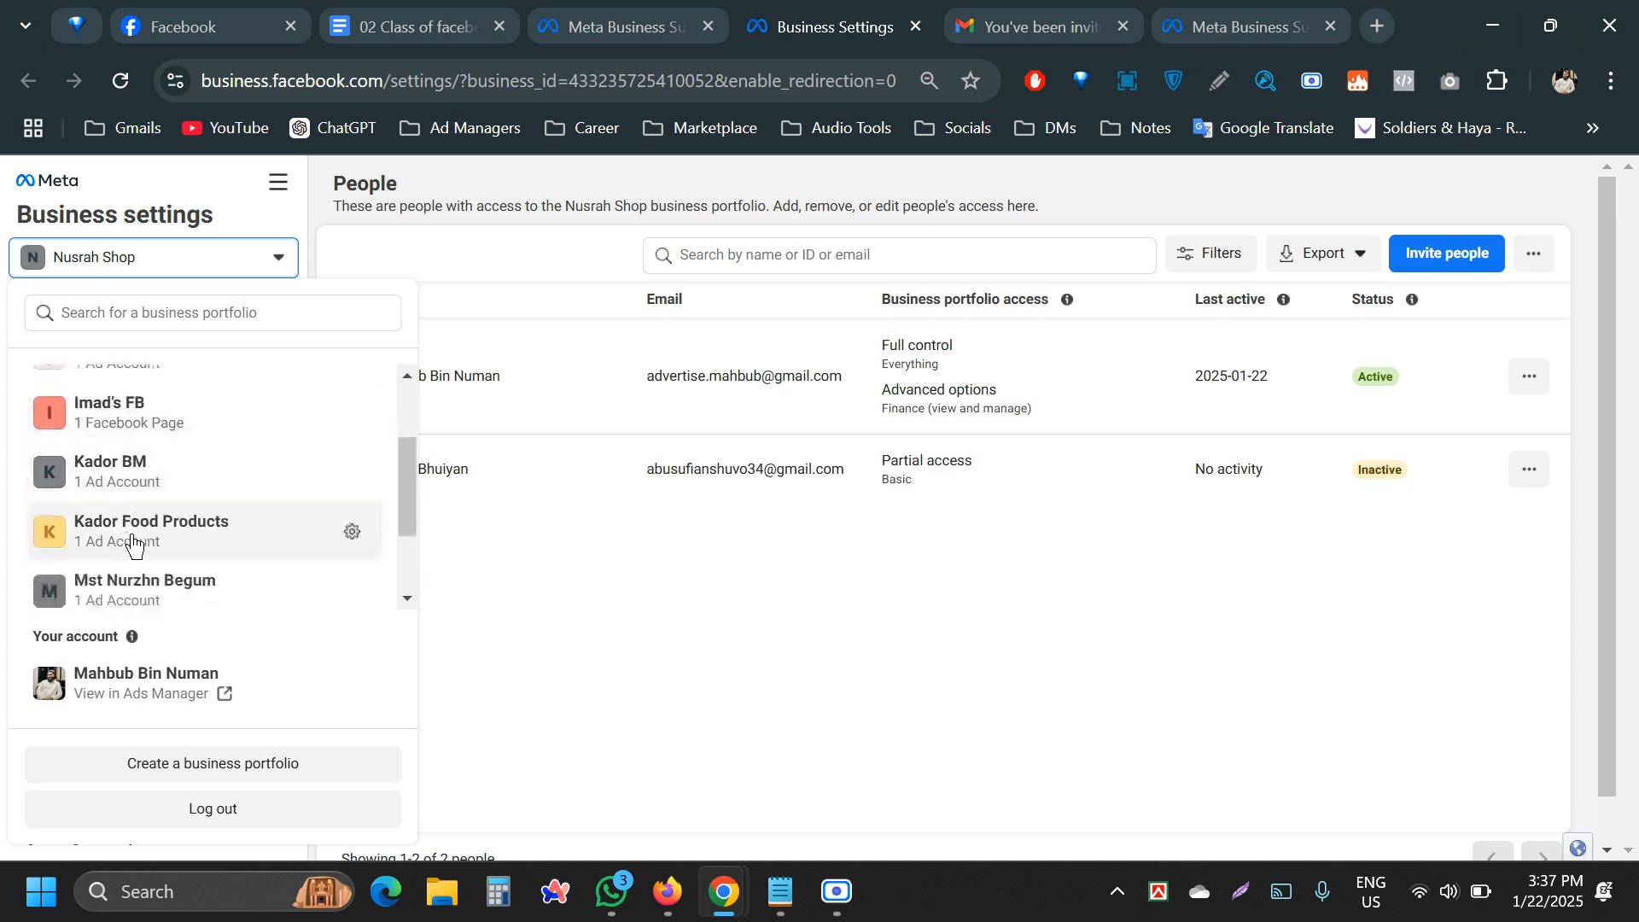
scroll(133, 539, down, 2)
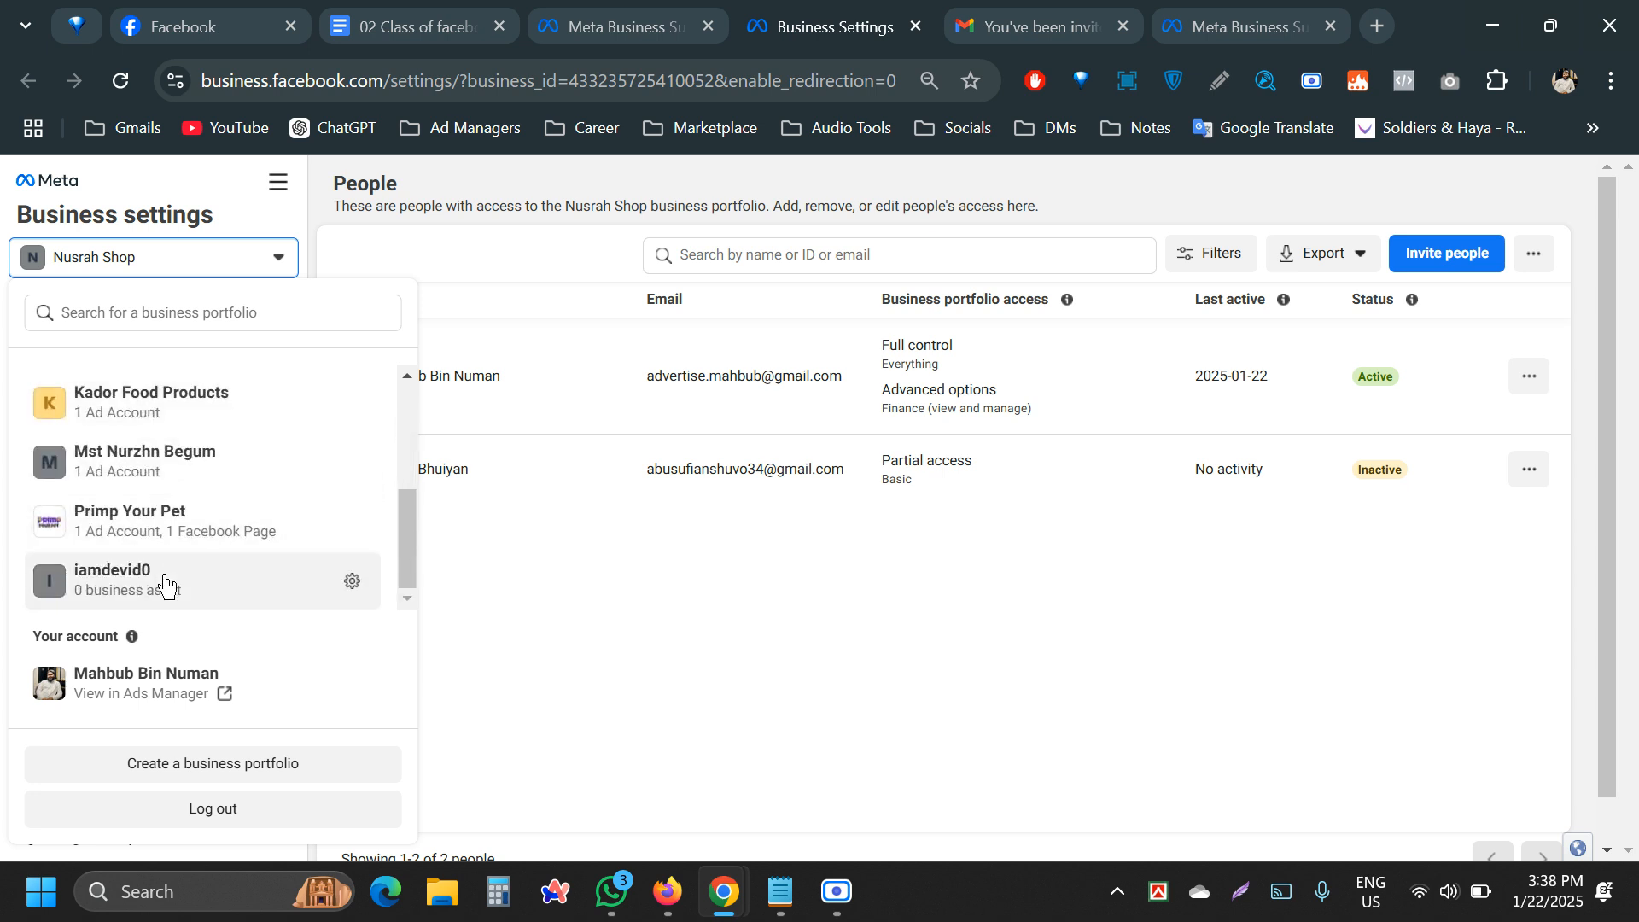
scroll(163, 578, up, 2)
scroll(165, 588, up, 1)
click(126, 474)
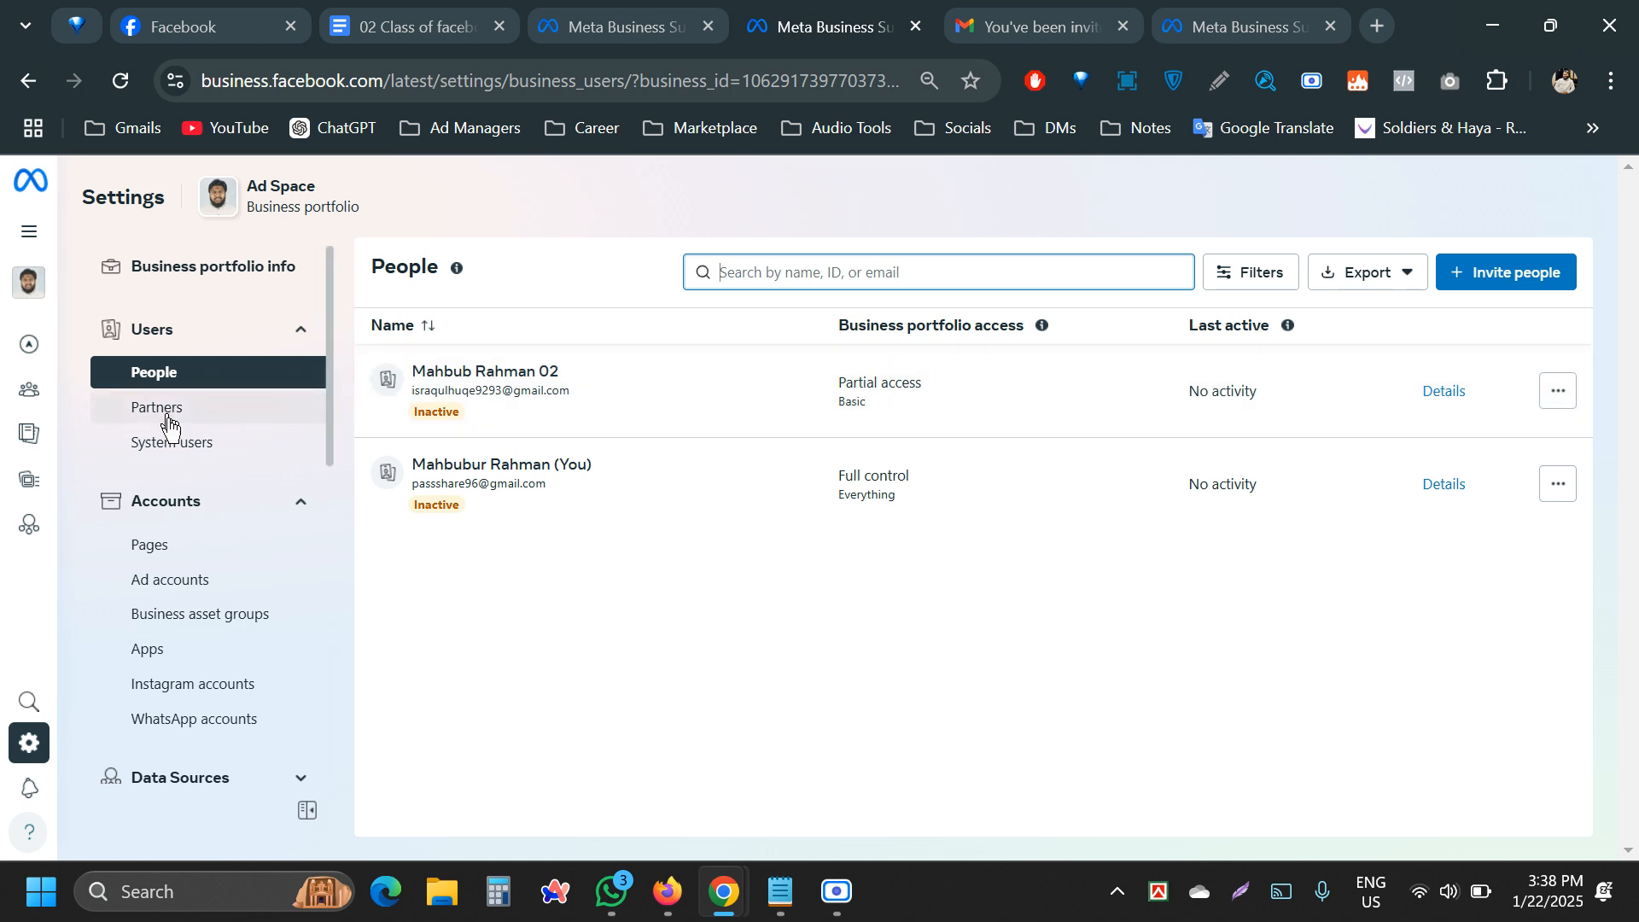
- View Ad Space's ad accounts, open its business portfolio info and copy the business portfolio ID
click(158, 578)
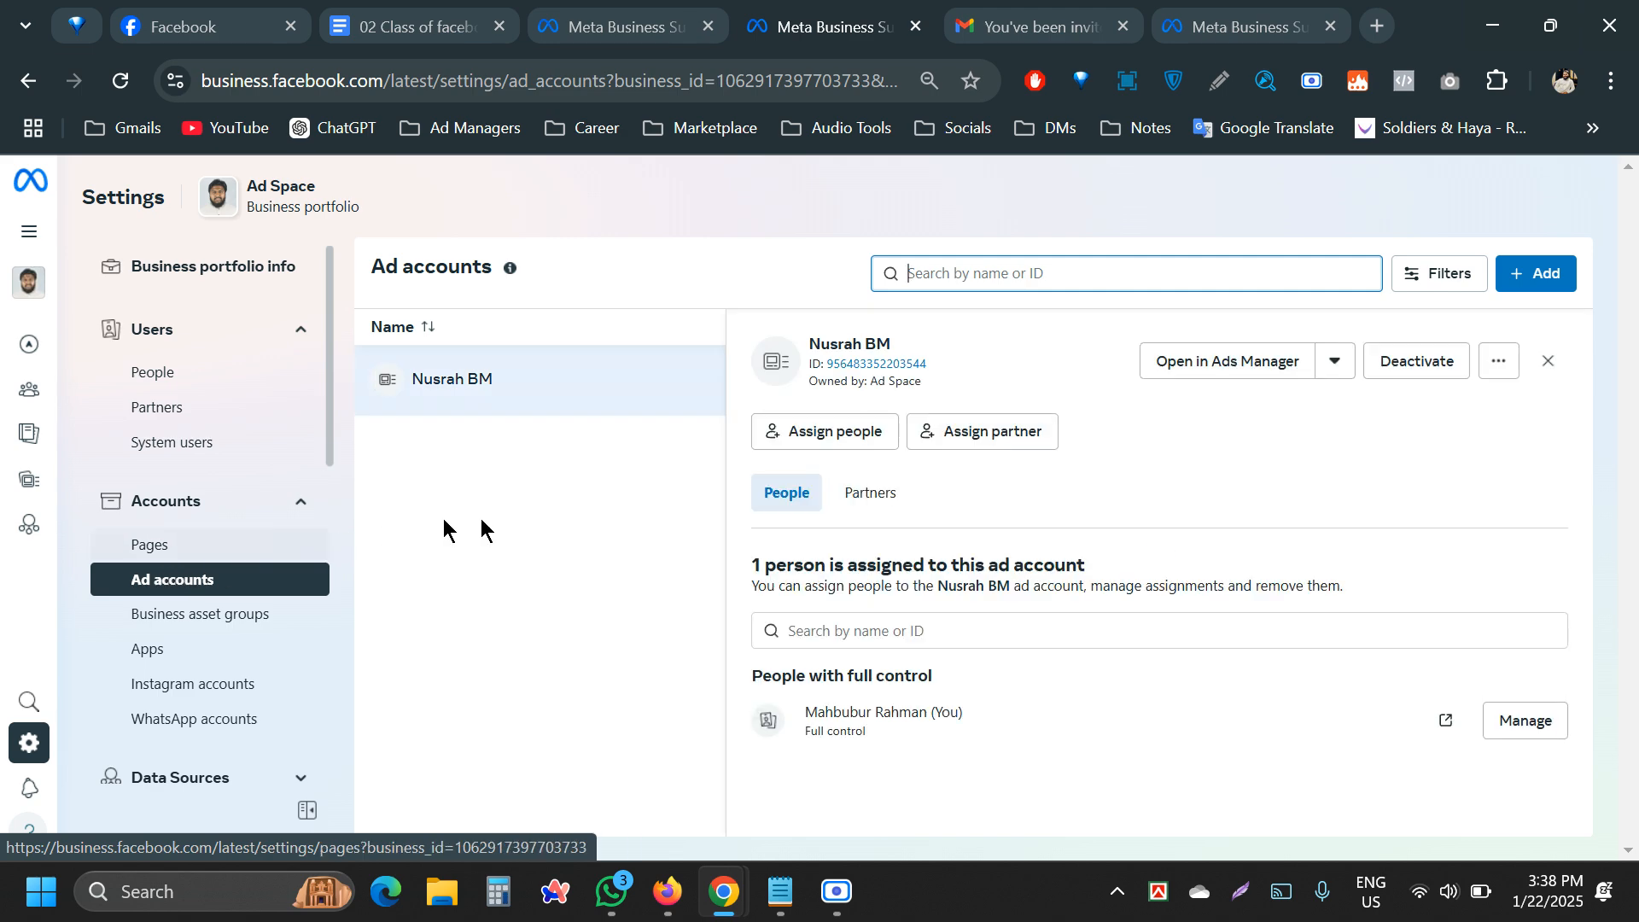
click(229, 269)
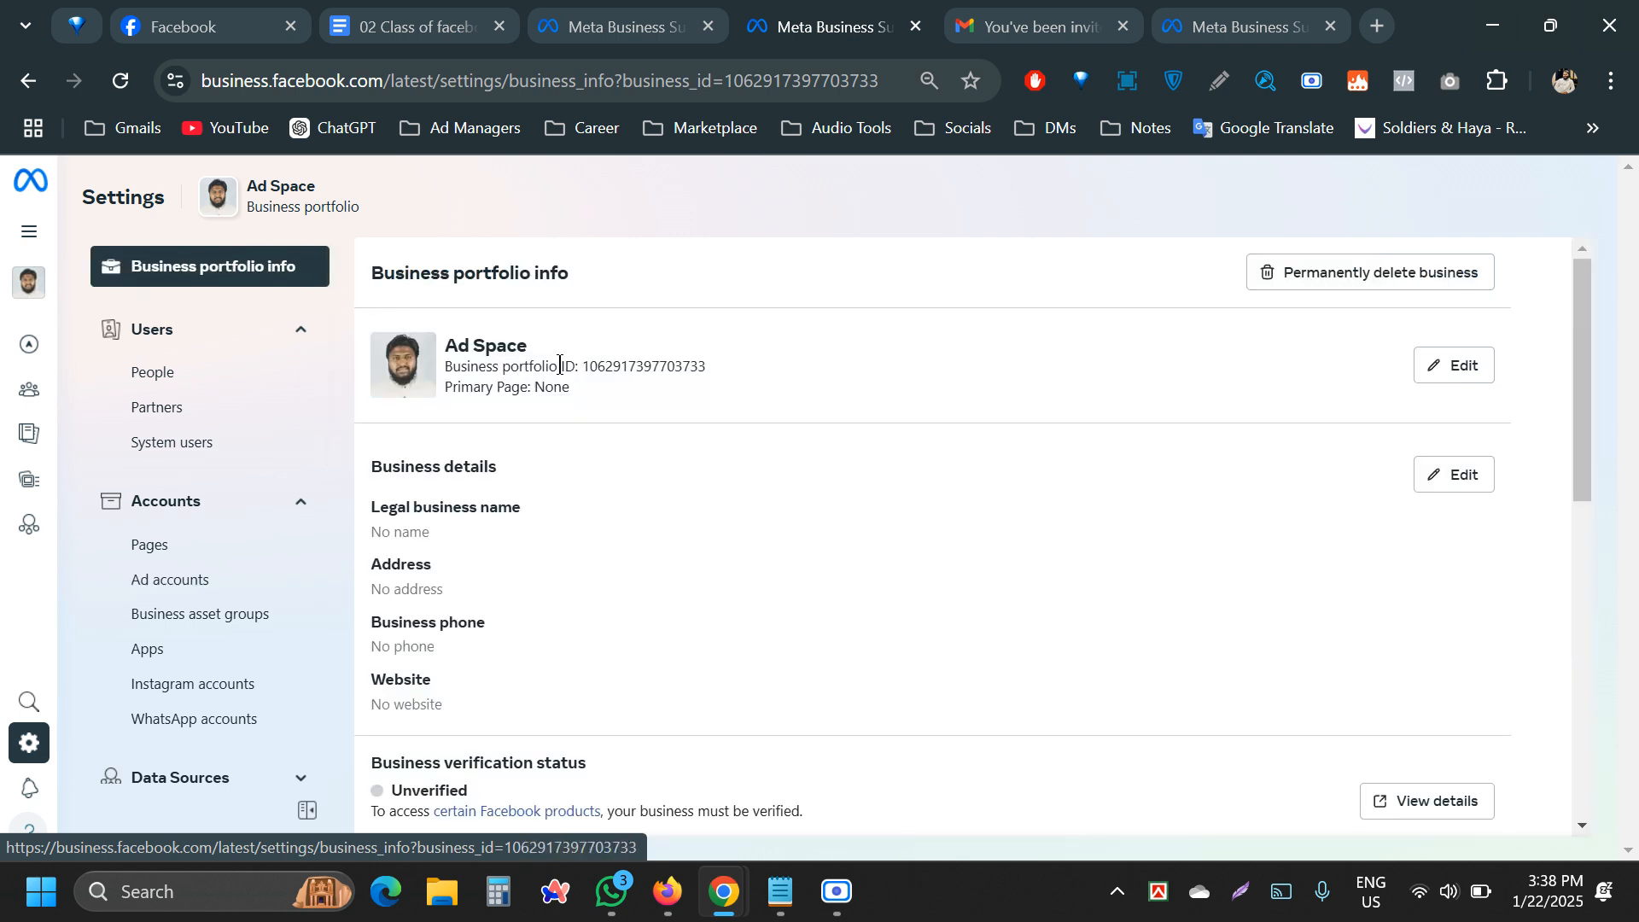
triple_click(589, 366)
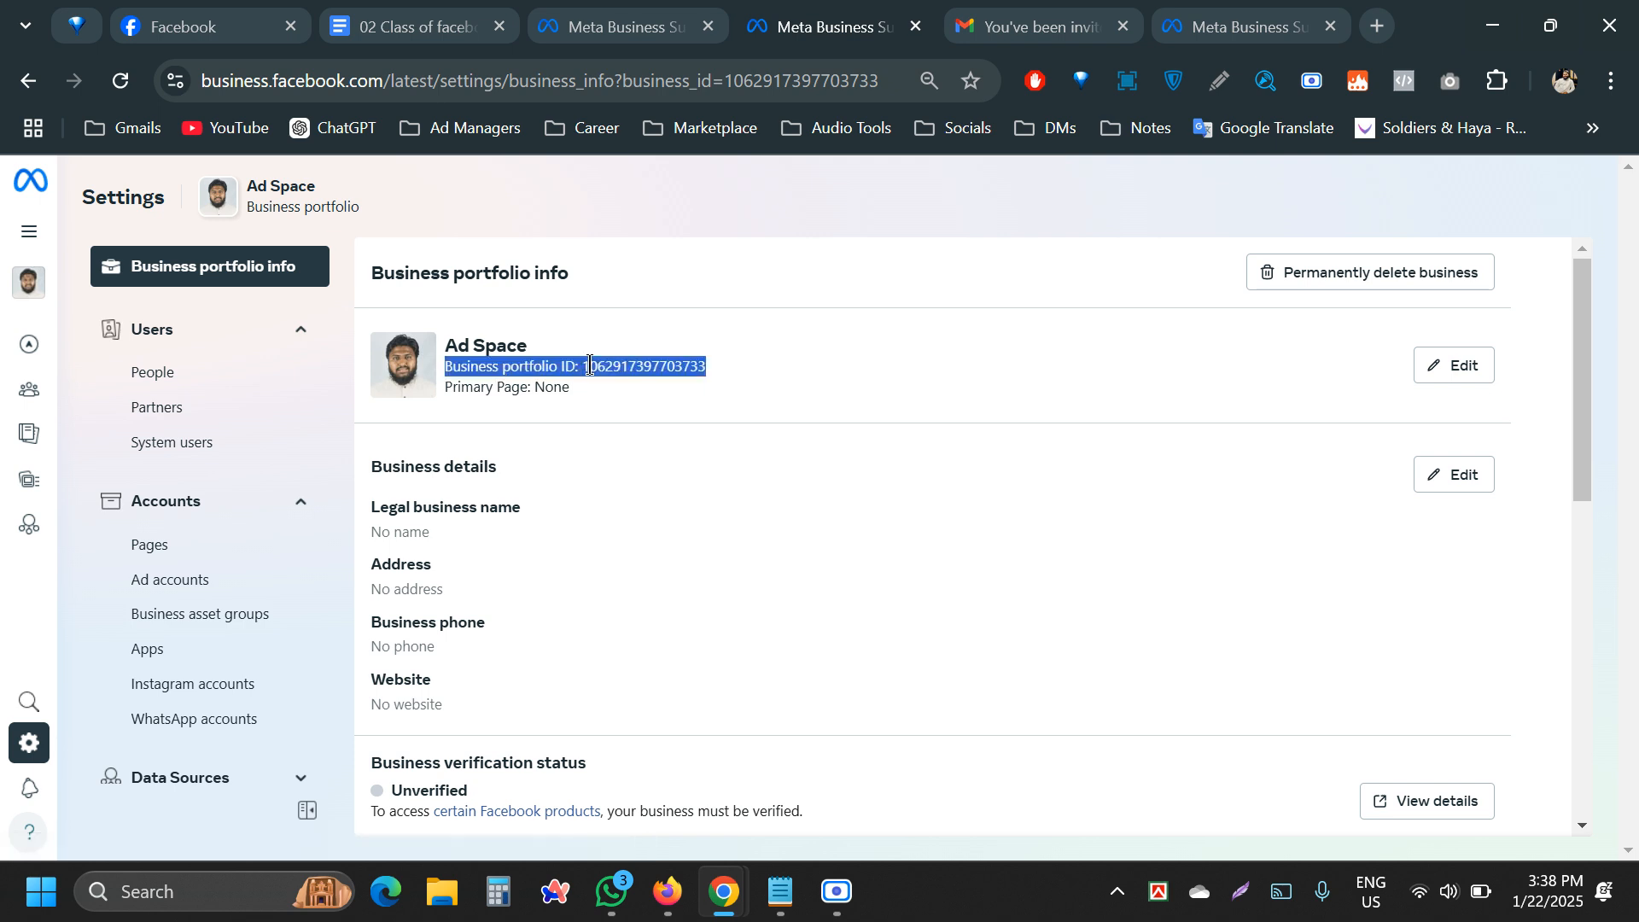
click(717, 391)
double_click(673, 365)
key(ctrl+c)
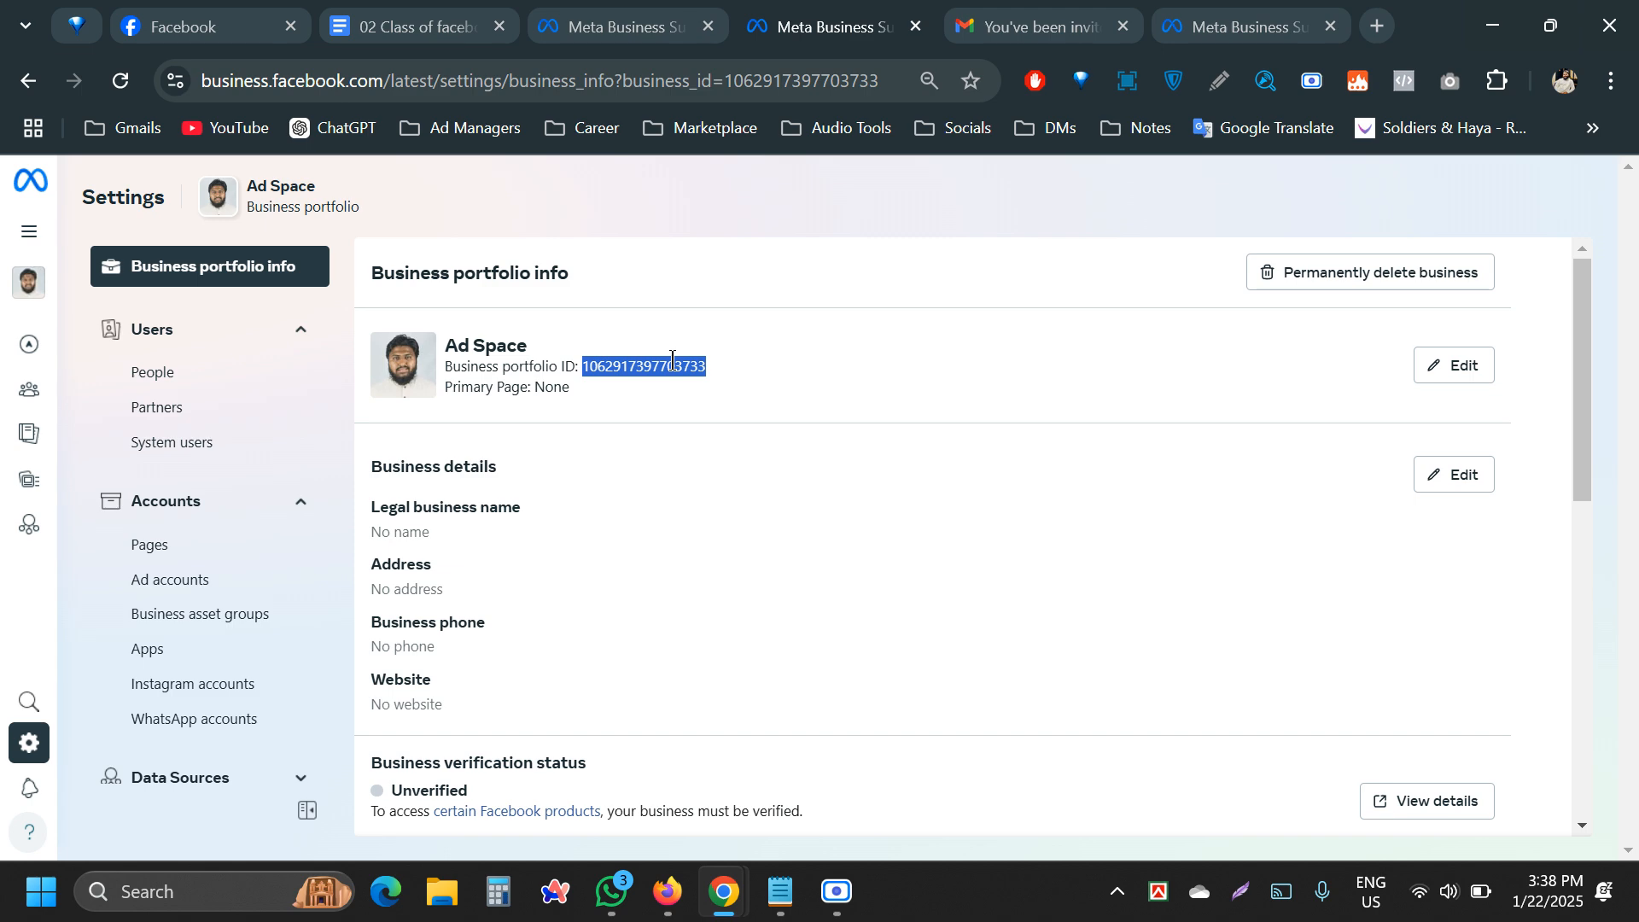
- Switch back to Firefox, paste Ad Space's portfolio ID as the partner business ID and proceed to the asset assignment
click(664, 886)
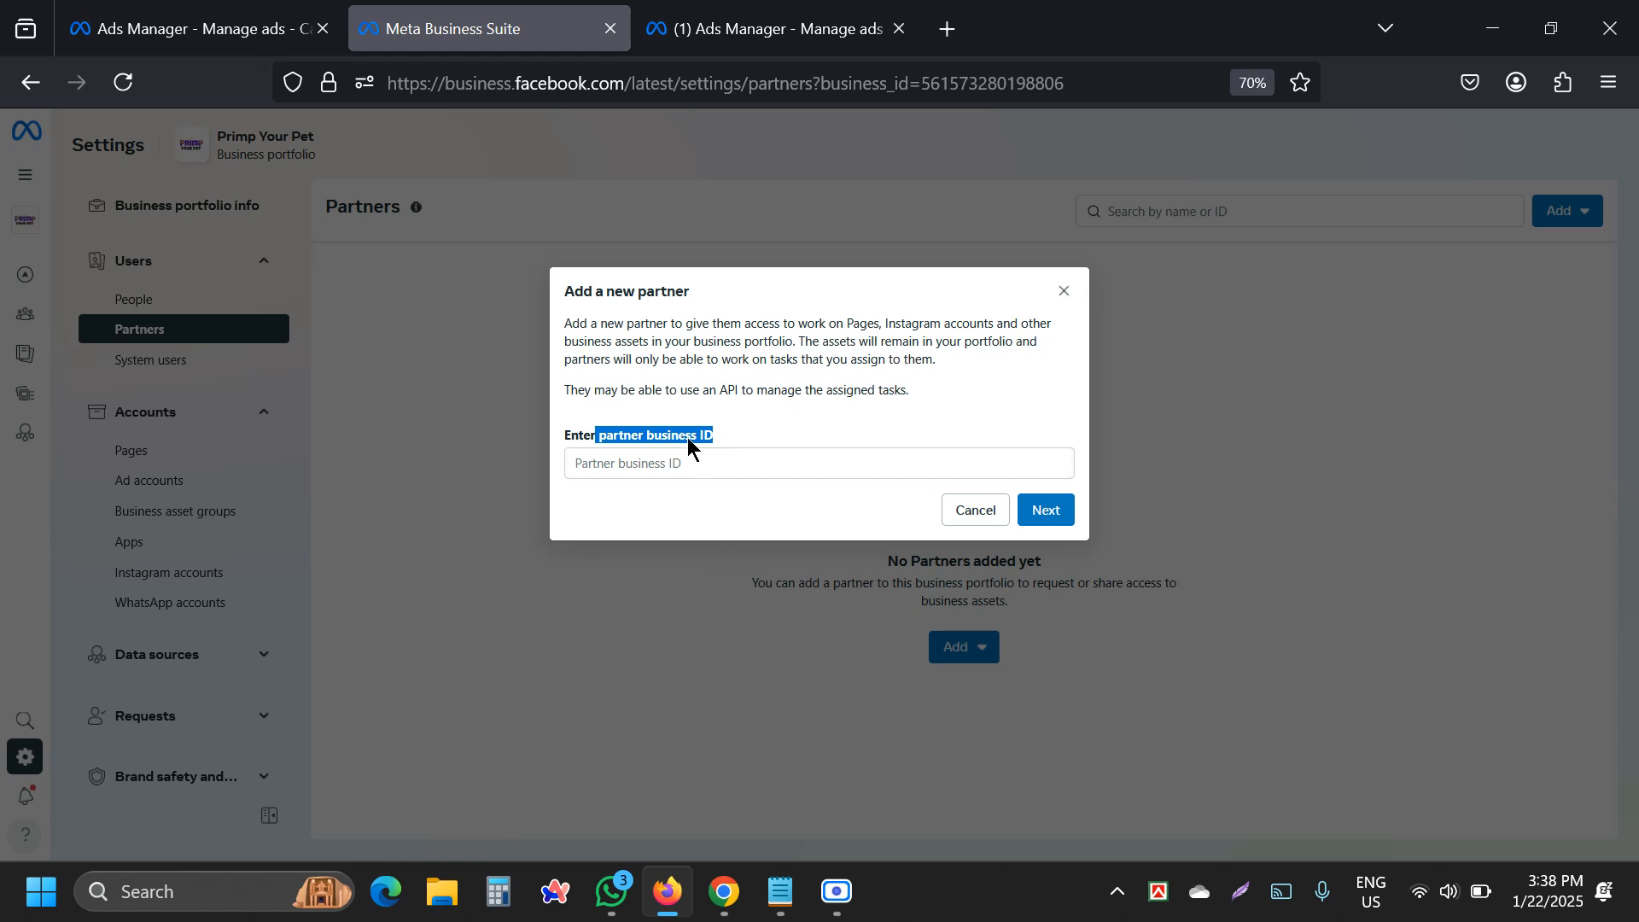
click(686, 461)
key(ctrl+v)
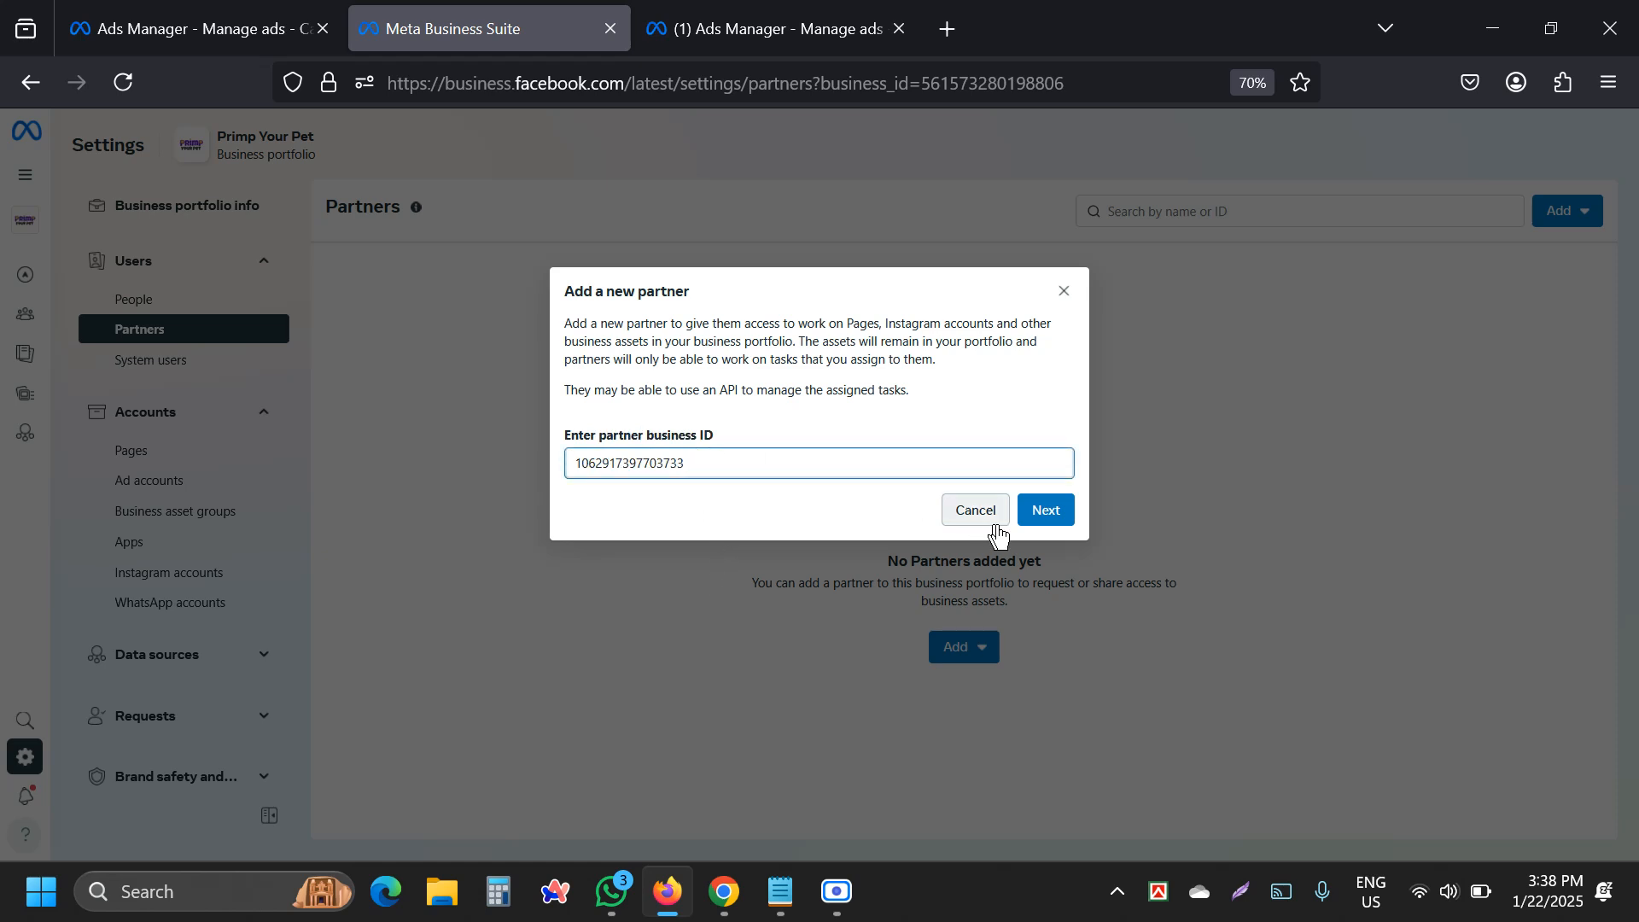
click(1046, 514)
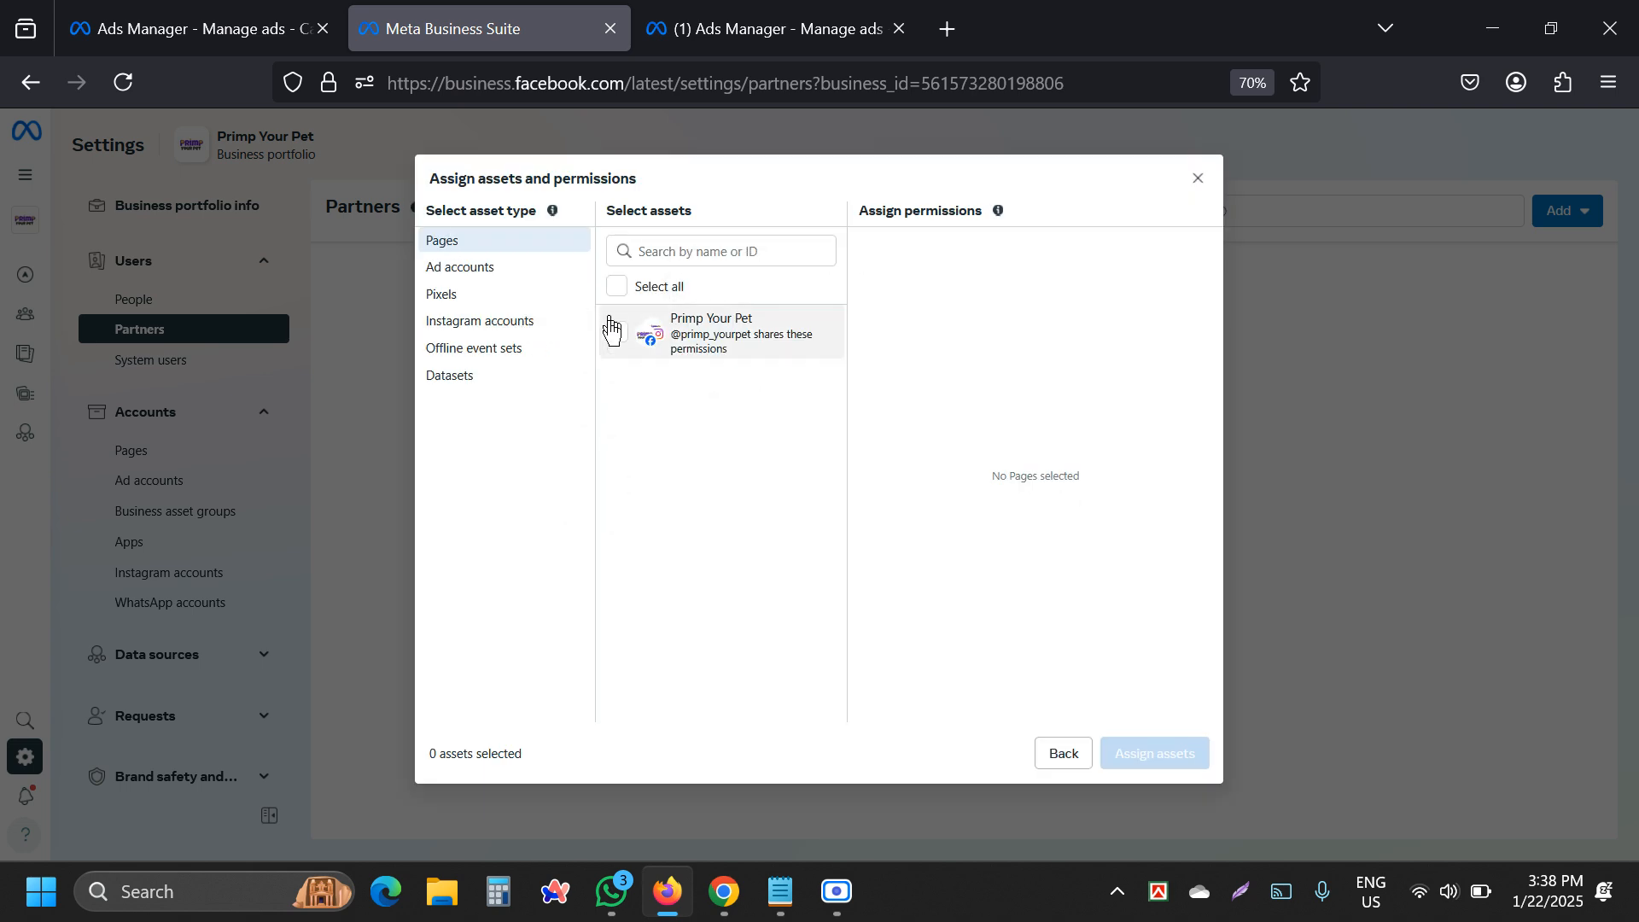
- Select the Primp Your Pet Page and grant partial access for content, messages, community activity, ads and insights, plus Revenue
click(614, 332)
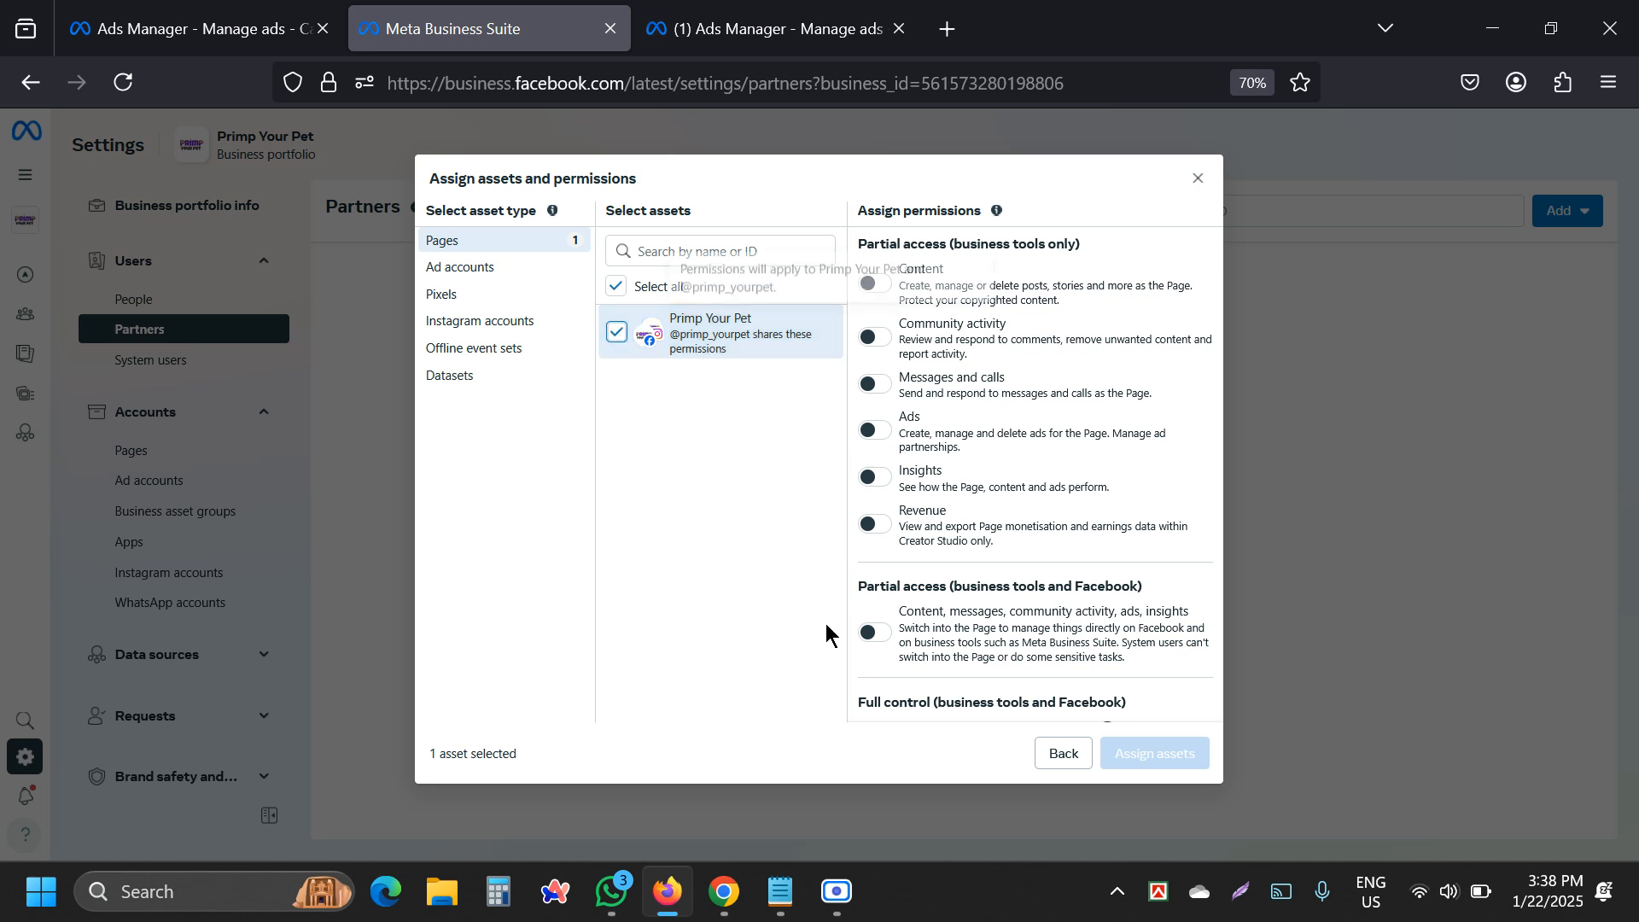
scroll(877, 622, down, 2)
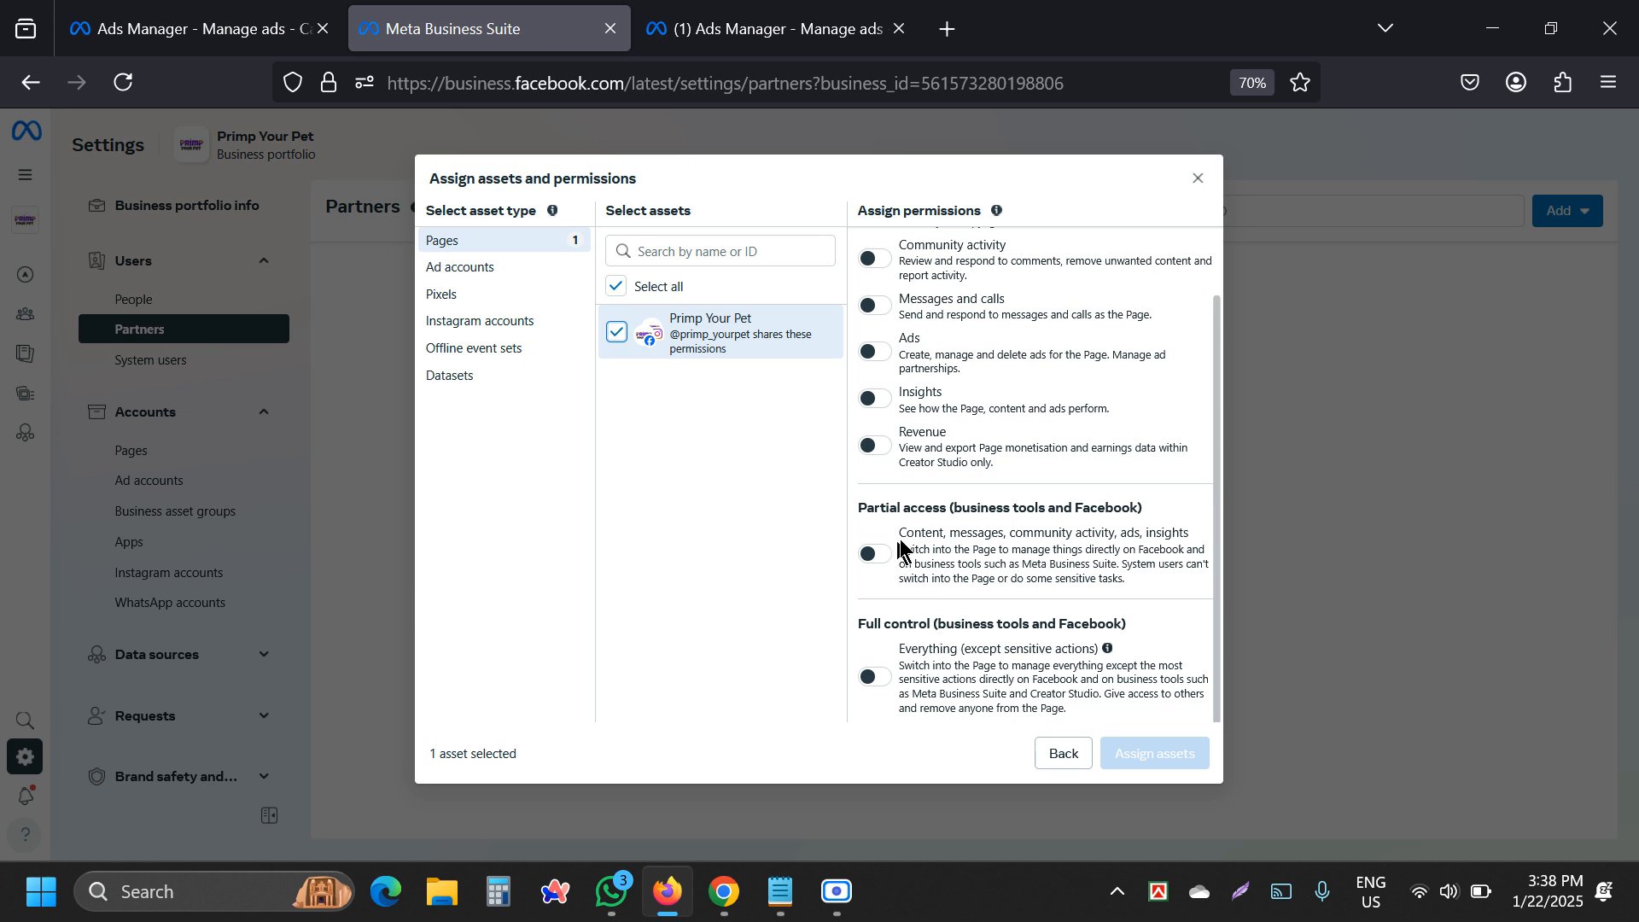
scroll(887, 553, up, 2)
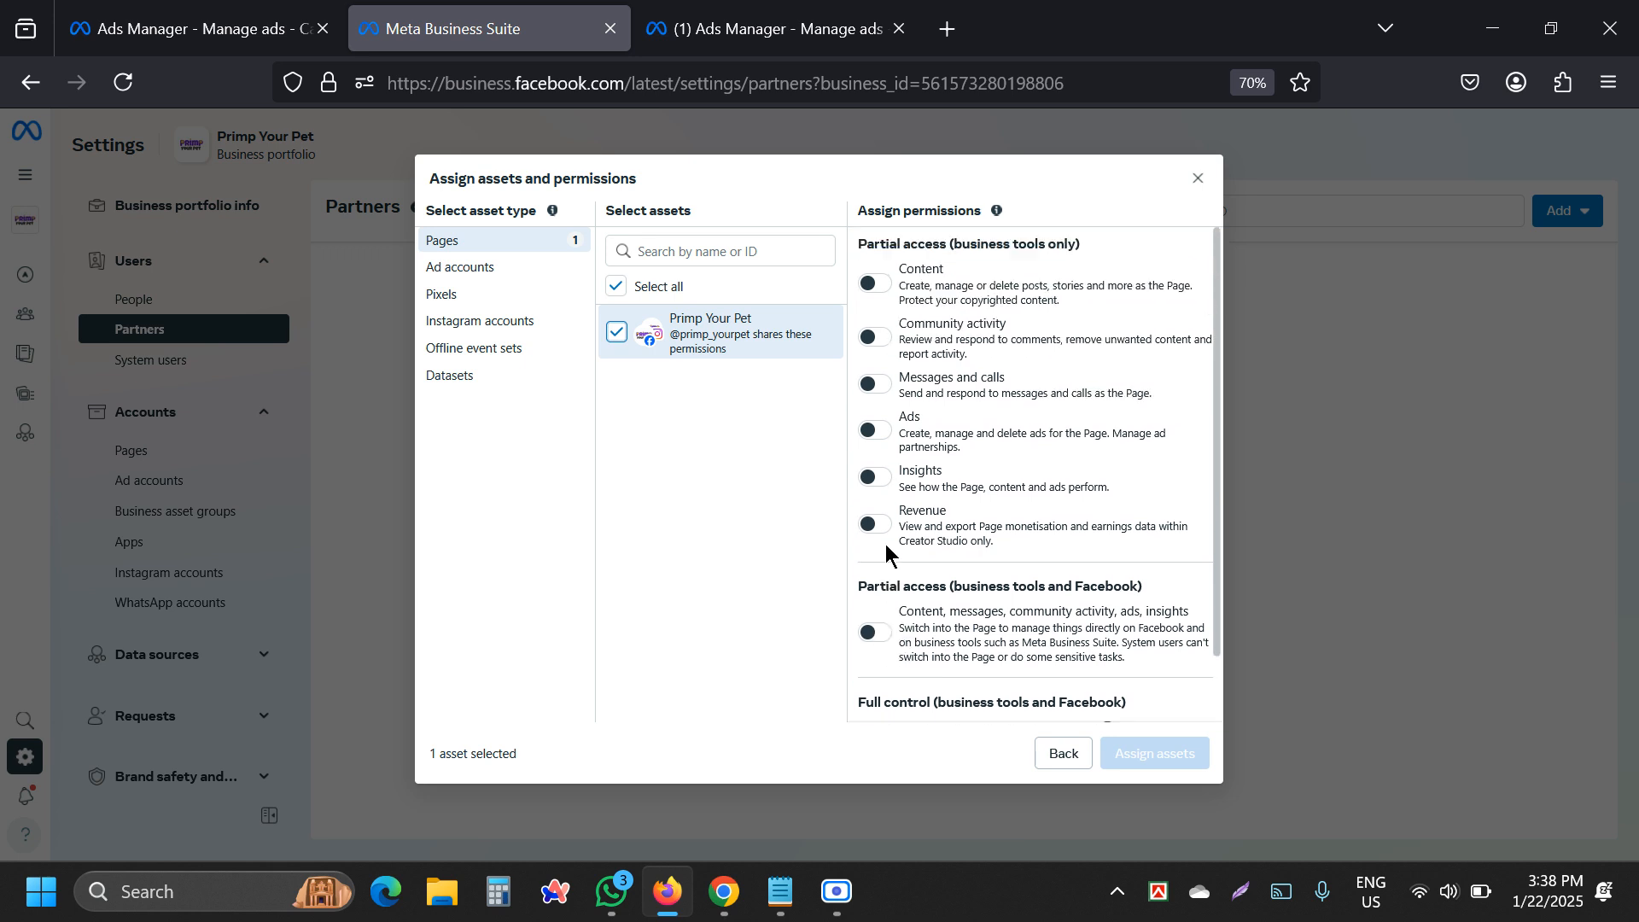
scroll(886, 553, down, 2)
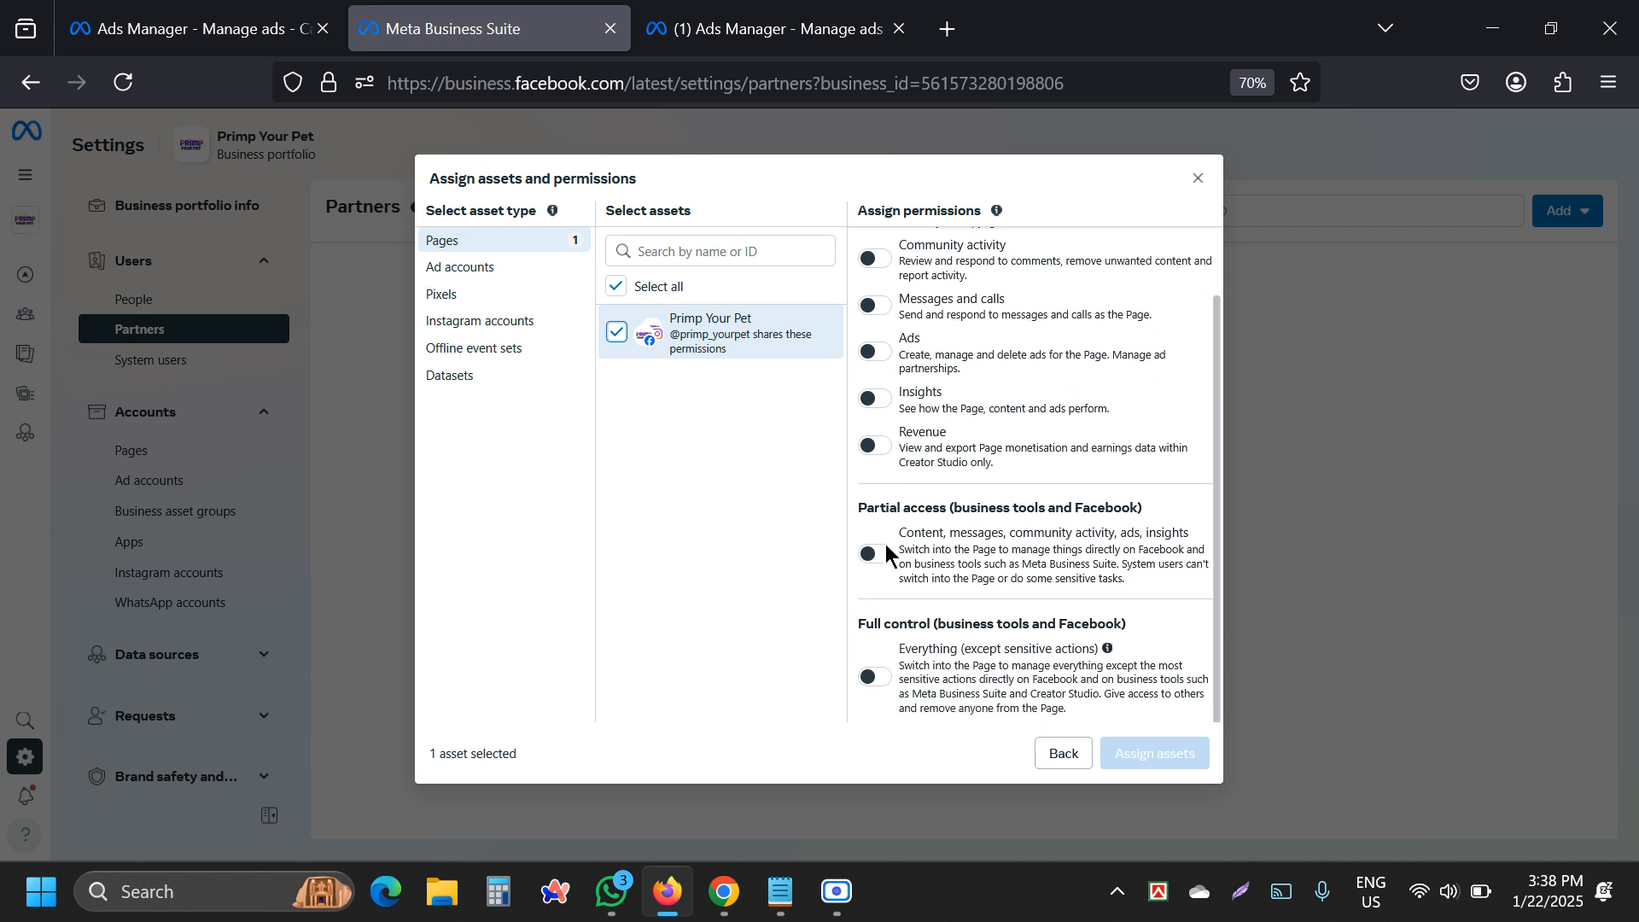
click(874, 554)
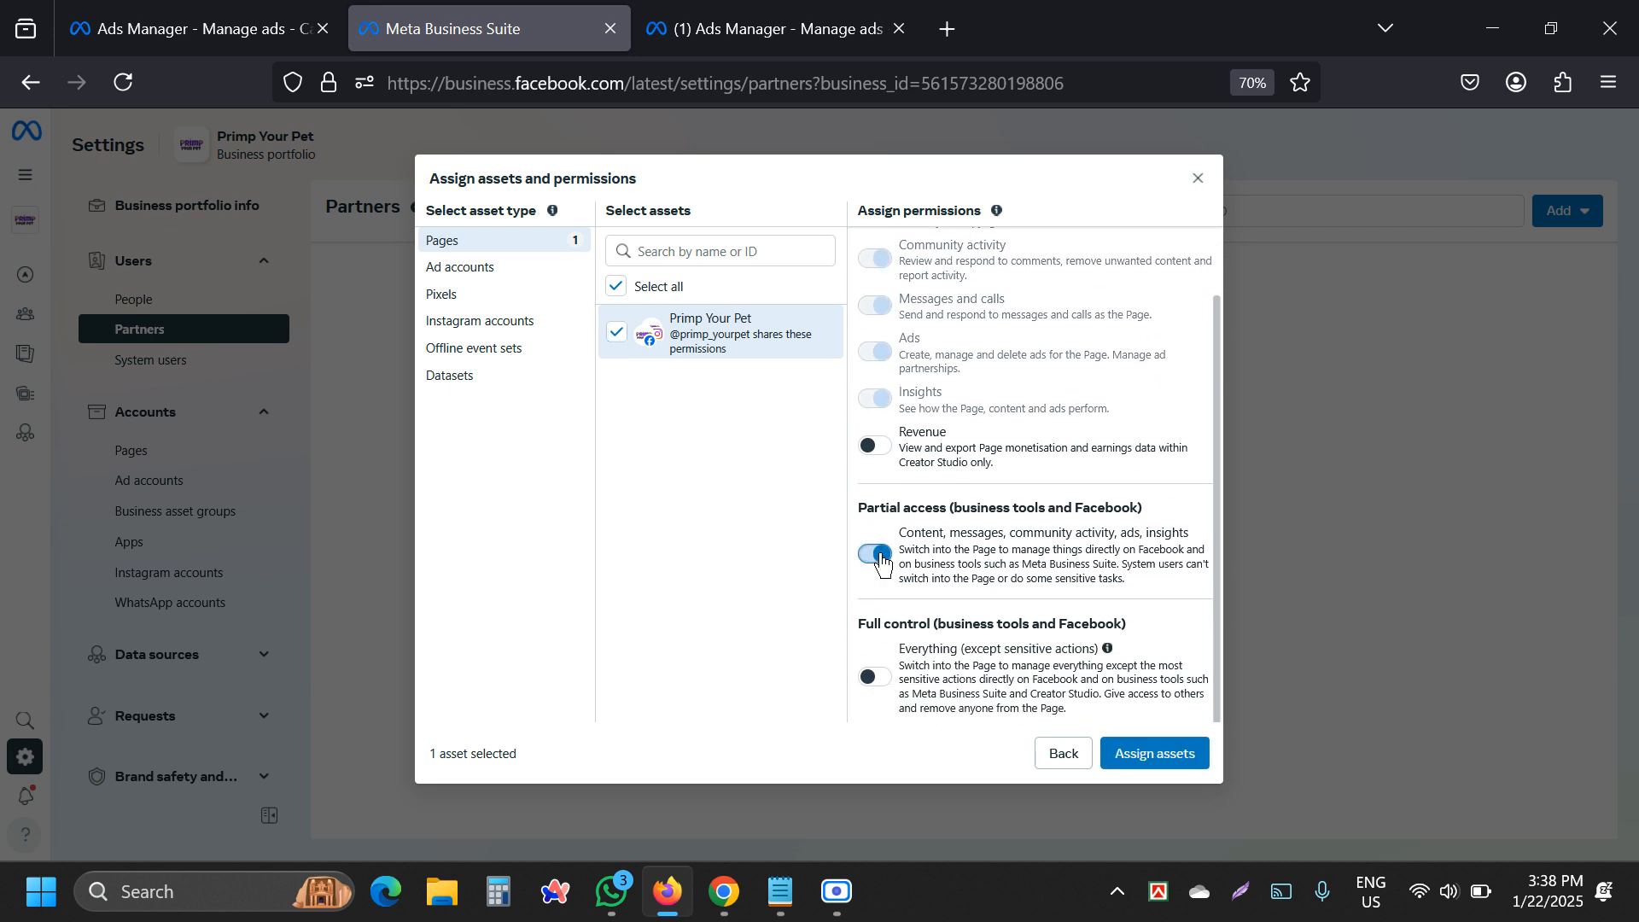
click(875, 445)
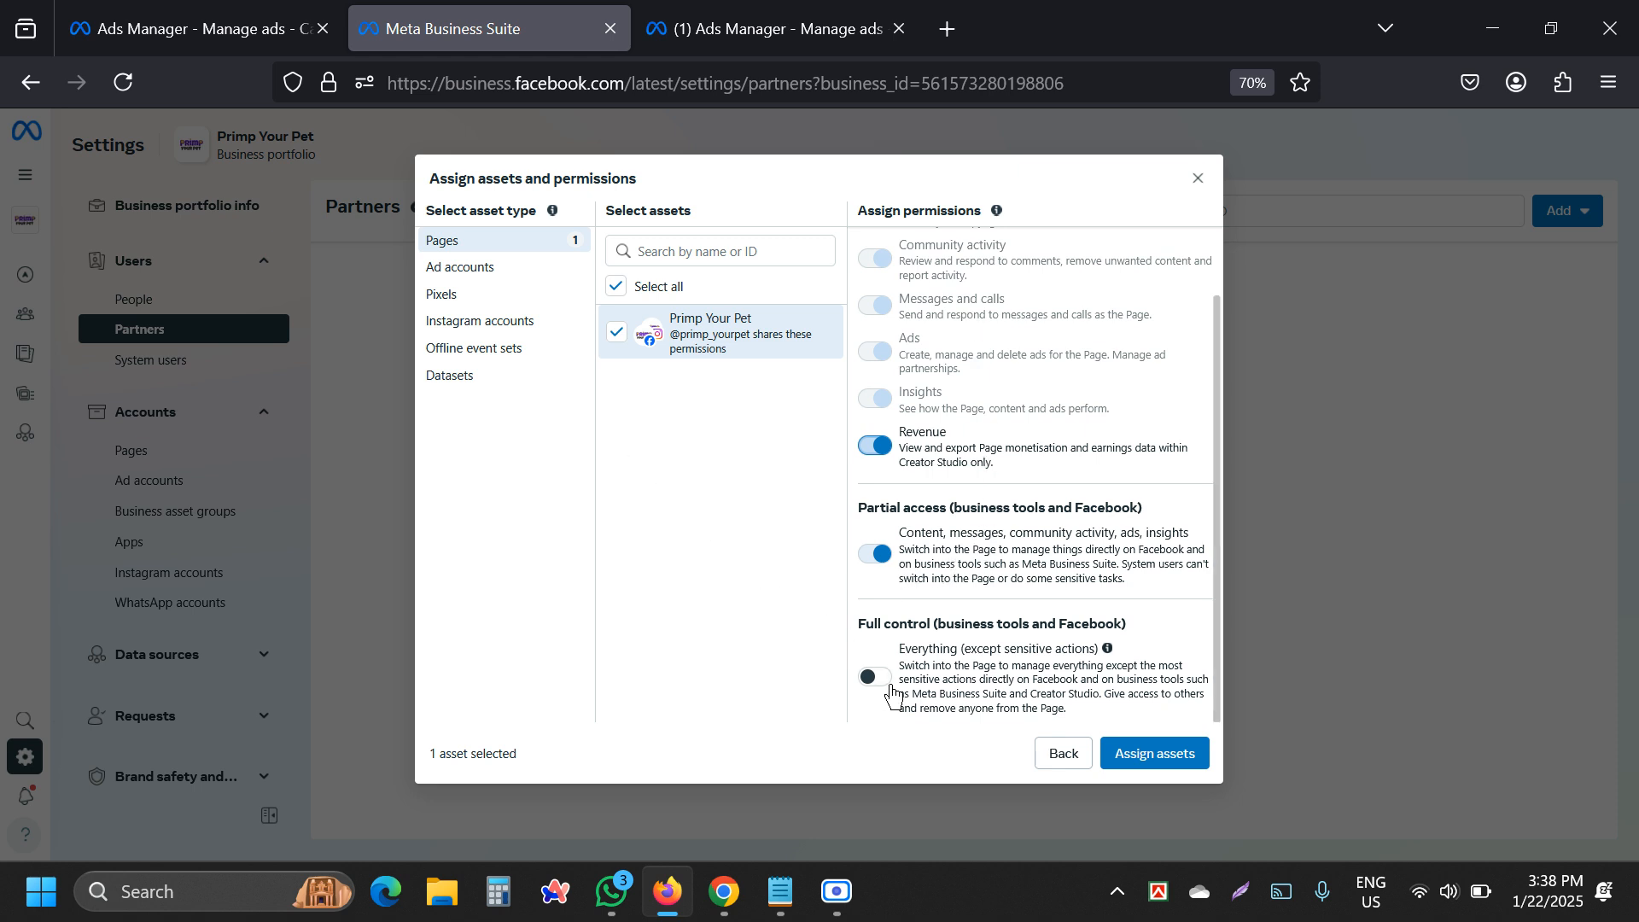
- Select the Primp Ad ad account and grant the Manage Creative Hub mockups and Manage campaigns (ads) permissions
click(482, 271)
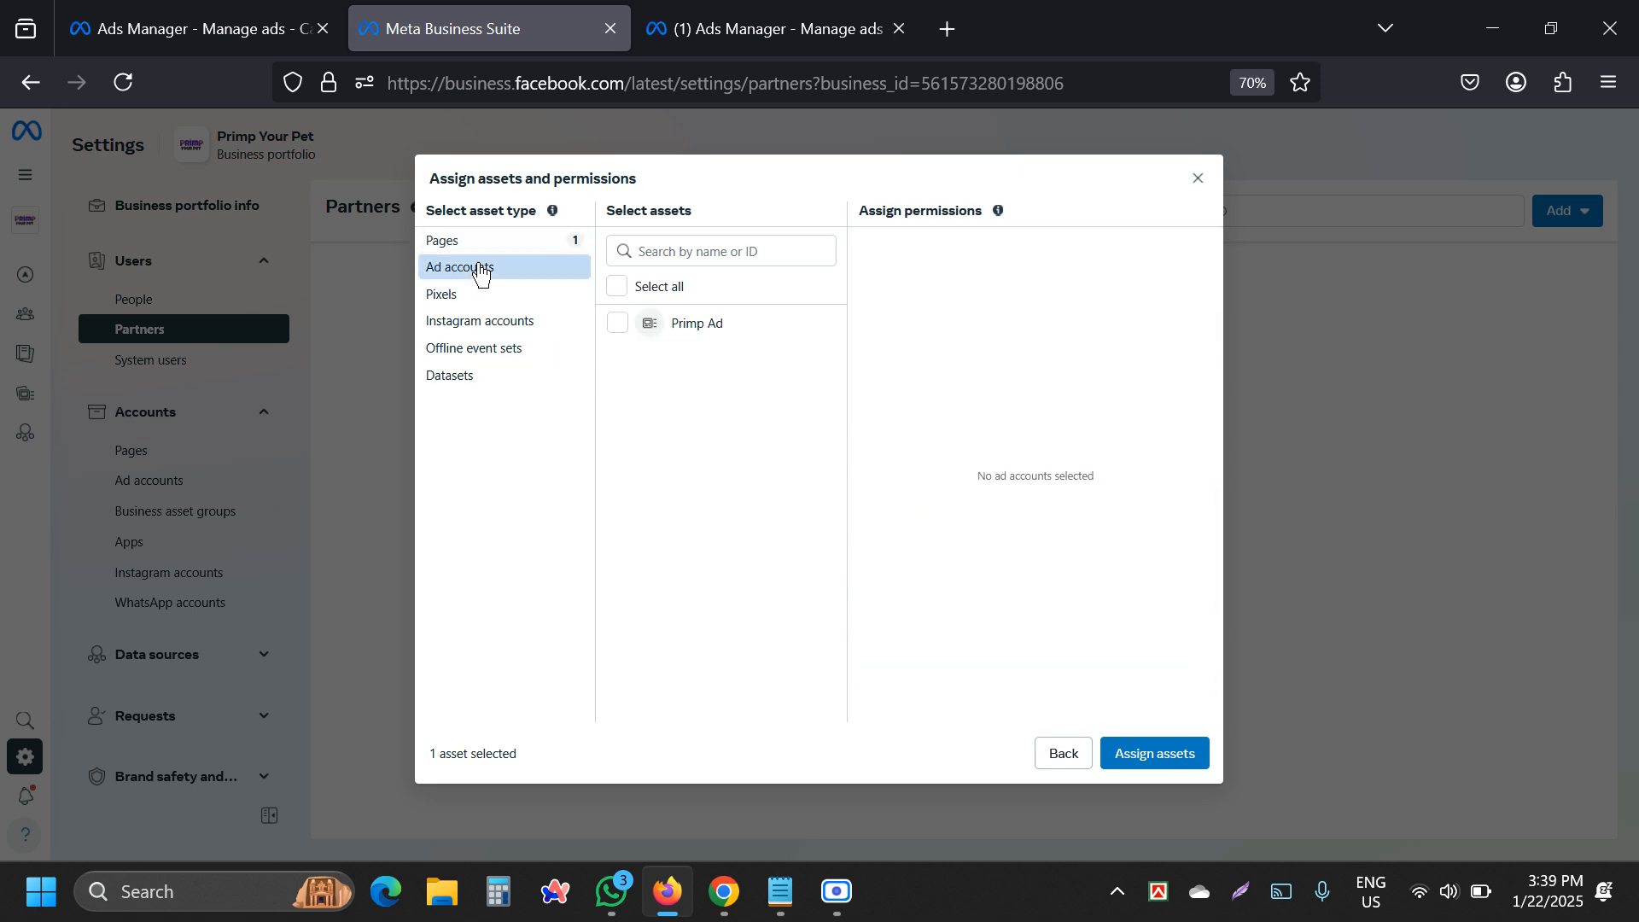
click(616, 326)
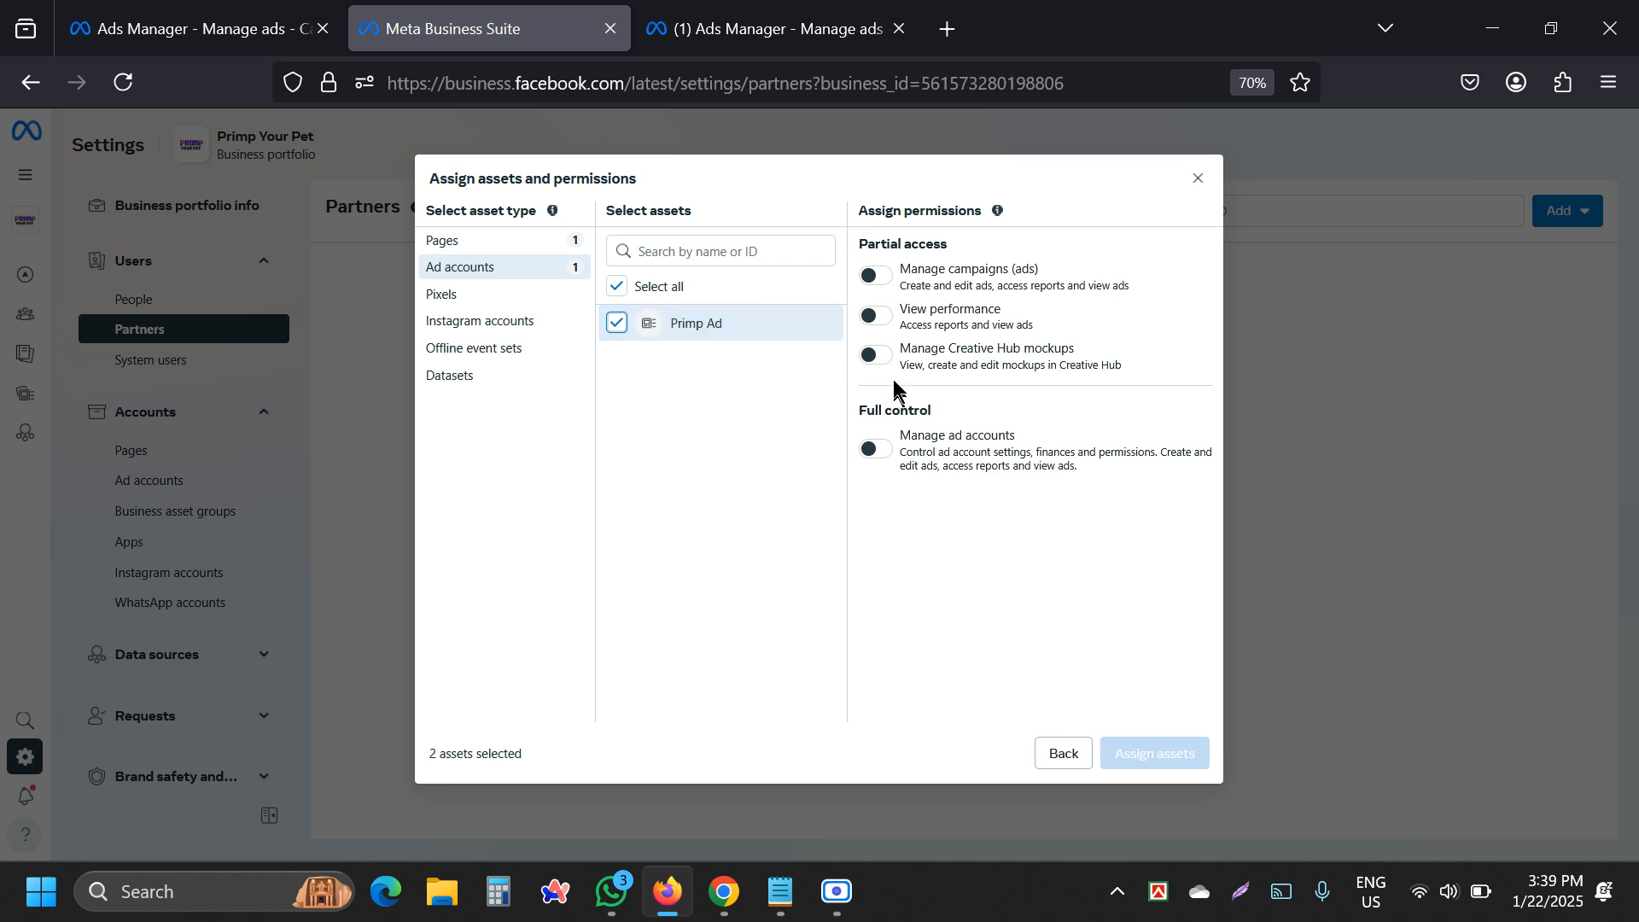
click(872, 355)
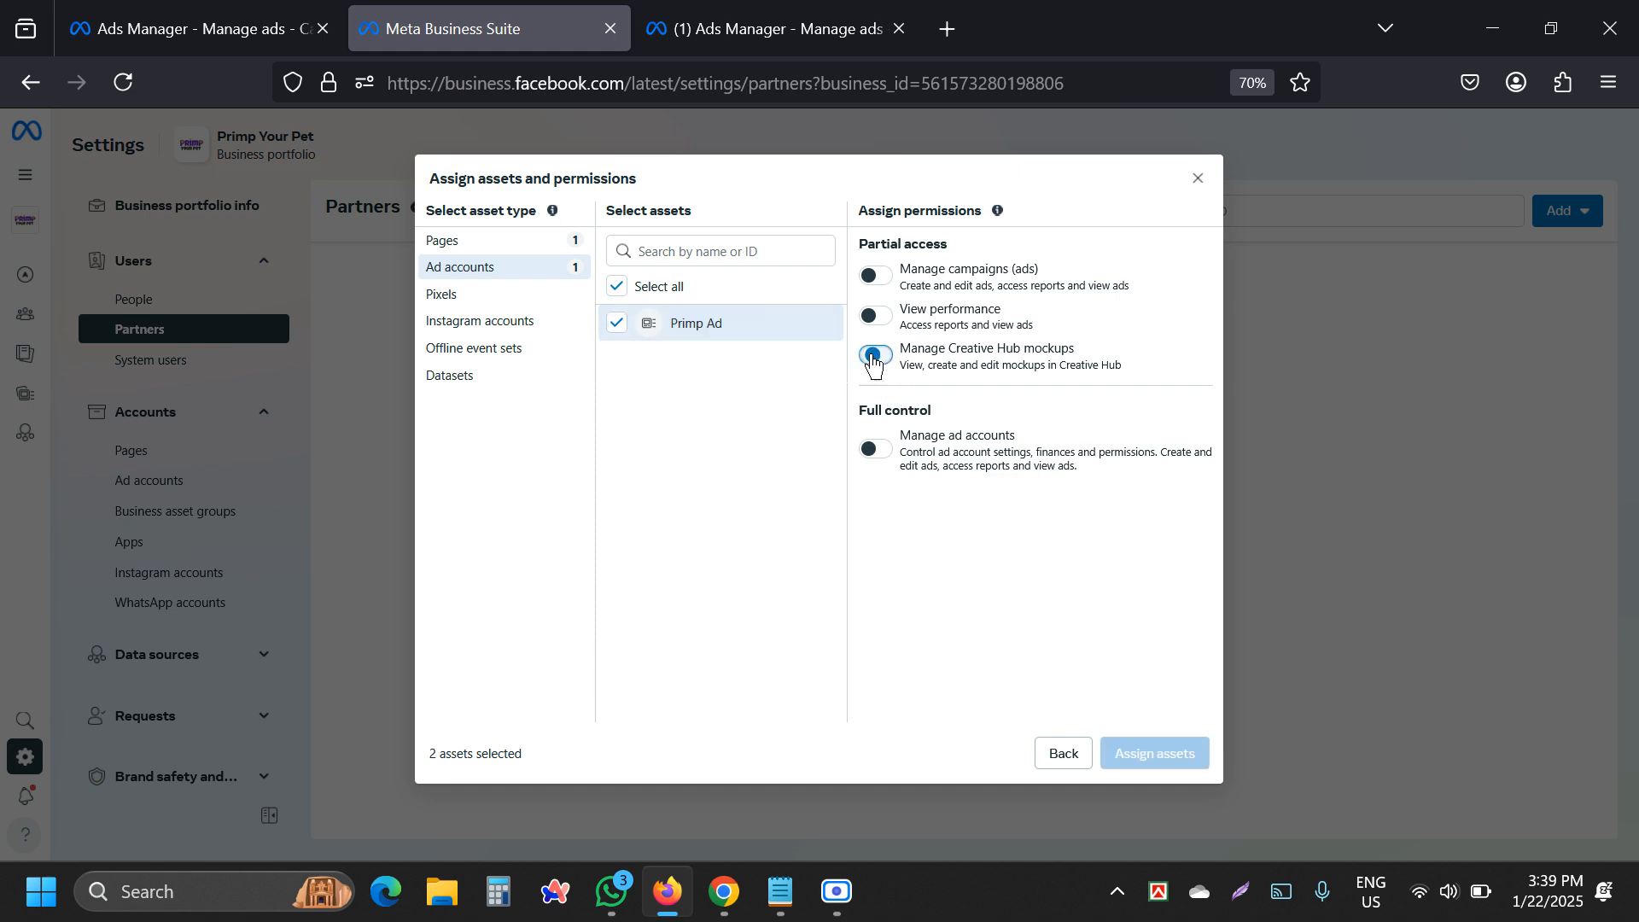
click(877, 275)
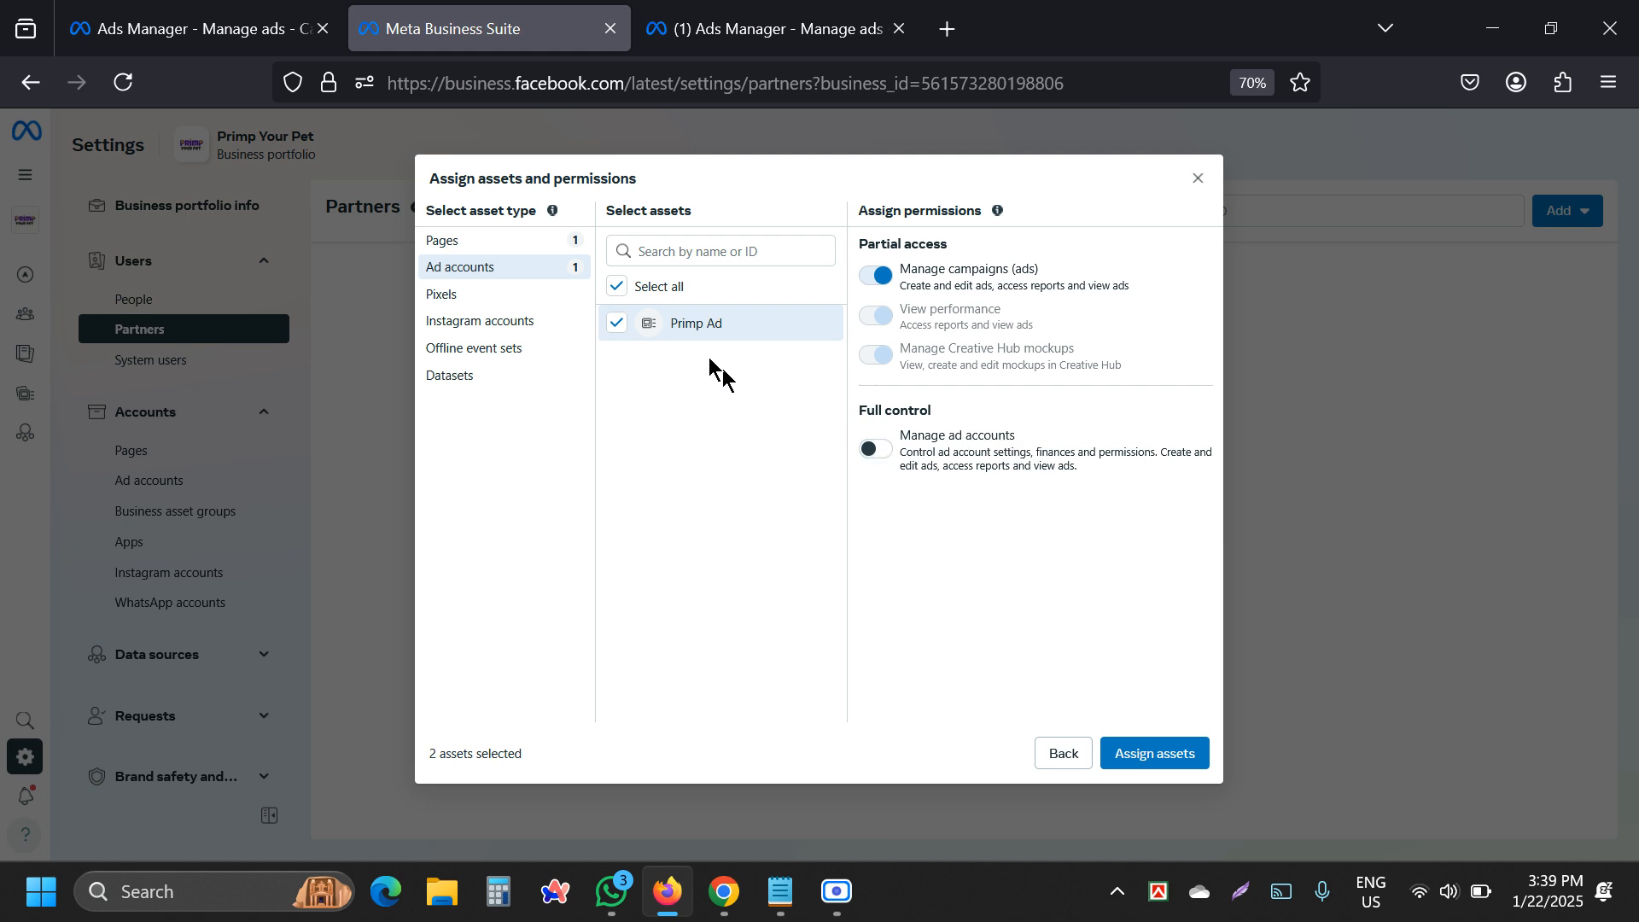
- Check the remaining asset types, grant Use event dataset on the Primp Web Pixel dataset, and assign the selected assets to the partner
click(443, 294)
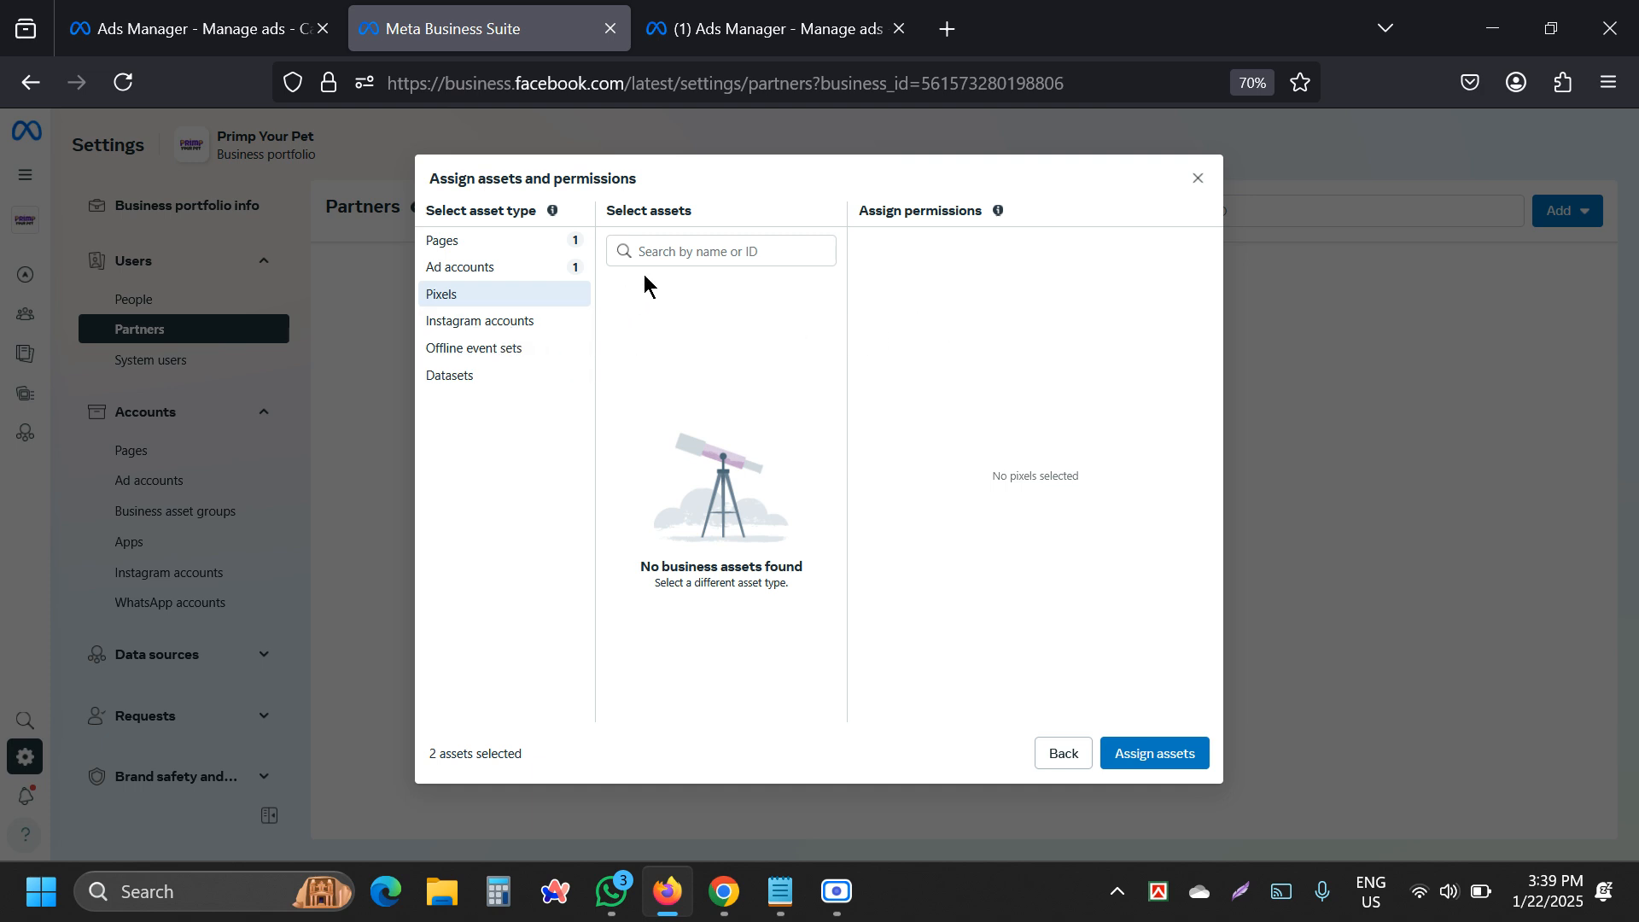
click(499, 324)
click(468, 350)
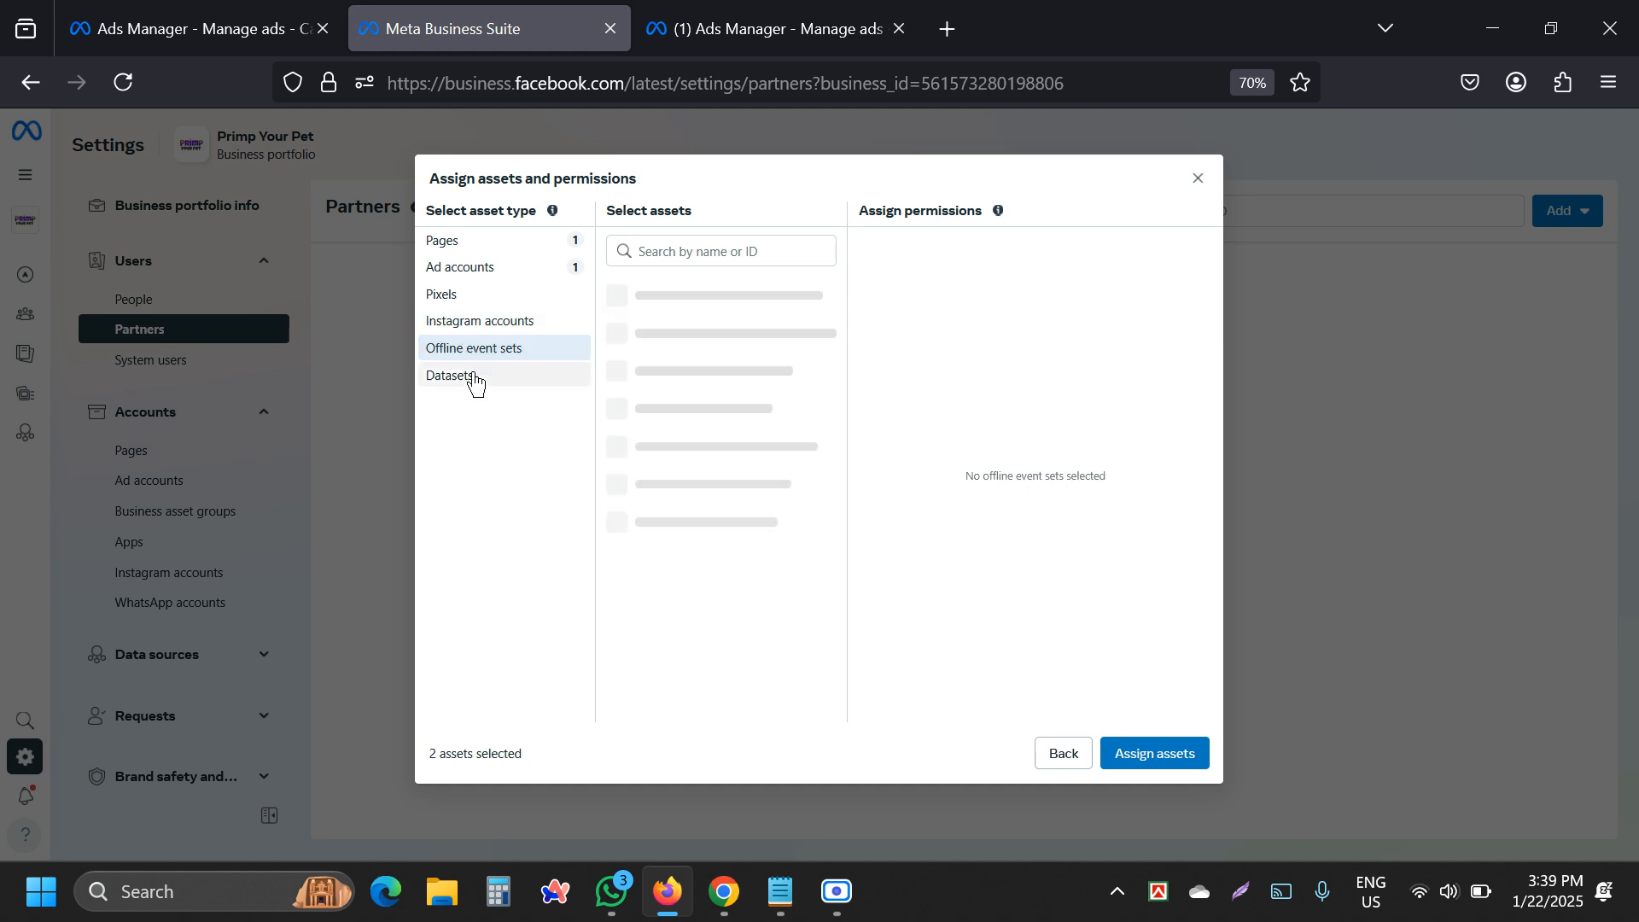
click(472, 378)
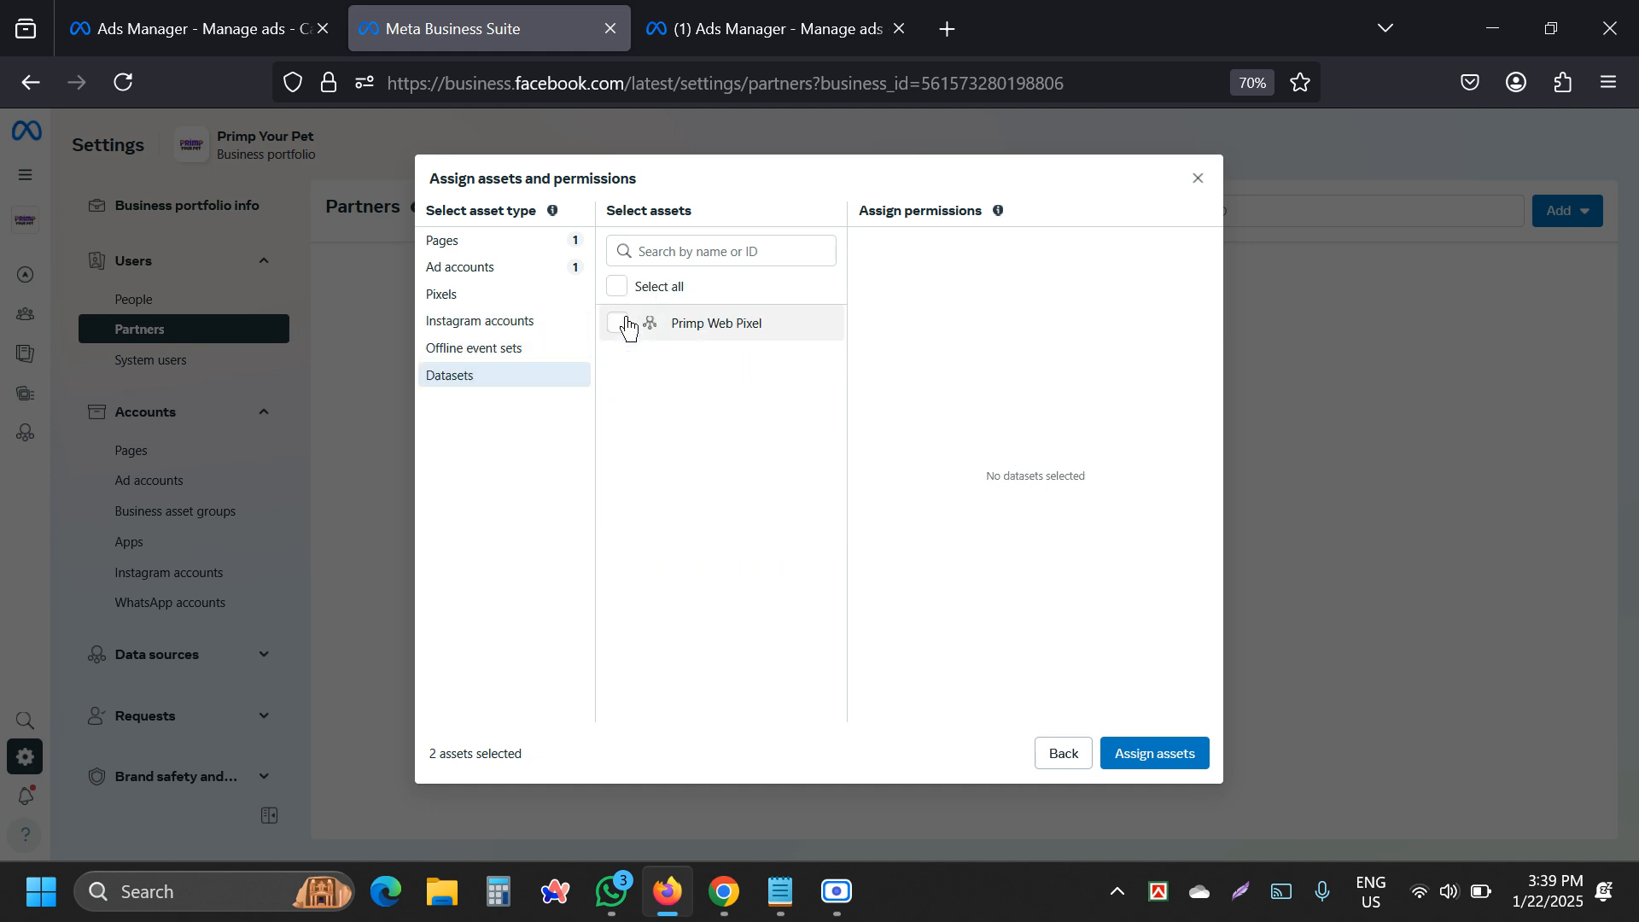
click(622, 324)
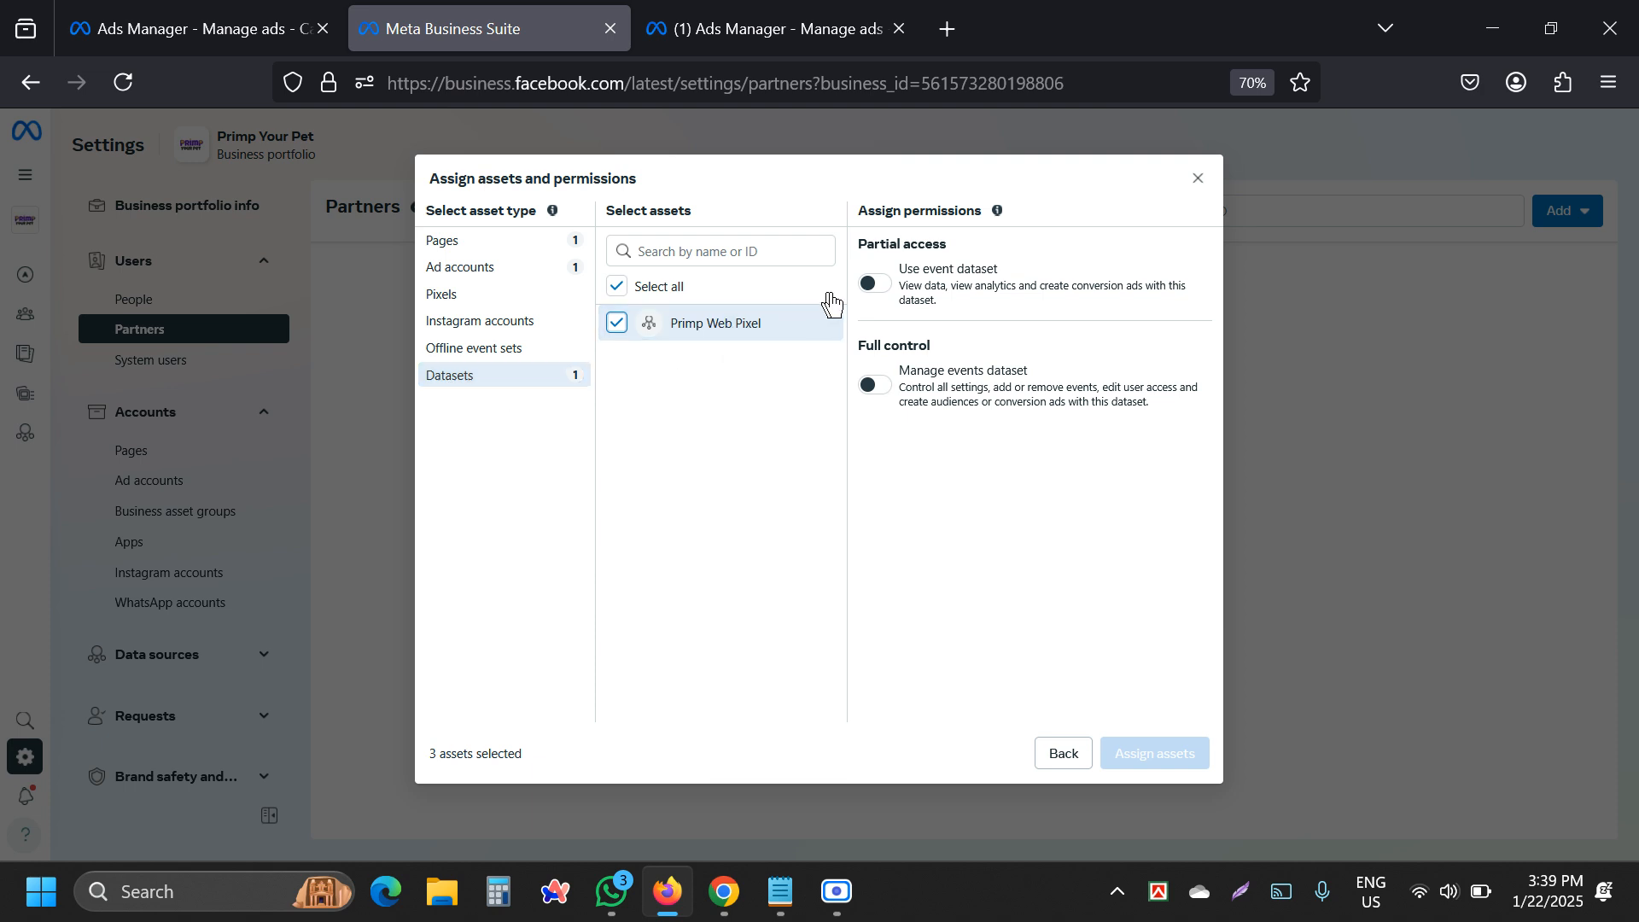
click(877, 286)
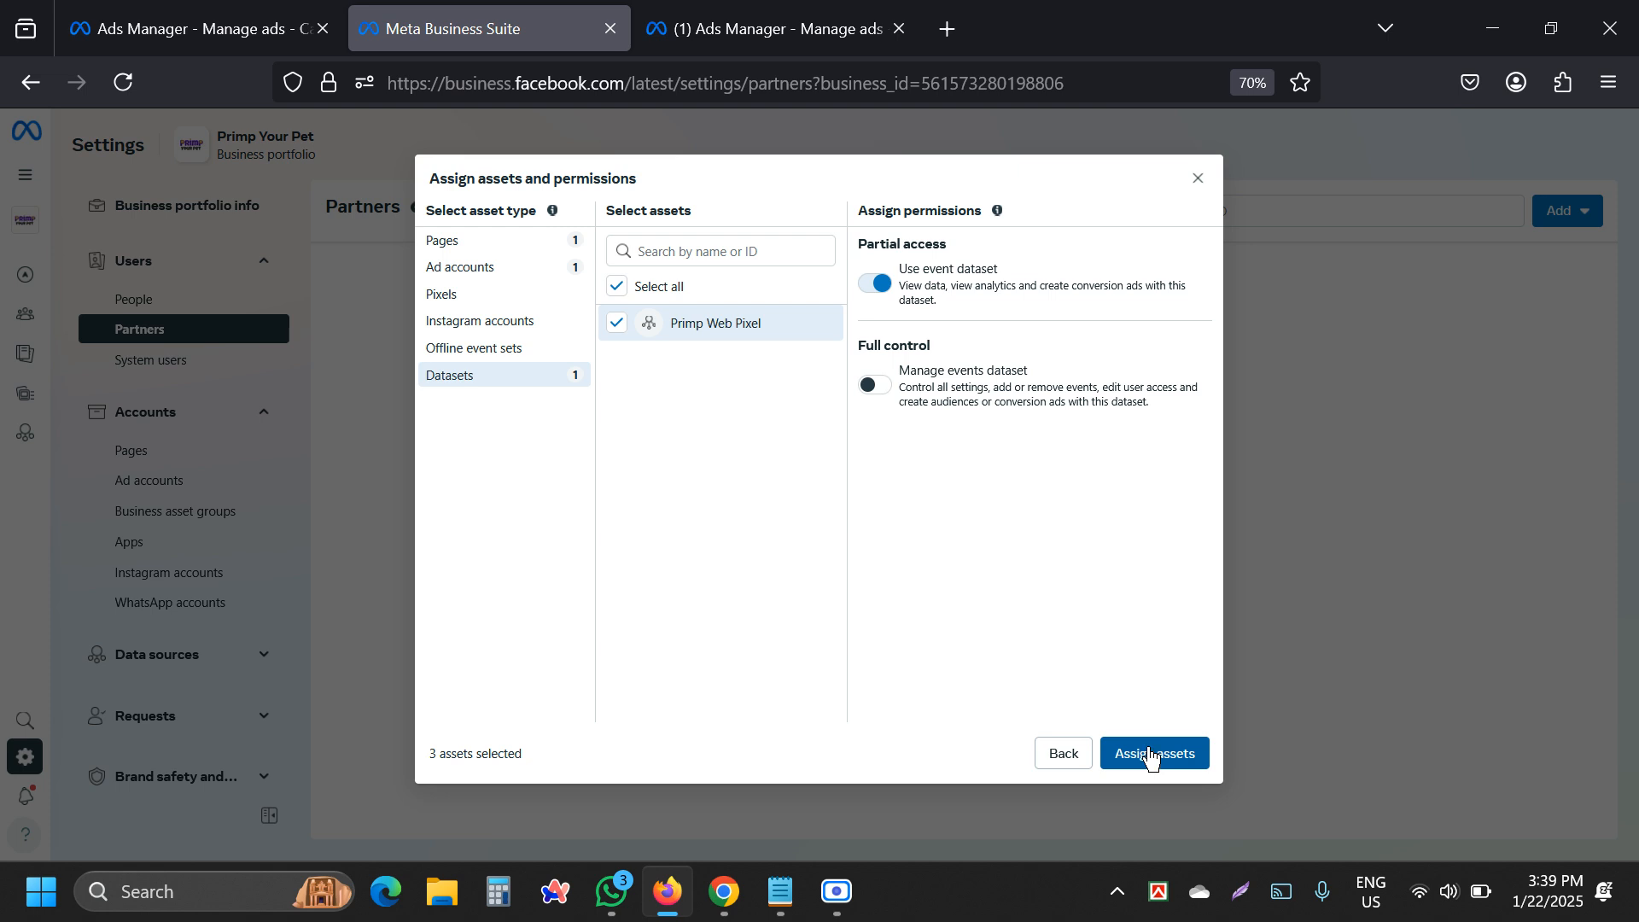
click(1150, 755)
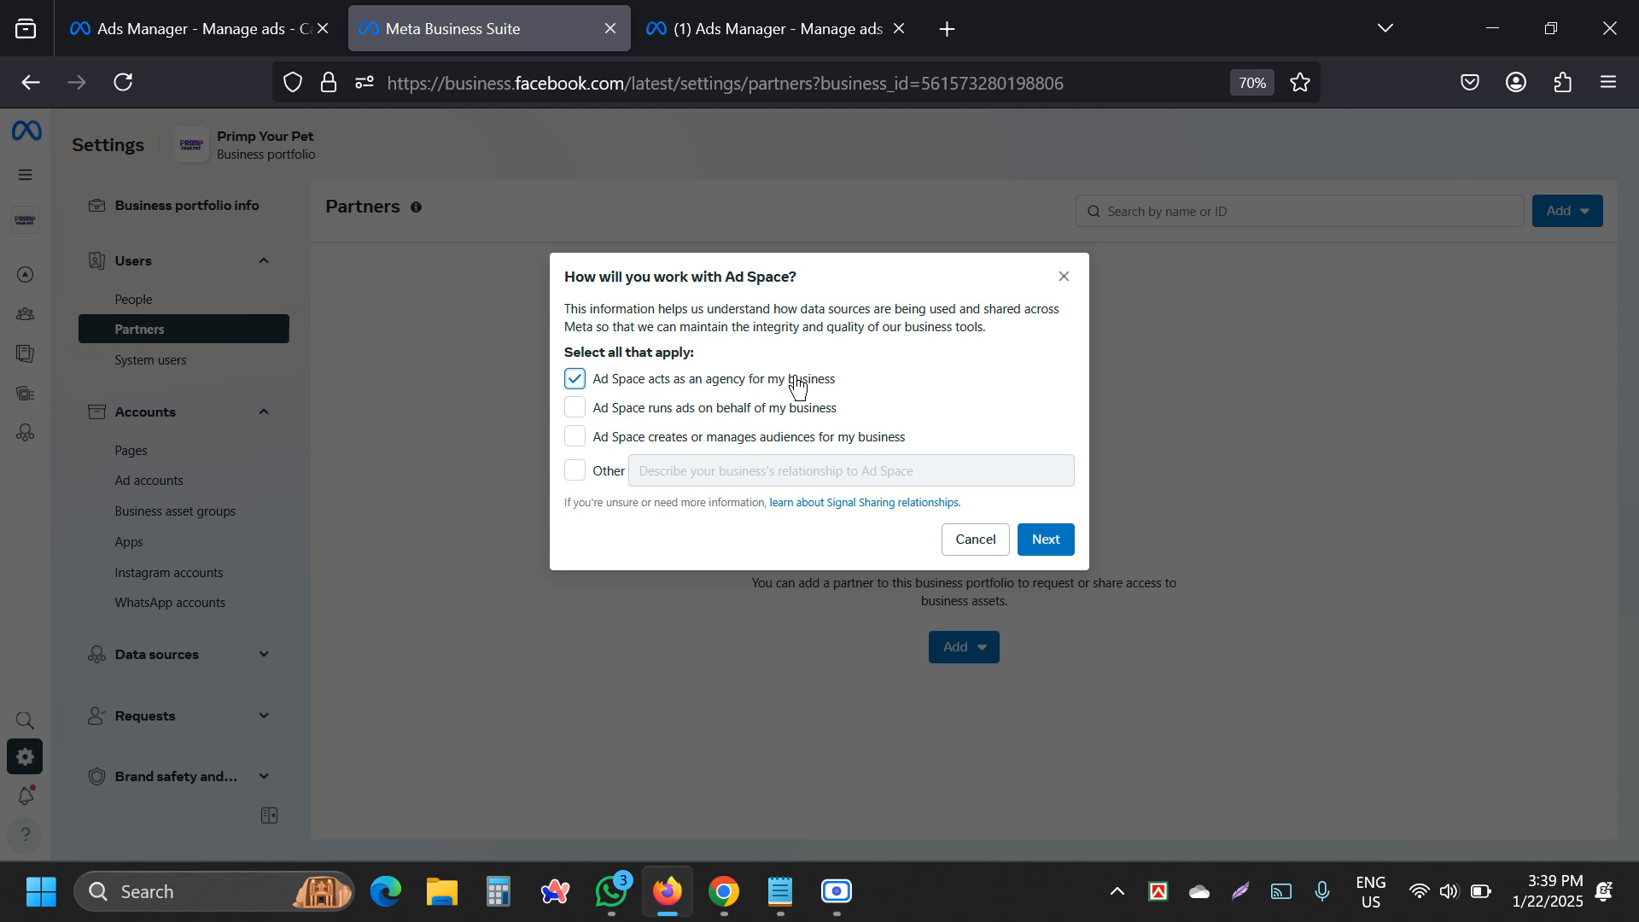
- Submit Ad Space's agency relationship, accept the terms for sharing a data source, and finish adding the partner
click(1043, 539)
click(1037, 482)
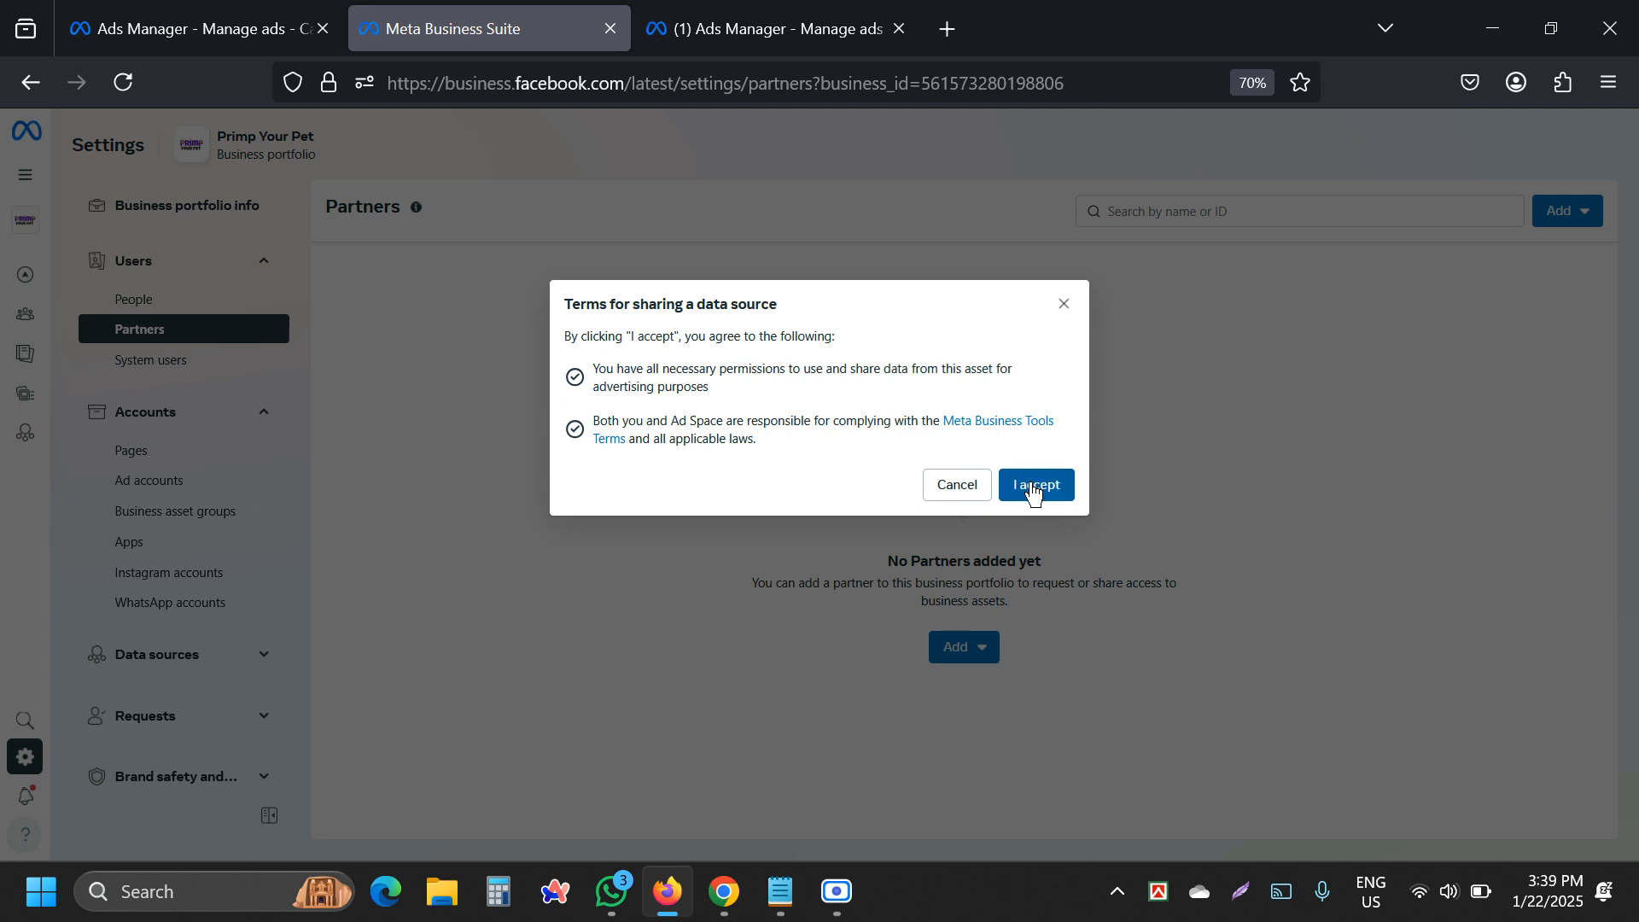
click(1032, 488)
click(1040, 598)
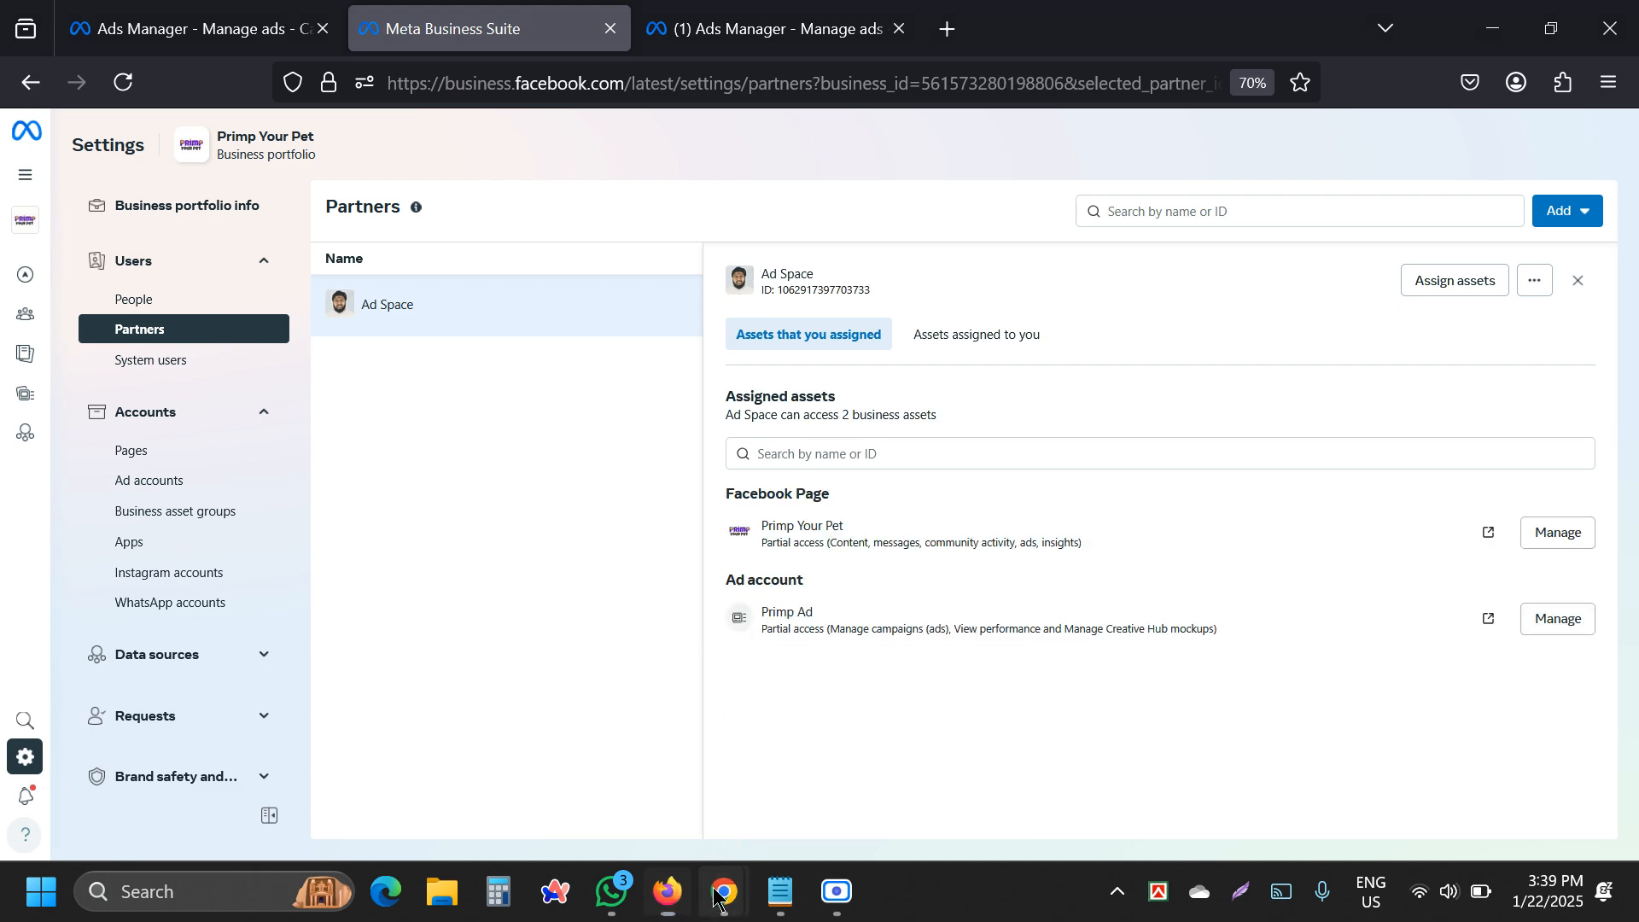
- Switch to Chrome and examine the assets shared in both directions with the Primp Your Pet partner in Ad Space's settings
mouse_move(723, 891)
click(663, 779)
click(700, 445)
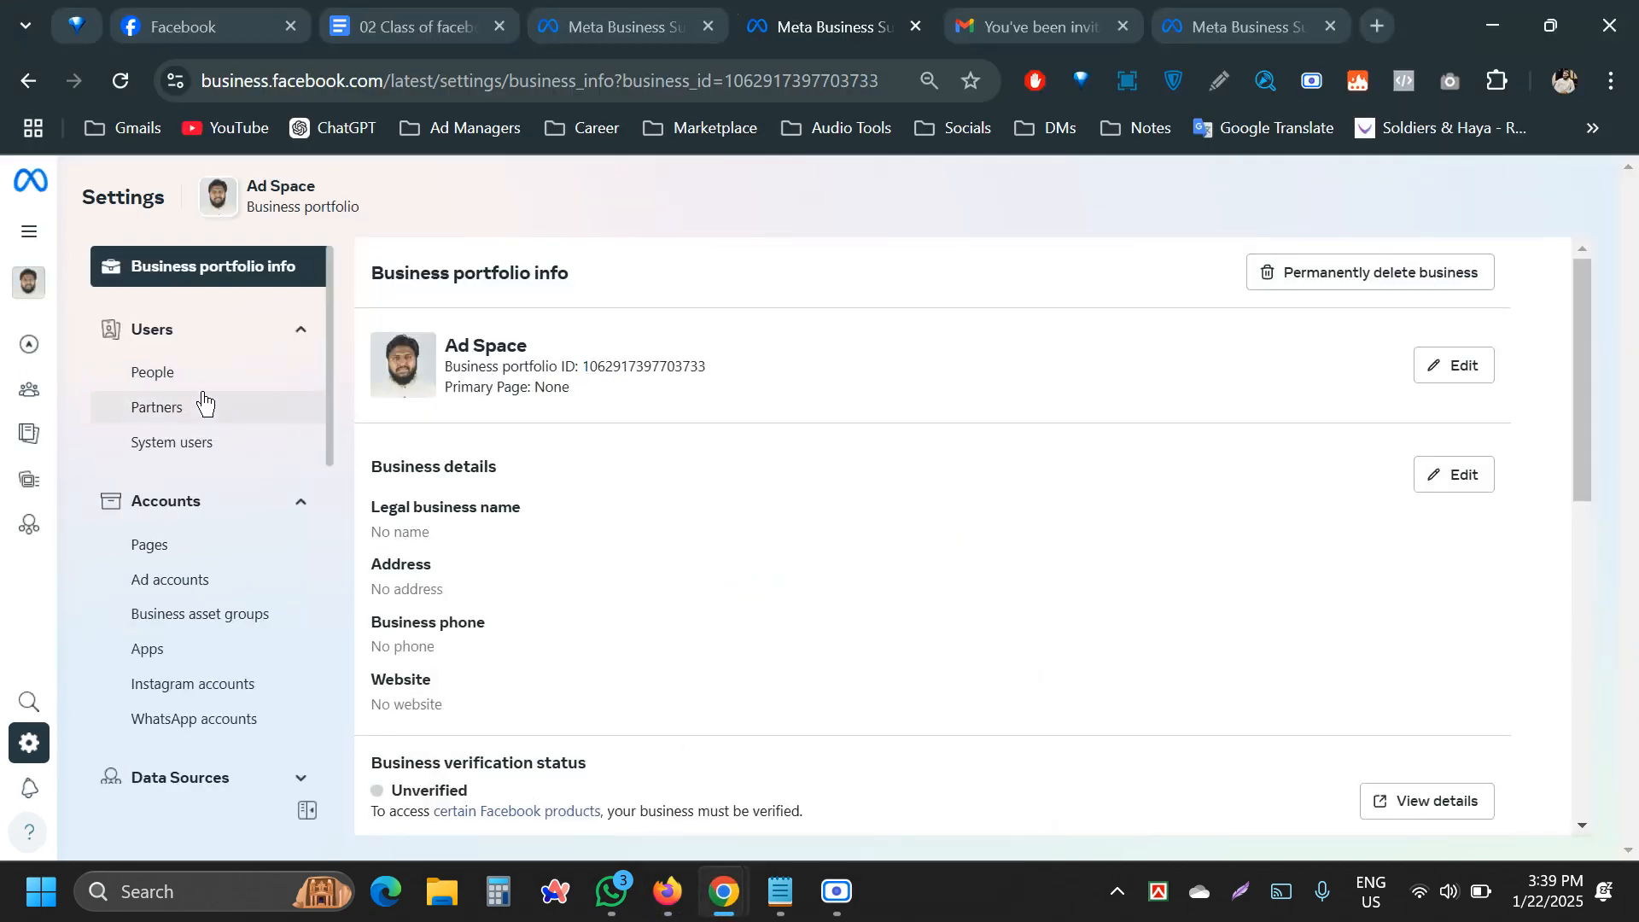
click(173, 419)
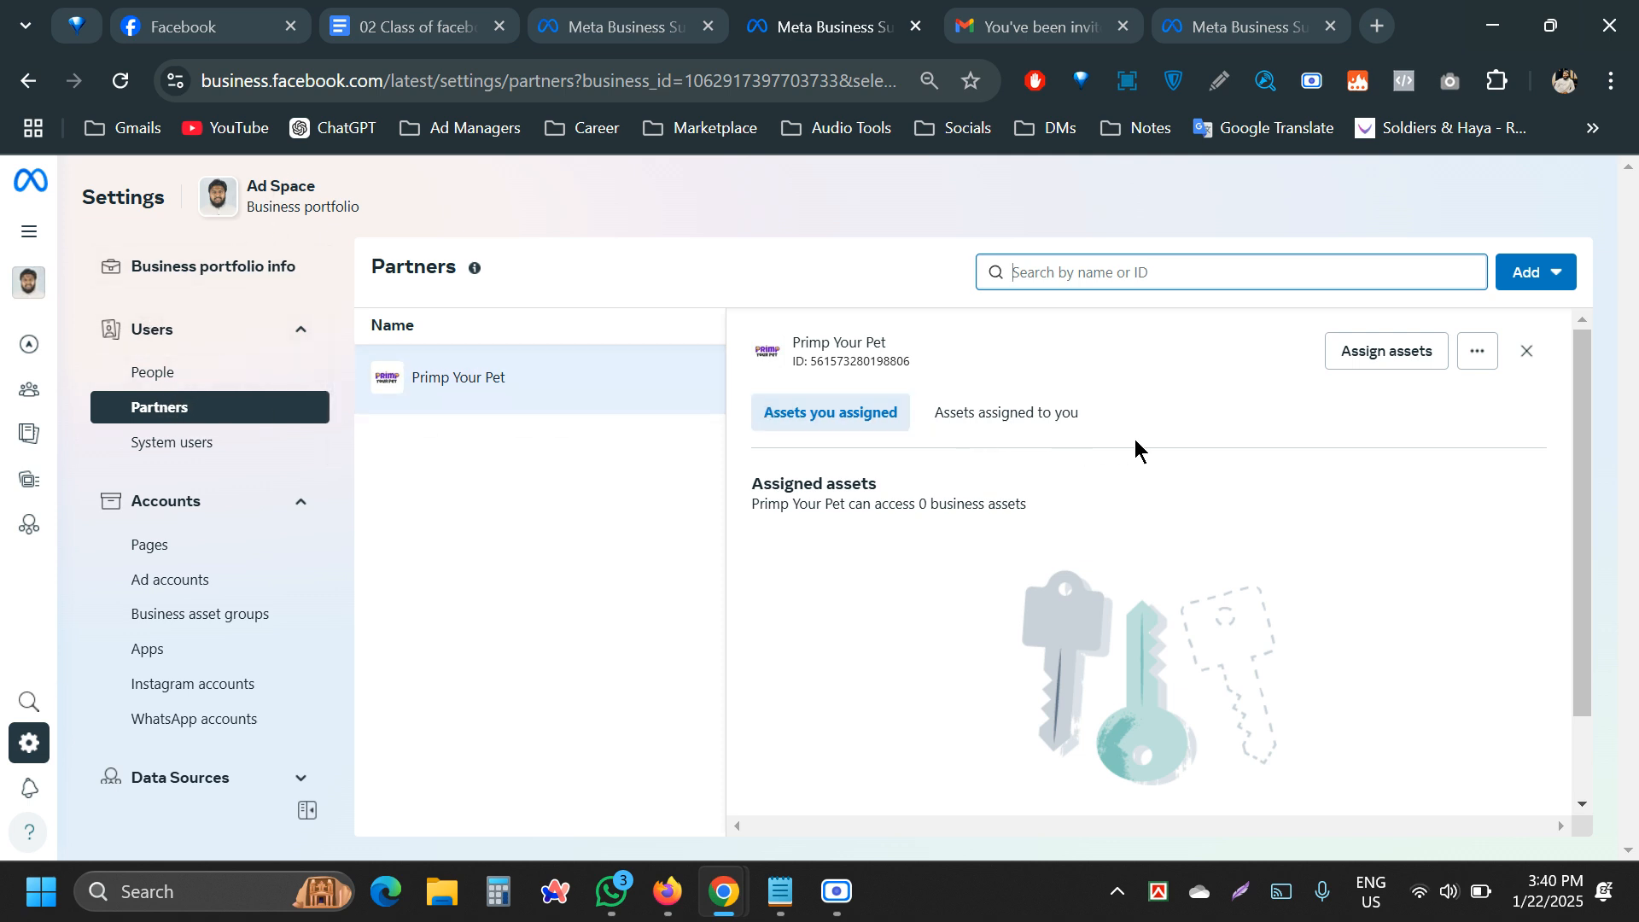
click(1056, 419)
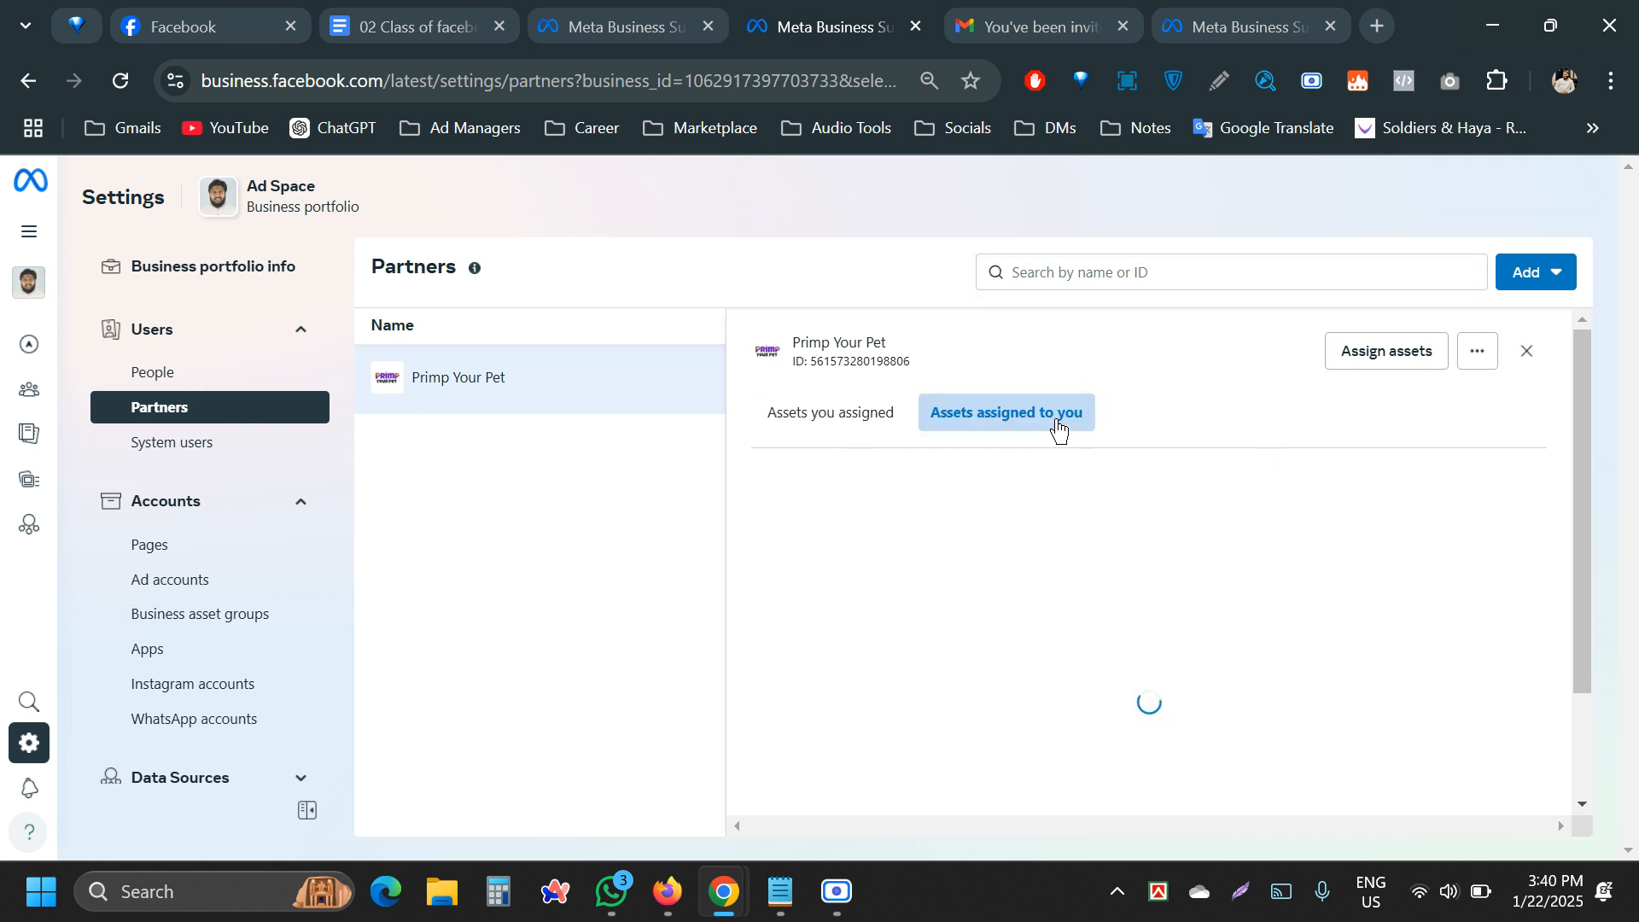
click(812, 412)
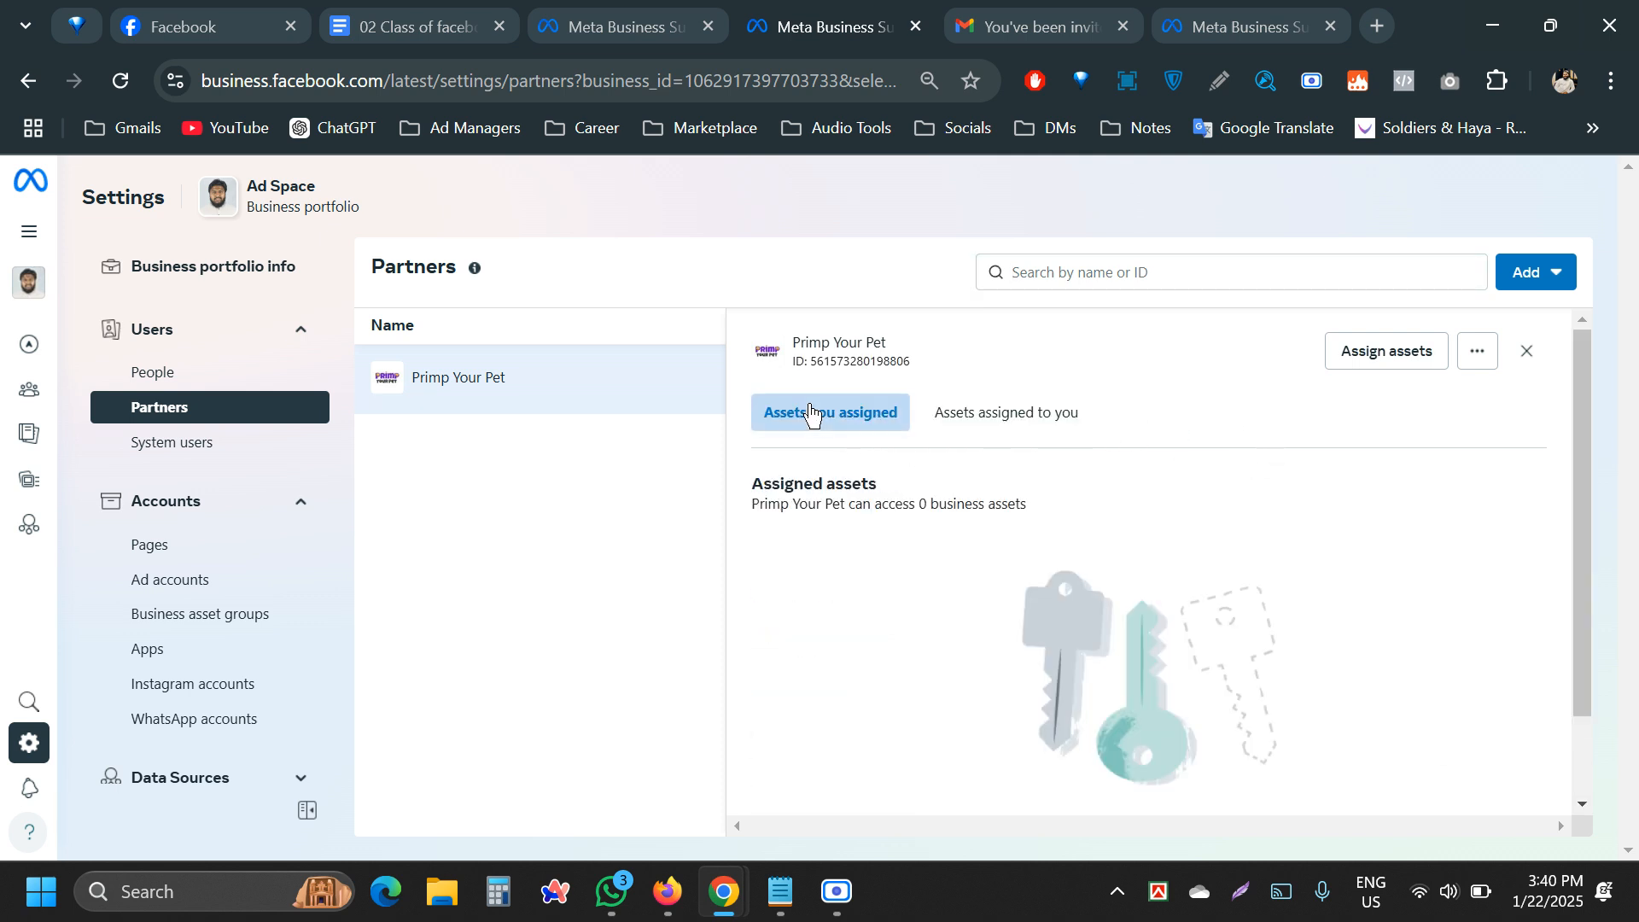
scroll(958, 523, down, 2)
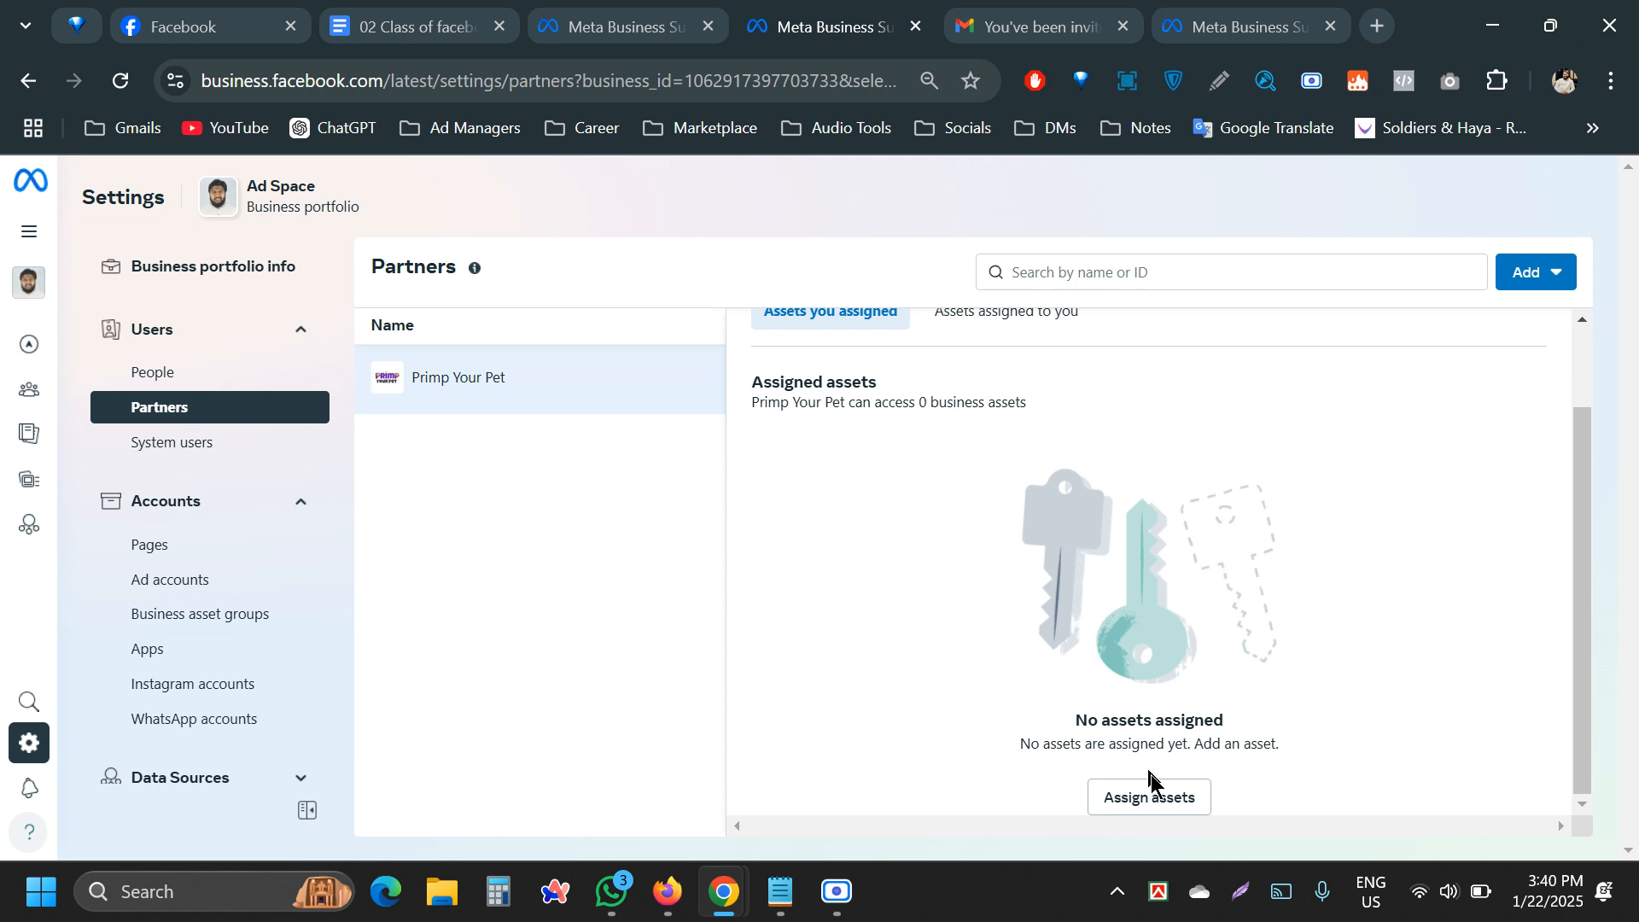
scroll(1101, 649, up, 1)
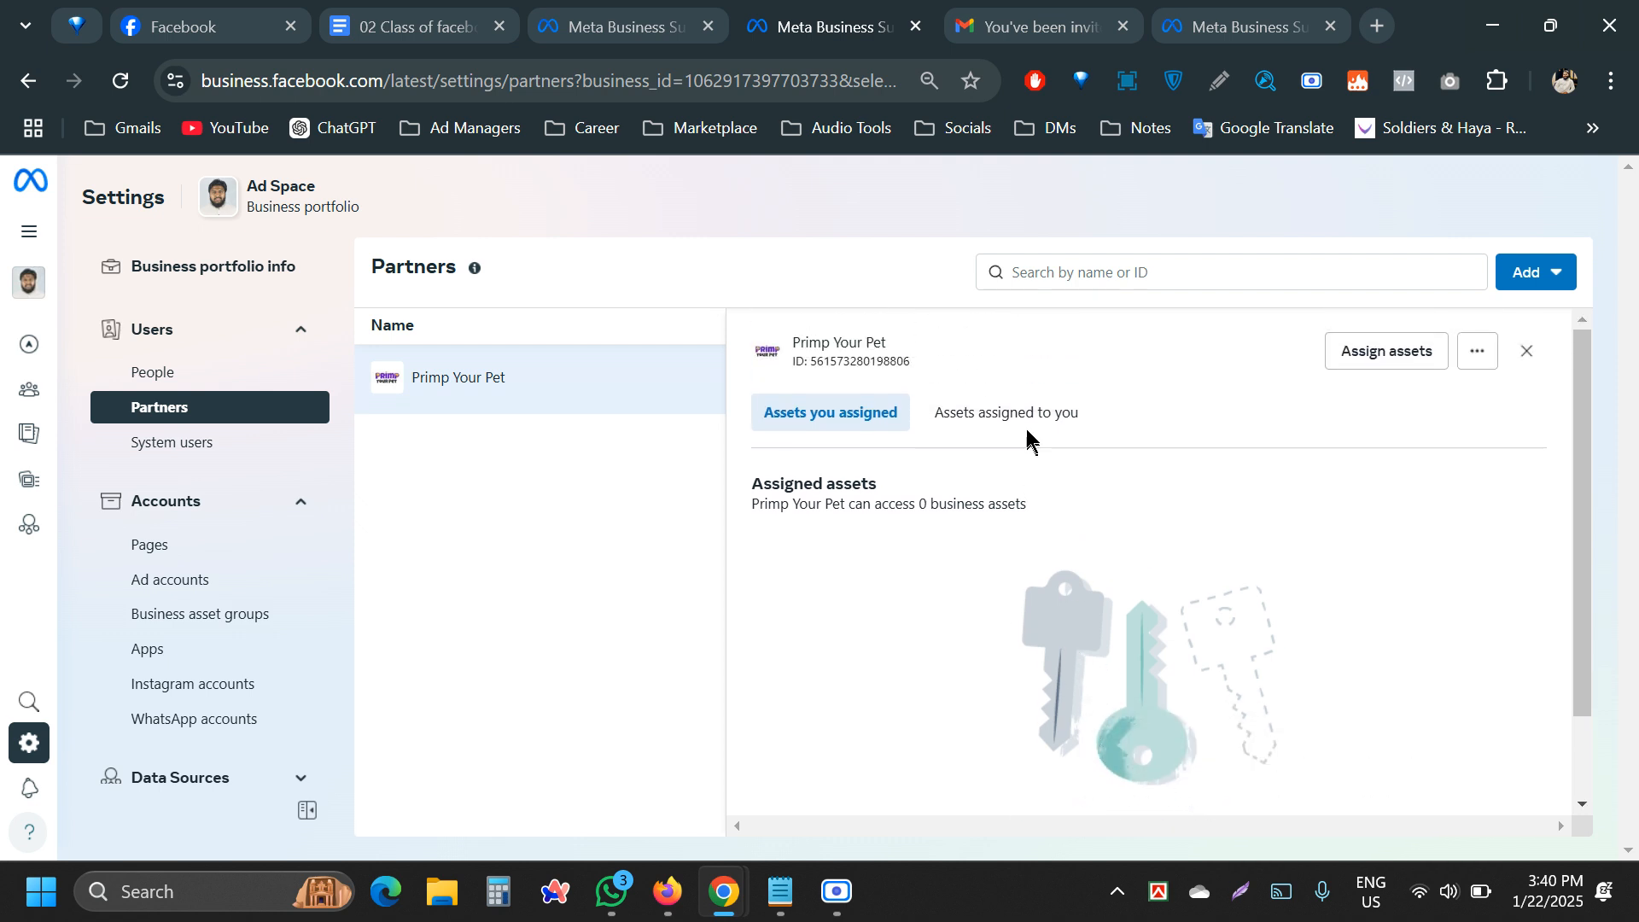
click(1028, 420)
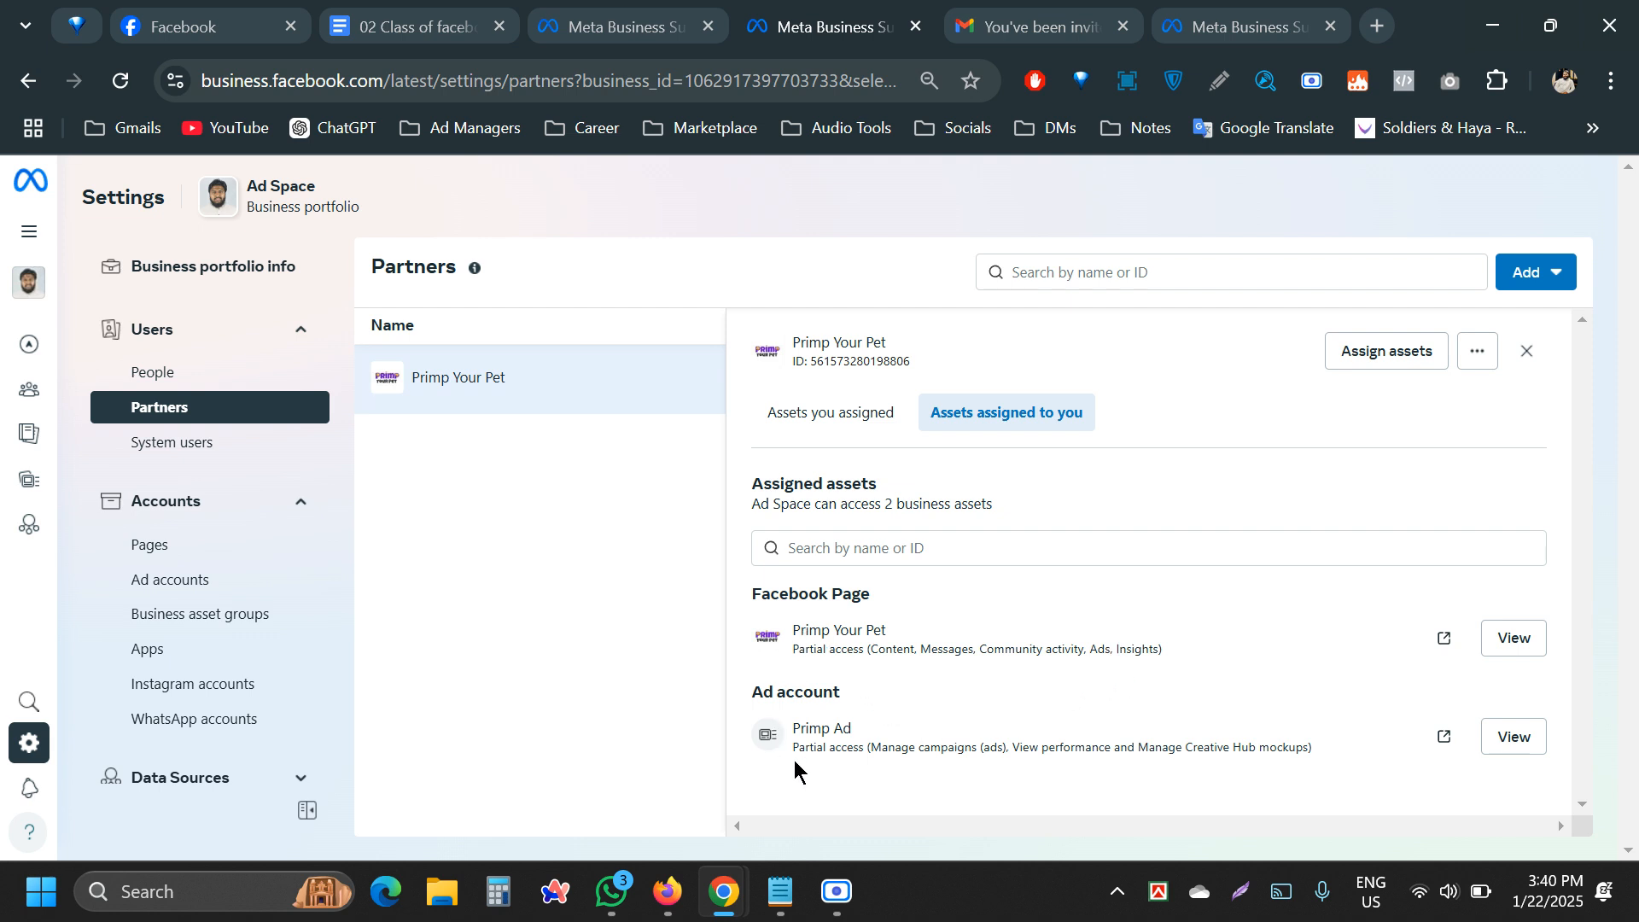
- Review Ad Space's Pages and People lists, and recheck the assets exchanged with the Primp Your Pet partner
click(179, 555)
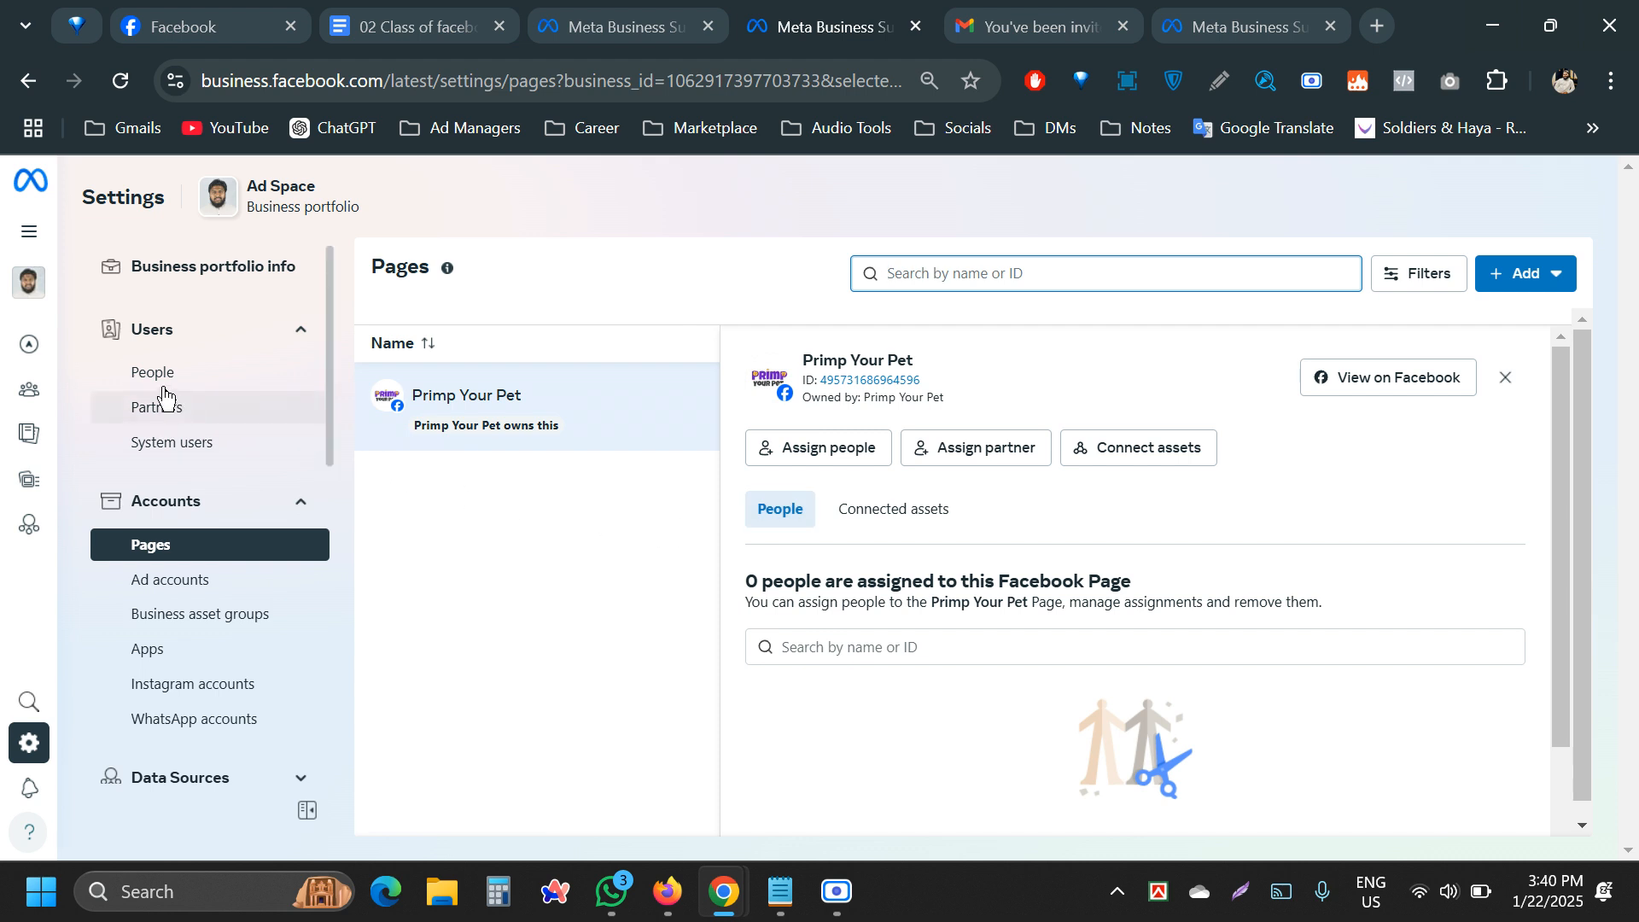
click(195, 367)
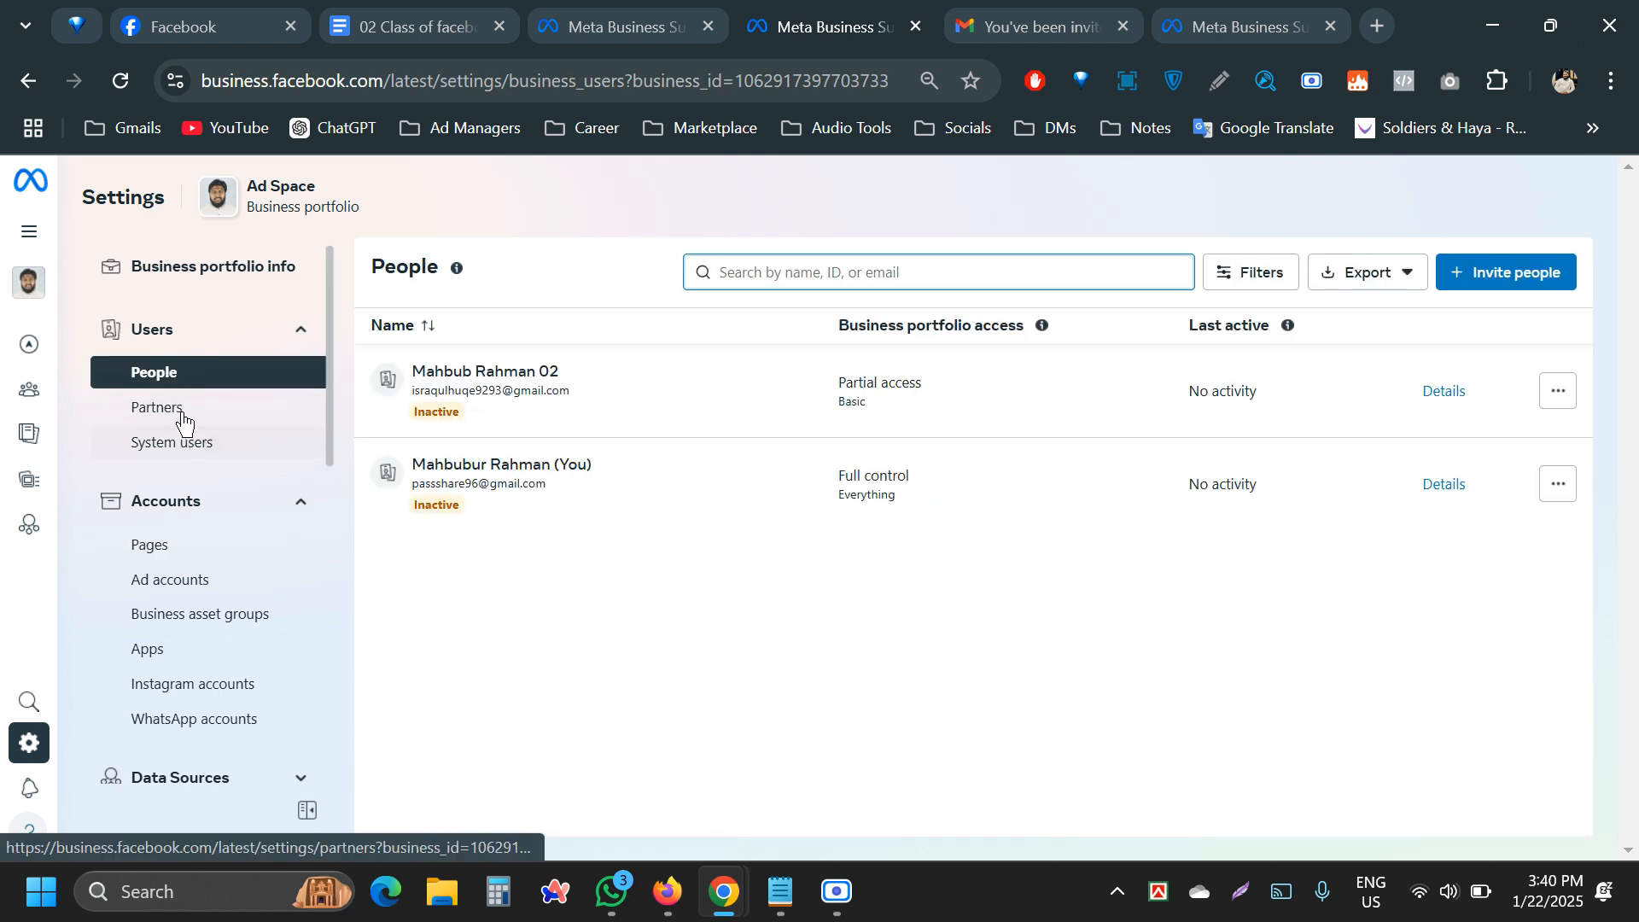
click(182, 415)
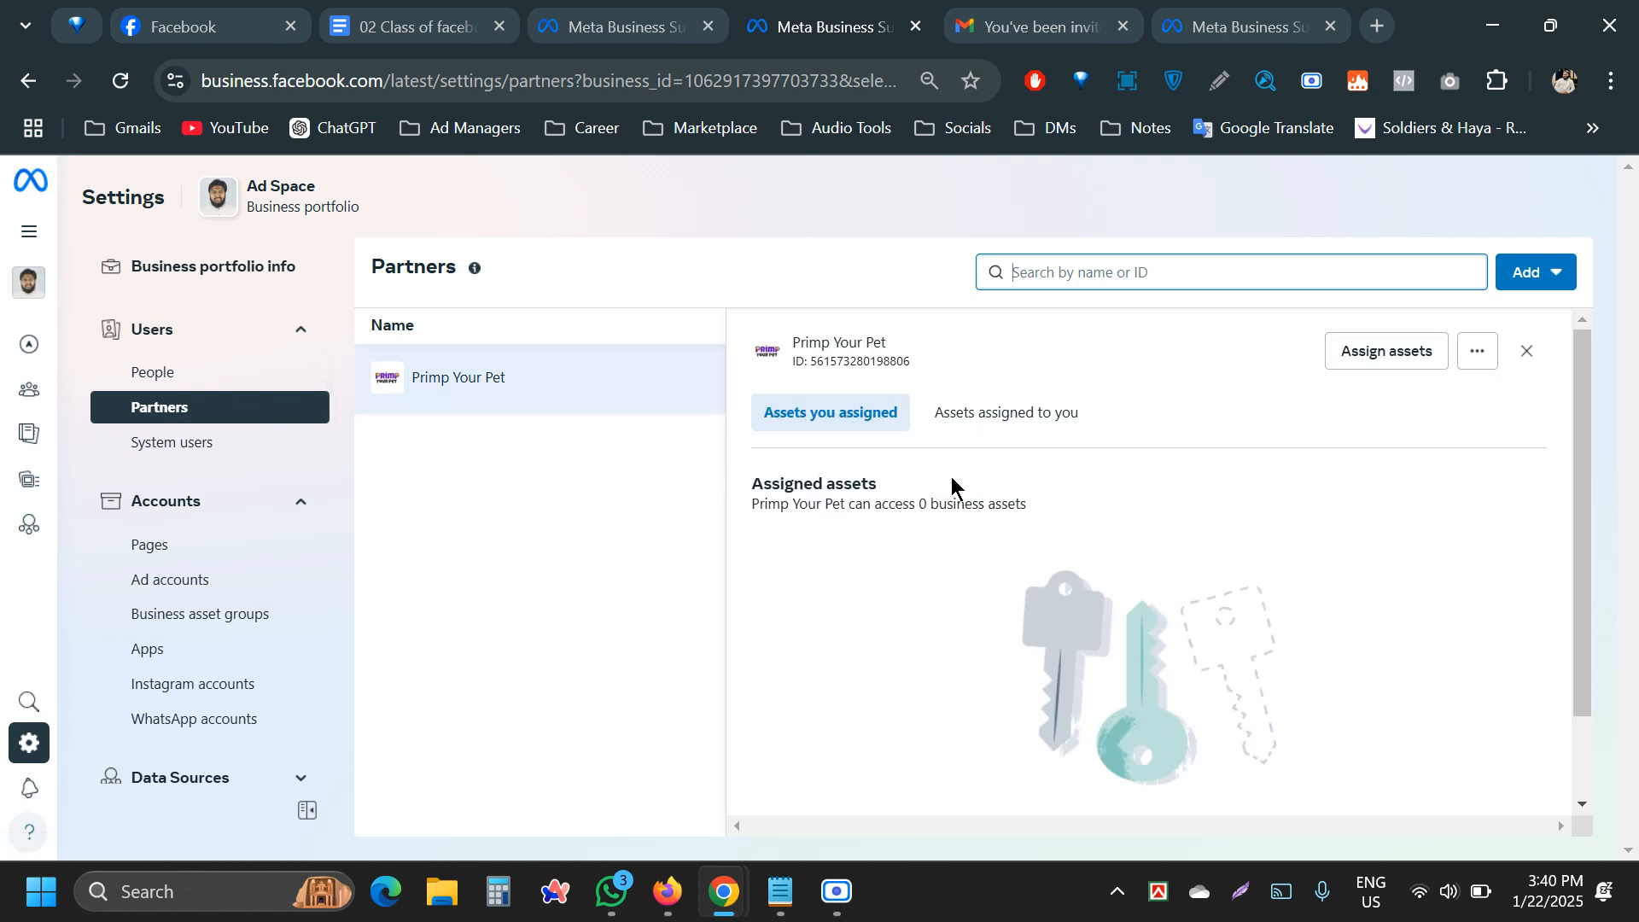
click(1010, 427)
click(834, 415)
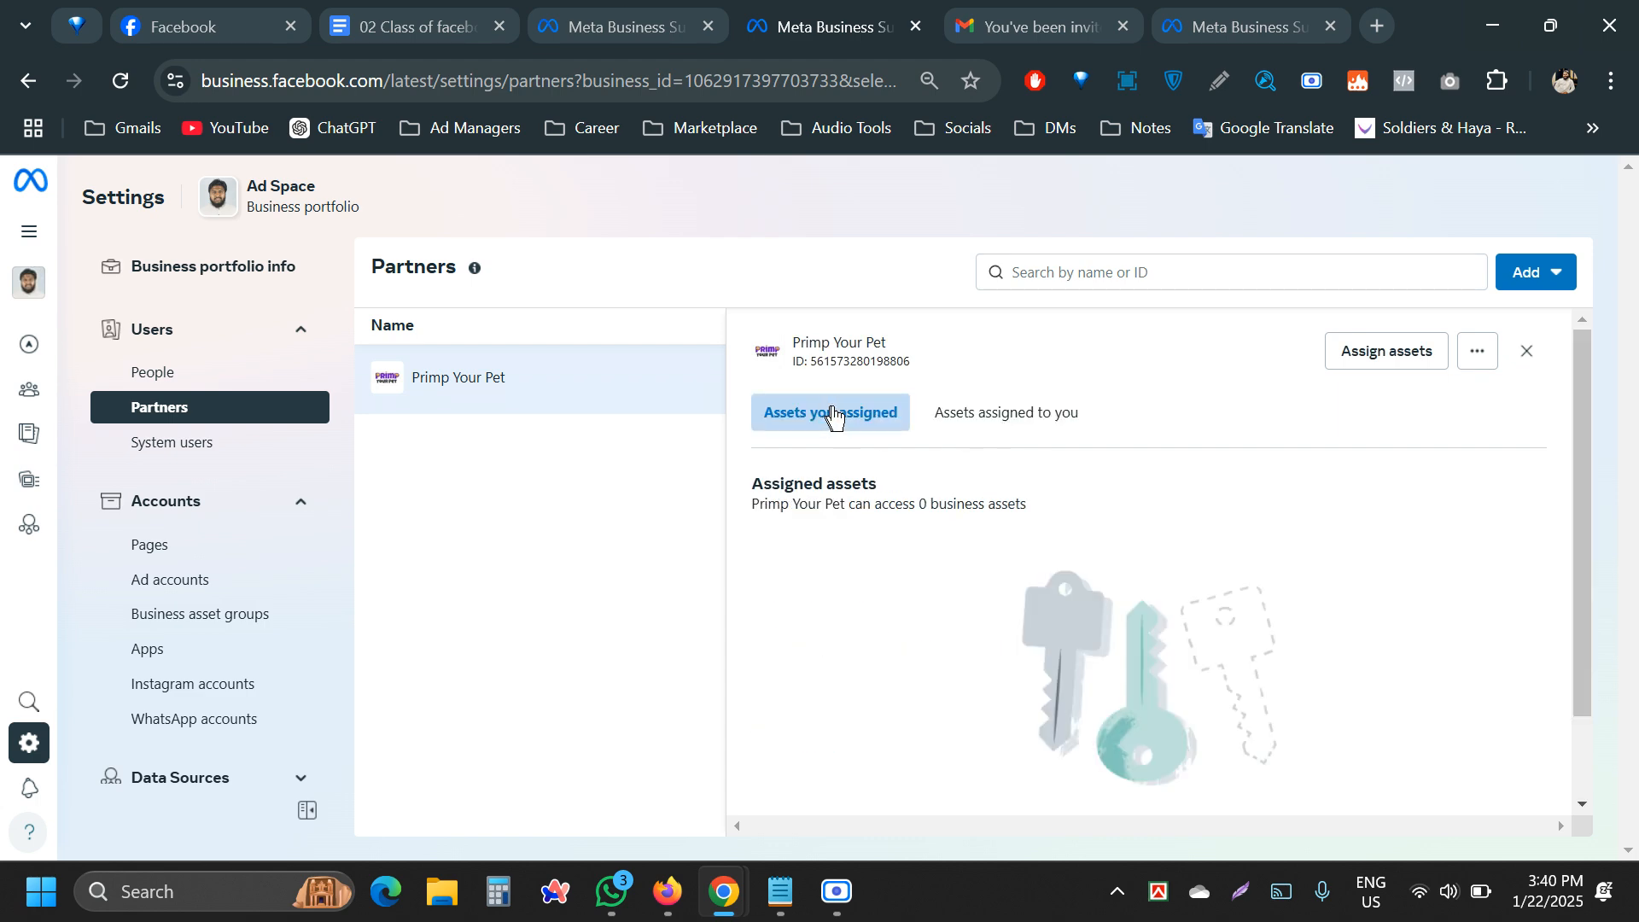
scroll(1047, 421, down, 1)
scroll(1562, 537, up, 1)
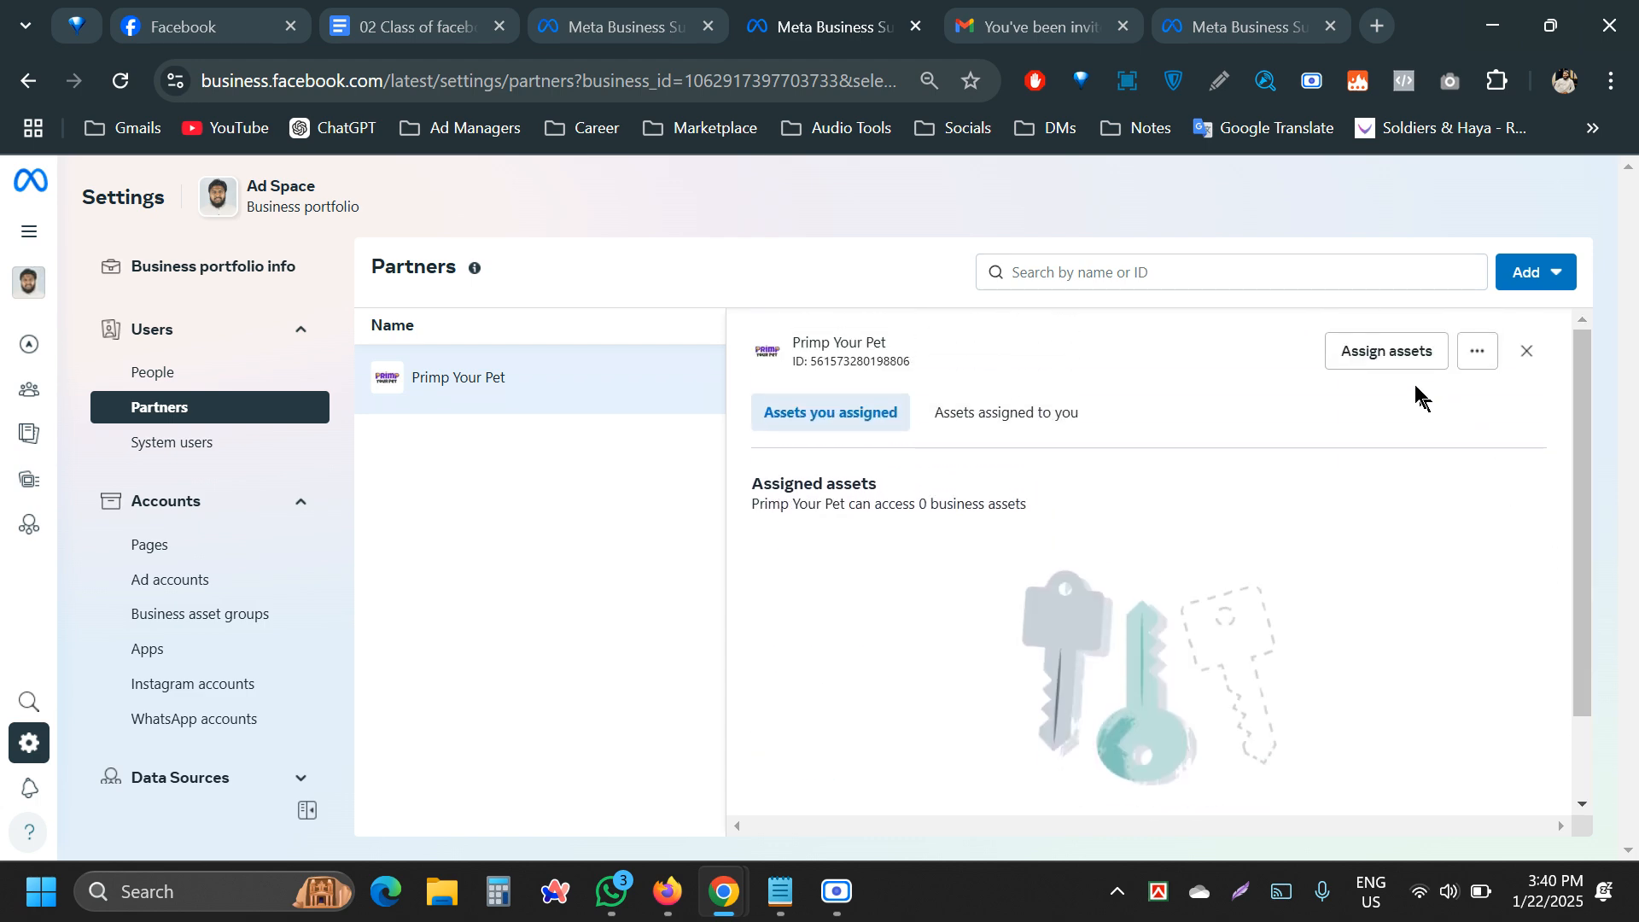
click(1374, 353)
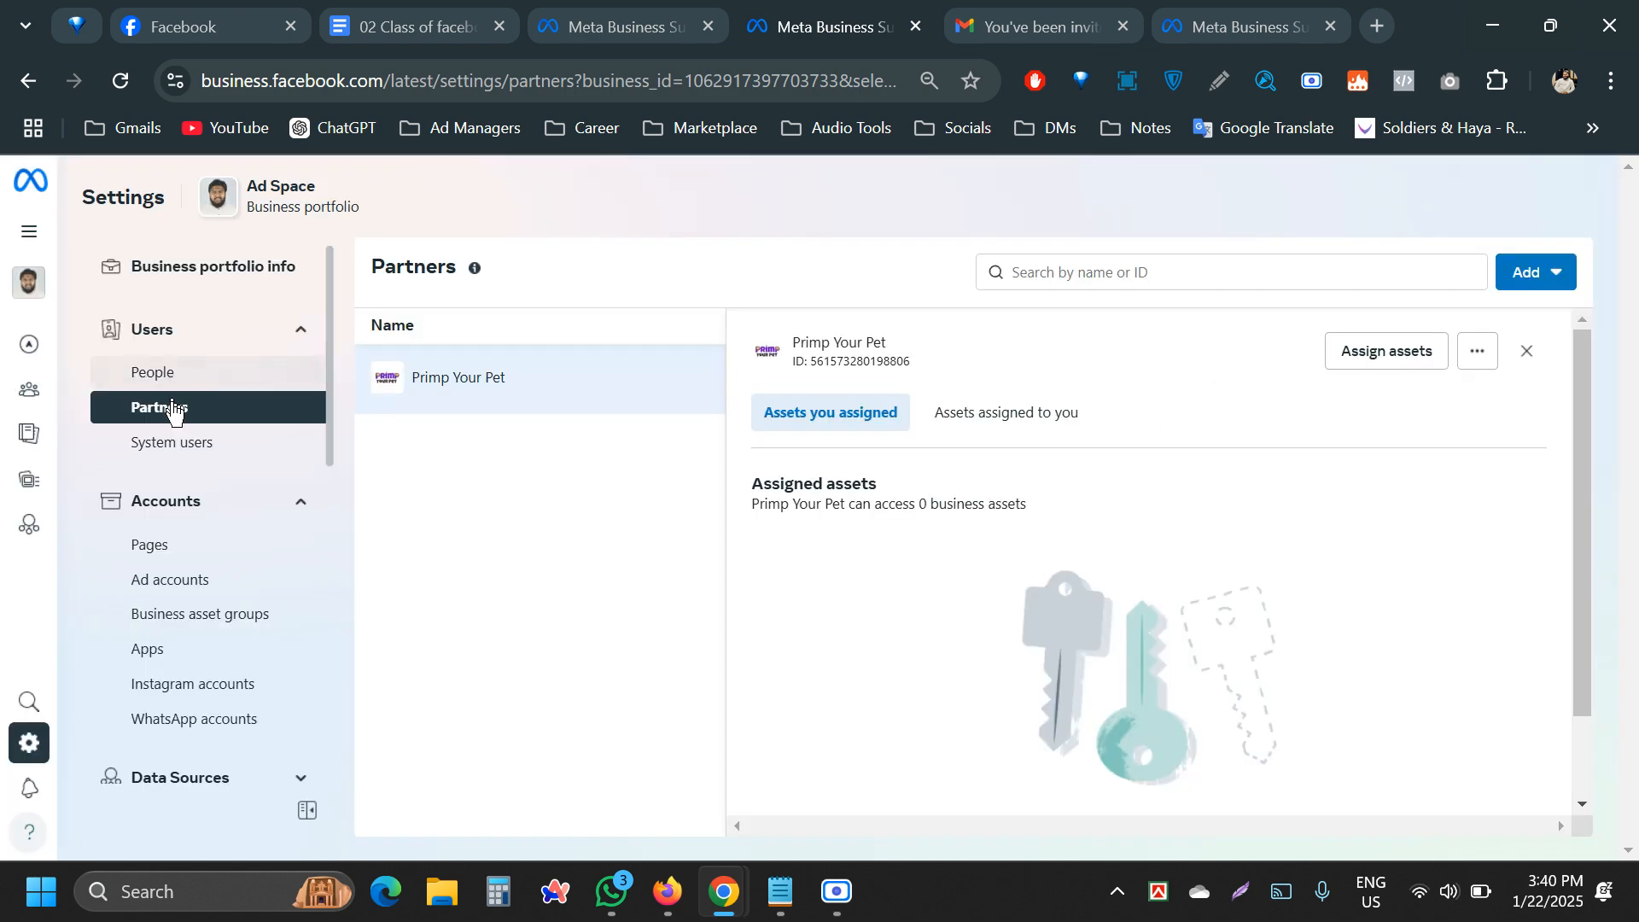
- Check Ad Space's system users and both people's access details, including the explanation of business portfolio access levels
click(157, 441)
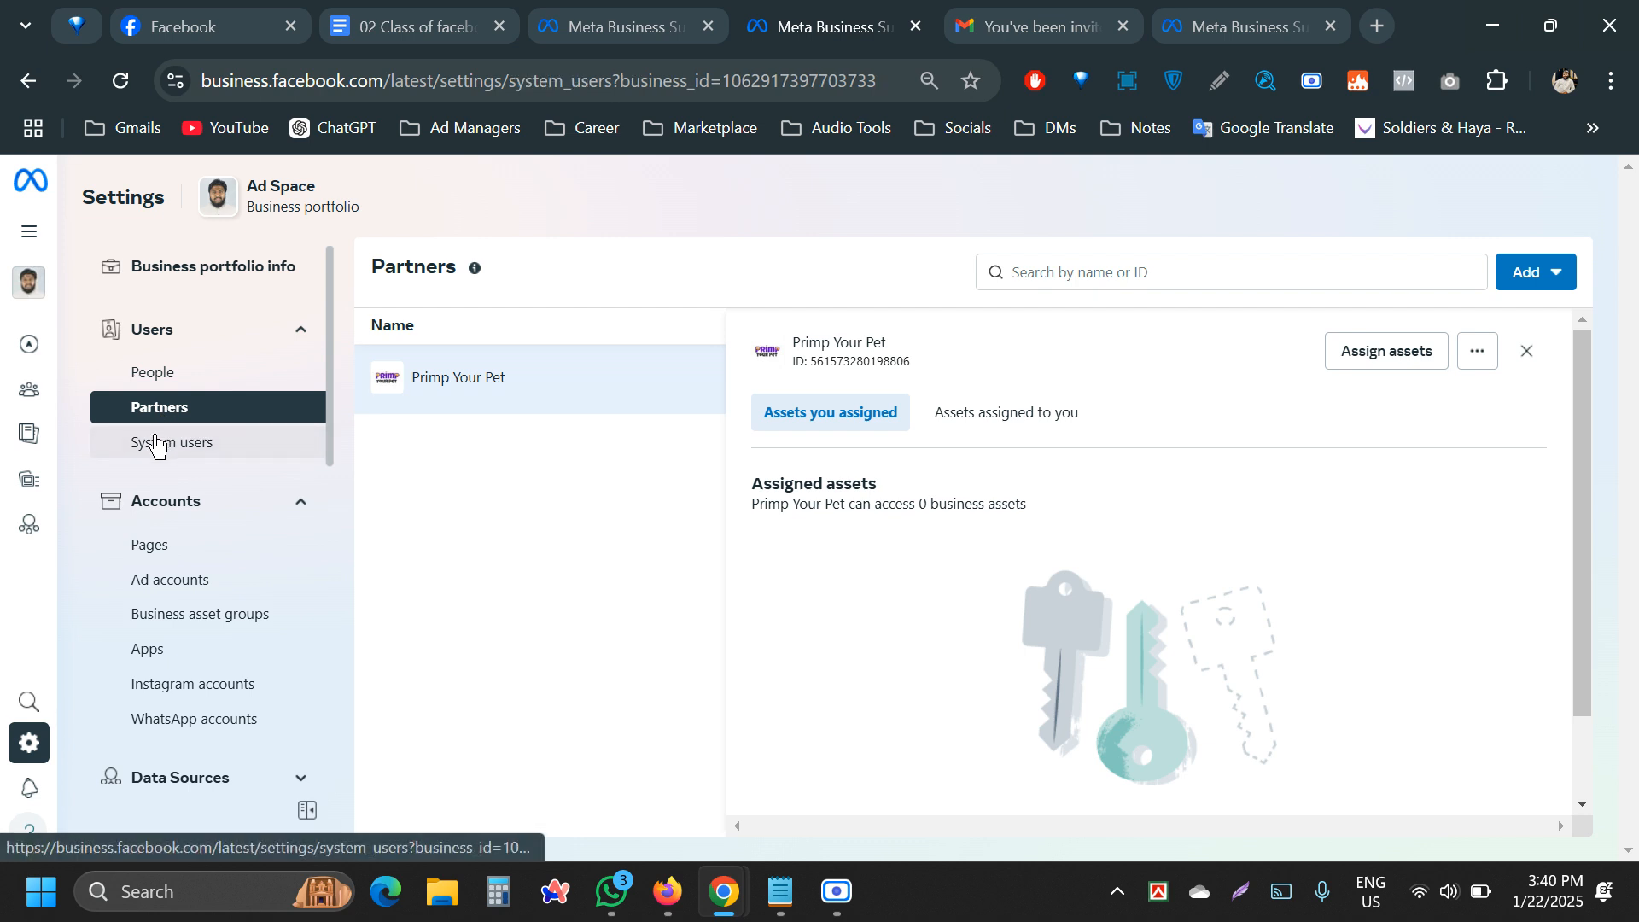
click(149, 373)
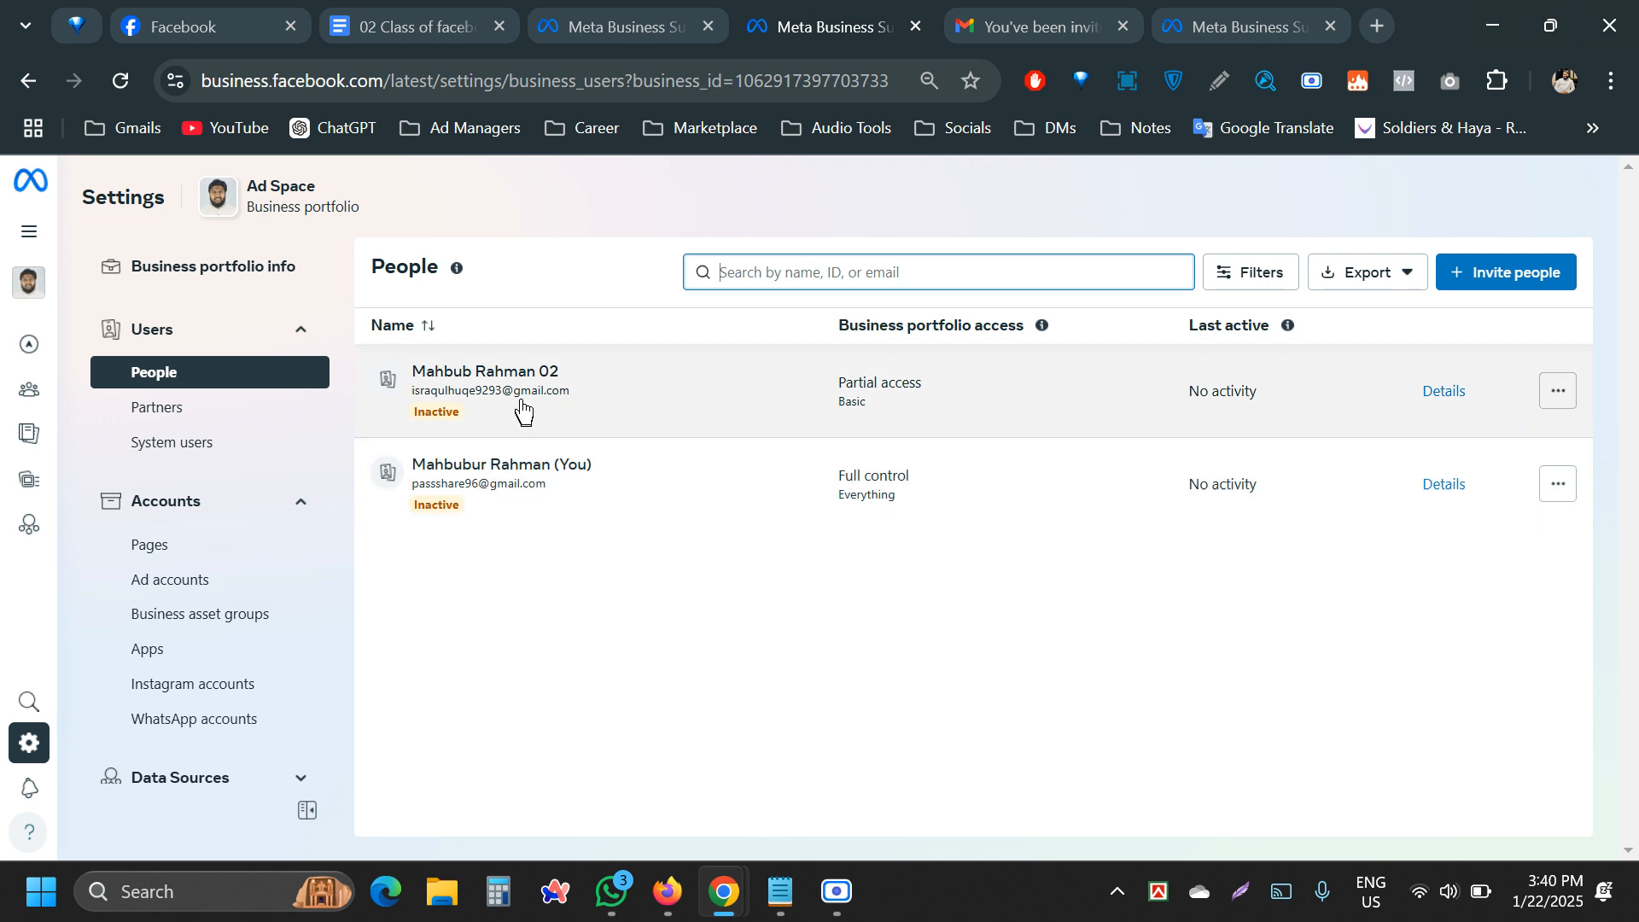
click(483, 495)
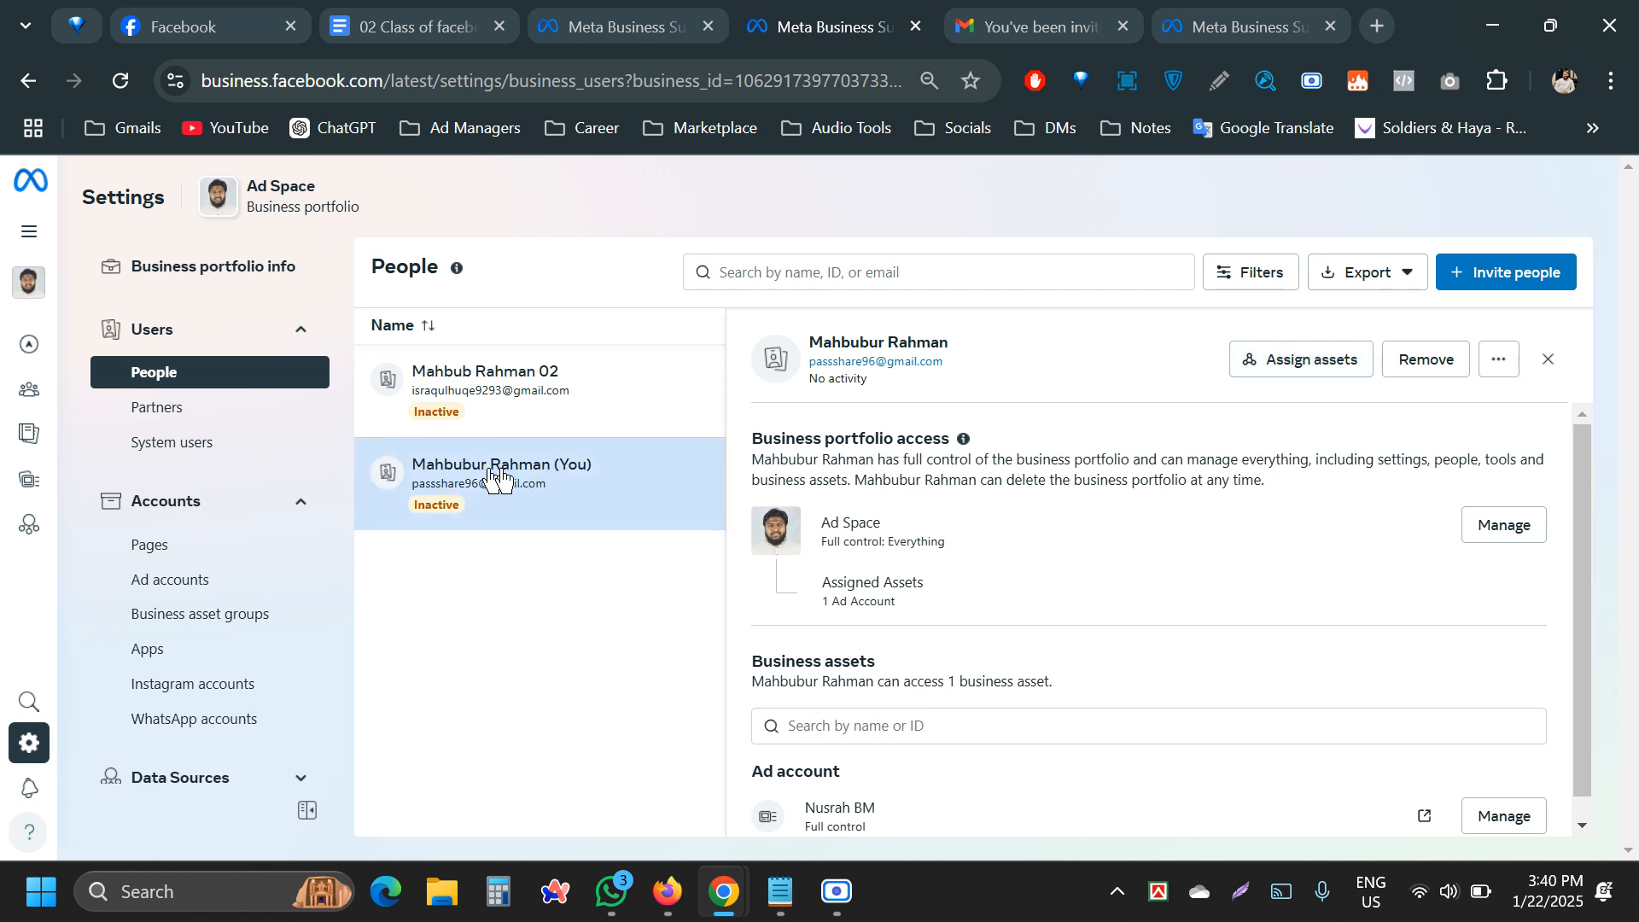
click(546, 397)
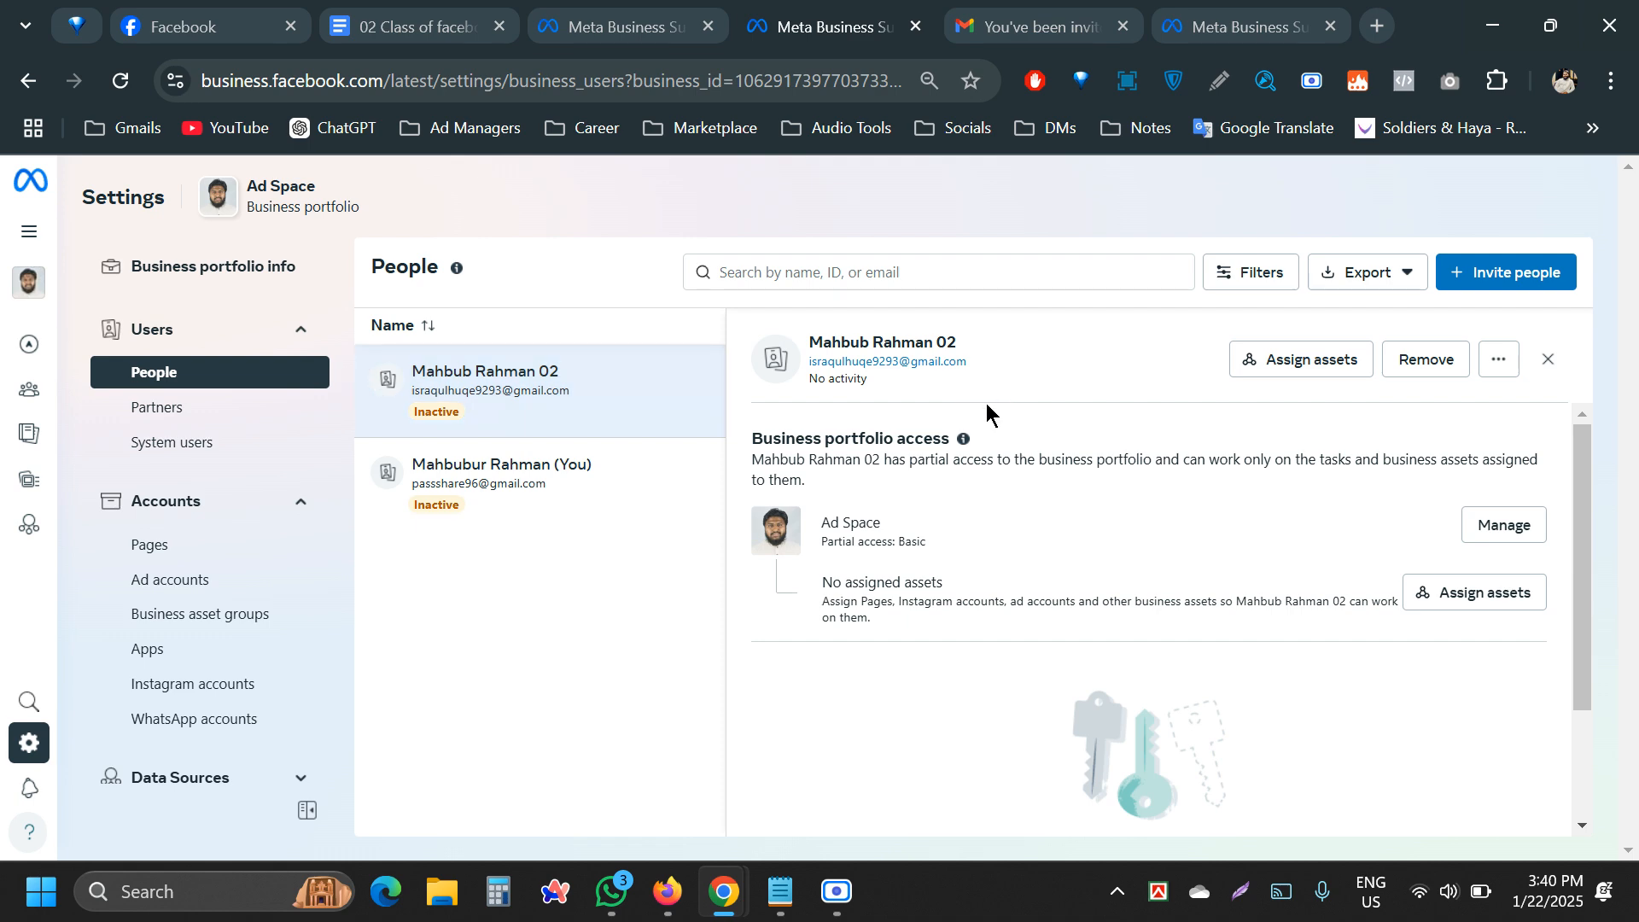
click(963, 438)
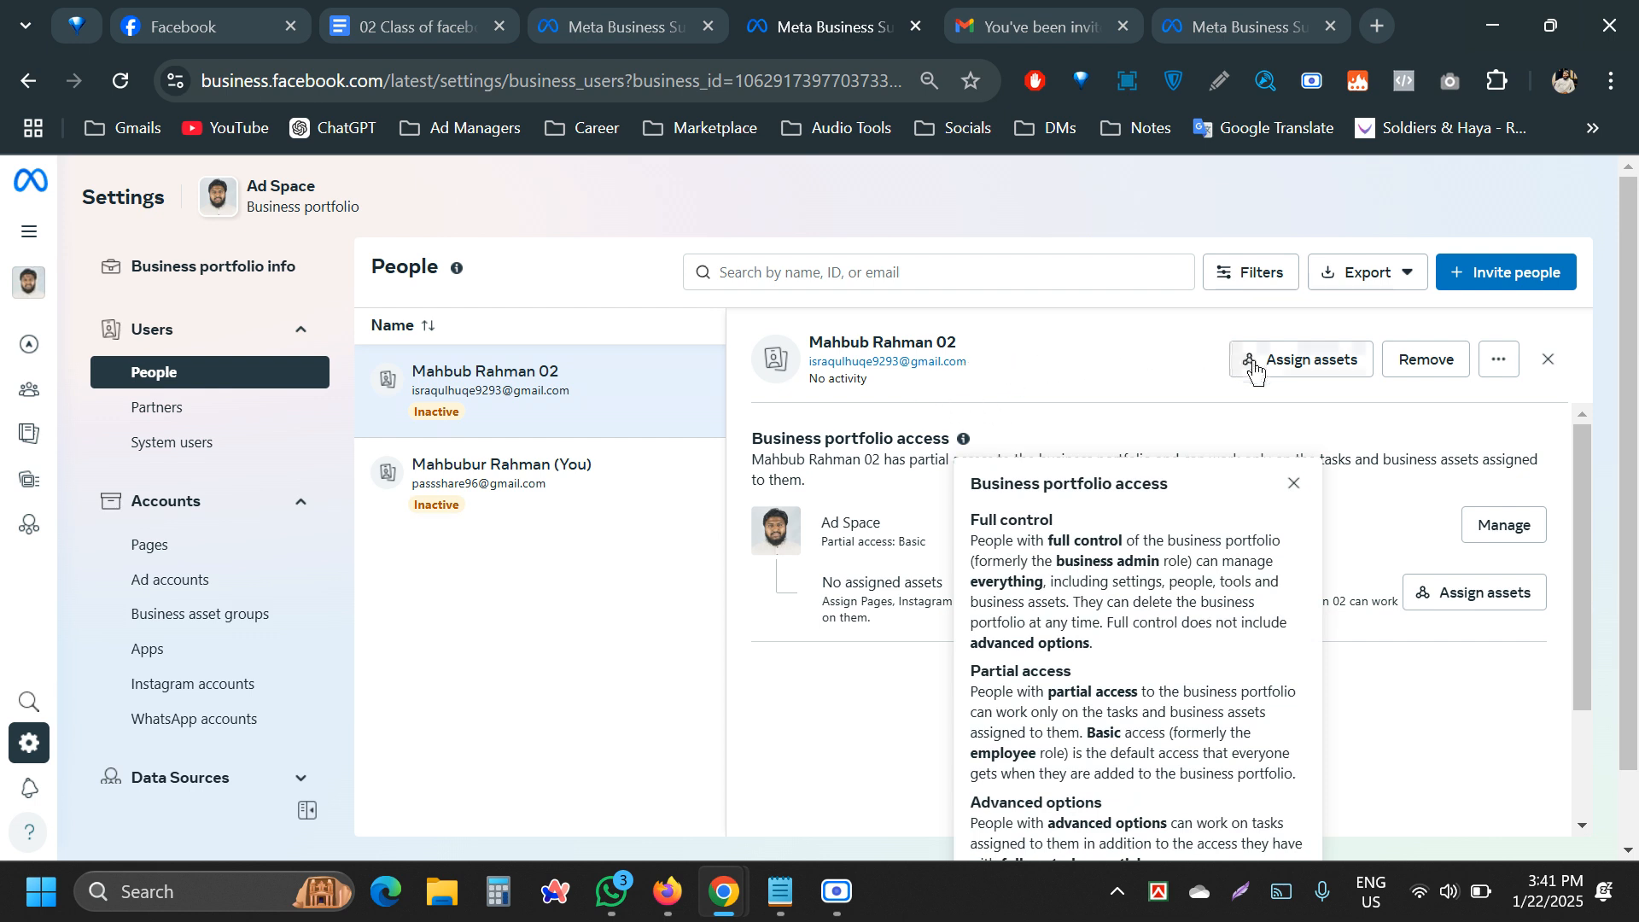
click(1312, 360)
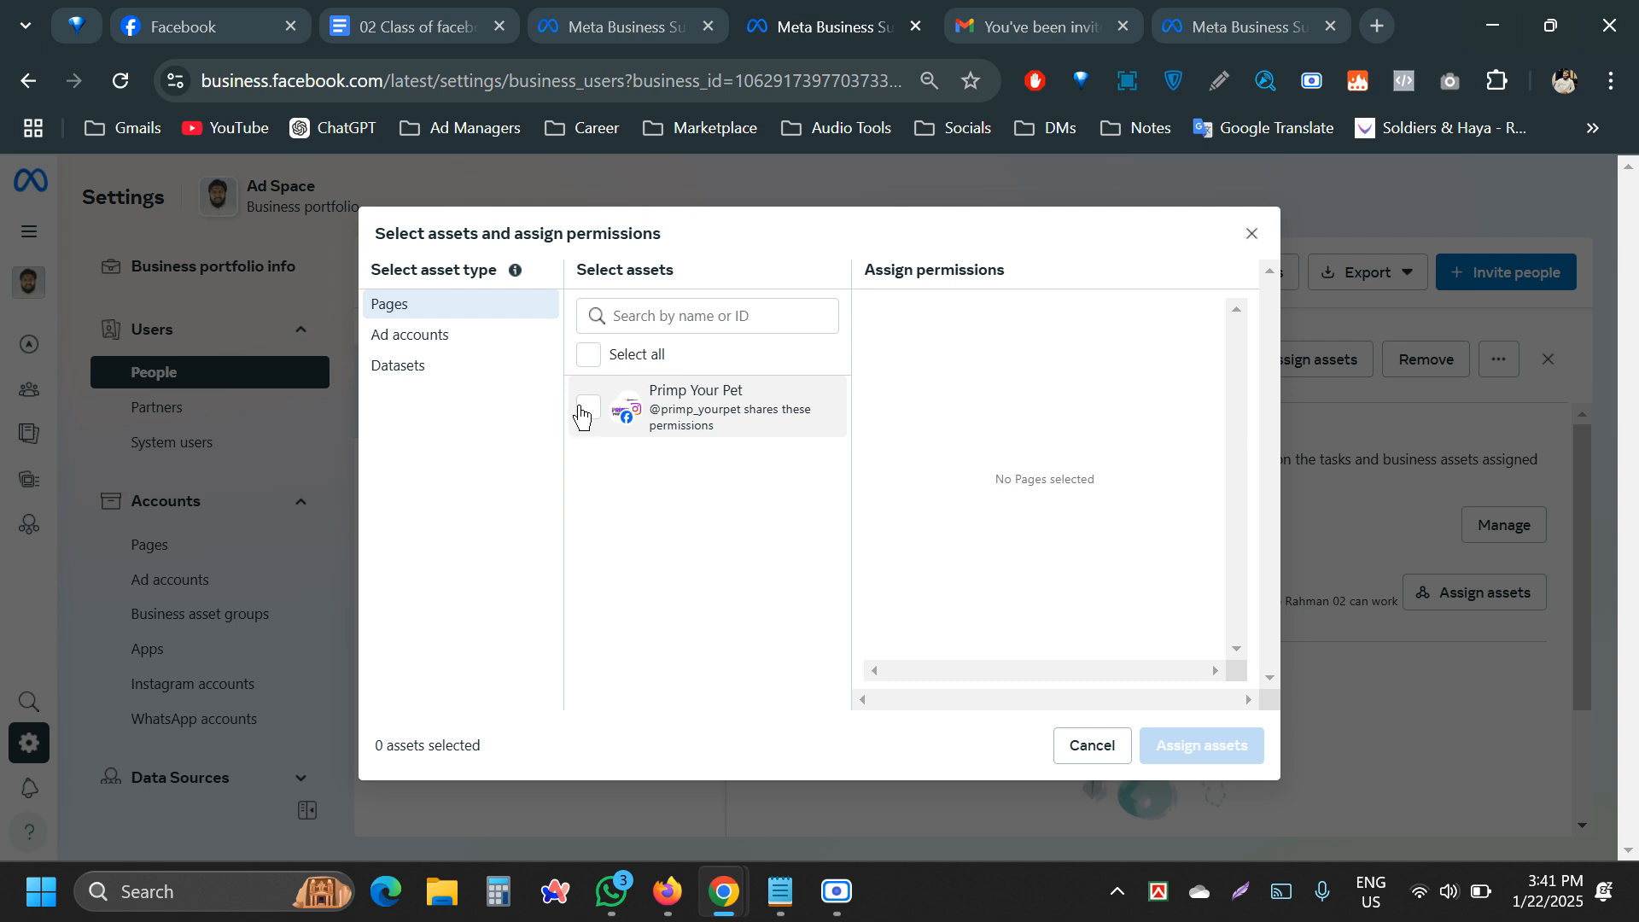
click(422, 368)
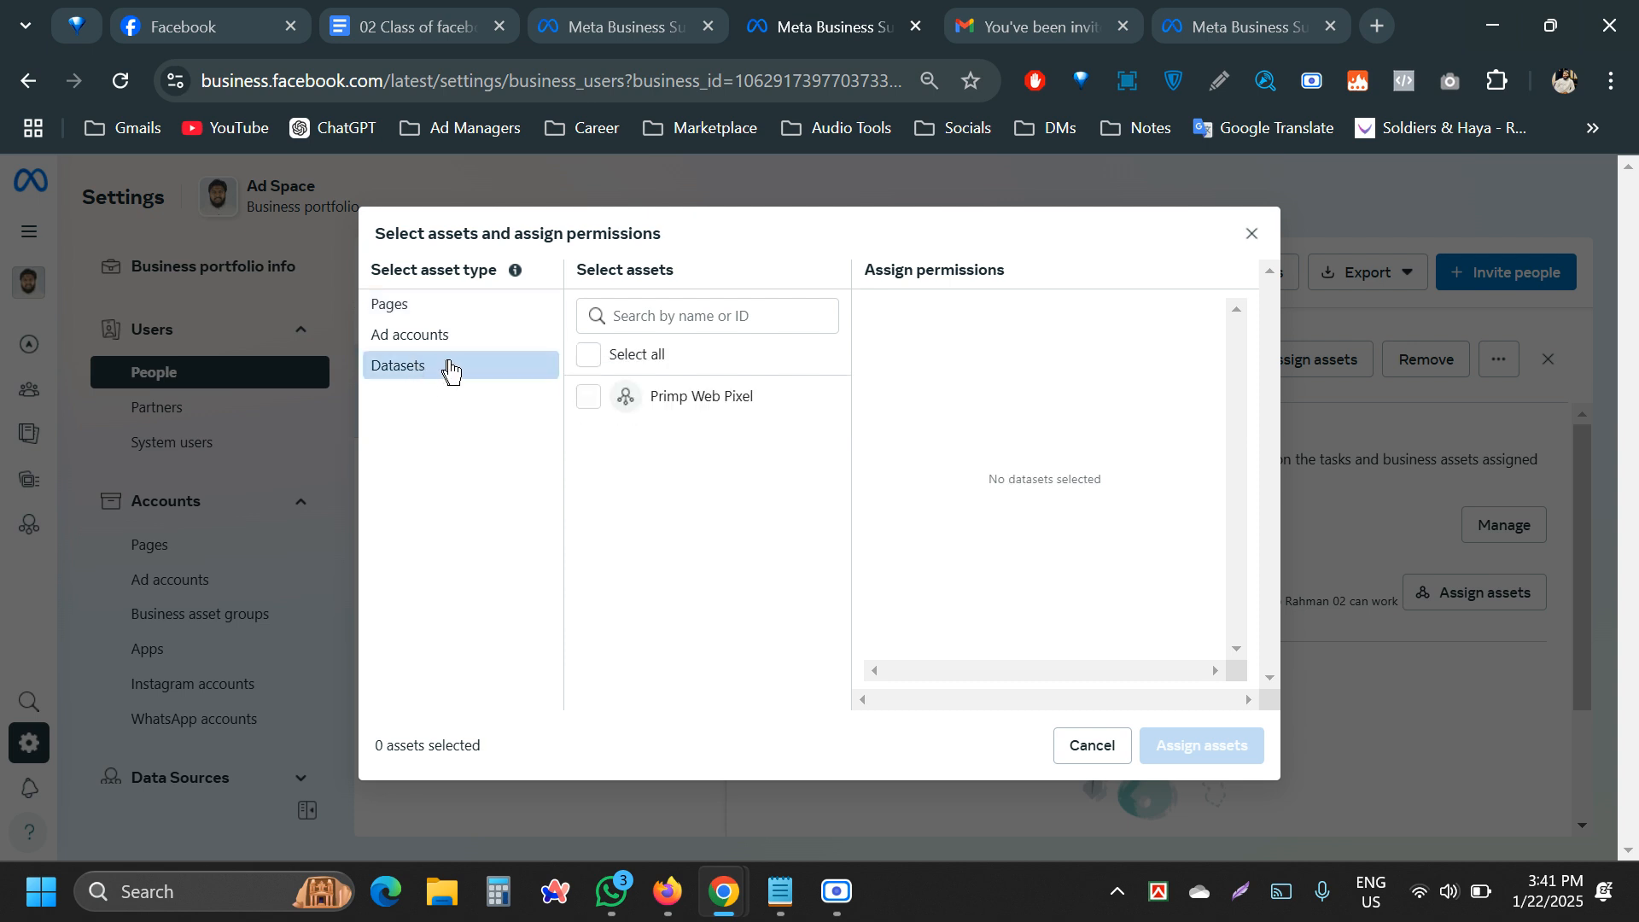
click(429, 341)
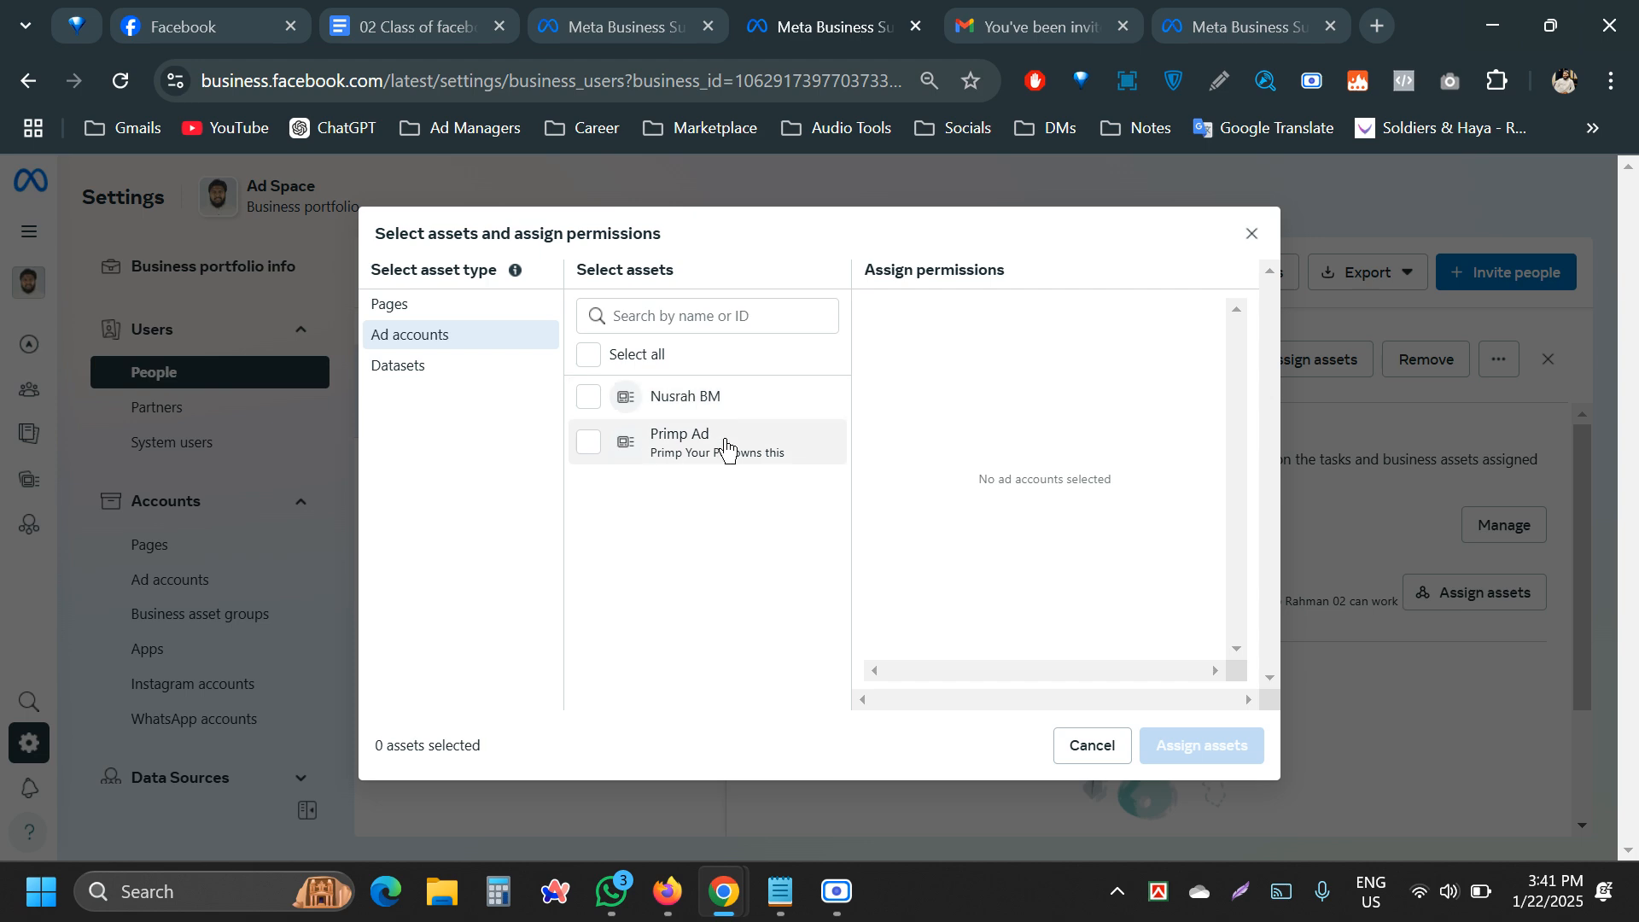
click(590, 441)
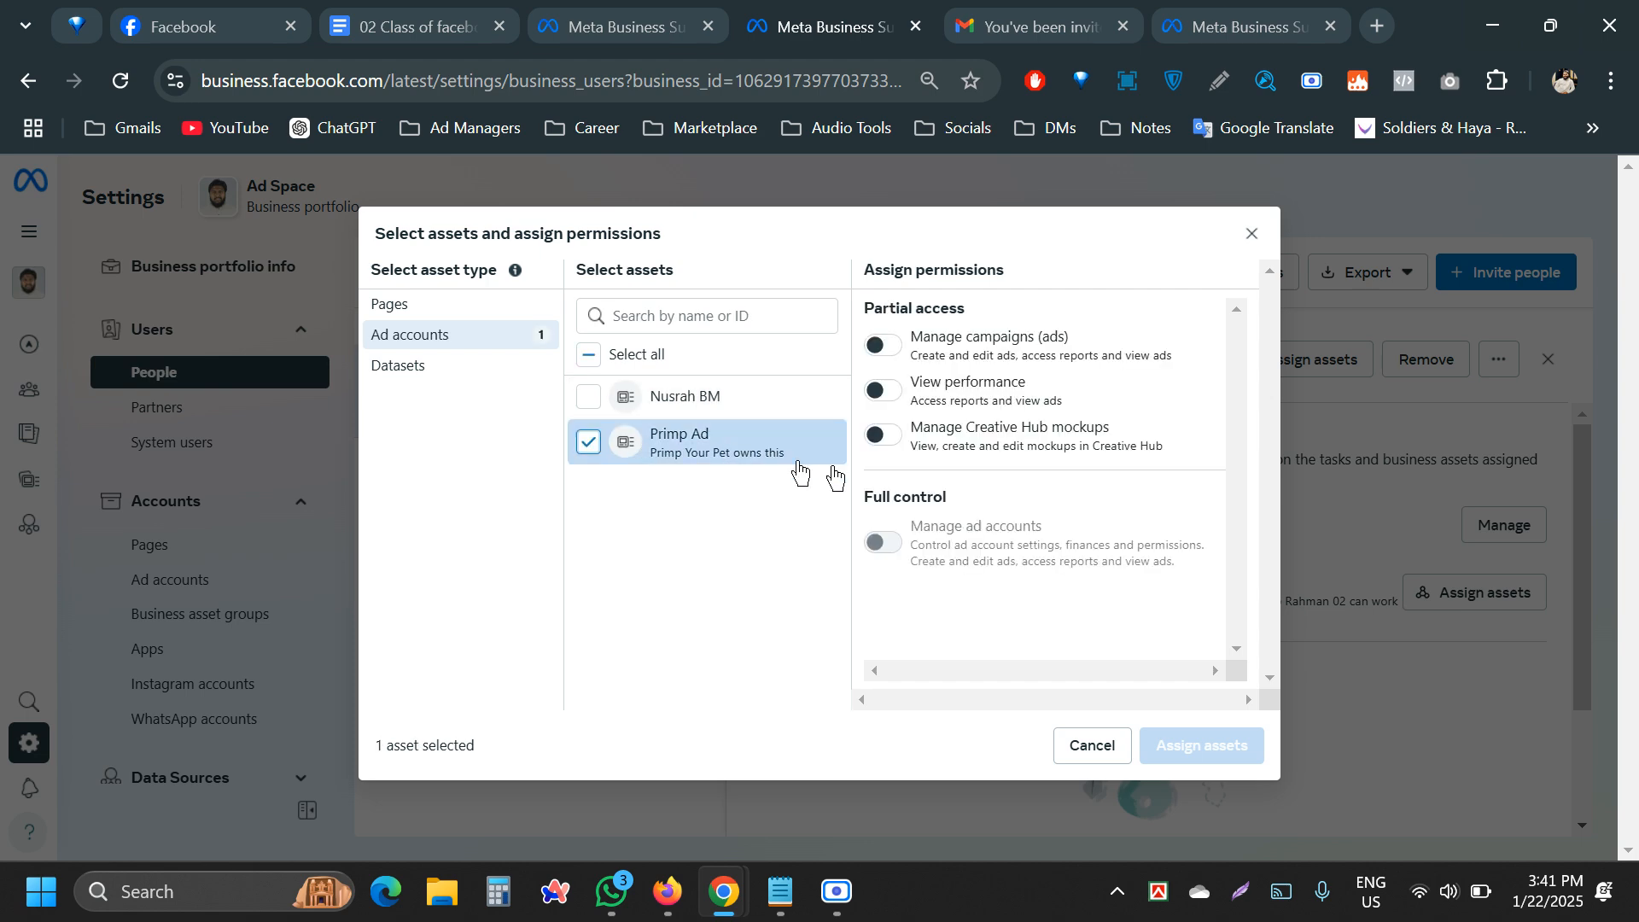
click(884, 435)
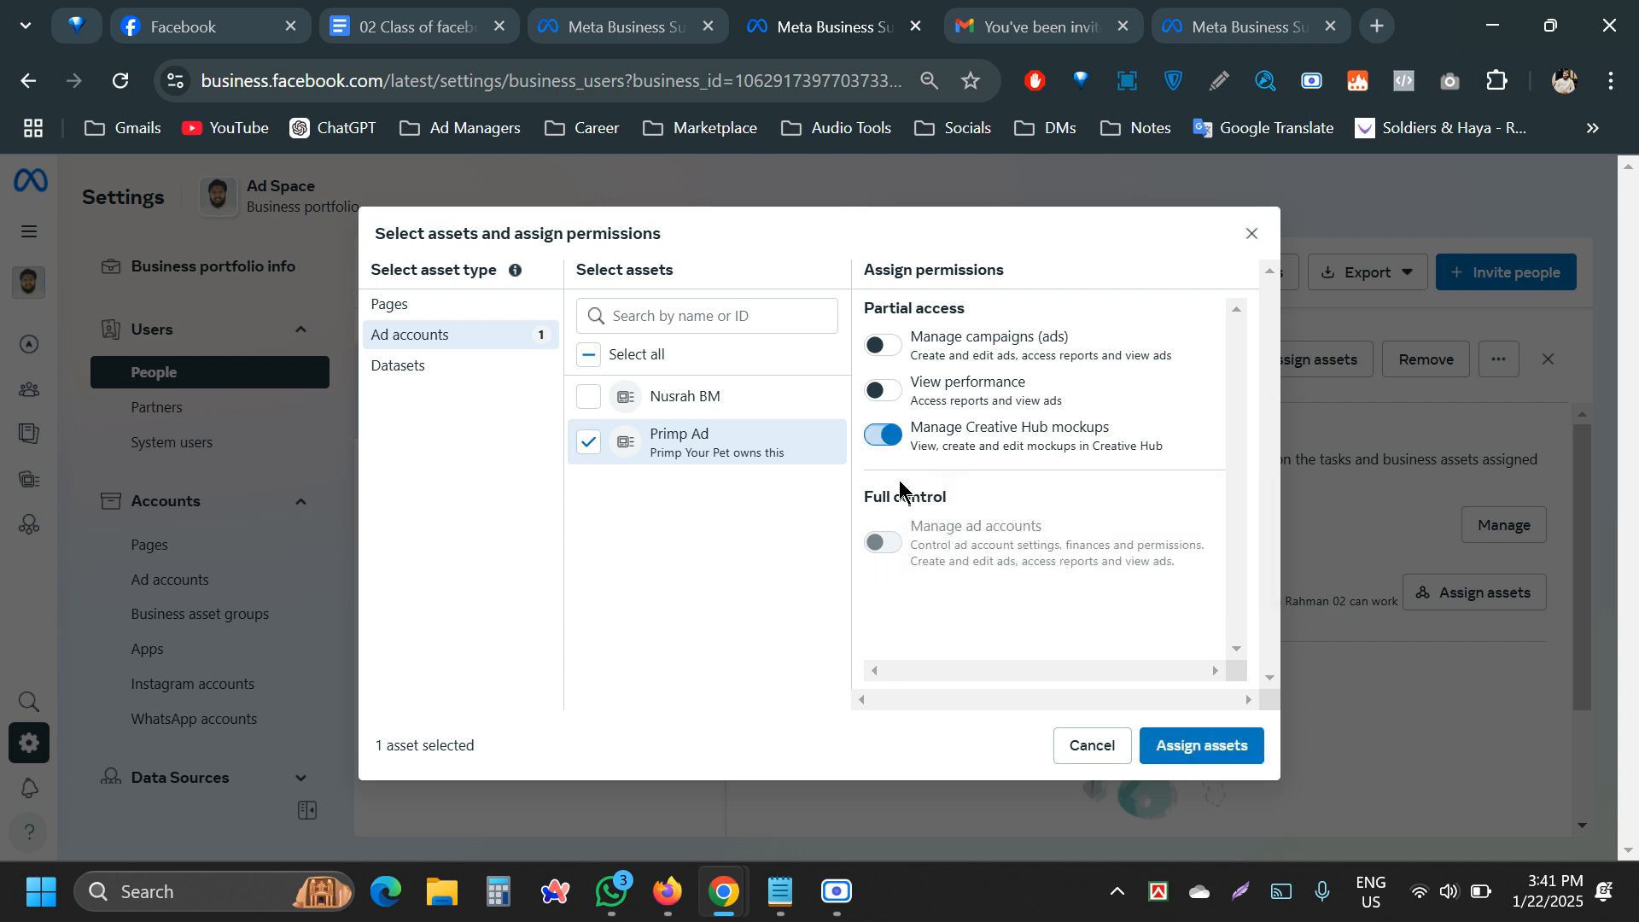
click(883, 390)
click(883, 344)
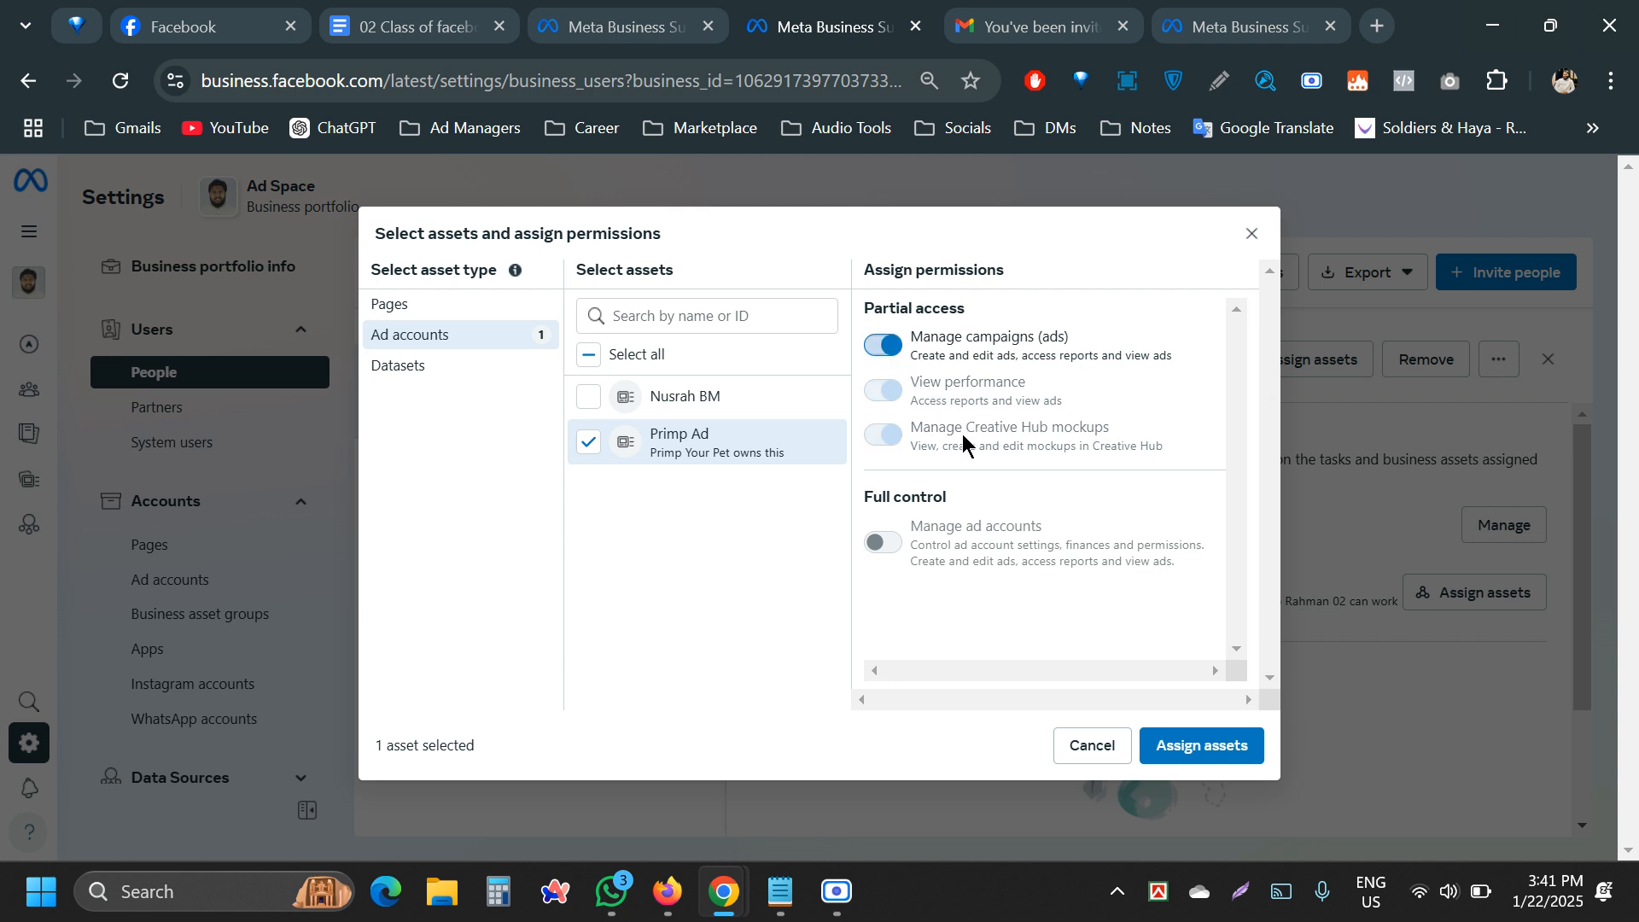
click(1251, 233)
click(1025, 467)
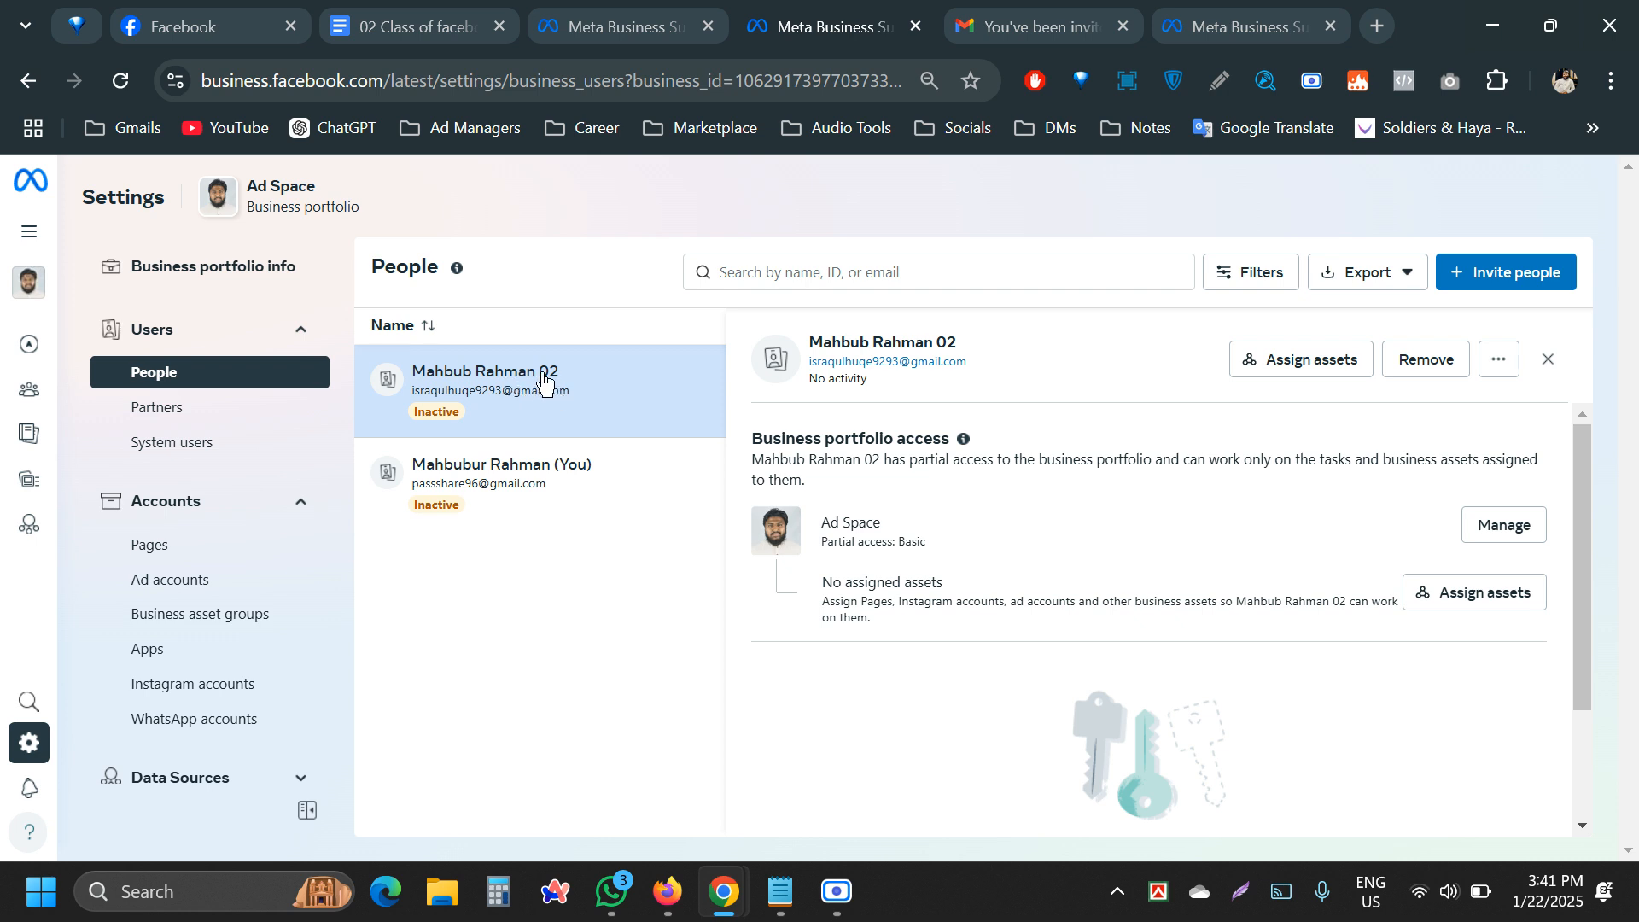
- Assign the Primp Ad ad account to the partial-access person with Manage Creative Hub mockups, View performance and Manage campaigns (ads) permissions
click(1304, 364)
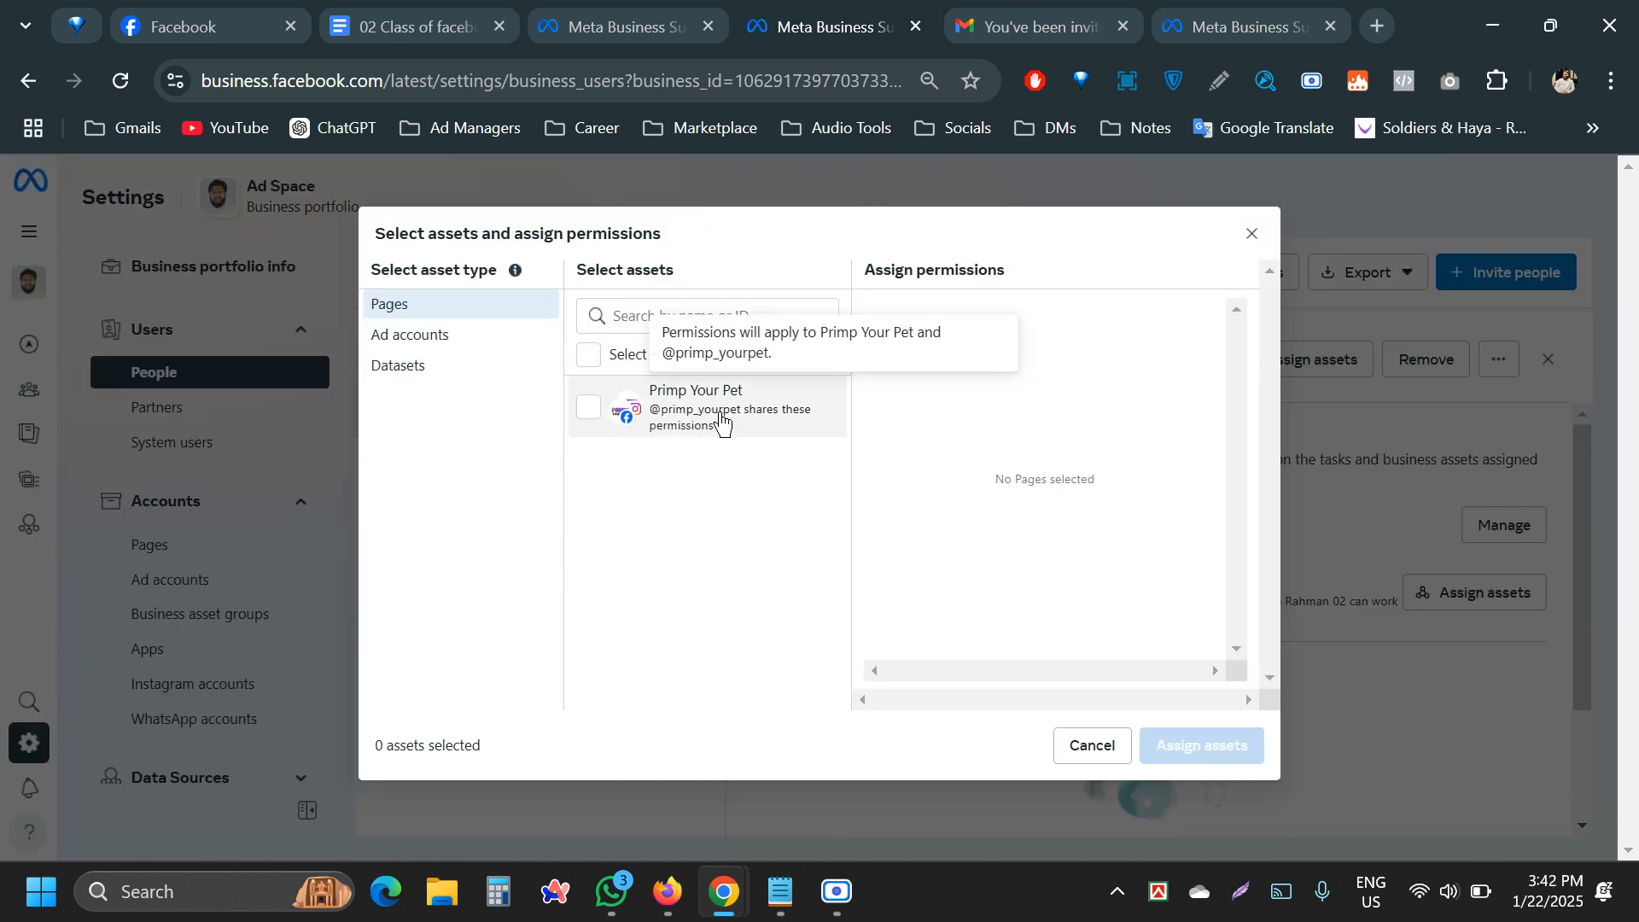
click(435, 334)
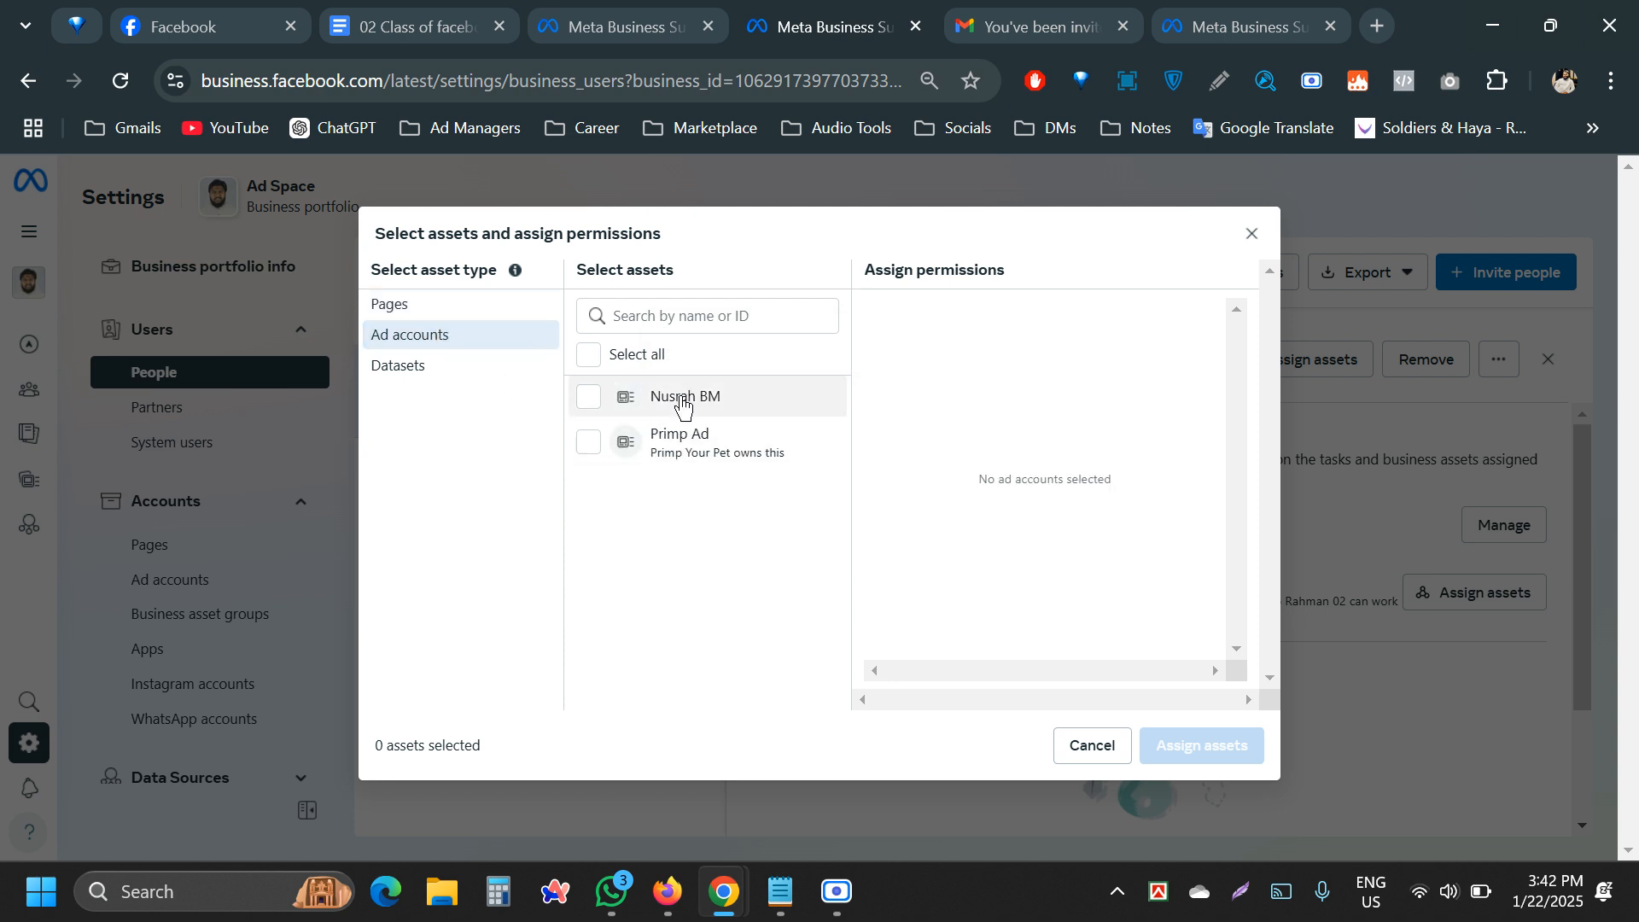
click(728, 459)
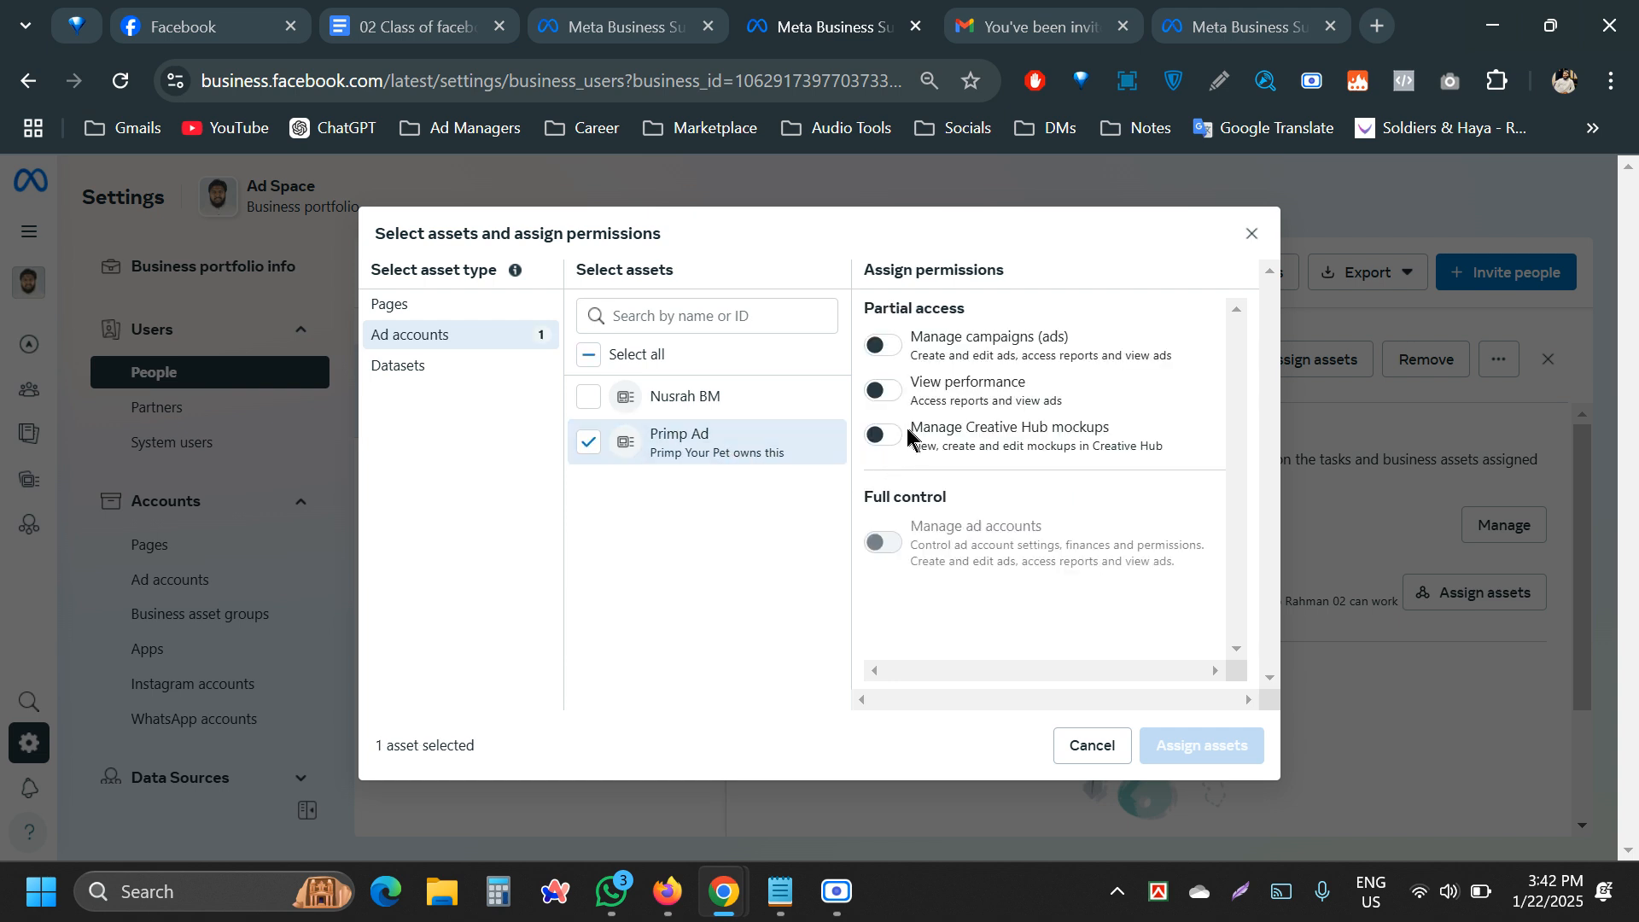
click(886, 437)
click(884, 390)
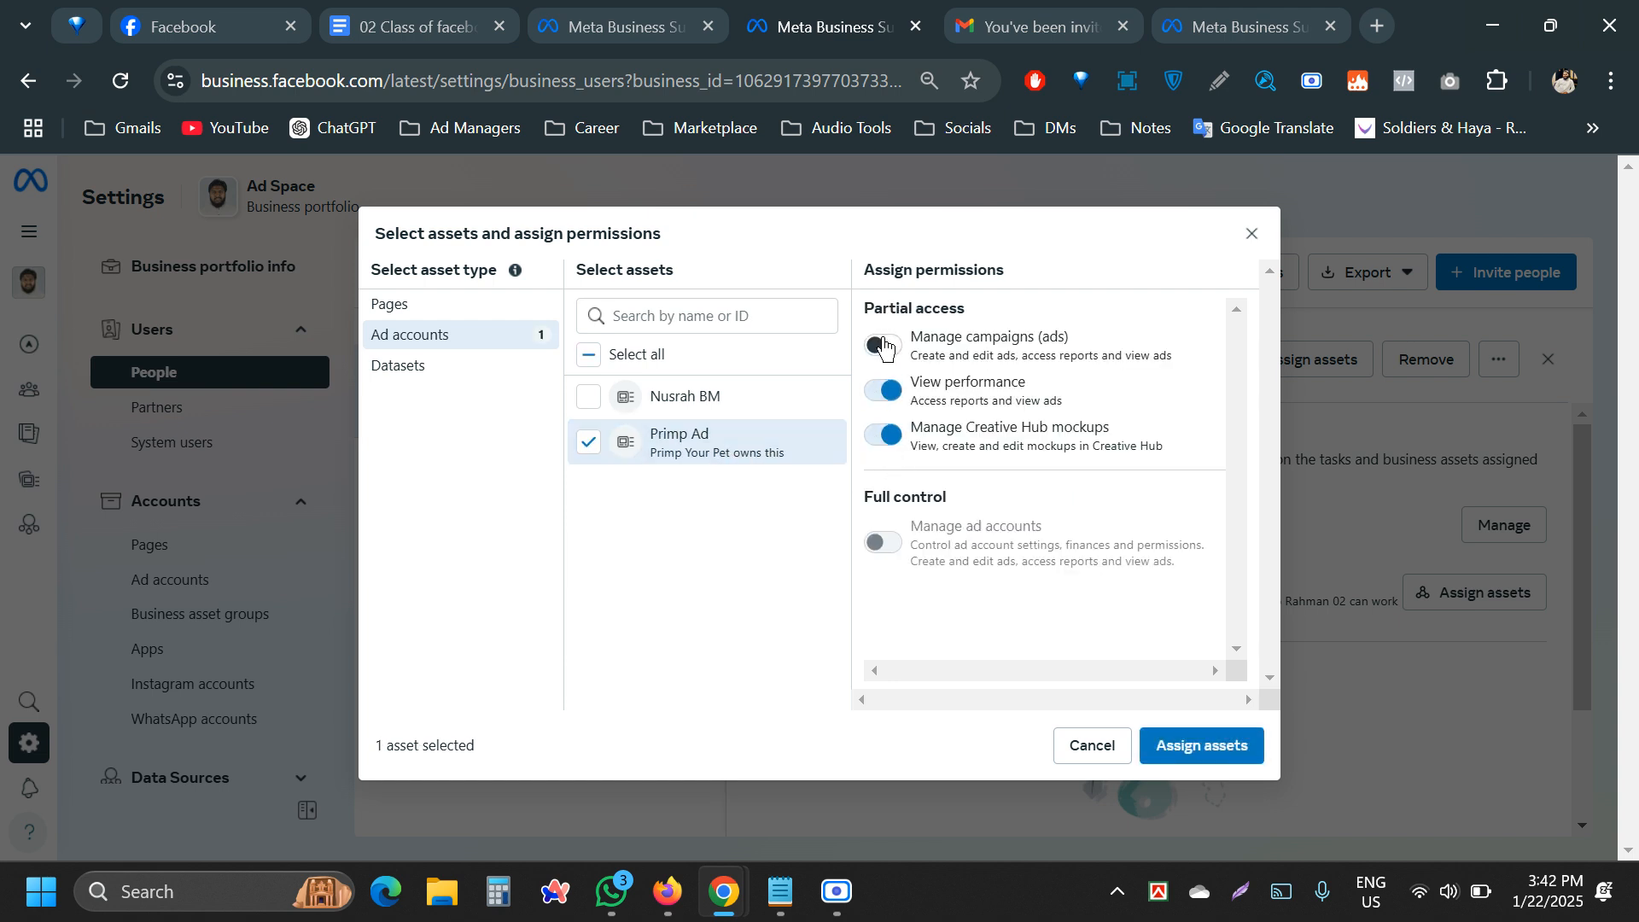
click(883, 344)
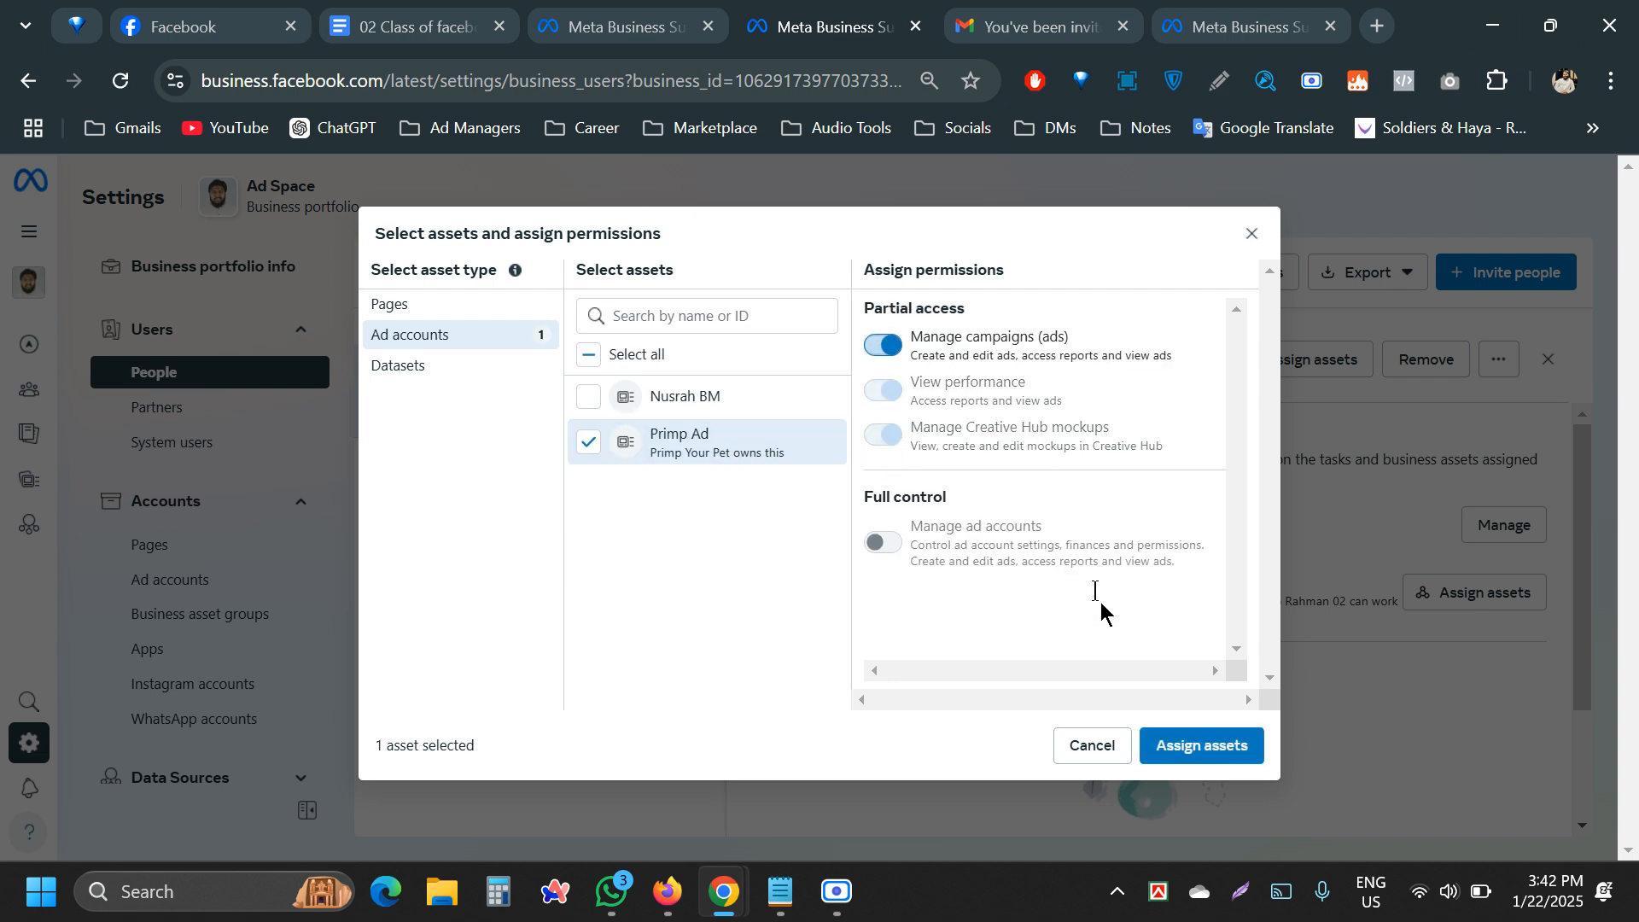
click(1204, 748)
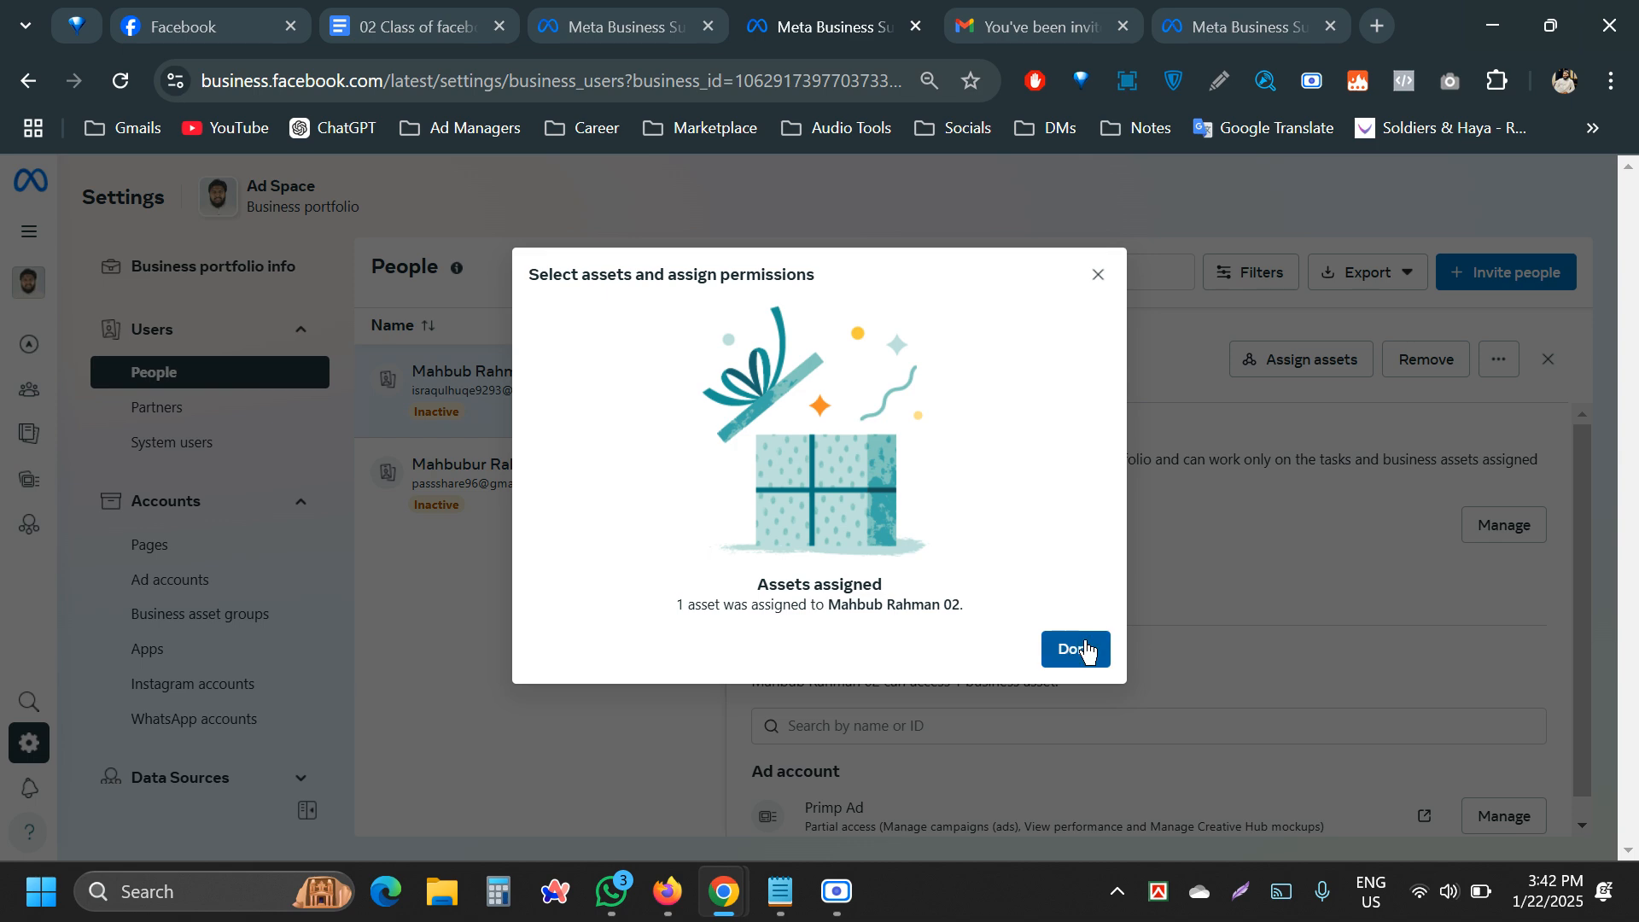
click(1084, 649)
- Check the partial-access person's editable name information and business portfolio permission options, leaving both unchanged
scroll(1086, 642, down, 1)
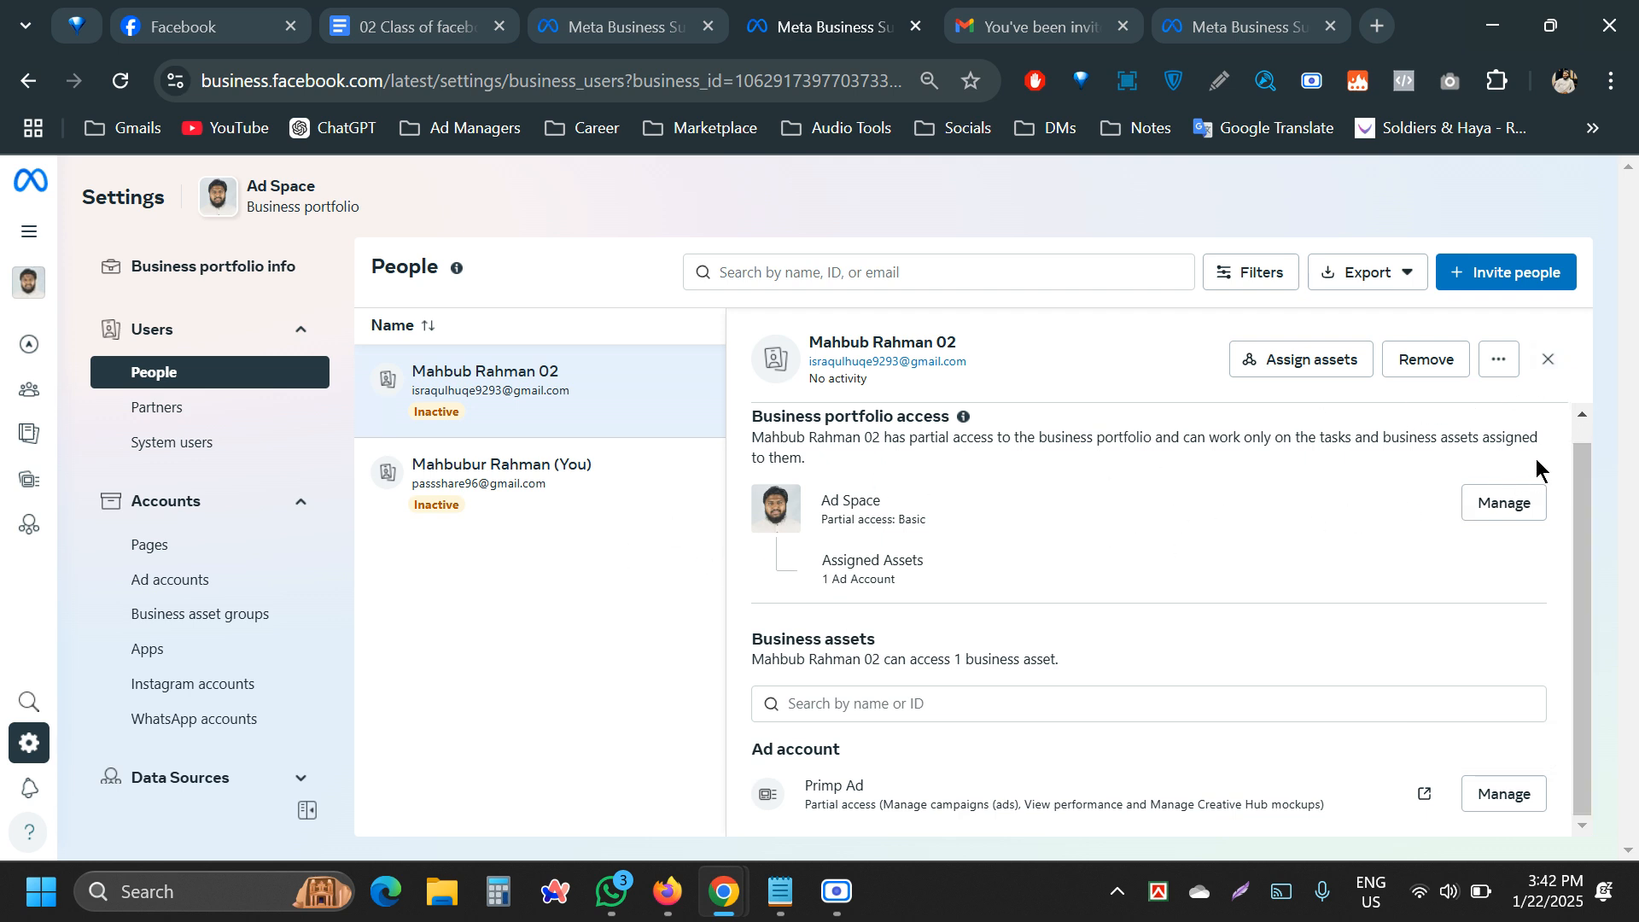
click(1508, 366)
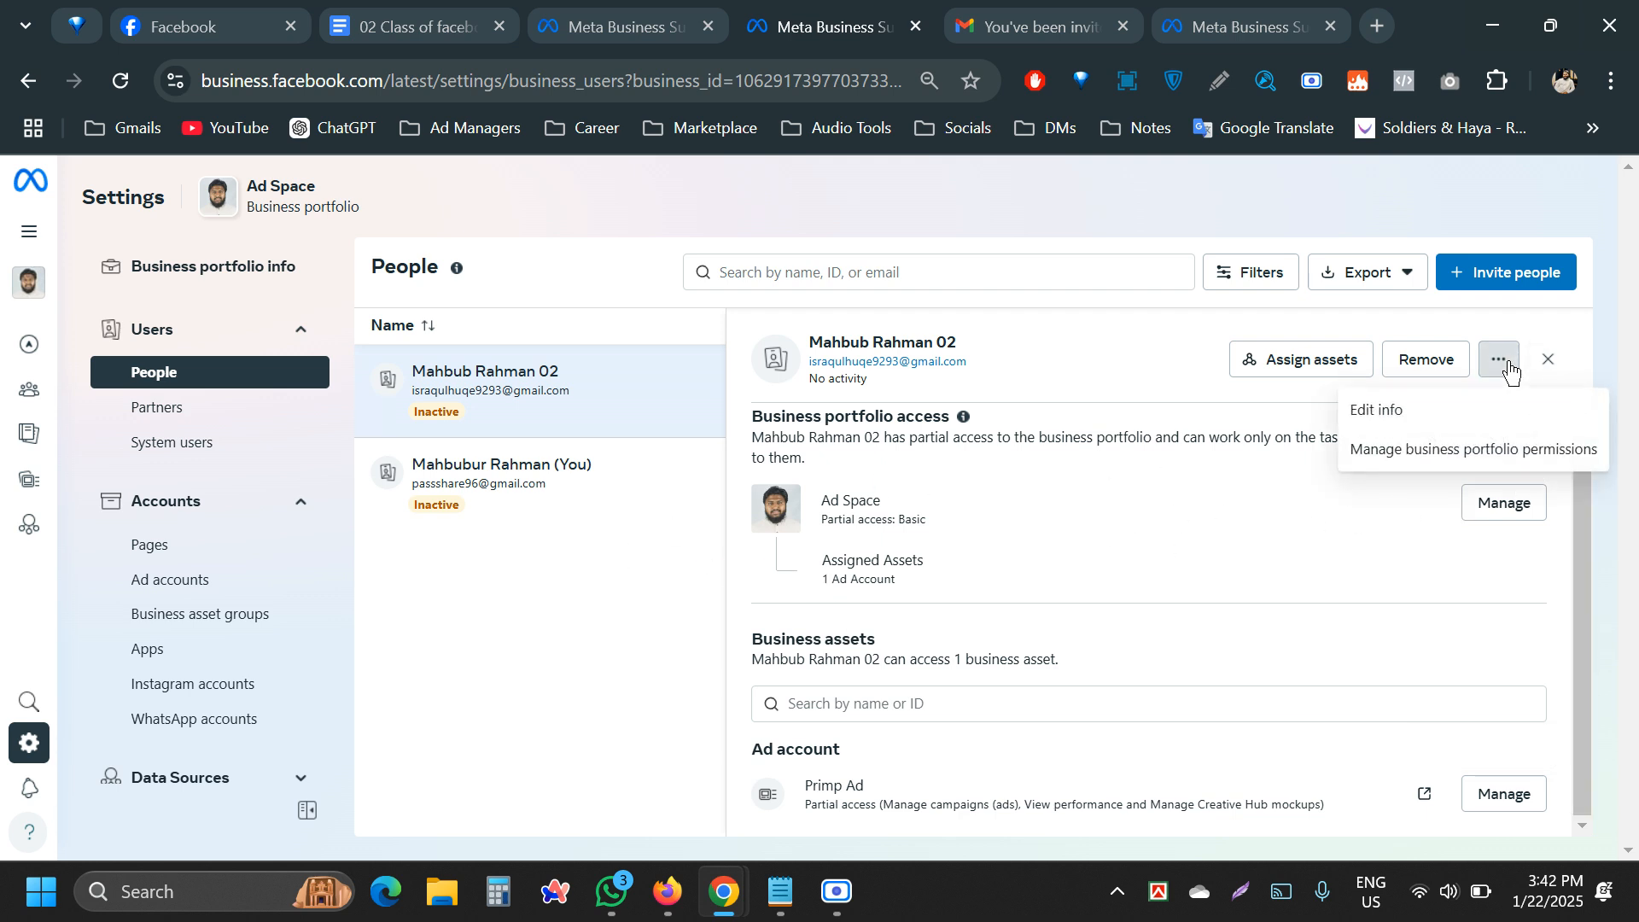
click(1378, 412)
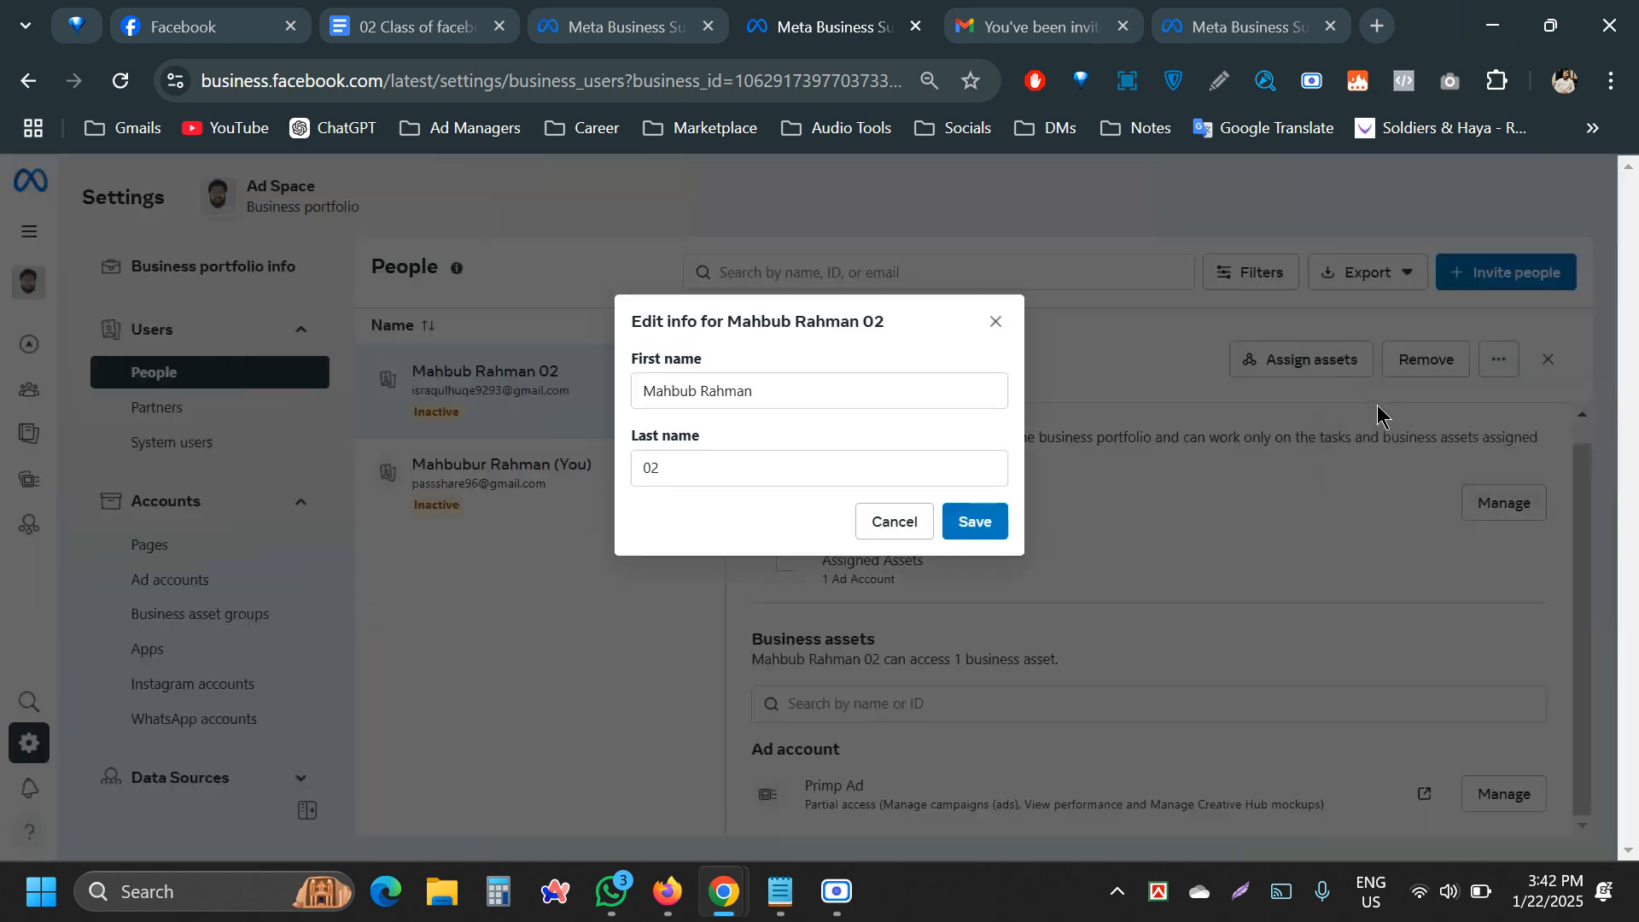
click(995, 321)
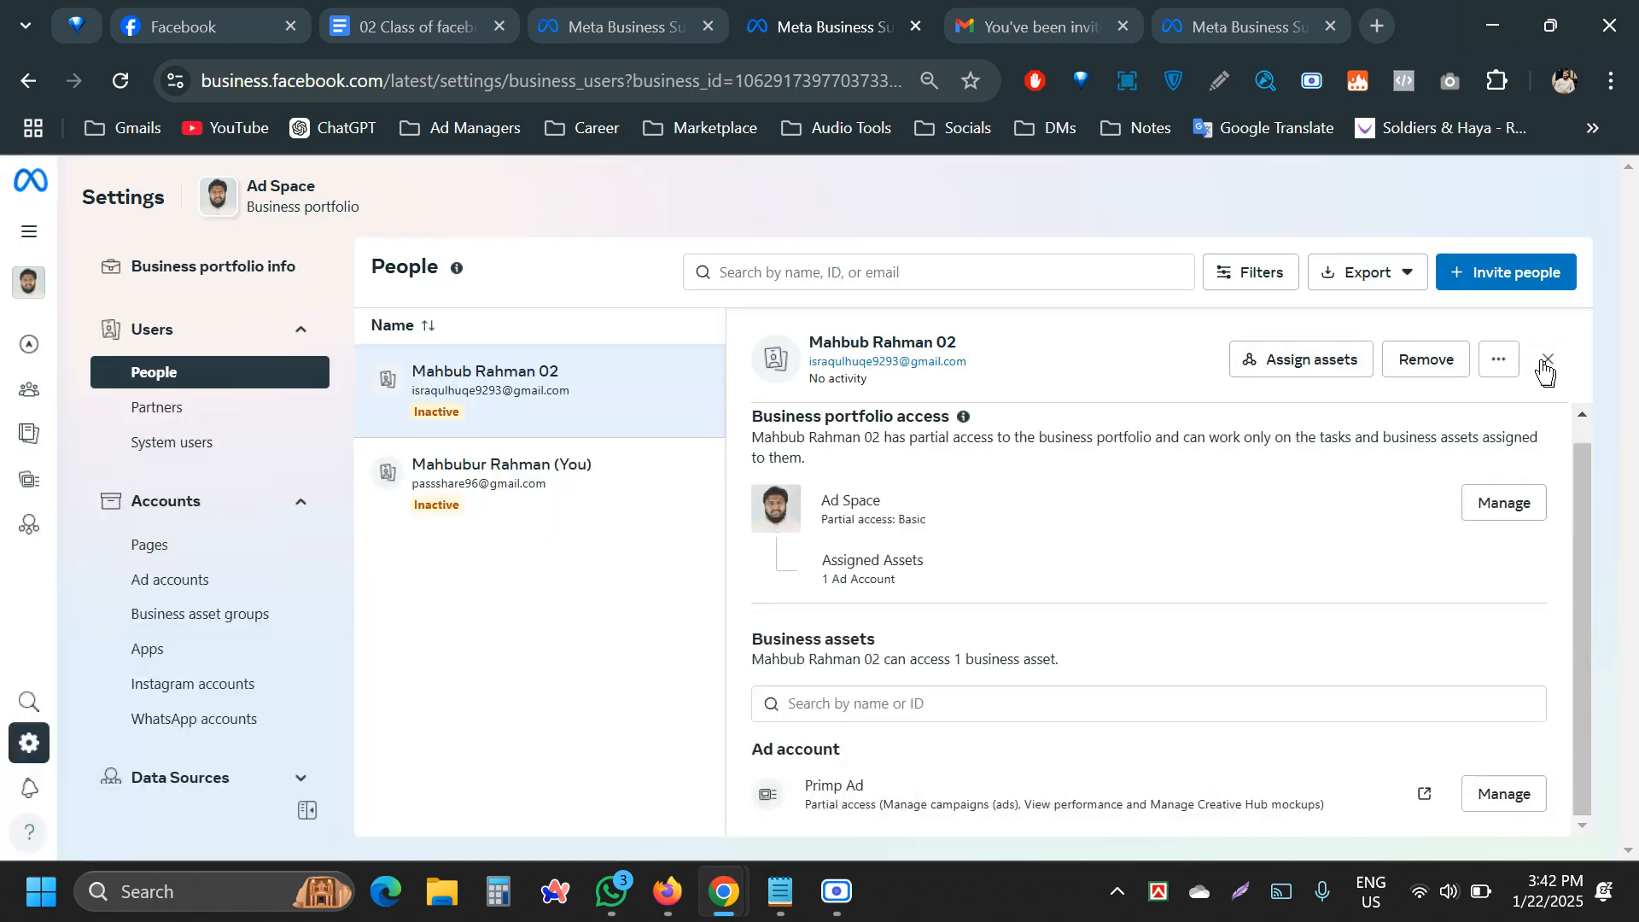
click(1499, 360)
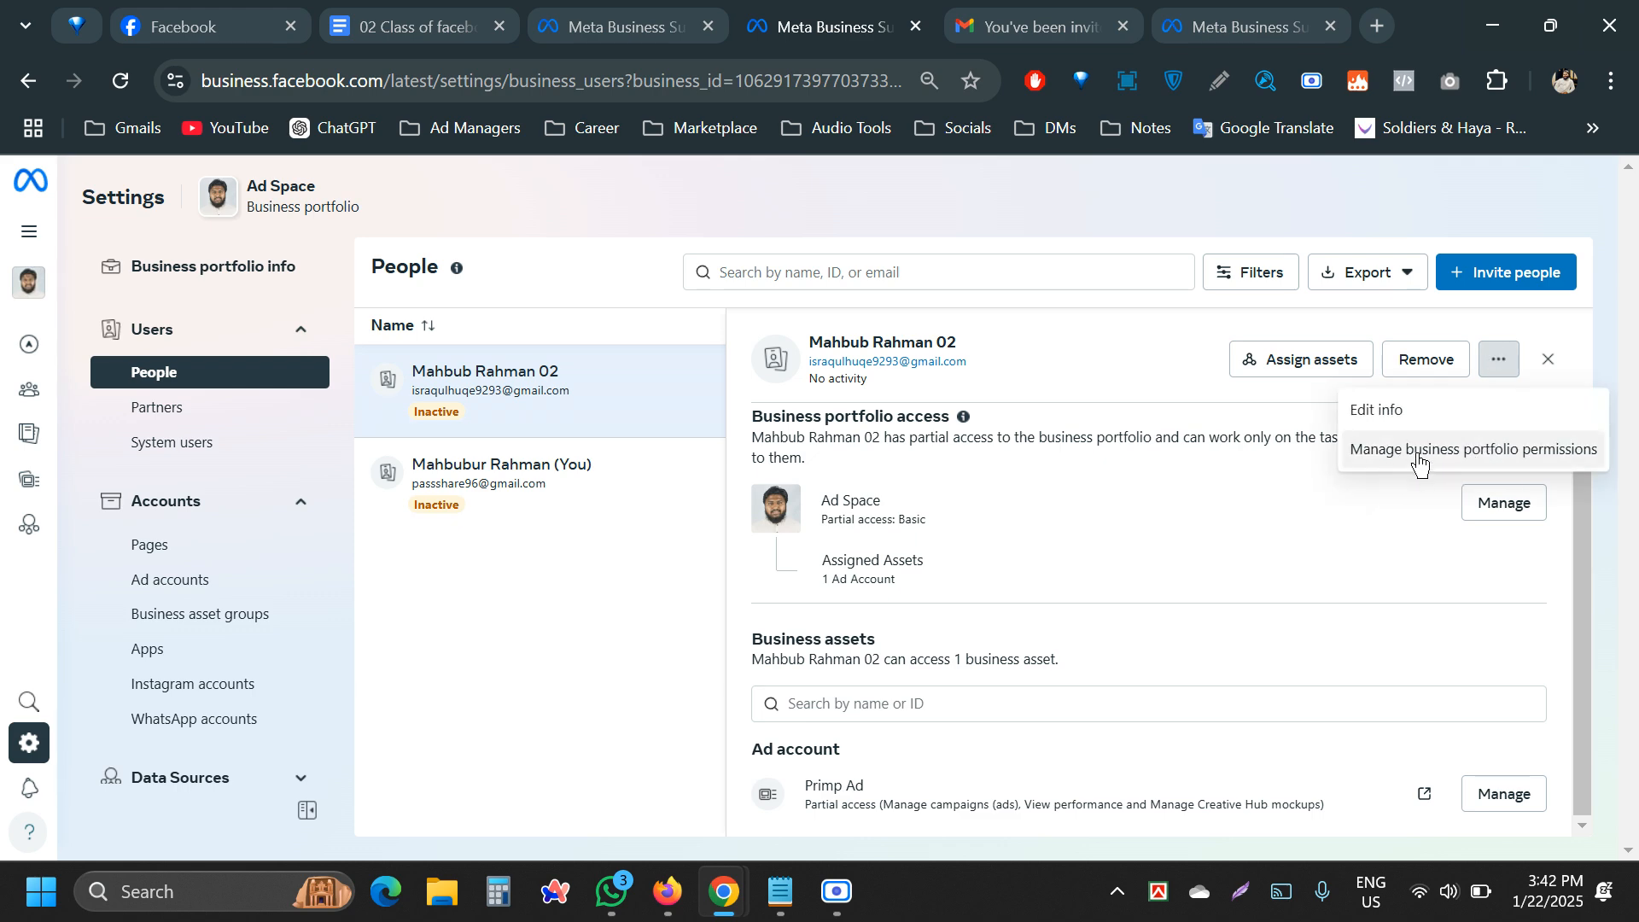
click(1454, 452)
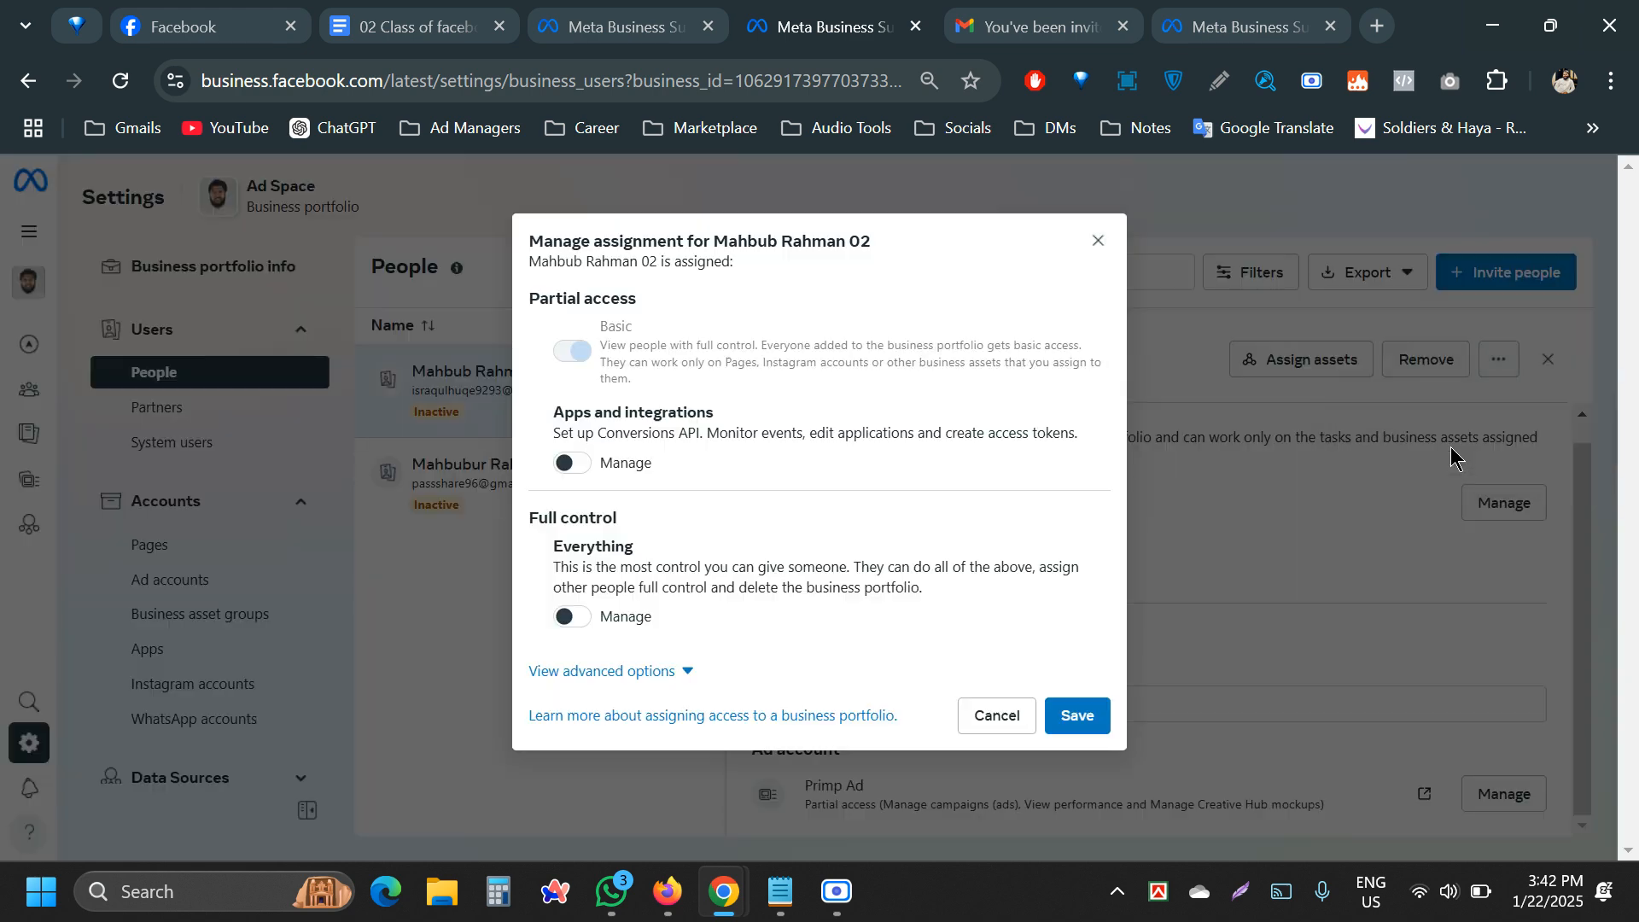
click(1098, 240)
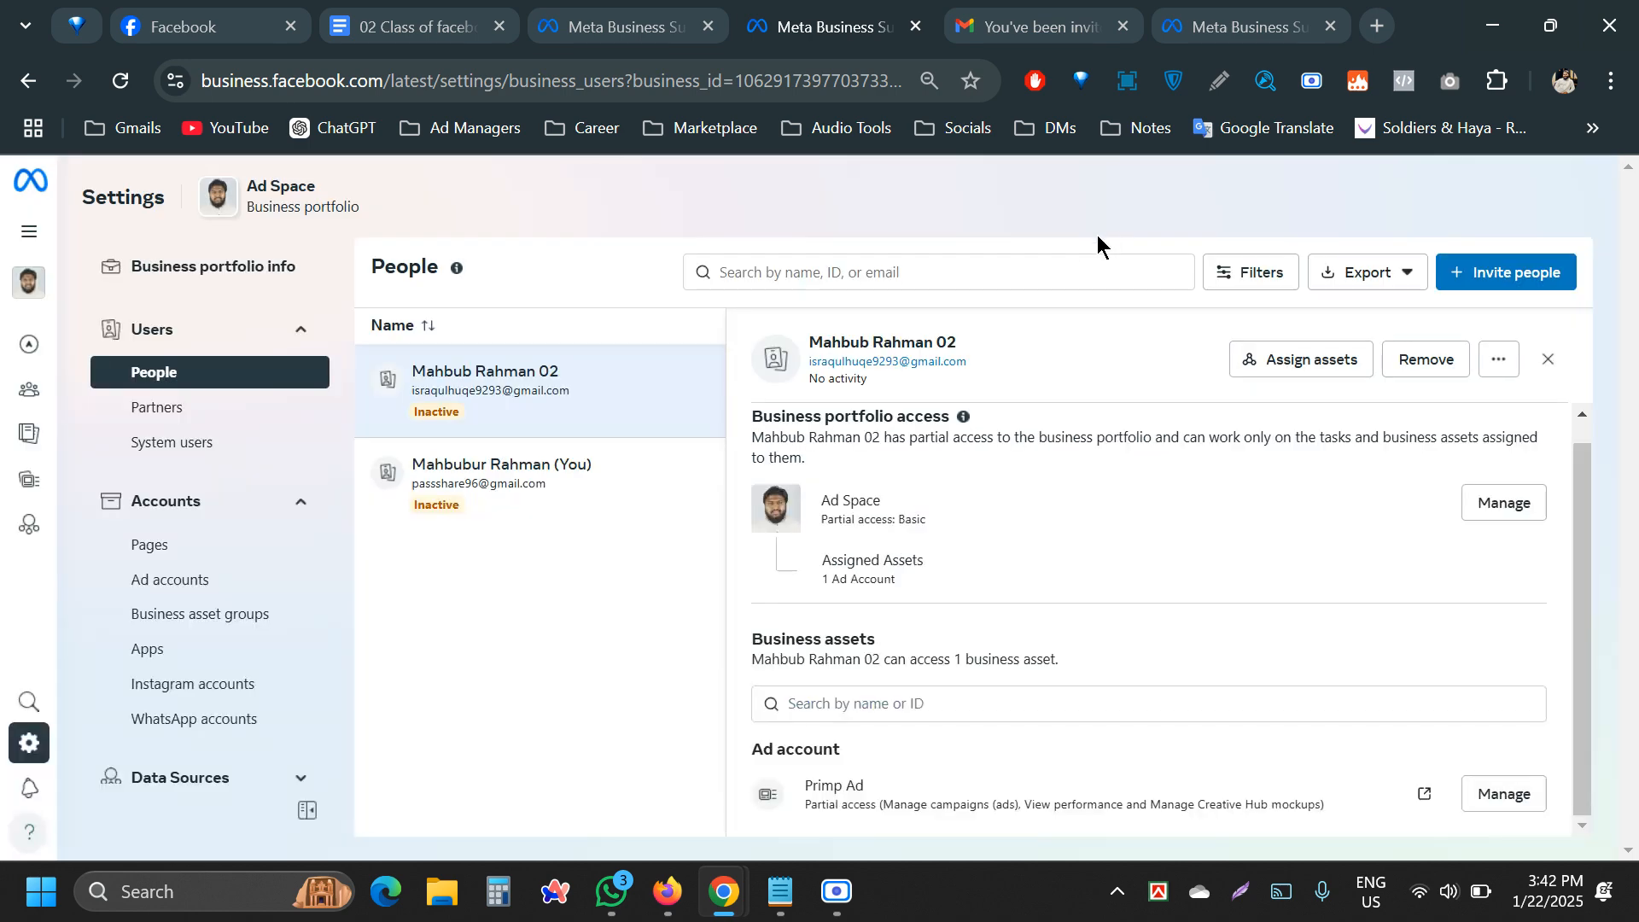
- Examine the Pages and ad accounts offered for assignment to the partial-access person, from both the details view and the People list
click(1262, 359)
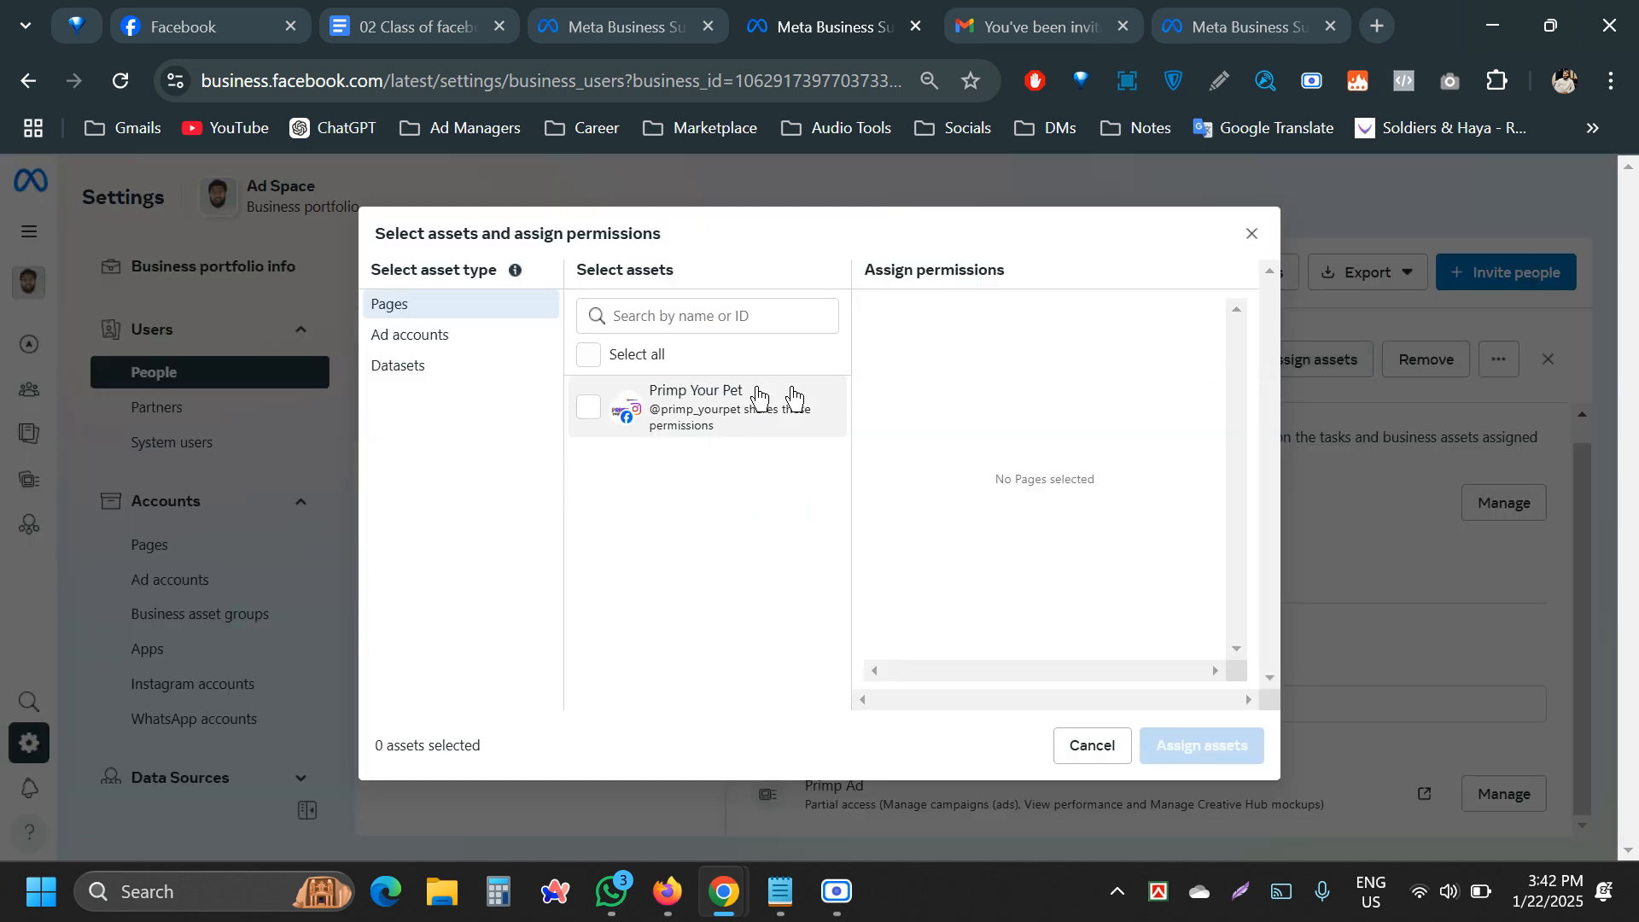
click(461, 339)
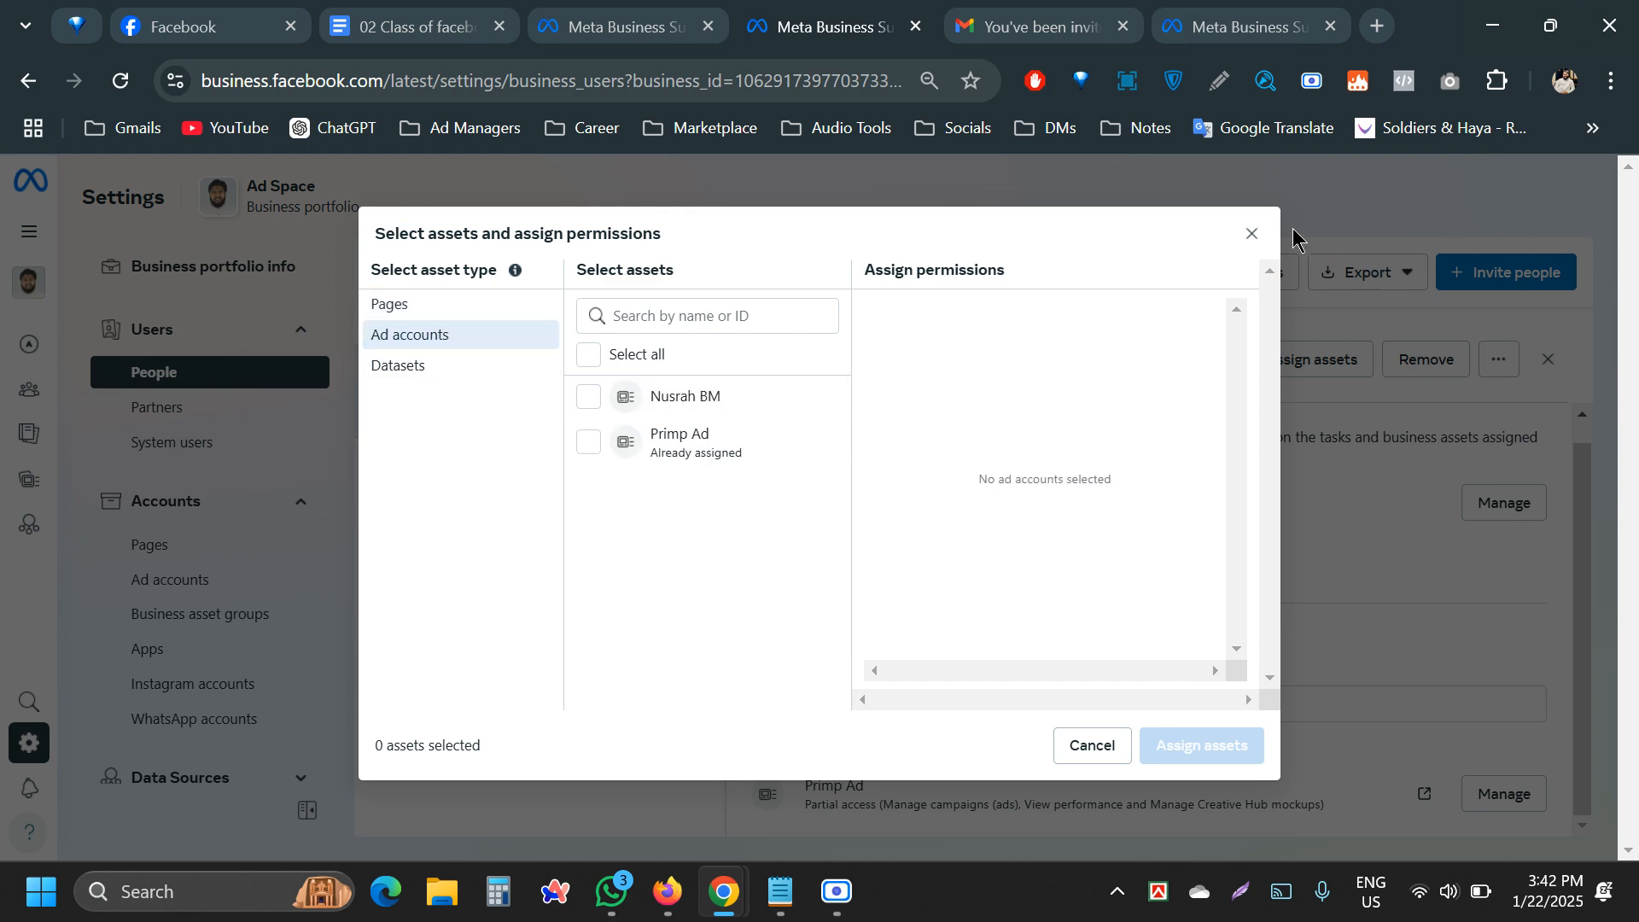
click(1251, 233)
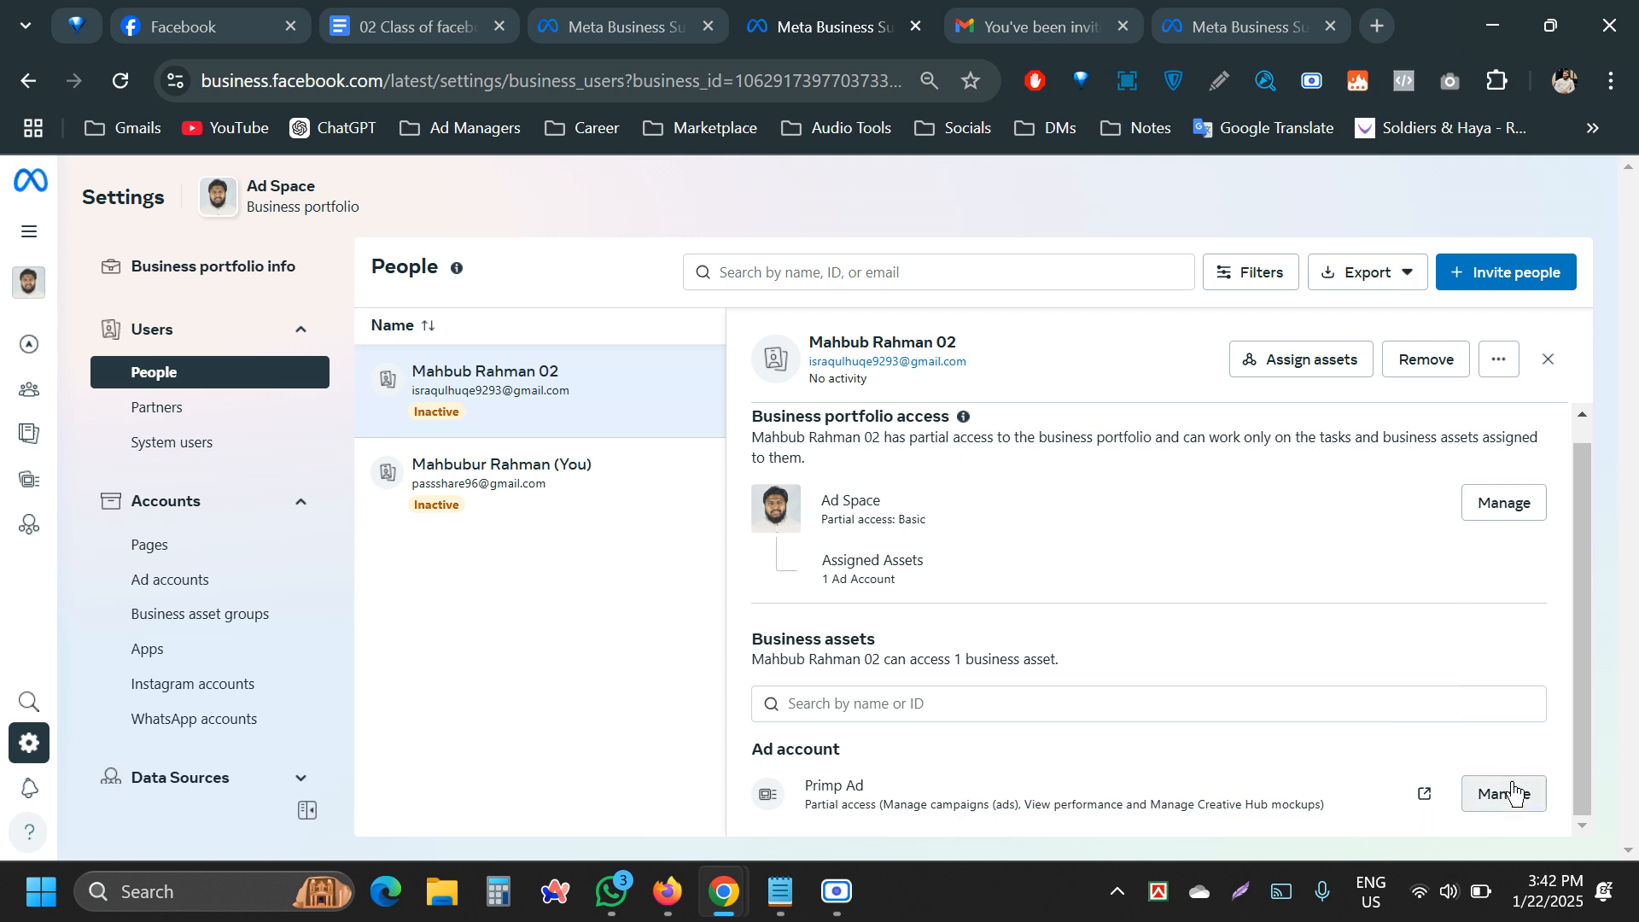
scroll(870, 683, up, 1)
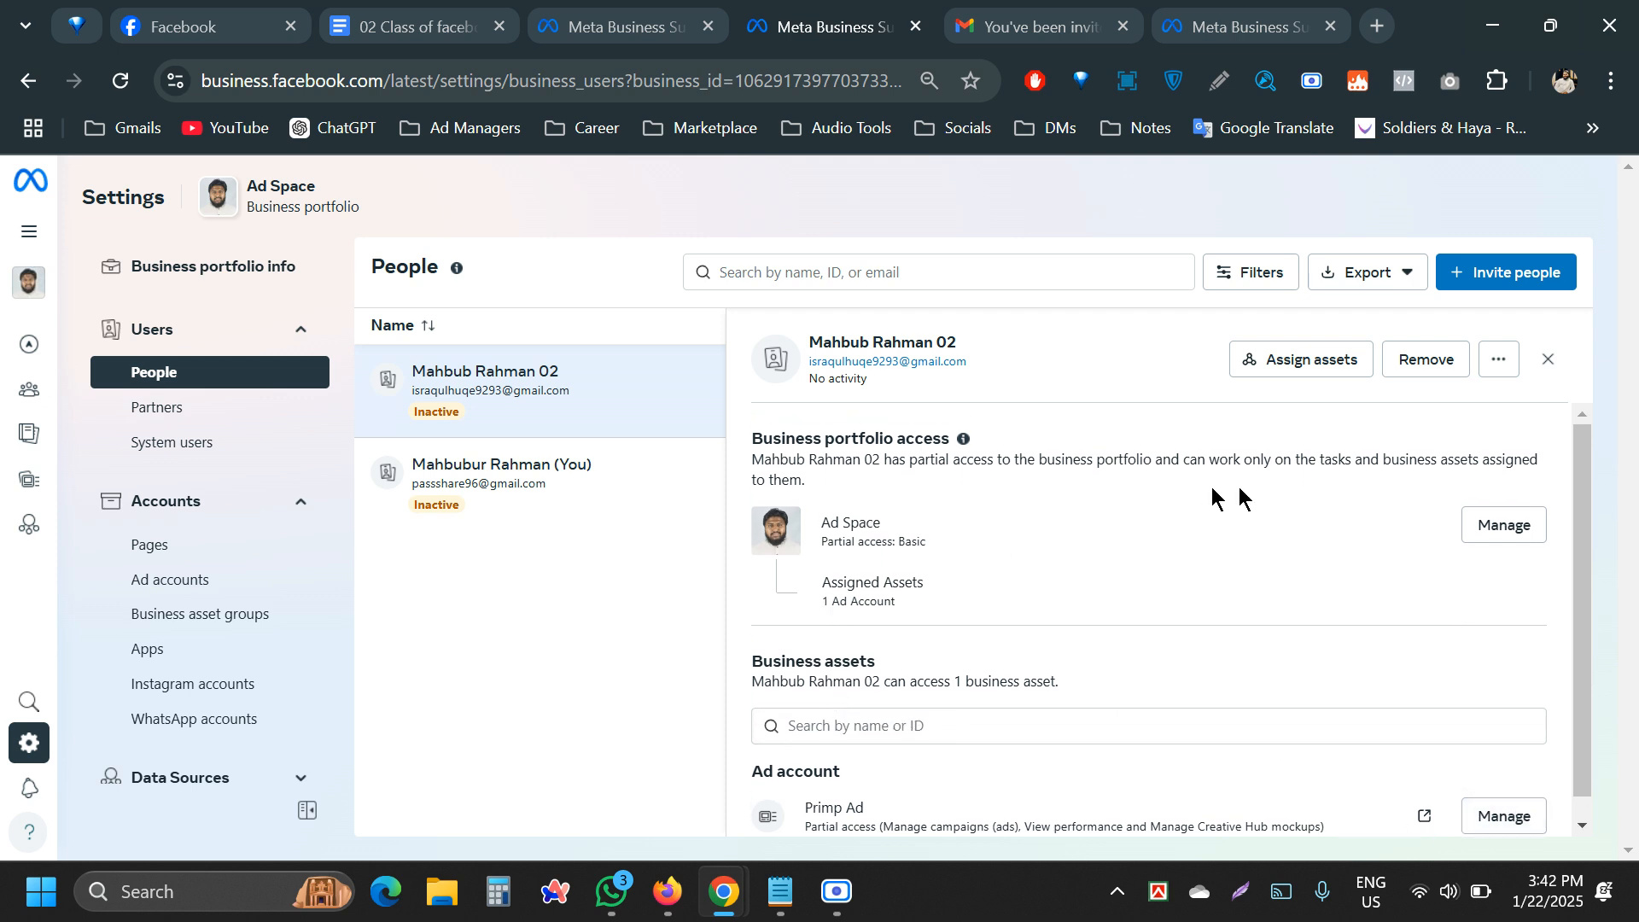
click(1548, 360)
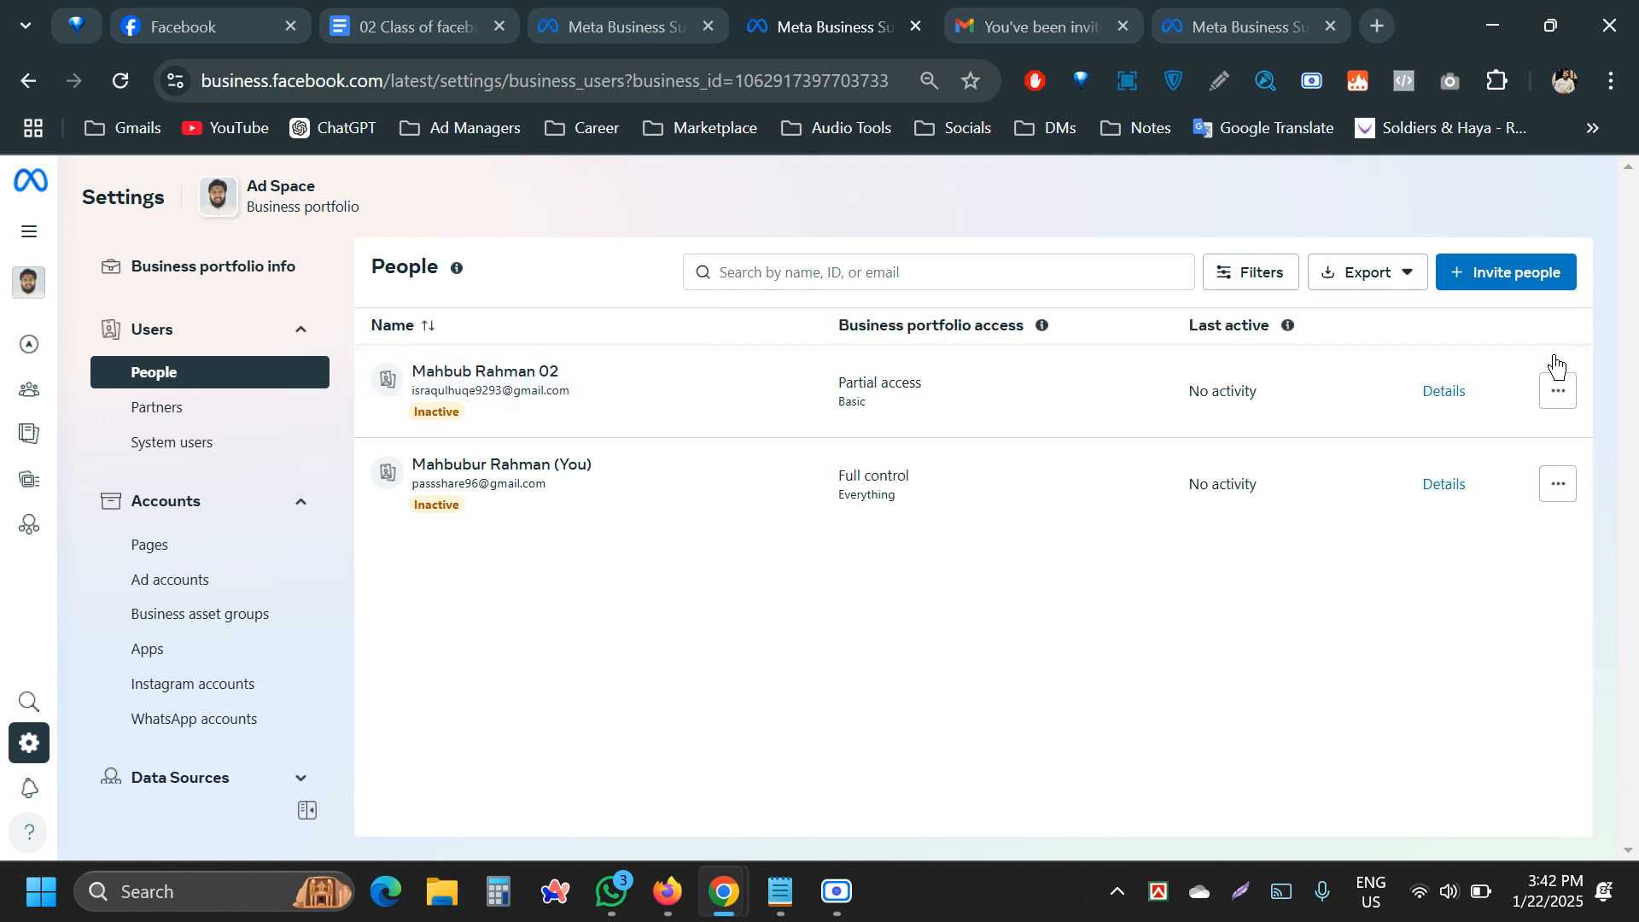
click(1555, 396)
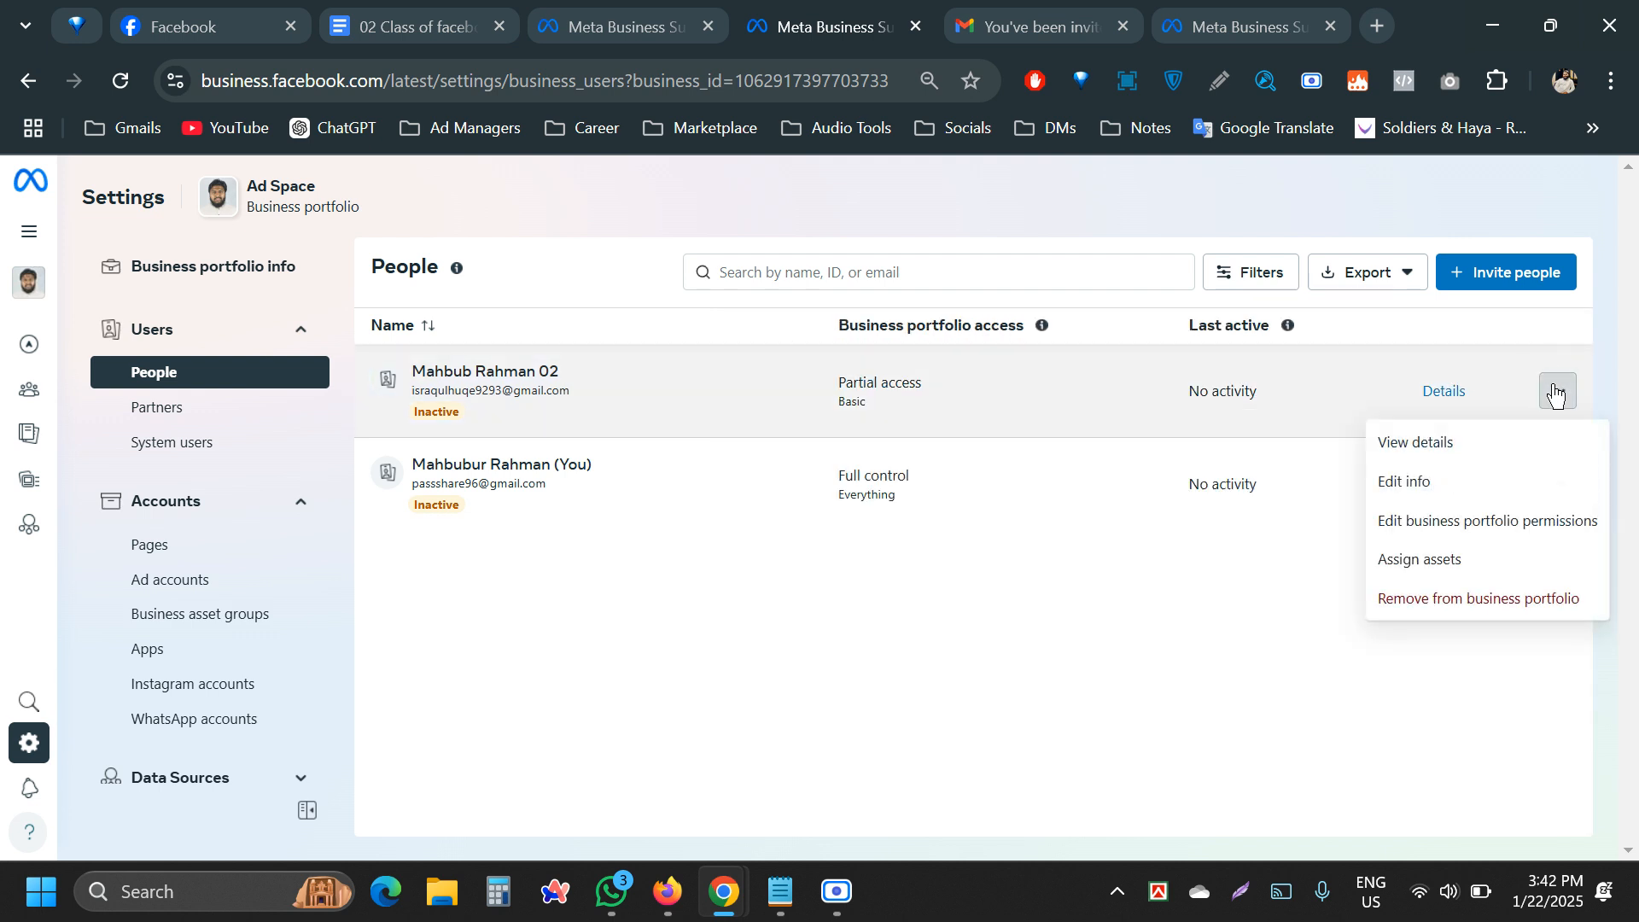
click(1424, 562)
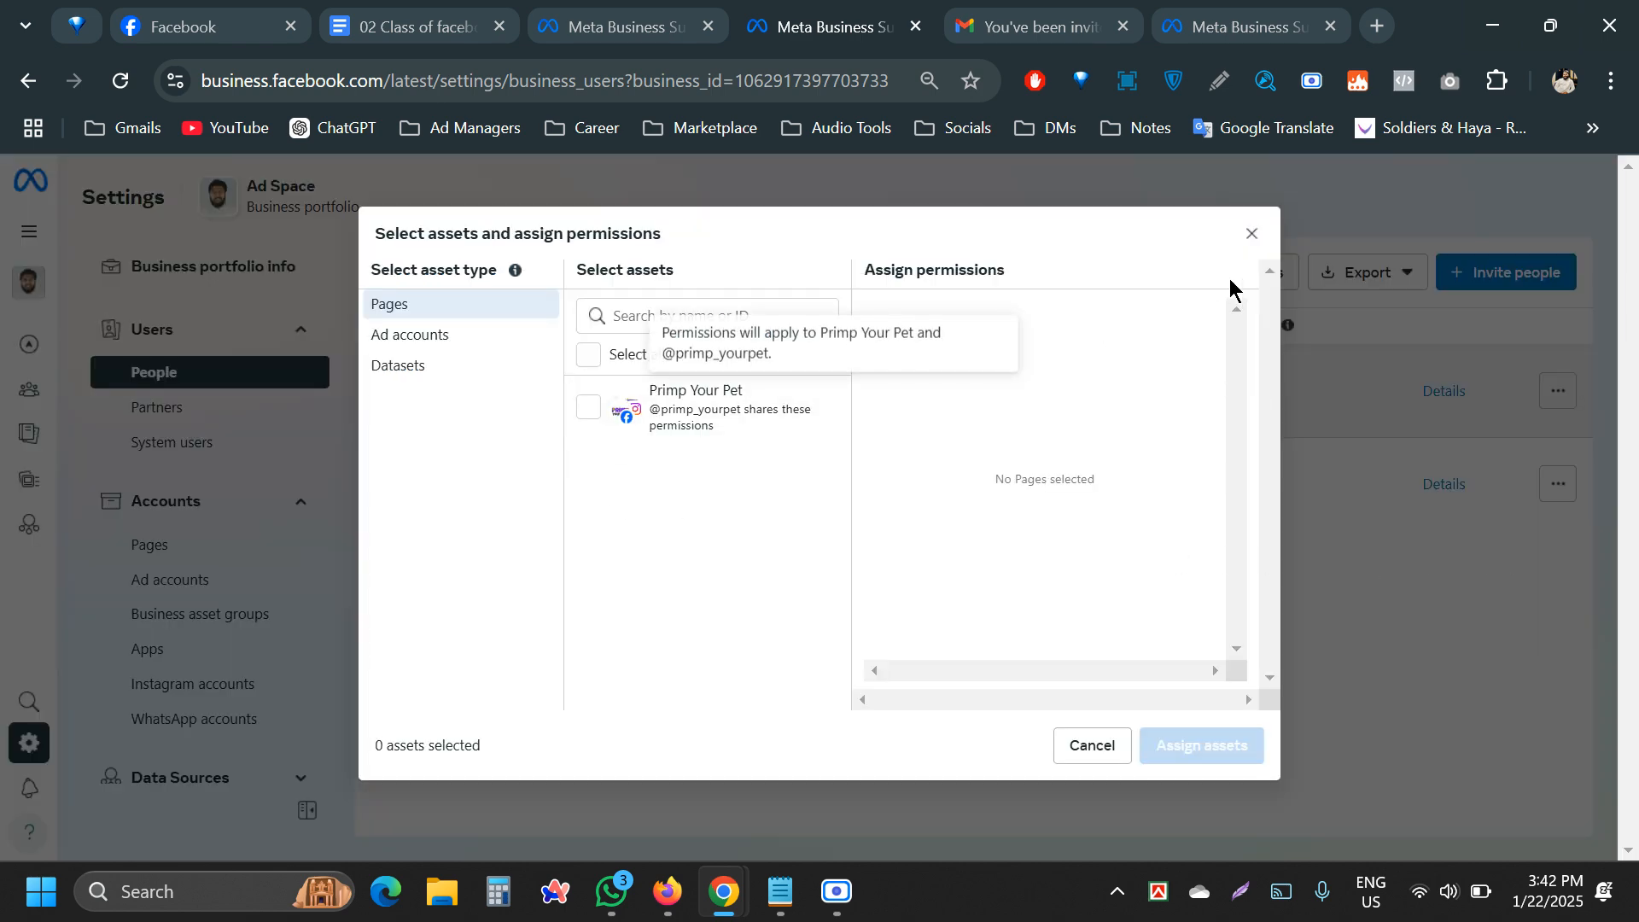
click(1251, 234)
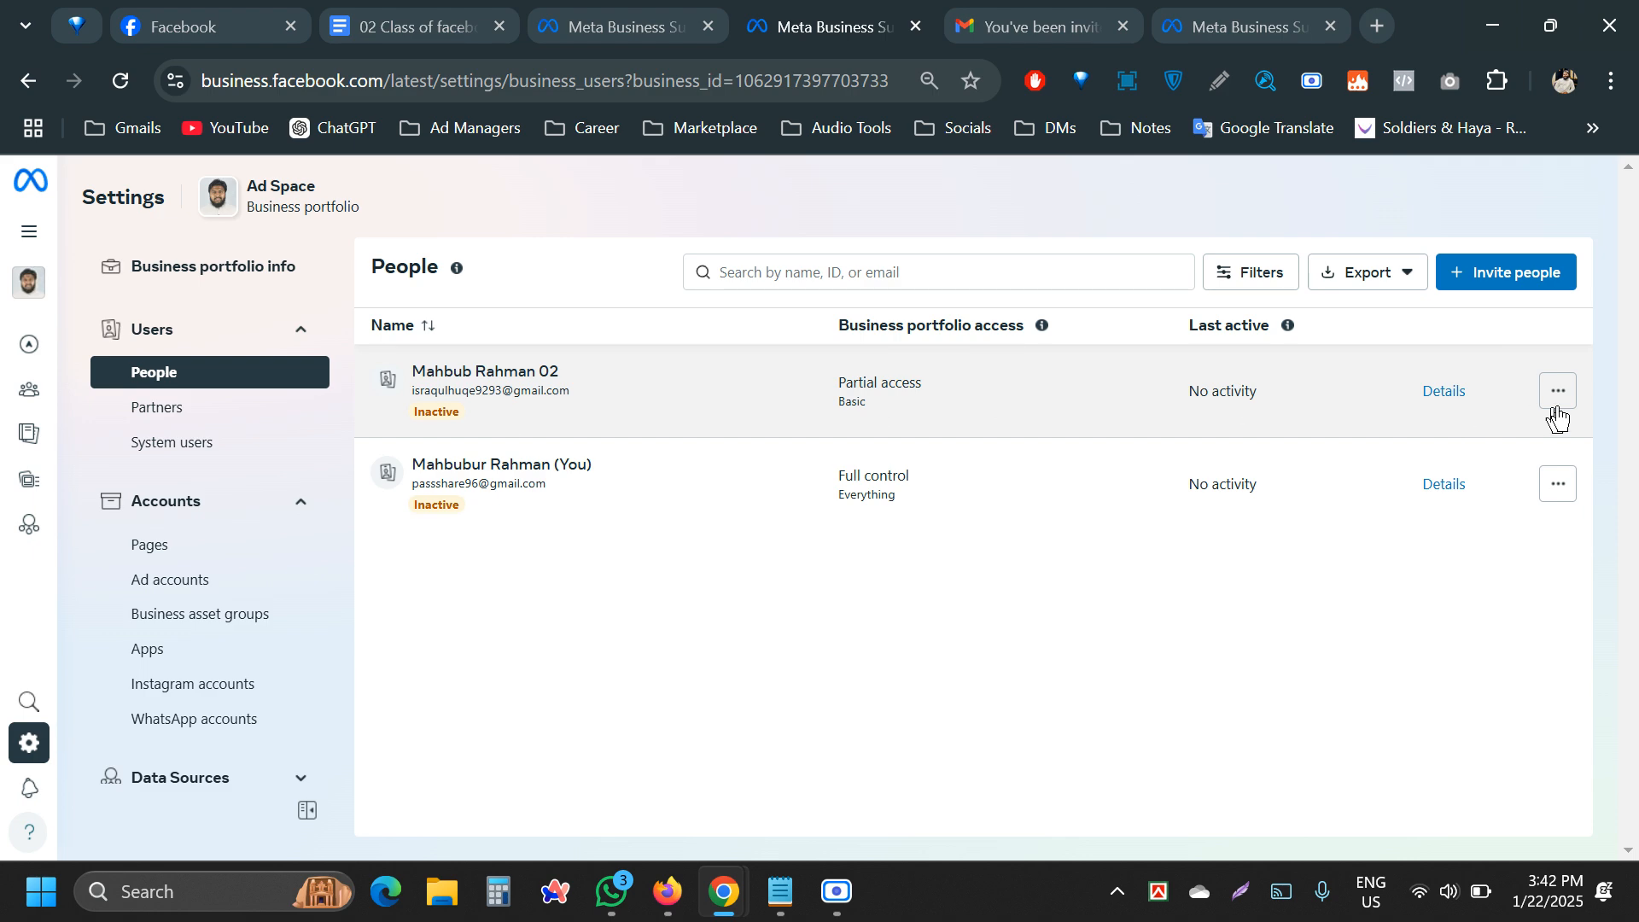
- Review the partial-access person's assigned assets and the portfolio removal confirmation without removing them, and view the full-control person's access details
click(920, 380)
scroll(1050, 564, down, 1)
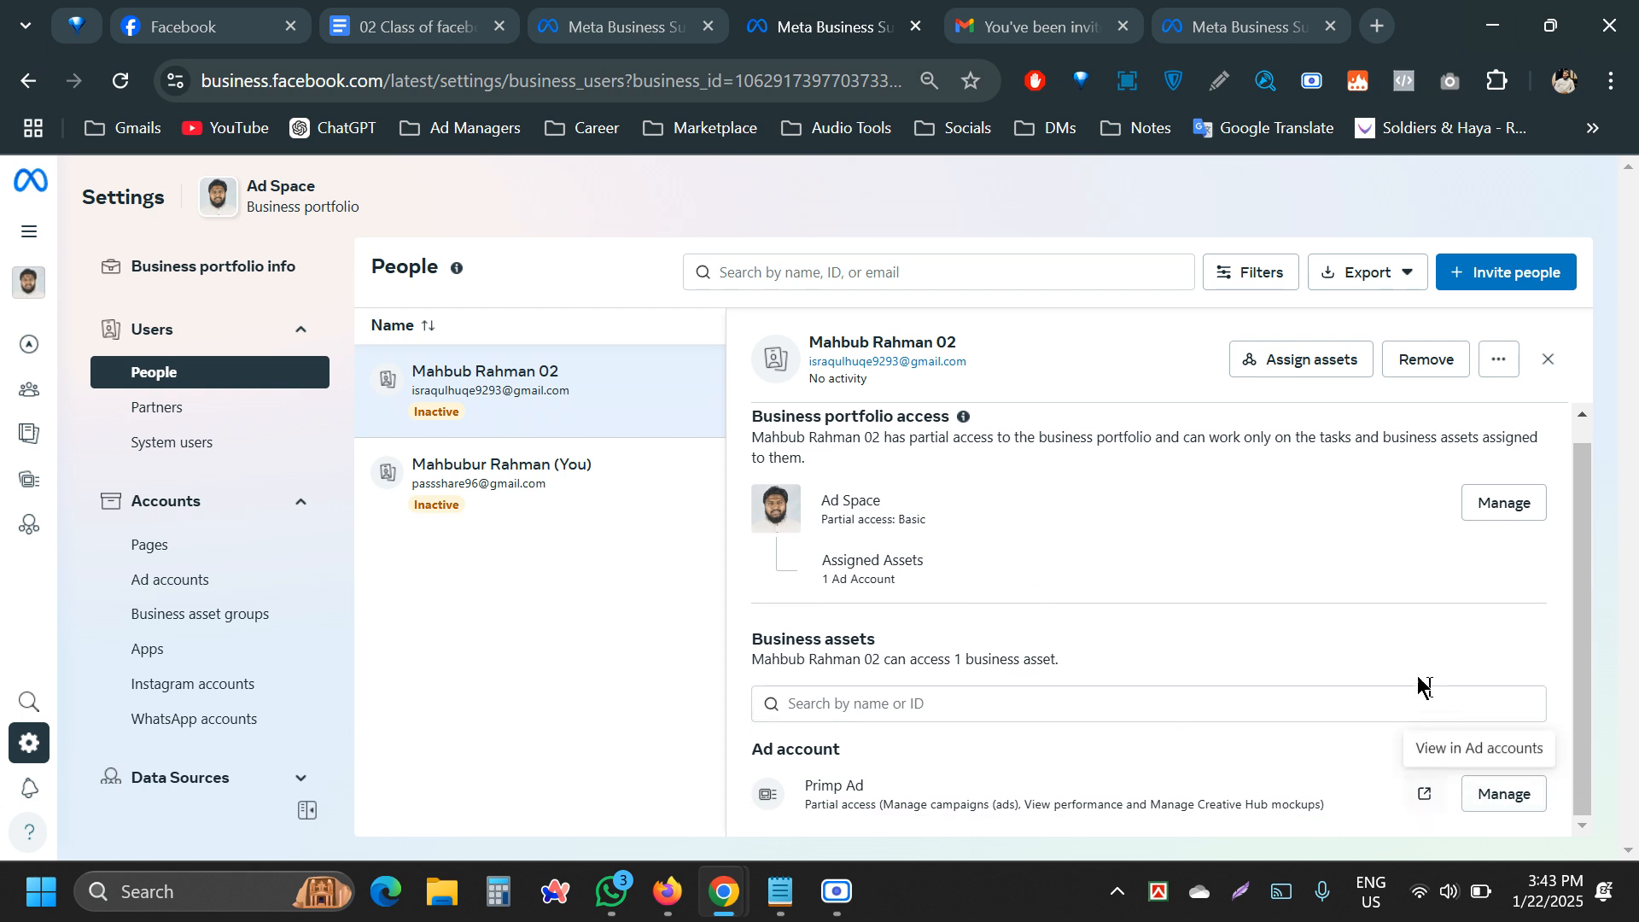
scroll(869, 533, up, 1)
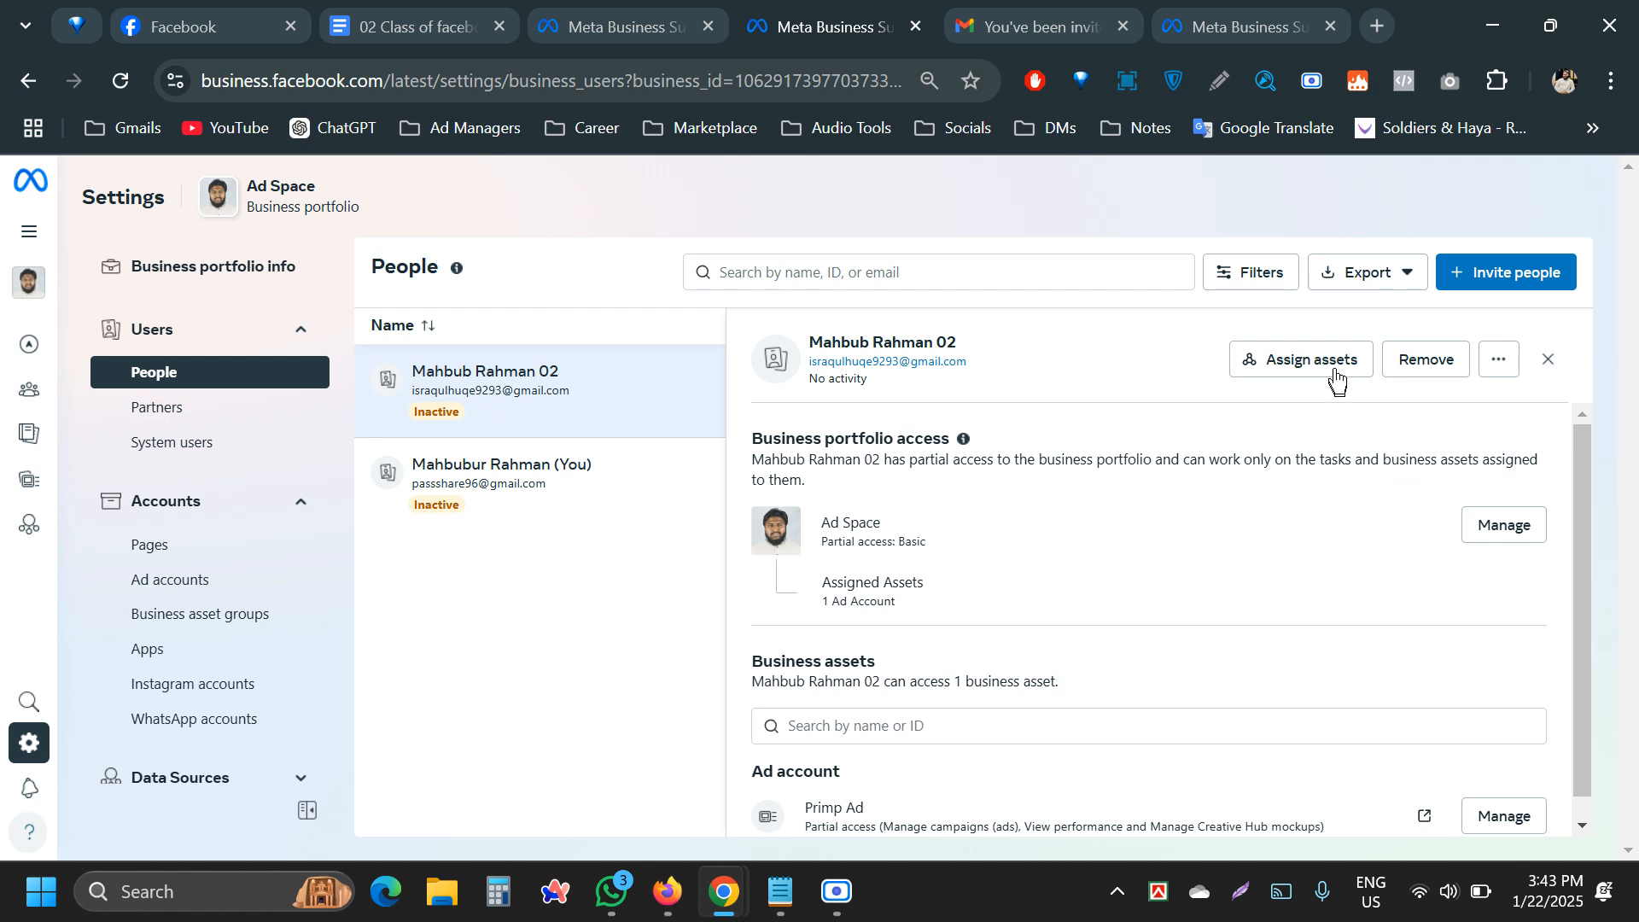
click(1441, 366)
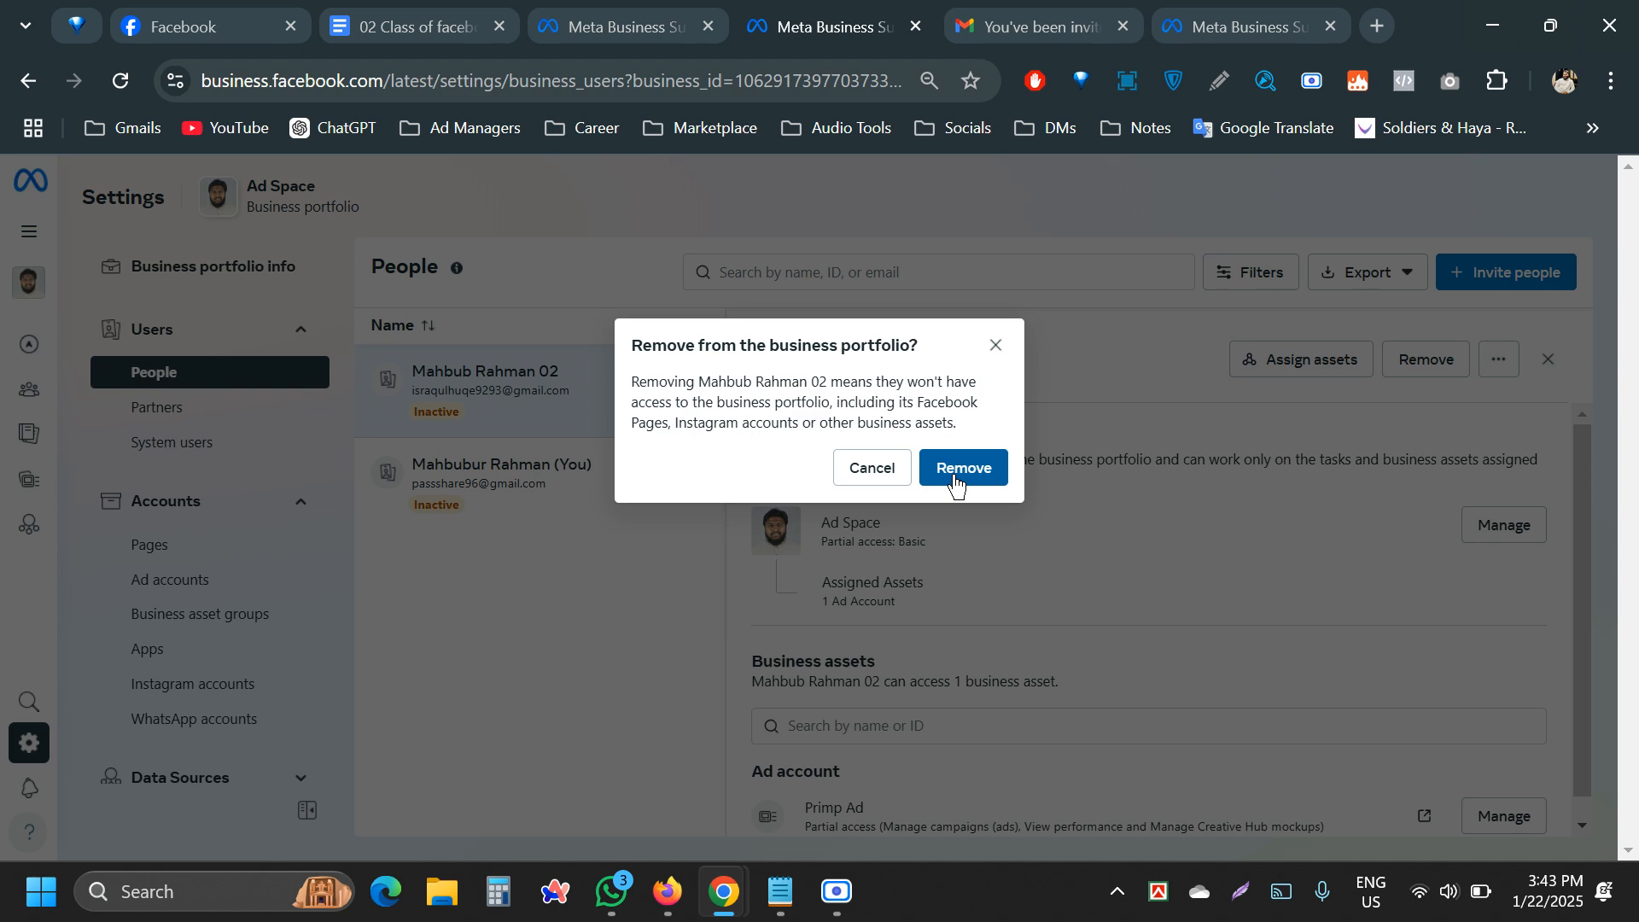
click(869, 469)
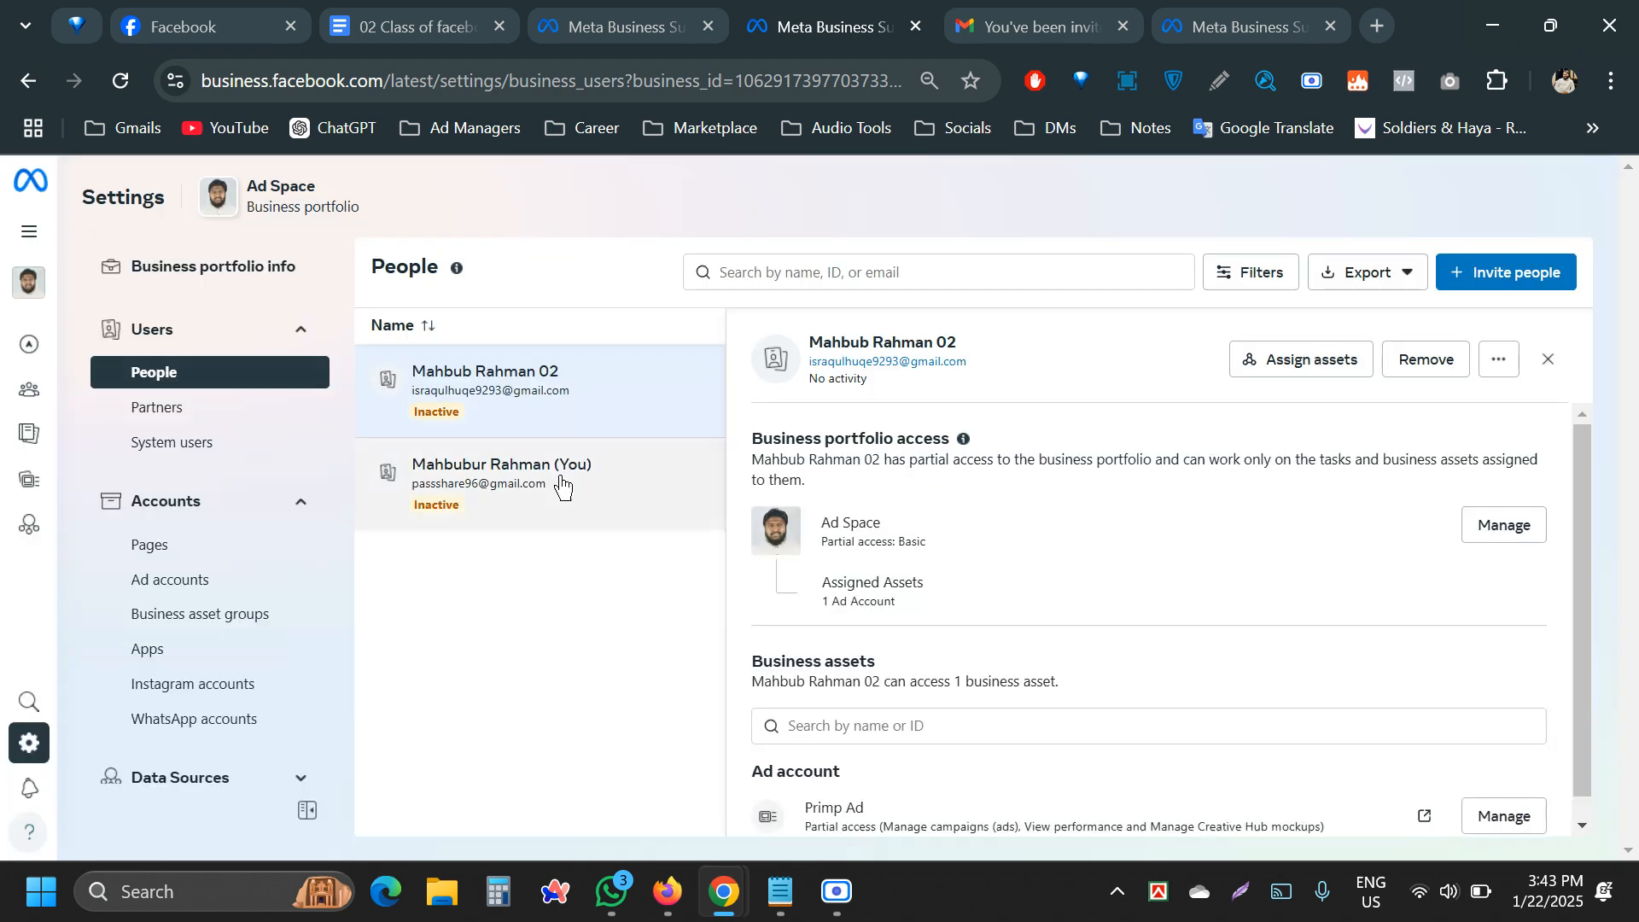
click(647, 469)
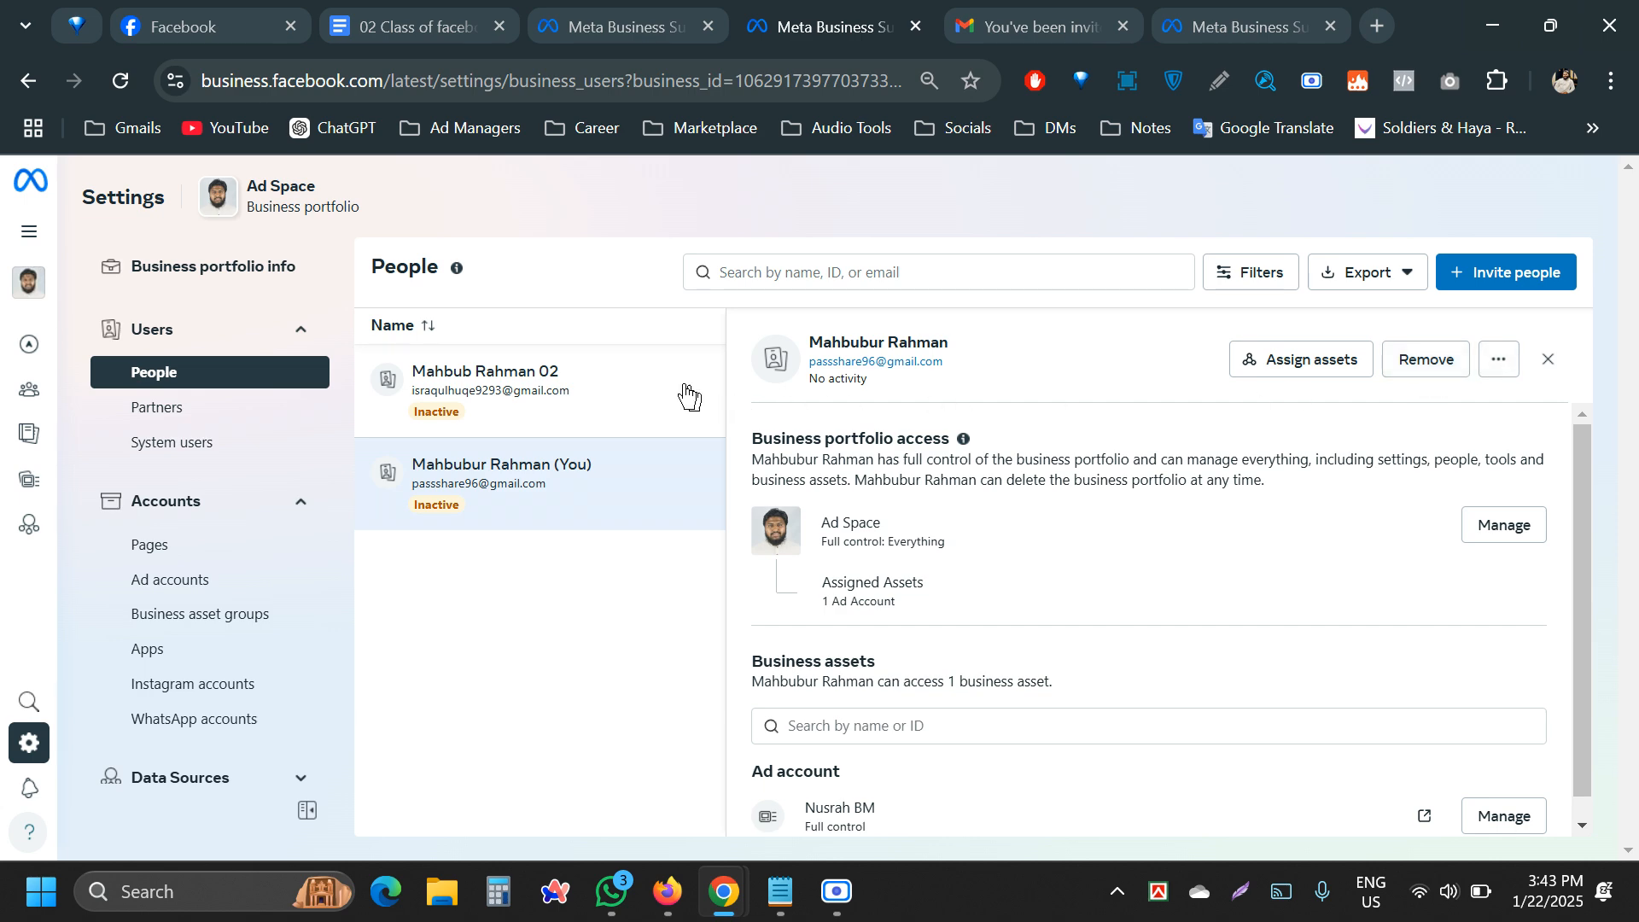
- Open the 02 Class of facebook Ads ITCC document and review the user access and partner access diagrams and the Home Works list
click(779, 891)
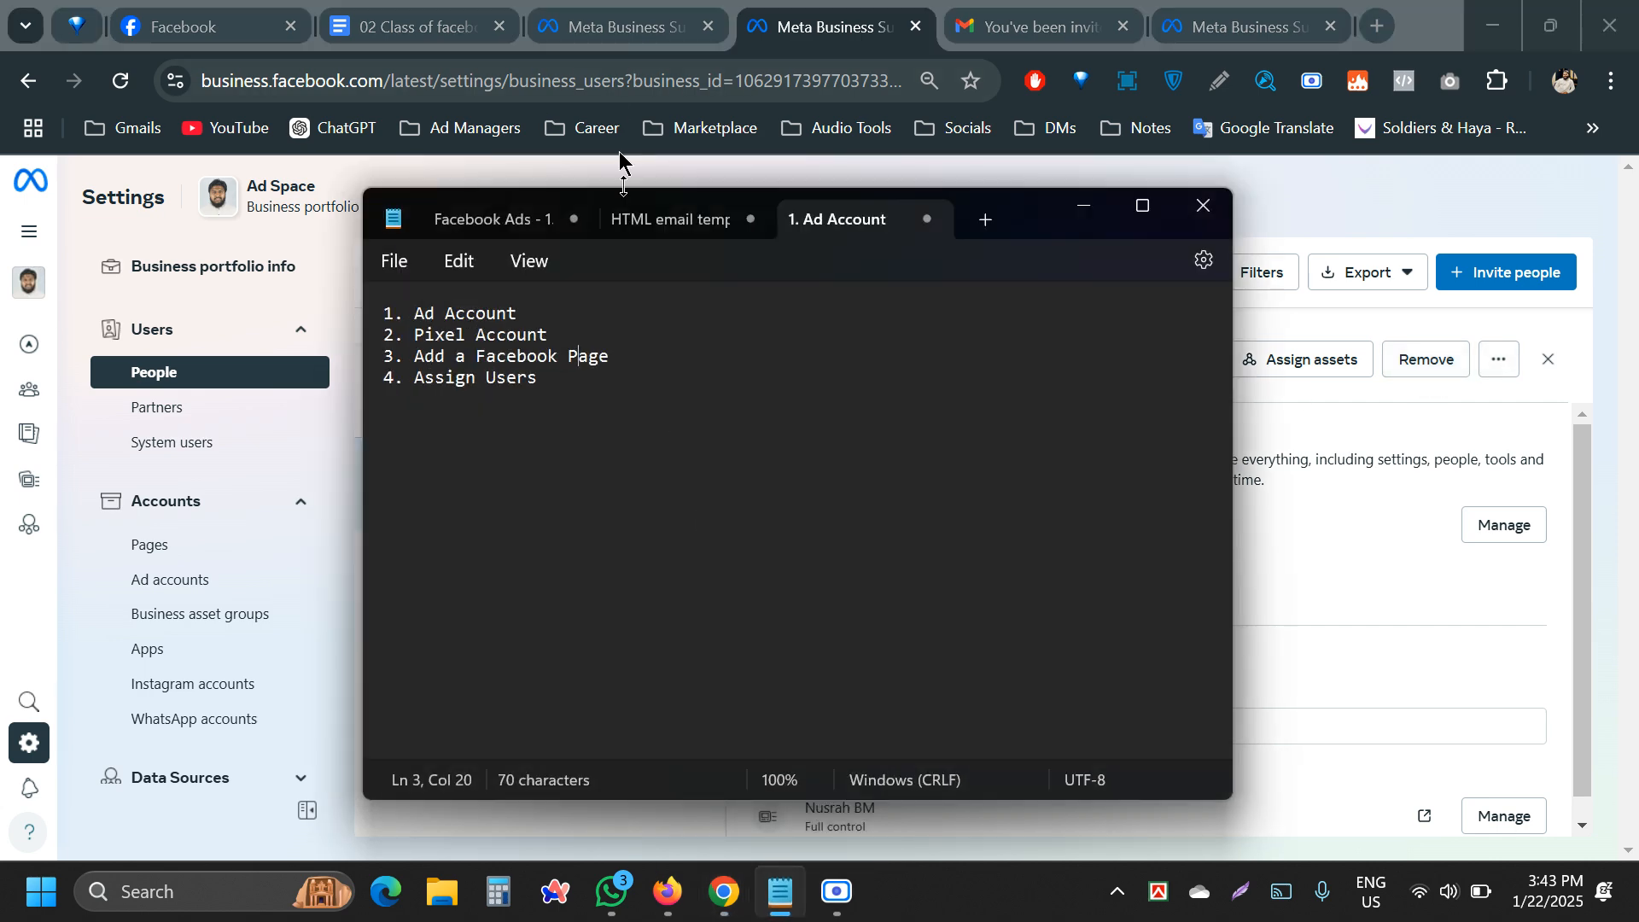
click(393, 29)
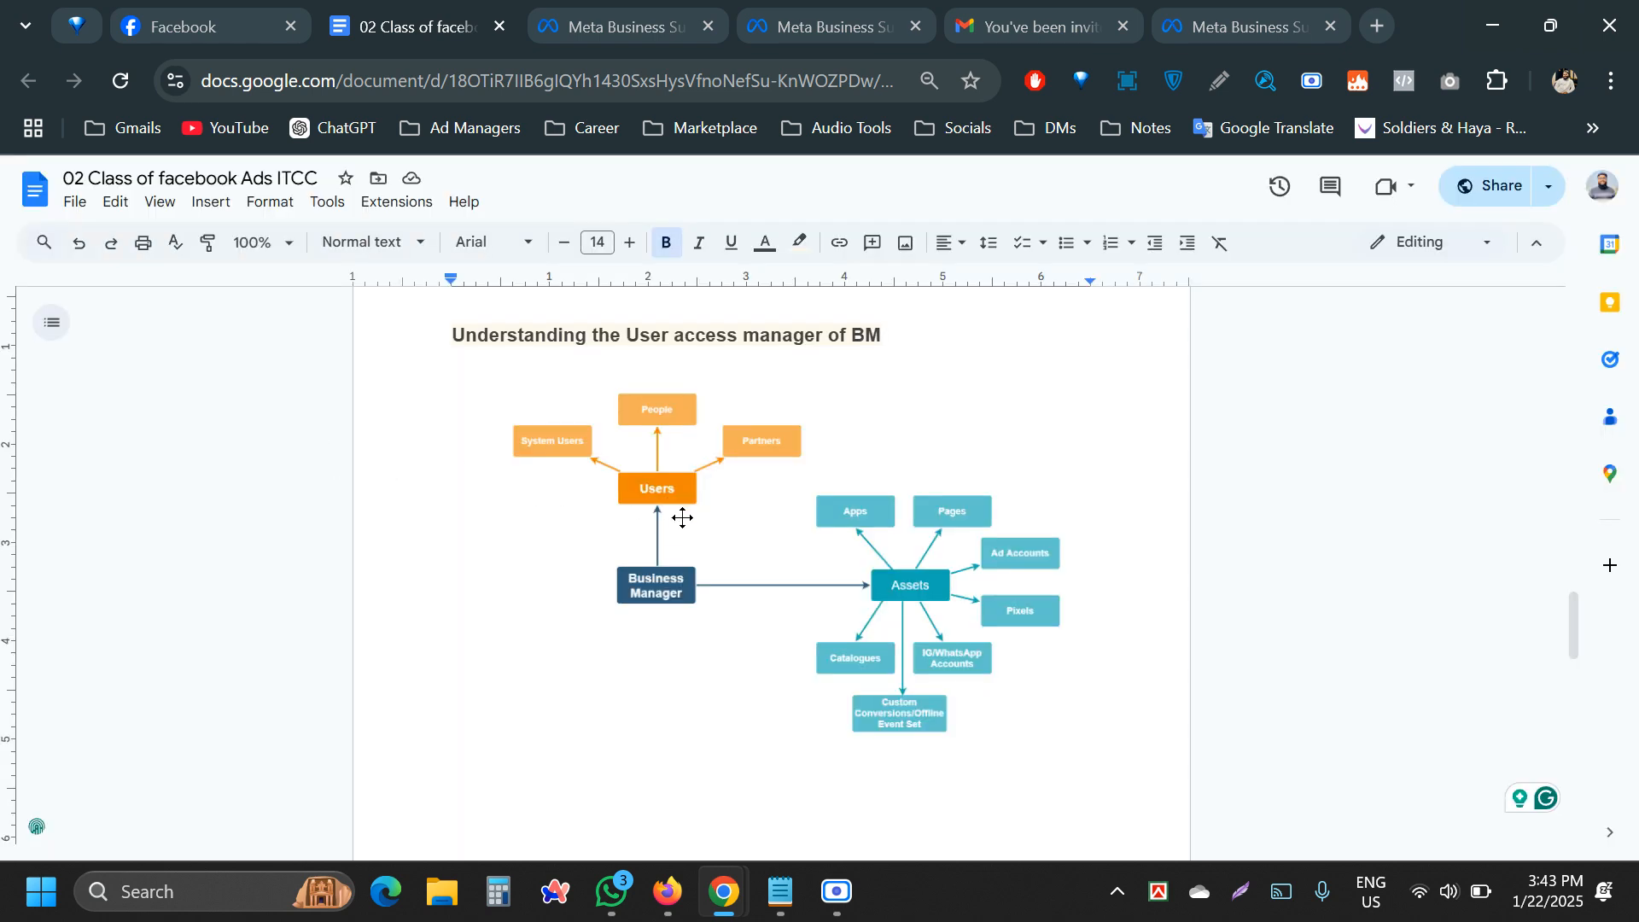
scroll(678, 517, down, 5)
scroll(682, 518, up, 6)
scroll(682, 518, down, 2)
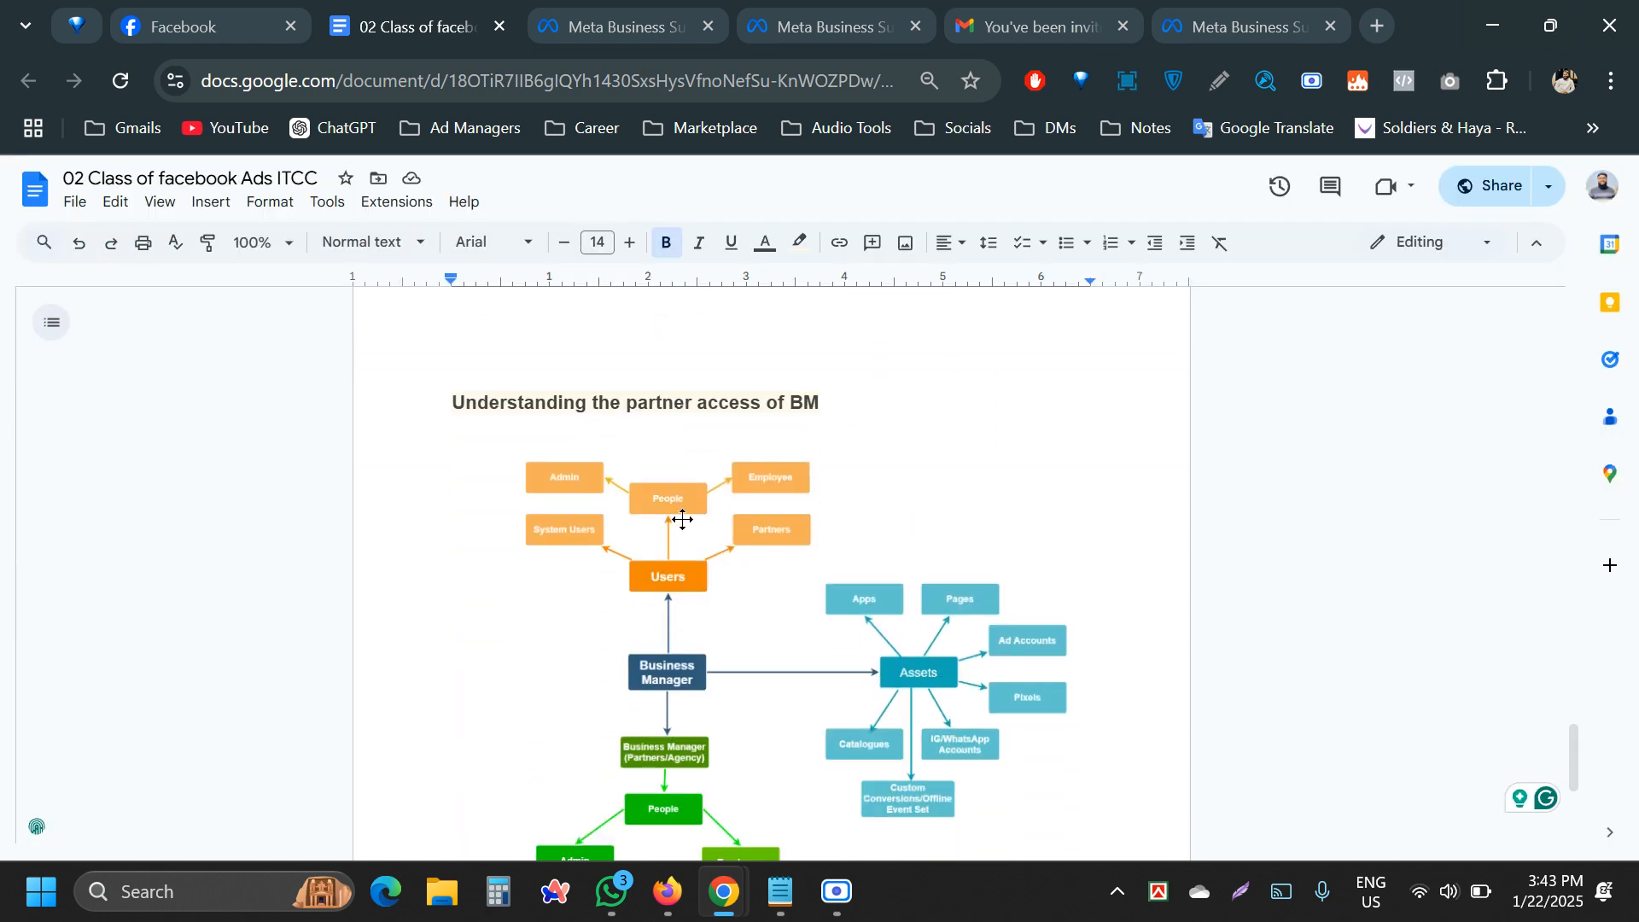
scroll(682, 518, down, 2)
scroll(682, 518, down, 4)
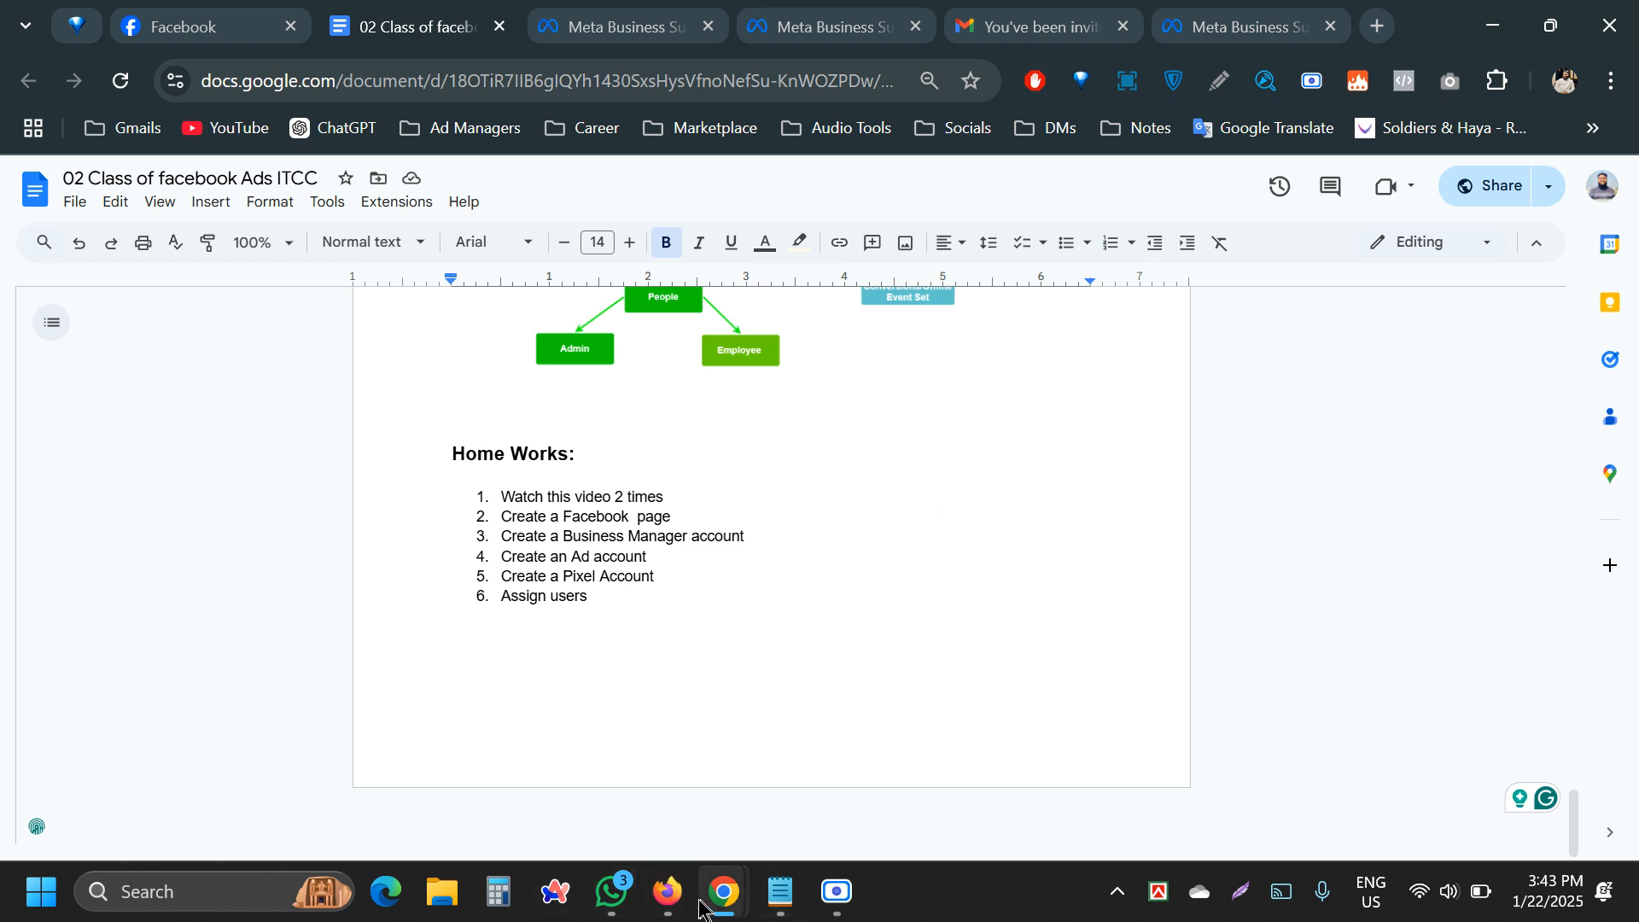
- Switch to Firefox, open Facebook in a new tab and change from the personal profile to the Primp Your Pet Page
click(665, 905)
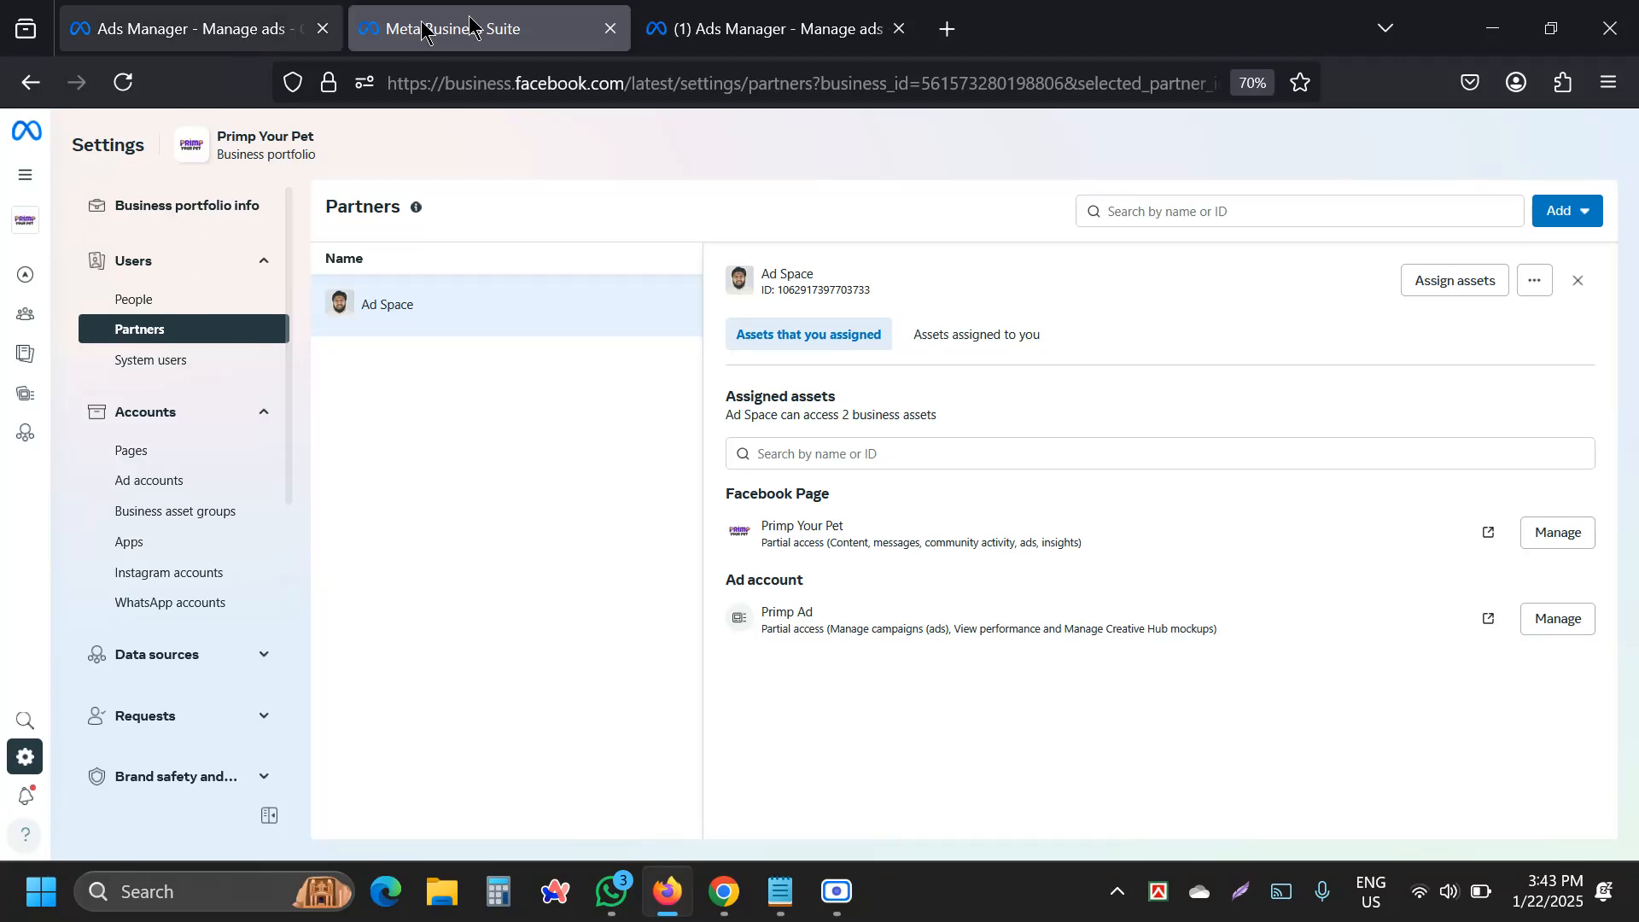
click(947, 29)
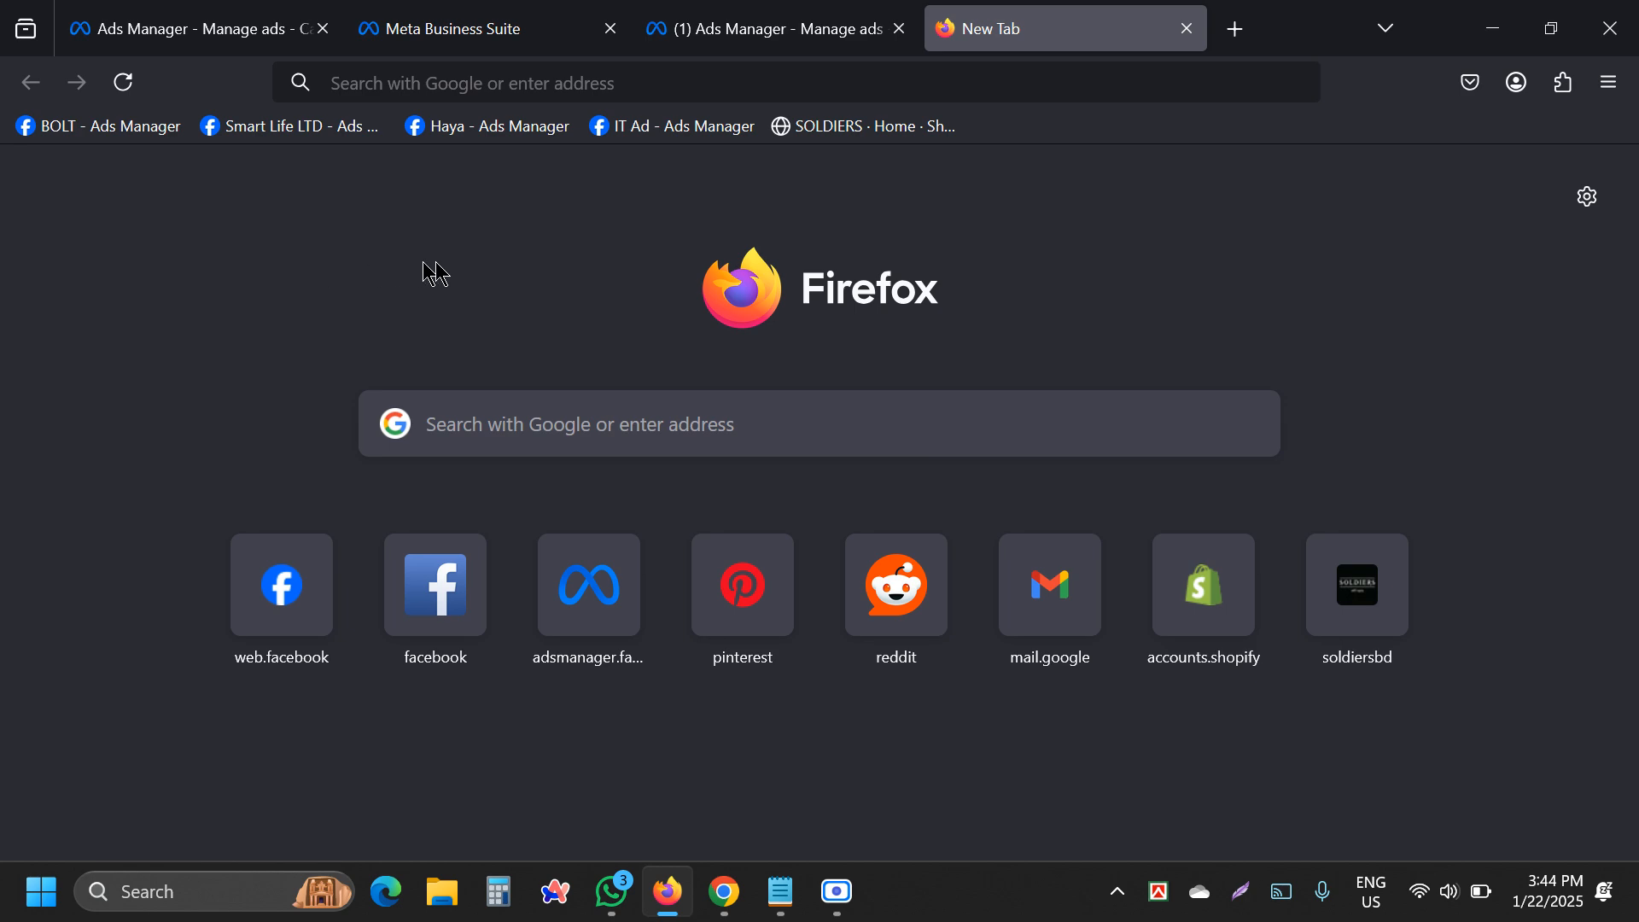
click(269, 639)
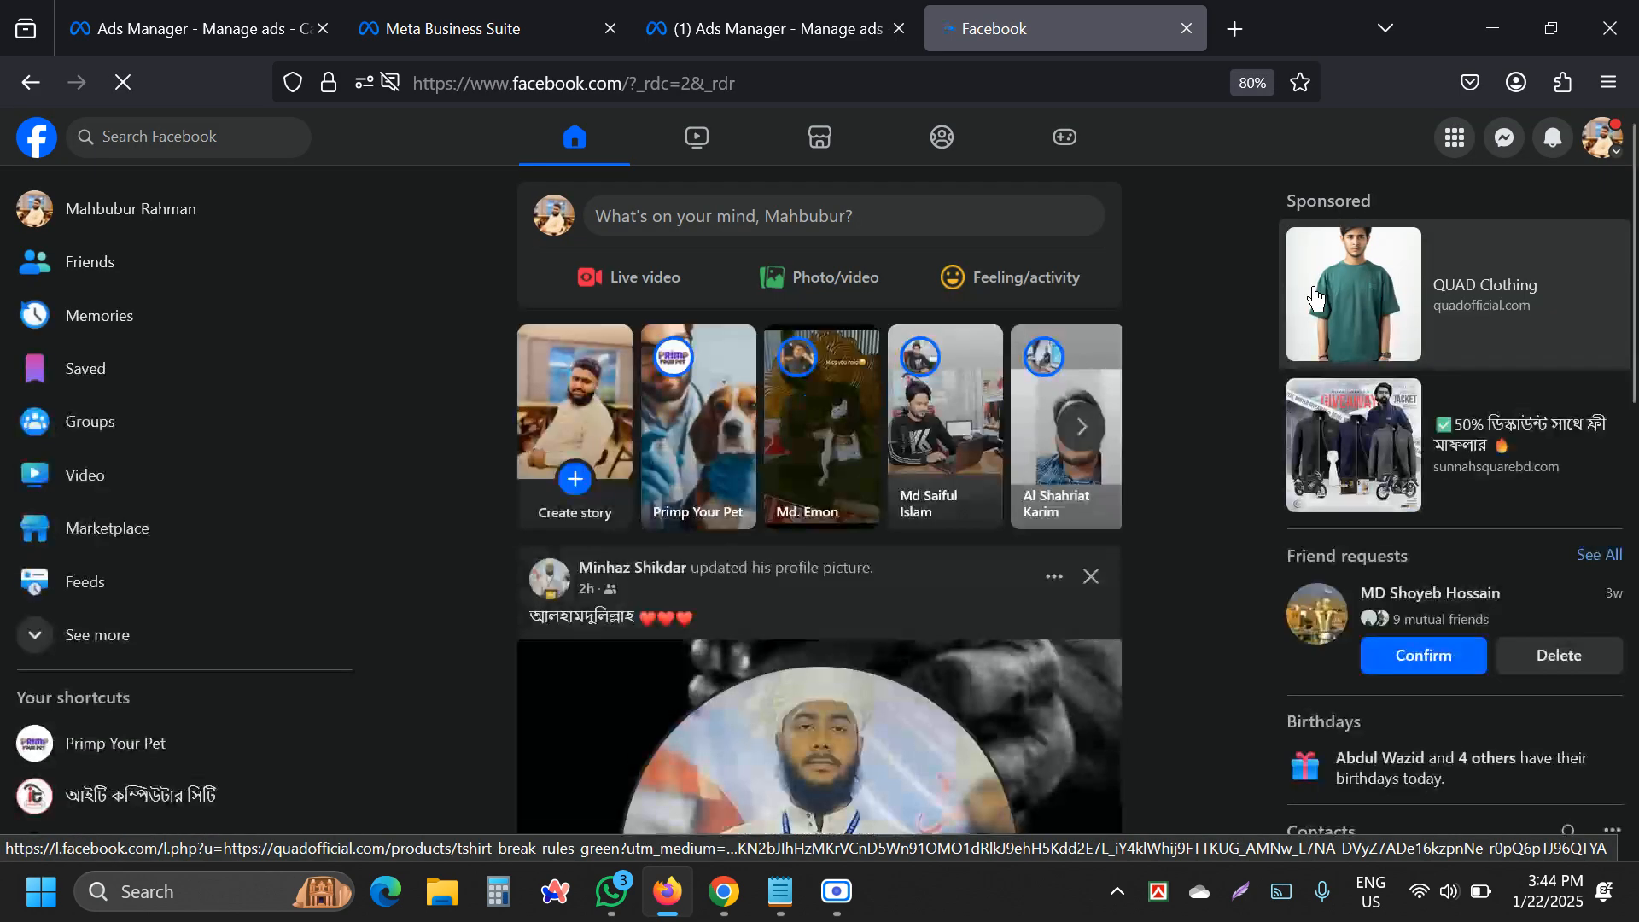
scroll(813, 414, down, 1)
scroll(812, 414, down, 1)
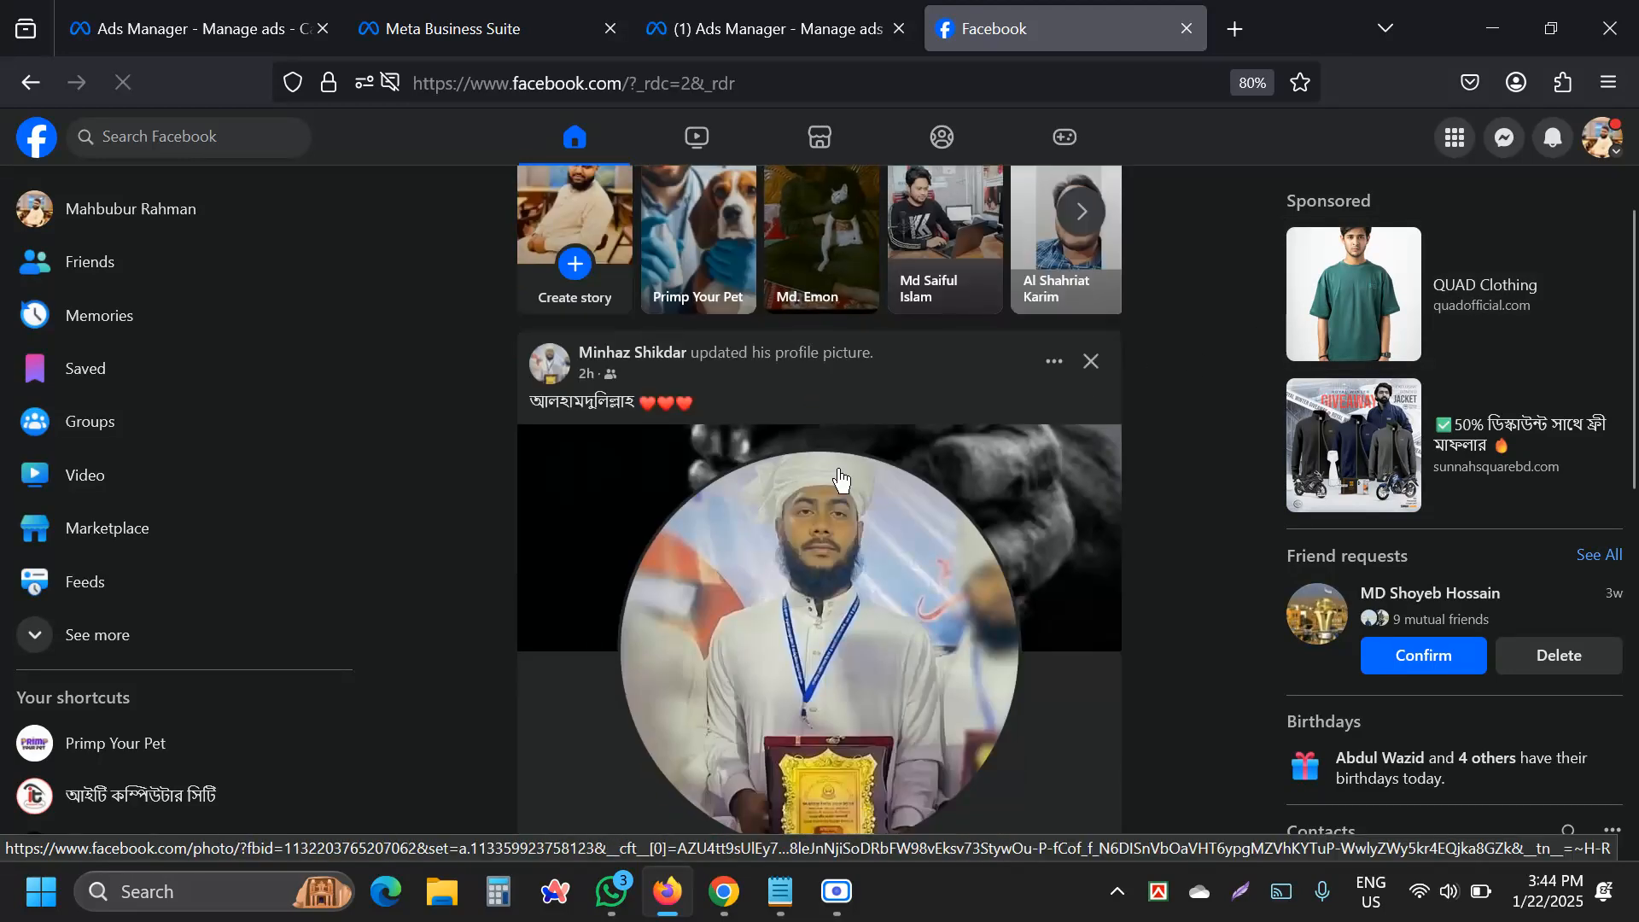
click(87, 208)
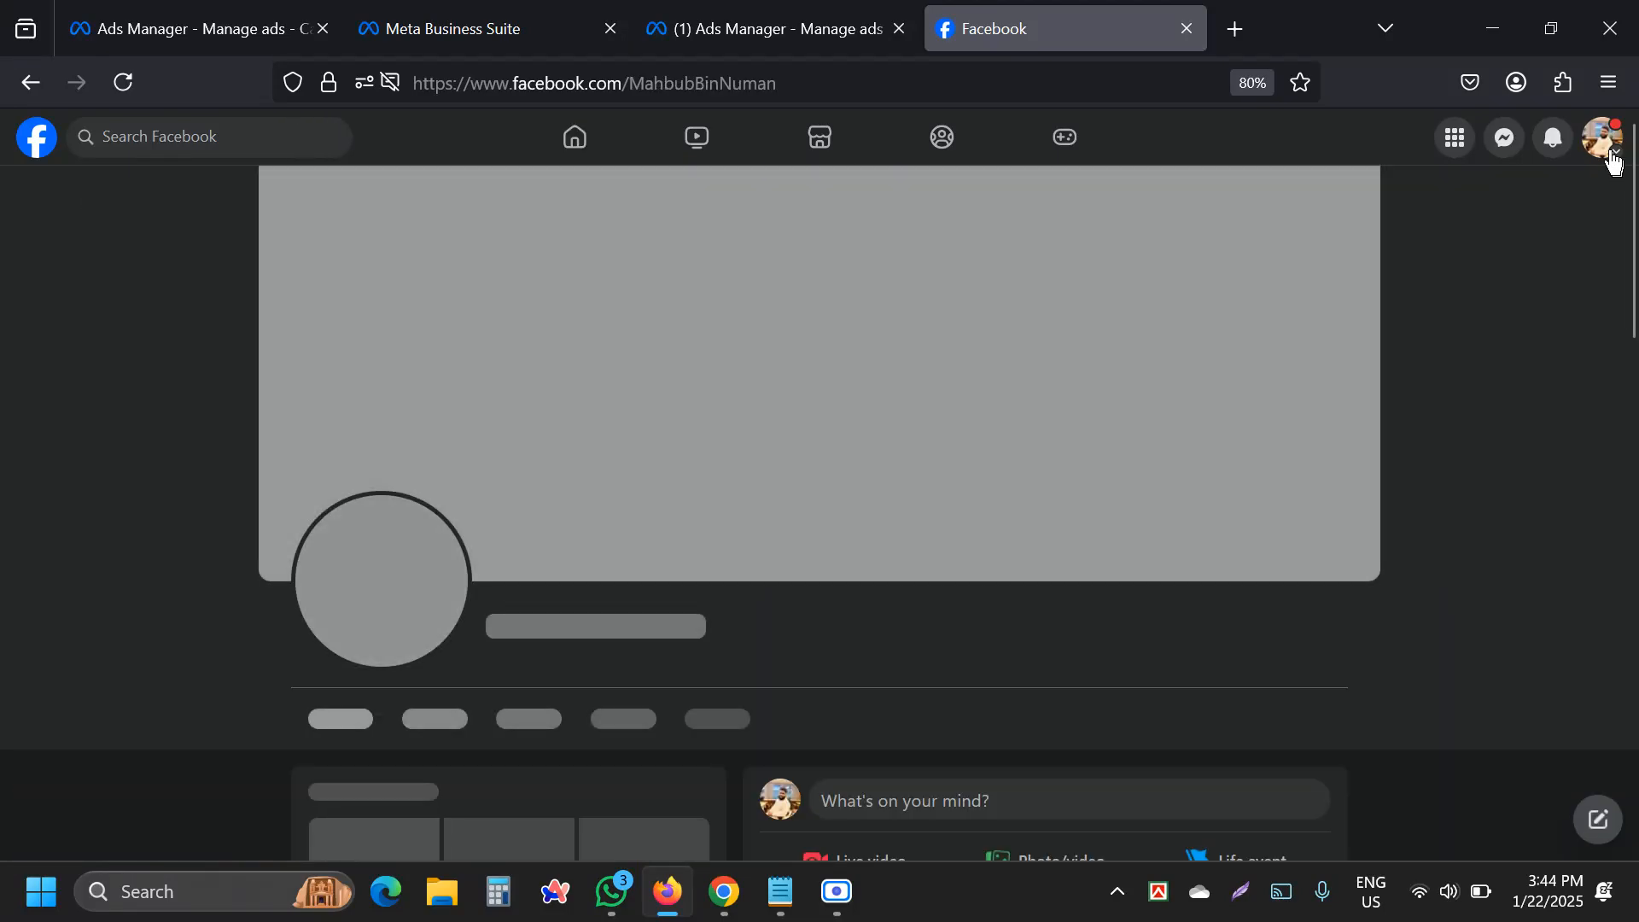
click(1610, 141)
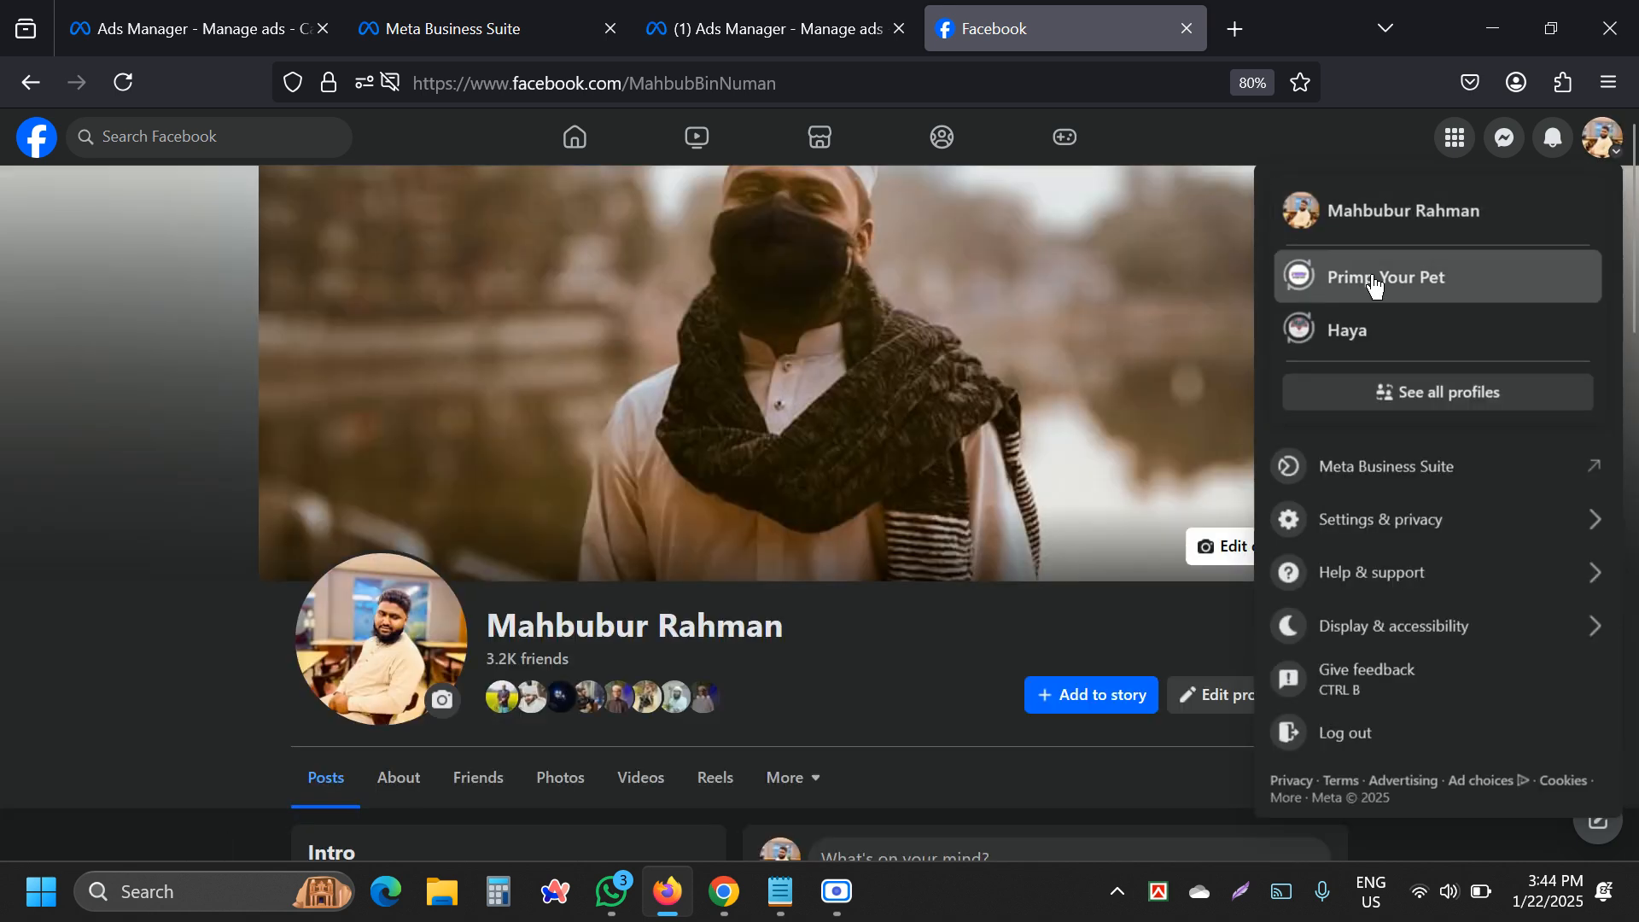
click(1373, 286)
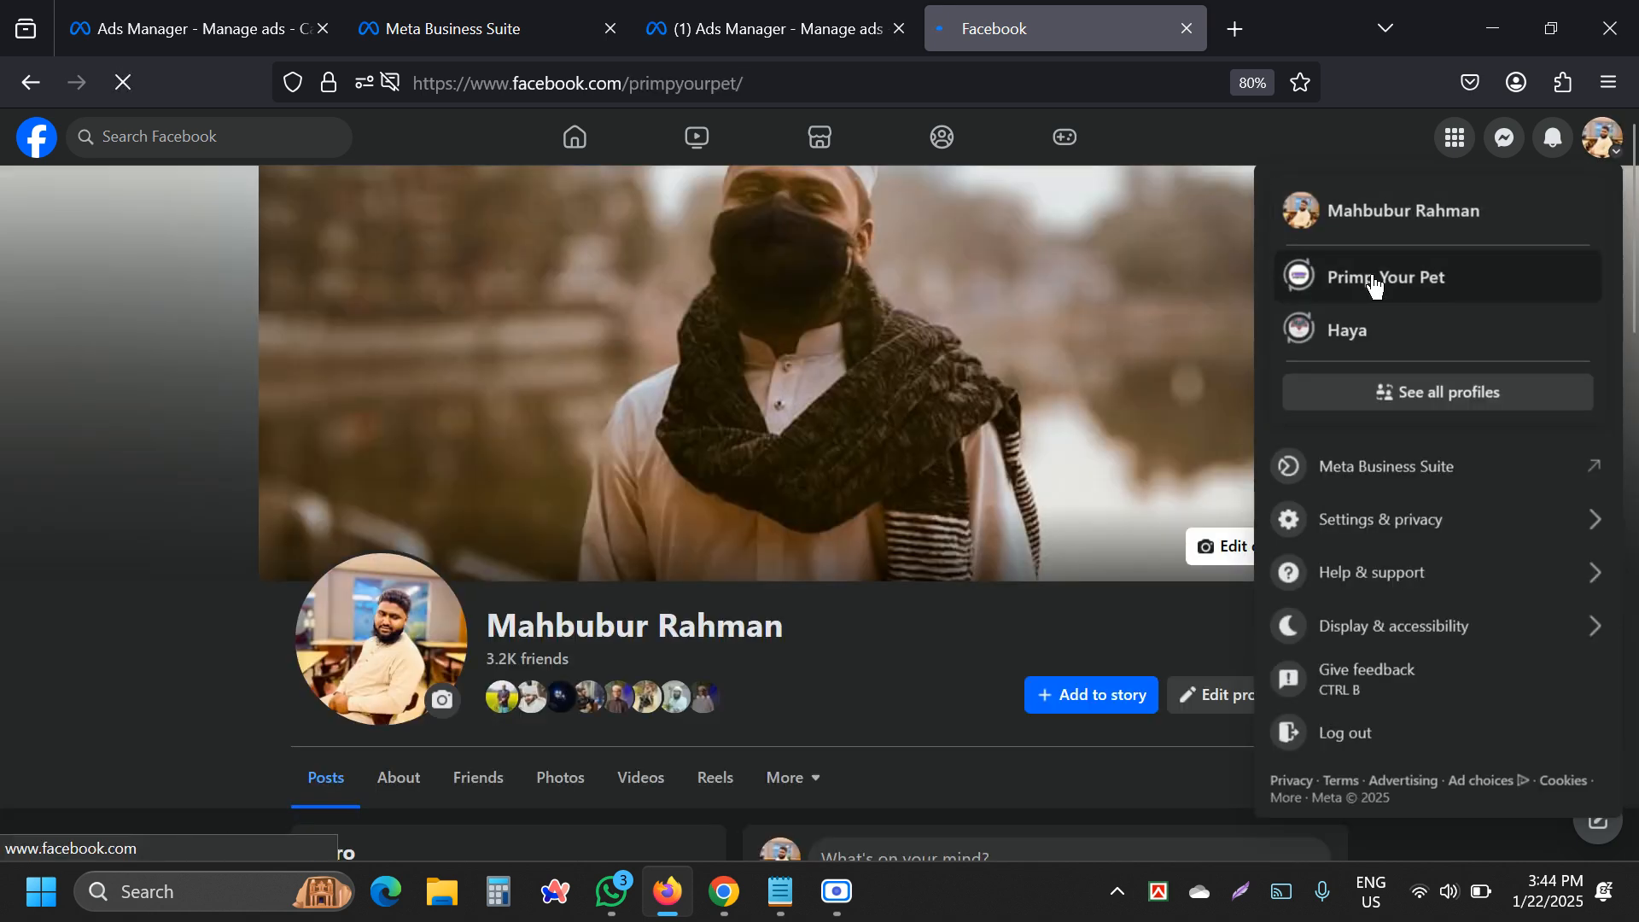
- Dismiss the Page health card and the profile-switch notice on the Primp Your Pet Page
scroll(1074, 388, down, 4)
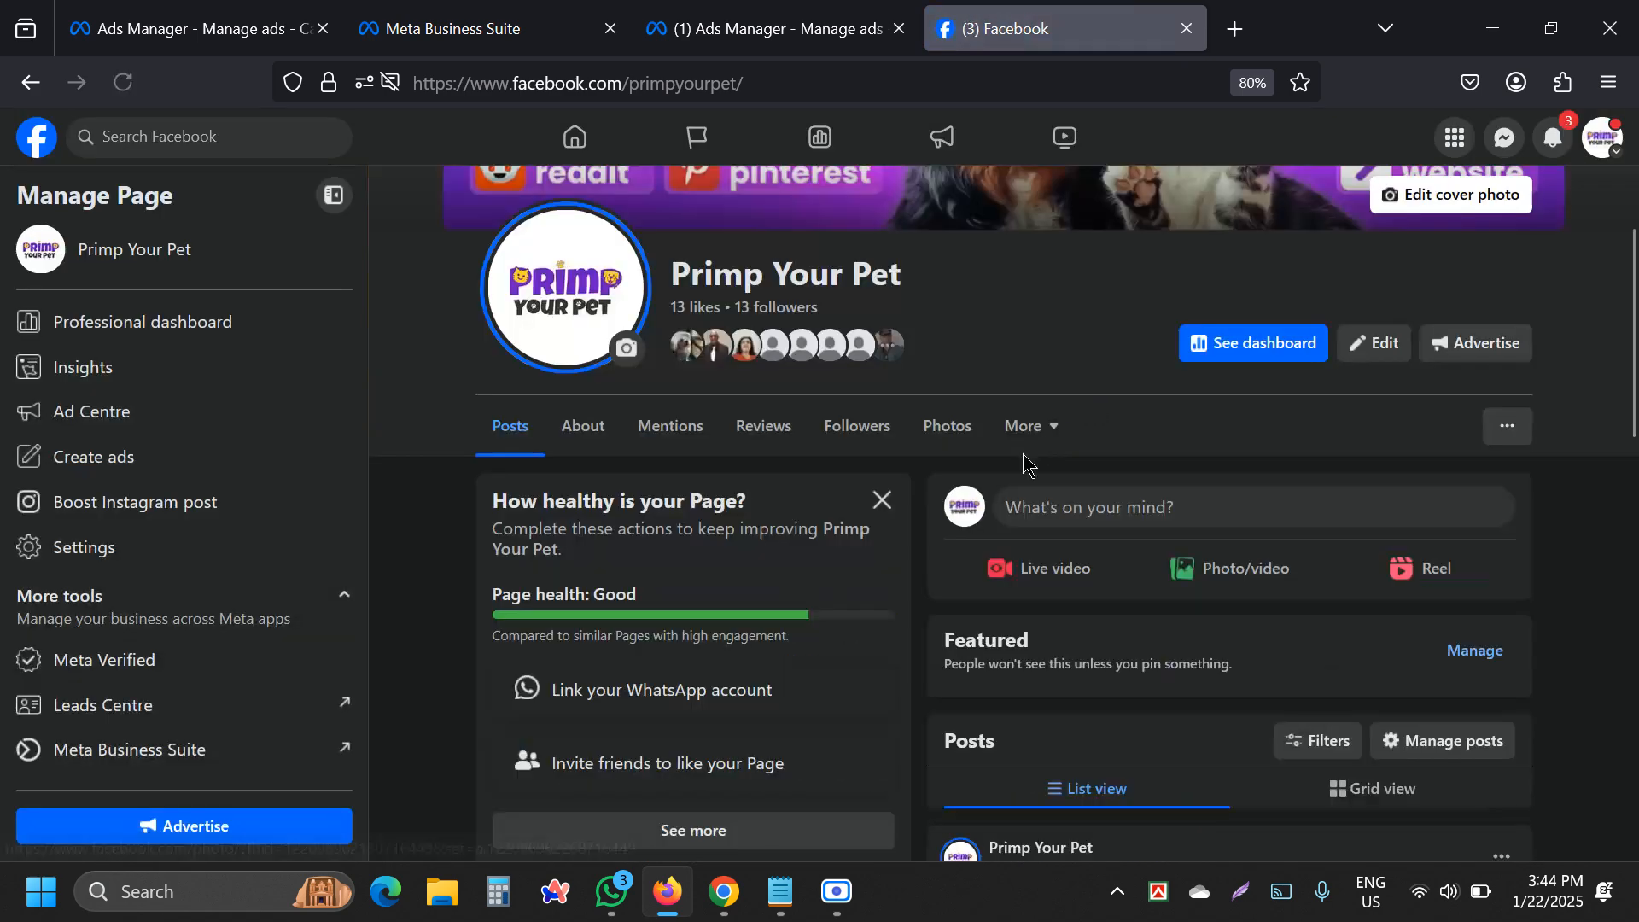
click(882, 500)
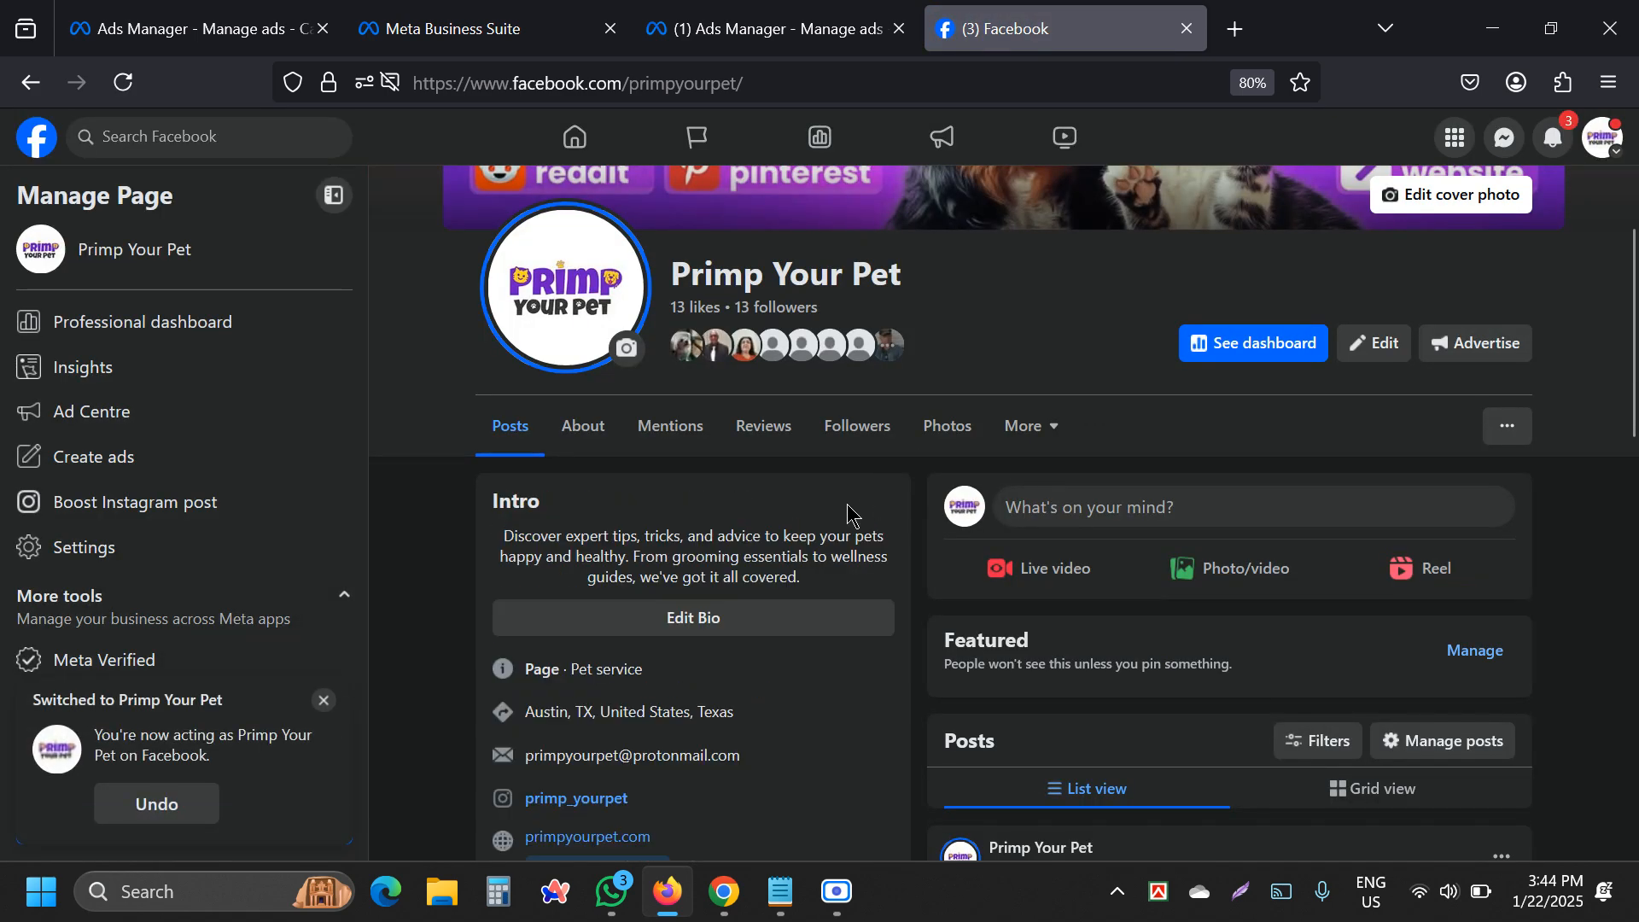
click(321, 699)
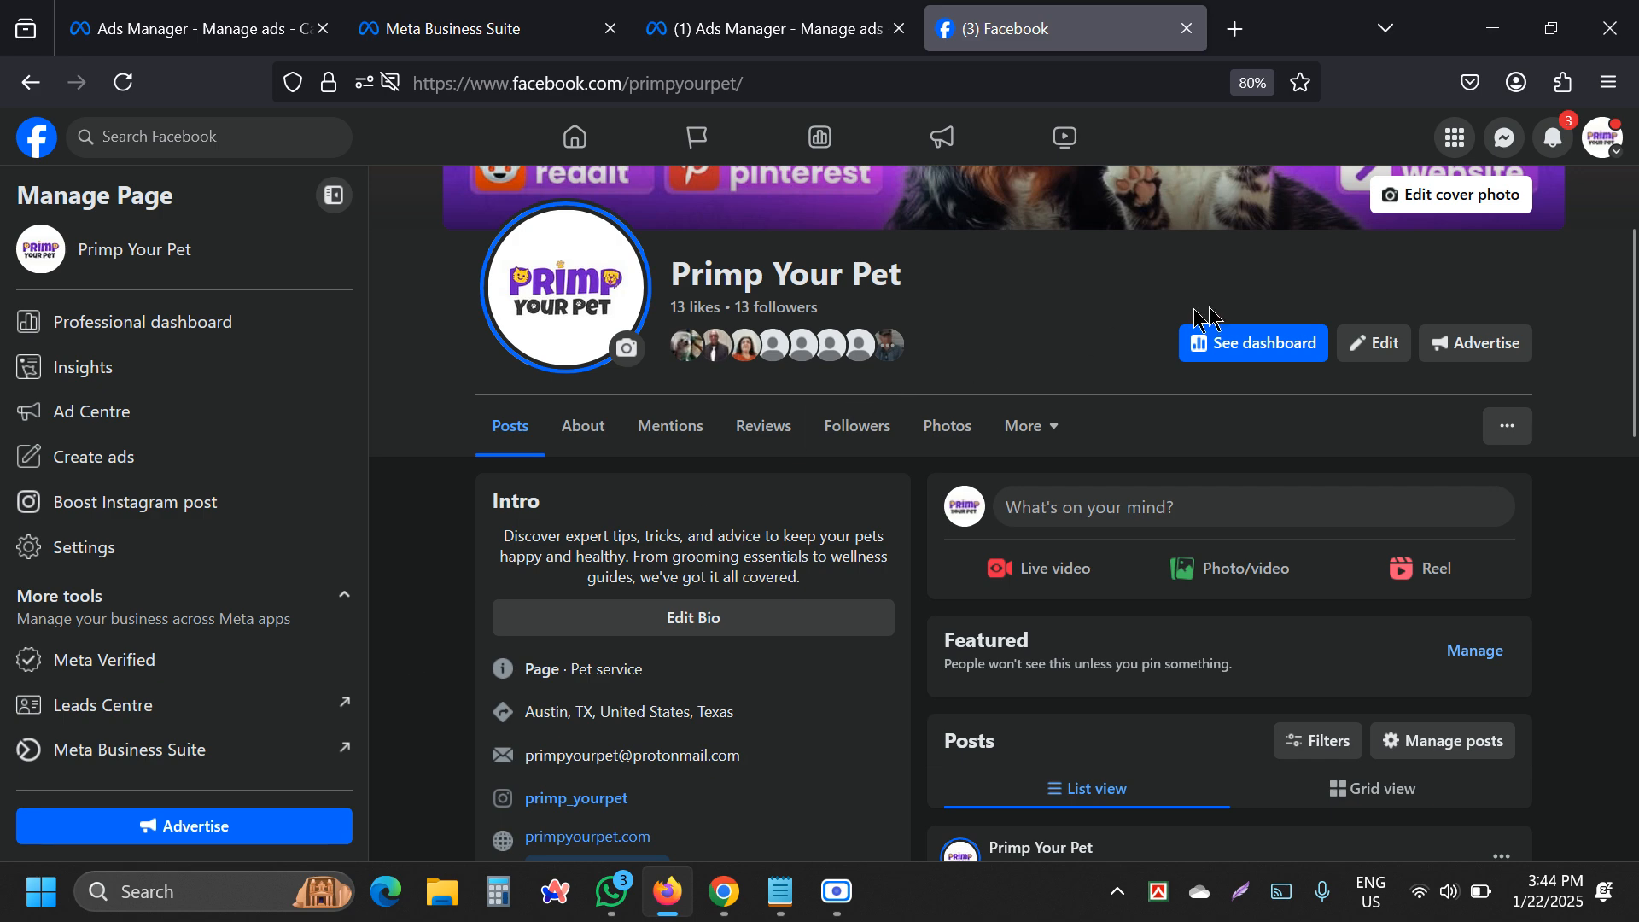
- Review the full list of profiles and Pages available to this account, and close it without switching
click(1604, 142)
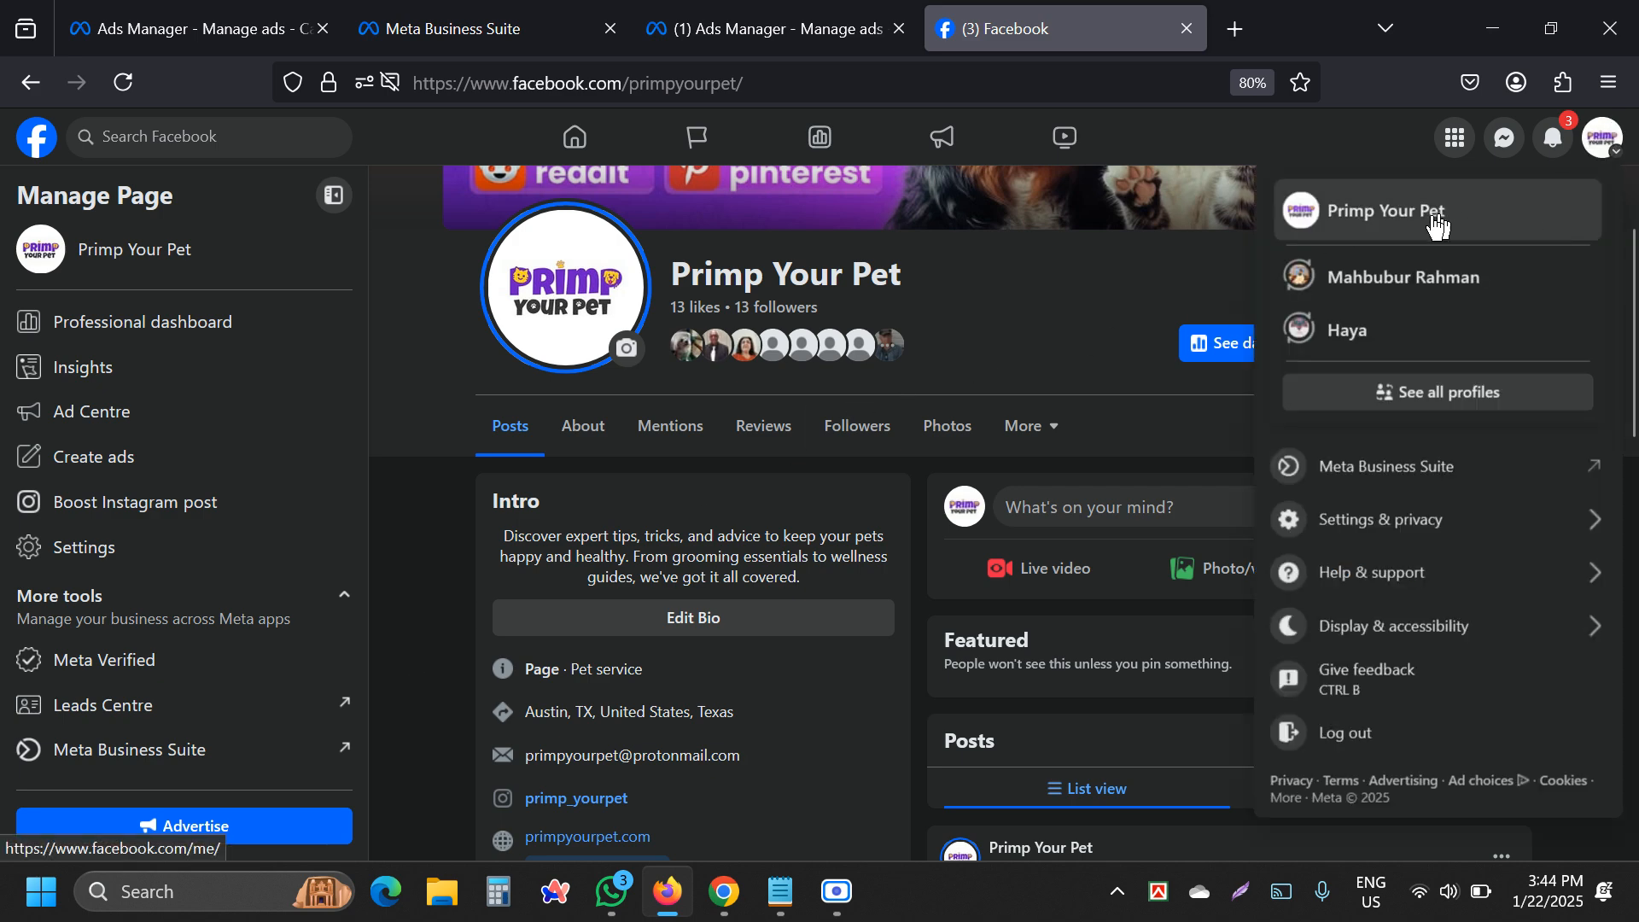
click(1388, 394)
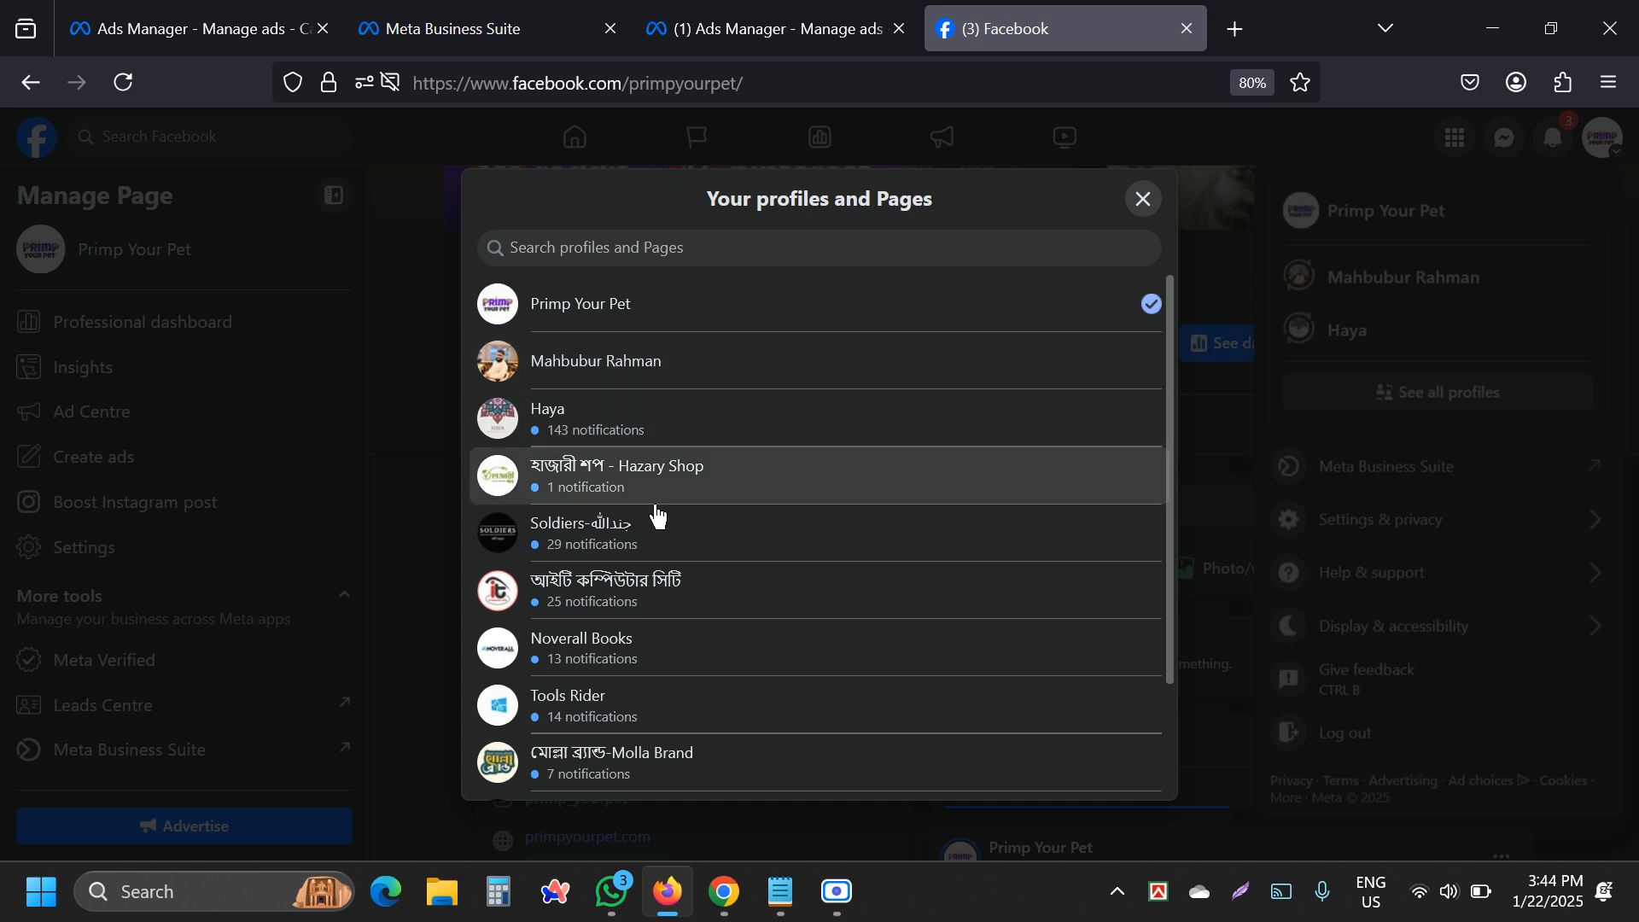
scroll(640, 537, down, 2)
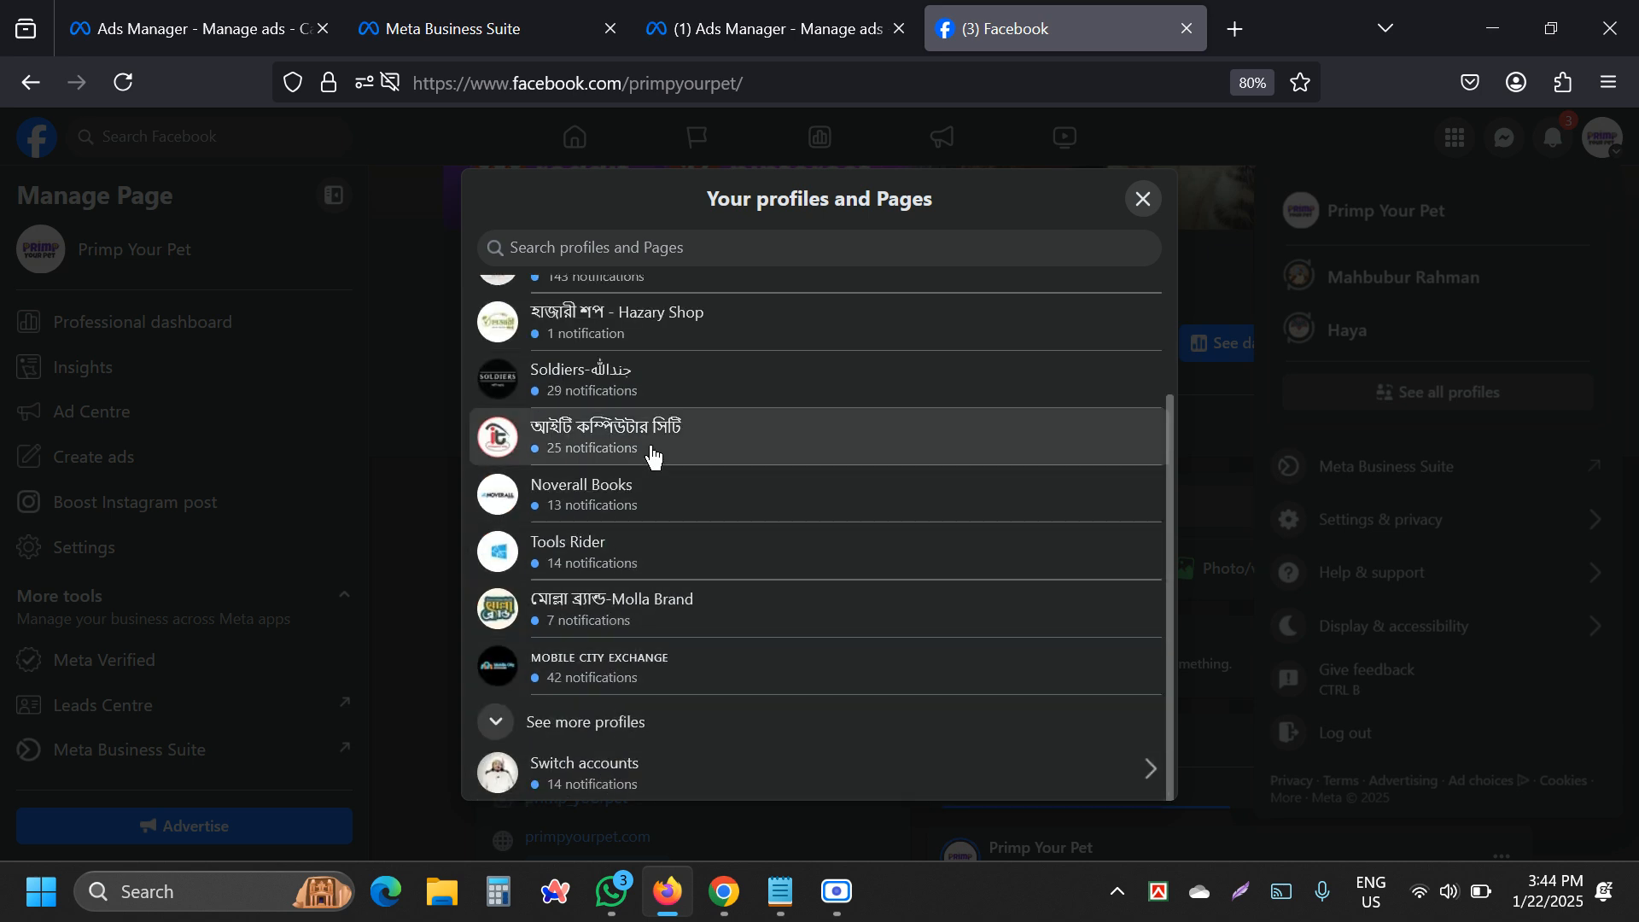
click(1145, 210)
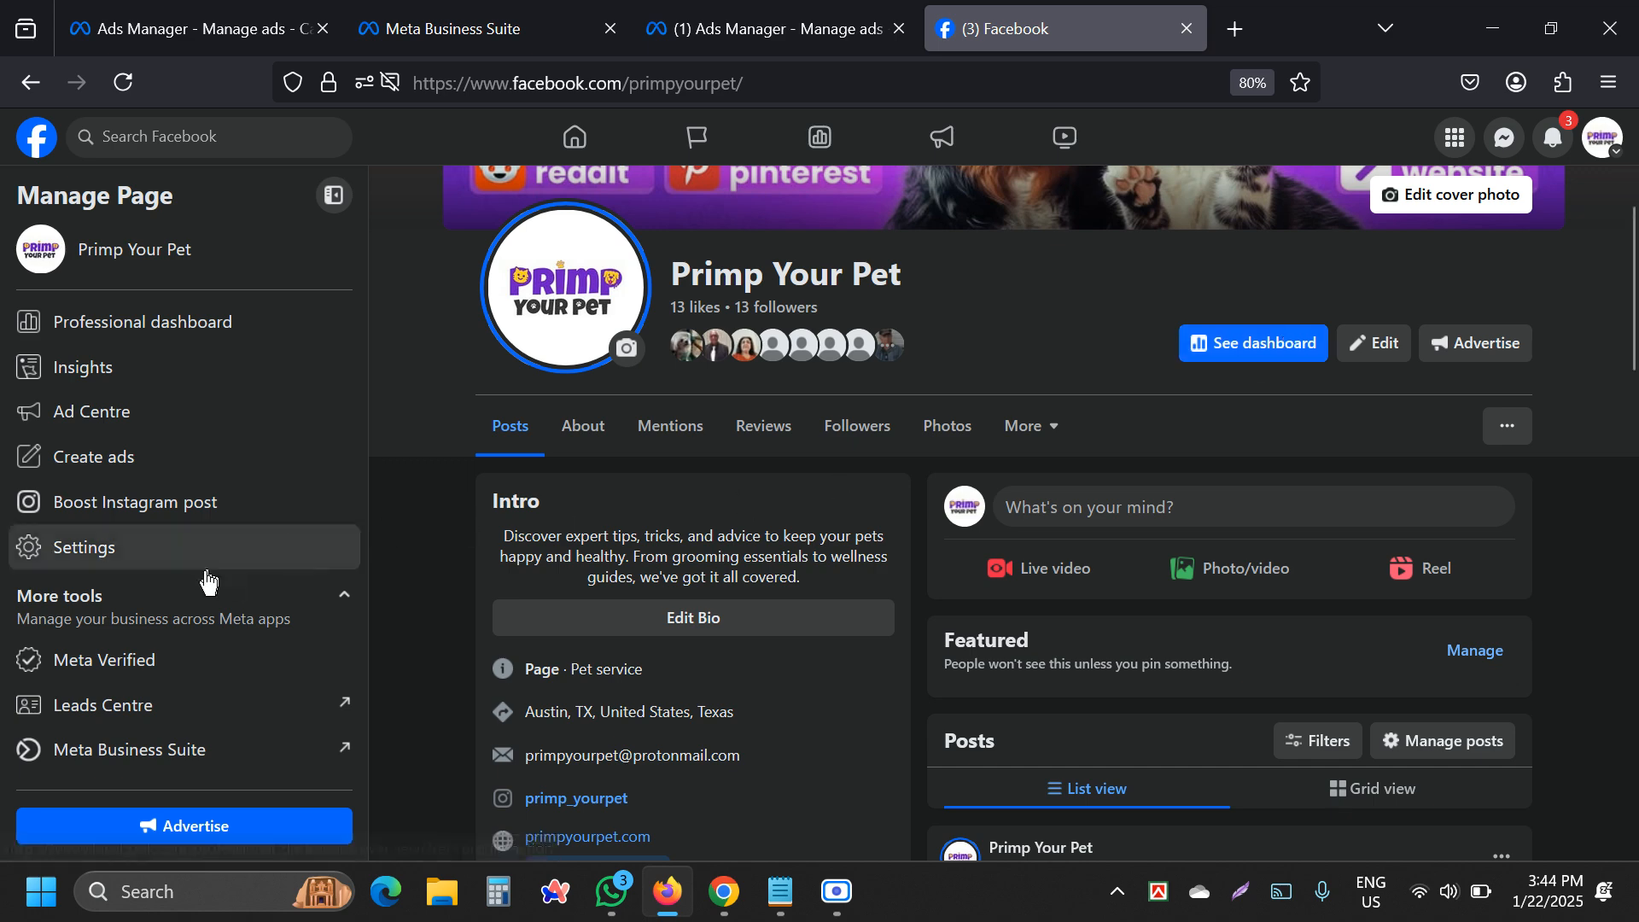
- Open the Page access settings for Primp Your Pet through its professional dashboard
scroll(238, 731, down, 6)
scroll(1075, 783, up, 6)
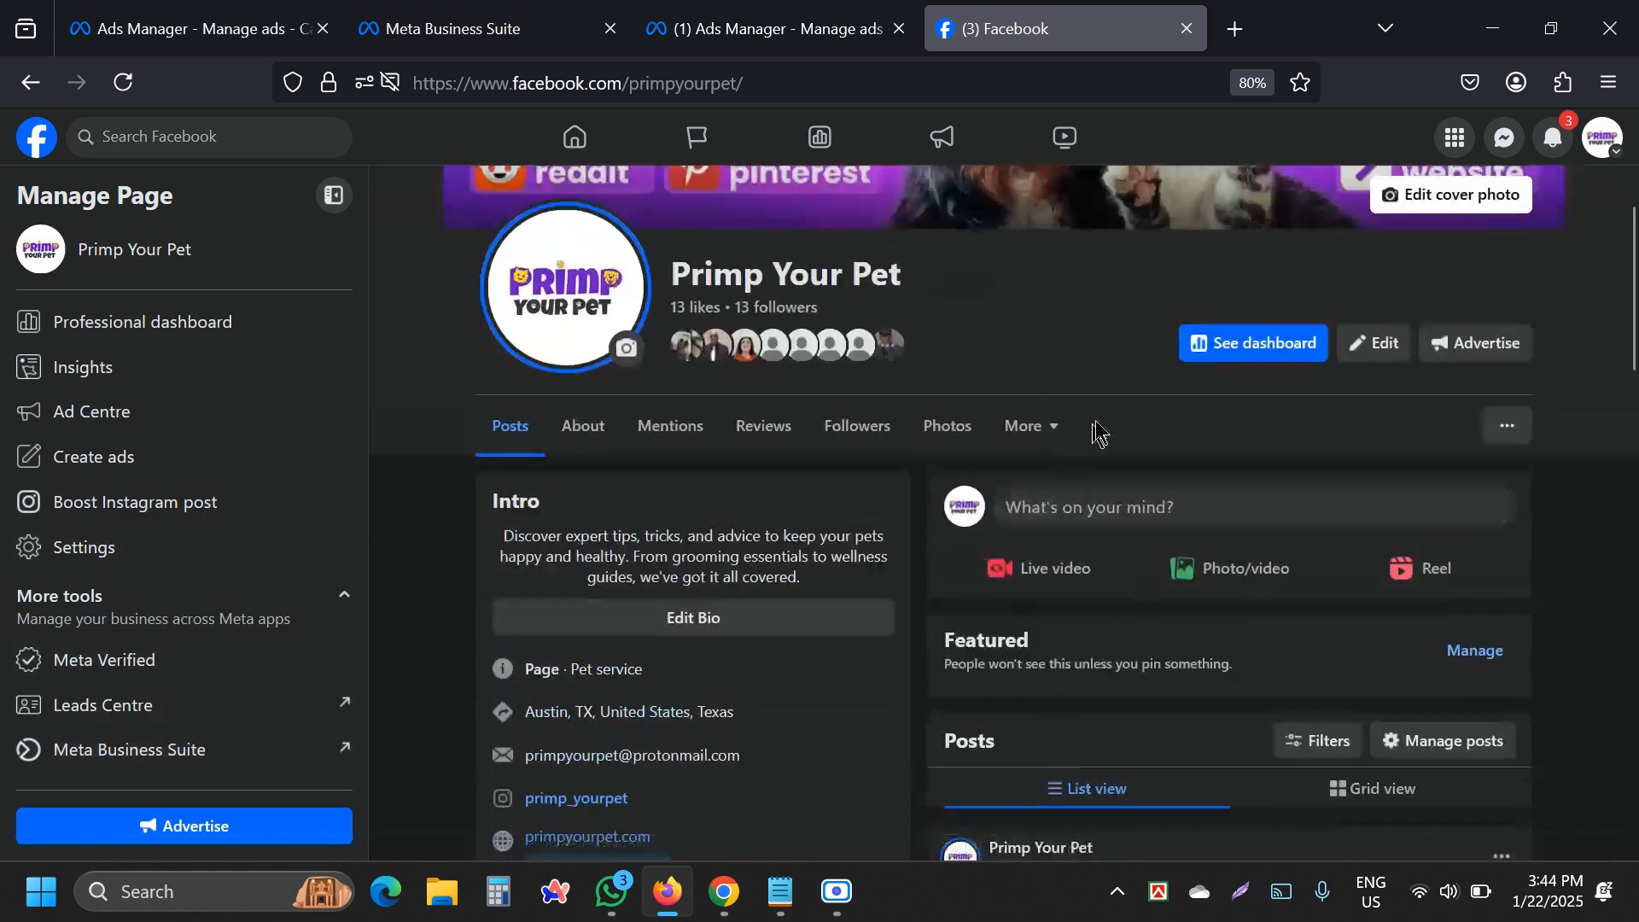
click(1225, 352)
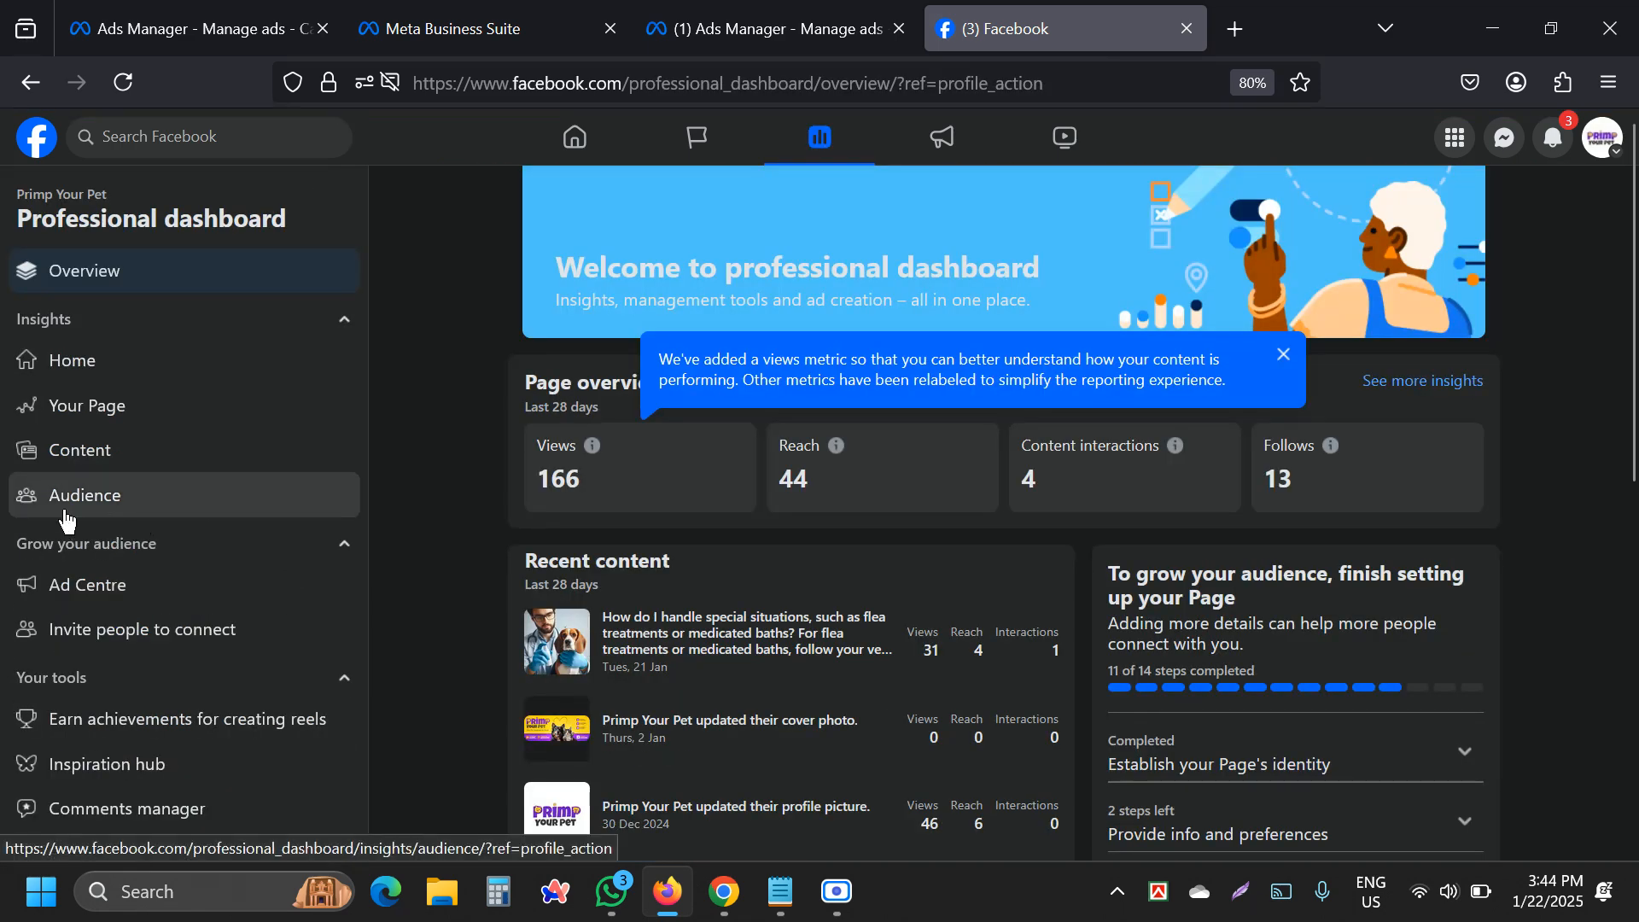
scroll(64, 517, down, 5)
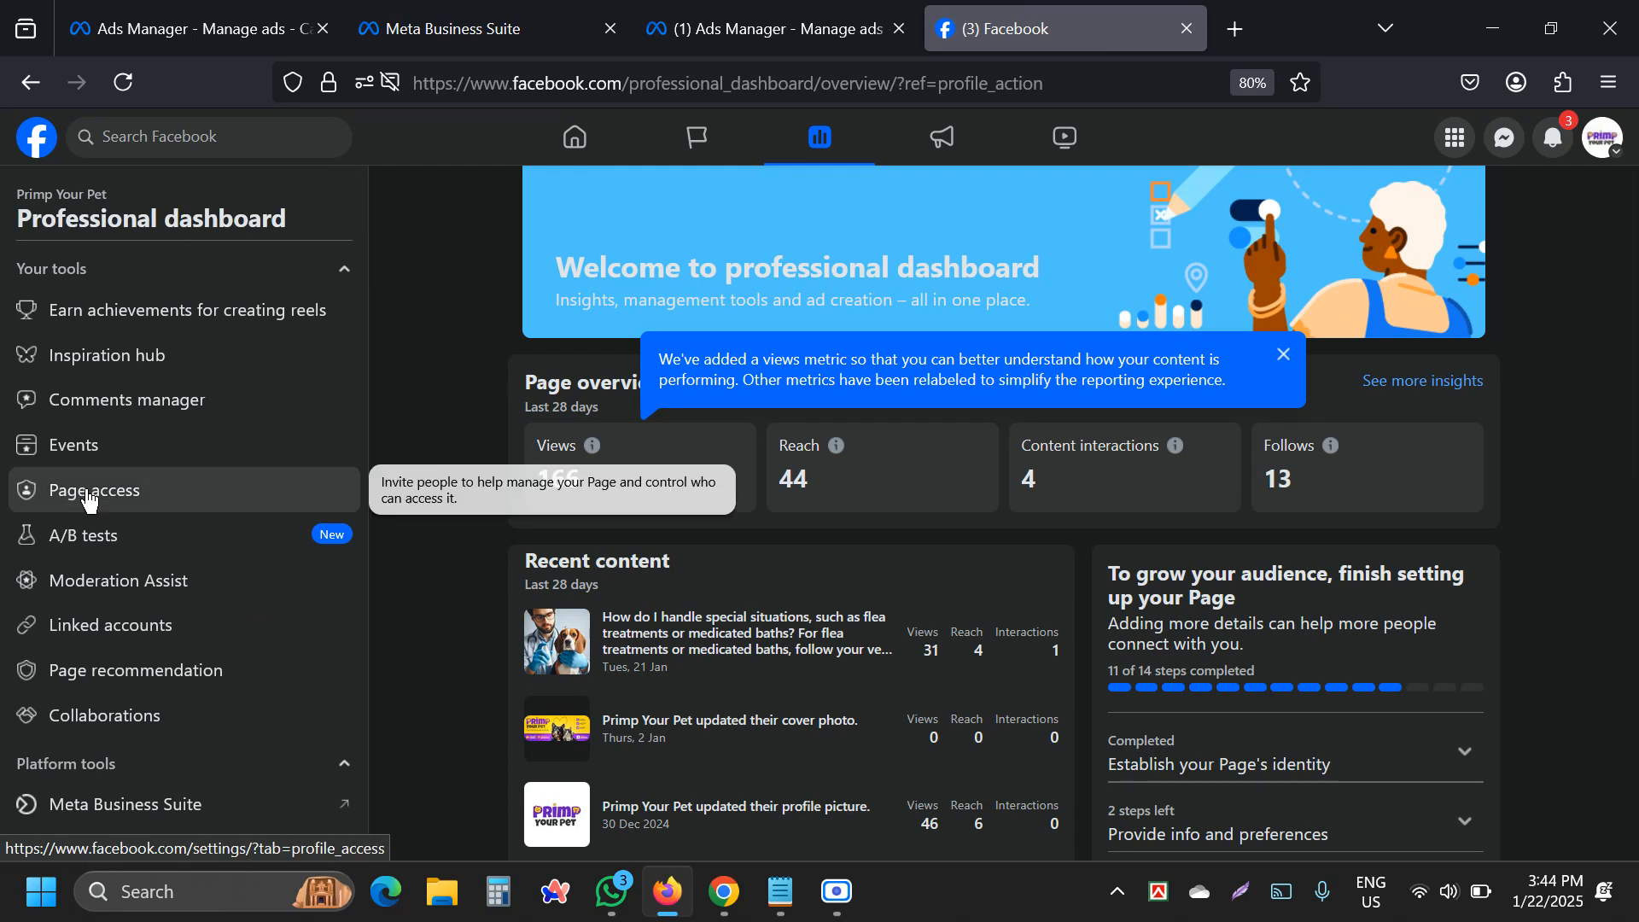
click(87, 492)
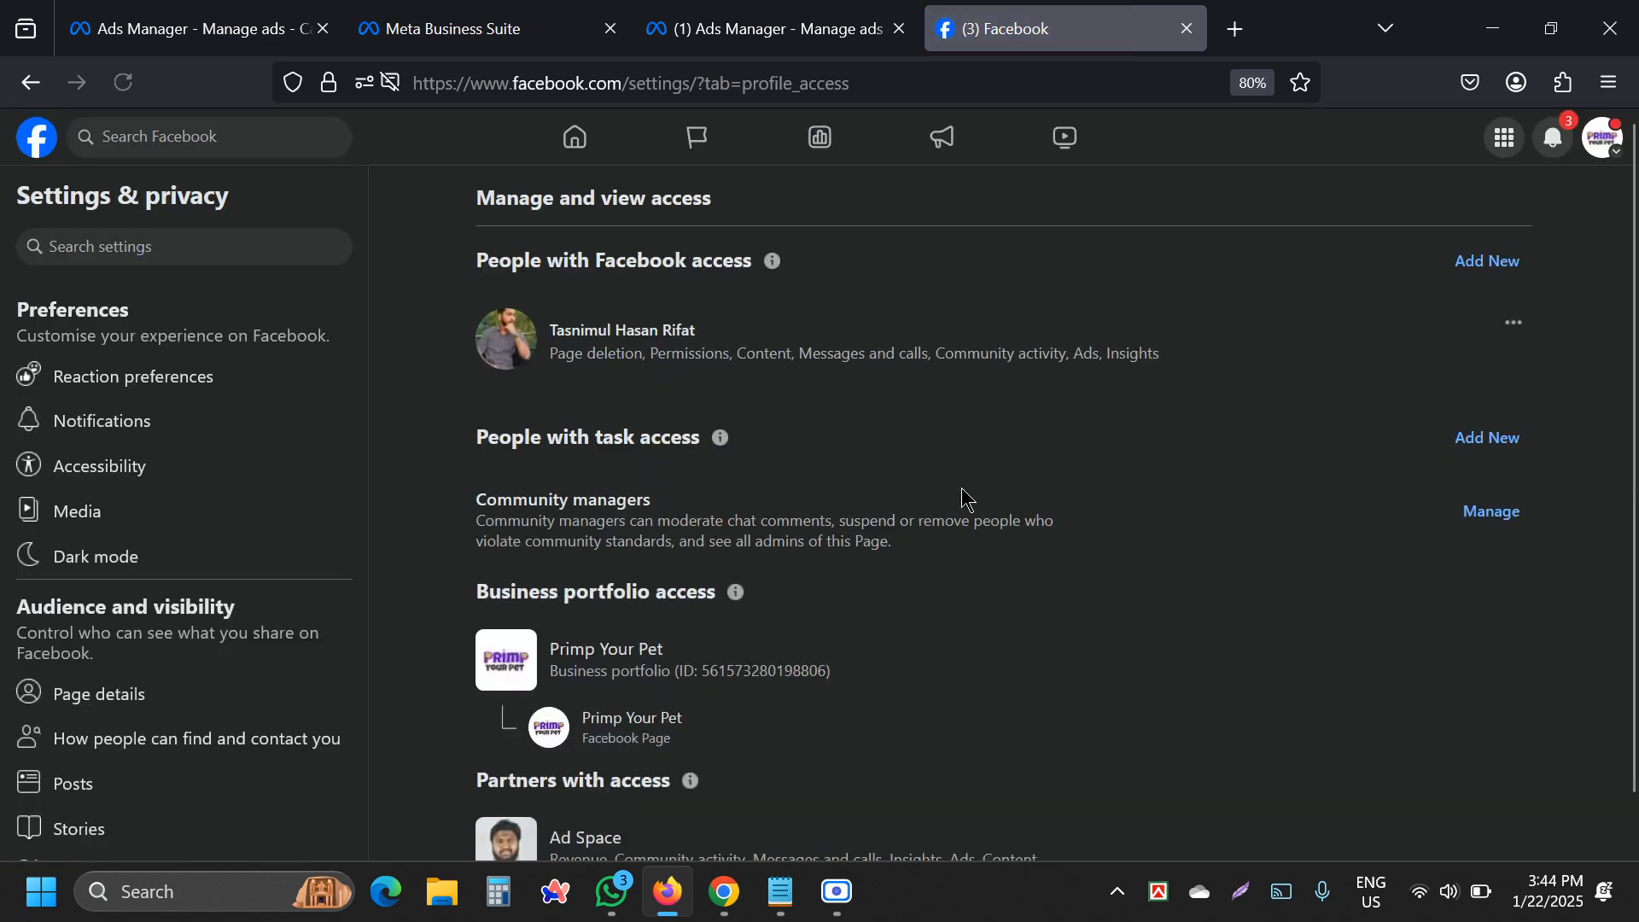
- Review who has Facebook access, task access, business portfolio access and partner access to the Page
scroll(776, 459, down, 1)
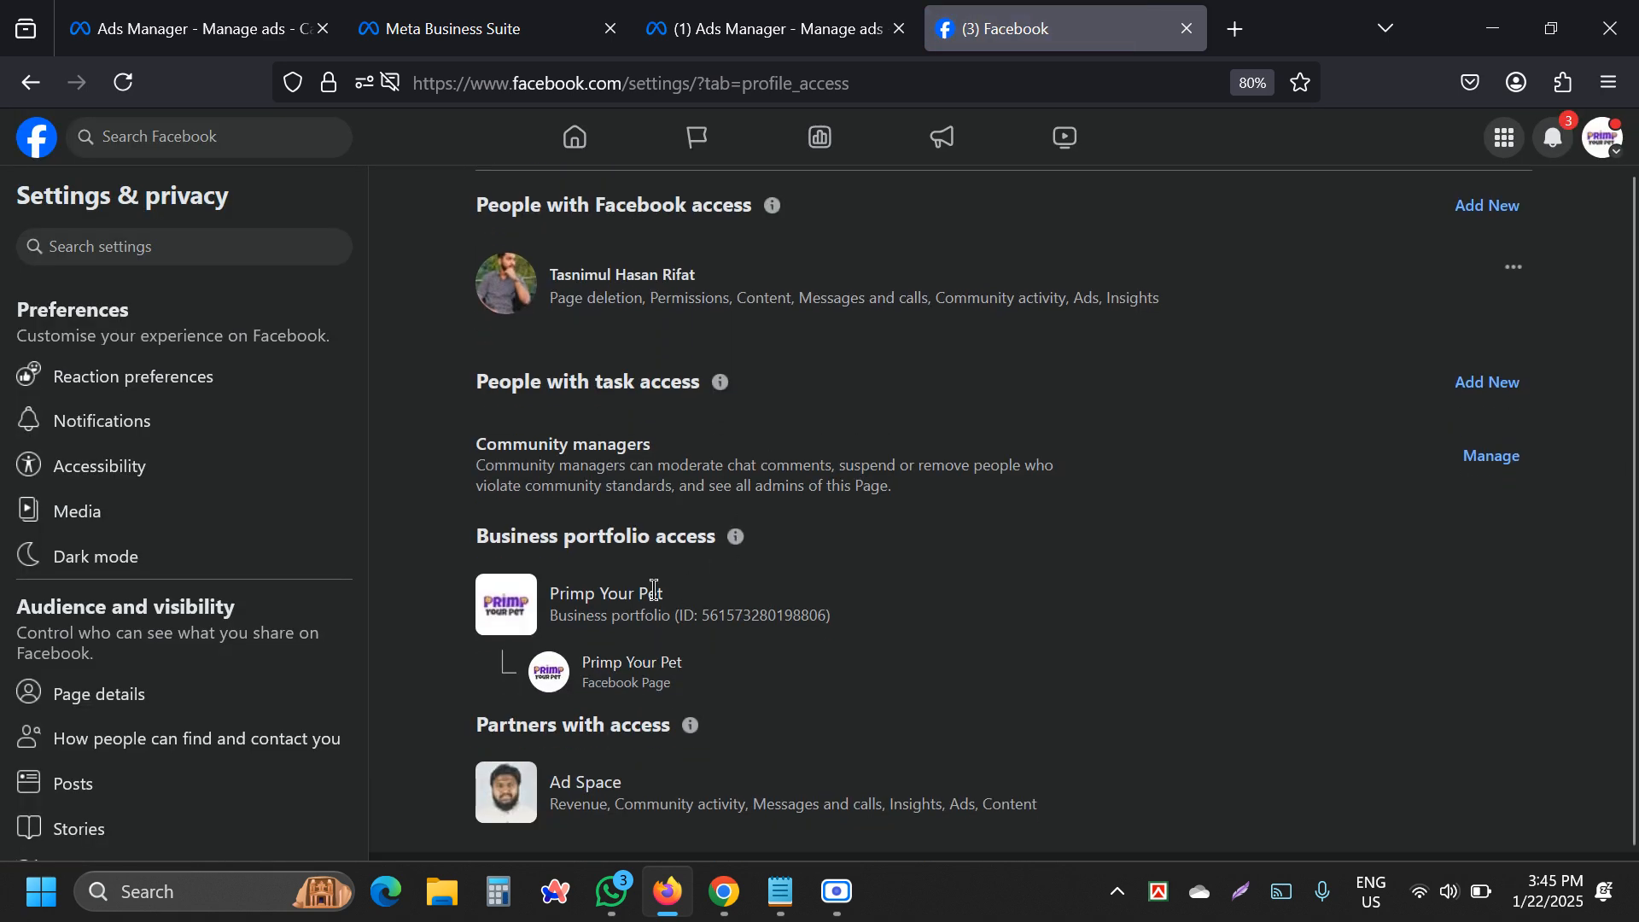
scroll(636, 512, up, 1)
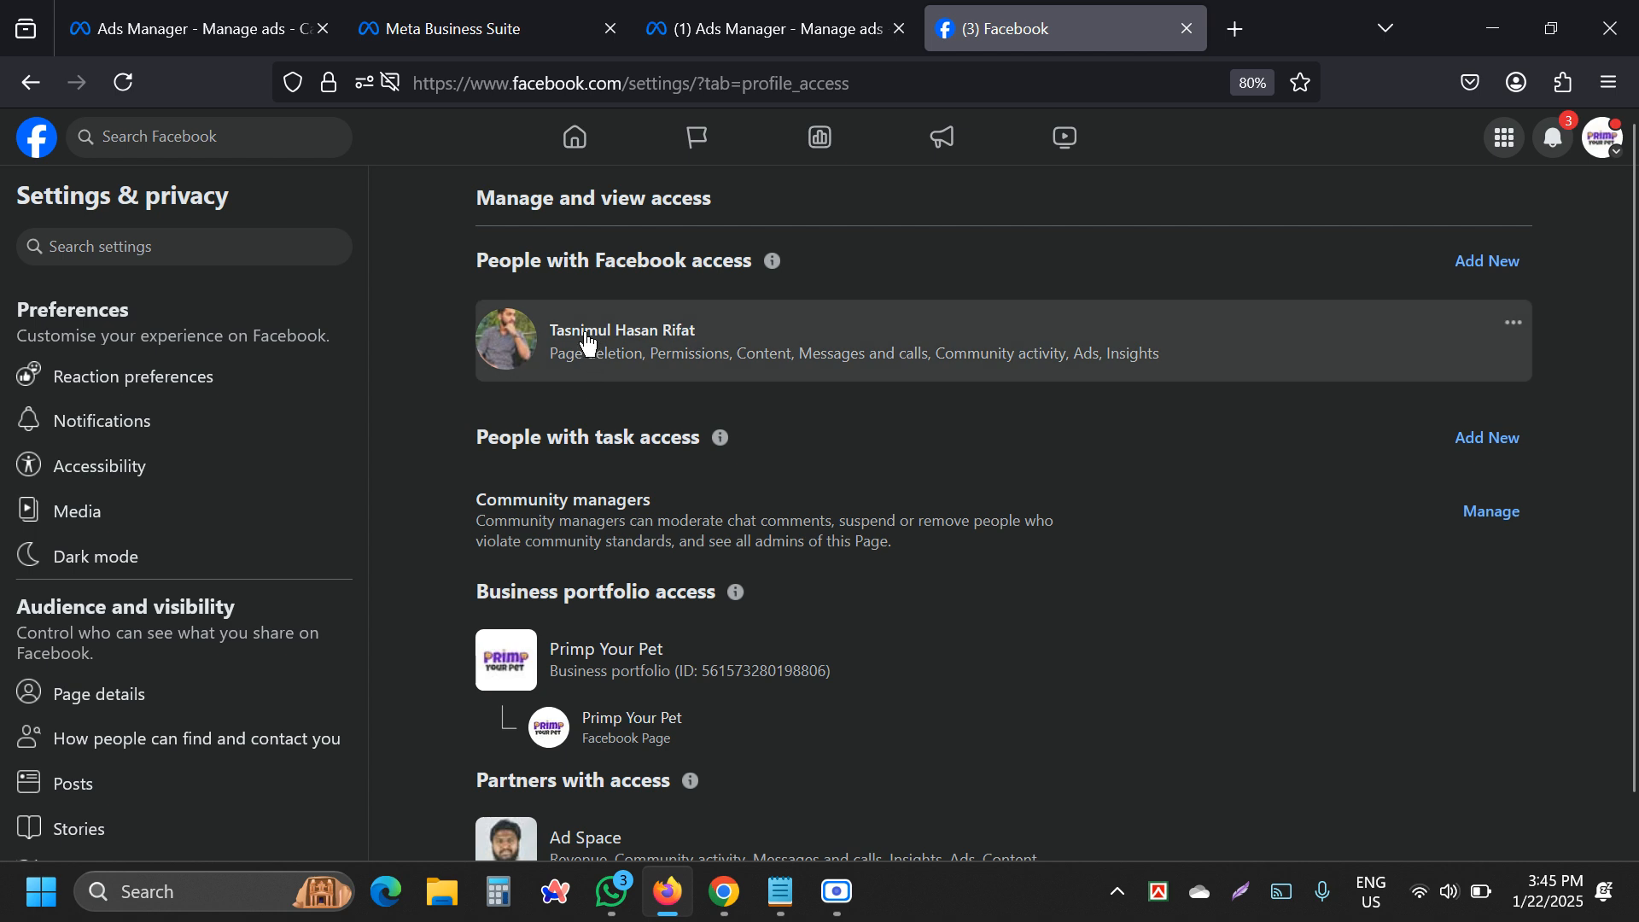
scroll(750, 347, down, 1)
scroll(848, 428, up, 1)
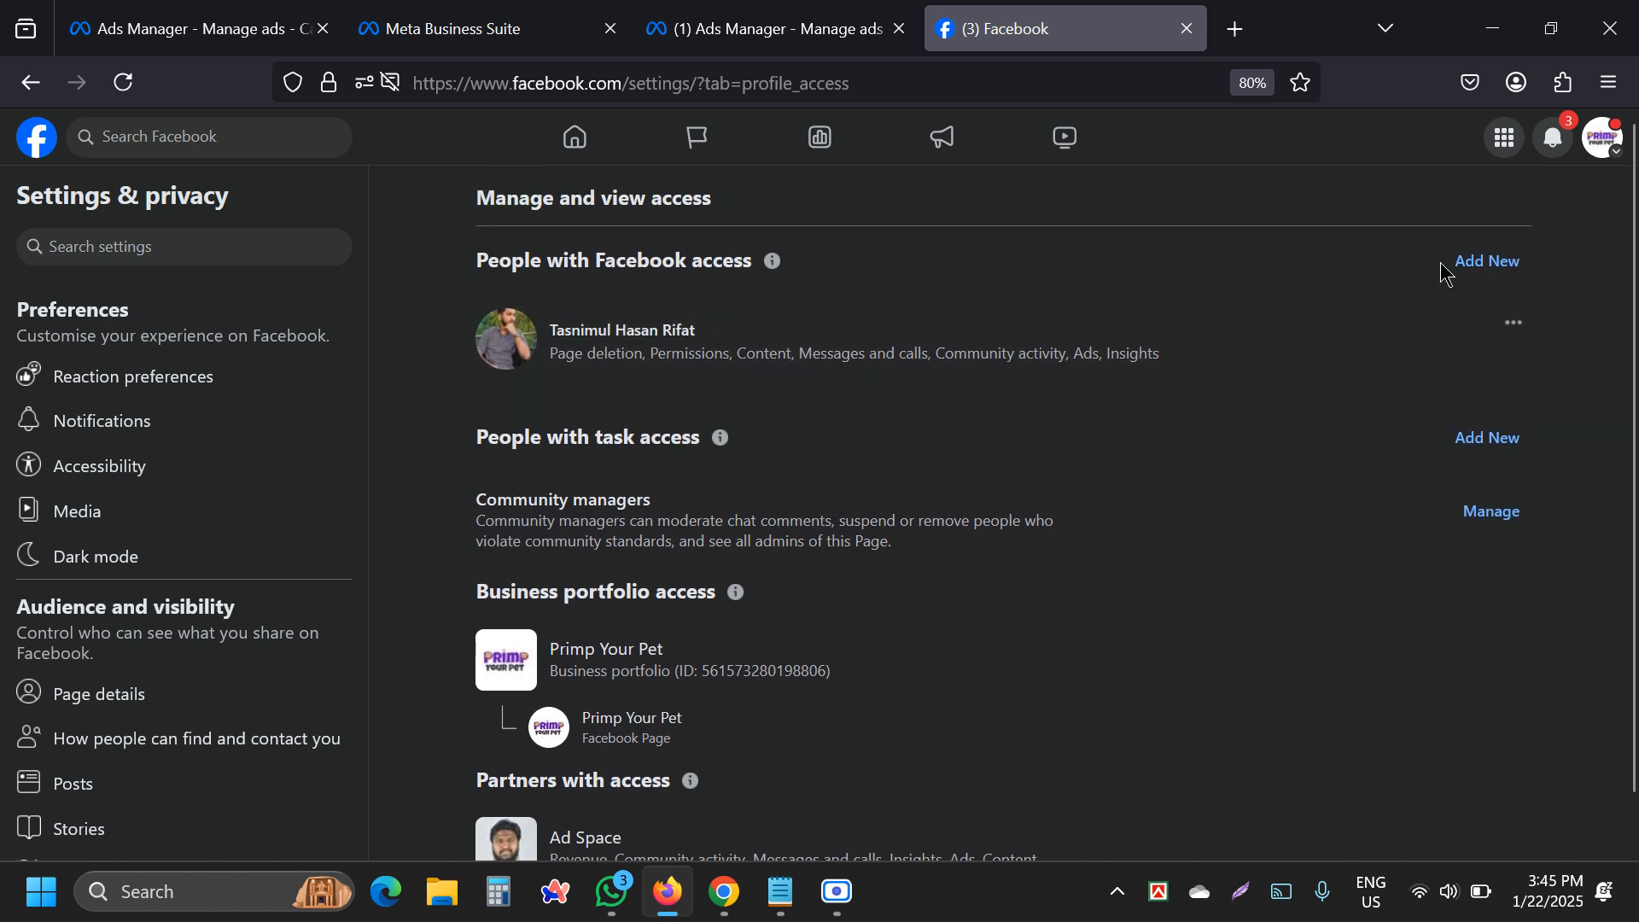
- Compare the explanations of Facebook access and task access for new people, closing each without adding anyone
click(1485, 263)
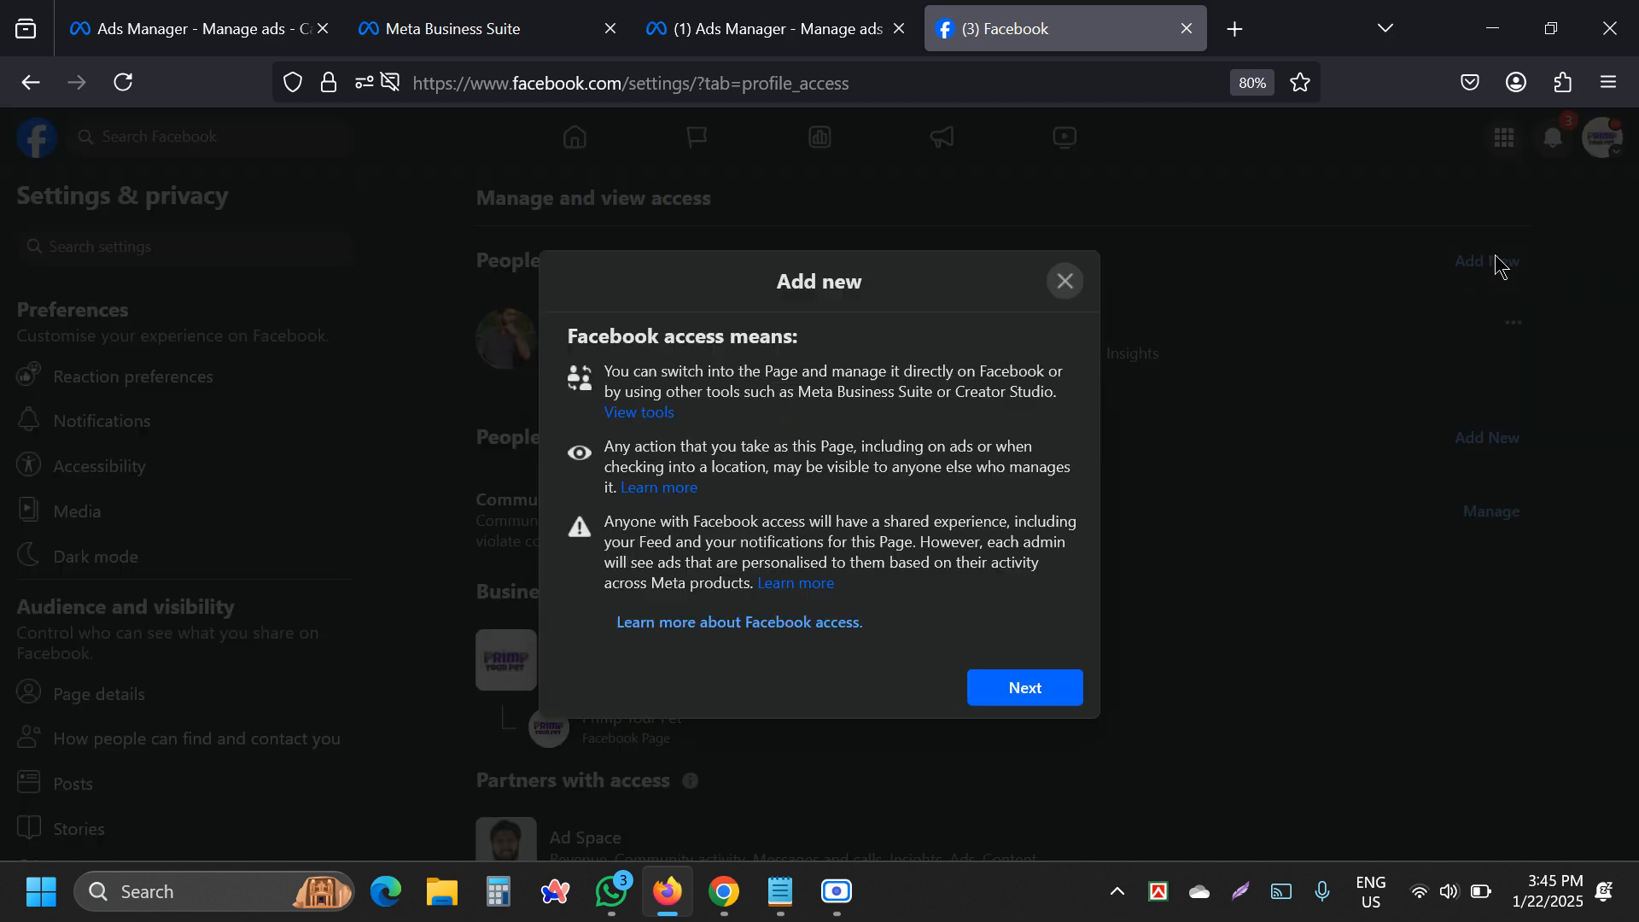
click(1062, 281)
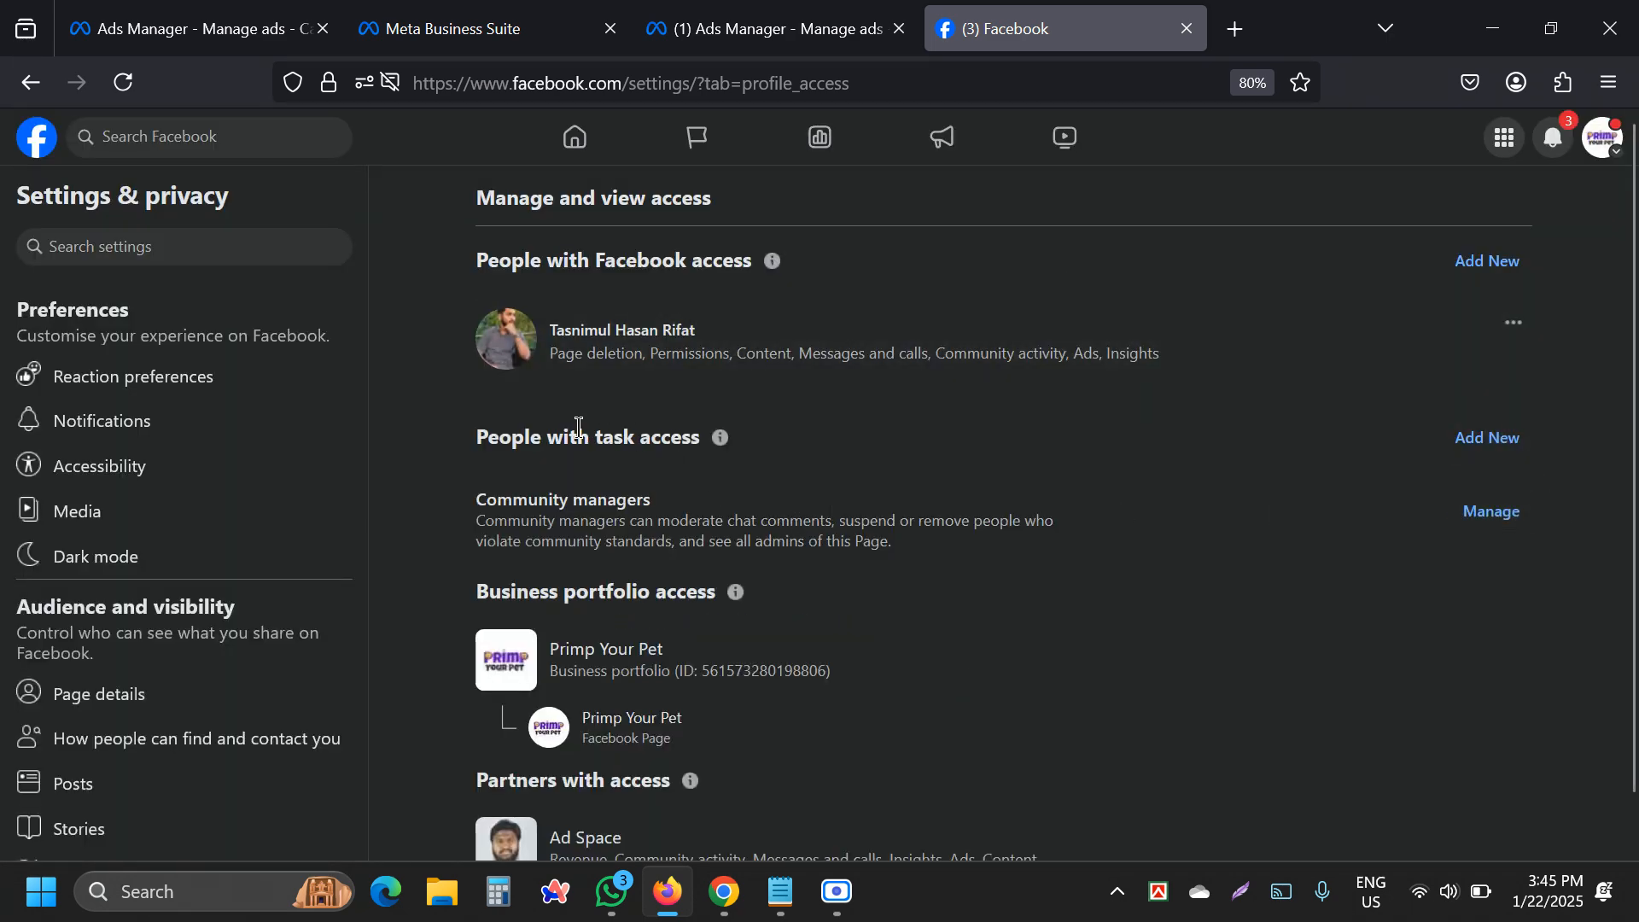
drag(579, 435, 753, 452)
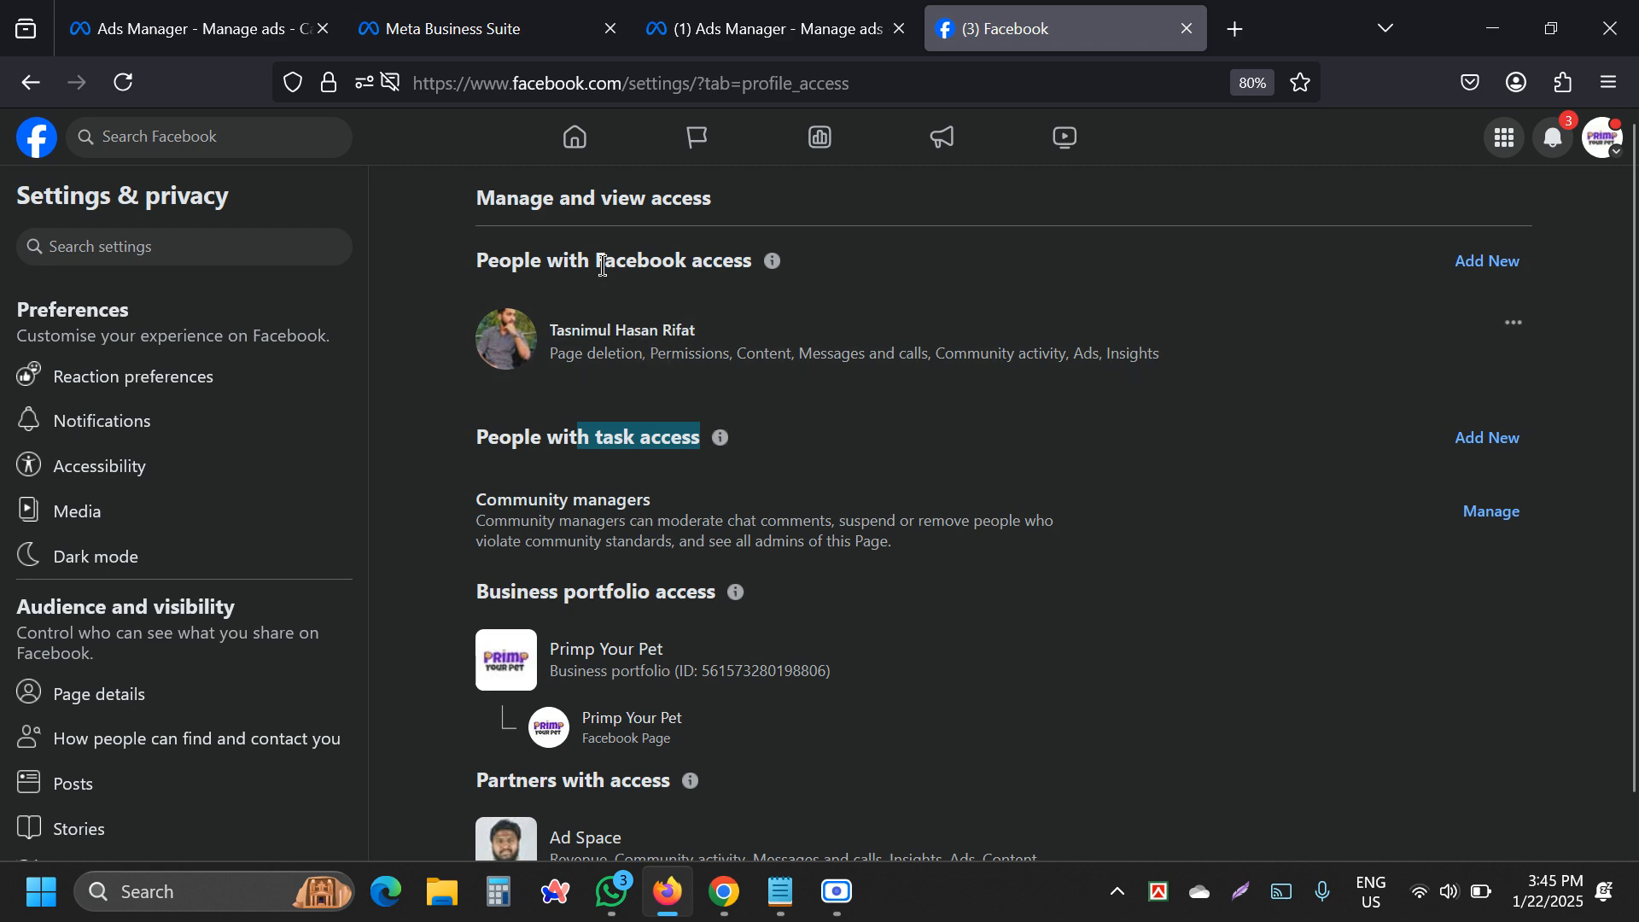
drag(600, 260, 832, 271)
click(830, 272)
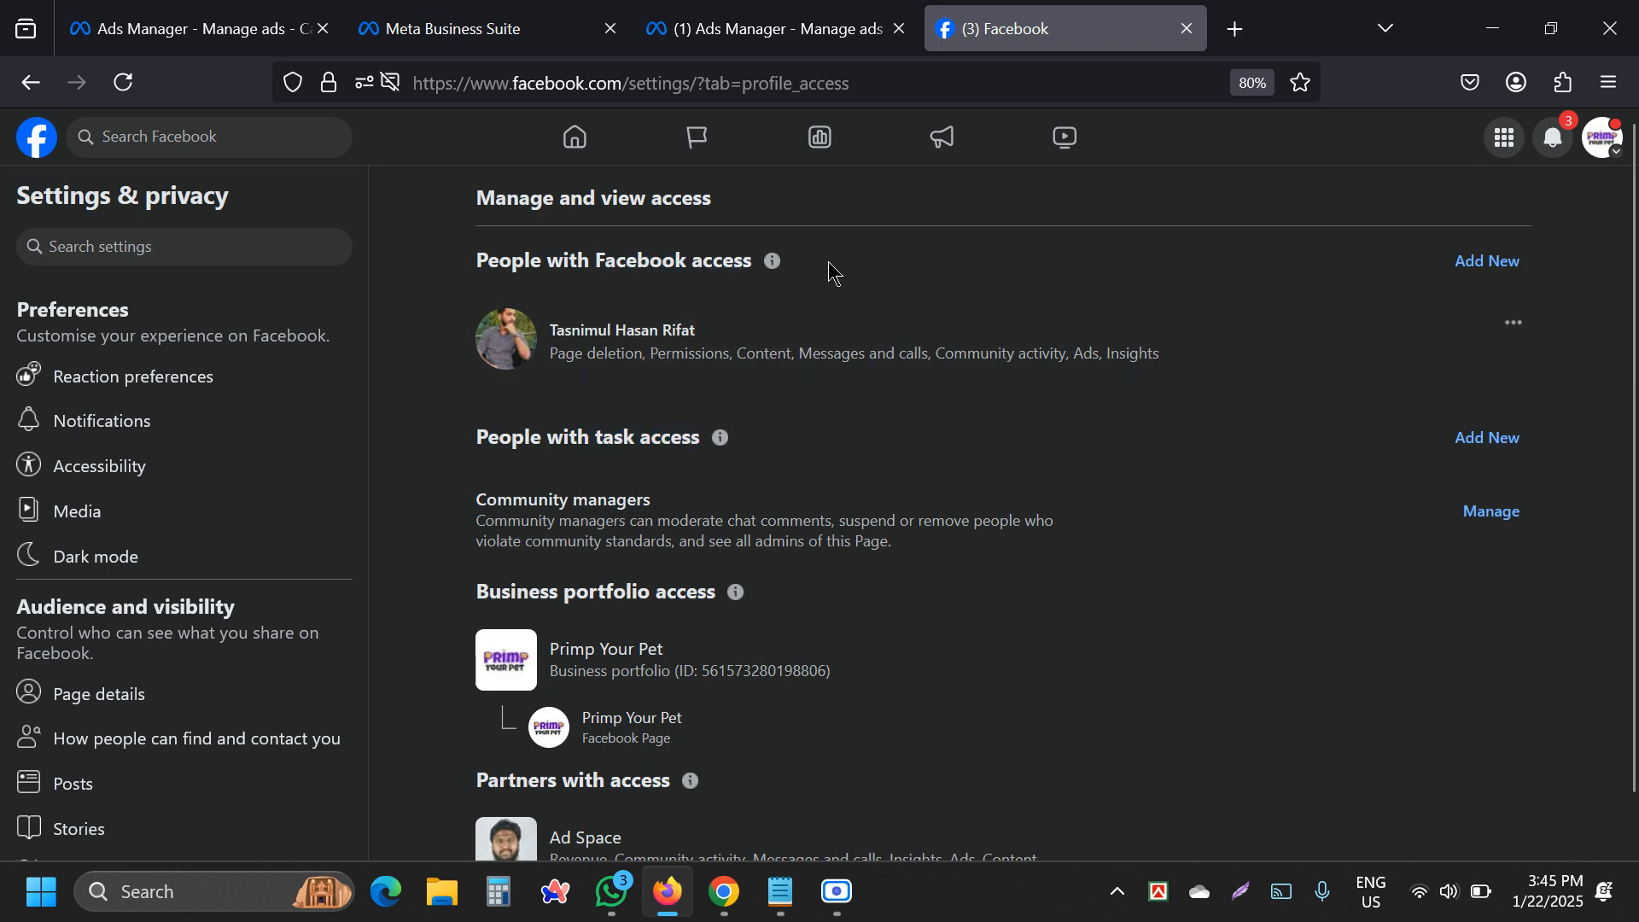
click(1465, 266)
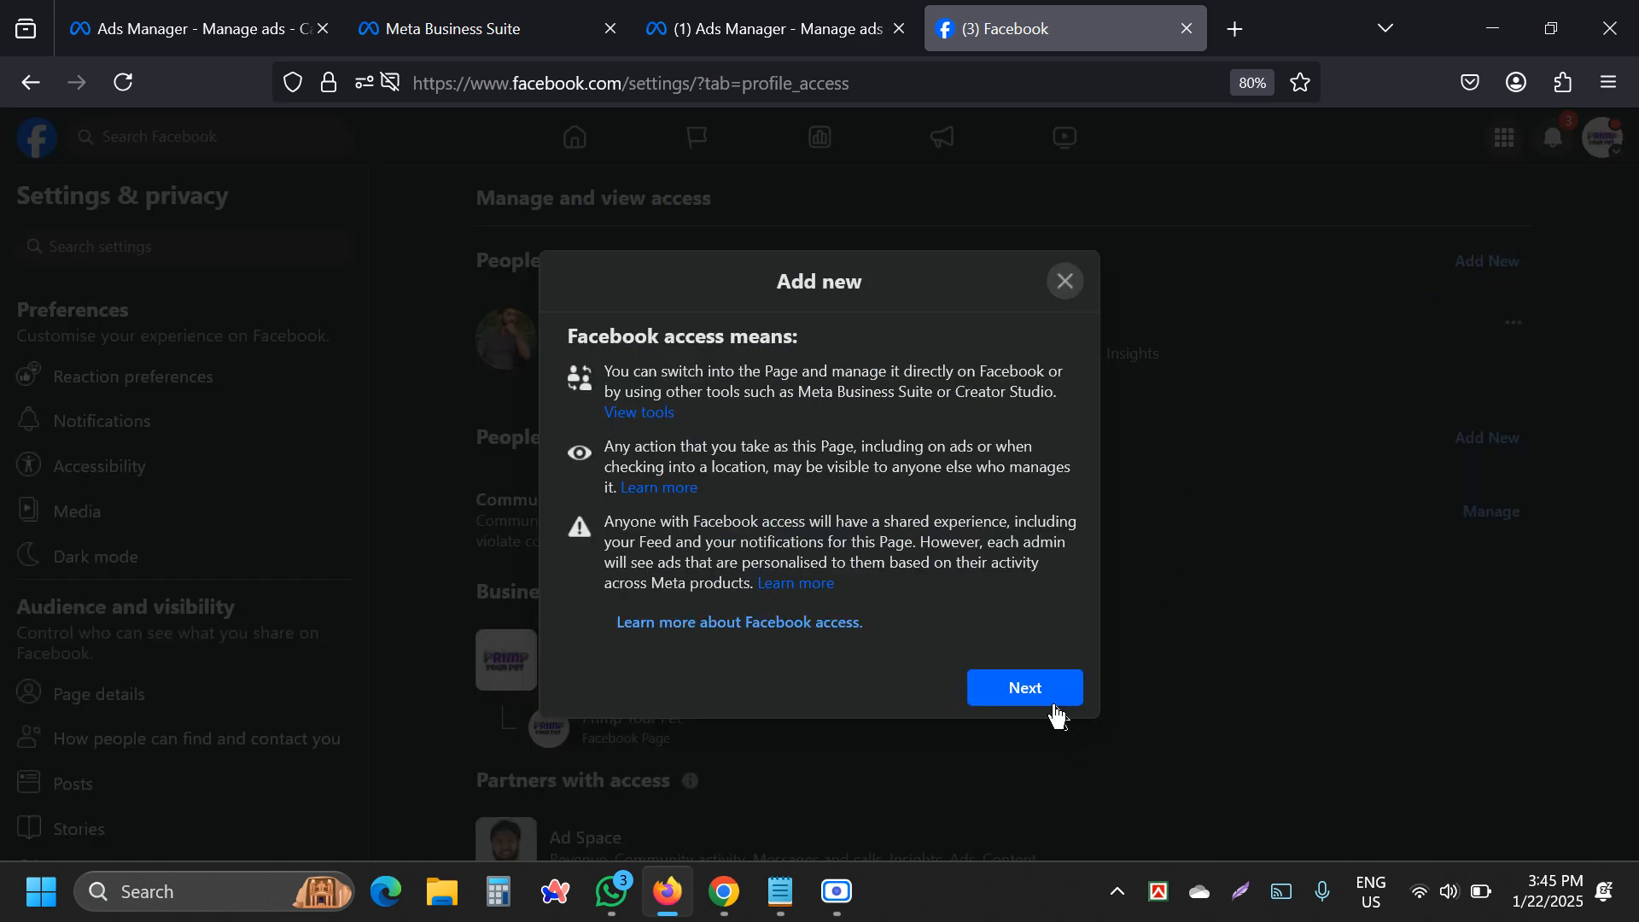
click(1067, 285)
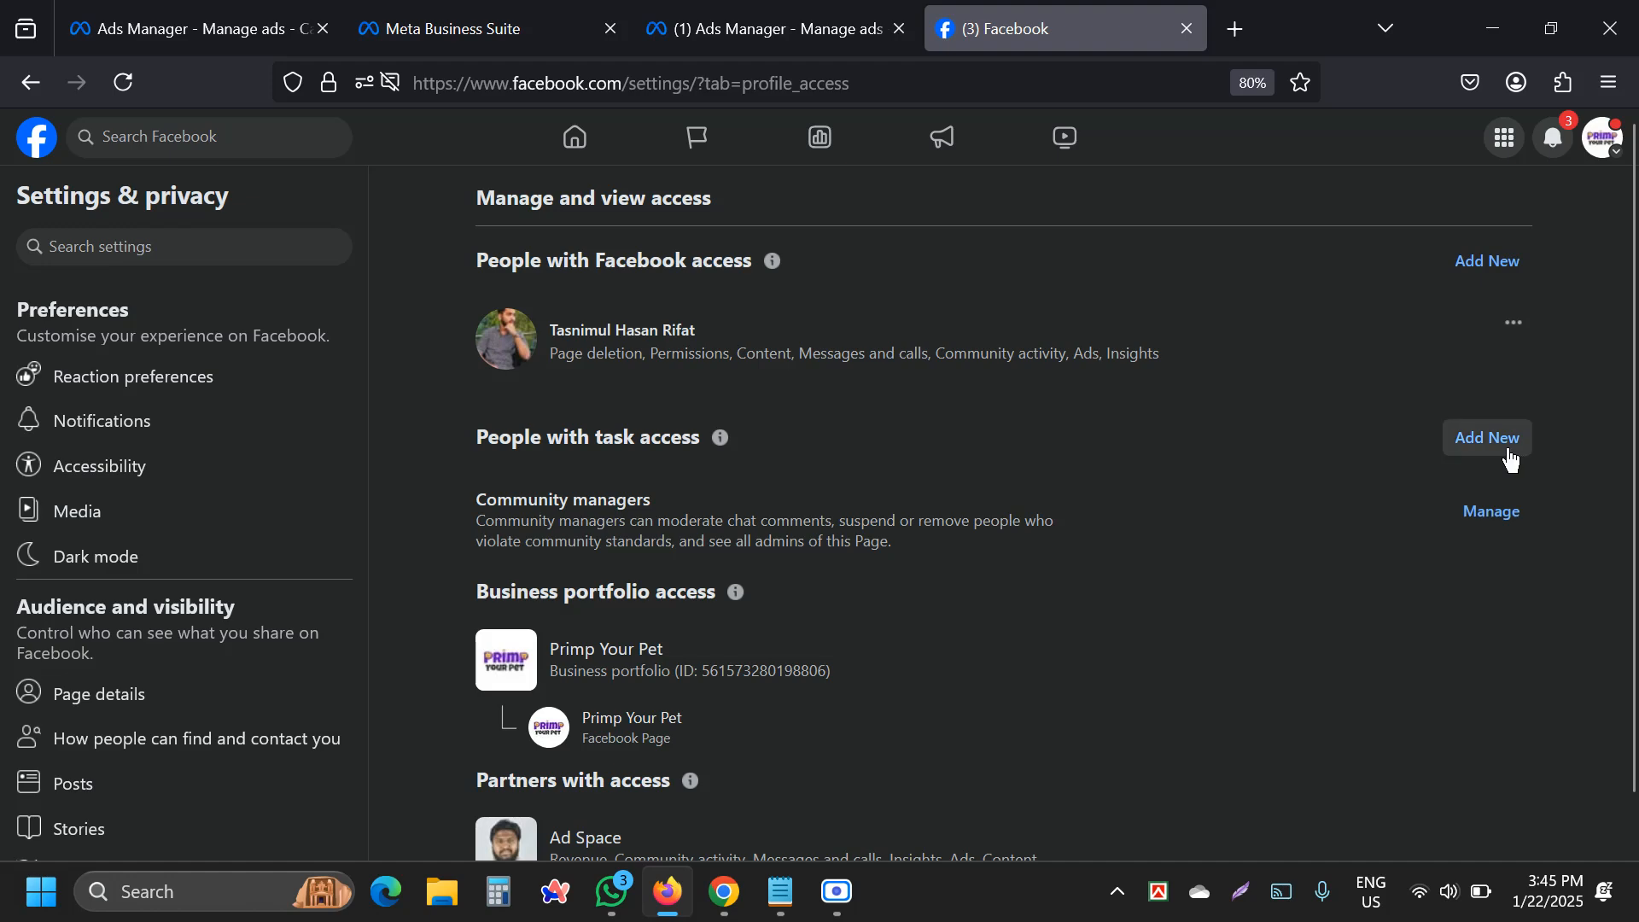
click(1487, 437)
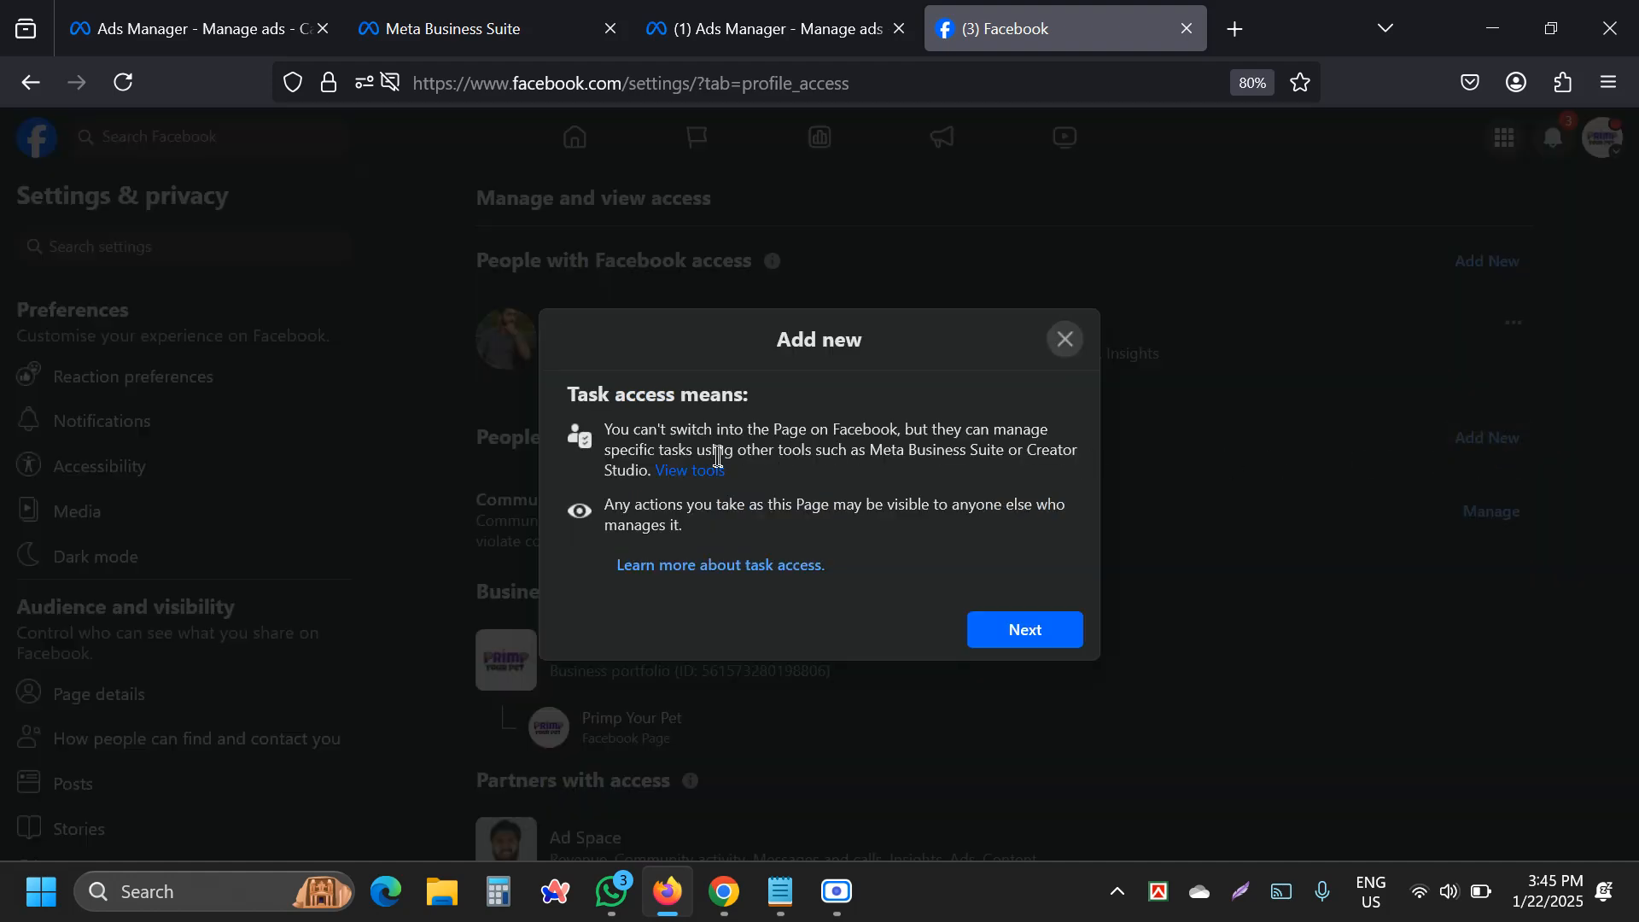
click(1062, 338)
- Start adding a new person with Facebook access to the Page and search for them by full name
click(1475, 260)
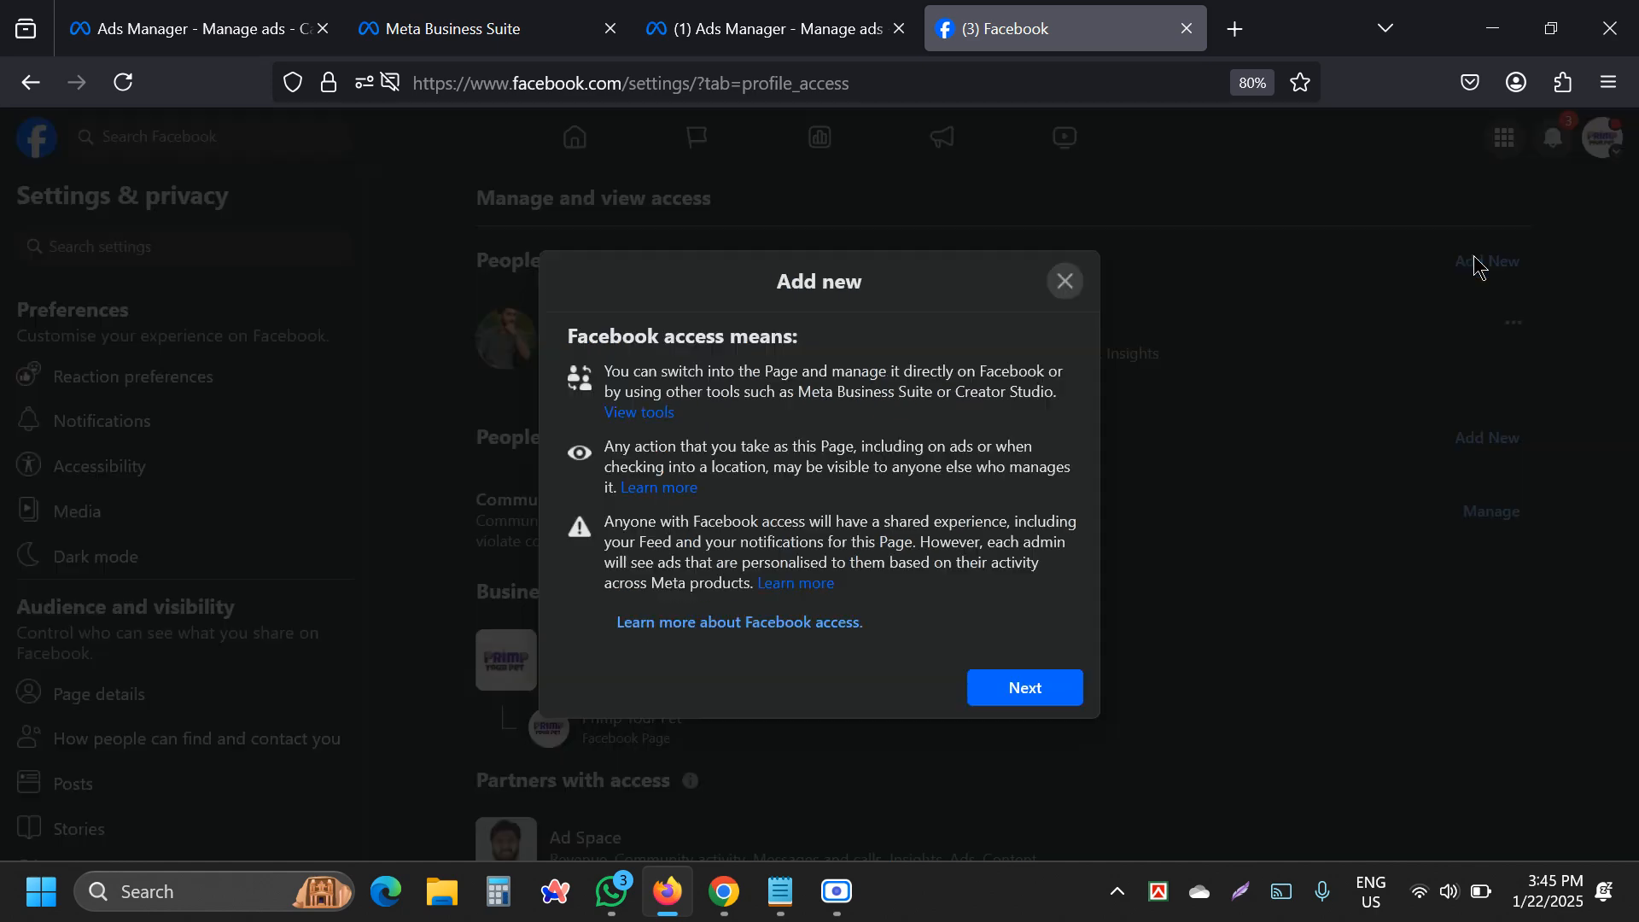
click(1029, 687)
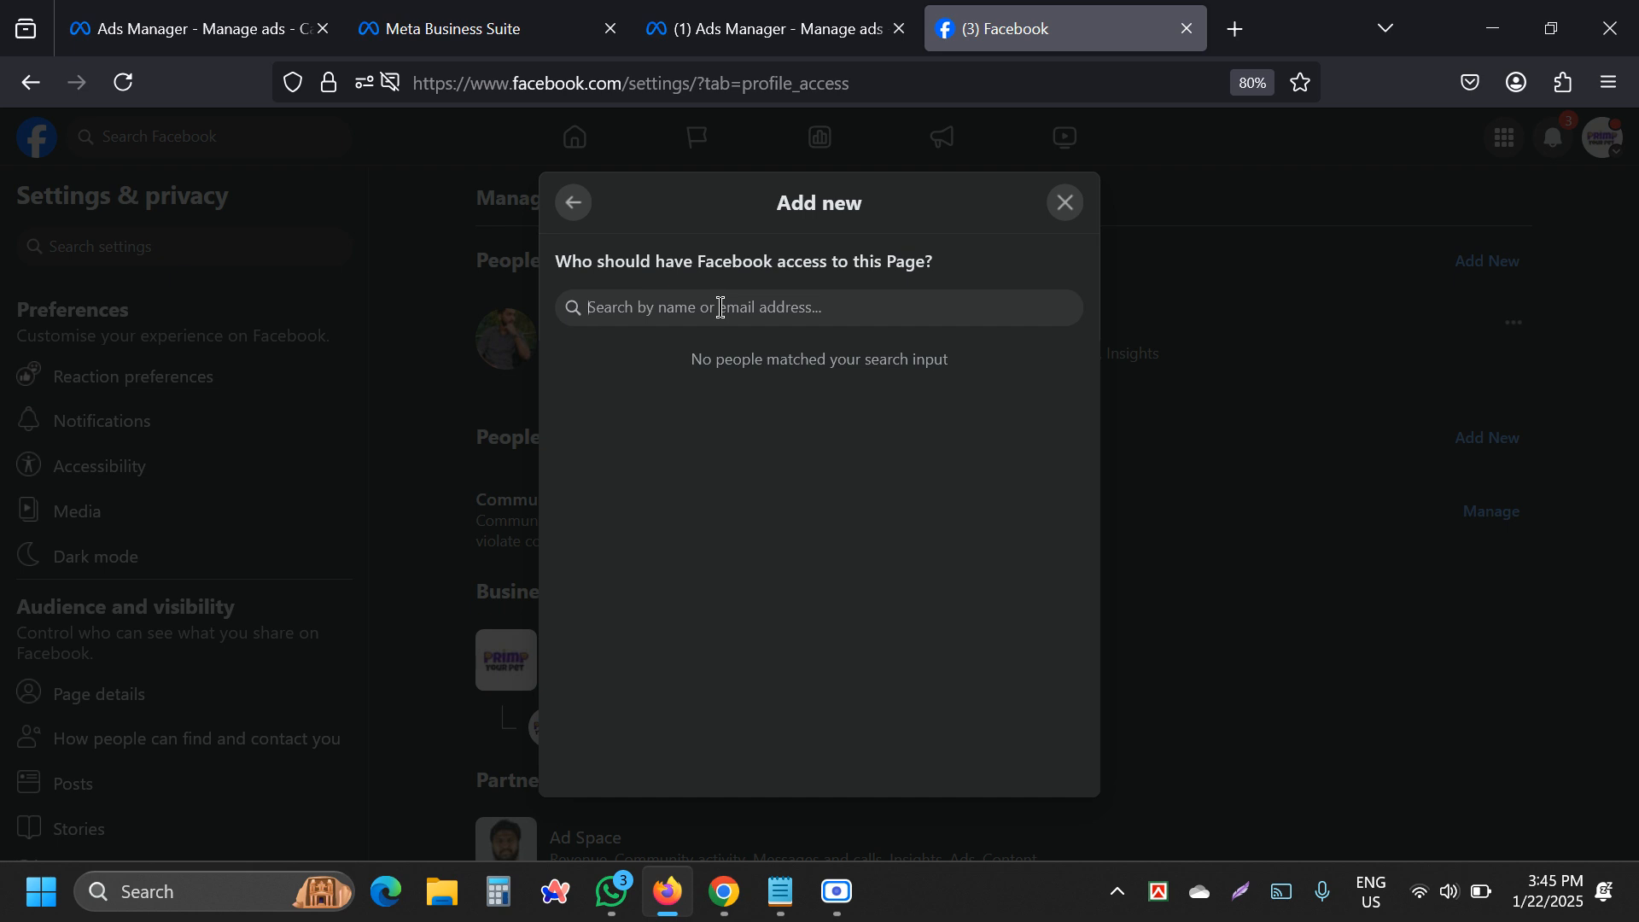
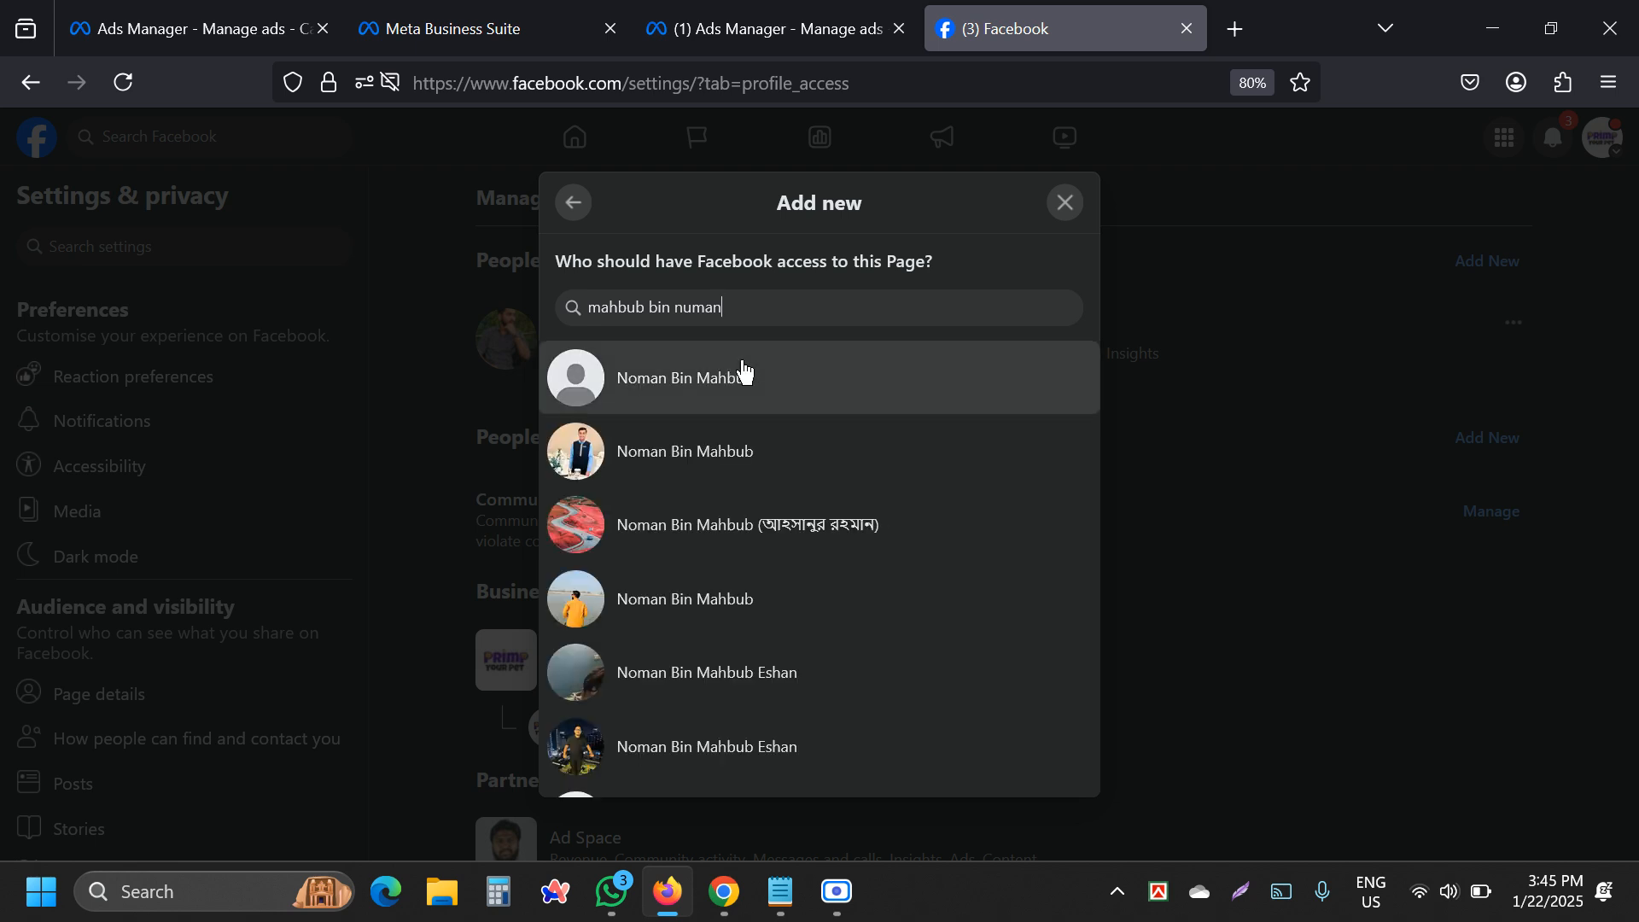
scroll(758, 402, down, 2)
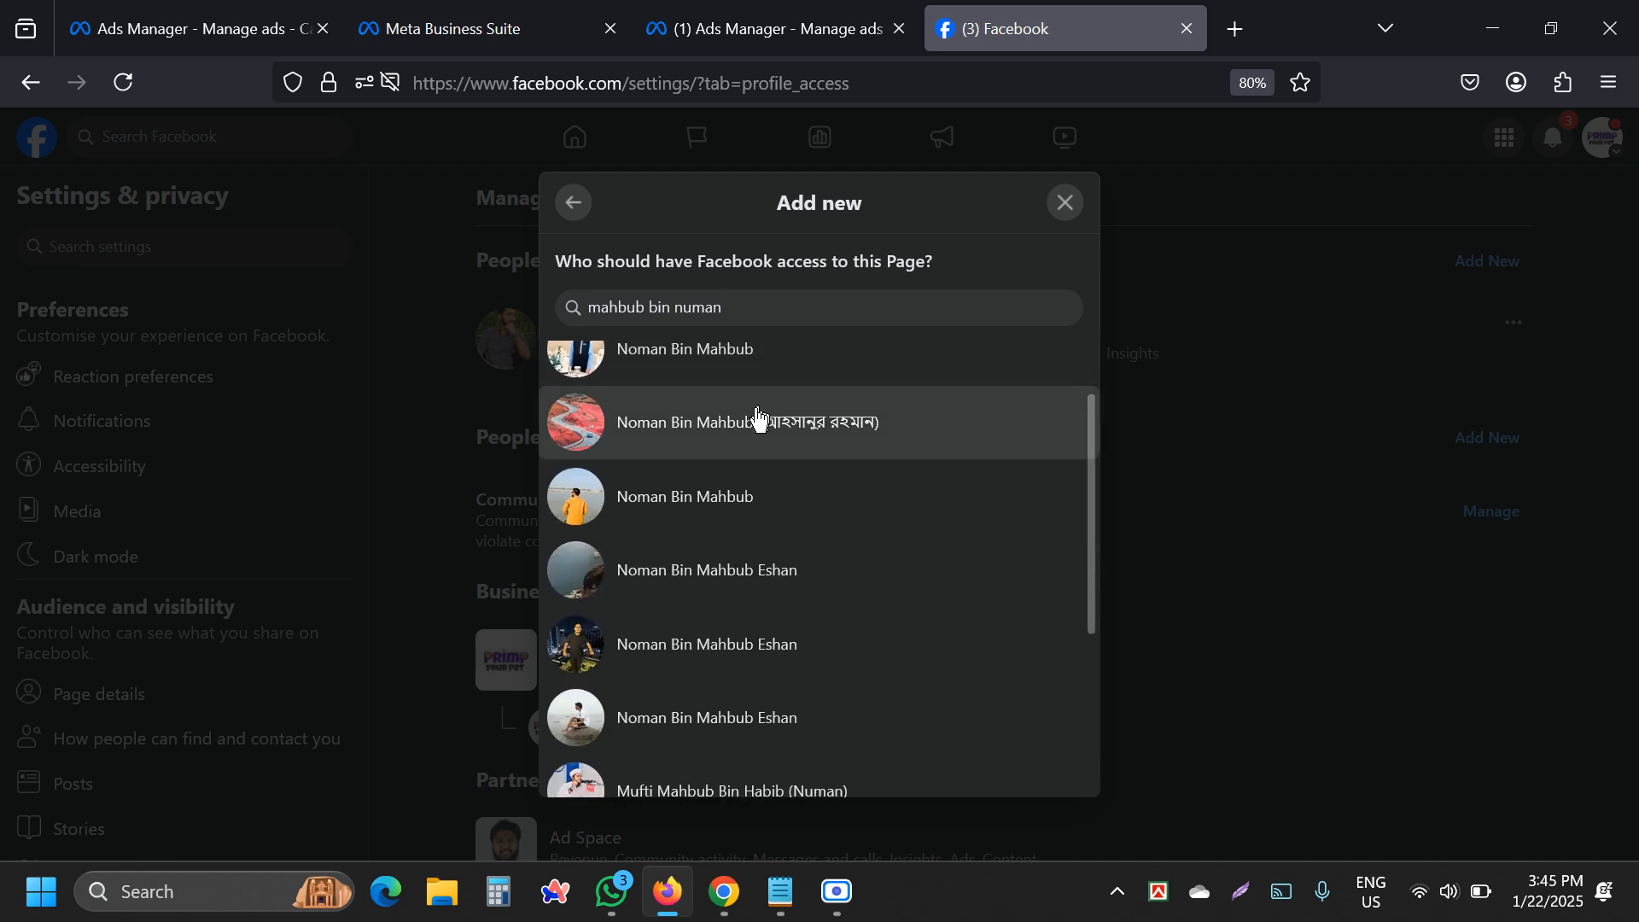
- Repeat the search with the person's name capitalised, look through the matches and clear the search text
drag(759, 309, 376, 301)
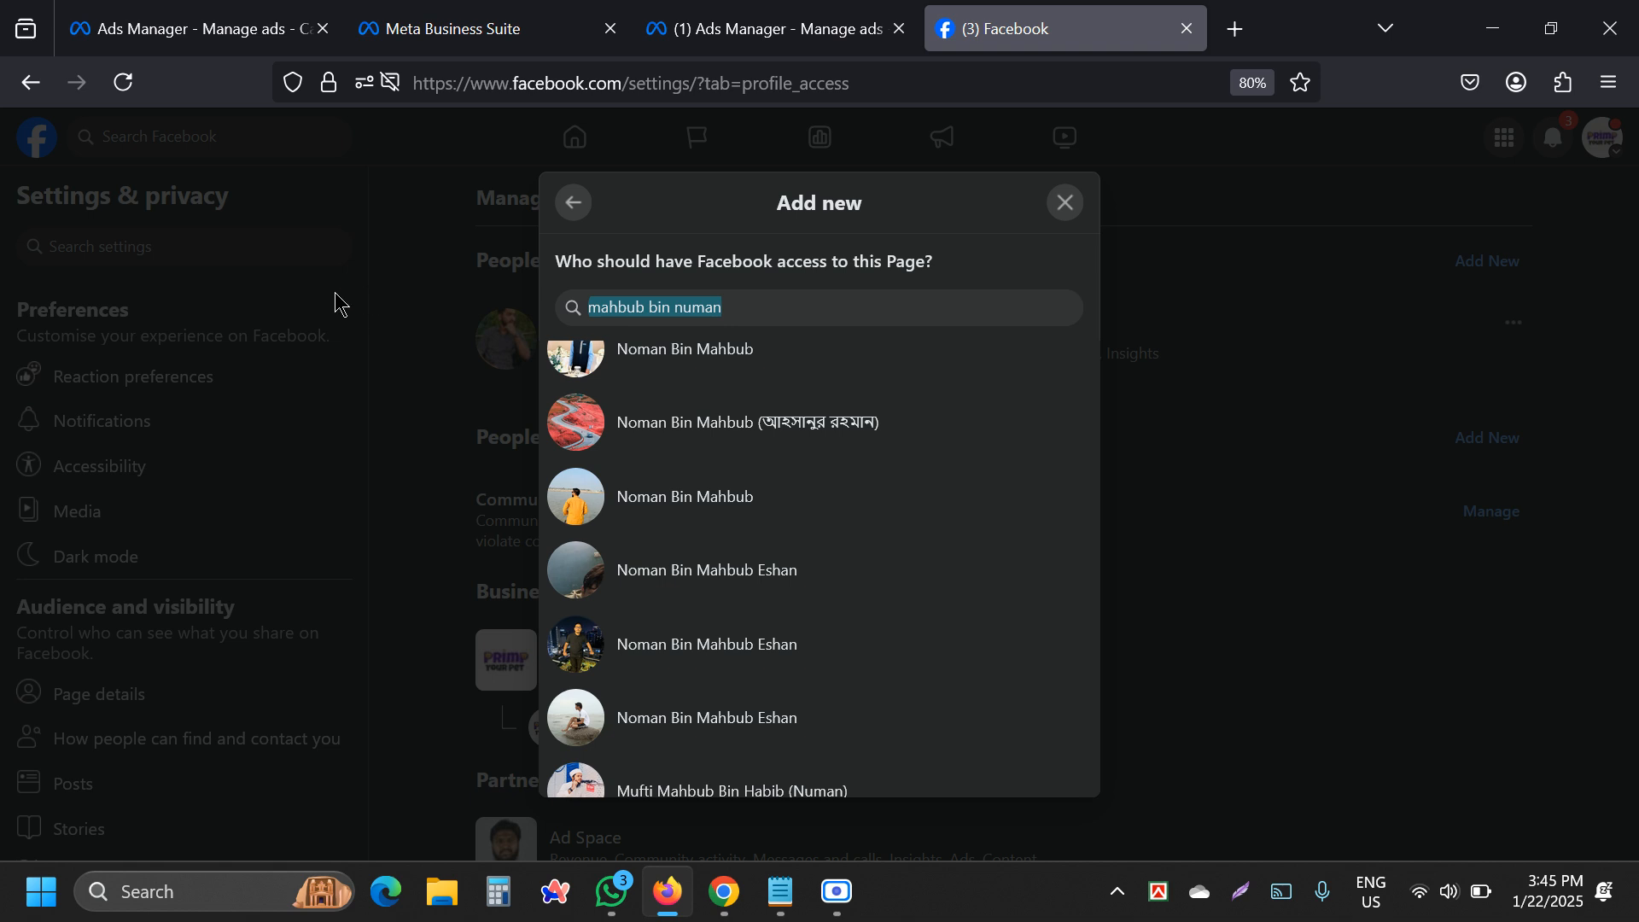
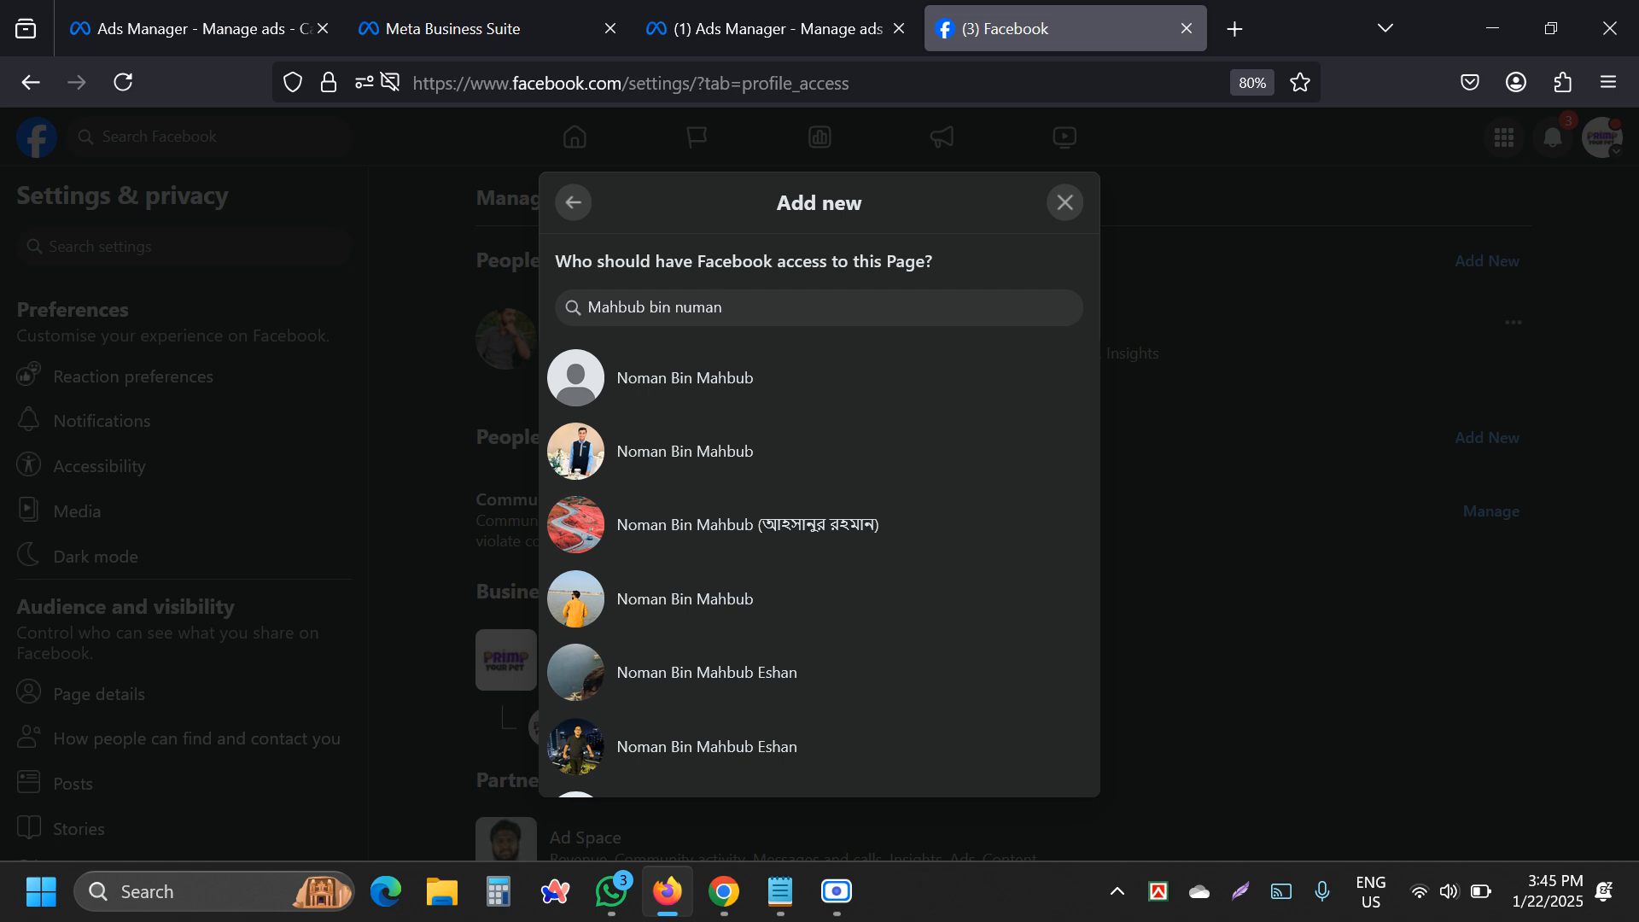
scroll(706, 530, down, 5)
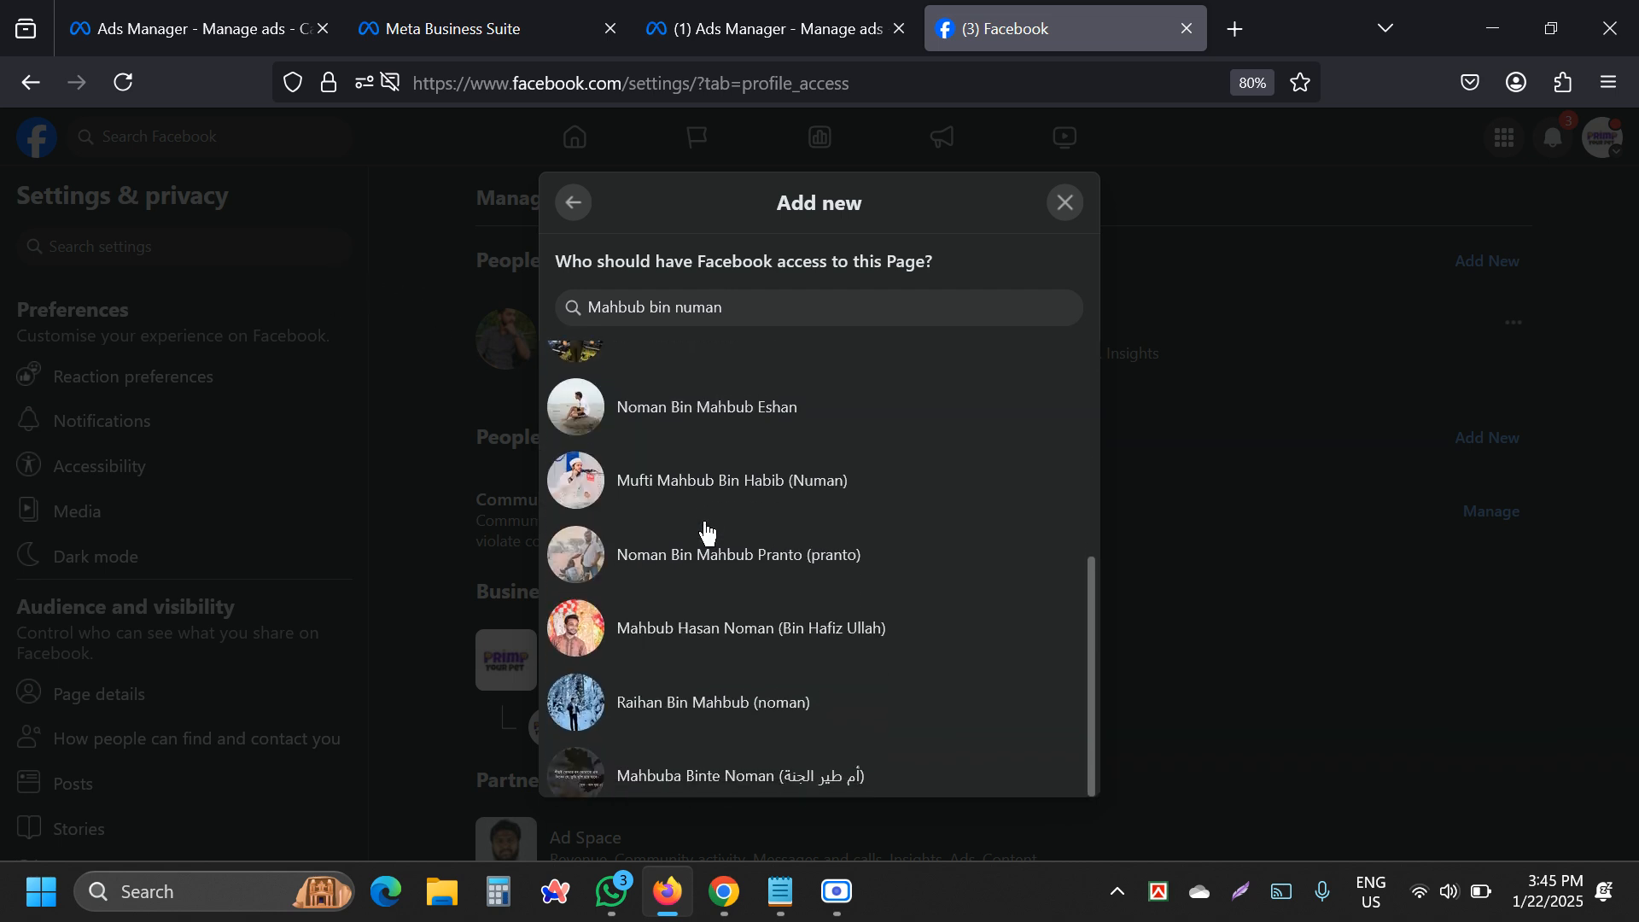
scroll(732, 358, up, 5)
drag(727, 307, 336, 299)
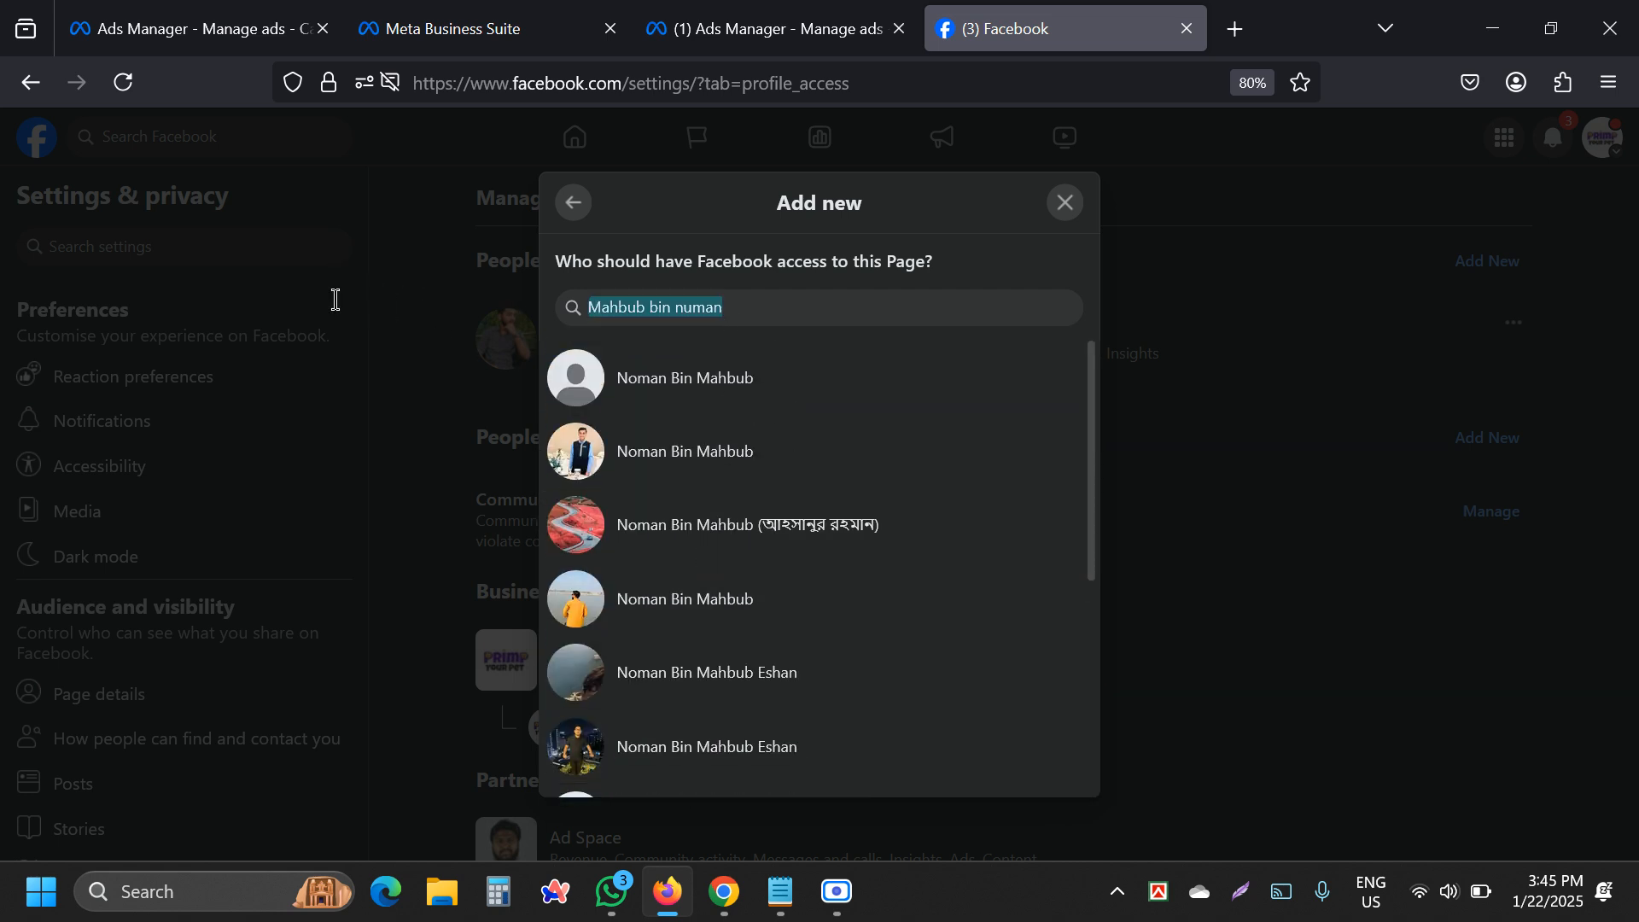
key(BackSpace)
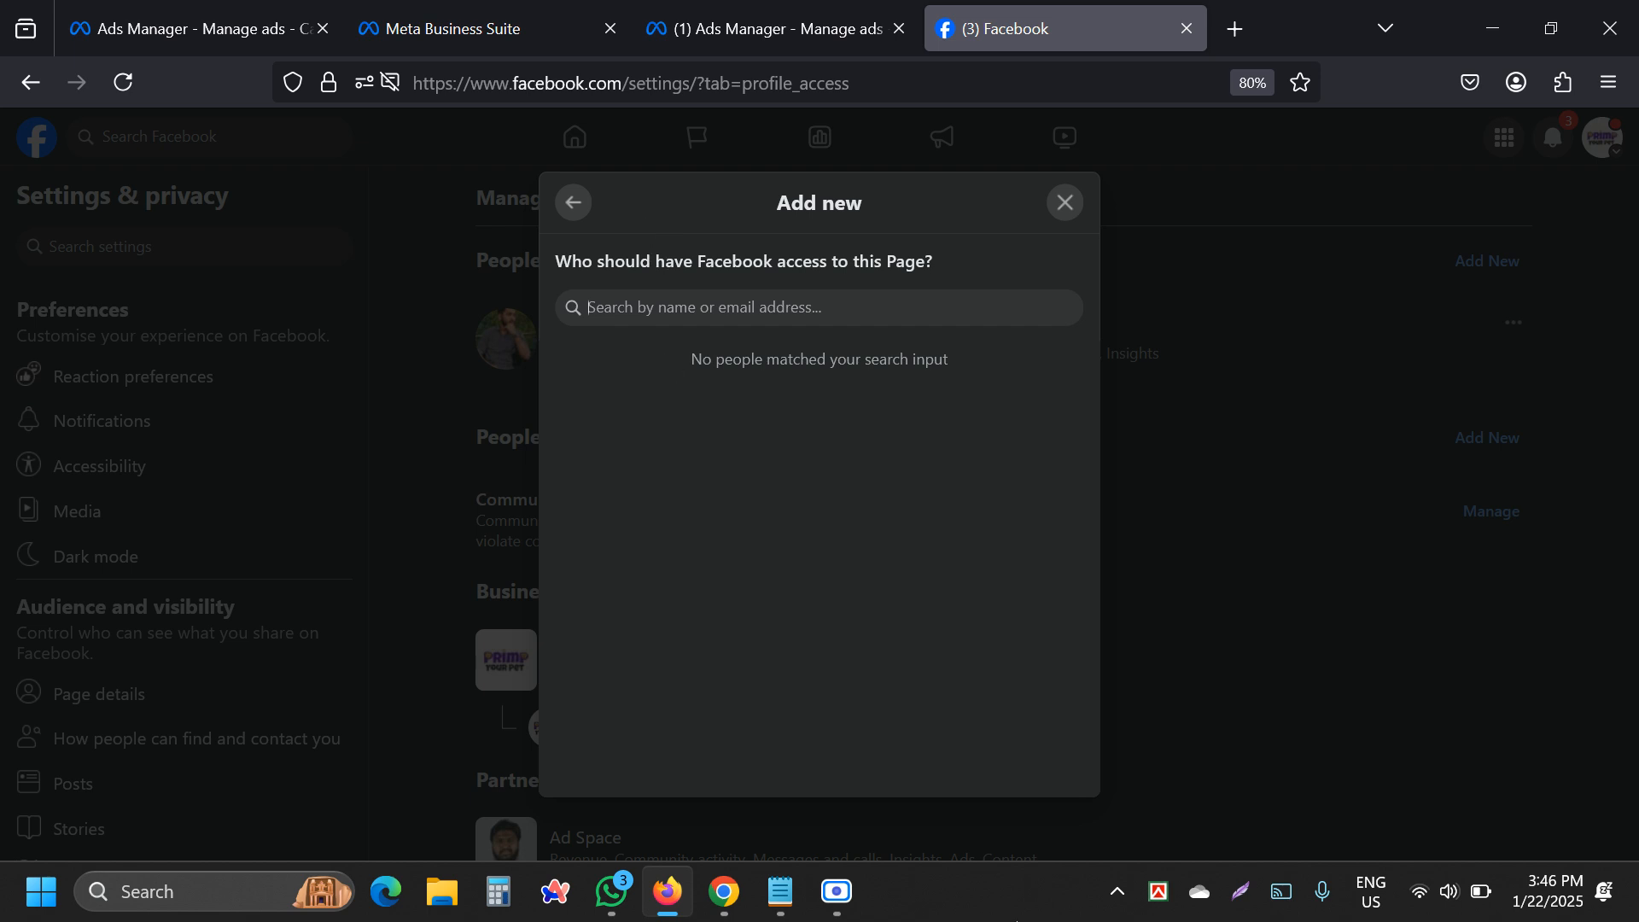
- Switch to Chrome, open the personal Facebook profile and copy its web address
mouse_move(723, 891)
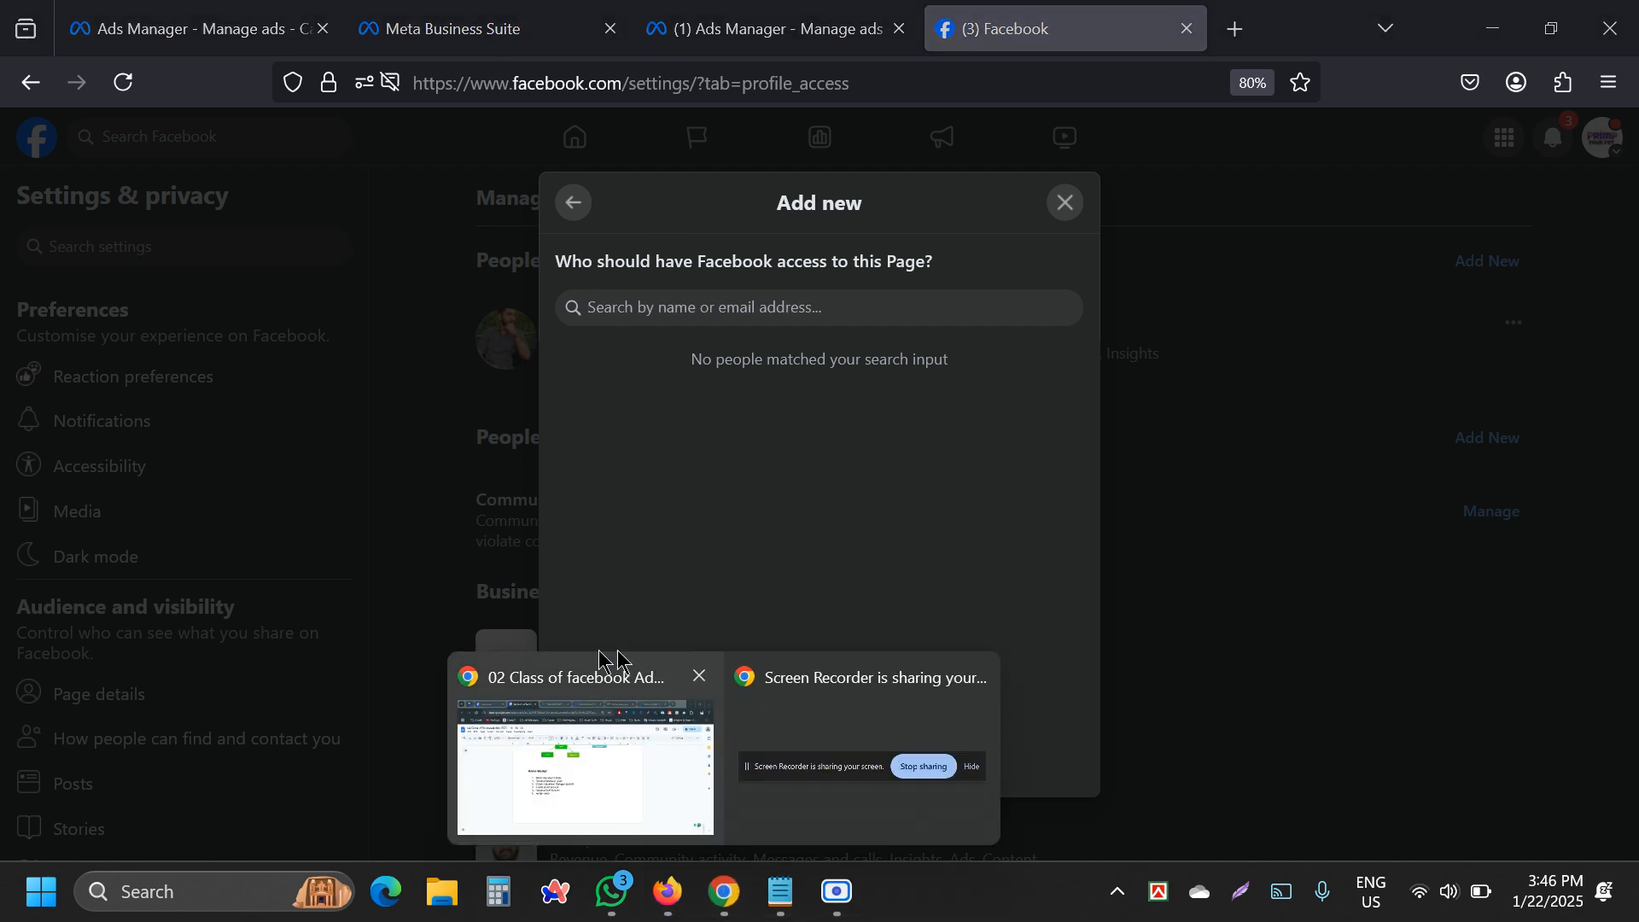
click(568, 720)
click(202, 26)
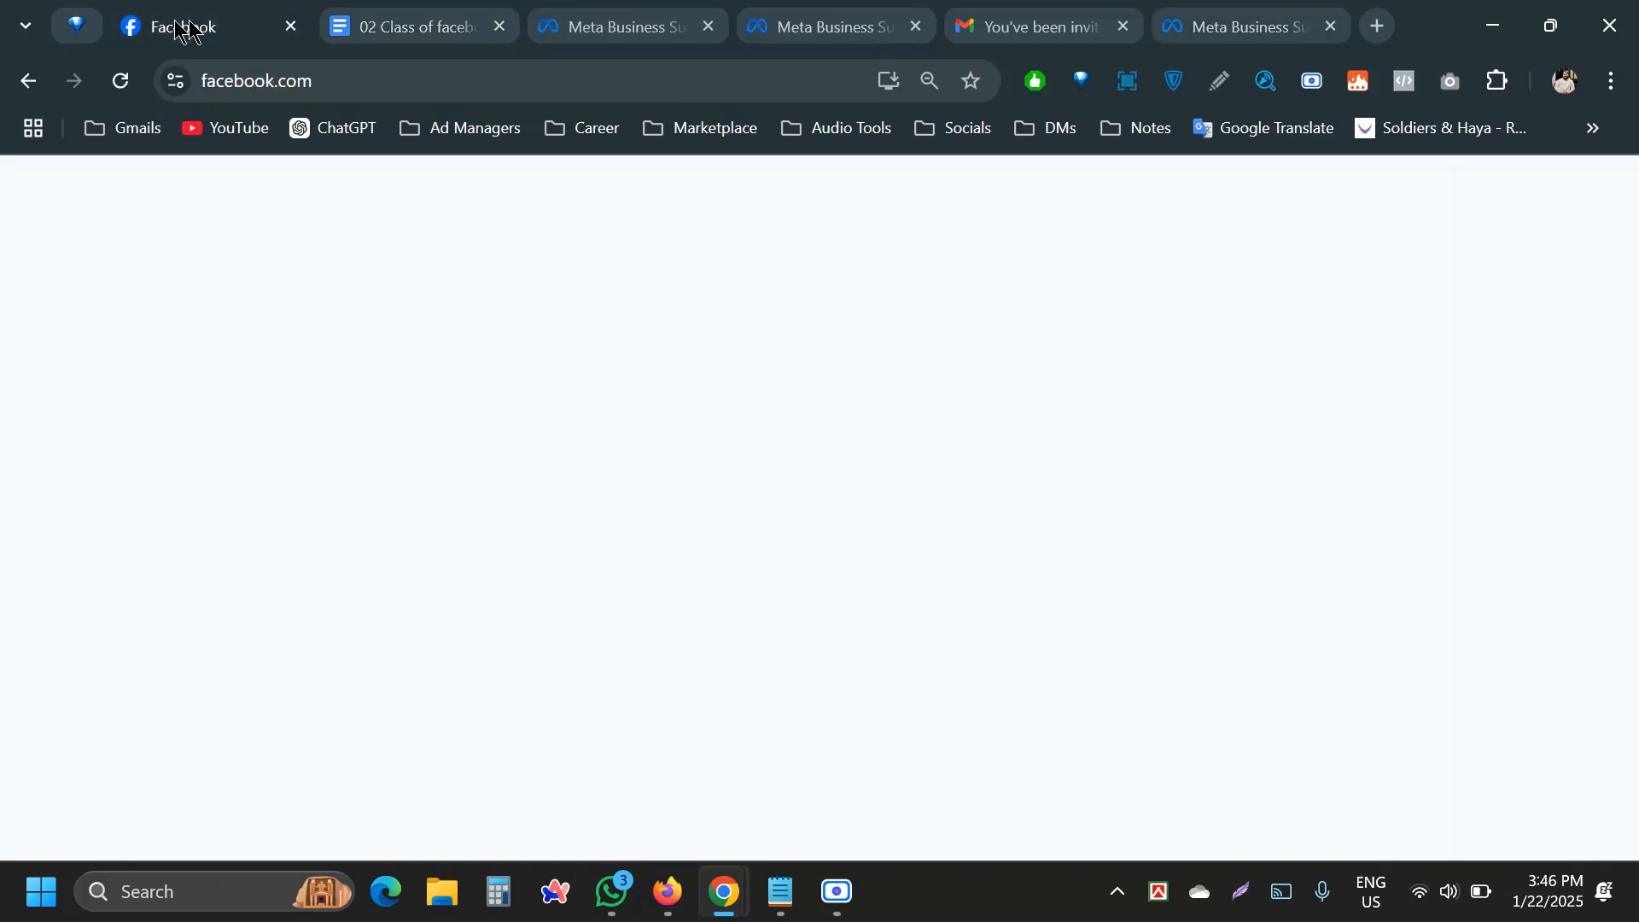
click(122, 253)
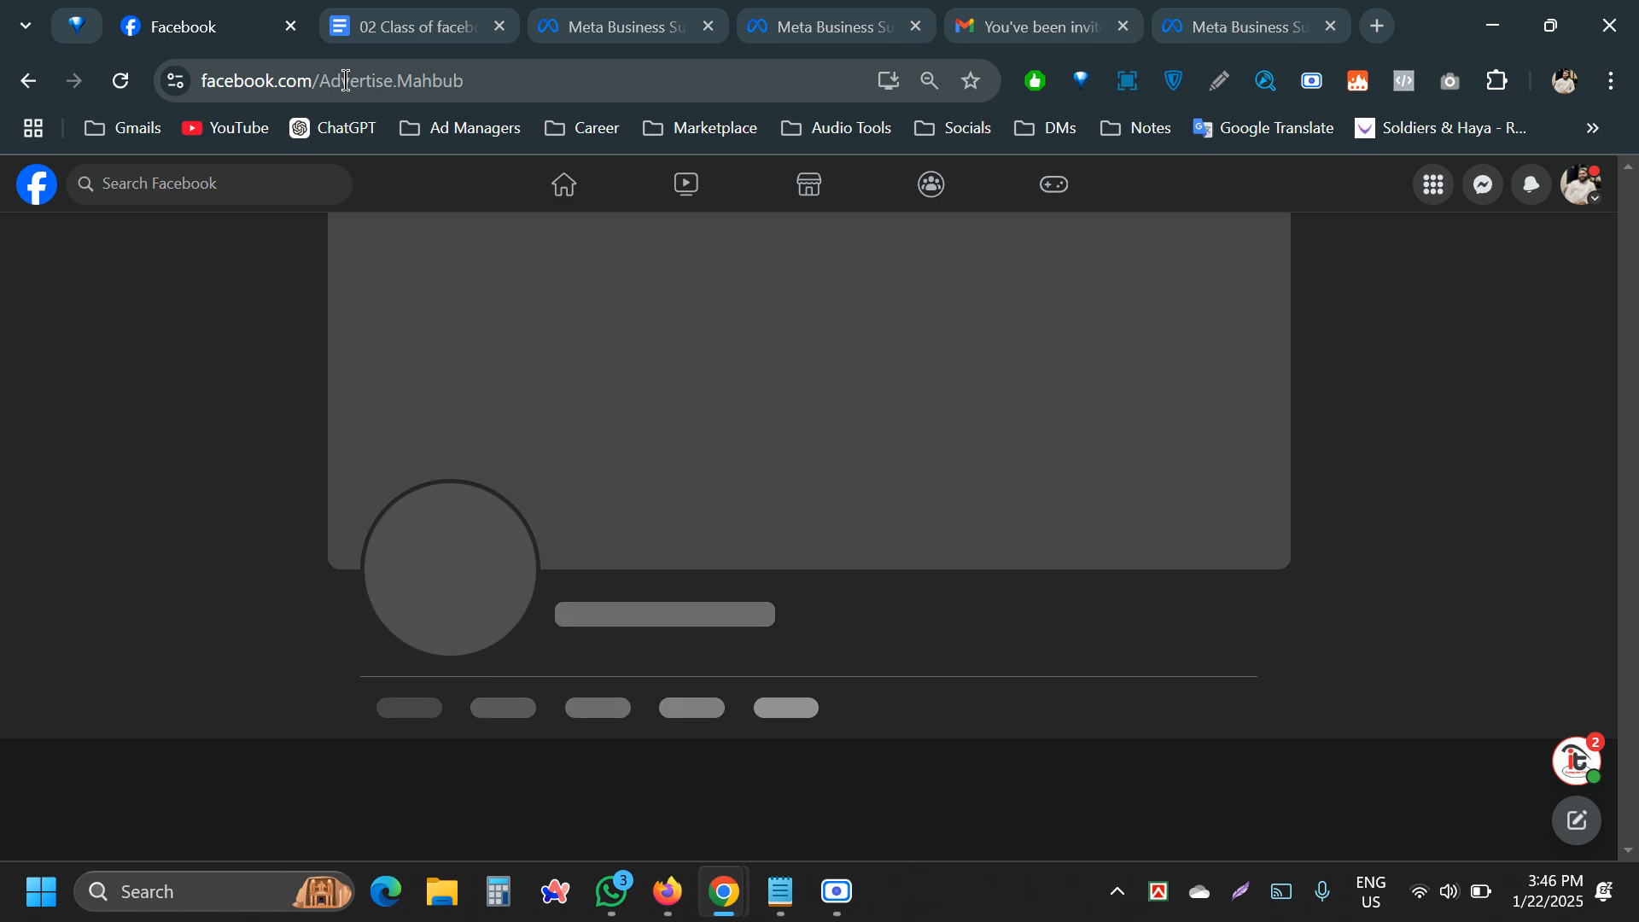
scroll(513, 478, down, 5)
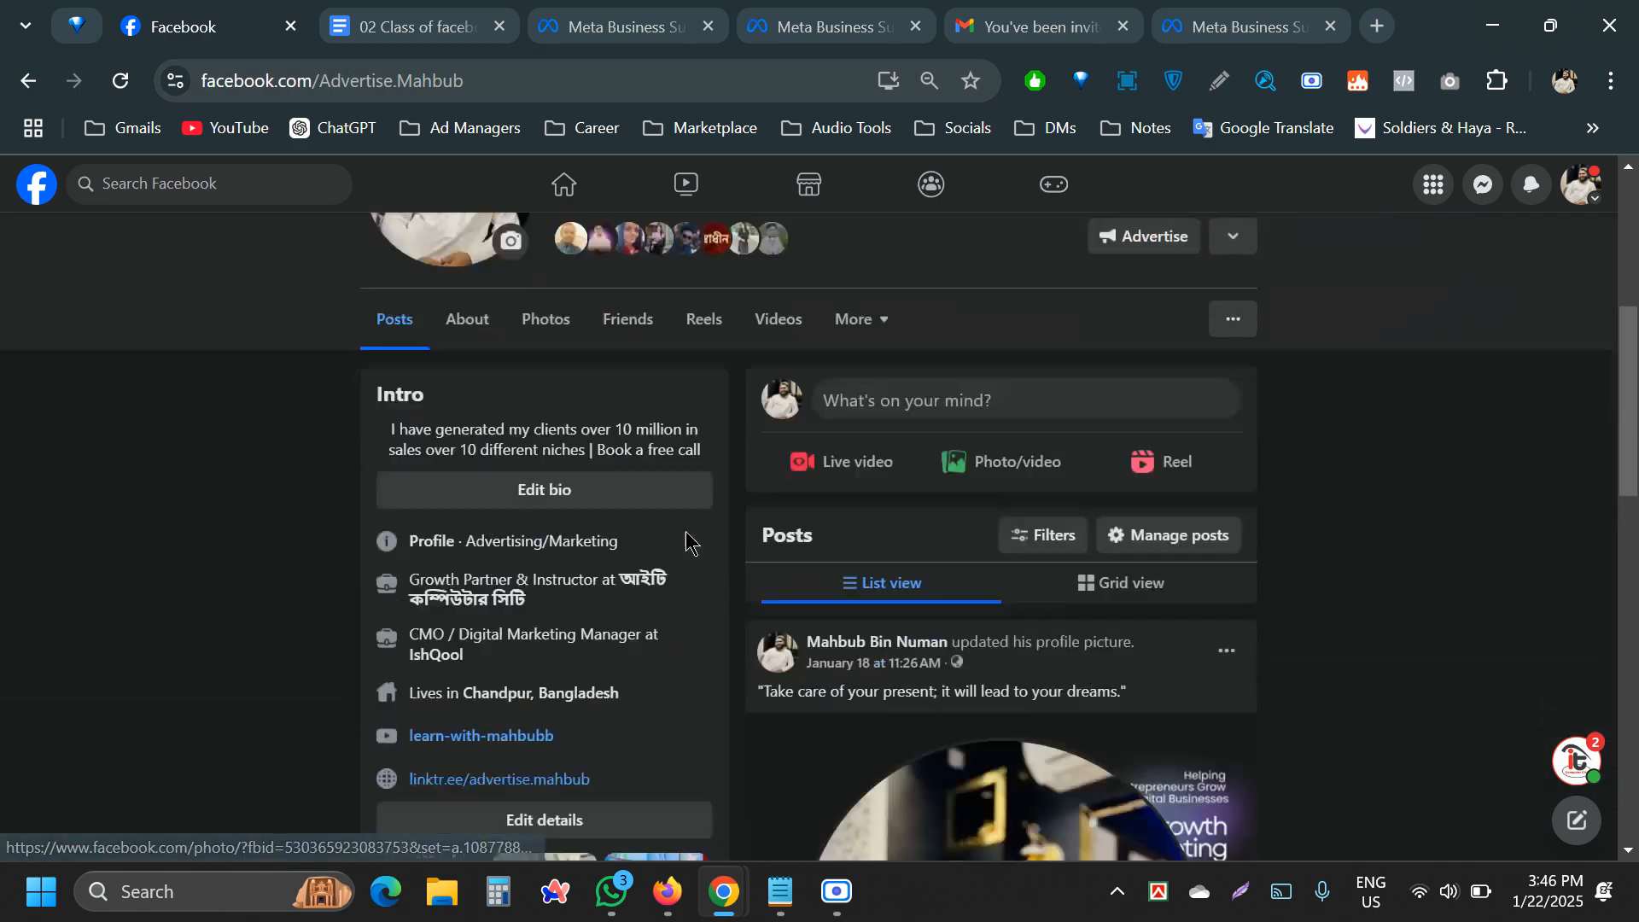
scroll(684, 541, up, 5)
click(384, 94)
key(ctrl+c)
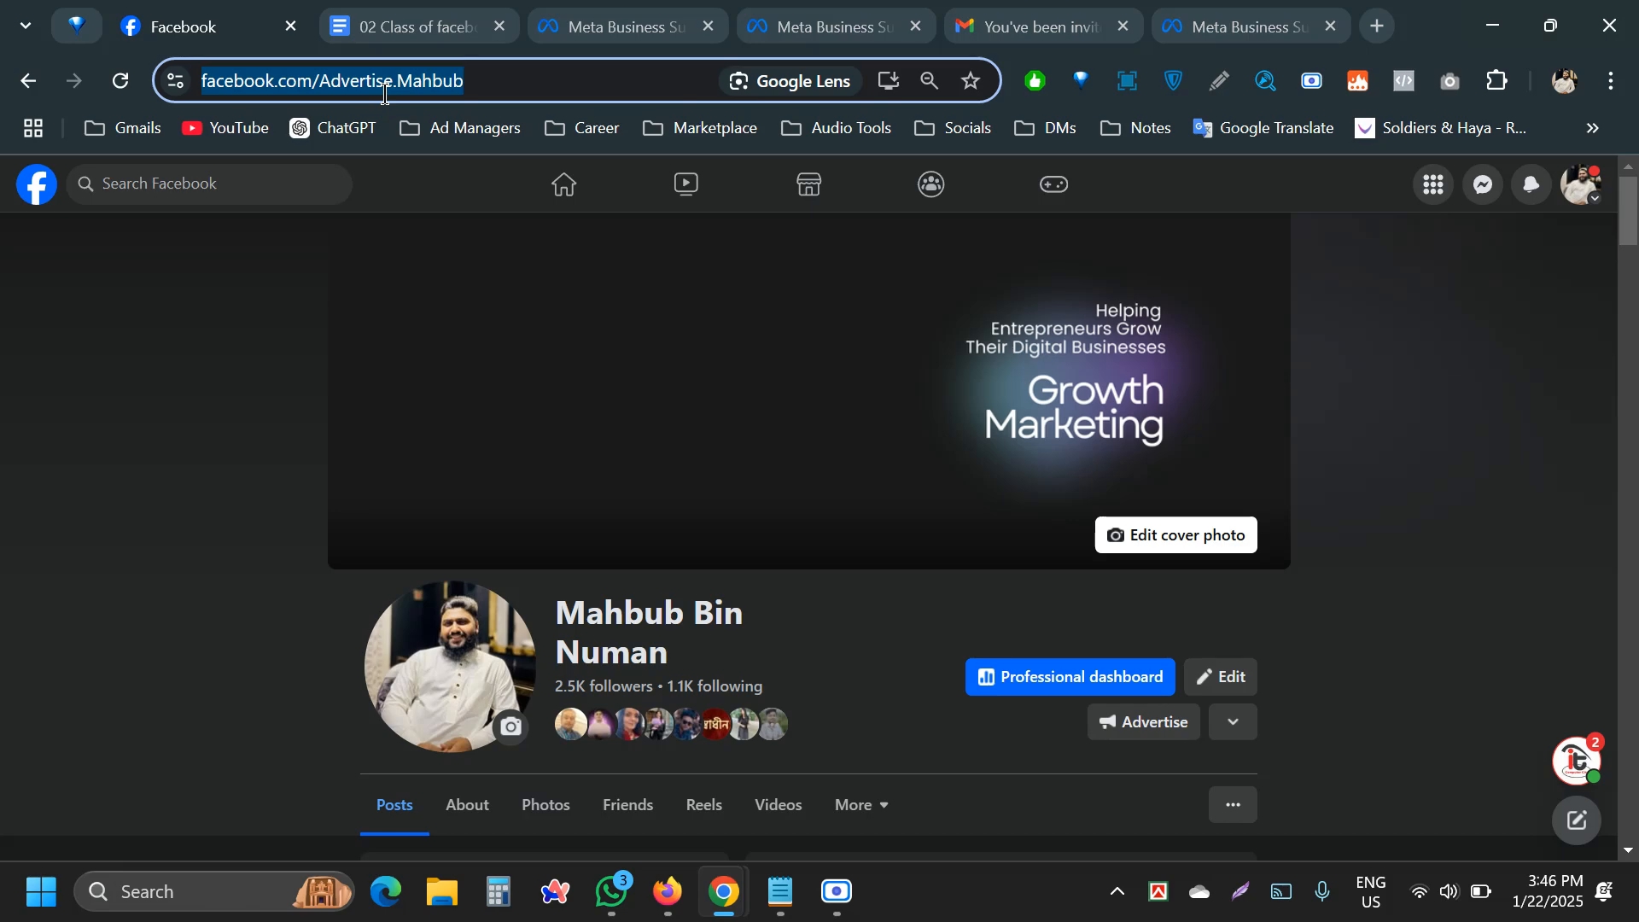
- Return to Firefox and try to find the person for Facebook access using the copied profile link, entering it a second time
click(667, 891)
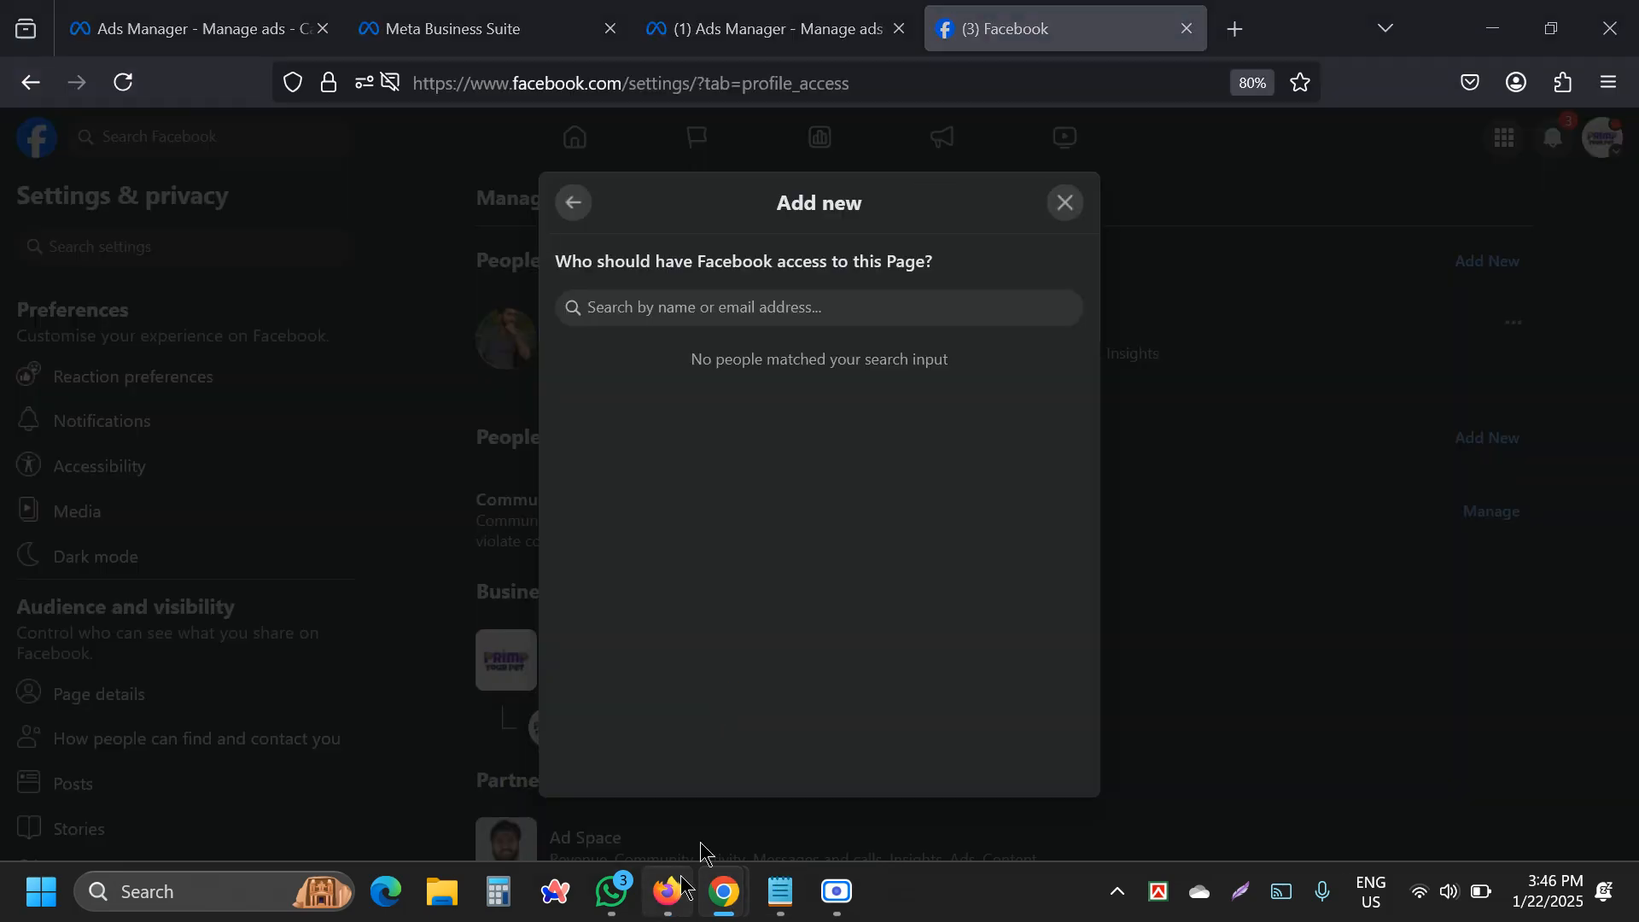
key(ctrl+v)
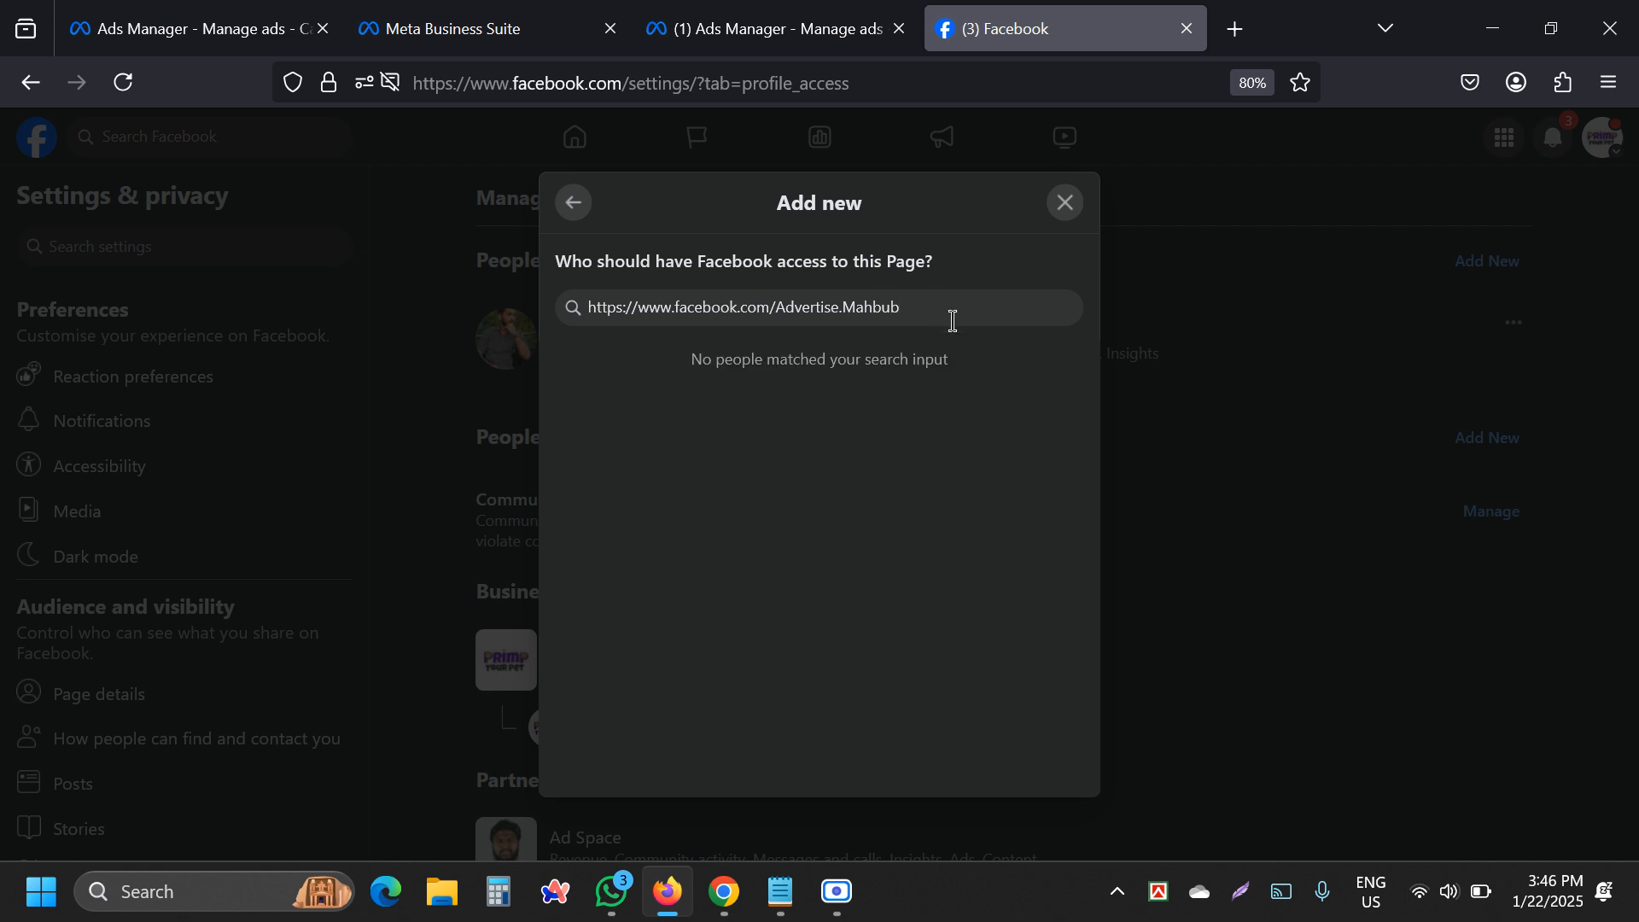
key(BackSpace)
key(BackSpace)
key(BackSpace)
key(BackSpace)
key(BackSpace)
key(BackSpace)
key(BackSpace)
key(BackSpace)
key(BackSpace)
key(BackSpace)
key(BackSpace)
key(BackSpace)
key(BackSpace)
key(BackSpace)
key(BackSpace)
key(BackSpace)
key(BackSpace)
key(BackSpace)
key(BackSpace)
key(BackSpace)
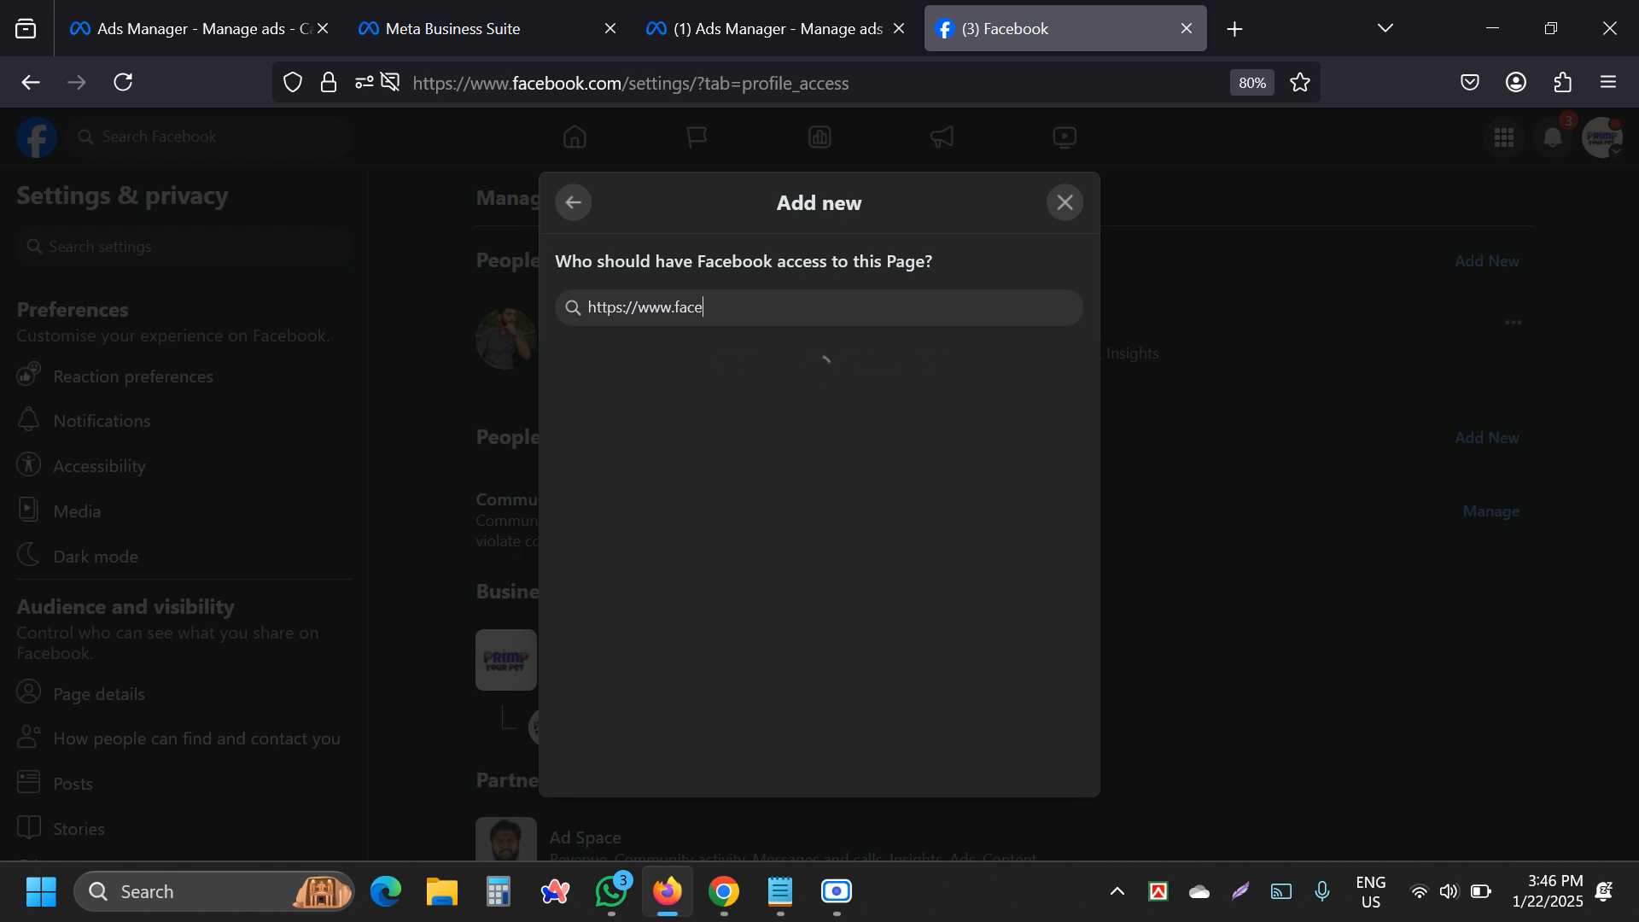
key(BackSpace)
key(BackSpace)
key(BackSpace)
key(BackSpace)
key(BackSpace)
key(BackSpace)
key(BackSpace)
key(BackSpace)
key(BackSpace)
key(BackSpace)
key(BackSpace)
key(BackSpace)
key(BackSpace)
key(BackSpace)
key(BackSpace)
key(BackSpace)
key(ctrl+v)
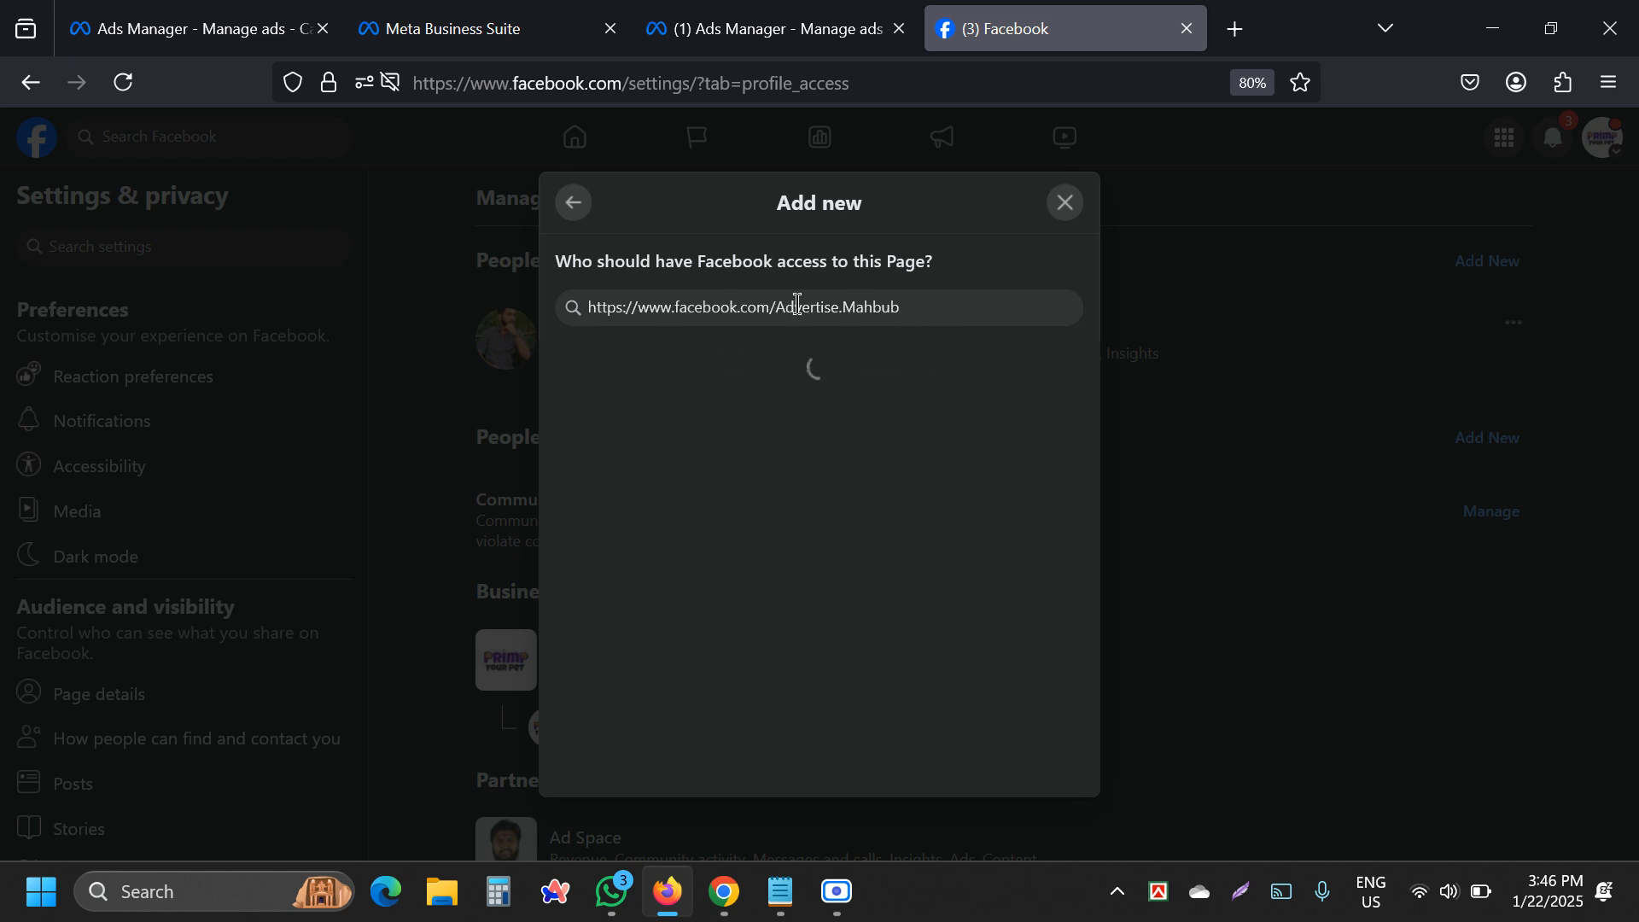
- Shorten the profile link in the people search to just the username, then clear the search text
drag(758, 307, 453, 308)
key(BackSpace)
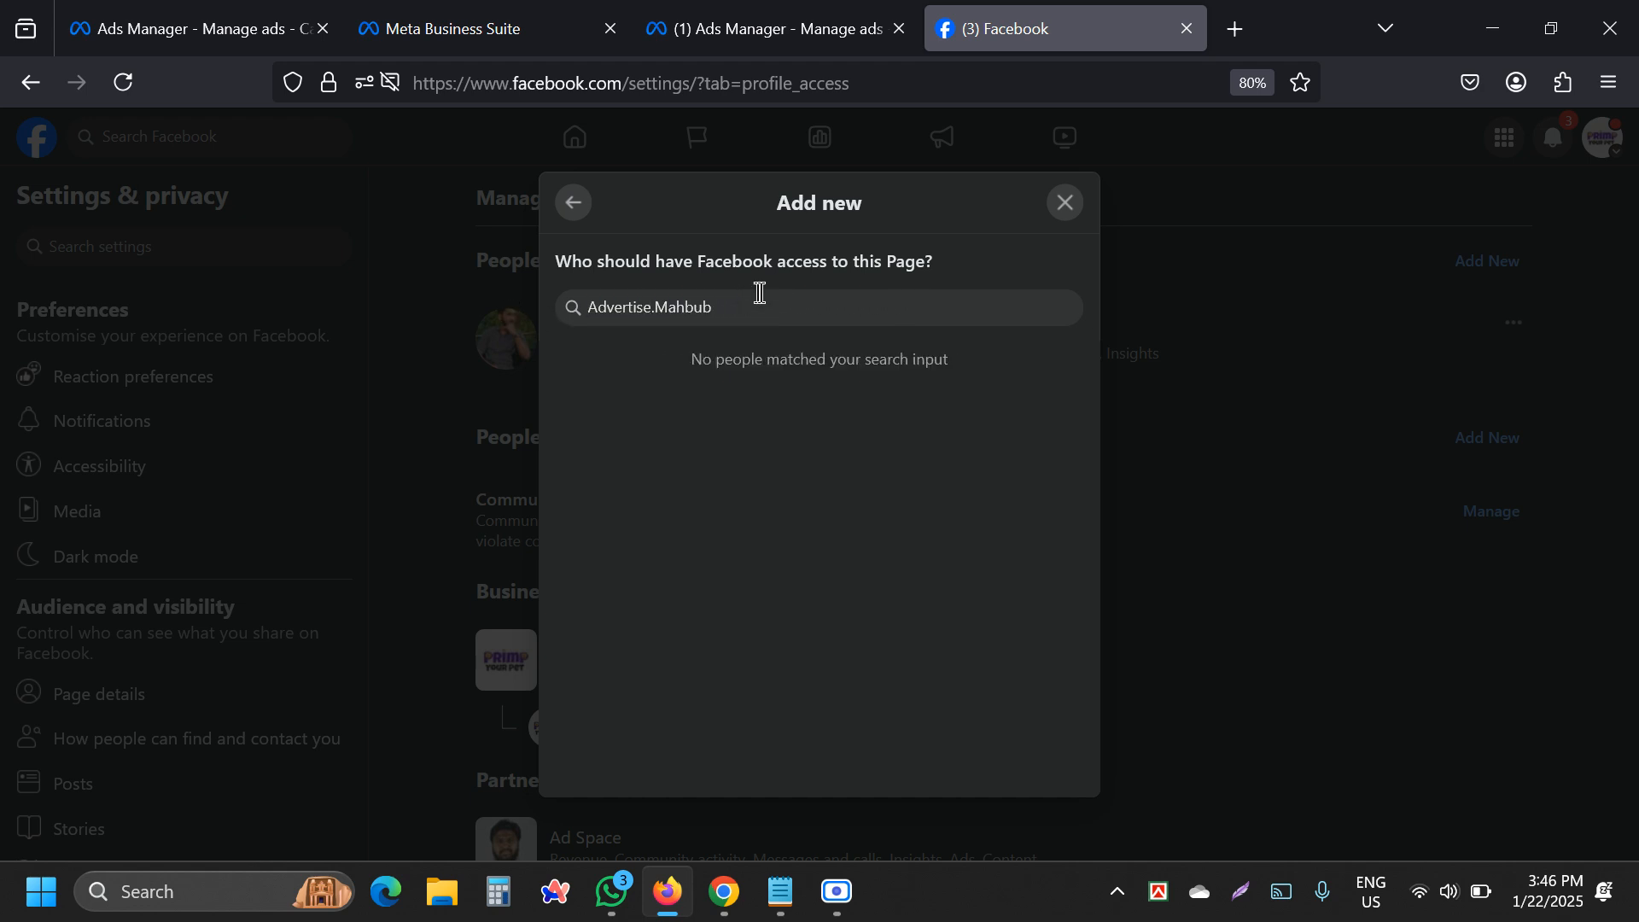
drag(752, 293, 344, 296)
key(BackSpace)
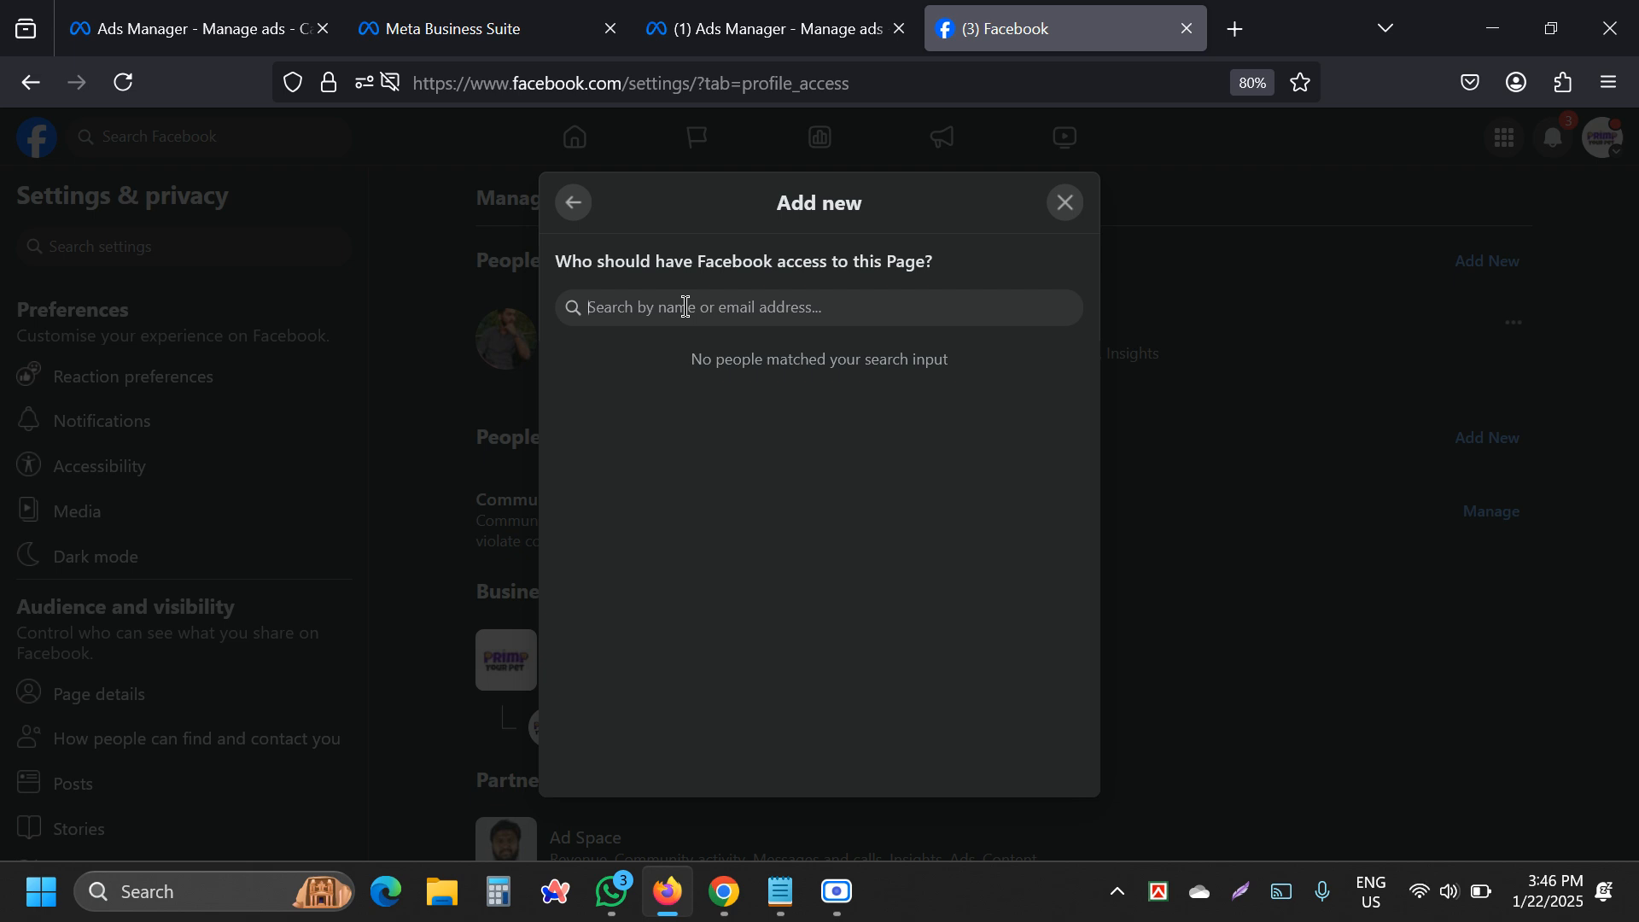
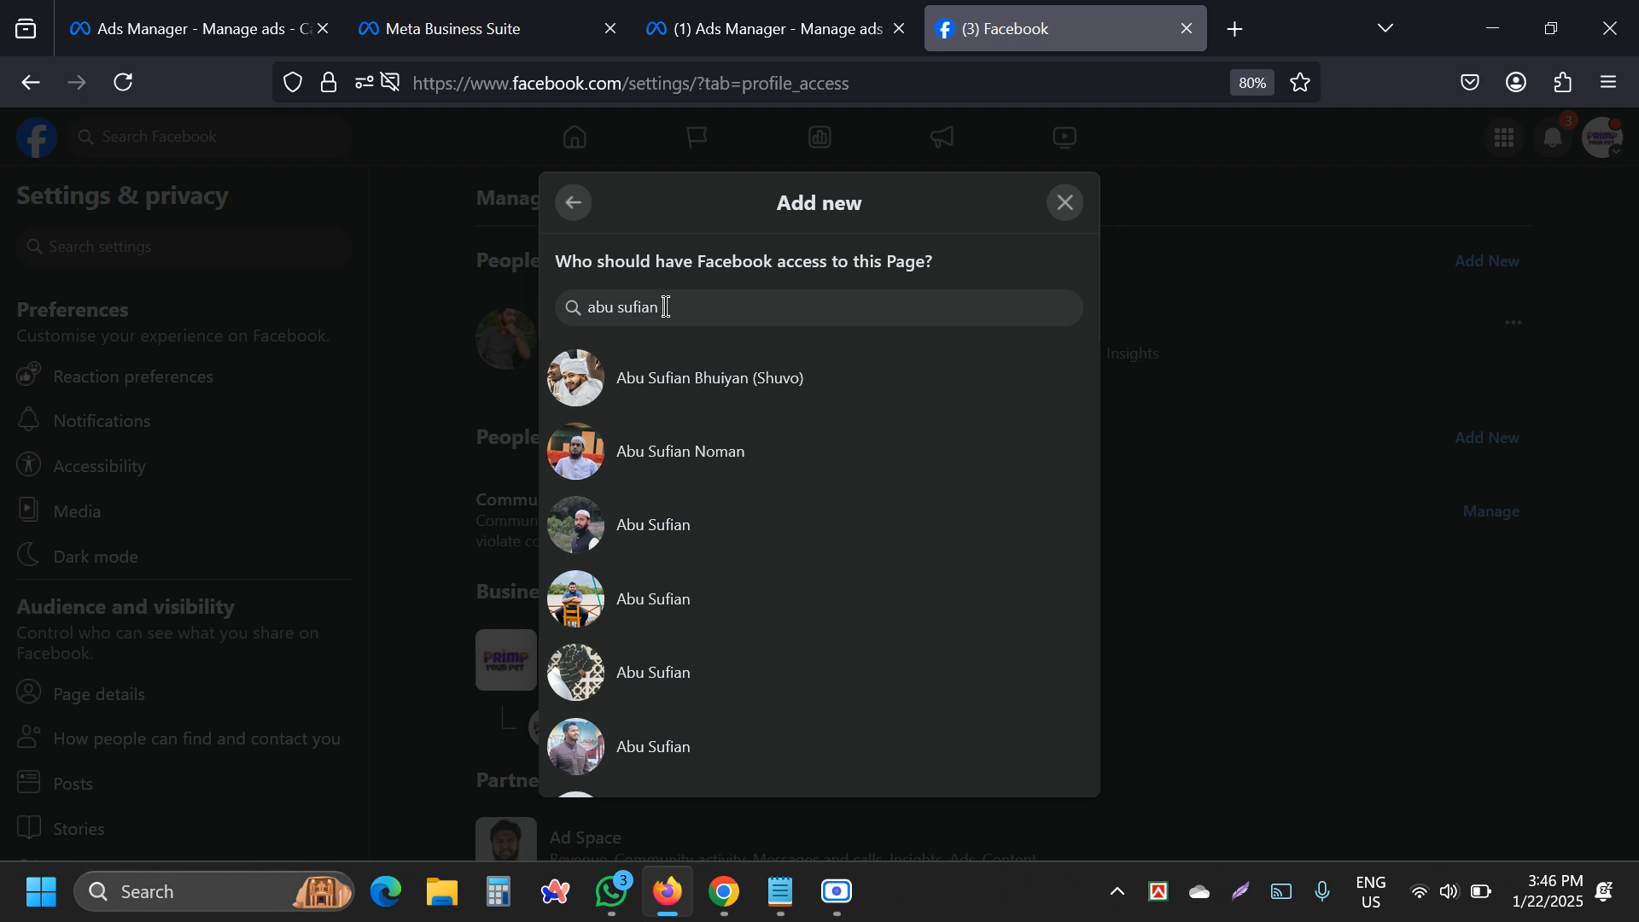
- Search for another person by full name, replace it with a different person's name and select the matching profile
drag(666, 308, 533, 296)
text(lab)
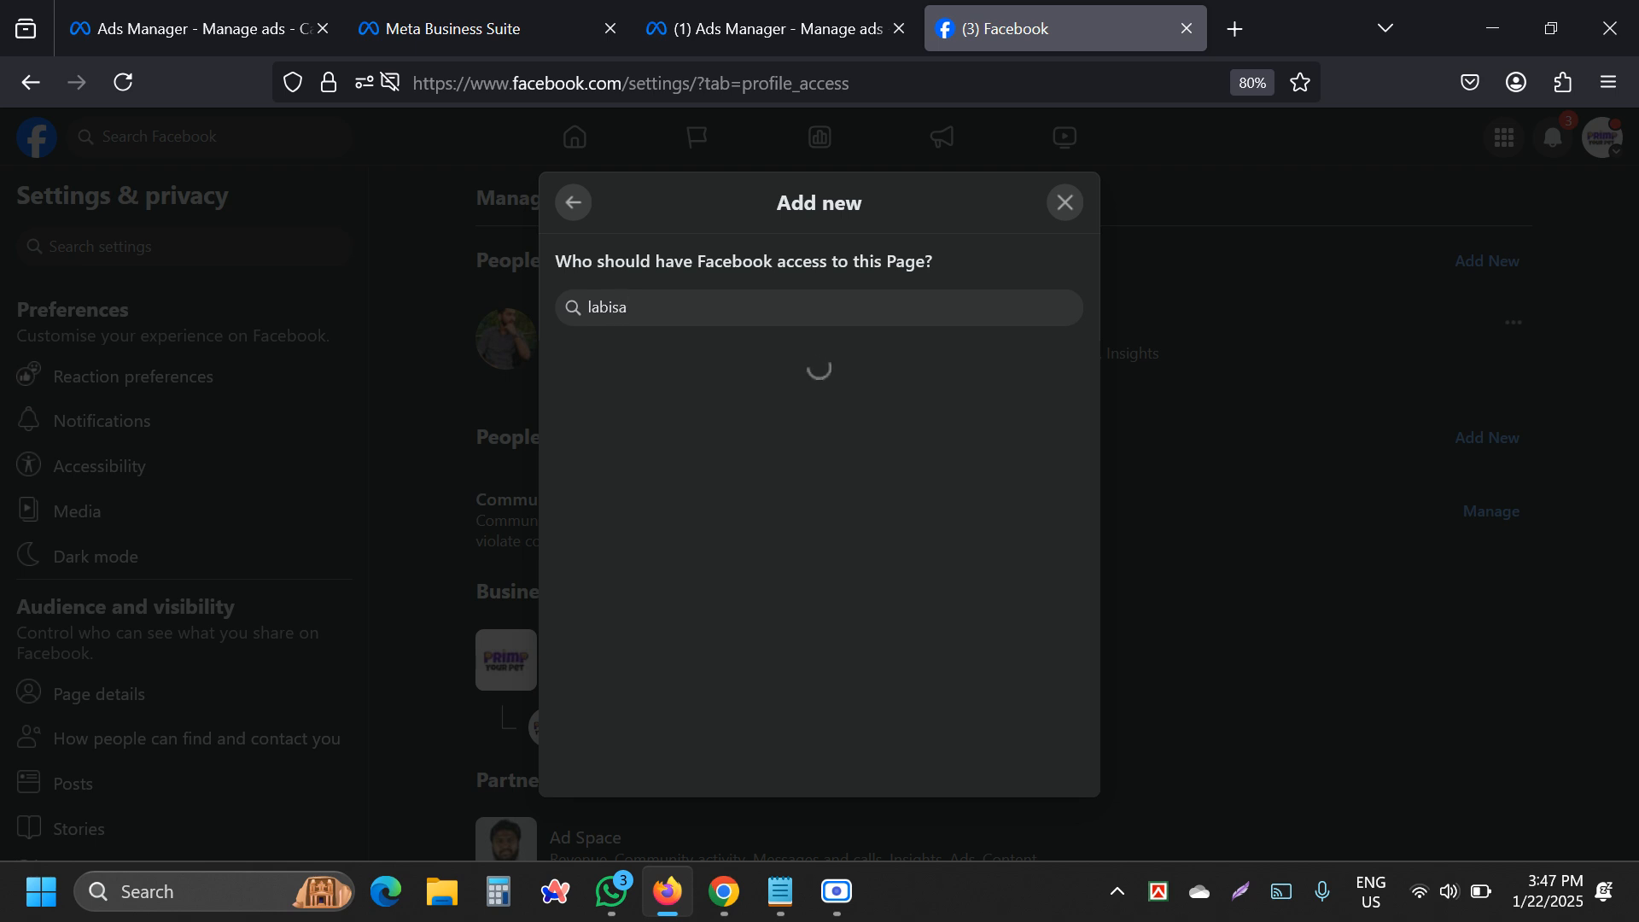
text(isa y)
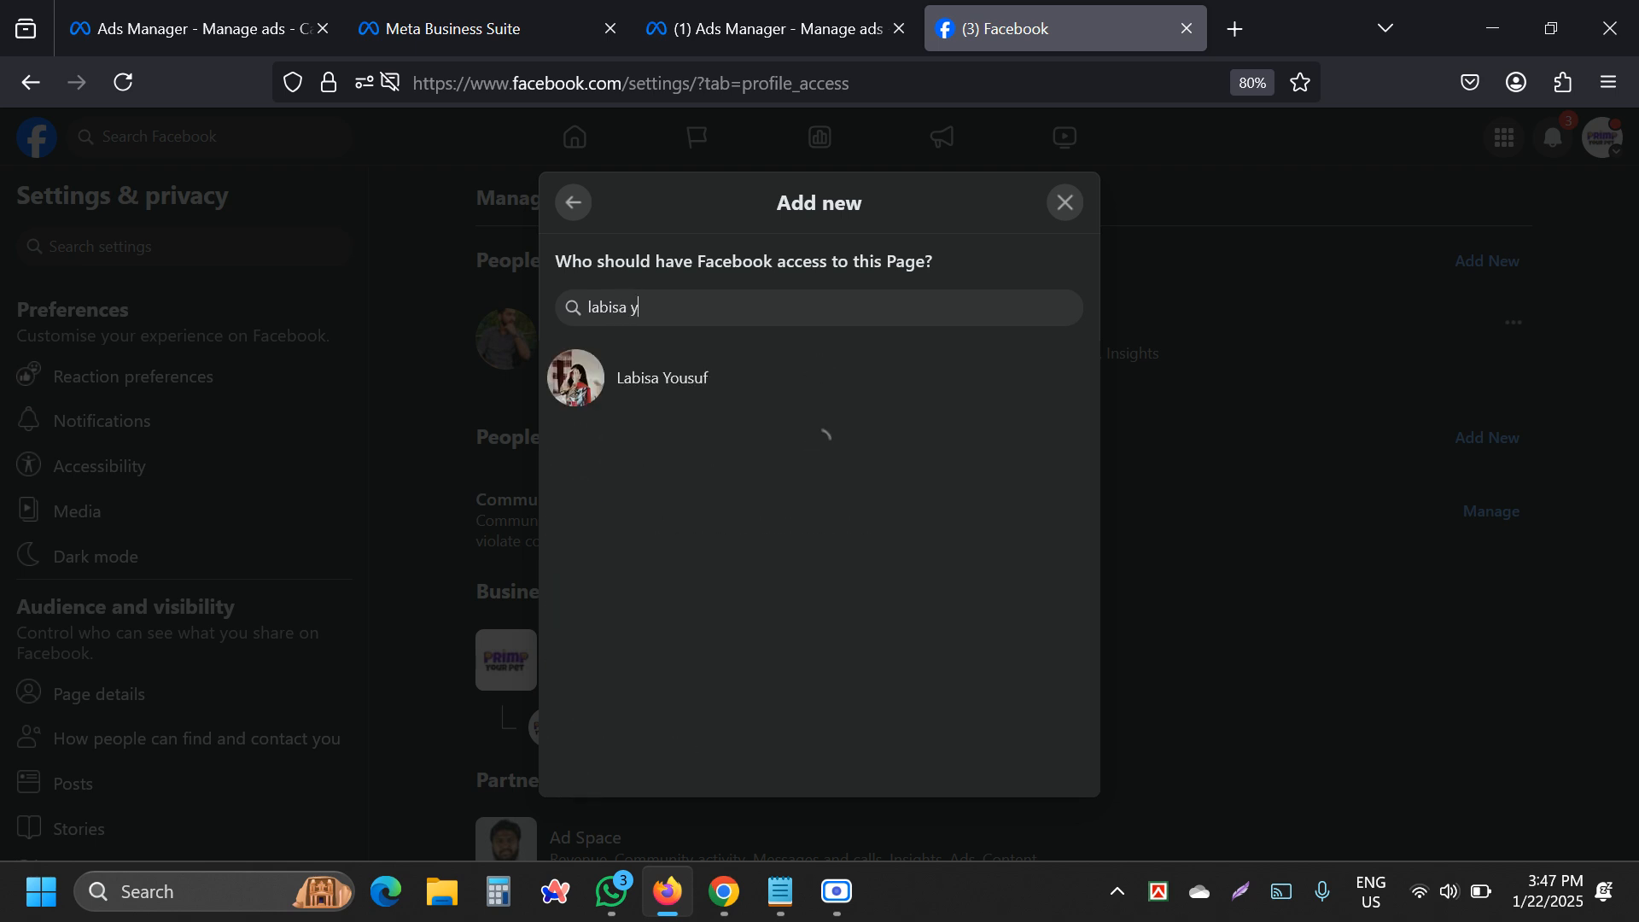
click(700, 415)
- Review what the selected person can manage with Facebook access, from content and messages through ads, insights and full control
scroll(809, 547, down, 1)
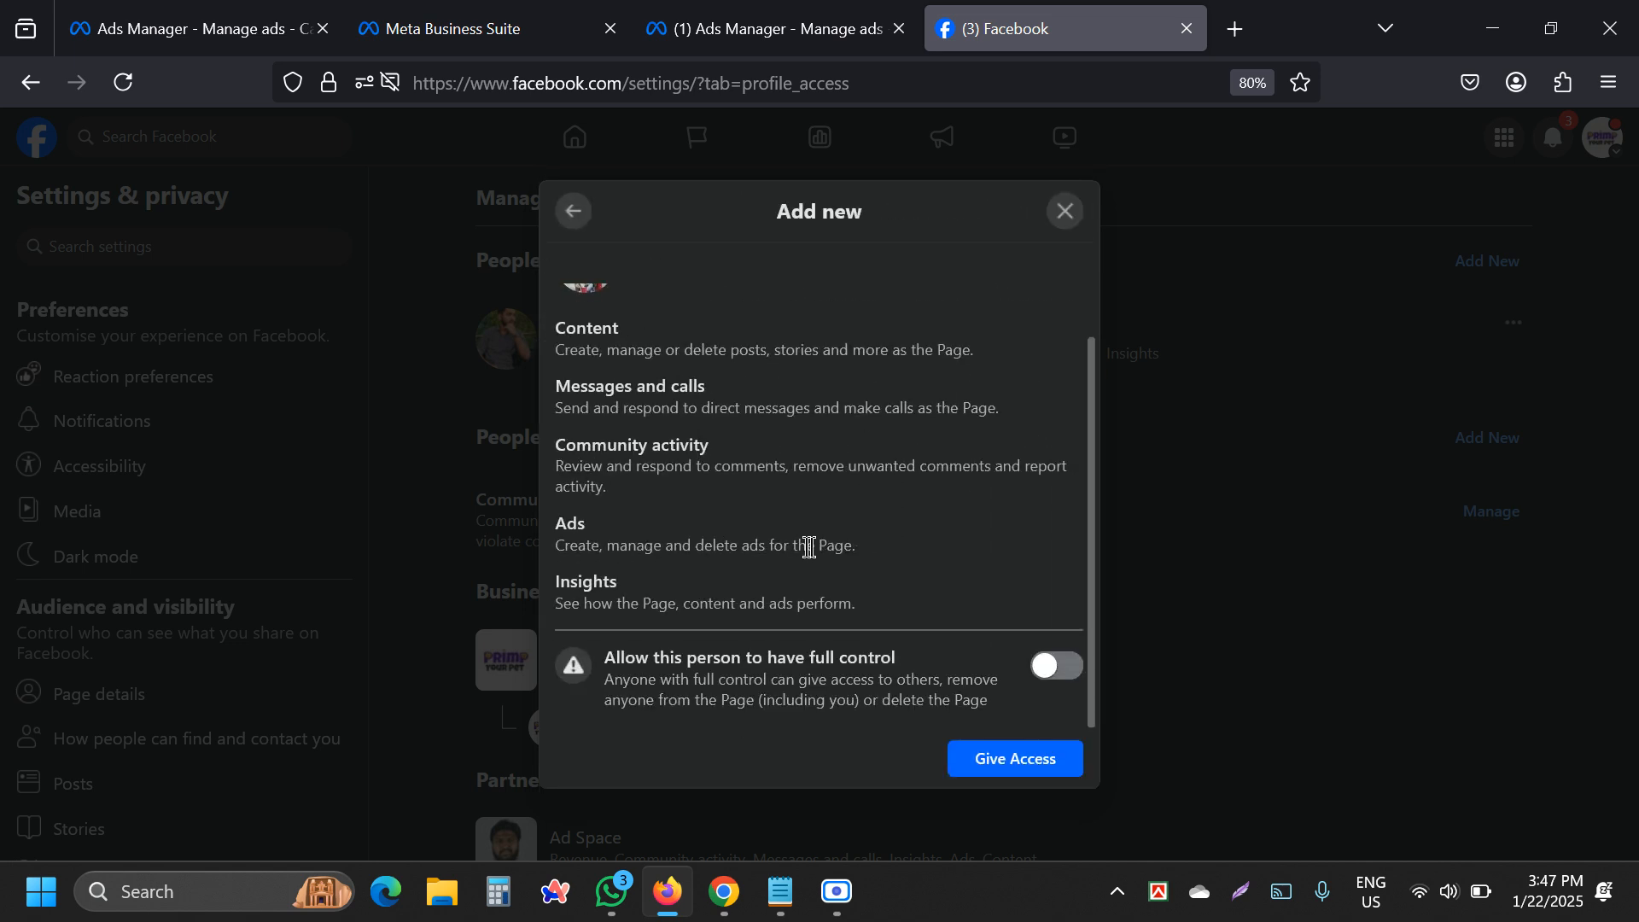
scroll(665, 512, up, 1)
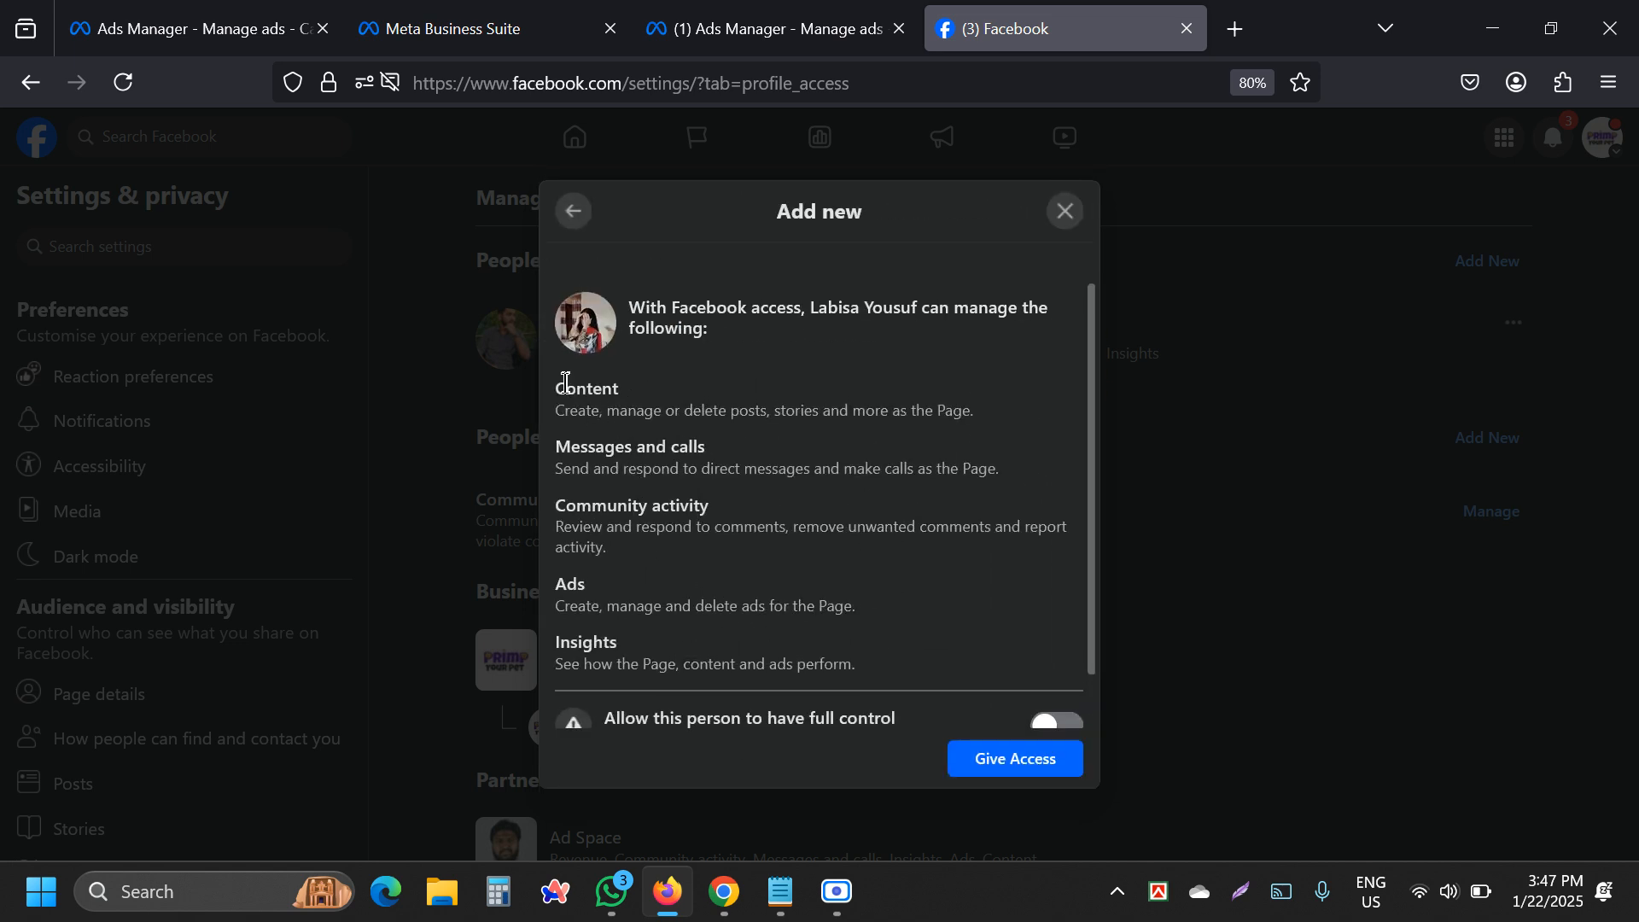
drag(580, 412, 963, 413)
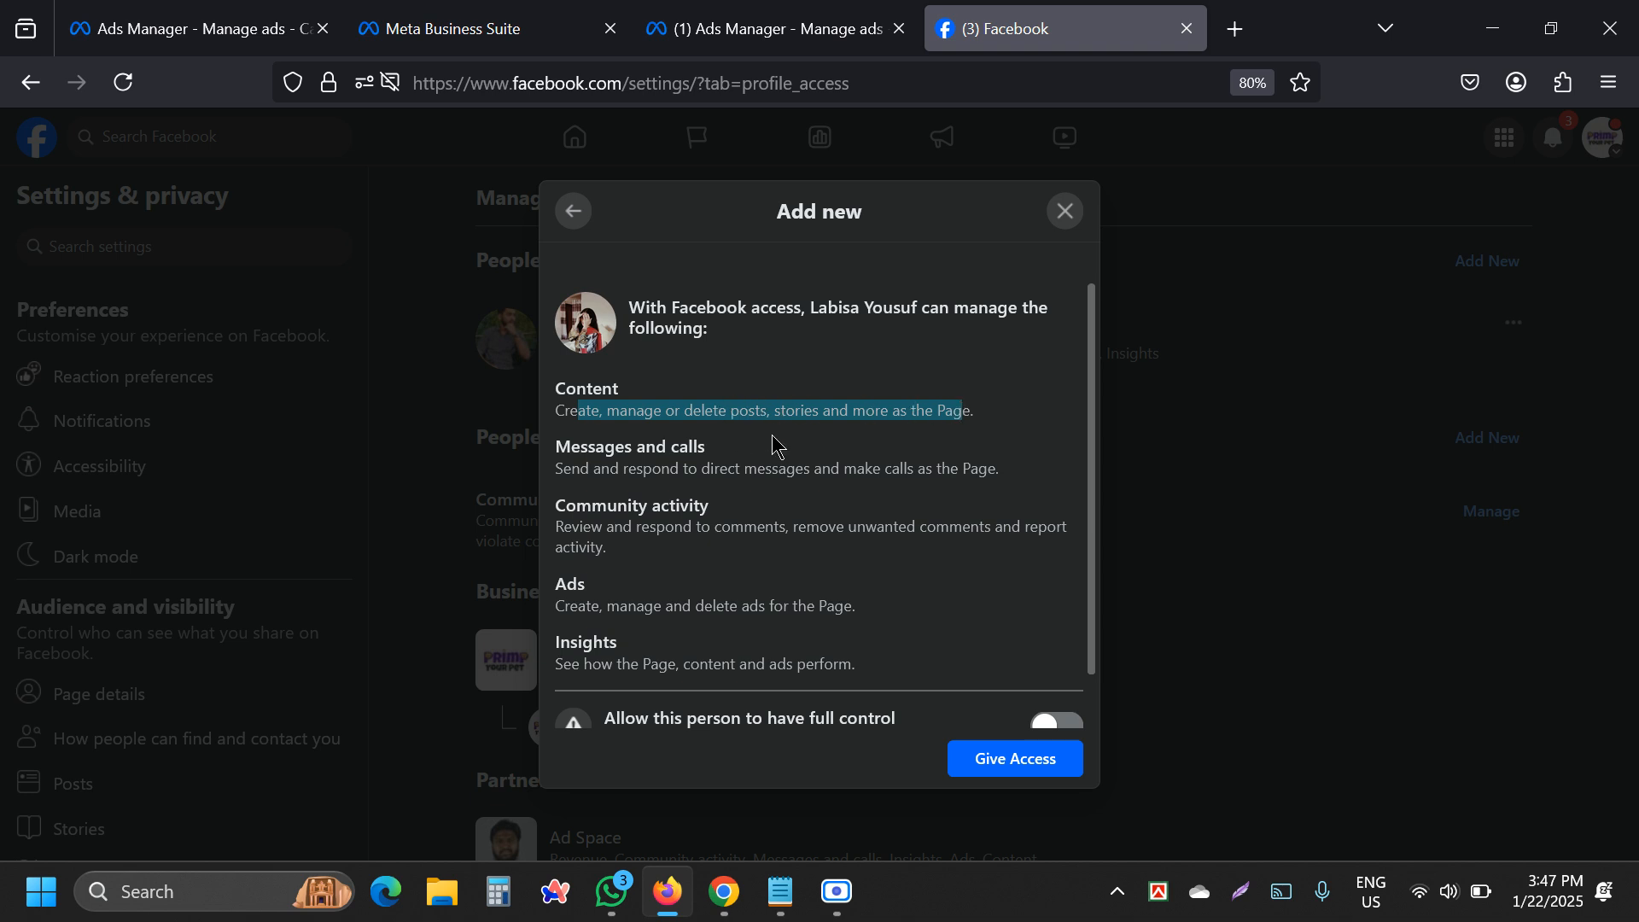
click(773, 465)
scroll(687, 504, down, 1)
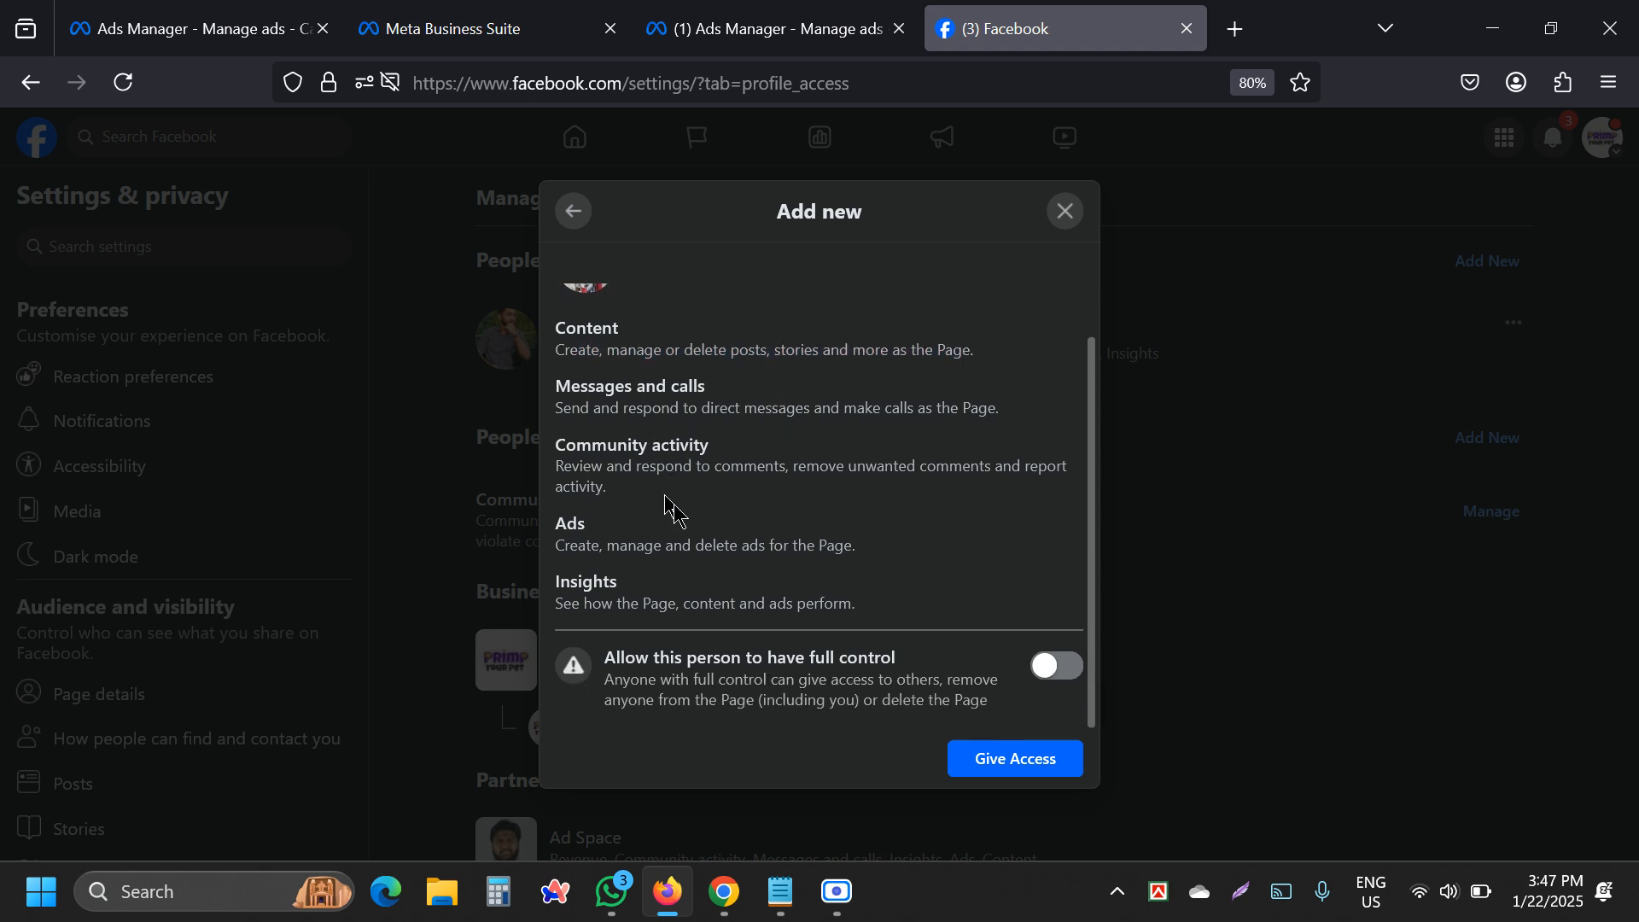
- Switch full control on and off again, start giving access, and close the password confirmation without entering anything
click(1049, 668)
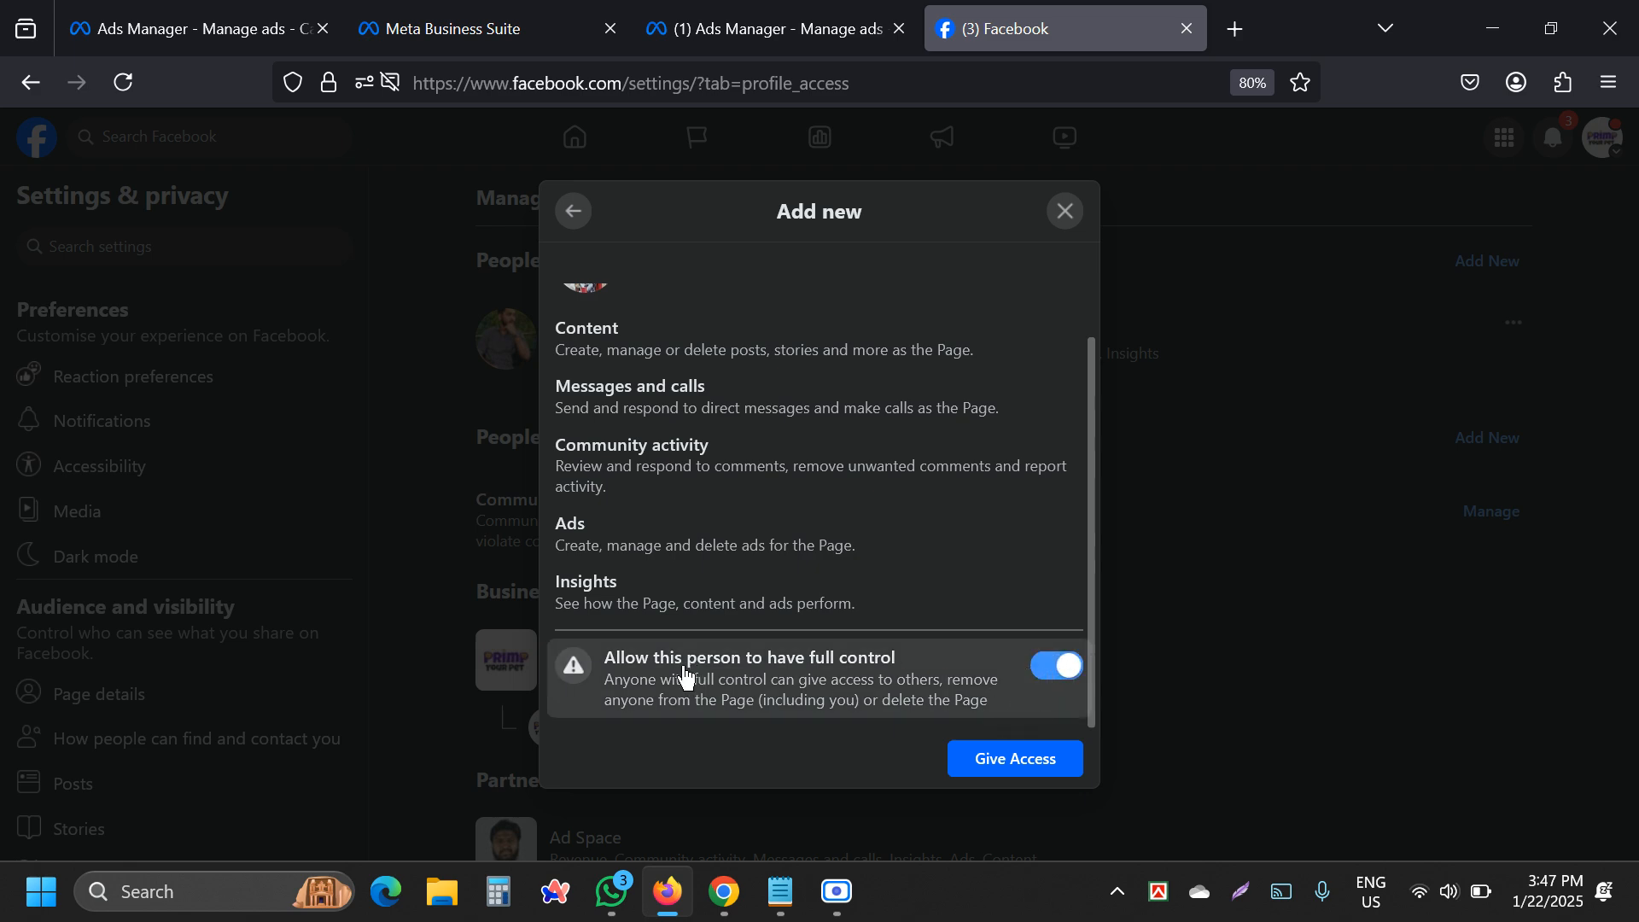
click(1057, 668)
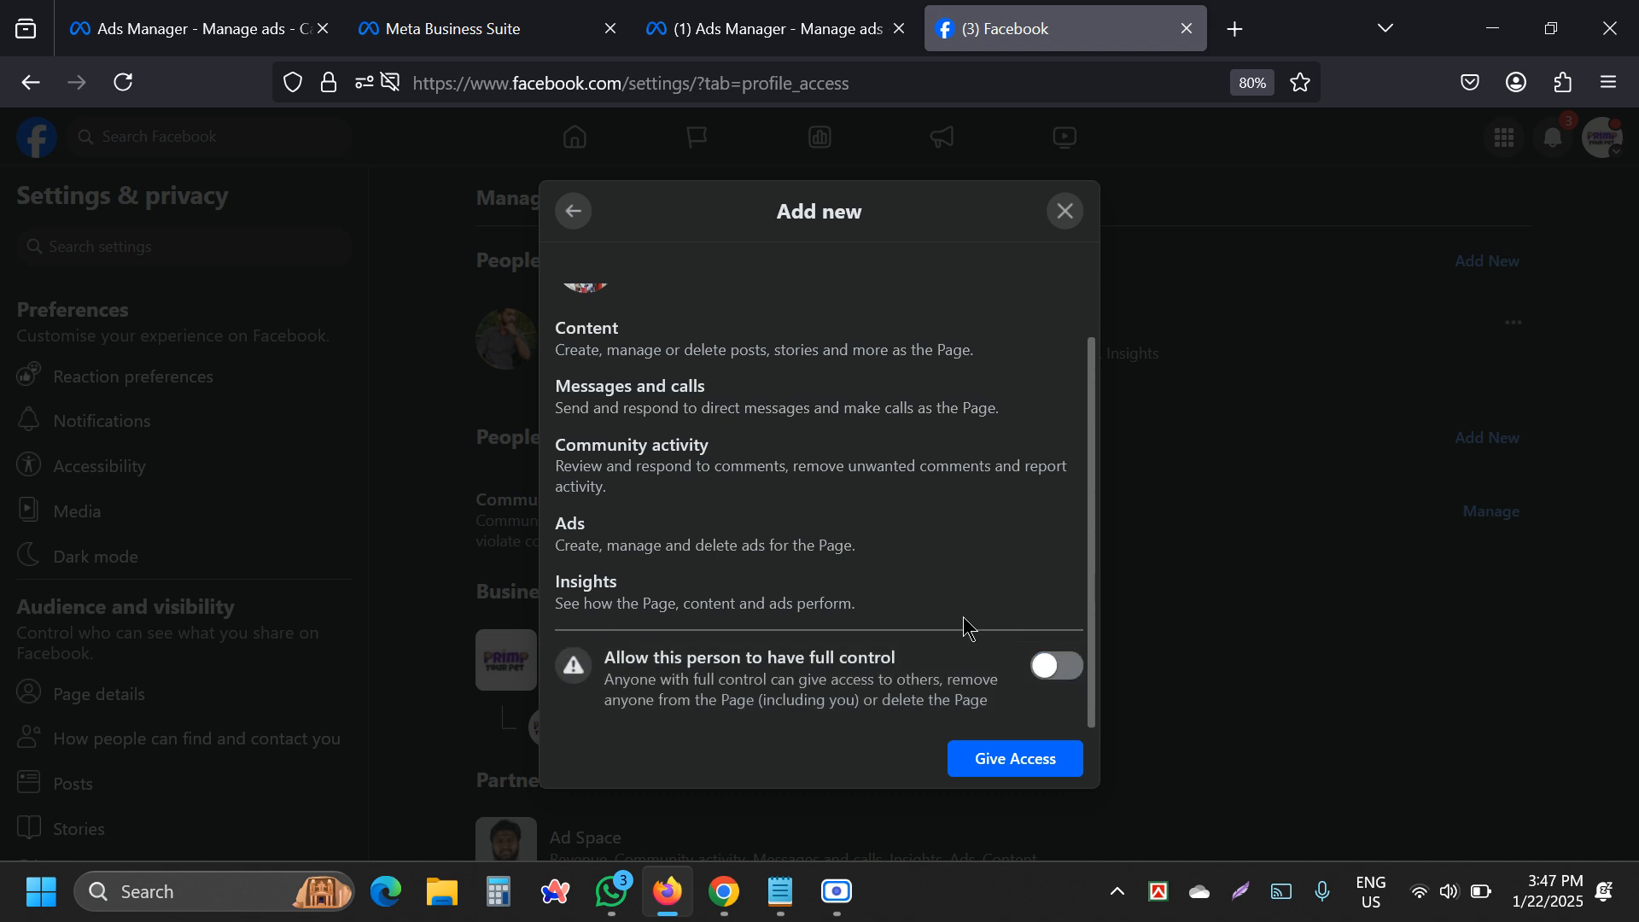
click(1025, 768)
click(698, 517)
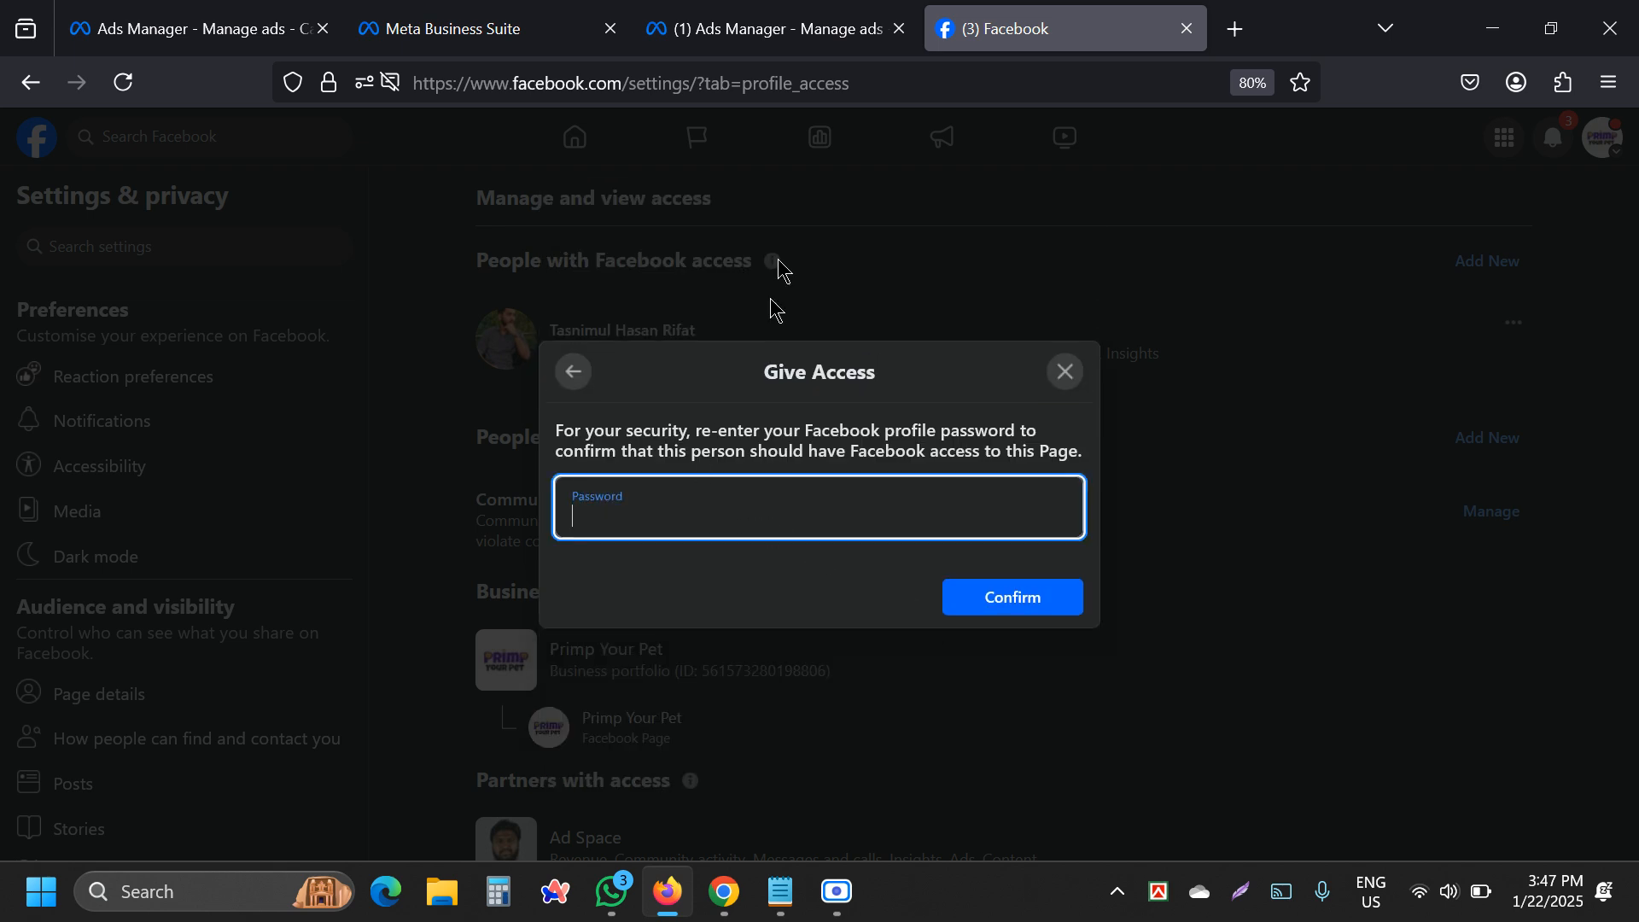
click(1067, 376)
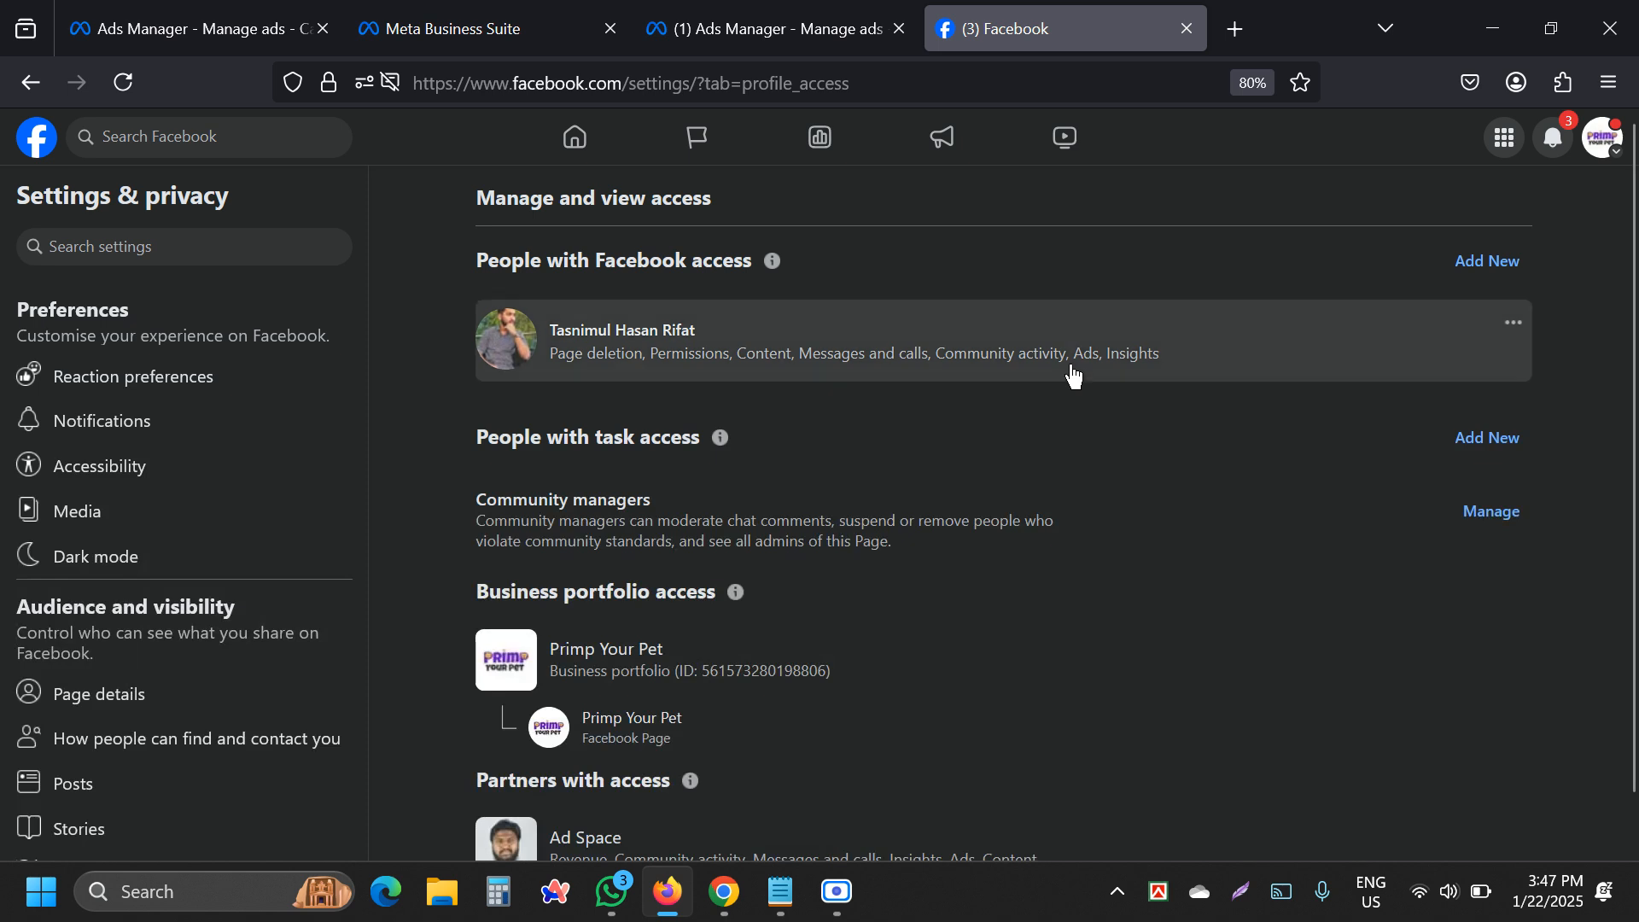
- Check the Page's notifications from the access settings and close them
click(1557, 140)
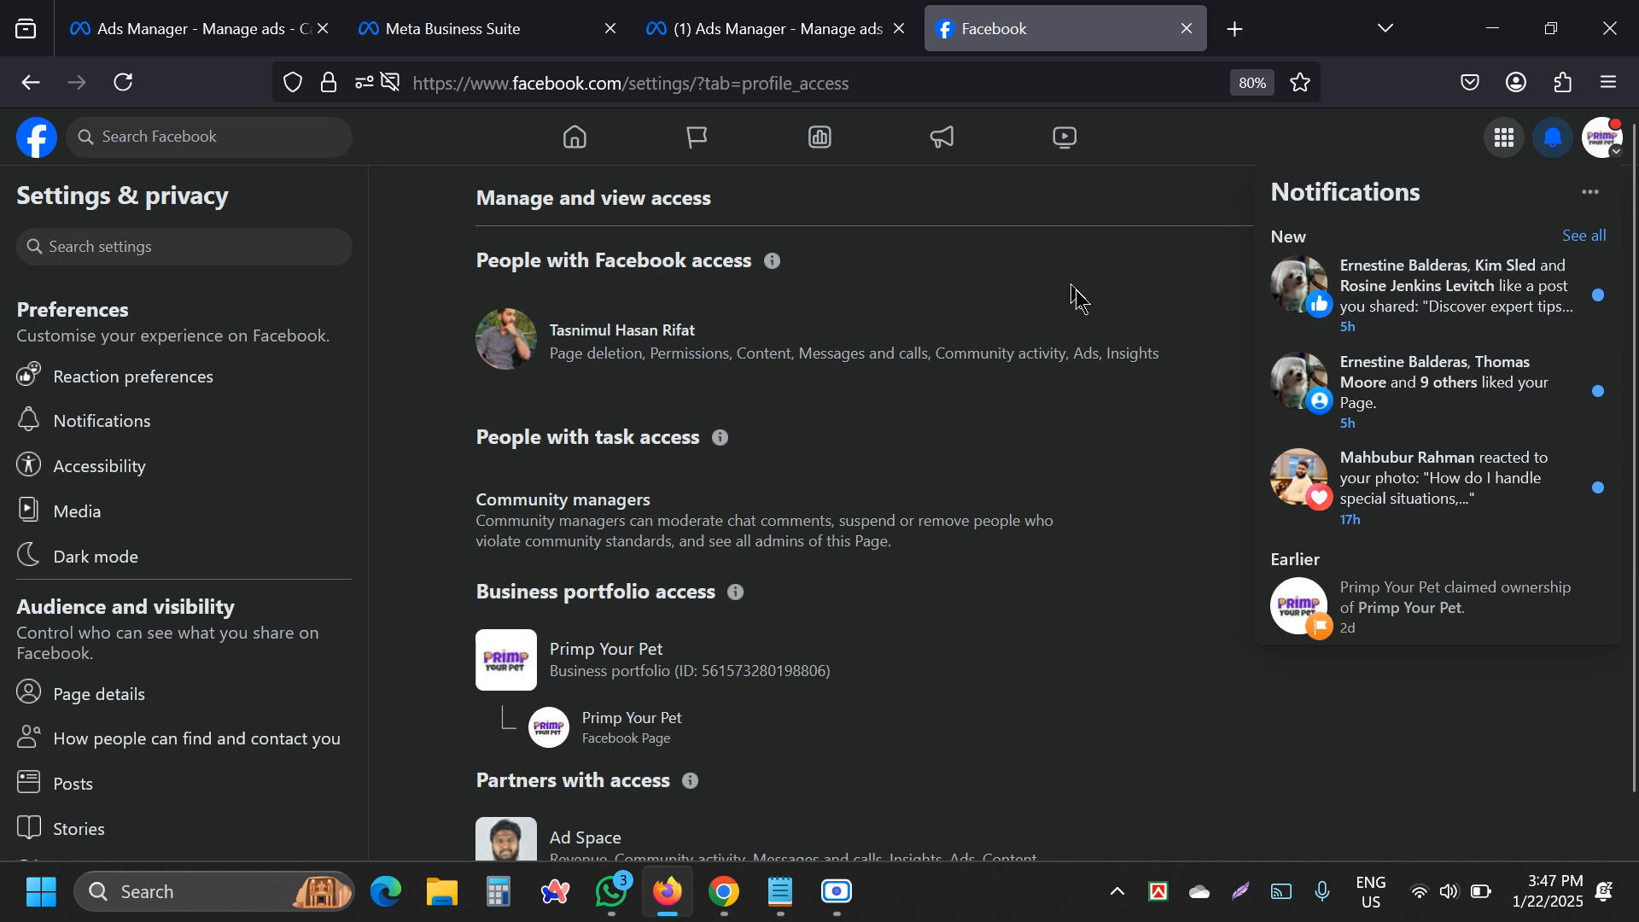
click(980, 464)
- Start adding a new person with Facebook access to the Page, search for them by first name and select the match
click(1490, 262)
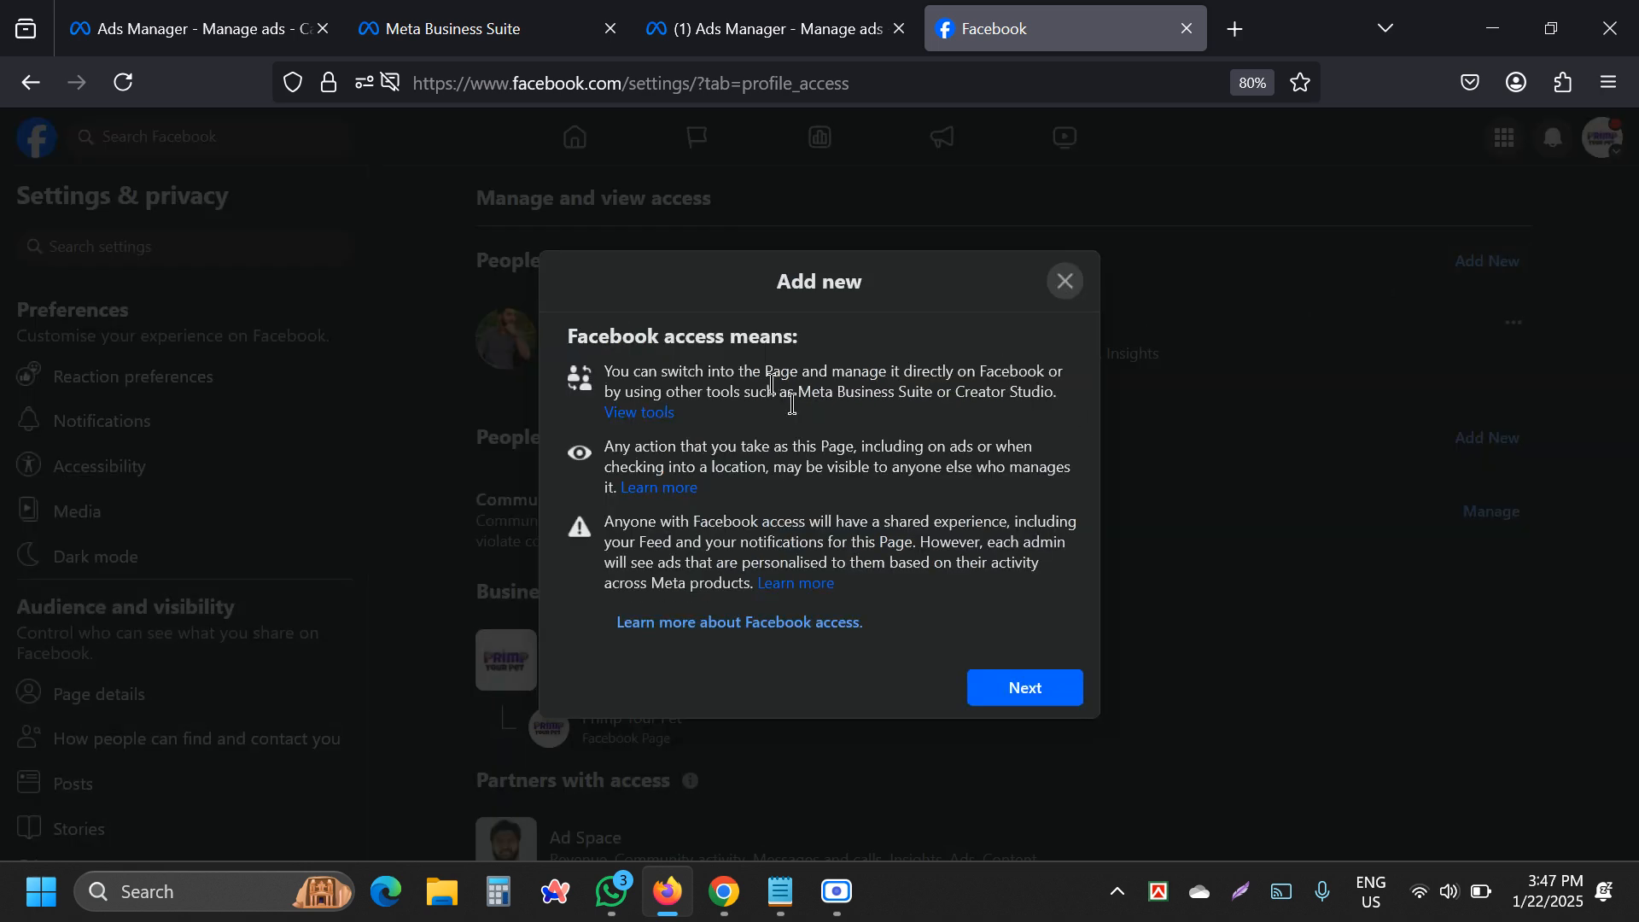
click(996, 693)
click(752, 308)
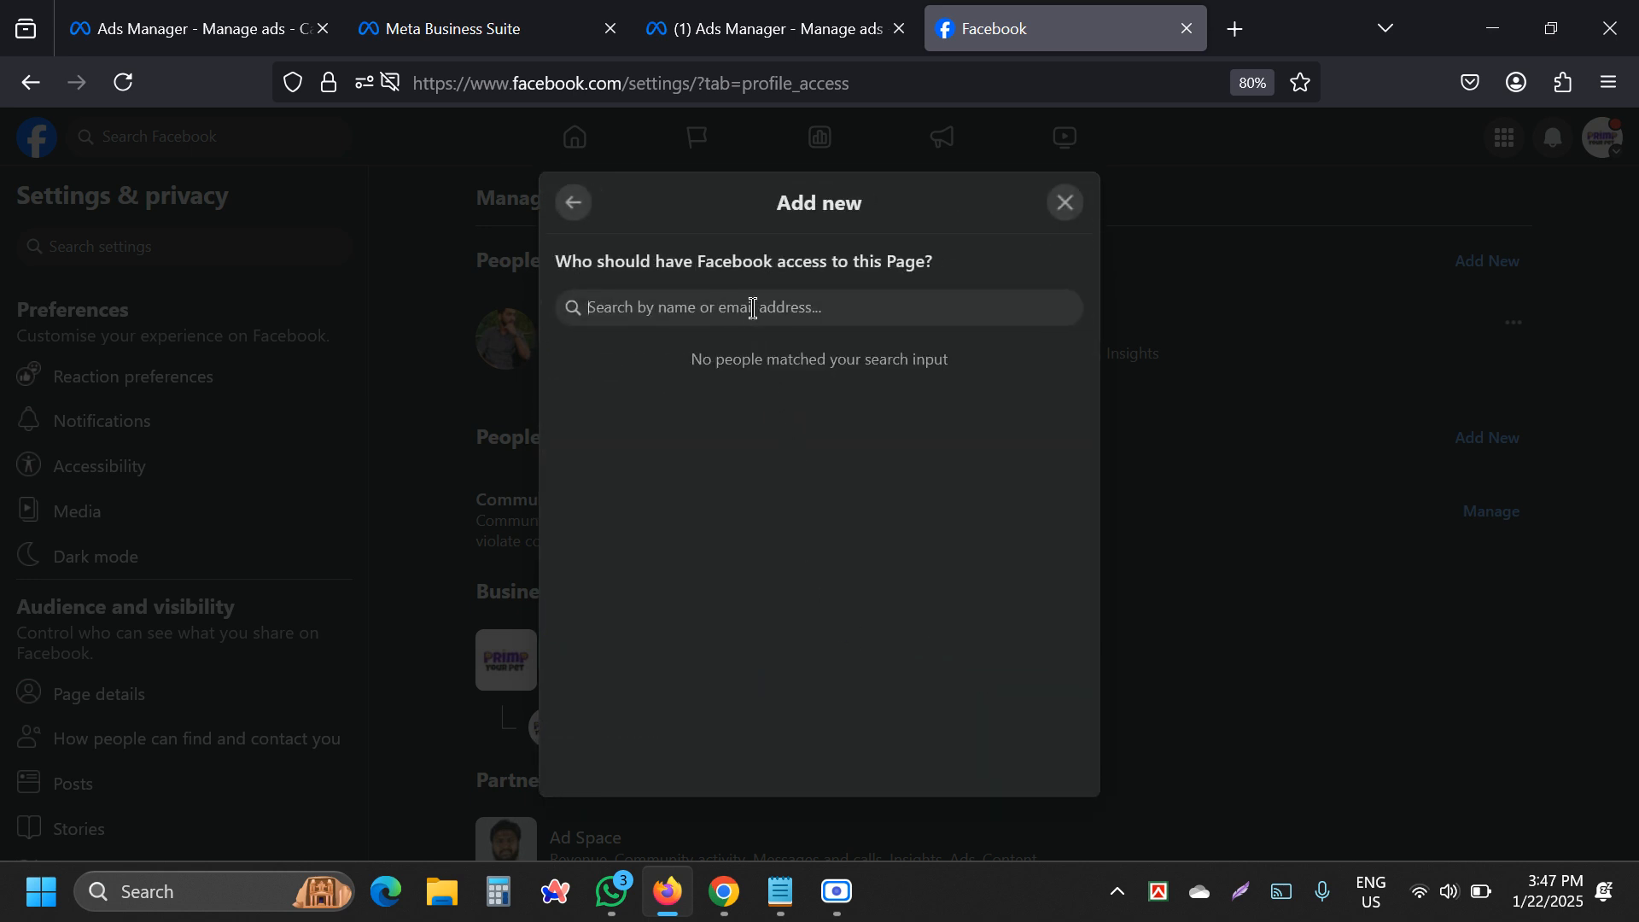
text(labisa)
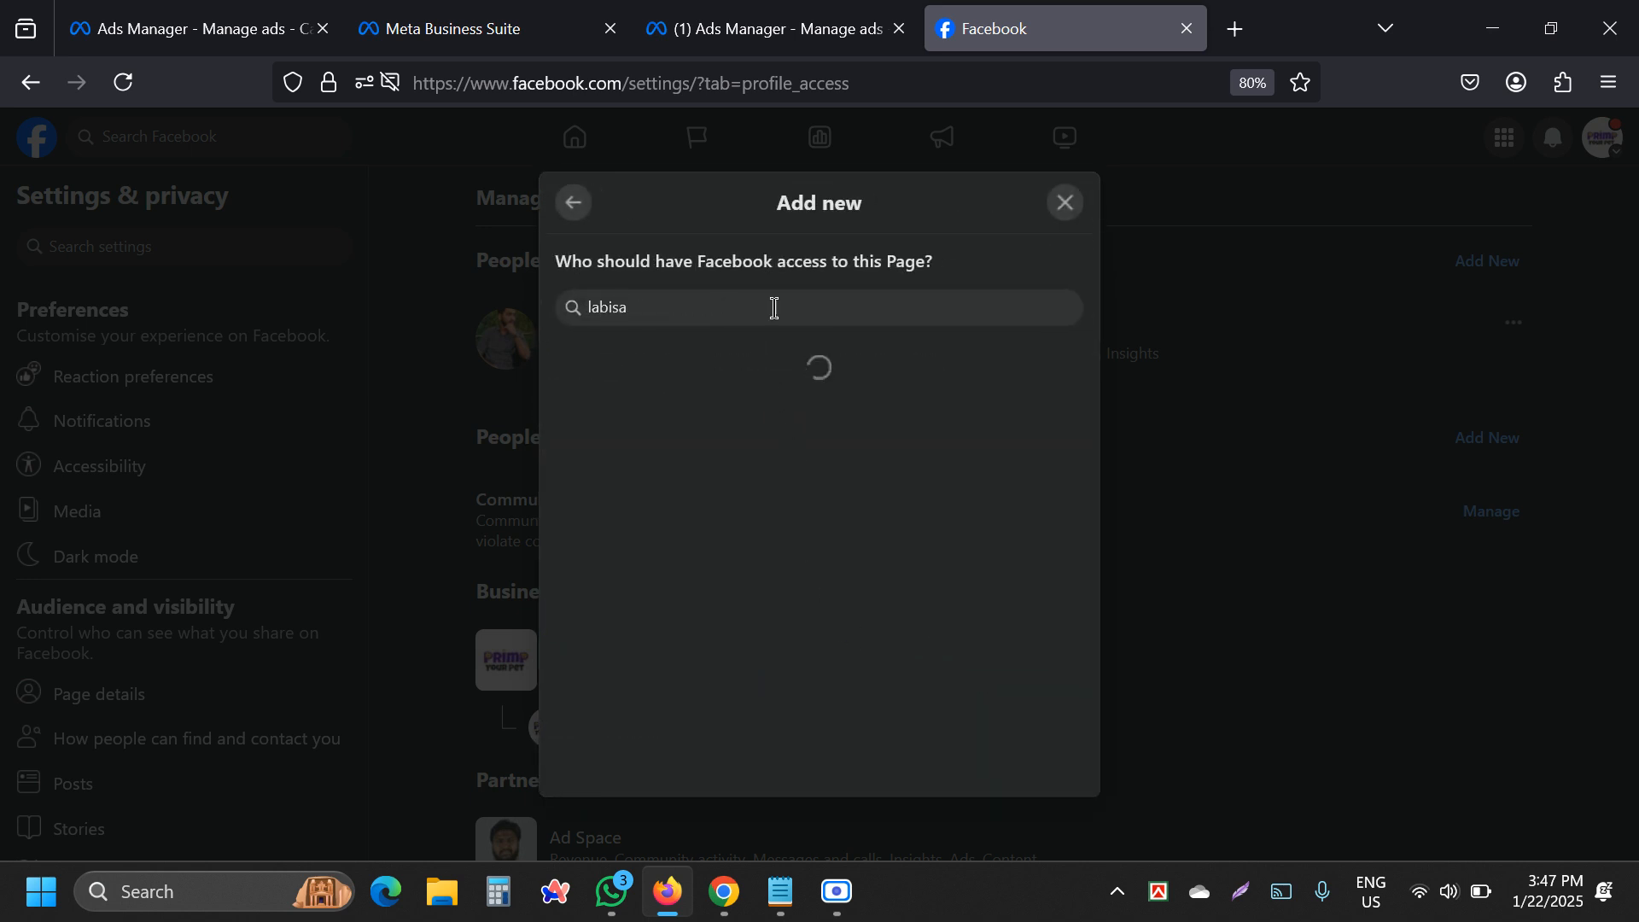
click(717, 391)
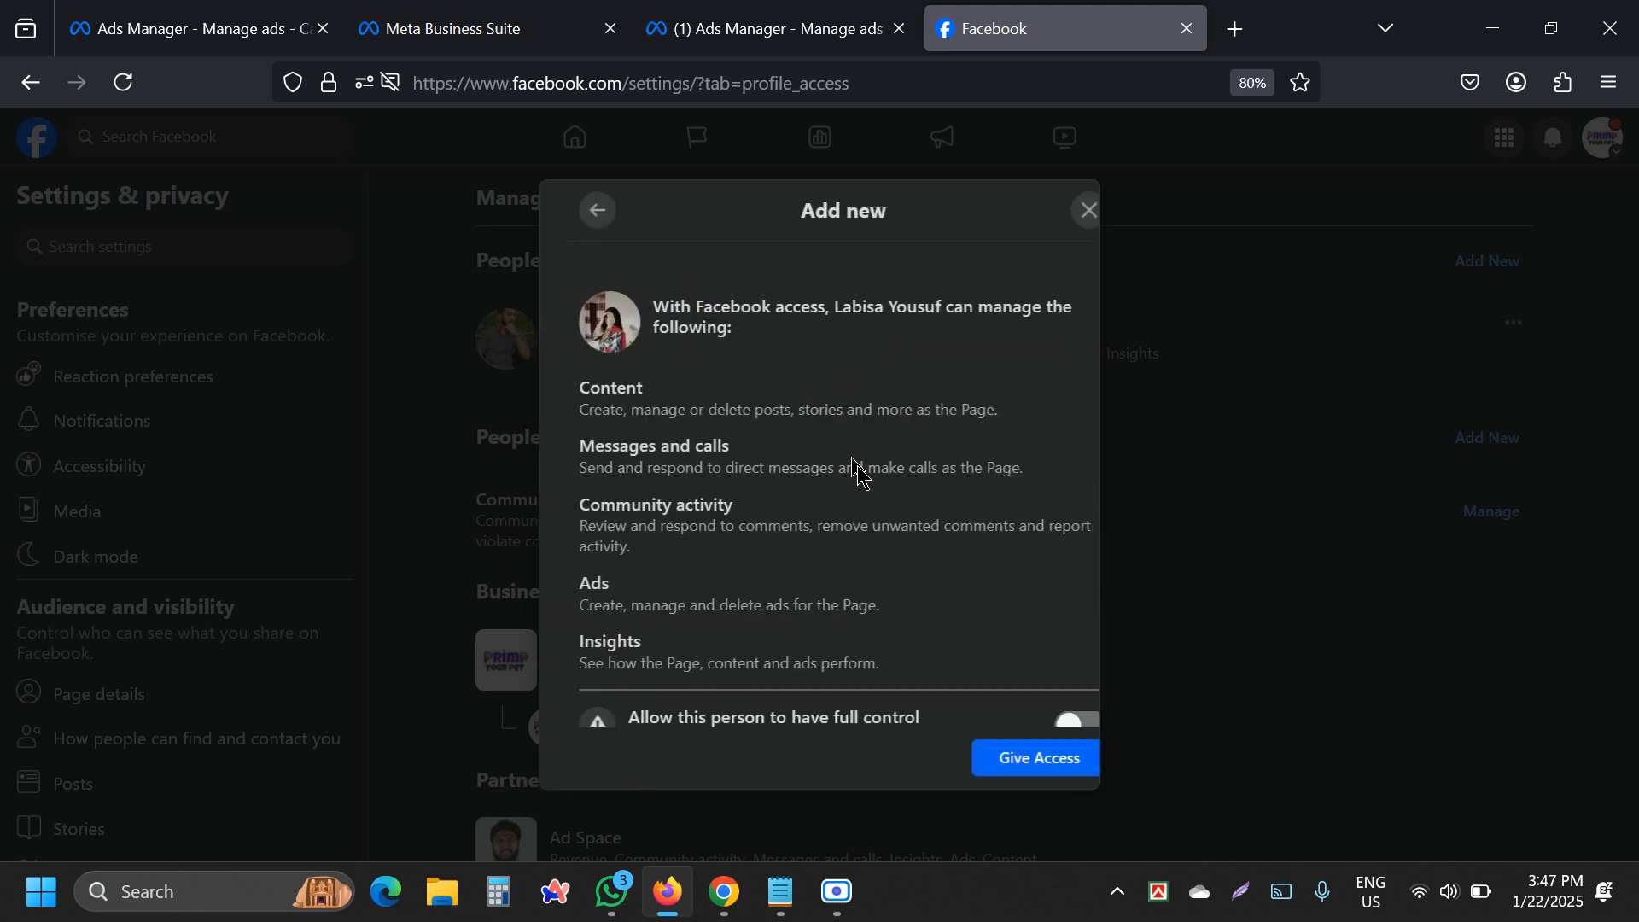
- Give the selected person Facebook access without full control, entering the Facebook profile password to confirm
click(1043, 768)
click(801, 498)
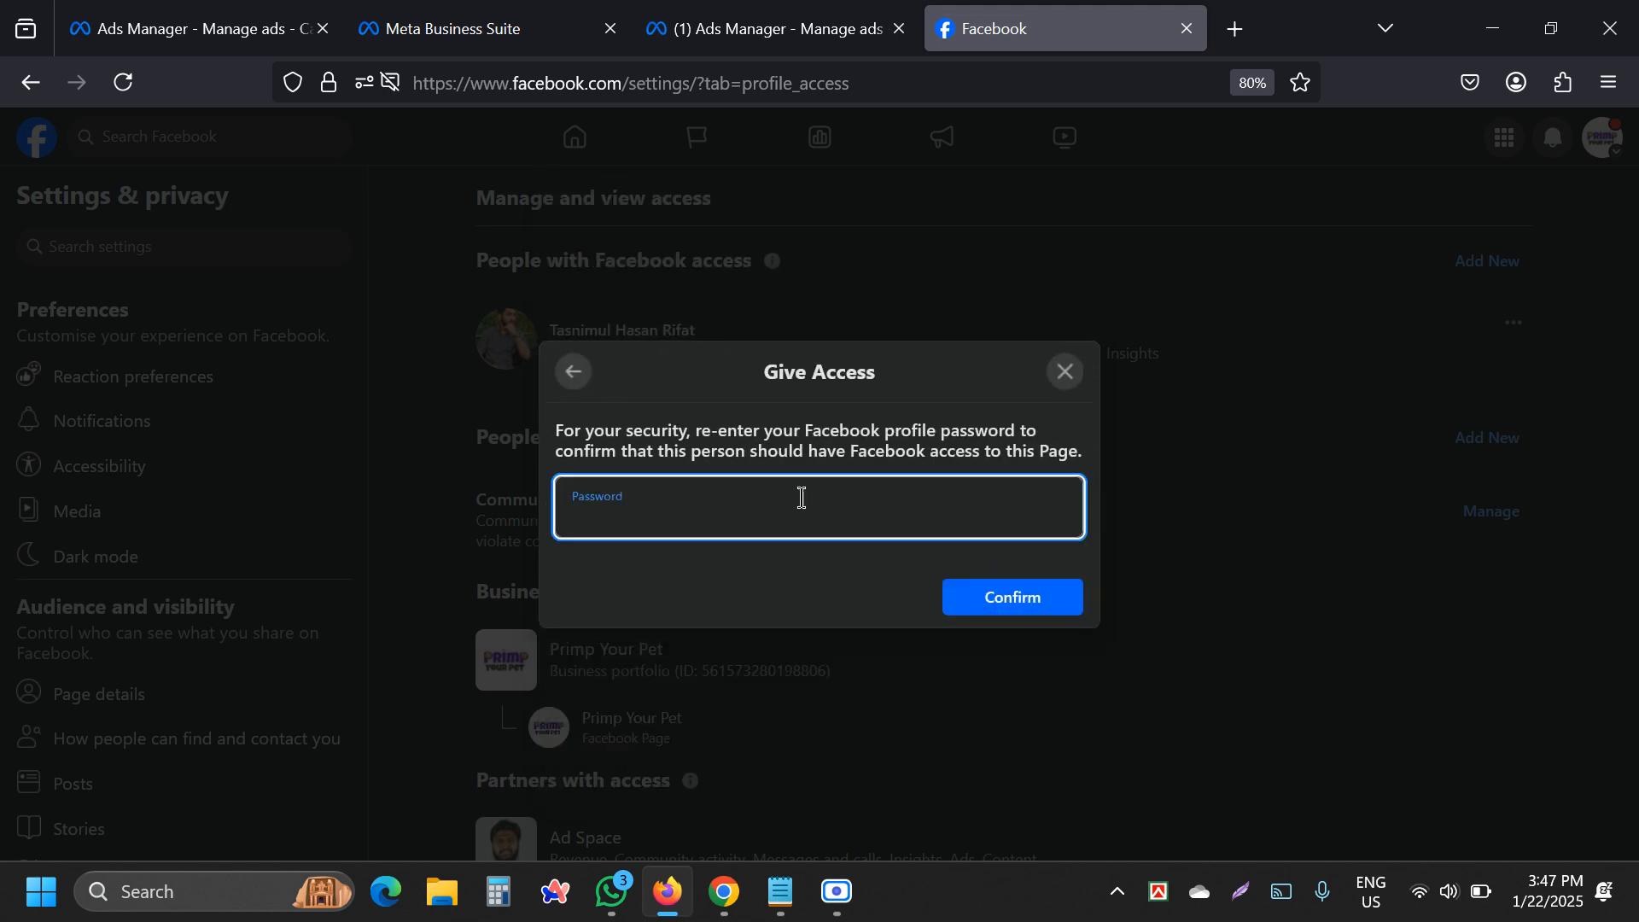
text(•••••••)
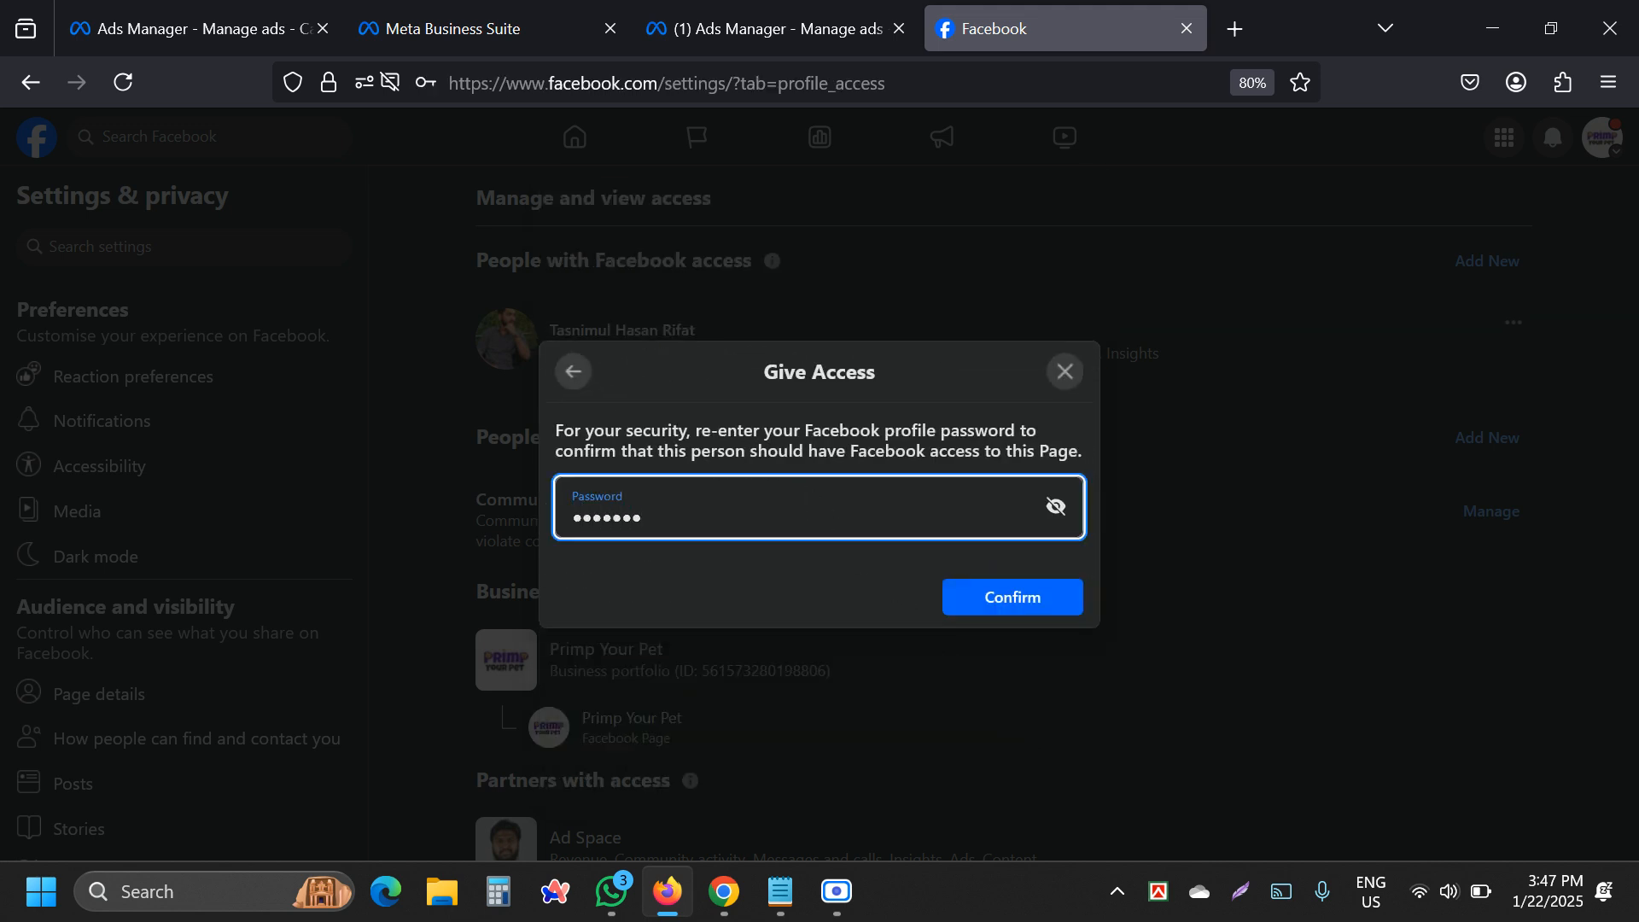
key(BackSpace)
key(BackSpace)
key(BackSpace)
key(BackSpace)
key(BackSpace)
key(BackSpace)
text(••••••••••••••••)
click(956, 591)
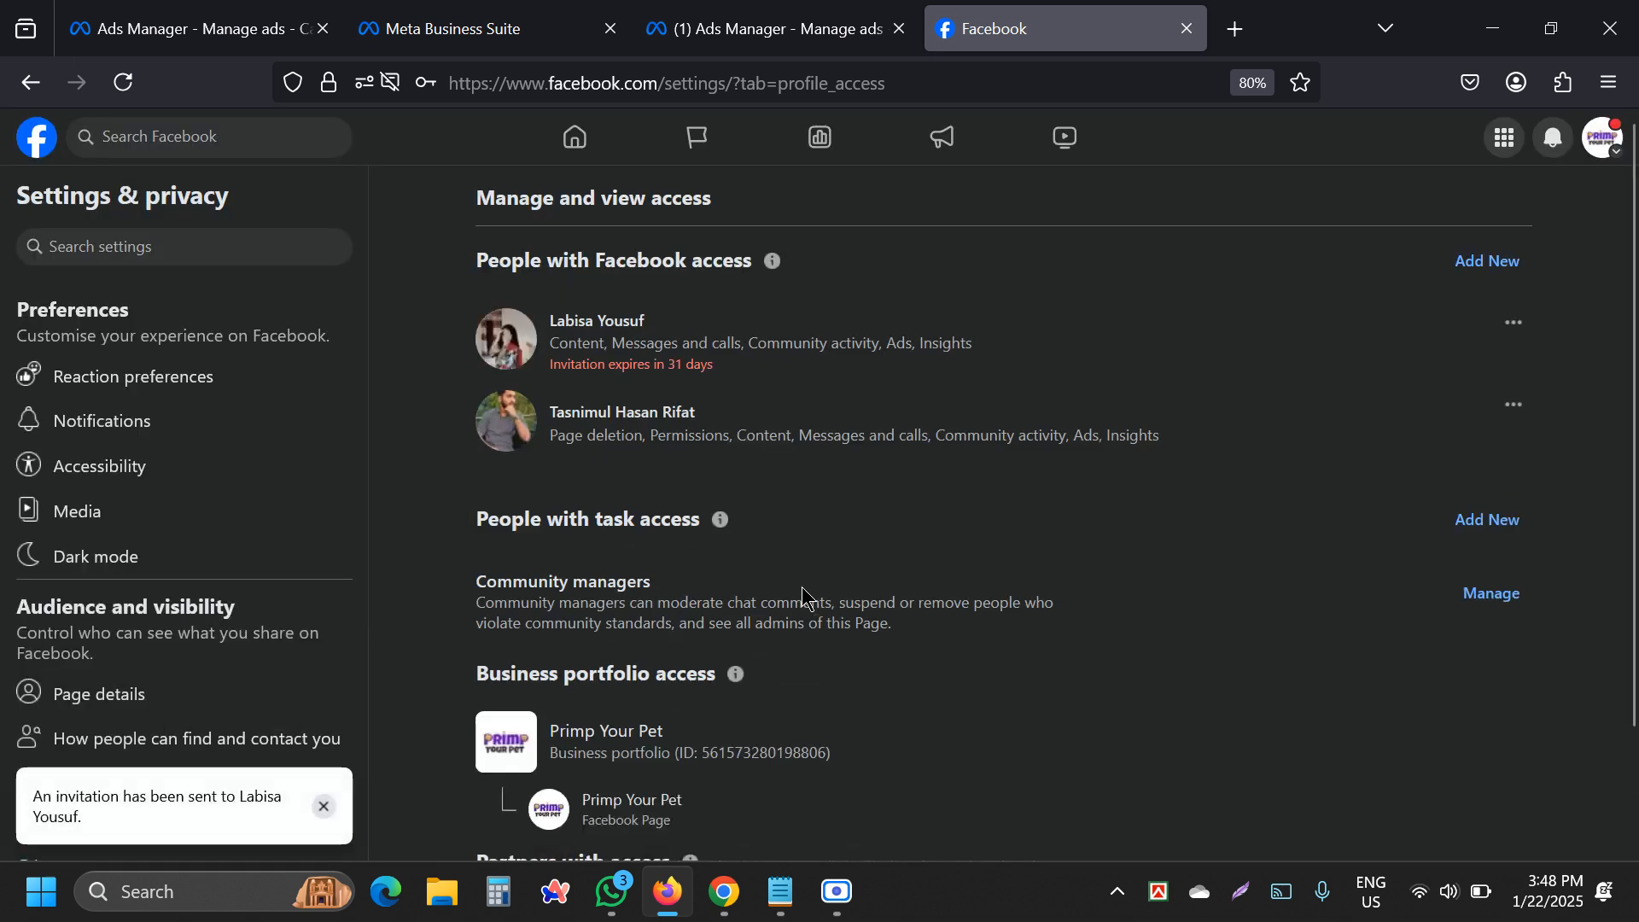
- Go to the Facebook home feed, check the Page's notifications there and close them
click(40, 145)
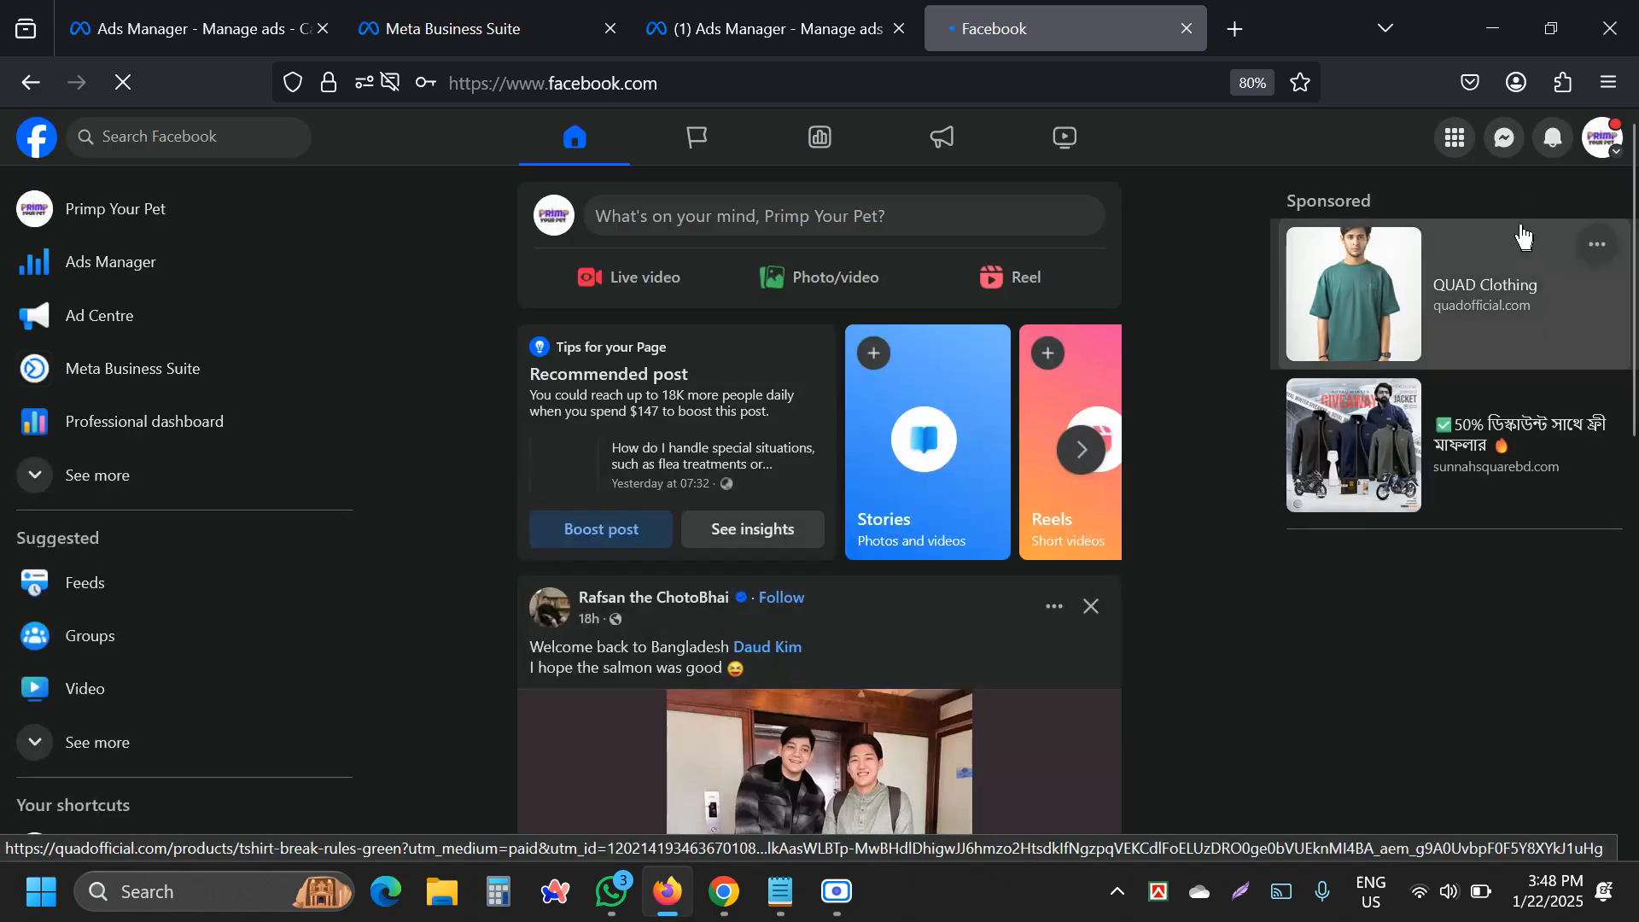
click(1554, 139)
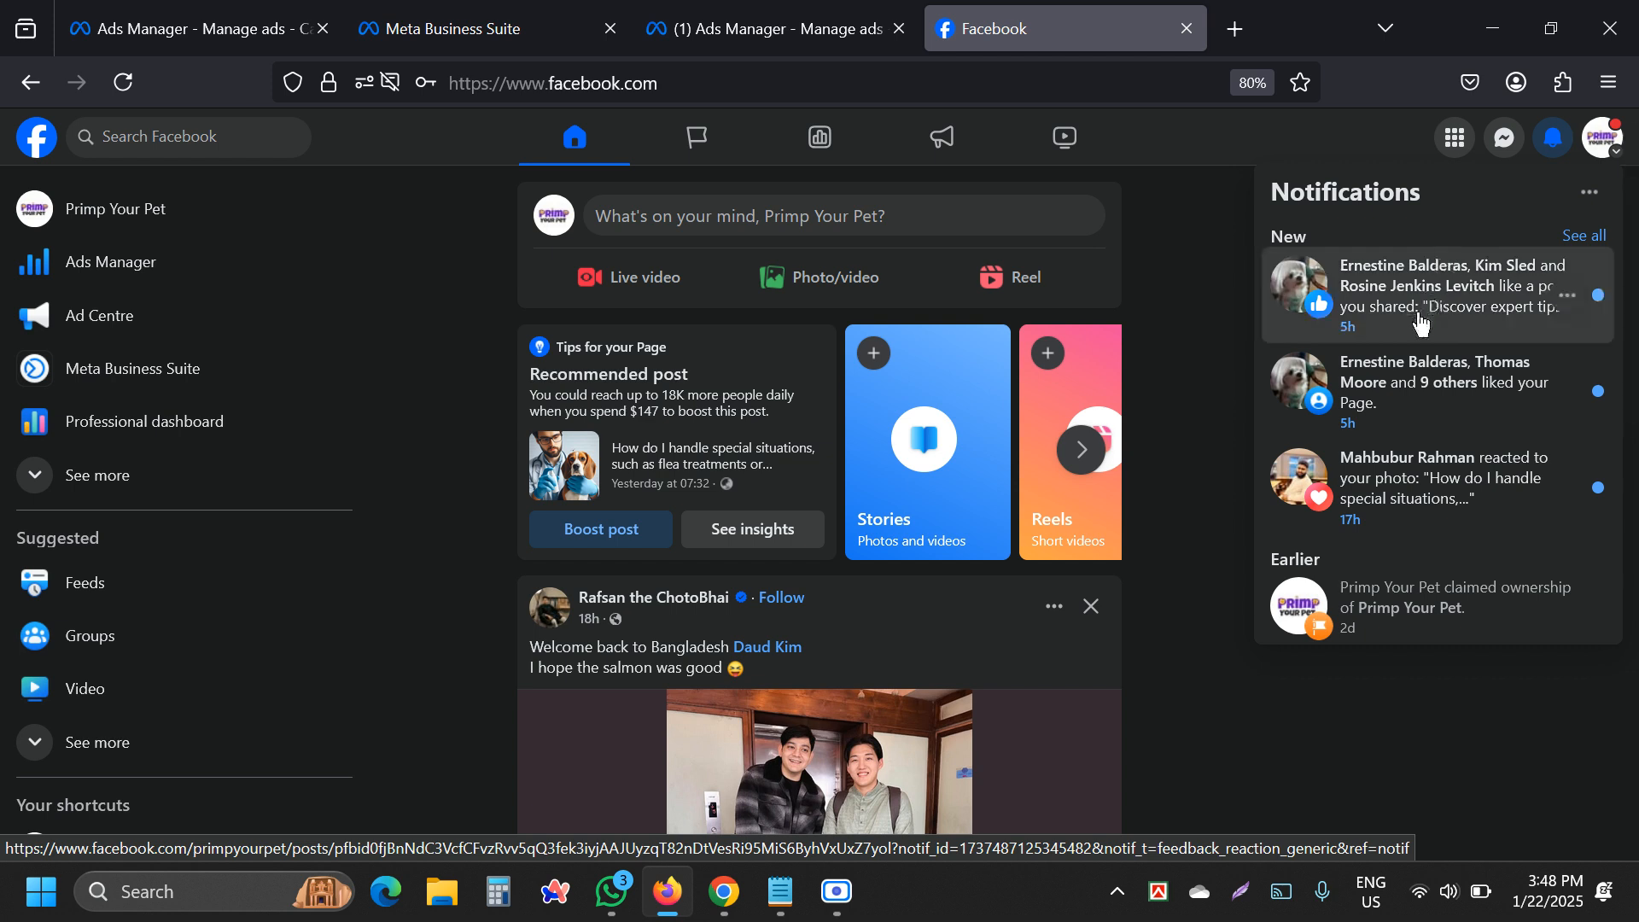
click(1176, 284)
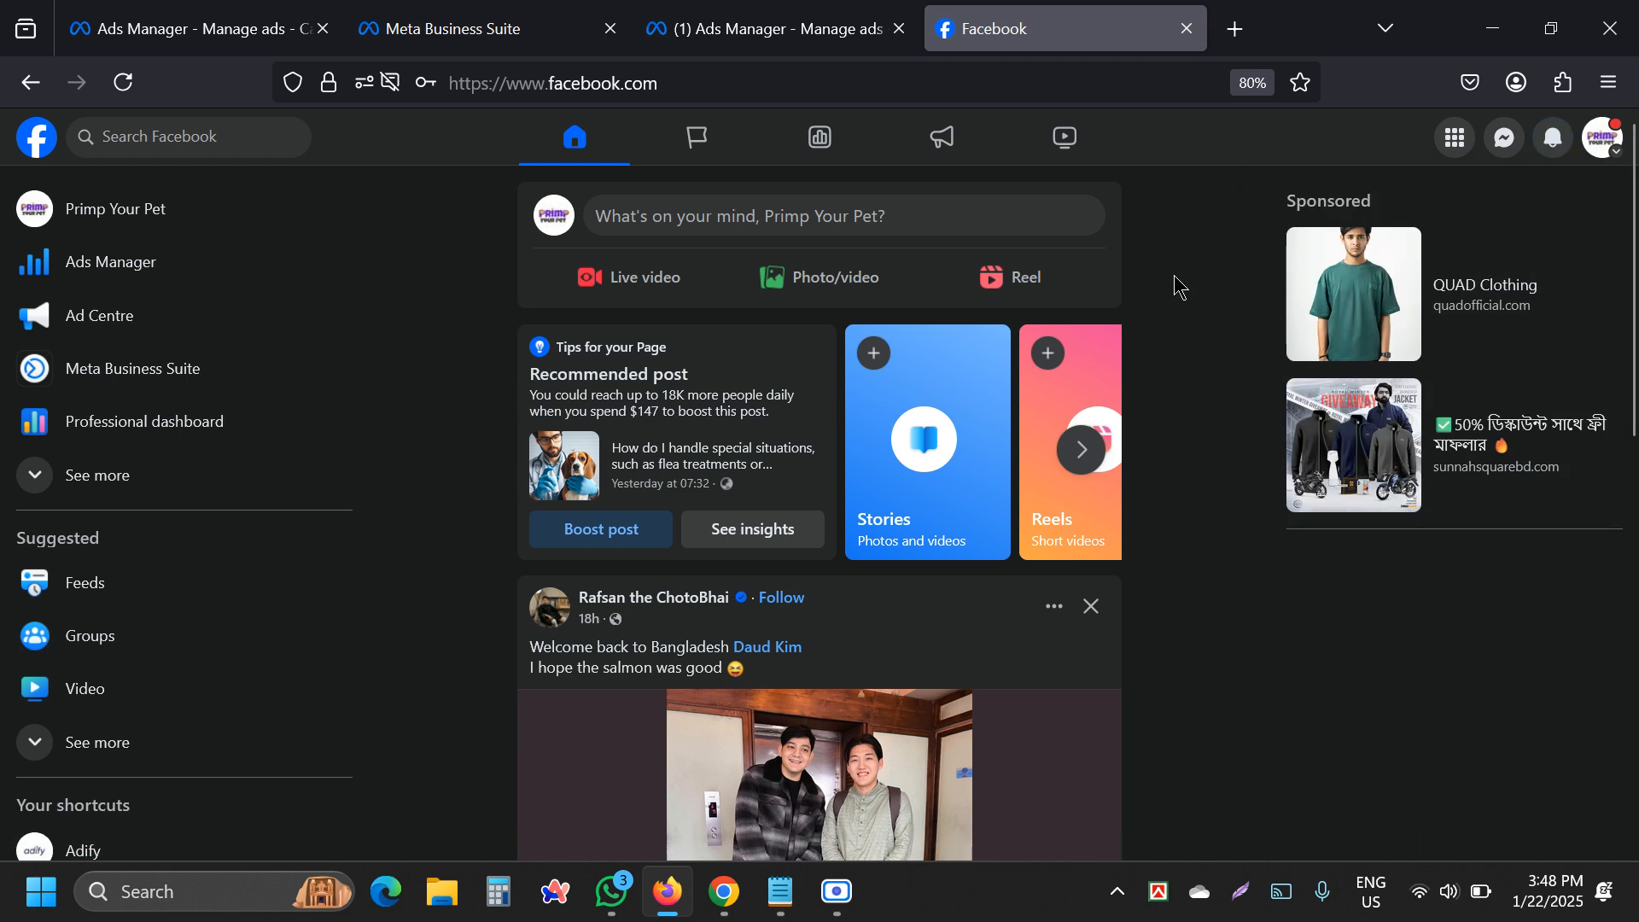
- Open the Primp Your Pet Page from the home feed
click(165, 141)
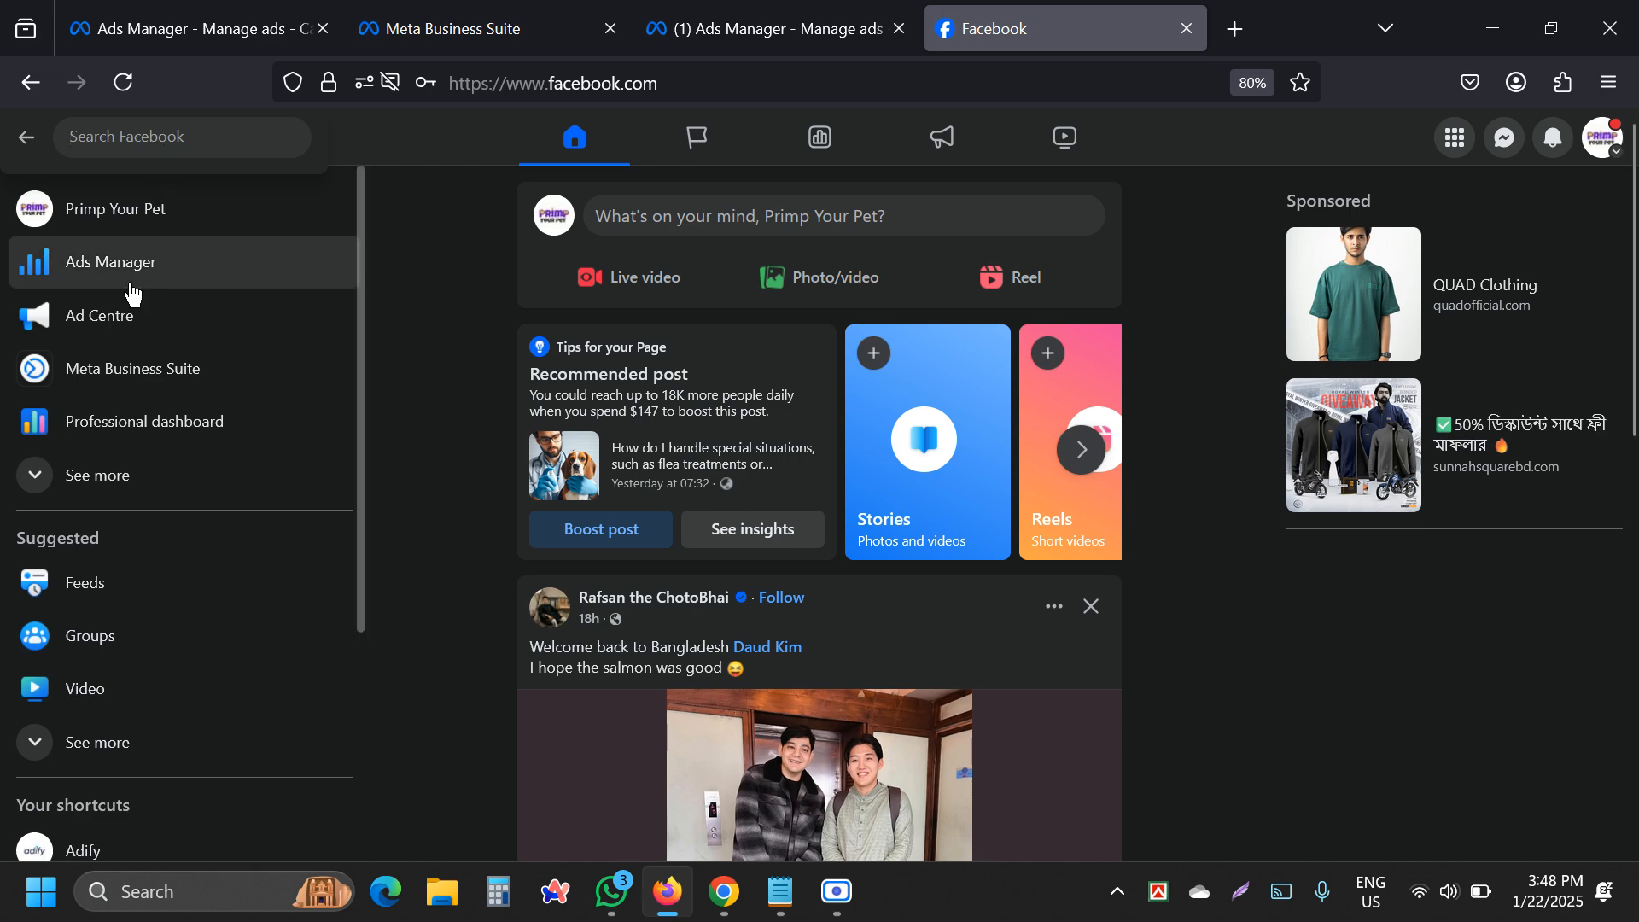
click(130, 219)
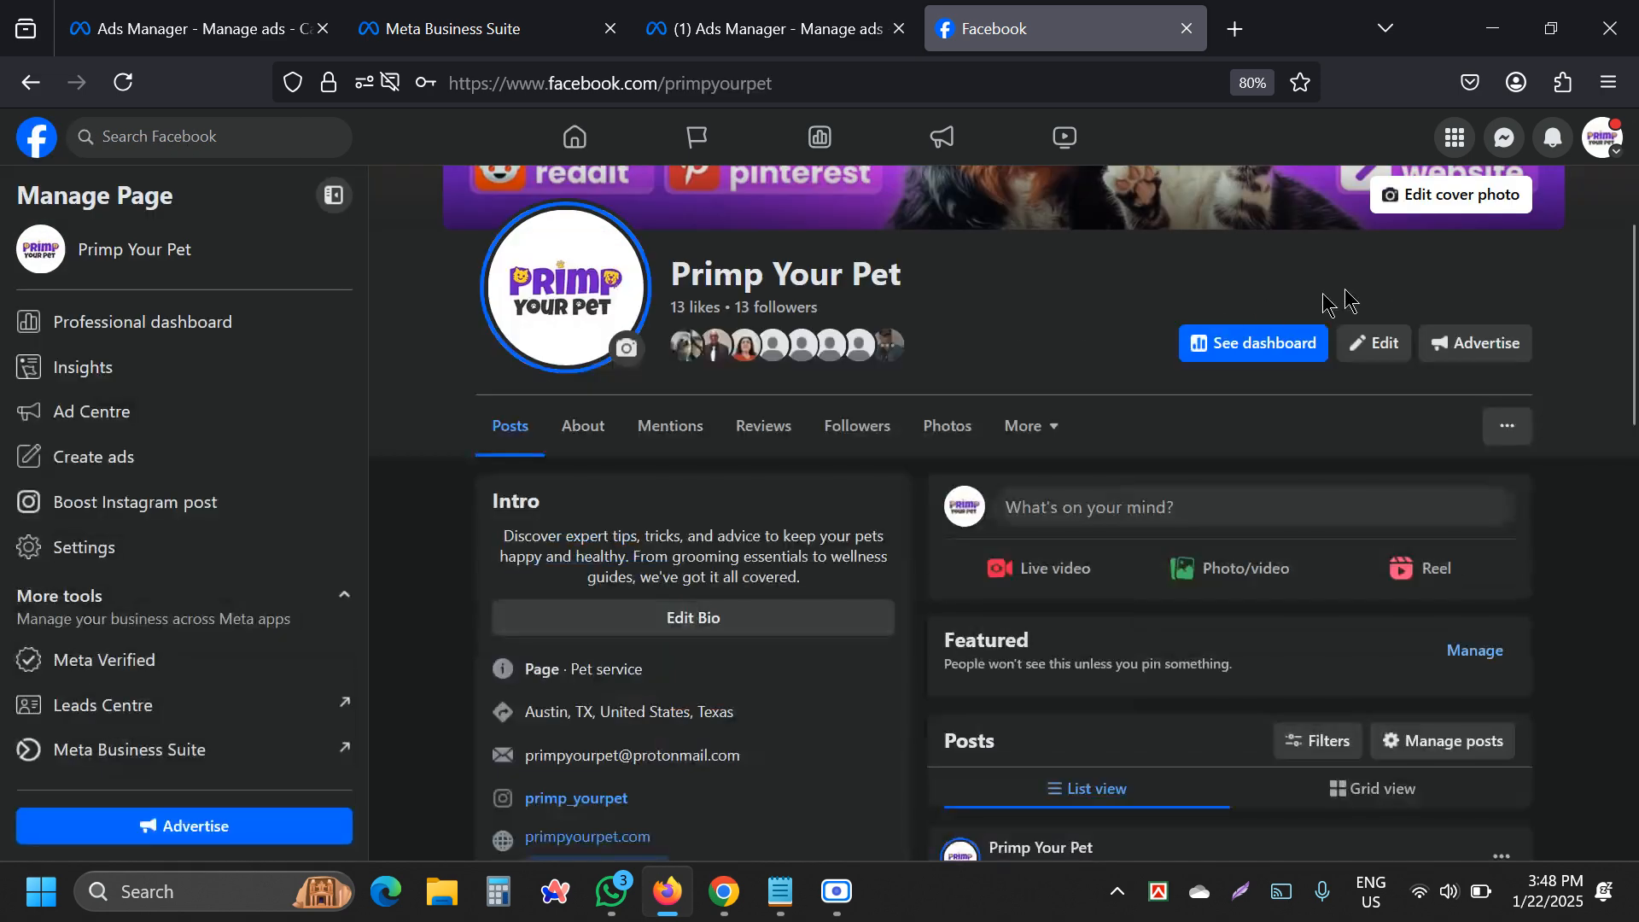
scroll(1176, 640, up, 4)
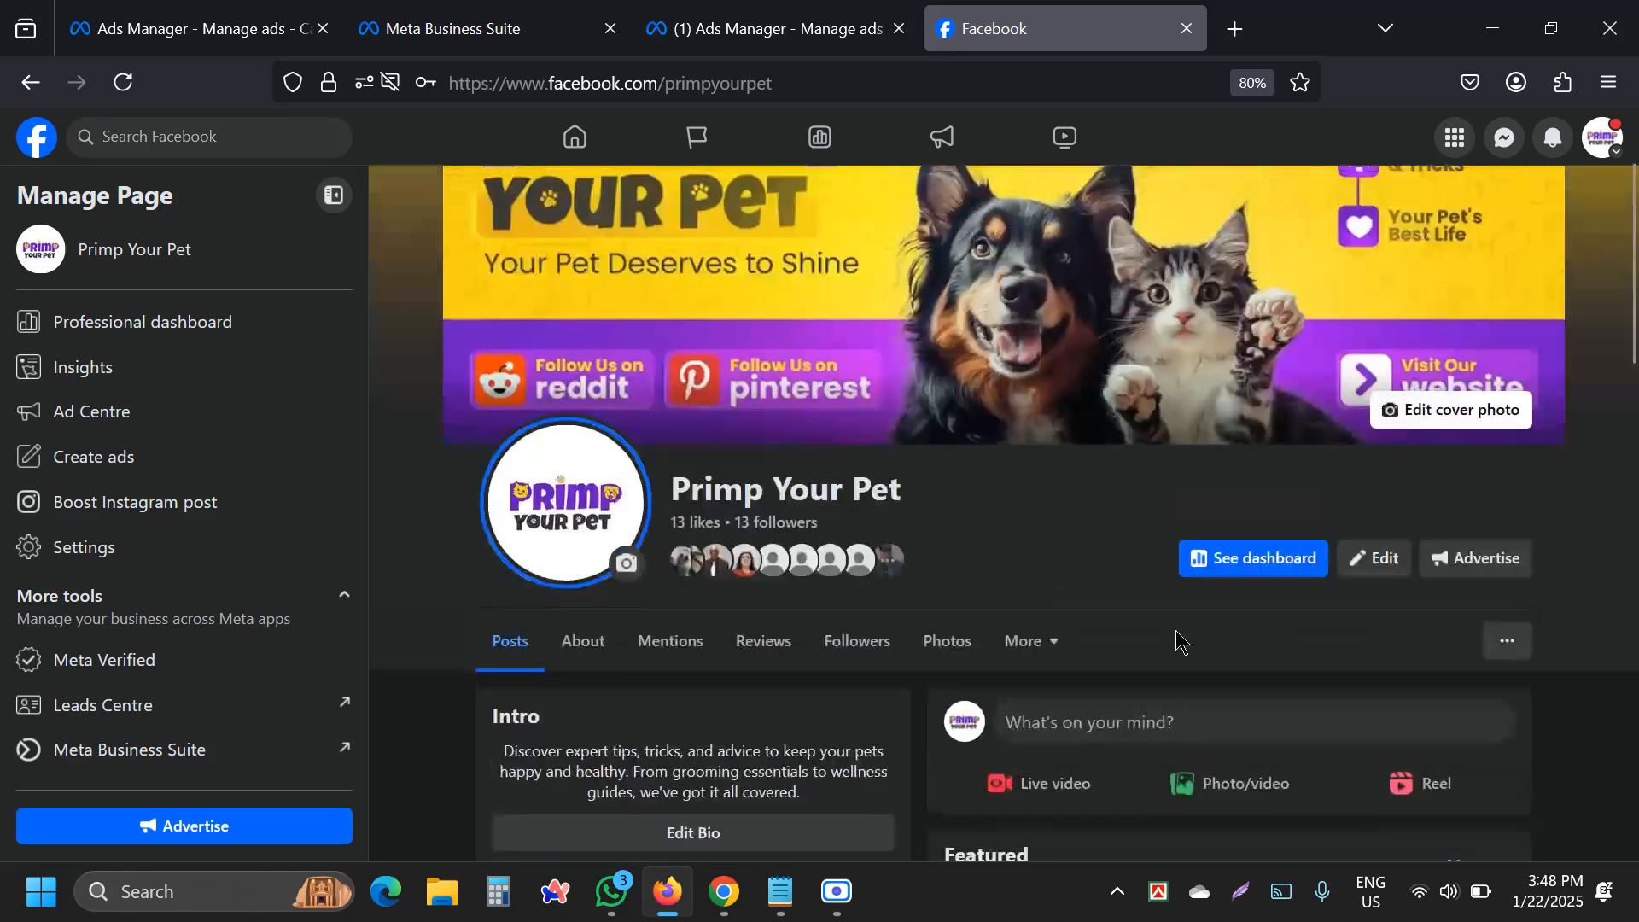
scroll(1080, 418, down, 2)
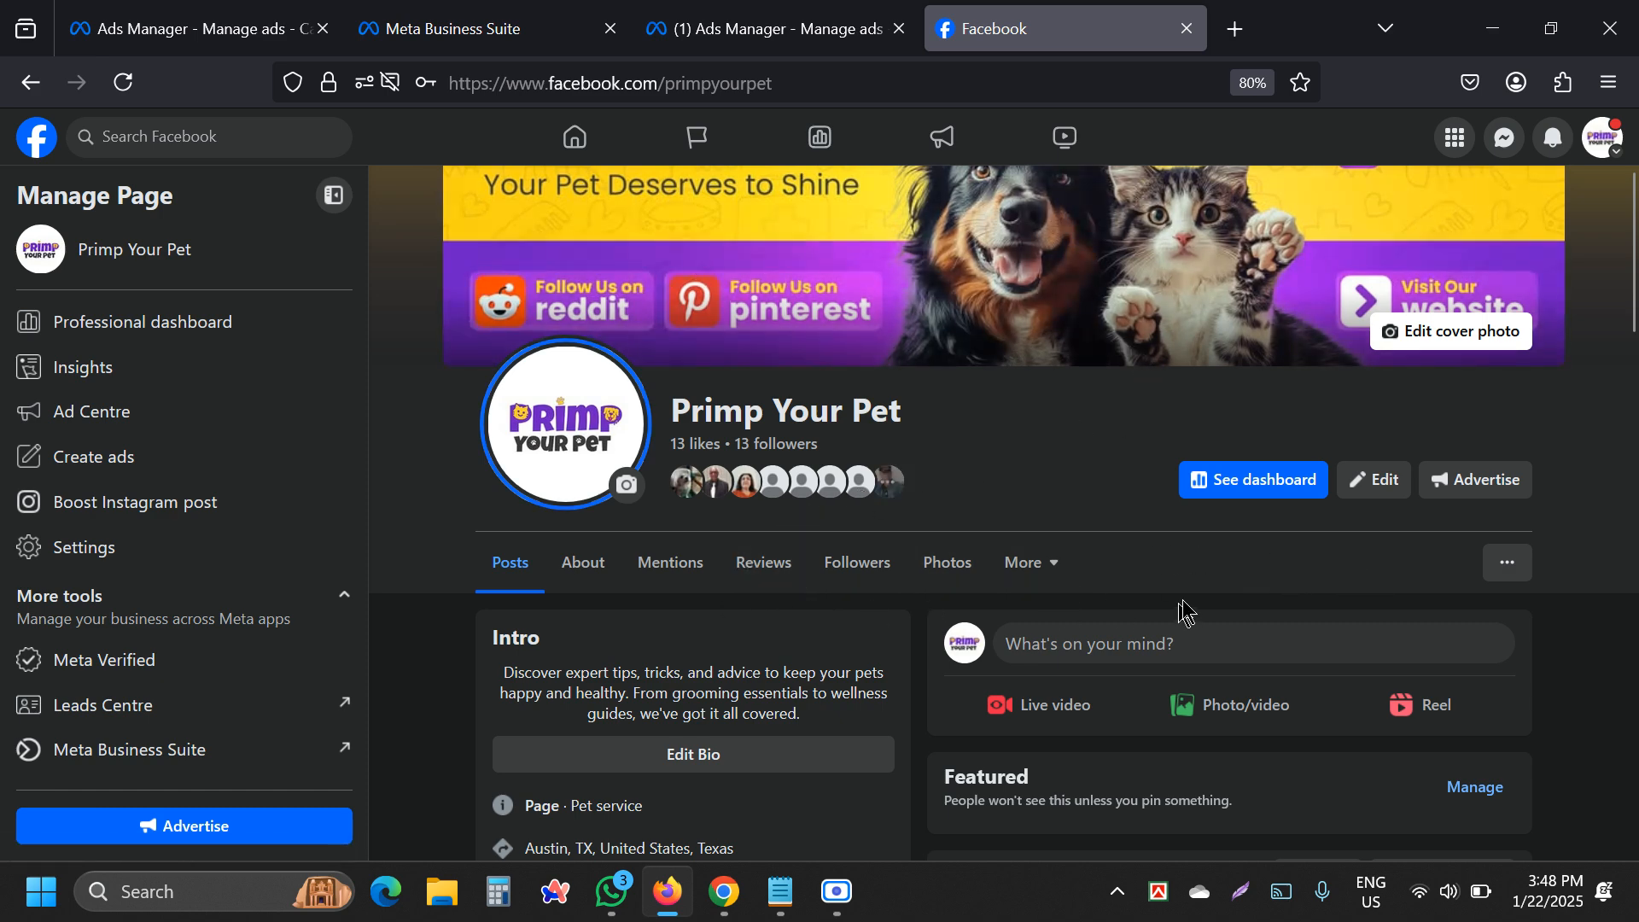
scroll(1180, 613, up, 3)
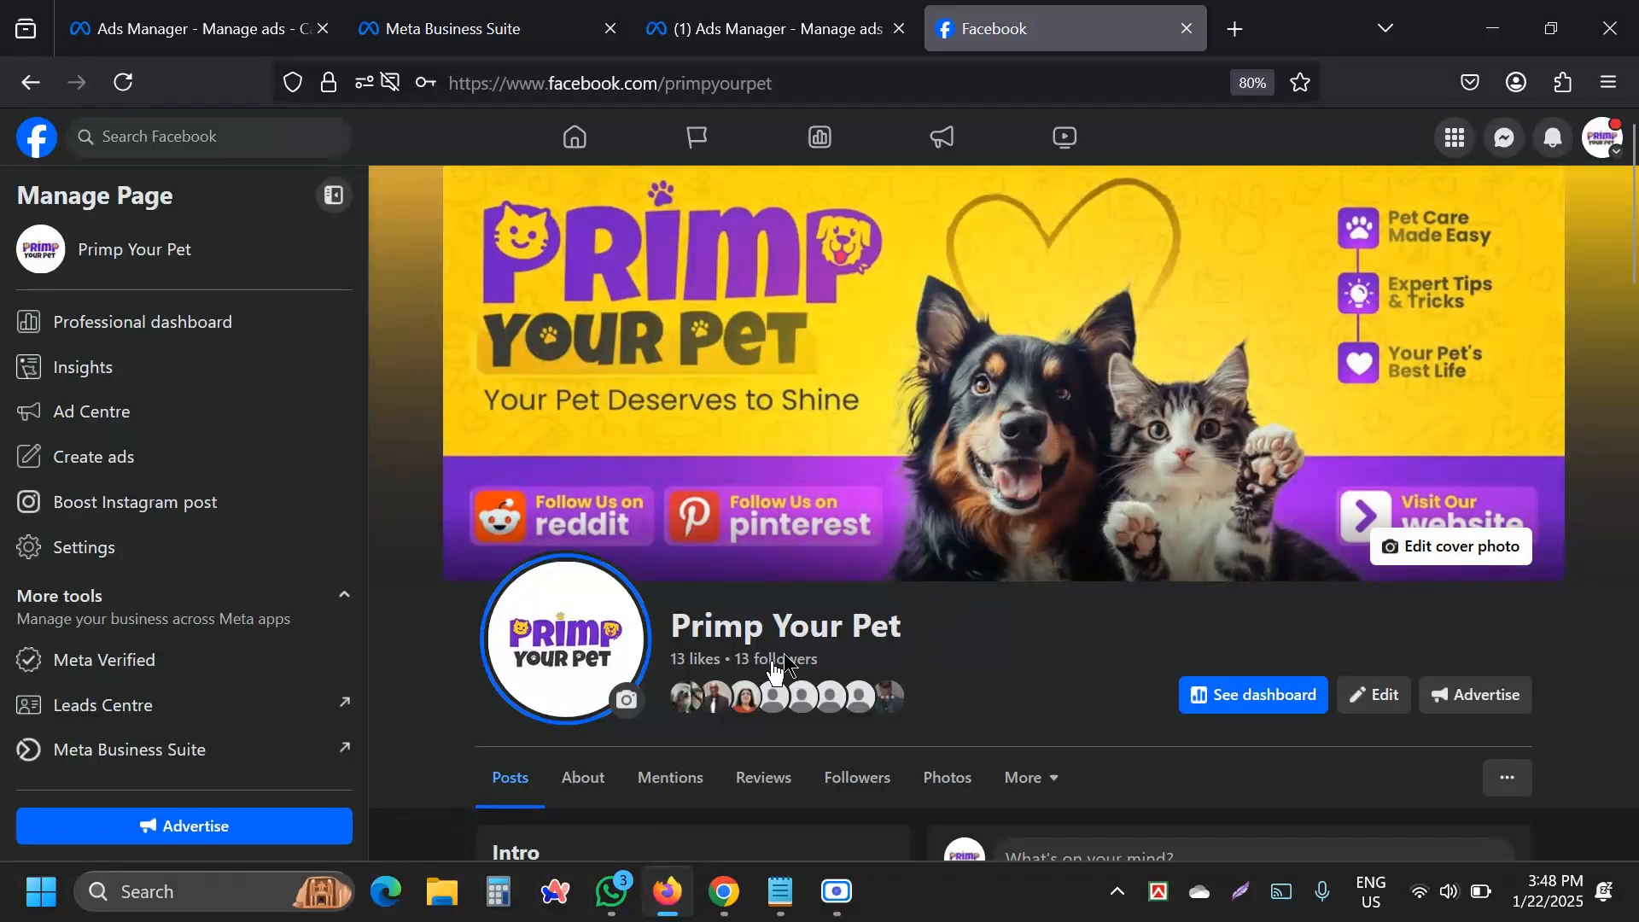
- Check the Notepad checklist and switch to the Home Works list in the "02 Class of facebook Ads ITCC" Google Docs document in Chrome
click(764, 891)
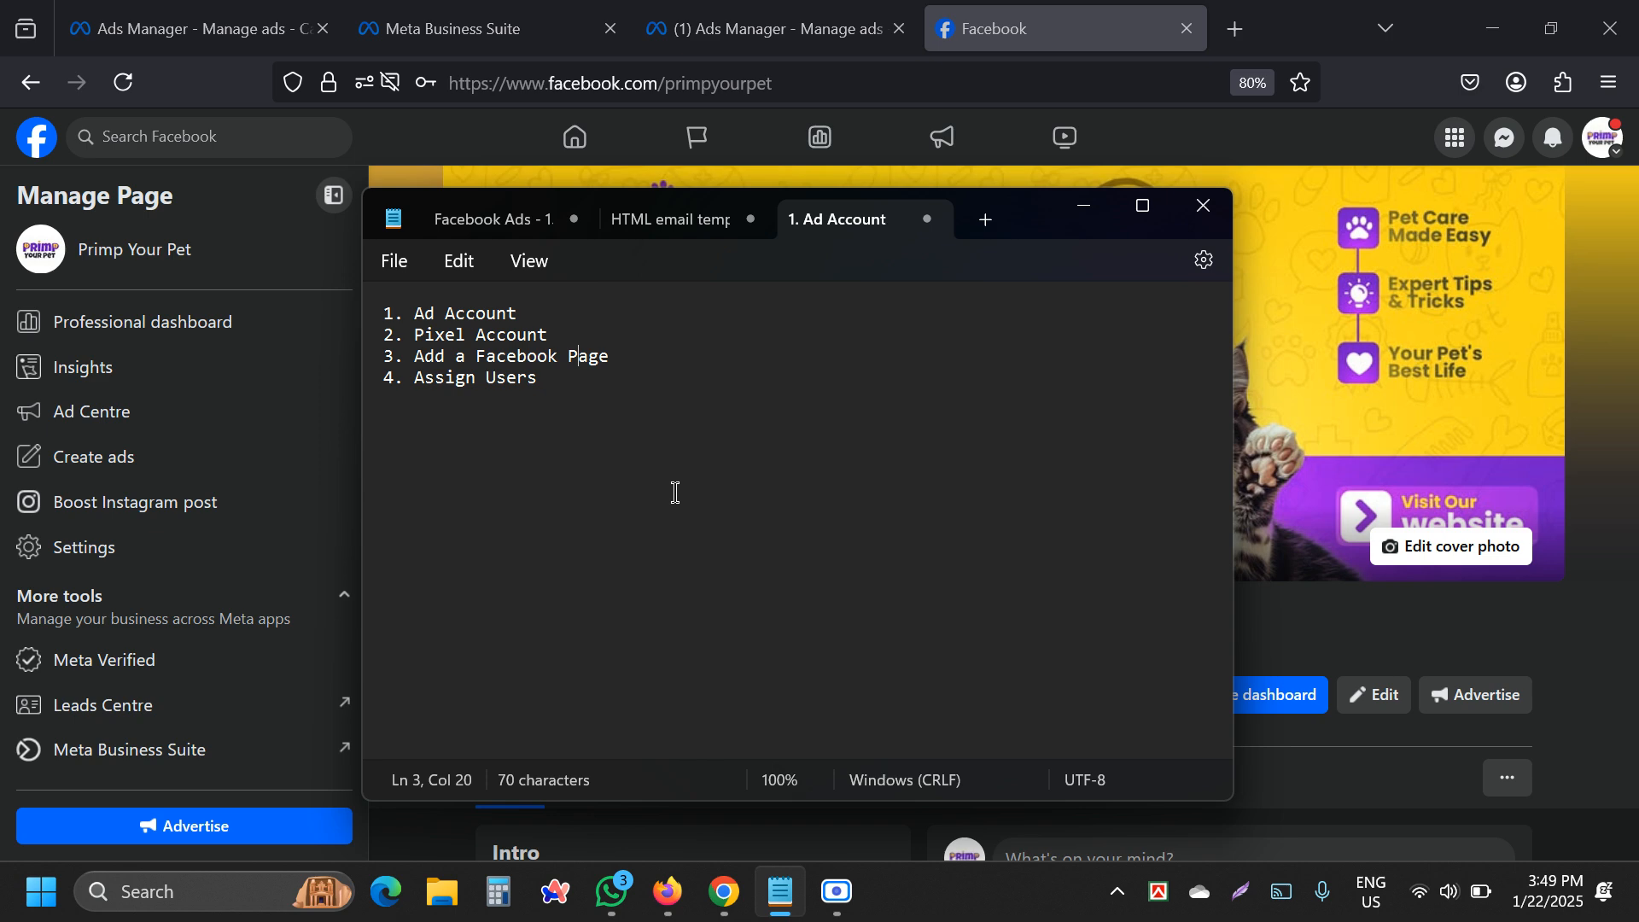
click(724, 892)
click(650, 762)
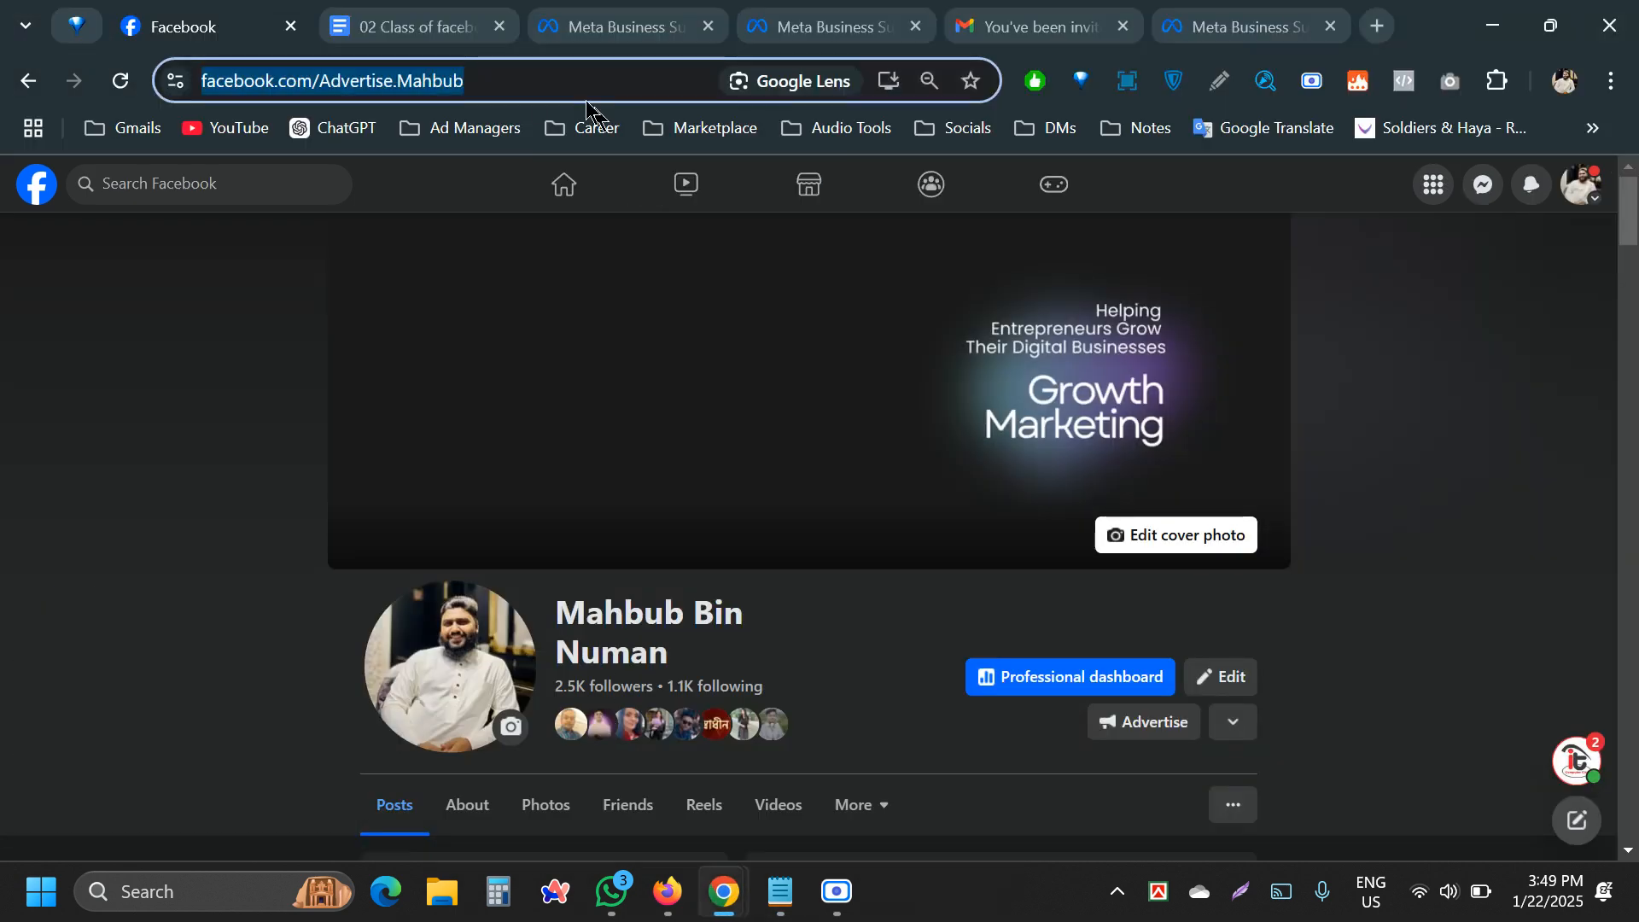
click(443, 34)
click(827, 526)
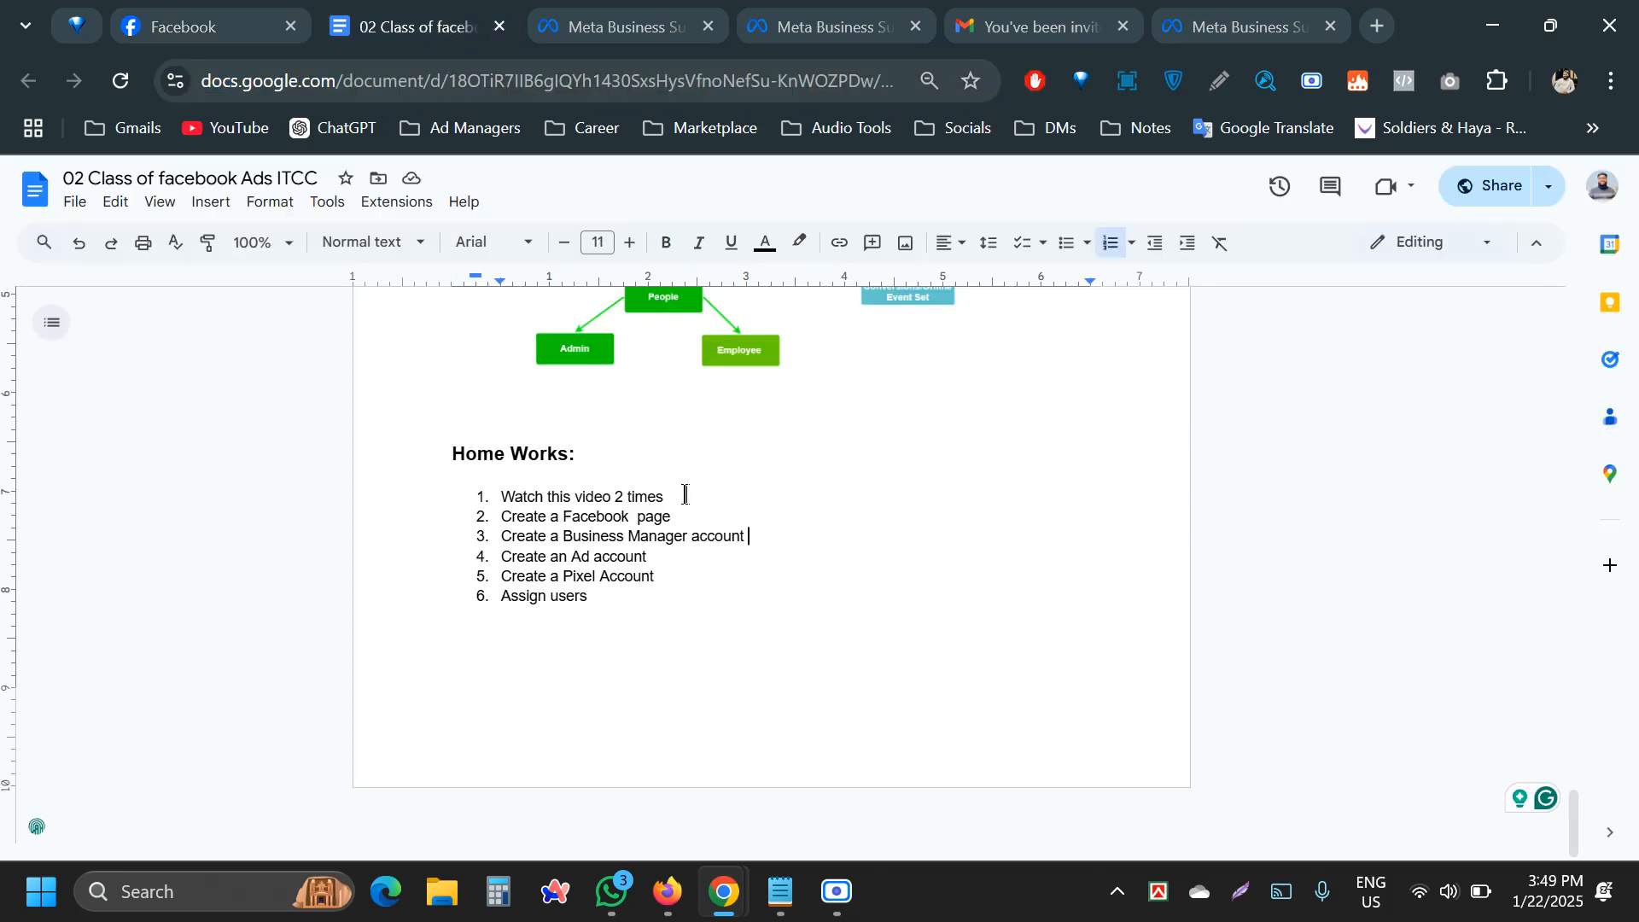
drag(680, 491, 504, 496)
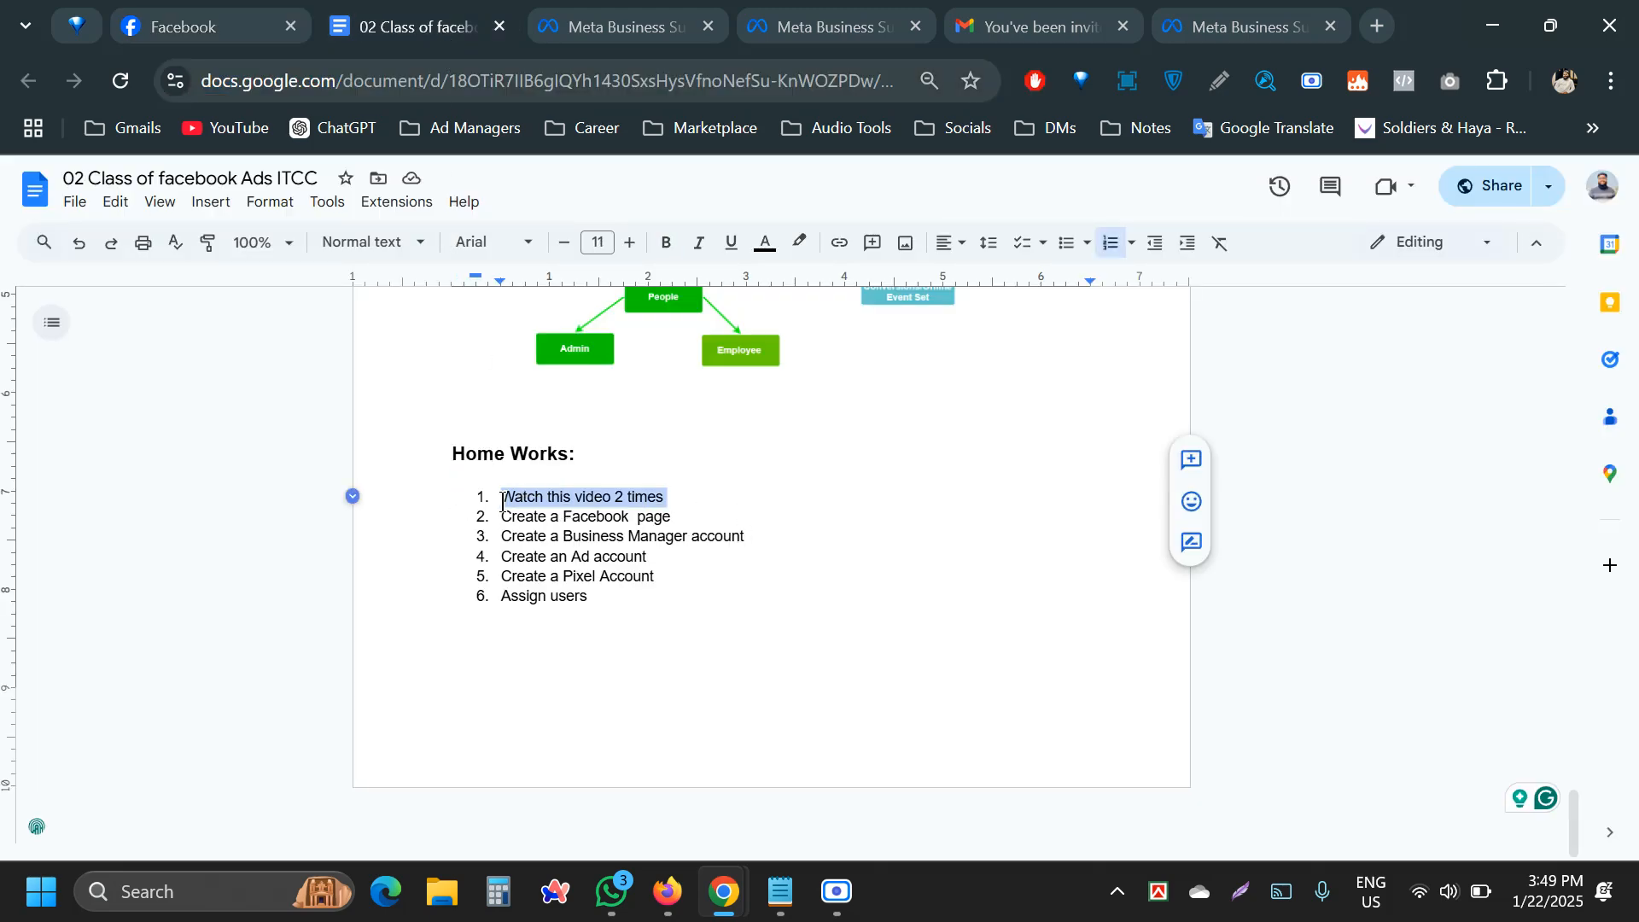
click(707, 538)
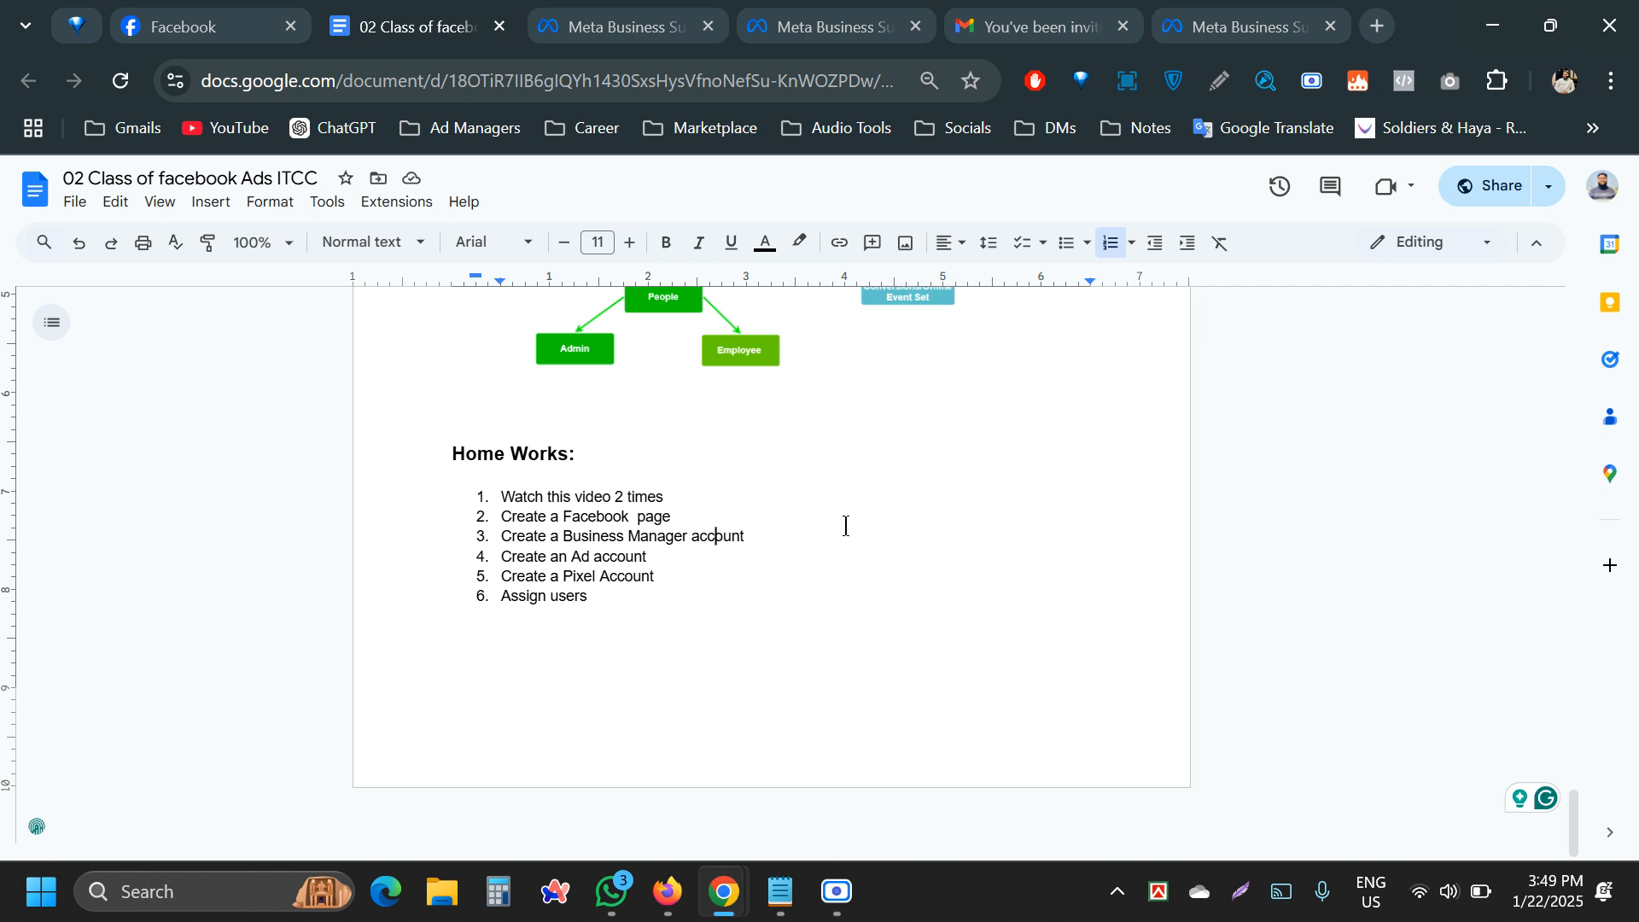
click(849, 896)
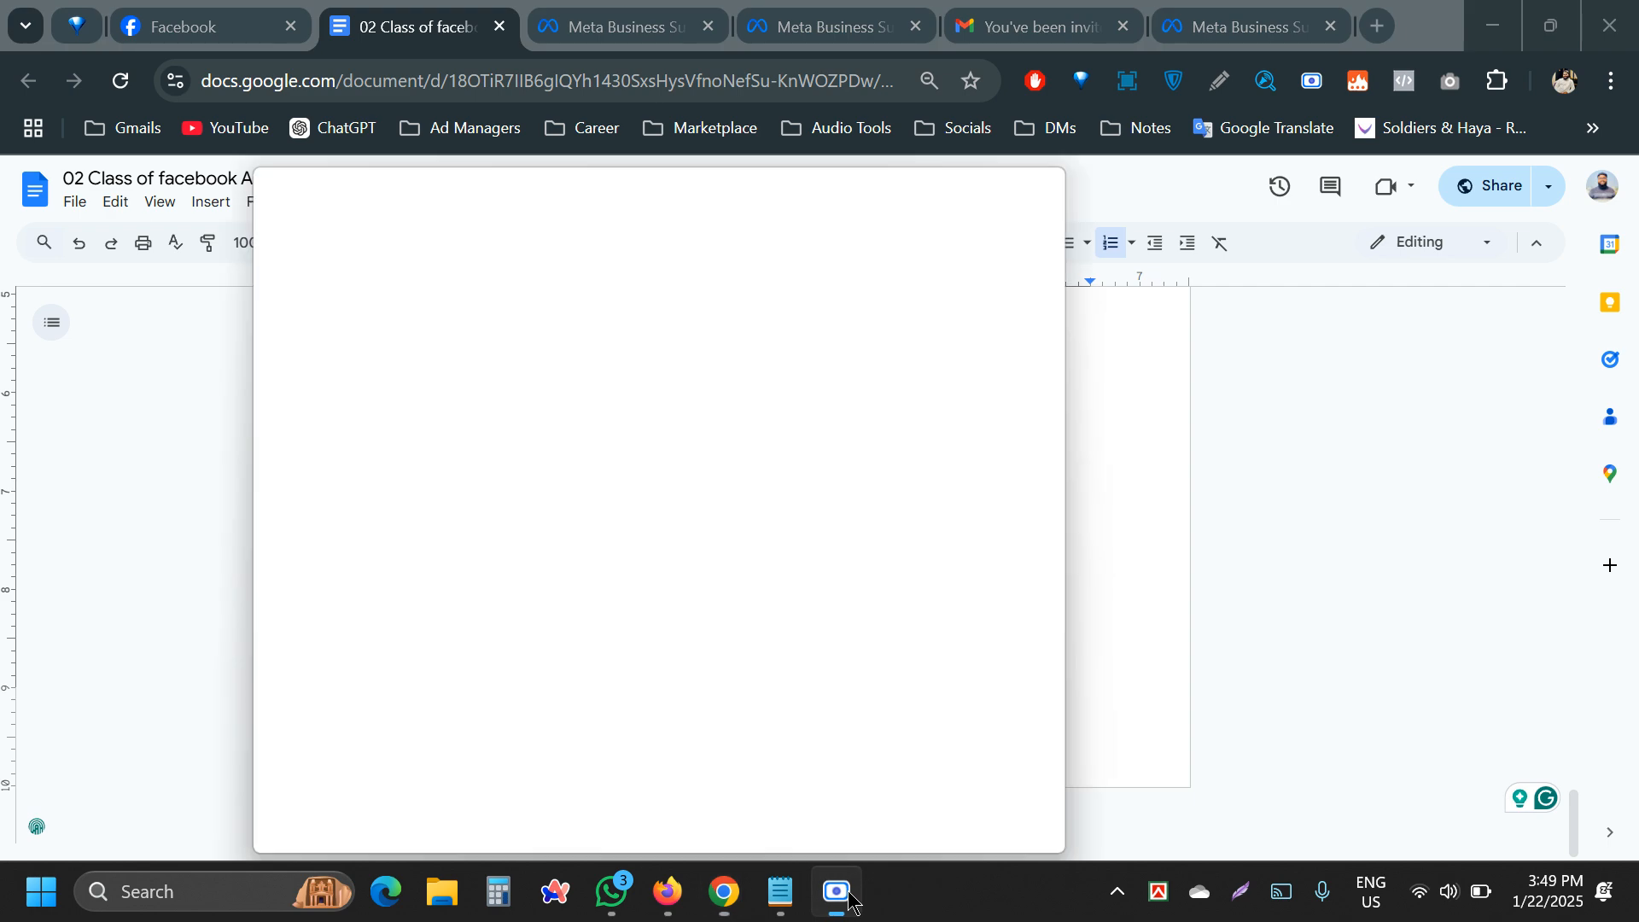
click(849, 897)
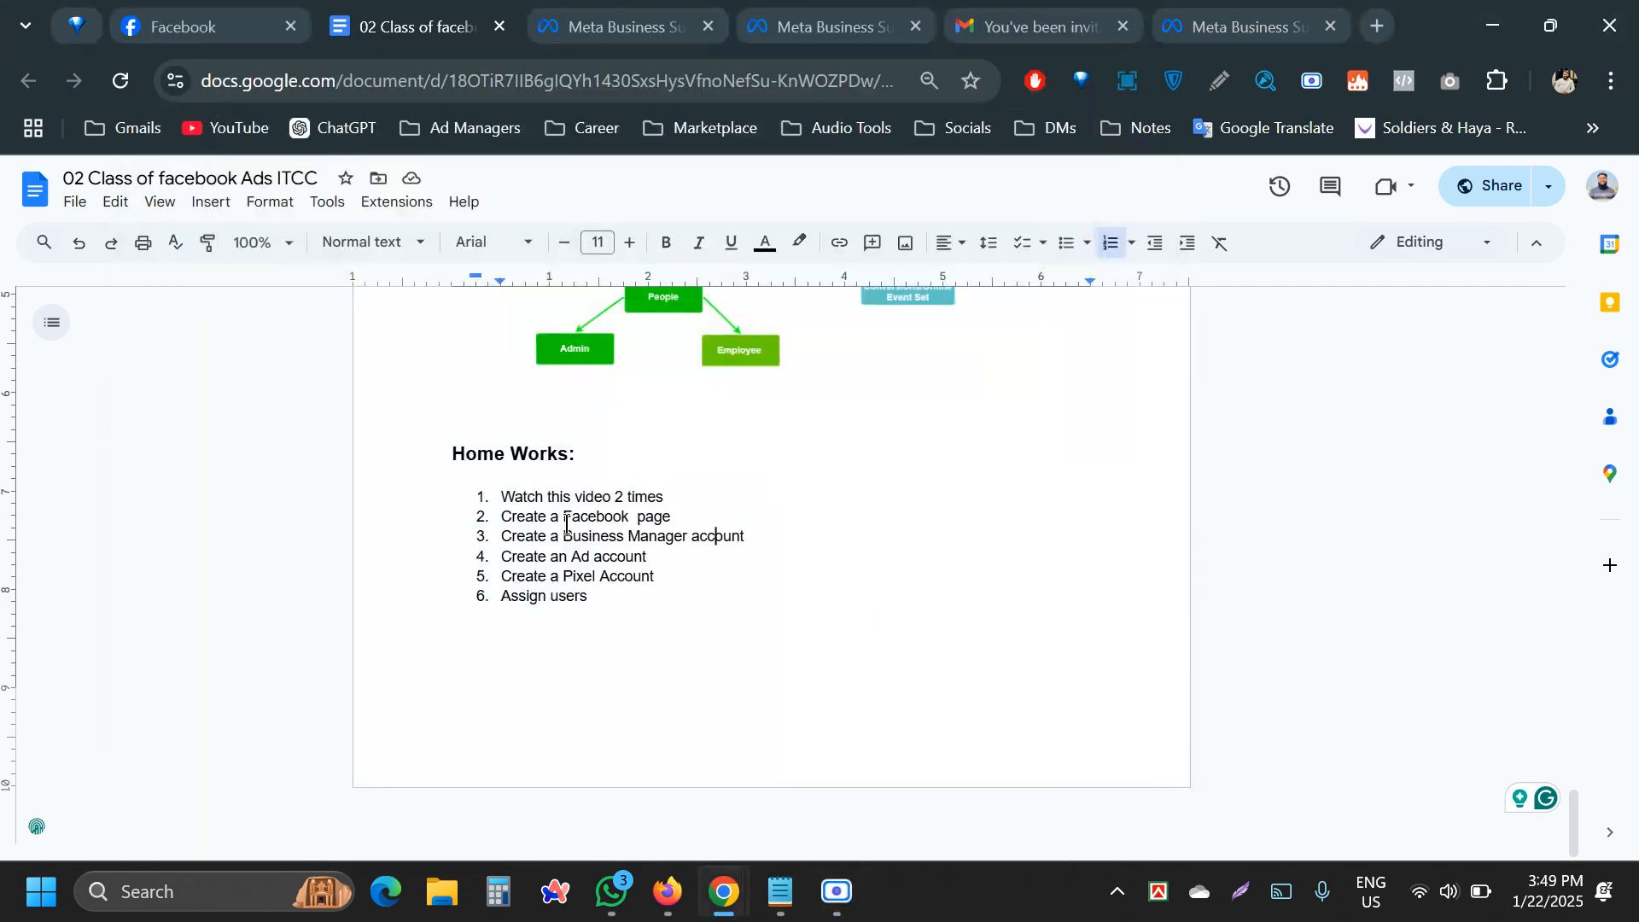
- Delete the "Create a Facebook page" item and its numbered line from the Home Works list
drag(677, 521, 500, 522)
key(BackSpace)
key(BackSpace)
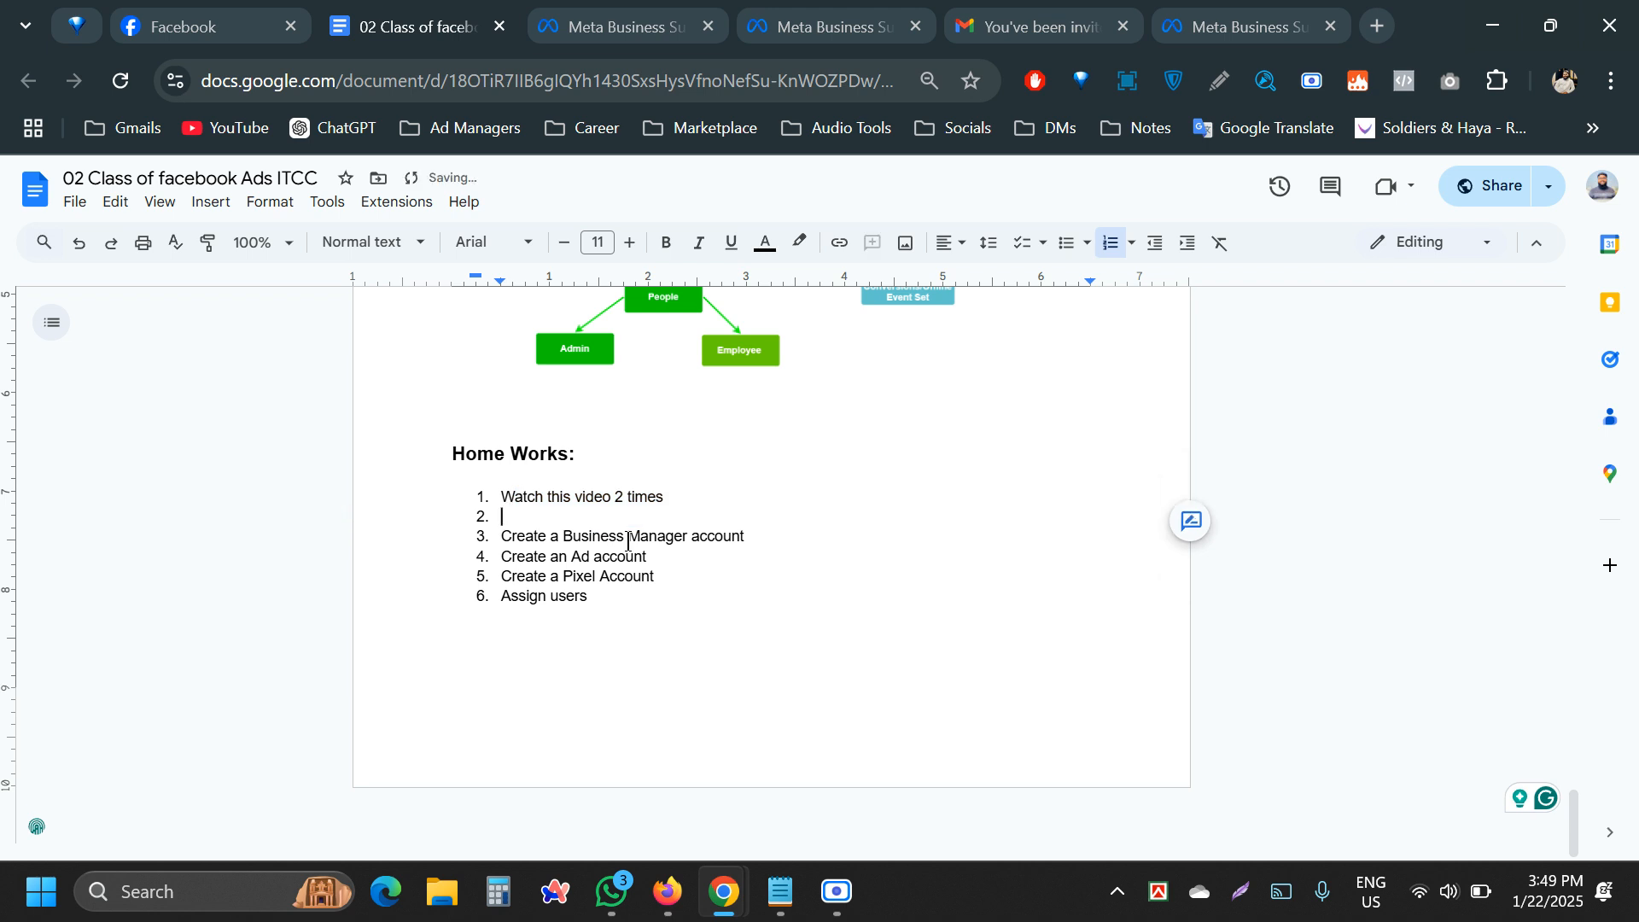
key(BackSpace)
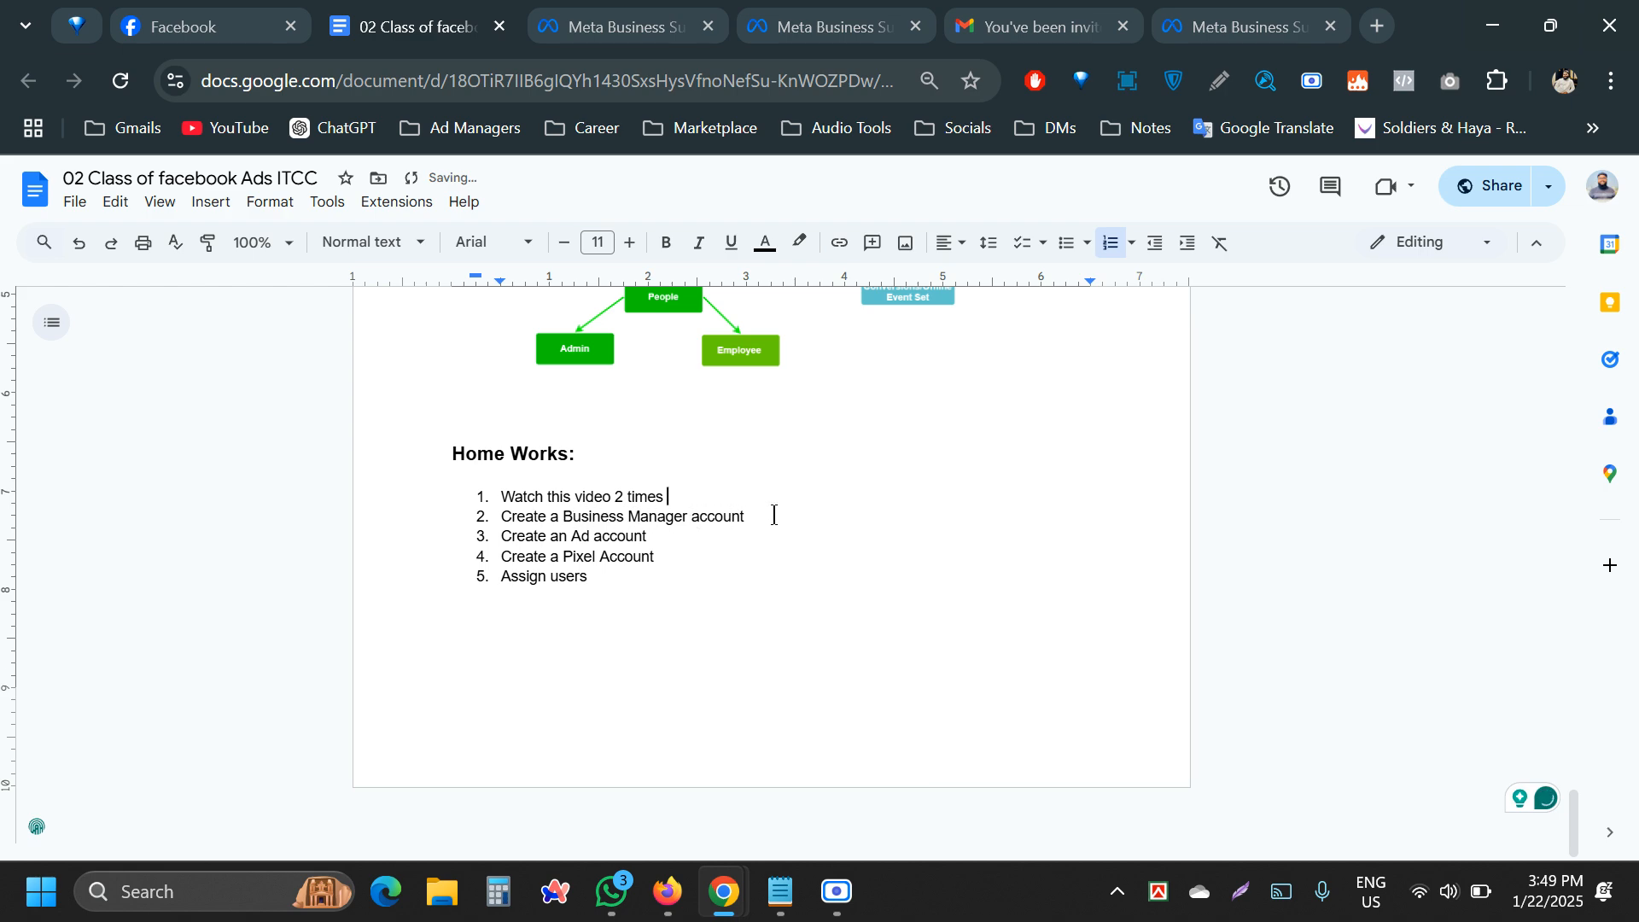
click(587, 575)
click(850, 892)
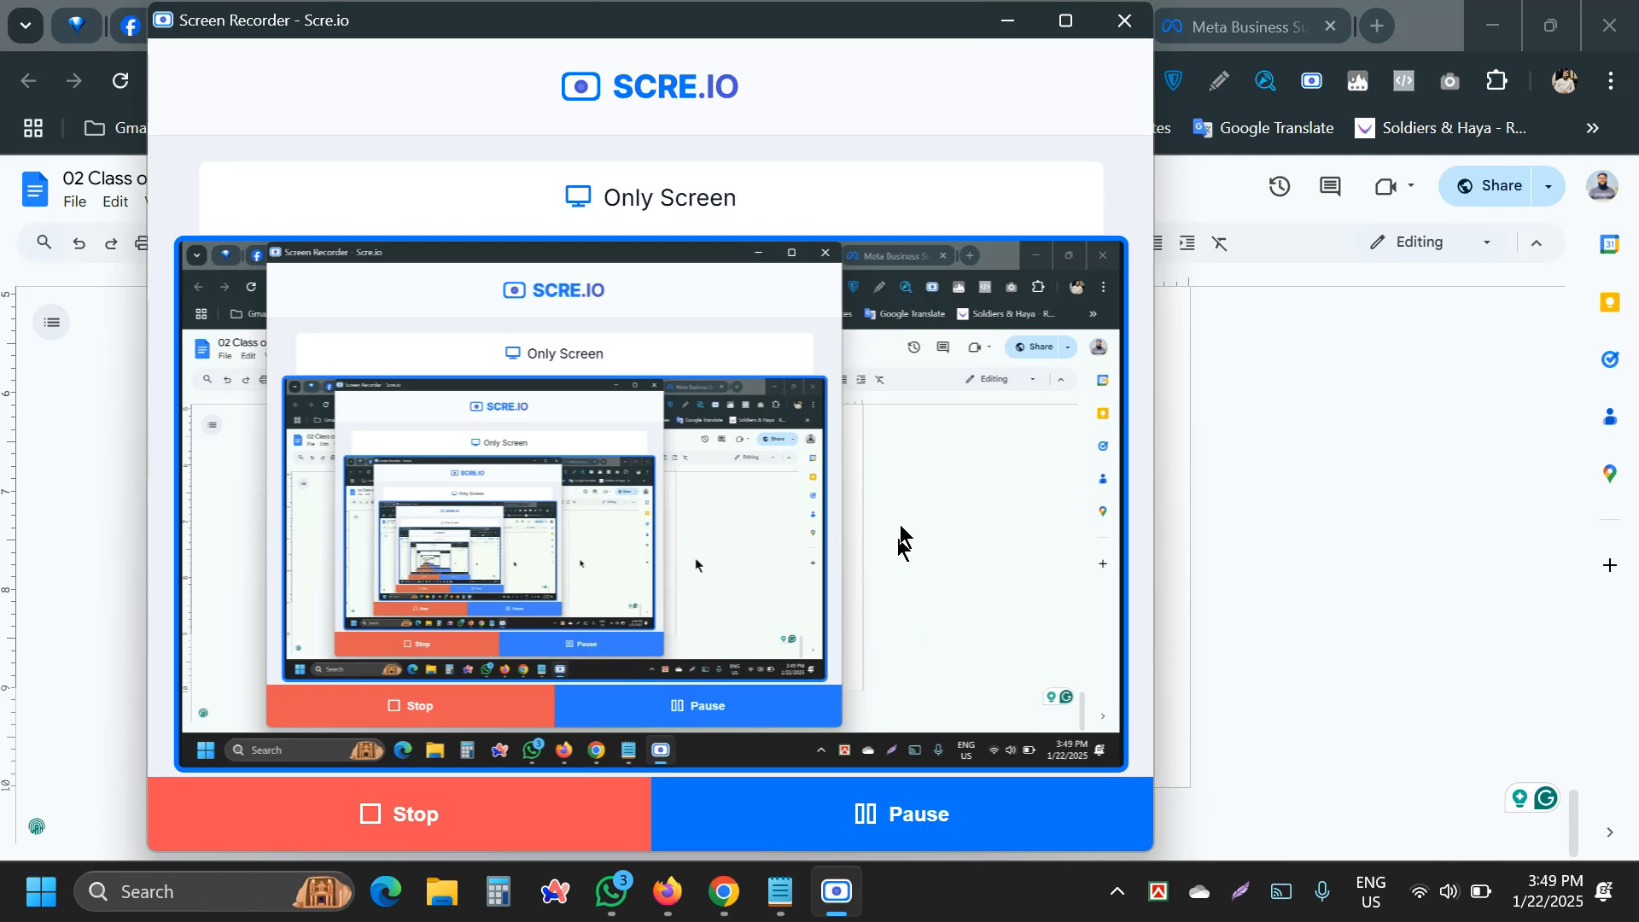
click(1257, 445)
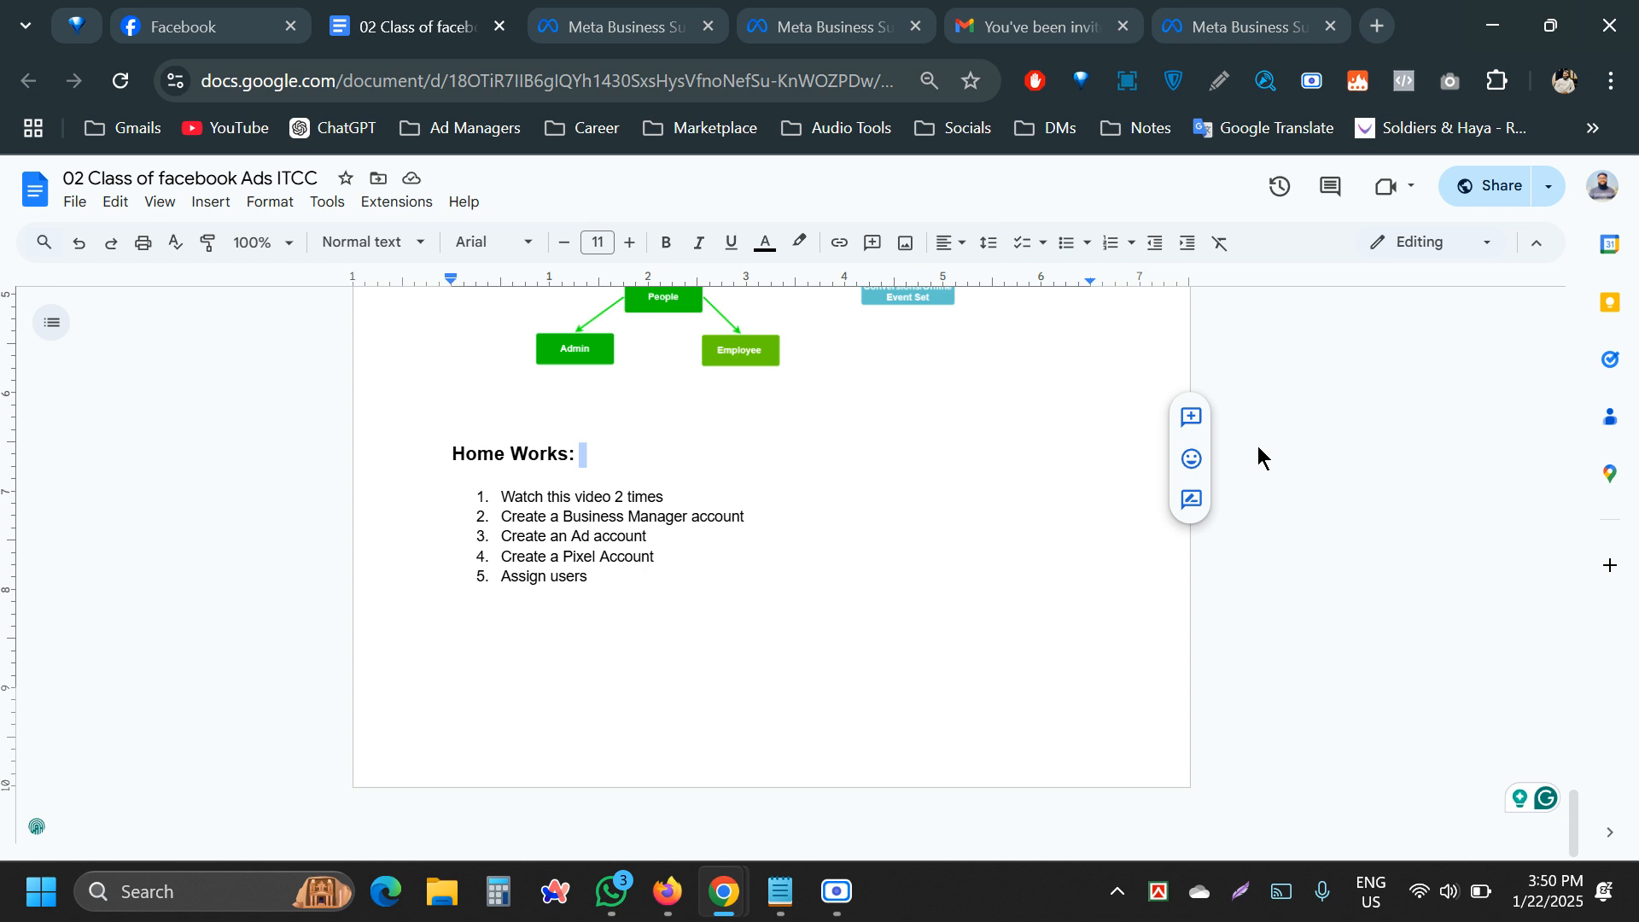
click(879, 839)
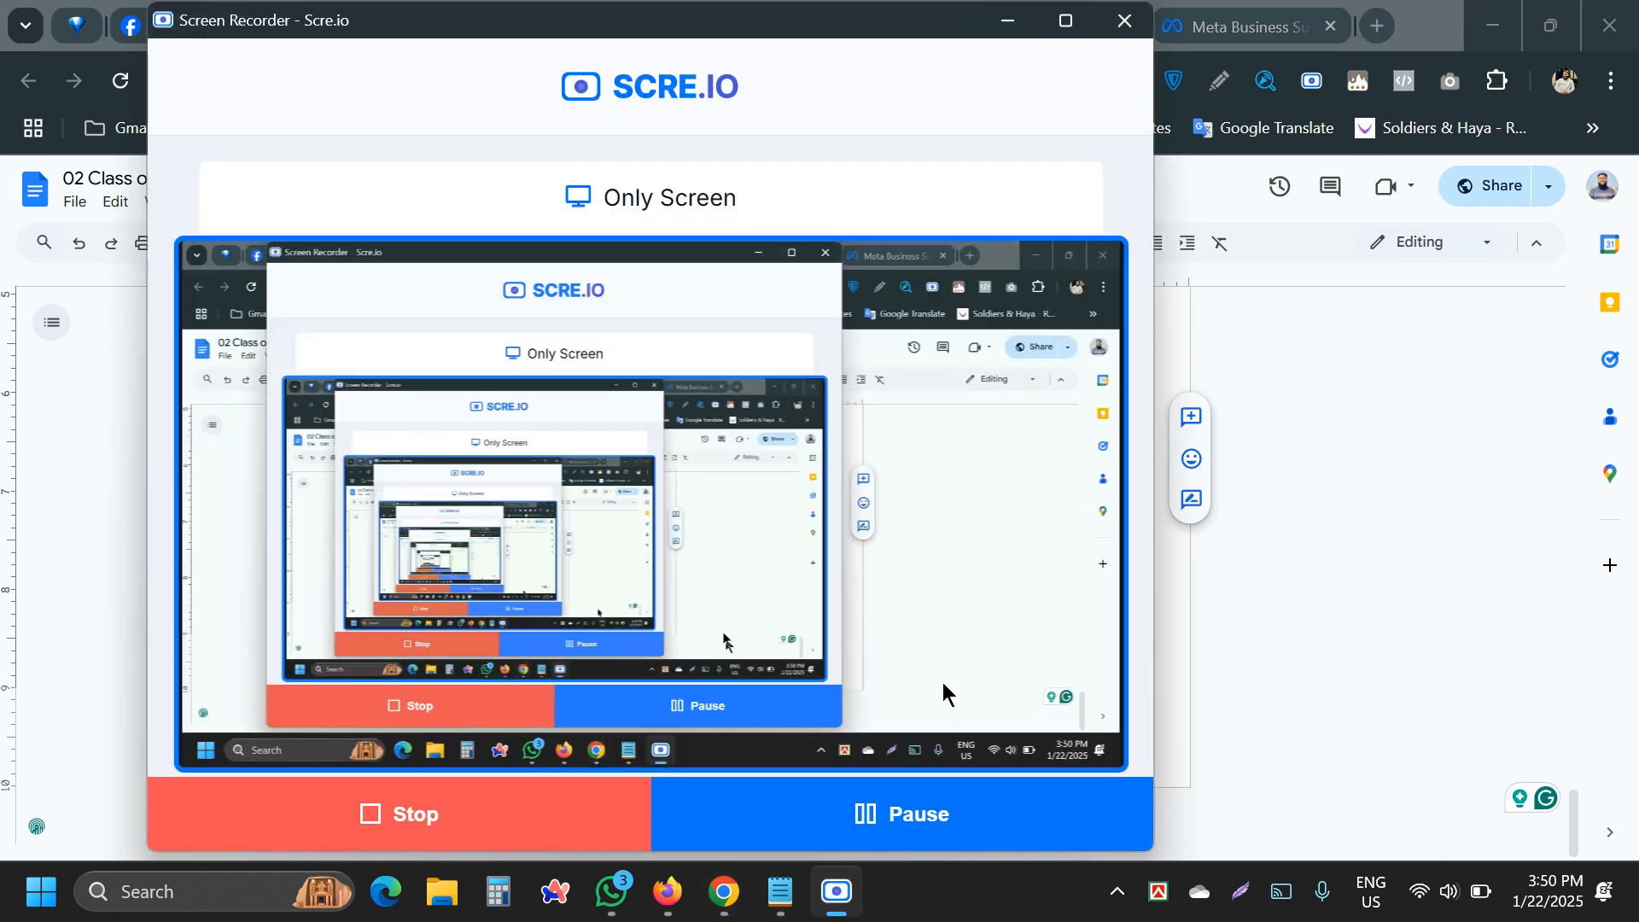